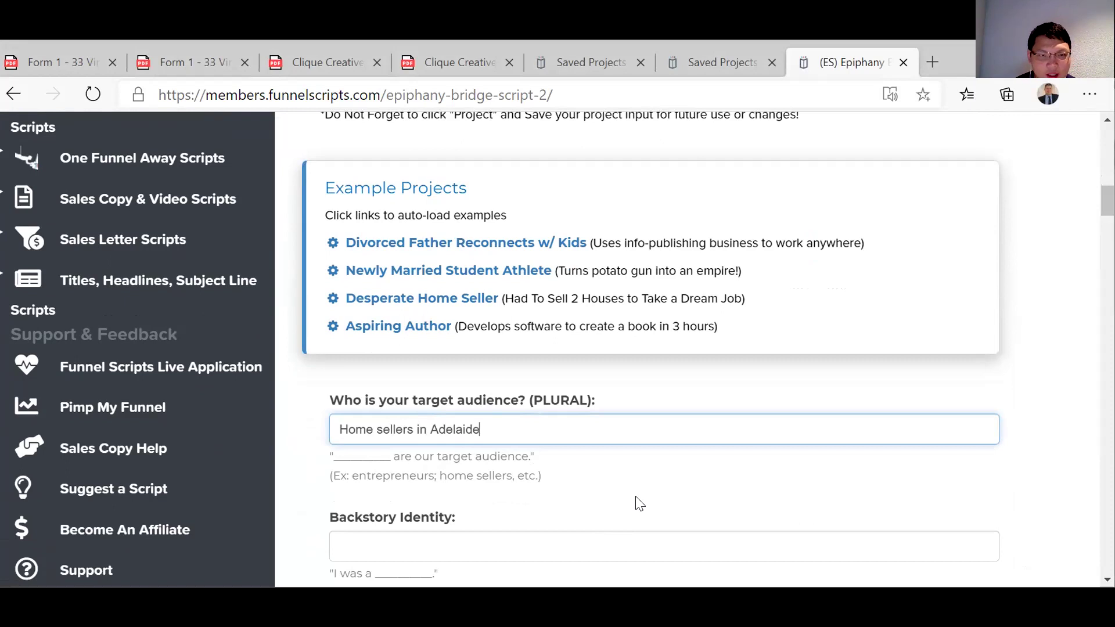
Place the cursor in the Backstory Identity answer box below the 'Home sellers in Adelaide' audience.
left_click(476, 462)
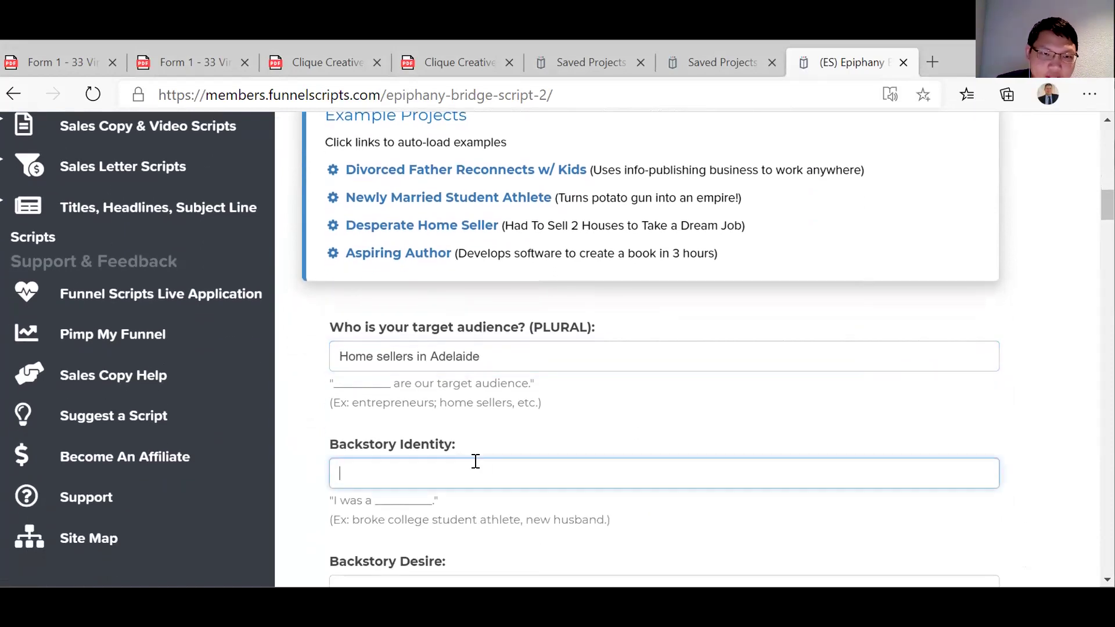
scroll(474, 464, "down", 1)
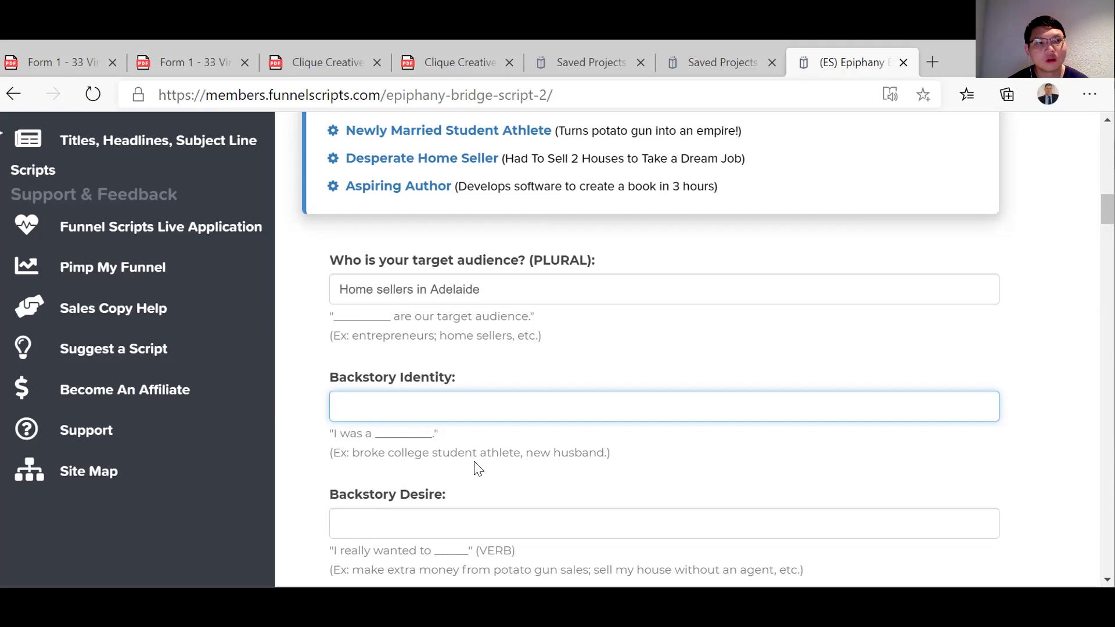
Highlight the Backstory Identity example text, then put the cursor in its empty answer box.
left_click_drag(475, 462, 710, 481)
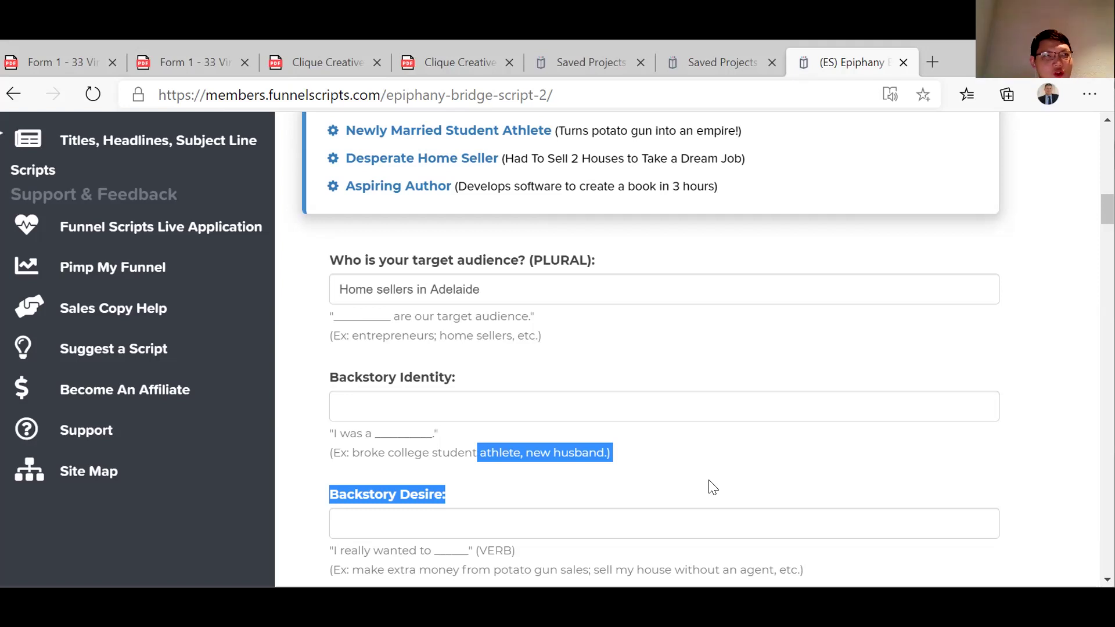
left_click(377, 409)
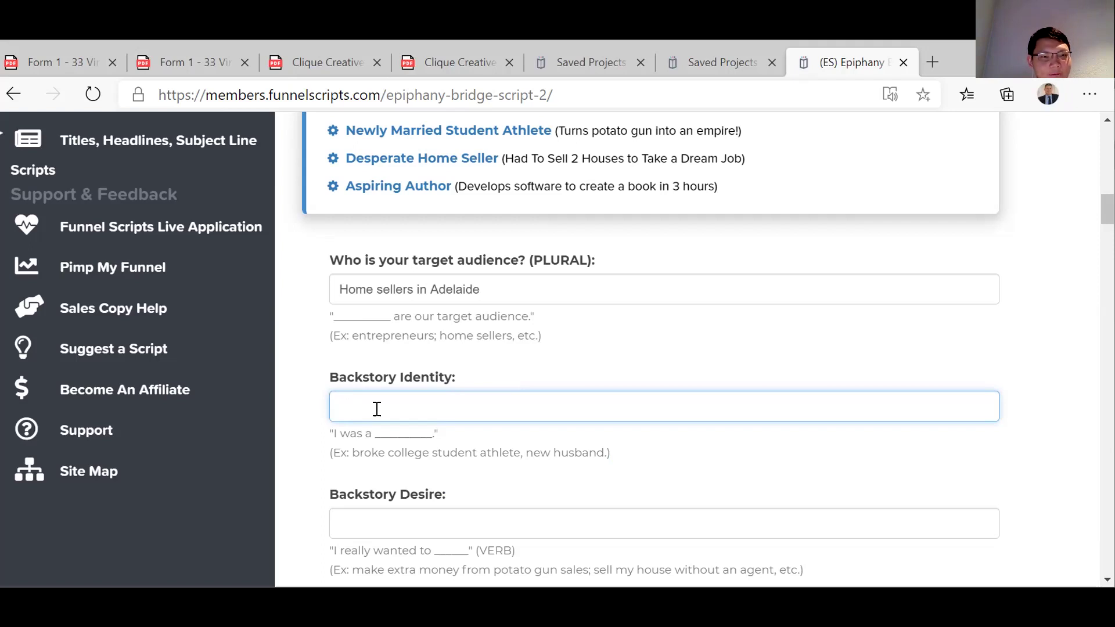
Answer Backstory Identity with 'I was a real estate agent', dropping the trailing comma.
type("I was a real estate agent")
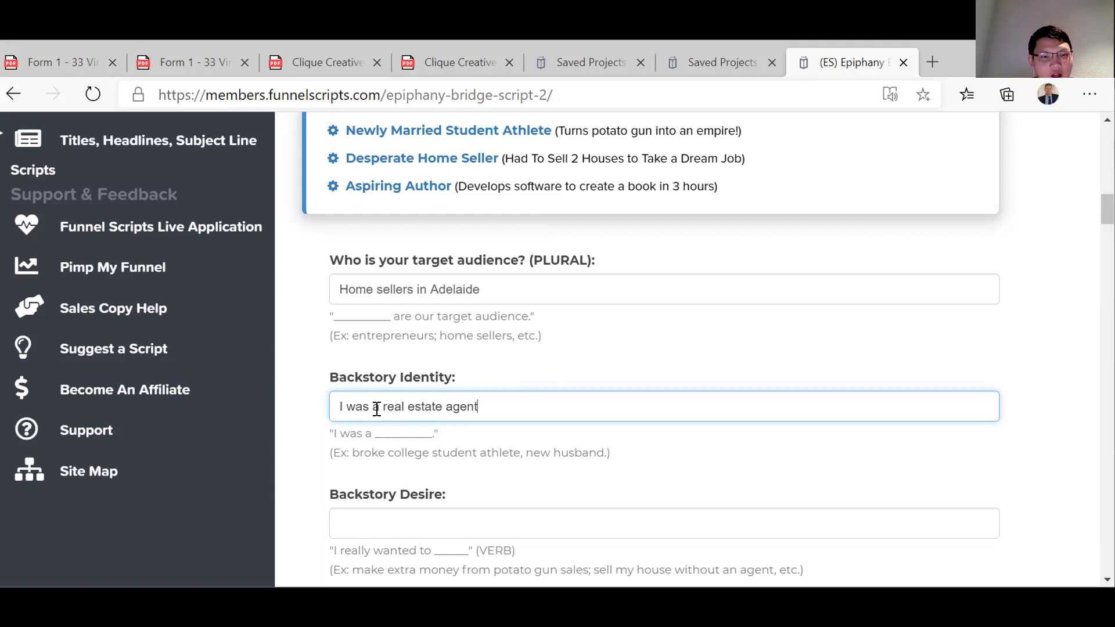
type(",")
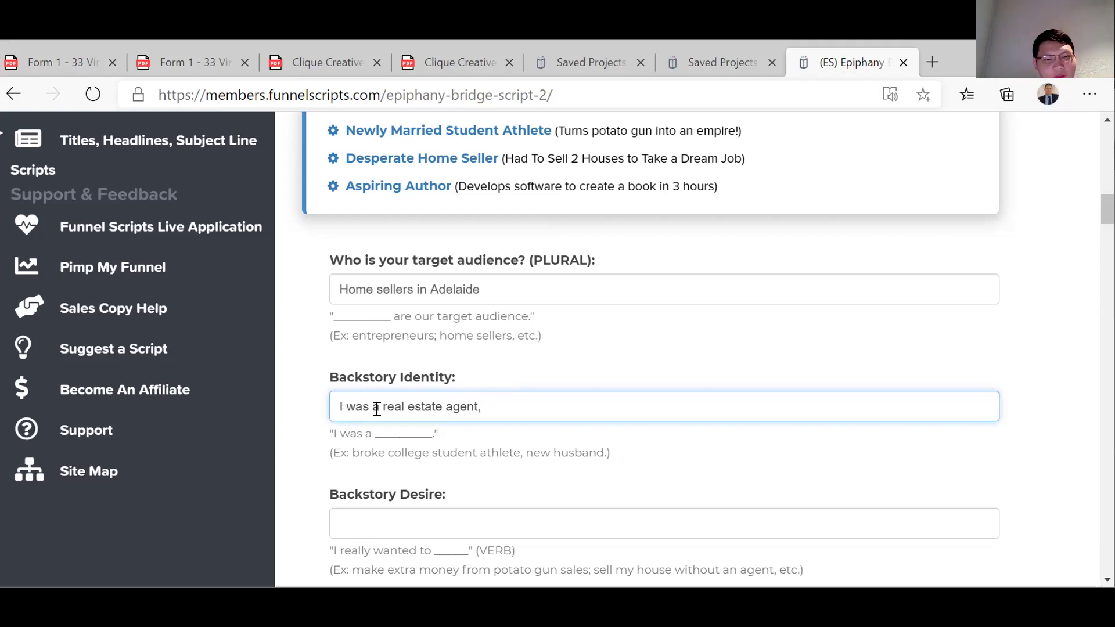
scroll(376, 410, "down", 3)
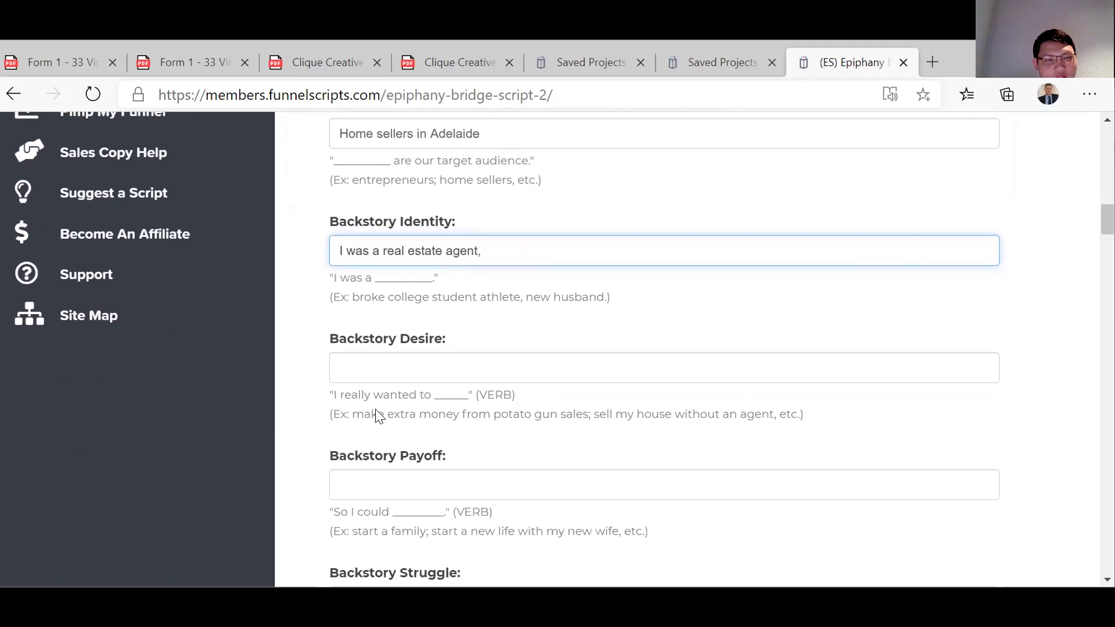
scroll(377, 415, "down", 1)
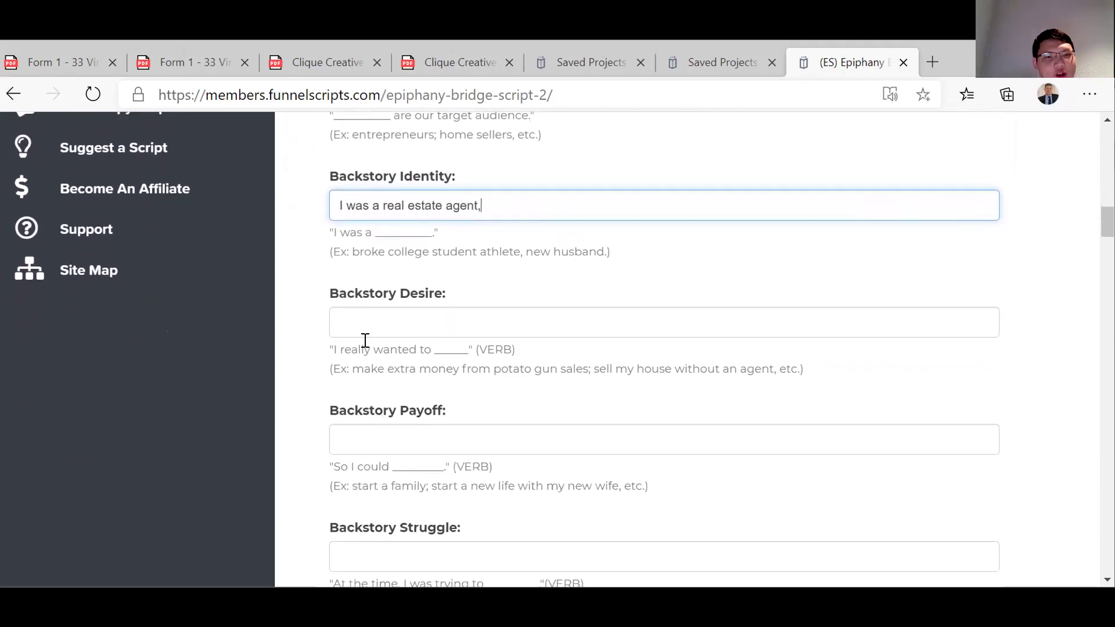
left_click(361, 325)
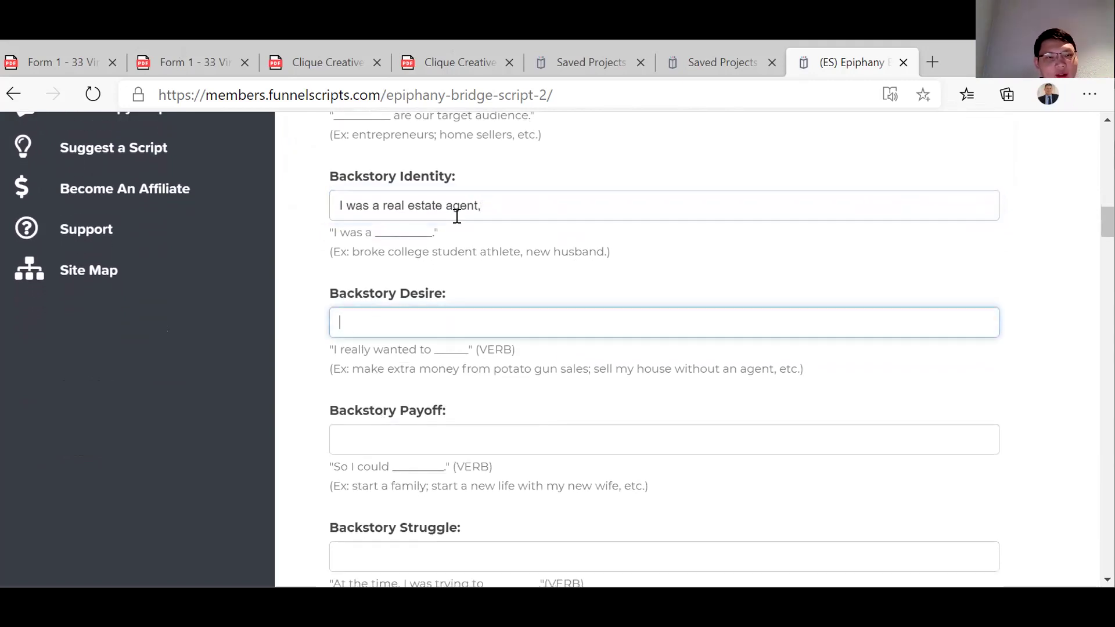
left_click(488, 205)
key("BackSpace")
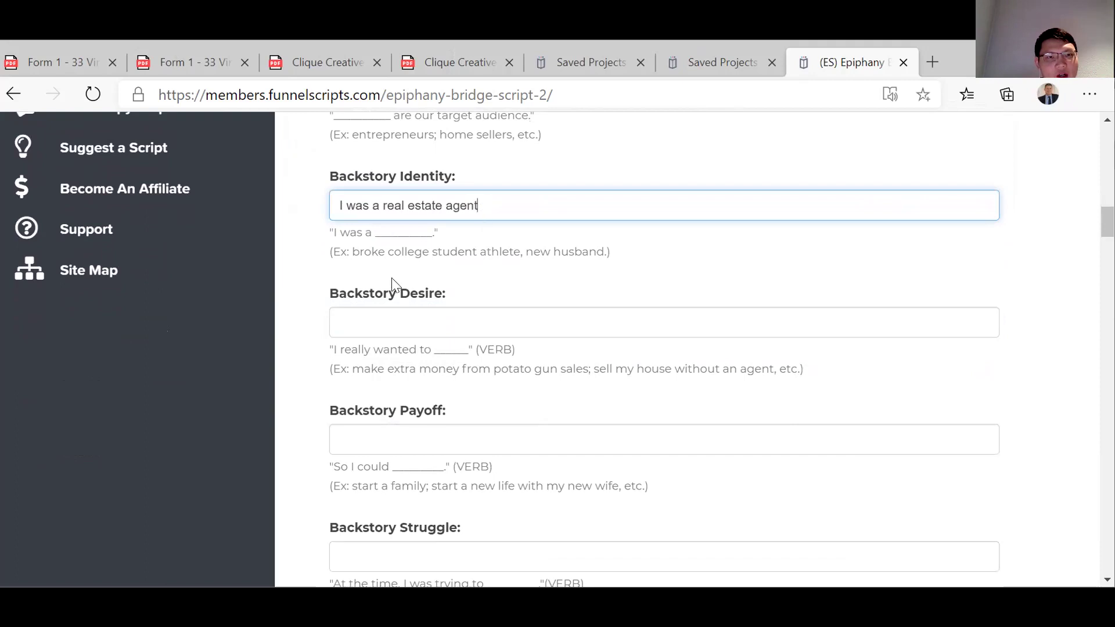
left_click(356, 304)
Type the Backstory Desire 'Helping clients realize the most profit to purchase a larger home', correcting typos.
left_click(354, 319)
type("Helpi")
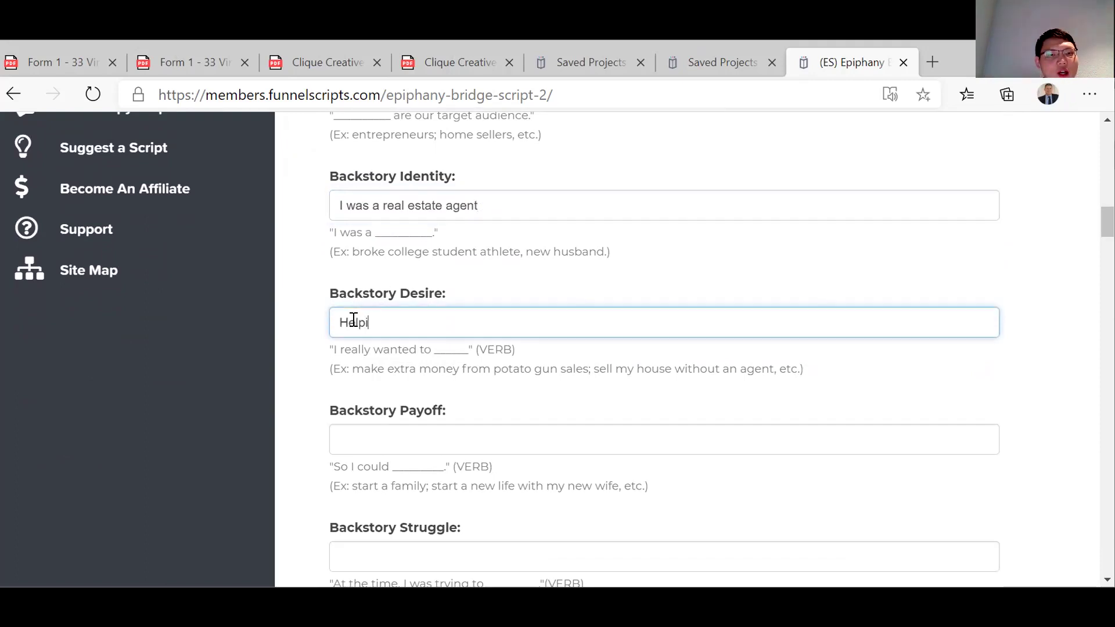
type("ng clients r")
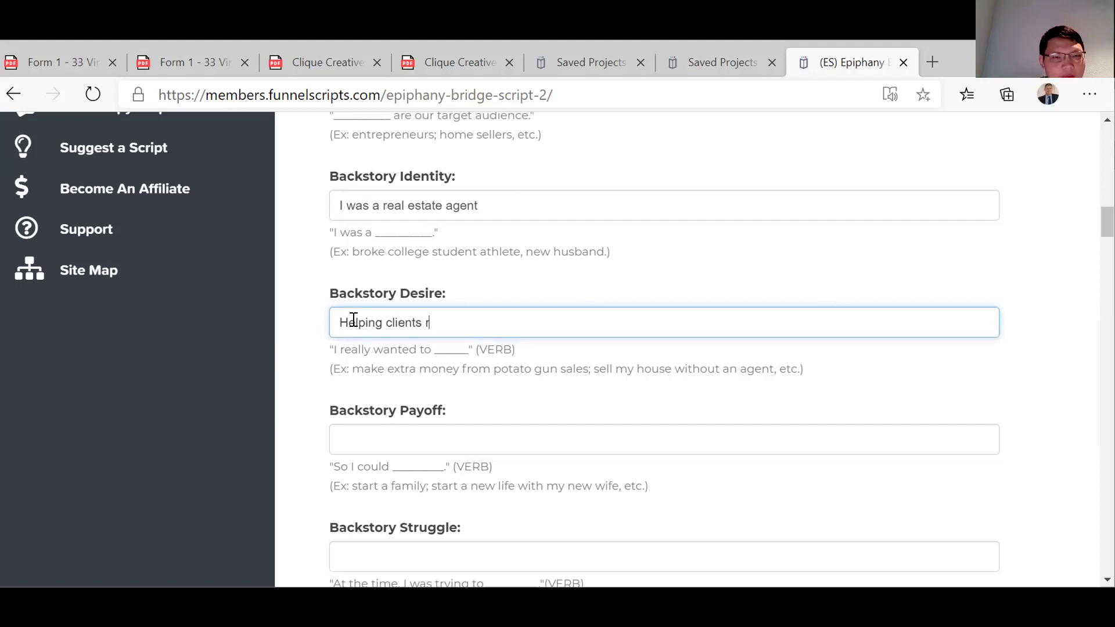
type("ea")
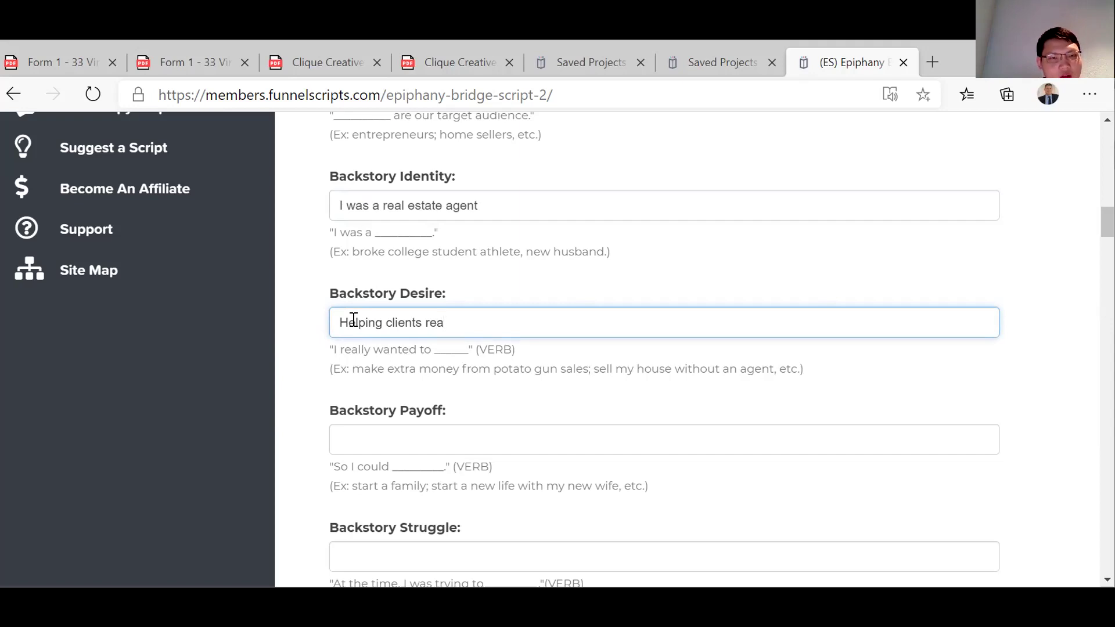
type("li")
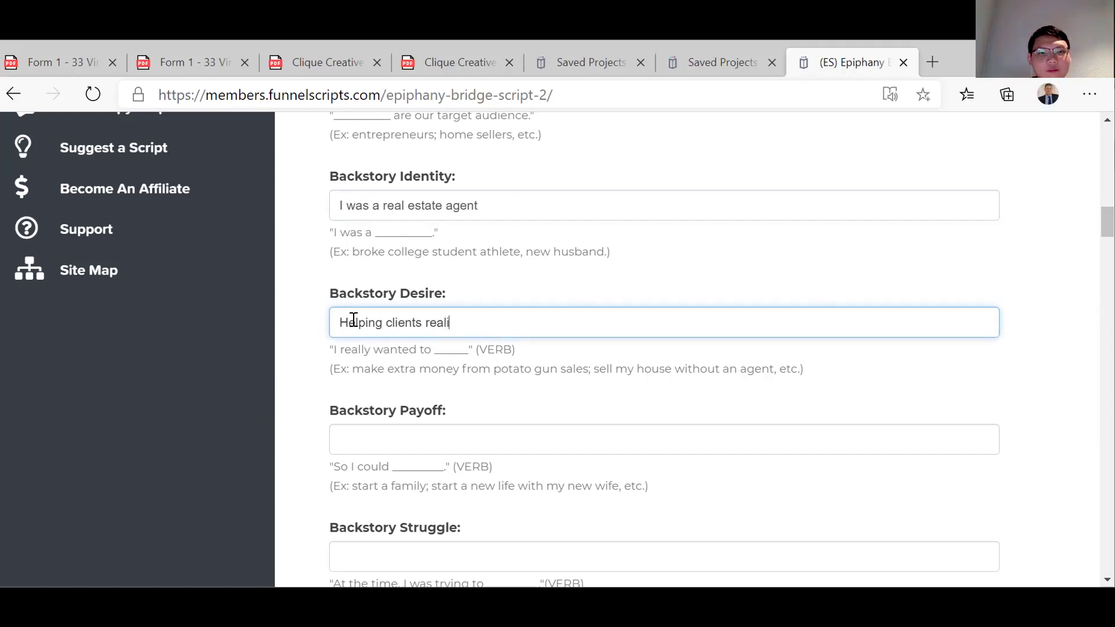
type("ze the")
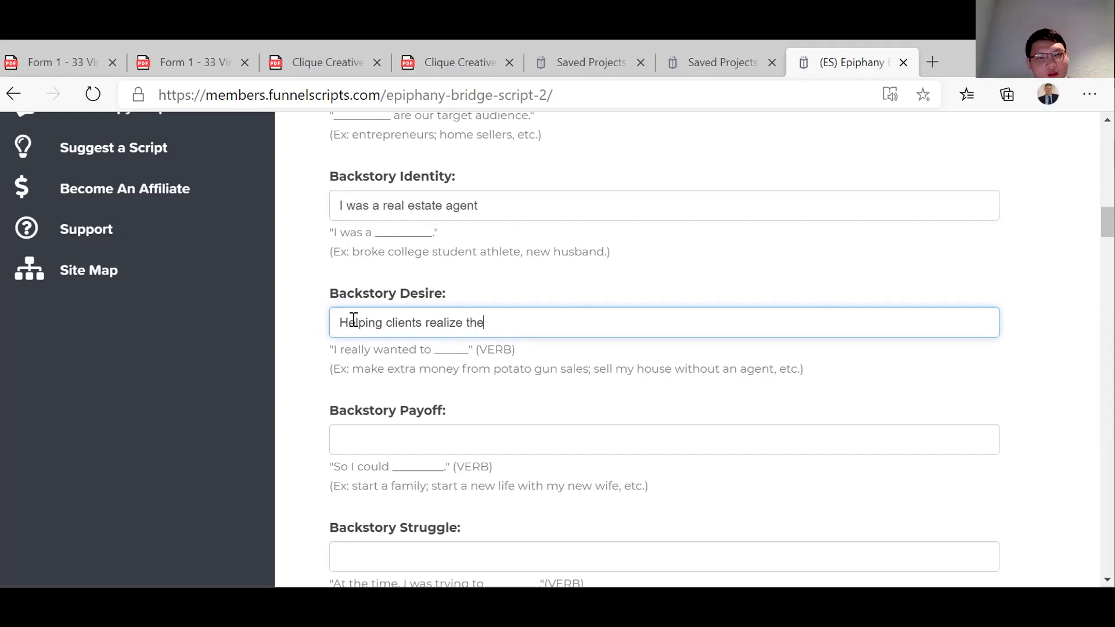
type(" most p")
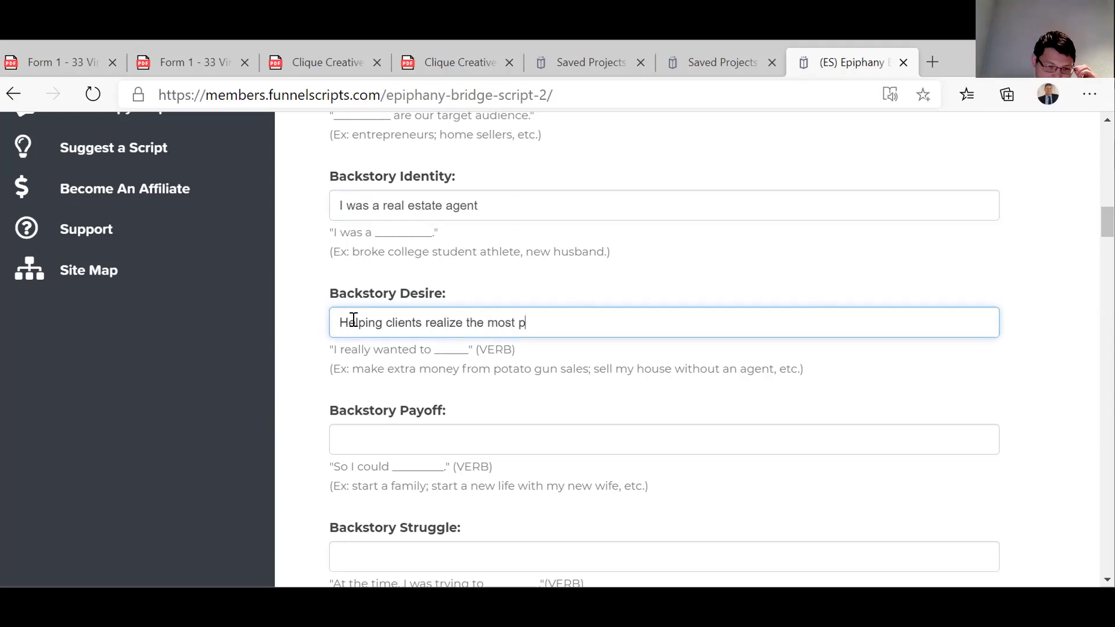
type("riog=ful")
key("BackSpace")
key("BackSpace")
key("BackSpace")
key("BackSpace")
key("BackSpace")
key("BackSpace")
key("BackSpace")
type("o")
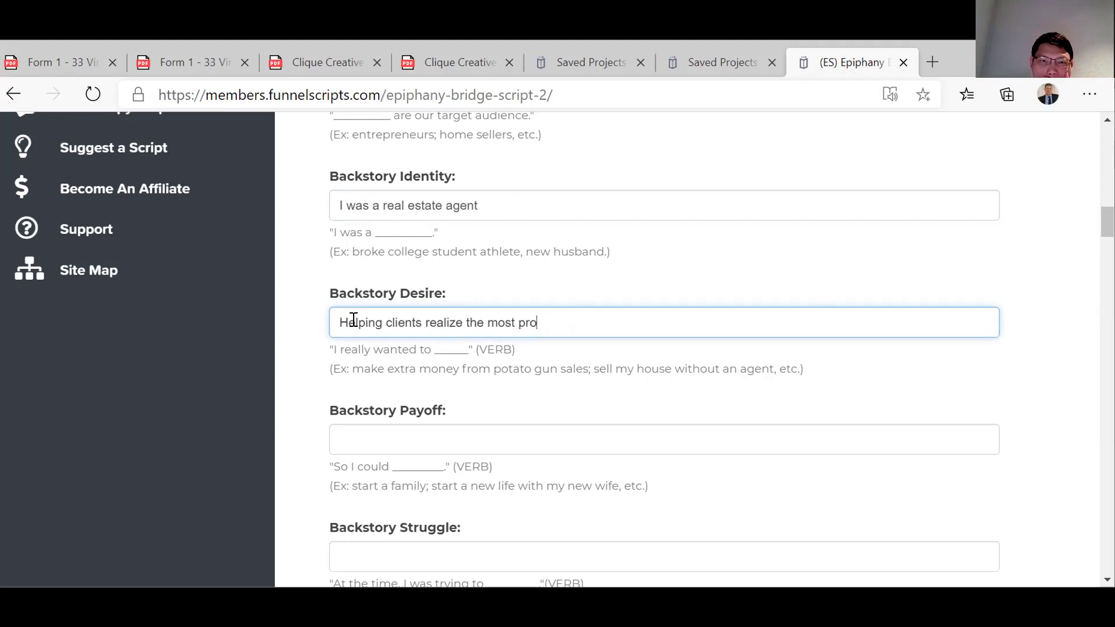
type("fit to ")
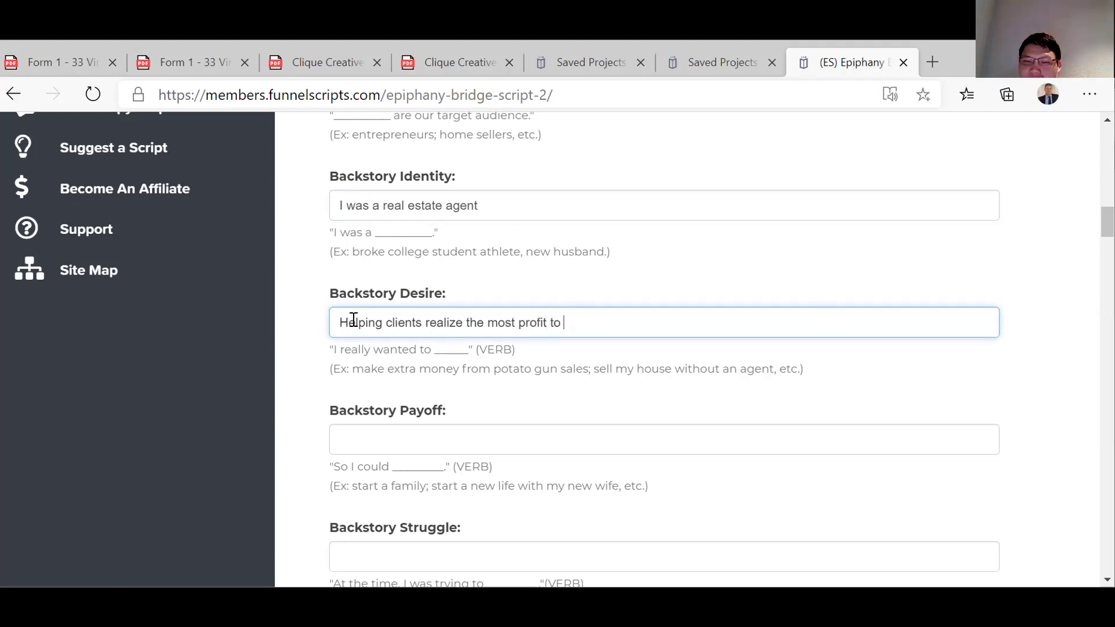
type("purchasd")
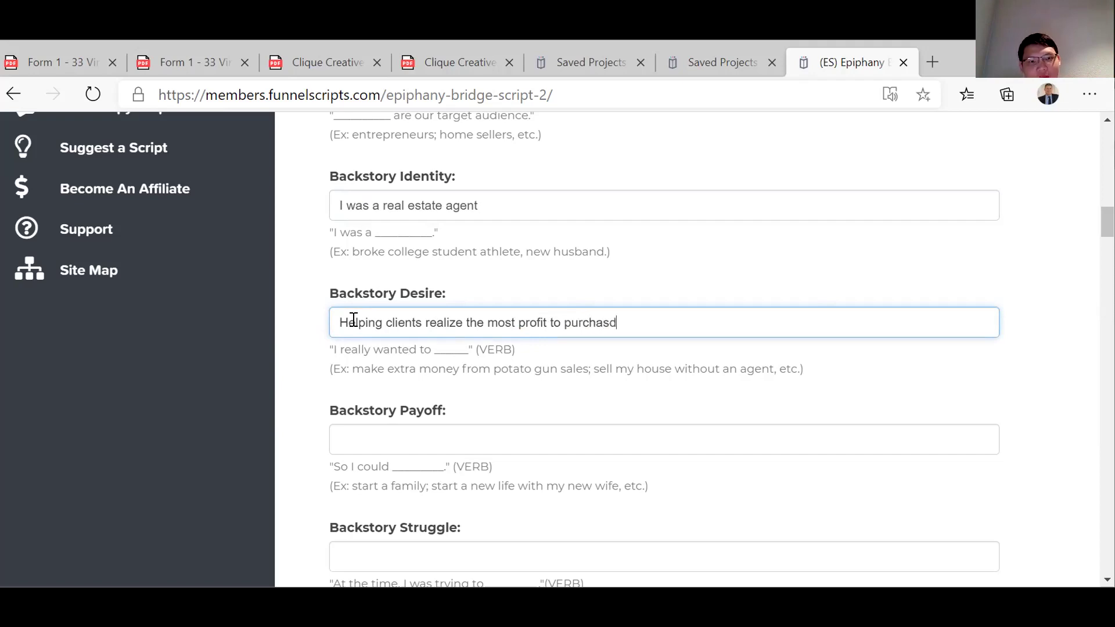
key("BackSpace")
type("e ")
type("a ")
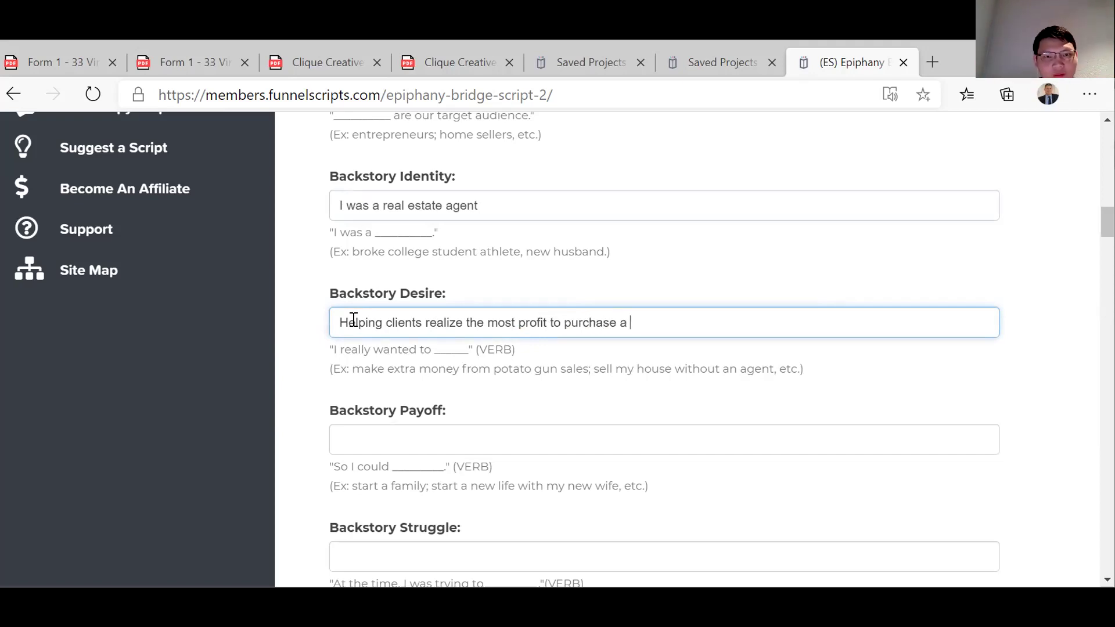
type("larger home.")
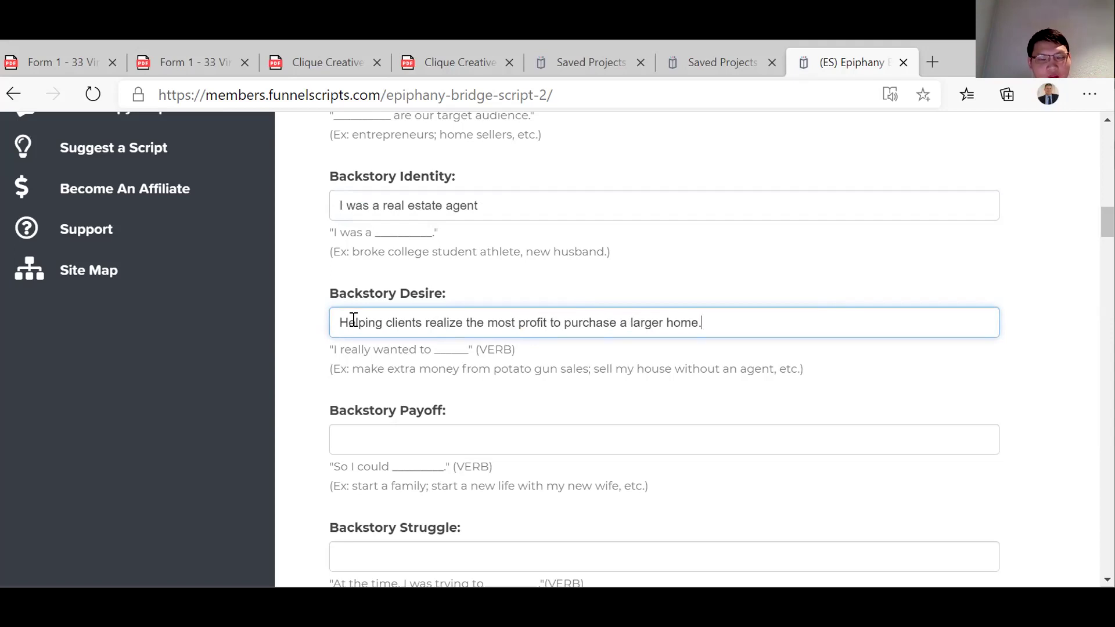
scroll(354, 320, "down", 1)
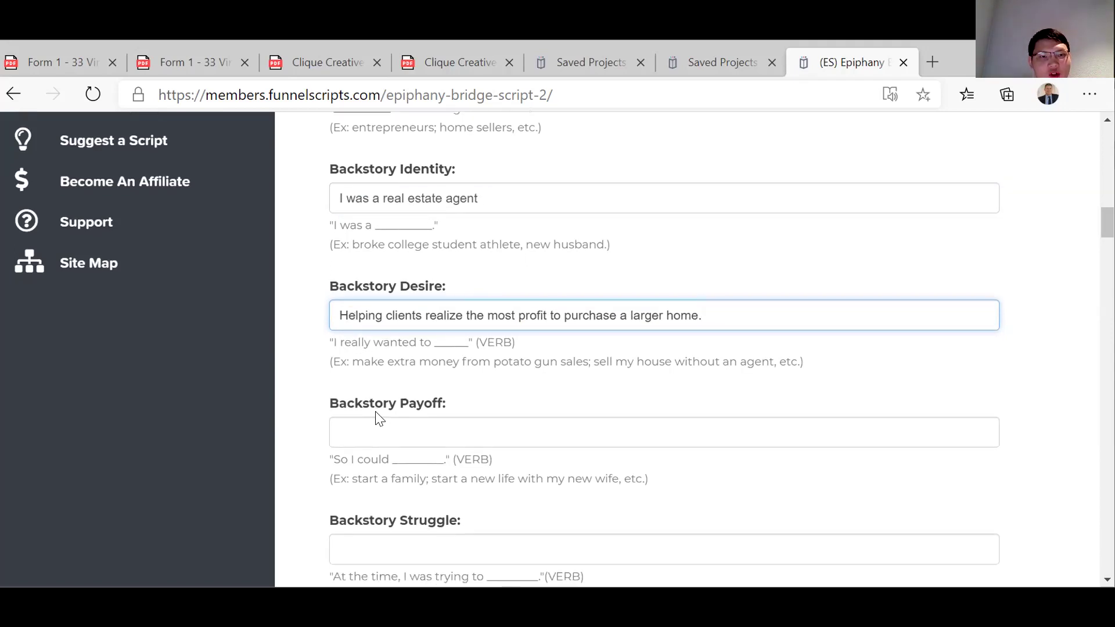
Start a Backstory Payoff answer beginning 'So I could', then erase it again.
left_click(365, 432)
type("So he ")
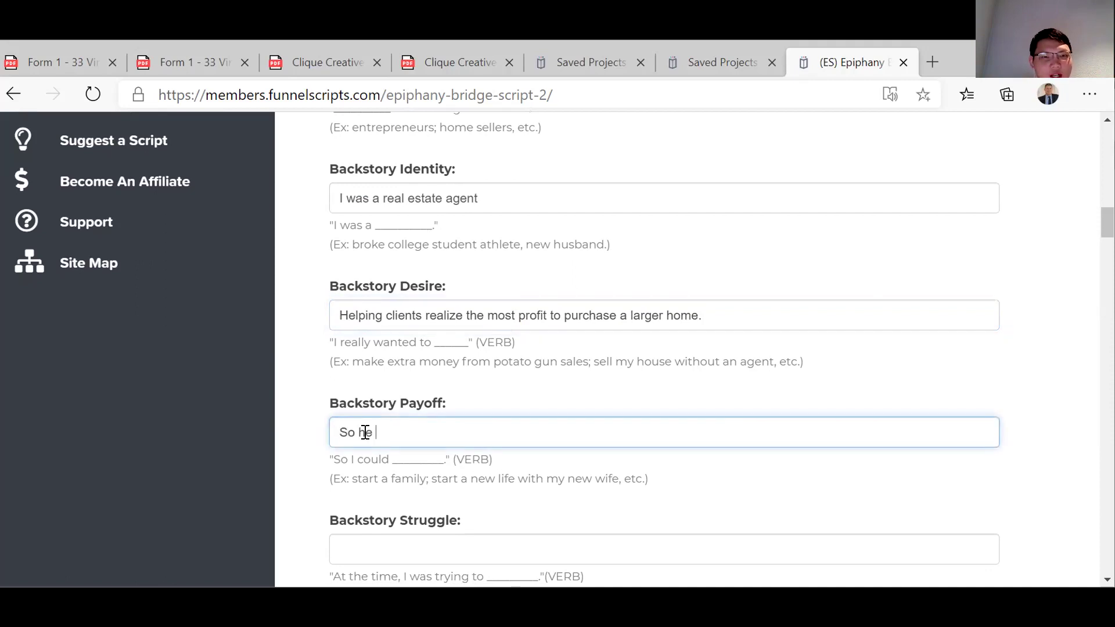
type("coudl")
key("BackSpace")
key("BackSpace")
type("ld")
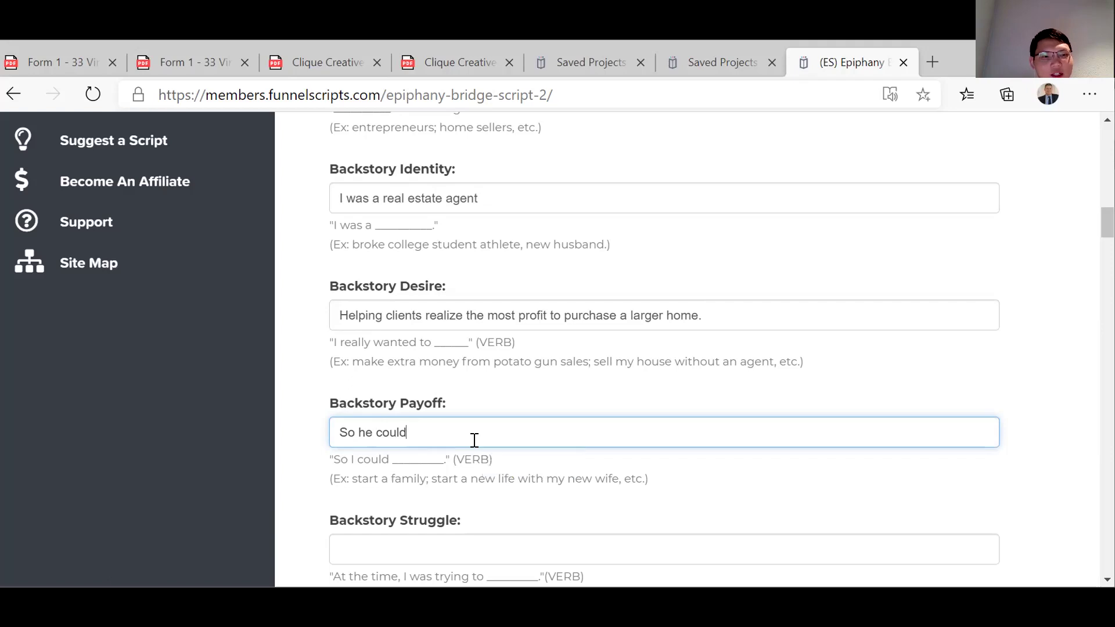
key("BackSpace")
key("BackSpace")
key("BackSpace")
key("BackSpace")
key("BackSpace")
key("BackSpace")
key("BackSpace")
key("BackSpace")
key("BackSpace")
key("BackSpace")
type("o ")
type("I copule")
key("BackSpace")
key("BackSpace")
key("BackSpace")
key("BackSpace")
key("BackSpace")
type("uld")
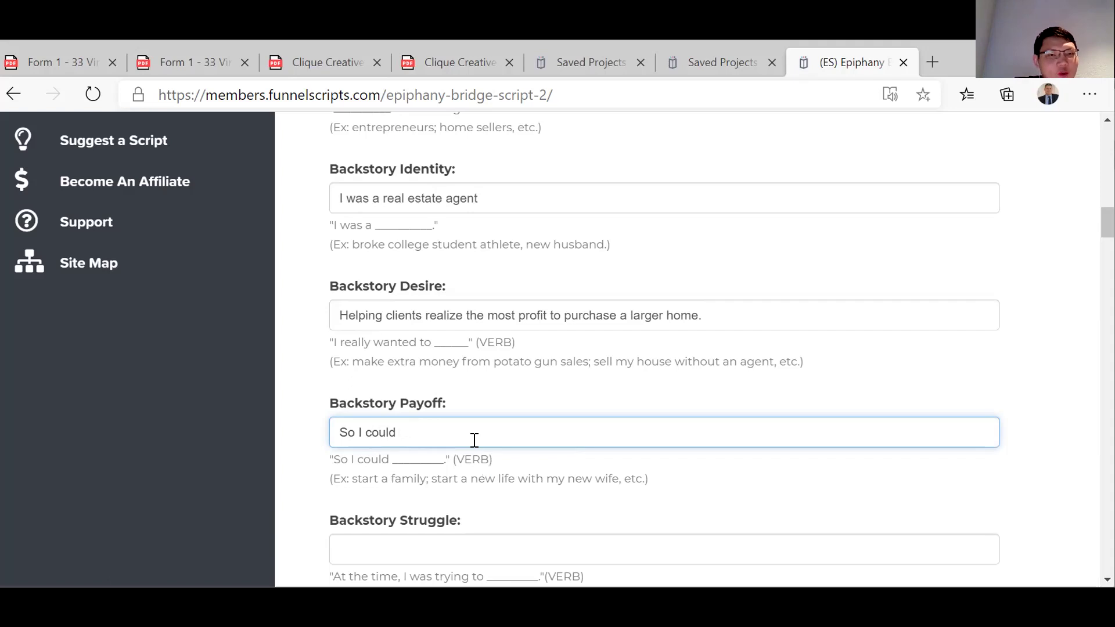
key("BackSpace")
key("BackSpace")
key("BackSpace")
key("BackSpace")
key("BackSpace")
key("BackSpace")
key("BackSpace")
key("BackSpace")
key("BackSpace")
key("BackSpace")
key("BackSpace")
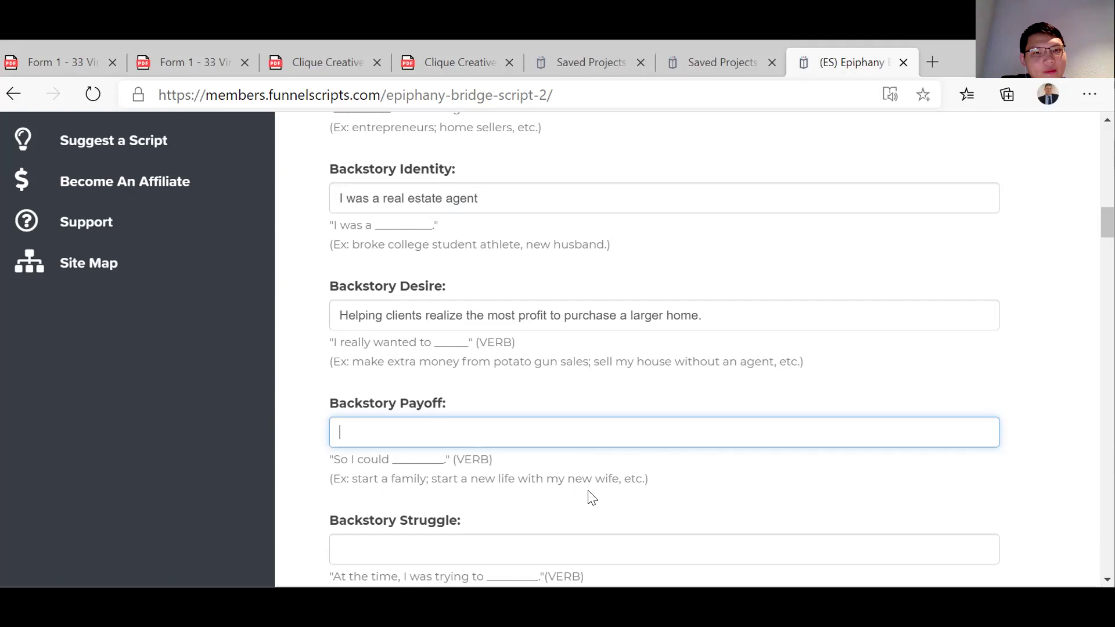
Append 'and more up the property ladder.' to the end of the Backstory Desire answer.
left_click(727, 316)
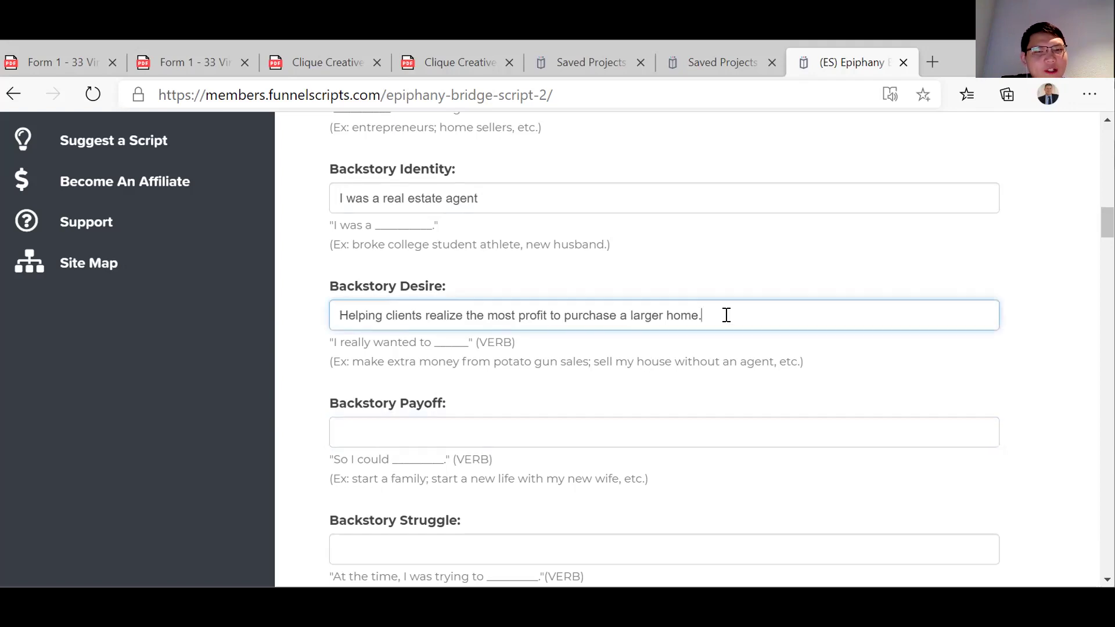
type("and")
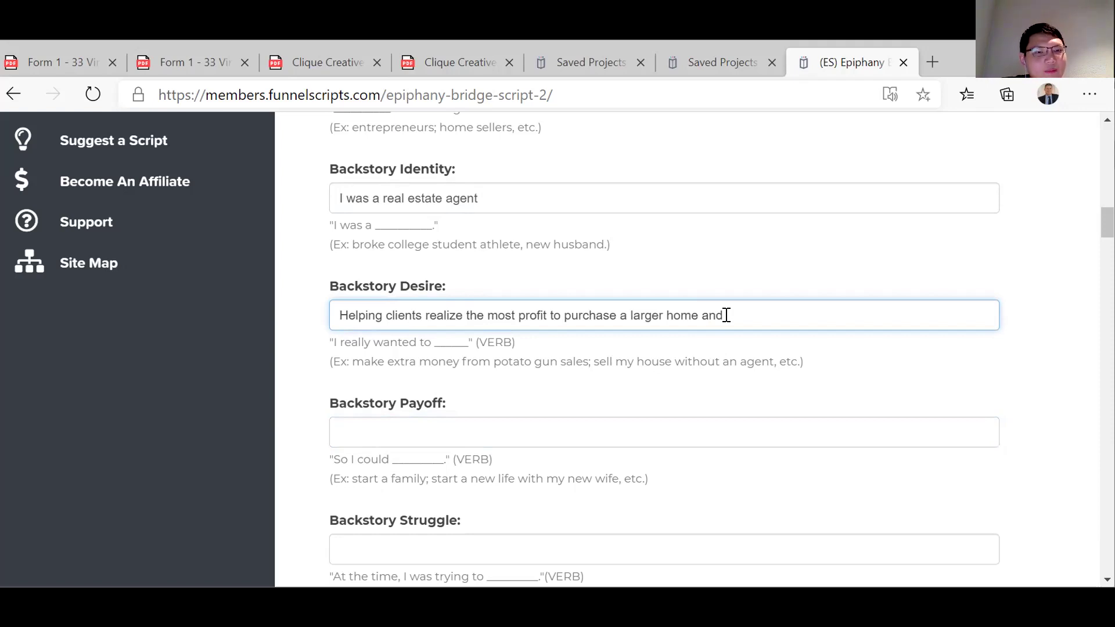
type("more")
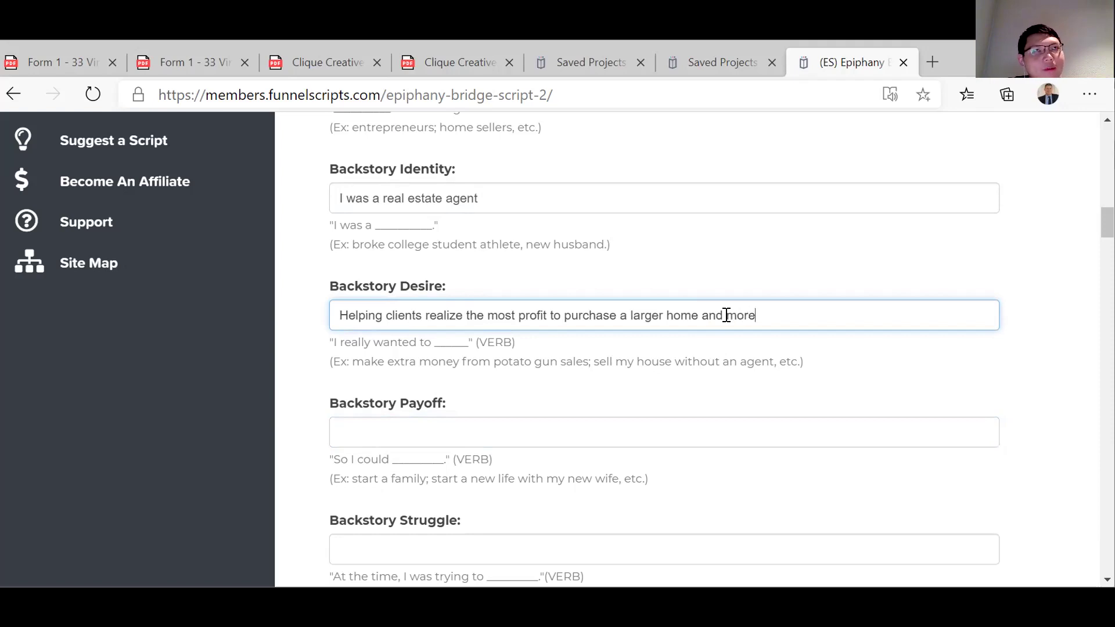
type(" up the proep")
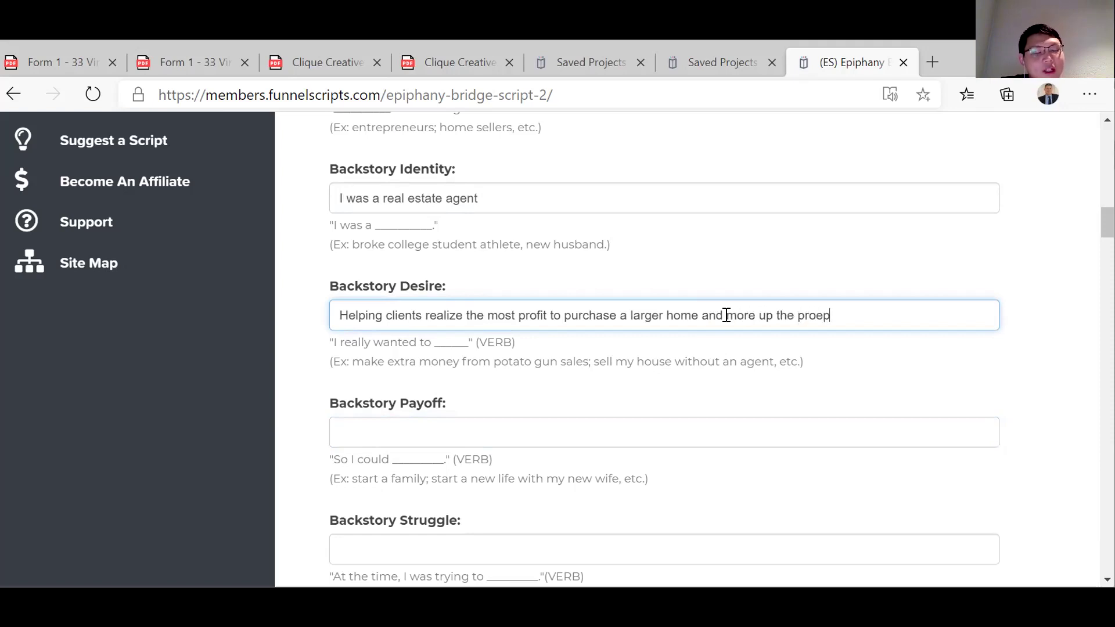
key("BackSpace")
key("BackSpace")
type("p")
type("er")
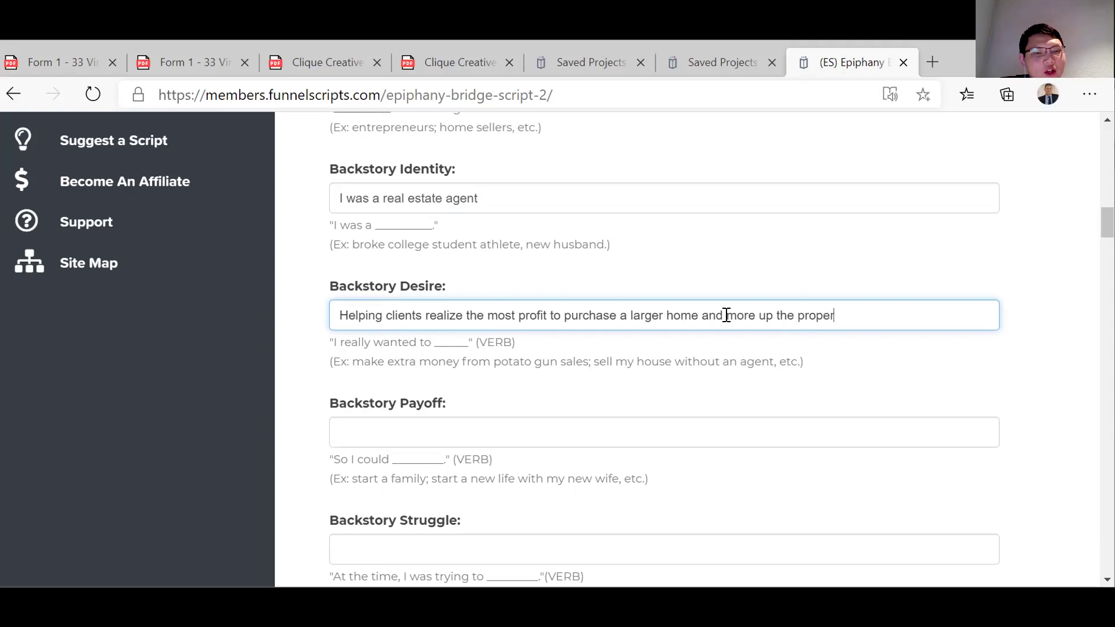
type("ty ladder.")
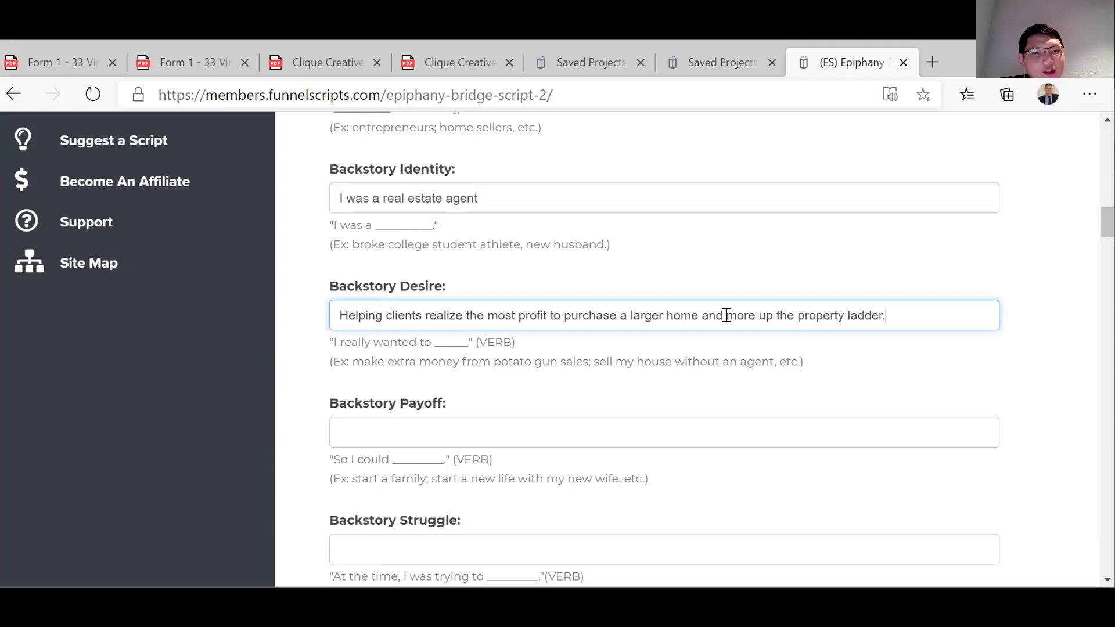
left_click(368, 432)
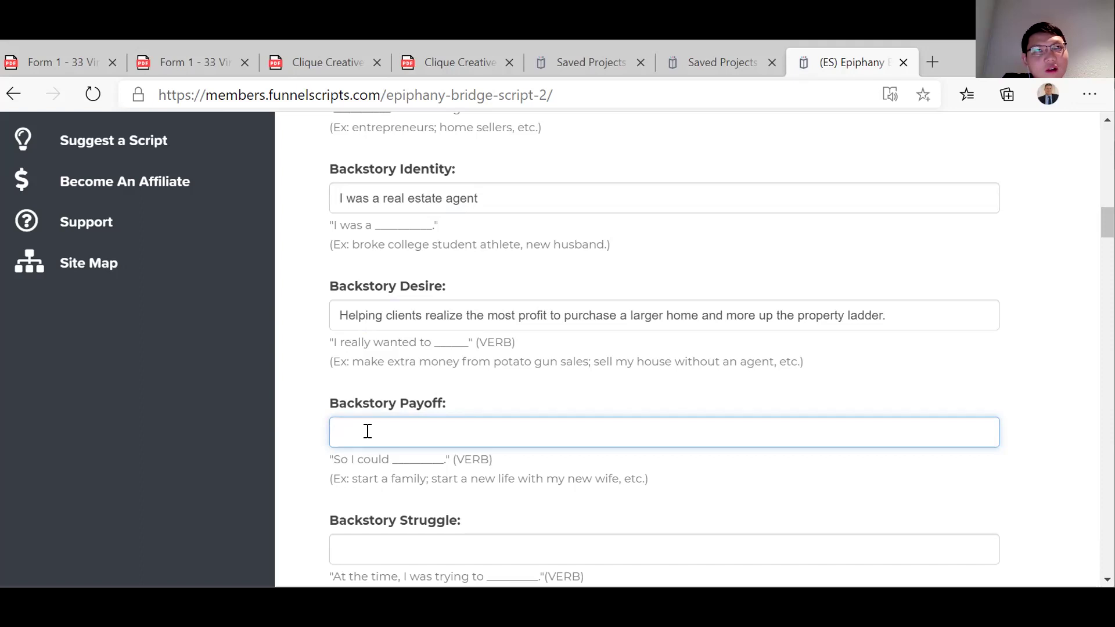
Draft a Backstory Payoff reading 'utalize projecgt management skills to soft renovate his'.
type("utalized")
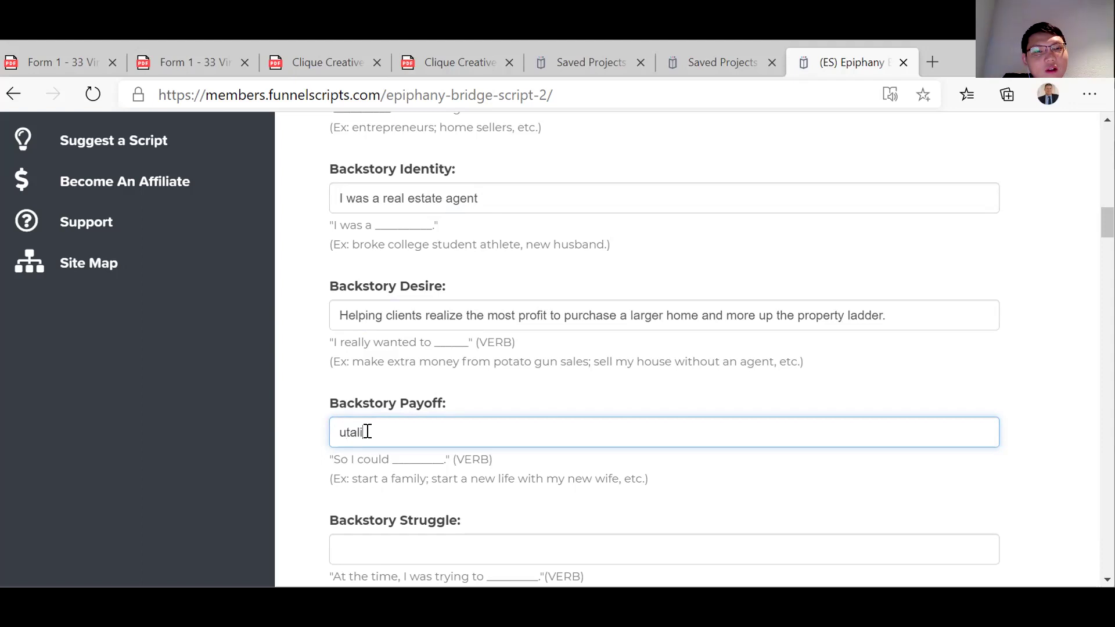
key("BackSpace")
key("BackSpace")
key("BackSpace")
key("BackSpace")
key("BackSpace")
key("BackSpace")
key("BackSpace")
key("BackSpace")
type("talize ")
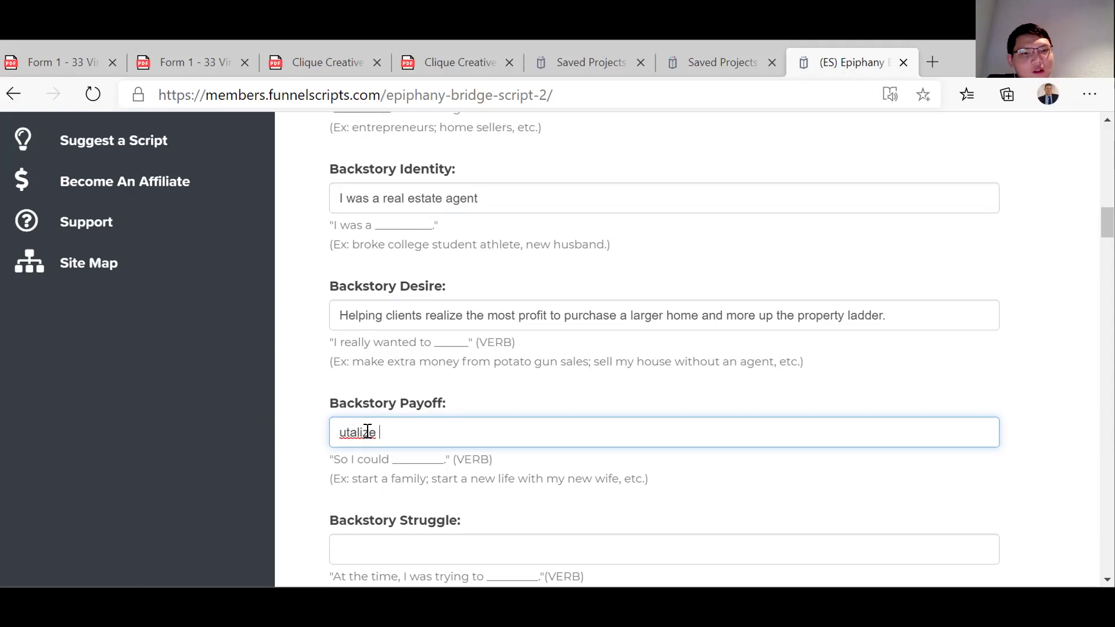
type("projecgt management skills to soft renav")
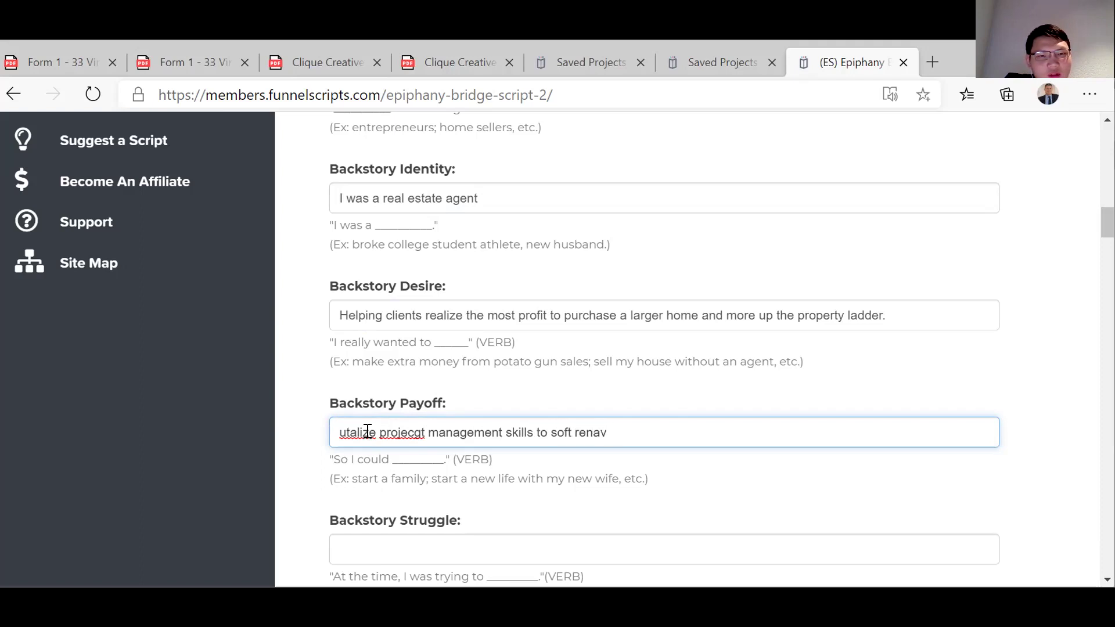
type("ate")
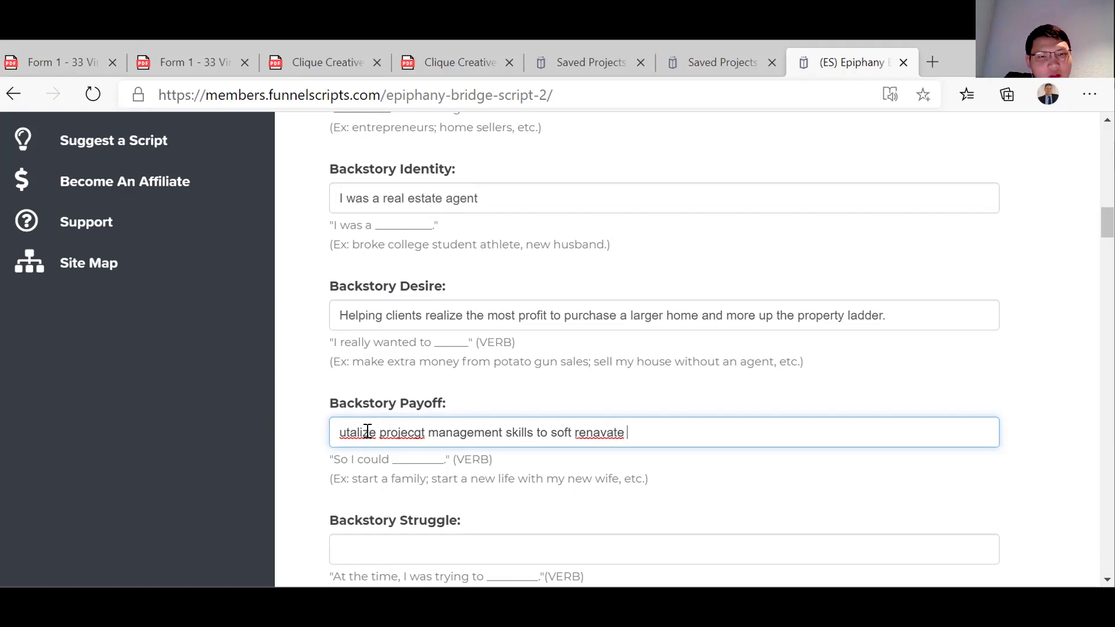
key("BackSpace")
key("BackSpace")
key("BackSpace")
key("BackSpace")
key("BackSpace")
key("BackSpace")
type("ovat")
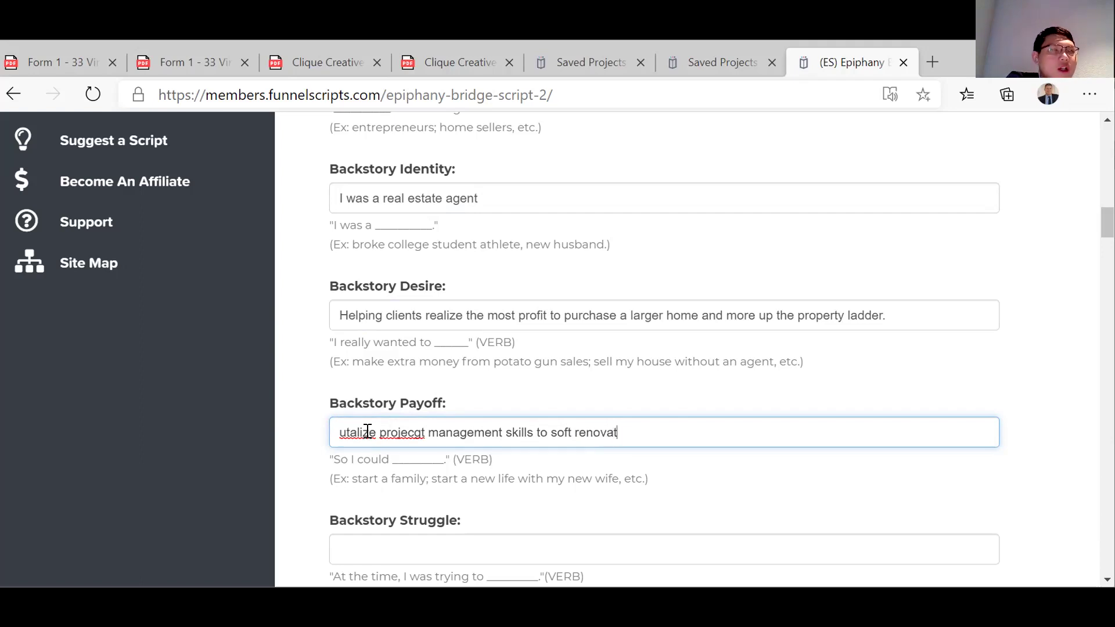
type("e his h")
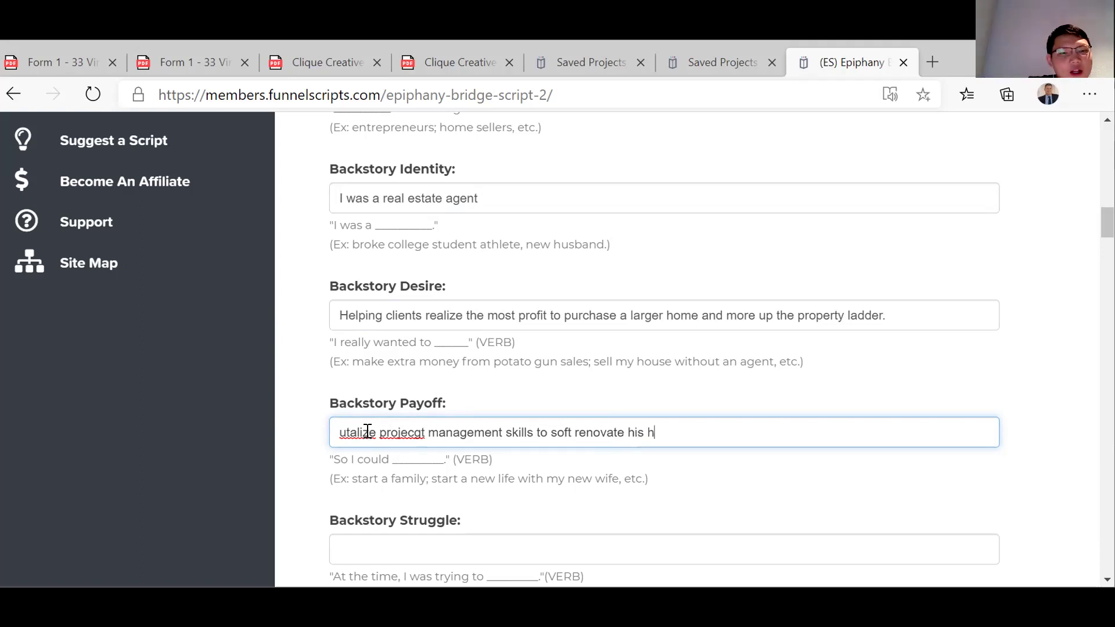
key("BackSpace")
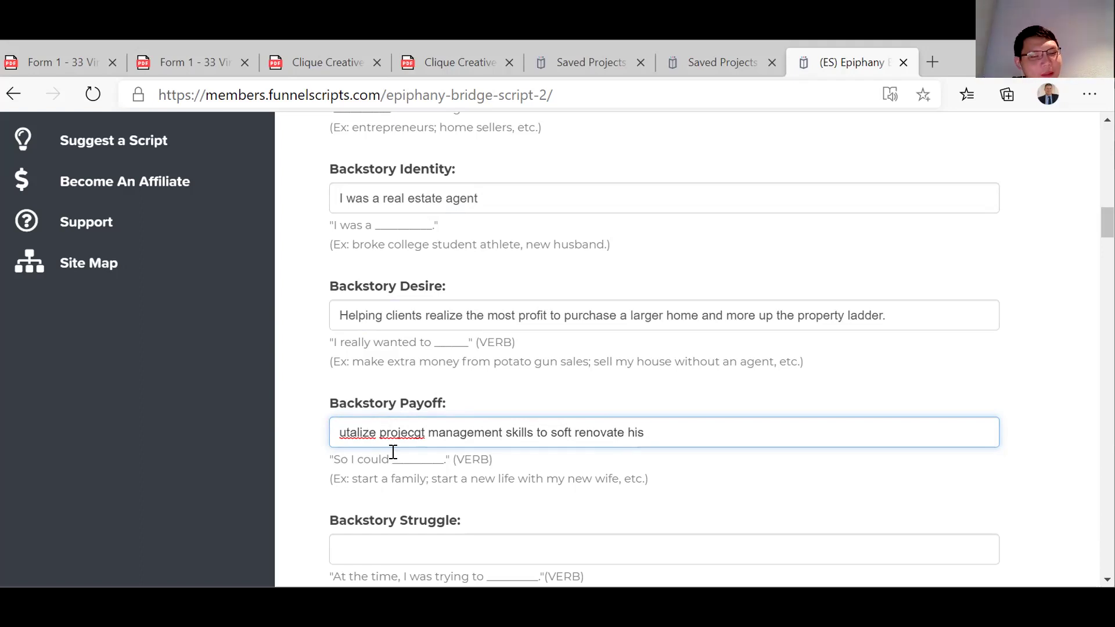
Fix 'projecgt', capitalise 'Utalize', then clear the entire Backstory Payoff field.
left_click(420, 433)
key("BackSpace")
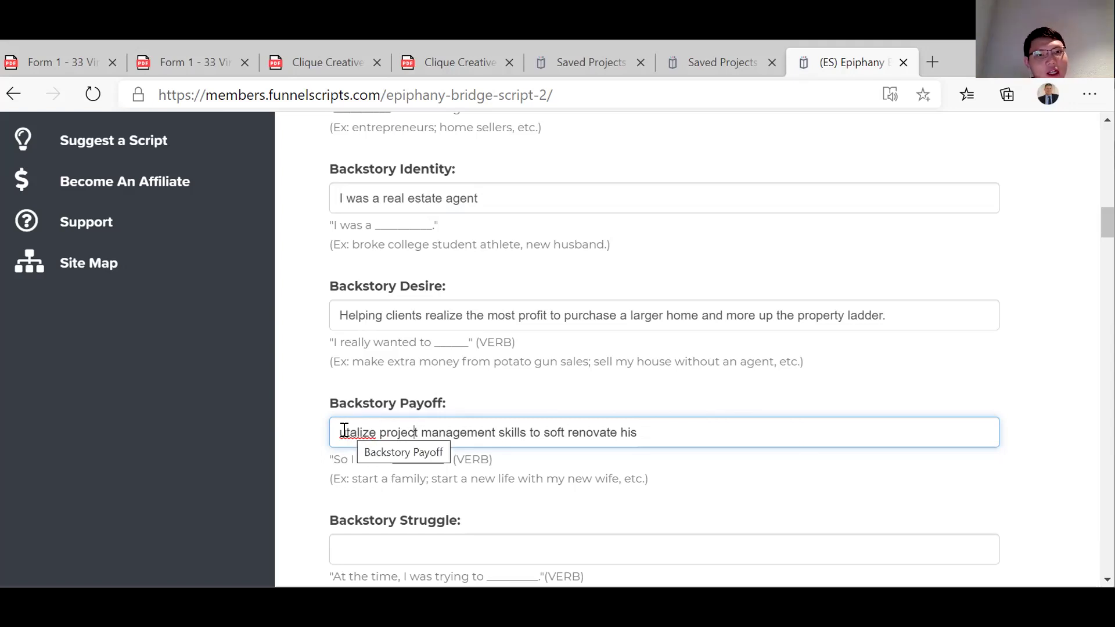
key("BackSpace")
type("U")
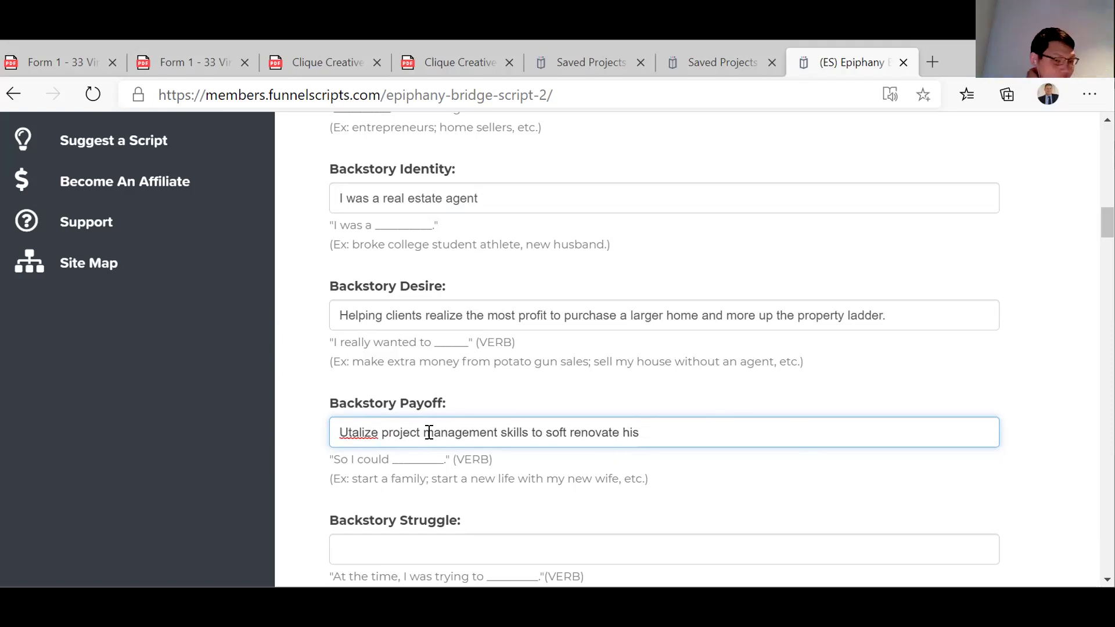
left_click_drag(371, 432, 320, 430)
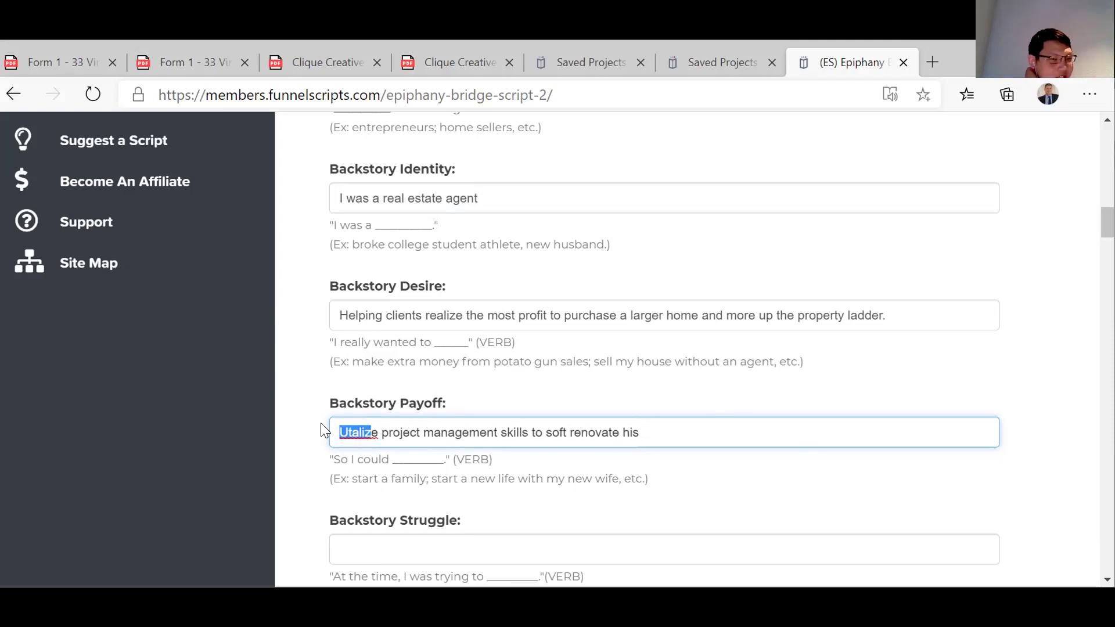
left_click(655, 420)
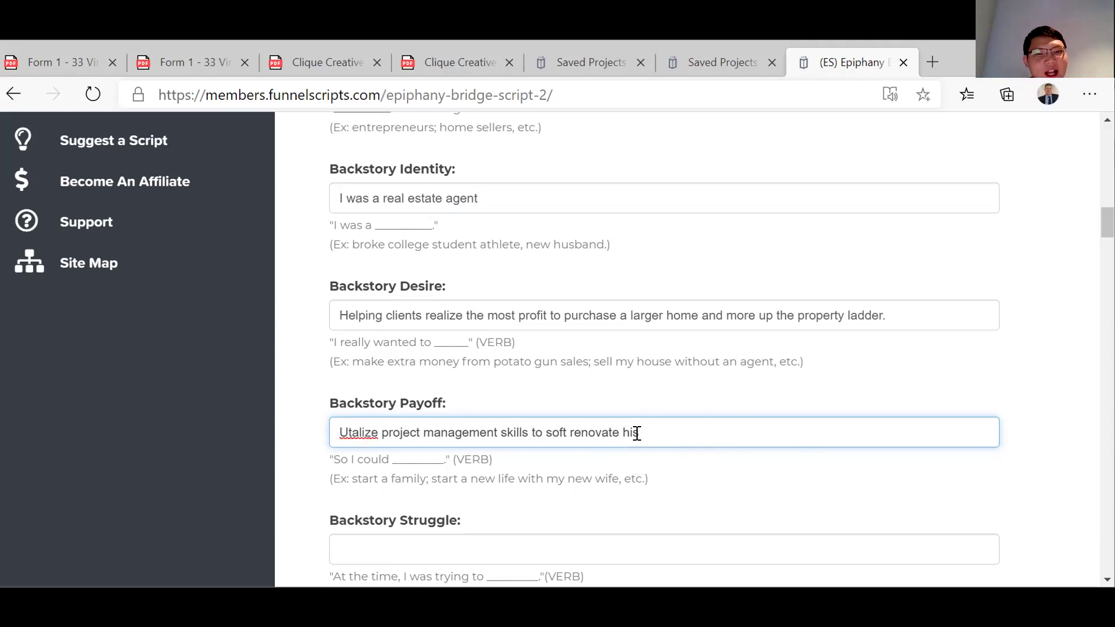
key("ctrl+a")
key("BackSpace")
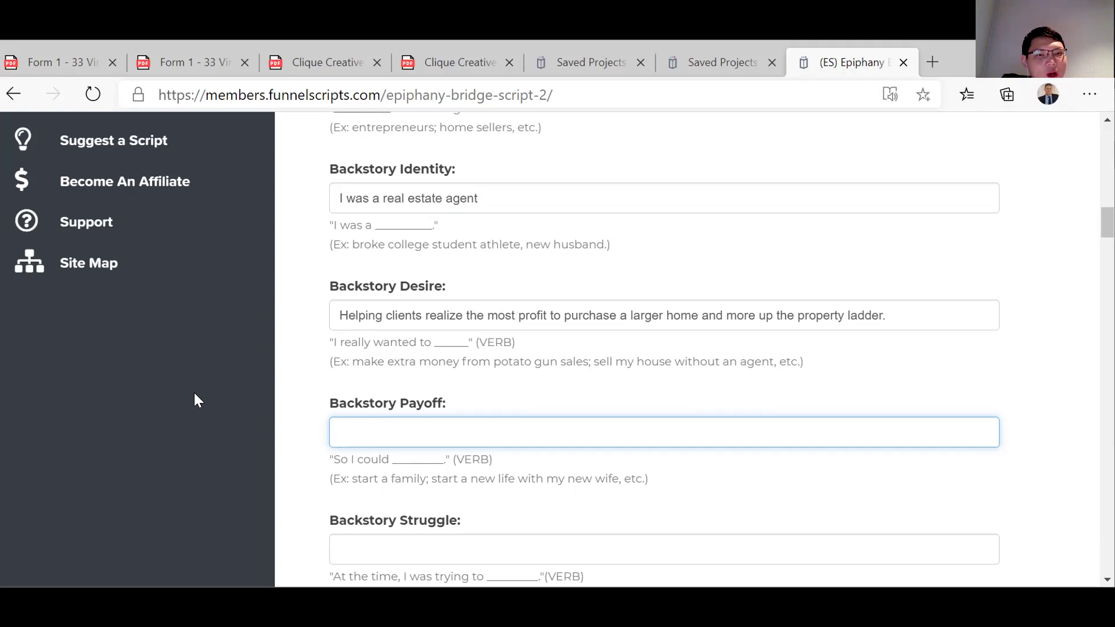
Enter 'Pay the bills' as the Backstory Payoff and scroll toward Backstory Struggle.
type("P")
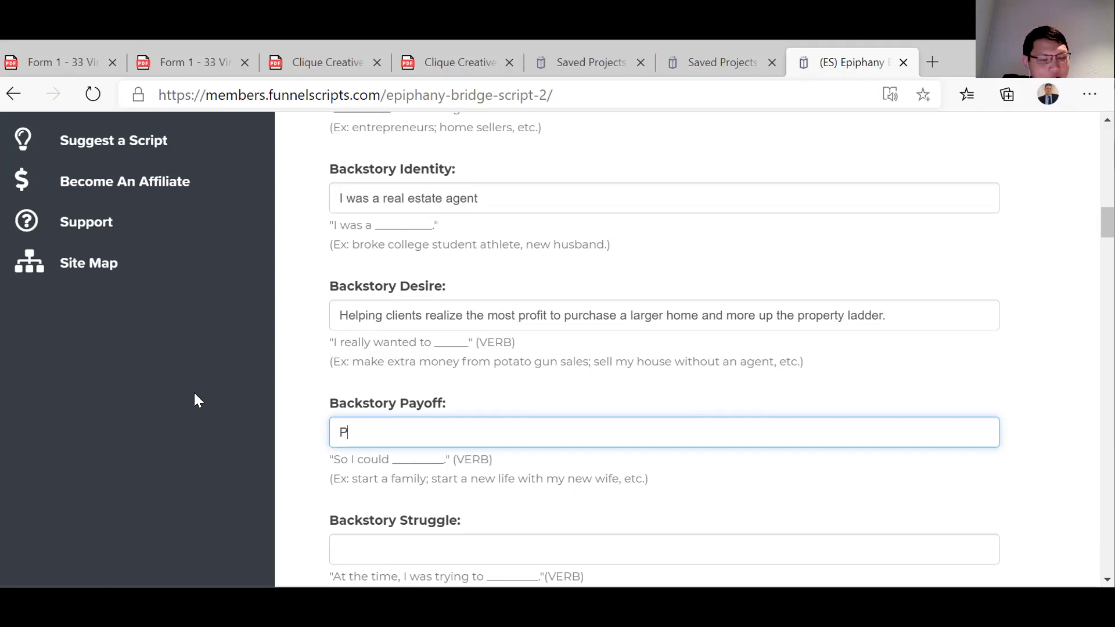
type("ay the bills")
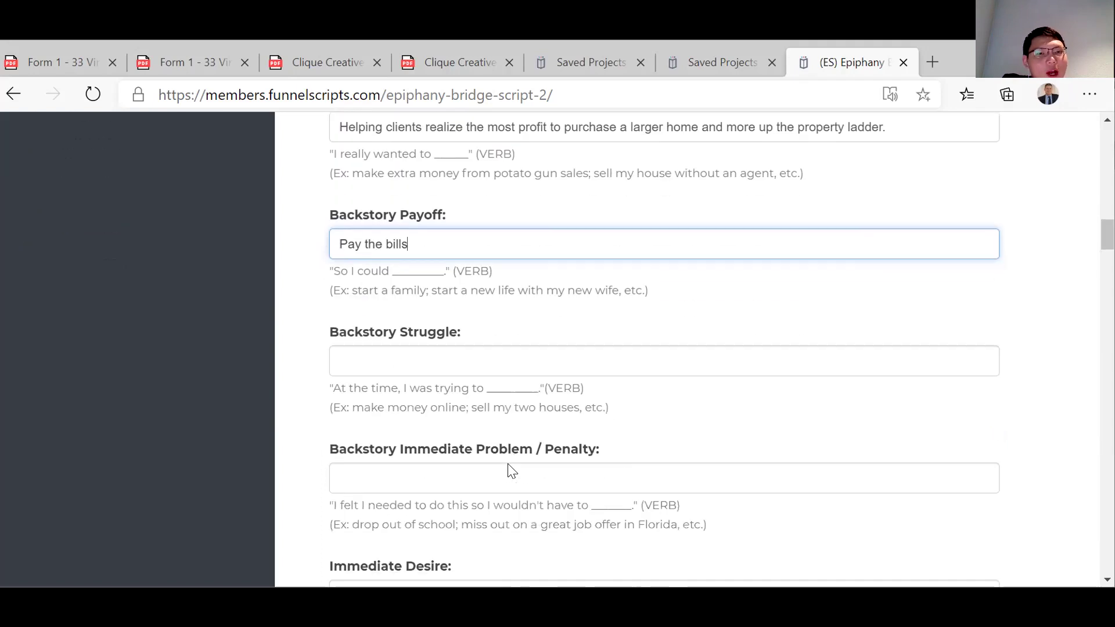
scroll(511, 469, "down", 3)
left_click(385, 377)
left_click(365, 351)
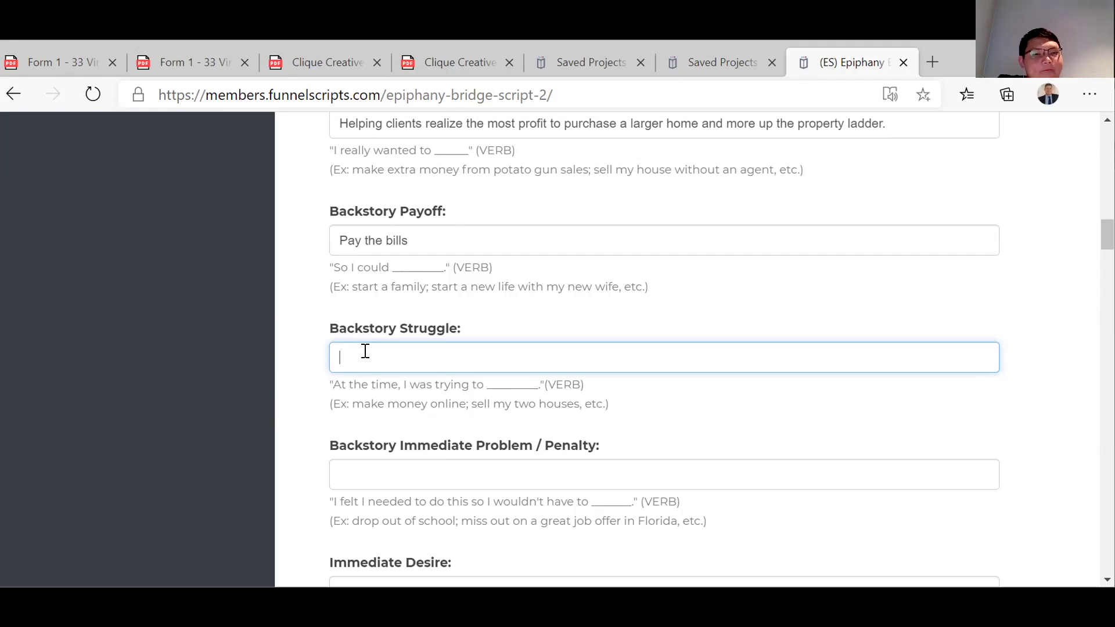
type("P")
key("BackSpace")
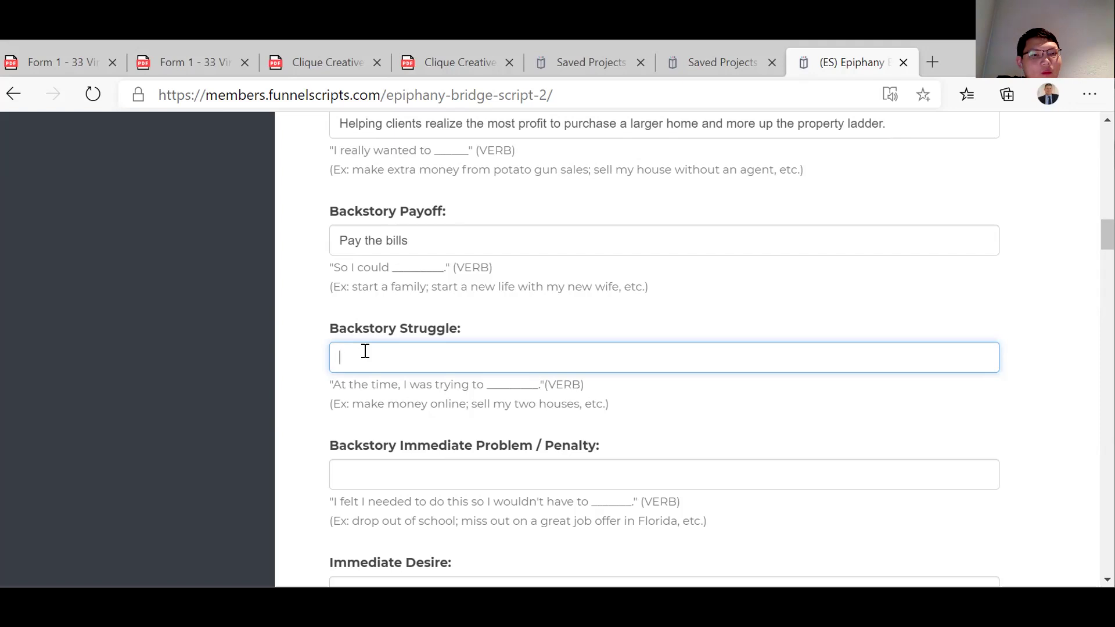
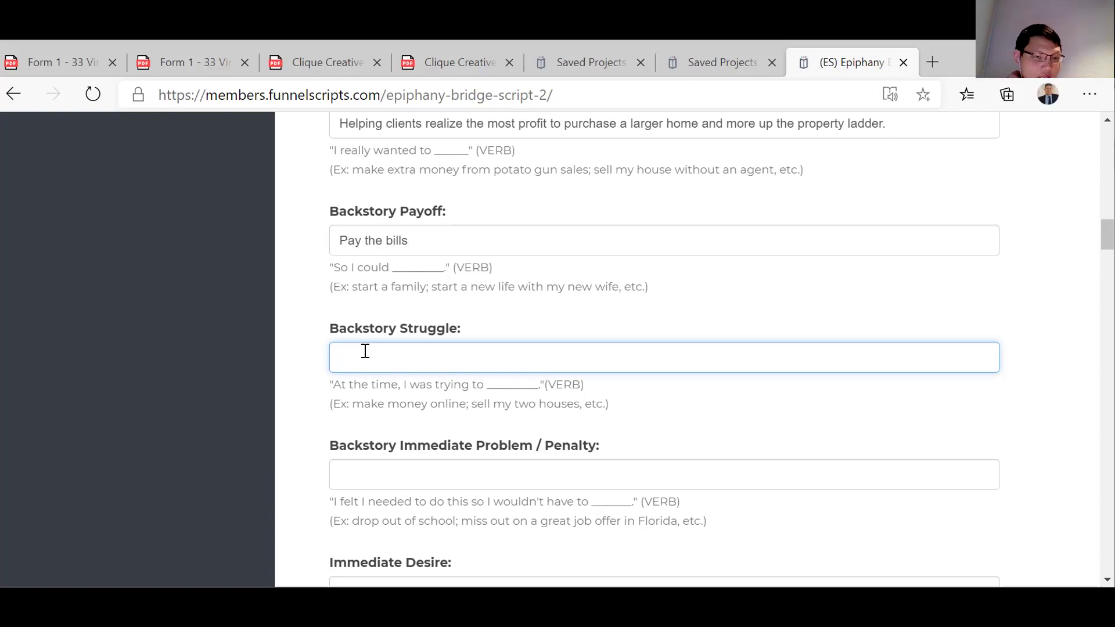
Enter 'help the client sell his property to purchase in the desired school zone' as Backstory Struggle.
type("help the cliewnt")
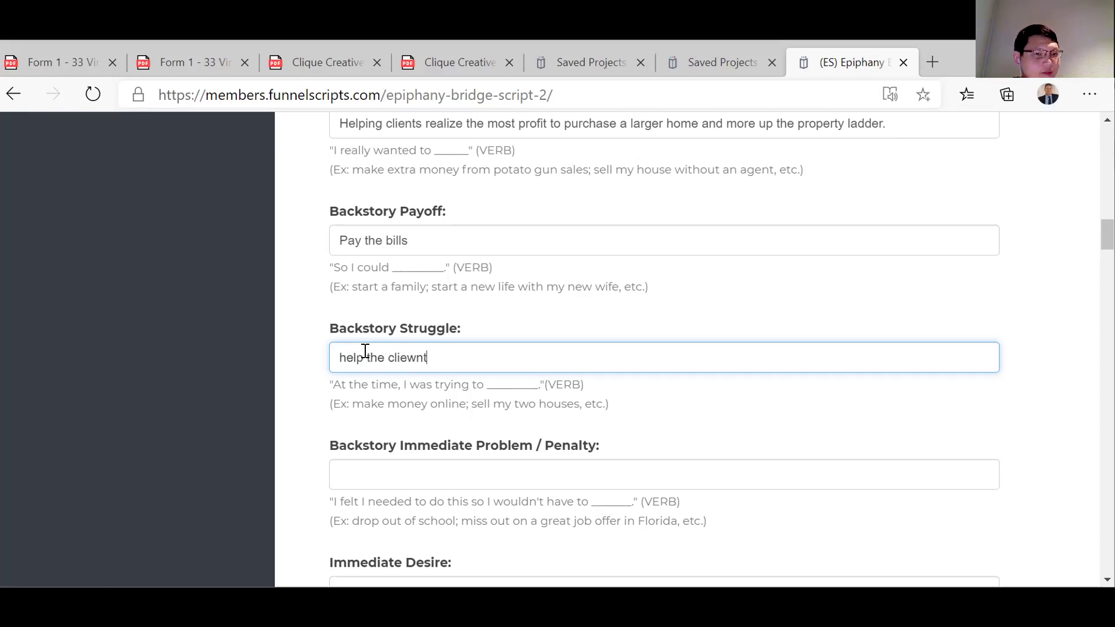
key("BackSpace")
key("BackSpace")
key("BackSpace")
type("nt ")
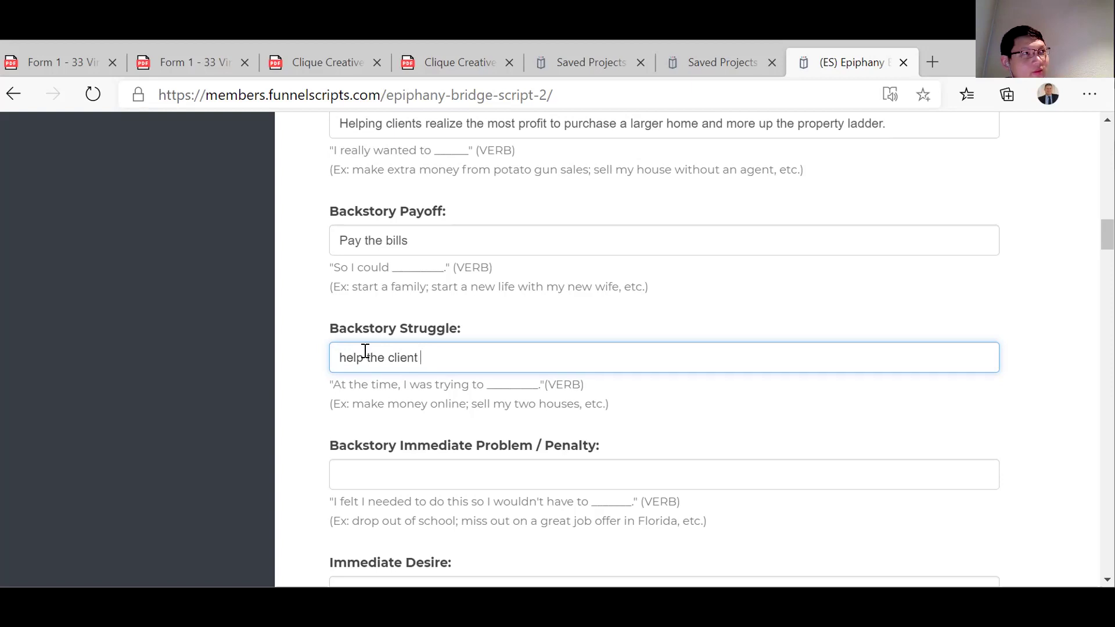
type("sell his pr")
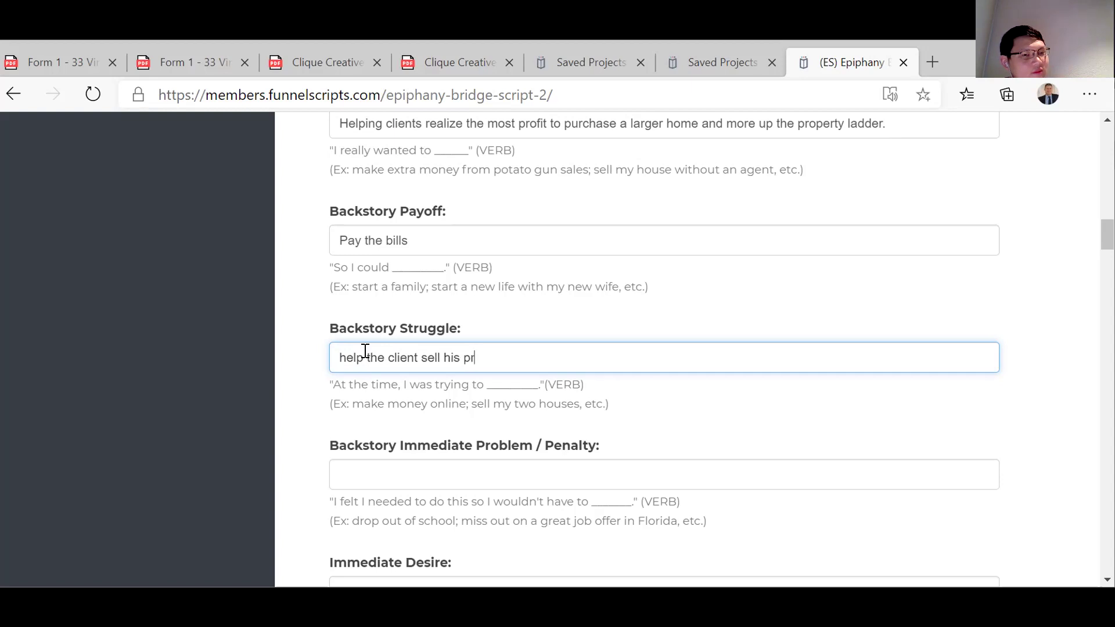
type("operty to purcha")
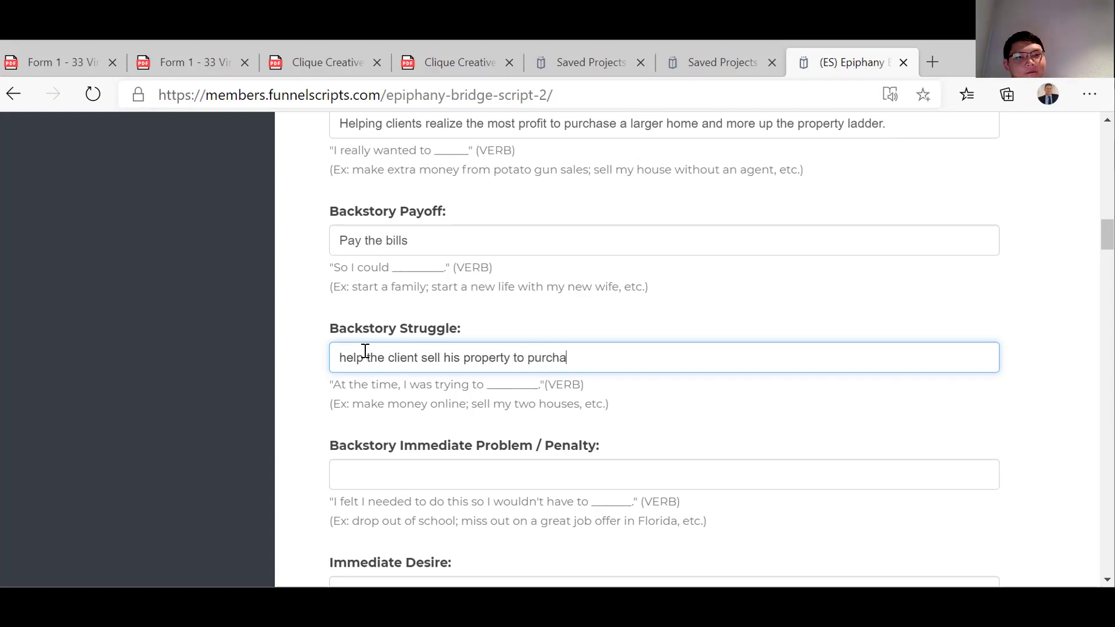
type("se in the desirted")
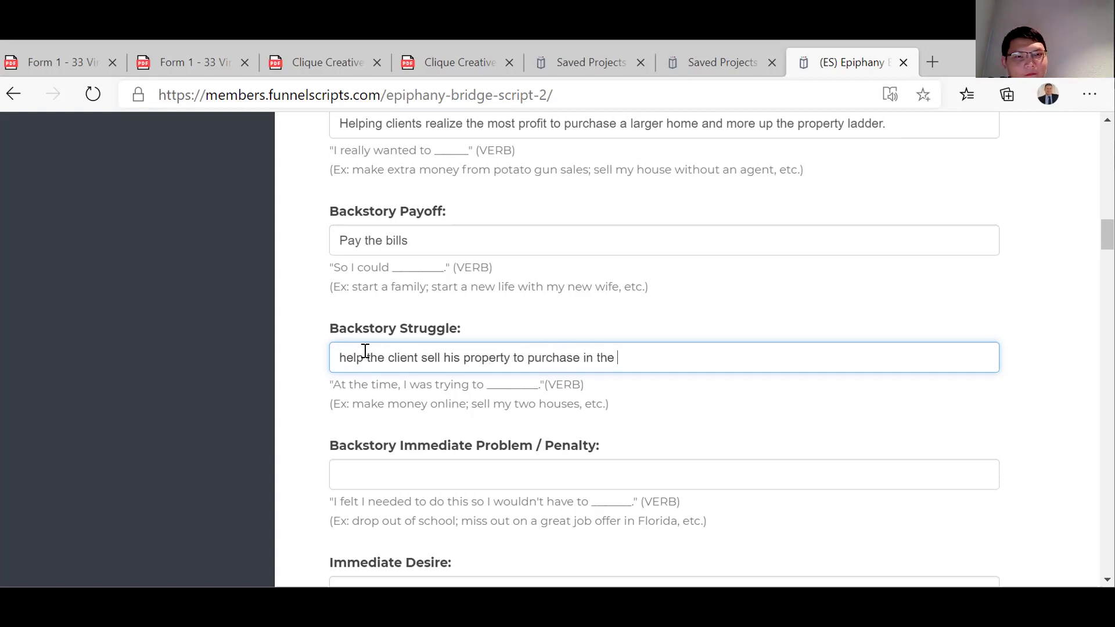
key("BackSpace")
key("BackSpace")
key("BackSpace")
type("ed ")
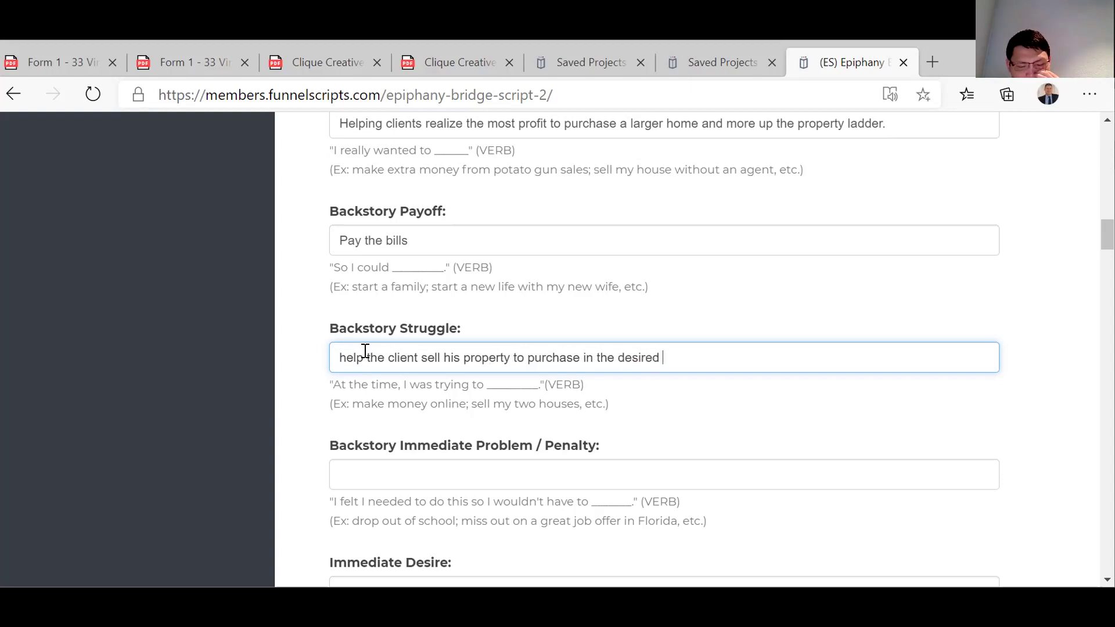
type("school zone.")
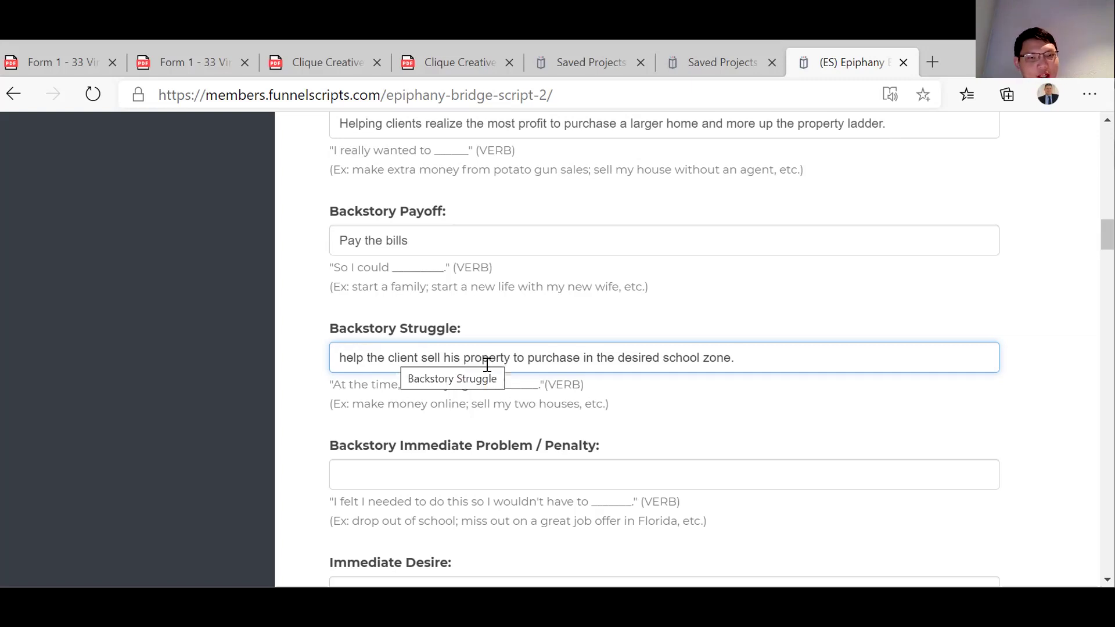
Scroll the form to review the completed Backstory Struggle answer.
scroll(602, 456, "down", 2)
scroll(602, 456, "up", 1)
scroll(602, 456, "down", 2)
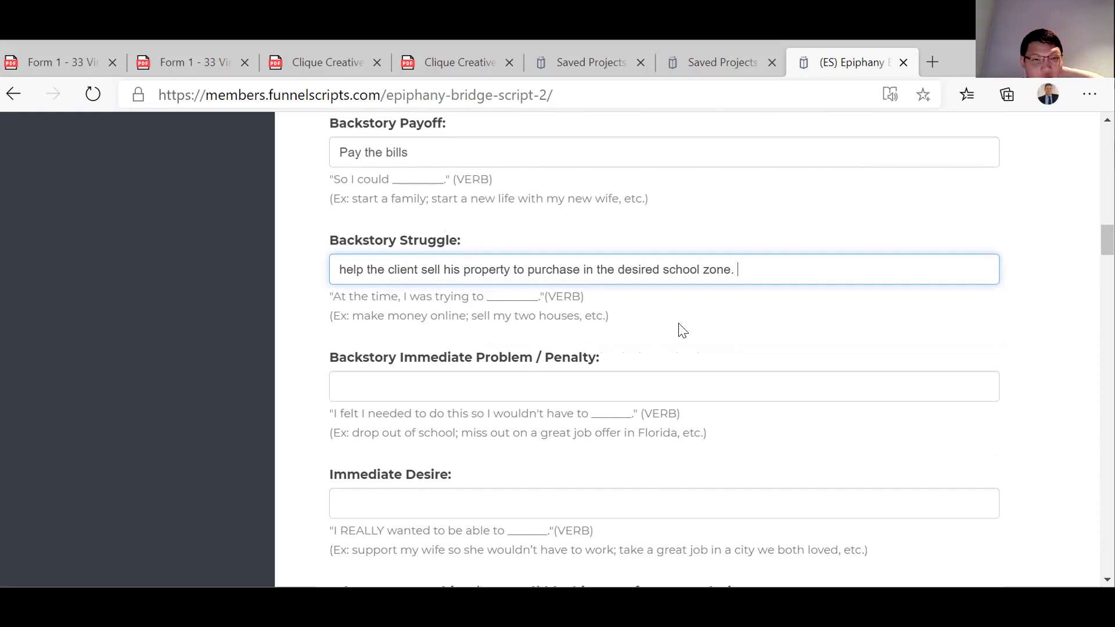
Replace the old Backstory Struggle answer with 'trying to help the client soft renovate his home'.
left_click_drag(736, 268, 296, 294)
right_click(346, 268)
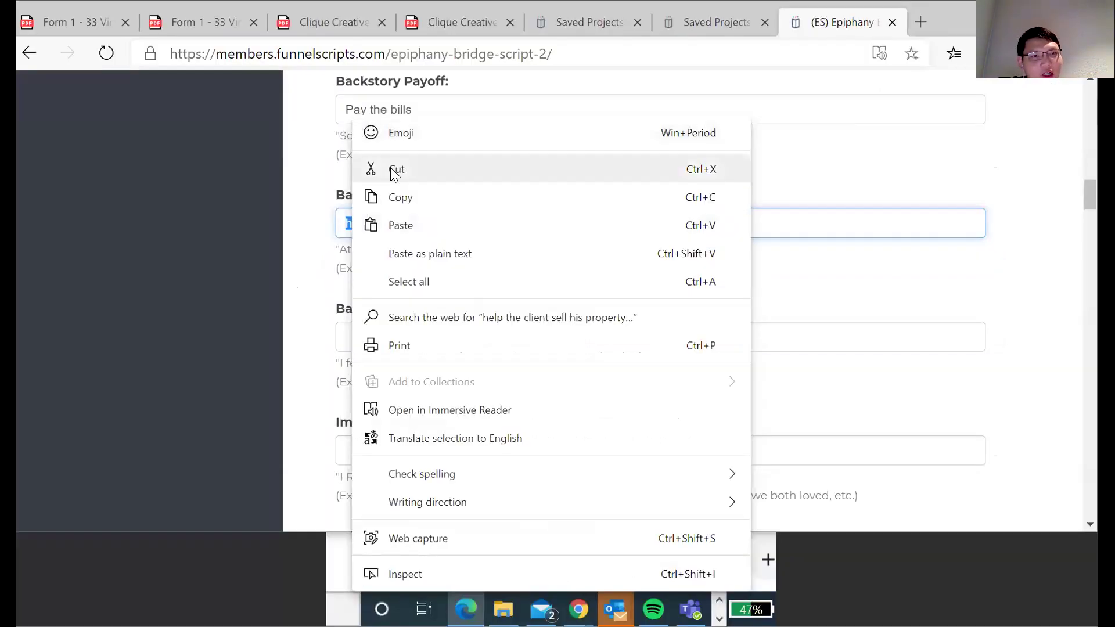
left_click(395, 174)
type("trying t")
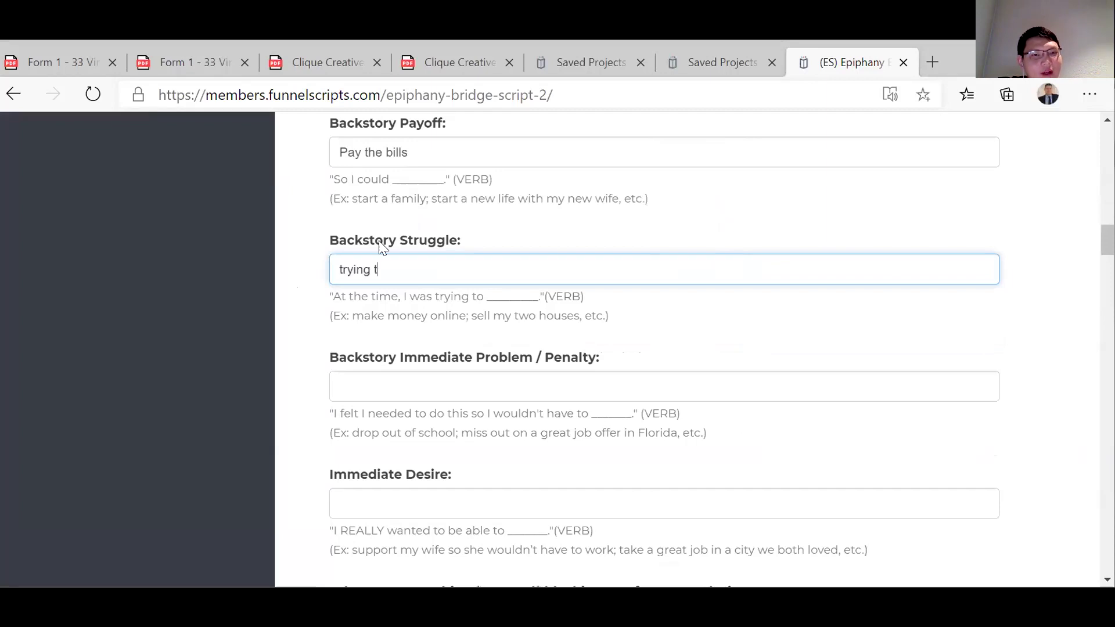
type("o help the clinet")
key("BackSpace")
key("BackSpace")
key("BackSpace")
type("ent")
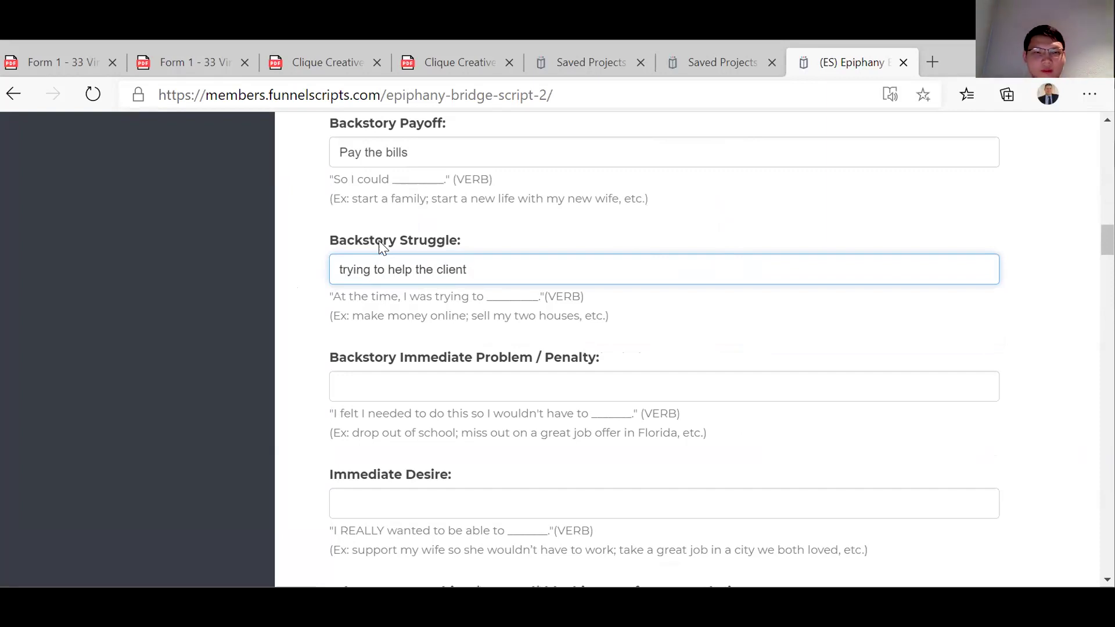
type("s")
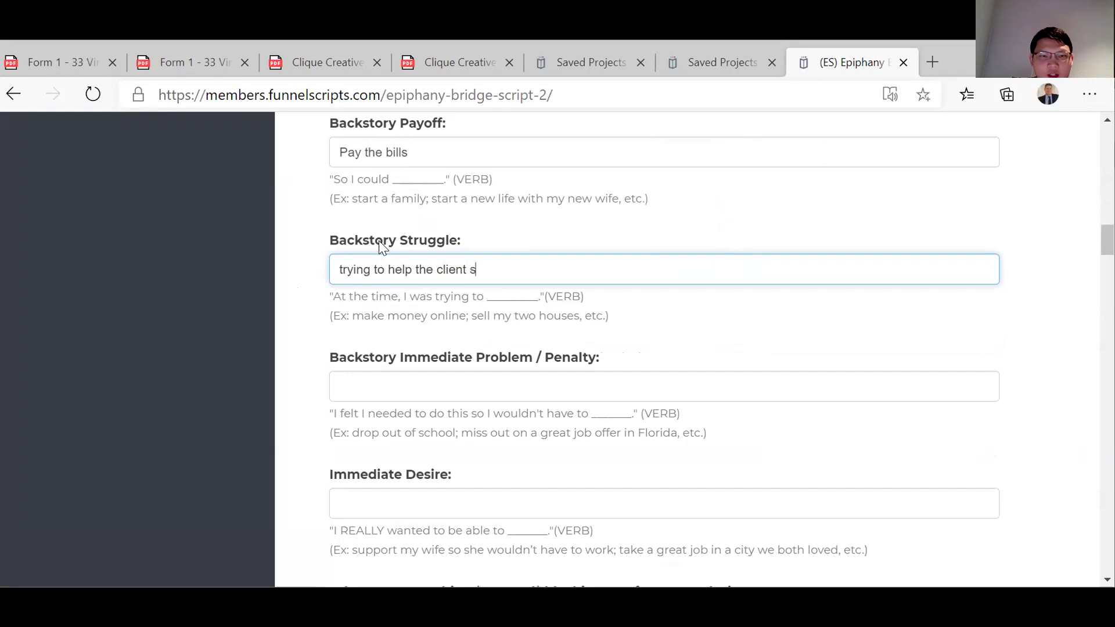
type("oft renave")
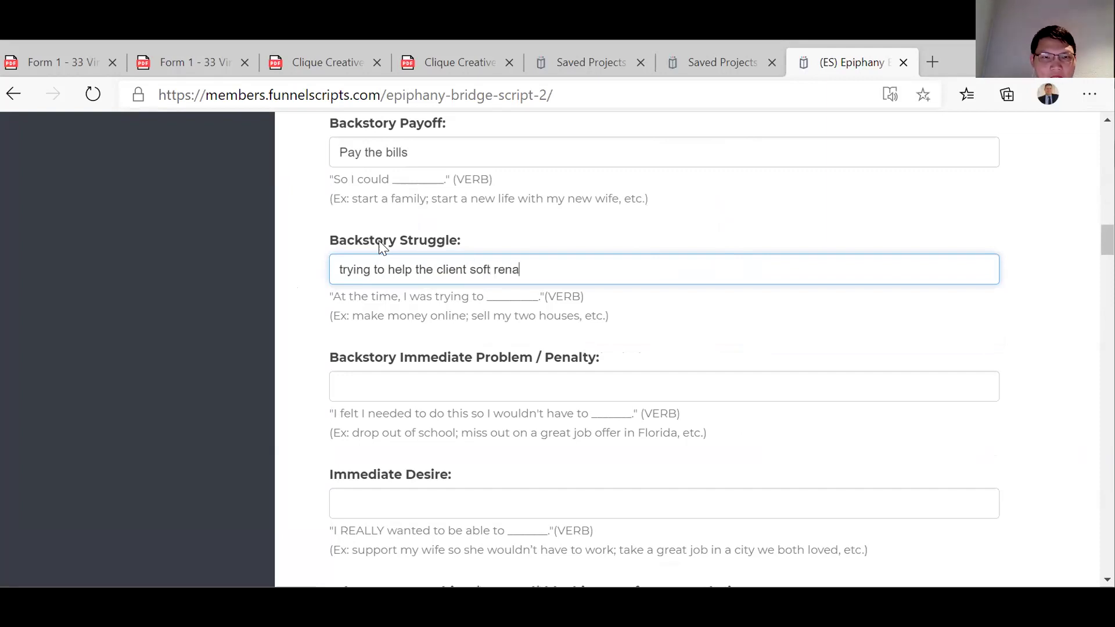
key("BackSpace")
key("BackSpace")
key("BackSpace")
type("ovate hi")
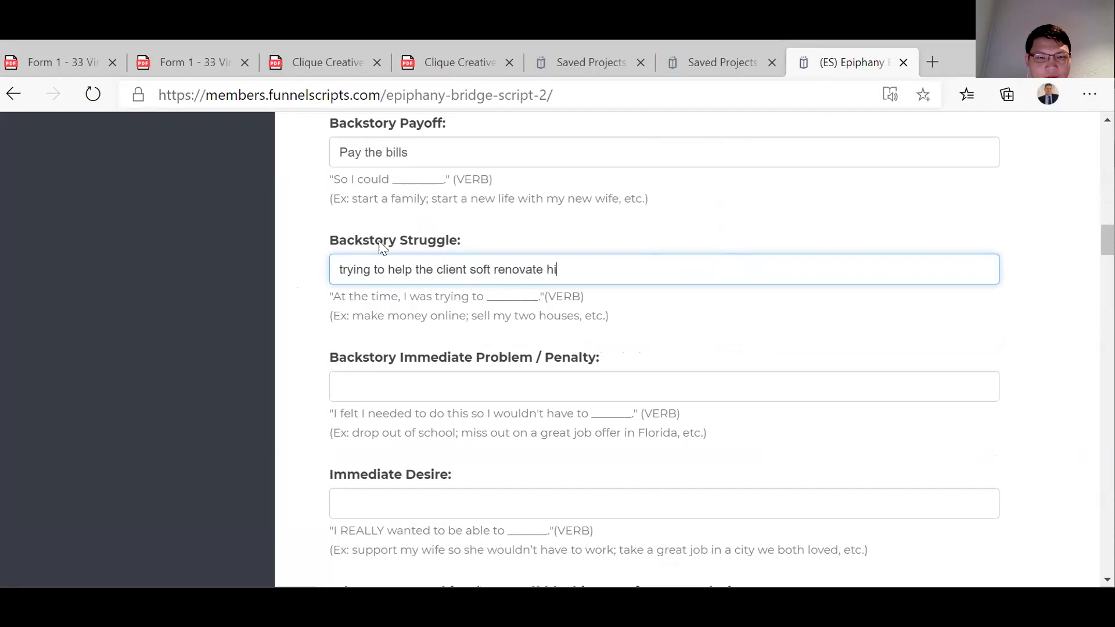
type("s home ")
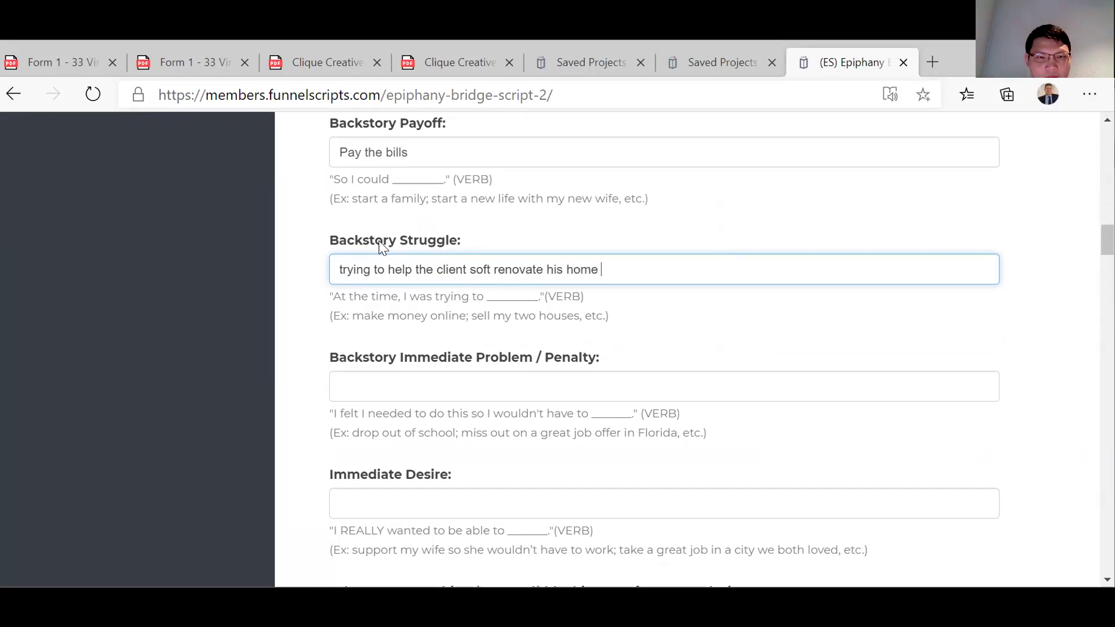
type("to relize")
Continue the answer with 'to realise its full potential.'.
key("BackSpace")
key("BackSpace")
type("se")
key("BackSpace")
key("BackSpace")
key("BackSpace")
key("BackSpace")
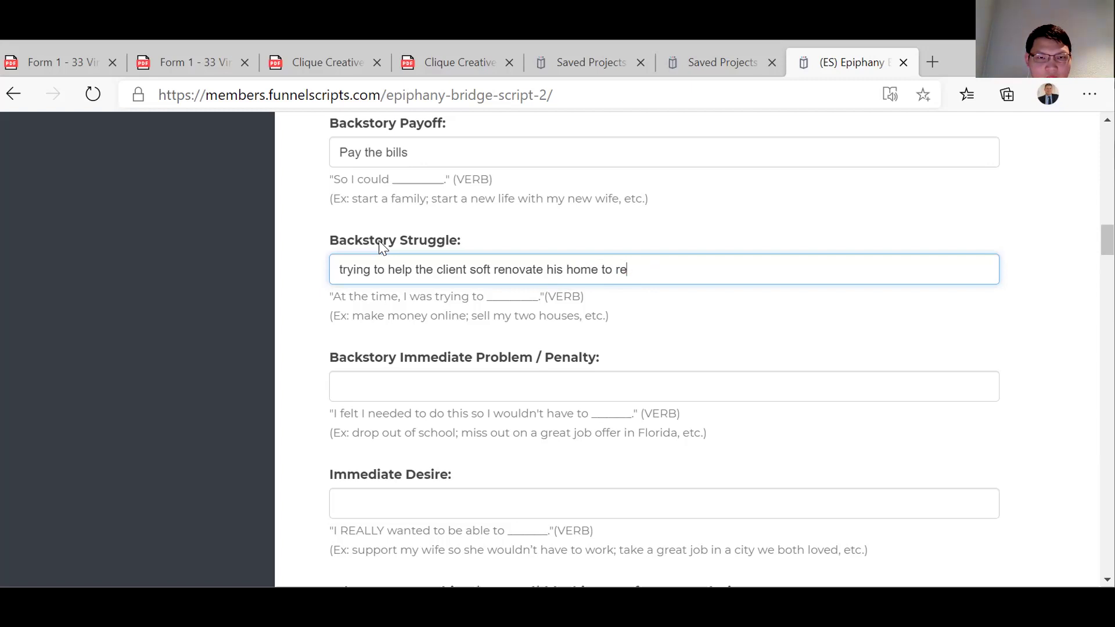
type("aliser")
key("BackSpace")
key("BackSpace")
type("i")
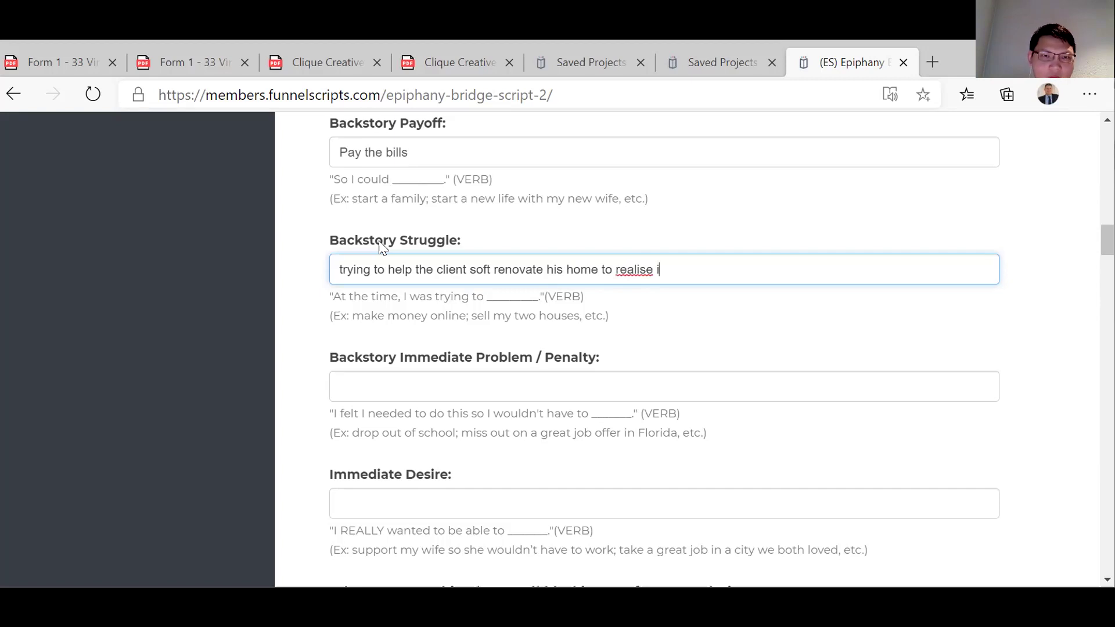
type("ts fukllpo")
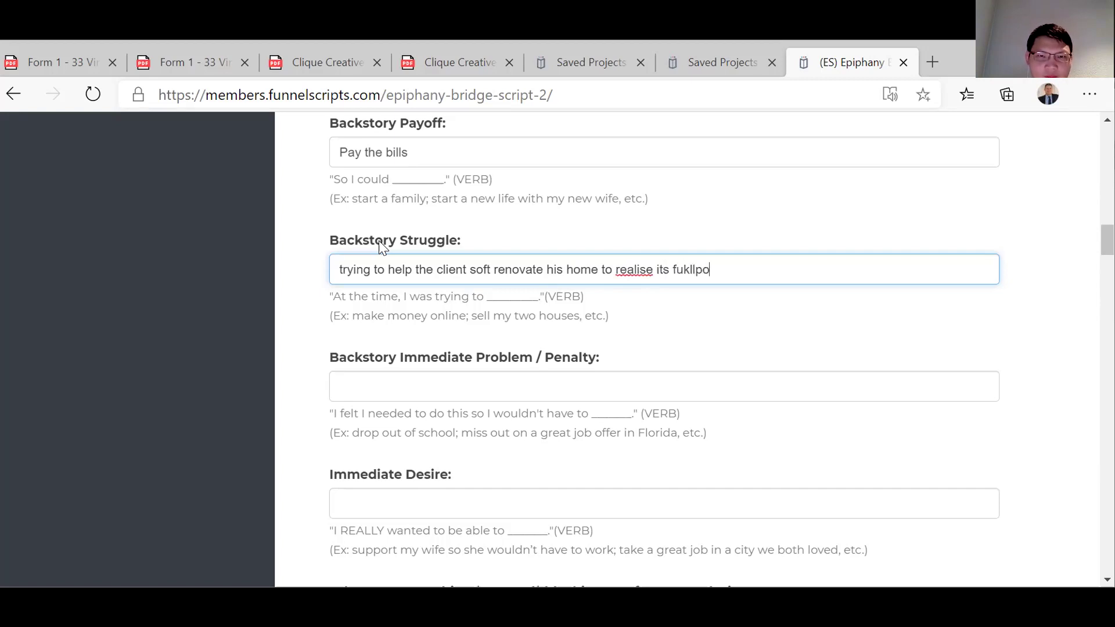
type("tential.")
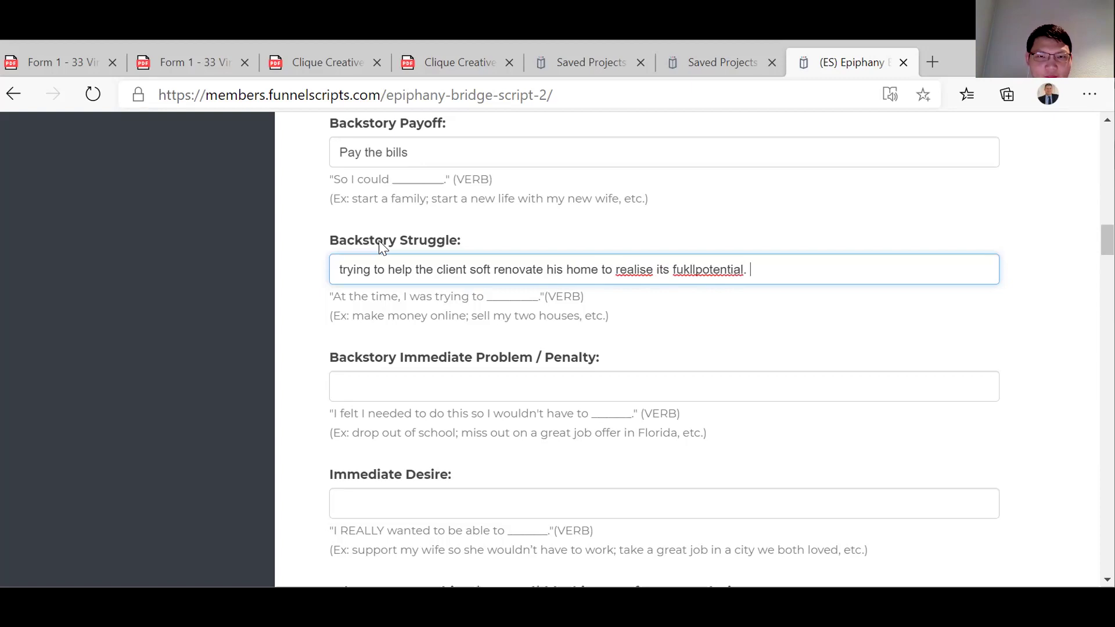
key("BackSpace")
key("BackSpace")
key("BackSpace")
key("BackSpace")
key("BackSpace")
key("BackSpace")
key("BackSpace")
key("BackSpace")
key("BackSpace")
key("BackSpace")
key("BackSpace")
key("BackSpace")
key("BackSpace")
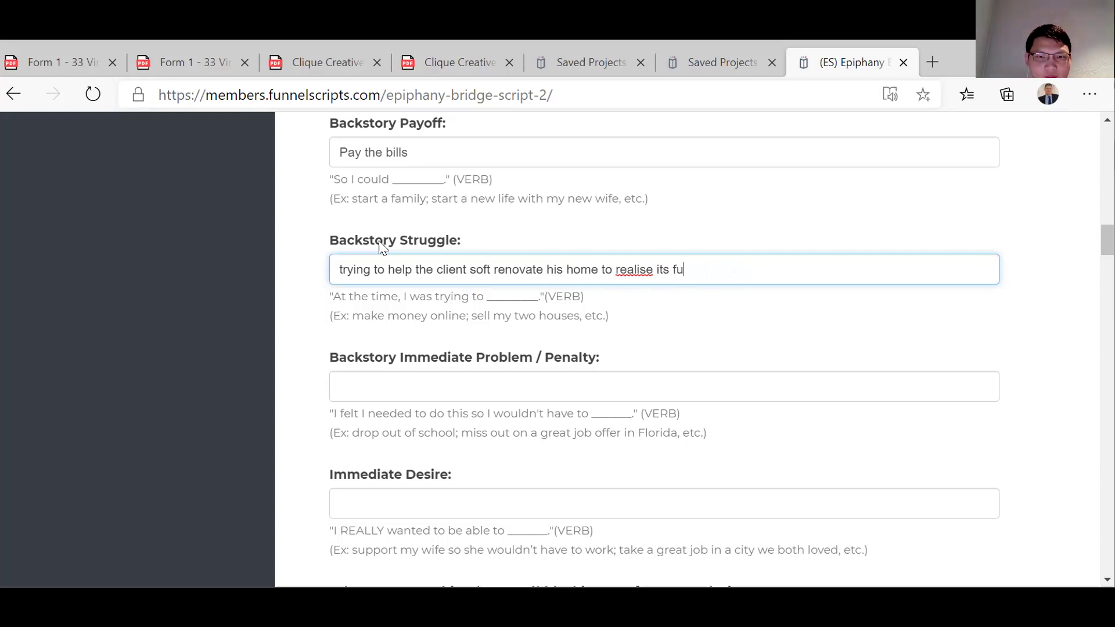
type("ll potential.")
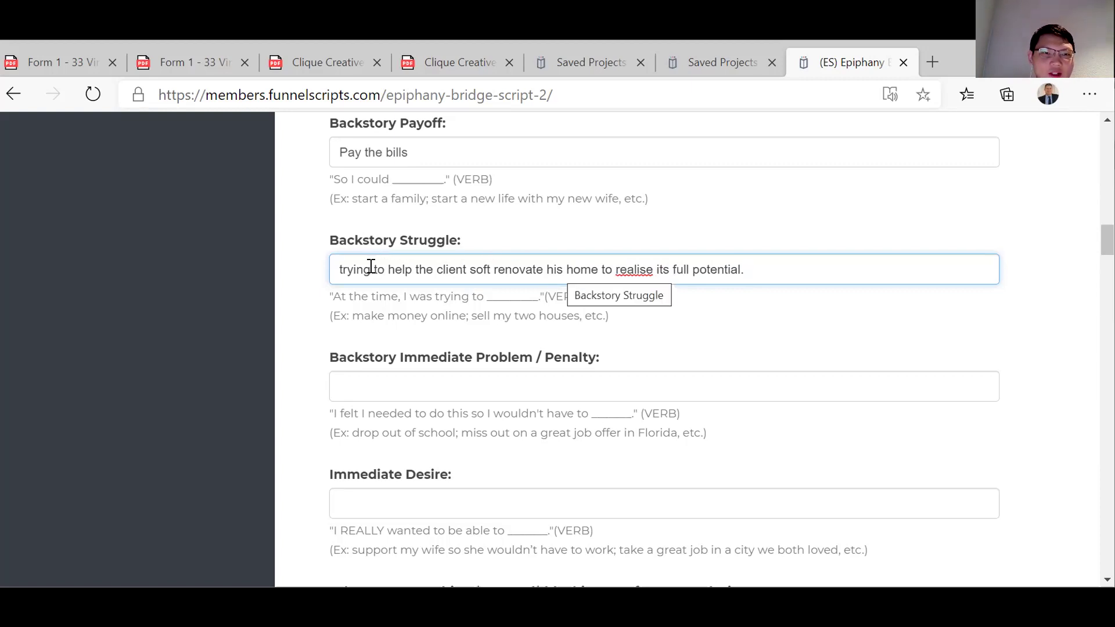
Remove the leading word 'trying' and append 'and a higher selling price.'.
left_click_drag(371, 268, 302, 278)
key("BackSpace")
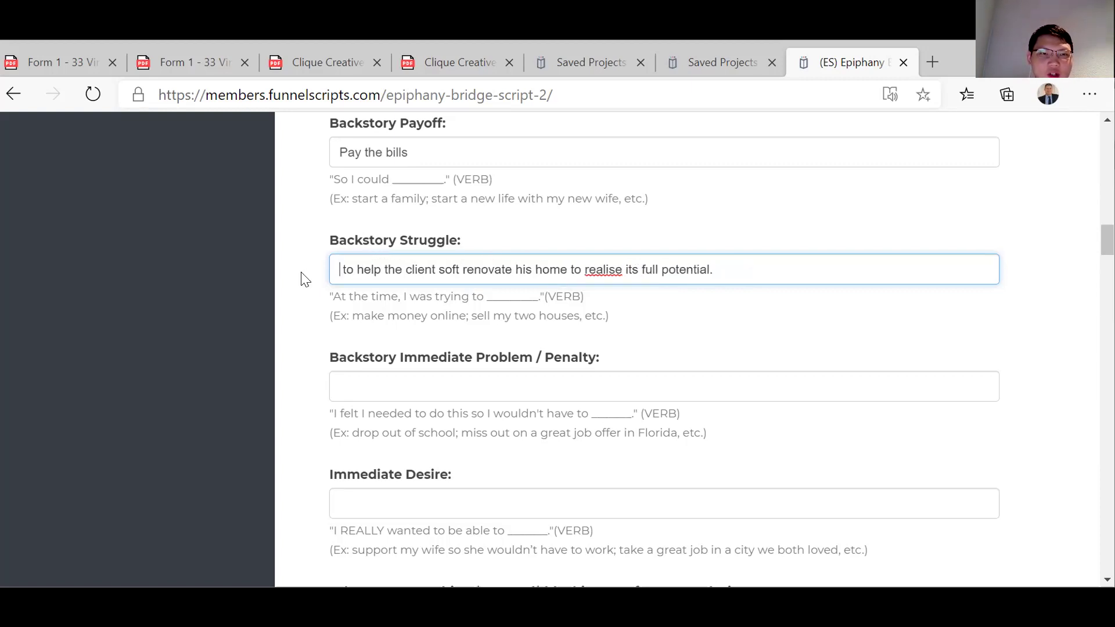
key("Delete")
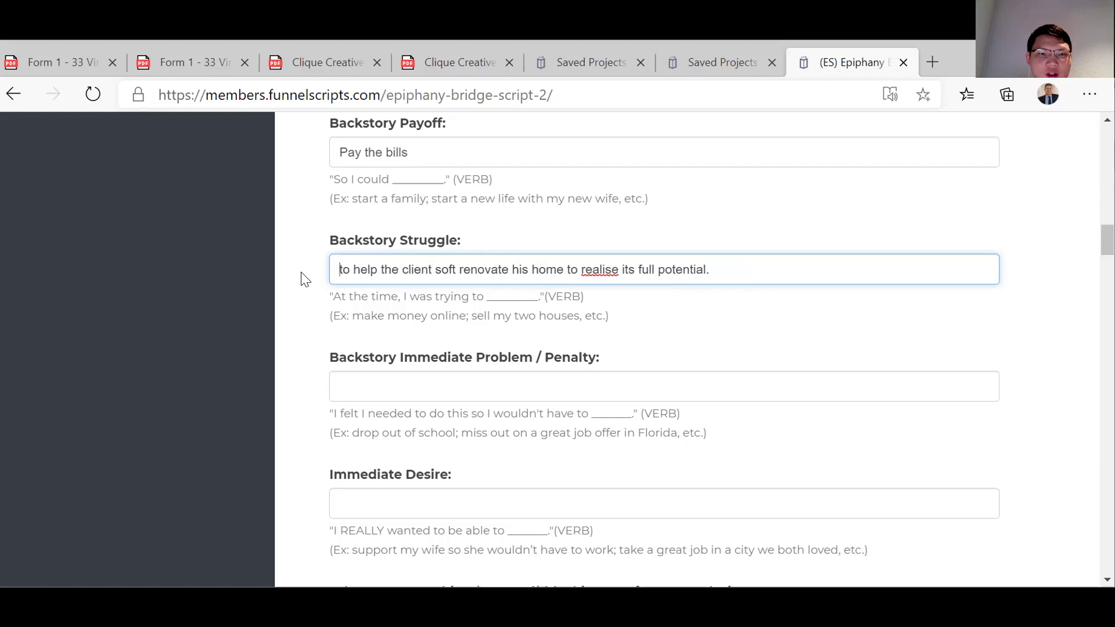
left_click(709, 270)
type(".")
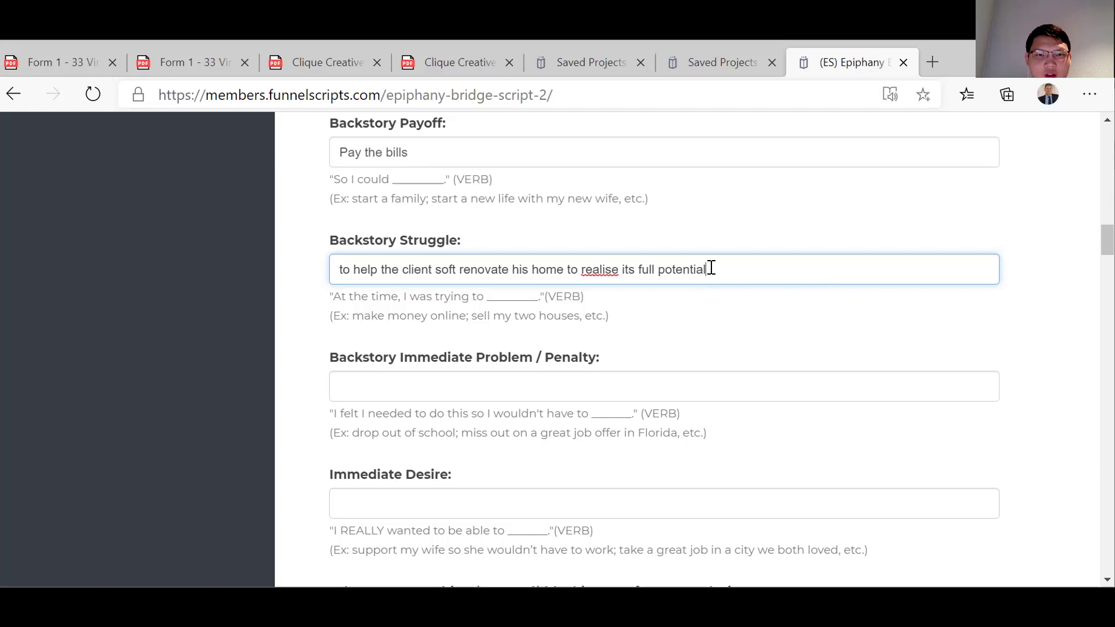
type(" and ")
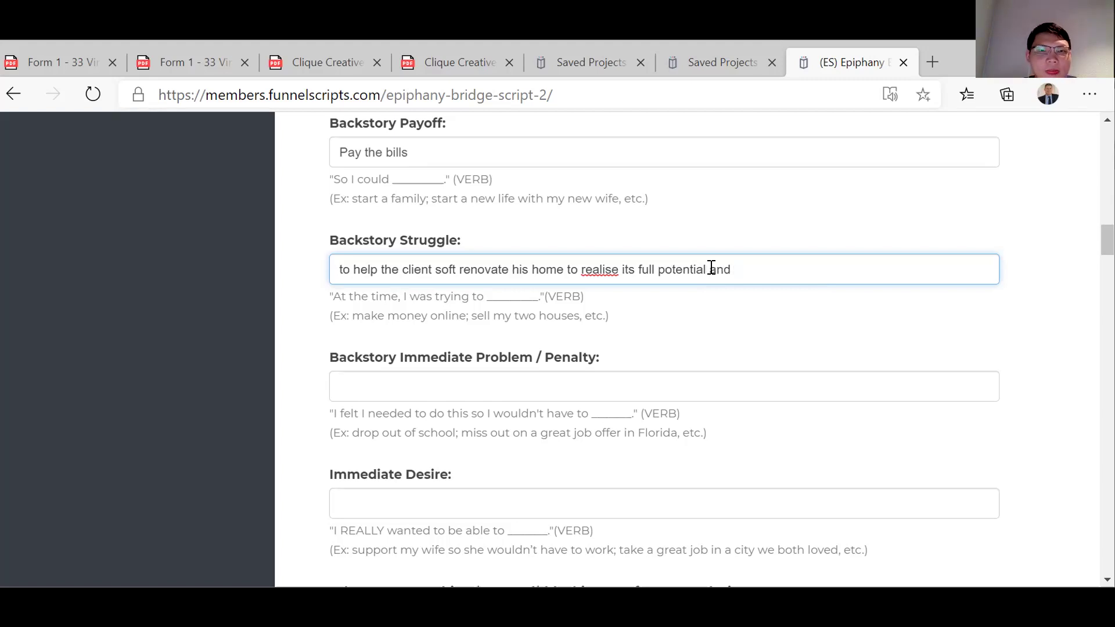
type("a hi")
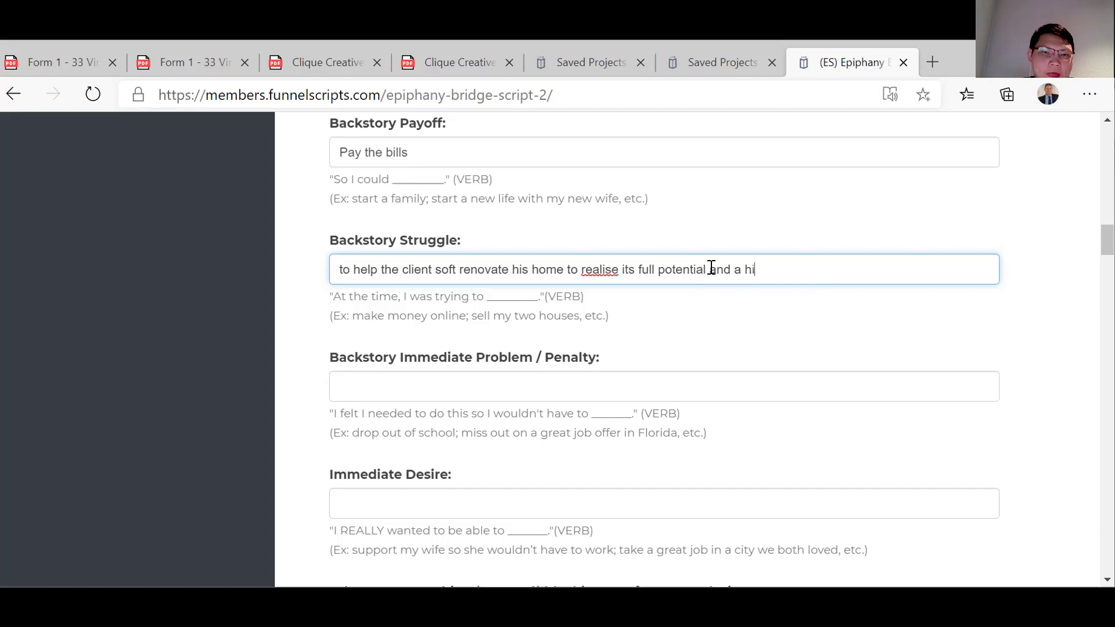
type("gher selling ")
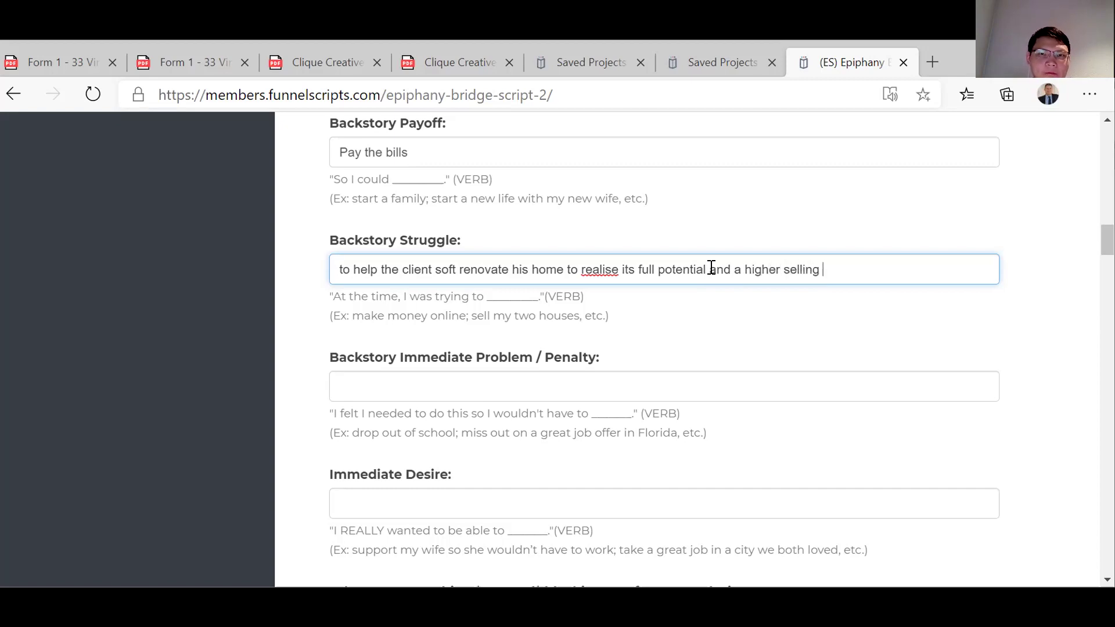
type("price.")
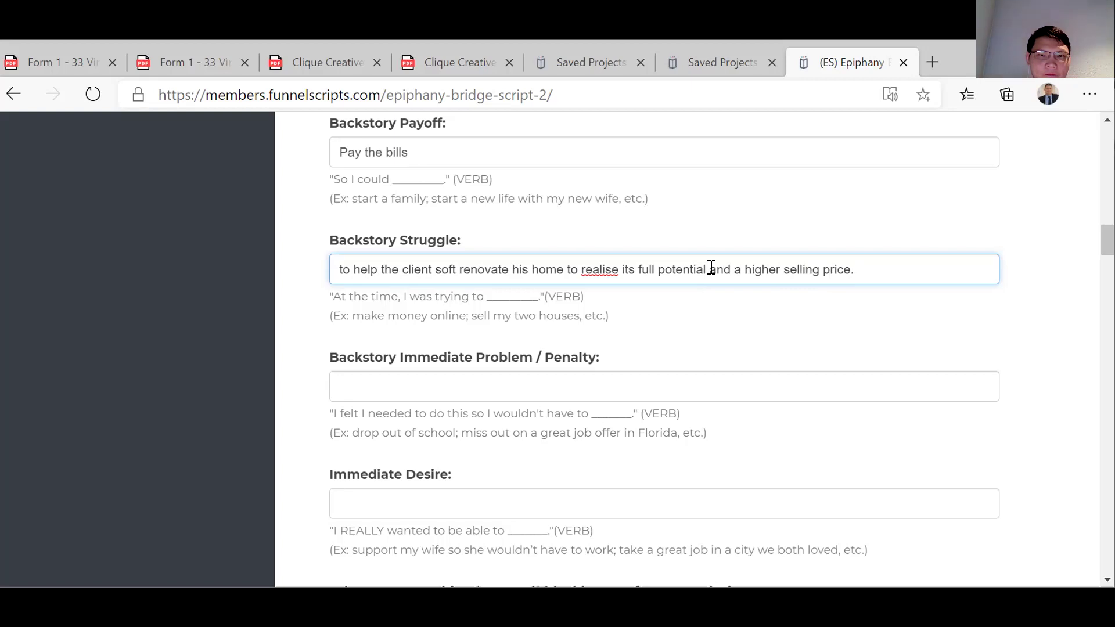
scroll(711, 267, "up", 3)
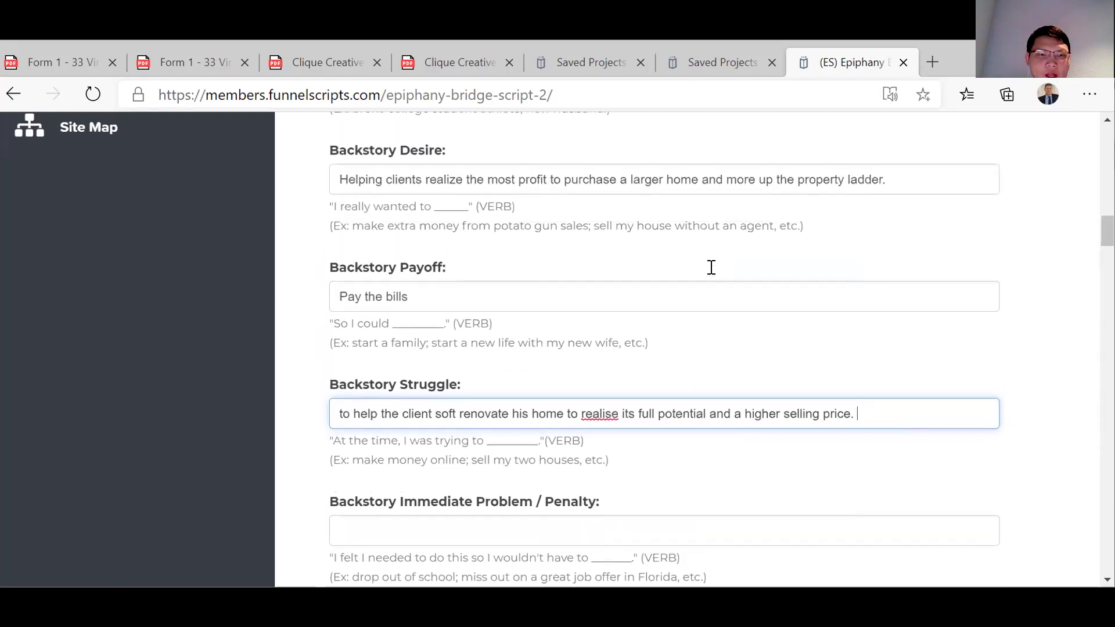
scroll(711, 267, "down", 6)
scroll(697, 264, "down", 1)
scroll(682, 262, "up", 2)
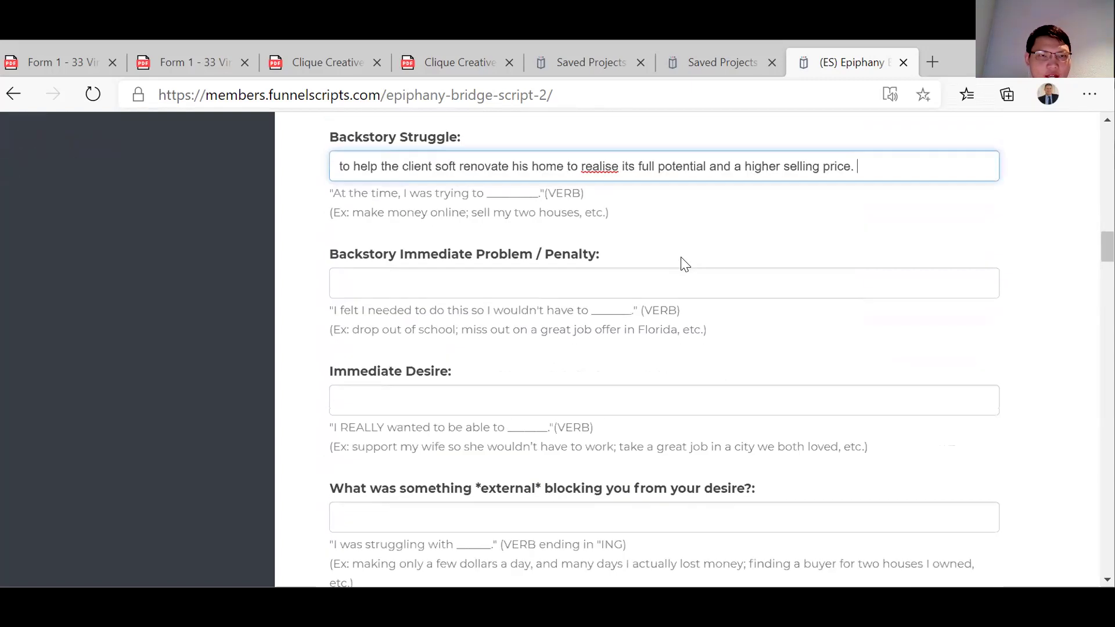
Answer Immediate Problem / Penalty with 'project manage renovating the property for a client who is based overseas'.
left_click(356, 286)
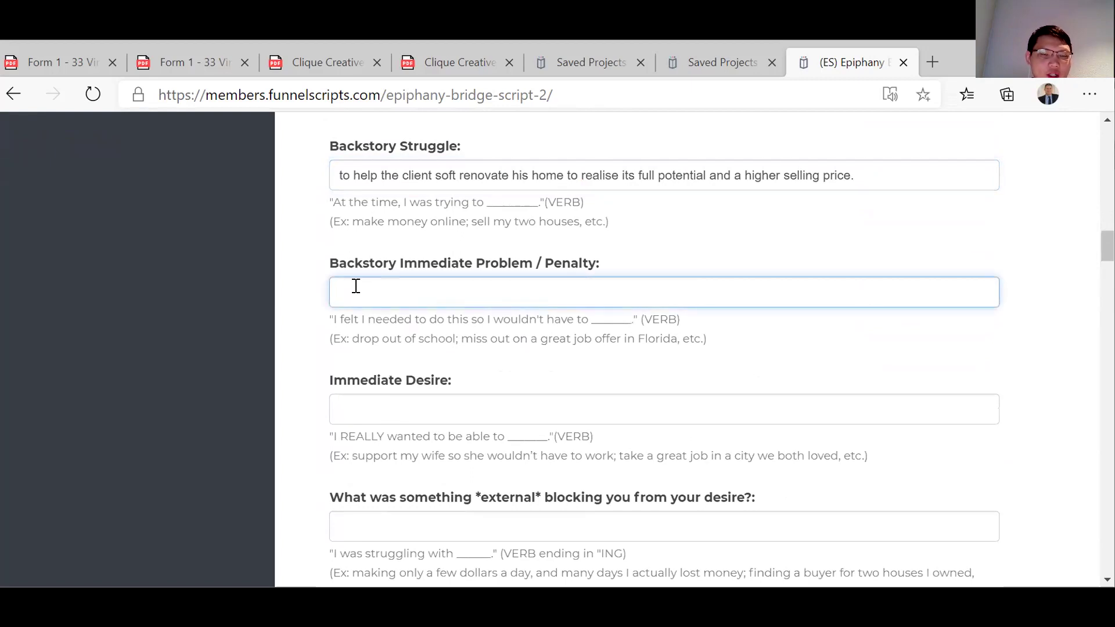
type("projec")
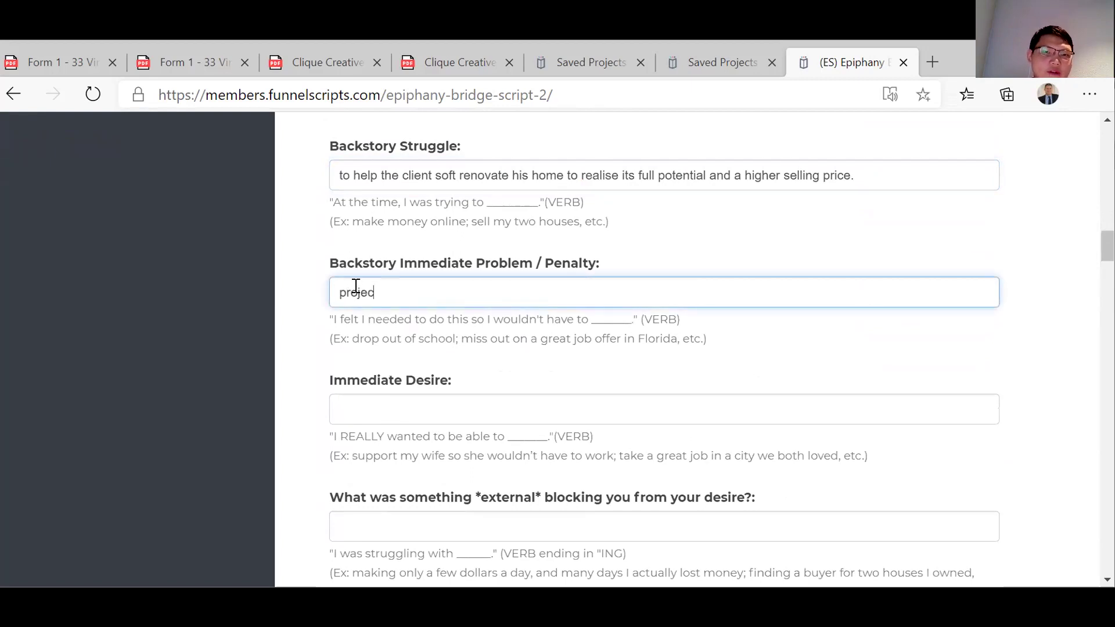
type("t manage ")
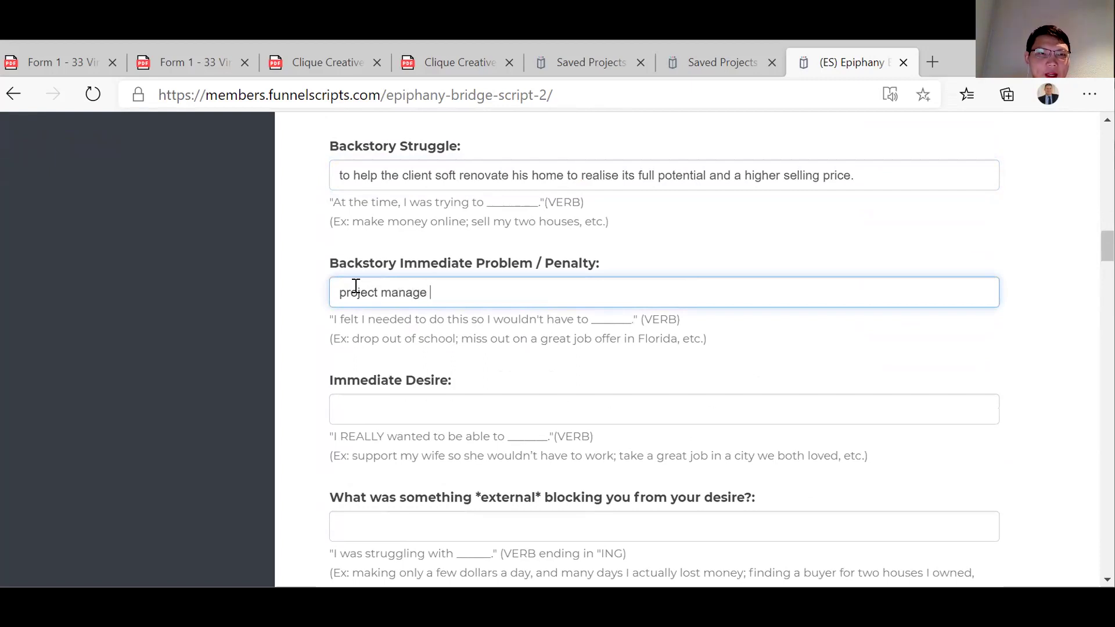
type("renaving")
key("BackSpace")
key("BackSpace")
key("BackSpace")
key("BackSpace")
key("BackSpace")
key("BackSpace")
type("o")
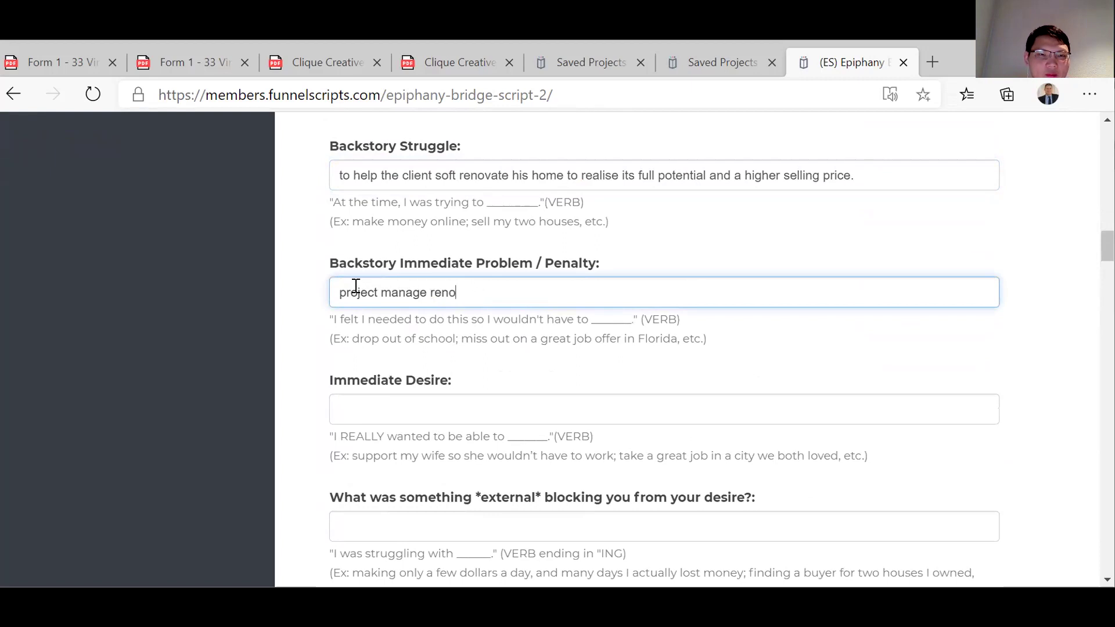
type("vating the proieprty")
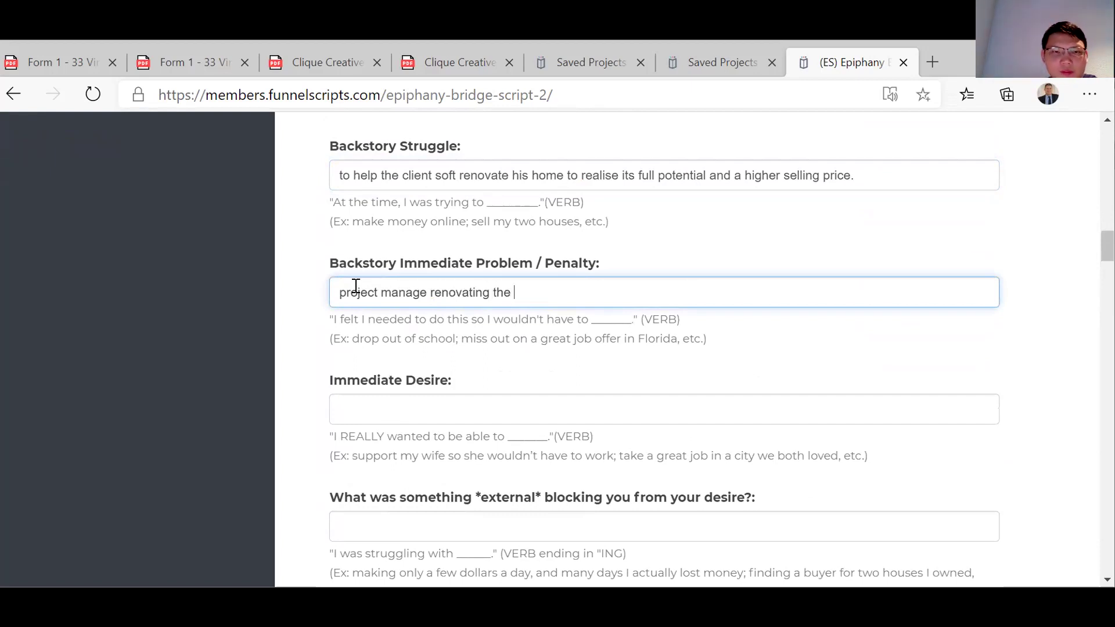
key("BackSpace")
key("BackSpace")
key("BackSpace")
key("BackSpace")
key("BackSpace")
key("BackSpace")
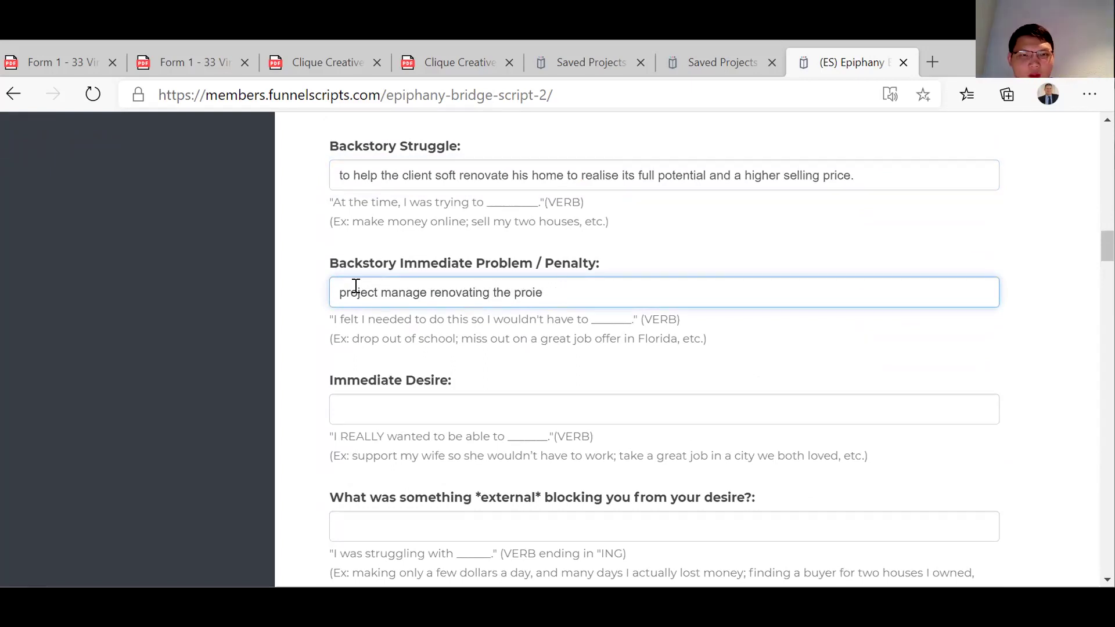
type("perty ")
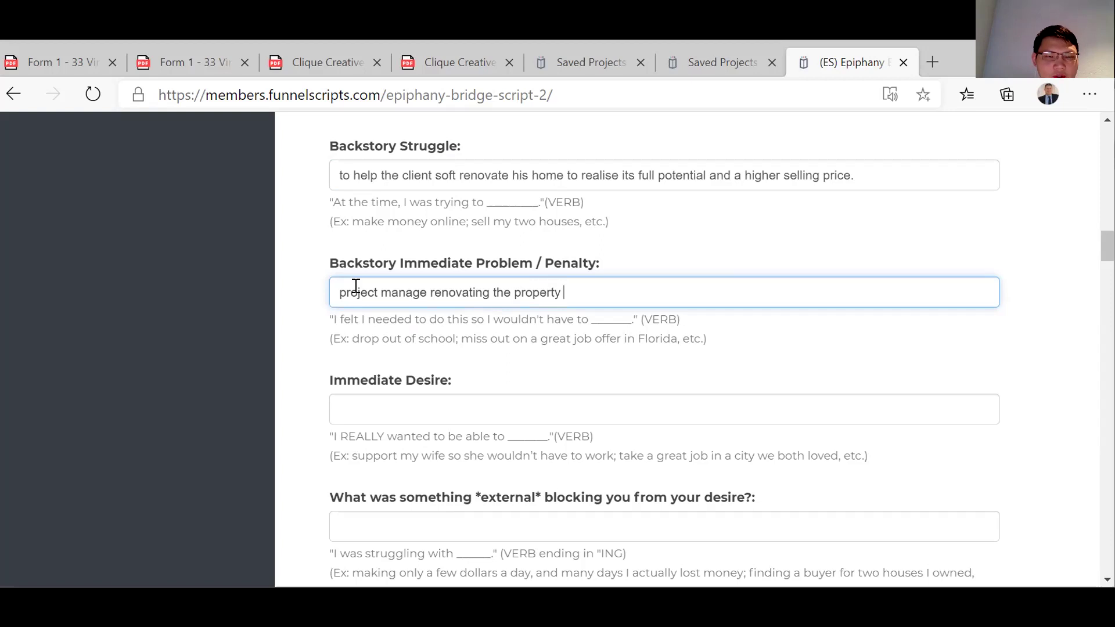
type("for ")
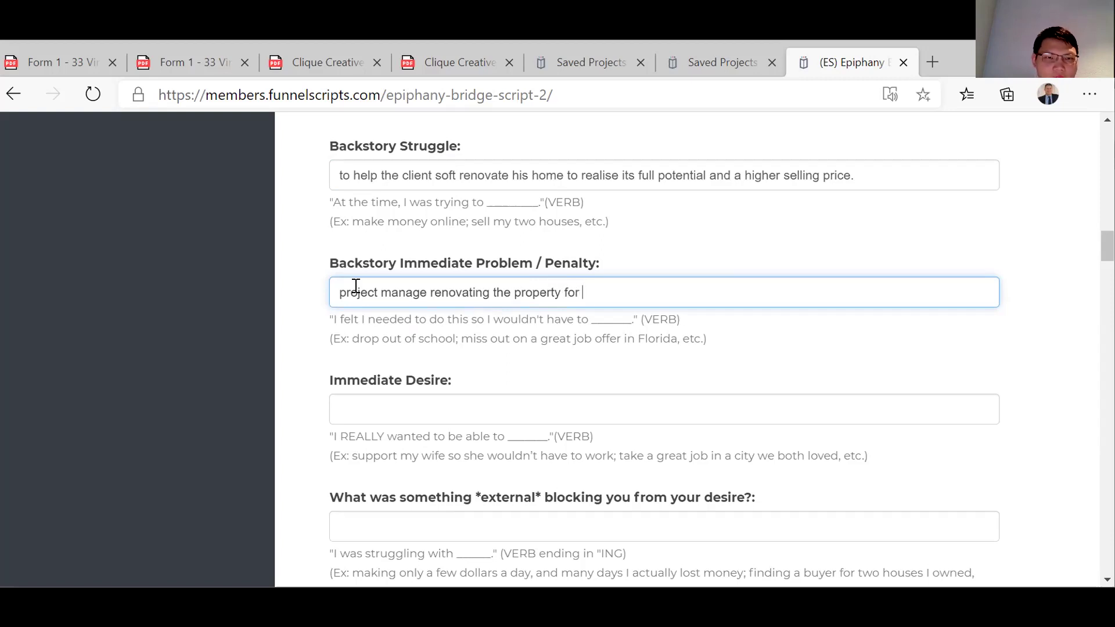
type("a client ")
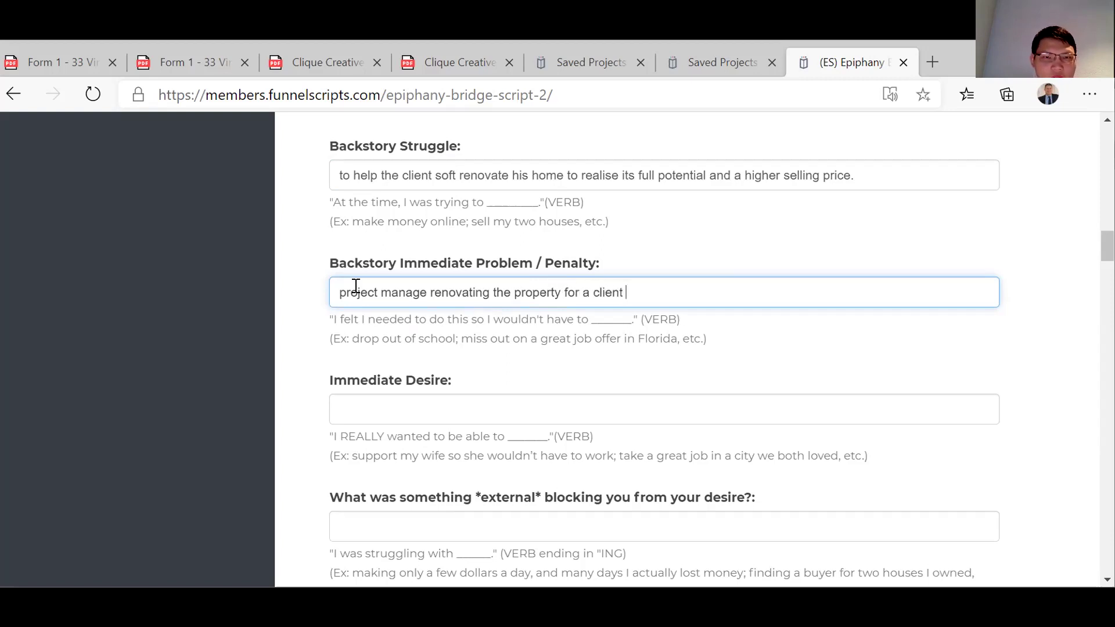
type("who is ")
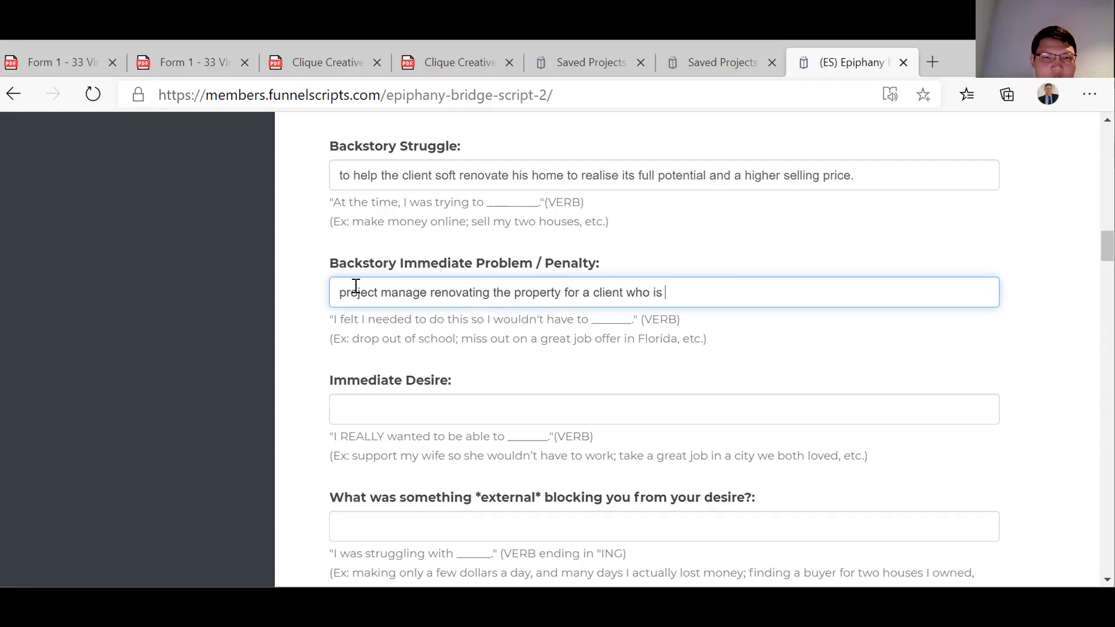
type("based overseas.")
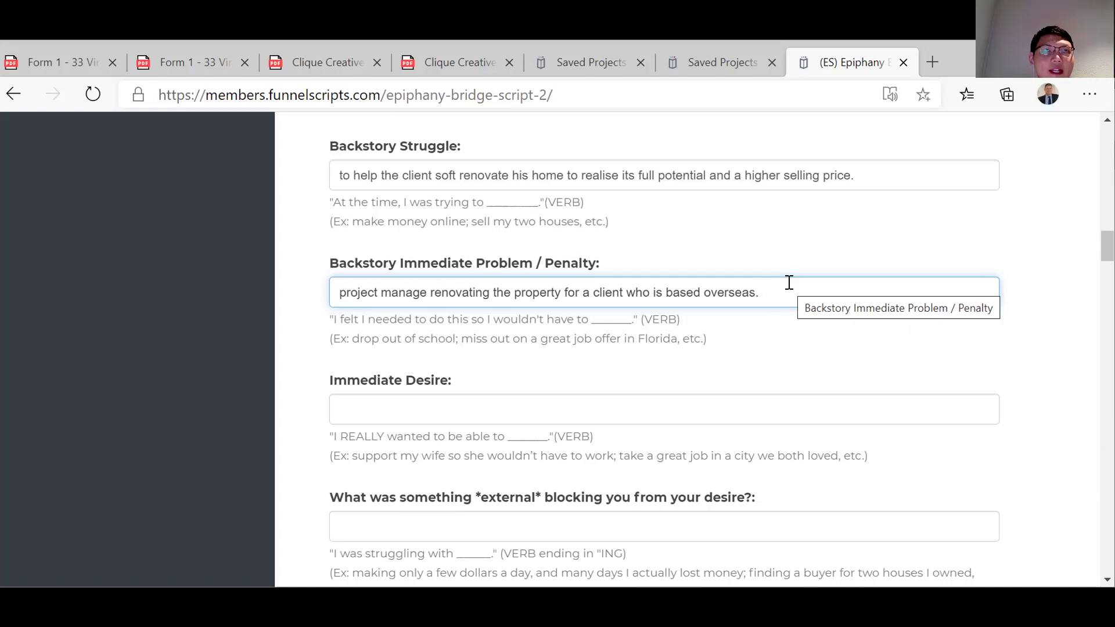
Clear the Penalty answer and enter 'sell the home for less than its potential.'.
left_click_drag(761, 289, 322, 220)
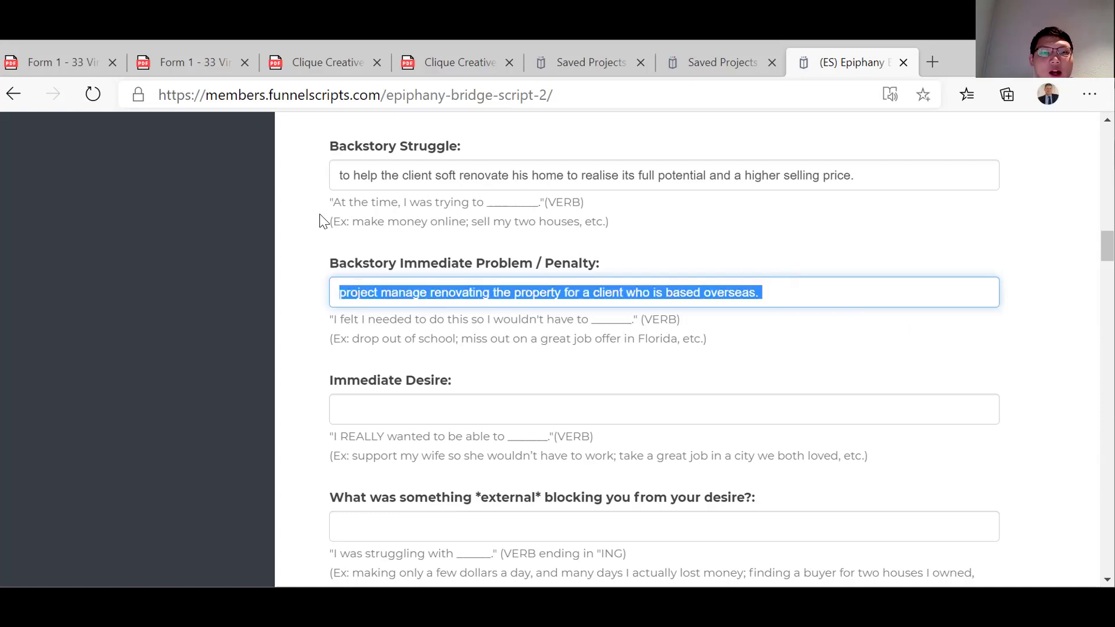
key("BackSpace")
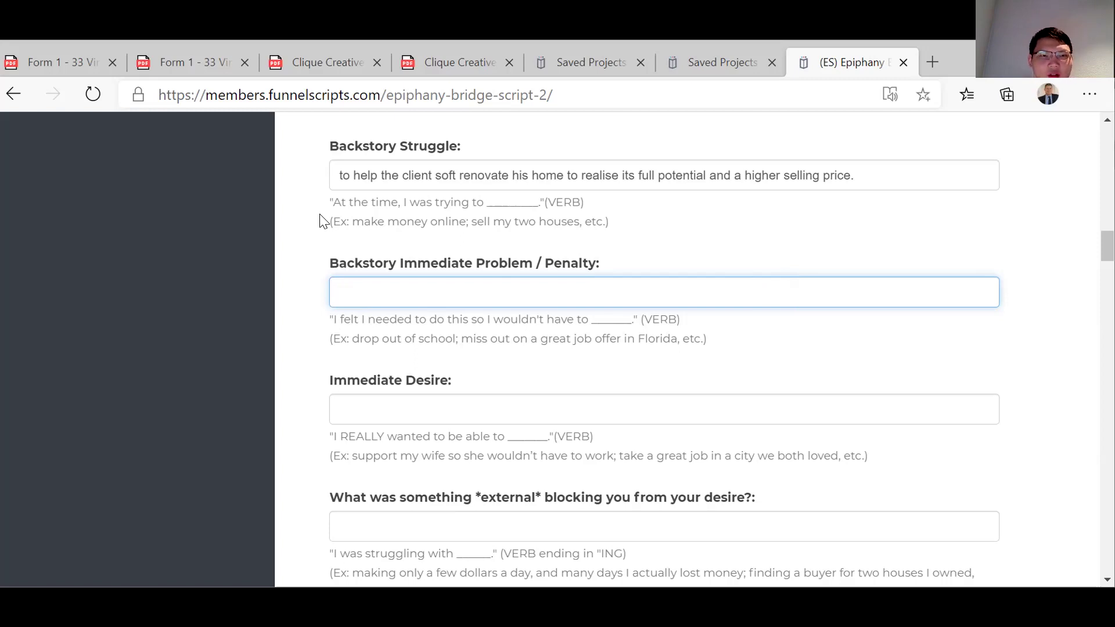
type("thew")
key("BackSpace")
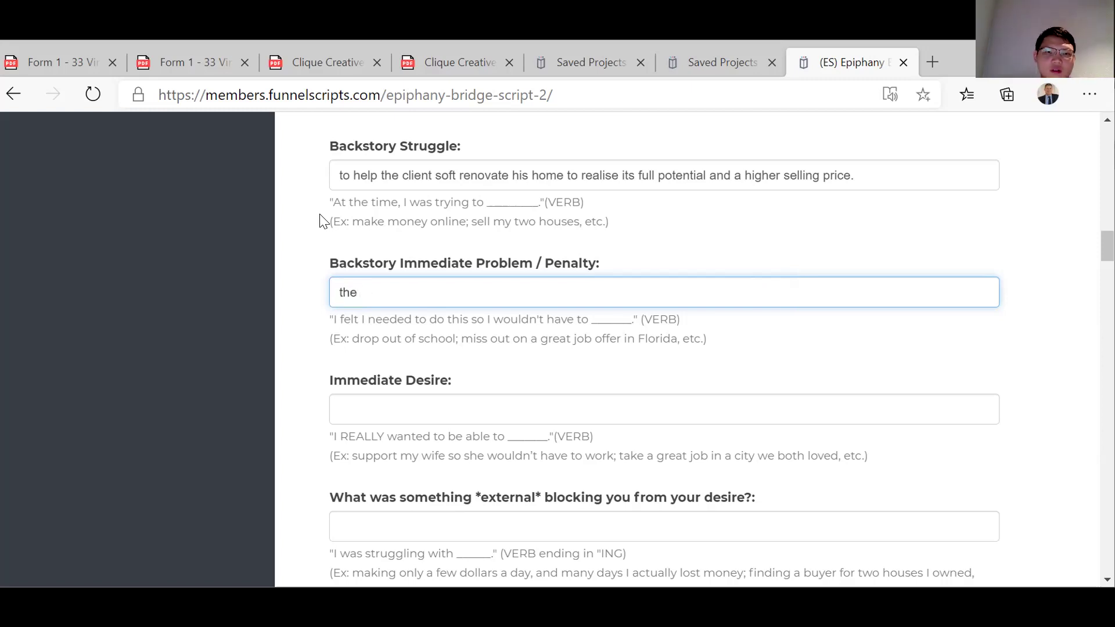
type("home wo")
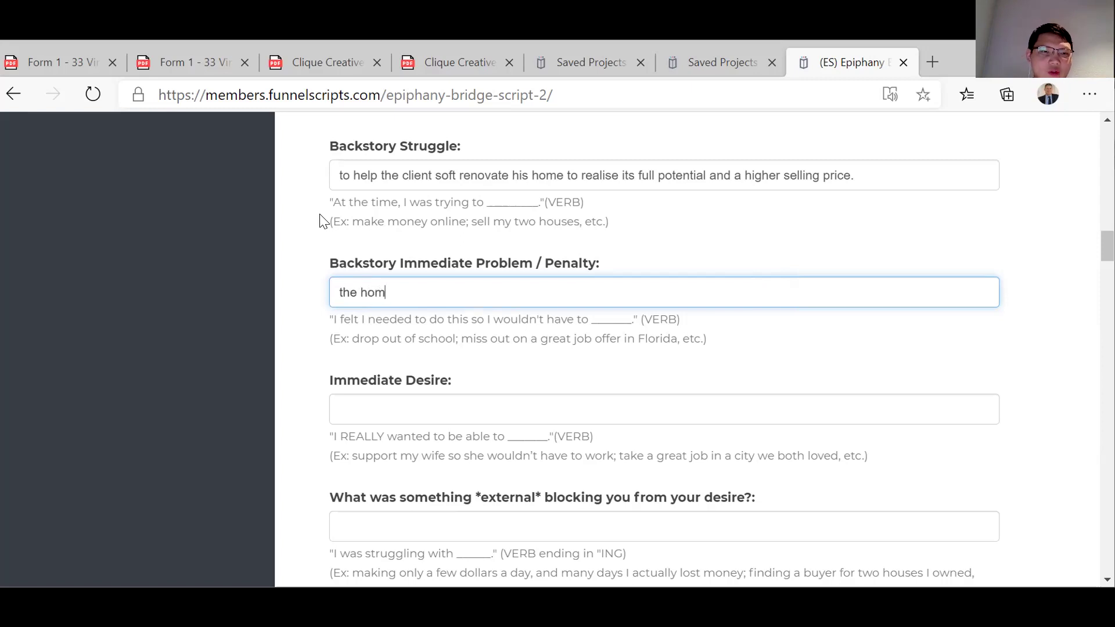
key("BackSpace")
key("BackSpace")
key("BackSpace")
key("BackSpace")
key("BackSpace")
key("BackSpace")
key("BackSpace")
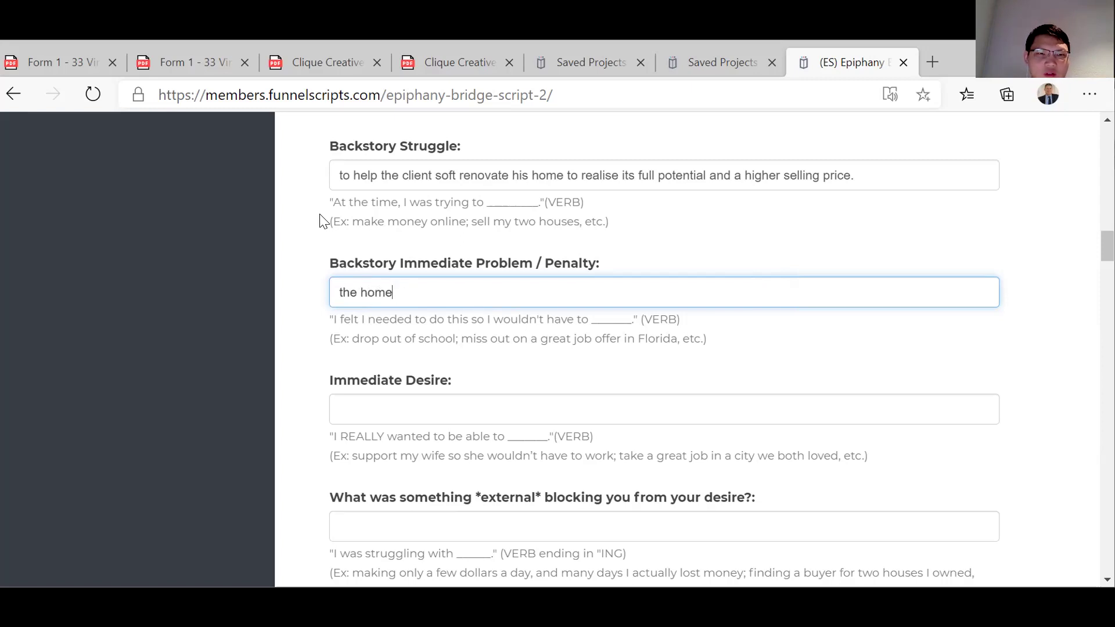
key("BackSpace")
key("BackSpace")
key("BackSpace")
key("BackSpace")
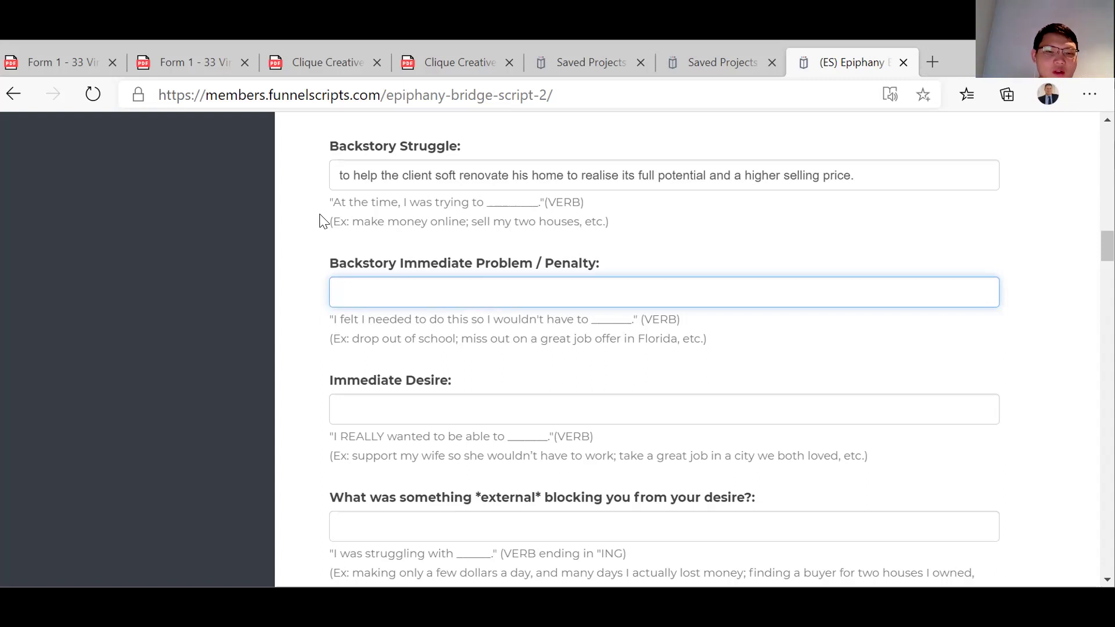
type("s")
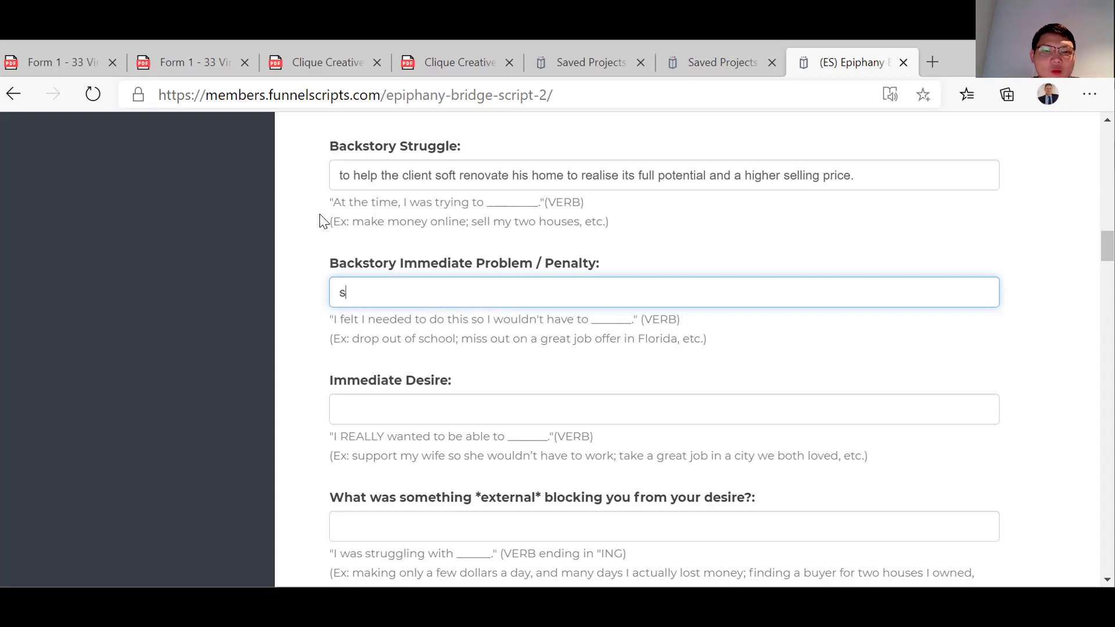
type("ell the")
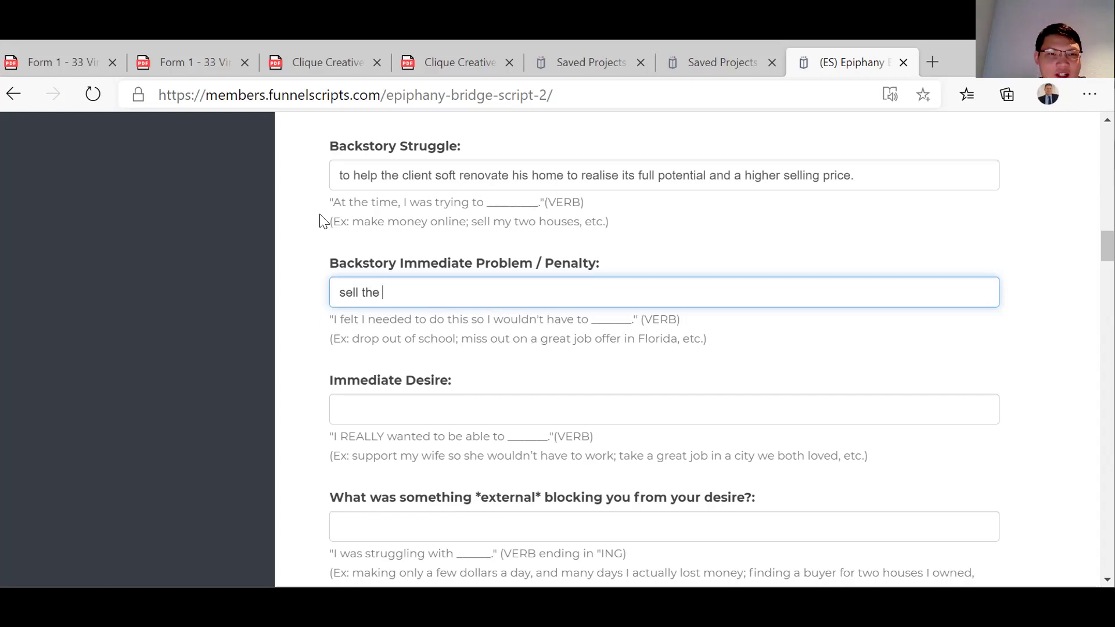
type(" hom")
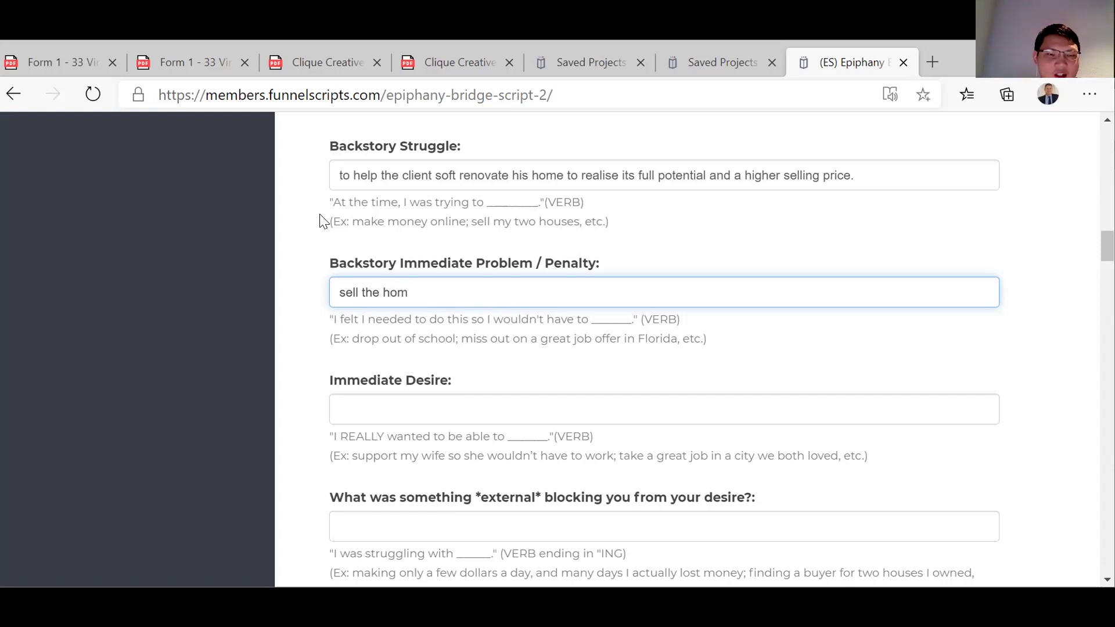
type("e for less ")
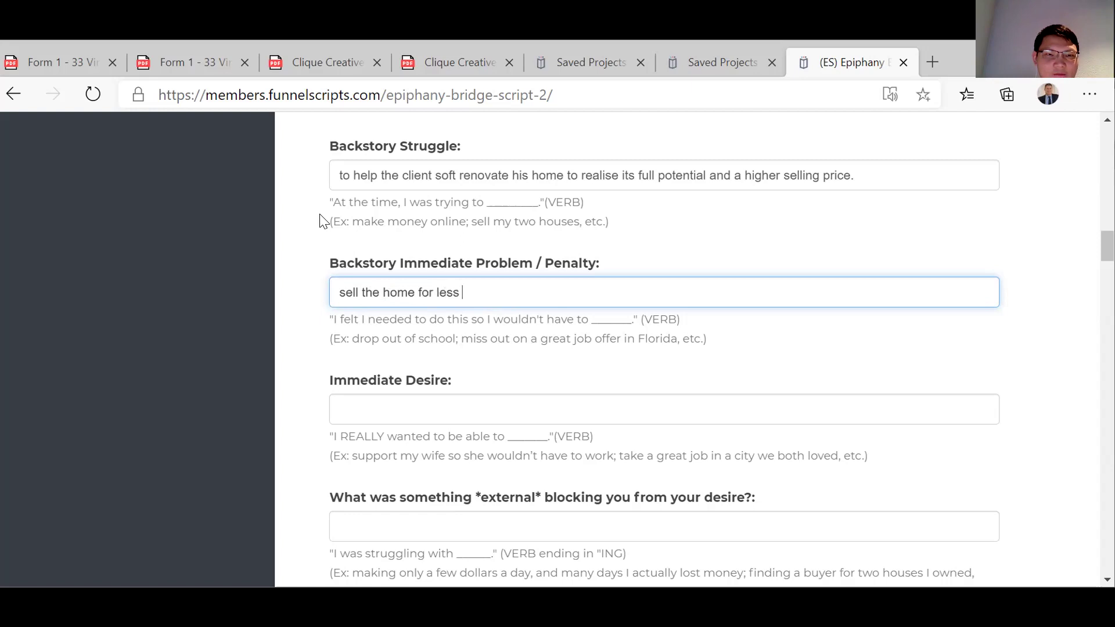
type("than its potential.")
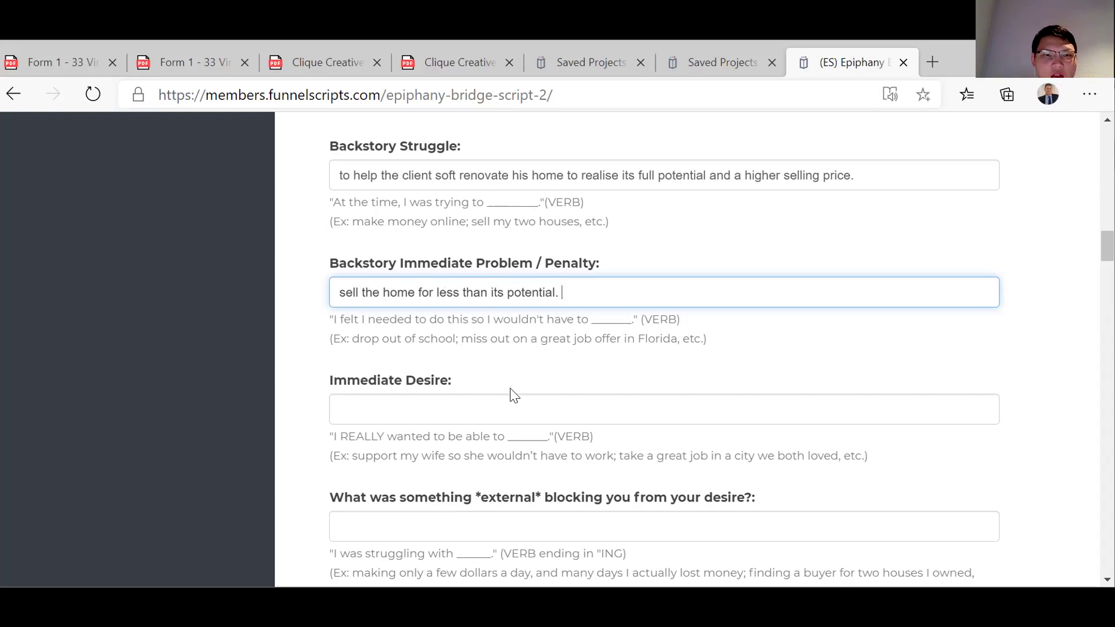
Enter 'sell the home for full market value' in the Immediate Desire field.
left_click(460, 405)
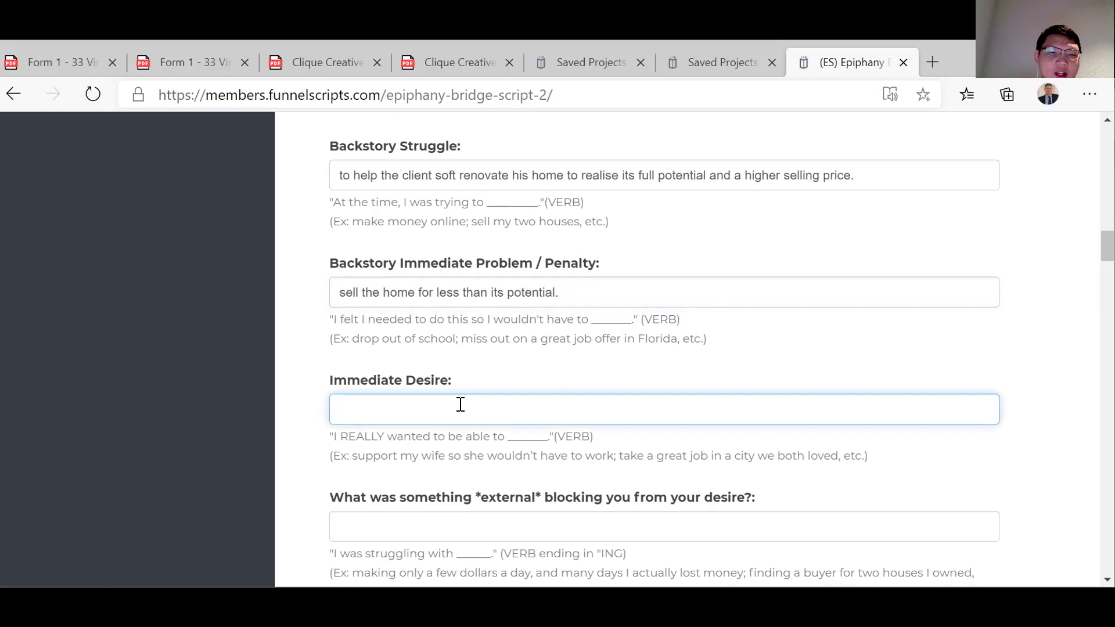
type("sel")
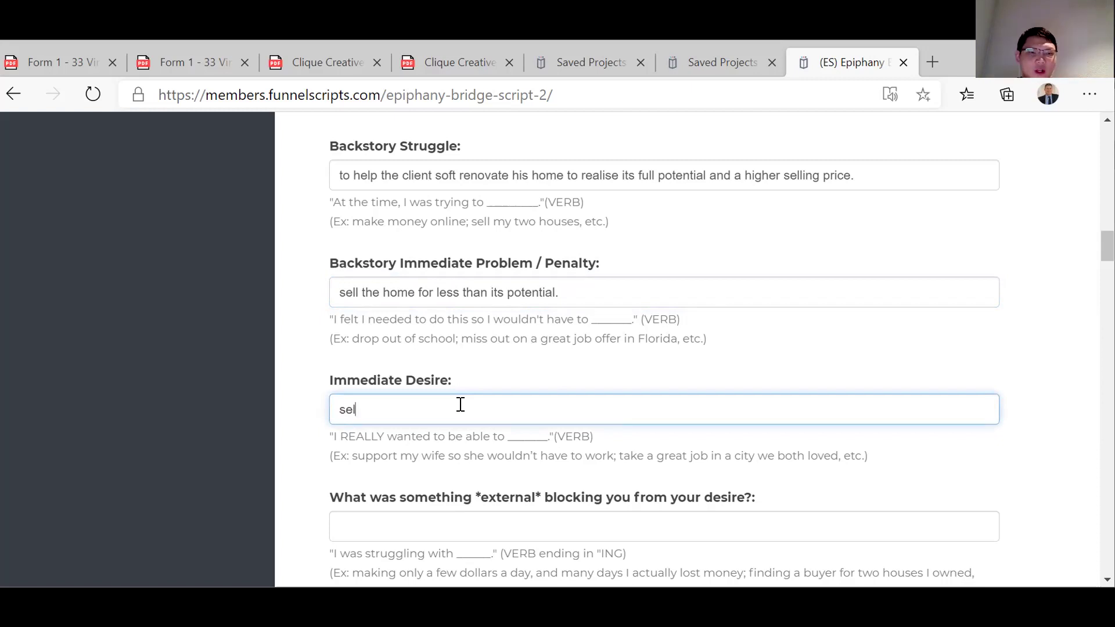
type("l the ho")
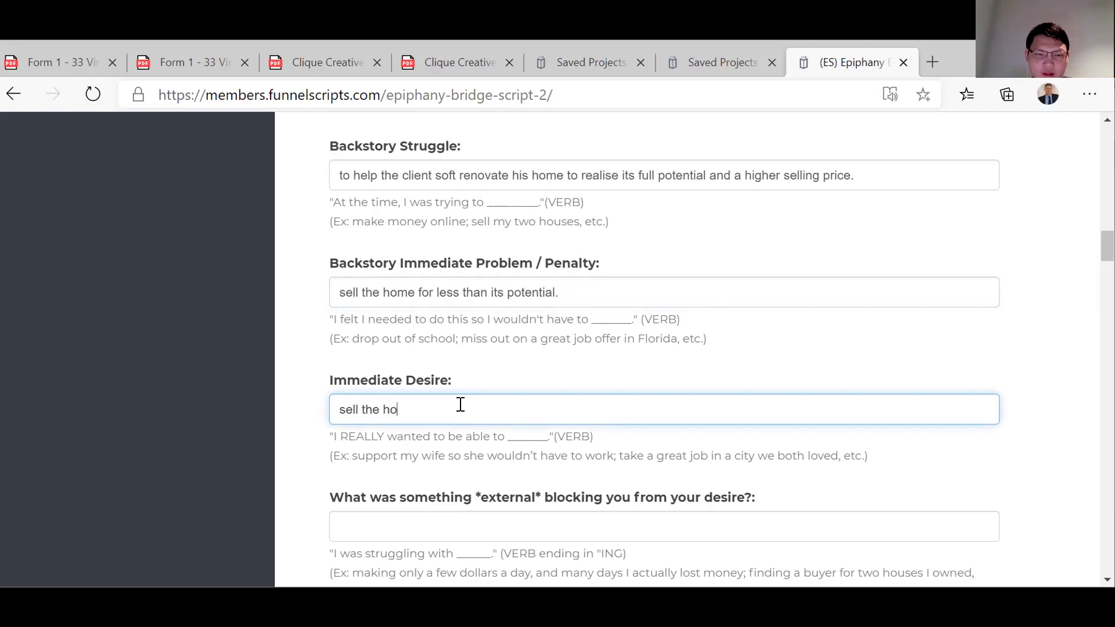
type("me for f")
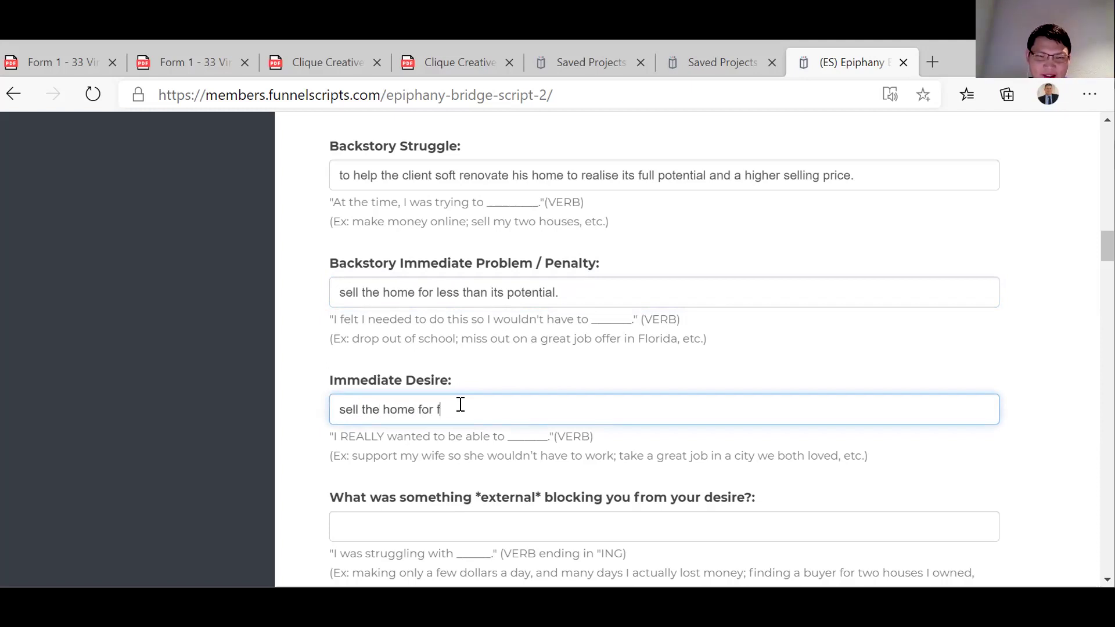
type("ull market value.")
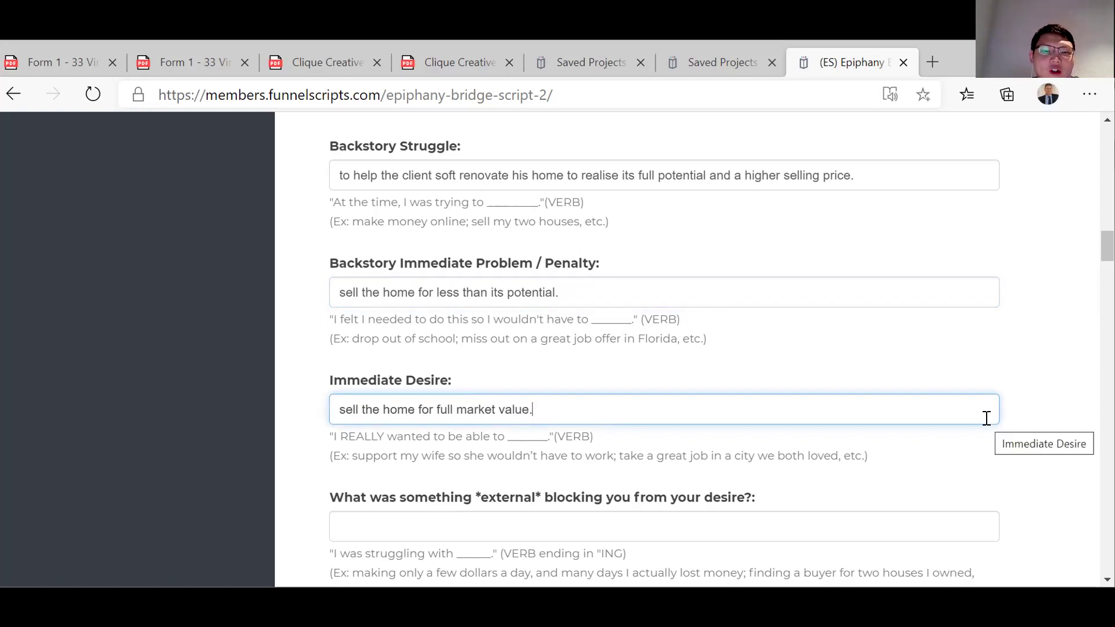
scroll(986, 418, "down", 2)
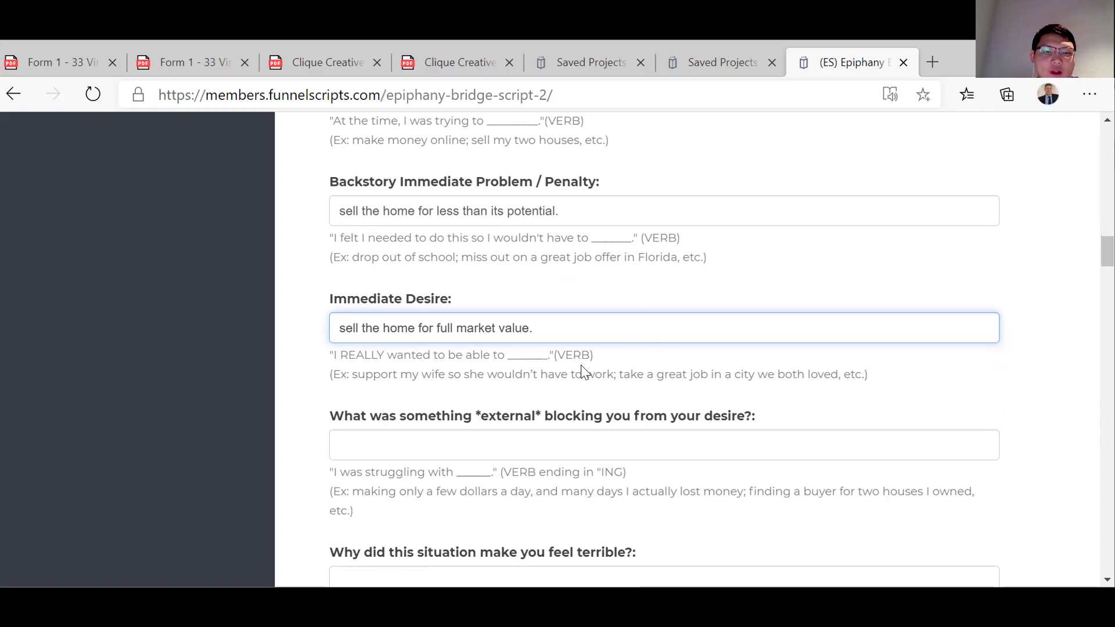
Place the cursor in the external blocker answer field.
left_click(360, 447)
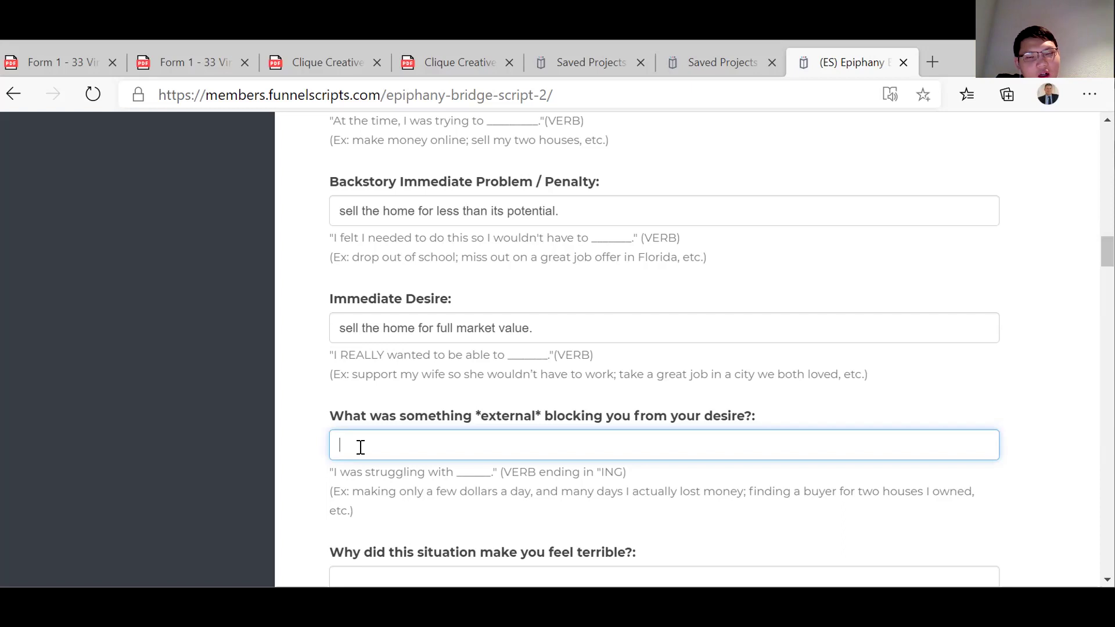
Answer the external blocker with 'coming within budget and within a short time frame.'.
type("r4")
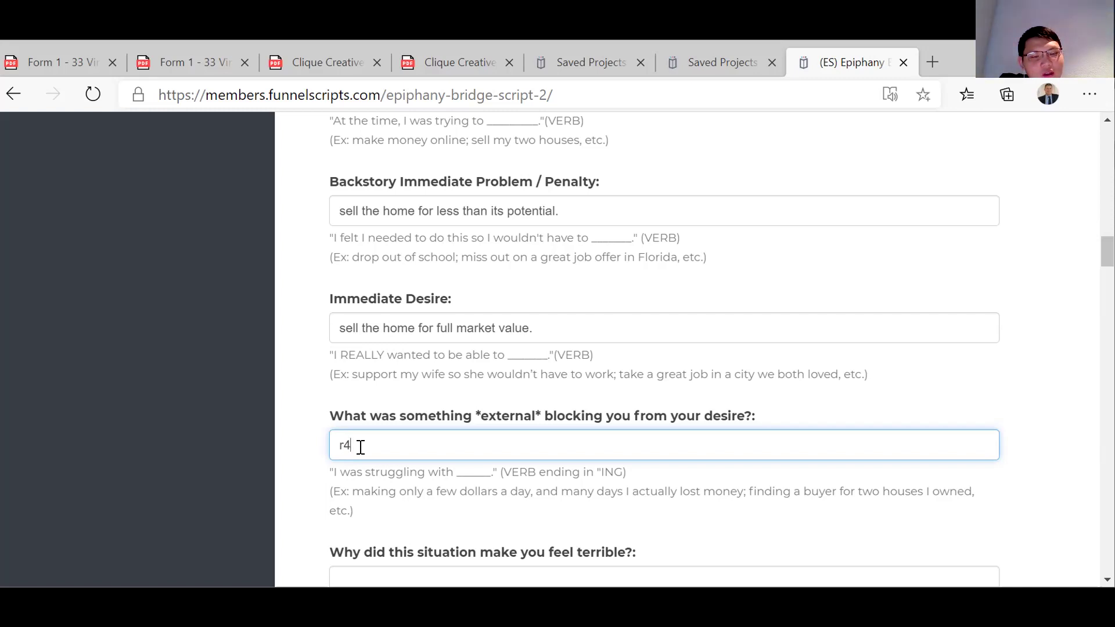
key("BackSpace")
key("BackSpace")
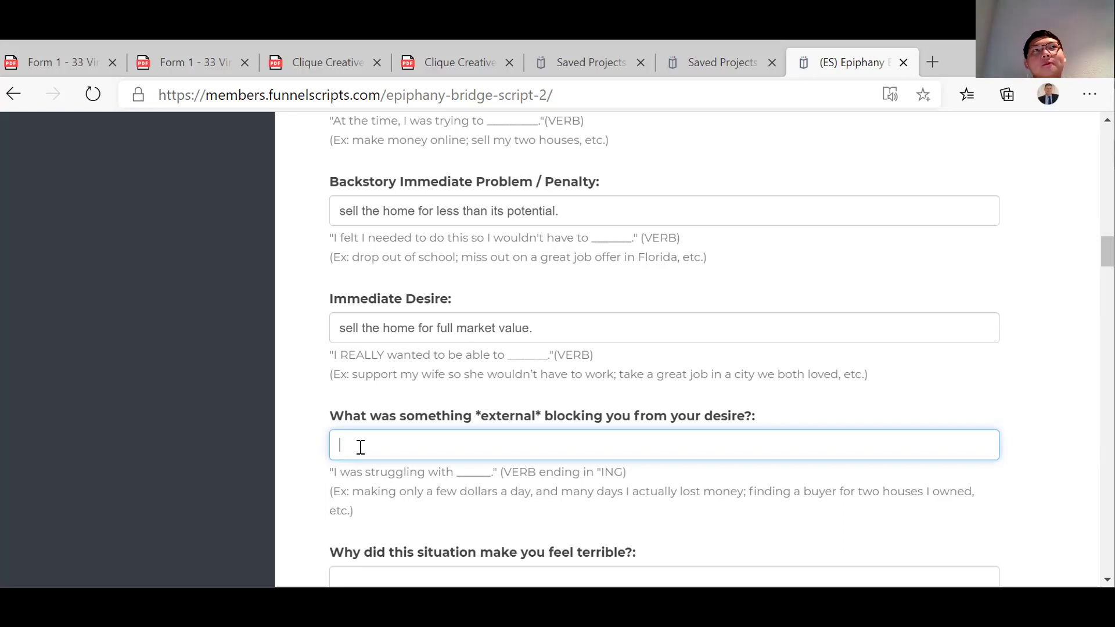
type("having s")
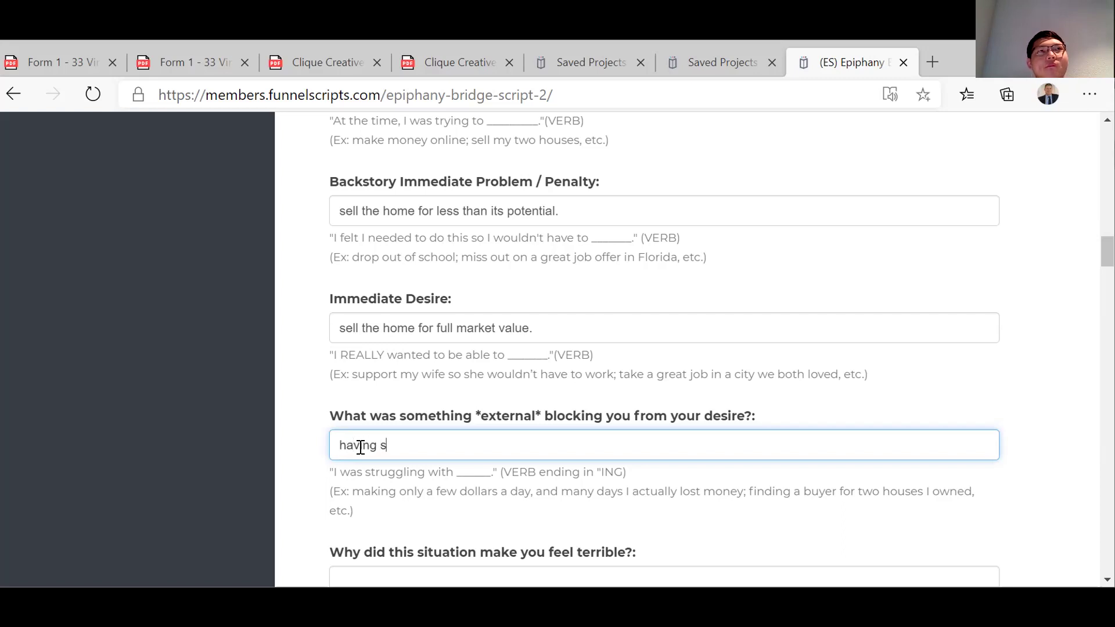
key("BackSpace")
key("BackSpace")
key("BackSpace")
key("BackSpace")
key("BackSpace")
key("BackSpace")
key("BackSpace")
key("BackSpace")
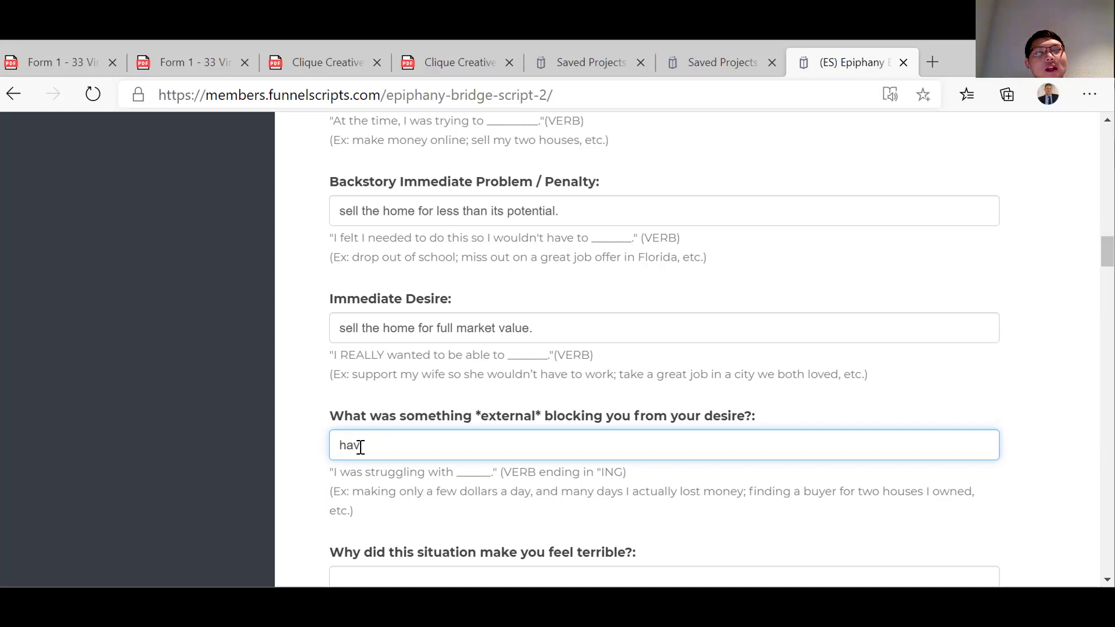
type("doiming")
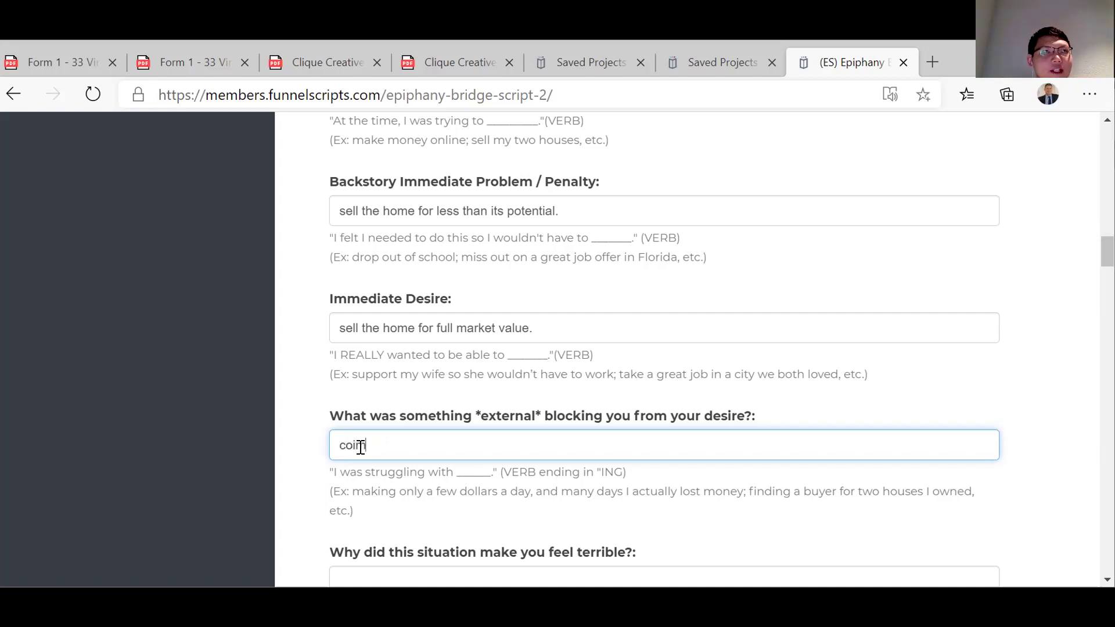
key("BackSpace")
key("BackSpace")
key("BackSpace")
key("BackSpace")
key("BackSpace")
key("BackSpace")
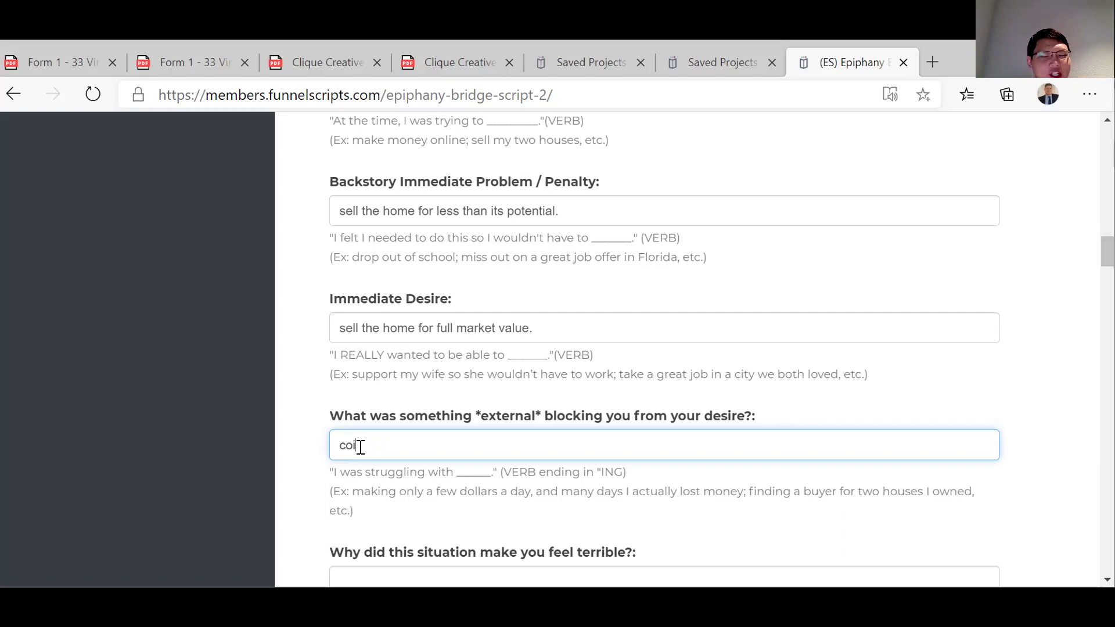
type("ming wi")
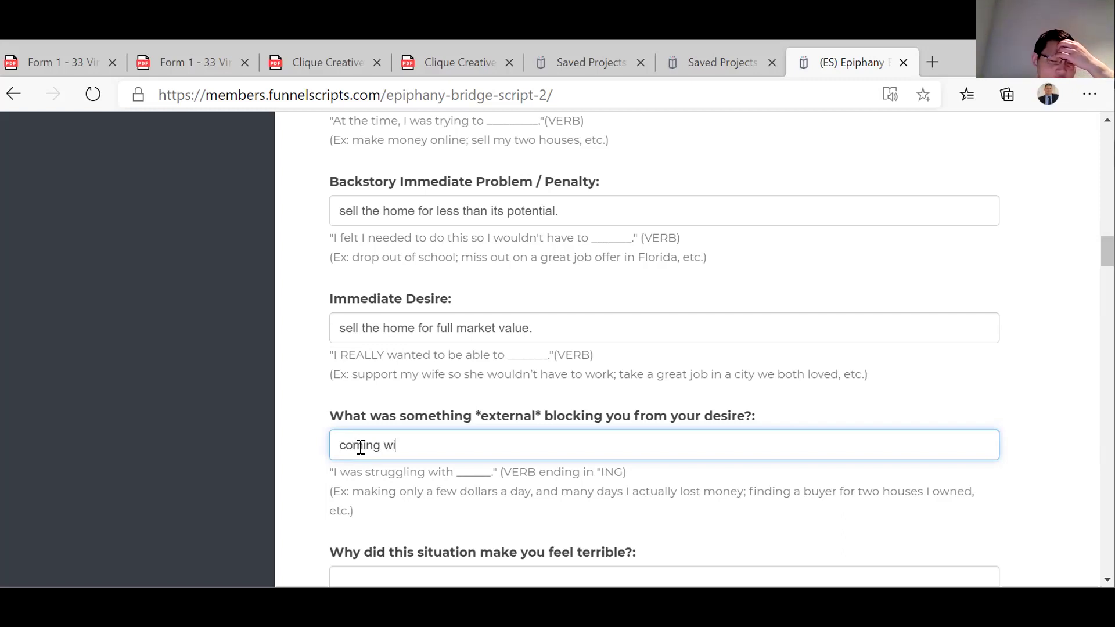
type("thin b")
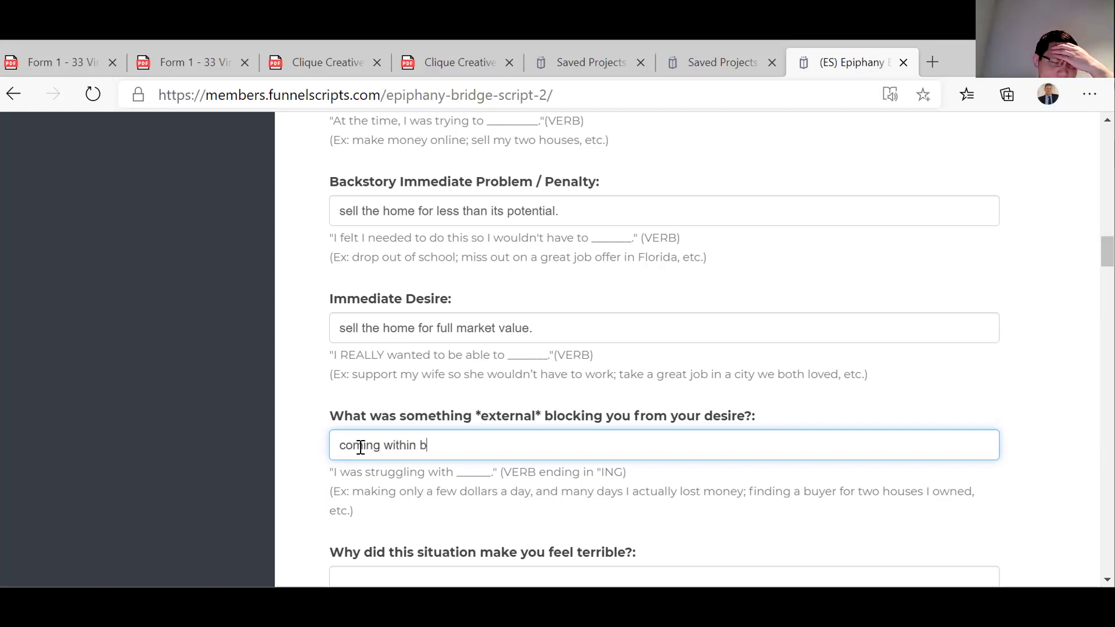
type("udget and on")
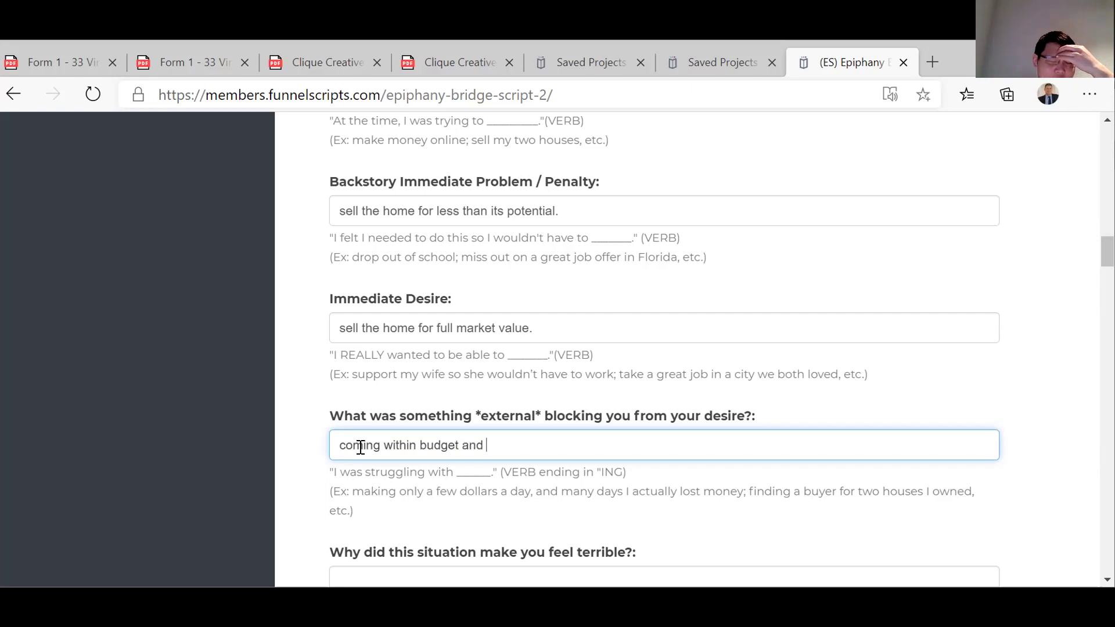
key("BackSpace")
key("BackSpace")
type("withi")
type("n")
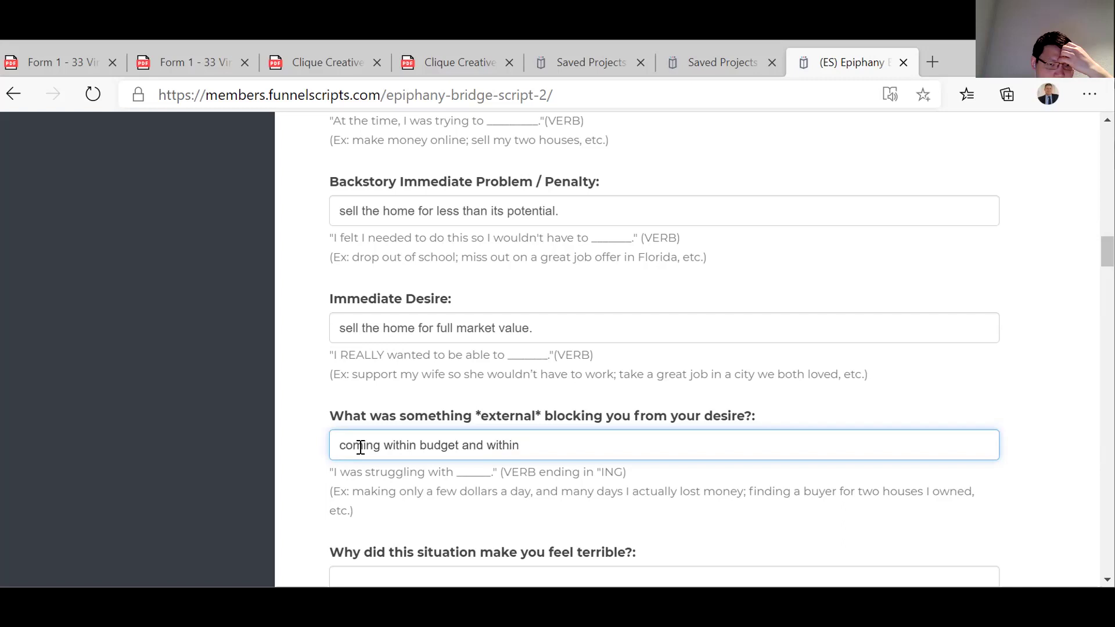
type(" a short ")
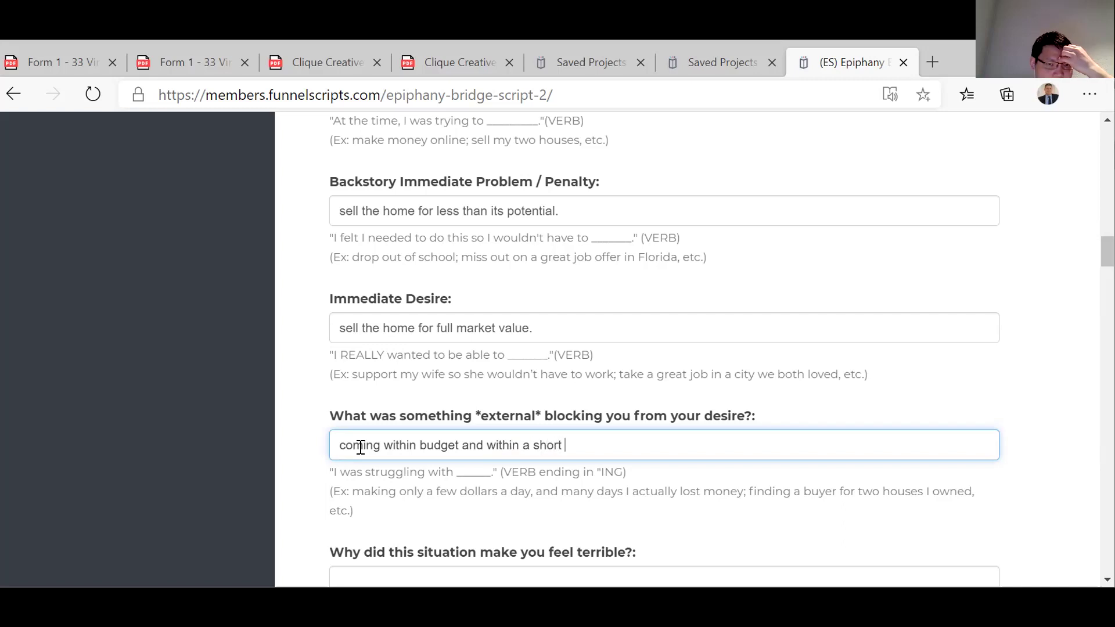
type("time ")
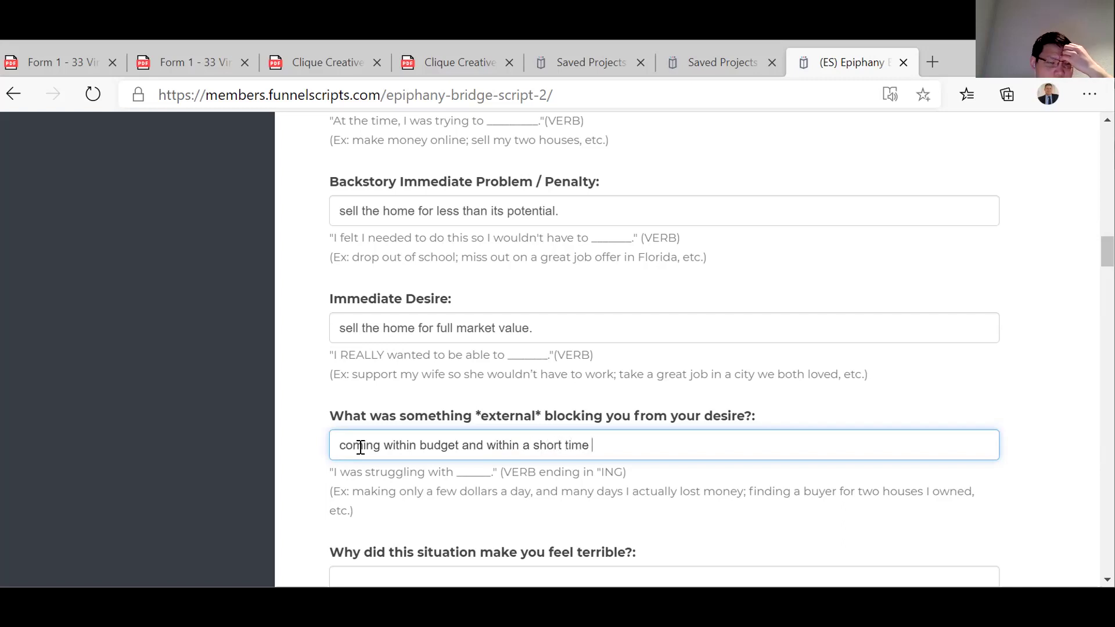
type("frame.")
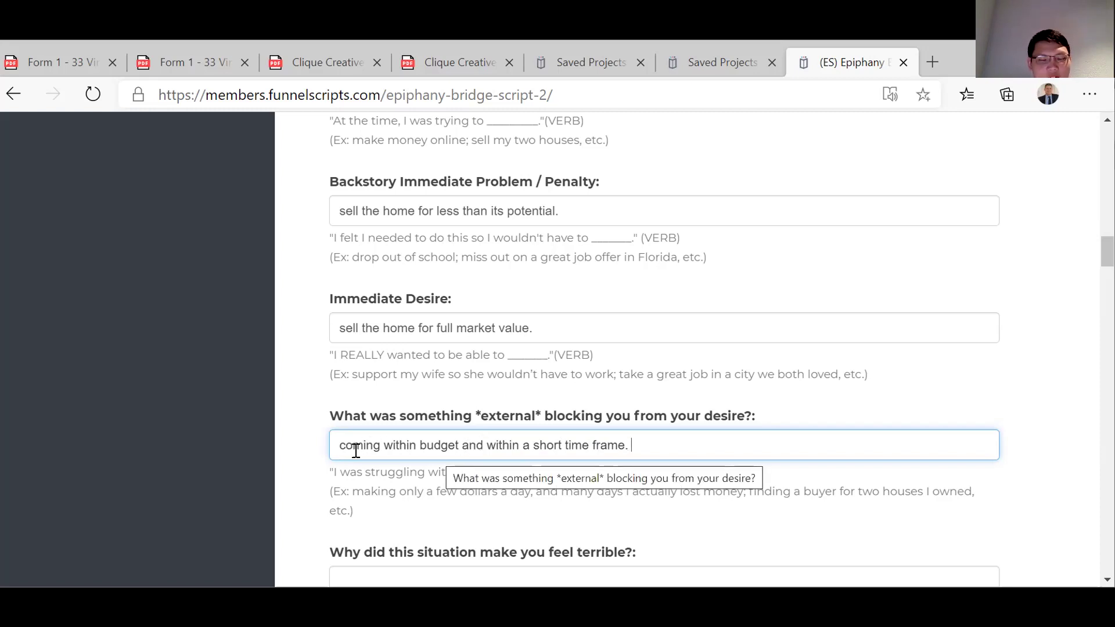
scroll(354, 453, "down", 1)
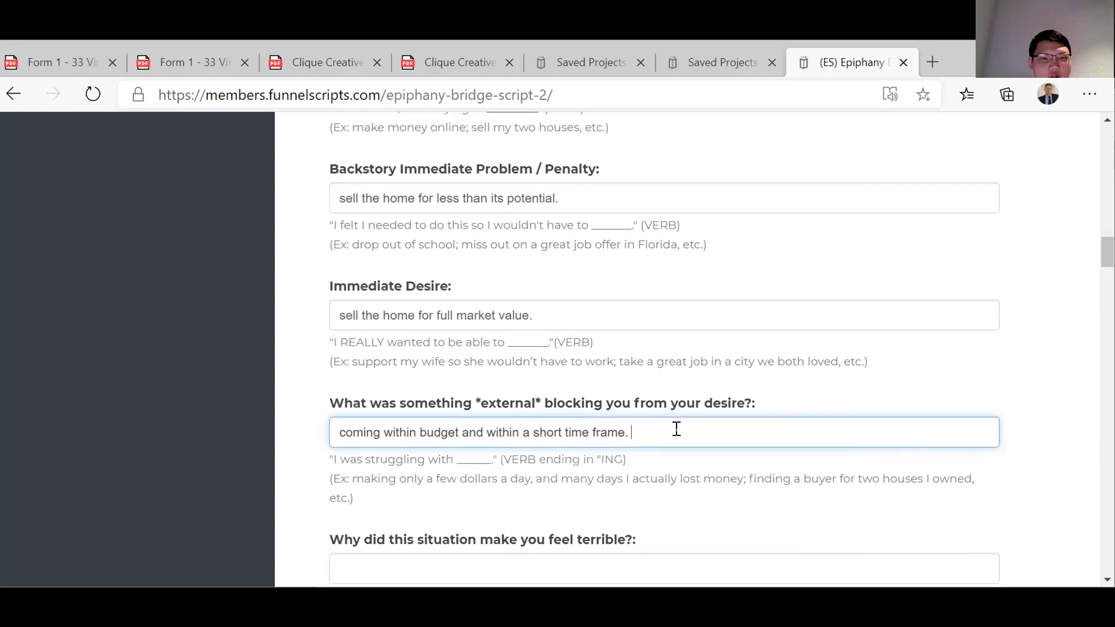
Extend the external blocker answer with 'to sell in the spring selling season.'.
type("to ")
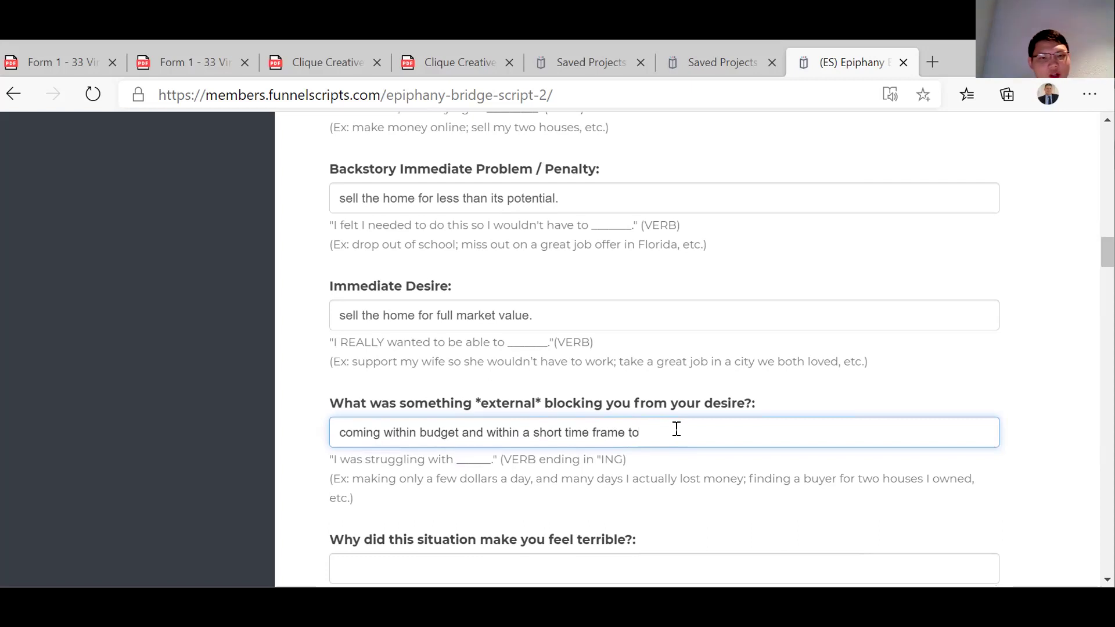
type("have")
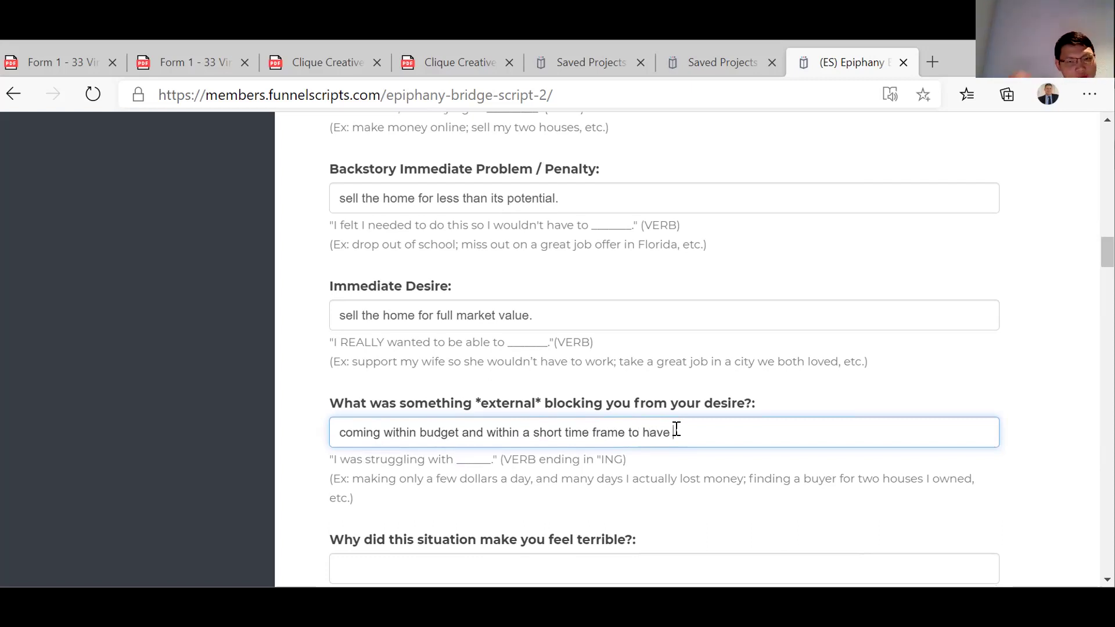
key("BackSpace")
key("BackSpace")
key("BackSpace")
key("BackSpace")
key("BackSpace")
key("BackSpace")
key("BackSpace")
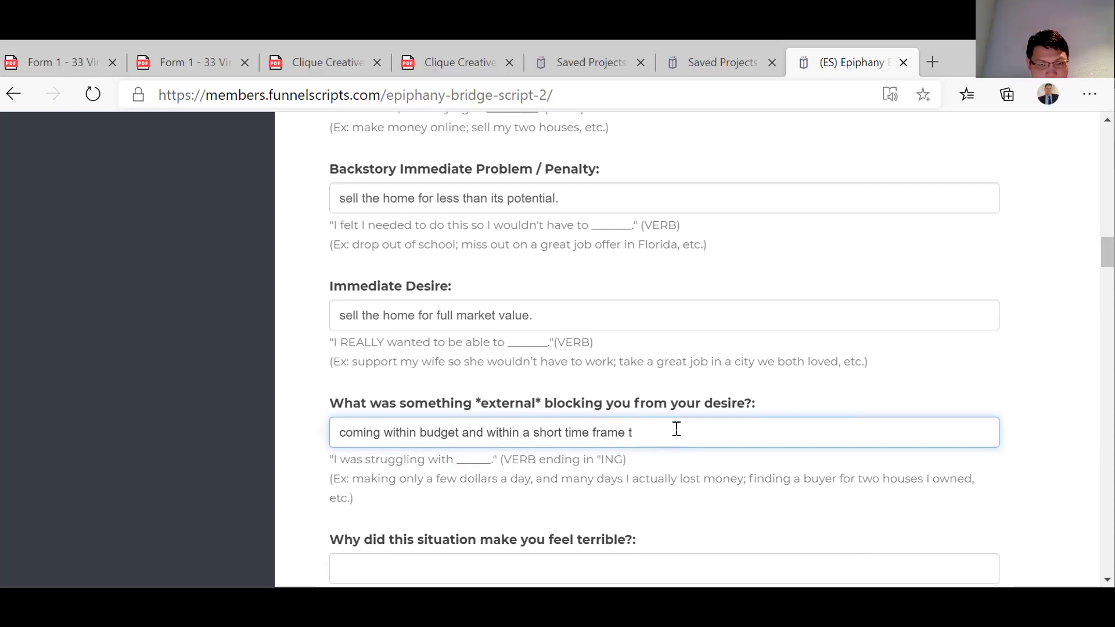
type("o ")
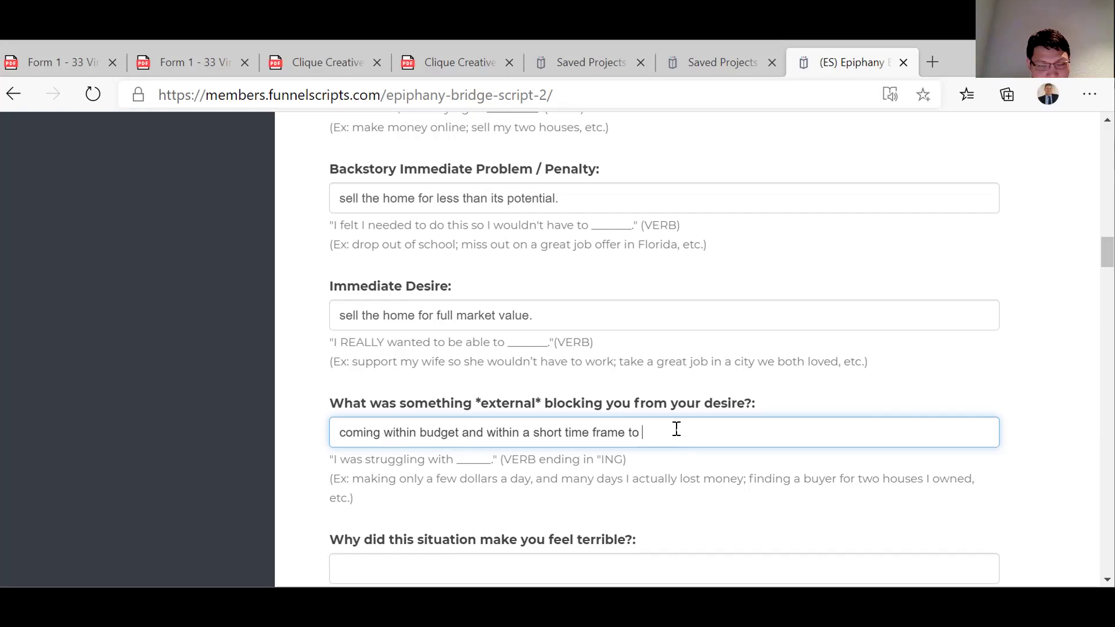
type("sell")
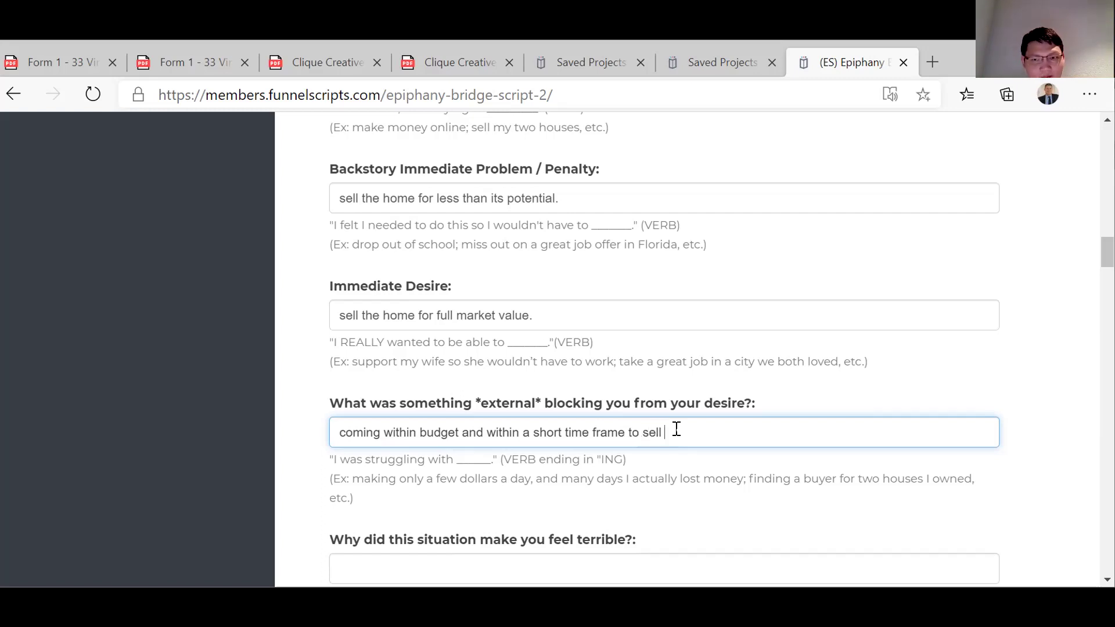
type(" in the sp")
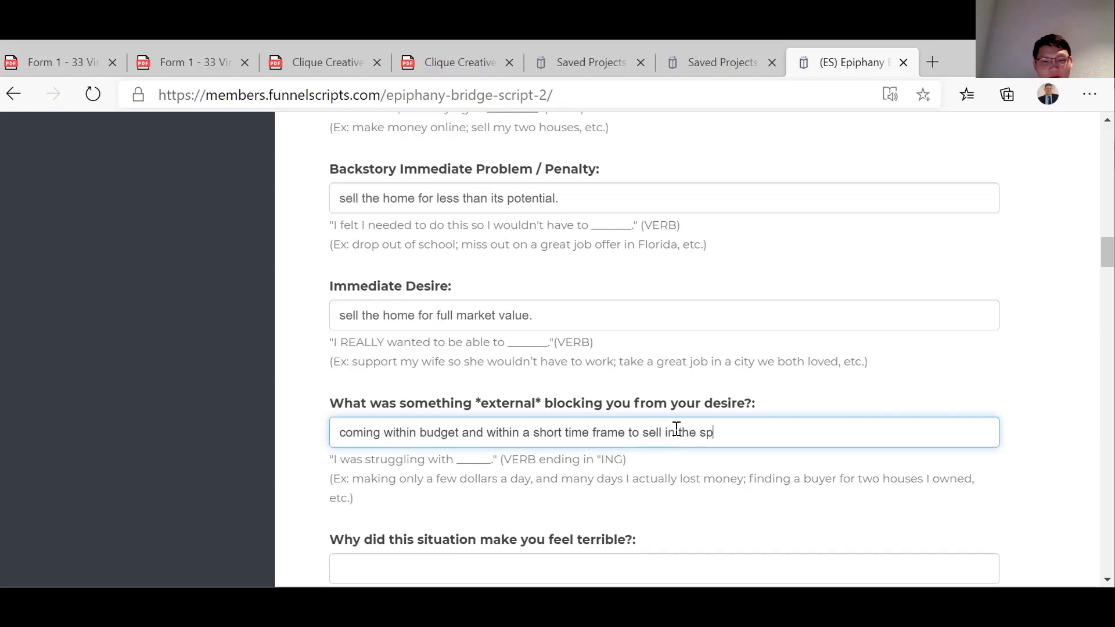
type("ring sell")
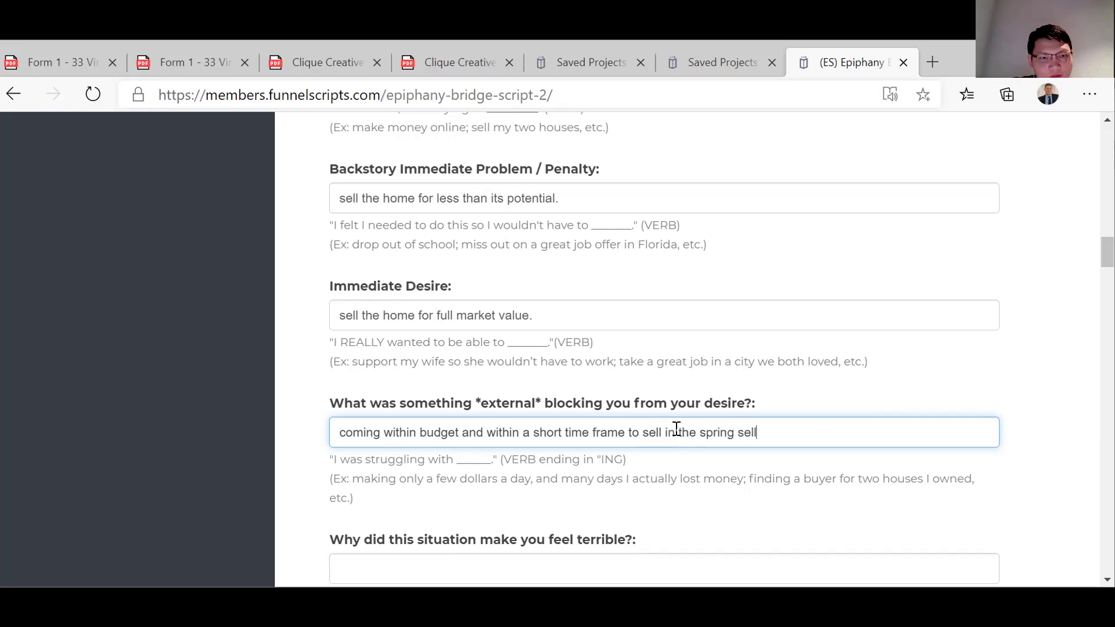
type("ing window")
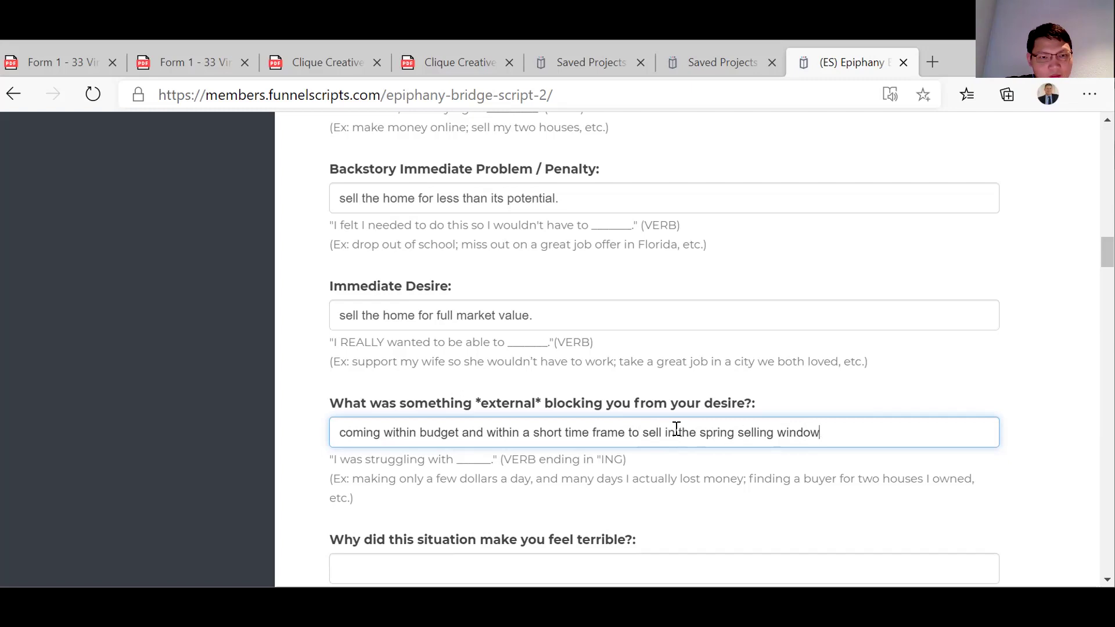
key("BackSpace")
key("BackSpace")
key("BackSpace")
key("BackSpace")
key("BackSpace")
key("BackSpace")
type("season.")
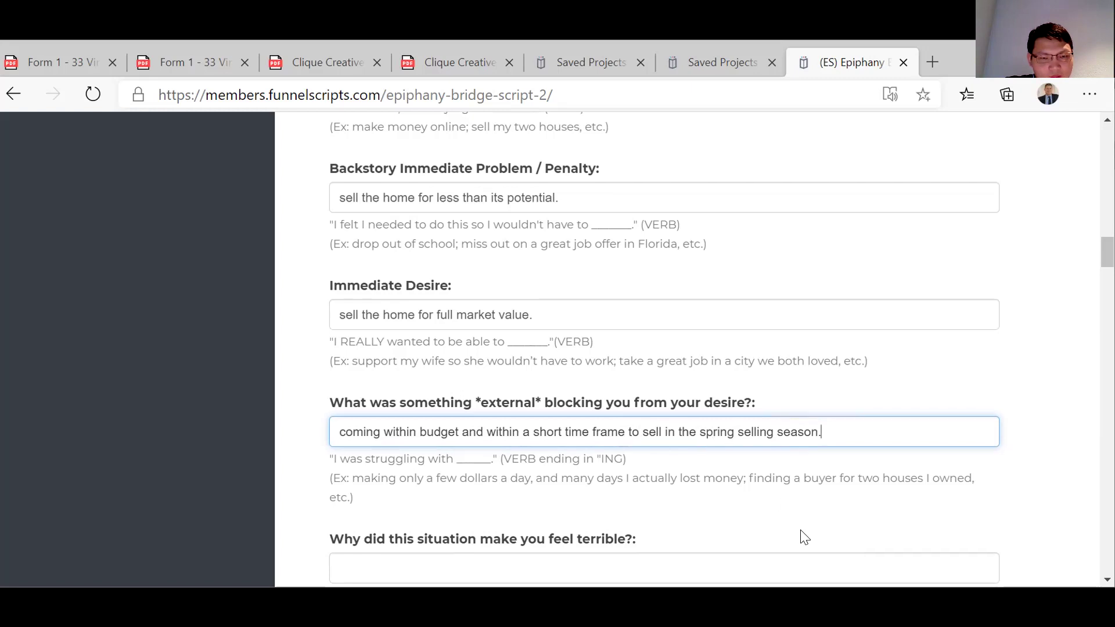
scroll(802, 533, "down", 5)
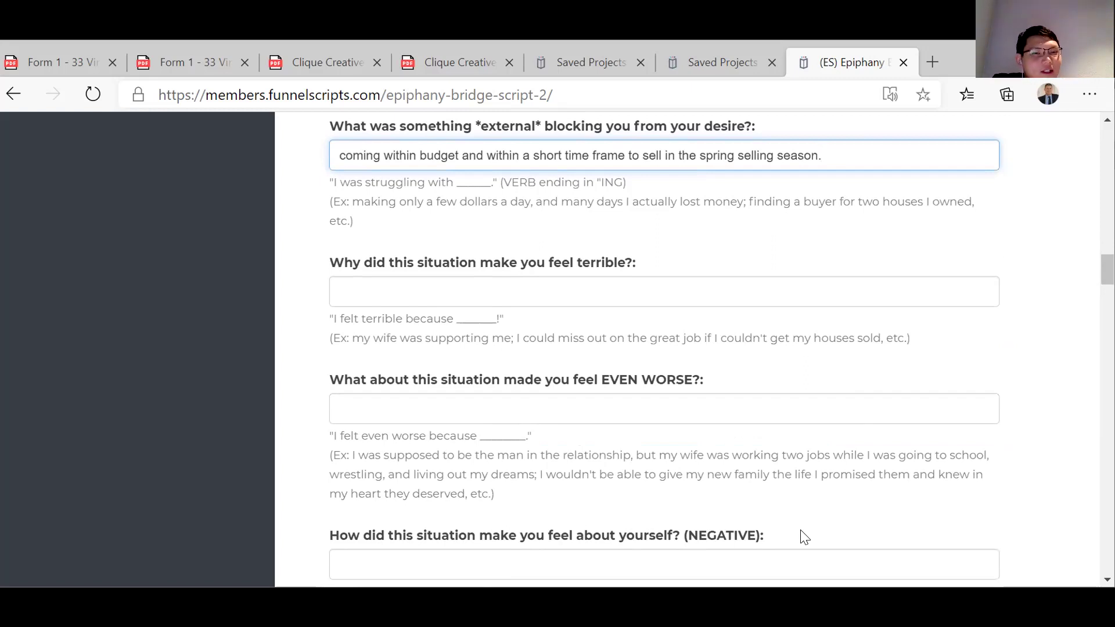
Select the 'Why did this situation make you feel terrible?' answer field.
left_click(355, 297)
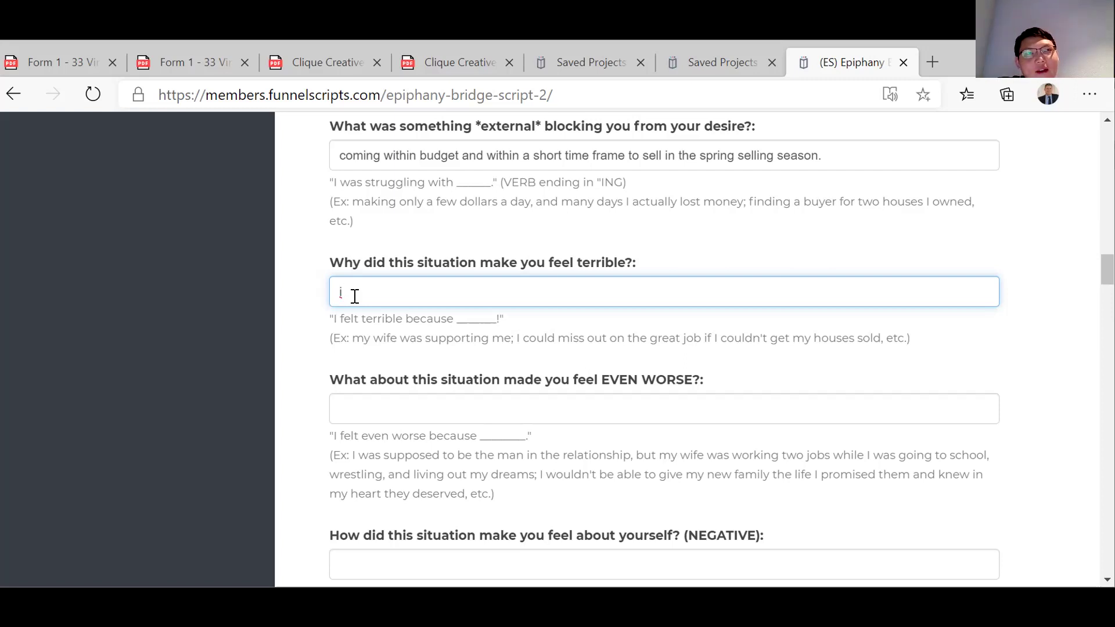
Erase the 'had a sh' draft so the feel-terrible answer stays blank.
type("had a sh")
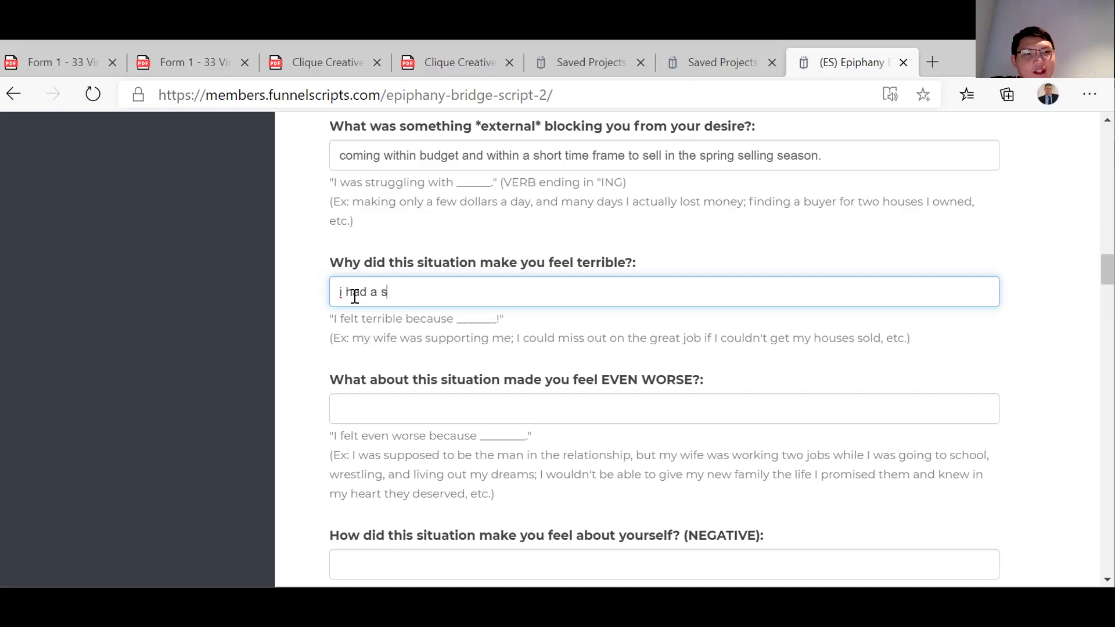
key("BackSpace")
key("BackSpace")
key("BackSpace")
key("BackSpace")
key("BackSpace")
key("BackSpace")
key("BackSpace")
key("BackSpace")
key("BackSpace")
key("BackSpace")
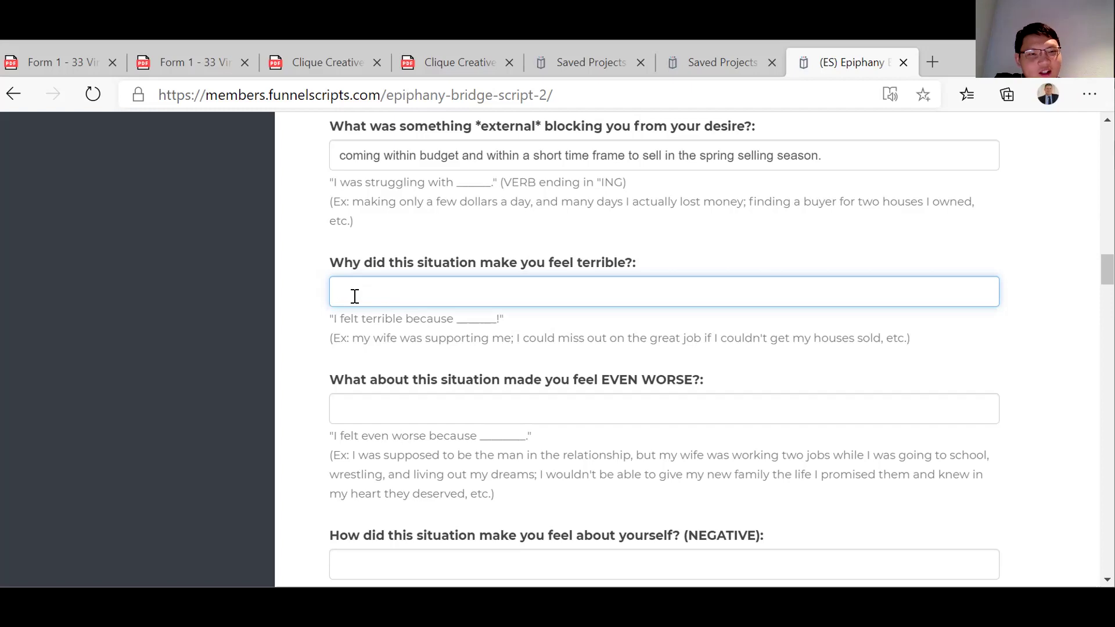
scroll(354, 296, "down", 9)
Scroll the Epiphany Bridge form back to the empty 'Why did this situation make you feel terrible?' field.
scroll(354, 299, "down", 20)
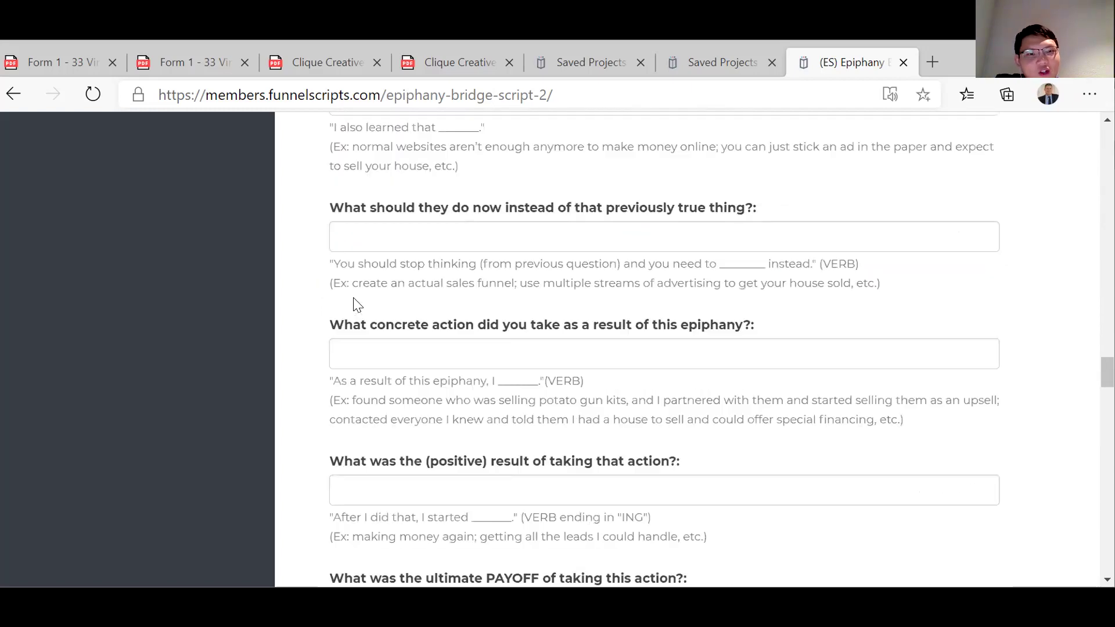
scroll(356, 303, "up", 20)
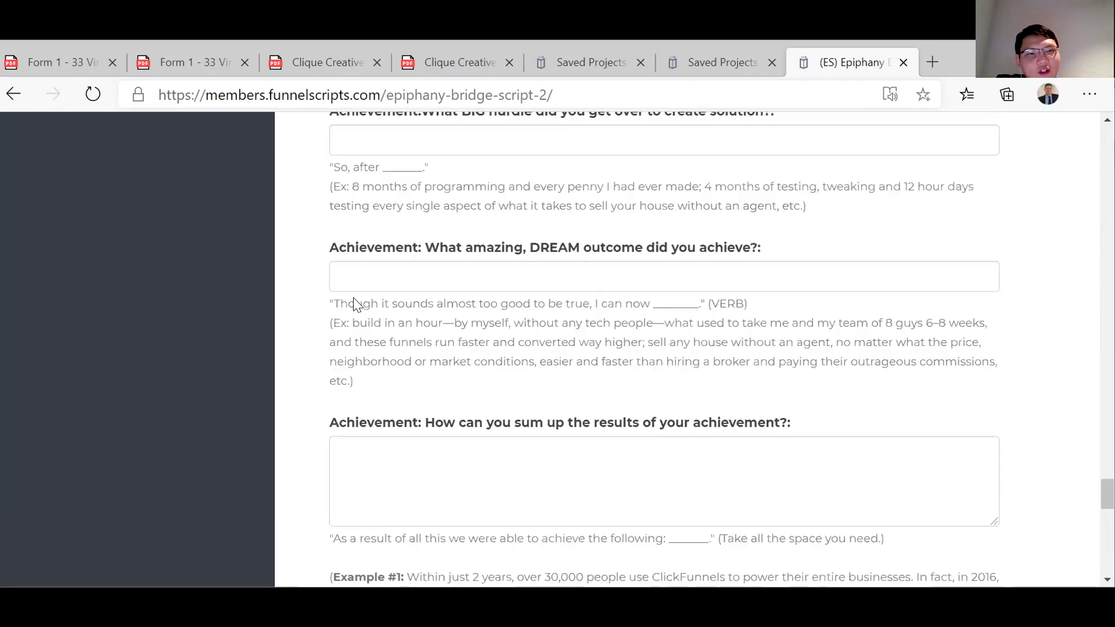
scroll(355, 304, "up", 15)
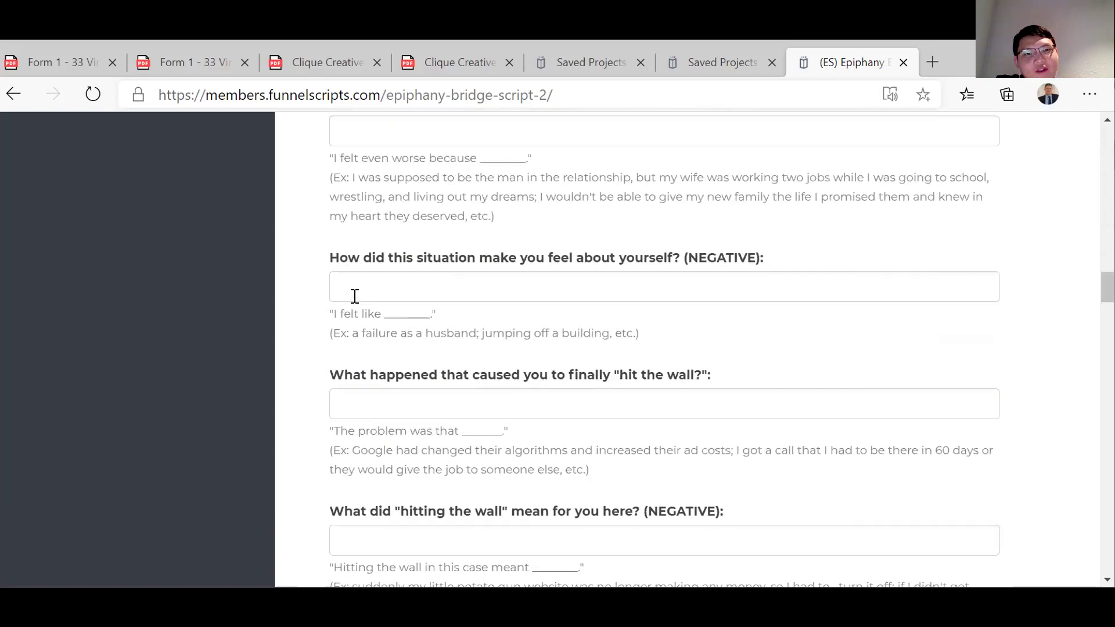
scroll(500, 366, "down", 6)
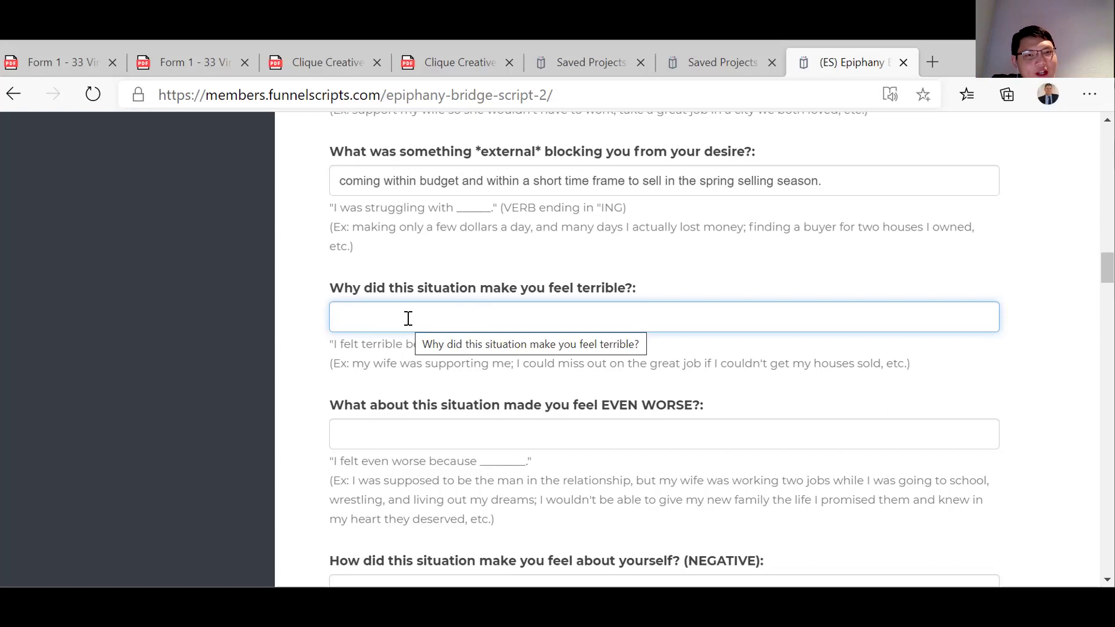
Answer the feel-terrible question: 90 days to ready, market and auction-sell the home before Summer.
type("I had")
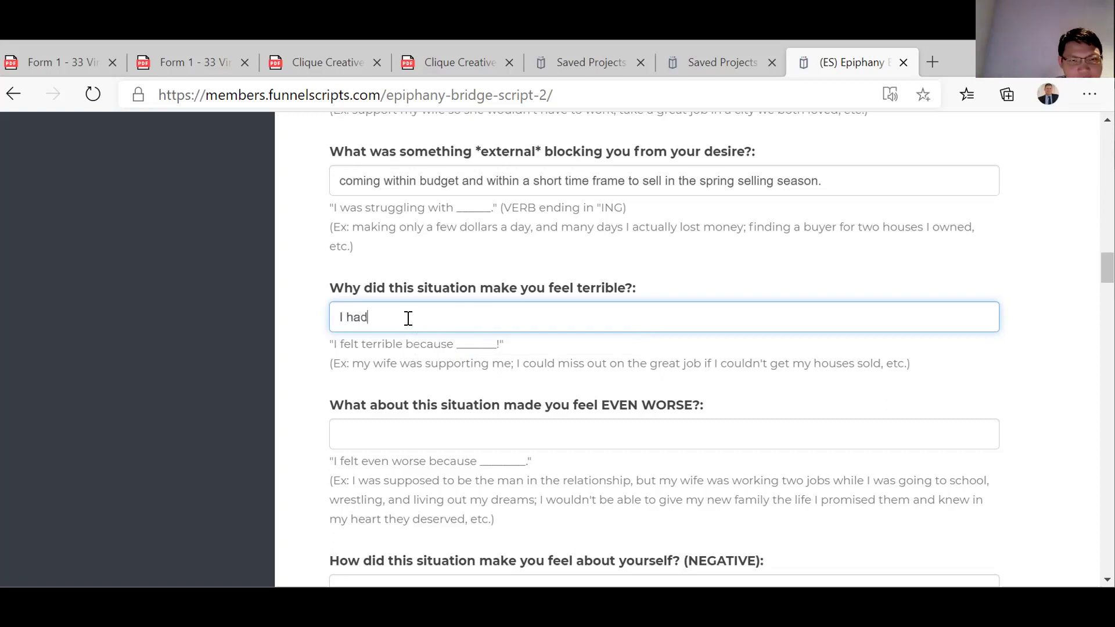
type(" 90 sa")
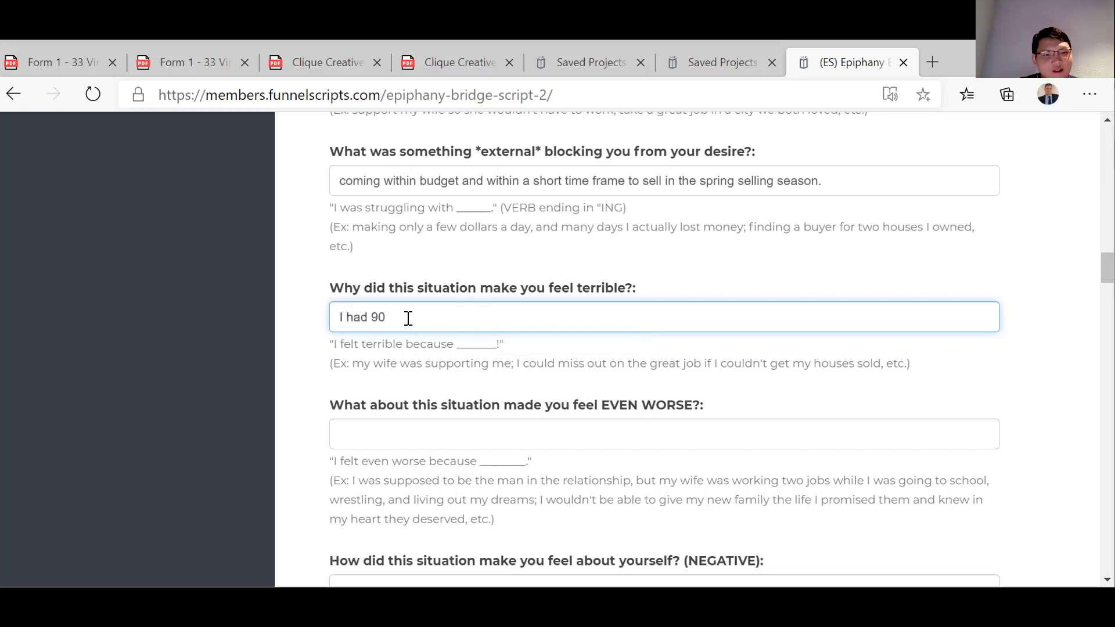
key("BackSpace")
key("BackSpace")
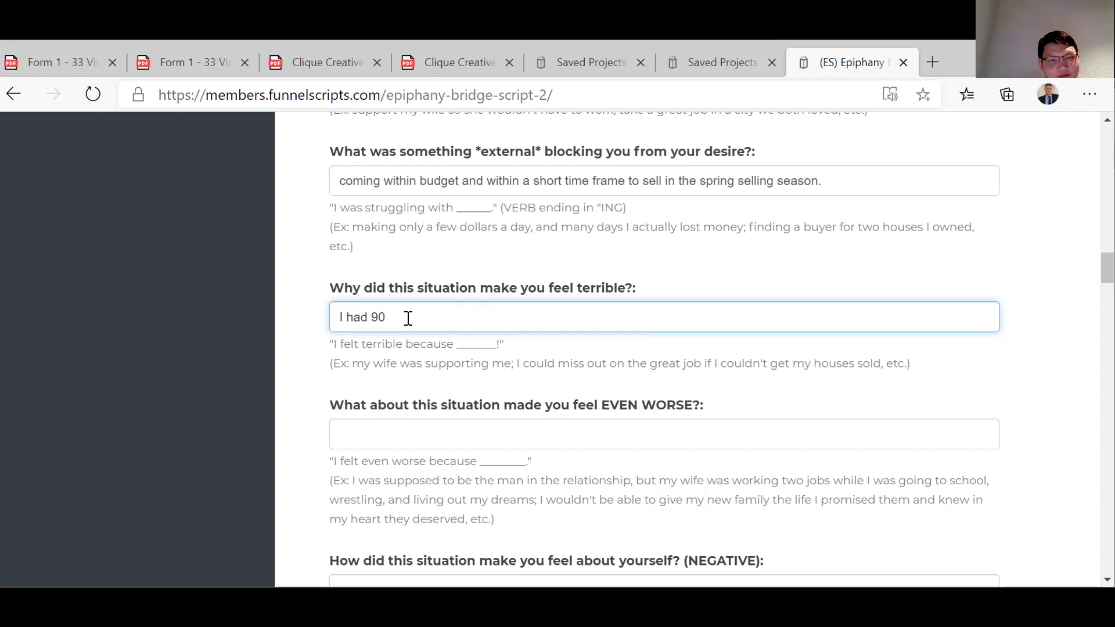
type("days to ")
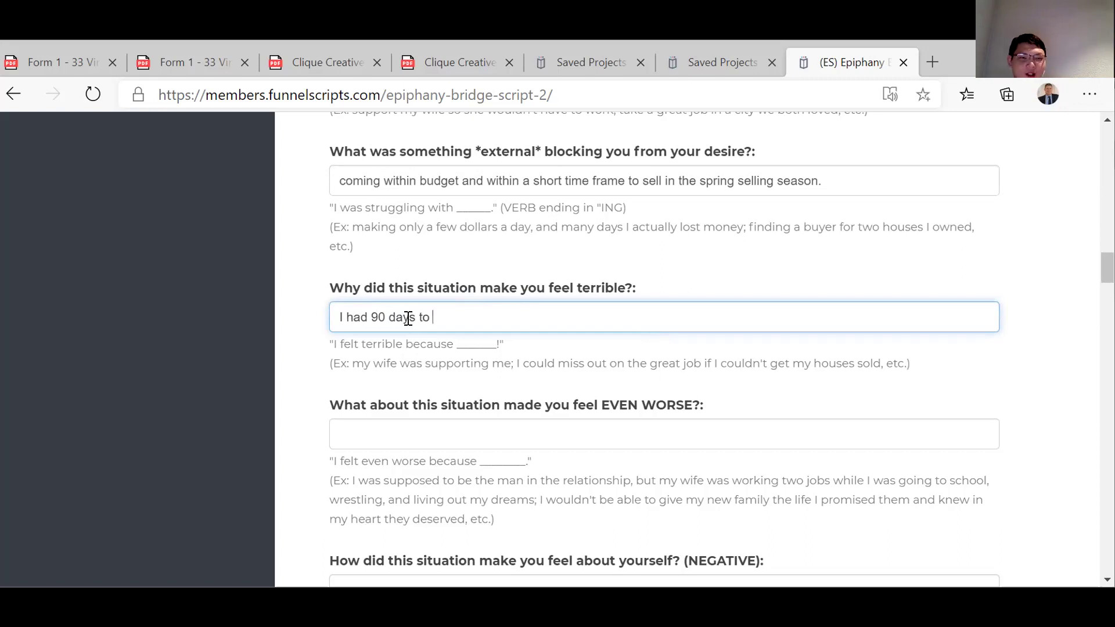
type("get the h")
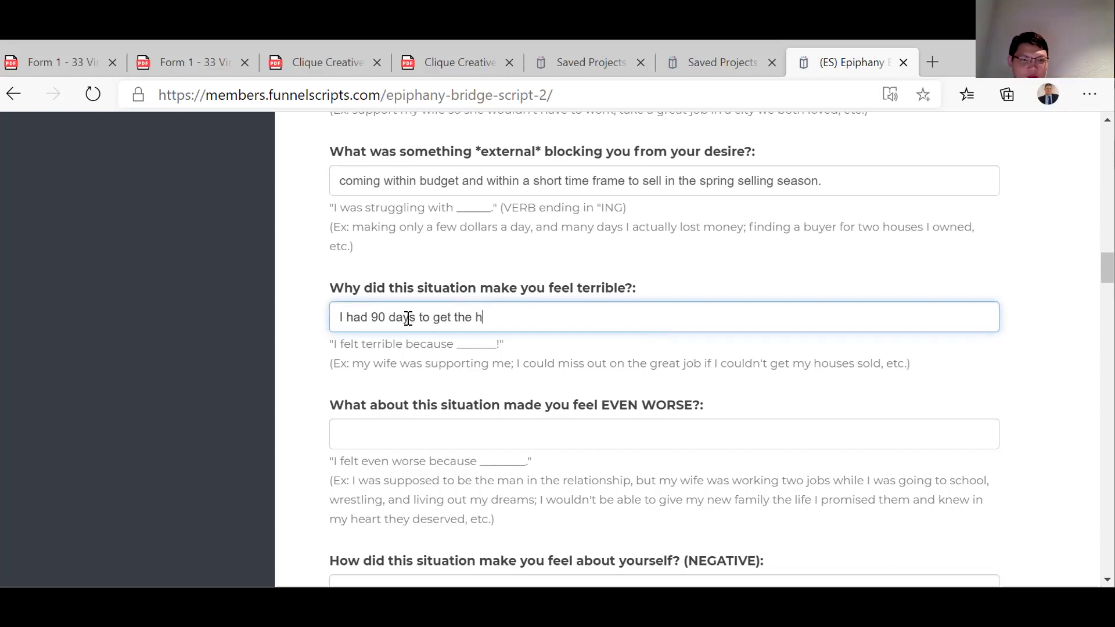
type("ome ready yo")
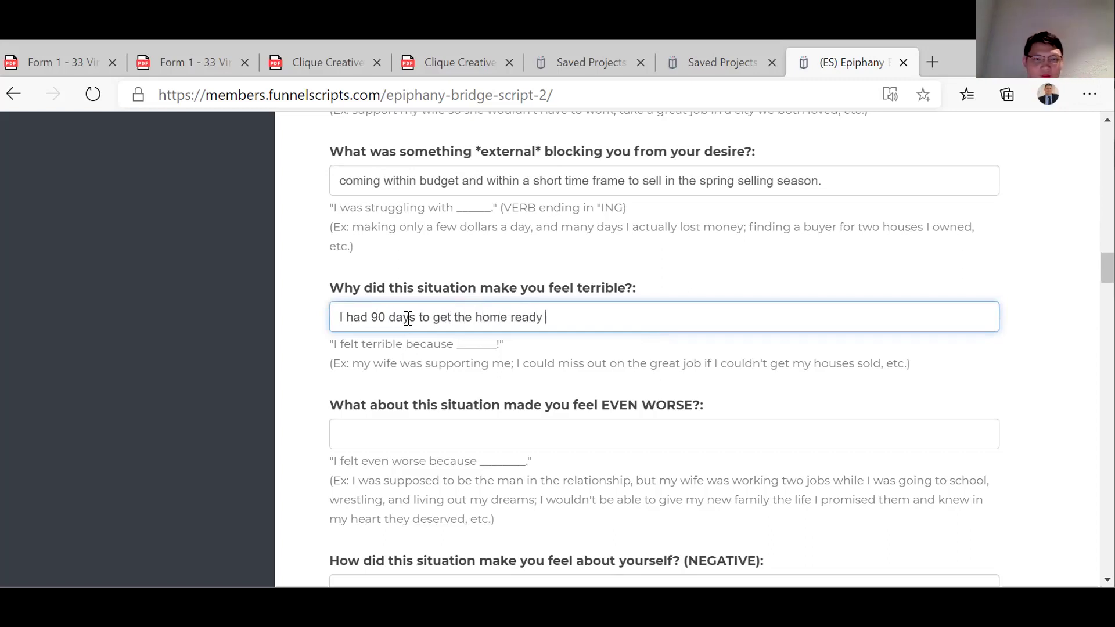
key("BackSpace")
key("BackSpace")
key("BackSpace")
type("to sell, ")
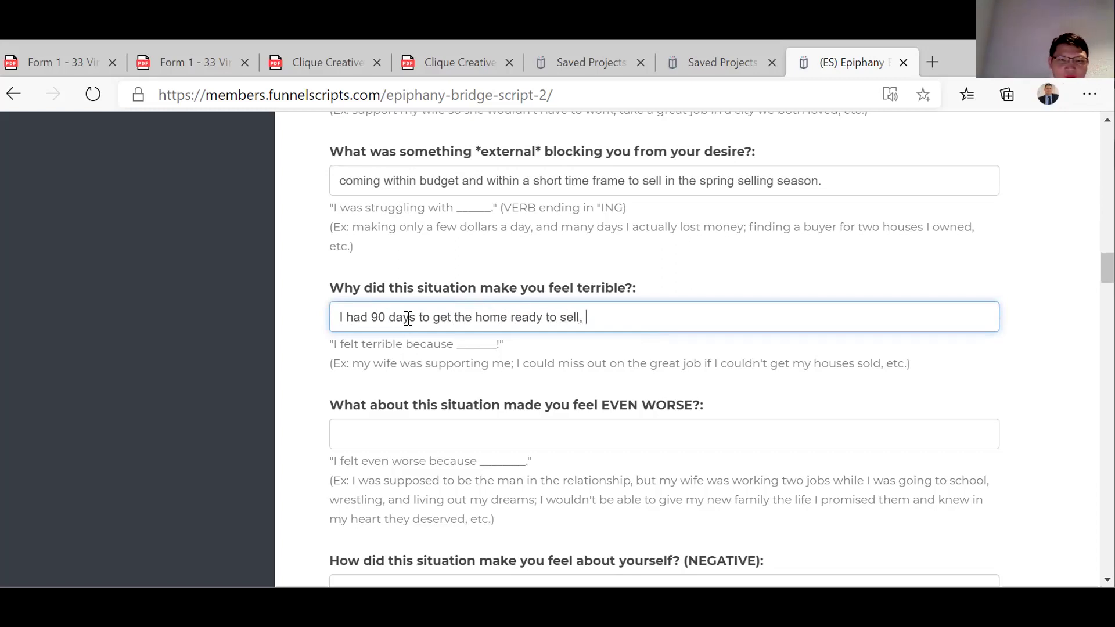
type("market the")
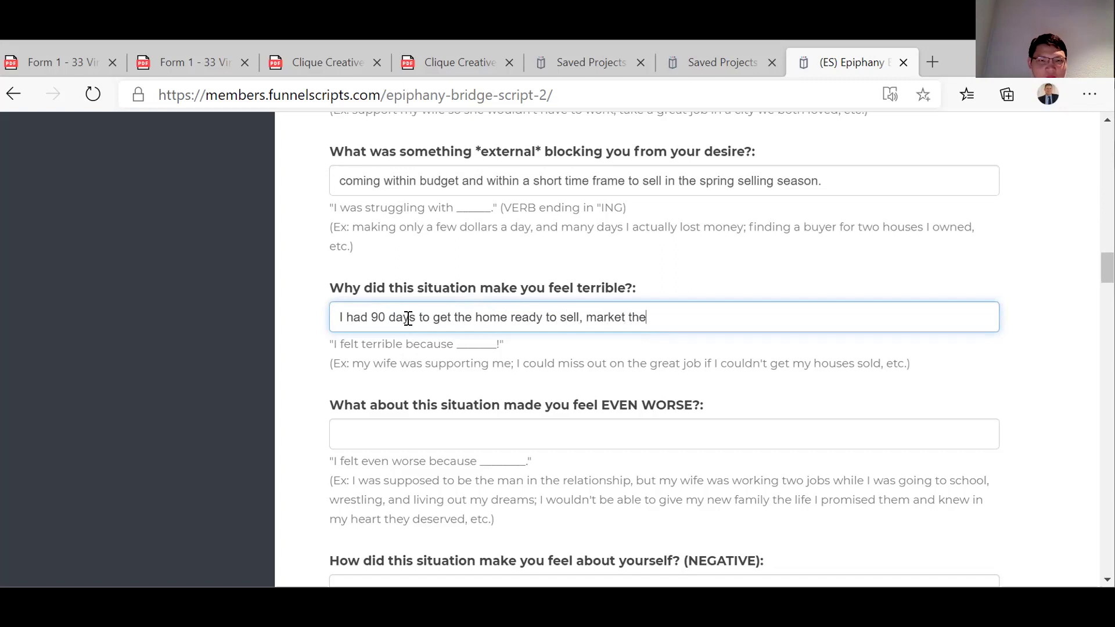
type(" property")
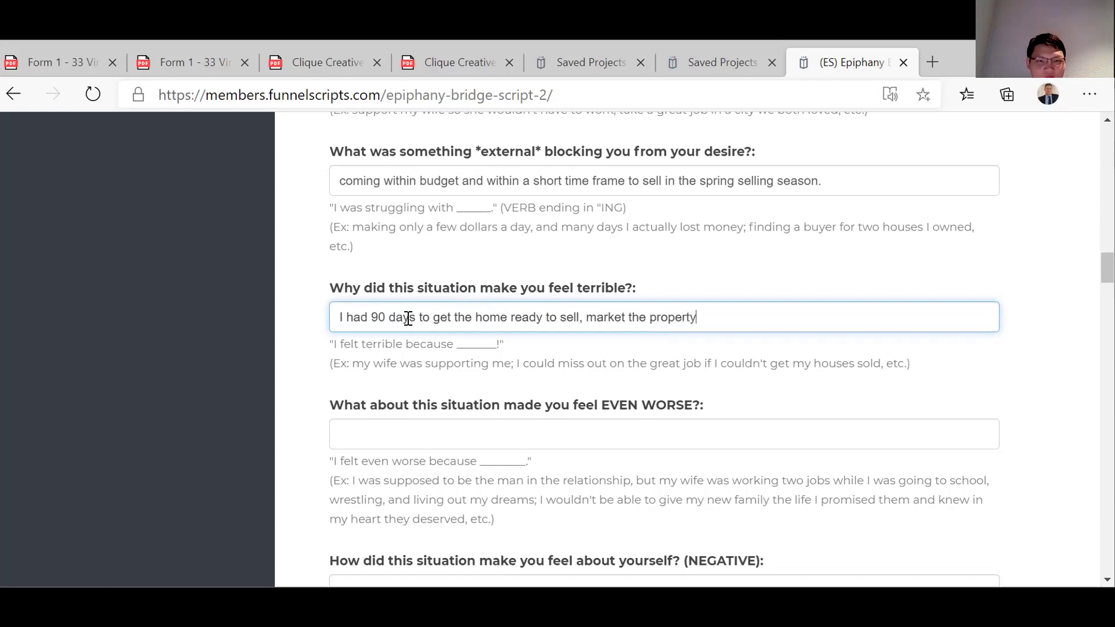
type(" and")
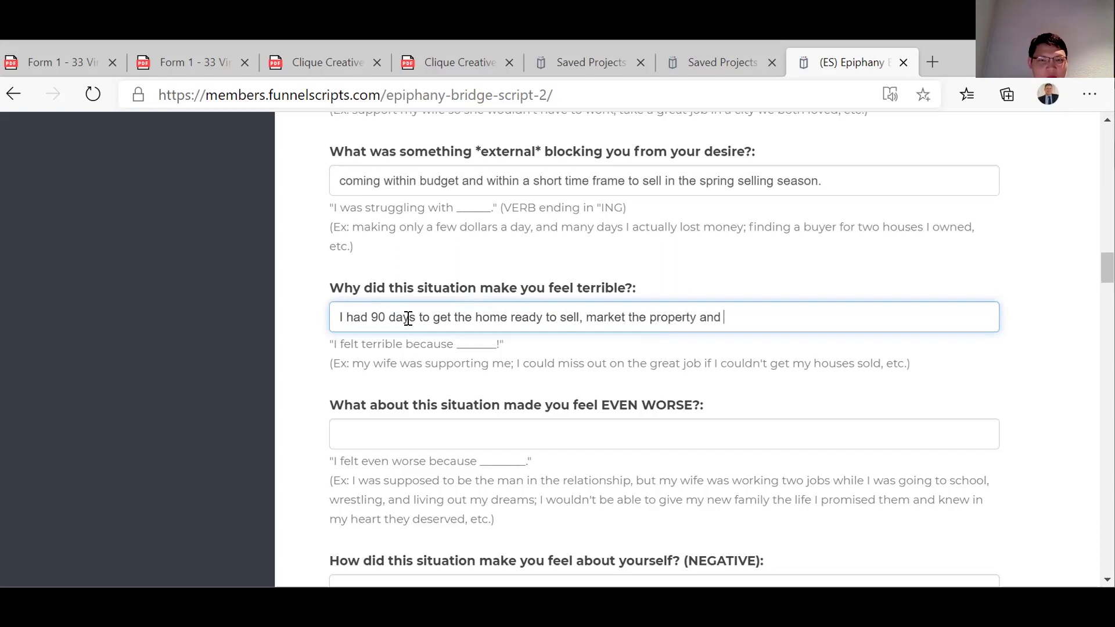
type(" run a")
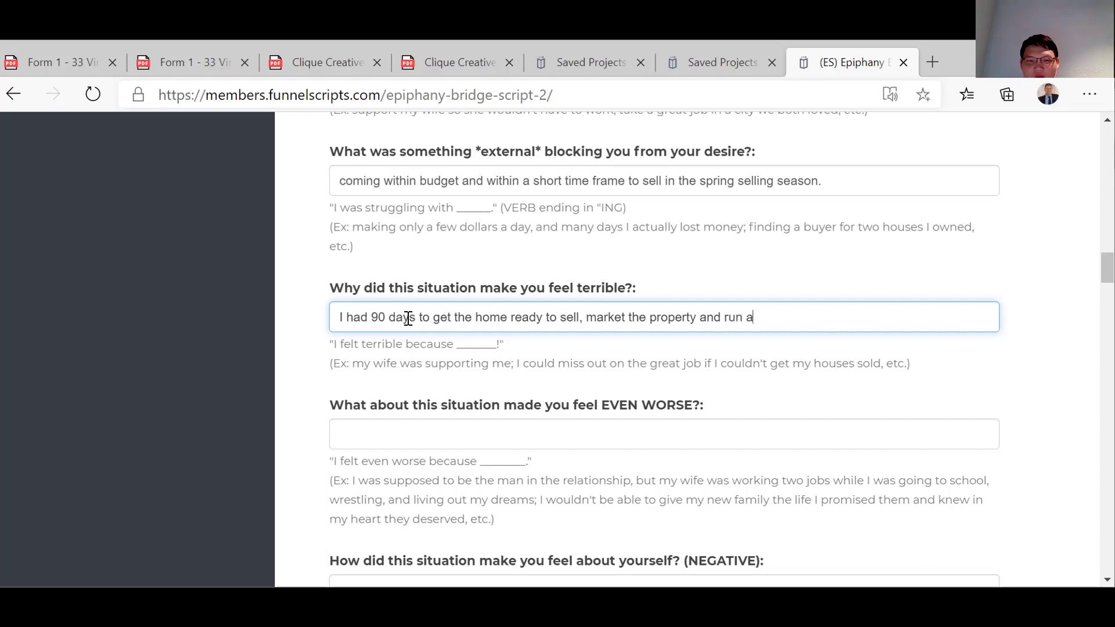
type("n online ")
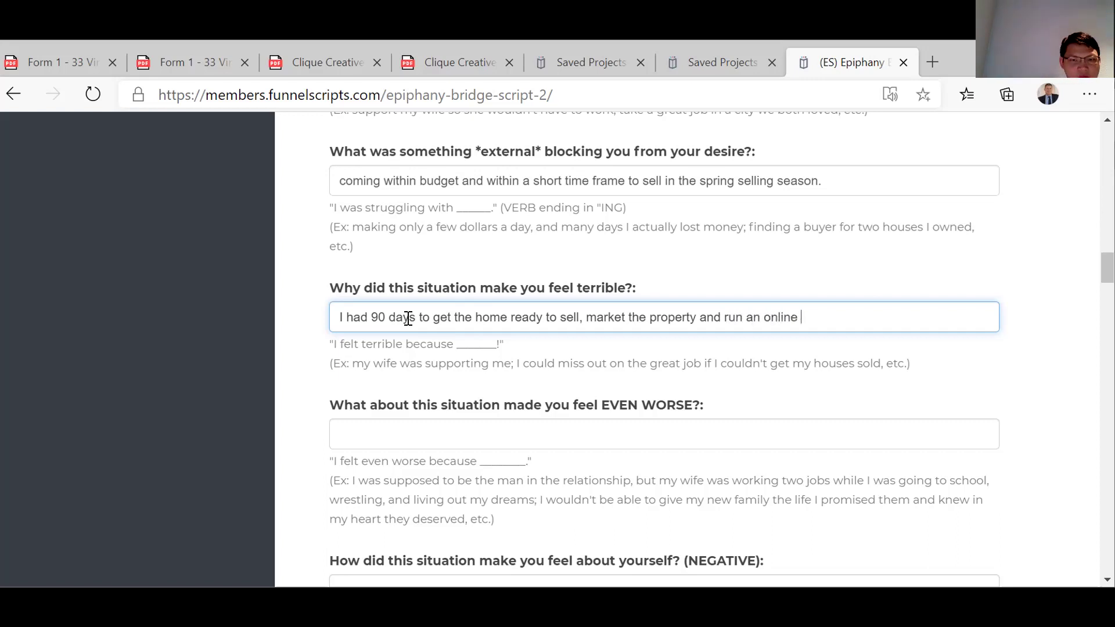
type("auction campaign to s")
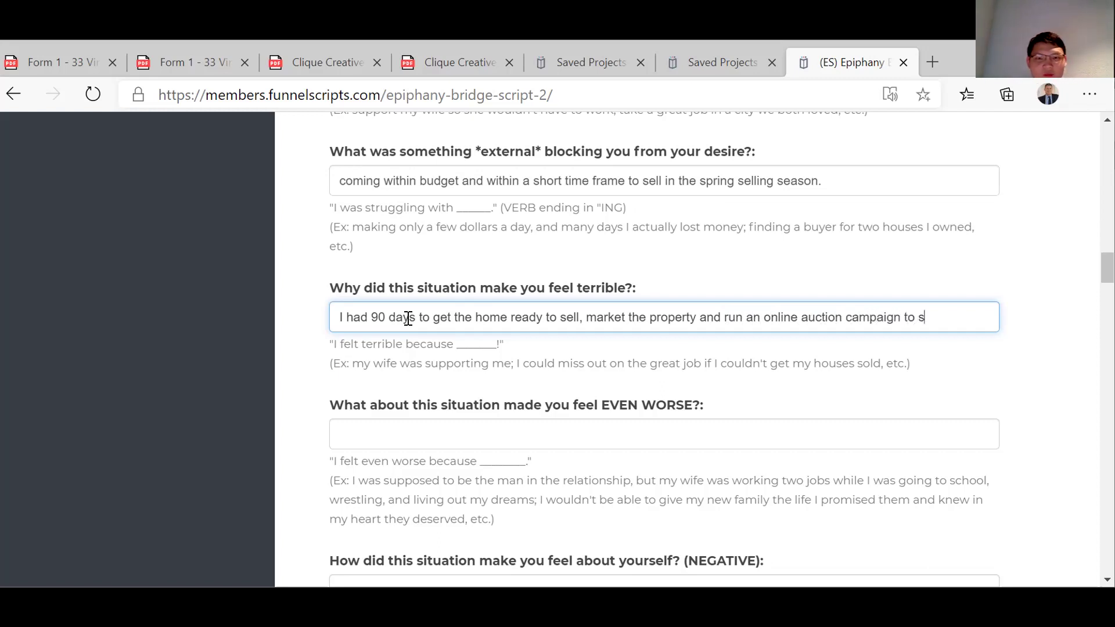
type("ell the hom")
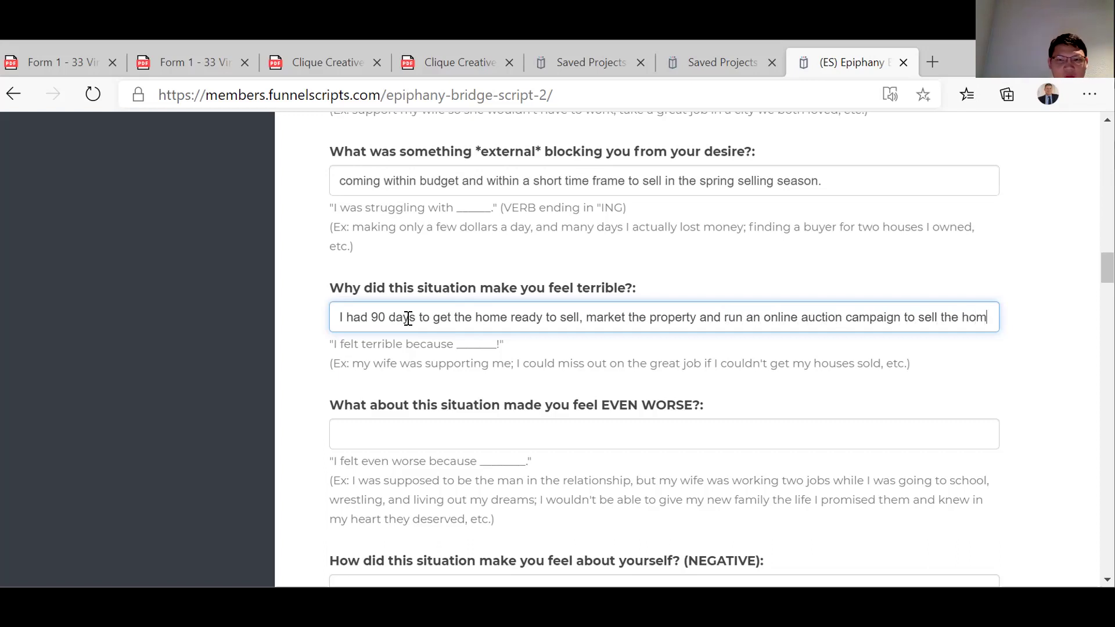
type("e before ")
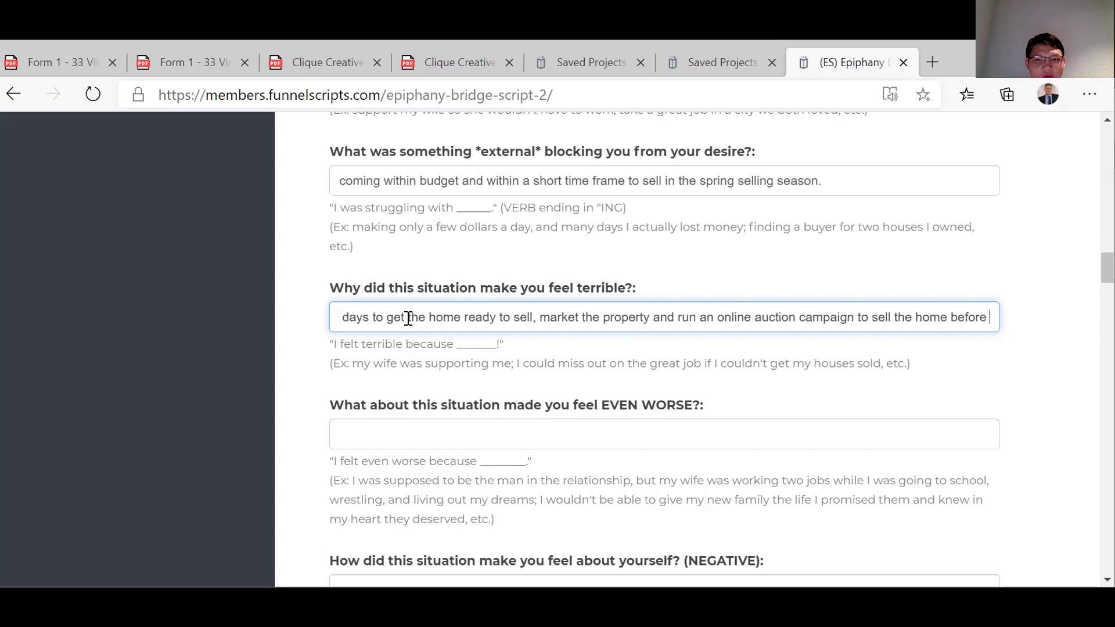
type("Summer.")
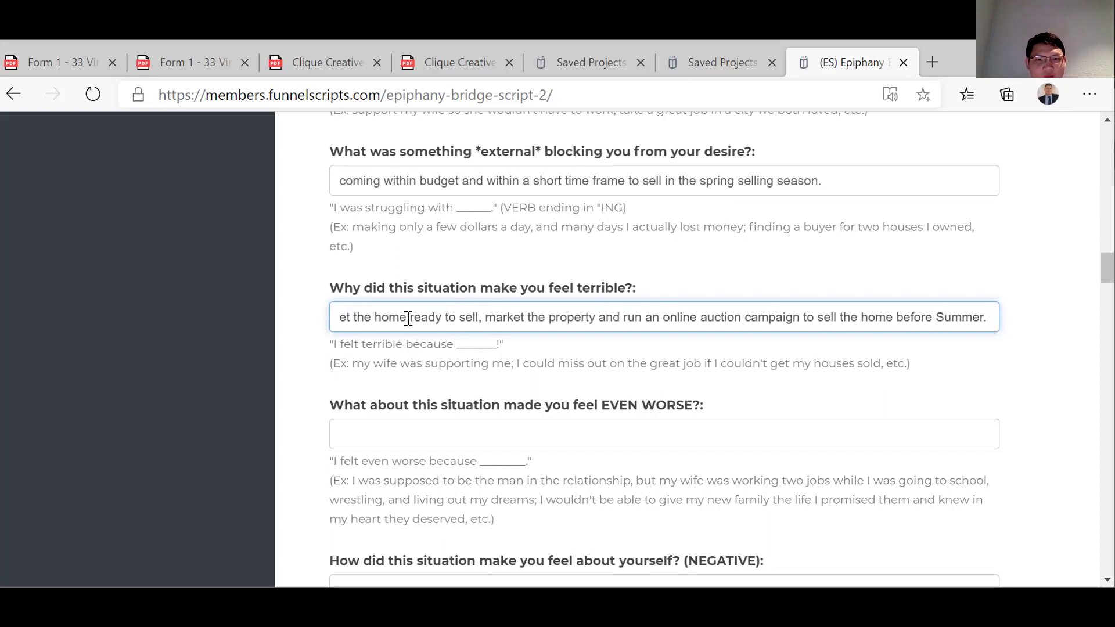
left_click(392, 431)
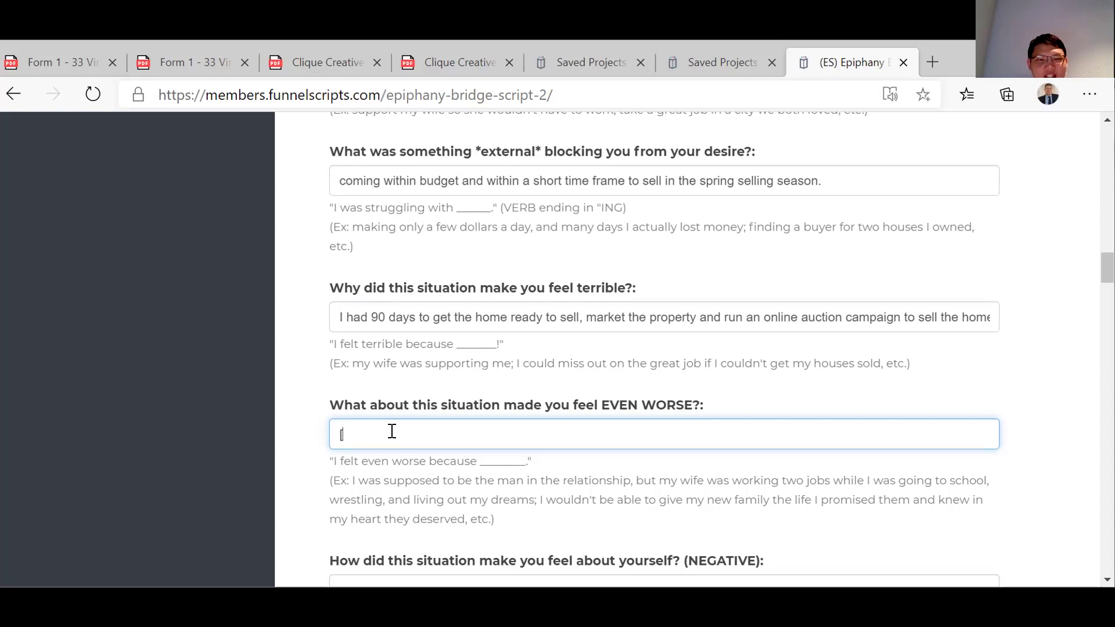
Start the EVEN WORSE answer: the client also had a short window to buy in the right school zone.
type("also")
key("BackSpace")
key("BackSpace")
key("BackSpace")
key("BackSpace")
key("BackSpace")
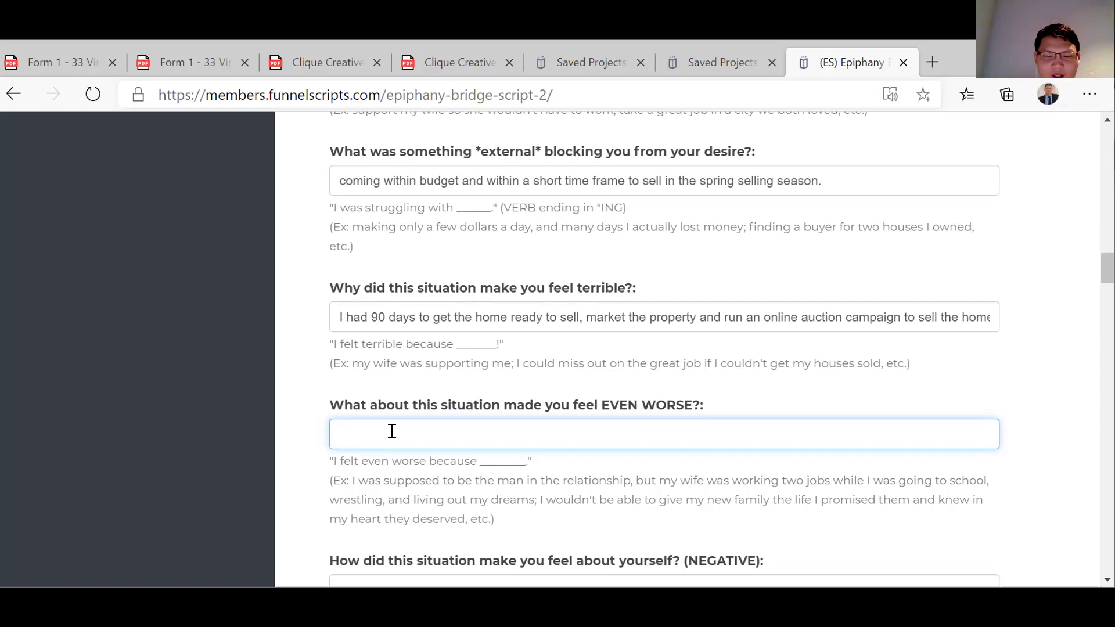
type("the c")
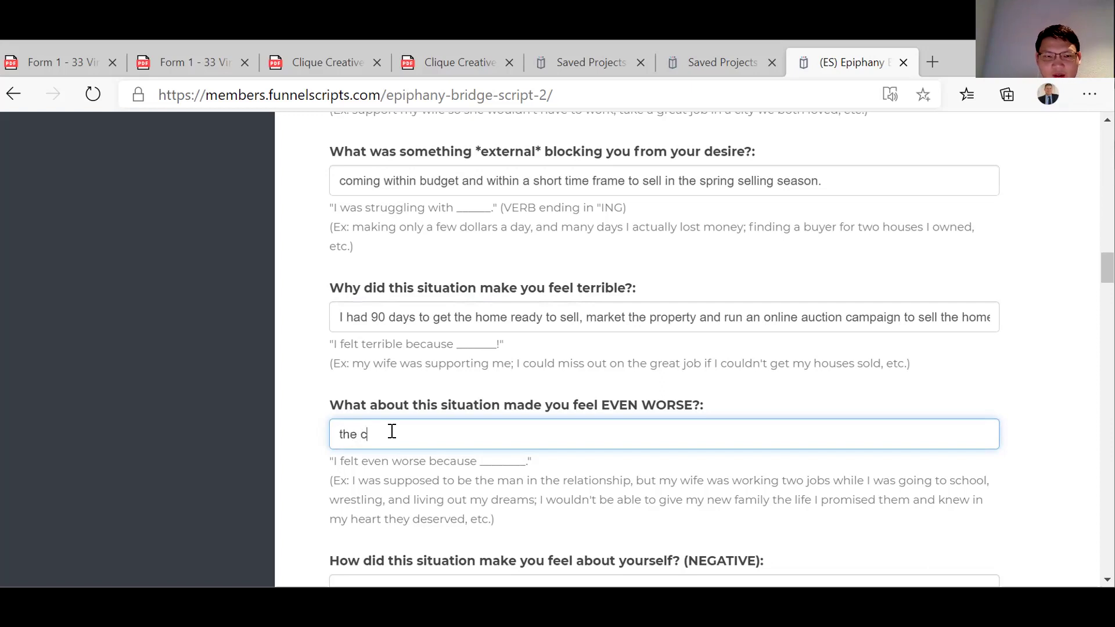
type("lient also")
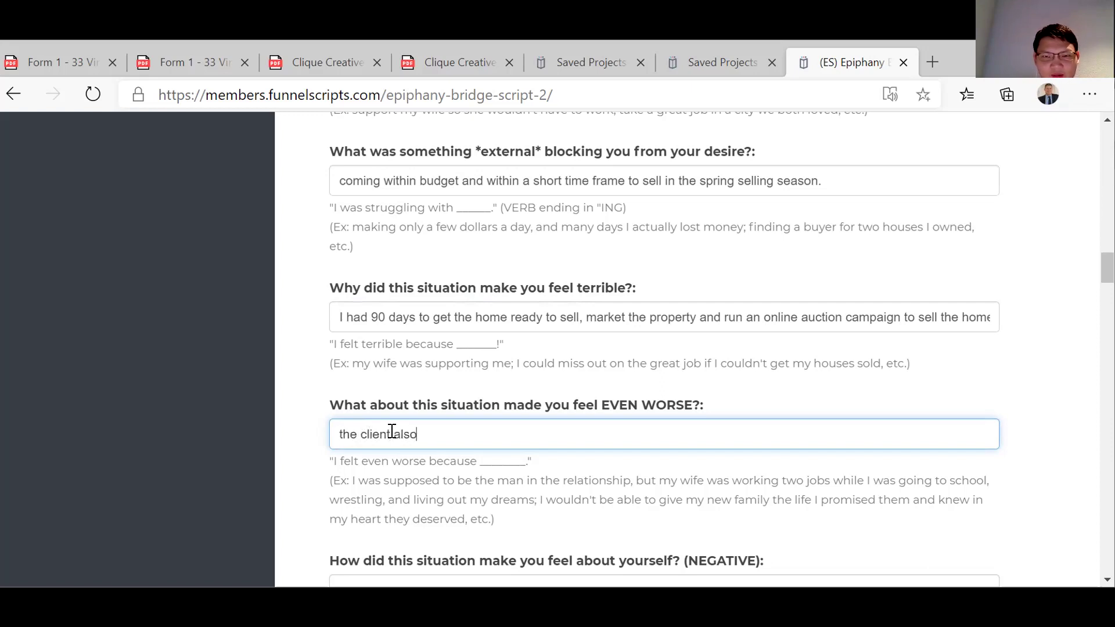
type(" had a short window to")
key("BackSpace")
type("op")
key("BackSpace")
type("purchase a new home in the right s")
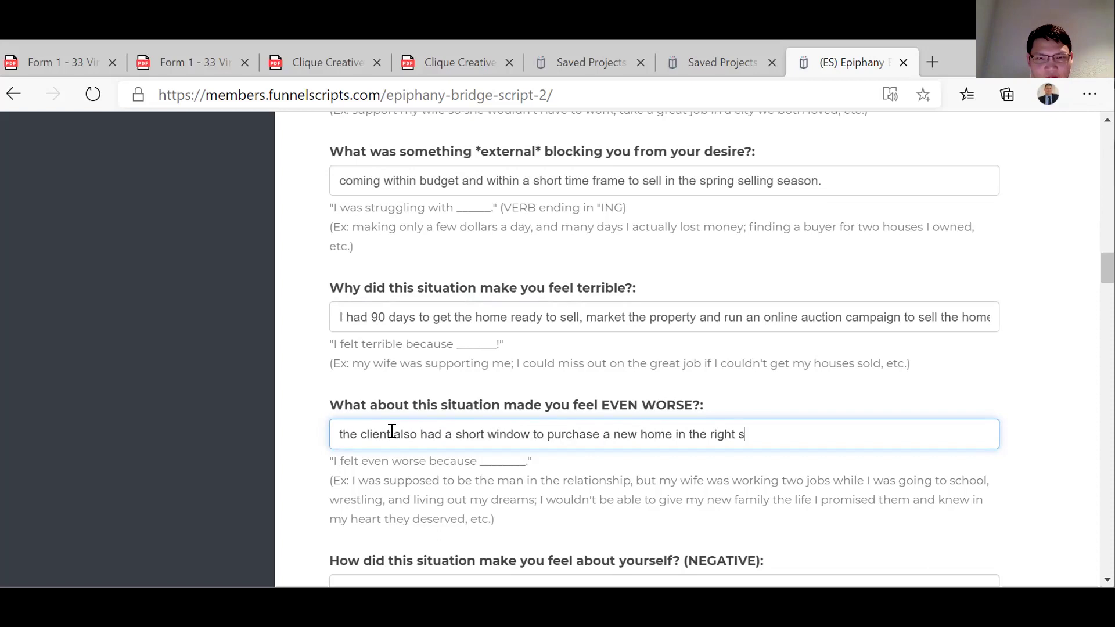
type("chool zone and enroi")
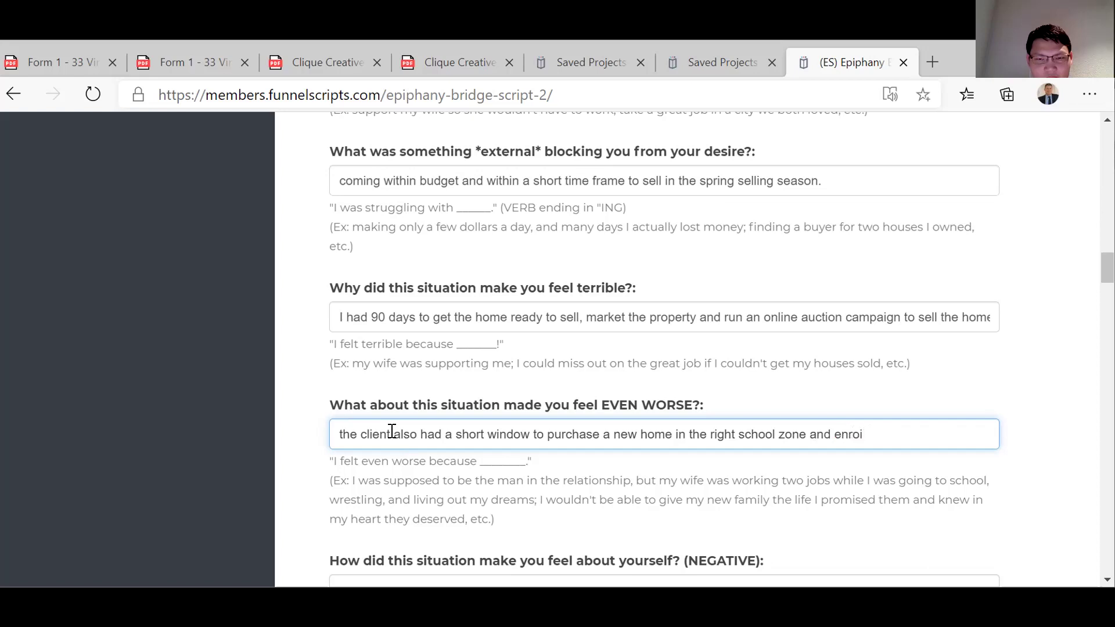
type("l")
Finish the answer with 'enroll in the new zone by the cut off period.'.
key("BackSpace")
key("BackSpace")
type("oll for")
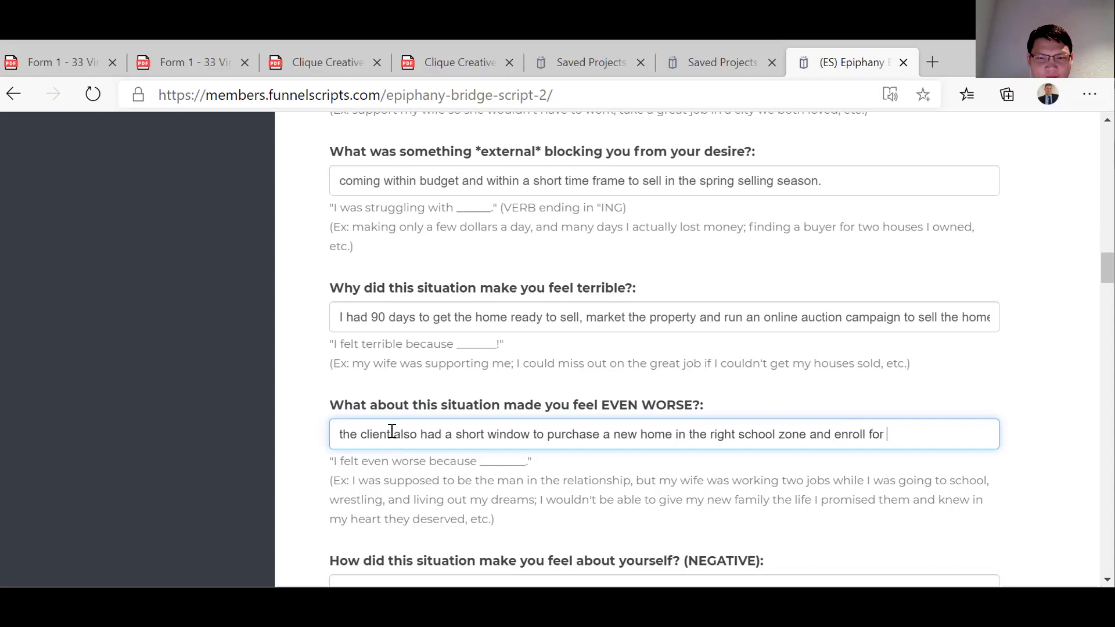
key("BackSpace")
key("BackSpace")
key("BackSpace")
type("in the ")
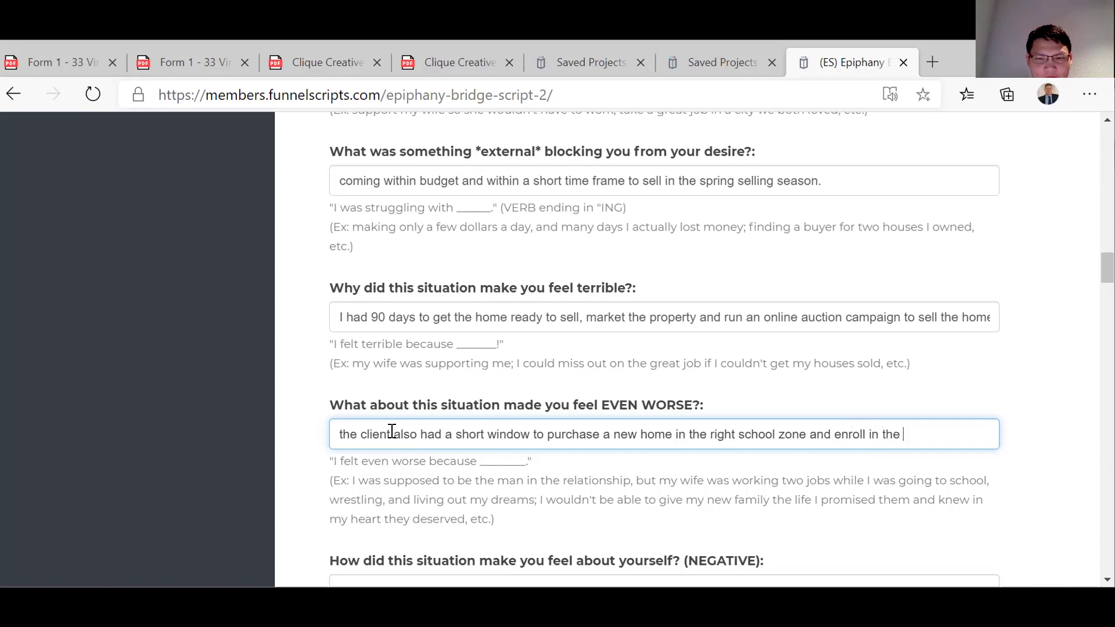
type("new zon")
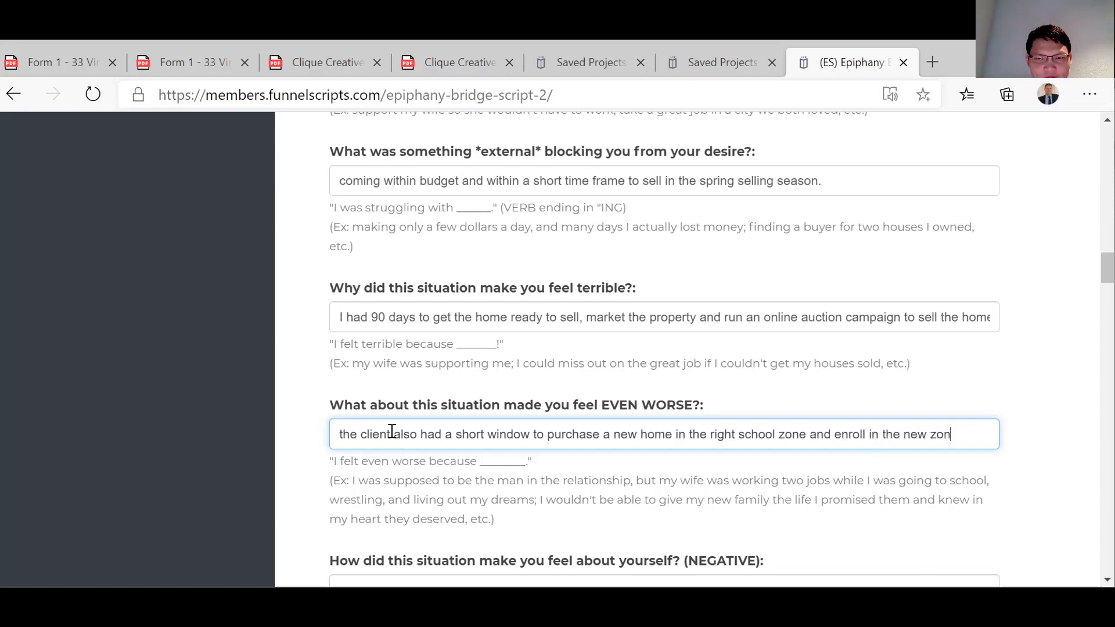
type("e by ")
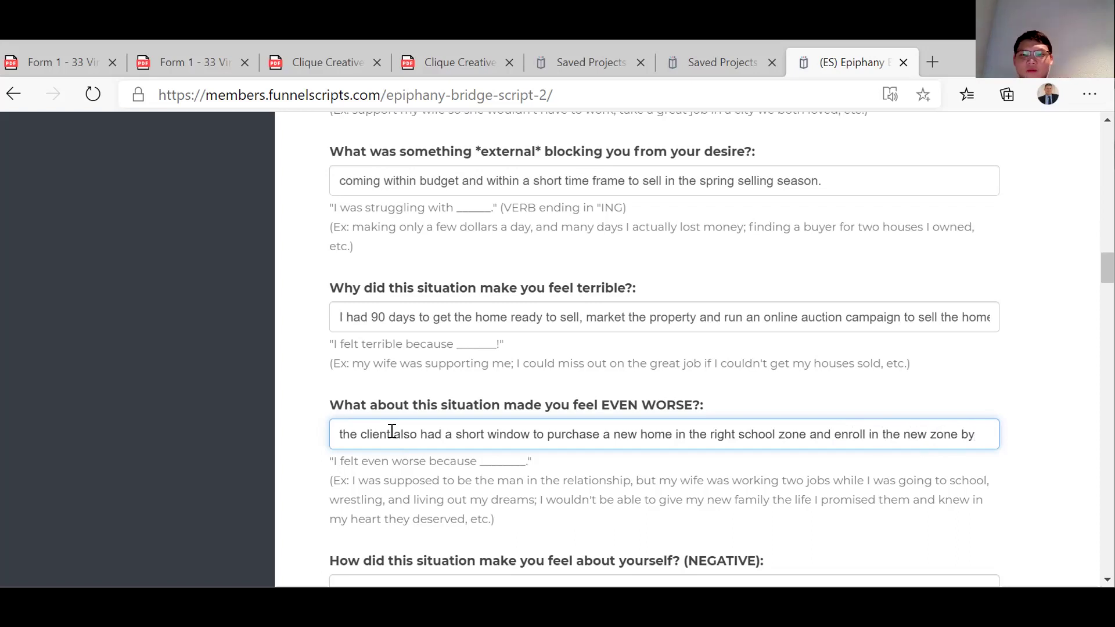
type("Fe")
key("BackSpace")
key("BackSpace")
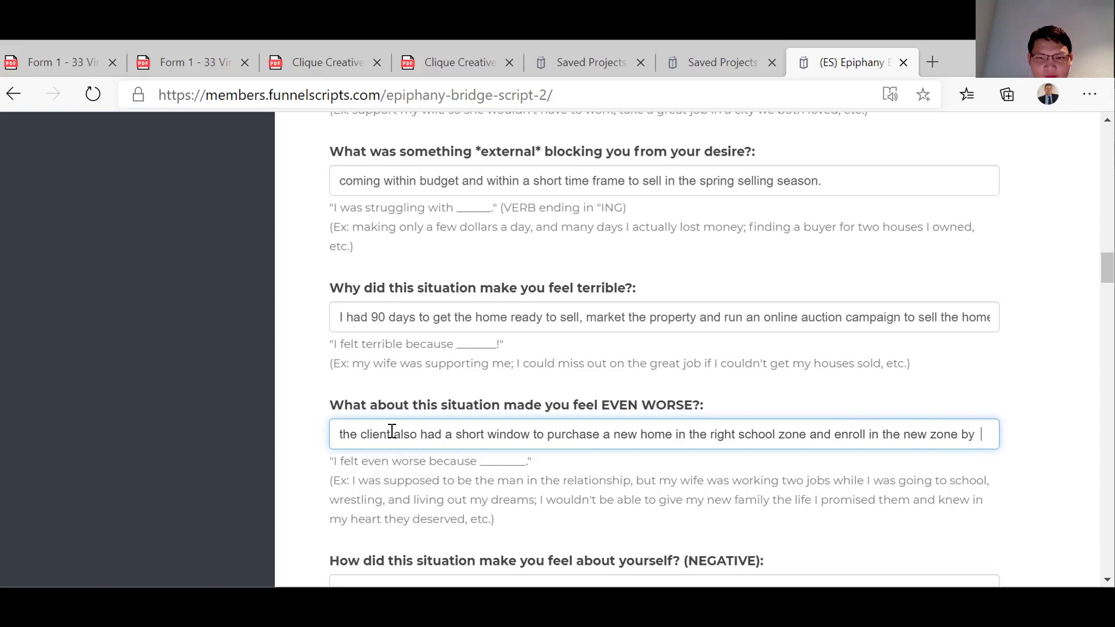
type("the cut off peri")
key("BackSpace")
key("BackSpace")
type("o")
key("BackSpace")
type("riod.")
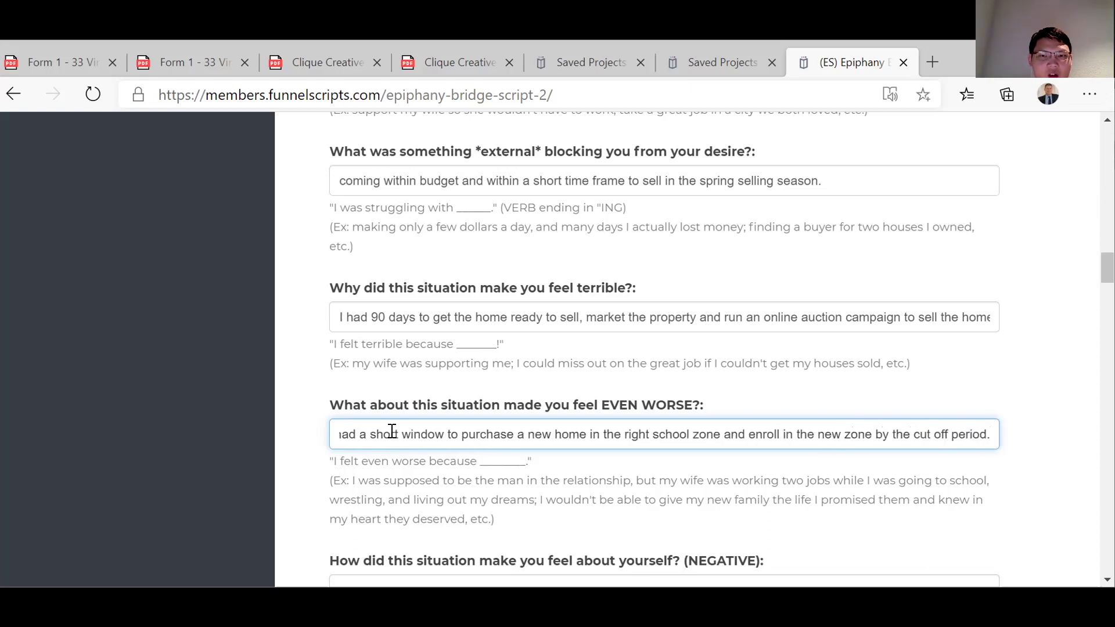
key("Return")
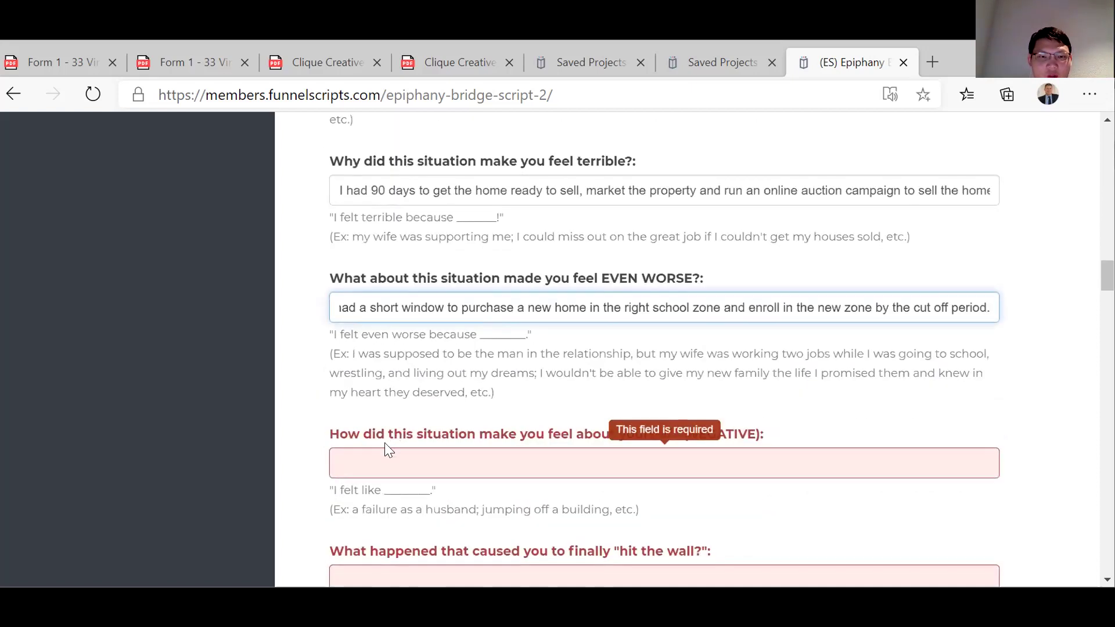
Answer the feel-about-yourself question: 'The was added pressure to project manage various tradespeople and rely on others.'.
left_click(356, 454)
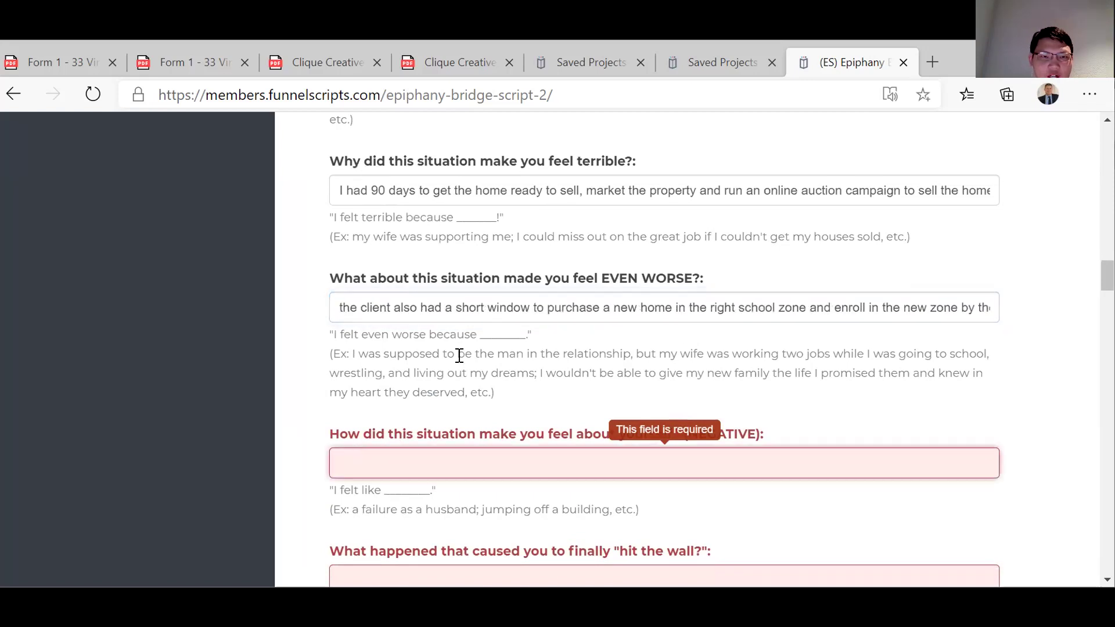
scroll(459, 363, "down", 1)
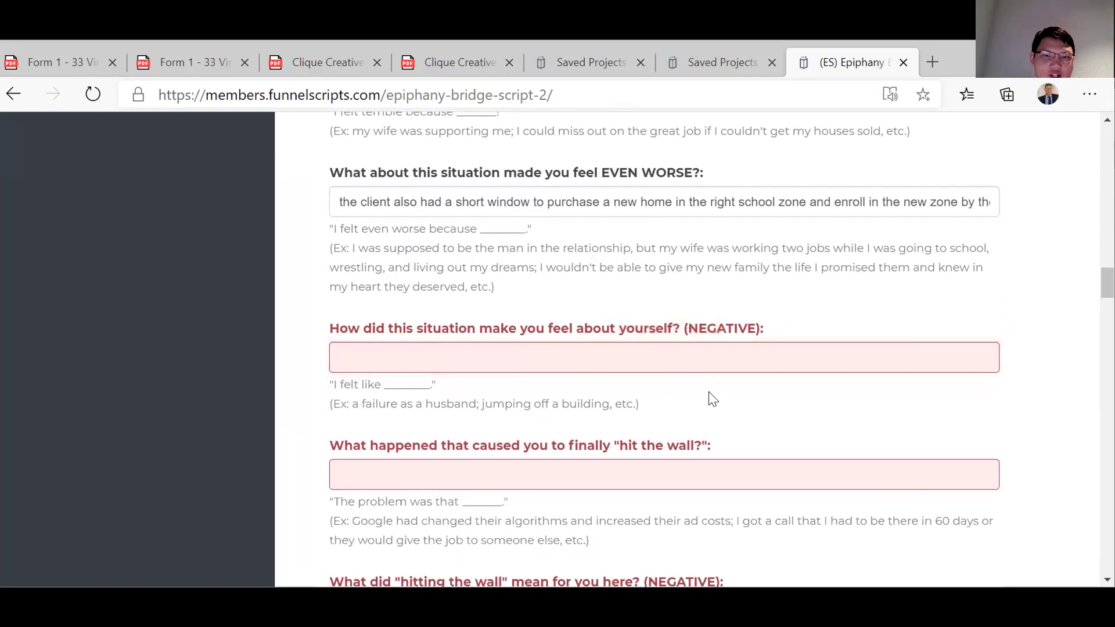
left_click(378, 352)
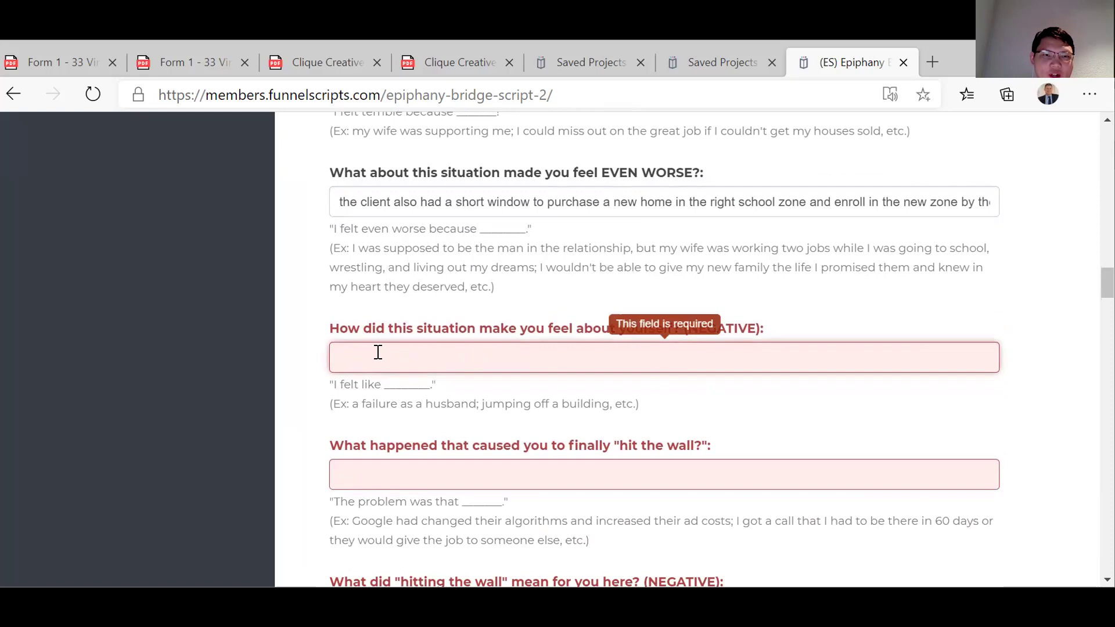
type("HT")
key("BackSpace")
key("BackSpace")
type("THe")
key("BackSpace")
key("BackSpace")
type("h")
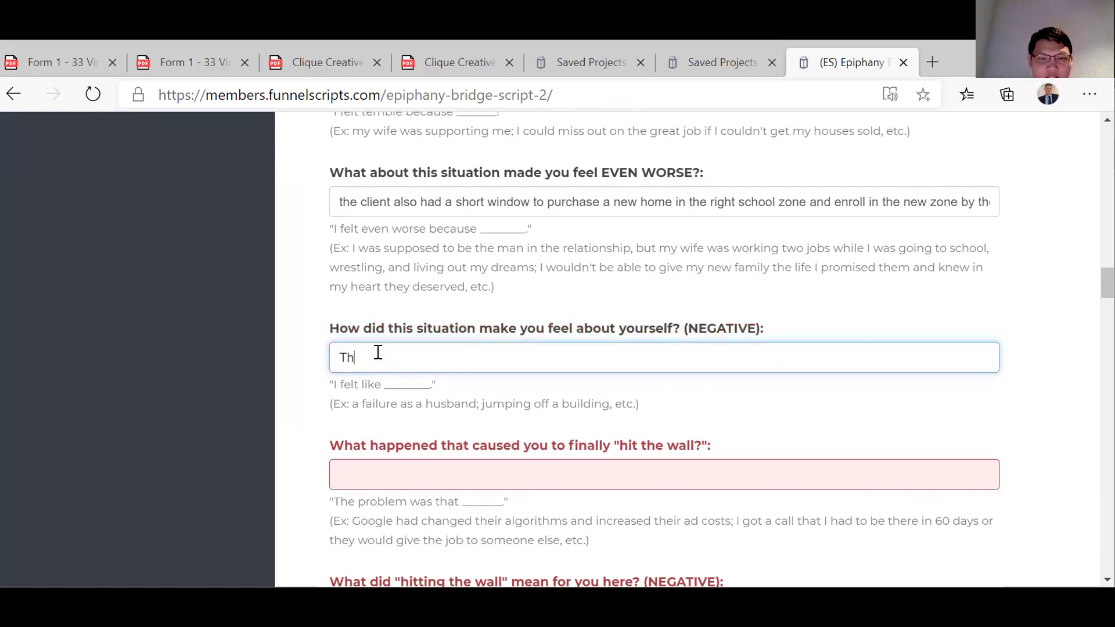
type("e was added pressure ")
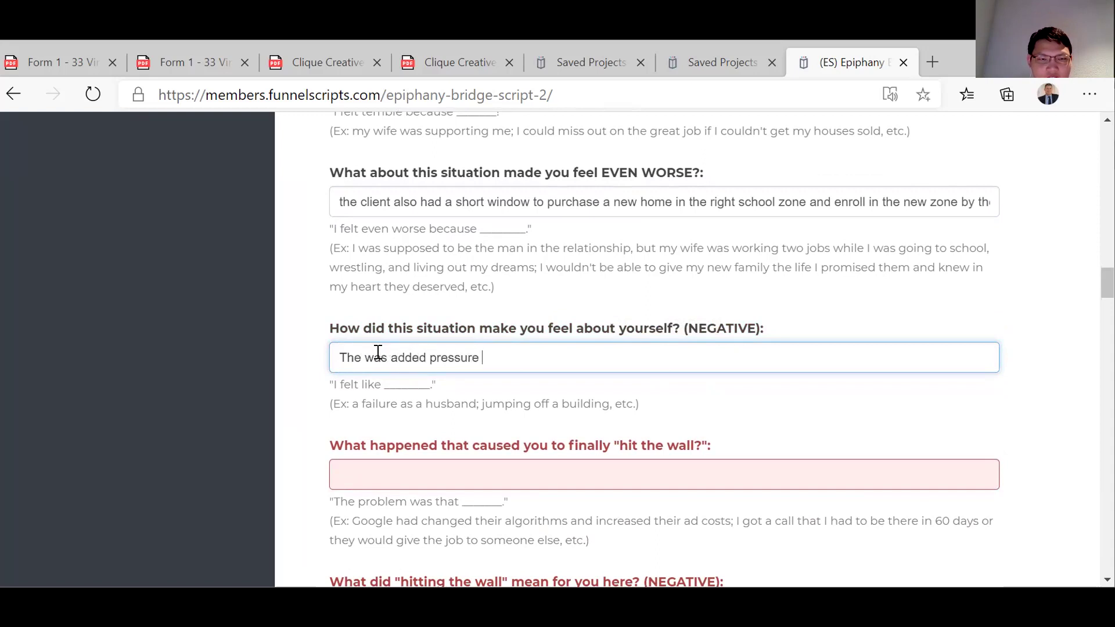
type("to project manage")
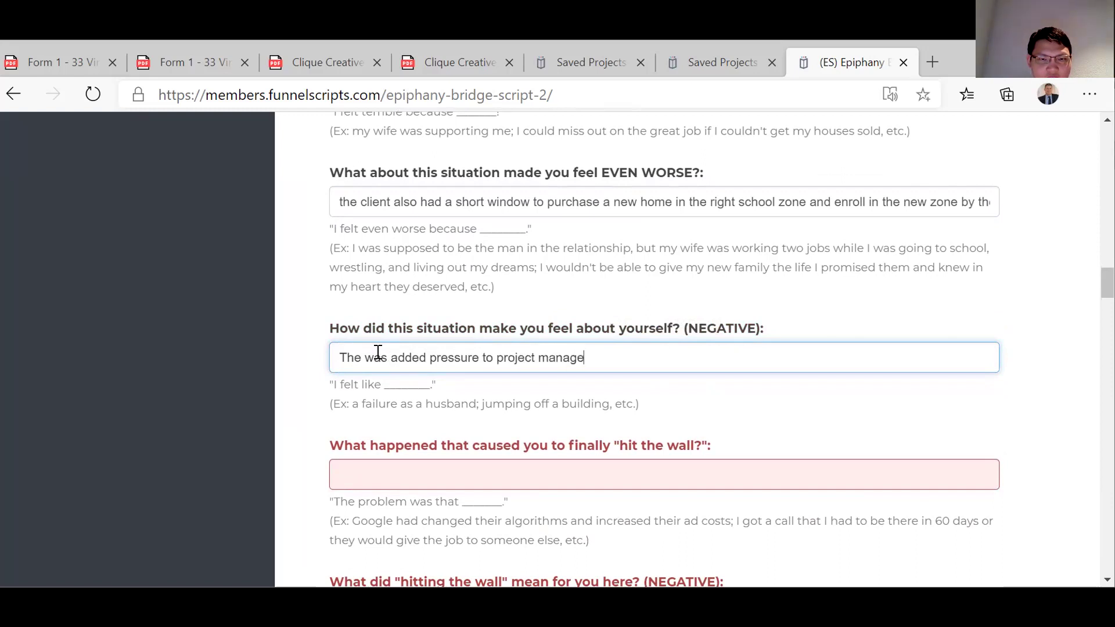
type(" varios")
key("BackSpace")
key("BackSpace")
type("us tradespeople")
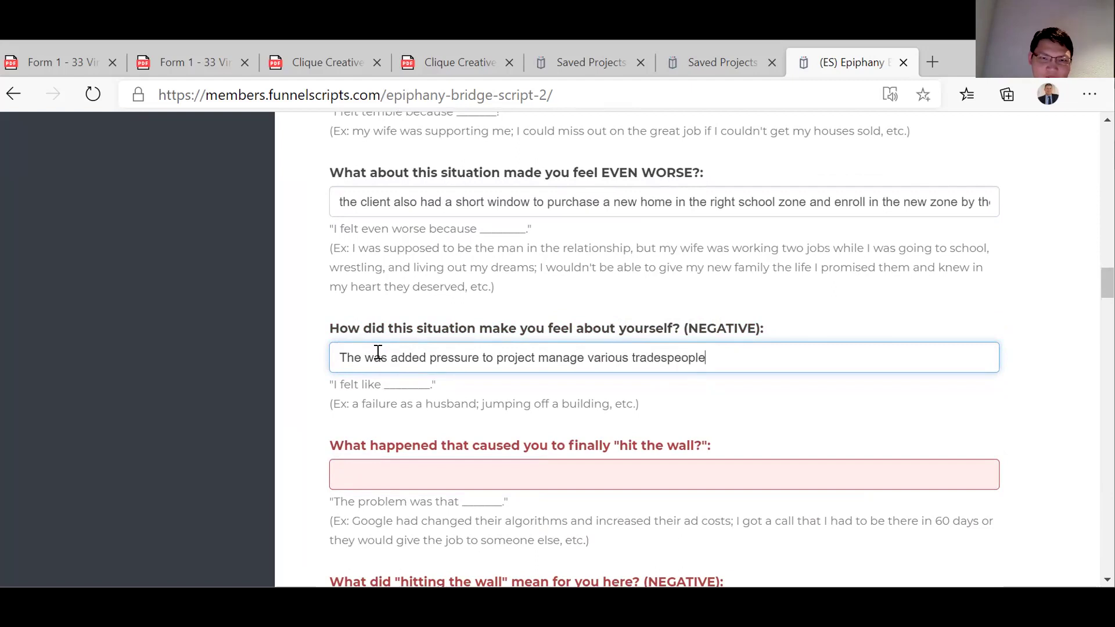
type(" and r")
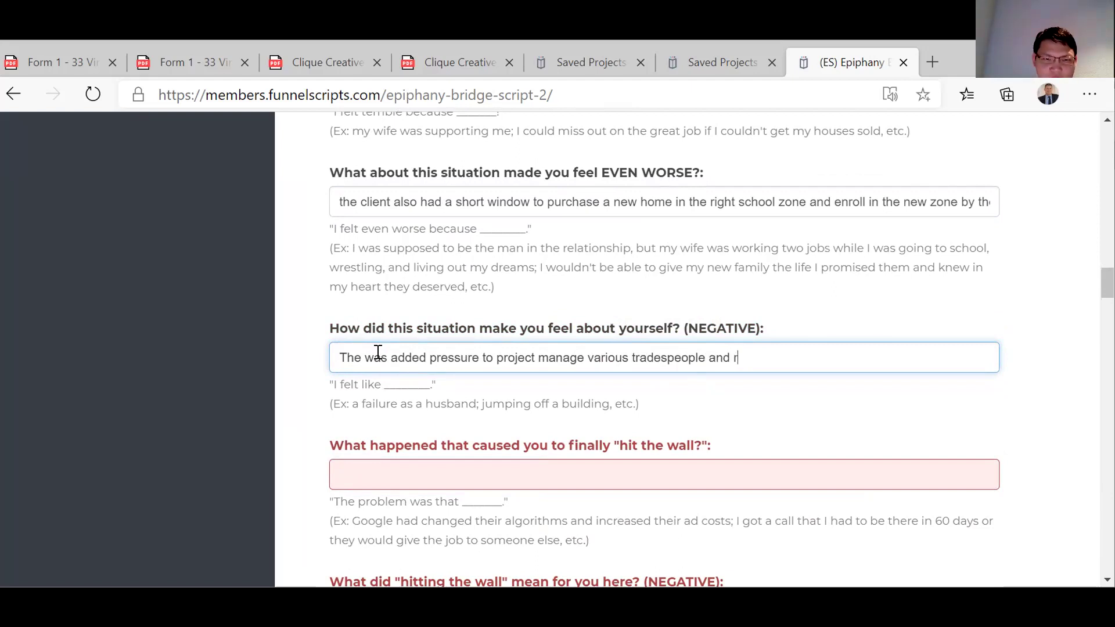
type("ely o")
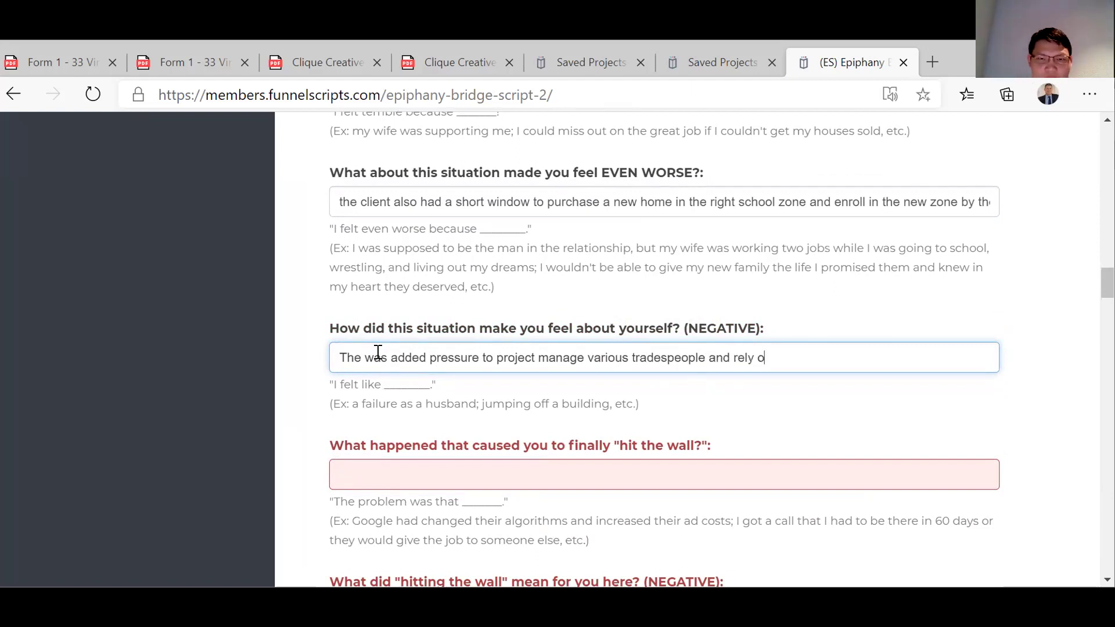
type("n others.")
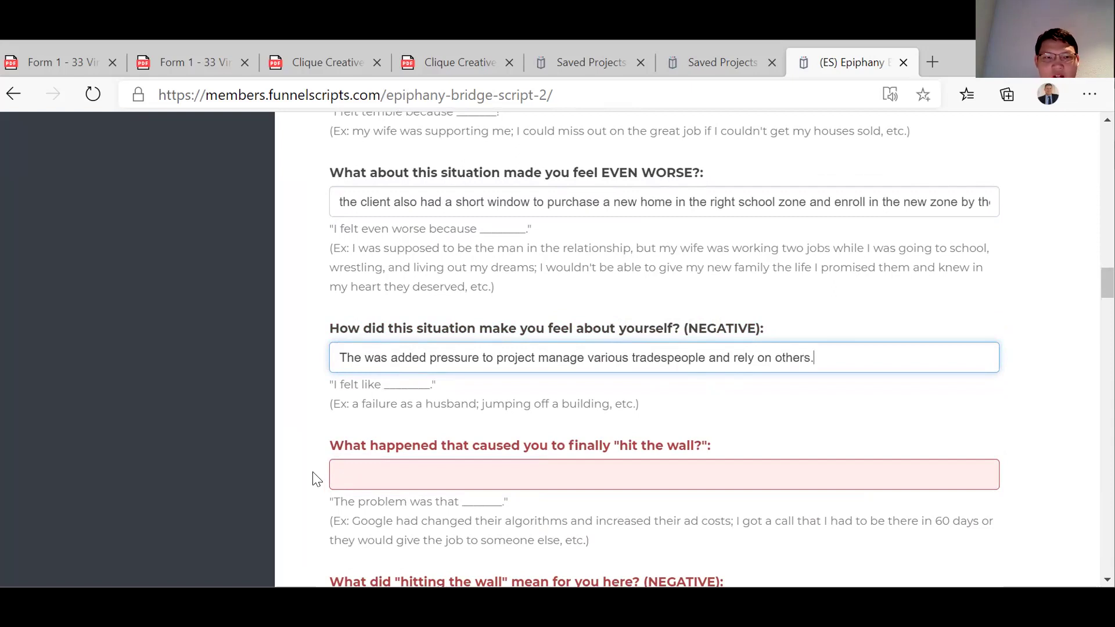
scroll(391, 498, "down", 2)
left_click(360, 369)
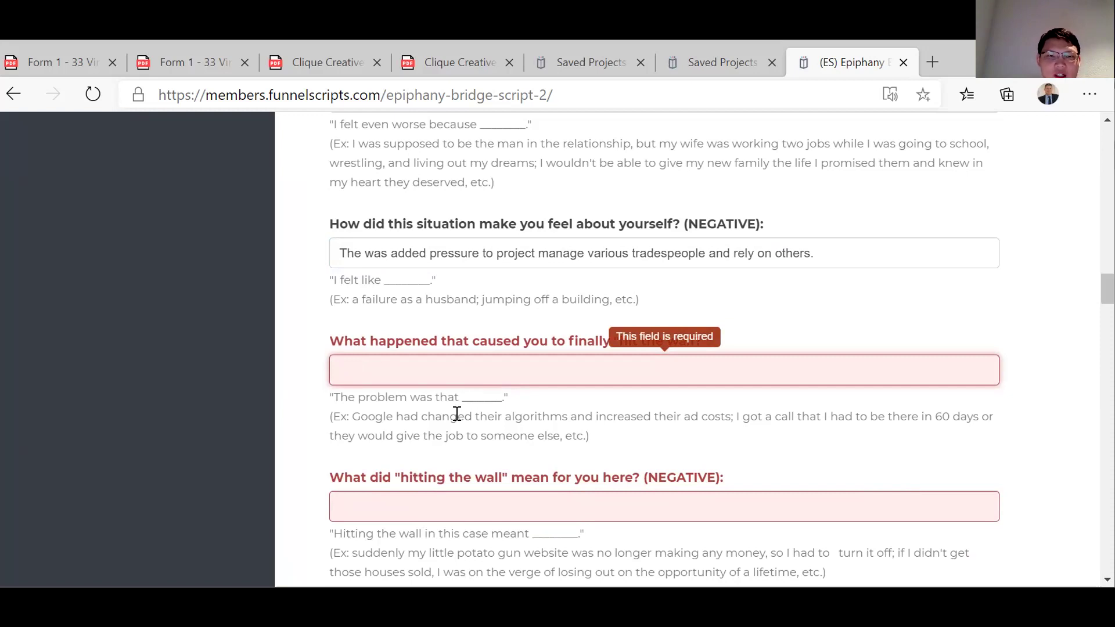
left_click(411, 368)
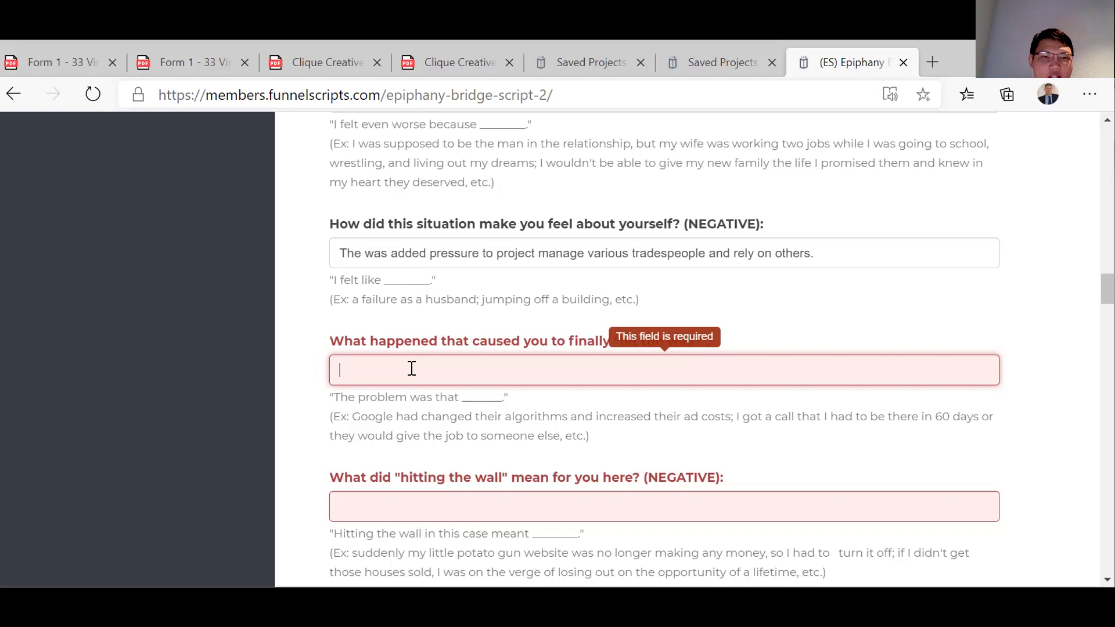
Enter 'The client was not contactable for several days due to his business commitments.' as the hit-the-wall answer.
type("The clie")
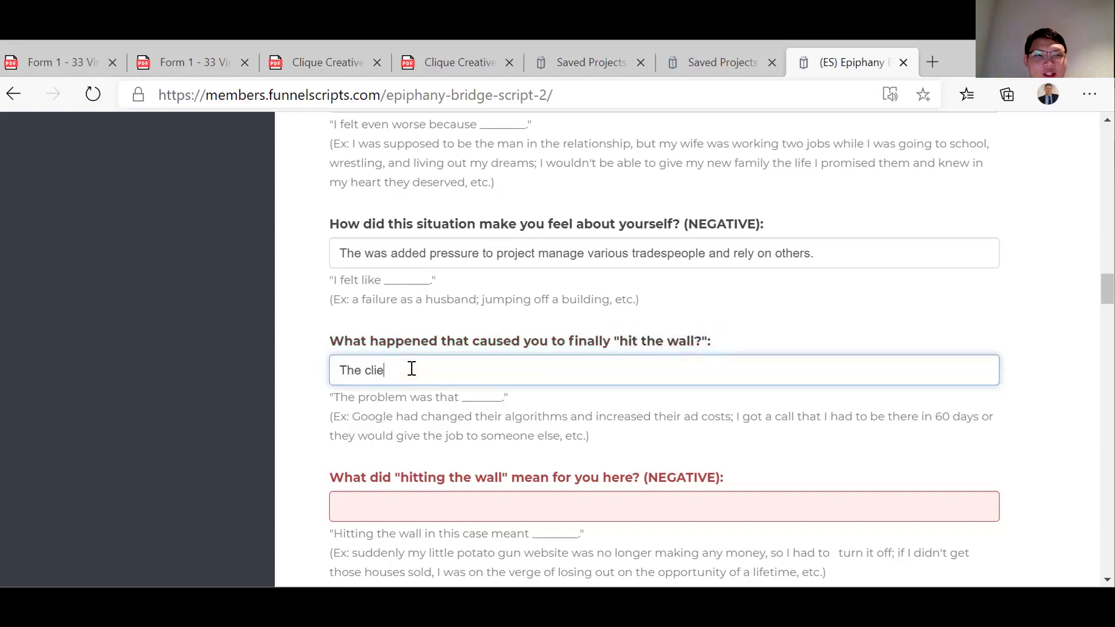
type("nt was ")
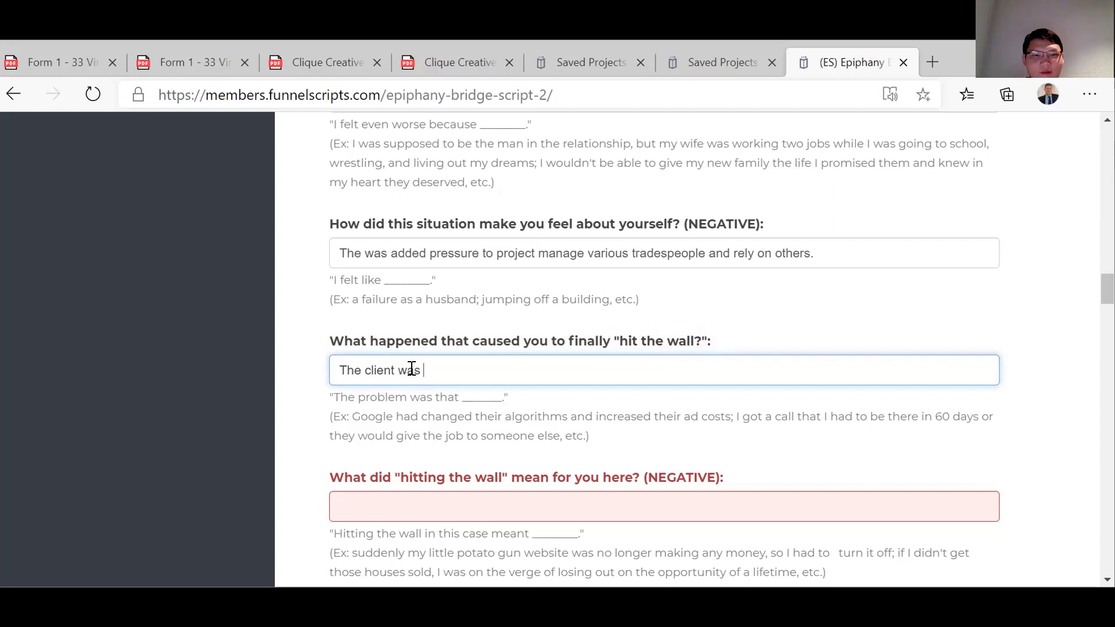
type("not contactasble")
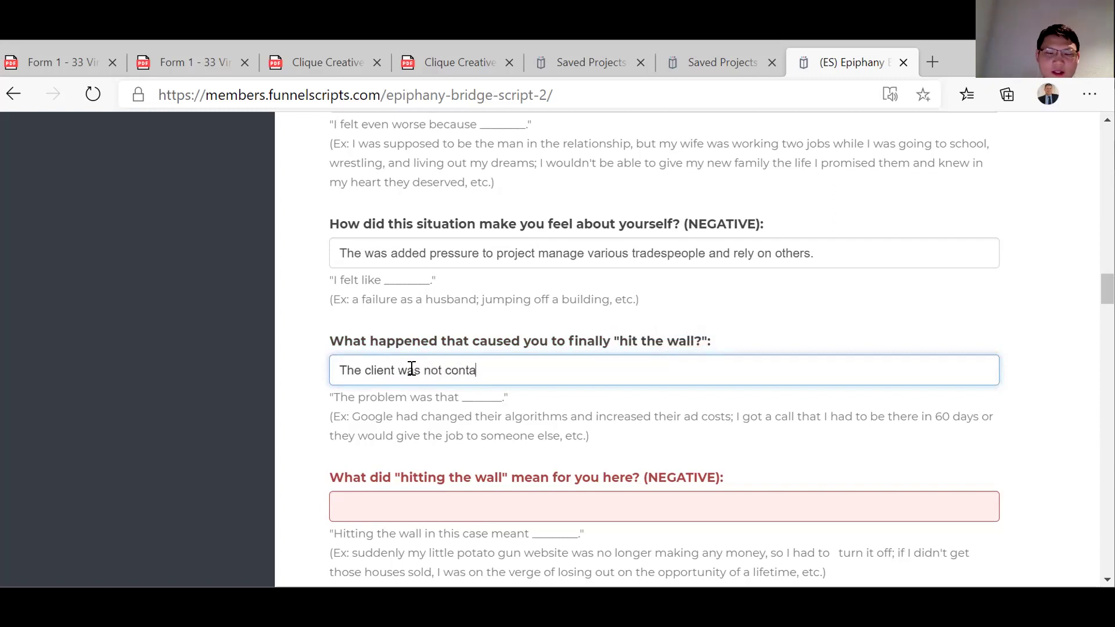
key("BackSpace")
key("BackSpace")
key("BackSpace")
key("BackSpace")
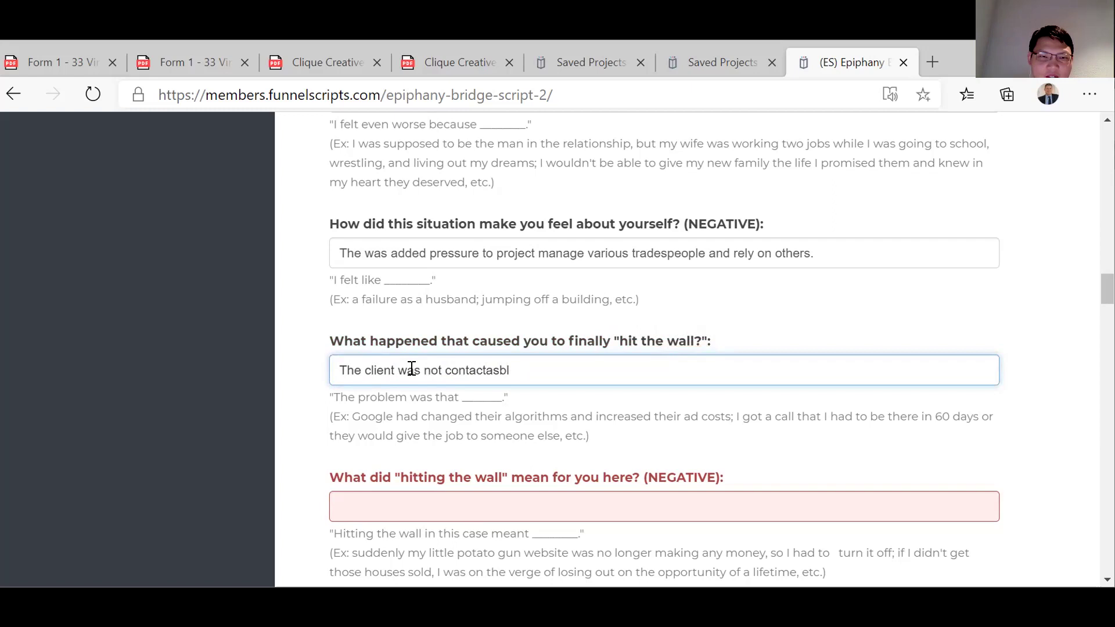
type("ble fo rsevera")
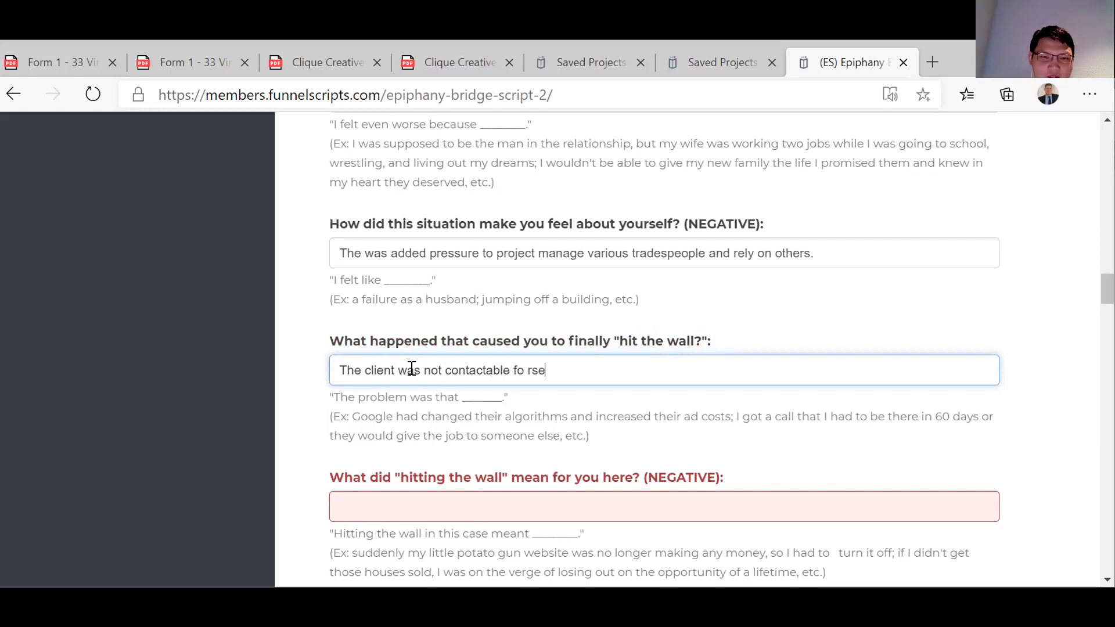
key("BackSpace")
key("BackSpace")
key("BackSpace")
key("BackSpace")
key("BackSpace")
key("BackSpace")
key("BackSpace")
key("BackSpace")
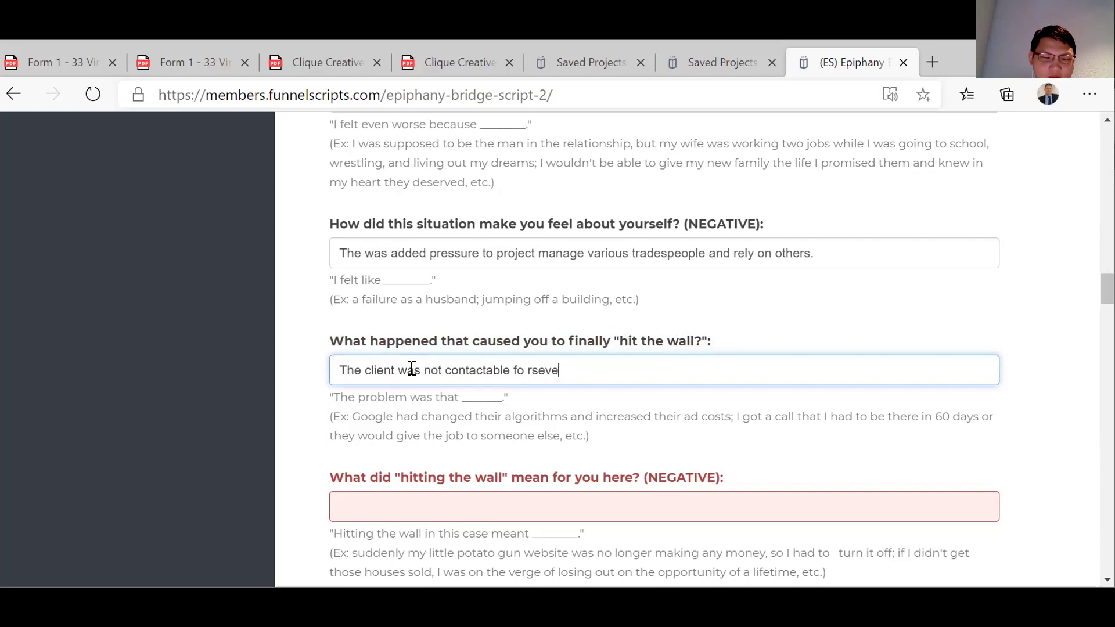
type("e fo")
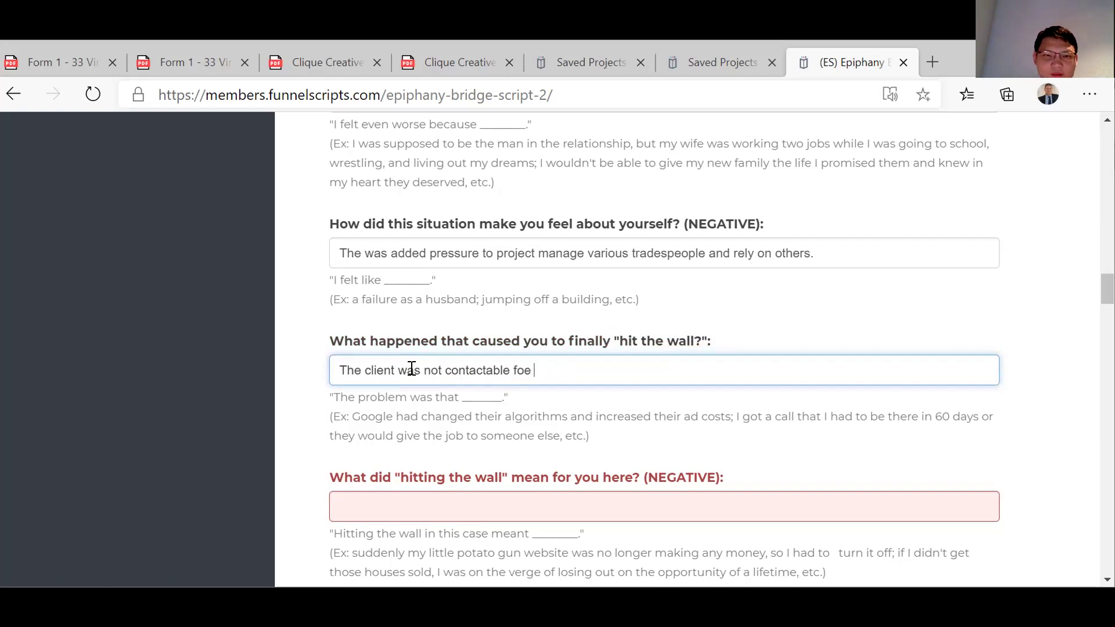
type("r se")
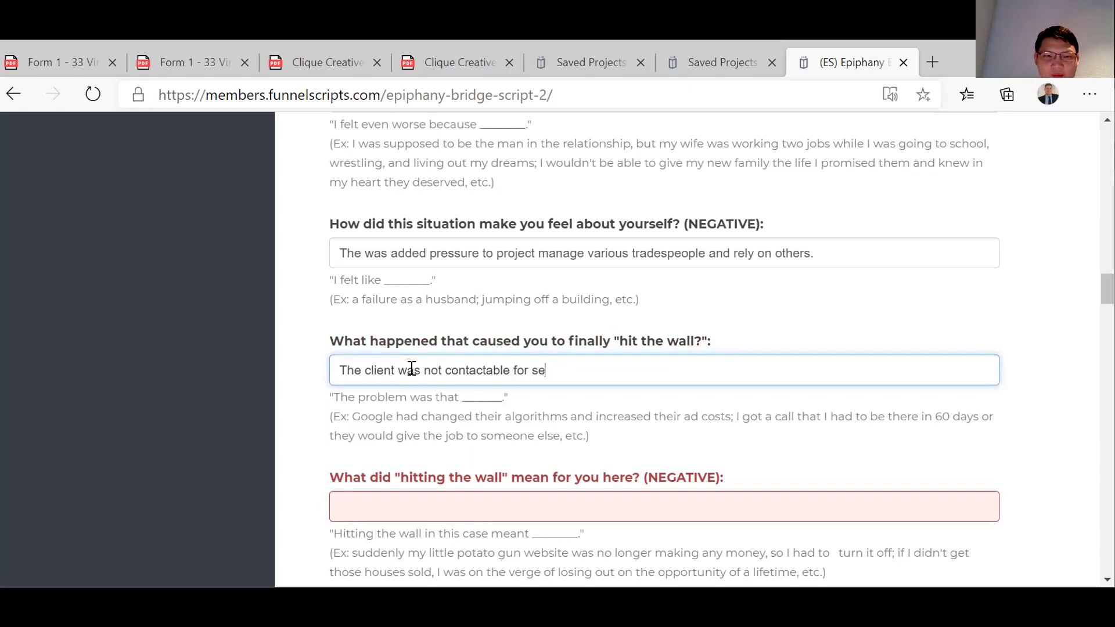
type("veral")
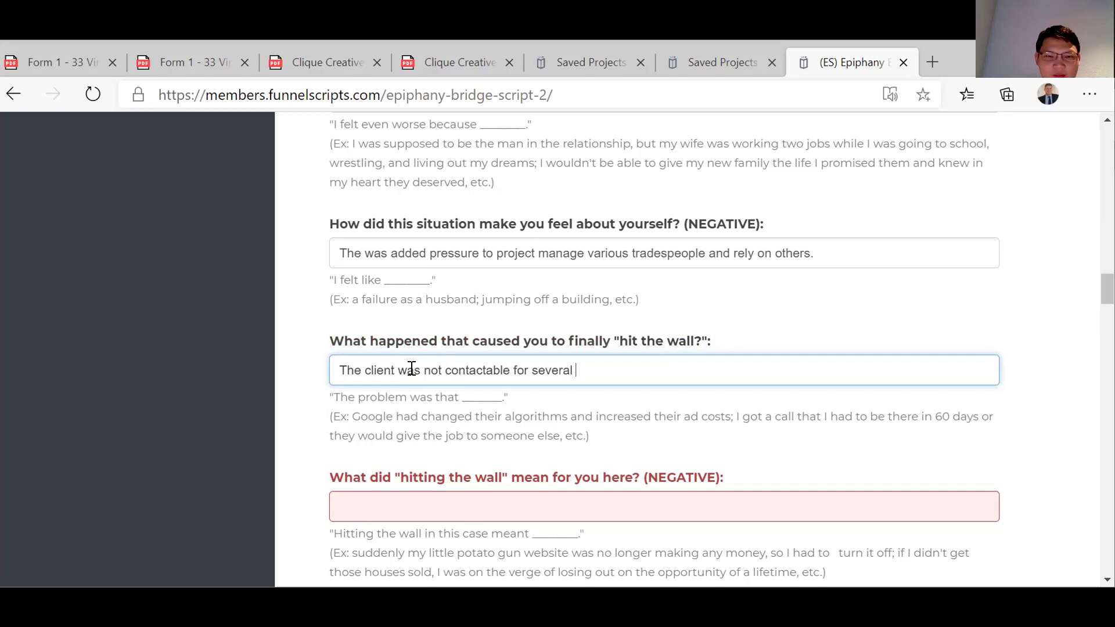
type(" days due to")
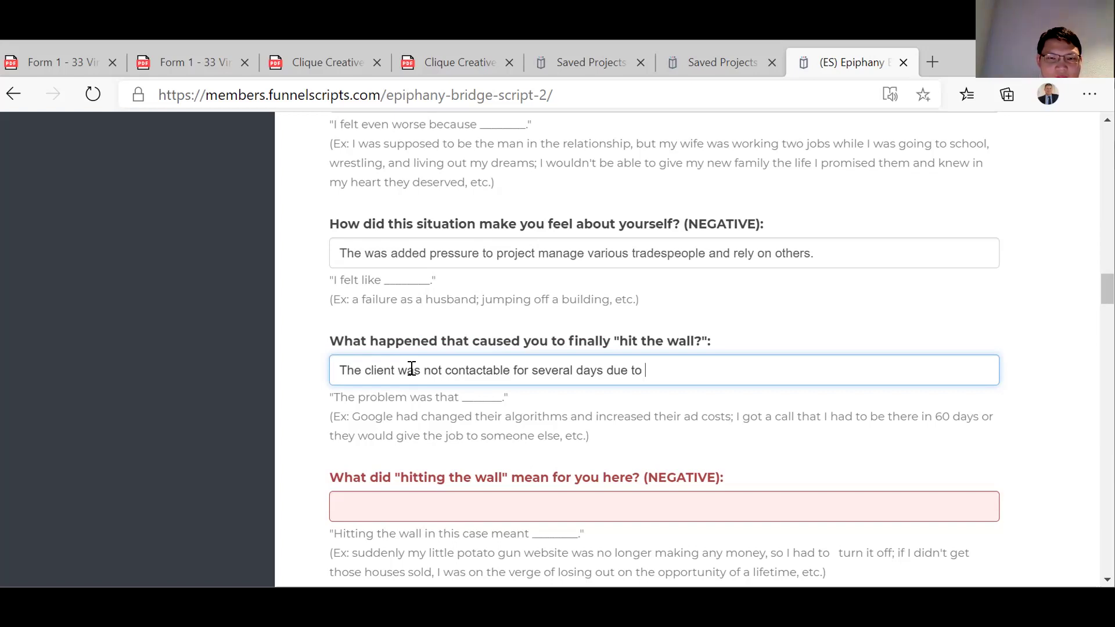
type("his business commitments.")
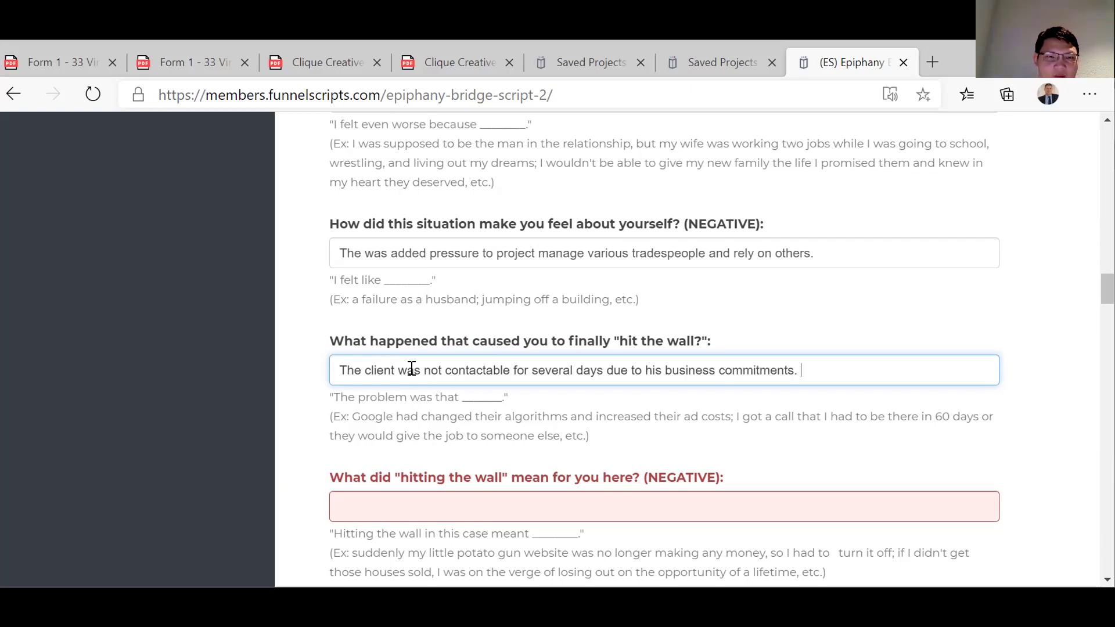
left_click(348, 510)
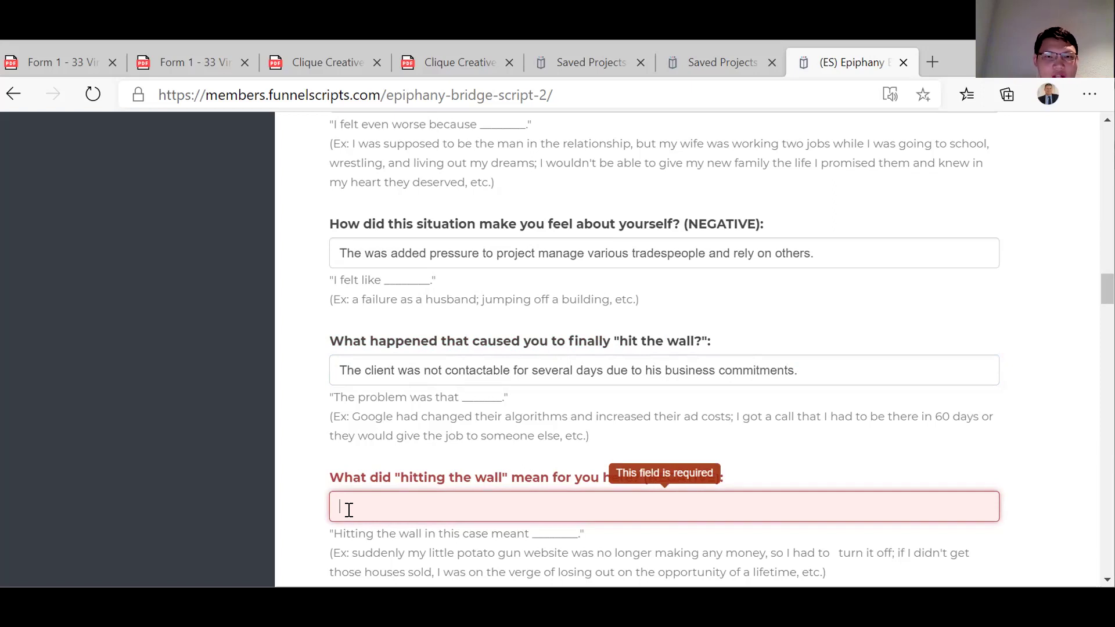
Answer what hitting the wall meant with 'Decisions had to be delayed.'.
scroll(349, 510, "down", 2)
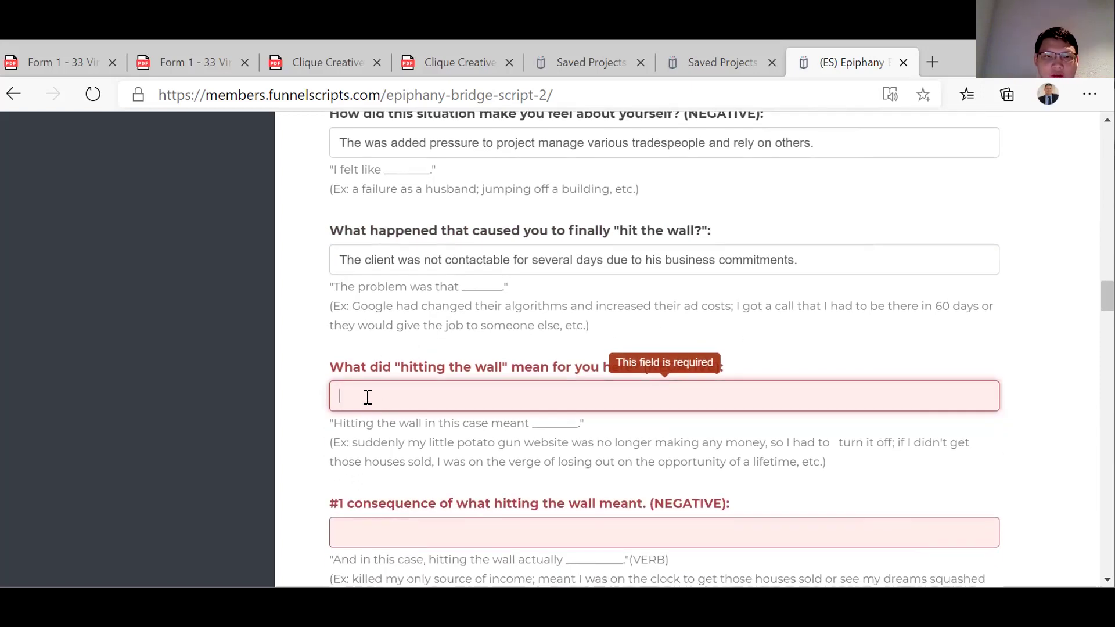
type("Despe")
type("ions")
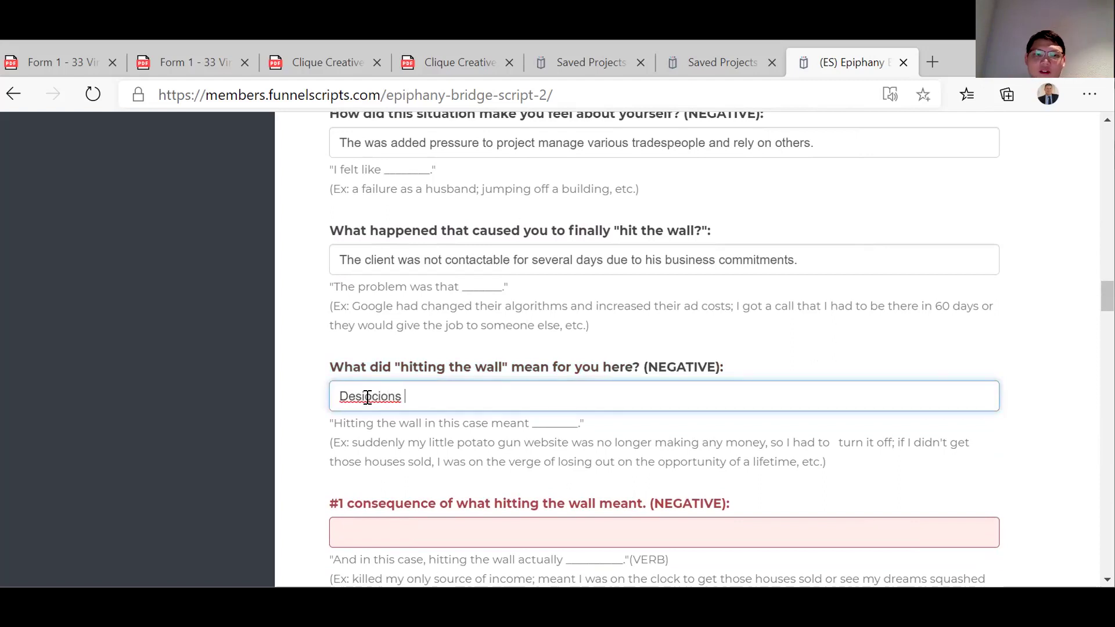
key("BackSpace")
key("BackSpace")
key("BackSpace")
key("BackSpace")
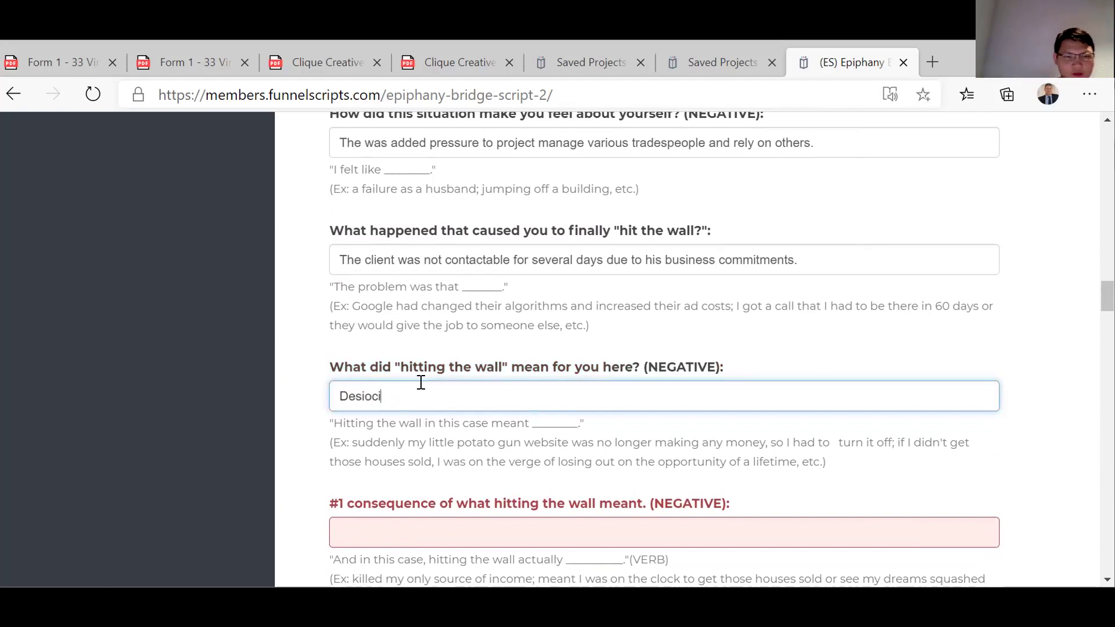
type("tion")
key("BackSpace")
key("BackSpace")
key("BackSpace")
key("BackSpace")
key("BackSpace")
key("BackSpace")
type("cisions ha")
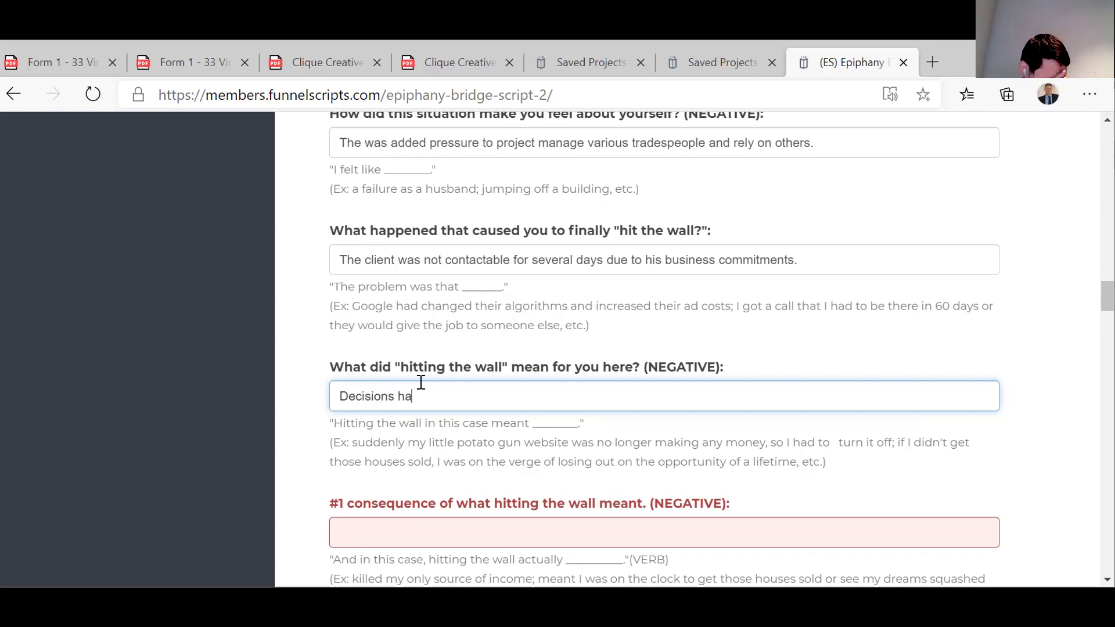
type("d to be delayed")
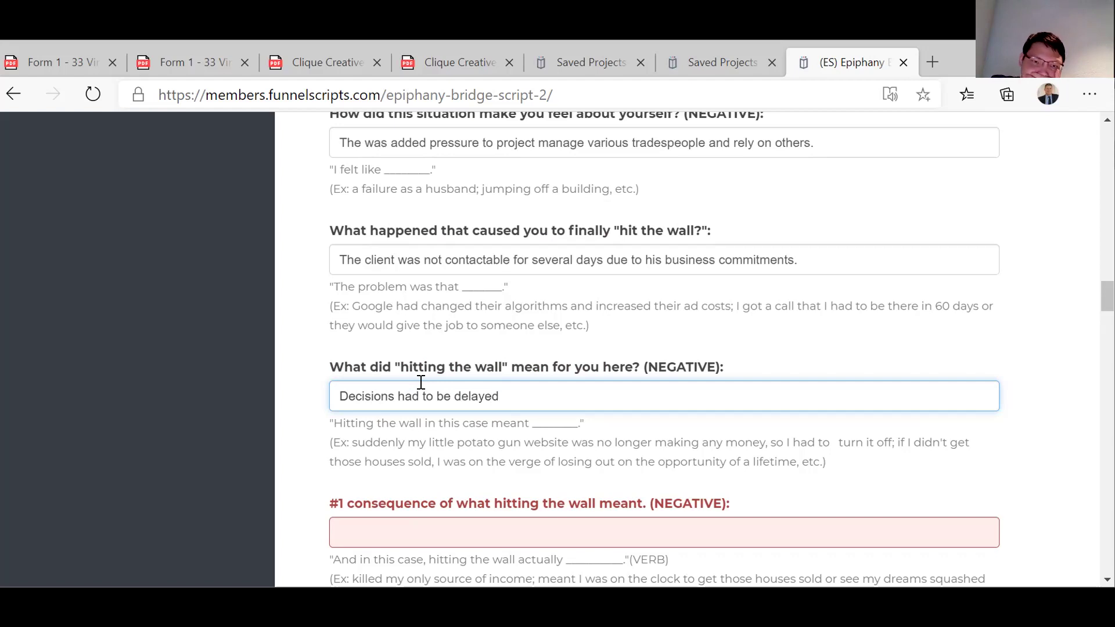
type(" or")
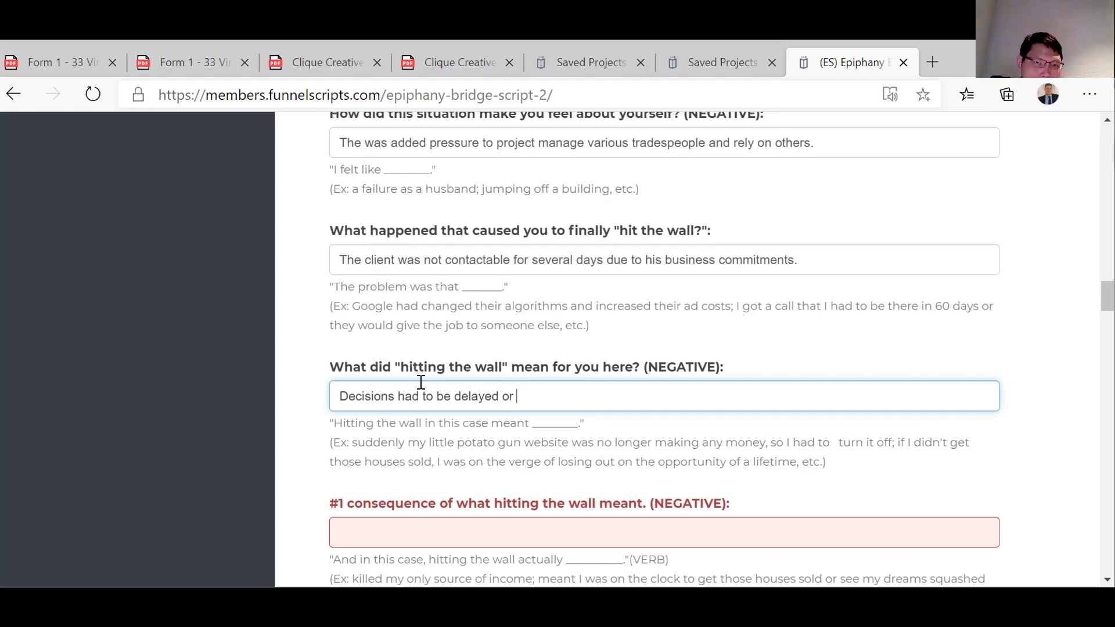
key("BackSpace")
key("BackSpace")
key("BackSpace")
key("BackSpace")
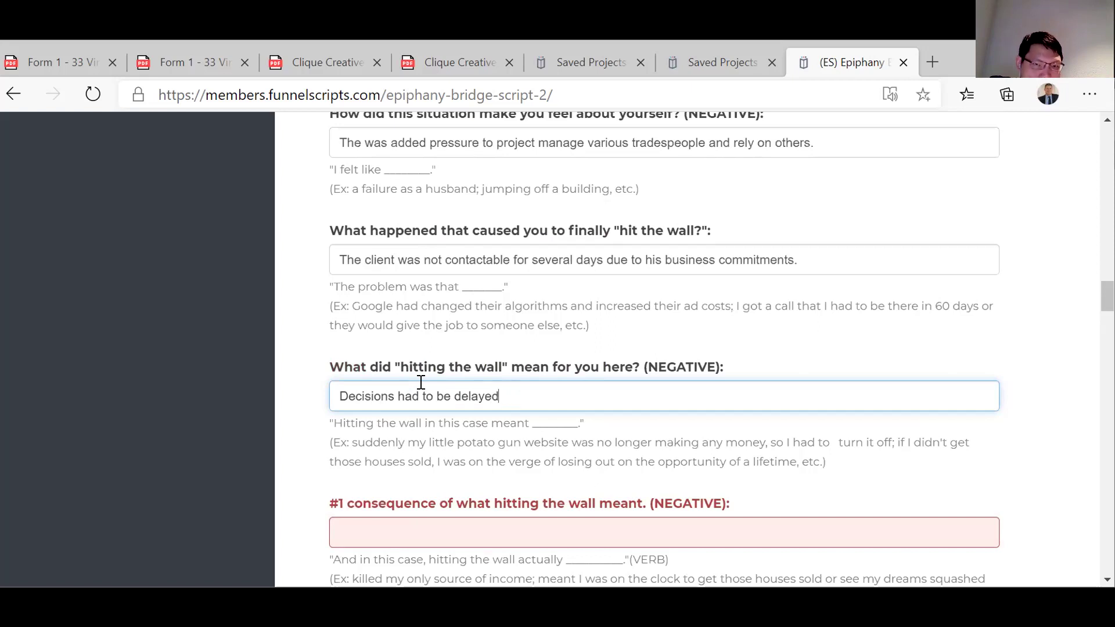
type(".")
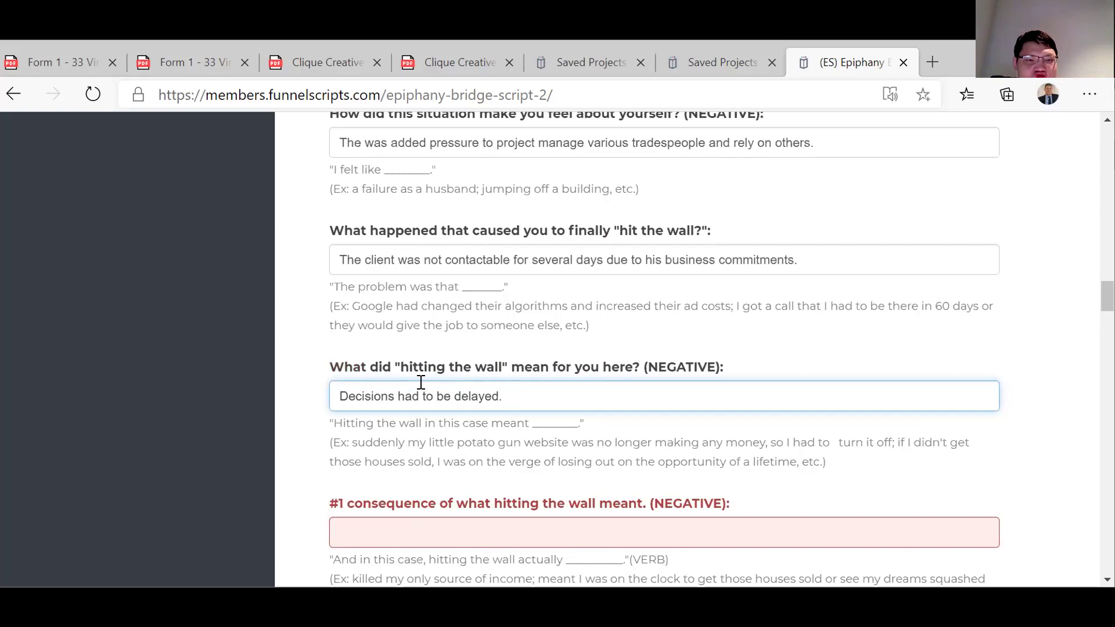
scroll(399, 428, "down", 2)
Enter 'Rescheduling of trades people and the subsiquent marketing campaign.' as the #1 consequence answer.
left_click(387, 401)
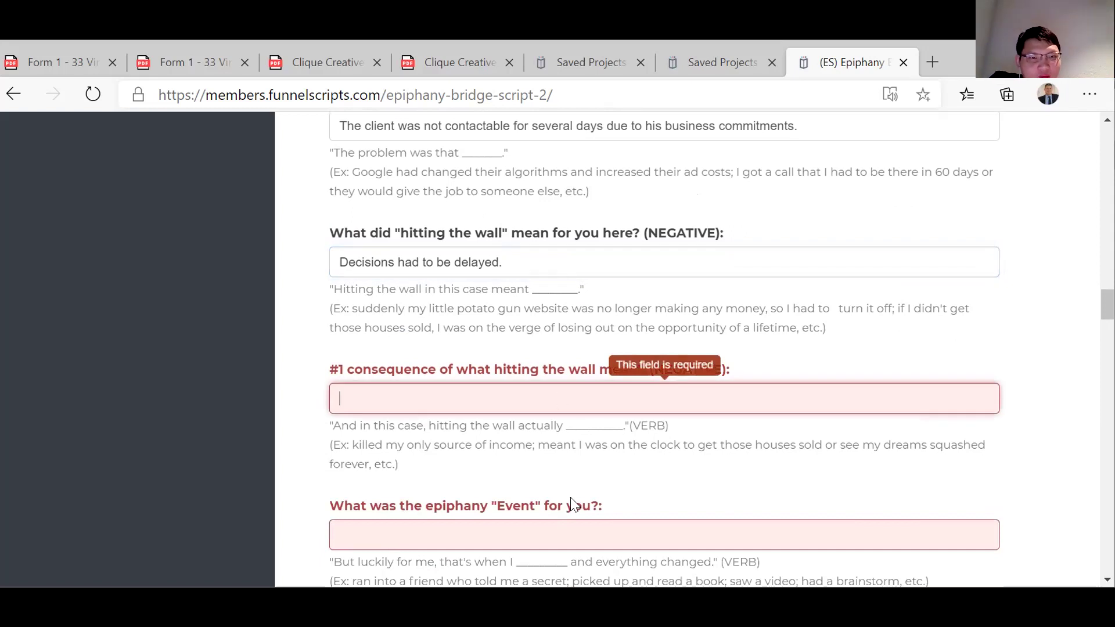
scroll(588, 450, "down", 1)
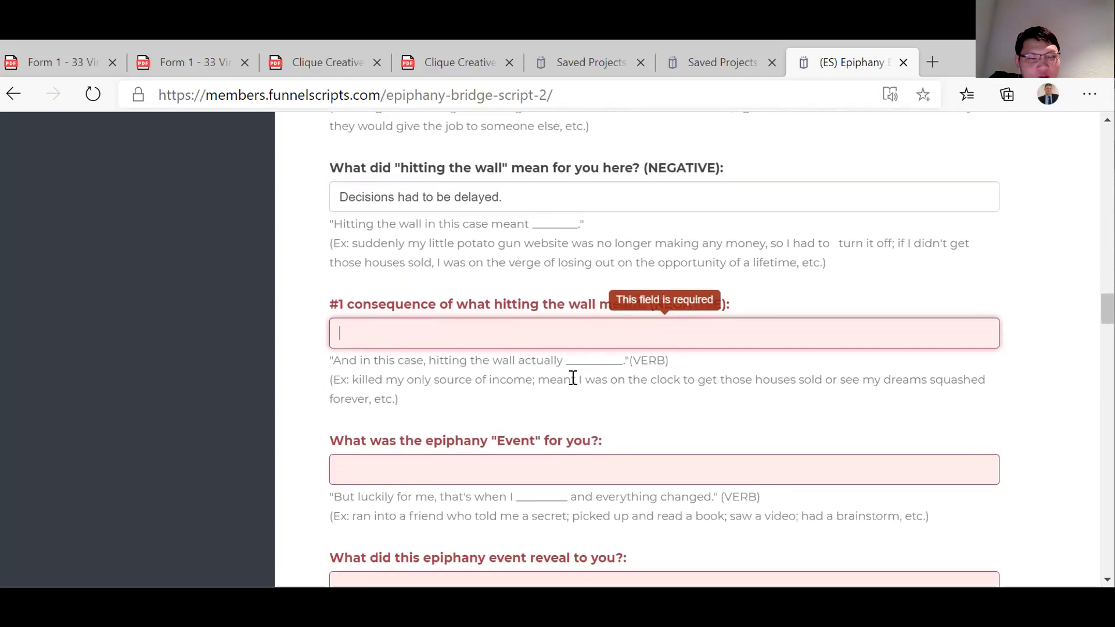
left_click(574, 378)
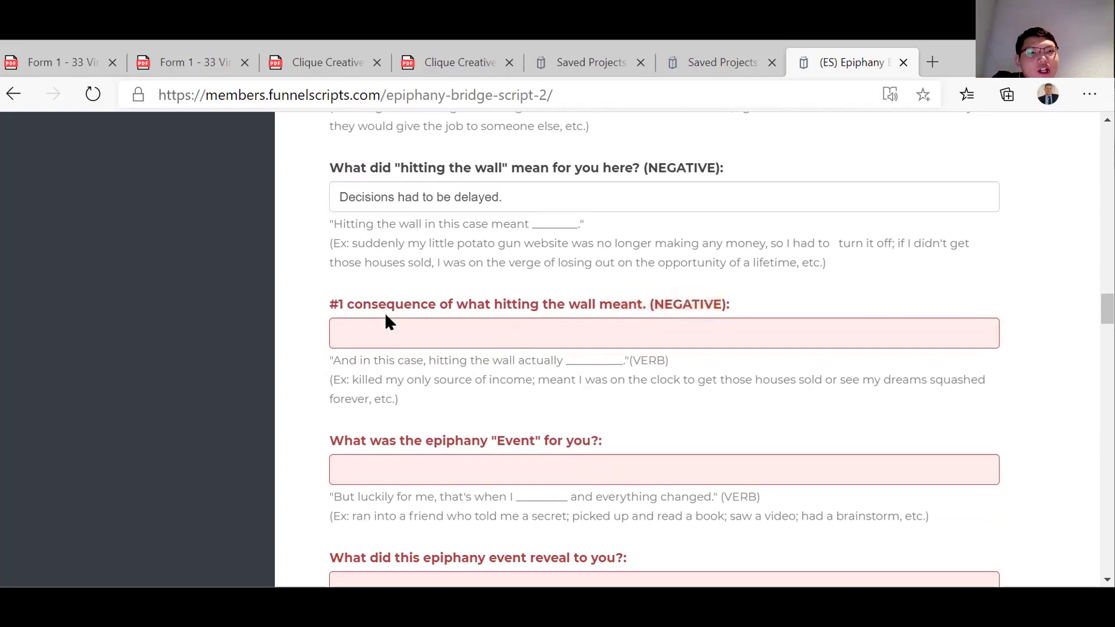
left_click(366, 330)
type("De")
key("BackSpace")
key("BackSpace")
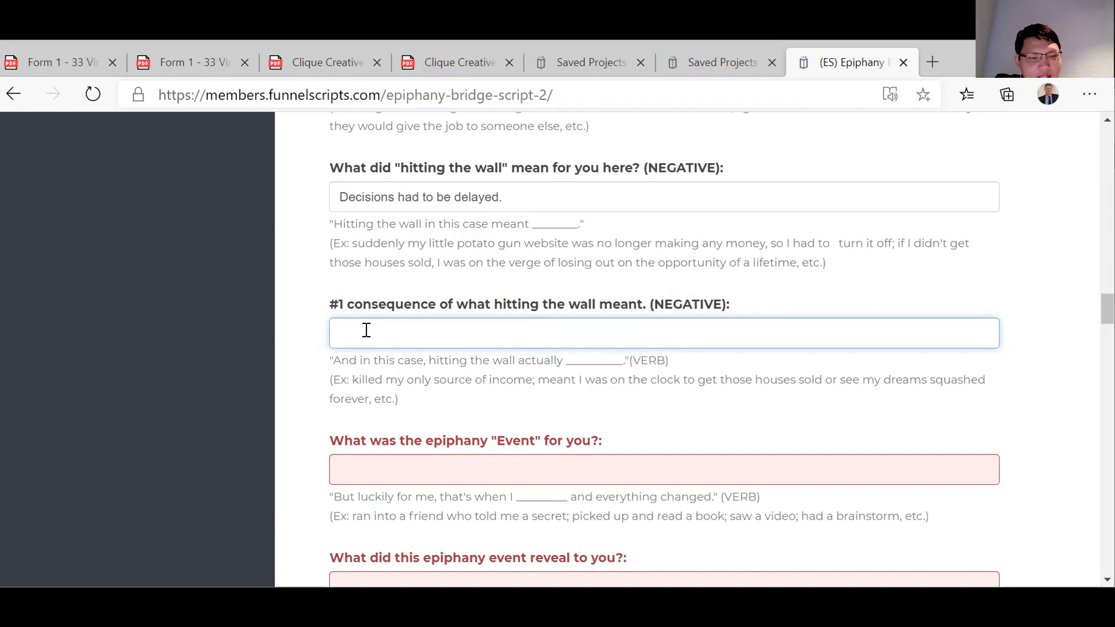
type("Resche")
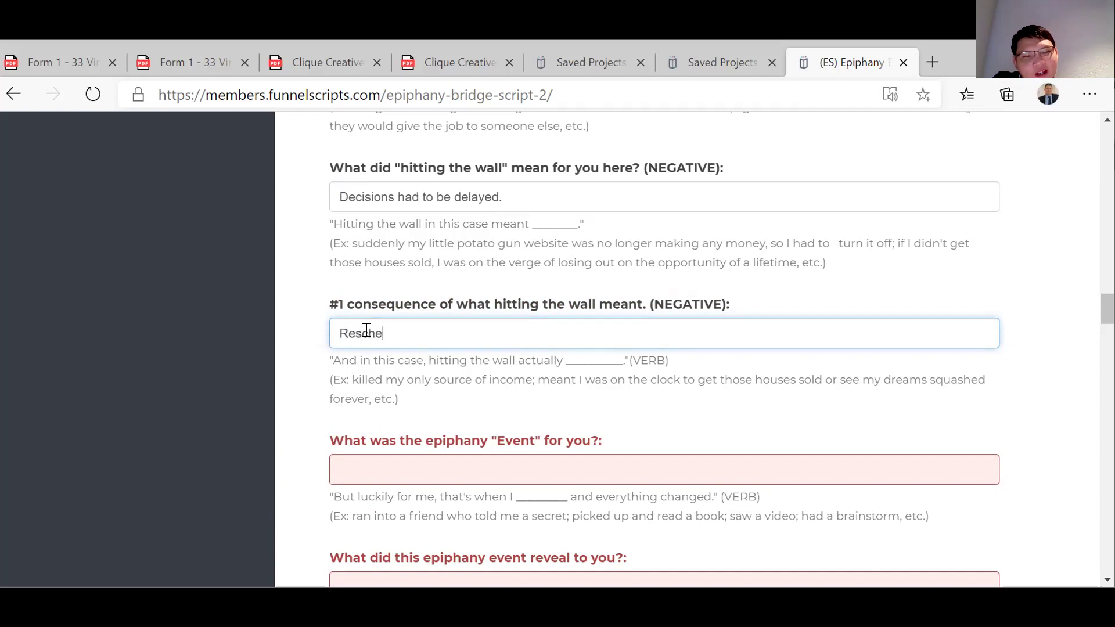
type("duling of")
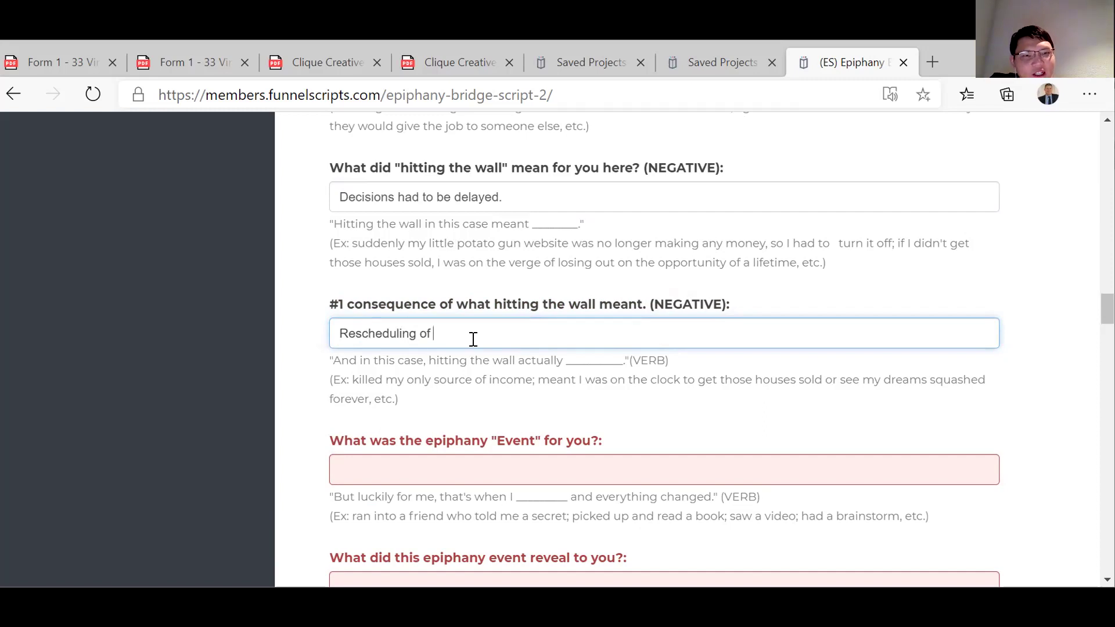
type(" trades")
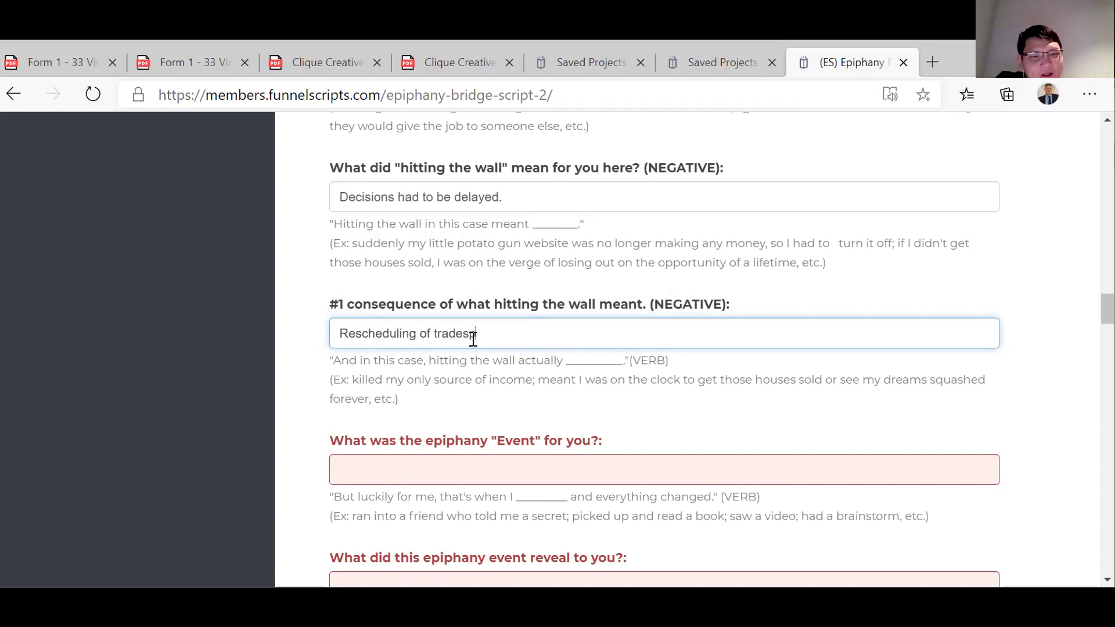
type(" people")
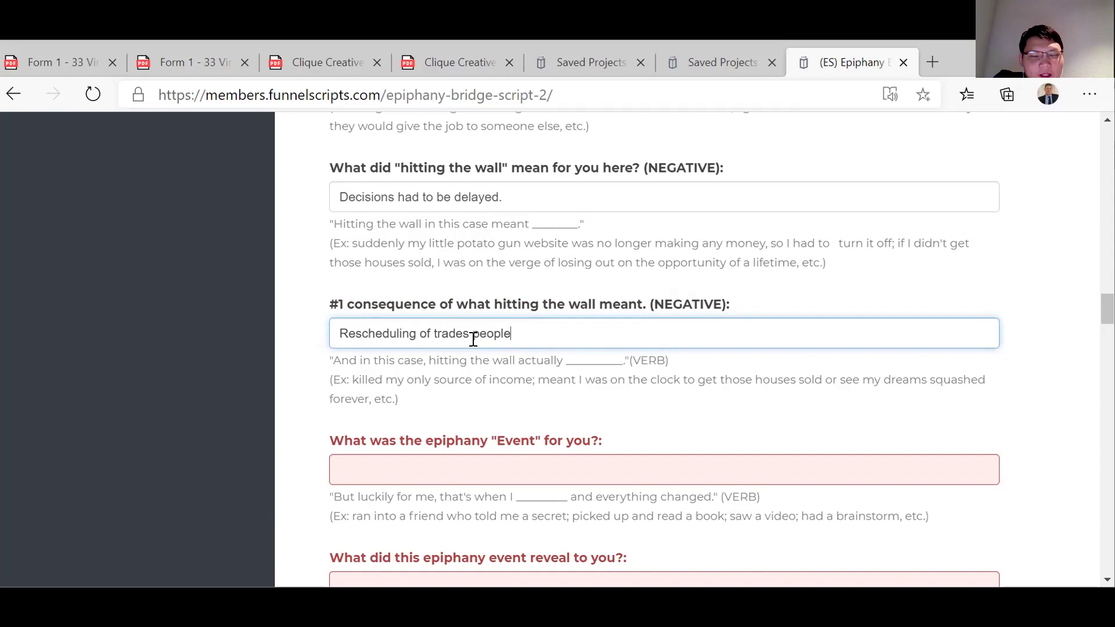
type(" and the subsiquent marketign")
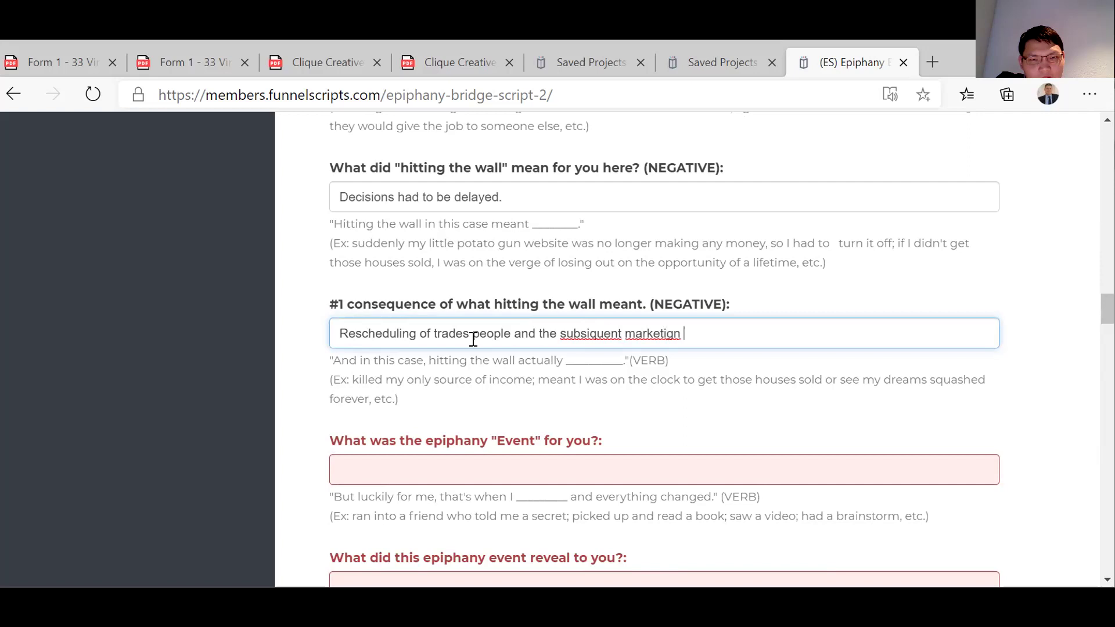
key("BackSpace")
key("BackSpace")
key("BackSpace")
key("BackSpace")
type("ing campai")
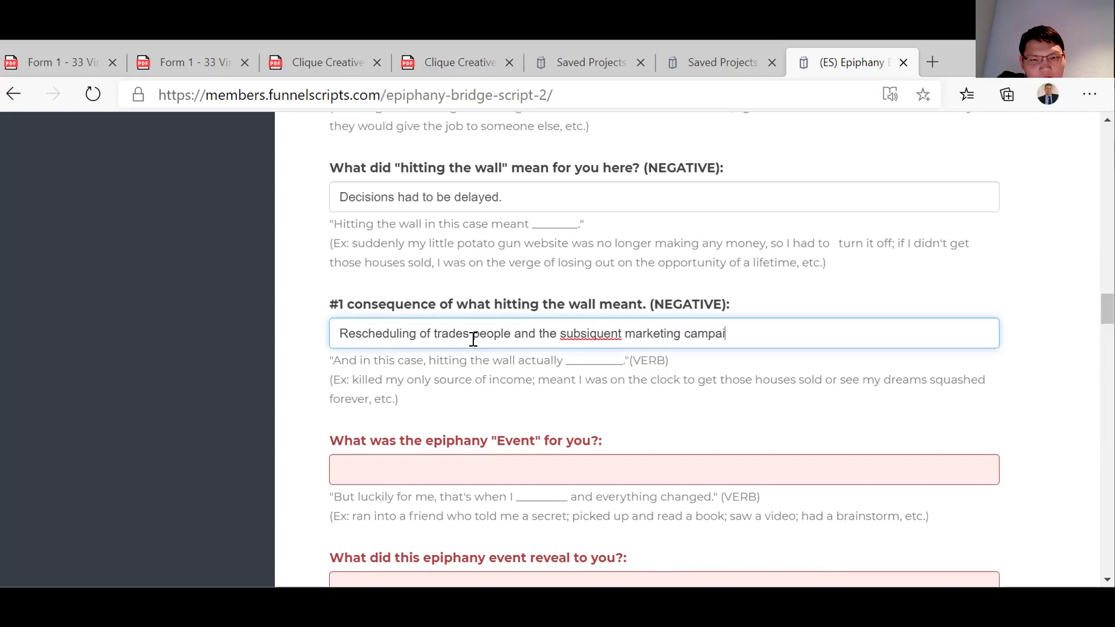
type("gn.")
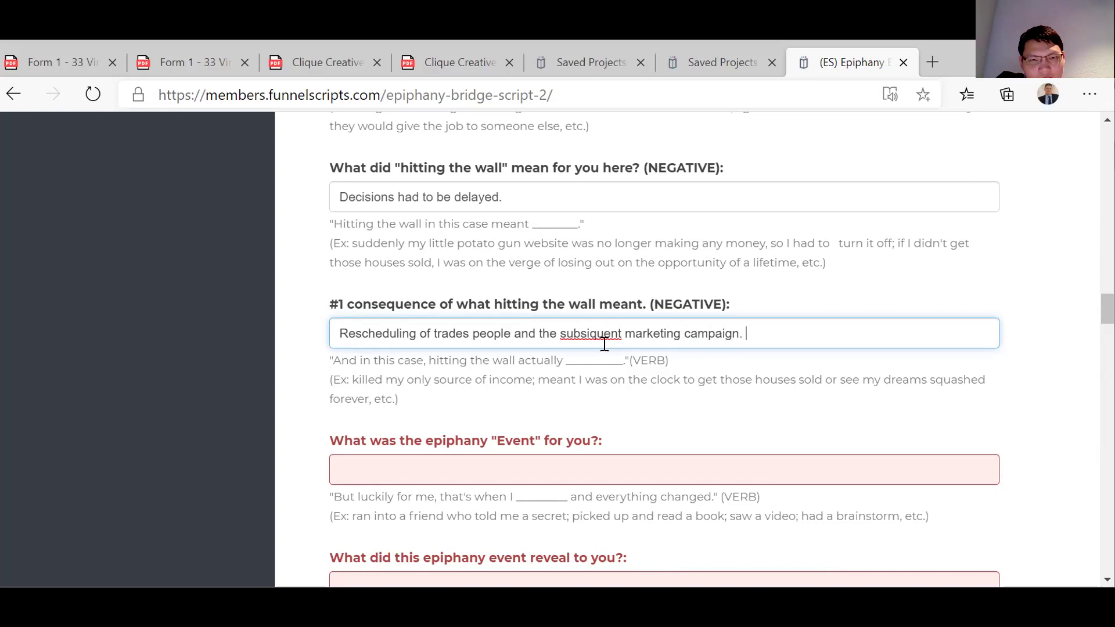
Correct 'subsiquent' to 'subsequent' in the consequence answer.
left_click(591, 336)
type("e")
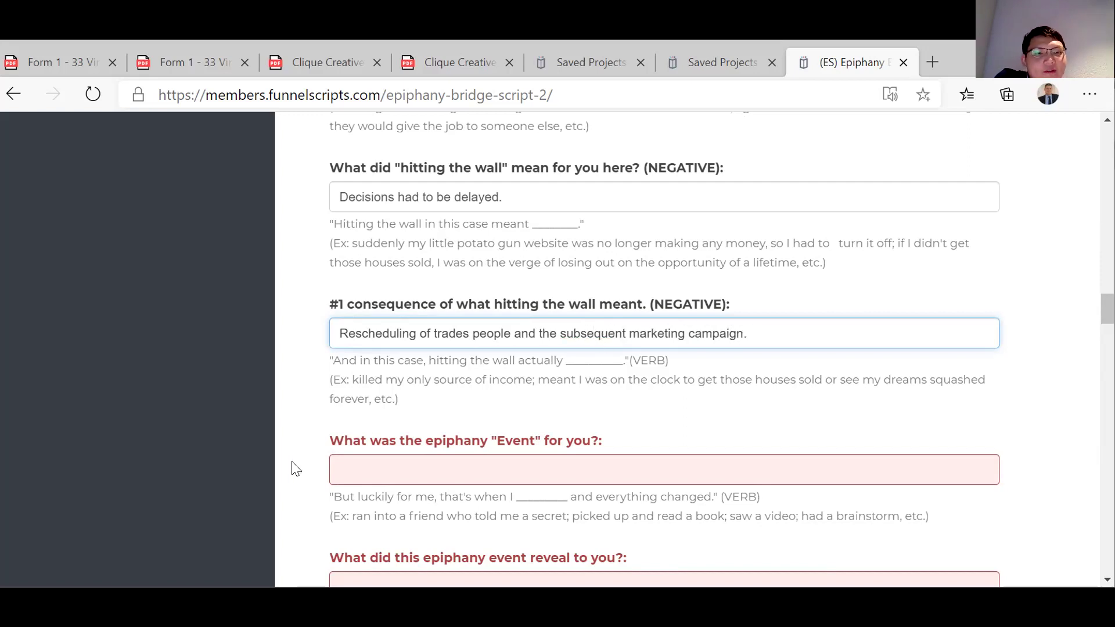
left_click(358, 458)
Answer the epiphany Event question: 'Made a few decisions for him that were under budget.'.
scroll(358, 403, "down", 2)
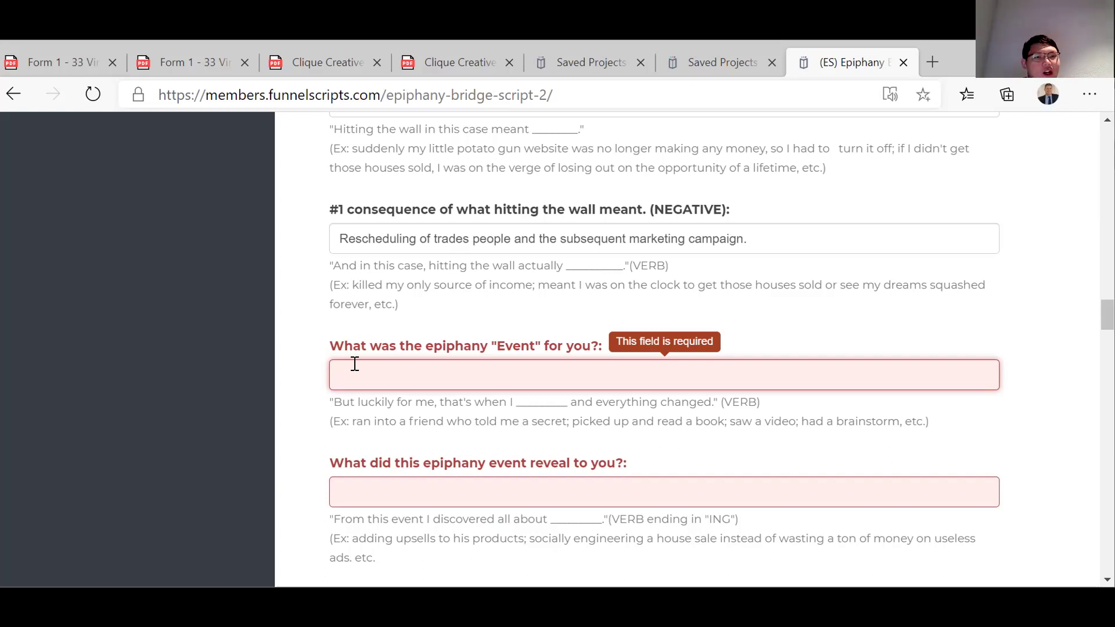
type("Made a f")
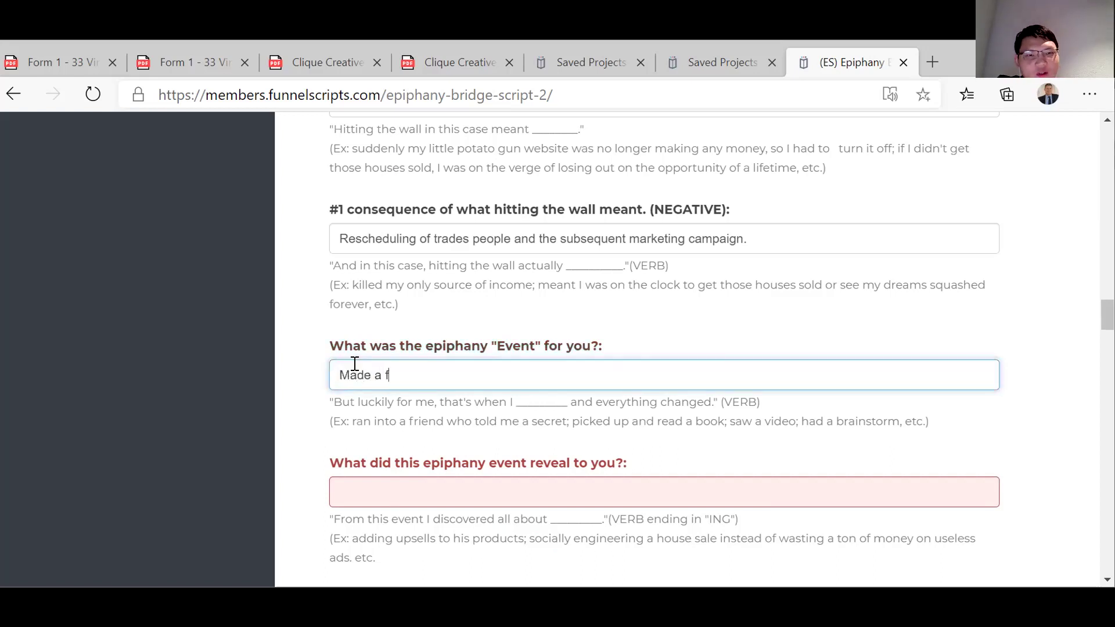
type("ew d")
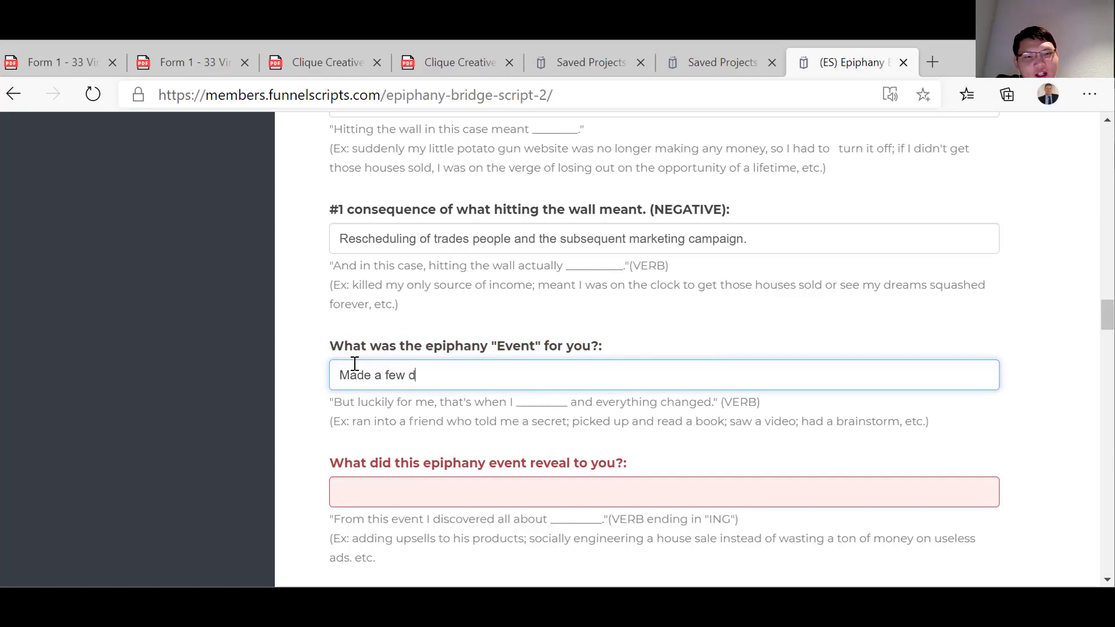
type("esicions for h")
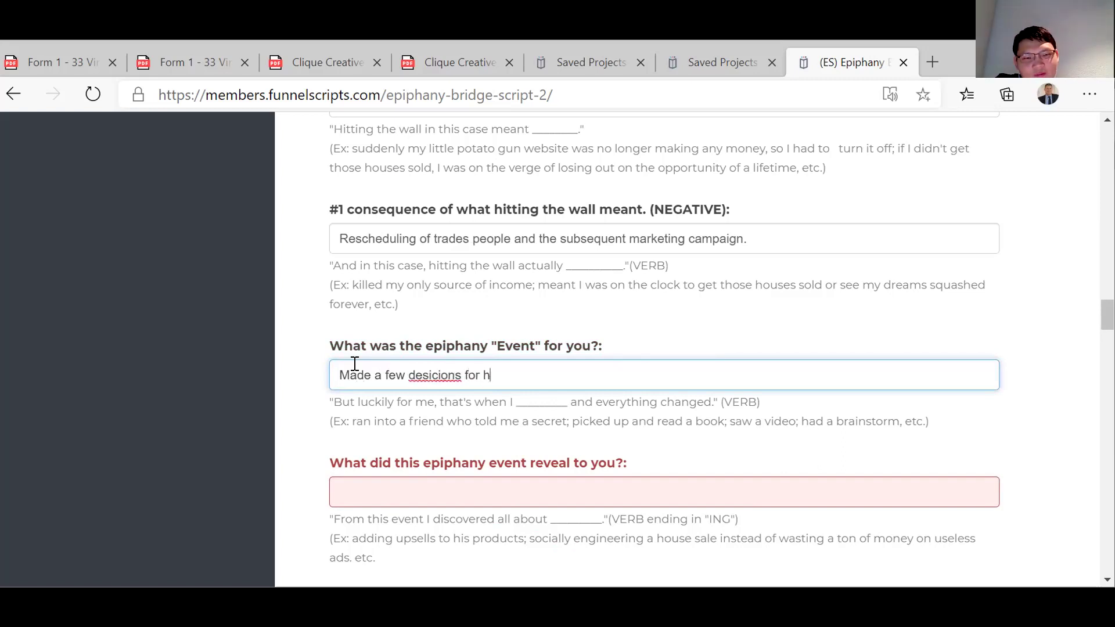
type("im that were under budget.")
key("BackSpace")
key("BackSpace")
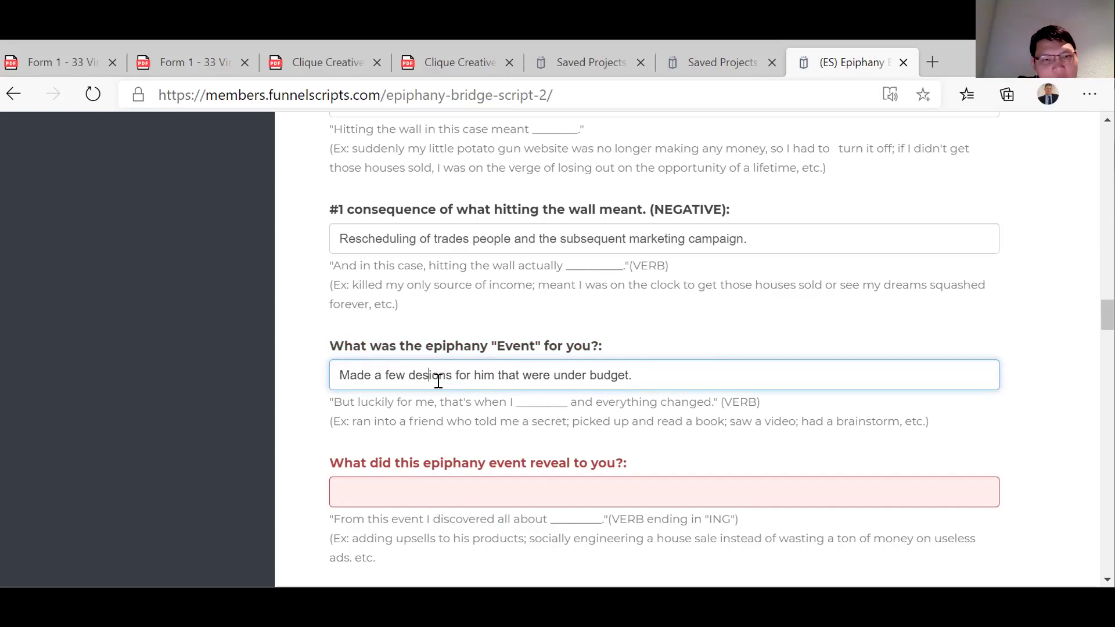
type("is")
left_click(361, 486)
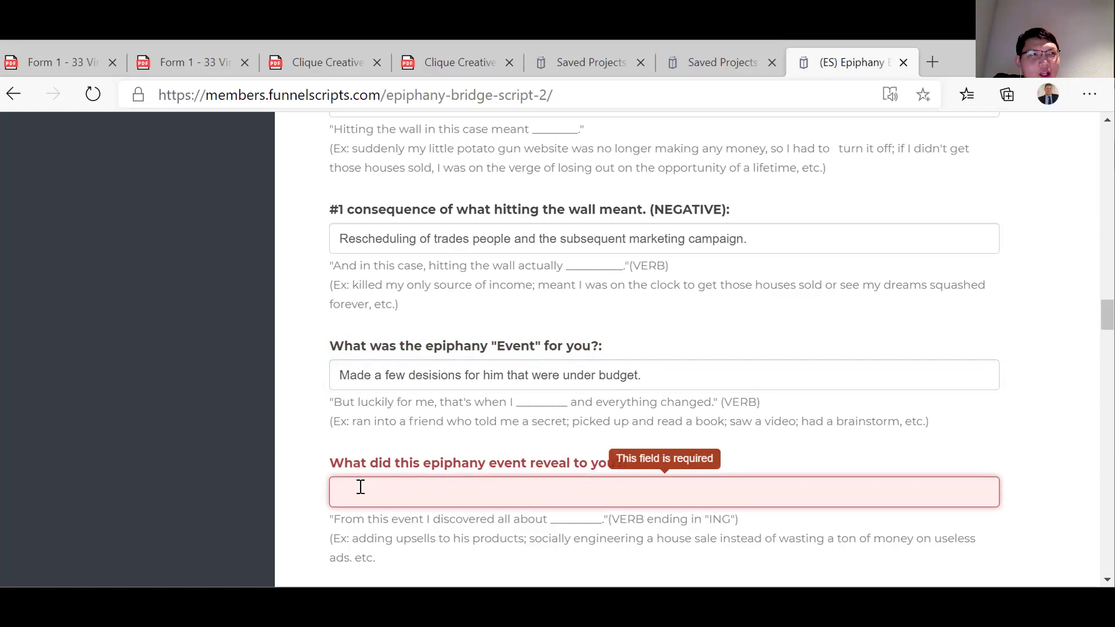
left_click(437, 376)
key("BackSpace")
type("t")
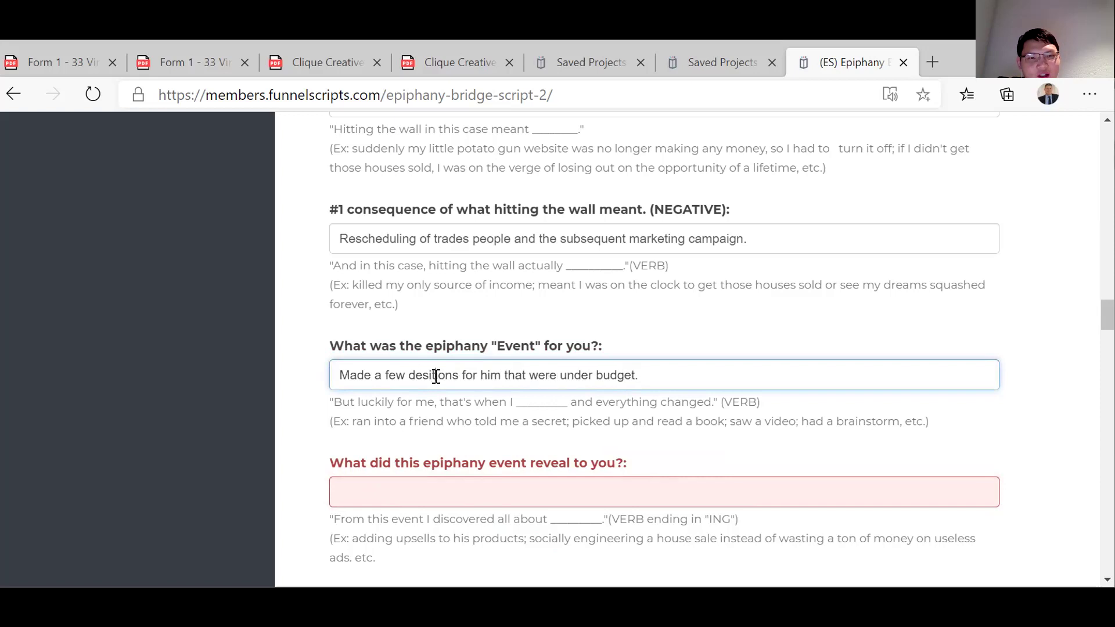
Enter 'Some clients dont really care about the details, just the result.' as the reveal answer.
left_click(344, 494)
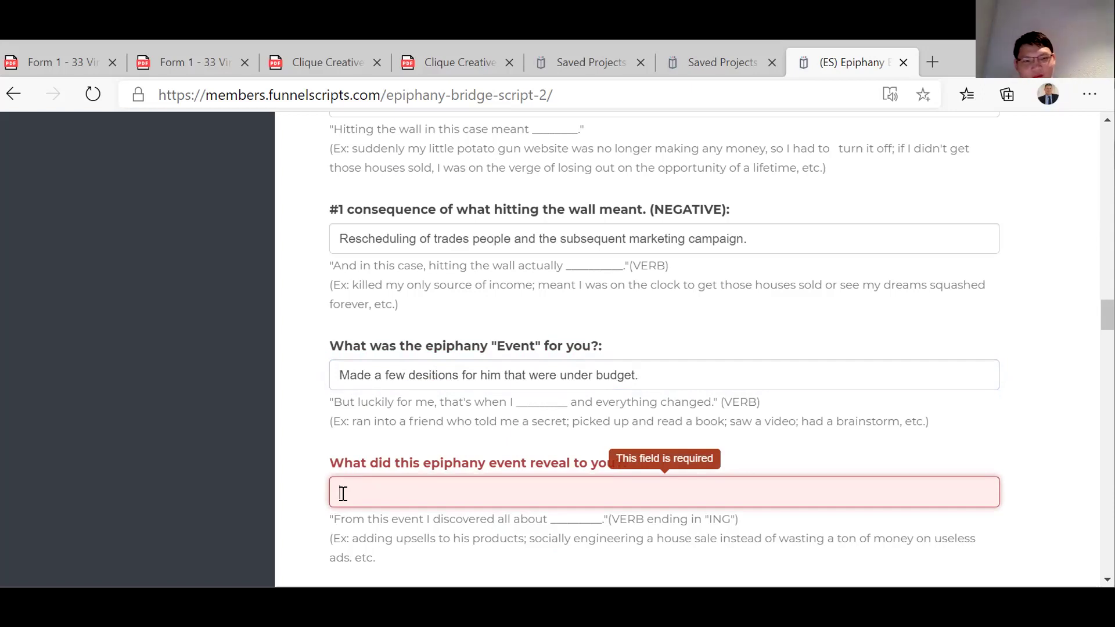
type("So")
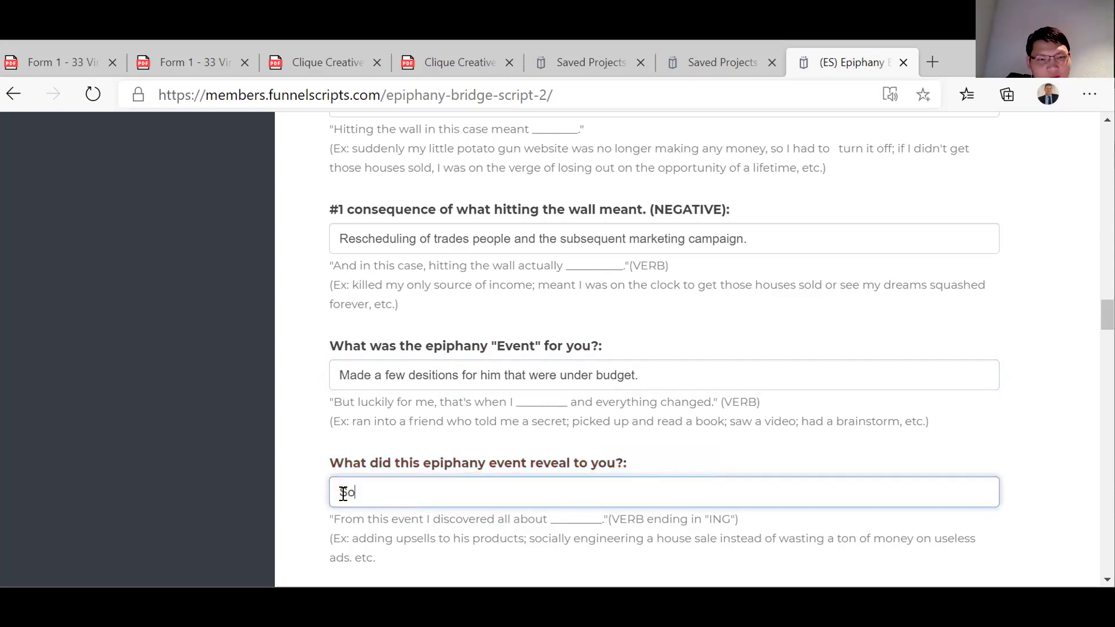
type("me dlients")
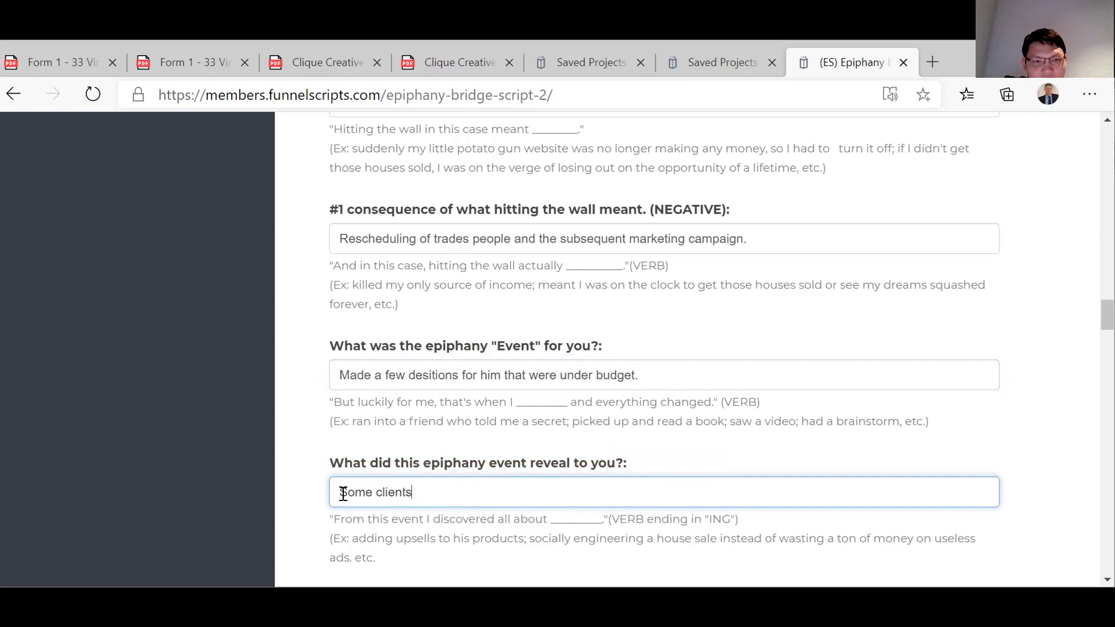
type(" dont reallty")
key("BackSpace")
key("BackSpace")
key("BackSpace")
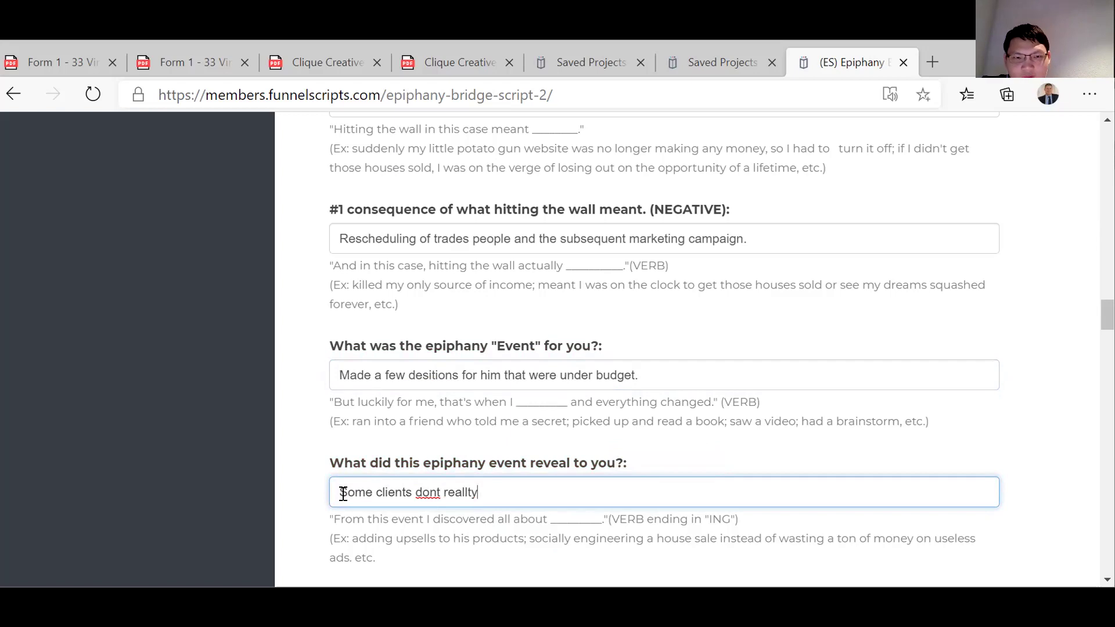
type("y c")
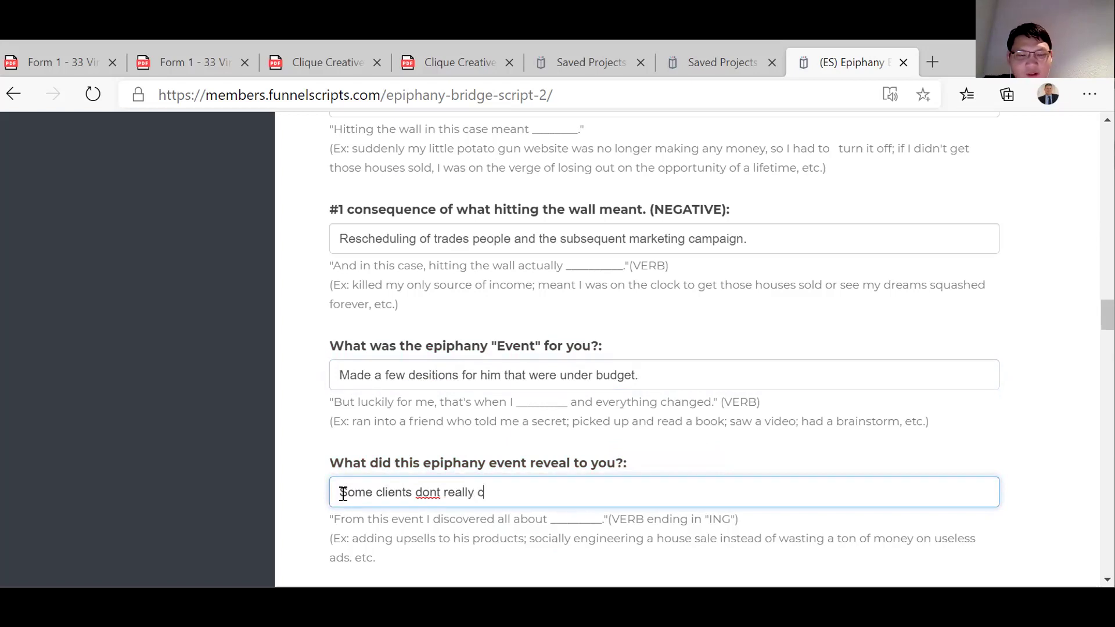
type("are abou")
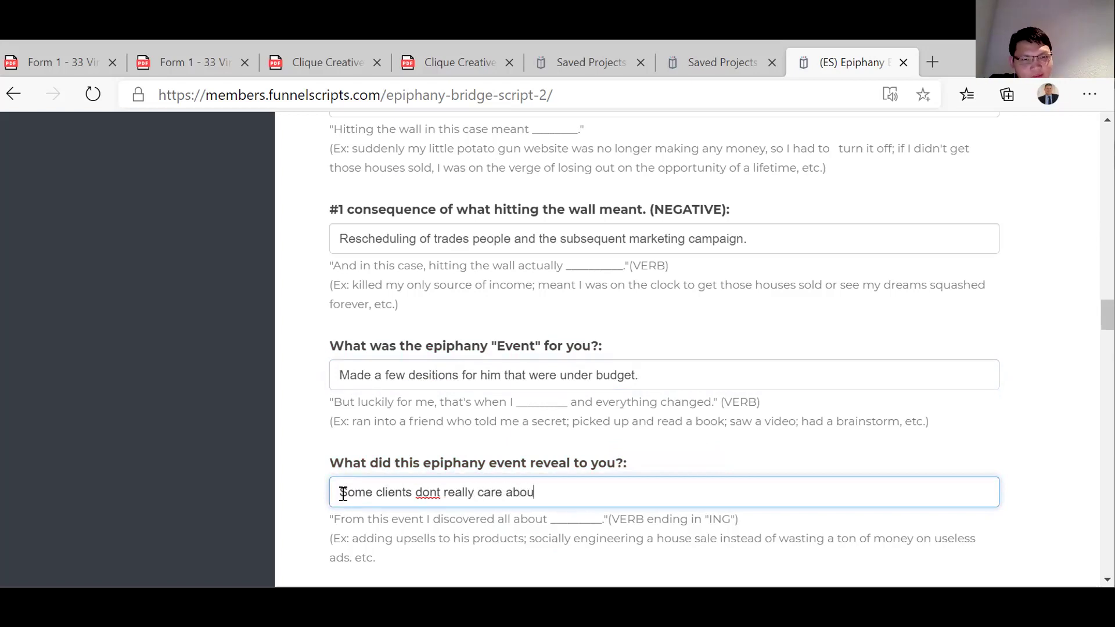
type("t the detai")
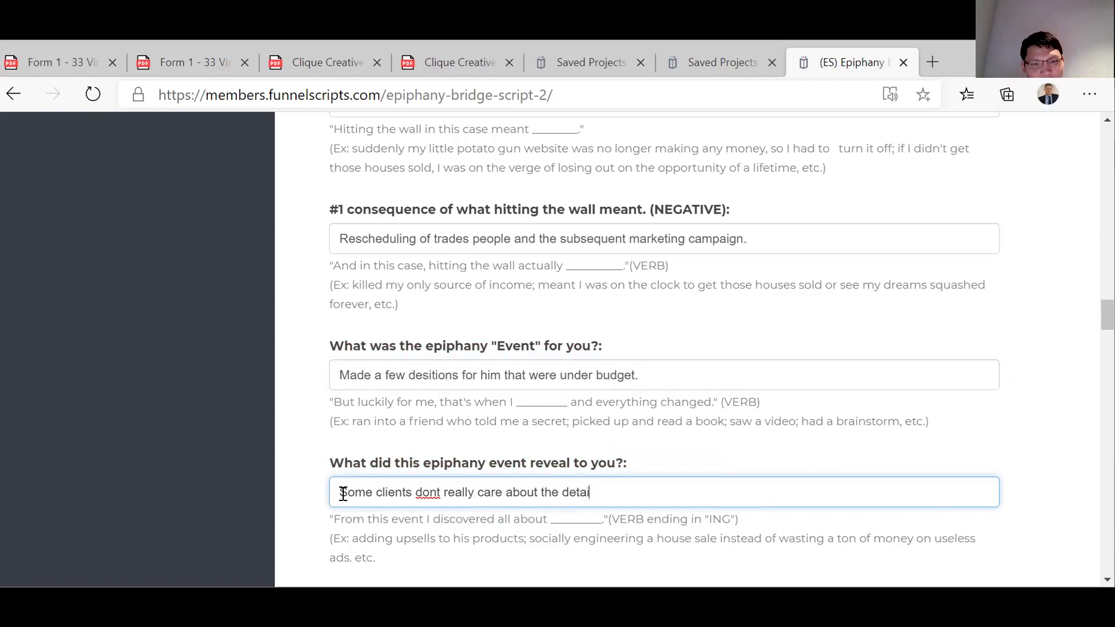
type("ls, ")
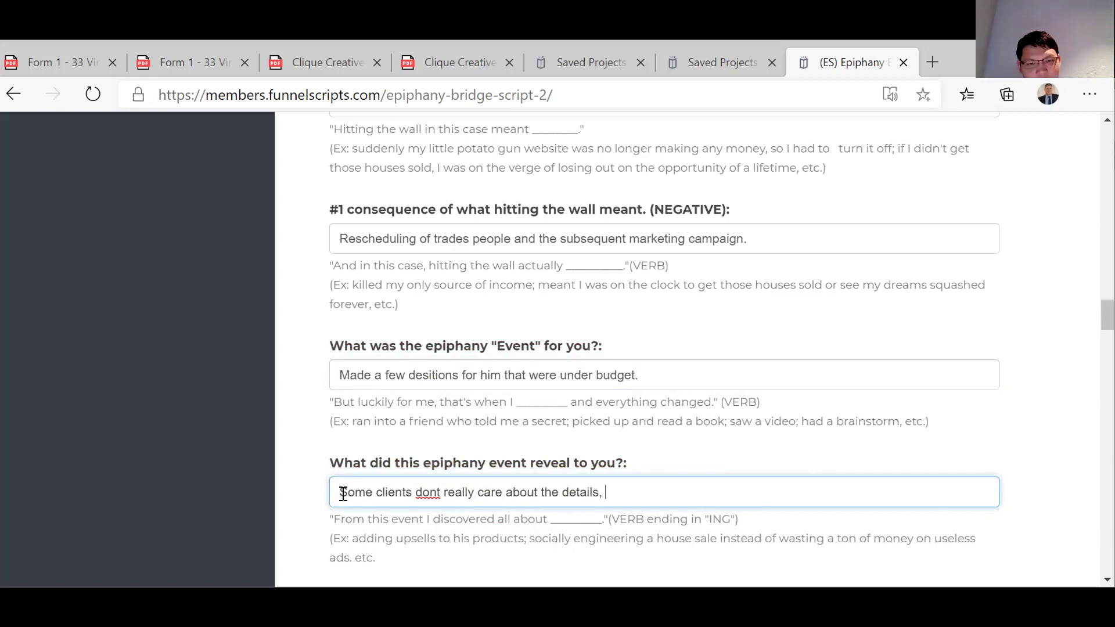
type("just the result.")
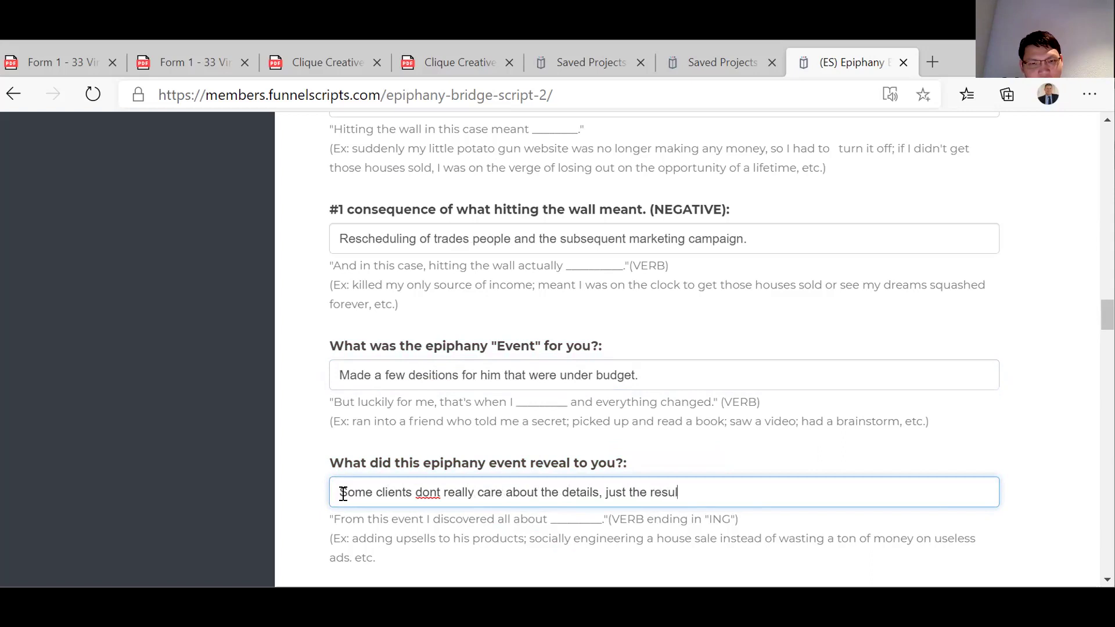
left_click(436, 492)
Add the missing apostrophe to 'don't' in the epiphany-reveal answer.
type("'")
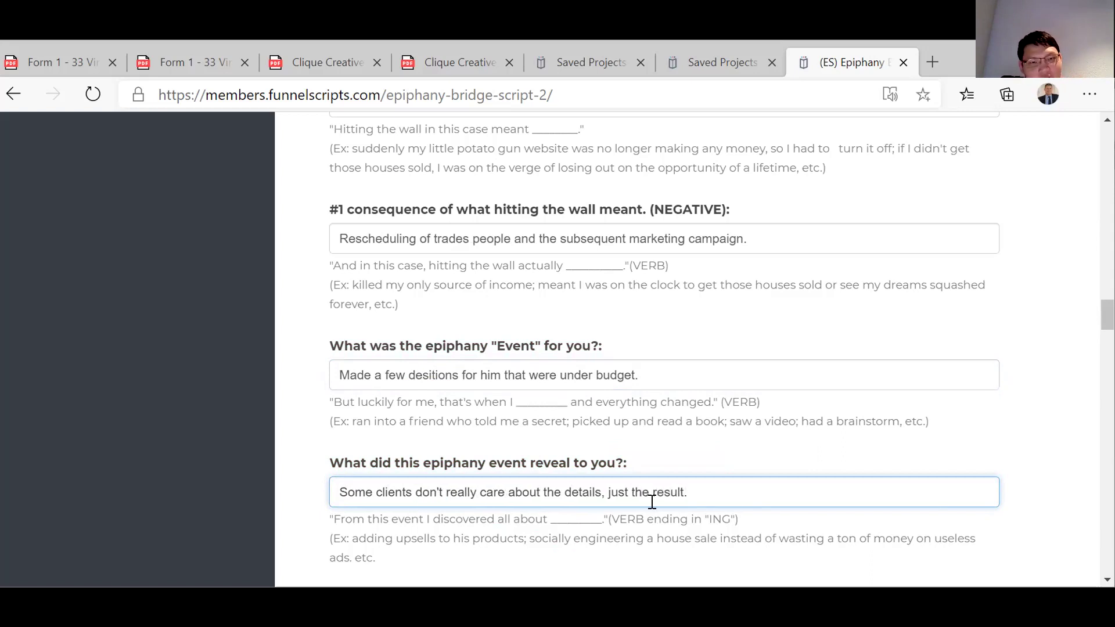
scroll(767, 493, "down", 3)
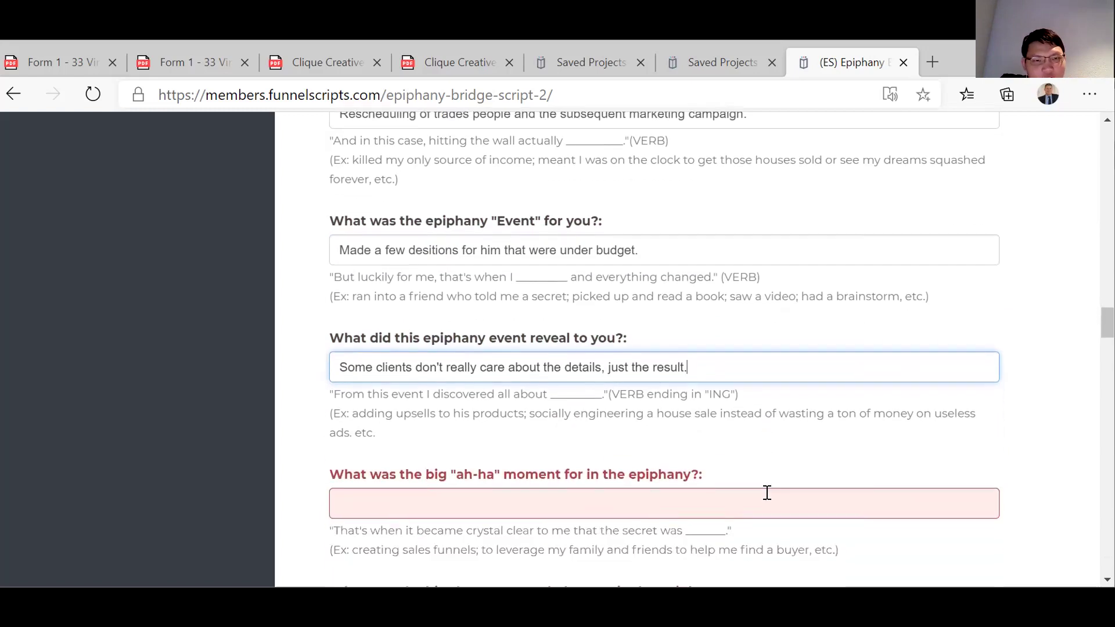
left_click(375, 452)
scroll(390, 502, "down", 1)
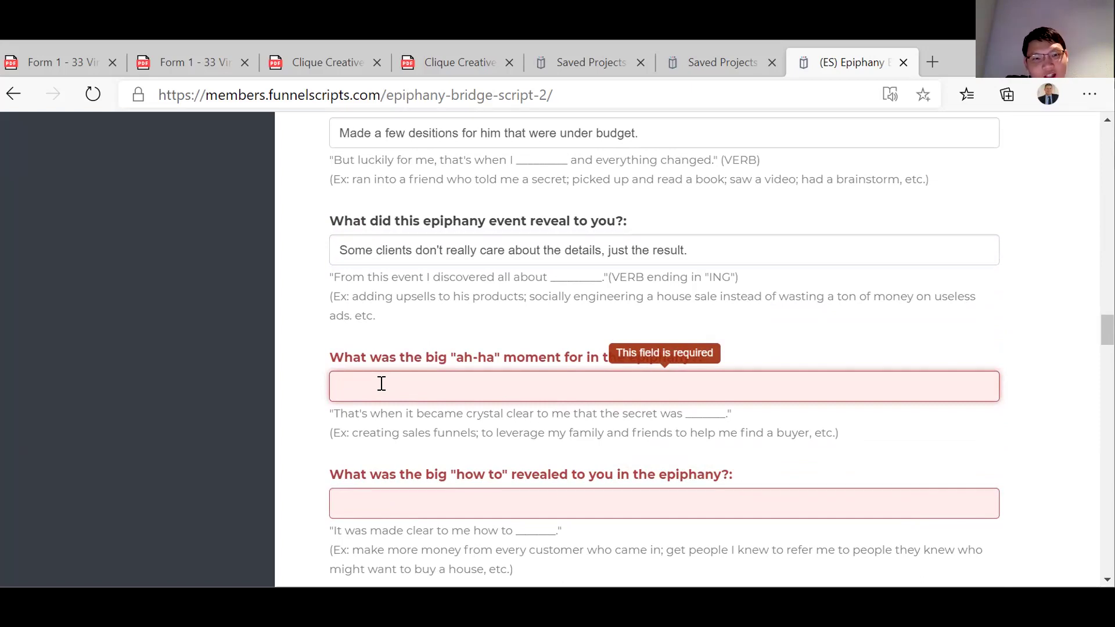
Enter 'Sometimes making decisions for clients is the right call.' as the ah-ha moment.
type("SOmetimes")
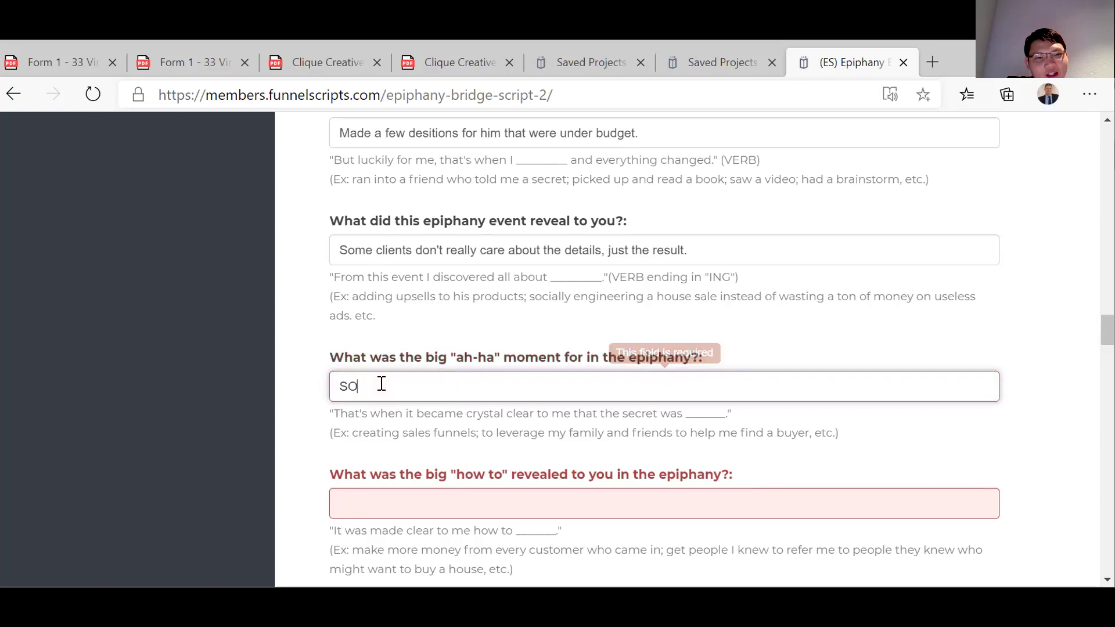
key("BackSpace")
key("BackSpace")
key("BackSpace")
key("BackSpace")
key("BackSpace")
key("BackSpace")
key("BackSpace")
key("BackSpace")
key("BackSpace")
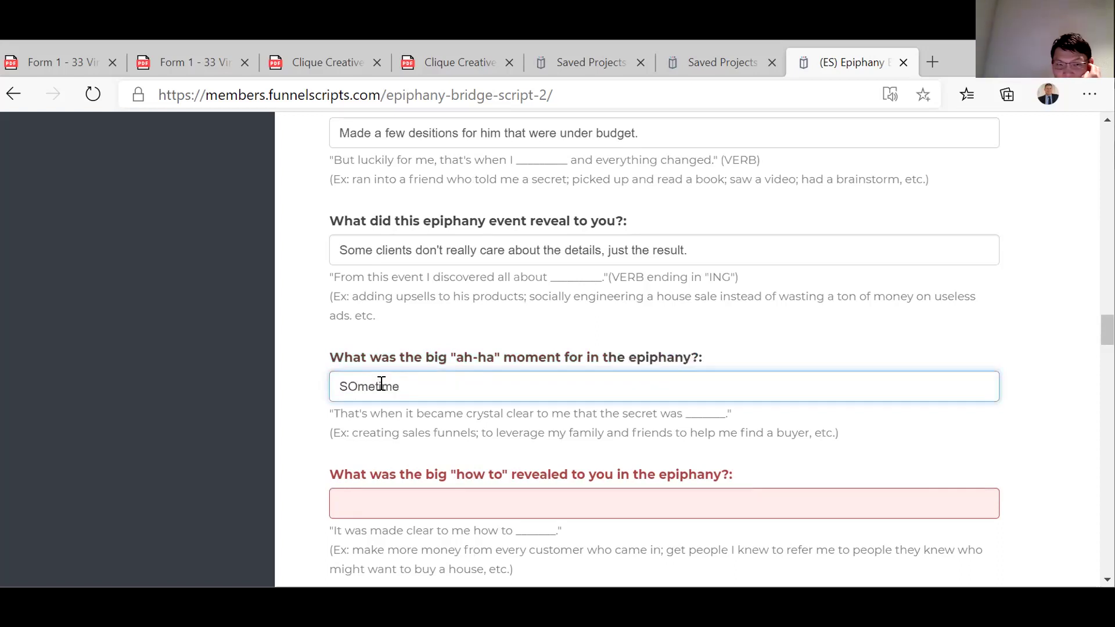
type("ome")
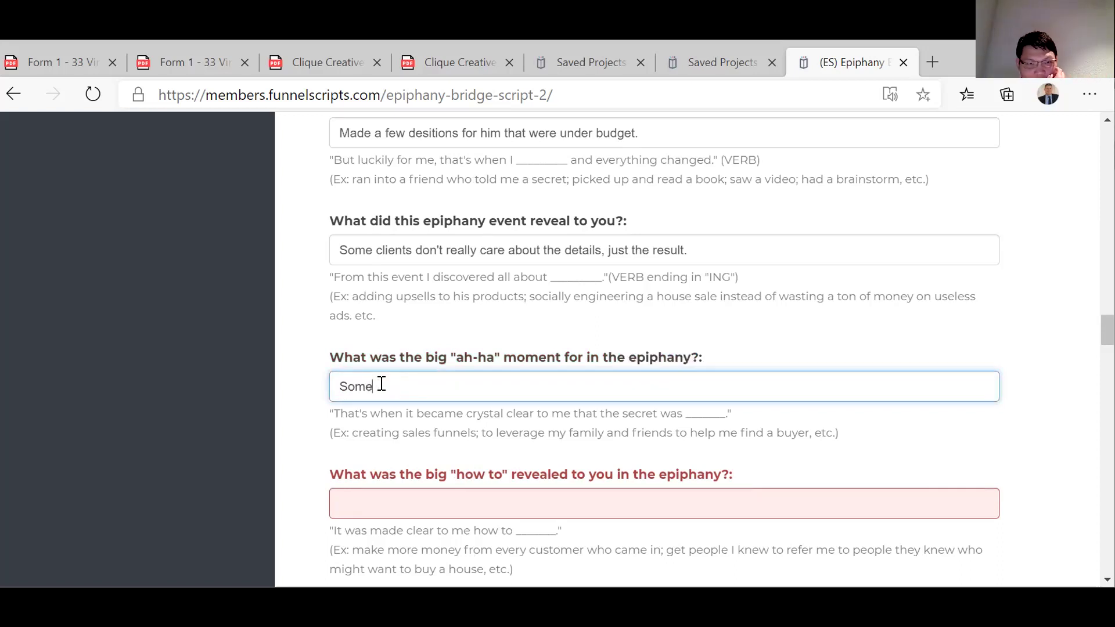
type("stim")
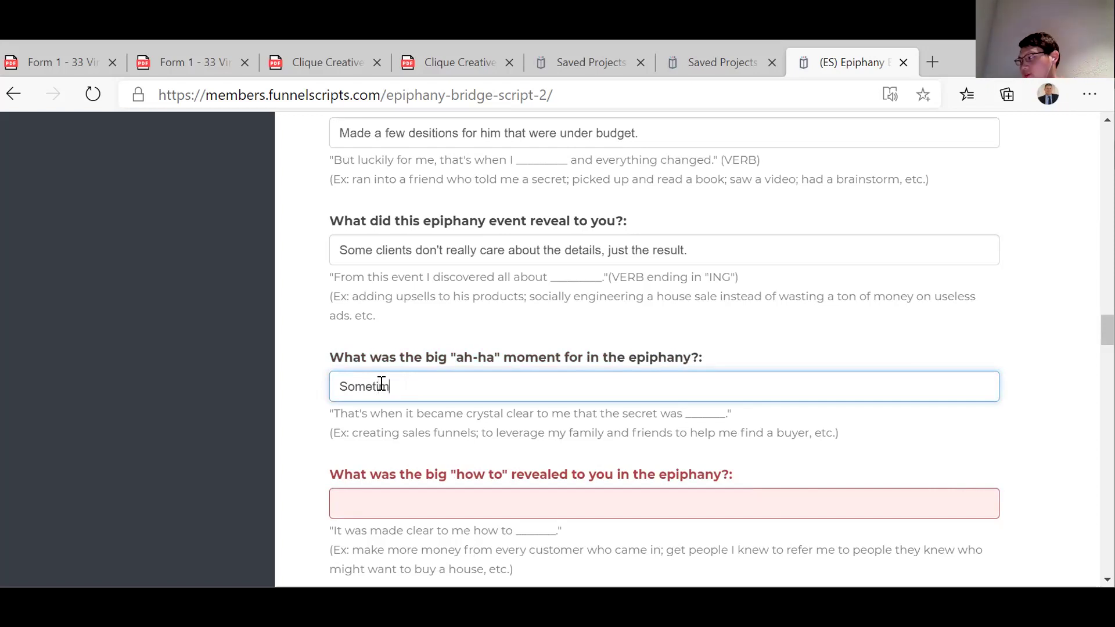
type("es making")
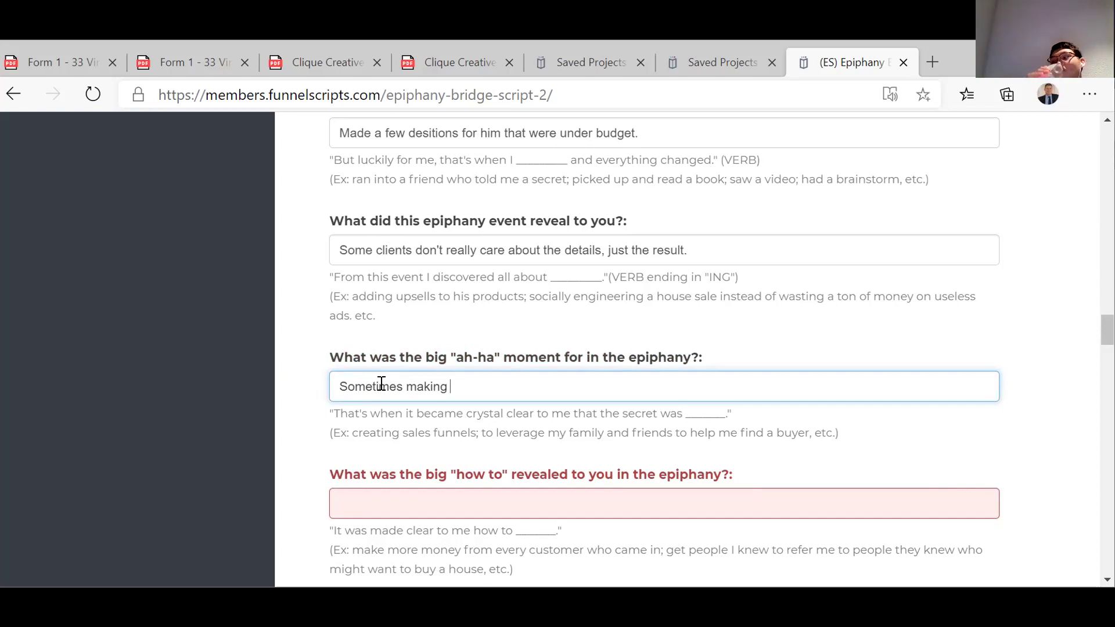
type("decis")
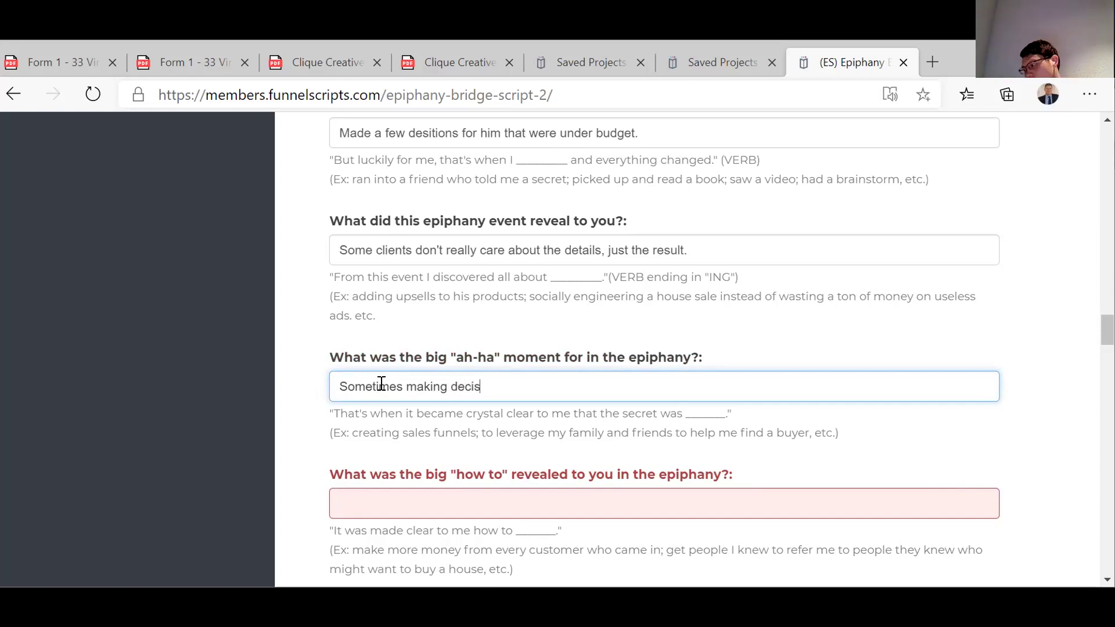
type("ions f")
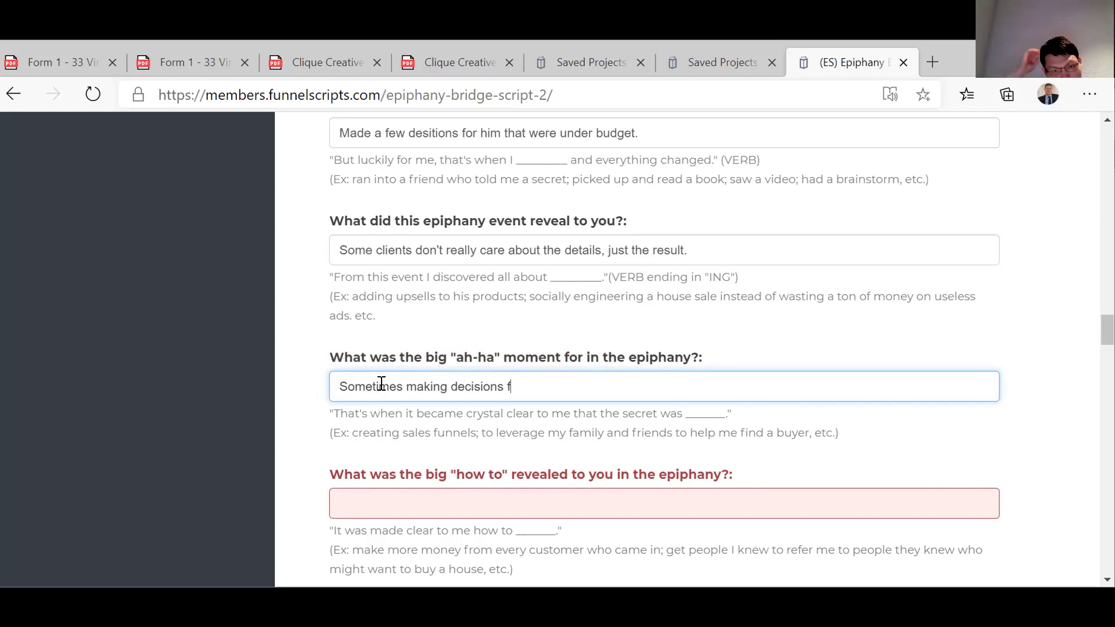
type("or clint")
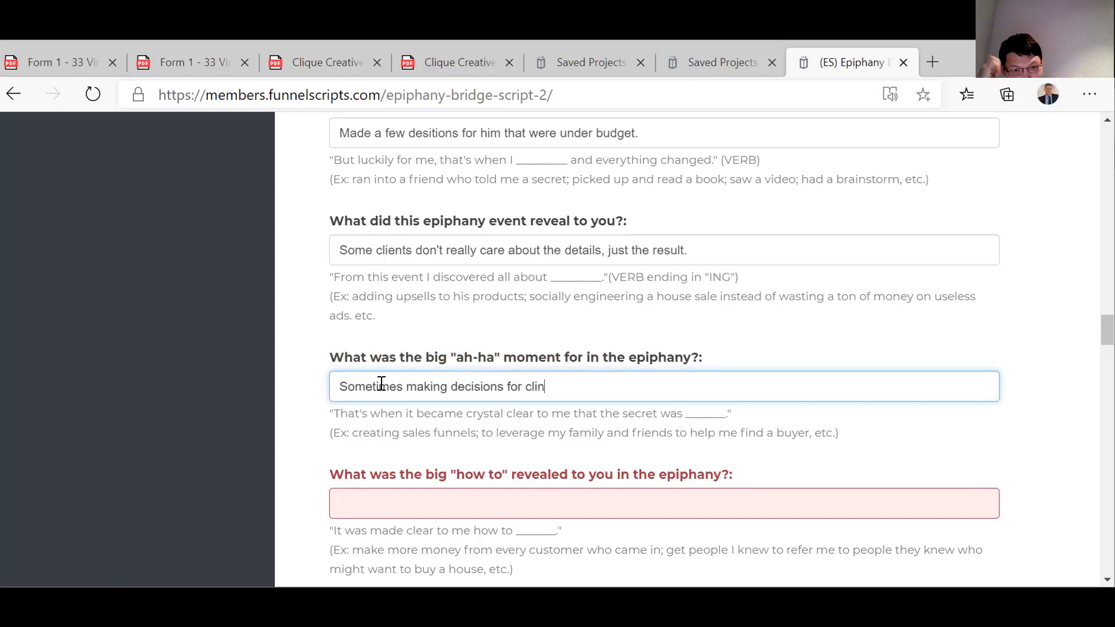
key("BackSpace")
key("BackSpace")
type("e")
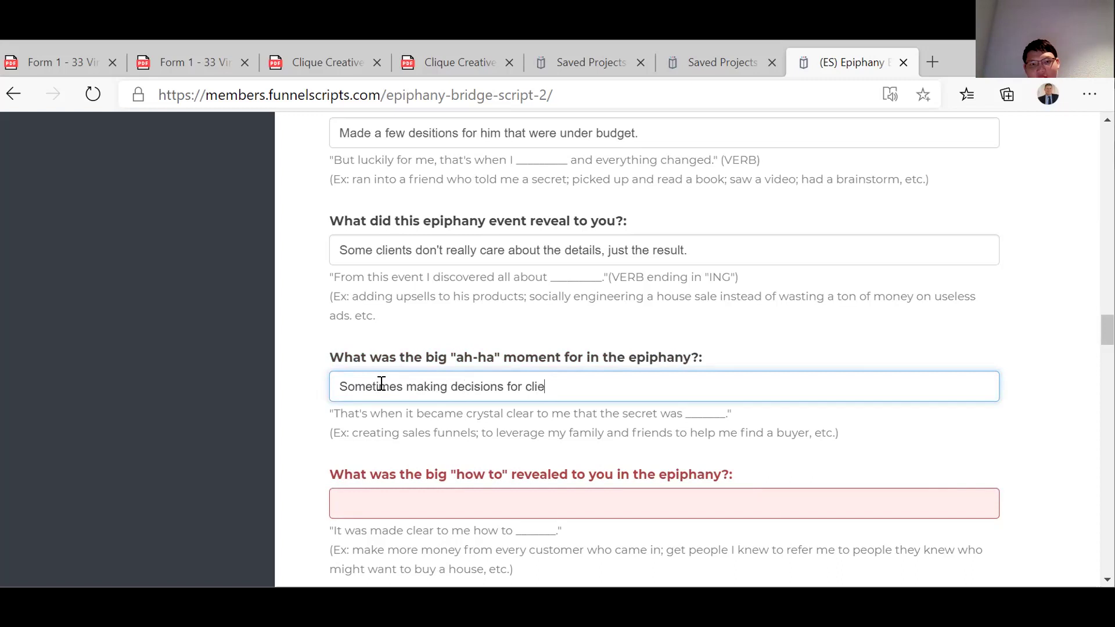
type("nts ")
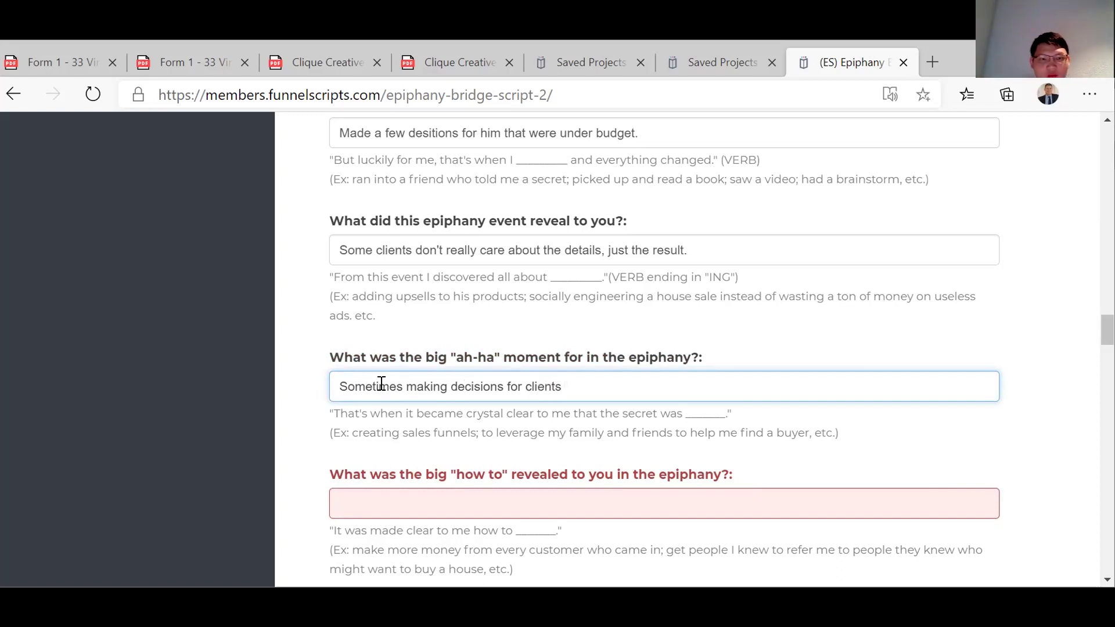
type("is ther")
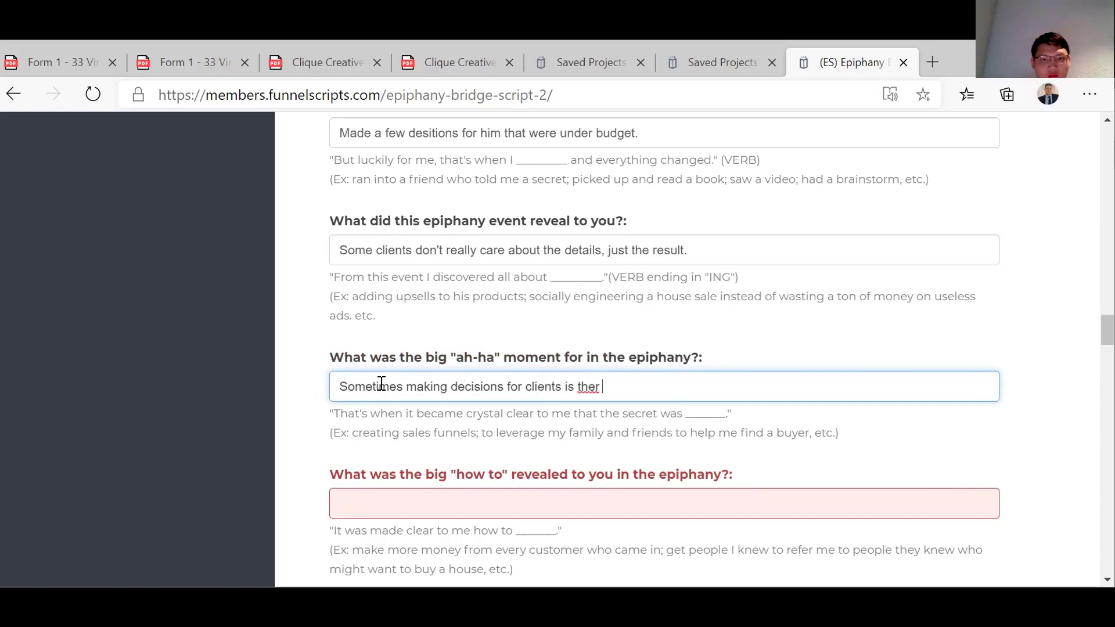
key("BackSpace")
key("BackSpace")
type("ri")
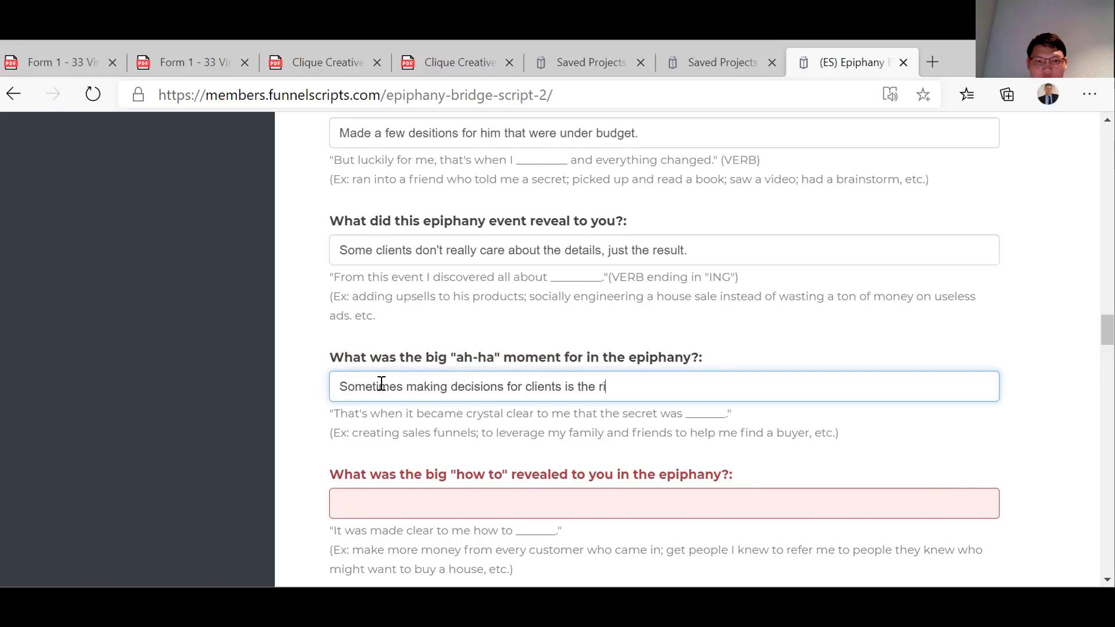
type("ght call.")
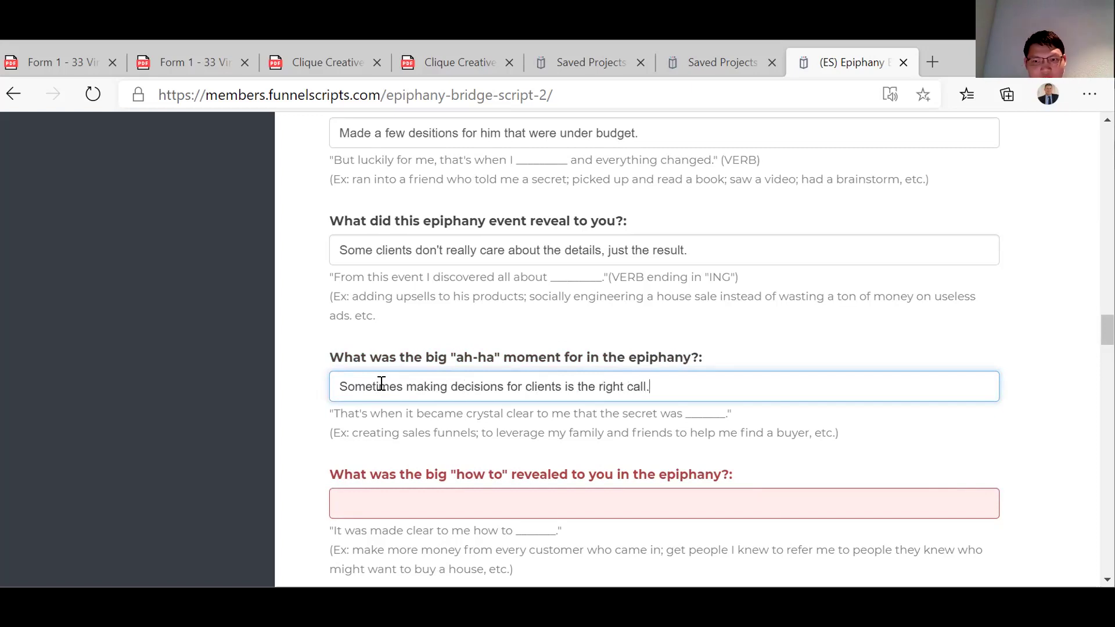
left_click(356, 501)
Draft 'solve problems and help the client sell their home…' as the how-to answer, then delete it again.
scroll(358, 500, "down", 3)
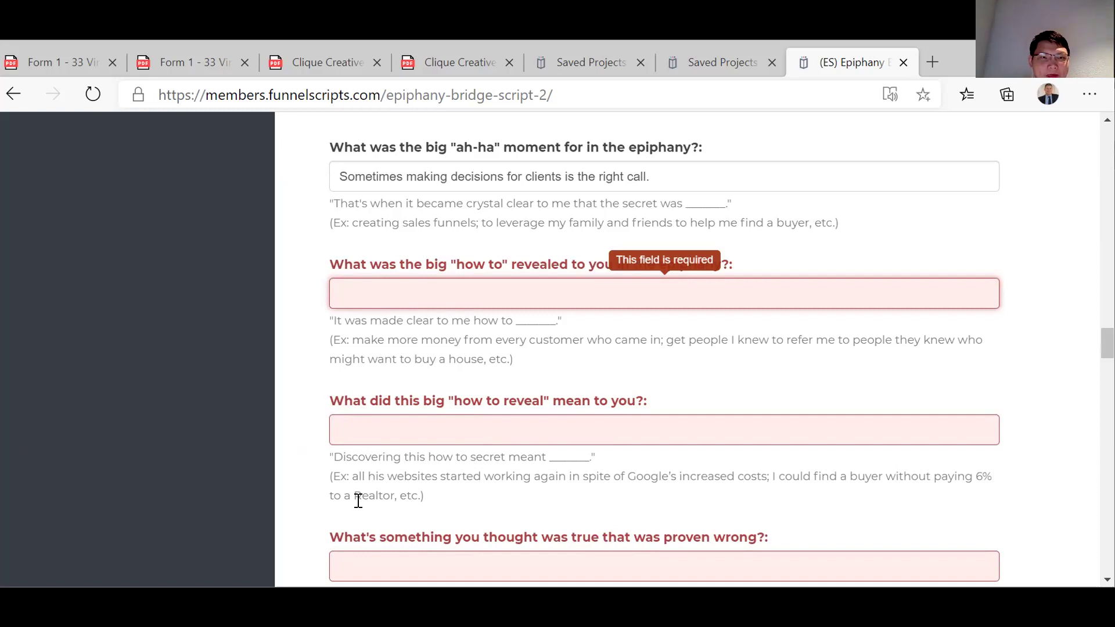
type("so")
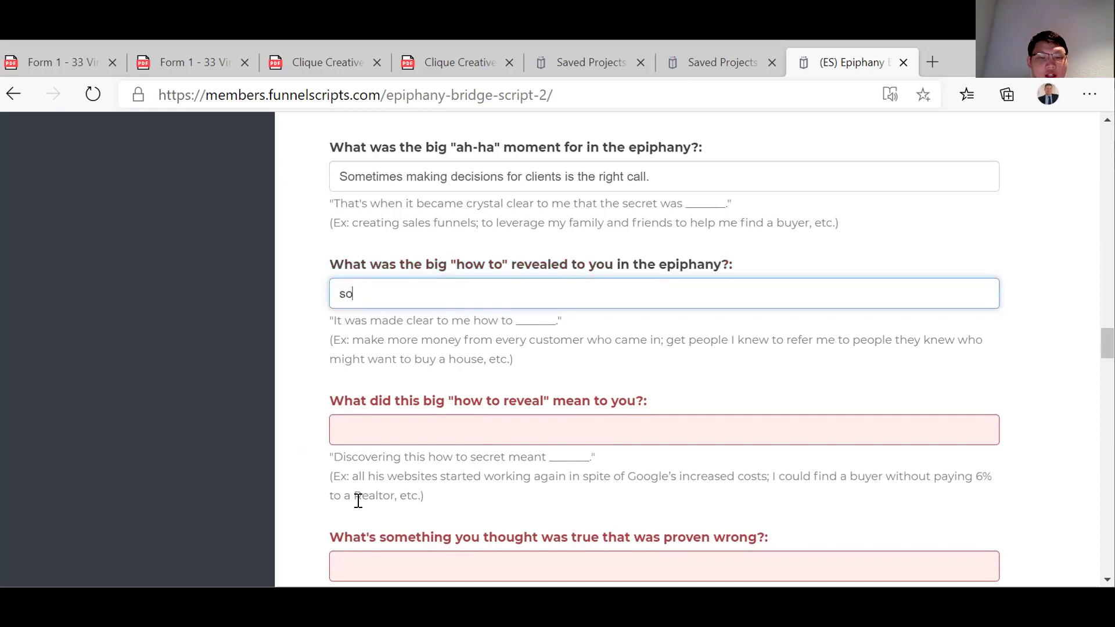
type("lve pro")
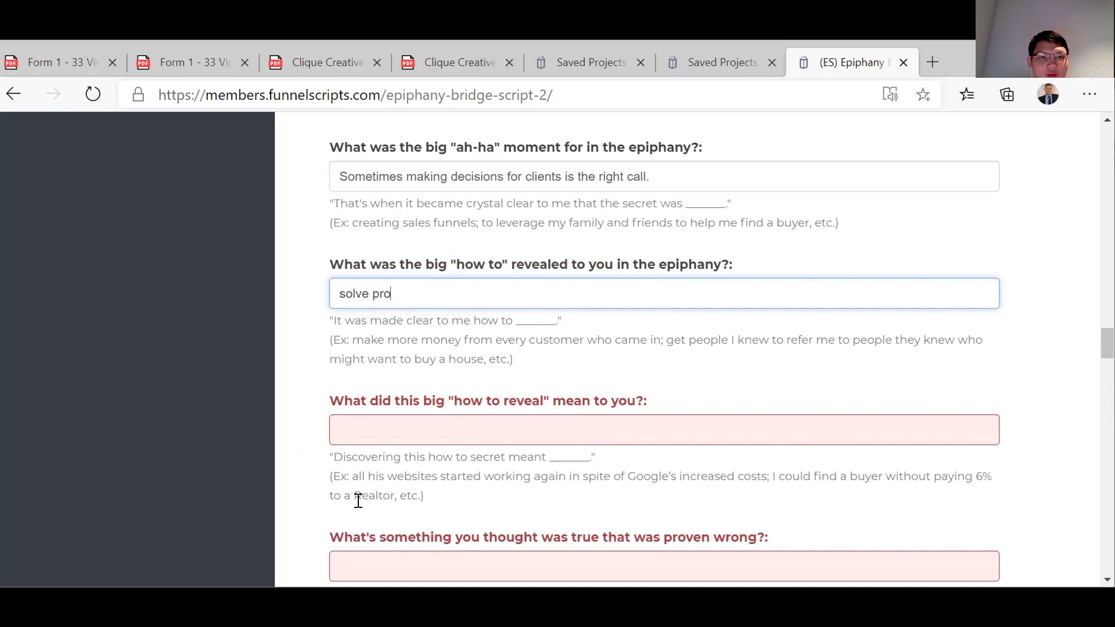
type("blems and ")
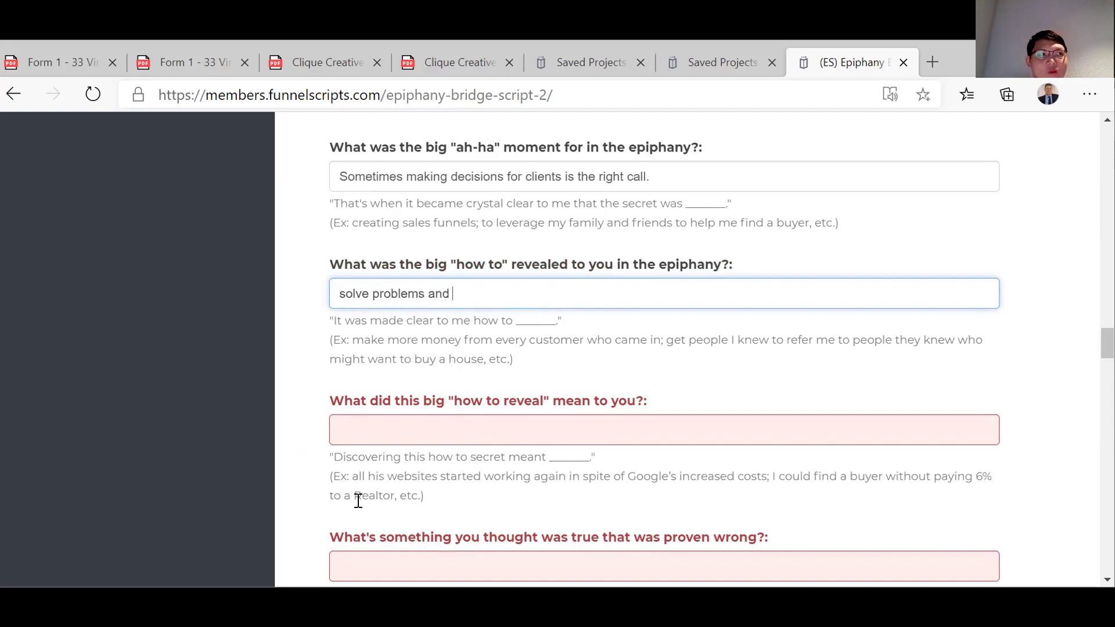
type("help the ")
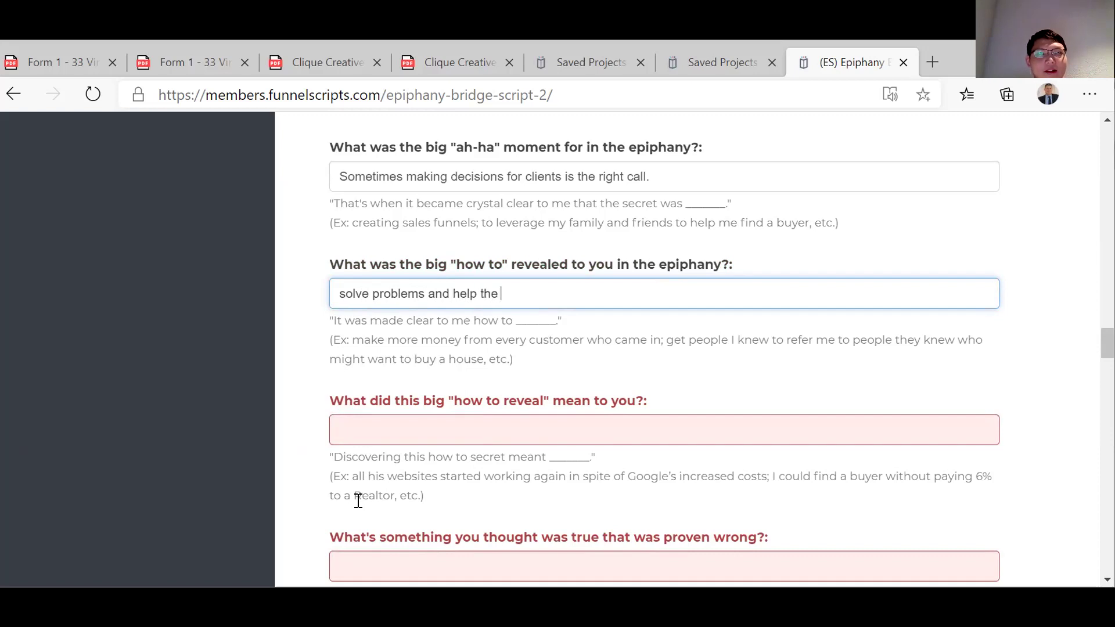
type("client ")
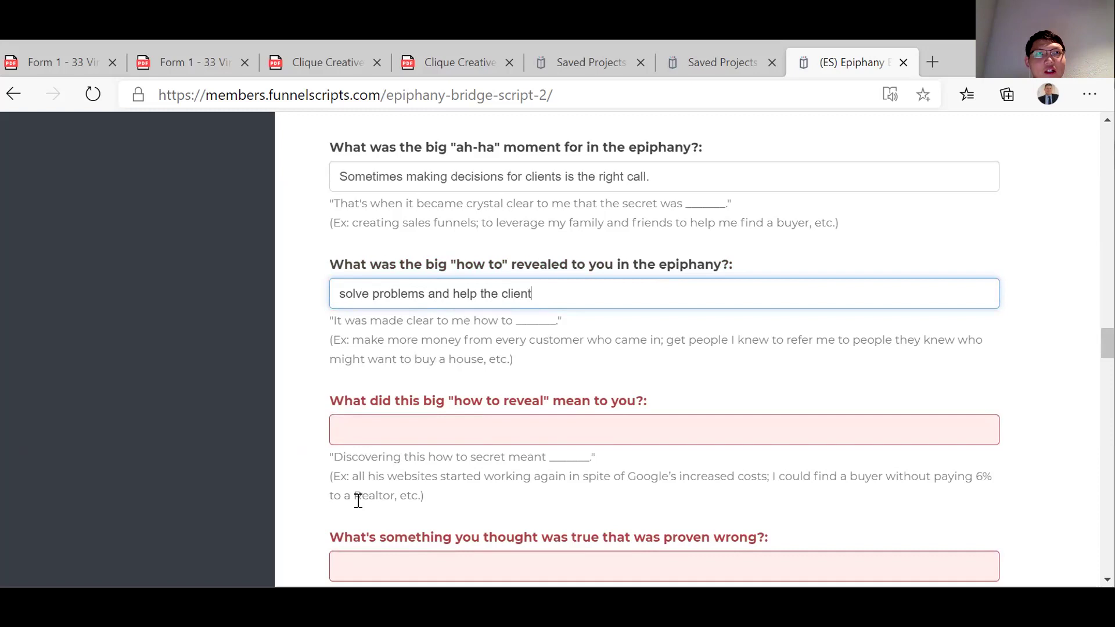
type("sell their h")
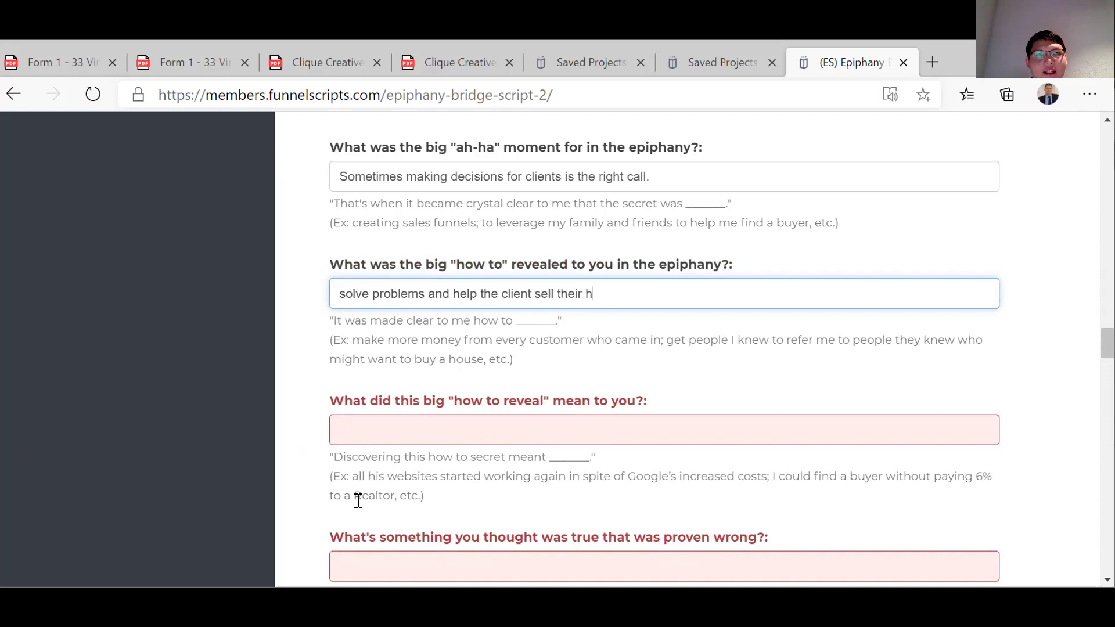
type("ome for fuil")
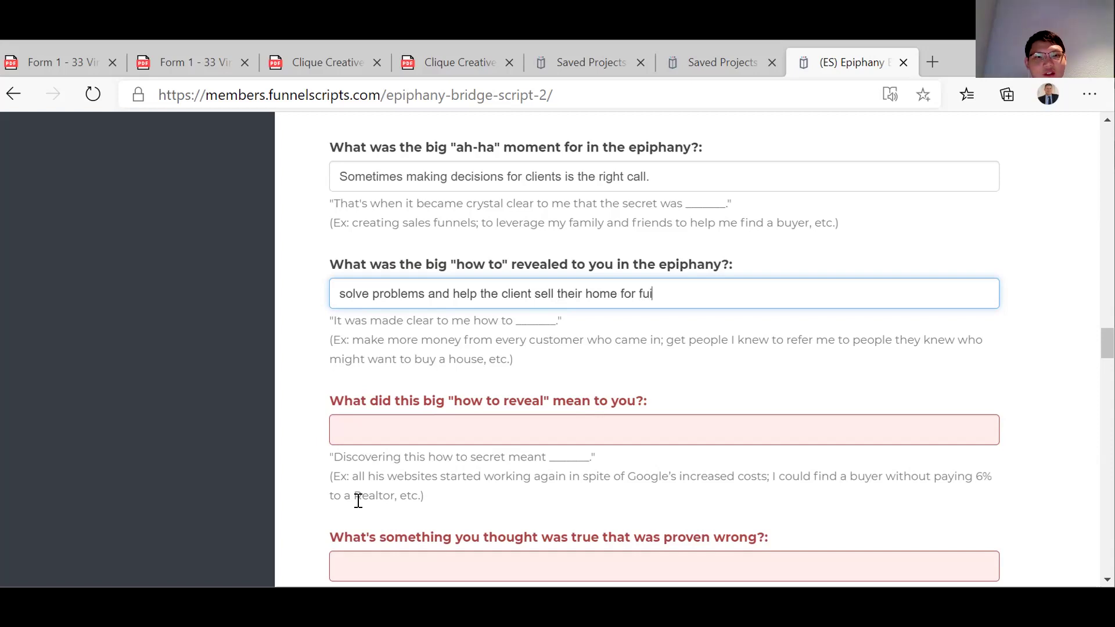
key("BackSpace")
key("BackSpace")
key("BackSpace")
key("BackSpace")
key("BackSpace")
key("BackSpace")
key("BackSpace")
key("BackSpace")
key("BackSpace")
key("BackSpace")
key("BackSpace")
key("BackSpace")
key("BackSpace")
key("BackSpace")
key("BackSpace")
key("BackSpace")
key("BackSpace")
key("BackSpace")
key("BackSpace")
key("BackSpace")
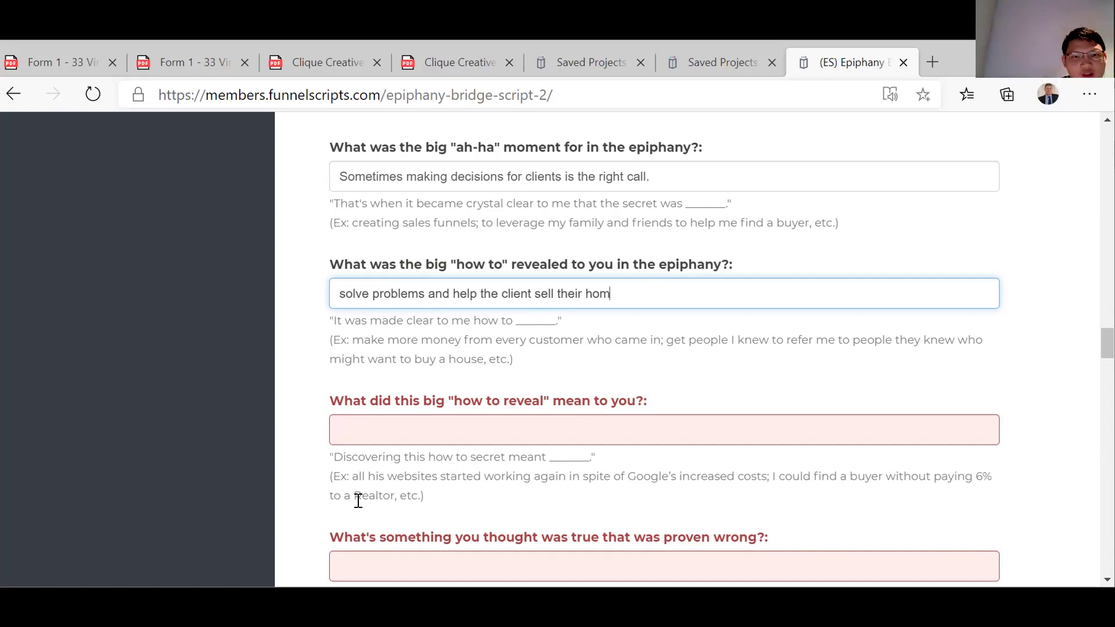
key("BackSpace")
key("BackSpace")
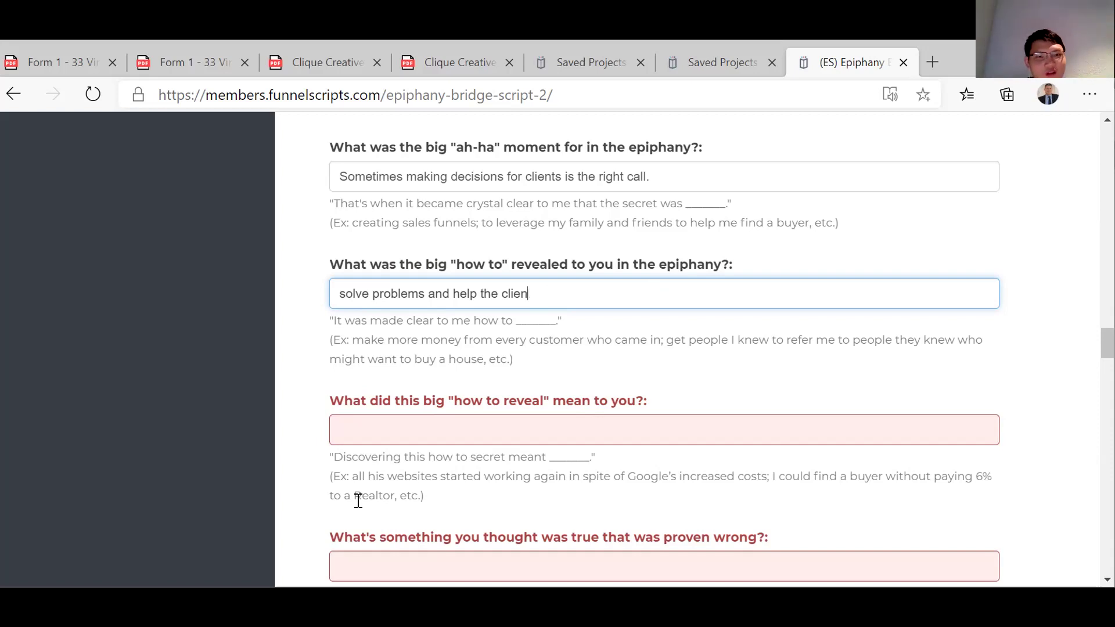
key("BackSpace")
key("BackSpace")
key("BackSpace")
key("BackSpace")
key("BackSpace")
key("BackSpace")
key("BackSpace")
key("BackSpace")
key("BackSpace")
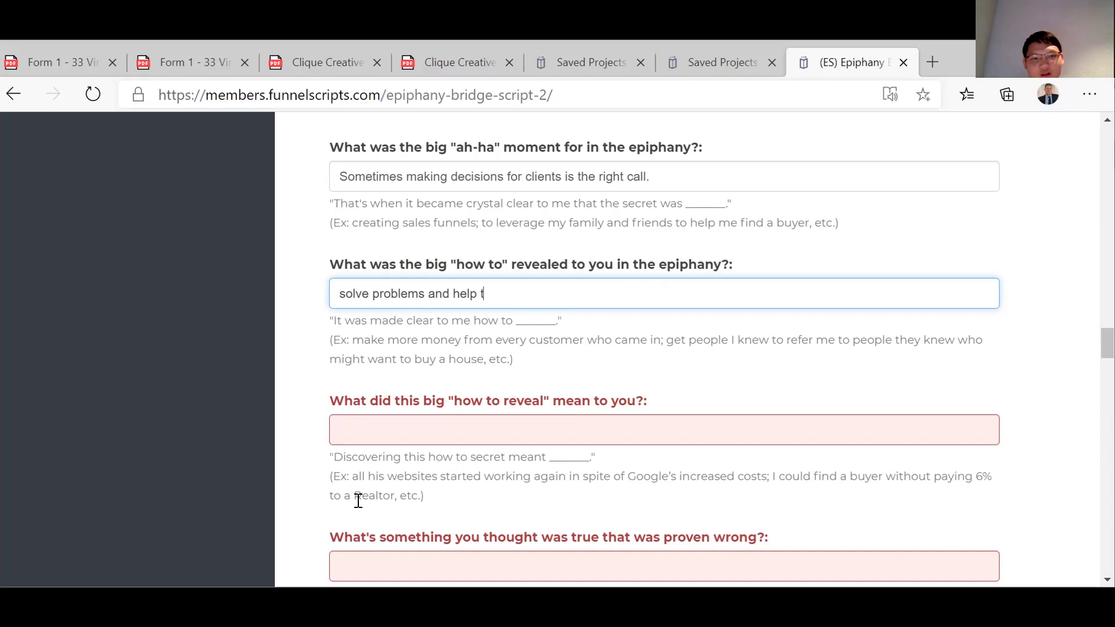
key("BackSpace")
key("BackSpace")
key("BackSpace")
key("BackSpace")
key("BackSpace")
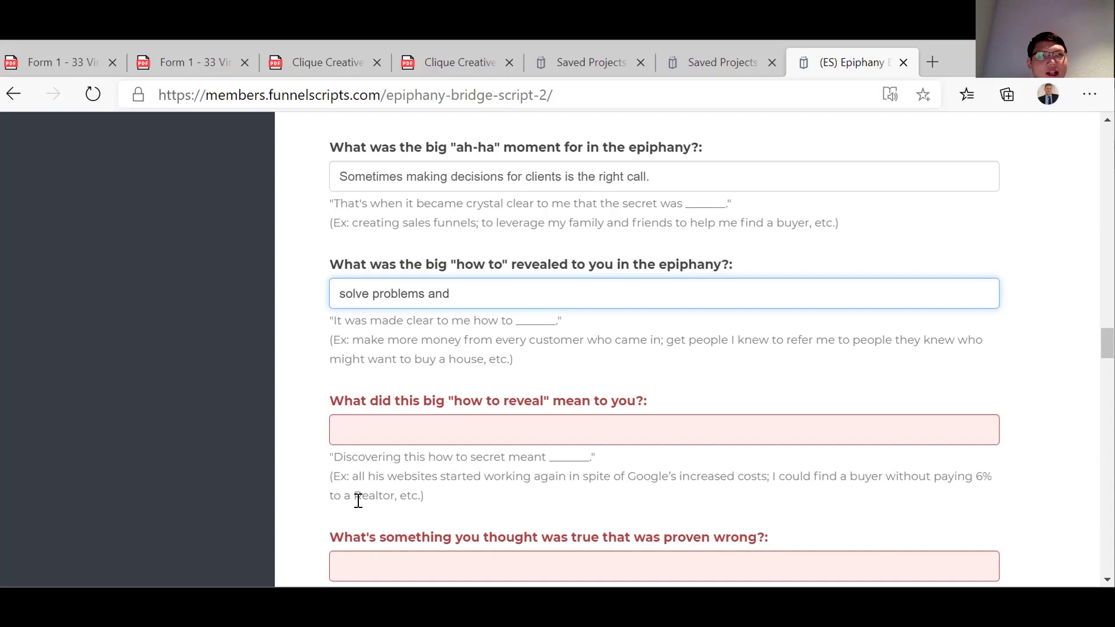
key("BackSpace")
key("BackSpace")
key("BackSpace")
key("BackSpace")
key("BackSpace")
key("BackSpace")
key("BackSpace")
key("BackSpace")
key("BackSpace")
key("BackSpace")
key("BackSpace")
key("BackSpace")
key("BackSpace")
key("BackSpace")
key("BackSpace")
key("BackSpace")
key("BackSpace")
key("BackSpace")
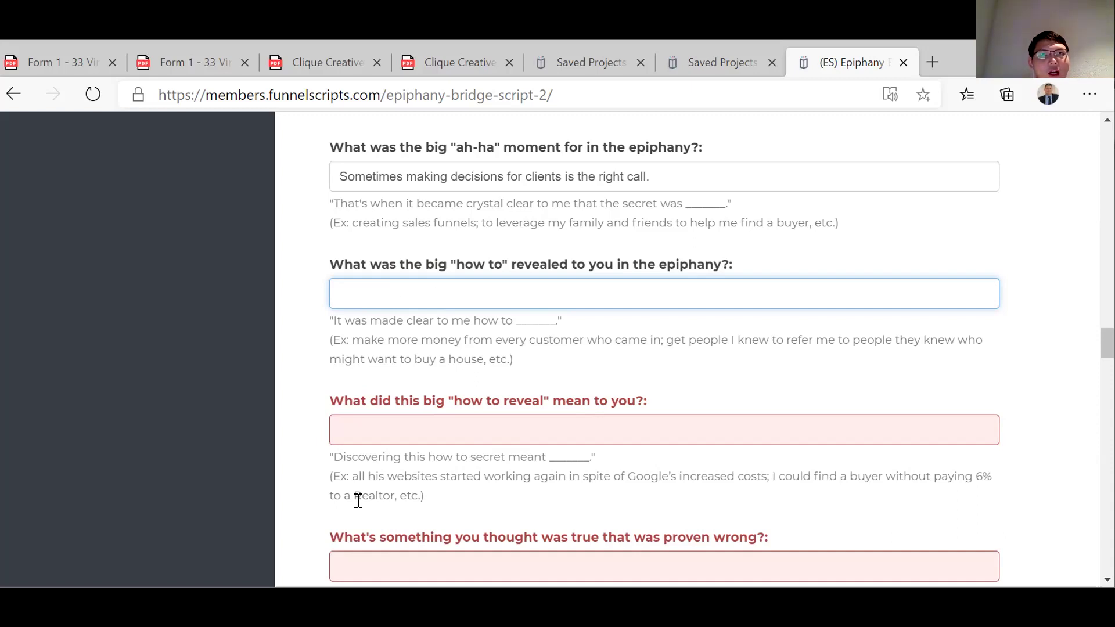
Enter 'sell the property for full market value, even when clients are not contactable.' as the how-to answer.
type("sell the  propert")
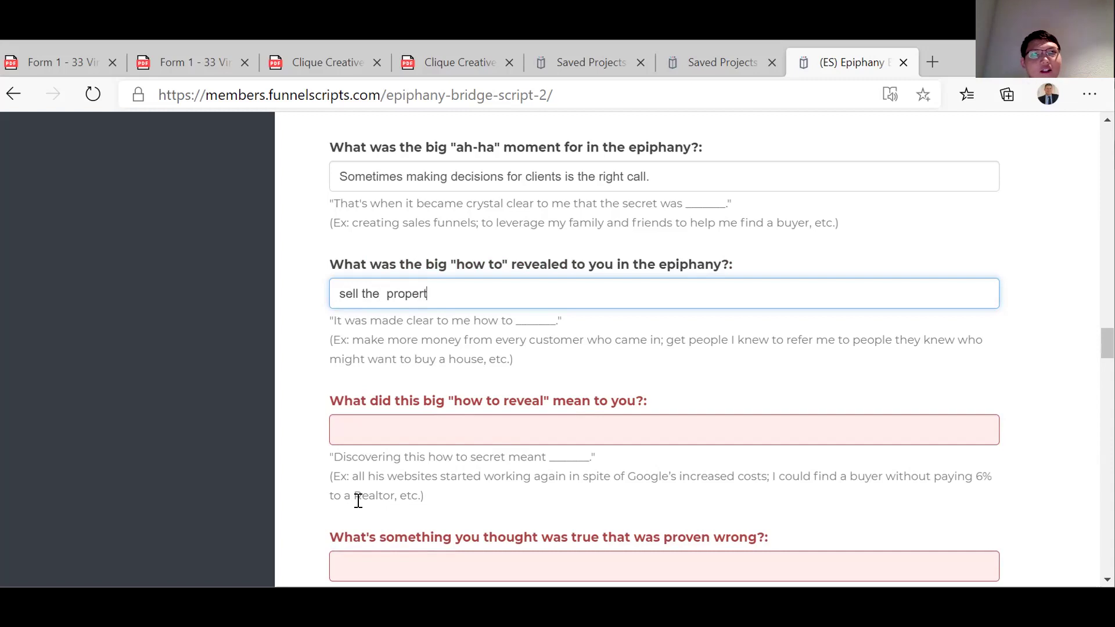
type("y for ")
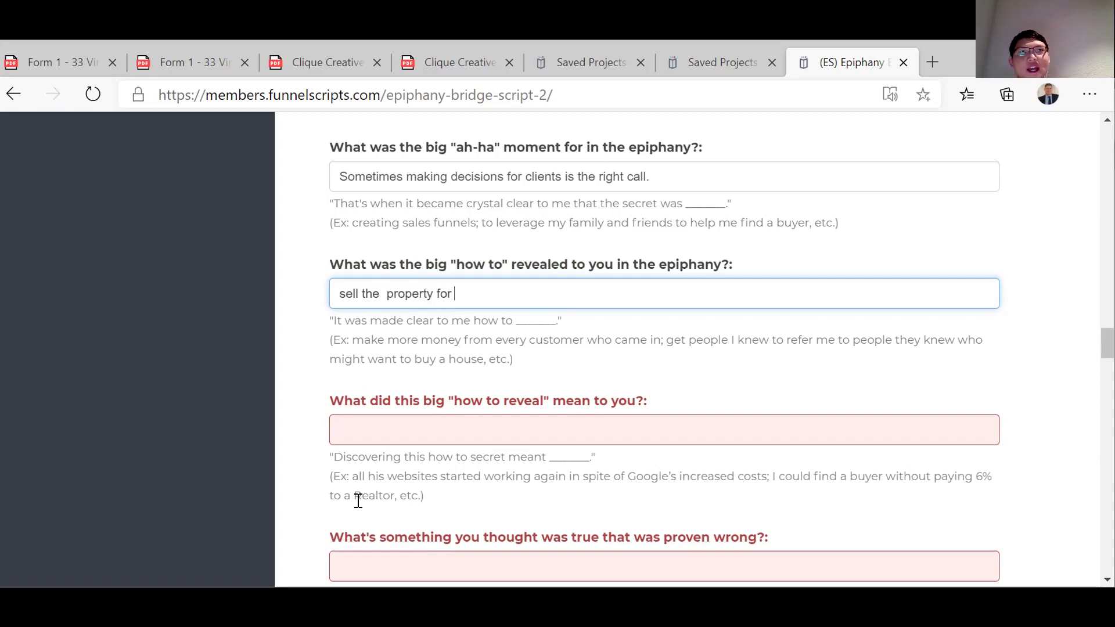
type("full ")
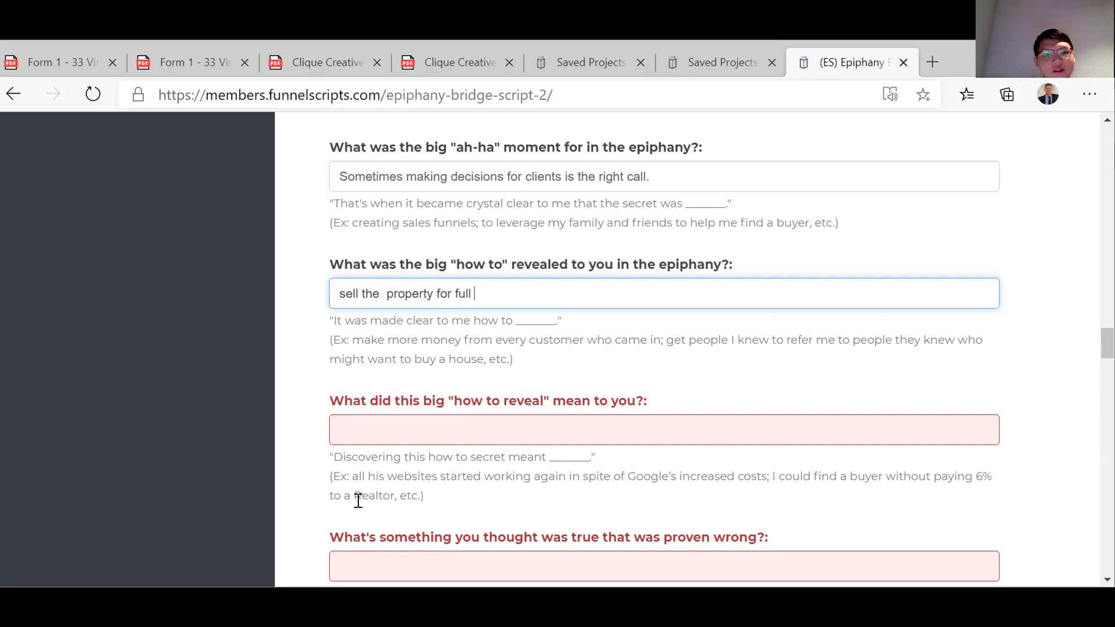
type("market value, even w")
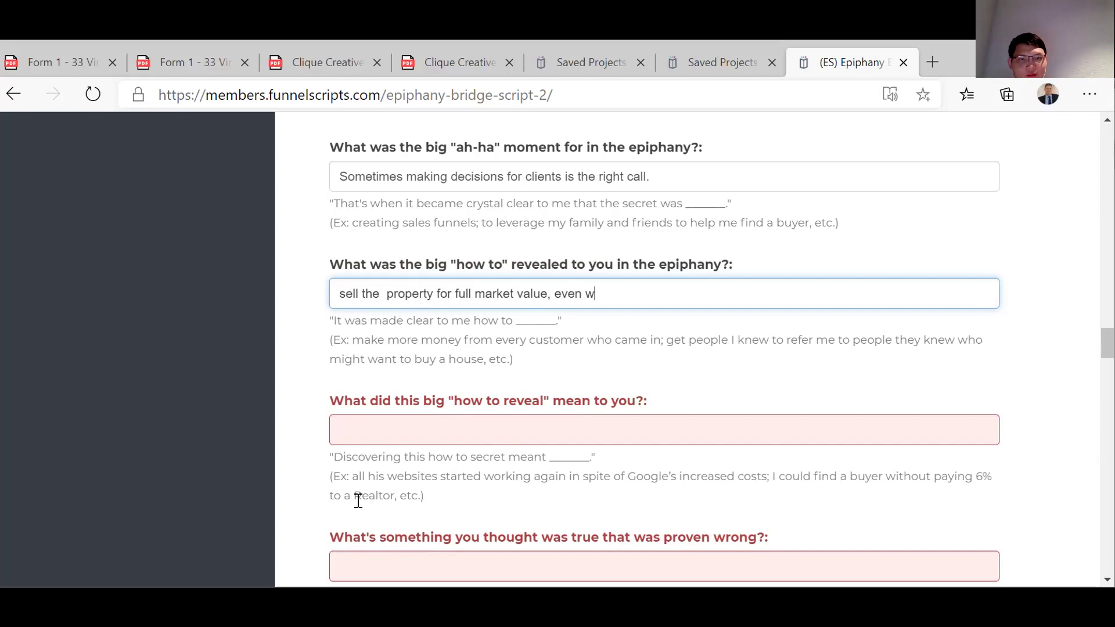
type("hen cli")
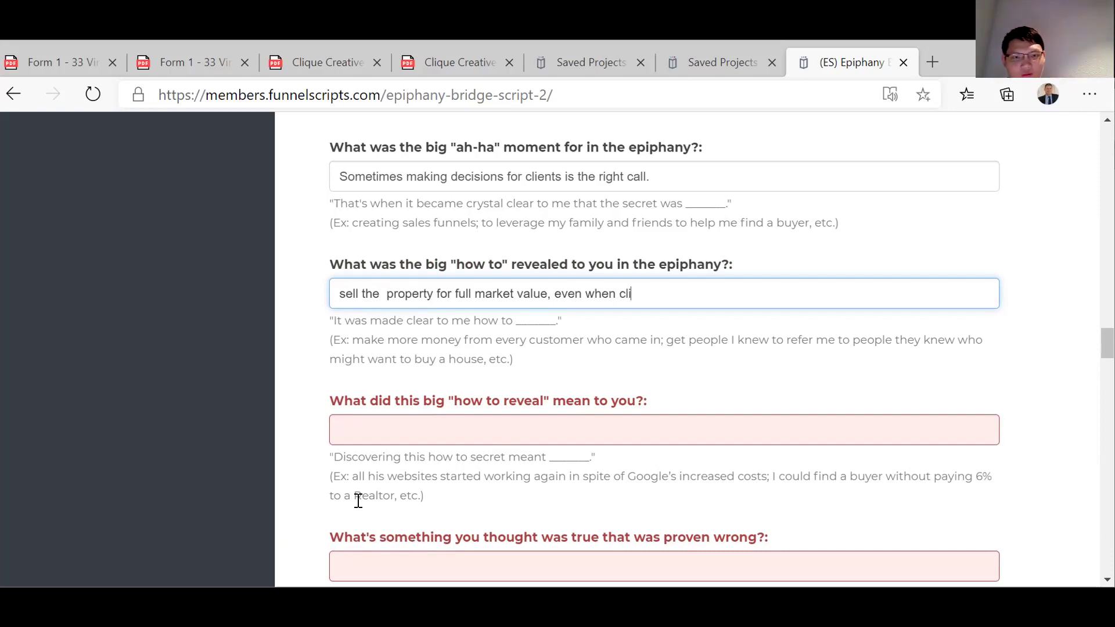
type("ents are no")
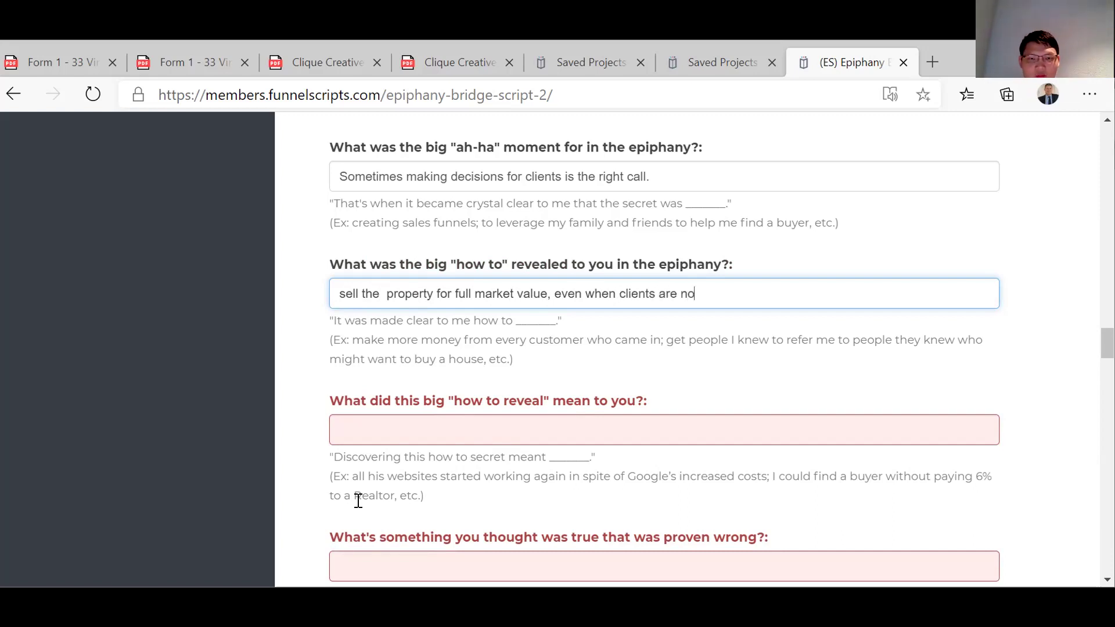
type("t contactable.")
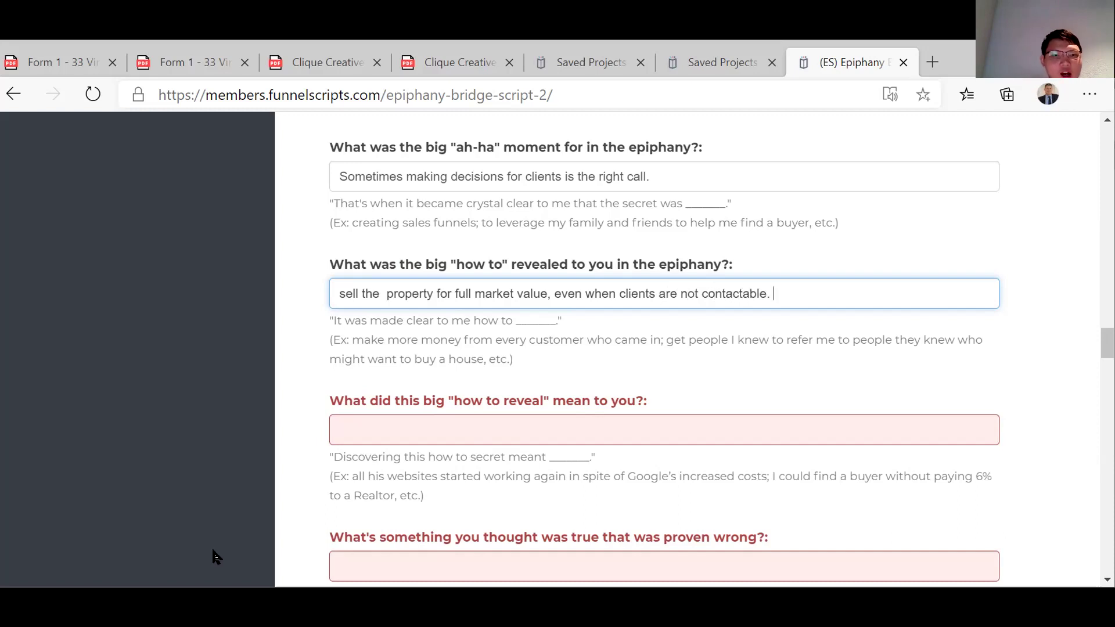
left_click(384, 422)
scroll(384, 423, "down", 2)
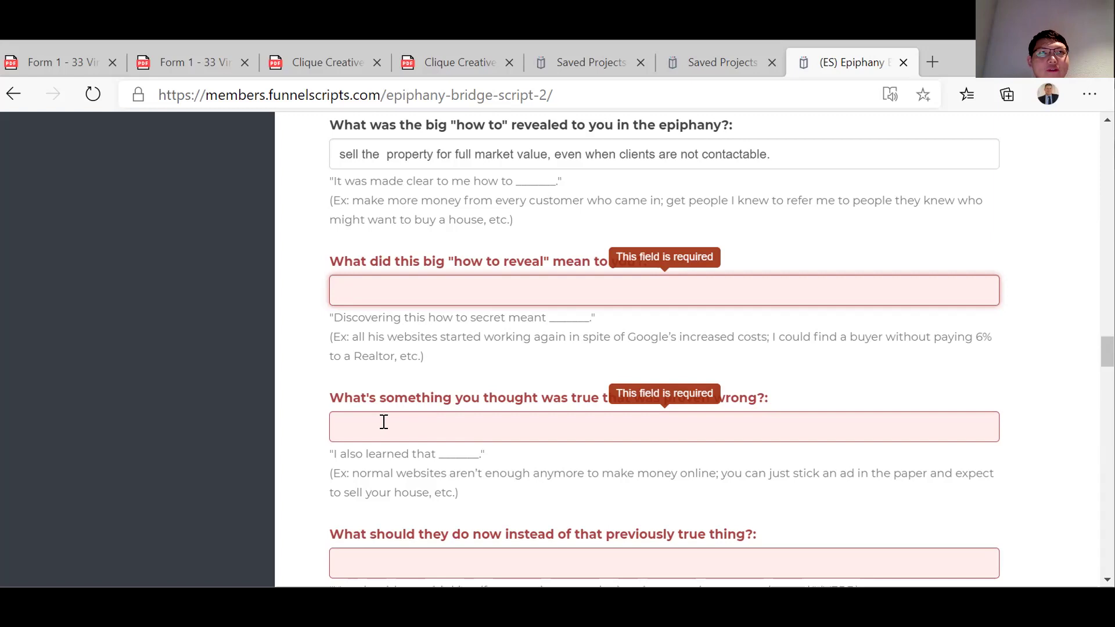
Answer the reveal-meaning question: 'We can really help time poor clients who are just too busy to be involved in the selling process'.
type("We can ")
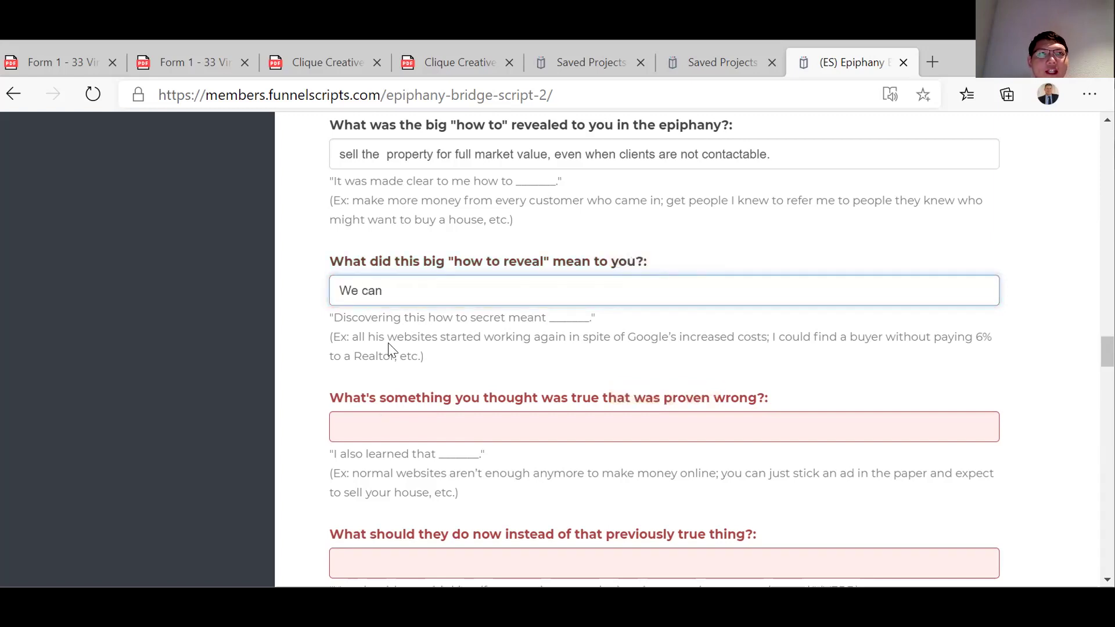
type("pr")
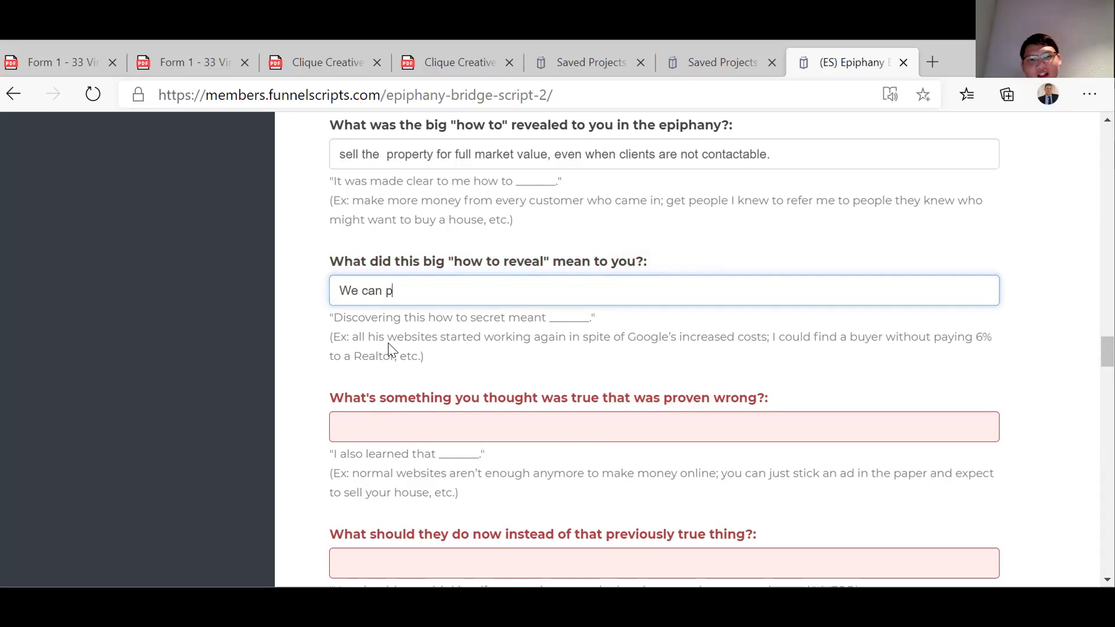
key("BackSpace")
key("BackSpace")
type("rea")
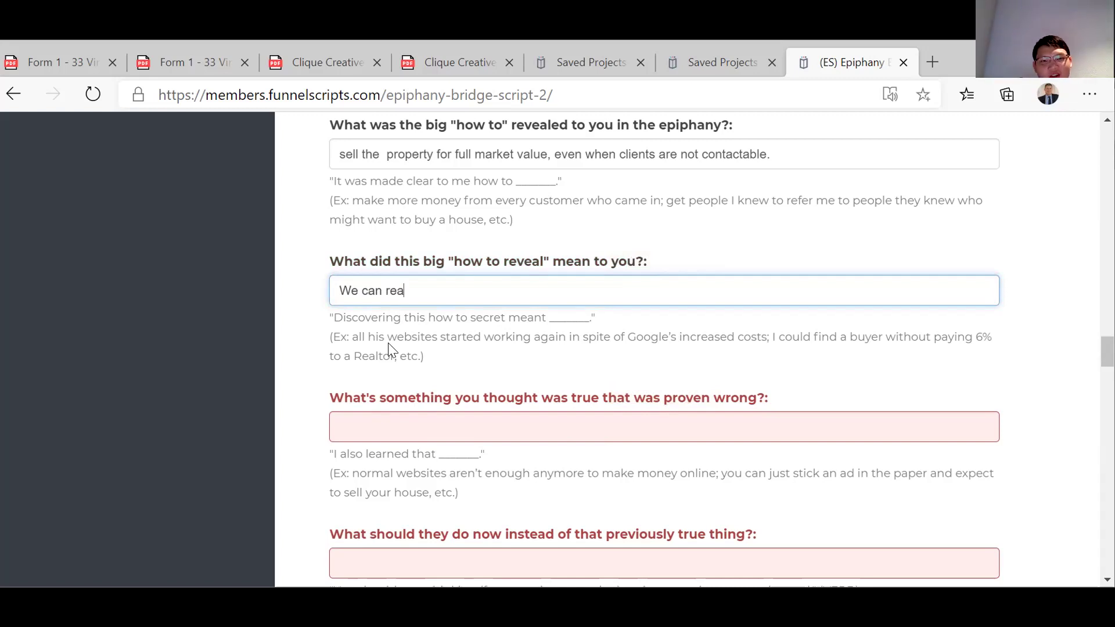
type("lly help ")
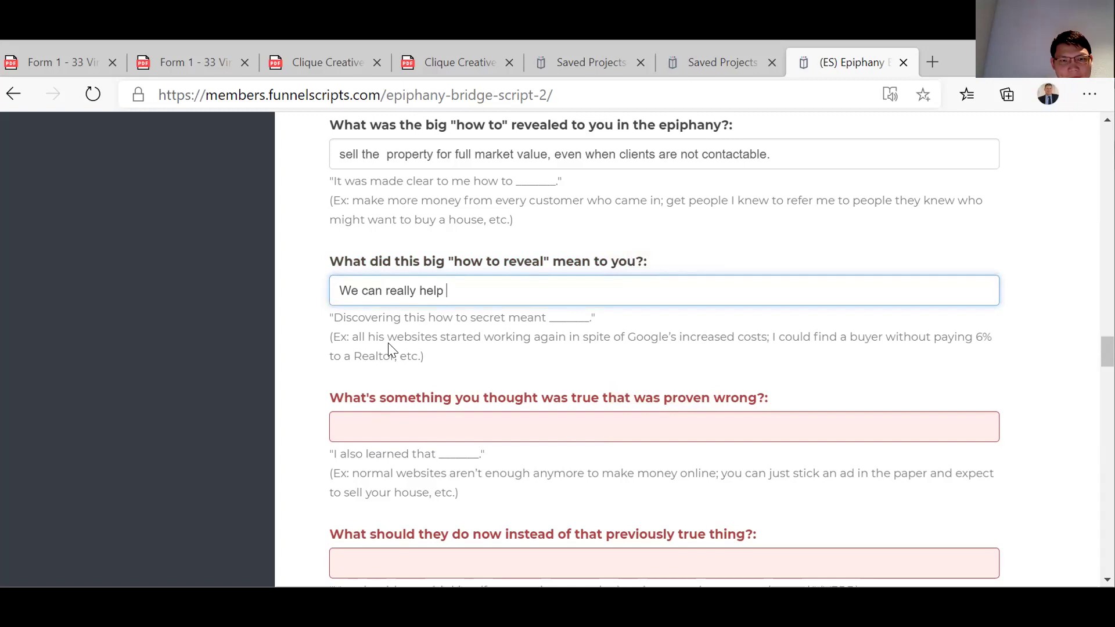
type("time poor clientds")
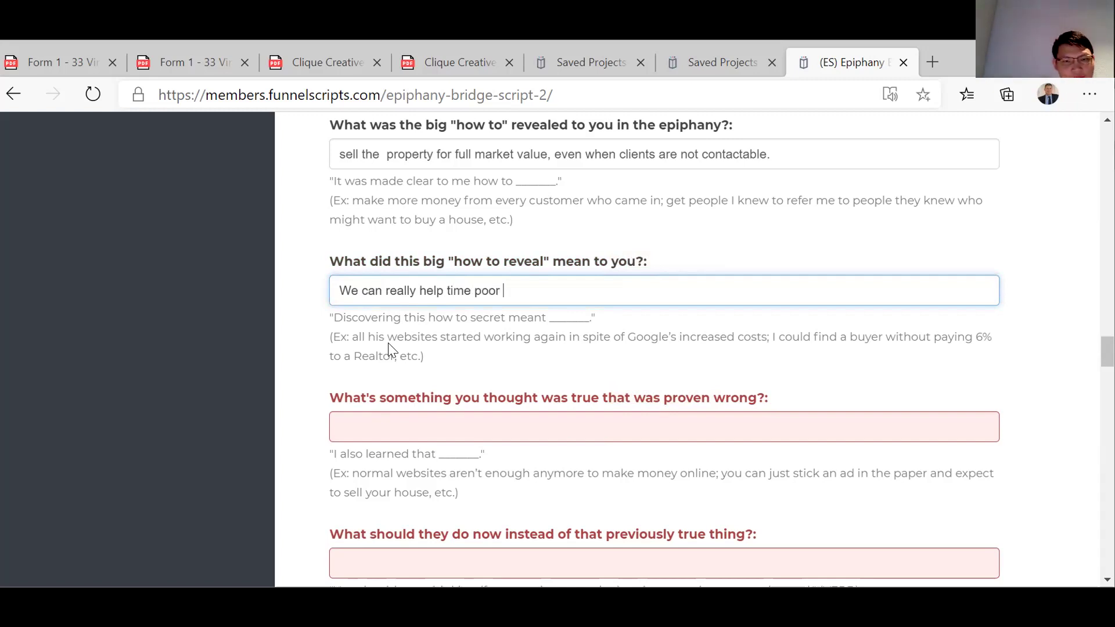
key("BackSpace")
key("BackSpace")
type("s w")
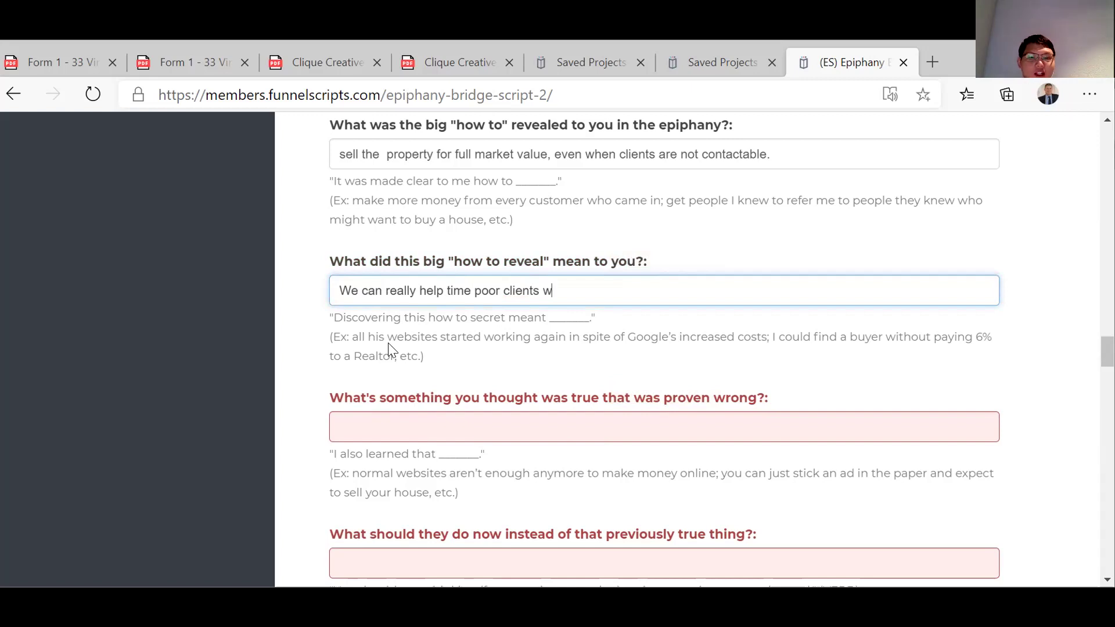
type("ho are too")
key("BackSpace")
key("BackSpace")
key("BackSpace")
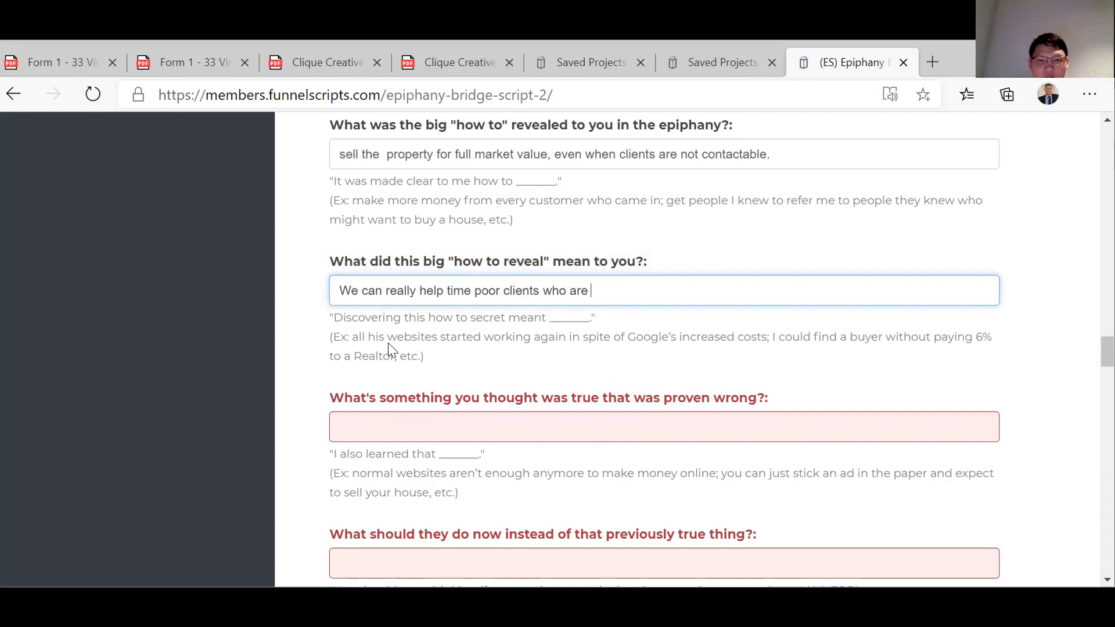
type("just t")
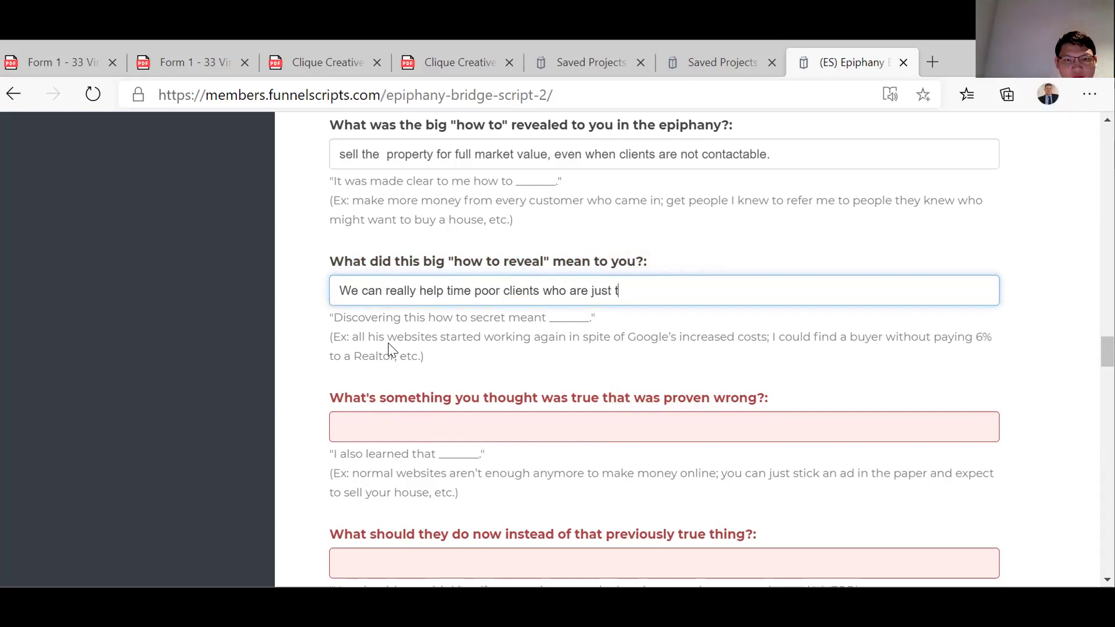
type("oo busy ")
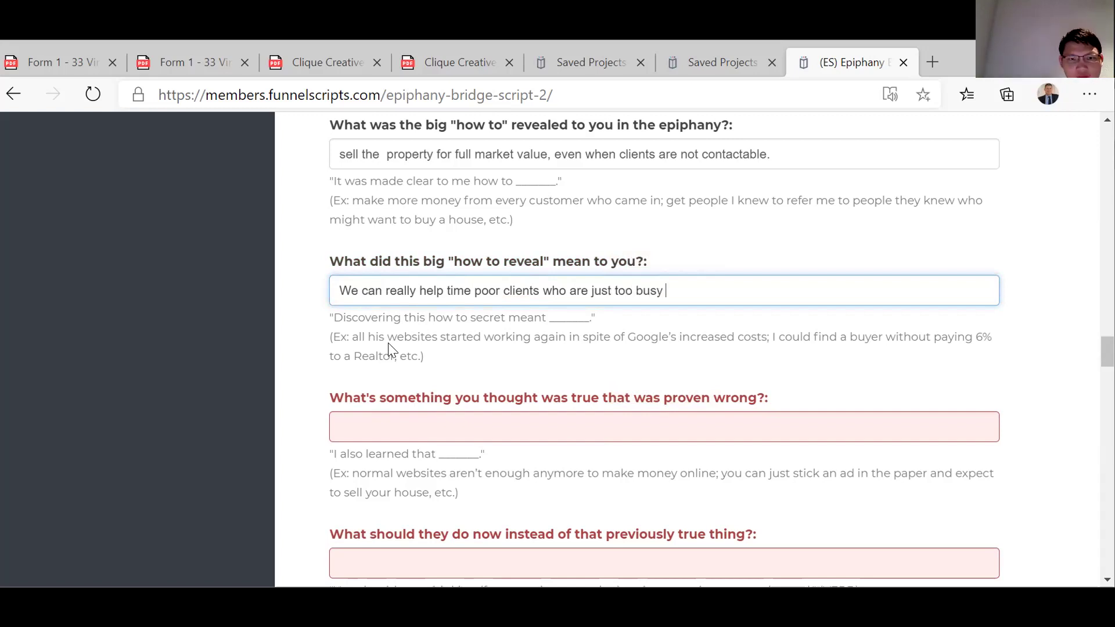
type("to be invol")
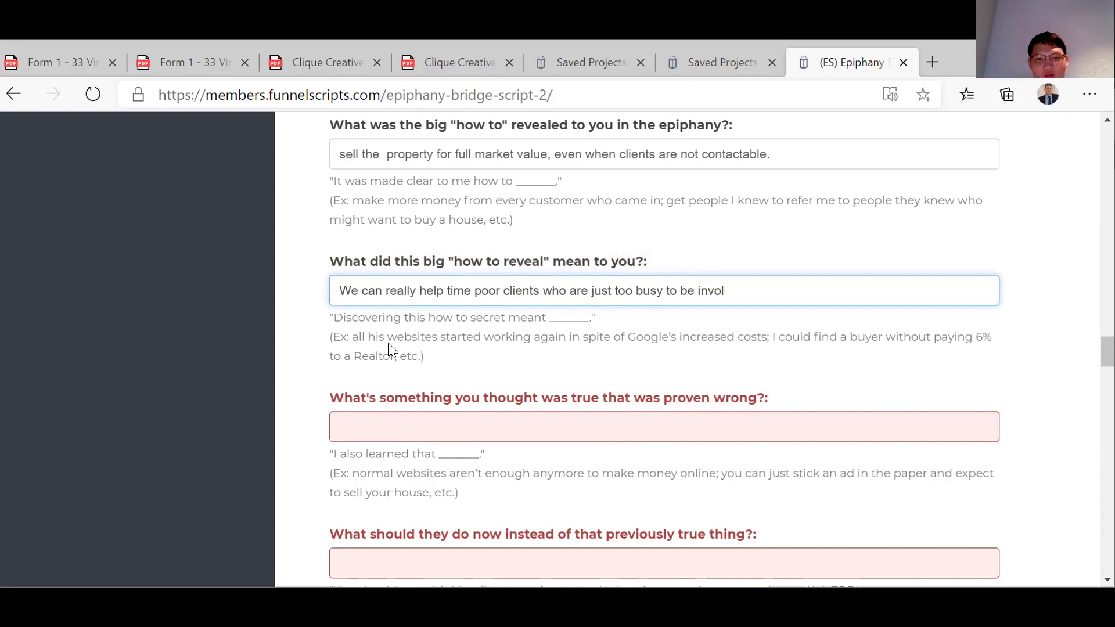
type("ved")
key("BackSpace")
key("BackSpace")
key("BackSpace")
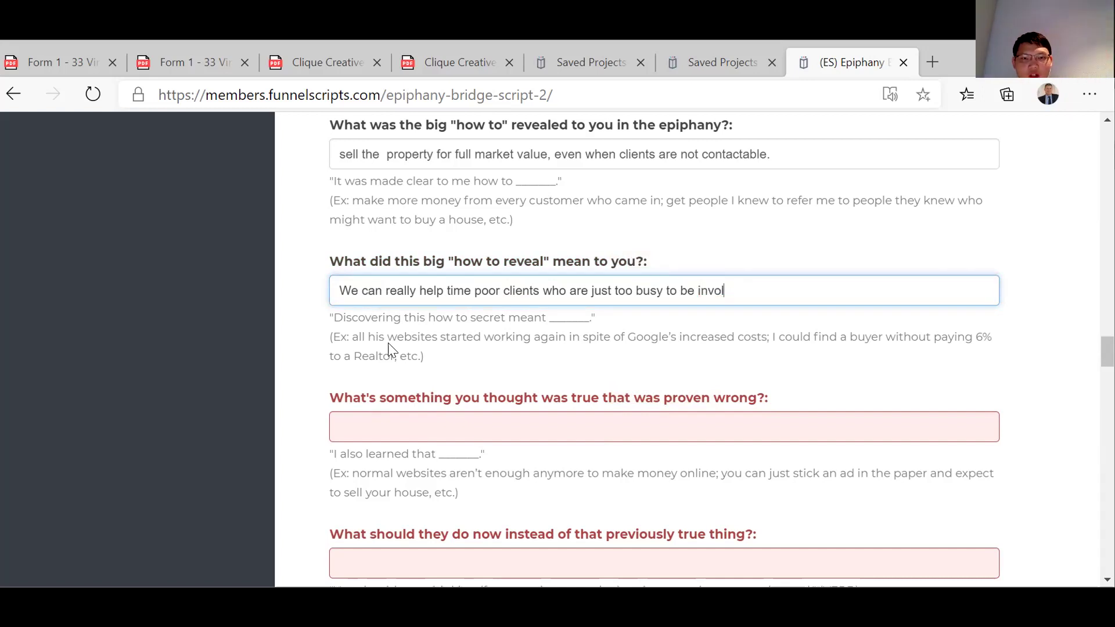
type("ved in ")
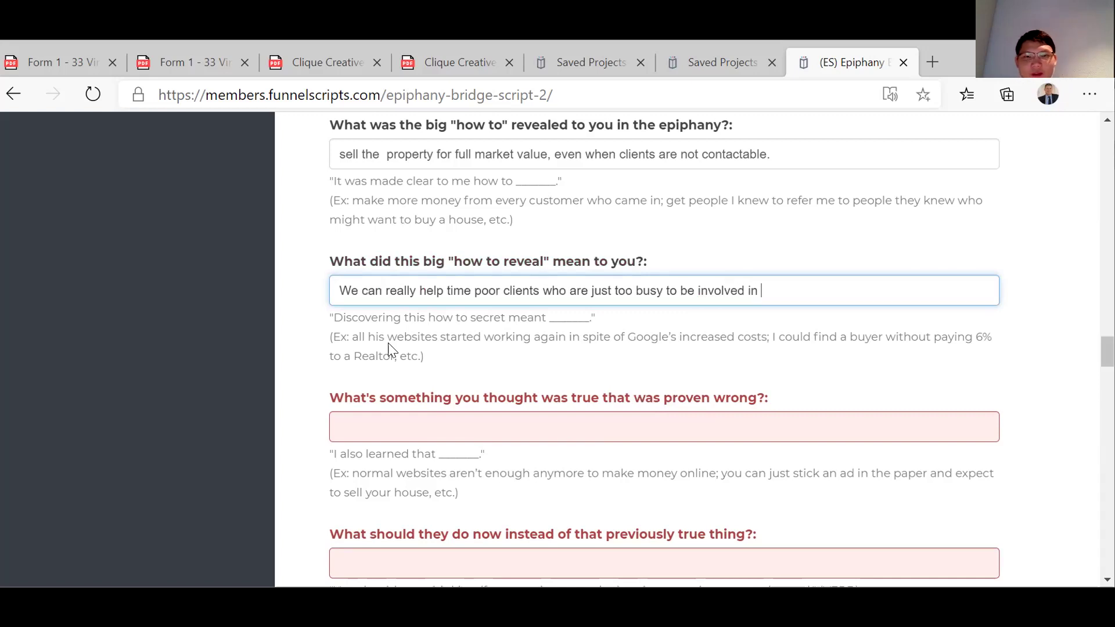
type("the selling prope")
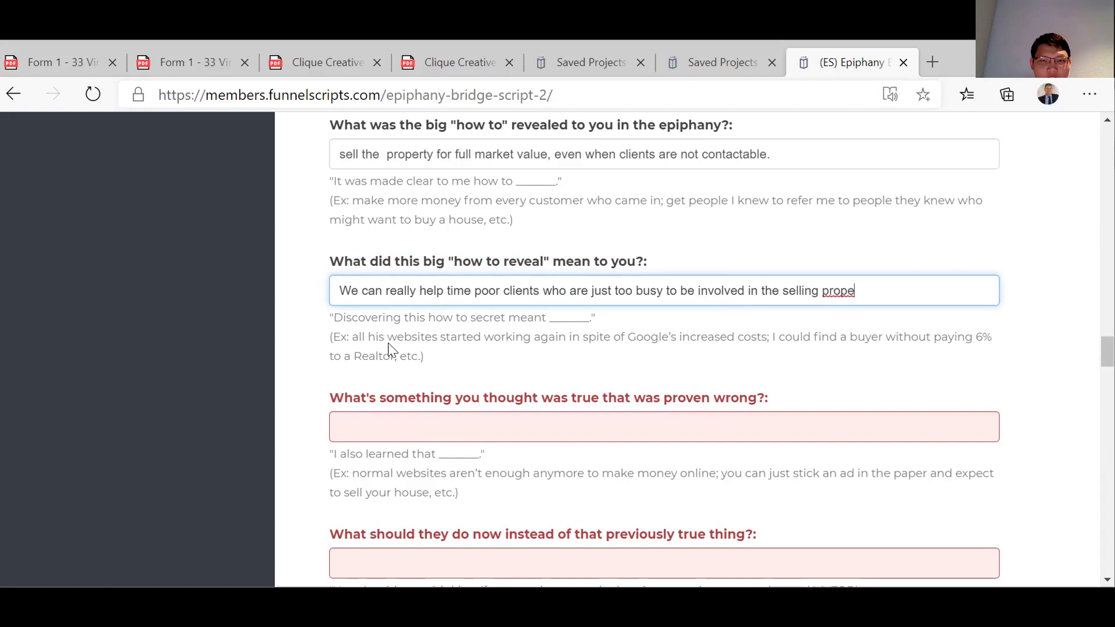
key("BackSpace")
key("BackSpace")
type("cess.")
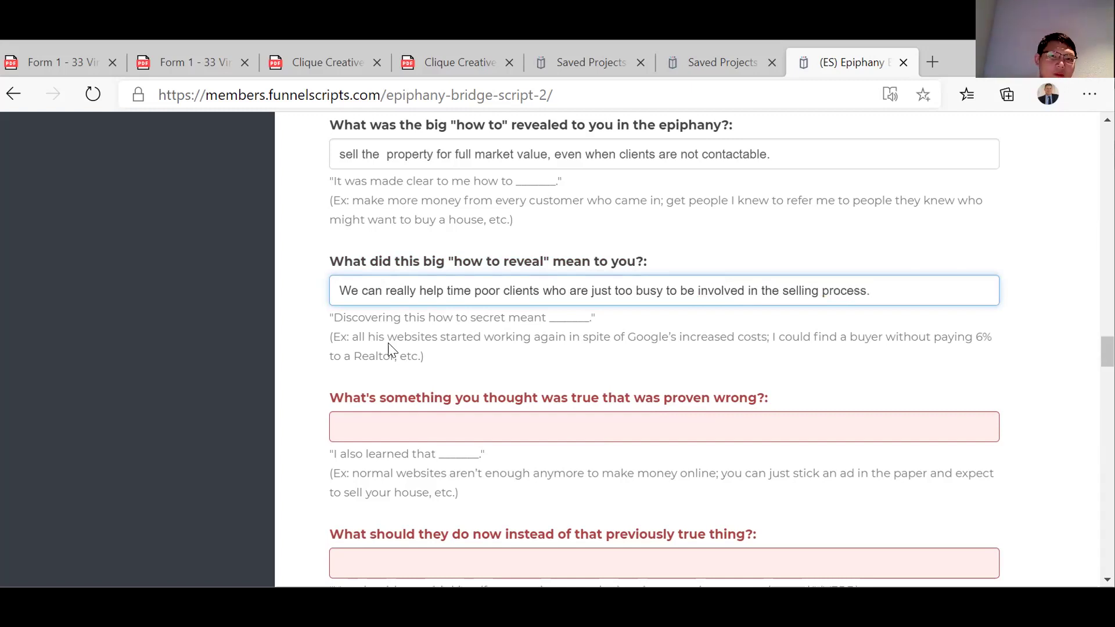
left_click(367, 424)
Prefix the target audience with 'Time poor' and lowercase Home, giving 'Time poor home sellers in Adelaide'.
scroll(397, 302, "up", 1)
scroll(397, 302, "up", 20)
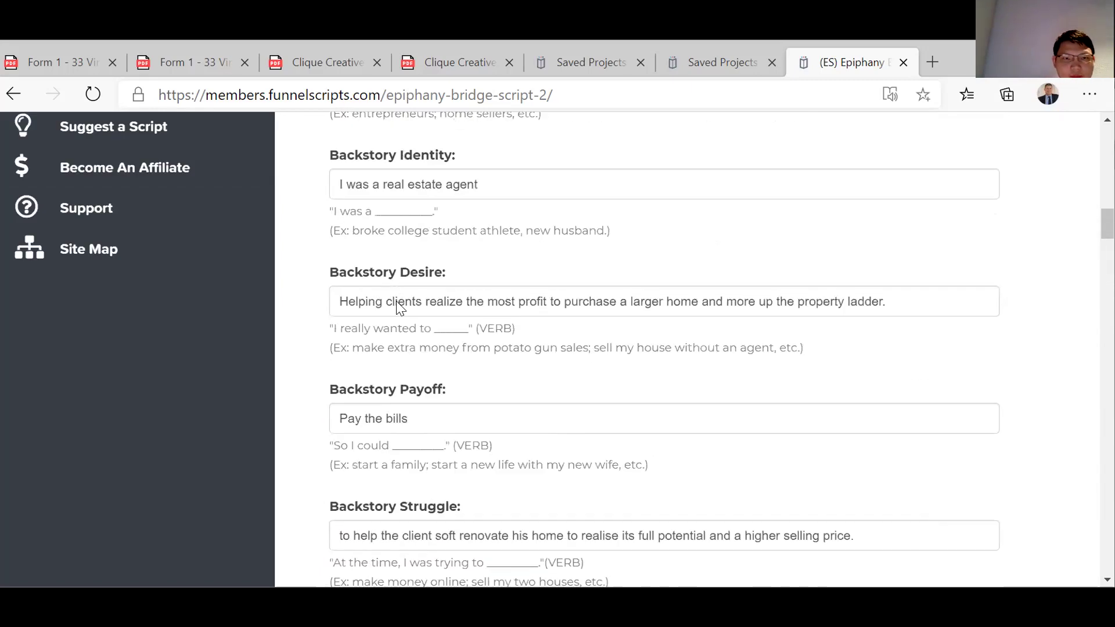
scroll(399, 307, "down", 10)
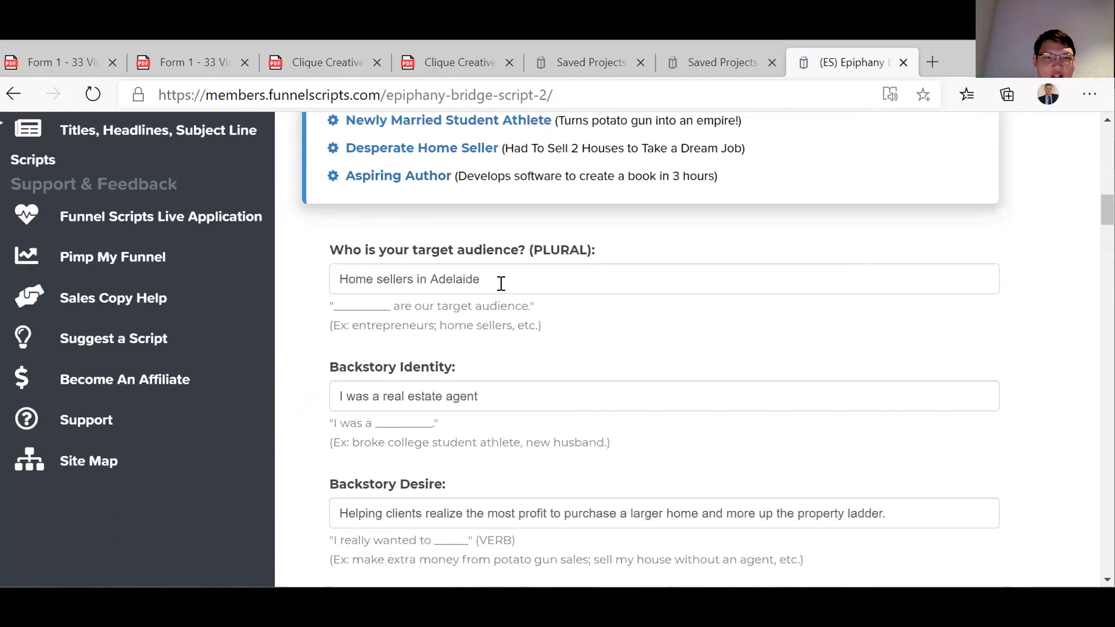
left_click(338, 278)
type("Time po")
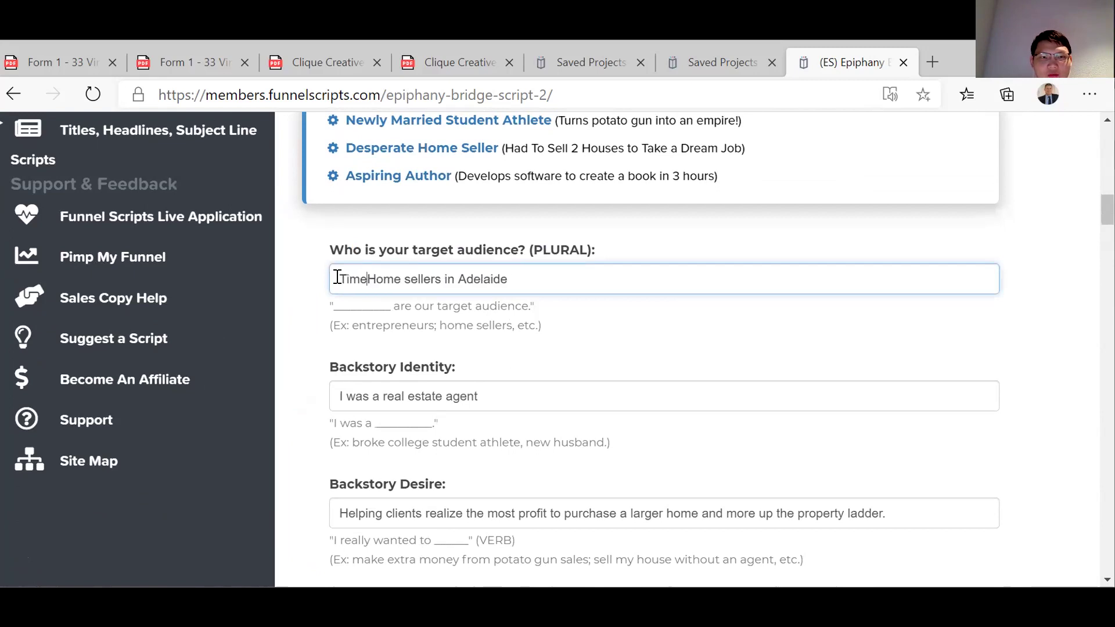
type("or")
key("Delete")
type("h")
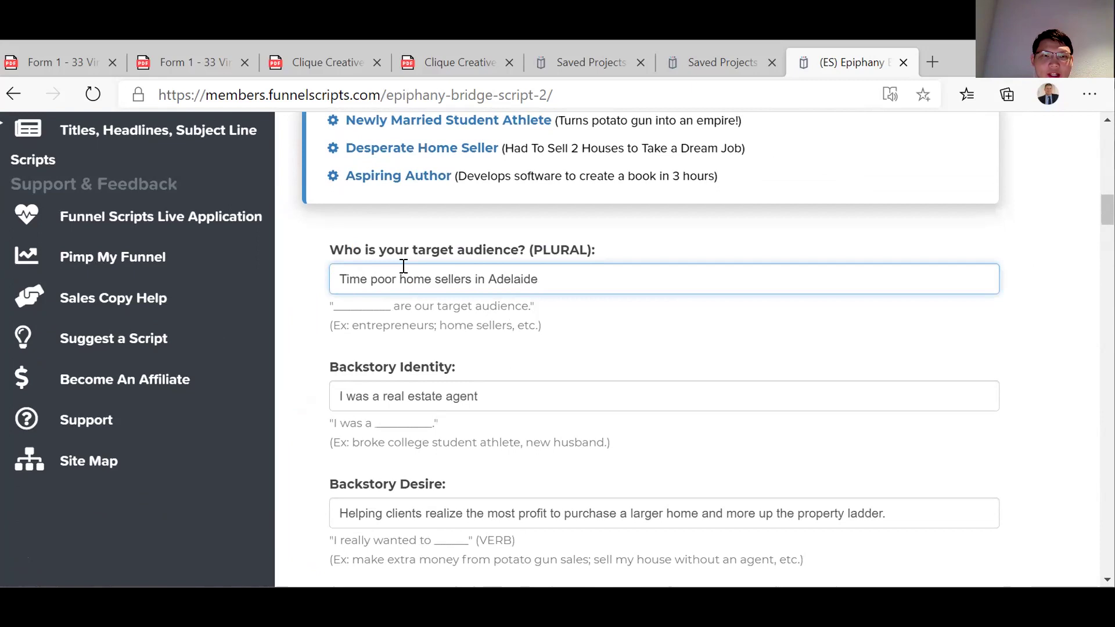
left_click(604, 312)
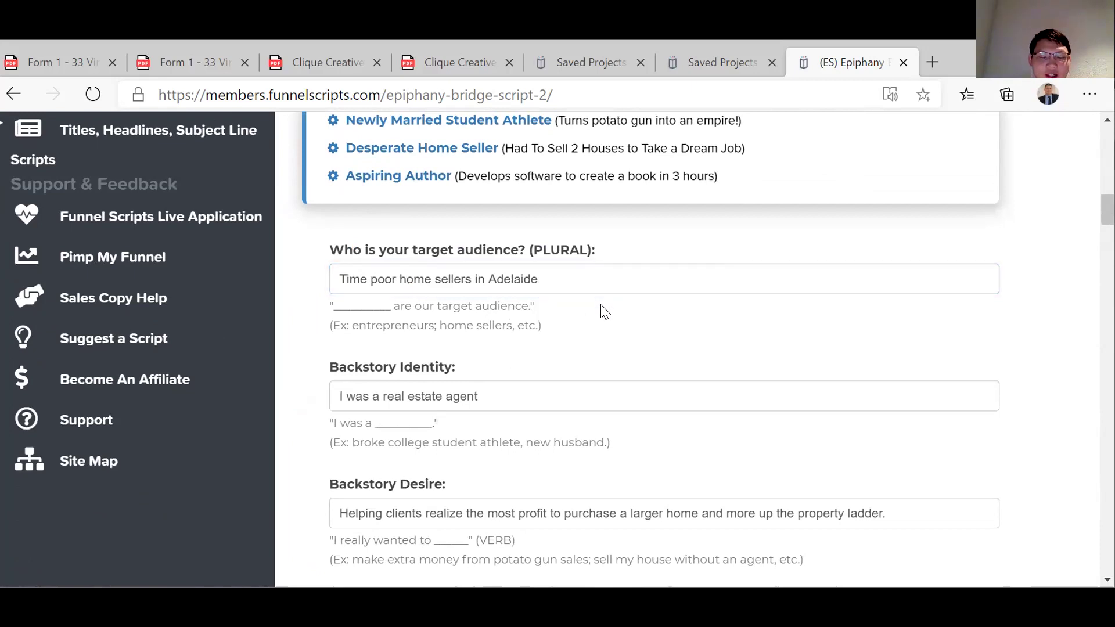
scroll(604, 312, "down", 20)
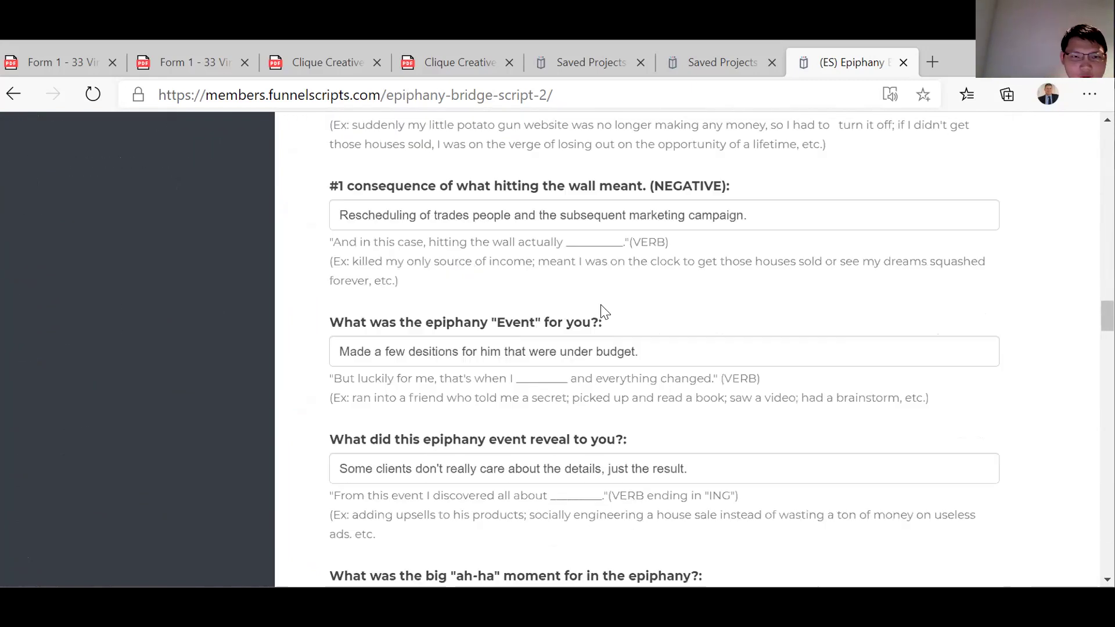
scroll(601, 312, "down", 11)
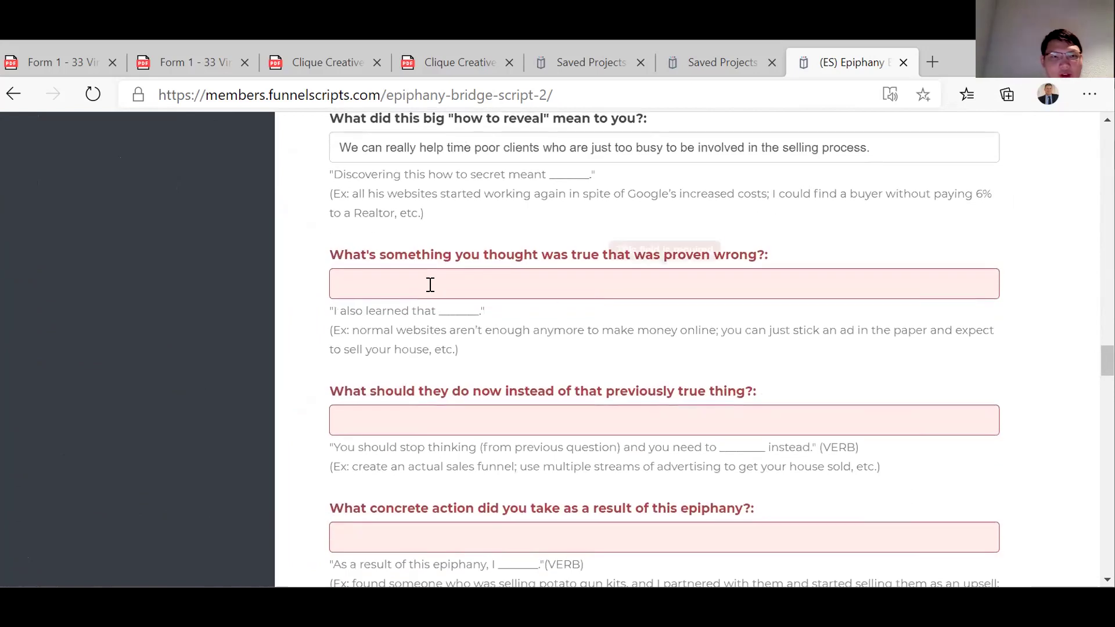
Fill the proven-wrong field with 'Clients don't have to be involved every single step when selling.'.
left_click(431, 285)
scroll(399, 321, "up", 1)
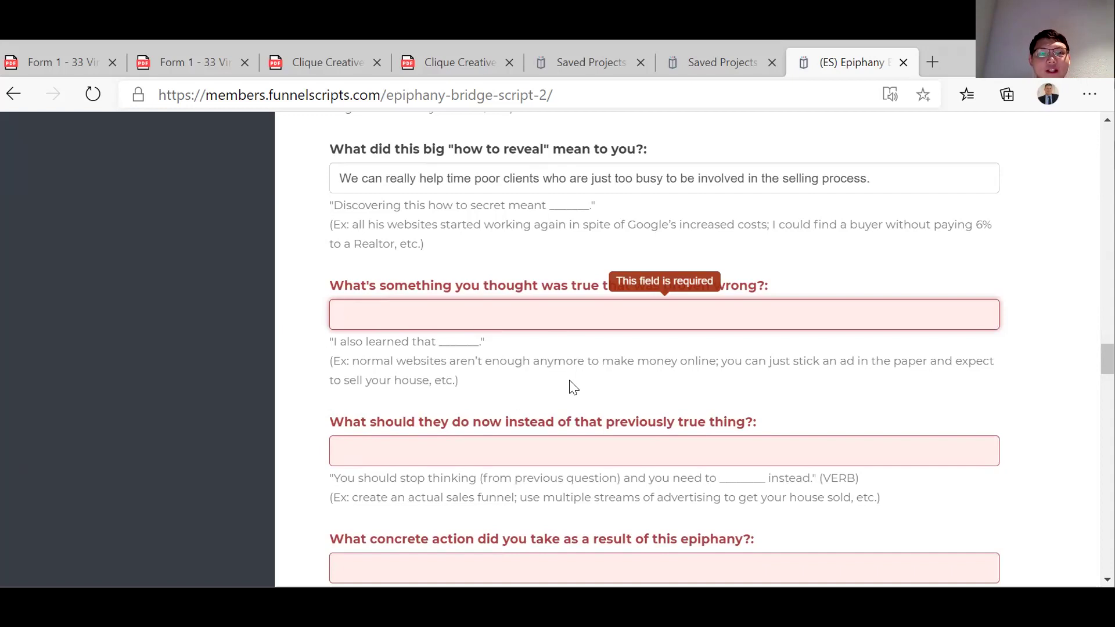
type("Clien")
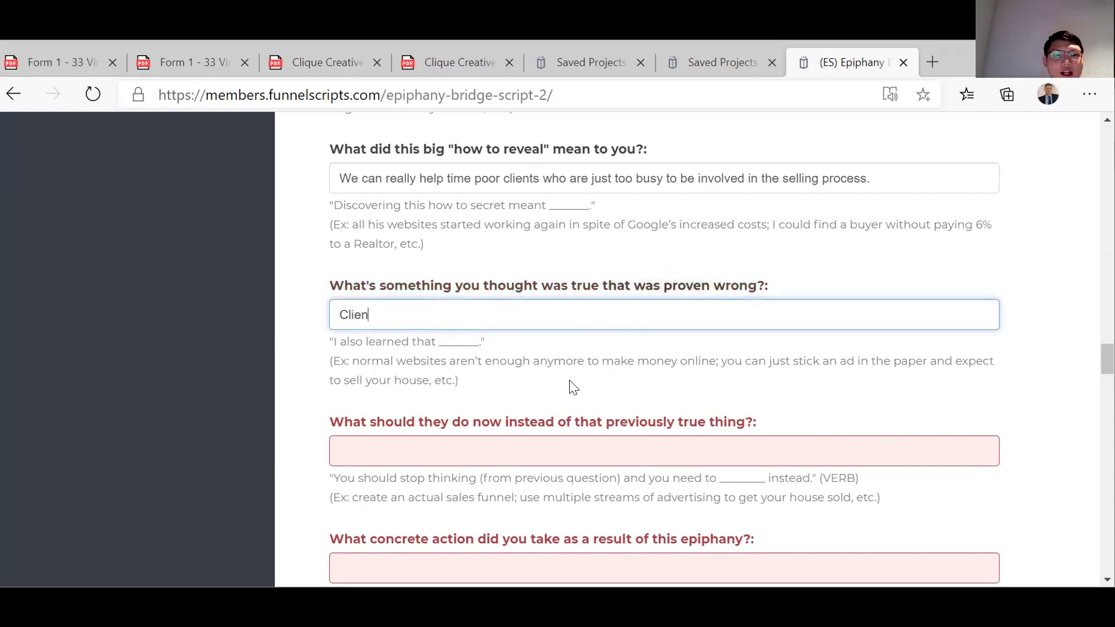
type("ts dont ha")
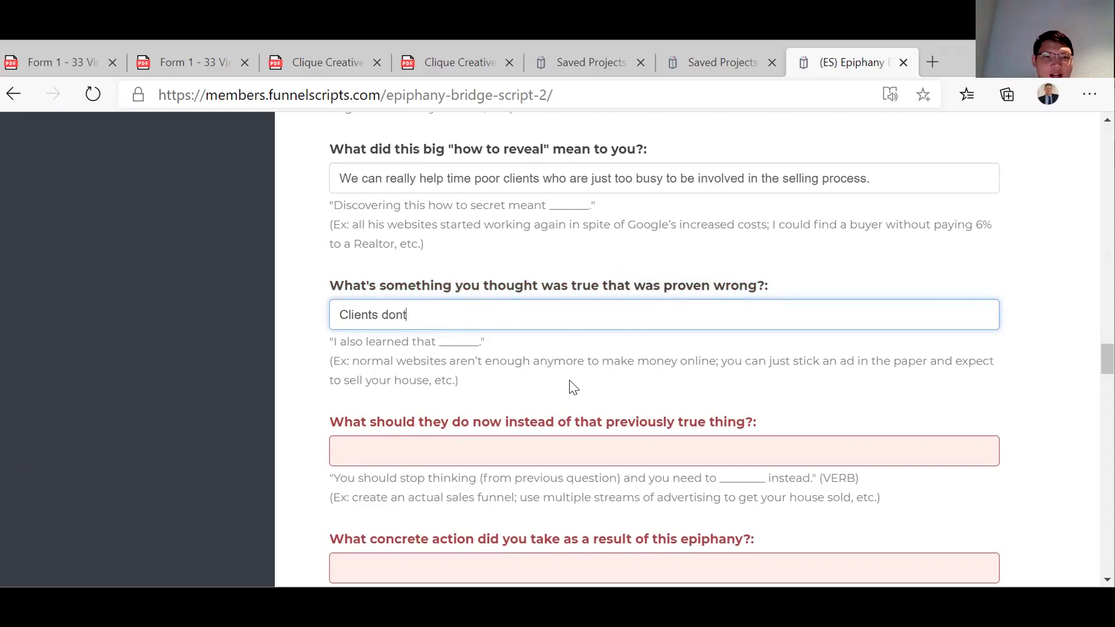
key("BackSpace")
key("BackSpace")
key("BackSpace")
type("'t have to")
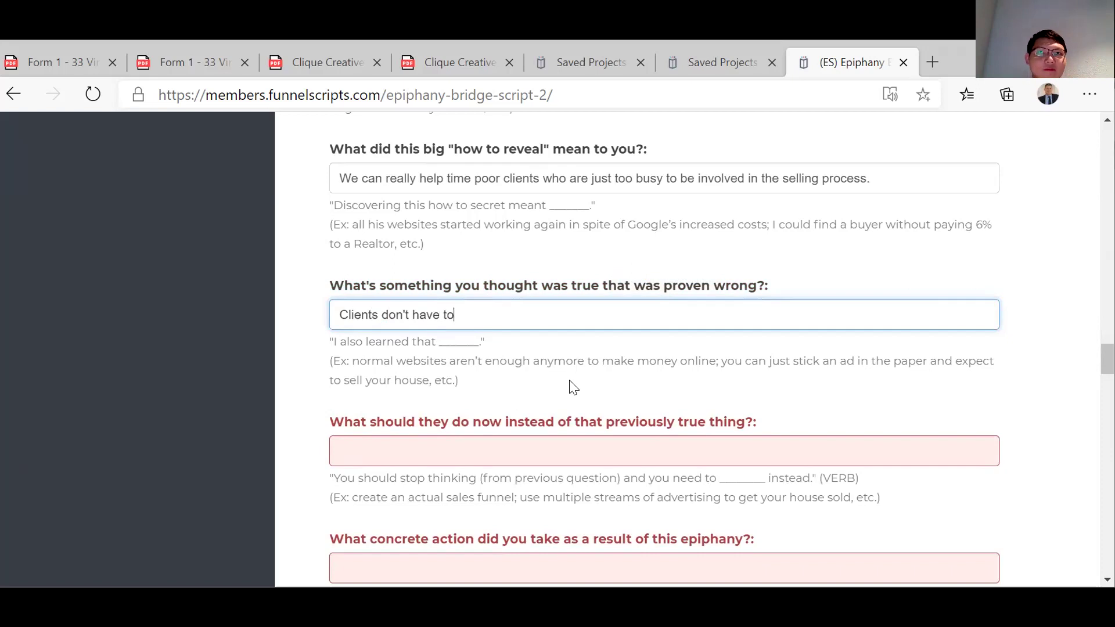
type(" be invo")
key("BackSpace")
type("ole")
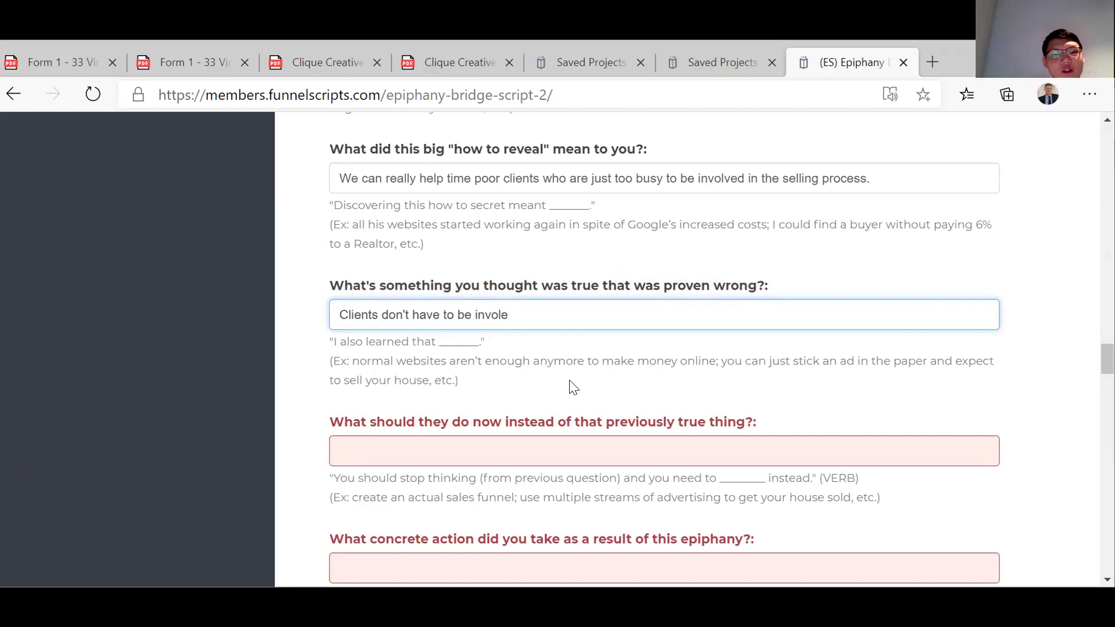
key("BackSpace")
type("ved ever")
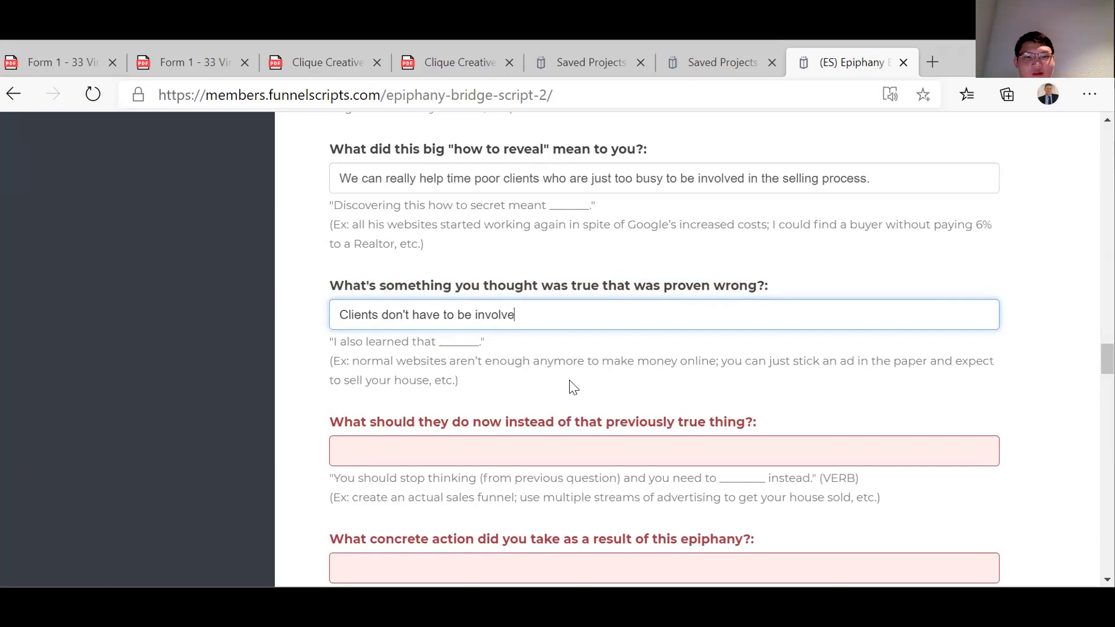
type("y ")
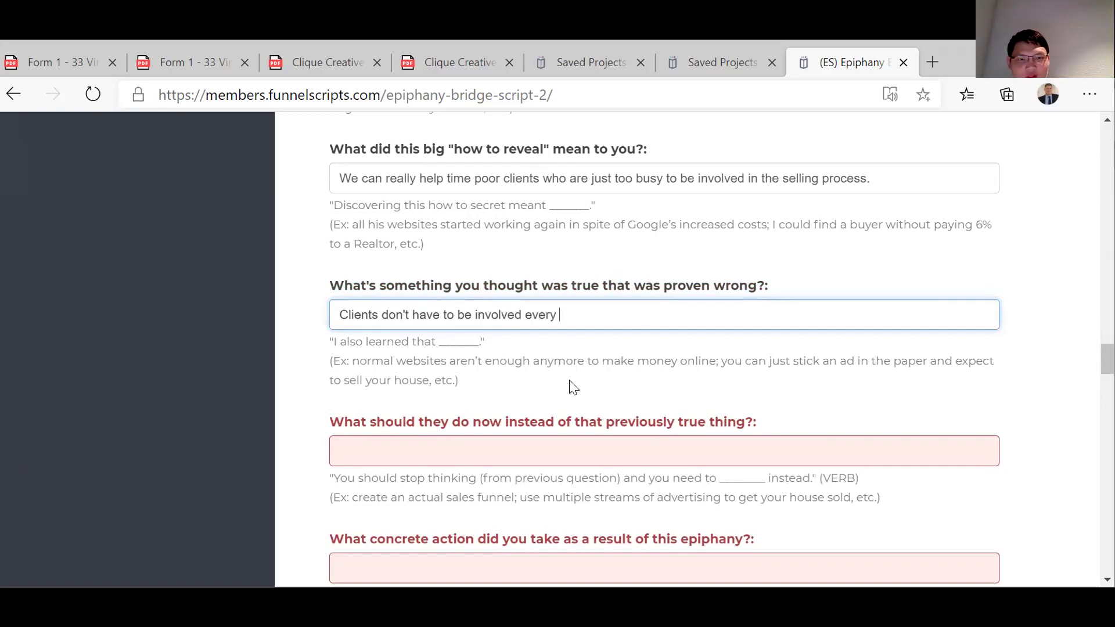
type("day")
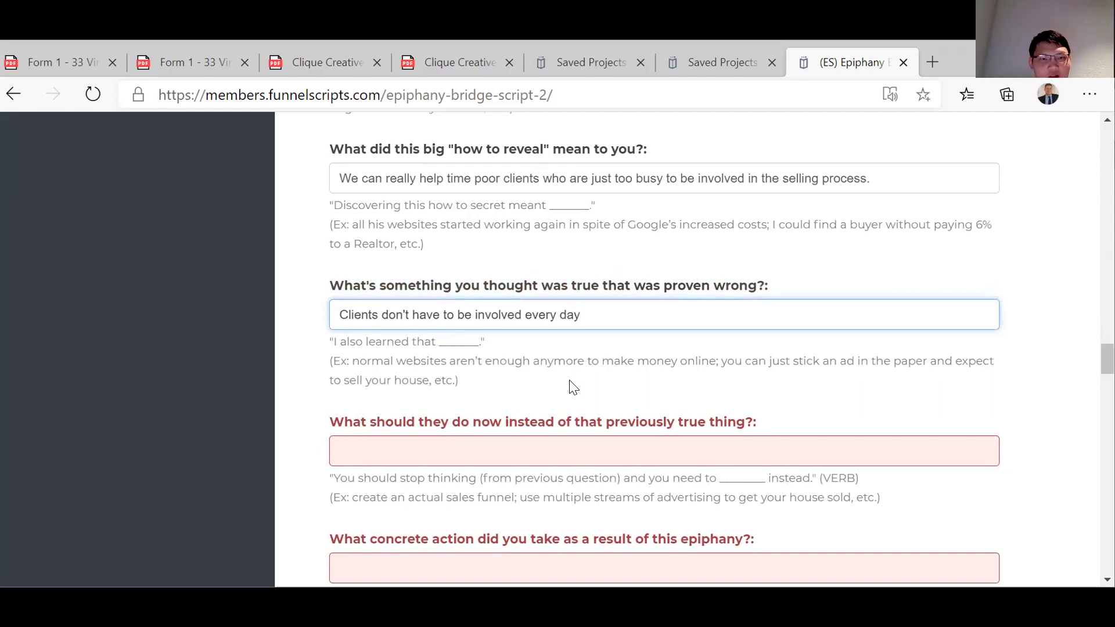
type(".")
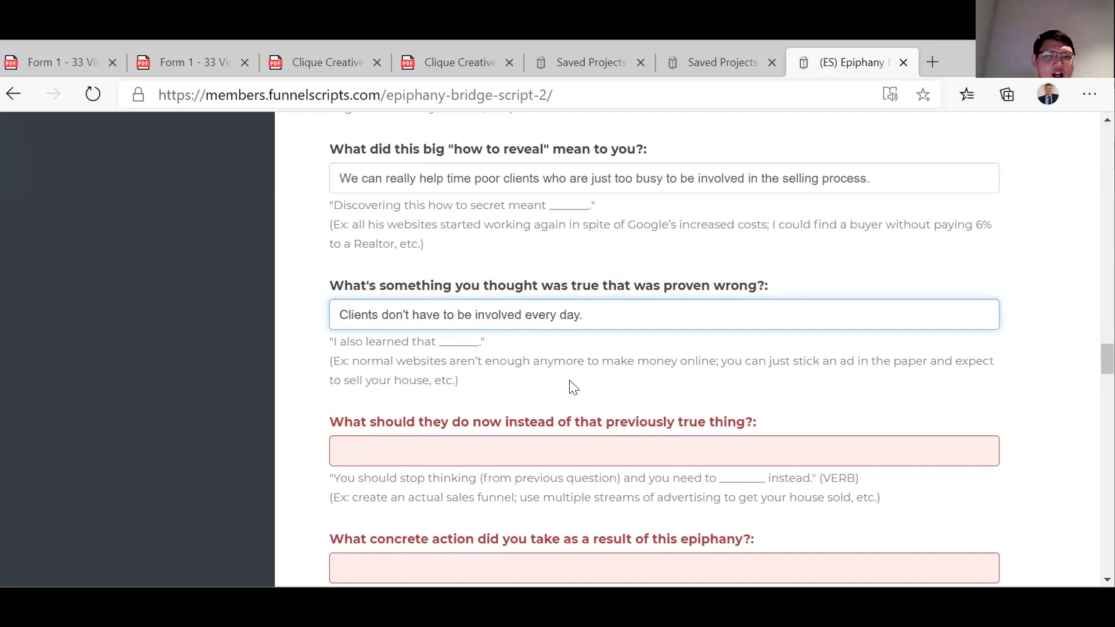
key("BackSpace")
key("BackSpace")
key("BackSpace")
key("BackSpace")
type("single")
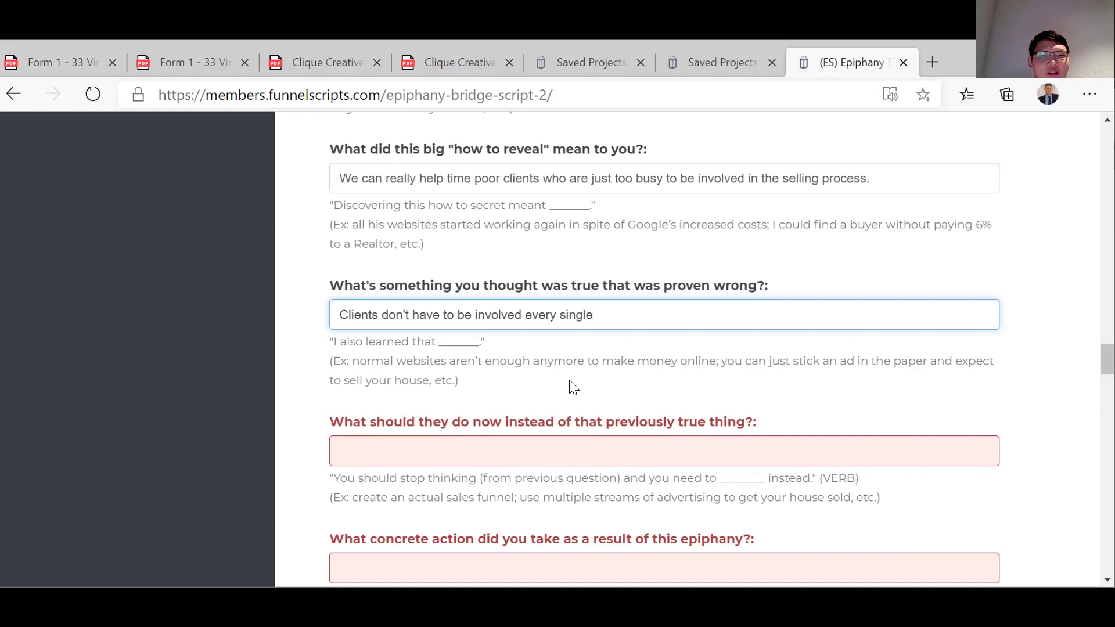
type(" ste")
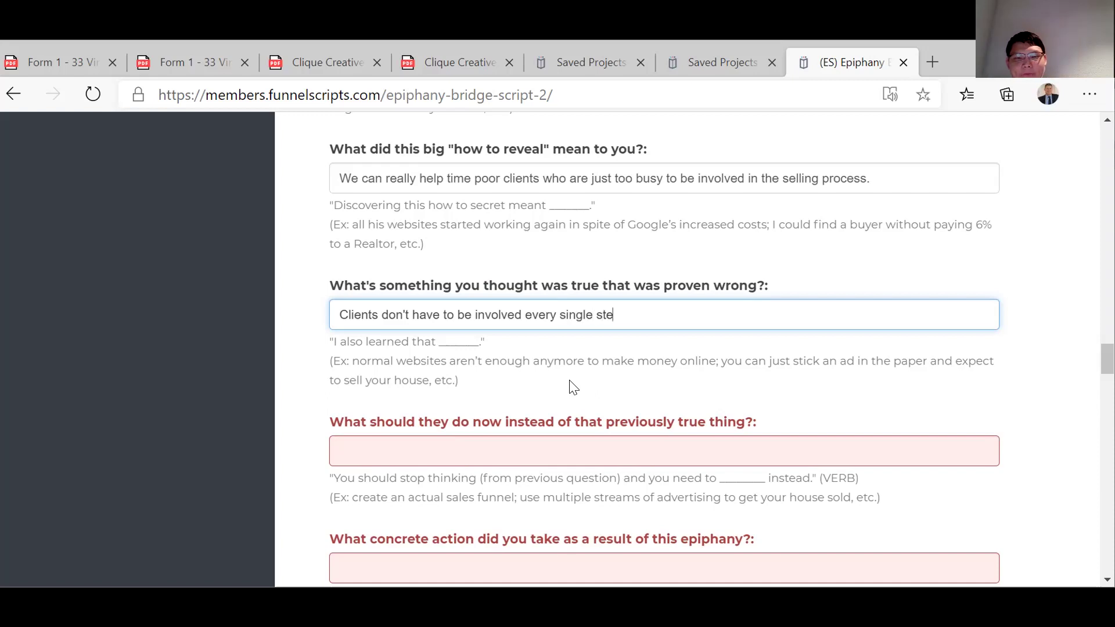
type("p")
type("when sell")
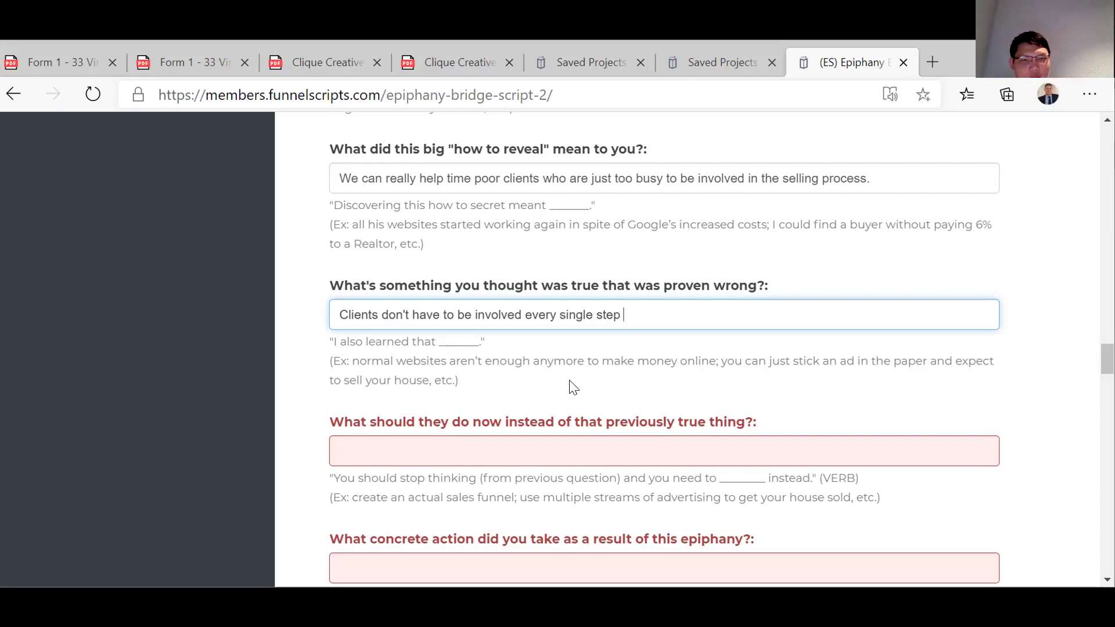
type("ing.")
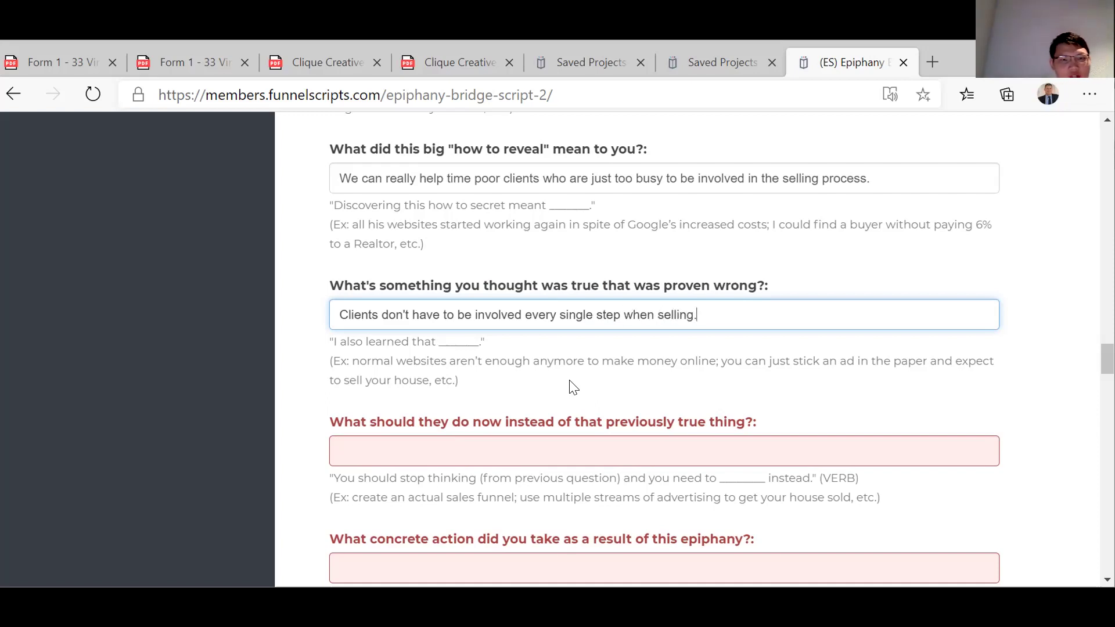
scroll(572, 387, "down", 1)
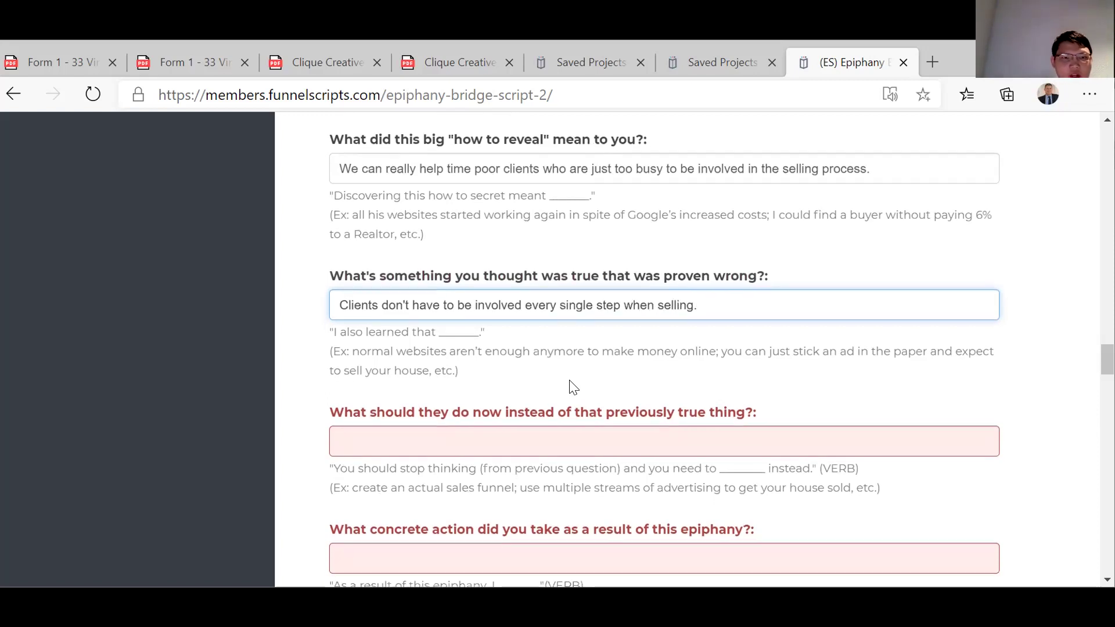
left_click(436, 430)
scroll(423, 471, "down", 3)
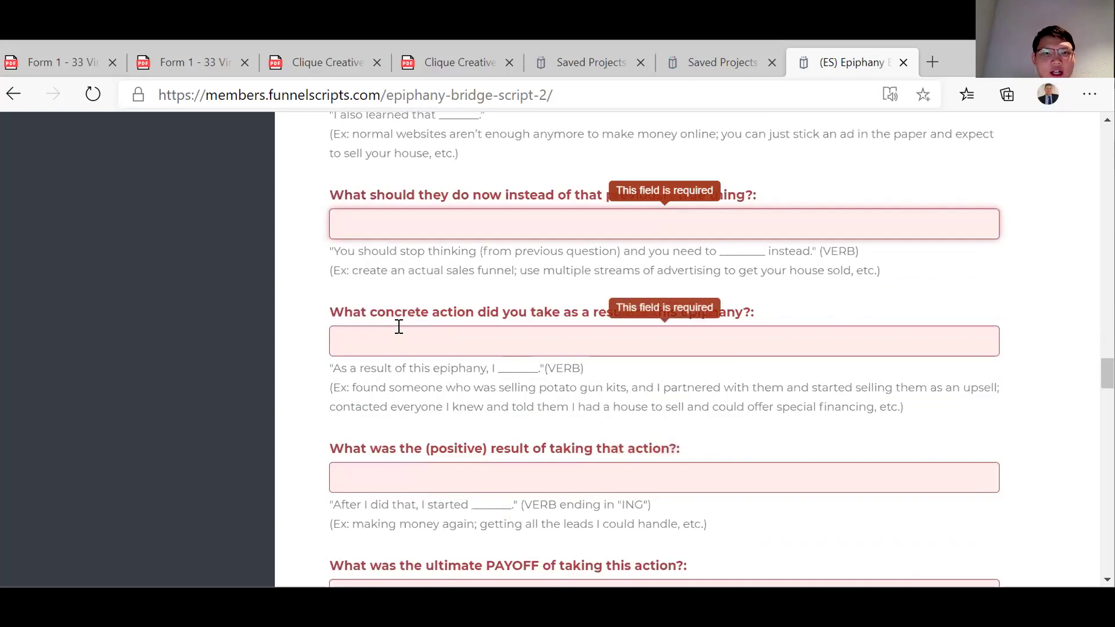
scroll(399, 327, "up", 1)
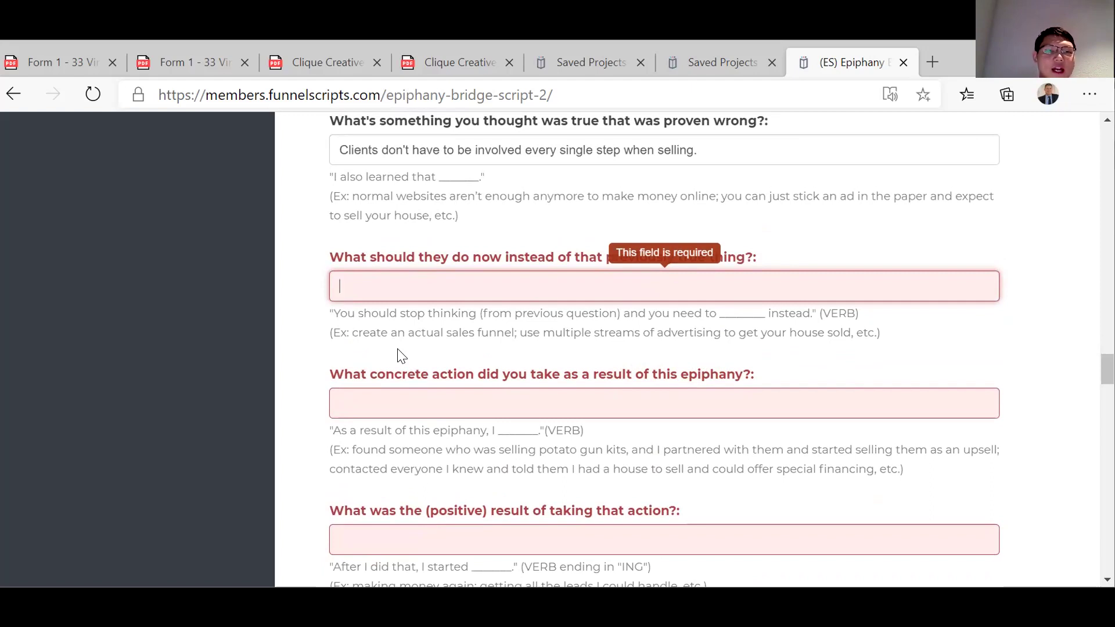
left_click(379, 389)
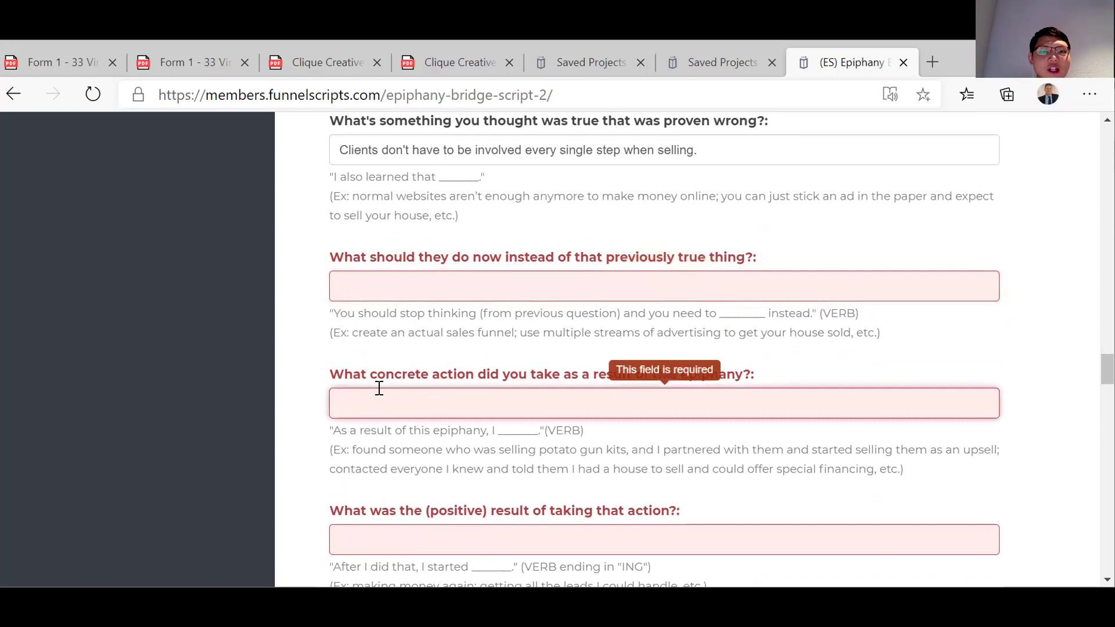
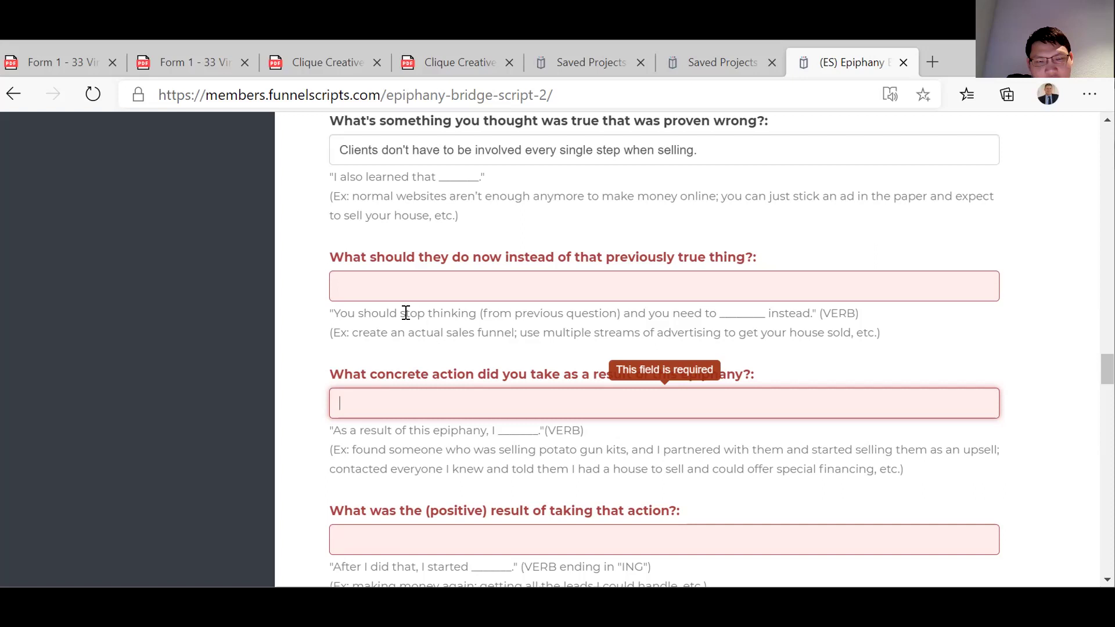
Answer that clients think they don't have time to ready their home for sale and it's too expensive.
left_click(367, 294)
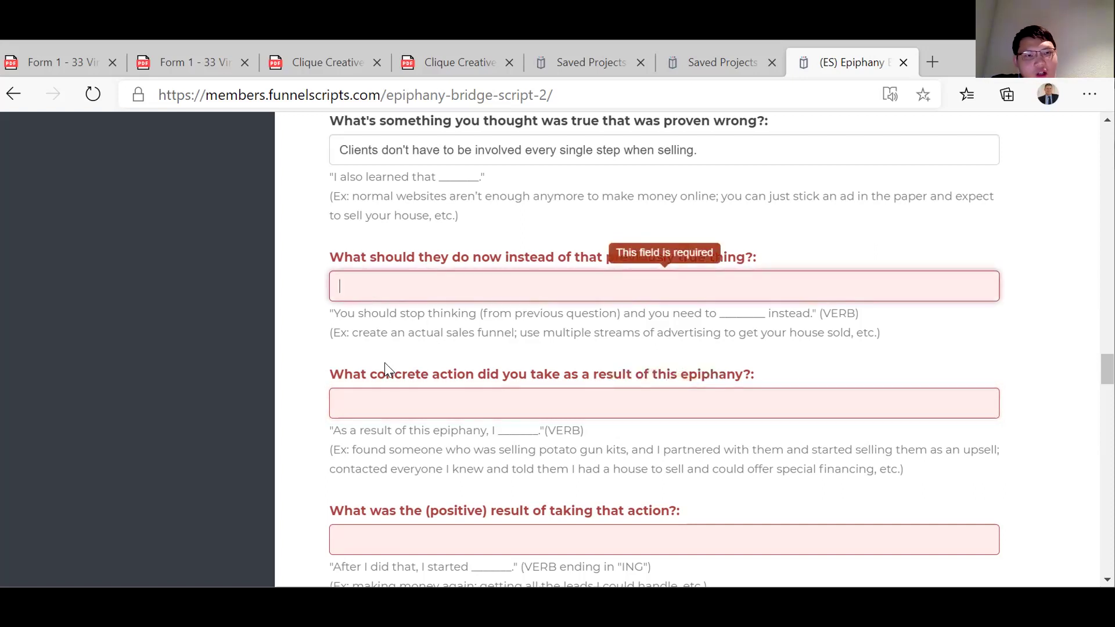
type("thinking th")
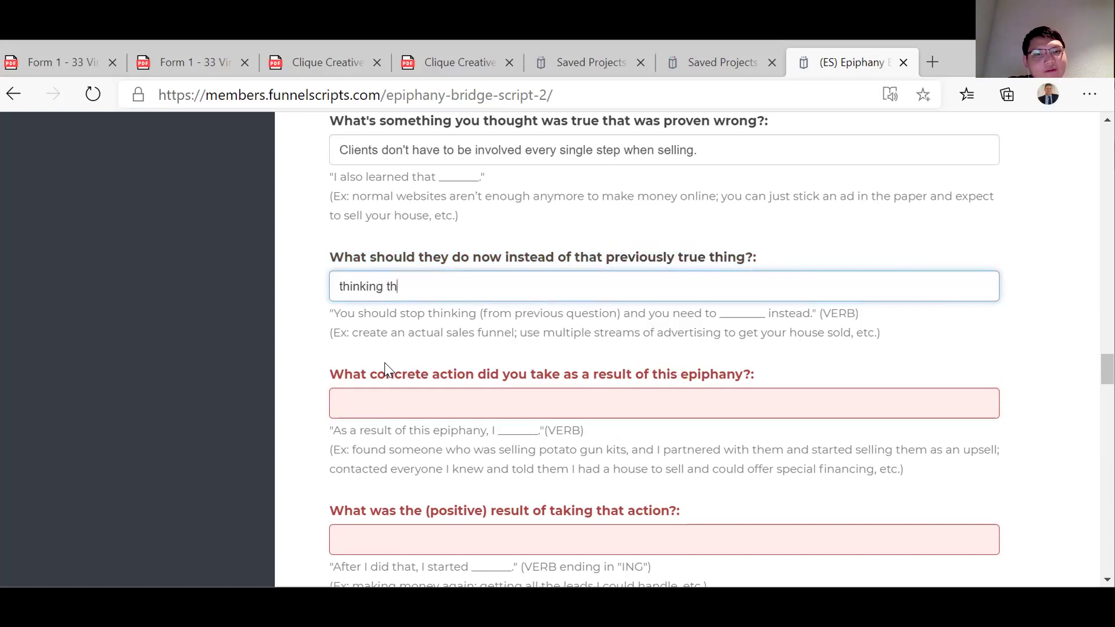
type("ey dopn")
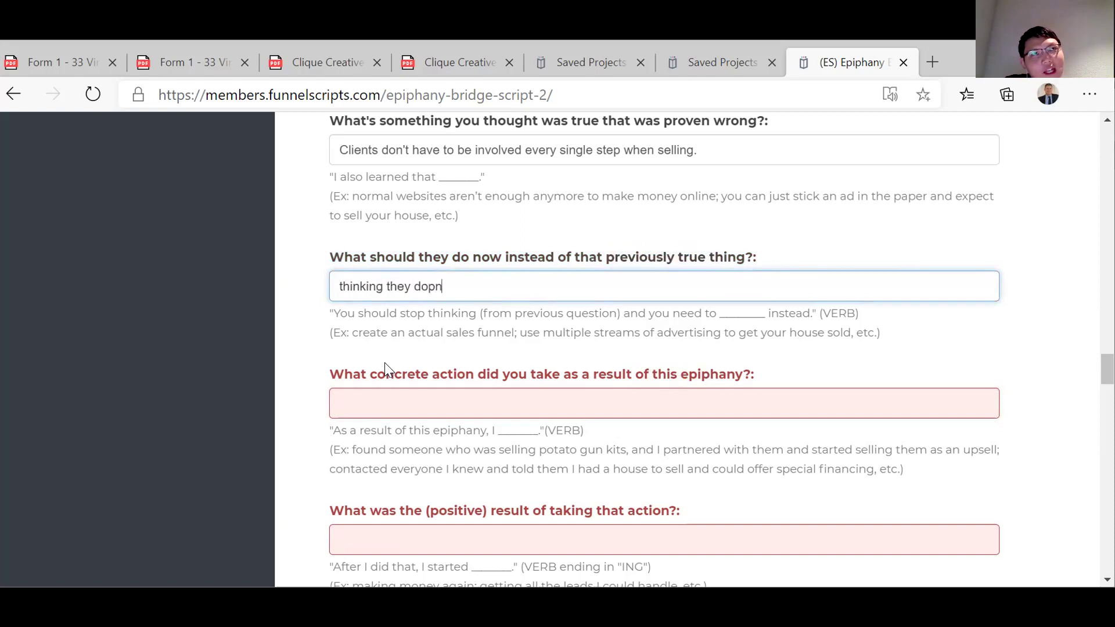
type("'t")
key("BackSpace")
key("BackSpace")
key("BackSpace")
key("BackSpace")
type("n't havr")
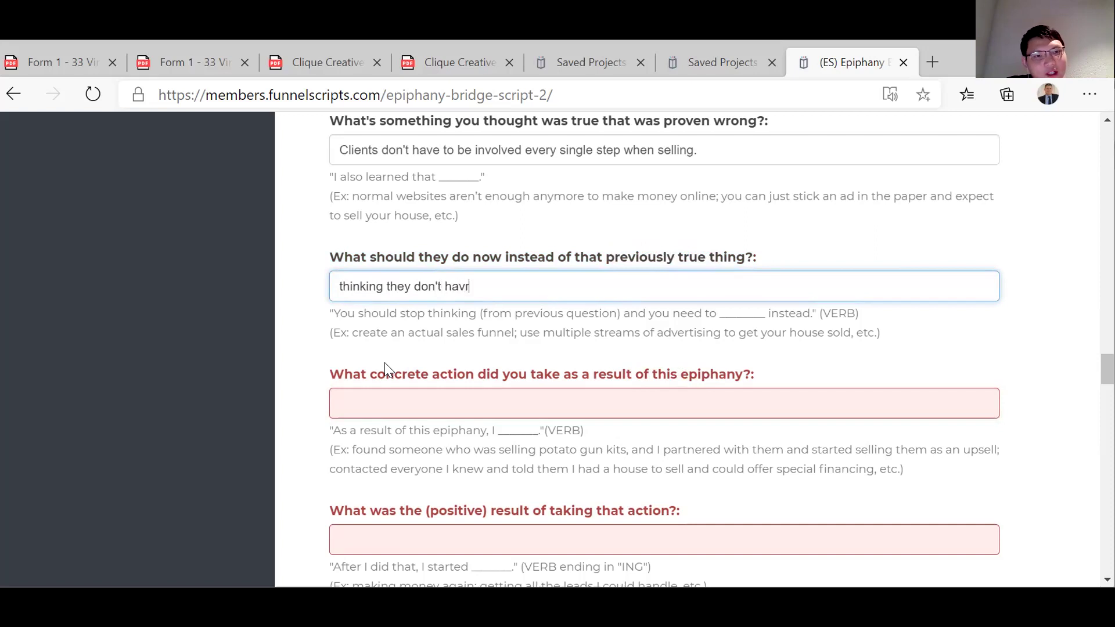
type(" time")
key("BackSpace")
key("BackSpace")
key("BackSpace")
key("BackSpace")
key("BackSpace")
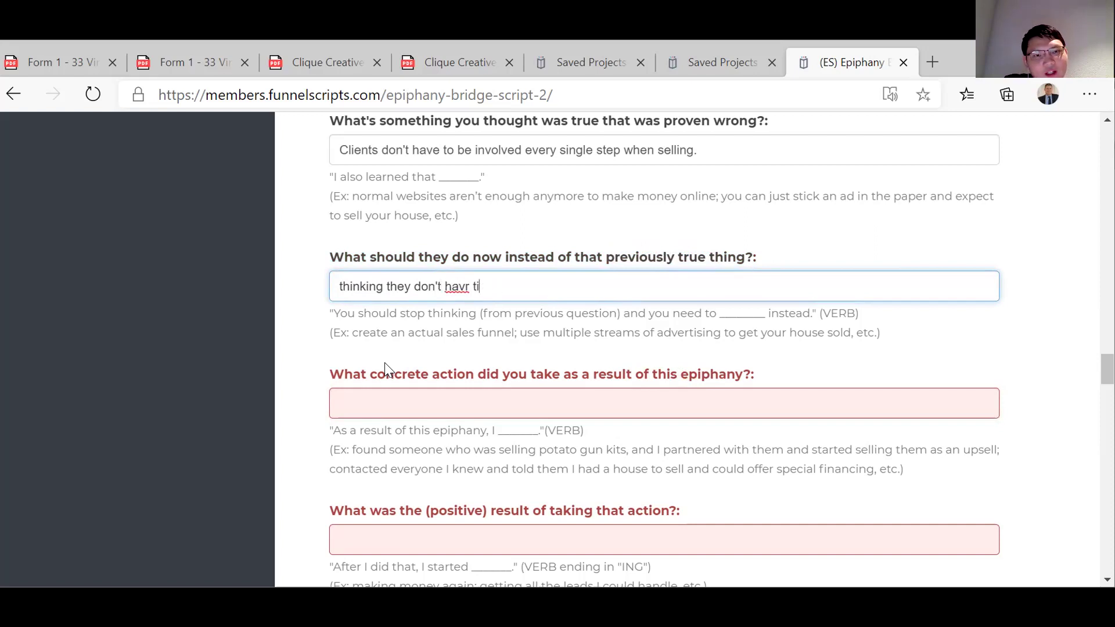
key("BackSpace")
type("e time ")
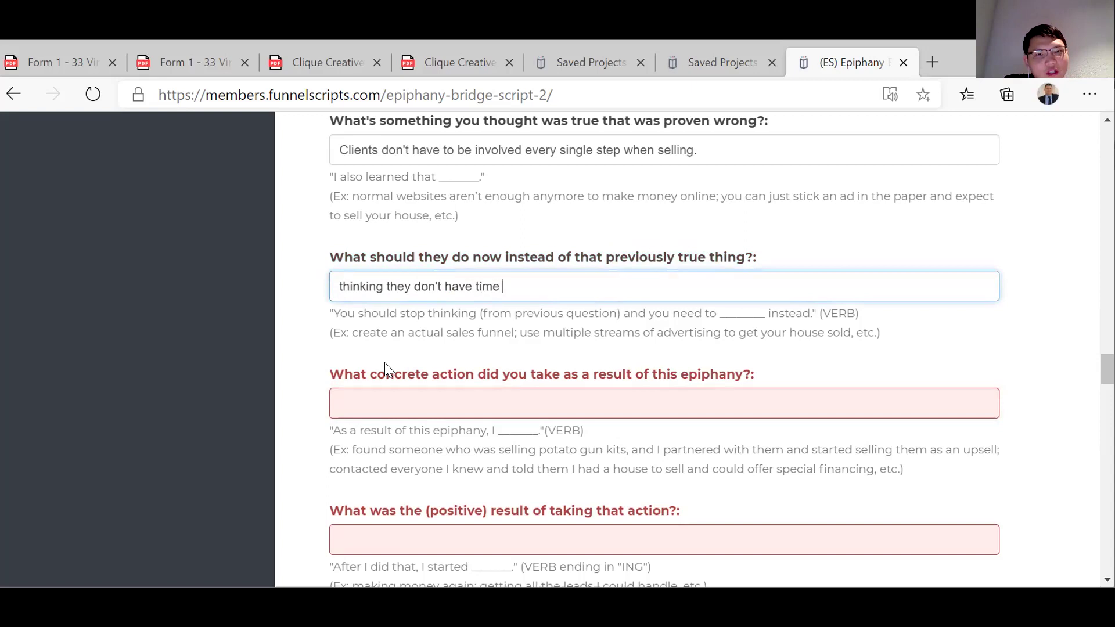
type("to get the")
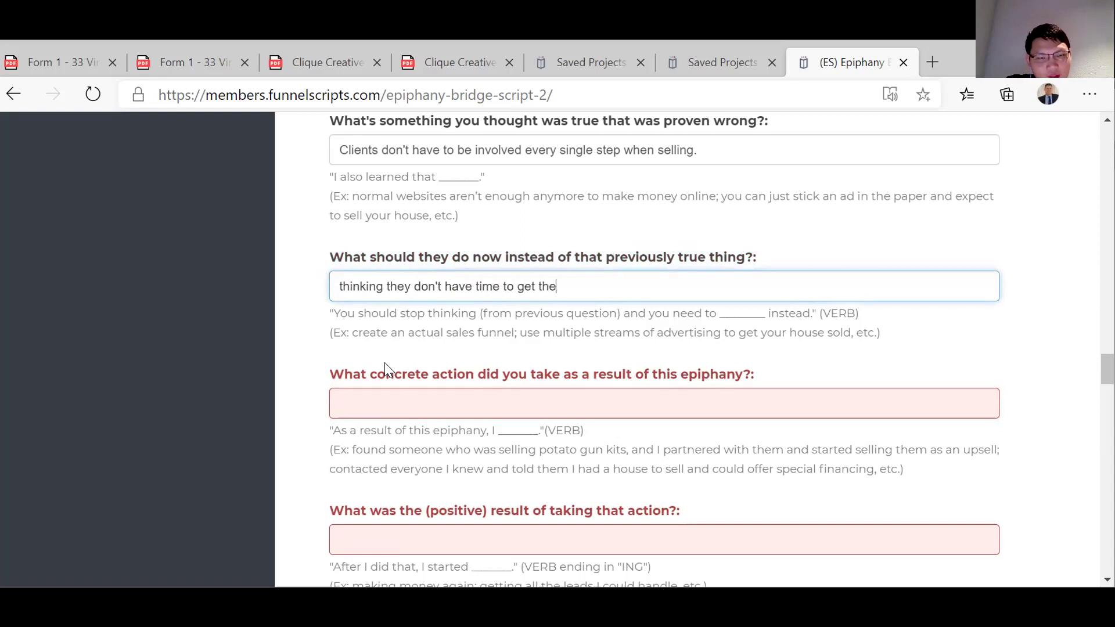
type("ir home read")
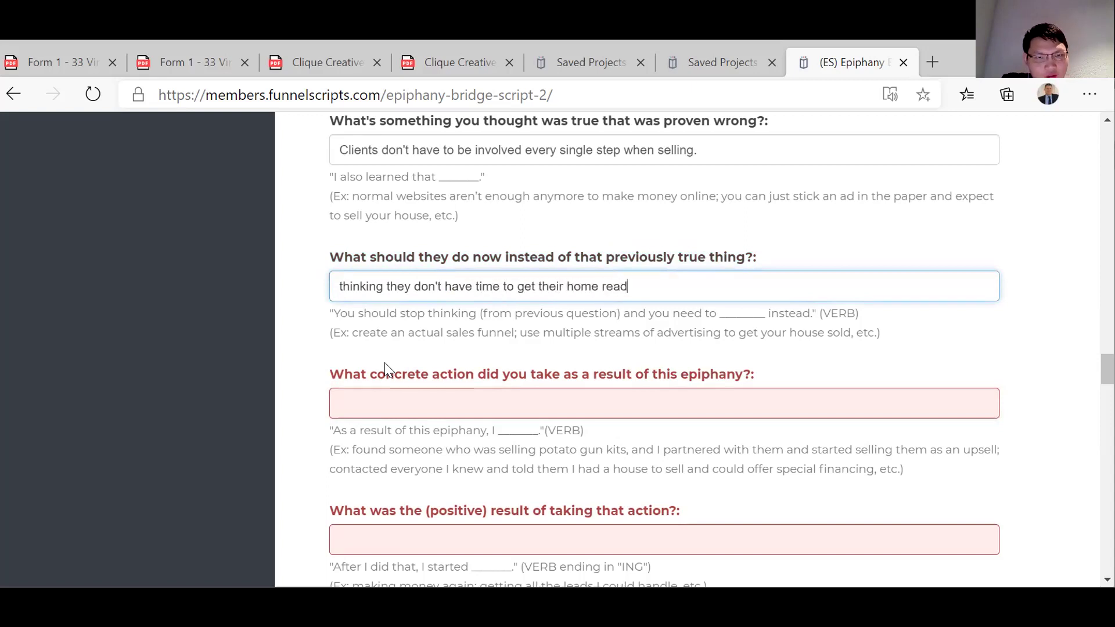
type("y for sa")
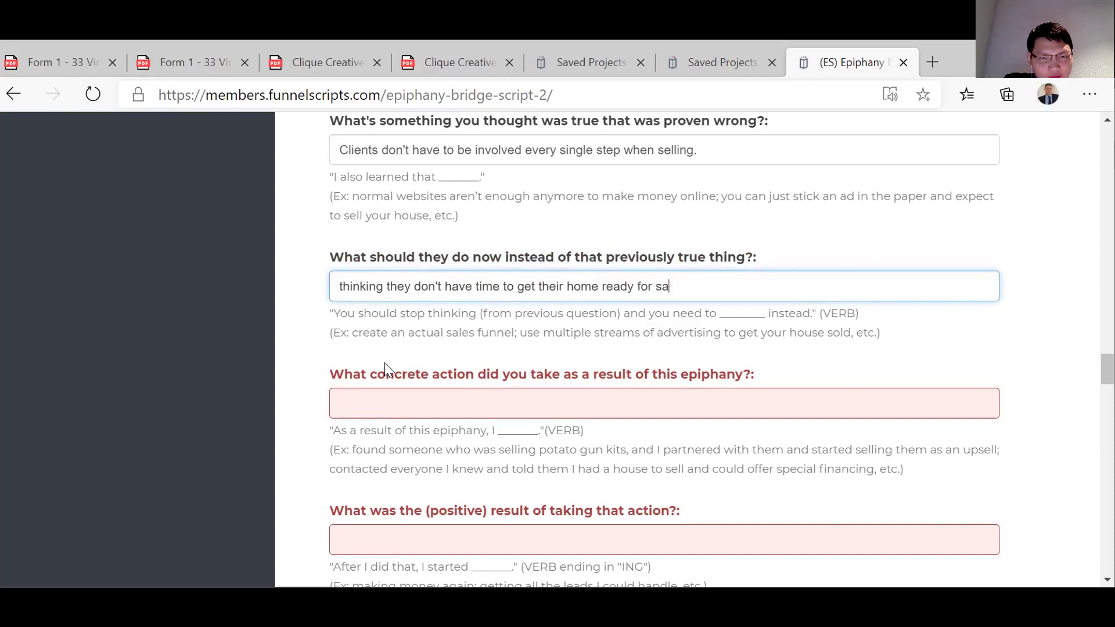
type("le and tha")
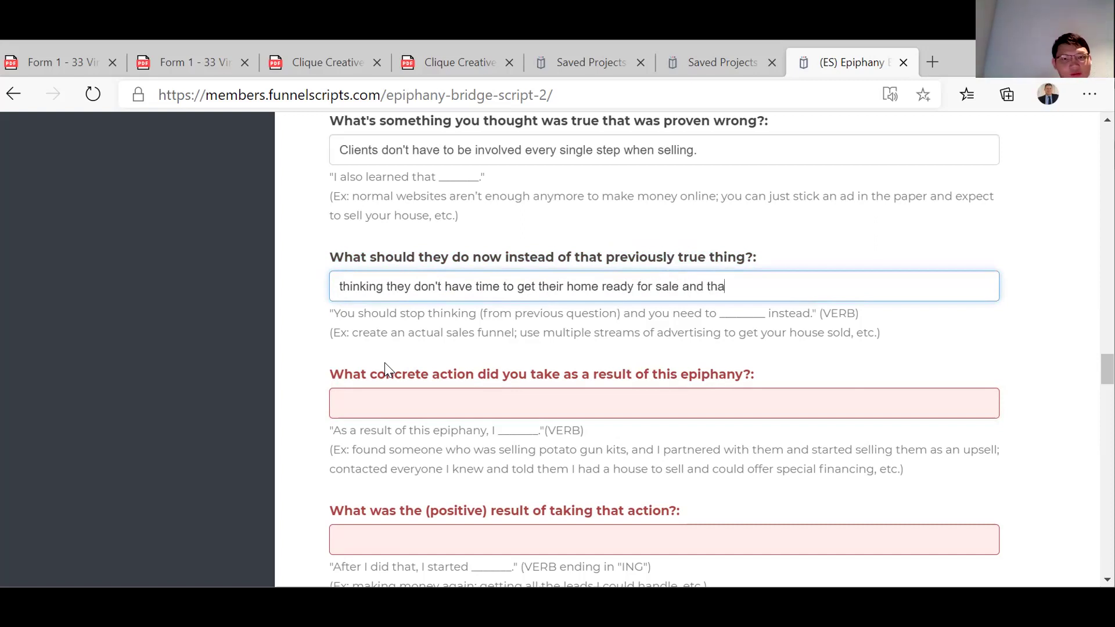
type("t it will ")
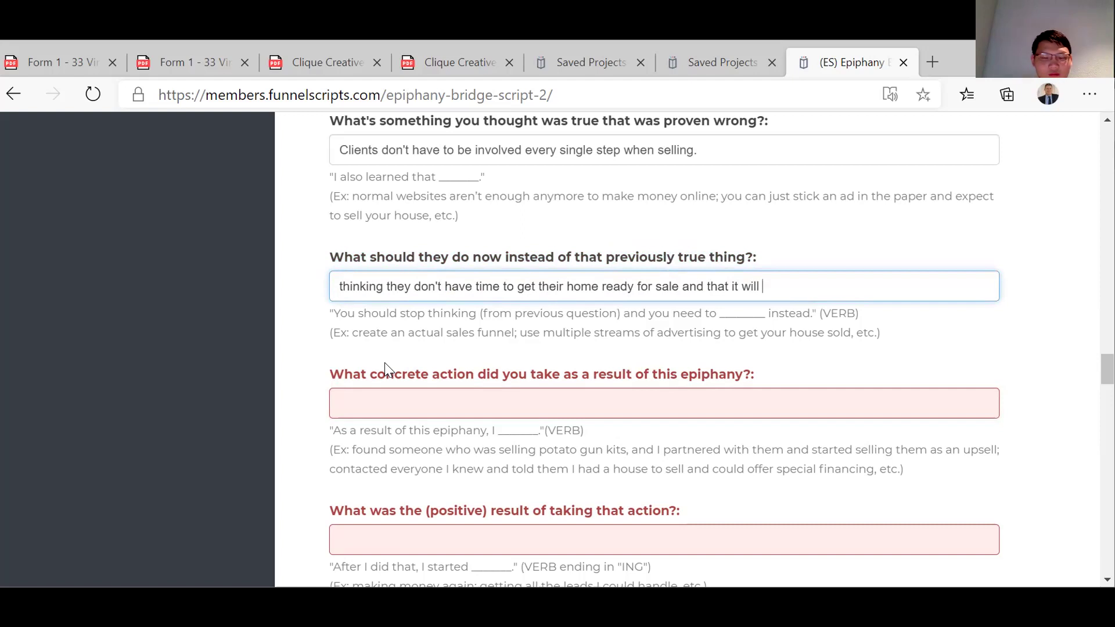
type("be too exp")
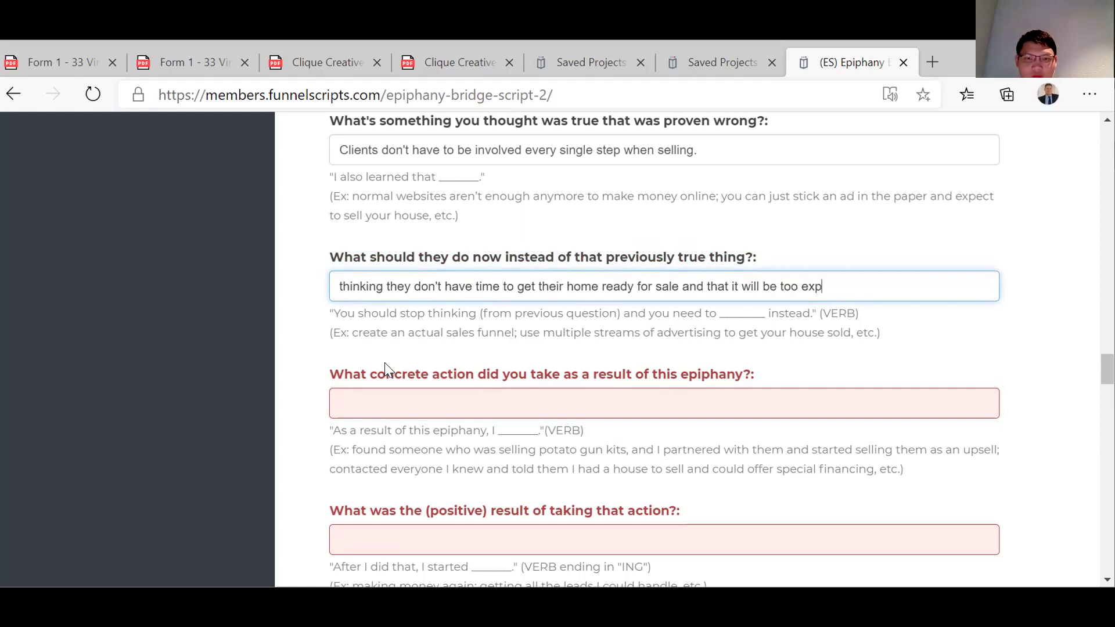
type("ensive")
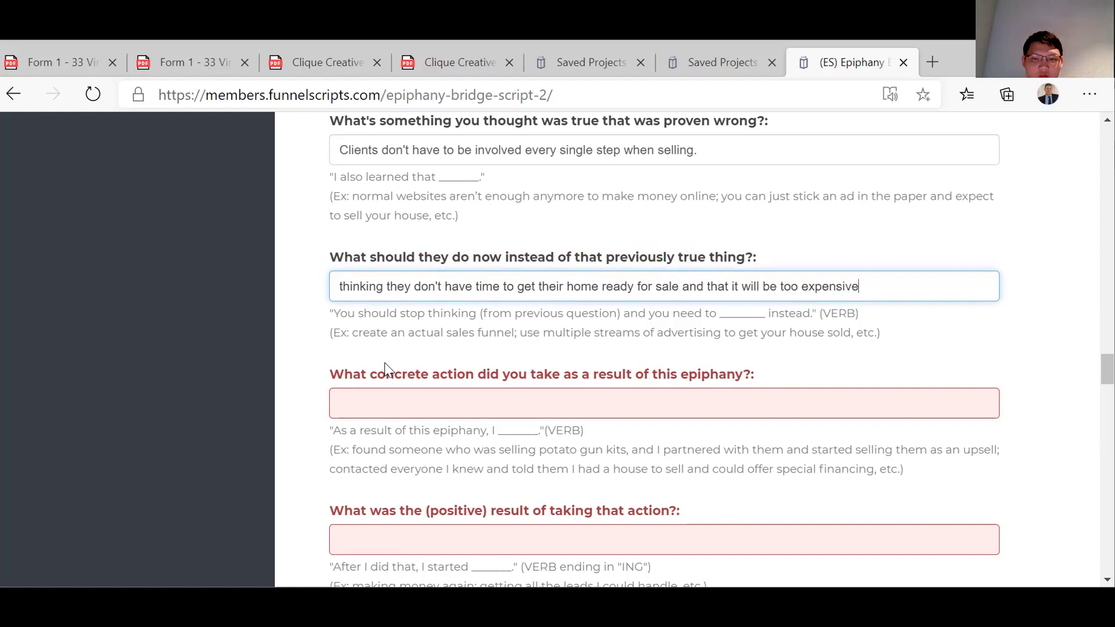
type("!")
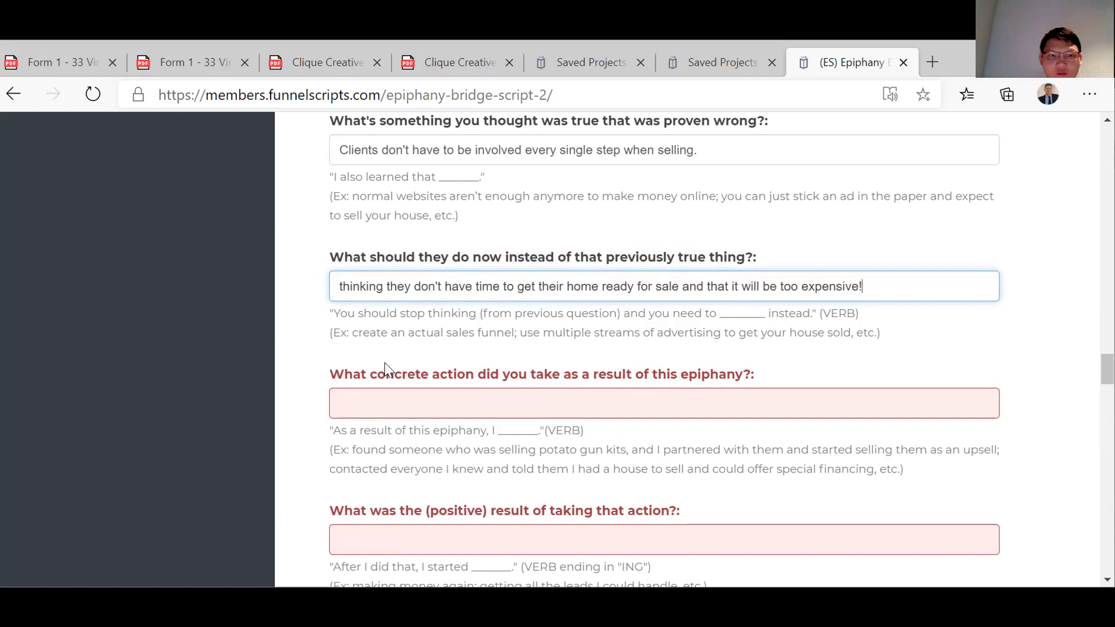
key("Tab")
left_click(563, 476)
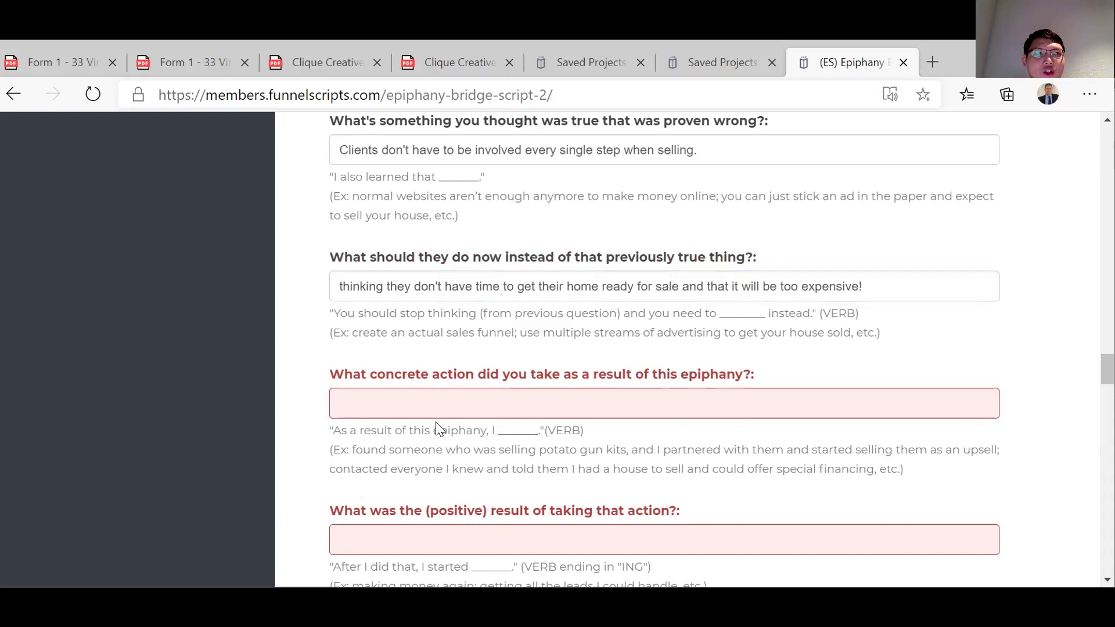
Enter the concrete action 'build a reliable home renovation team that were on call.'.
left_click(398, 409)
type("build a reliable team")
key("BackSpace")
key("BackSpace")
key("BackSpace")
key("BackSpace")
key("BackSpace")
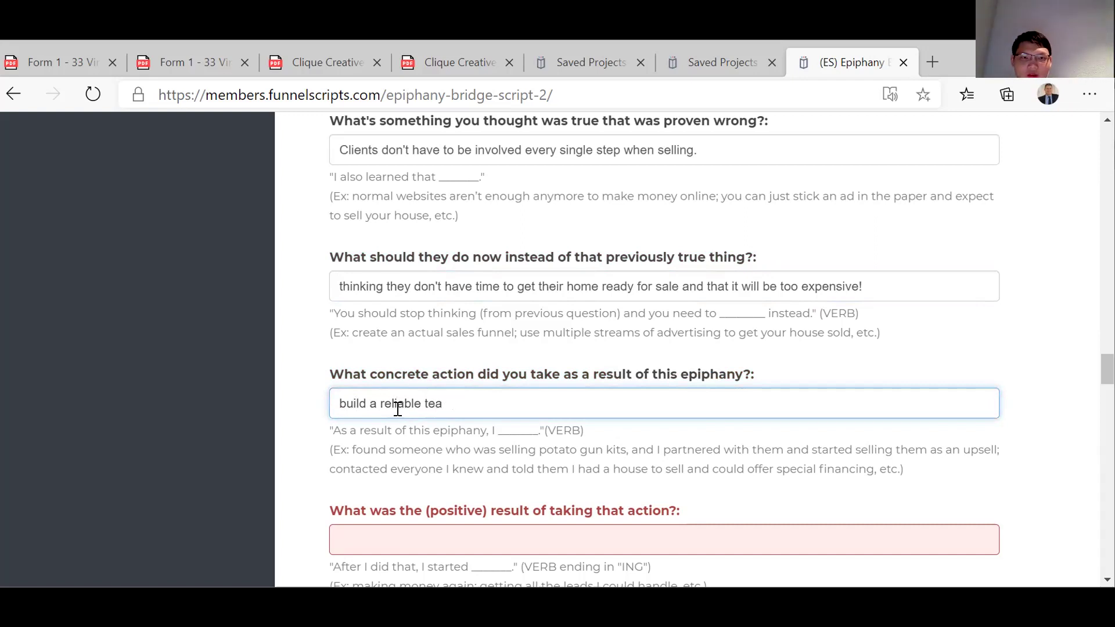
type("home re")
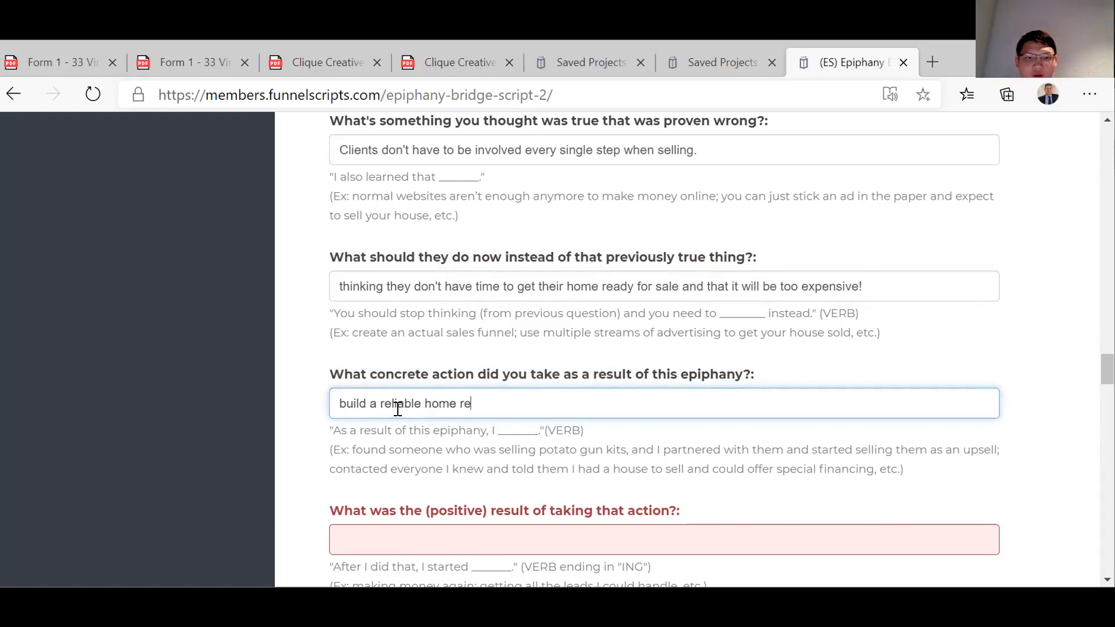
type("navation")
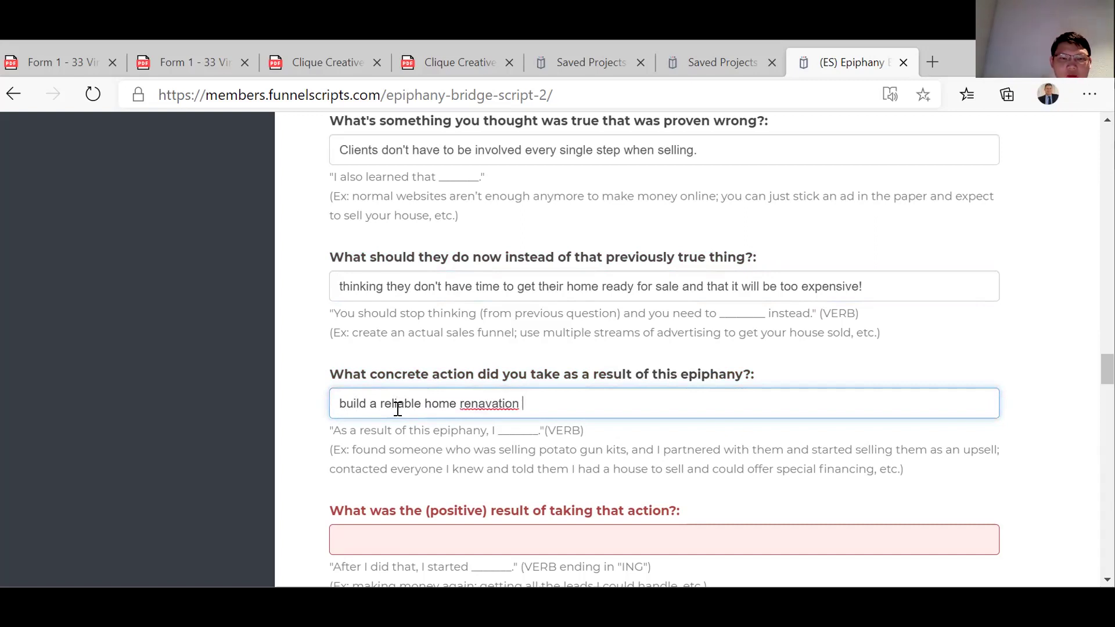
key("BackSpace")
key("BackSpace")
key("BackSpace")
key("BackSpace")
key("BackSpace")
key("BackSpace")
key("BackSpace")
type("ovation ")
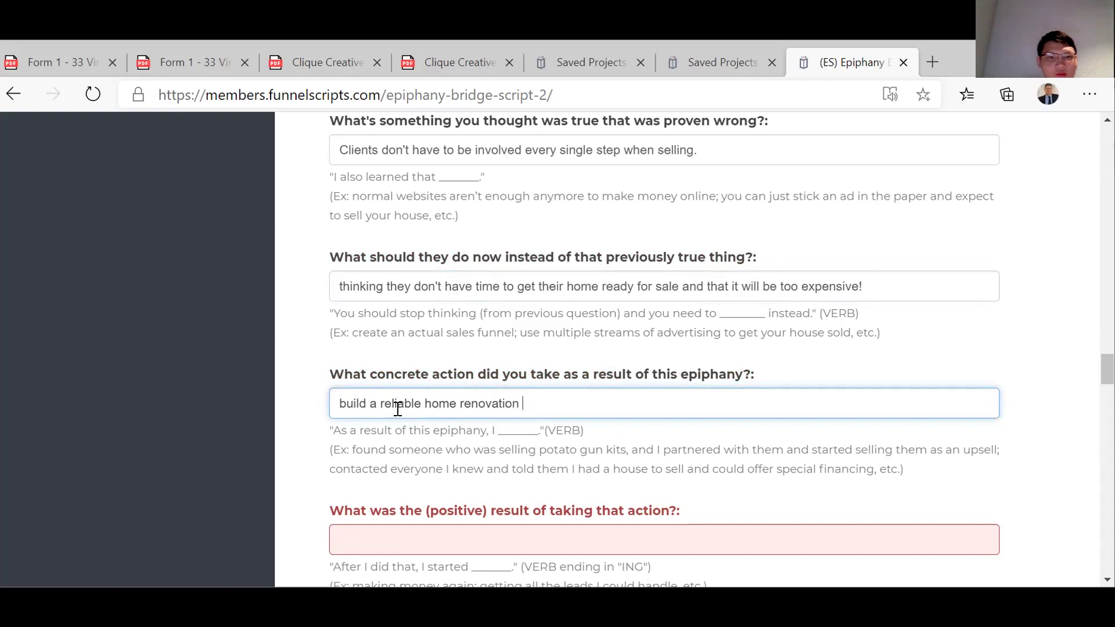
type("team")
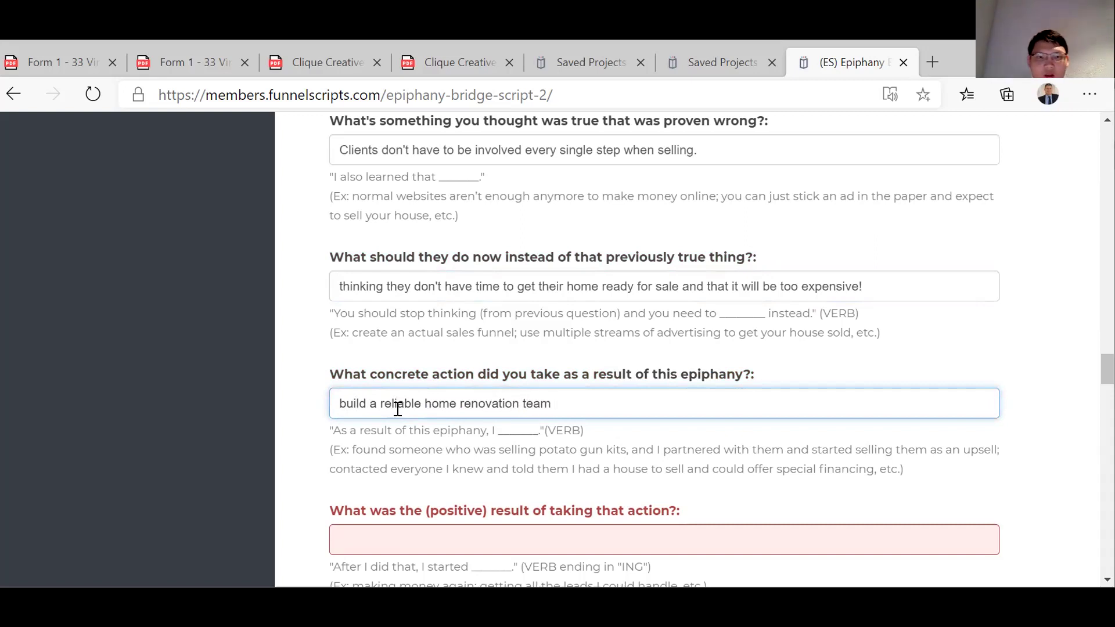
type("  that w")
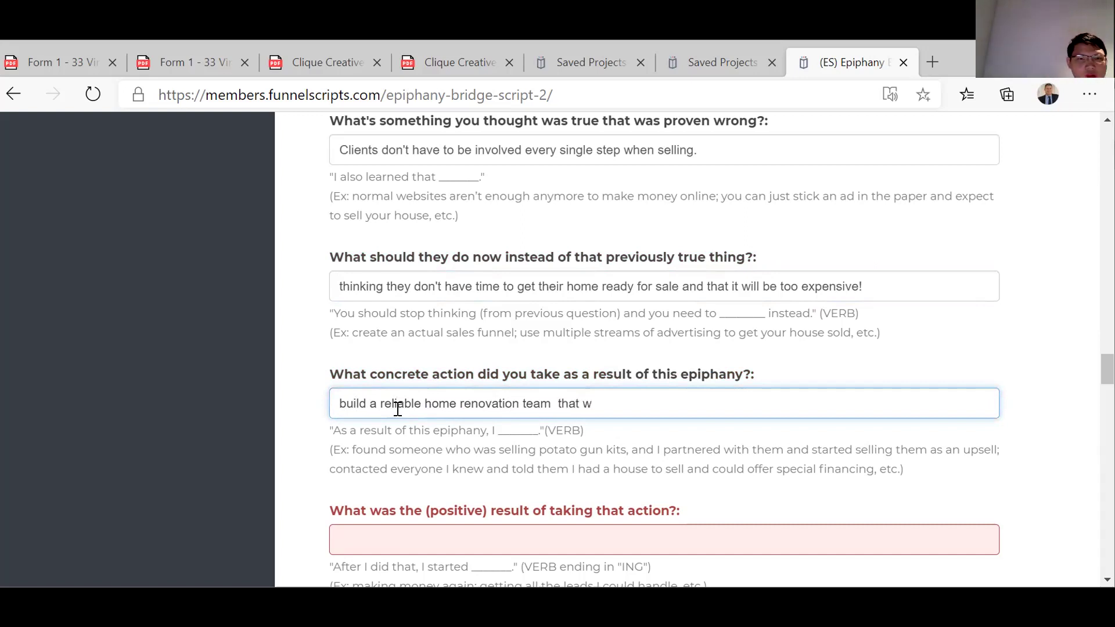
type("ere on all")
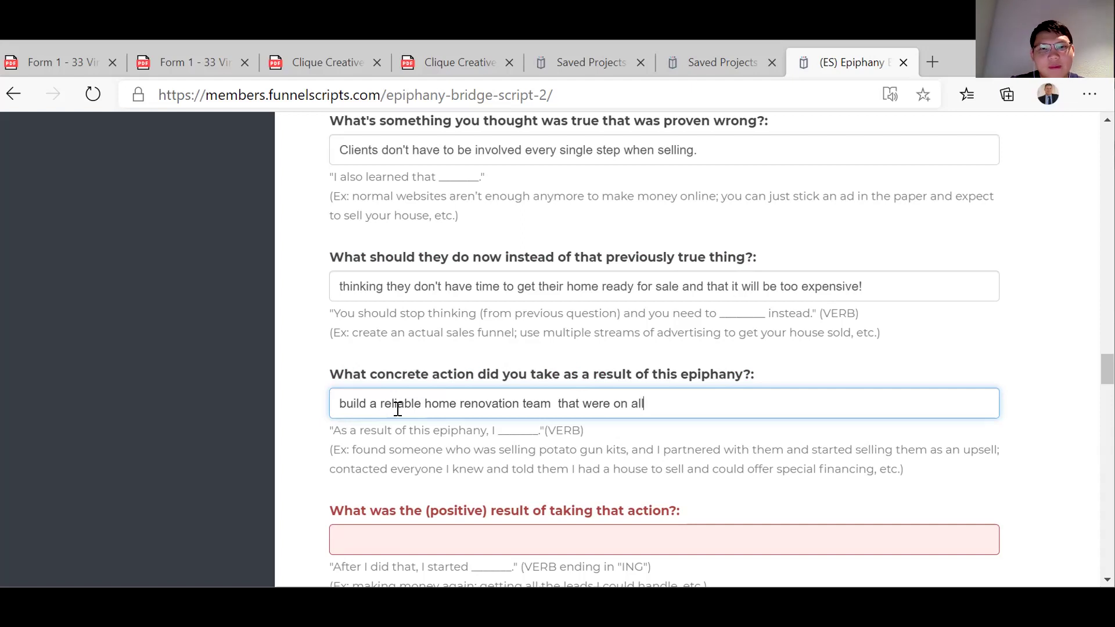
key("BackSpace")
key("BackSpace")
key("BackSpace")
type("call")
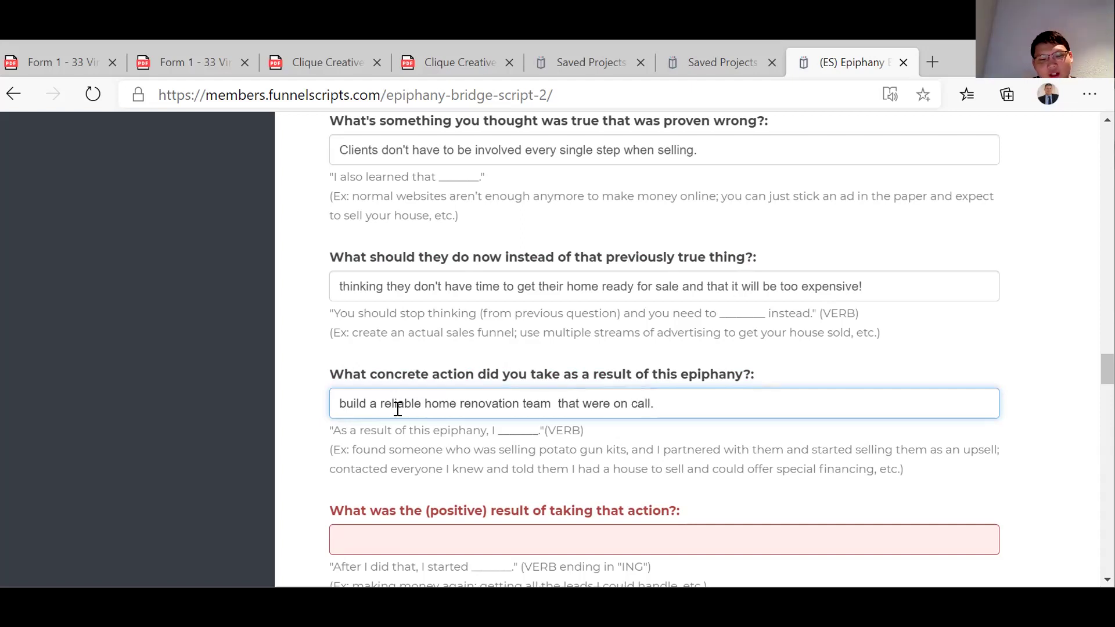
scroll(398, 409, "down", 1)
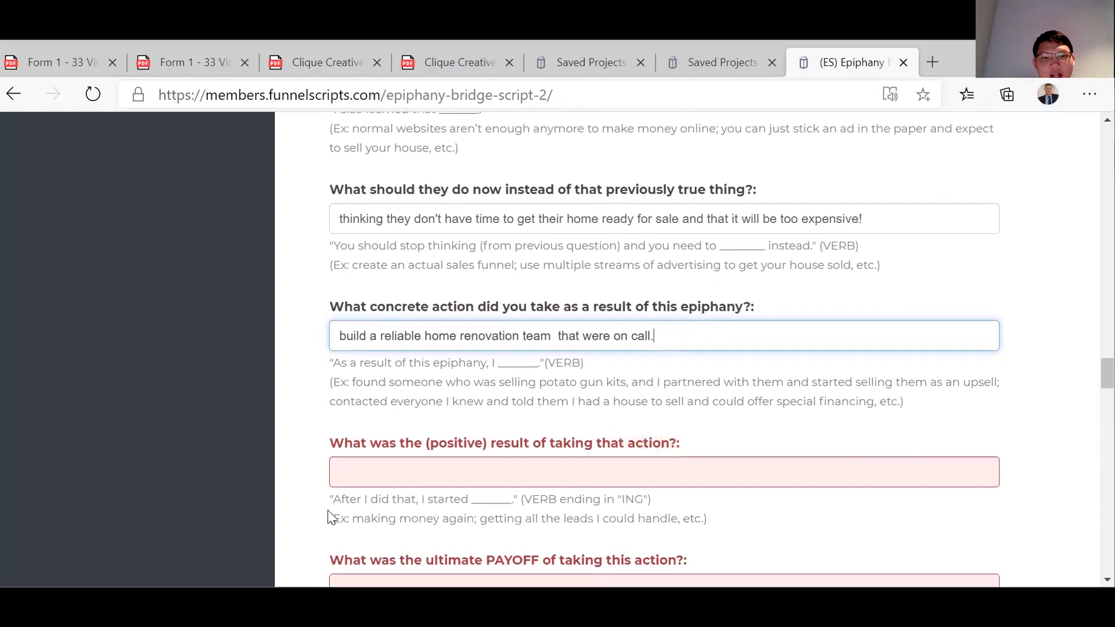
scroll(306, 499, "down", 1)
Begin the positive-result answer with 'we offered more of a full service to achieve'.
left_click(352, 407)
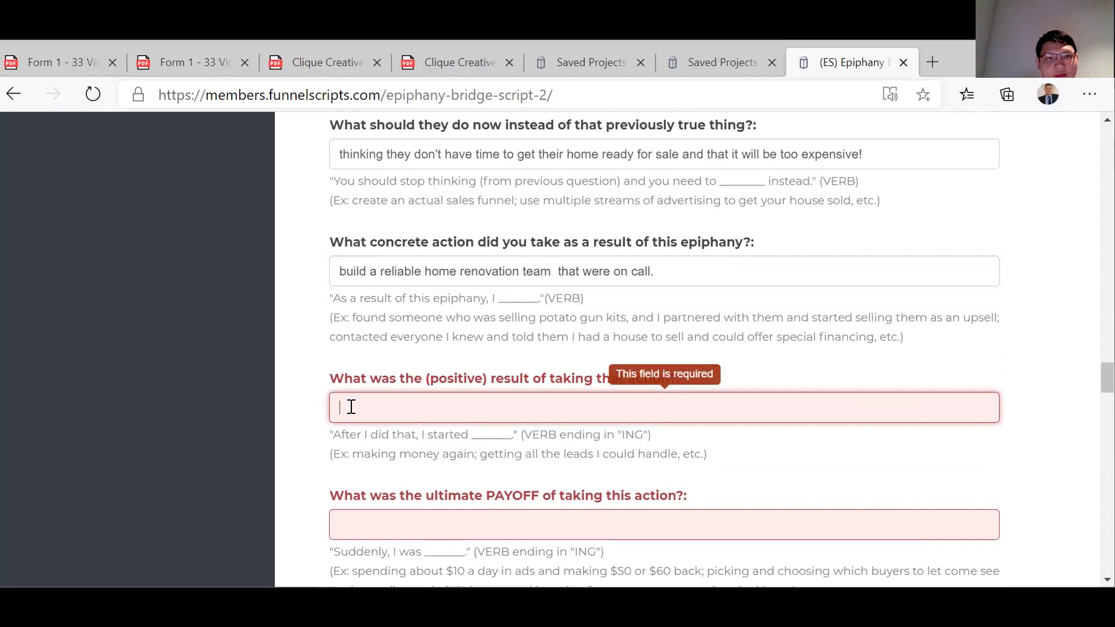
scroll(351, 407, "down", 1)
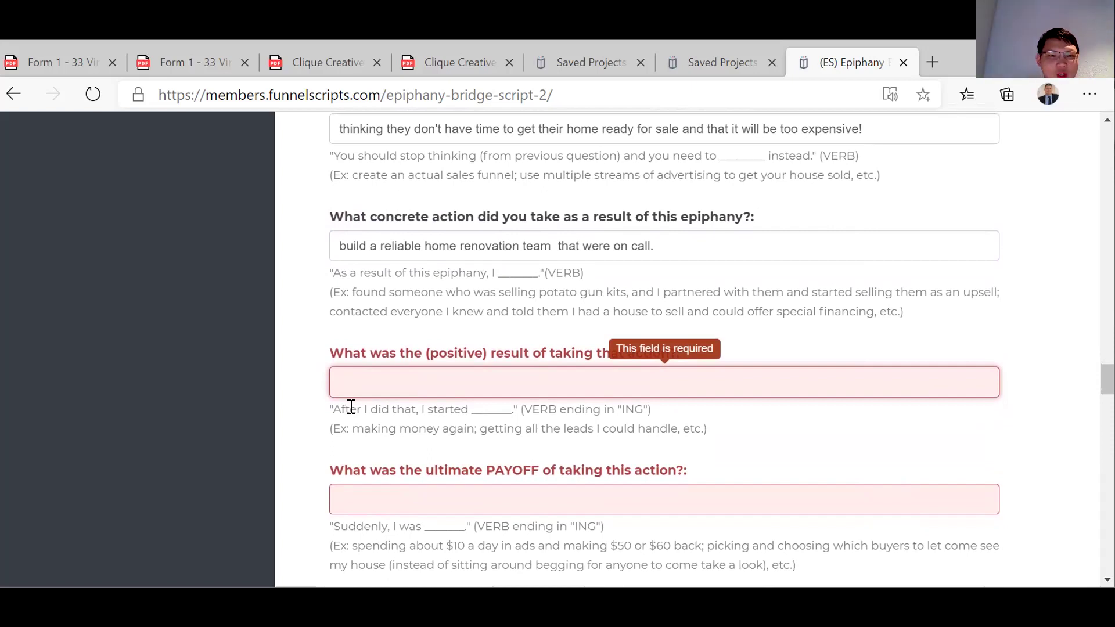
type("we had")
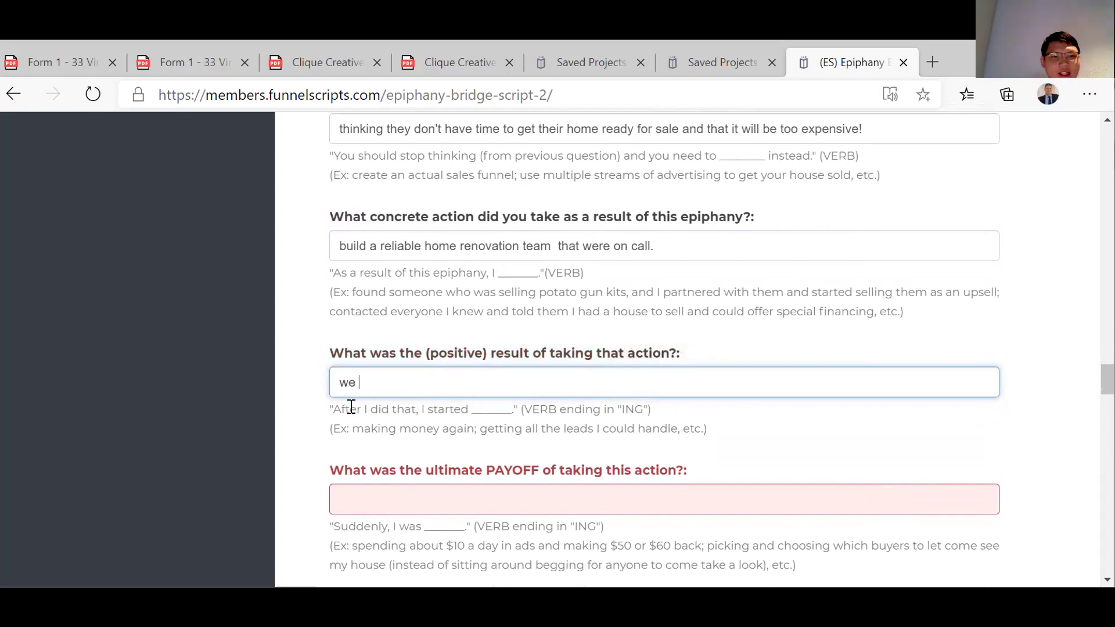
key("BackSpace")
key("BackSpace")
key("BackSpace")
key("BackSpace")
type("offered more")
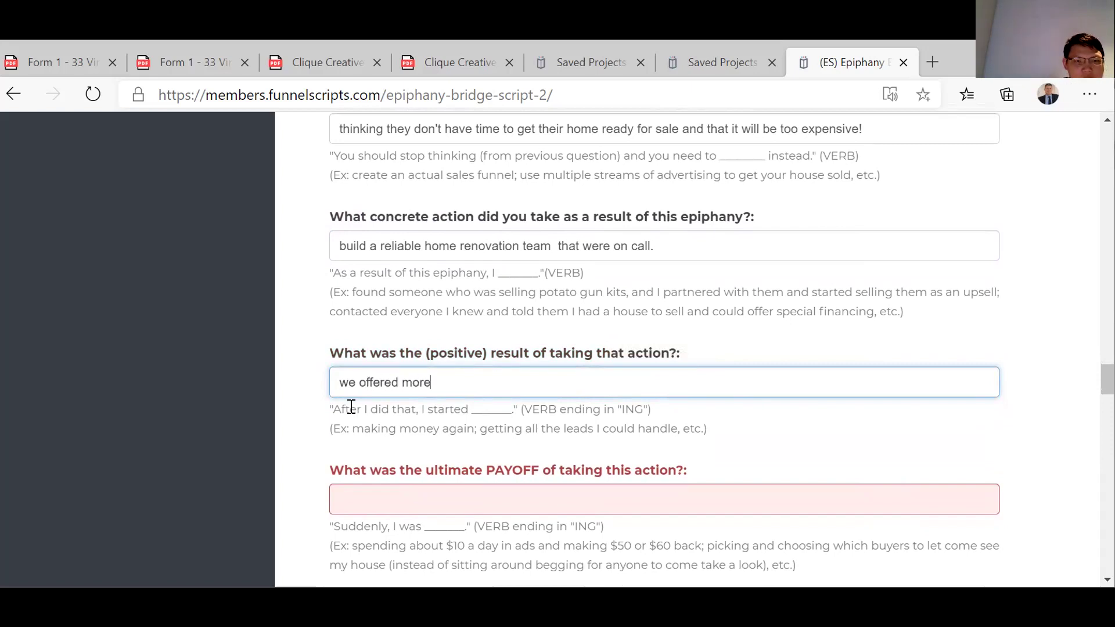
type(" of a full service")
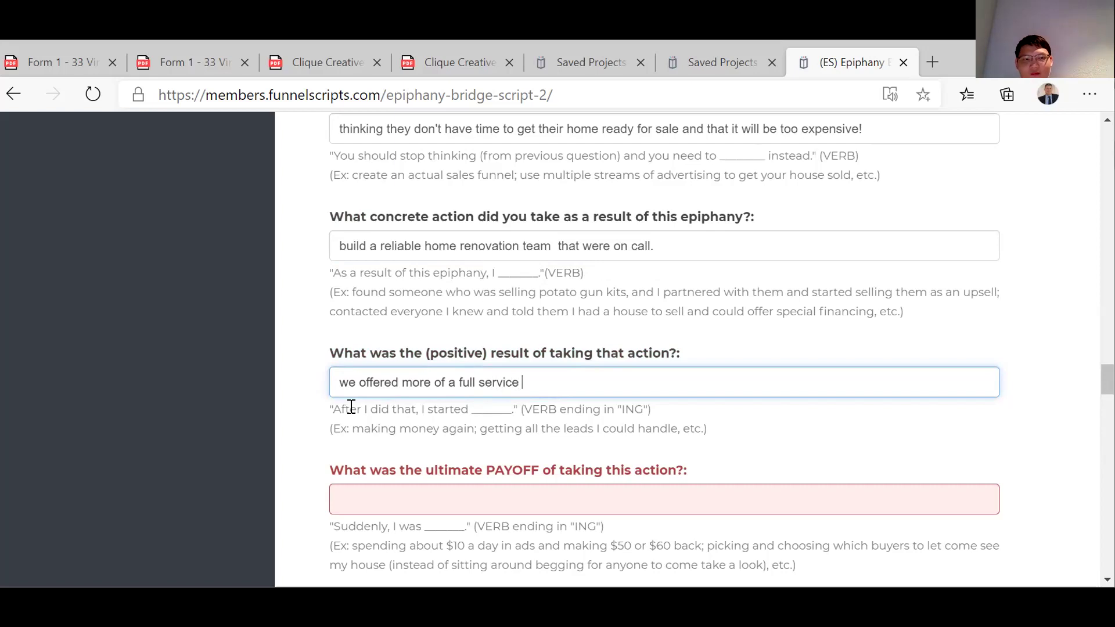
type(" to a")
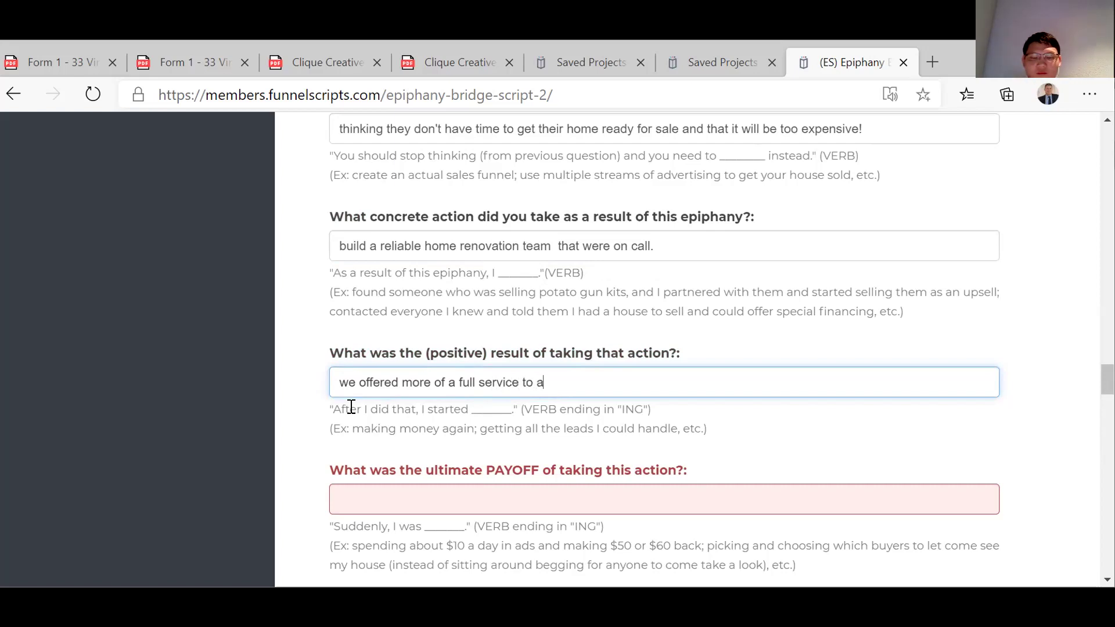
type("cehive")
key("BackSpace")
key("BackSpace")
key("BackSpace")
key("BackSpace")
key("BackSpace")
type("heive")
Finish it with 'getting homes ready for sale, instead of just tips! We were hands on.'.
key("BackSpace")
key("BackSpace")
key("BackSpace")
key("BackSpace")
key("BackSpace")
type("ieve ")
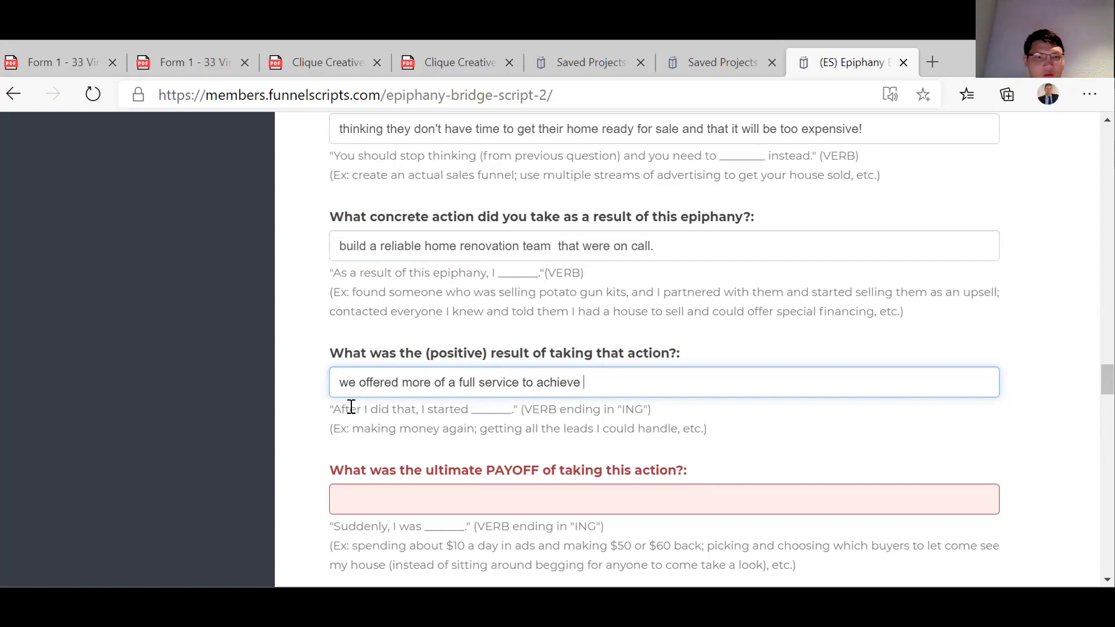
type("getting homes ready for ")
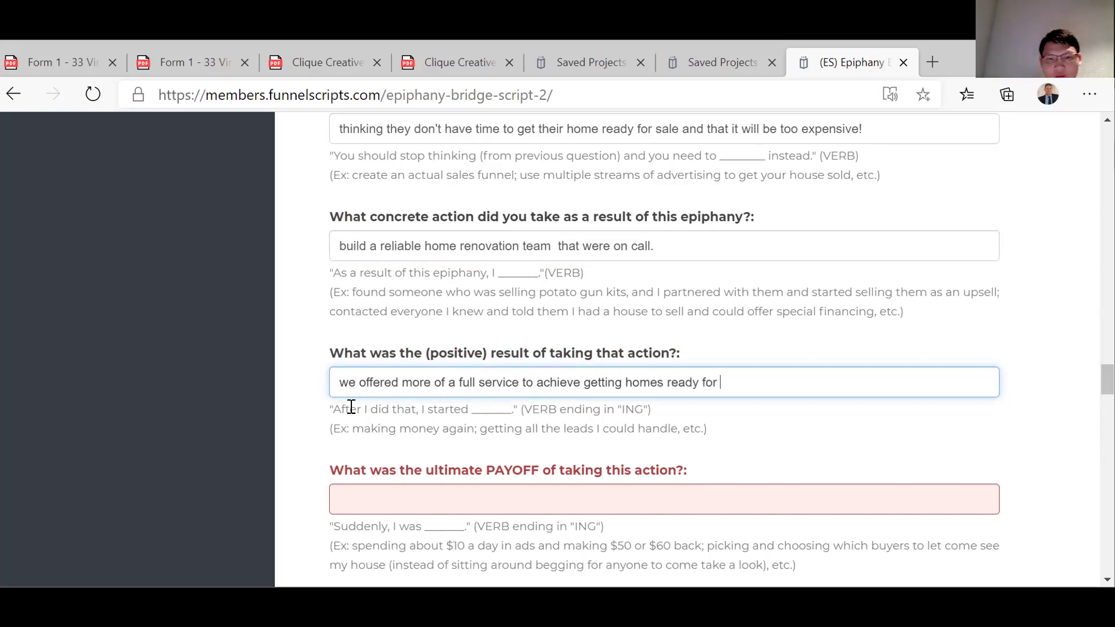
type("sale, i")
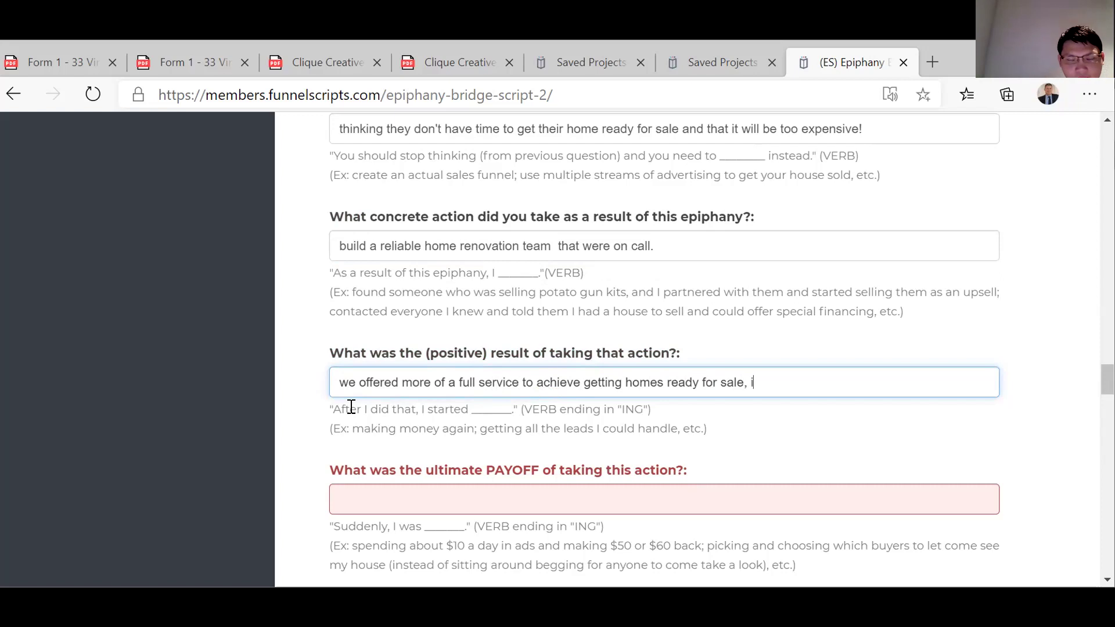
type("nstead ")
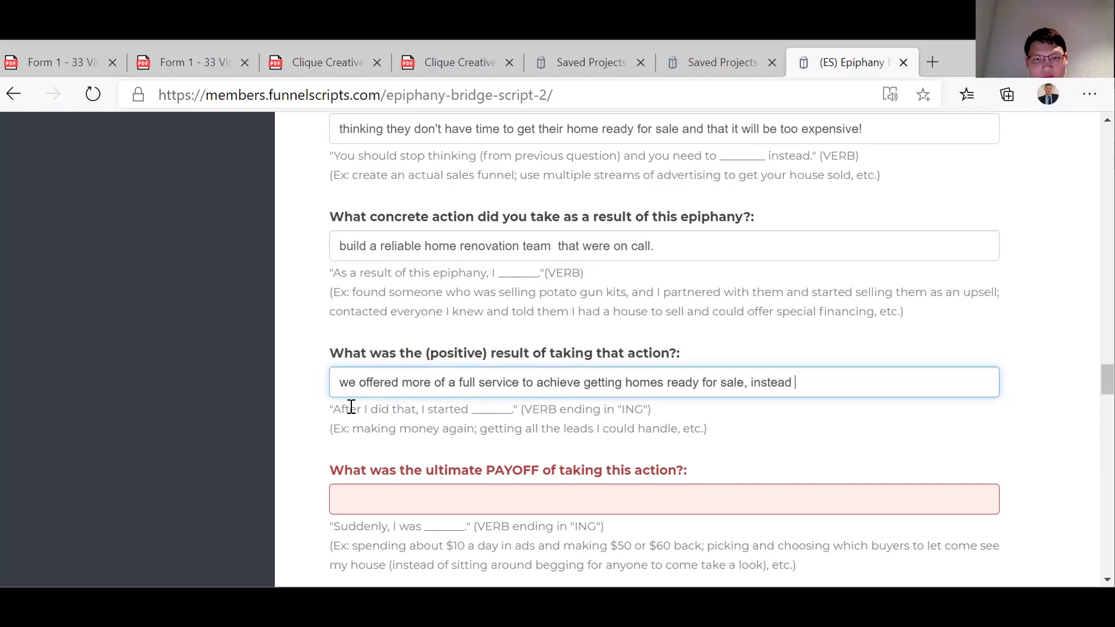
type("of just ti")
type("ps!")
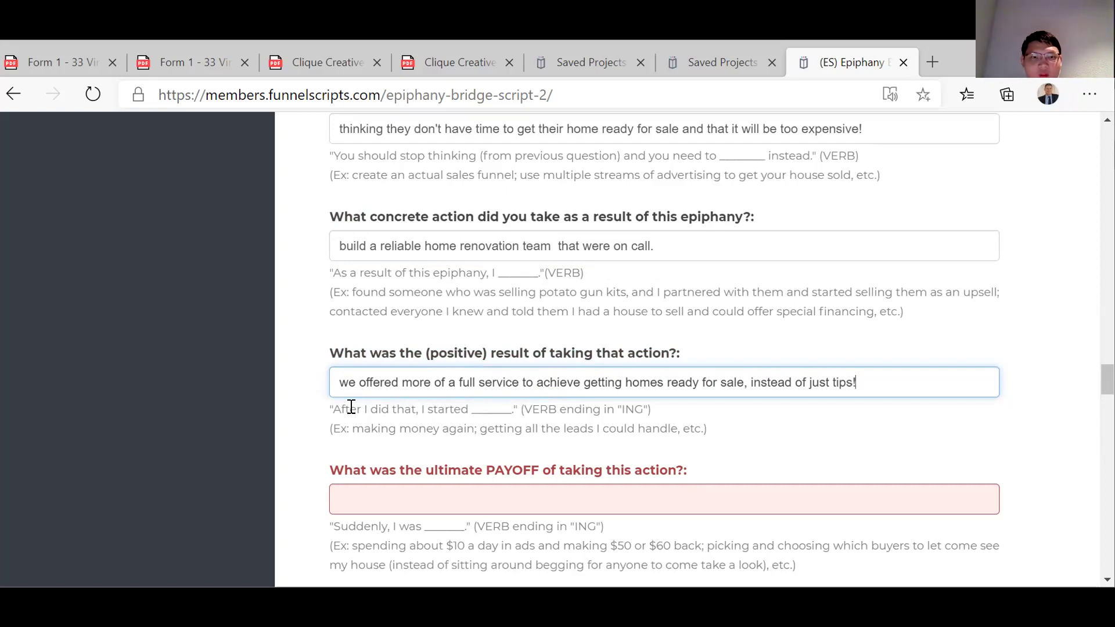
type(" We were hand")
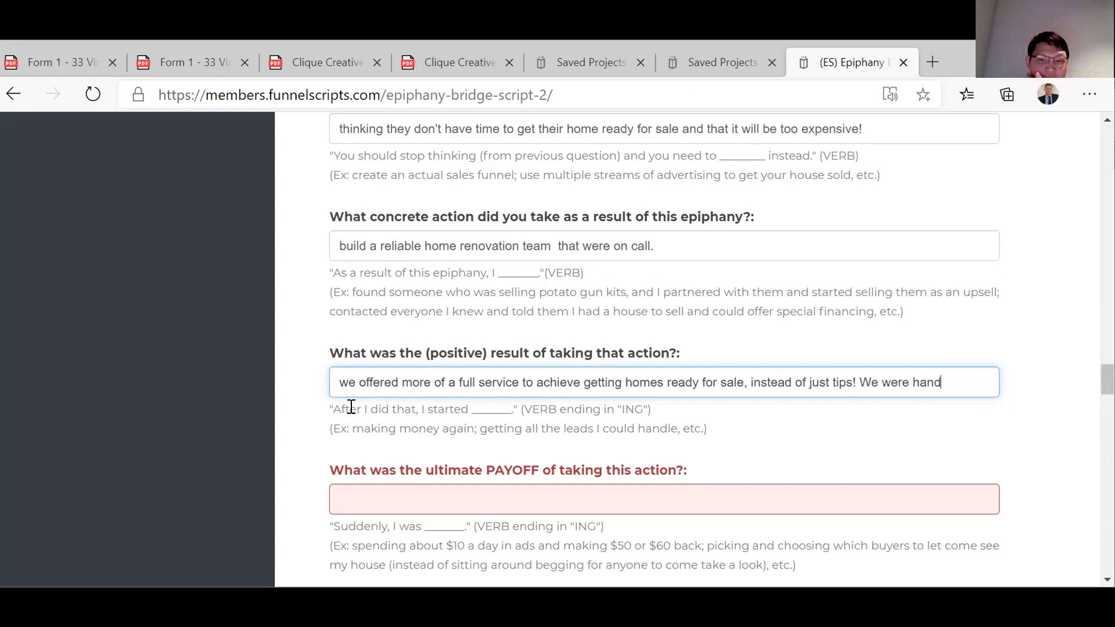
type("s on.")
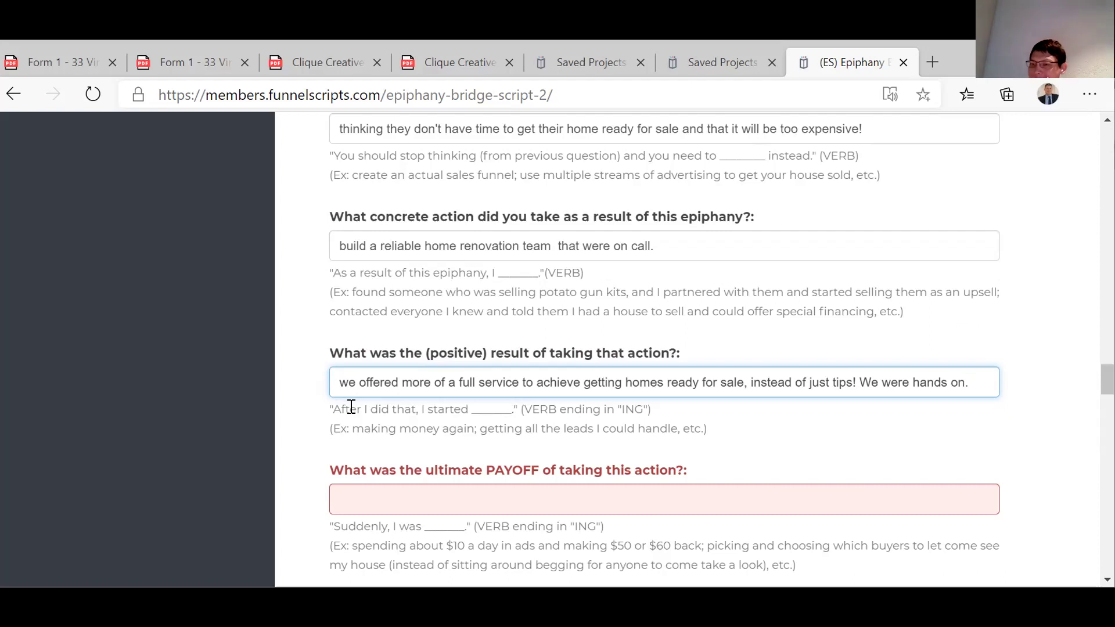
left_click(365, 505)
Enter 'Project managing more homes for sale.' as the ultimate payoff.
scroll(337, 399, "down", 2)
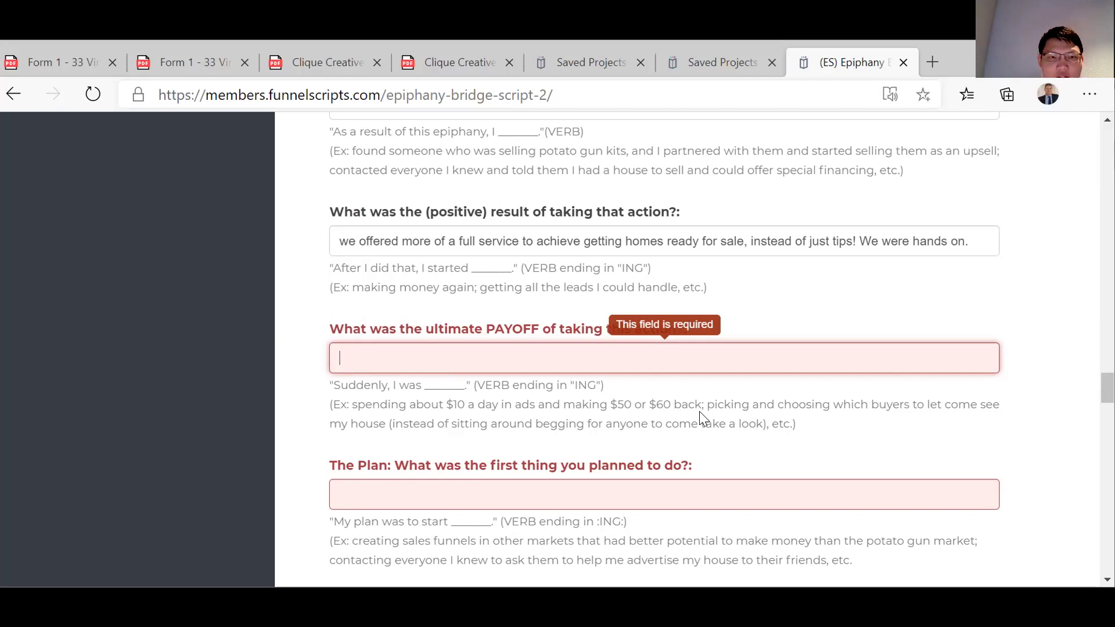
type("Project manag")
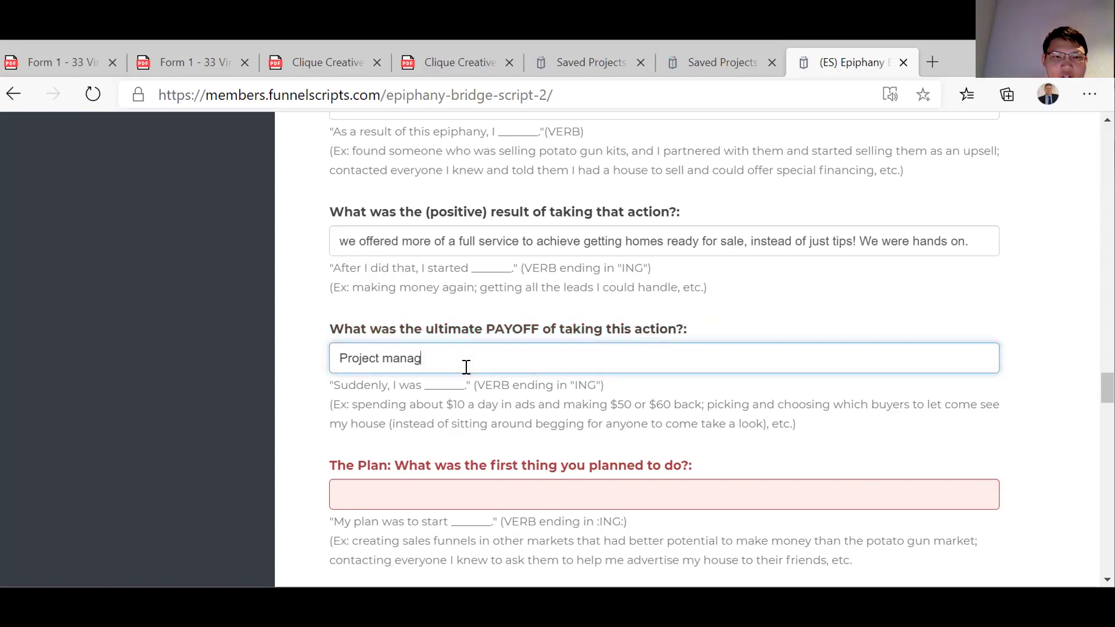
type("ing more homes")
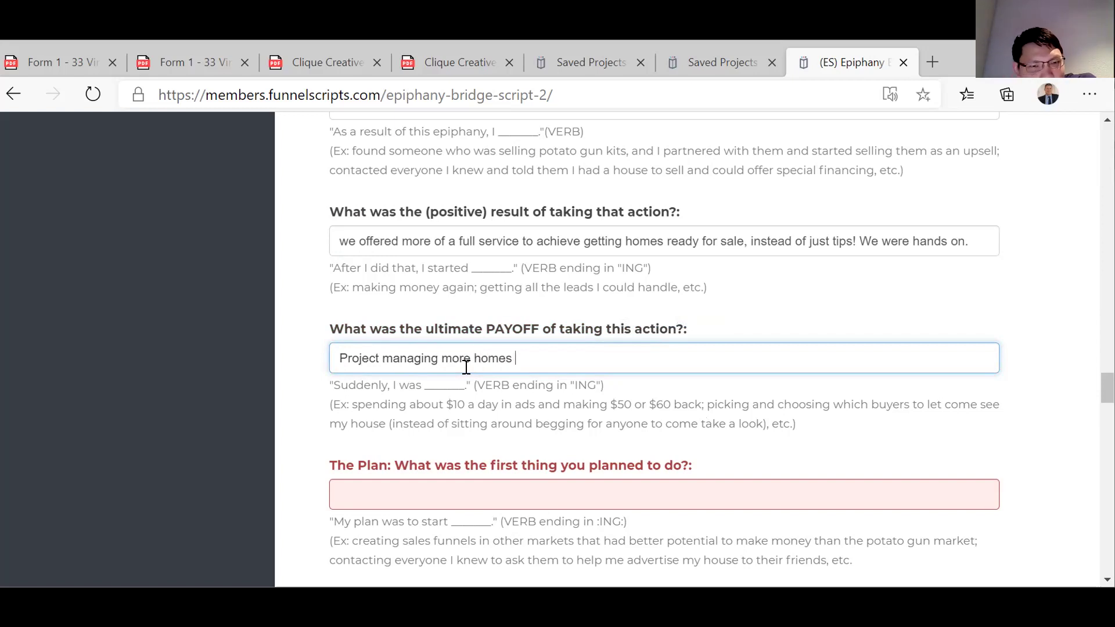
type("for sale")
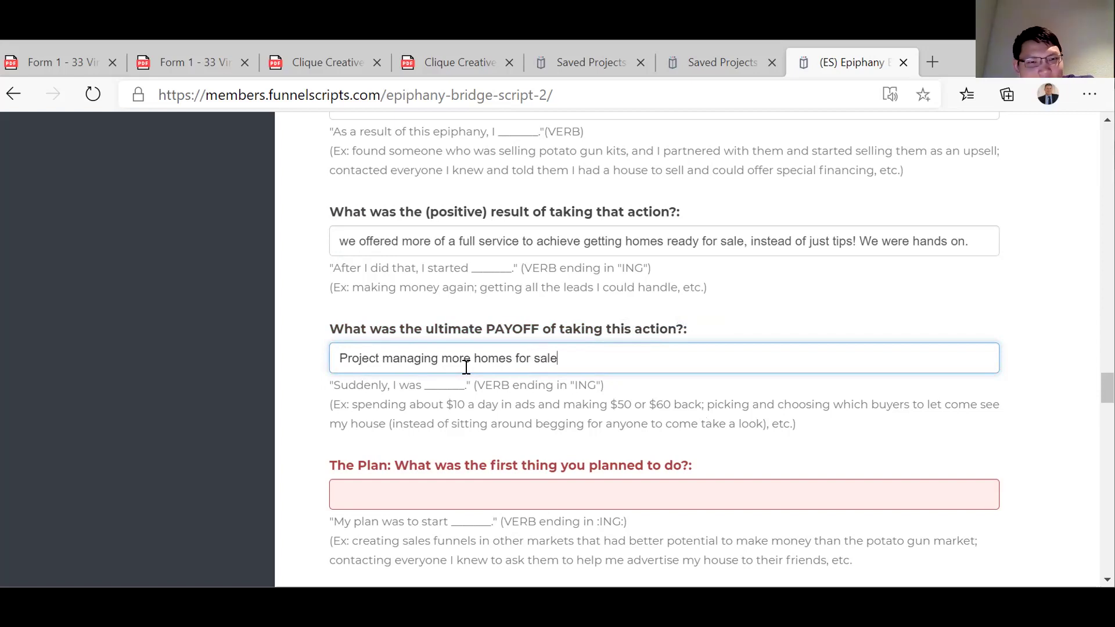
type(".")
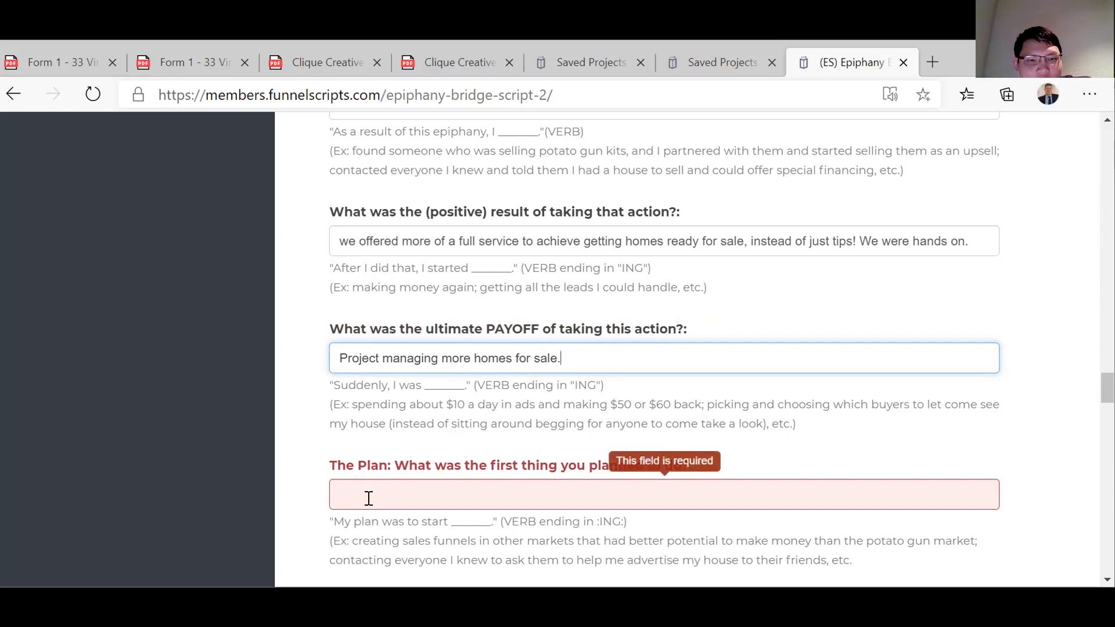
Enter 'Offer project managing as part of our service to vendors.' as the first planned step.
scroll(368, 498, "down", 2)
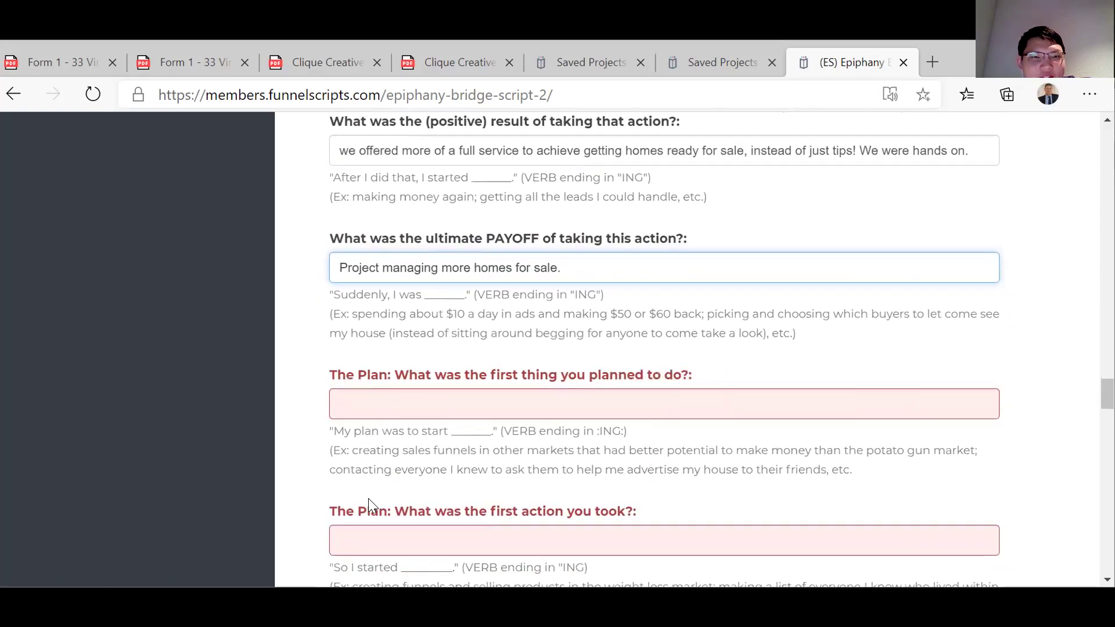
left_click(345, 402)
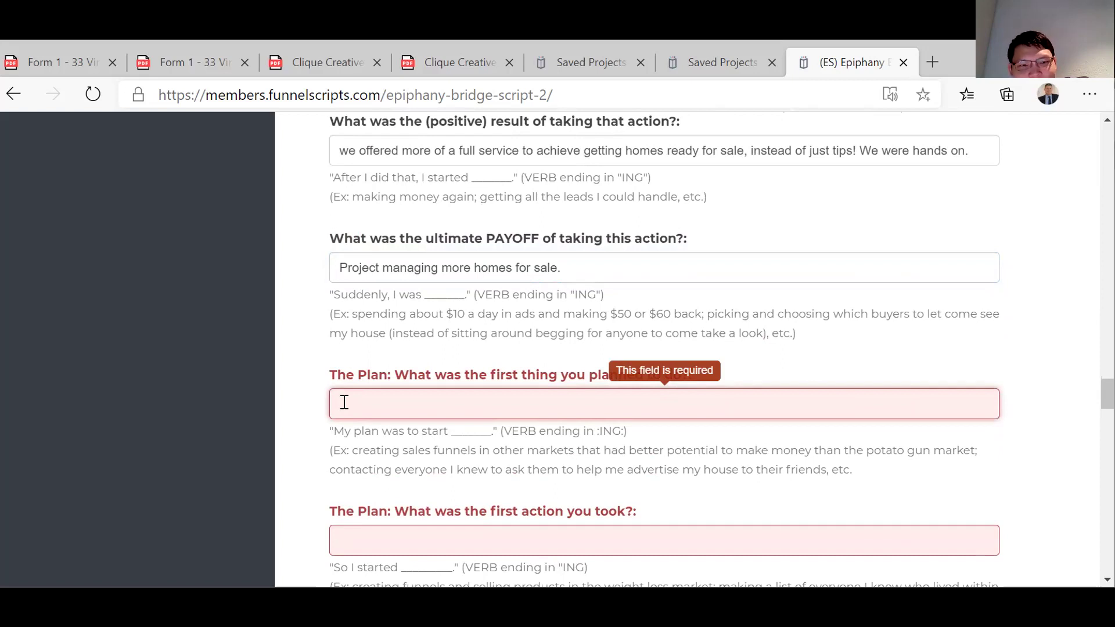
left_click(344, 402)
type("Of")
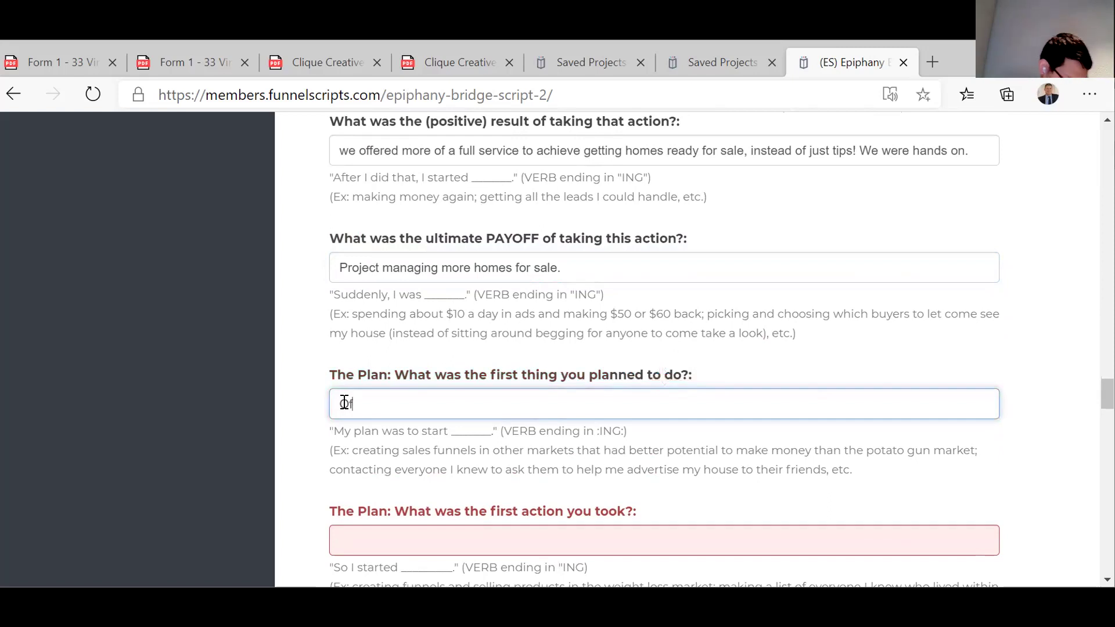
type("fer pro")
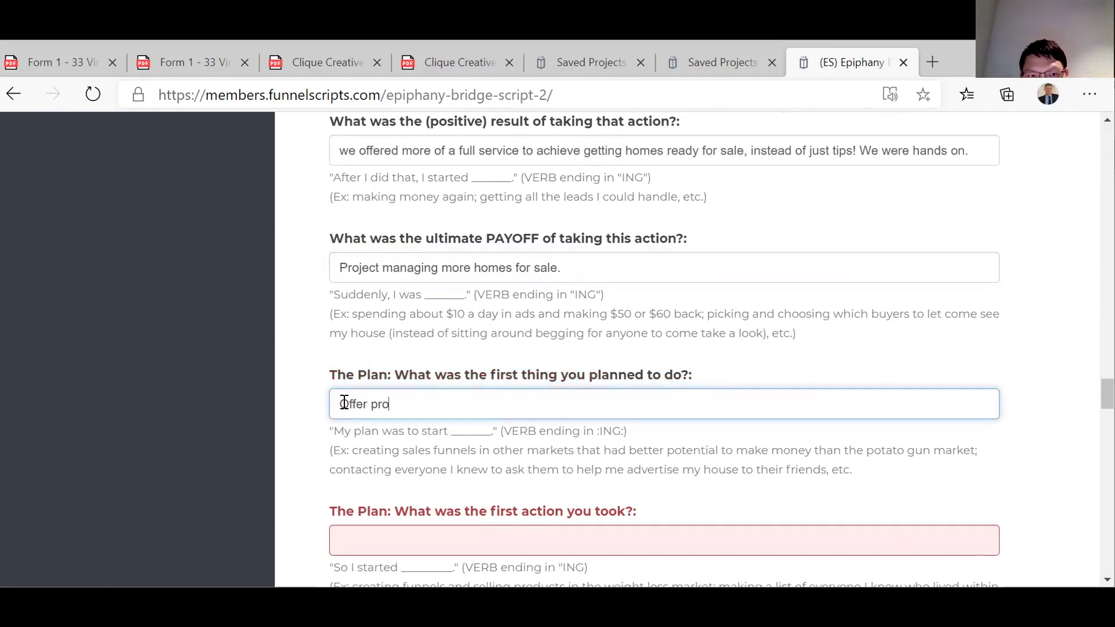
type("ject managing")
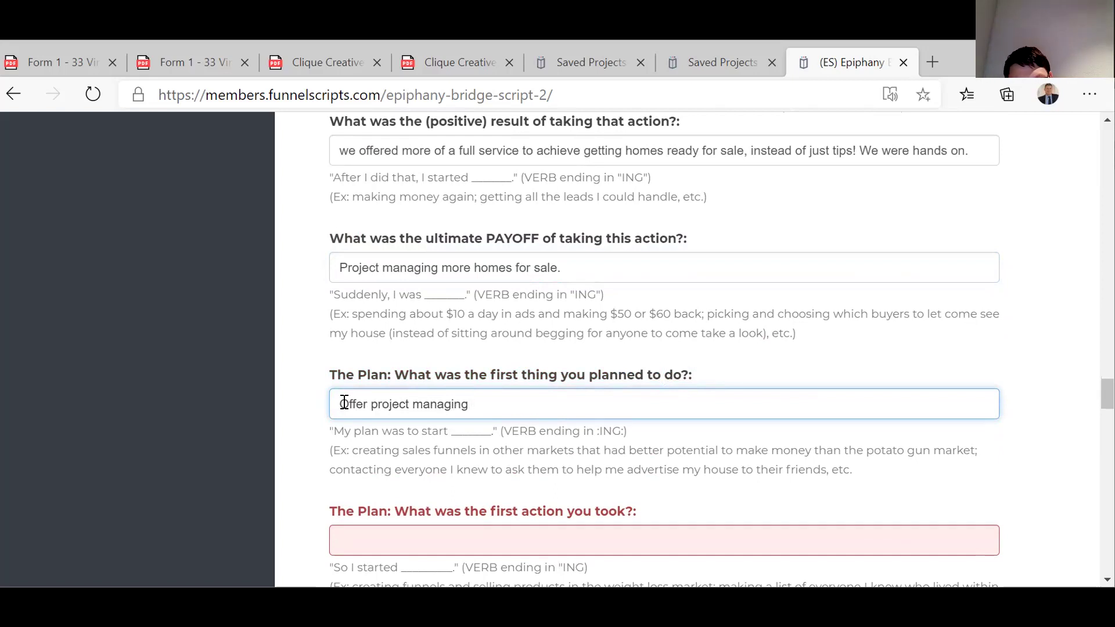
type("as pa")
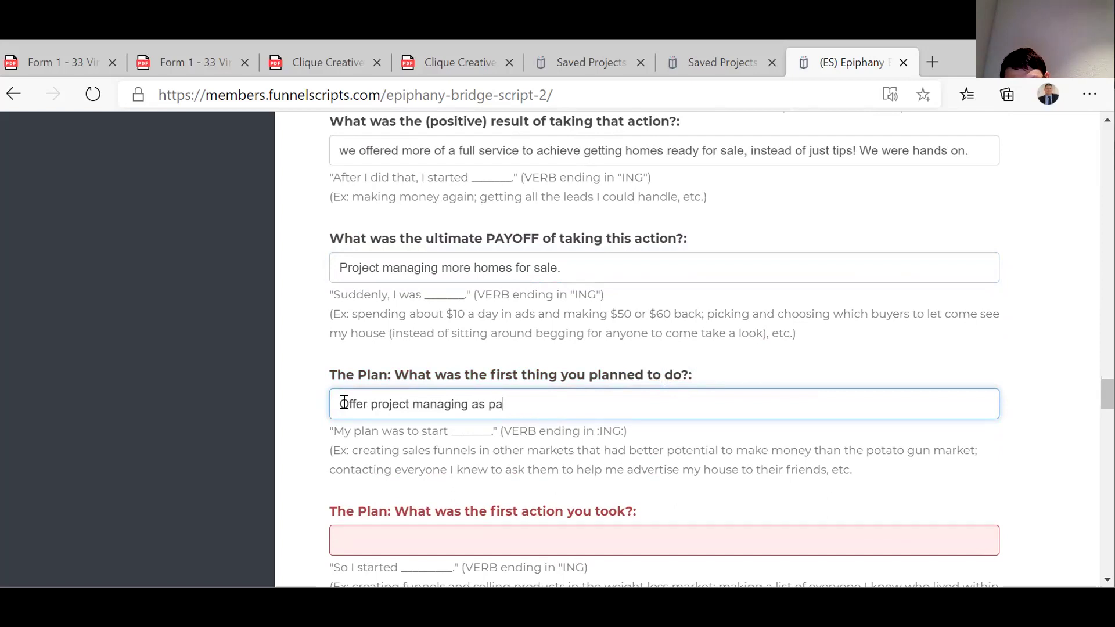
type("rt of our")
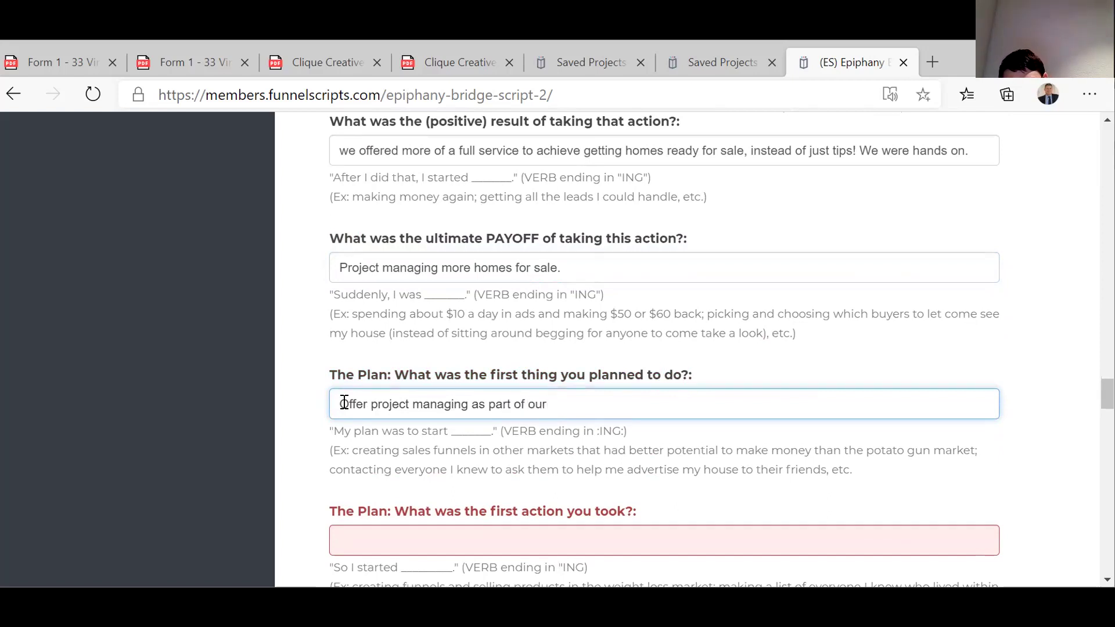
type(" servi")
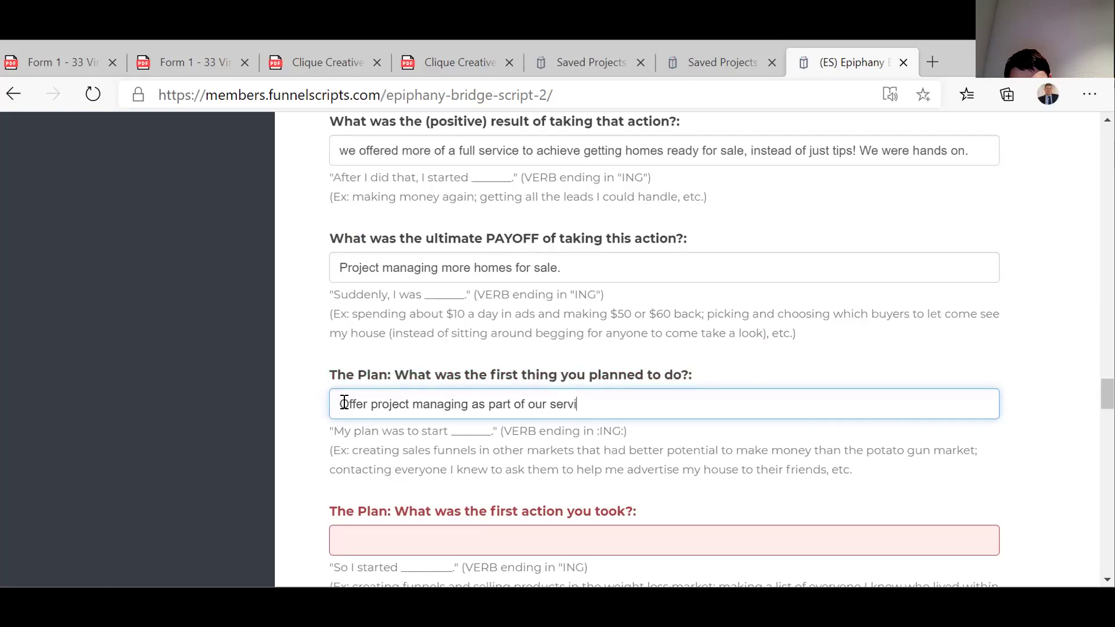
type("ce")
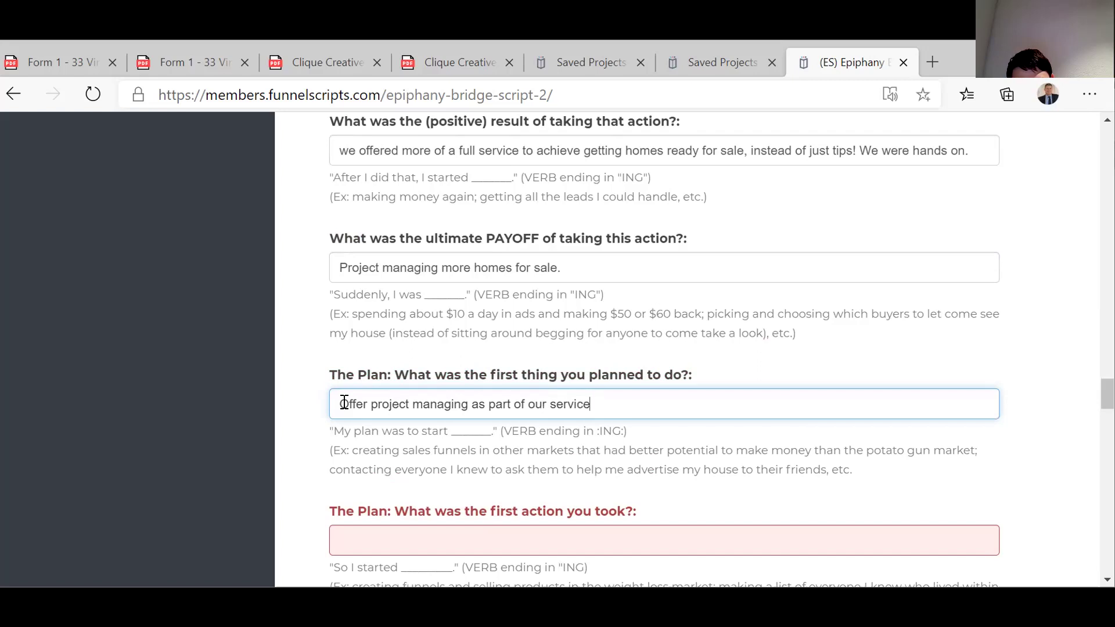
type(" to vendors")
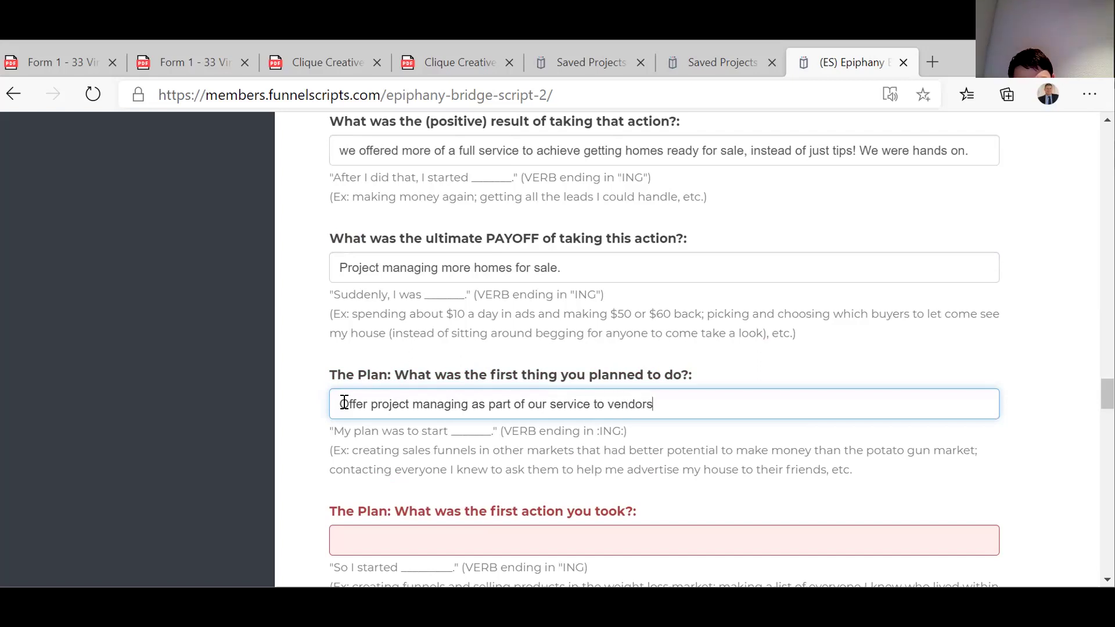
type(".")
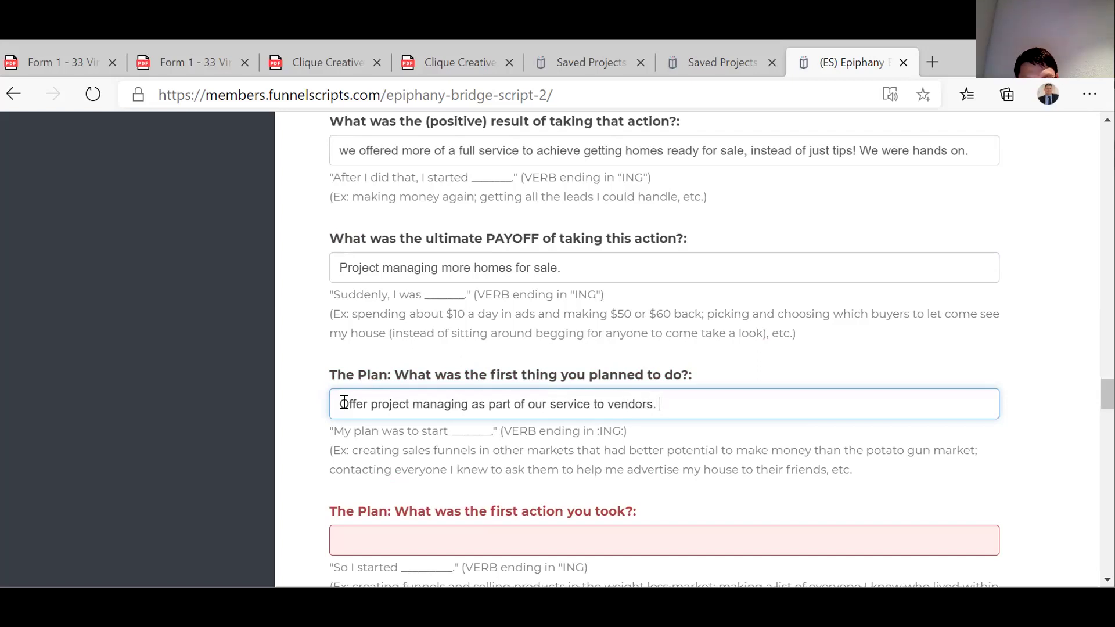
Enter 'Adding this service to our selling proposals to our potential clients.' as the first action.
scroll(320, 485, "down", 2)
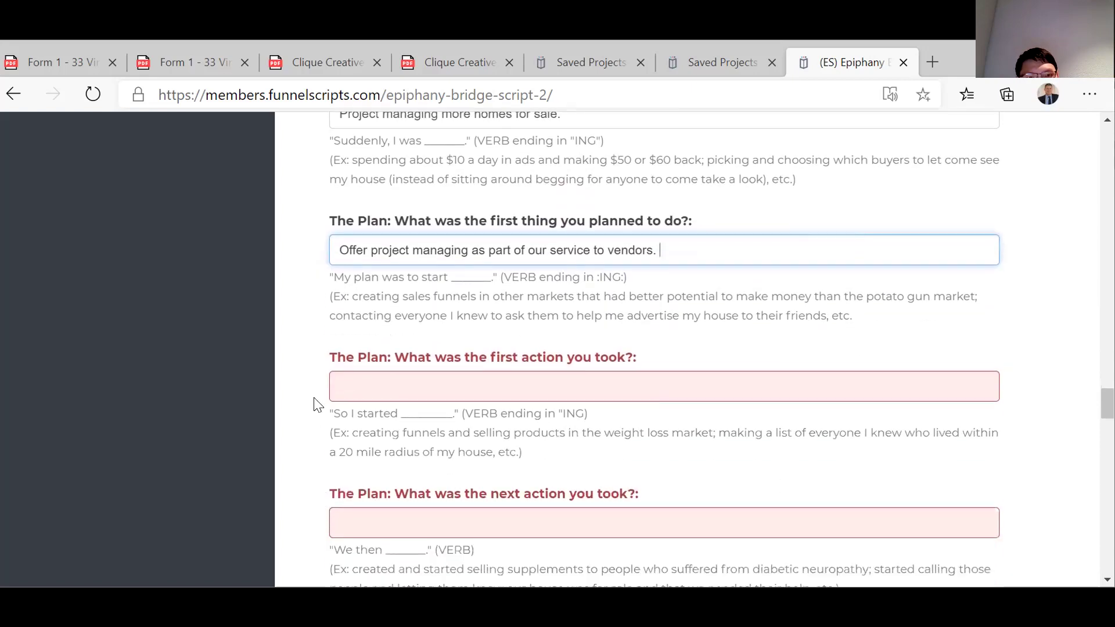
scroll(316, 405, "up", 1)
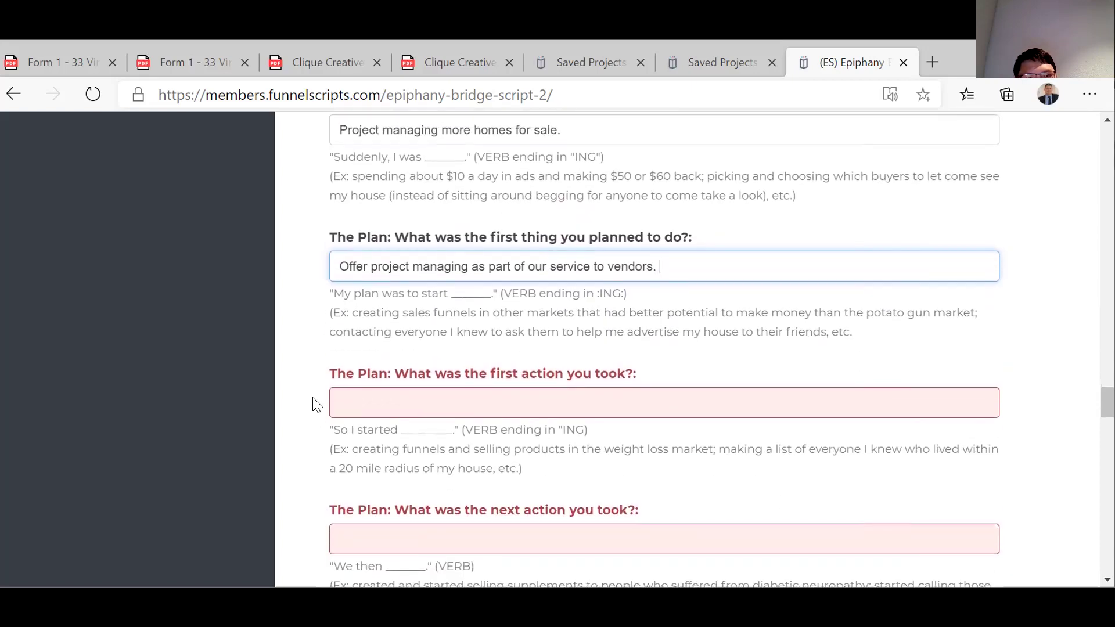
left_click(339, 401)
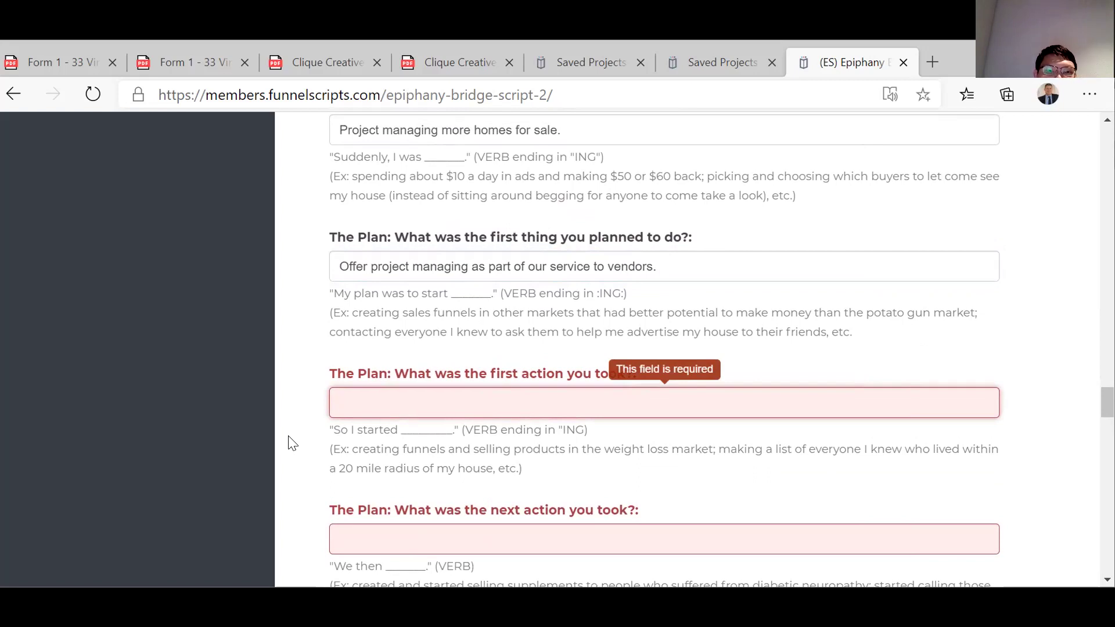
type("M")
key("BackSpace")
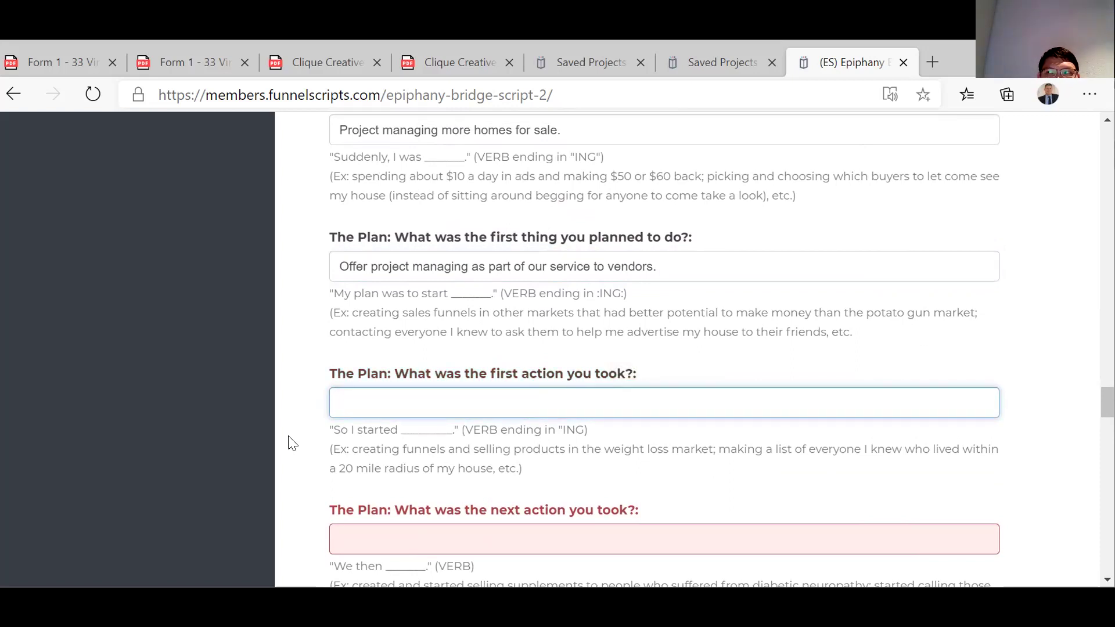
type("Adding ")
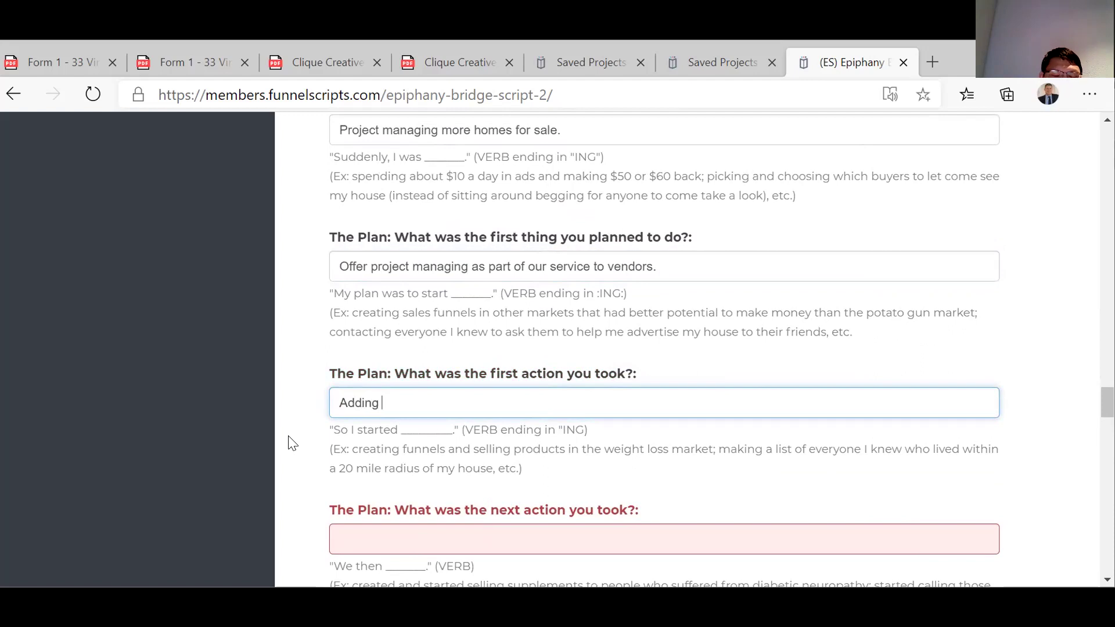
type("this ser")
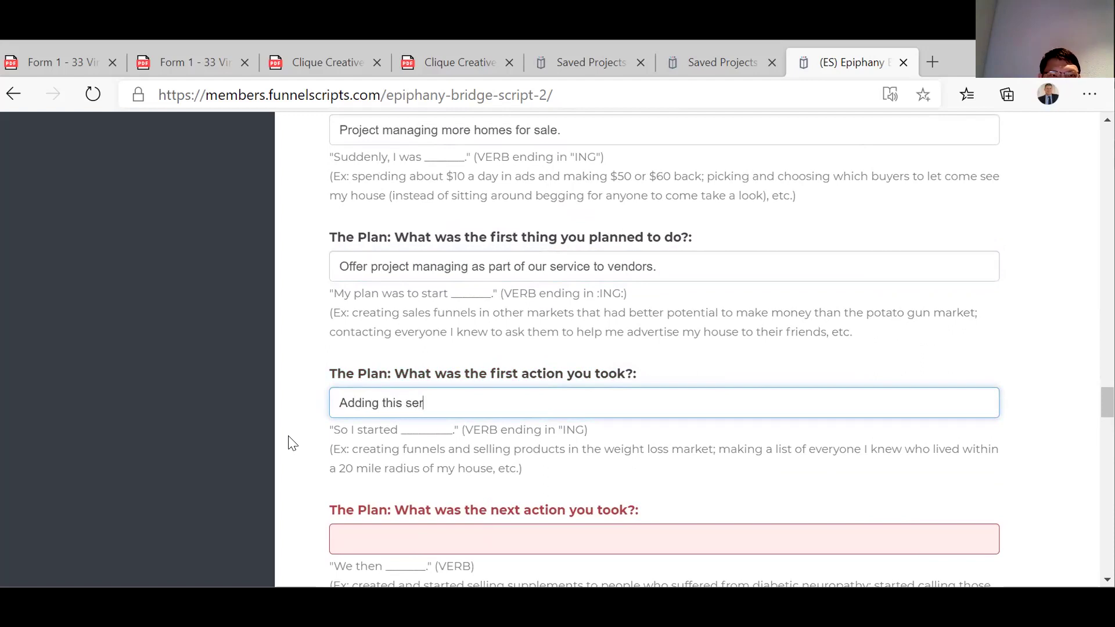
type("vice to")
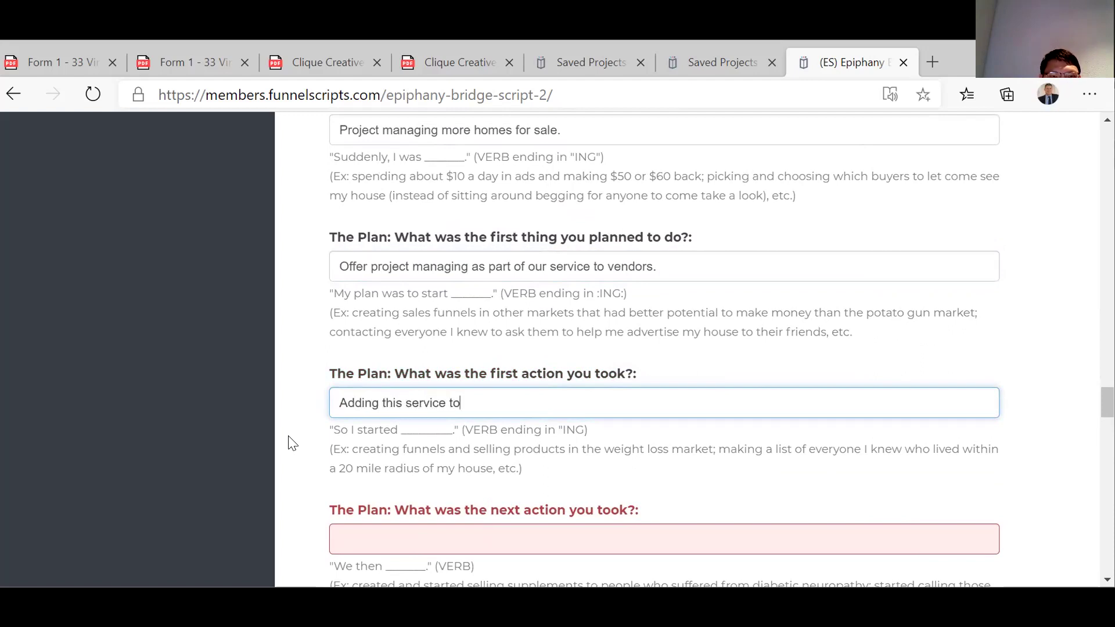
type(" ou")
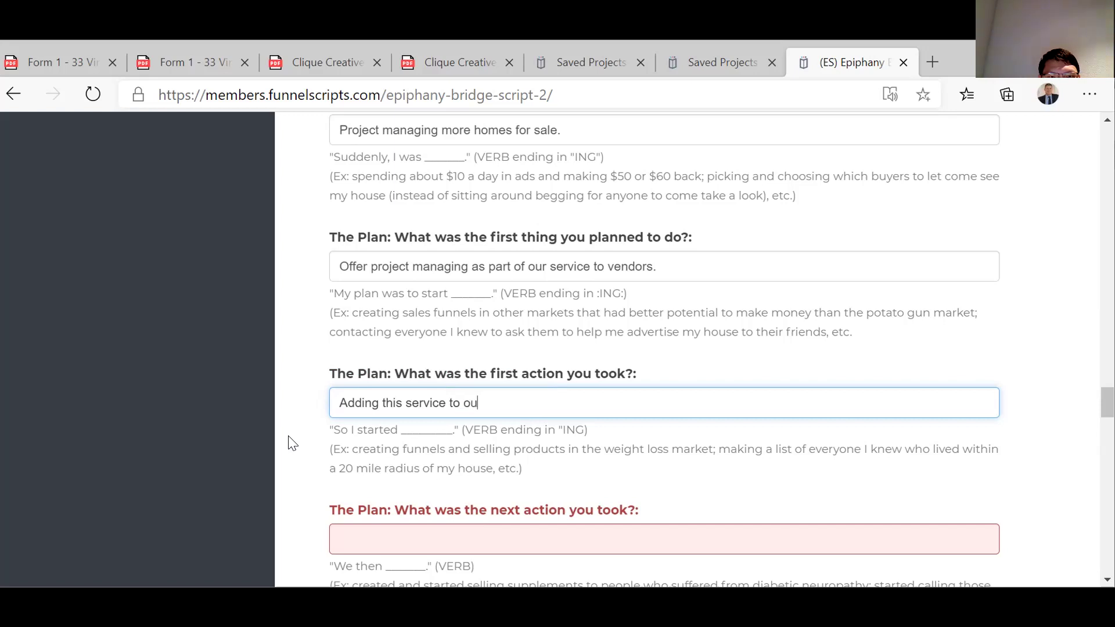
type("r selling")
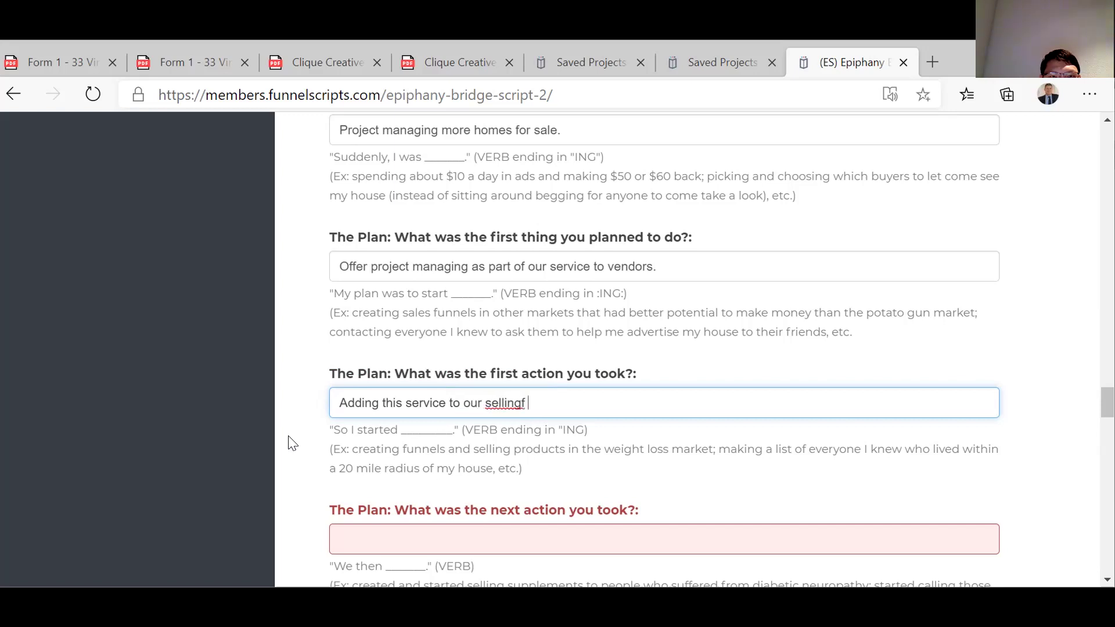
type(" pro")
type("posals ")
type("to c")
type("li")
key("BackSpace")
type("our pot")
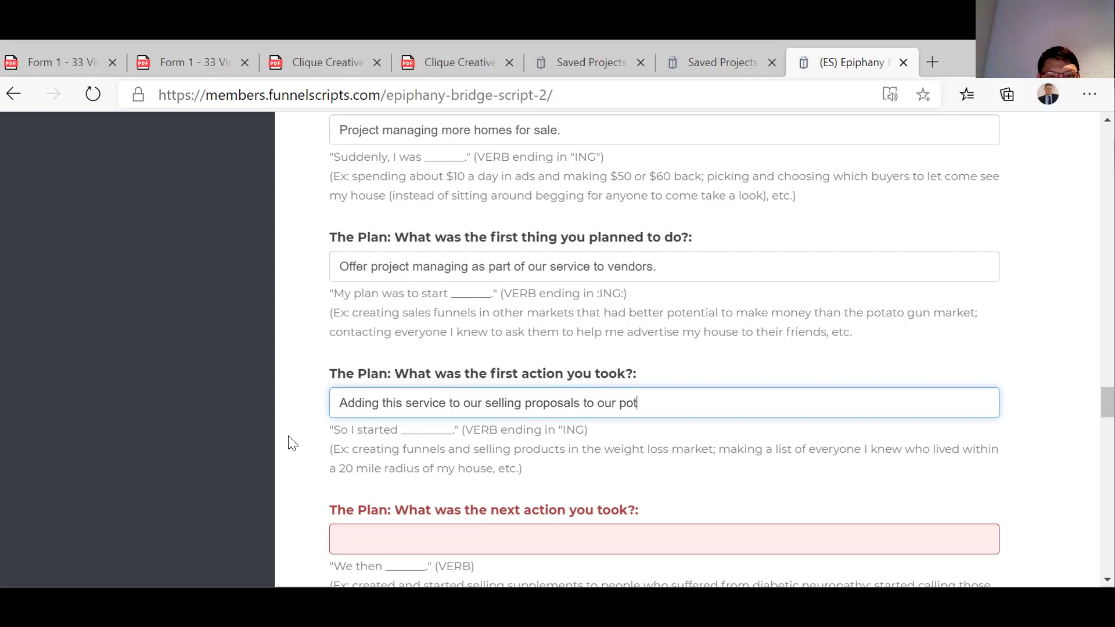
type("ential clients.")
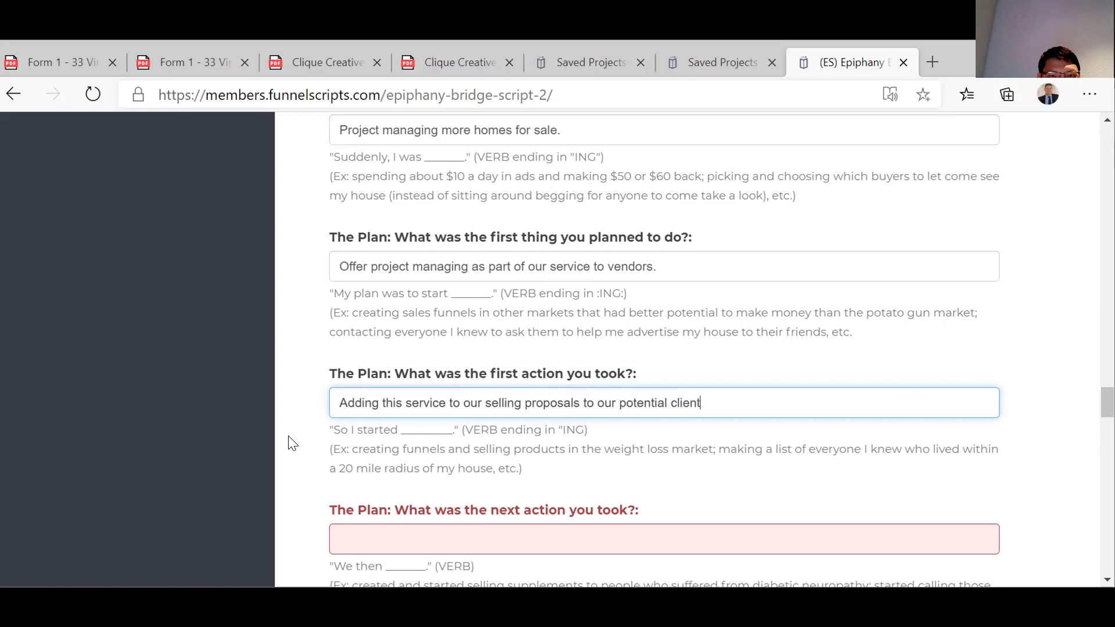
scroll(365, 407, "down", 2)
Enter 'Cementing our trades people and letting them know what we required as well as firming pricing.'.
left_click(360, 413)
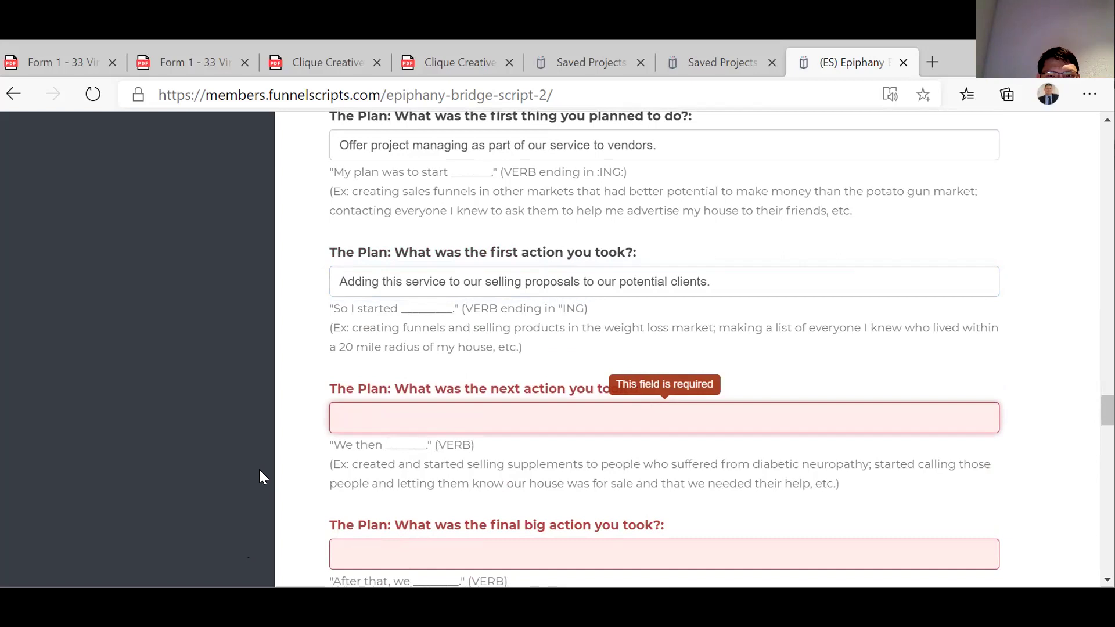
type("C")
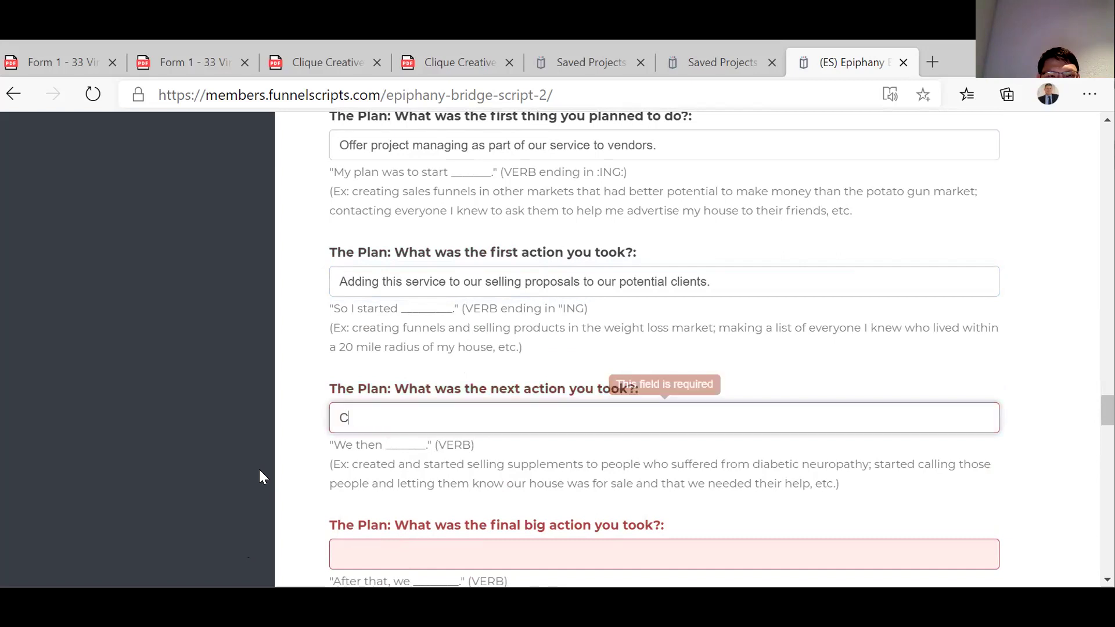
type("ementign")
key("BackSpace")
key("BackSpace")
key("BackSpace")
type("ing ")
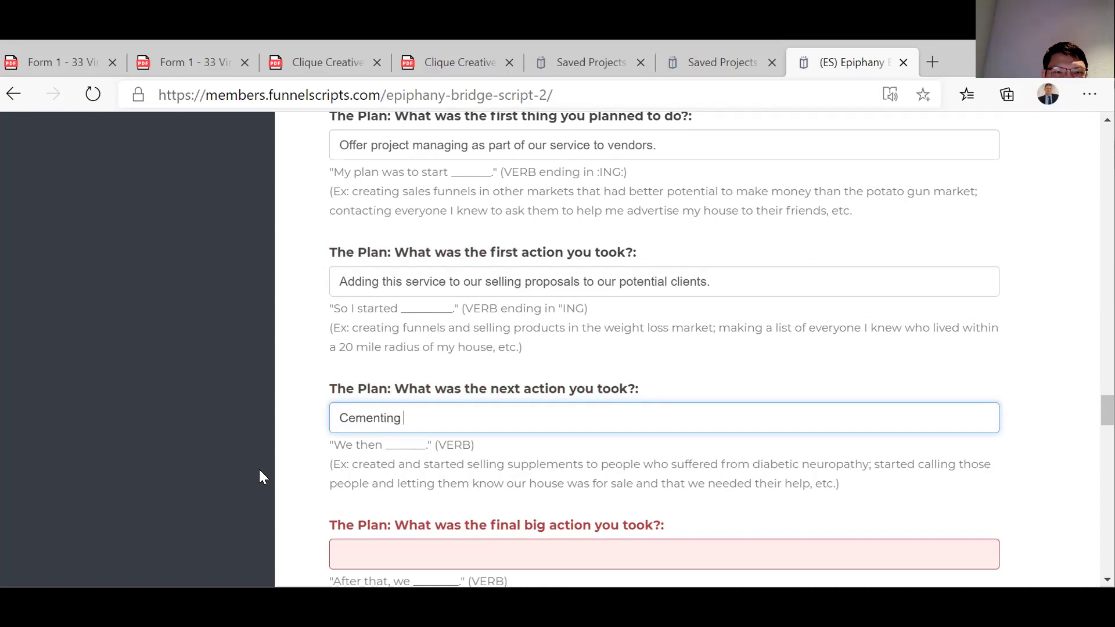
type("our trad")
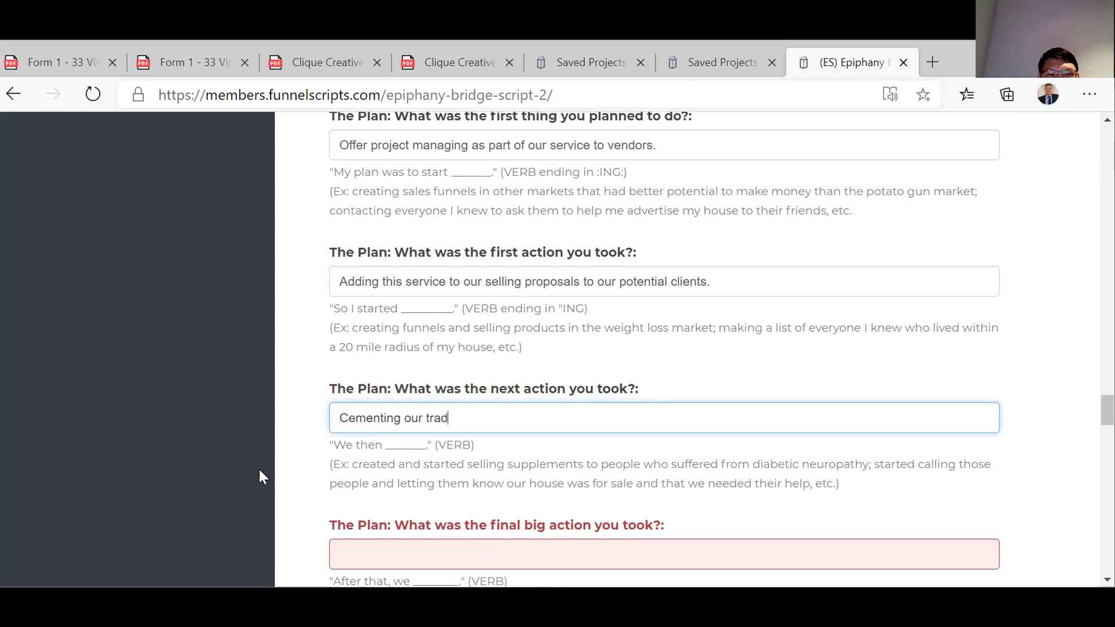
type("es people ")
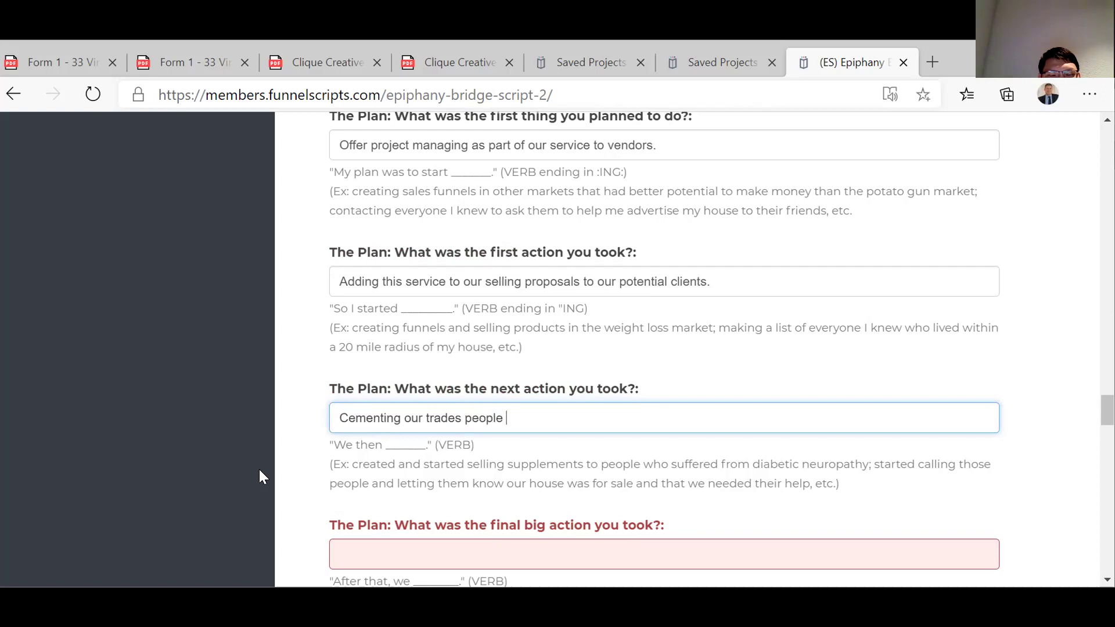
type("and letting them know what we required.")
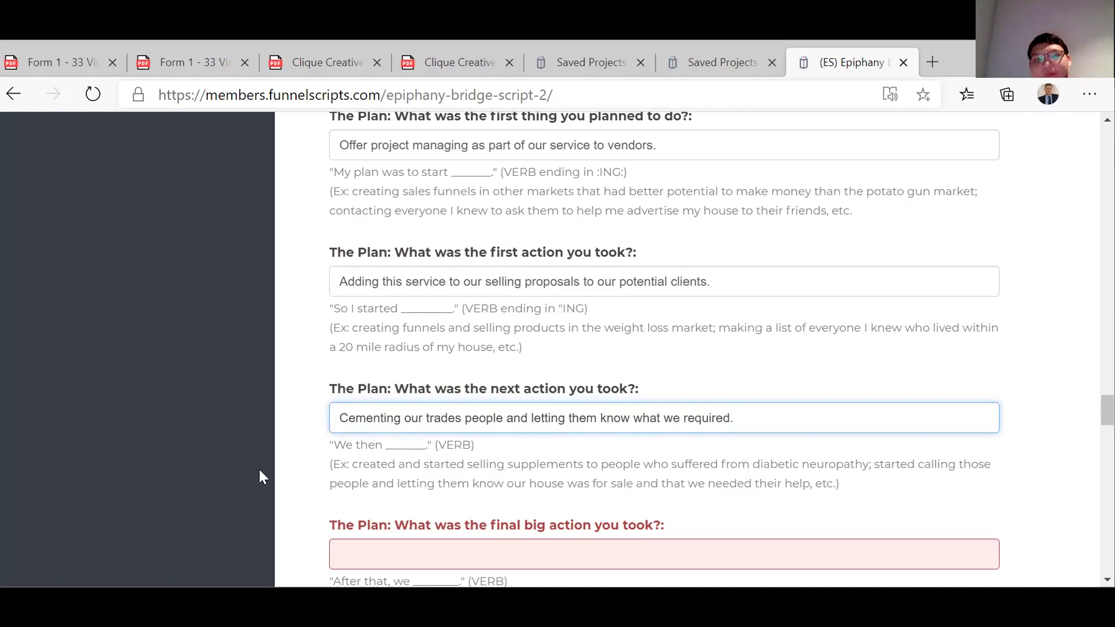
key("BackSpace")
type(" a")
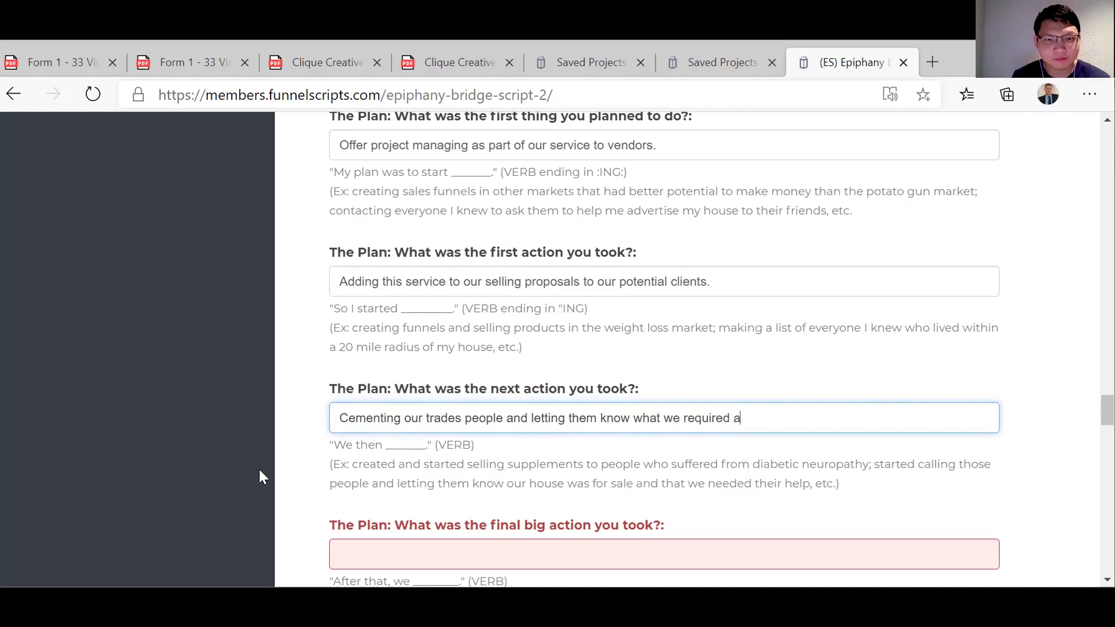
type("s well as ")
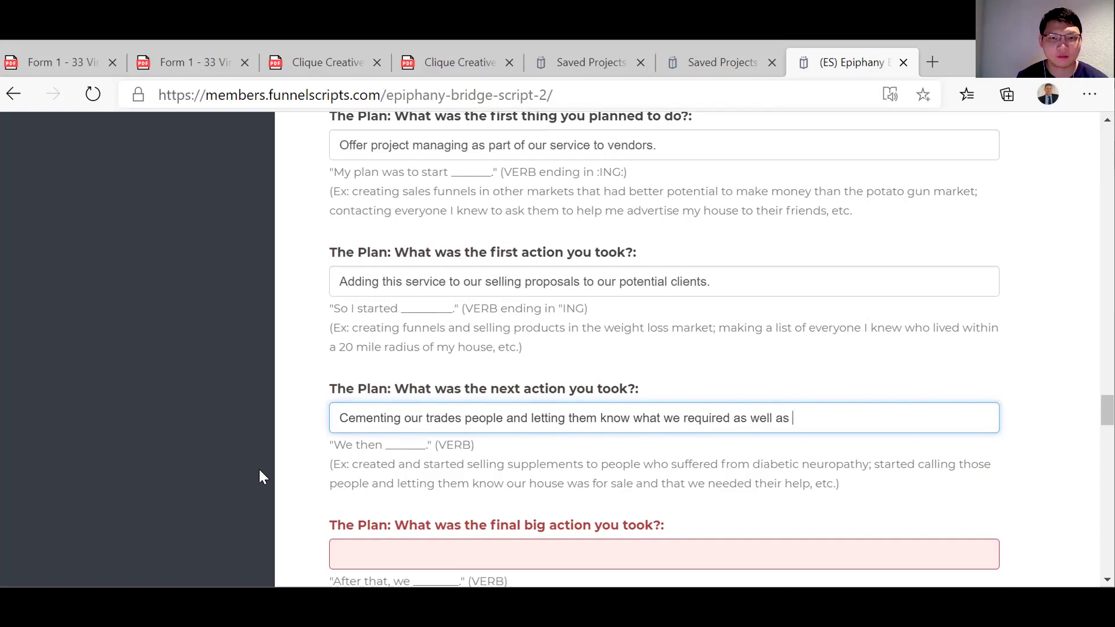
type("firming pricing.")
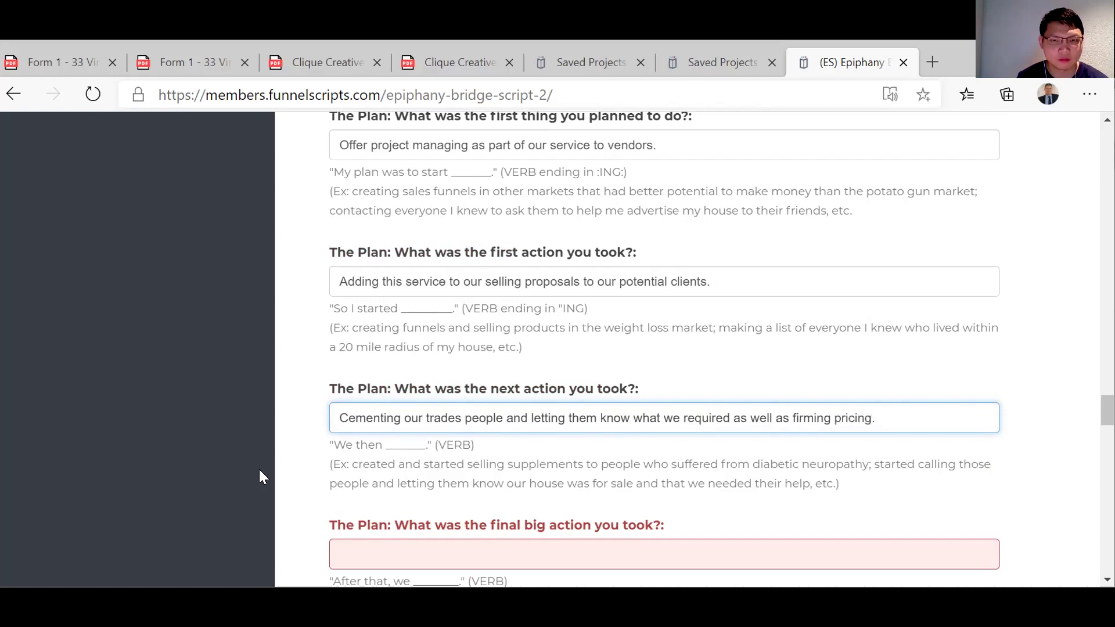
Enter 'Set budgets for this service.' as the final big action.
scroll(259, 476, "down", 1)
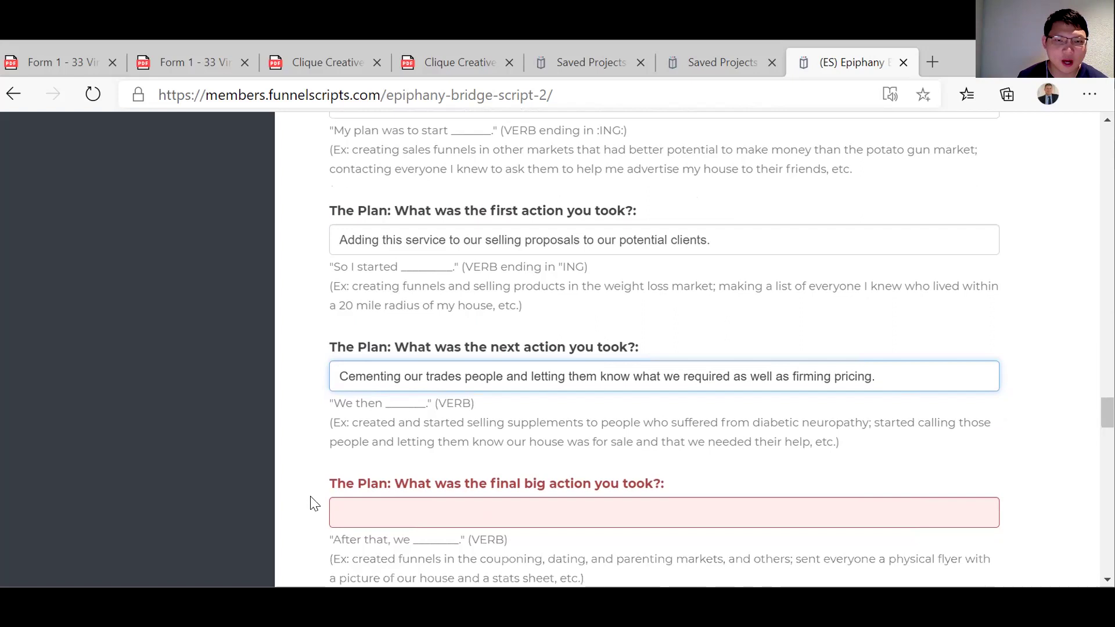
left_click(343, 509)
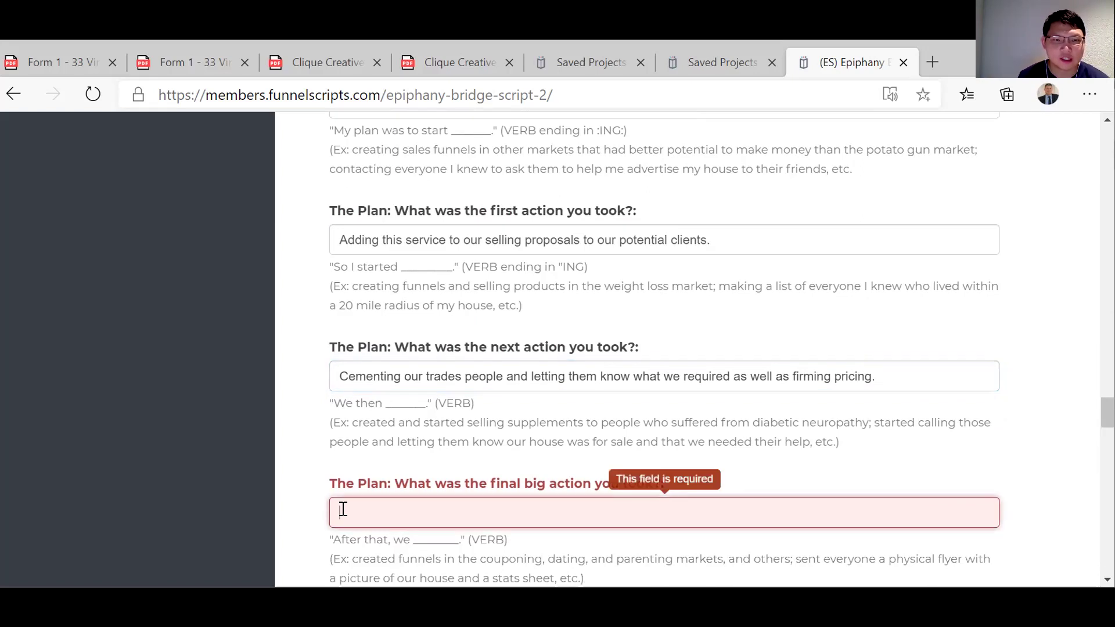
type("Set ")
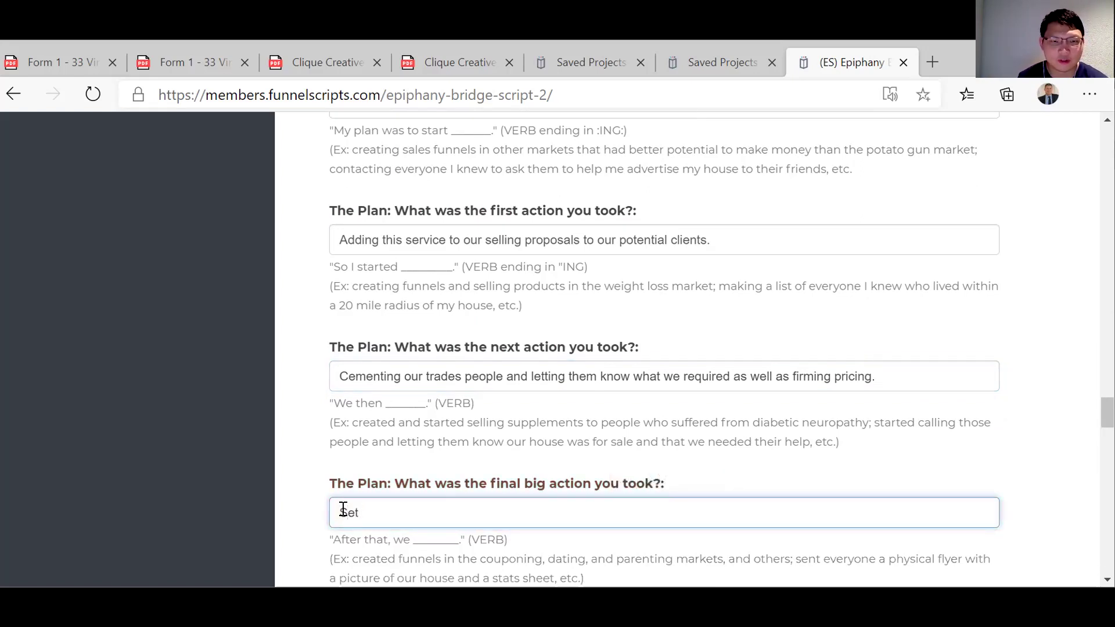
type("bu")
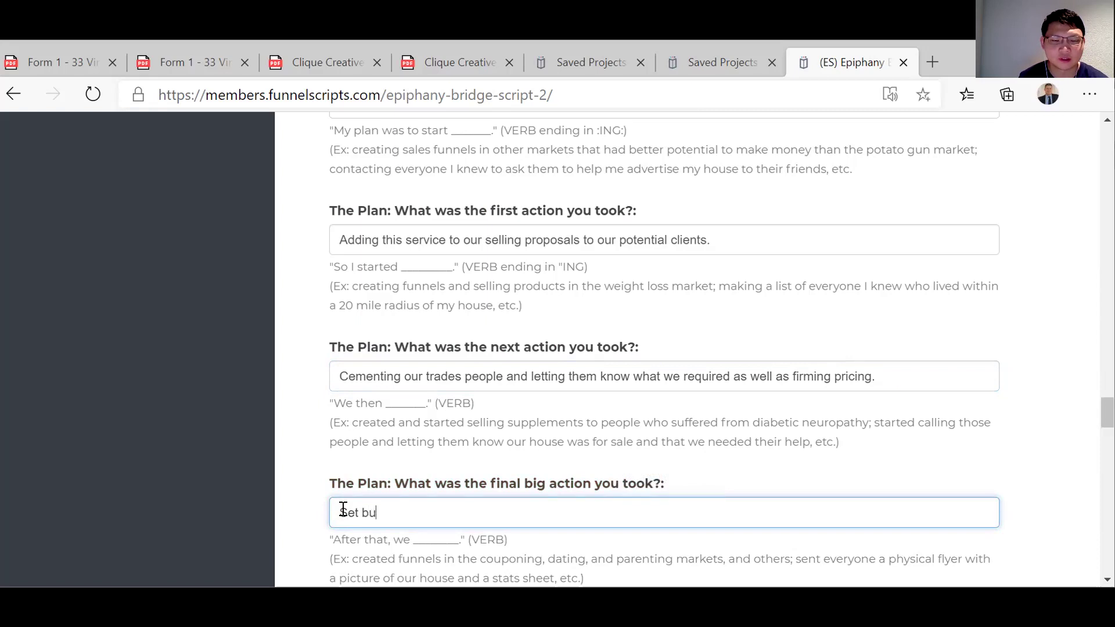
type("dget")
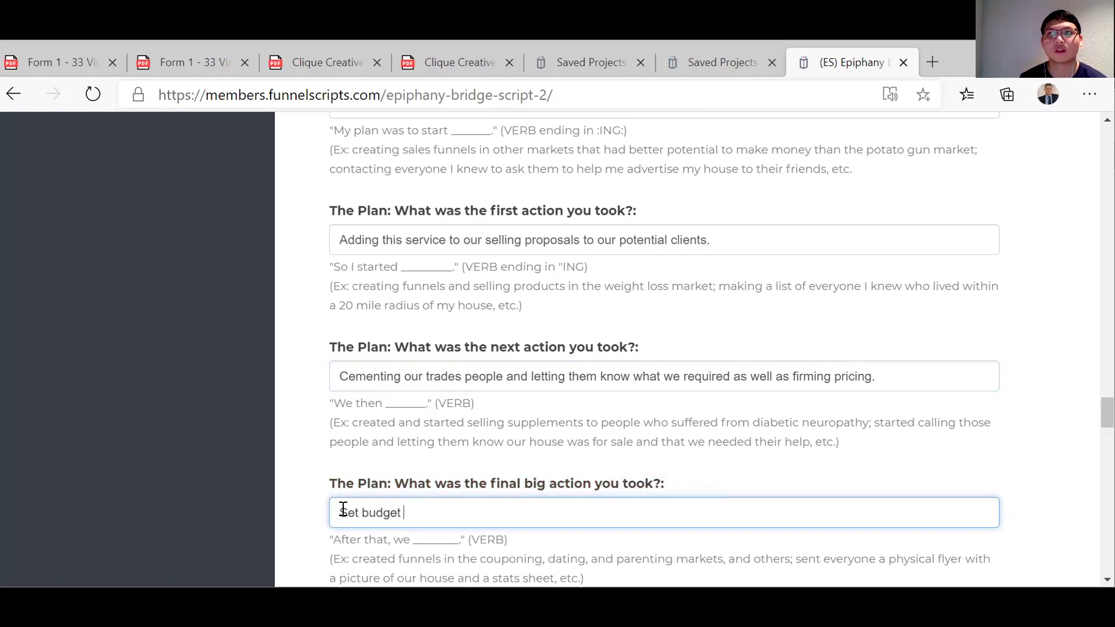
type("s for")
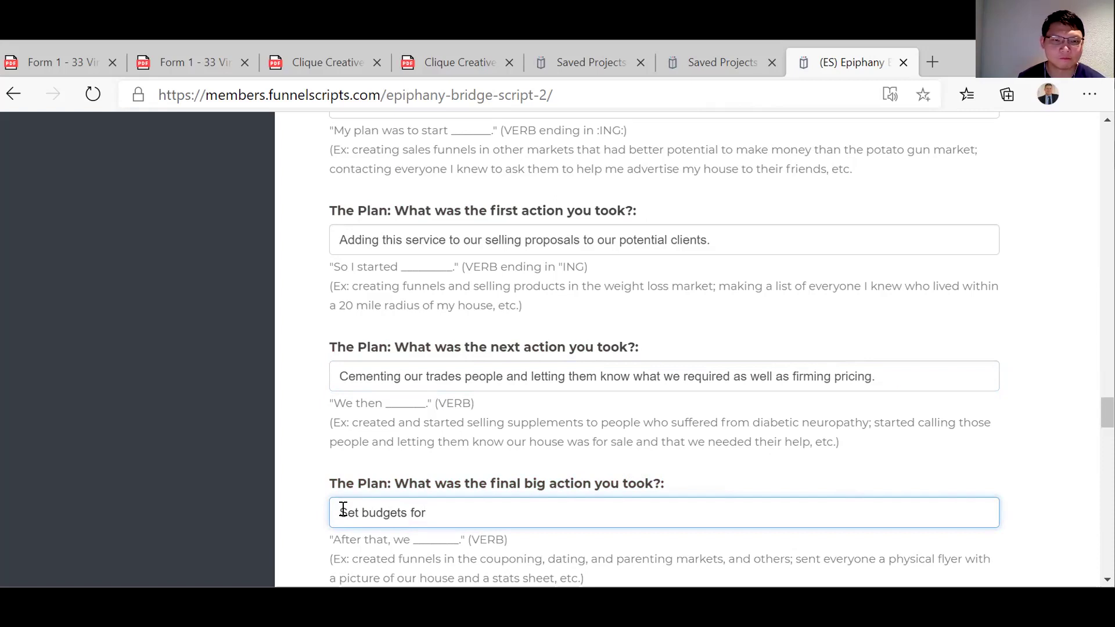
type("this service")
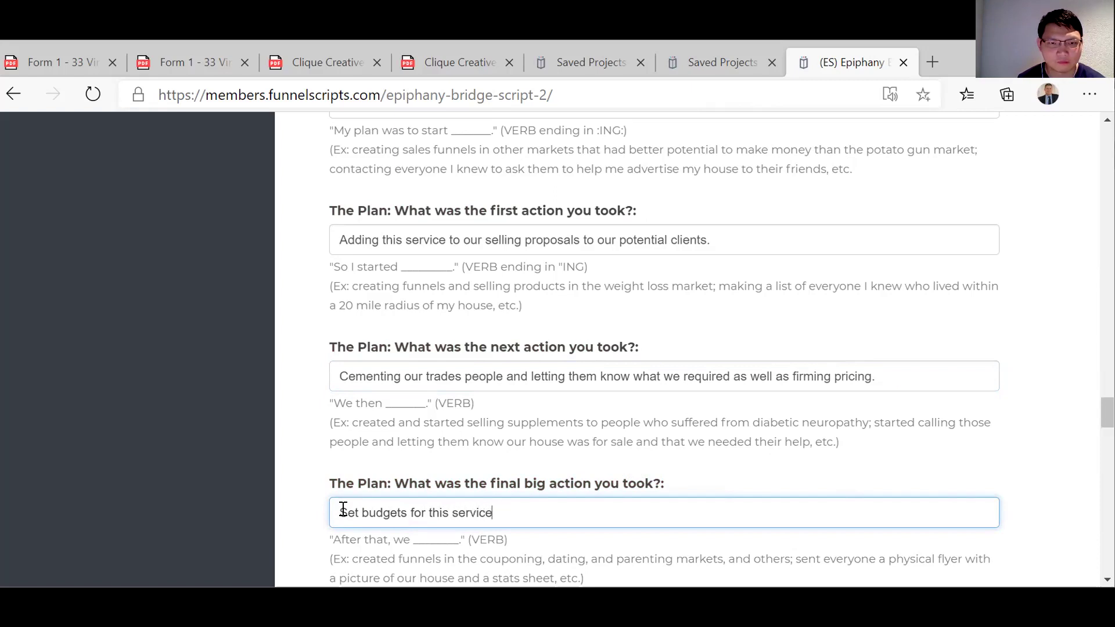
type(".")
scroll(412, 443, "down", 2)
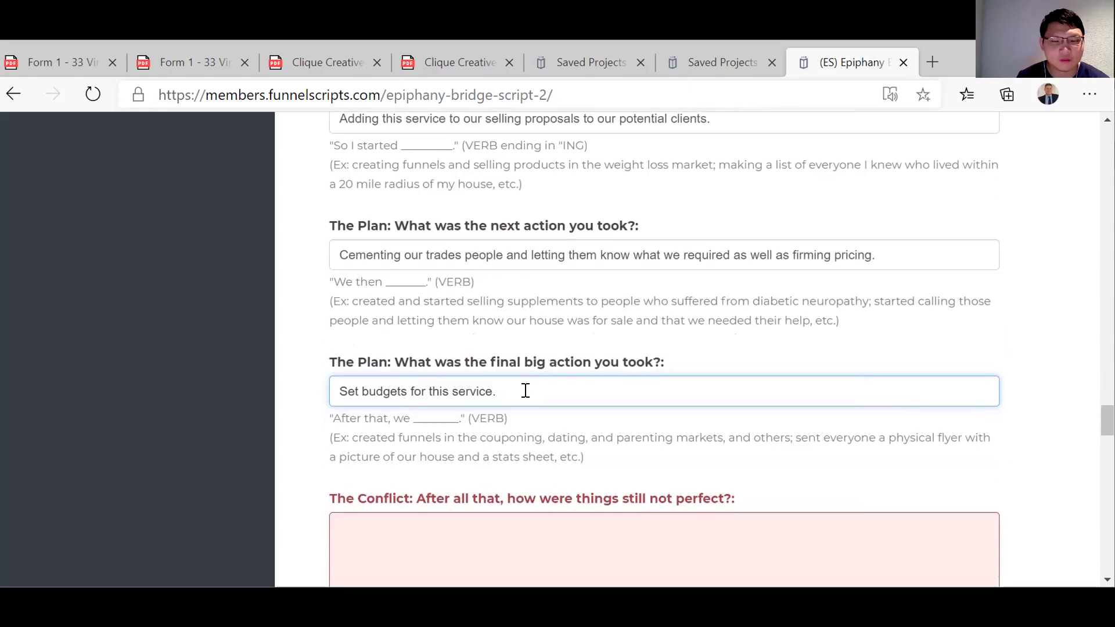
scroll(525, 390, "down", 2)
Start the Conflict answer: 'We didn't become project managers instead of selling agents. We systemized this process'.
left_click(402, 447)
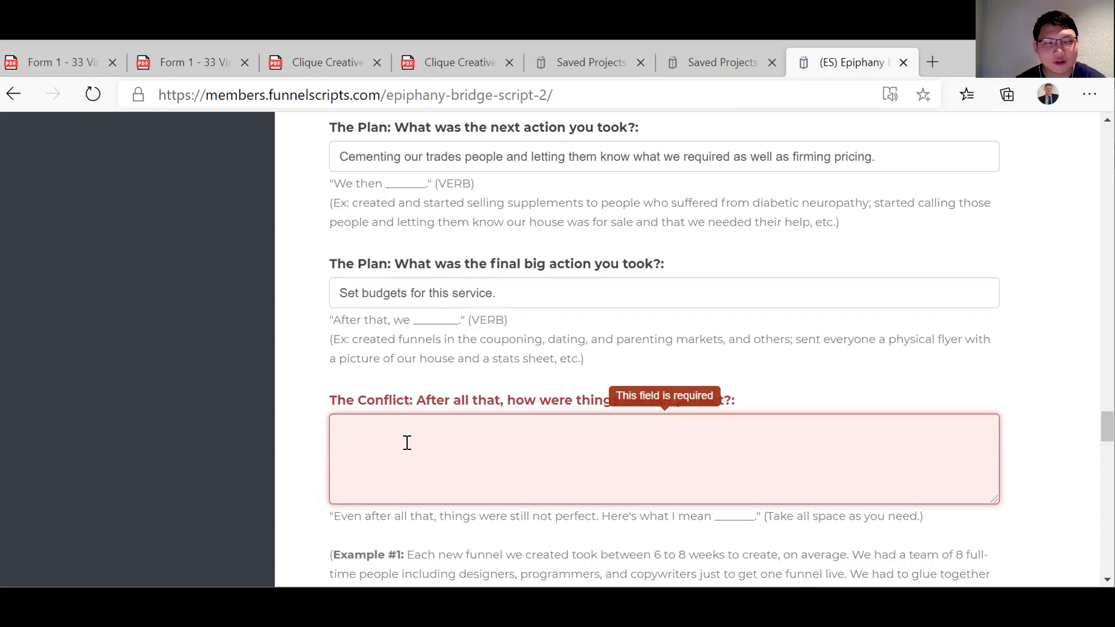
type("We didnt")
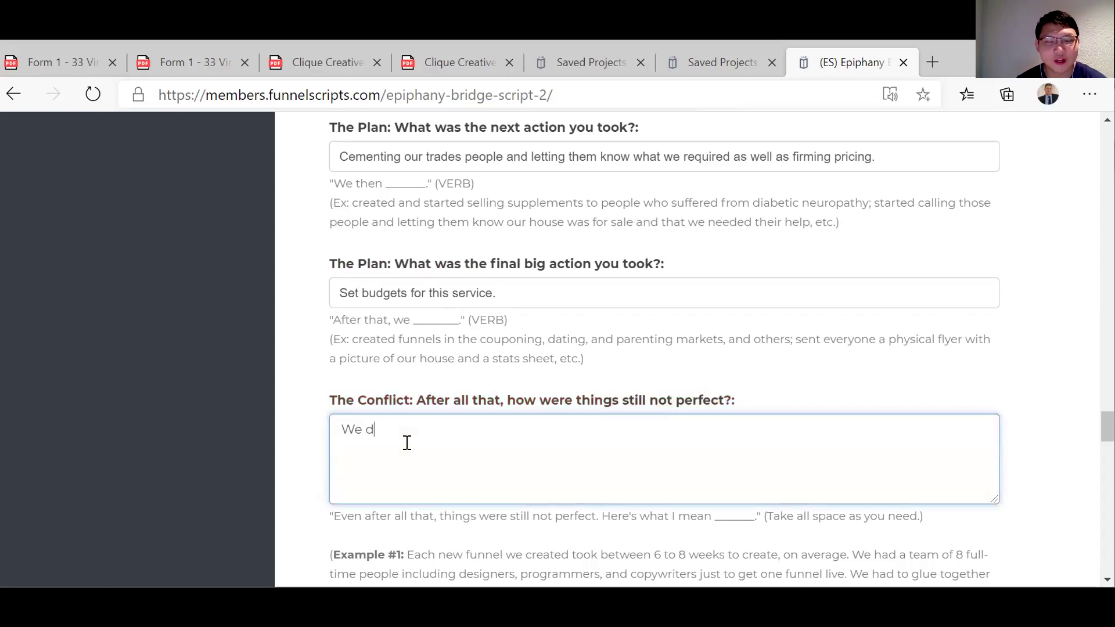
key("BackSpace")
key("BackSpace")
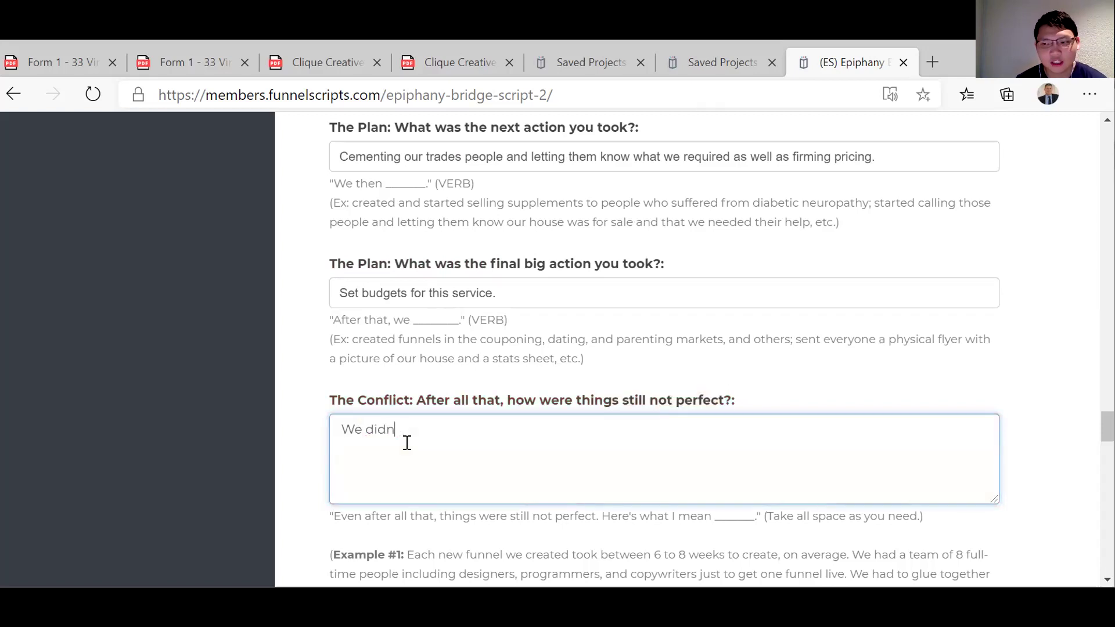
type("'t become ")
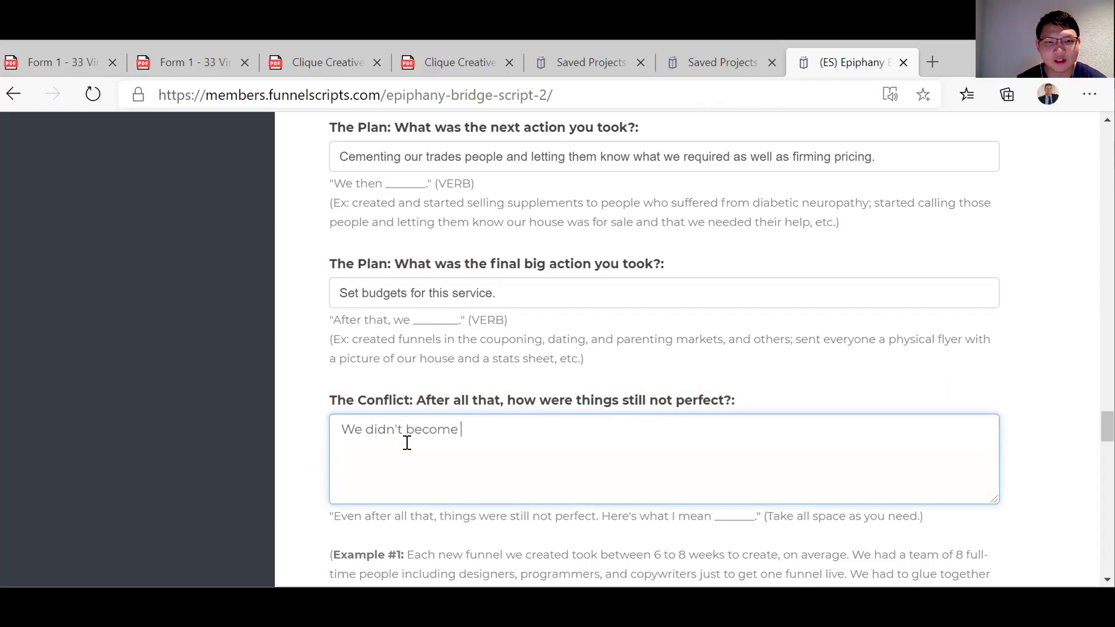
type("project manager")
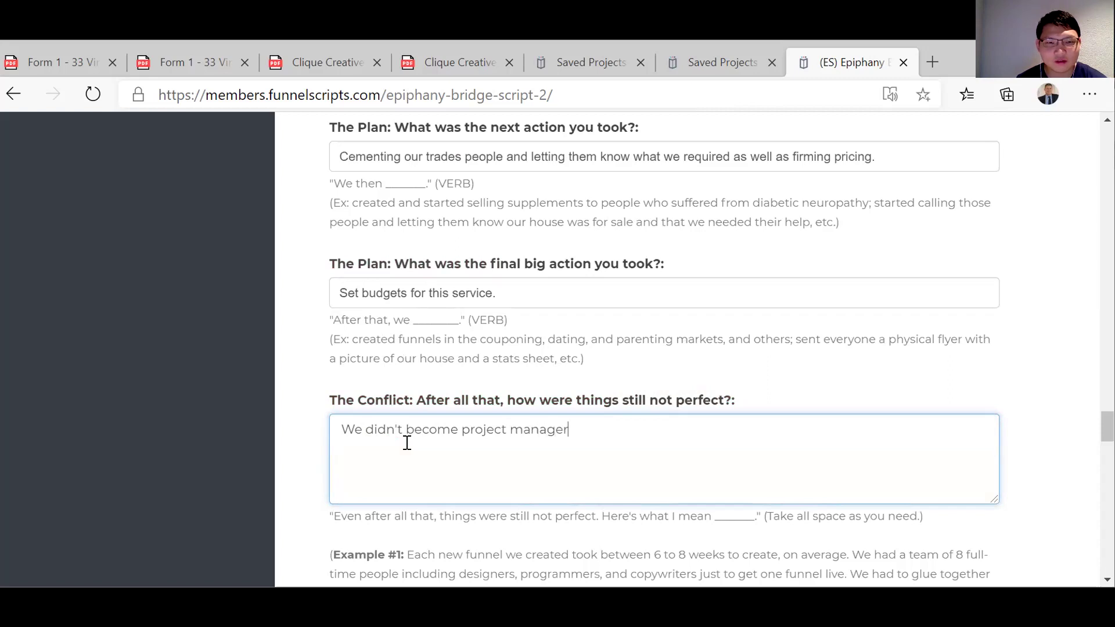
type("s inst")
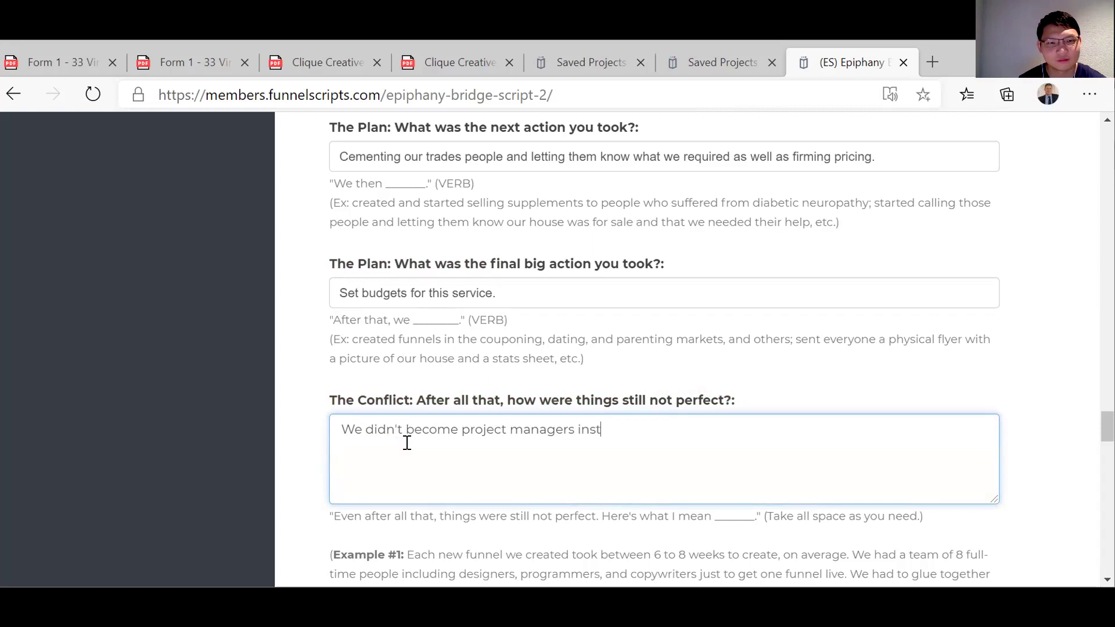
type("ead of")
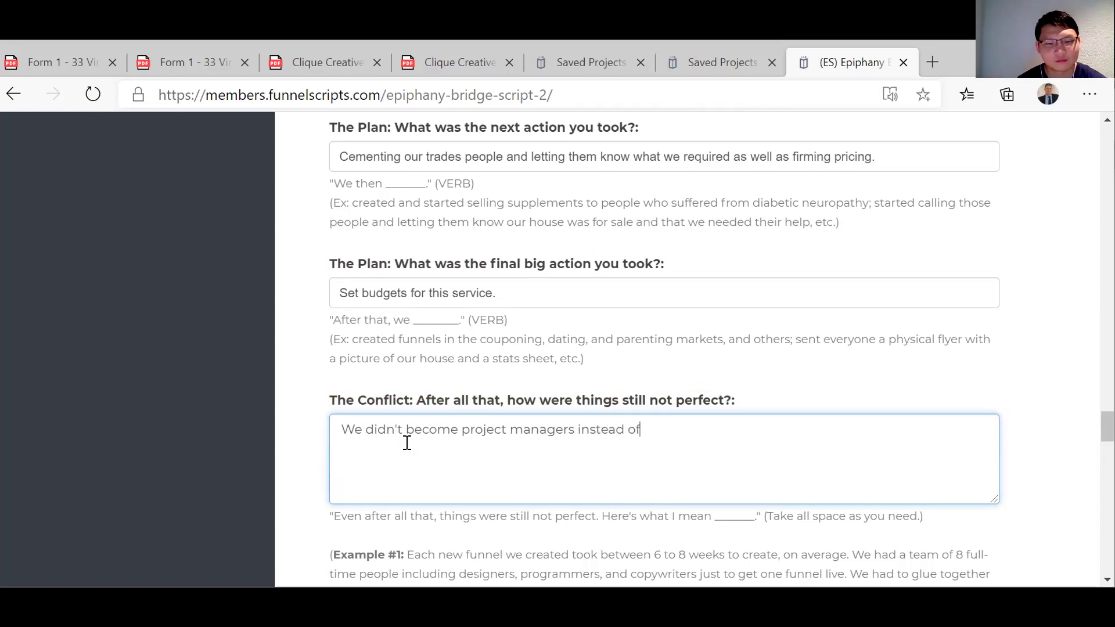
type(" selling ag")
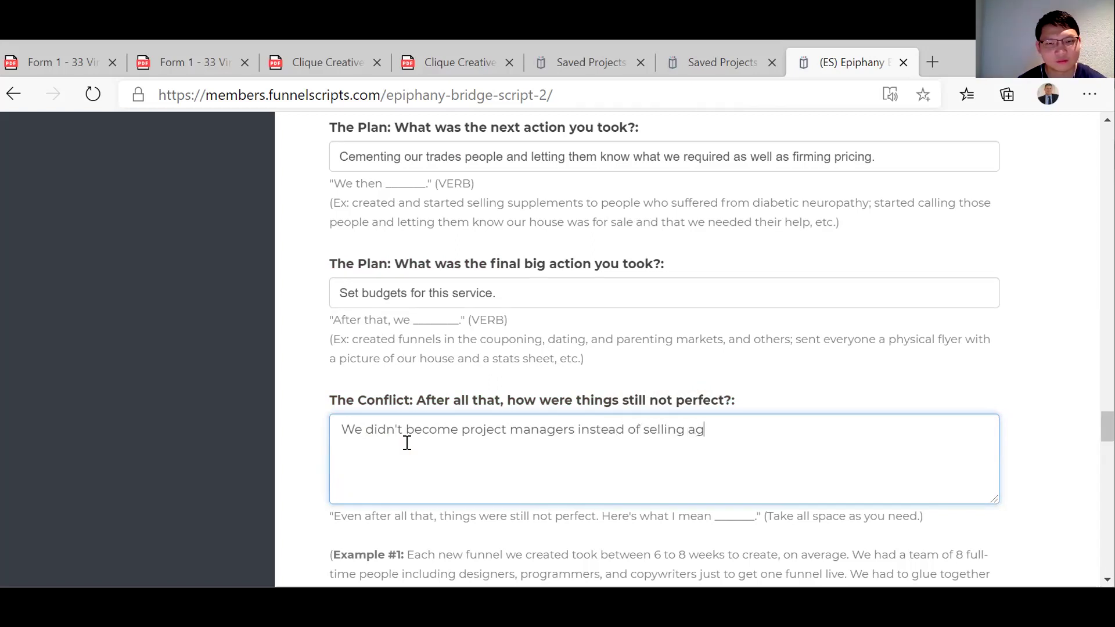
type("ents. We sys")
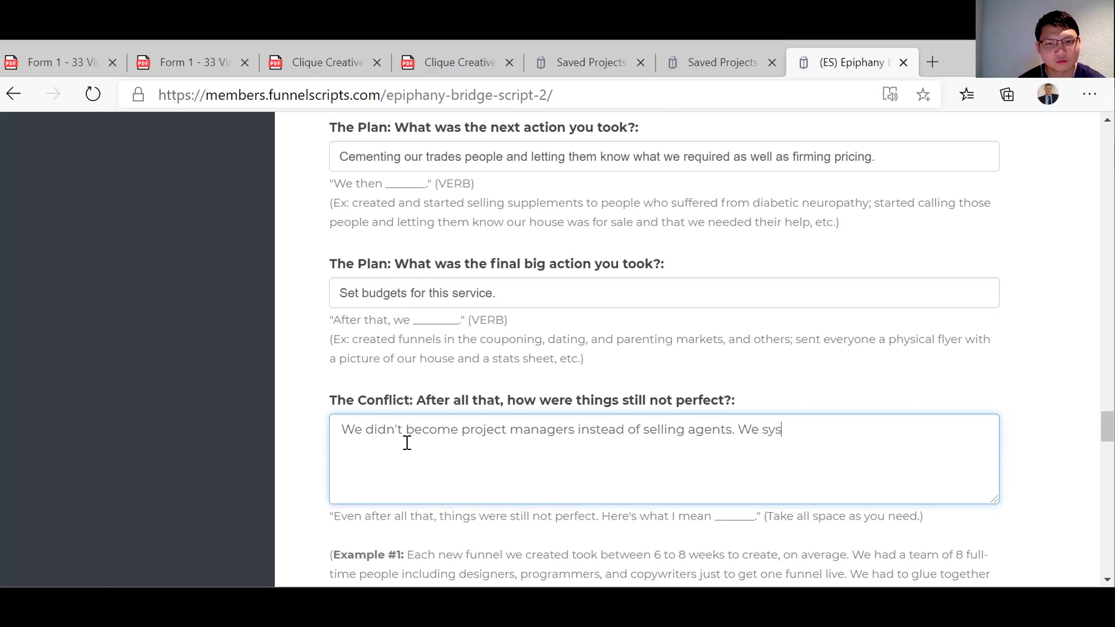
type("tamised")
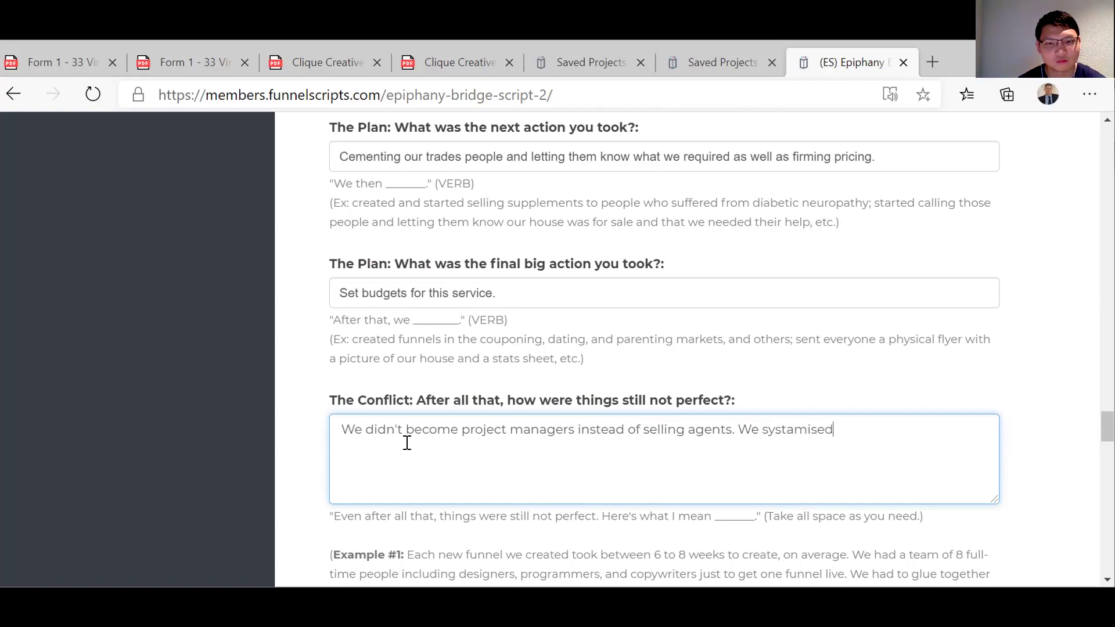
key("BackSpace")
key("BackSpace")
key("BackSpace")
key("BackSpace")
type("zed")
key("BackSpace")
key("BackSpace")
key("BackSpace")
key("BackSpace")
key("BackSpace")
key("BackSpace")
key("BackSpace")
key("BackSpace")
type("temized this process")
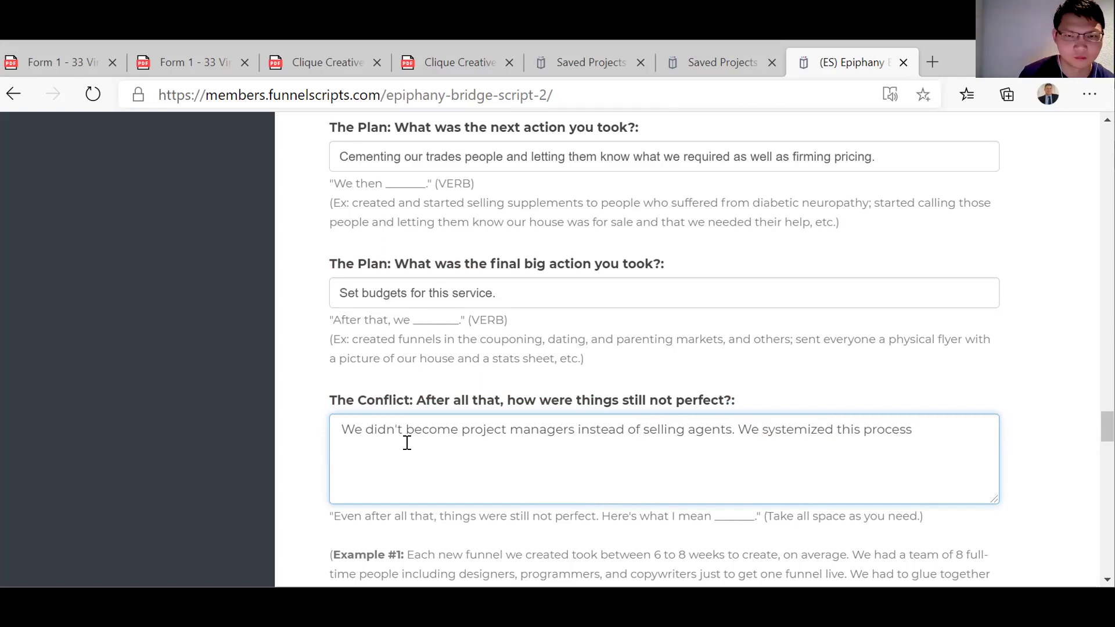
Continue with 'with our trades people', the rough budget or set price they could work with.
type("with our trades people")
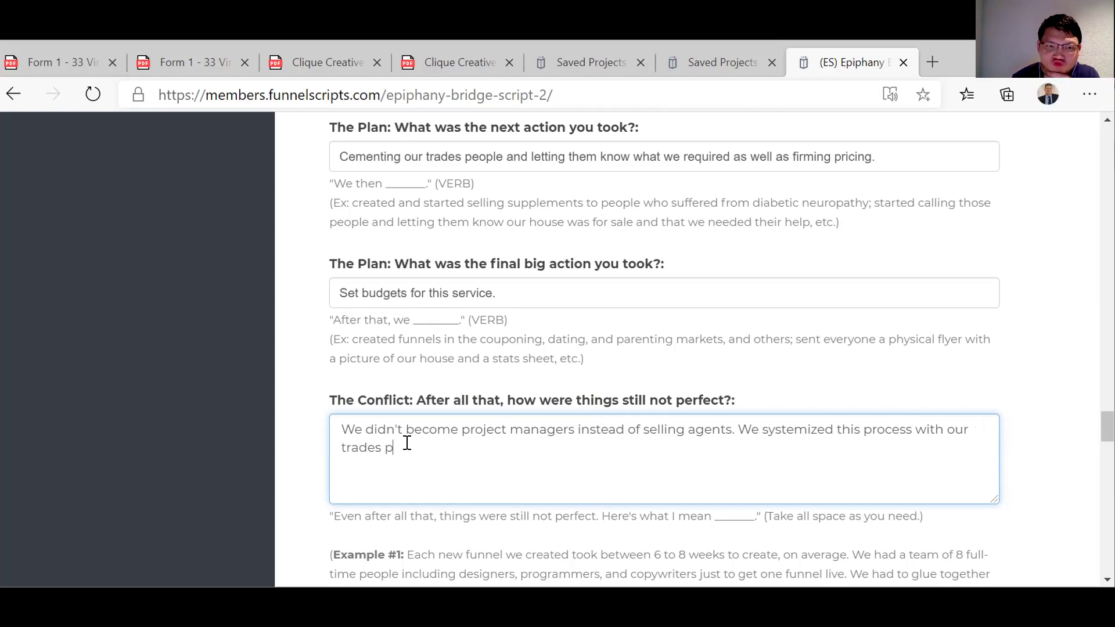
key("BackSpace")
key("BackSpace")
key("BackSpace")
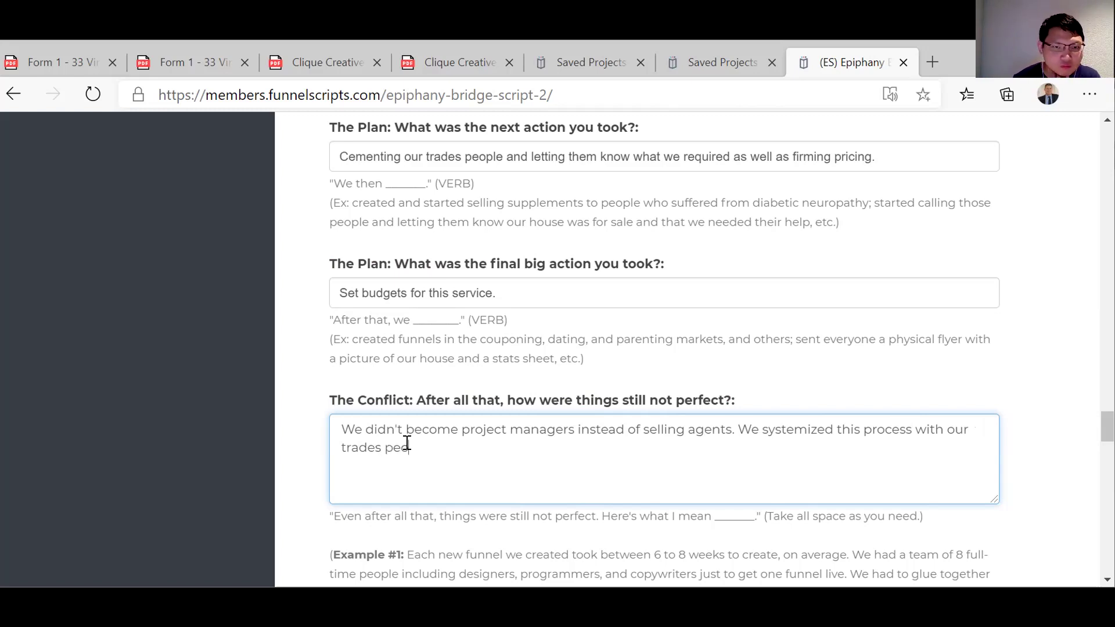
type("ople. They")
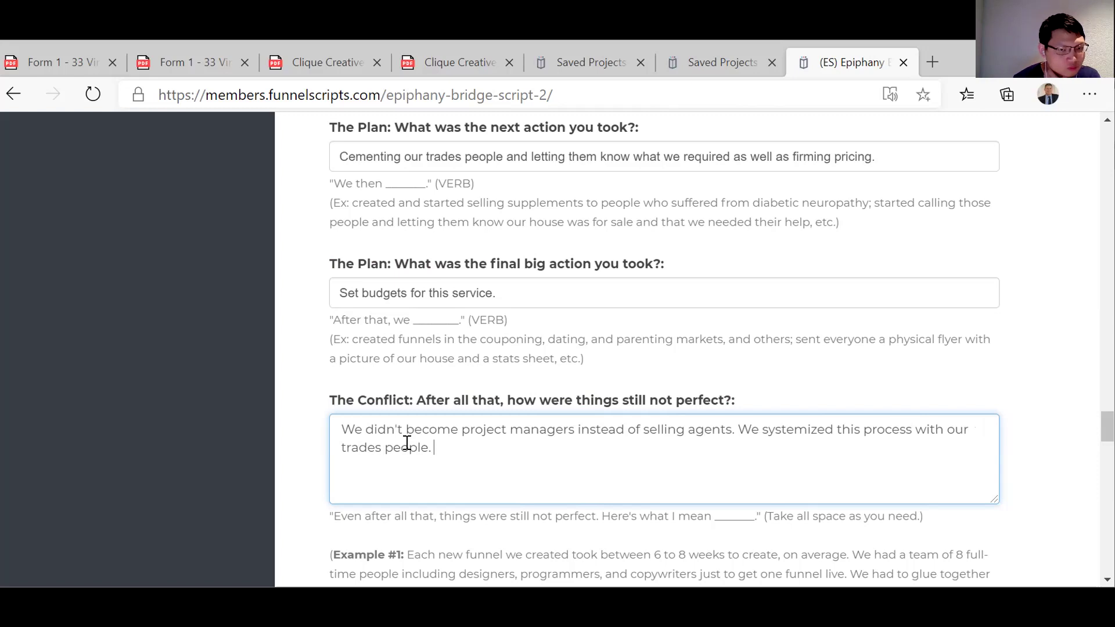
type(" new what was required and the rough budget. ")
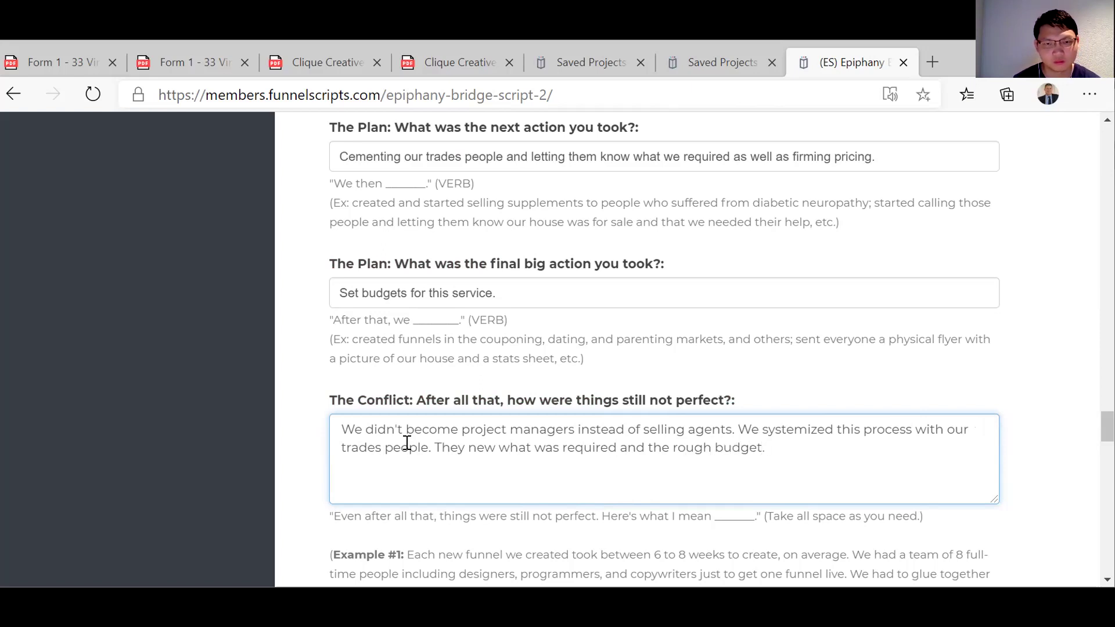
key("BackSpace")
key("BackSpace")
type(" or set price.")
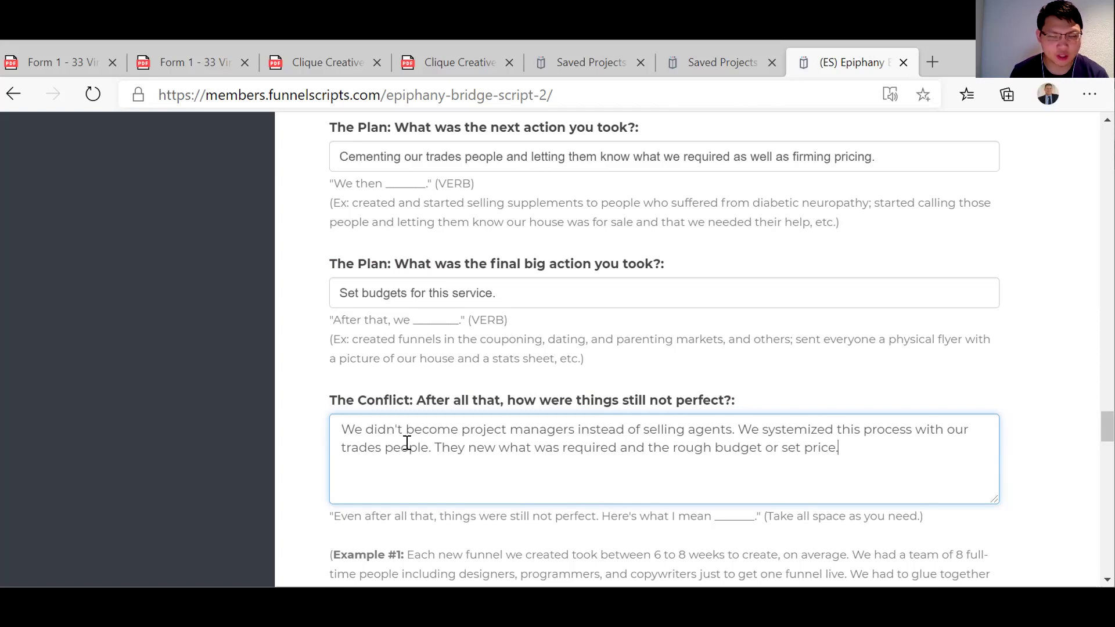
type("then")
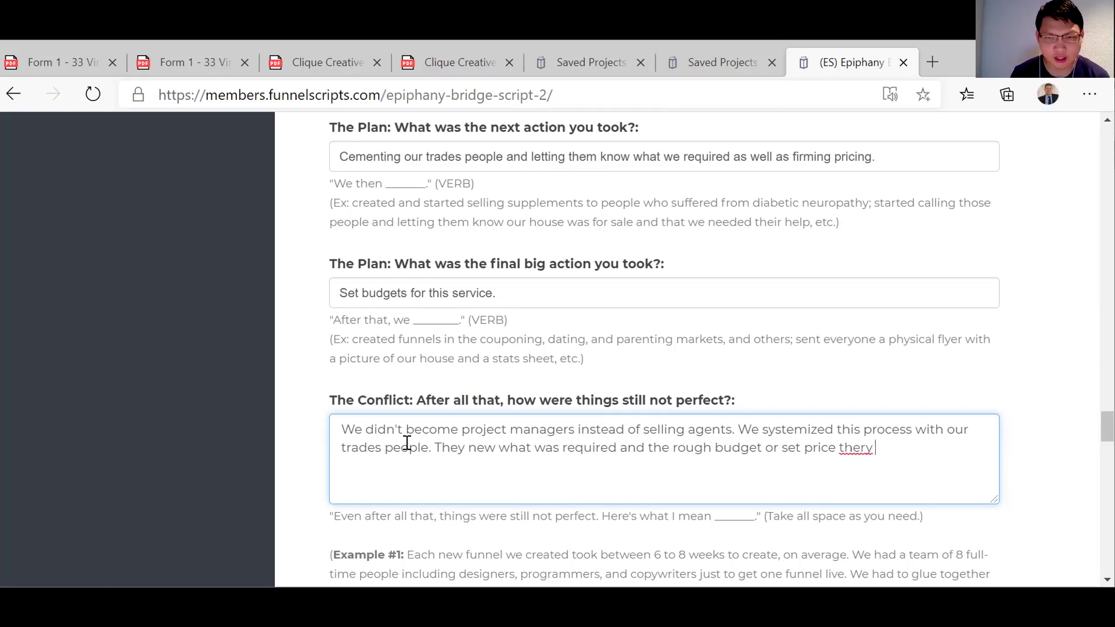
key("BackSpace")
type("y could wo")
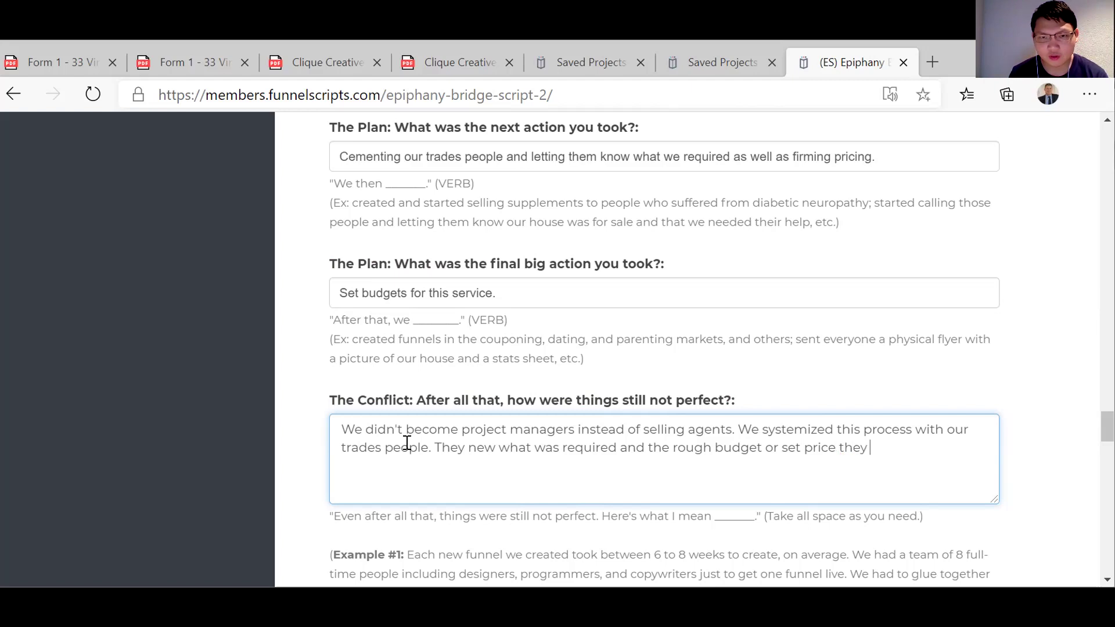
type("rk with")
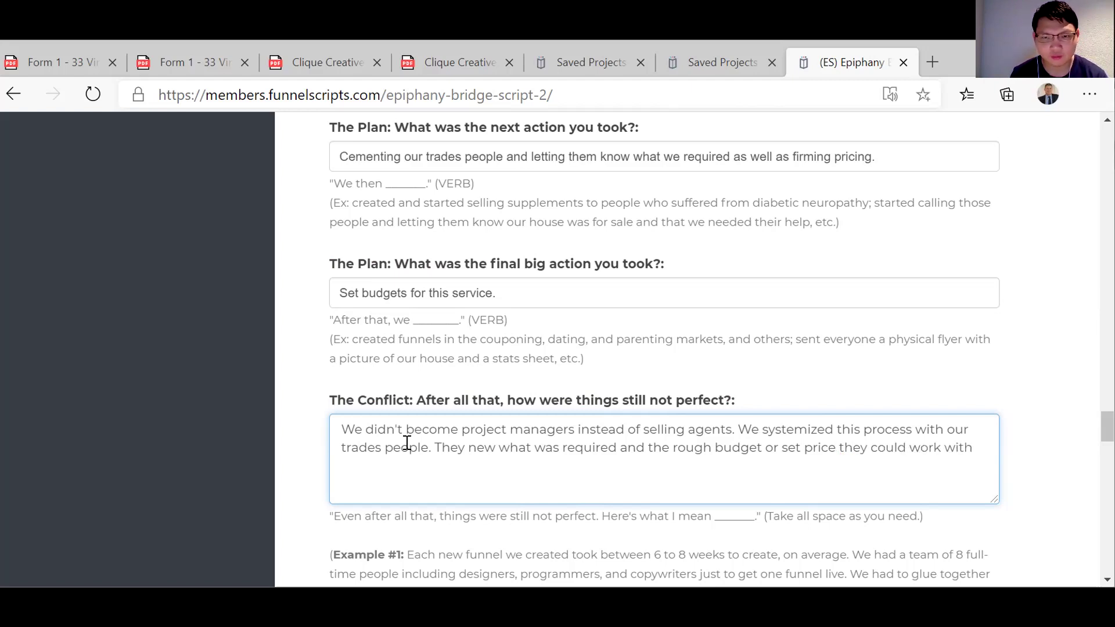
type(".")
Copy the Conflict sentence about systemizing the process with our trades people.
scroll(407, 443, "down", 5)
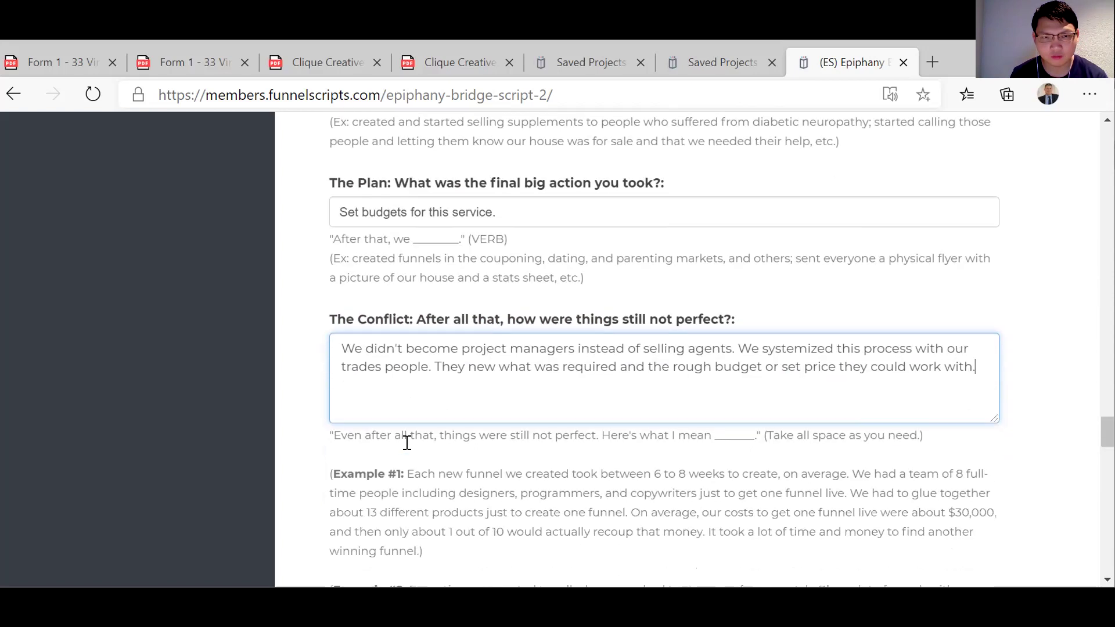
left_click(455, 473)
scroll(419, 386, "down", 1)
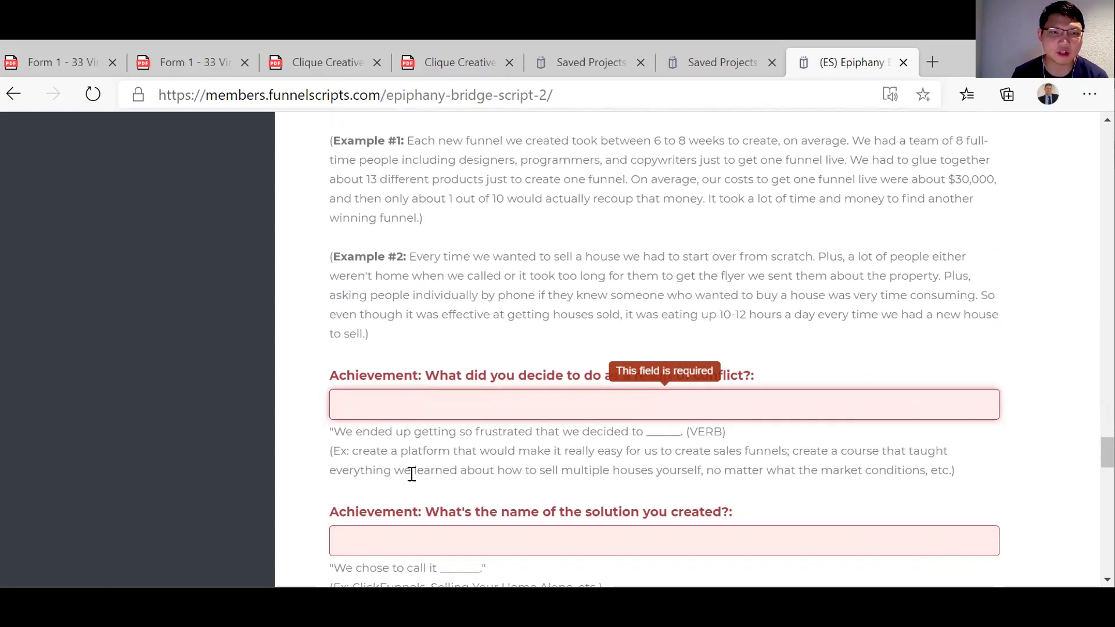
scroll(411, 475, "up", 4)
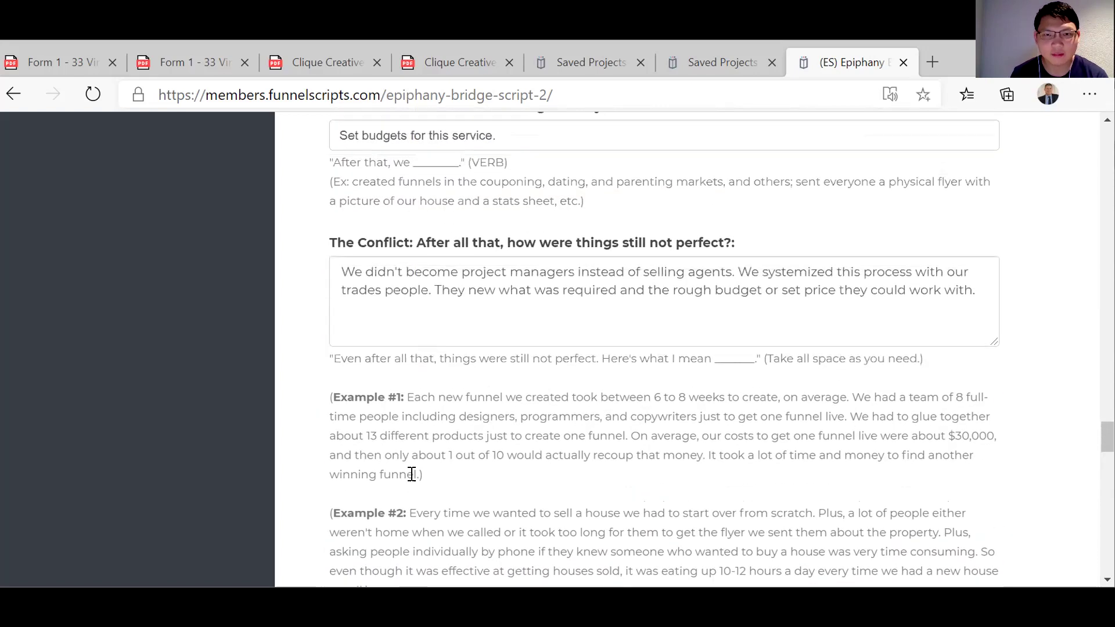
scroll(412, 475, "up", 1)
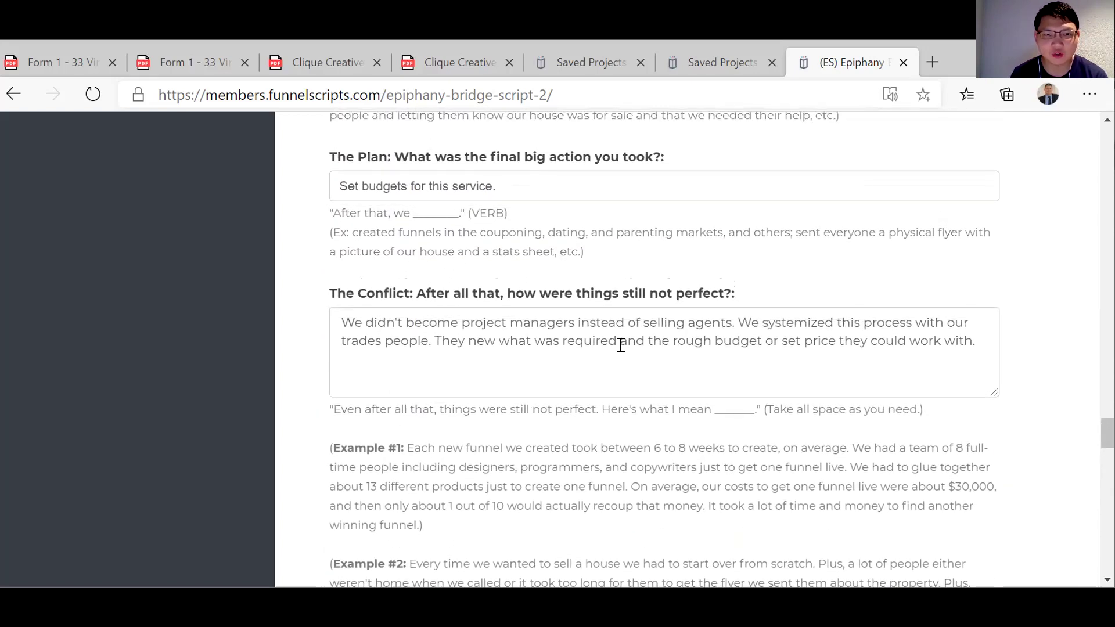
left_click_drag(738, 322, 429, 332)
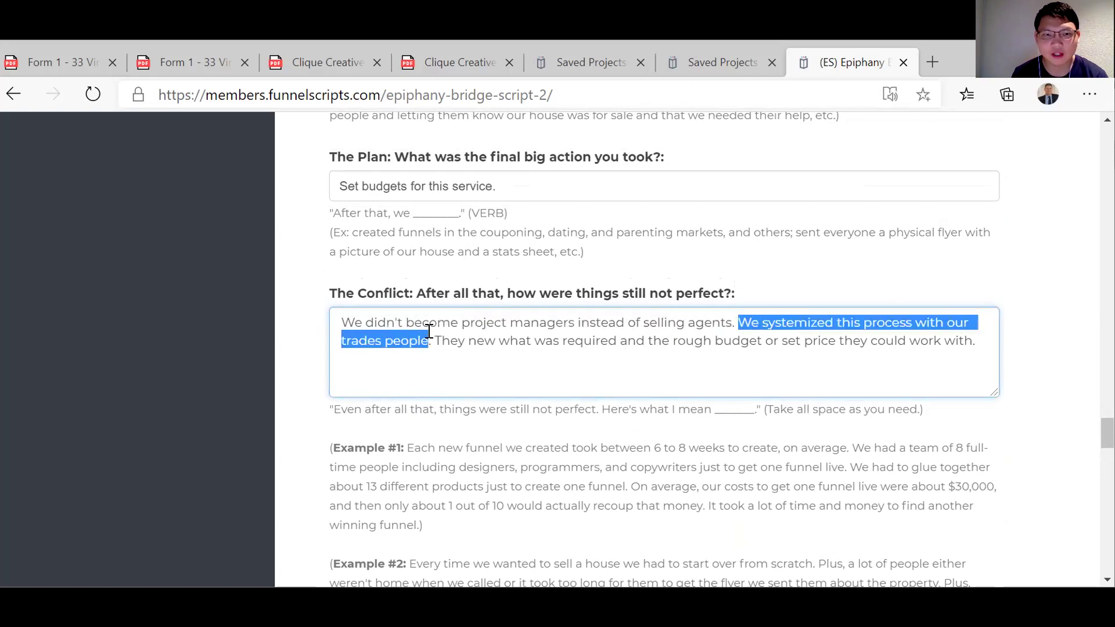
right_click(408, 338)
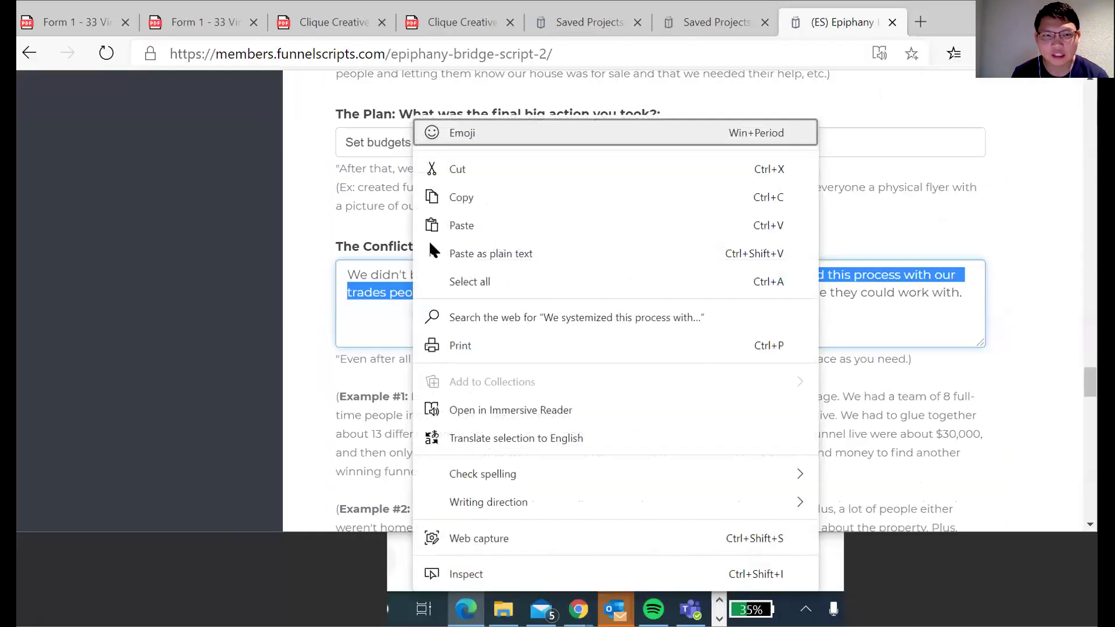
left_click(447, 197)
Paste it into the Achievement answer and end it with a period.
scroll(436, 333, "down", 3)
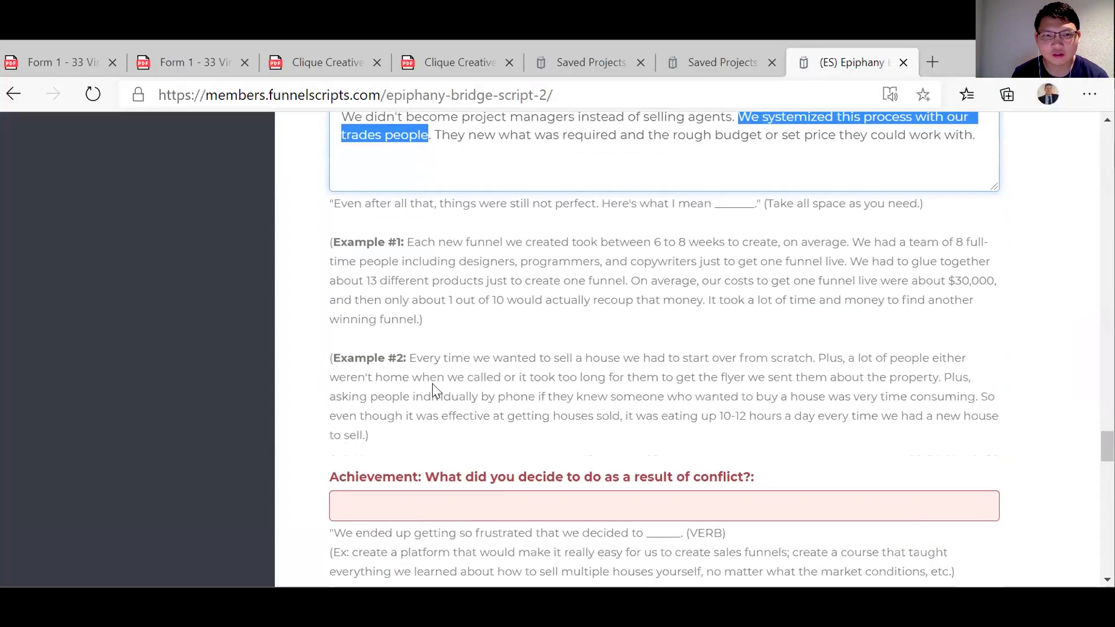
scroll(432, 383, "down", 1)
left_click(352, 444)
right_click(350, 443)
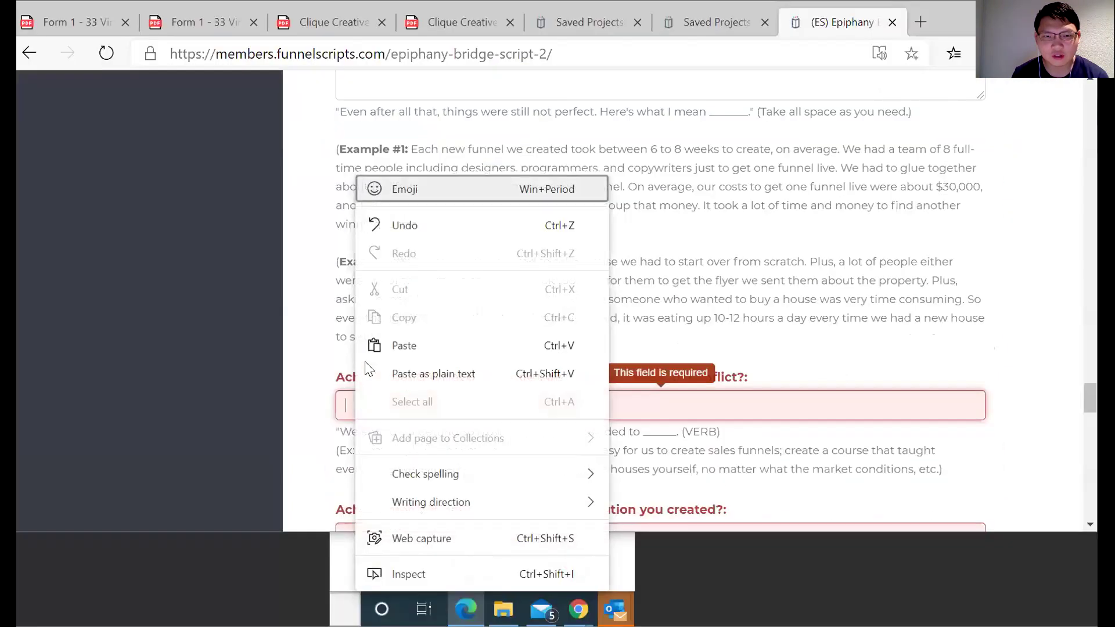
left_click(364, 397)
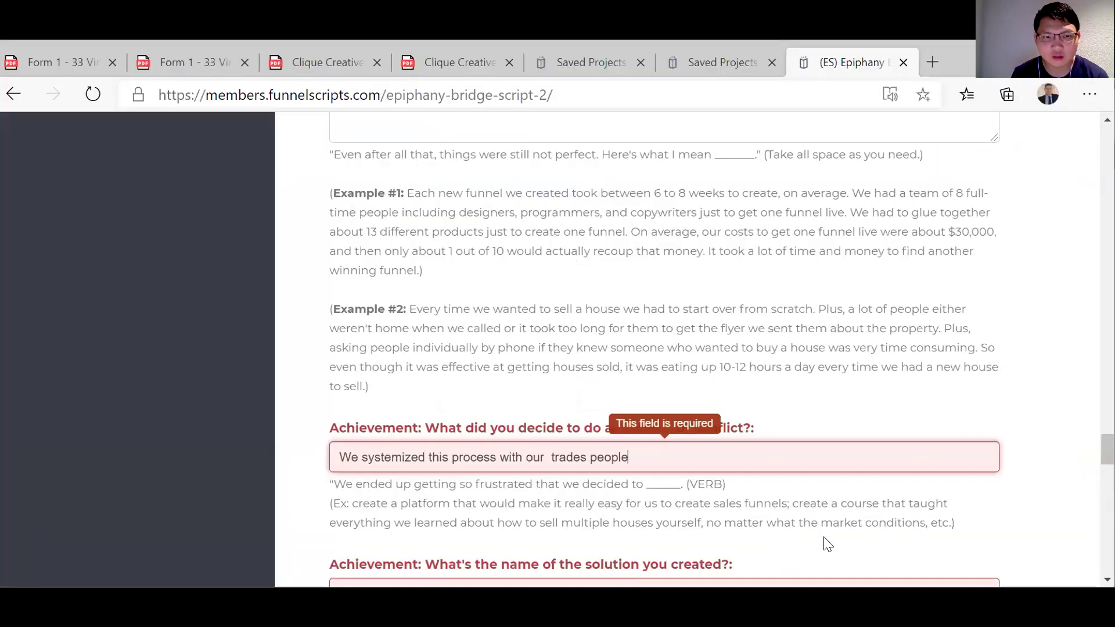
type(".")
scroll(834, 494, "down", 2)
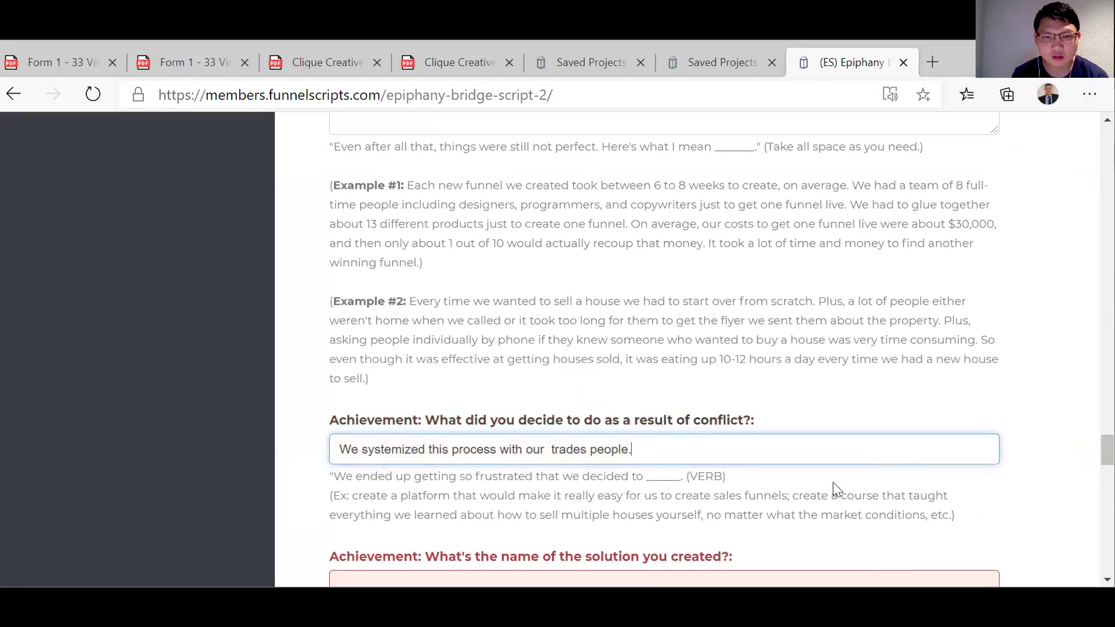
scroll(755, 486, "down", 1)
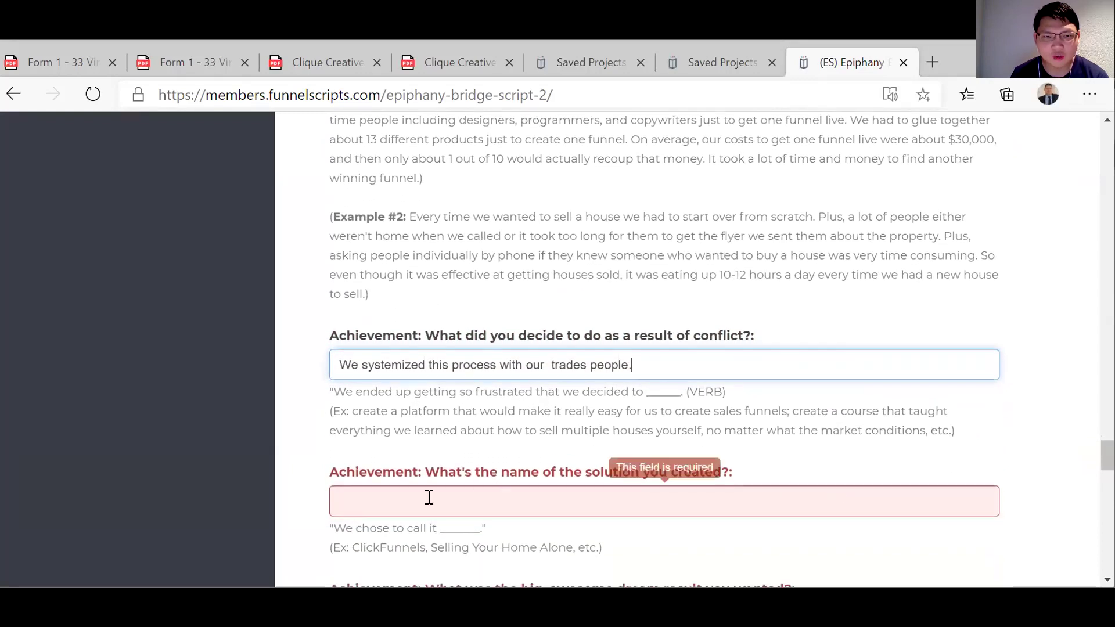
Enter the solution name as the owner's first name plus 'getting your home ready for sale solution'.
left_click(402, 500)
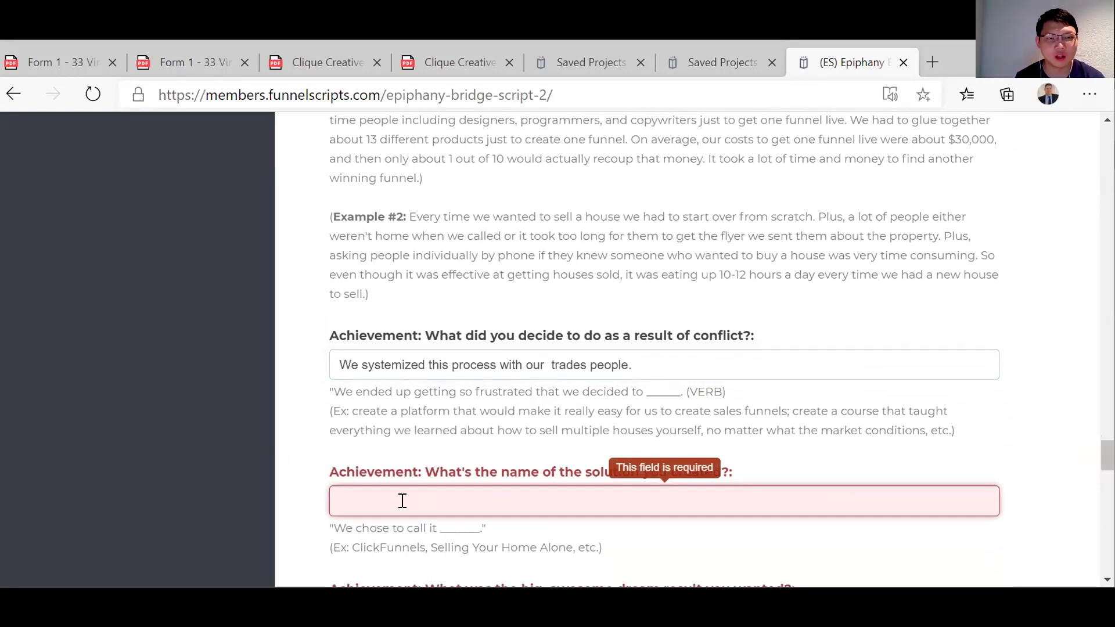
type("S")
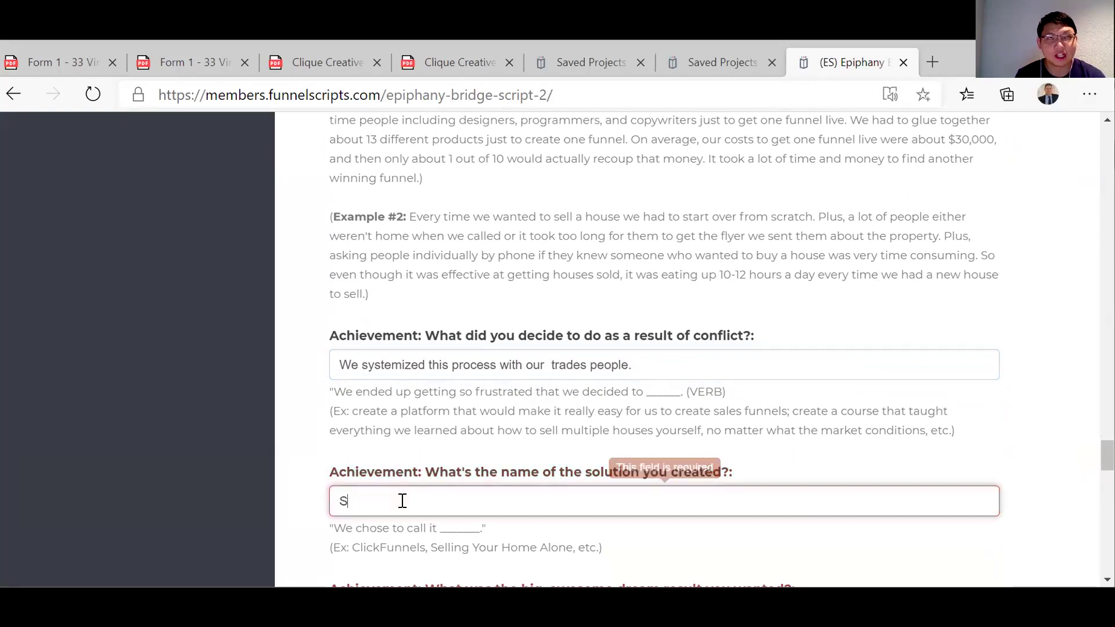
type("ellin")
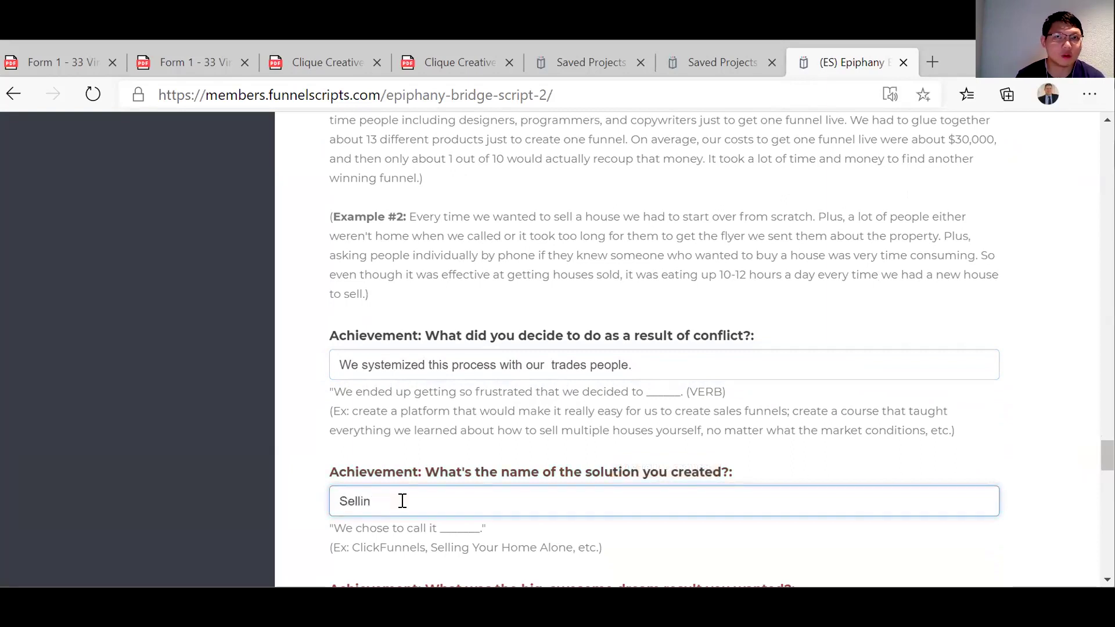
type("g")
key("BackSpace")
key("BackSpace")
key("BackSpace")
key("BackSpace")
key("BackSpace")
key("BackSpace")
key("BackSpace")
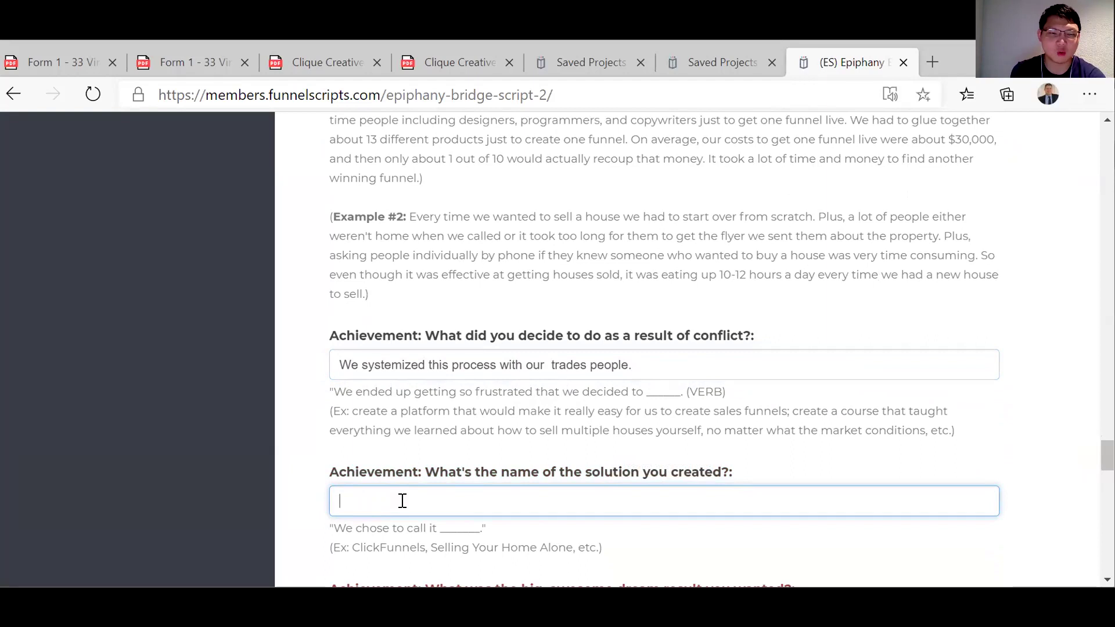
type("Getting ")
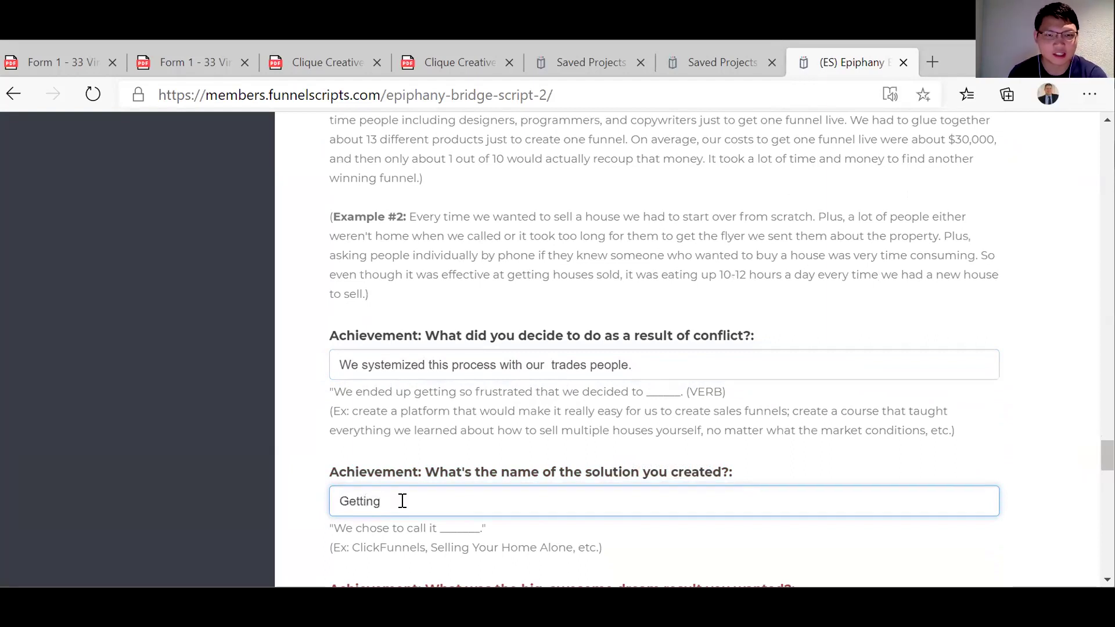
type("your ho")
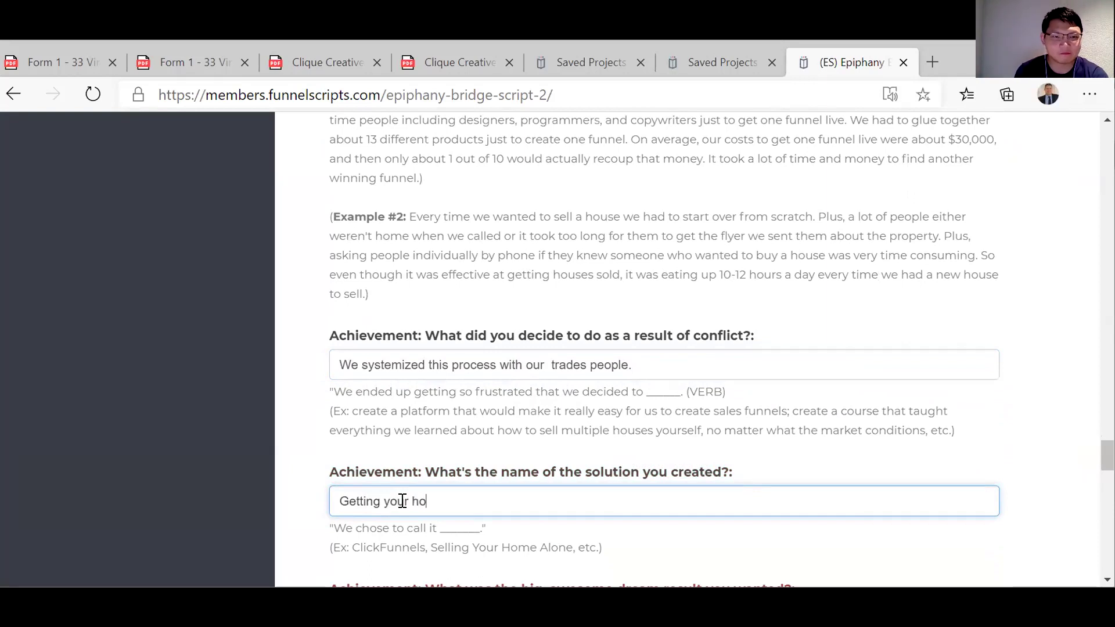
type("me ready for sale.")
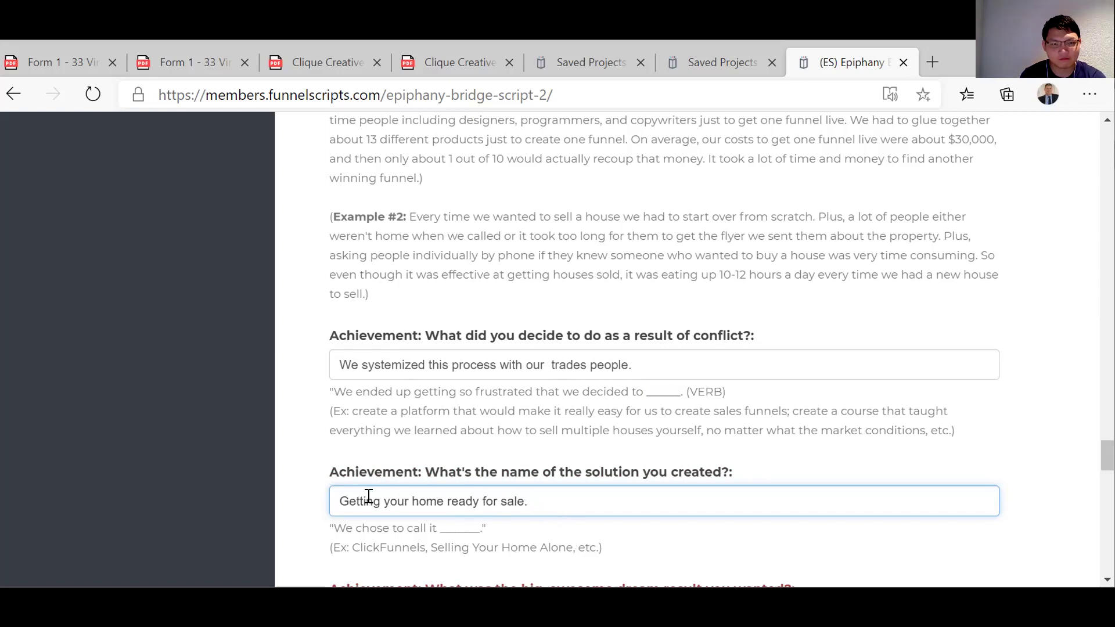
left_click(337, 498)
type("Brett's")
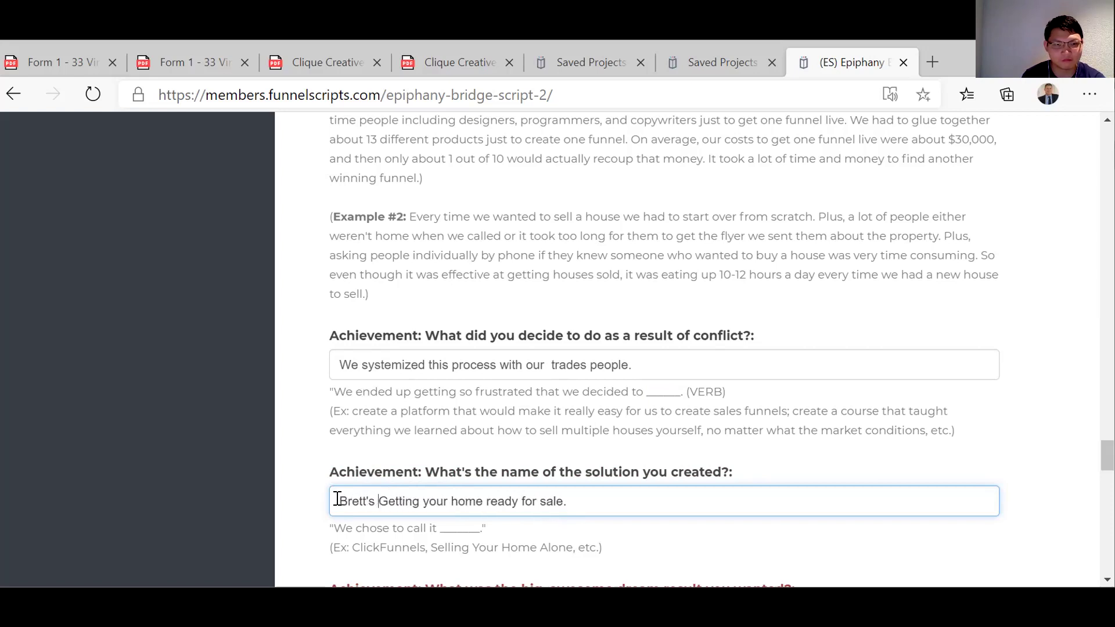
key("Delete")
type("g")
left_click(579, 501)
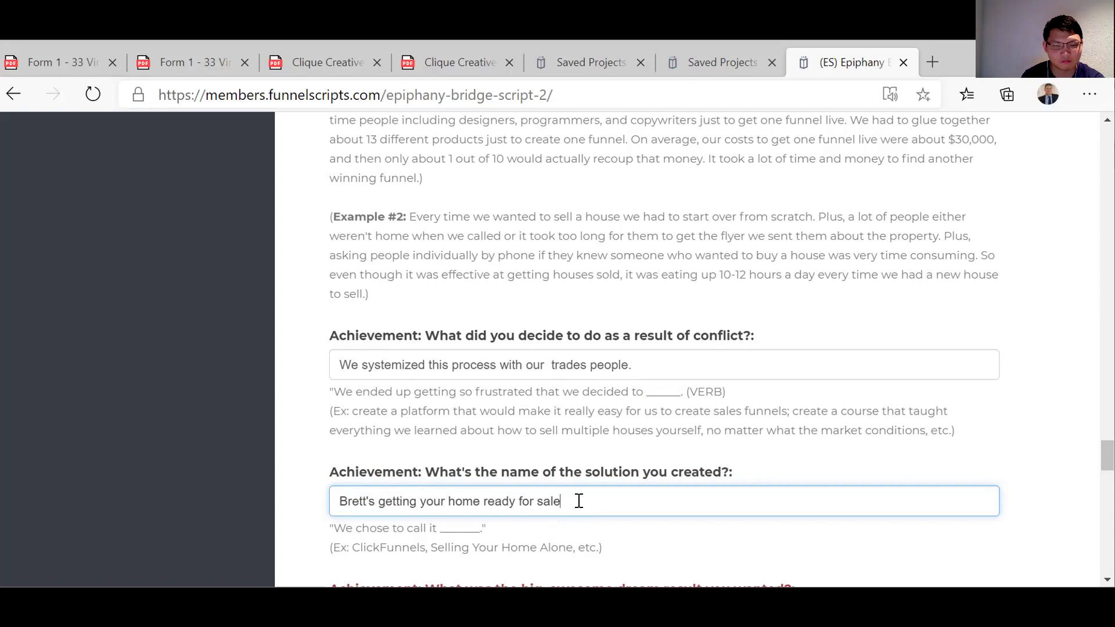
type("solution.")
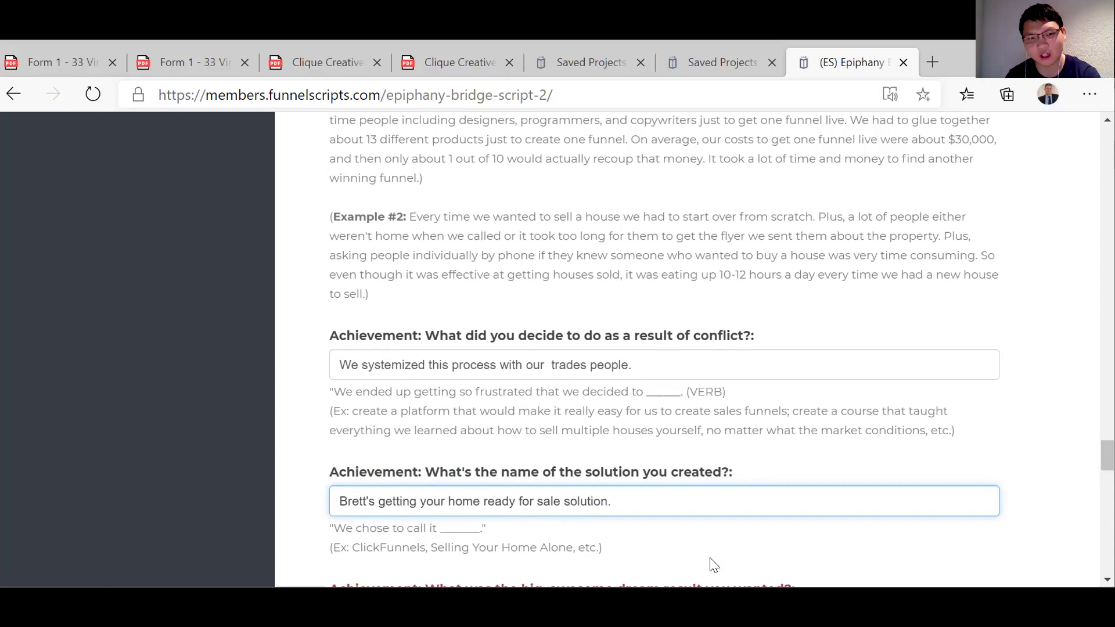
scroll(710, 558, "down", 3)
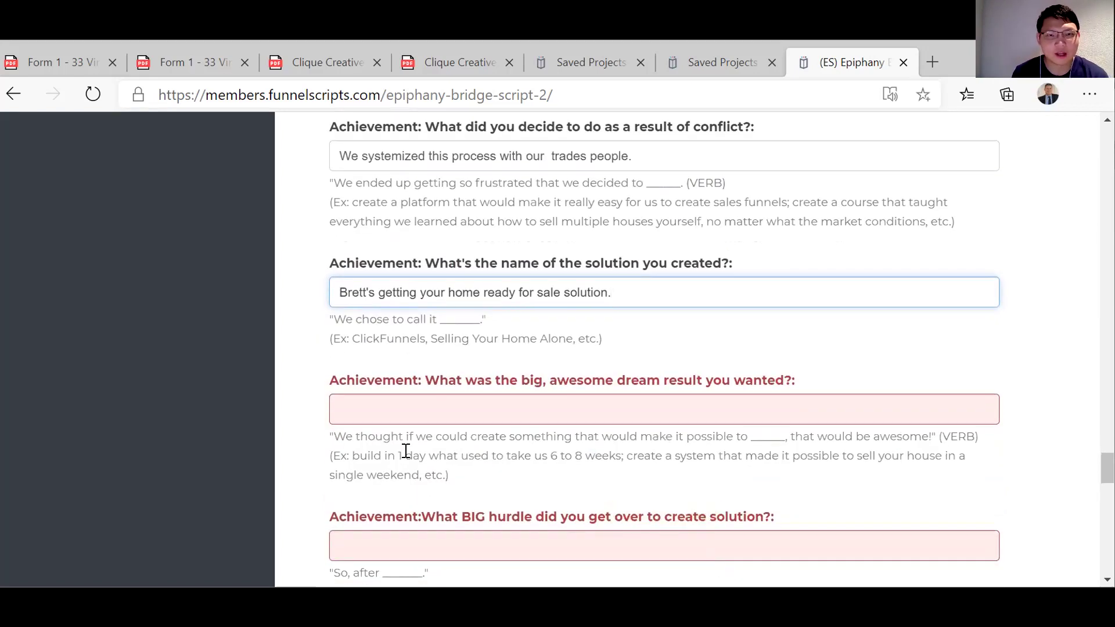
Enter 'achieve a higher selling price with a renovated home to sell' as the dream result, without a trailing period.
left_click(361, 408)
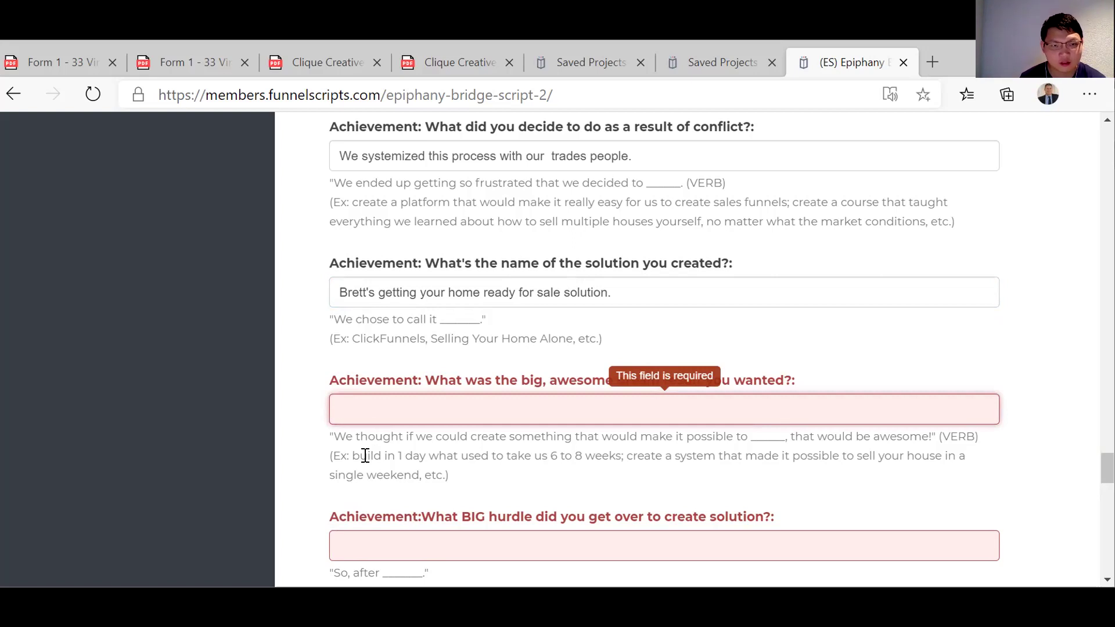
type("We t")
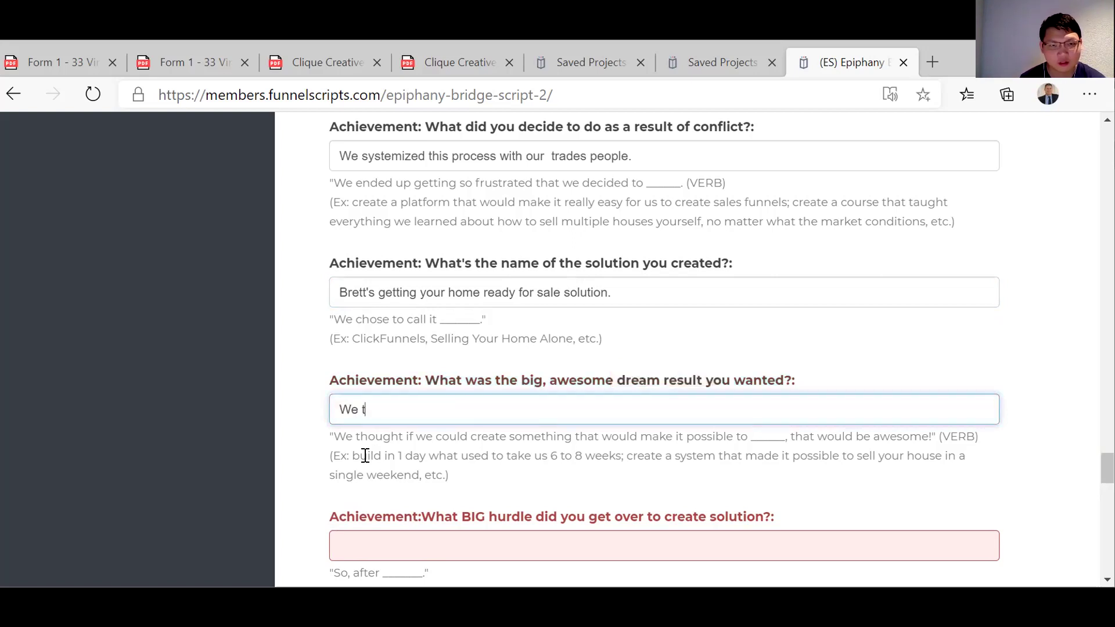
type("hought we")
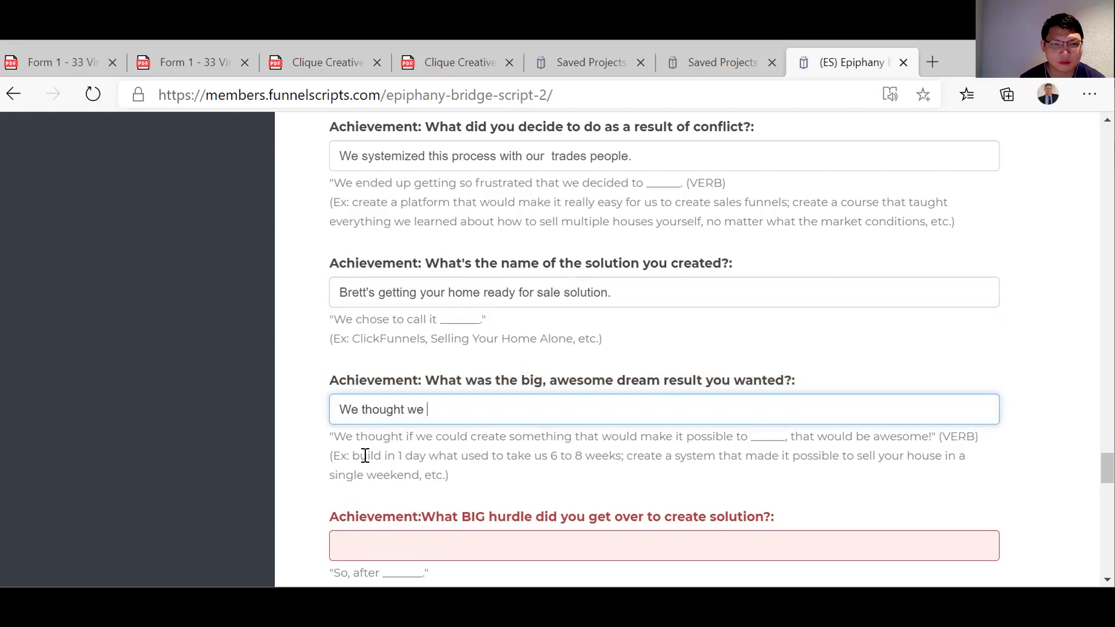
key("BackSpace")
key("BackSpace")
key("BackSpace")
key("BackSpace")
key("BackSpace")
key("BackSpace")
key("BackSpace")
key("BackSpace")
key("BackSpace")
key("BackSpace")
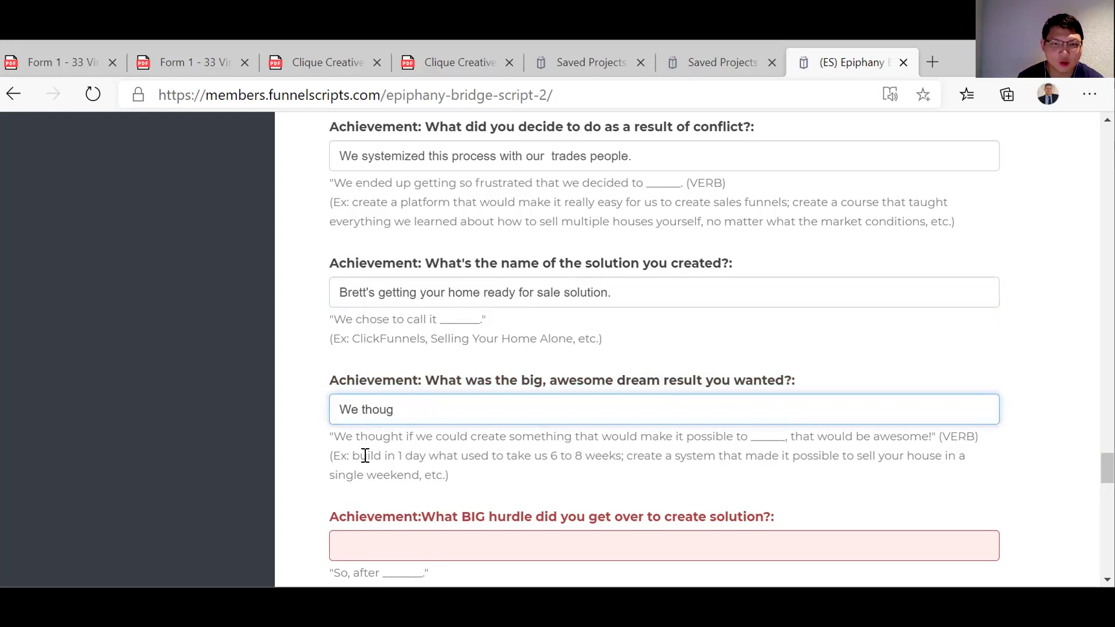
key("BackSpace")
key("BackSpace")
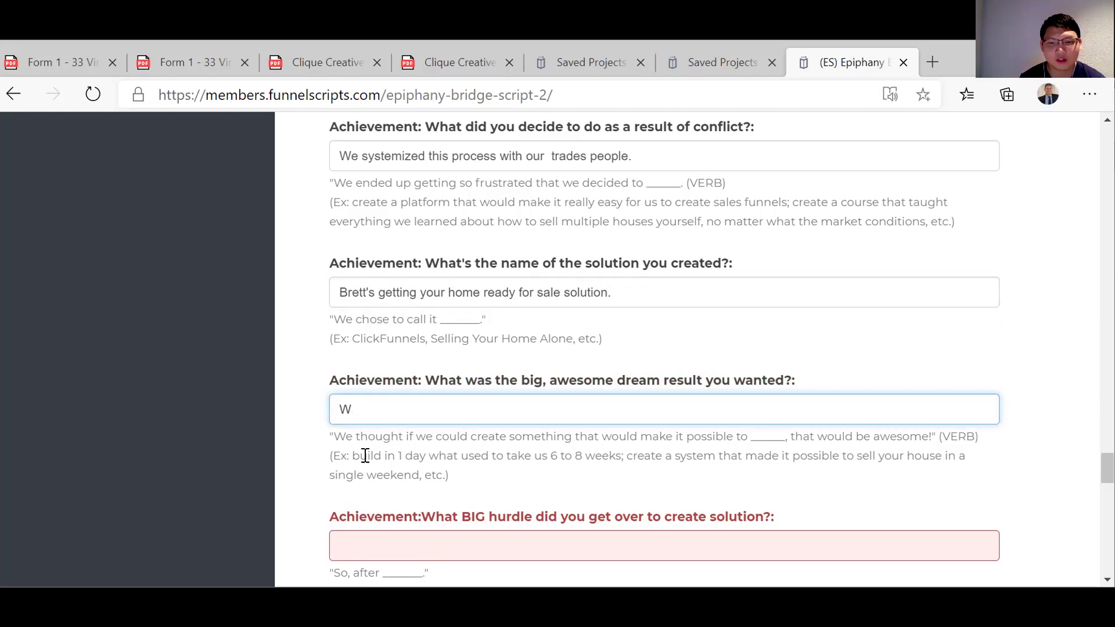
key("BackSpace")
type("acheive")
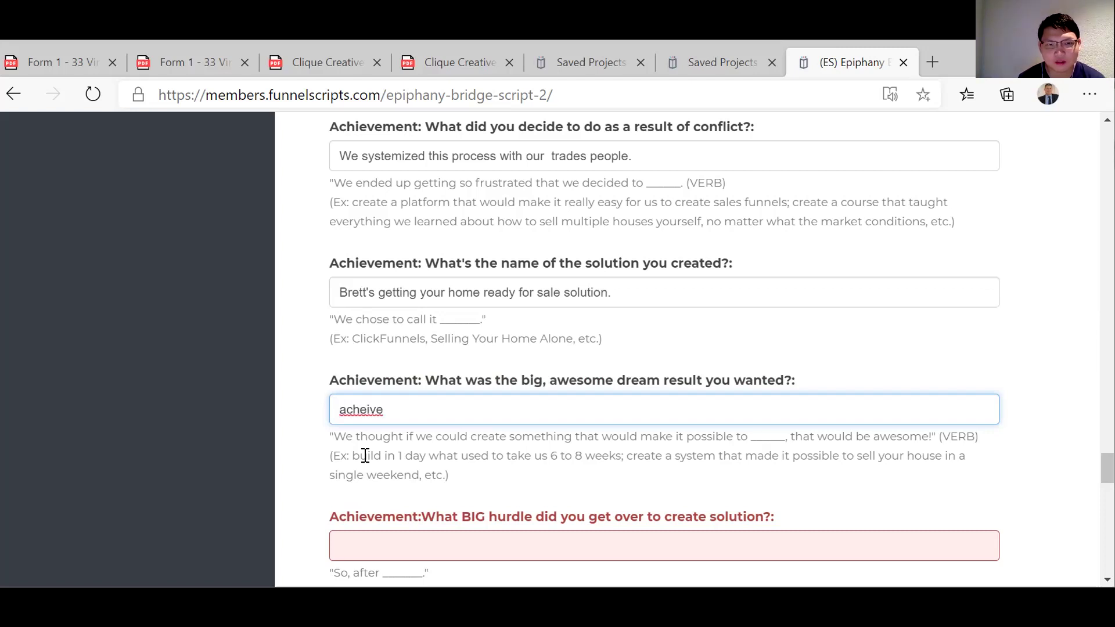
key("BackSpace")
key("BackSpace")
key("BackSpace")
key("BackSpace")
key("BackSpace")
type("ie")
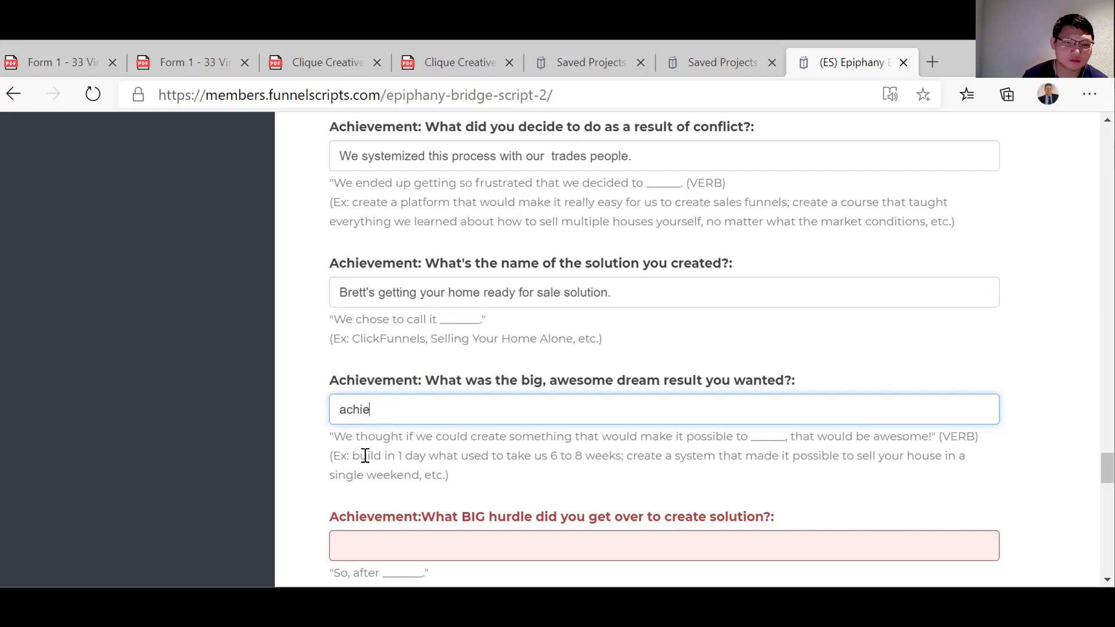
type("ve a hi")
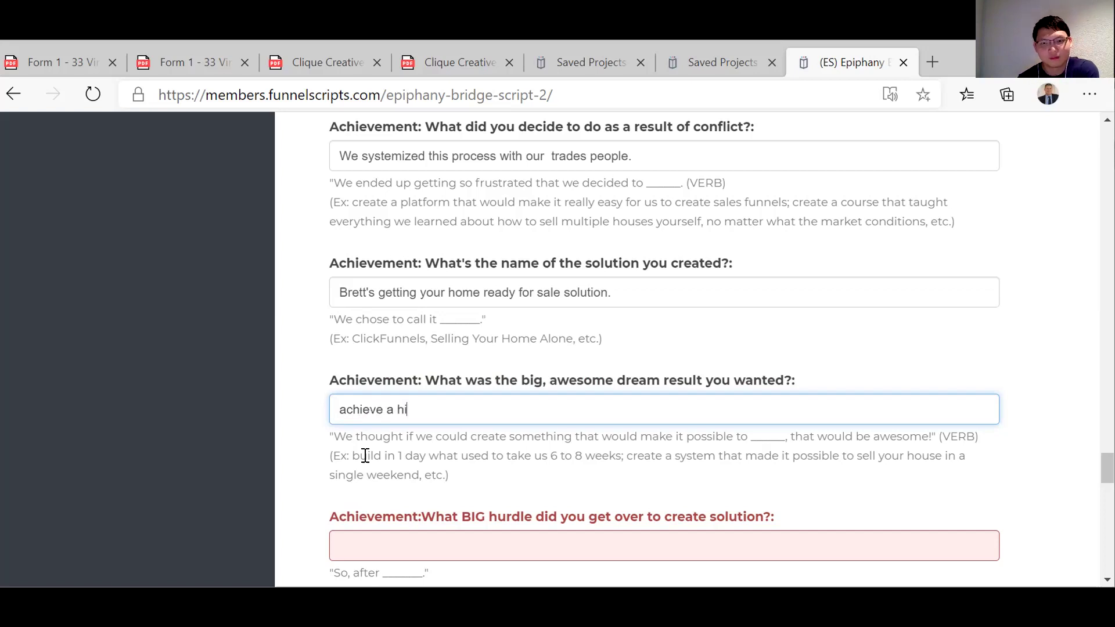
type("gher selling ")
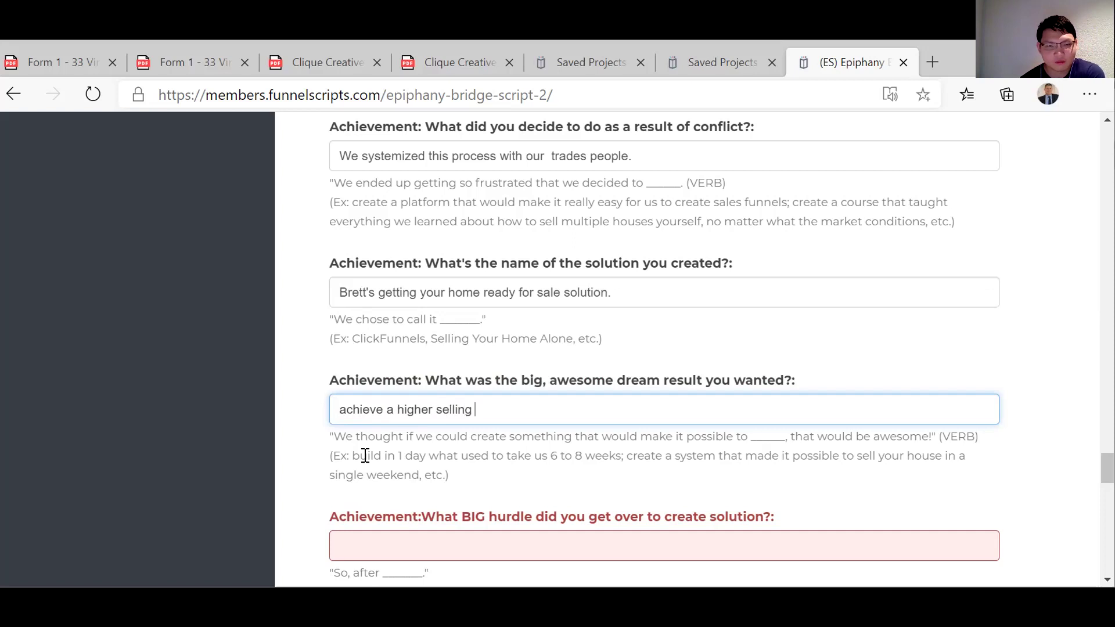
type("price")
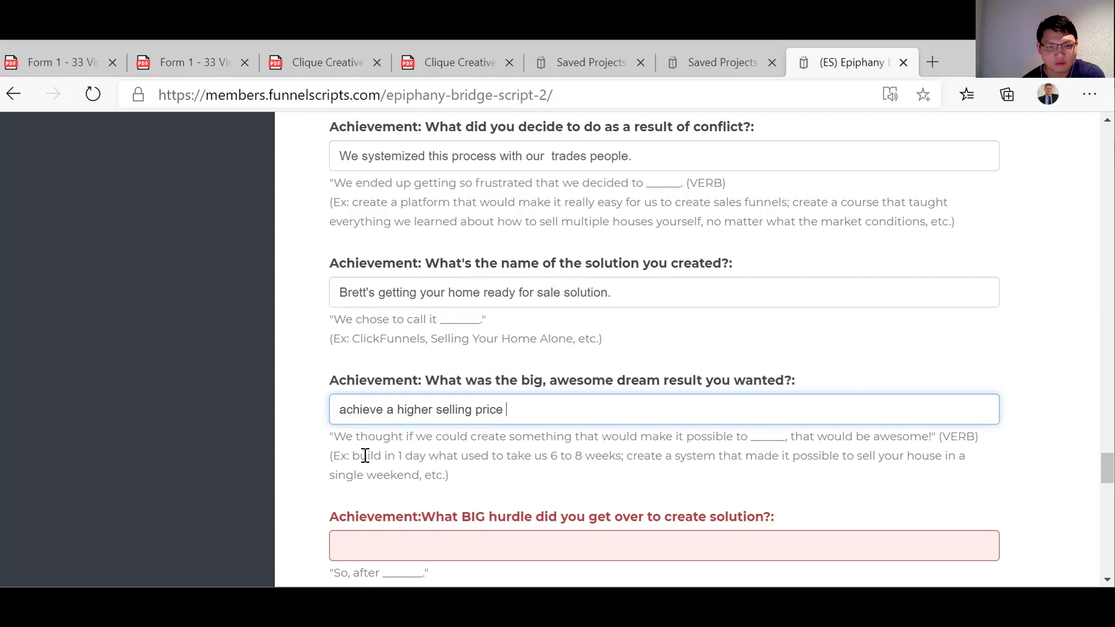
type("with a ")
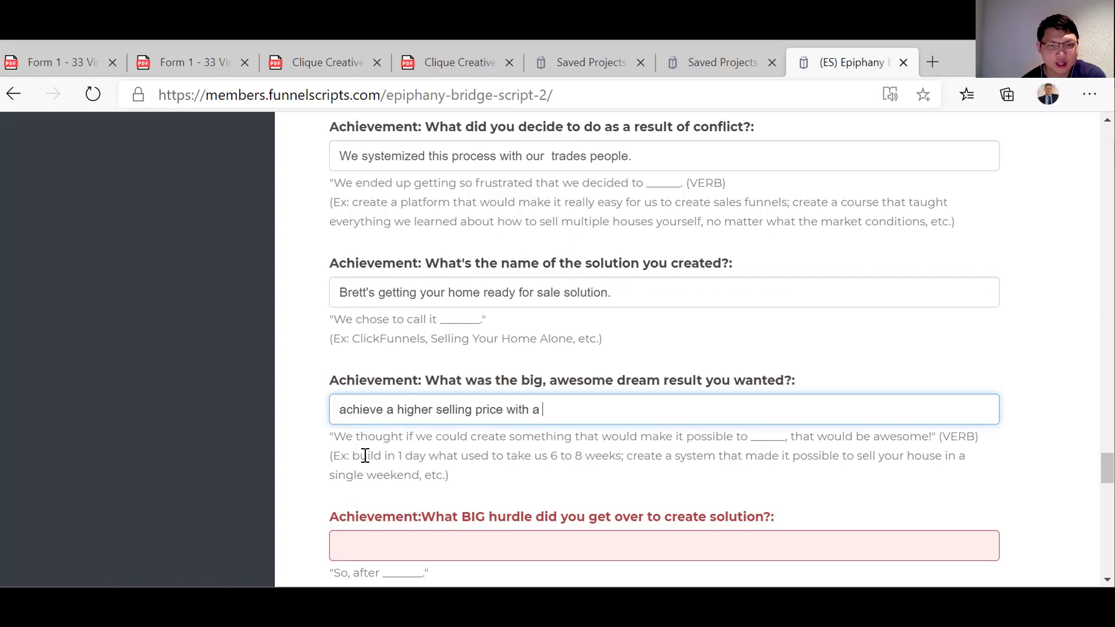
type("renaveted")
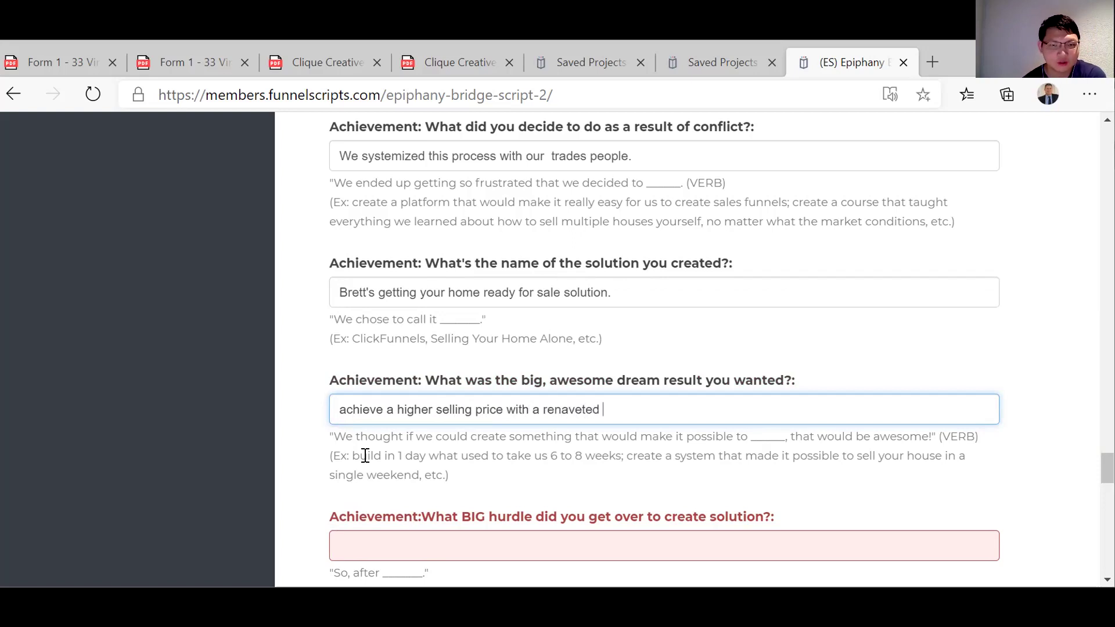
key("BackSpace")
key("BackSpace")
key("BackSpace")
key("BackSpace")
key("BackSpace")
key("BackSpace")
type("ova")
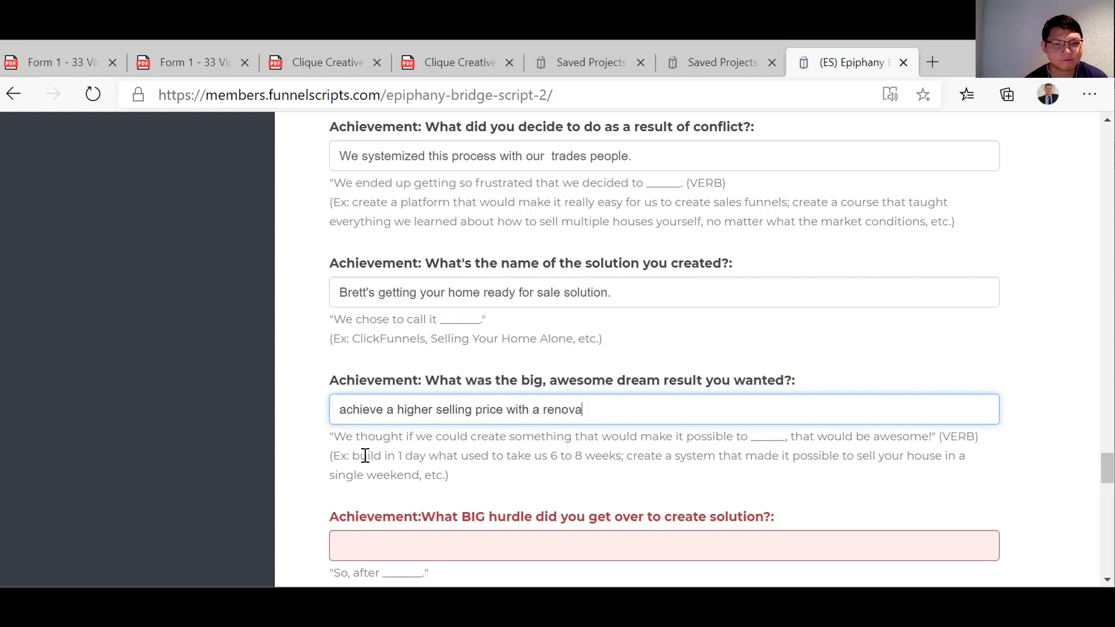
type("ted h")
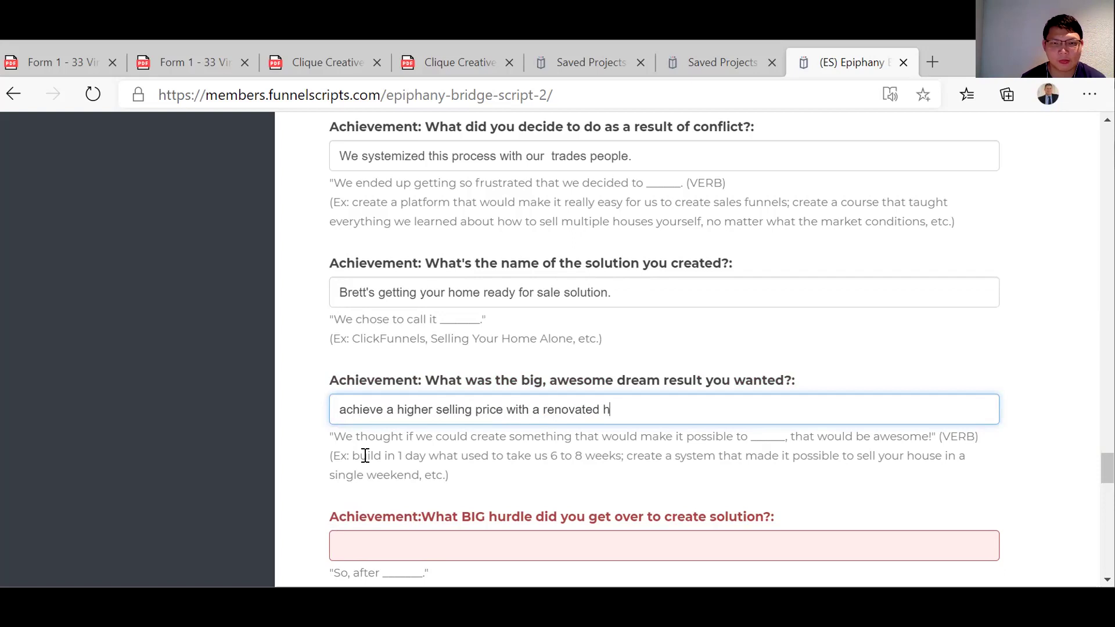
type("ome to sell.")
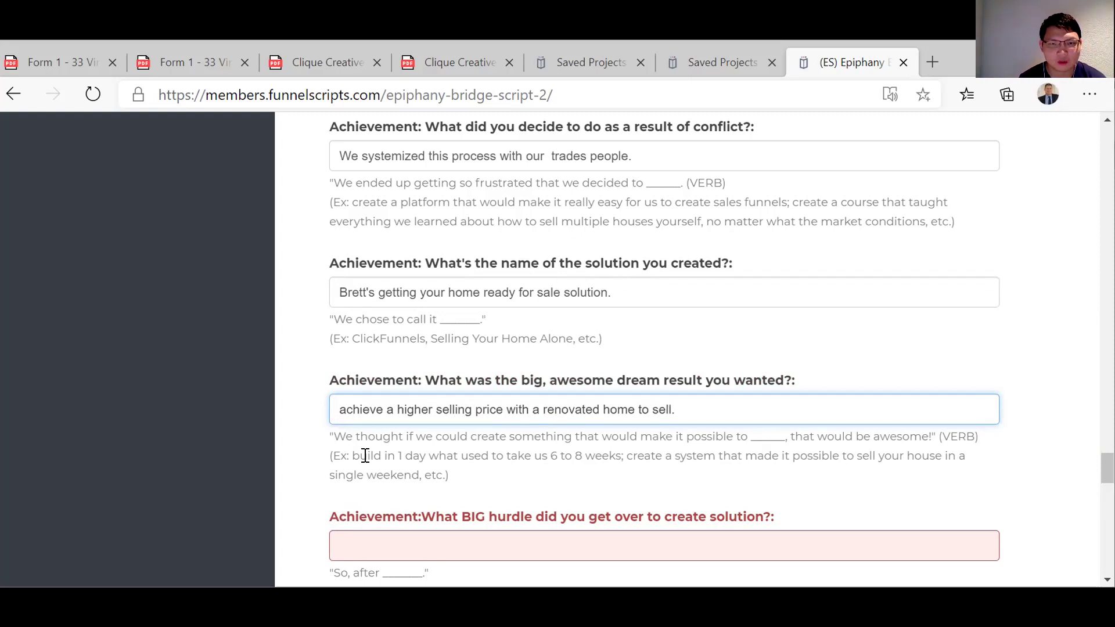
scroll(387, 491, "down", 1)
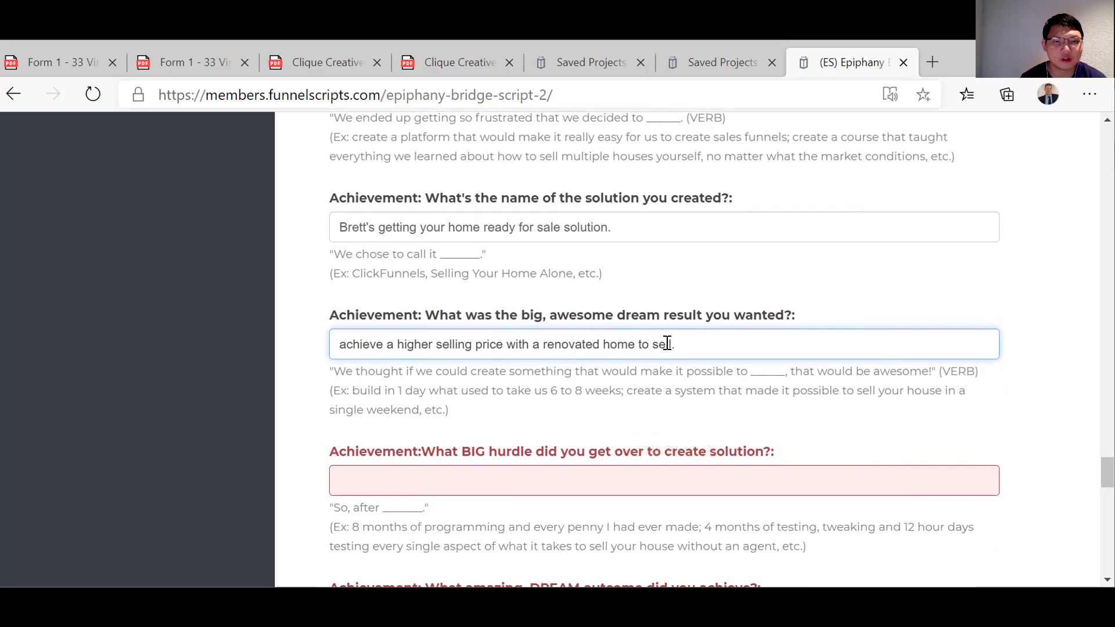
key("BackSpace")
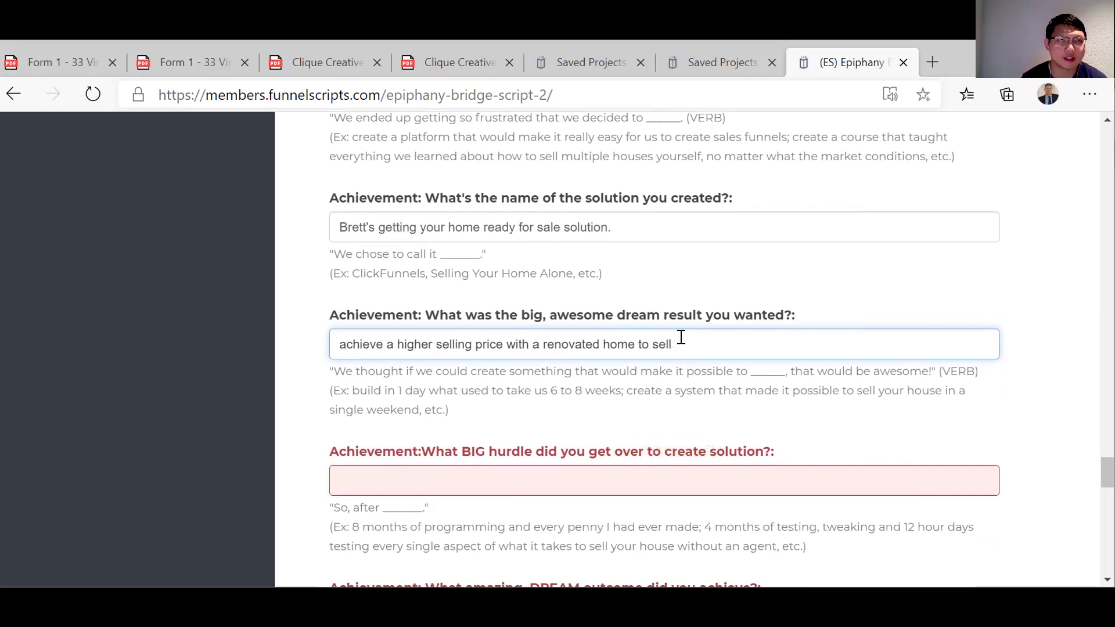
Draft '3 weeks we had the home renovated and styled ready for photos!' as the hurdle, then delete it.
left_click(358, 474)
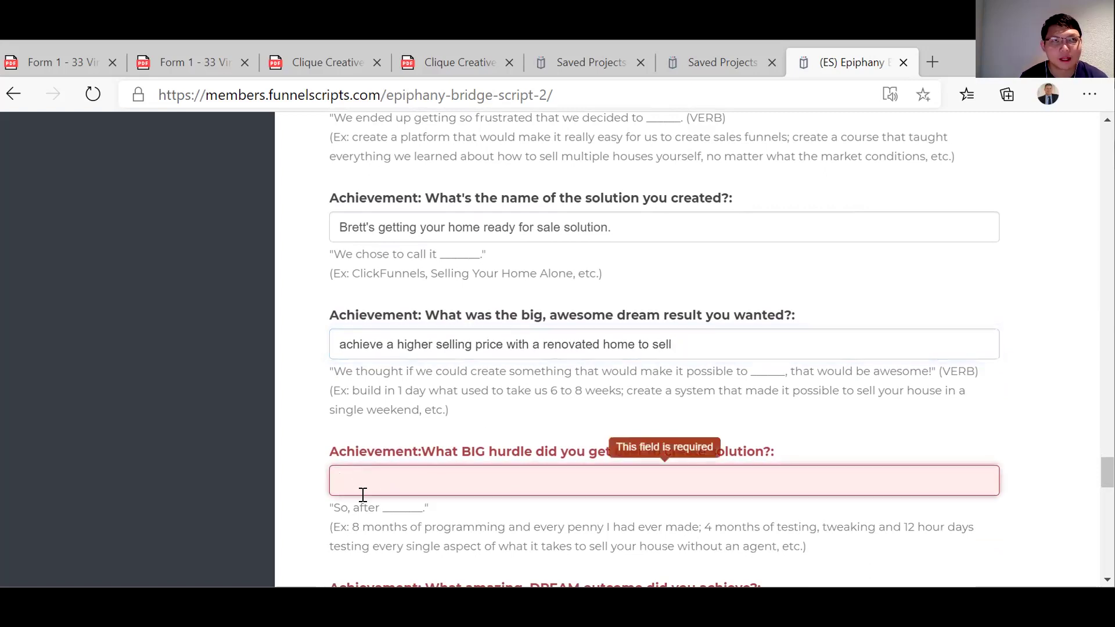
scroll(361, 495, "down", 2)
type("3 weeks ")
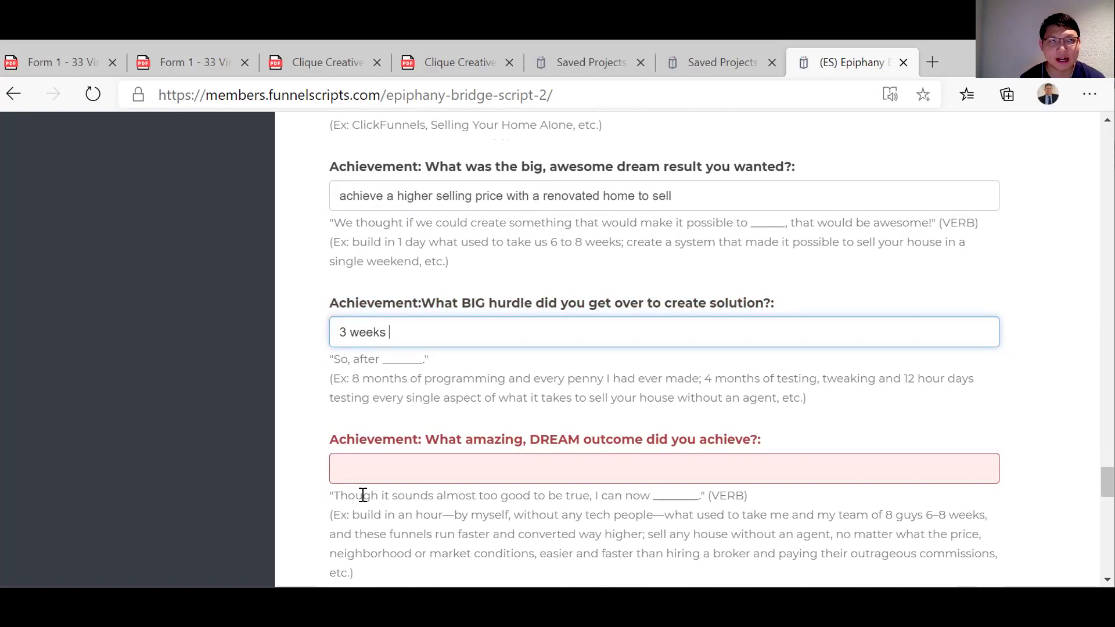
type("we had the ")
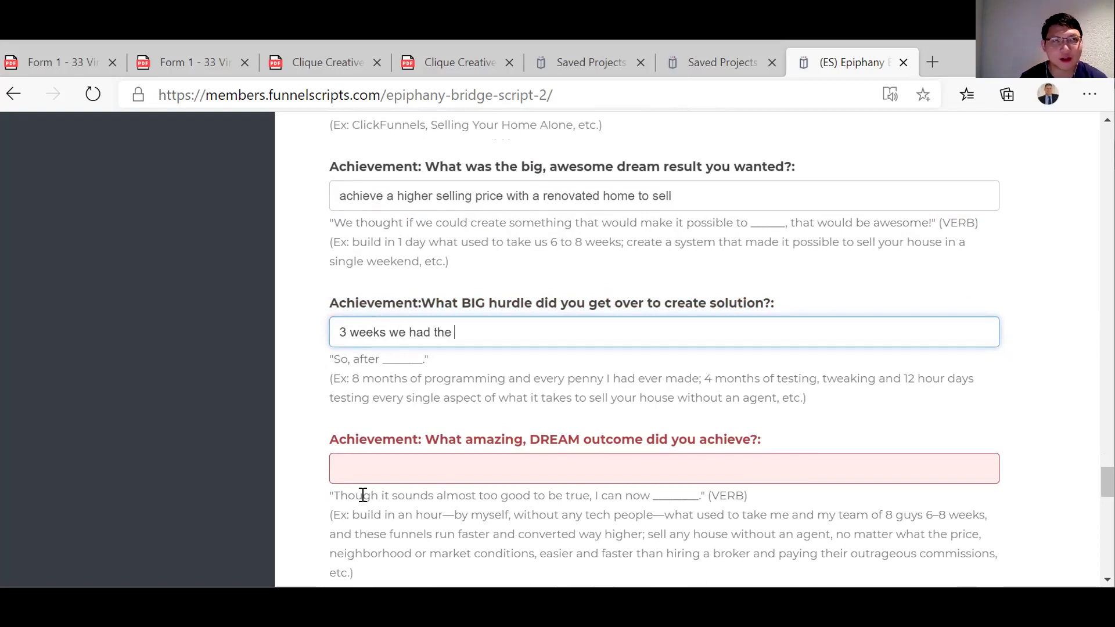
type("home")
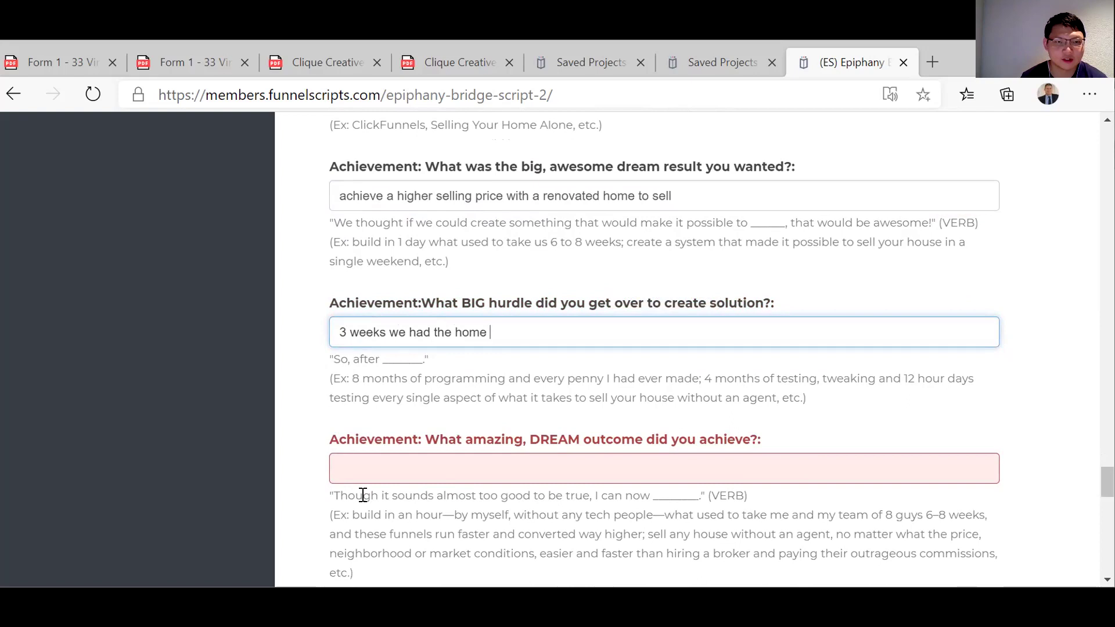
type("ren")
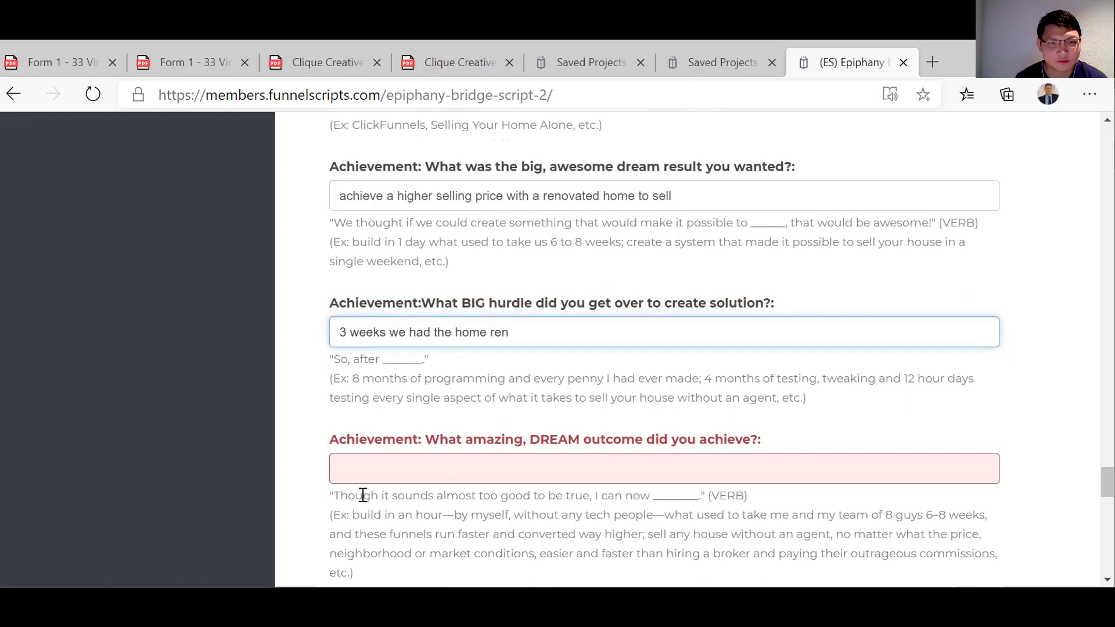
type("ova")
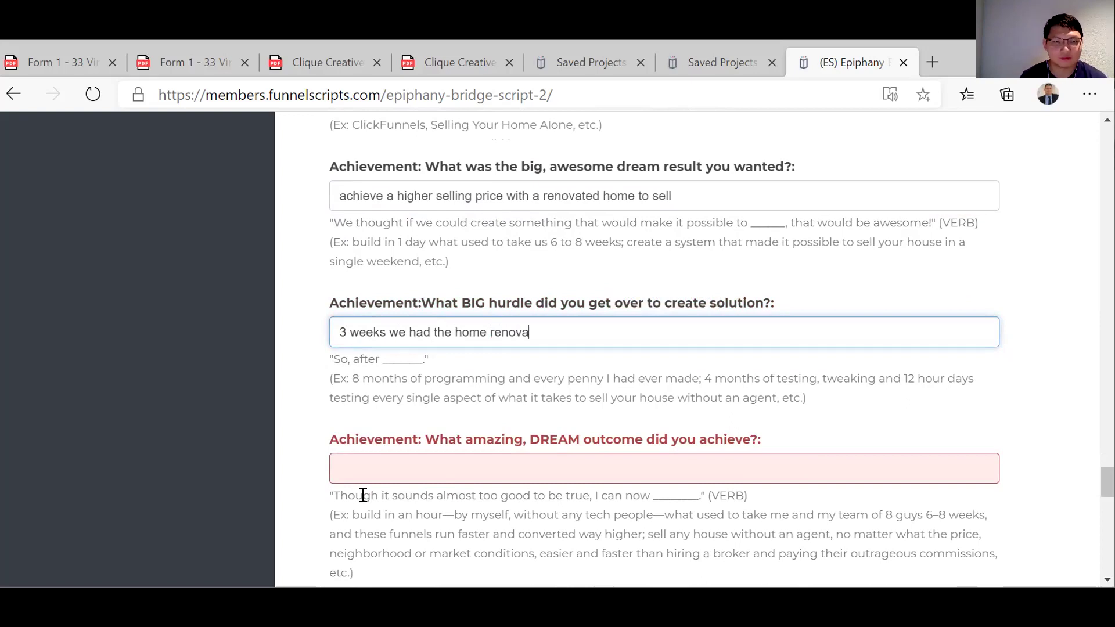
type("ted and st")
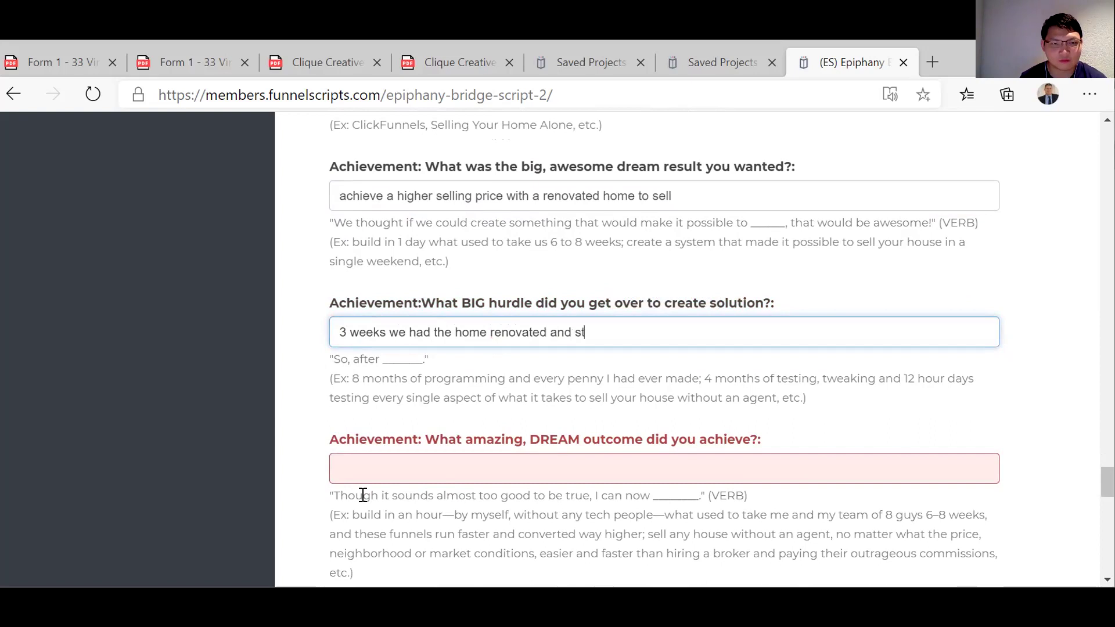
type("yled re")
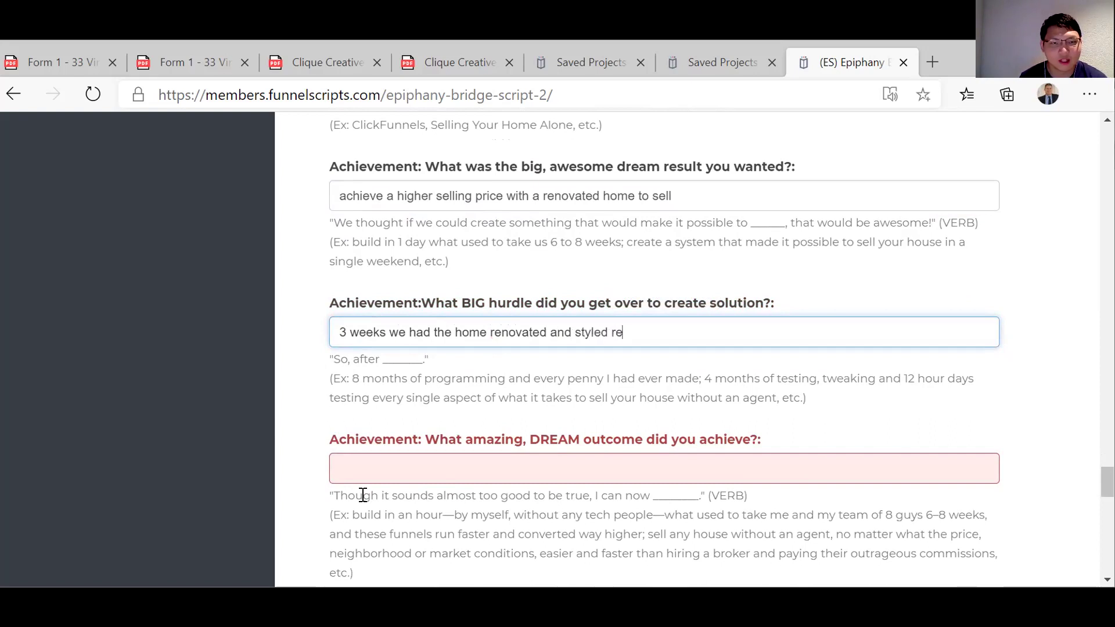
type("ady for ")
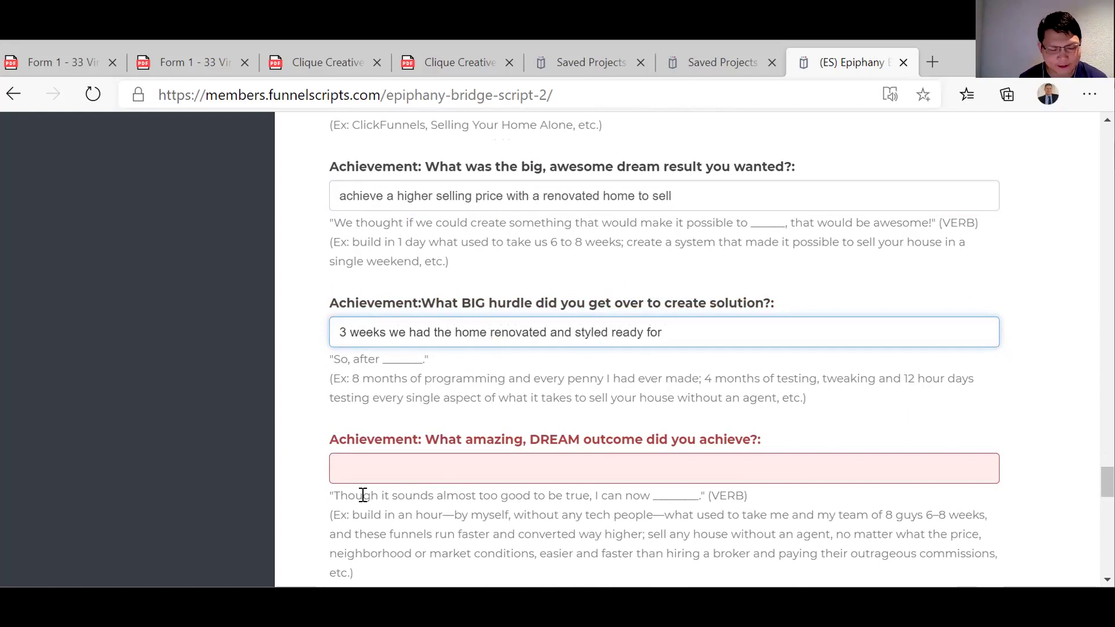
type("m")
key("BackSpace")
type("pho")
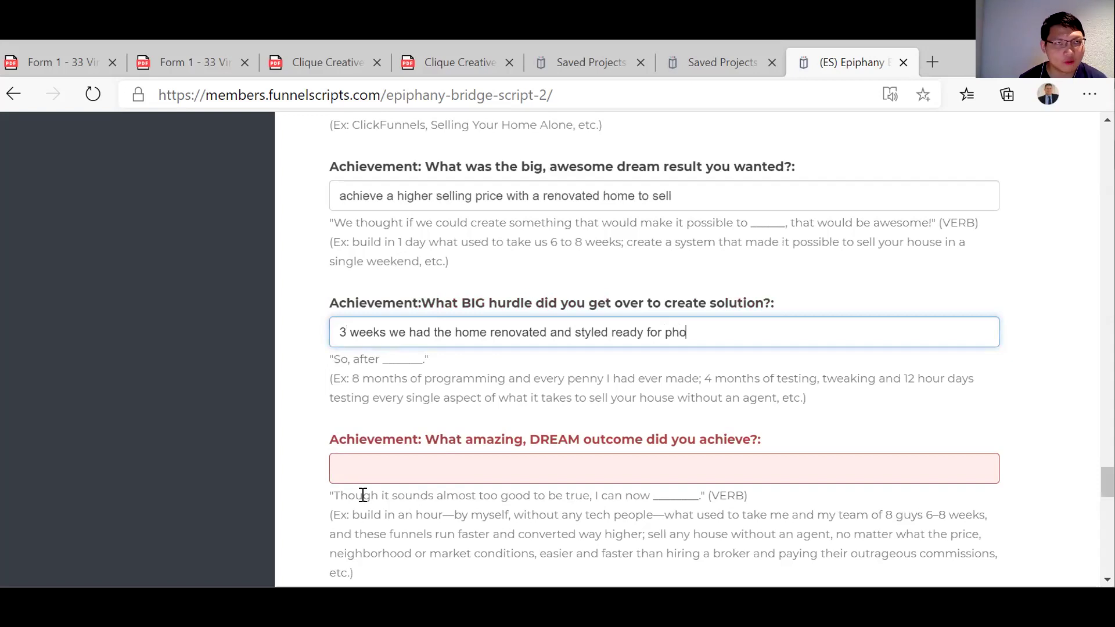
type("tos!")
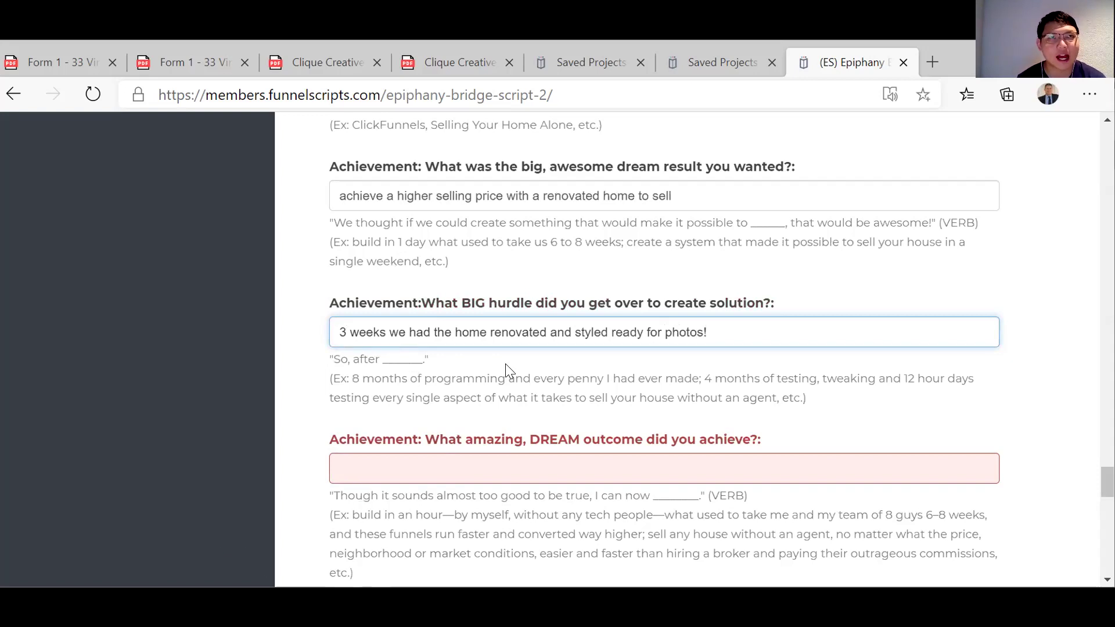
left_click_drag(710, 330, 245, 317)
key("BackSpace")
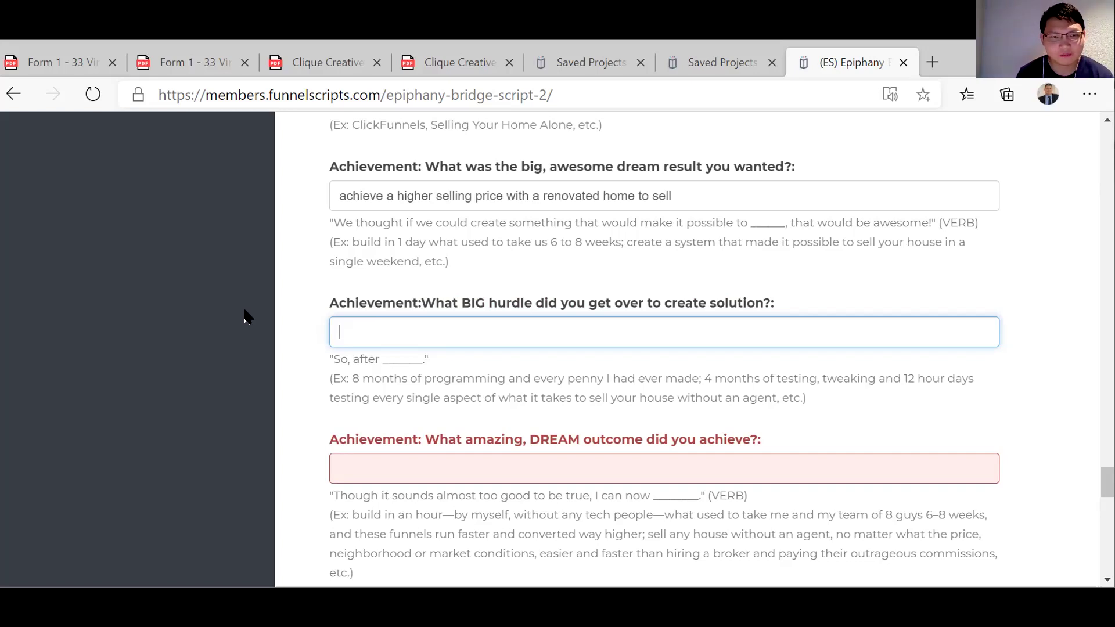
type("3 ")
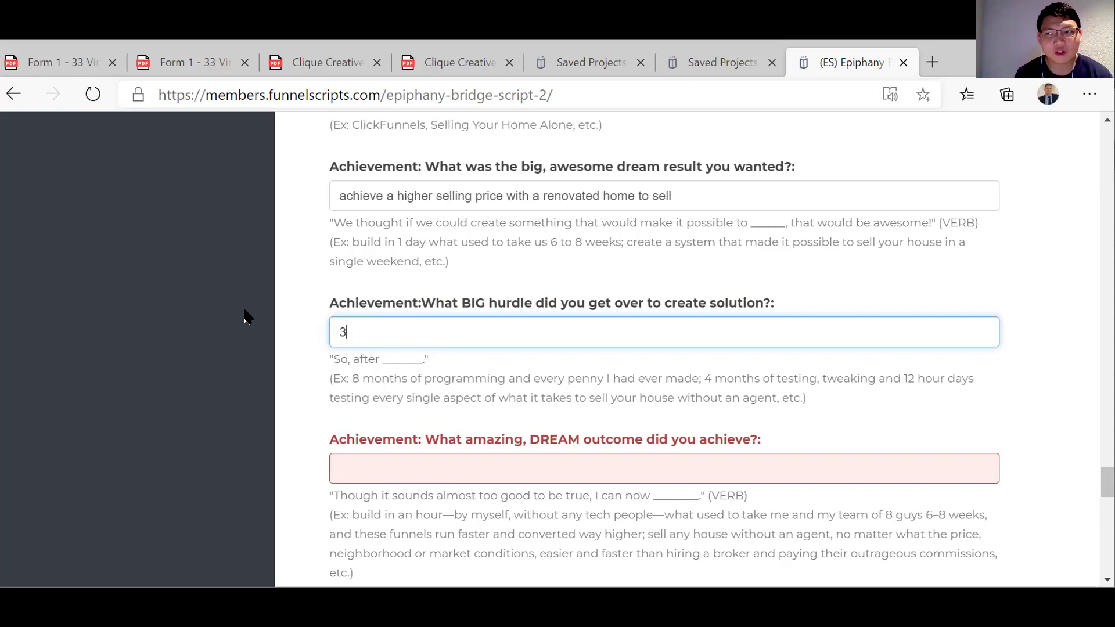
type("months")
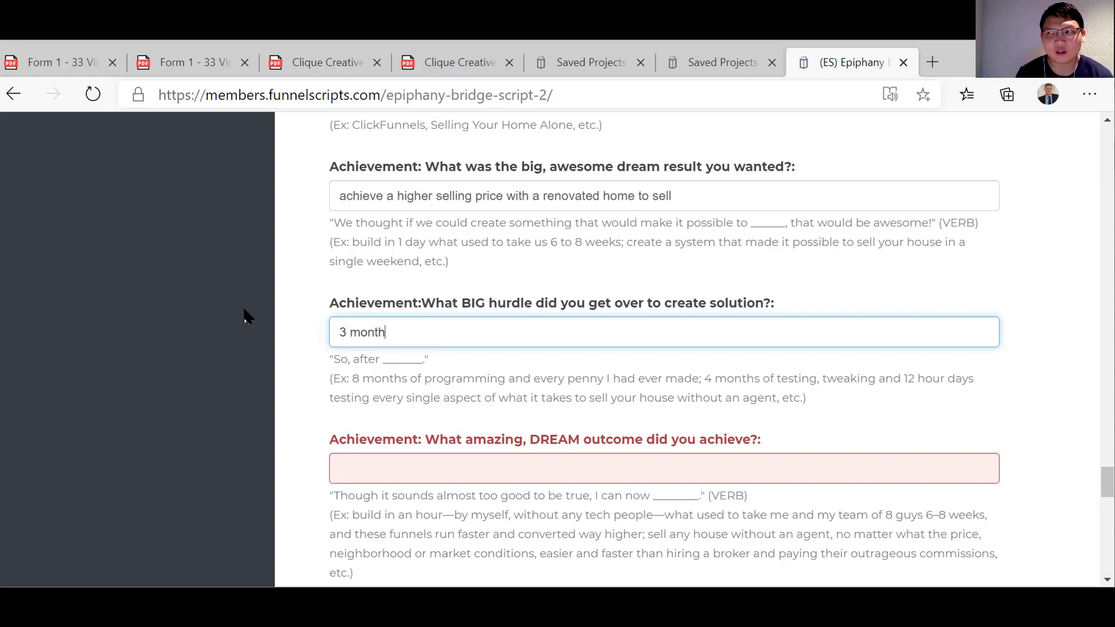
key("BackSpace")
key("BackSpace")
key("BackSpace")
key("BackSpace")
key("BackSpace")
key("BackSpace")
key("BackSpace")
key("BackSpace")
key("BackSpace")
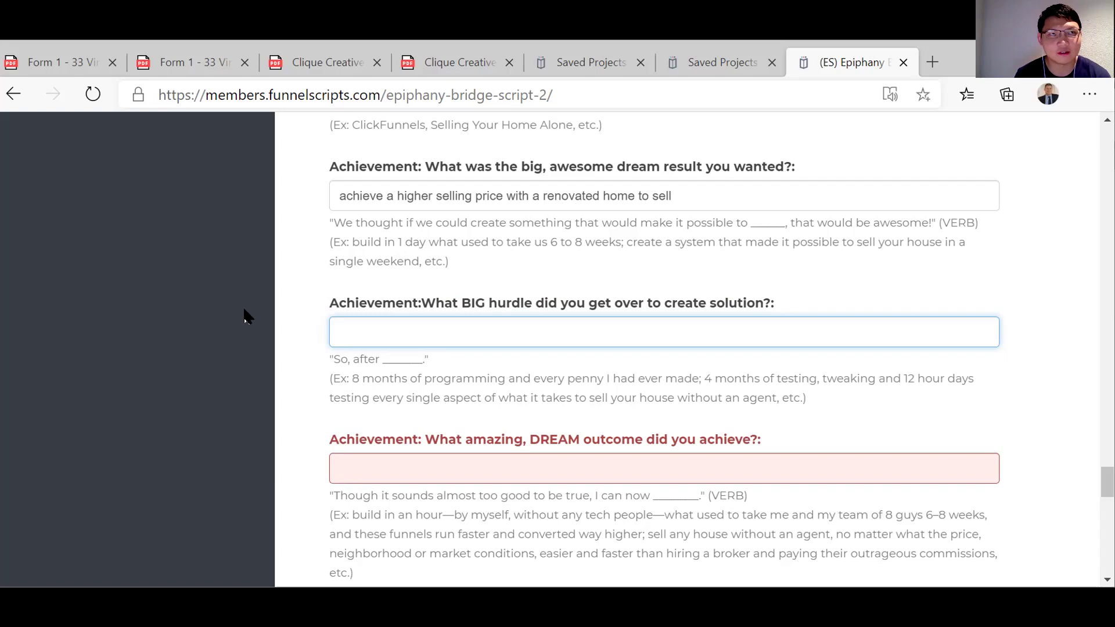
Enter '3 months of interviewing trades people we were ready to offer this service.' as the big hurdle.
type("3 months of ")
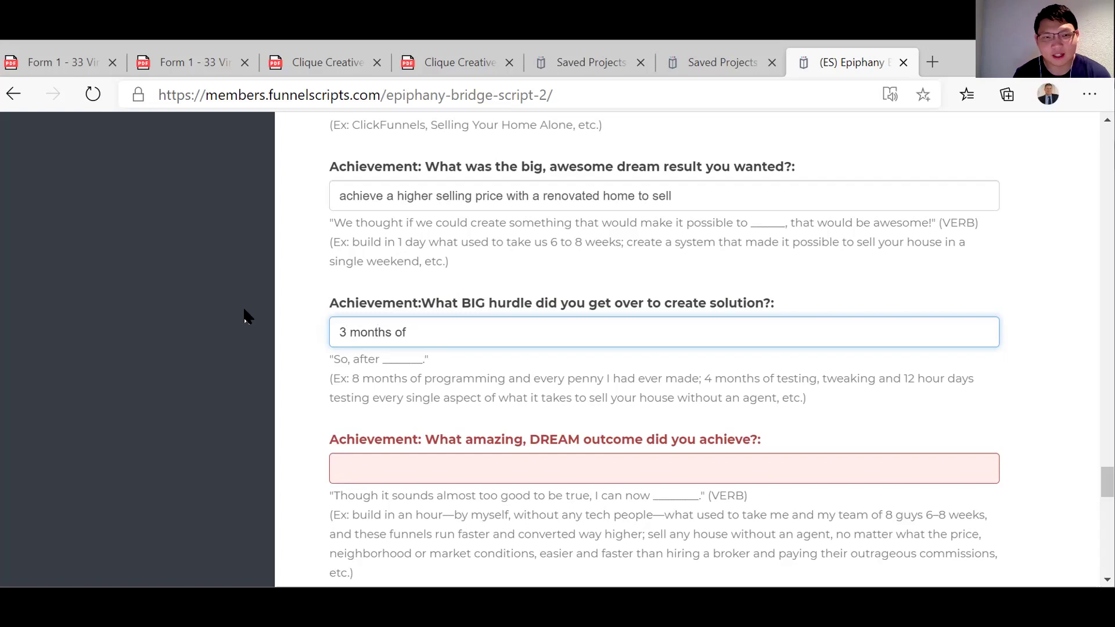
type("intervie")
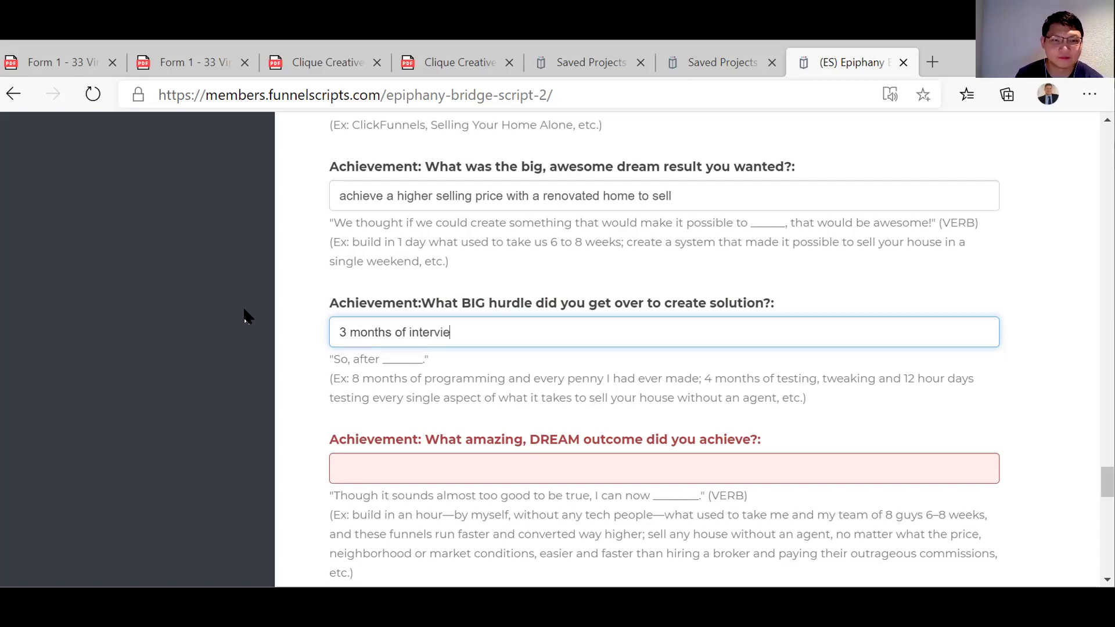
type("wing ")
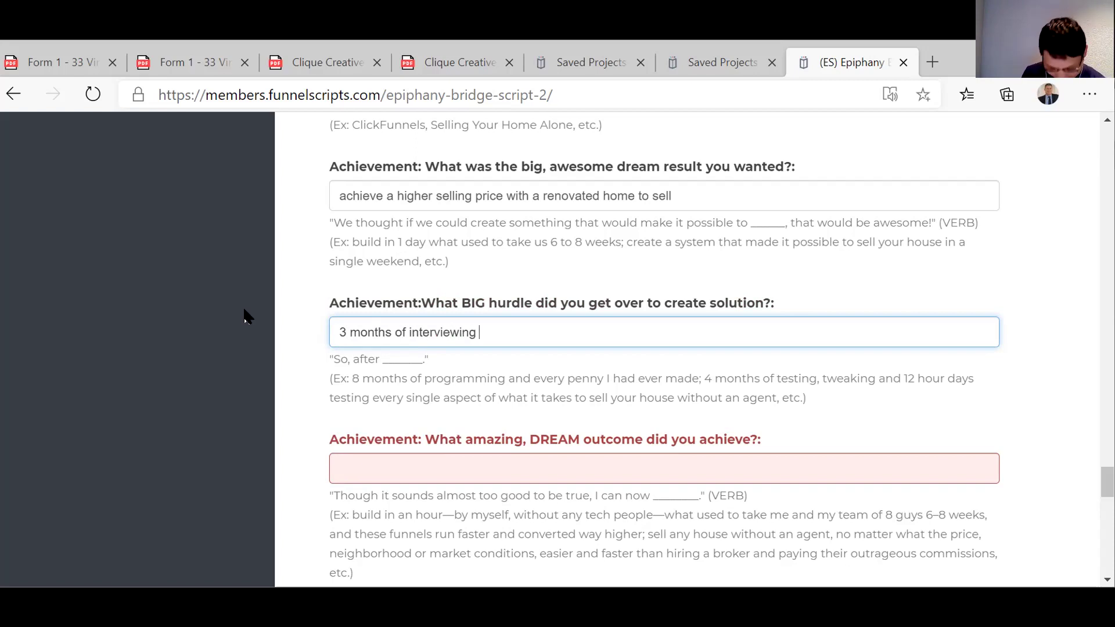
type("tradesp")
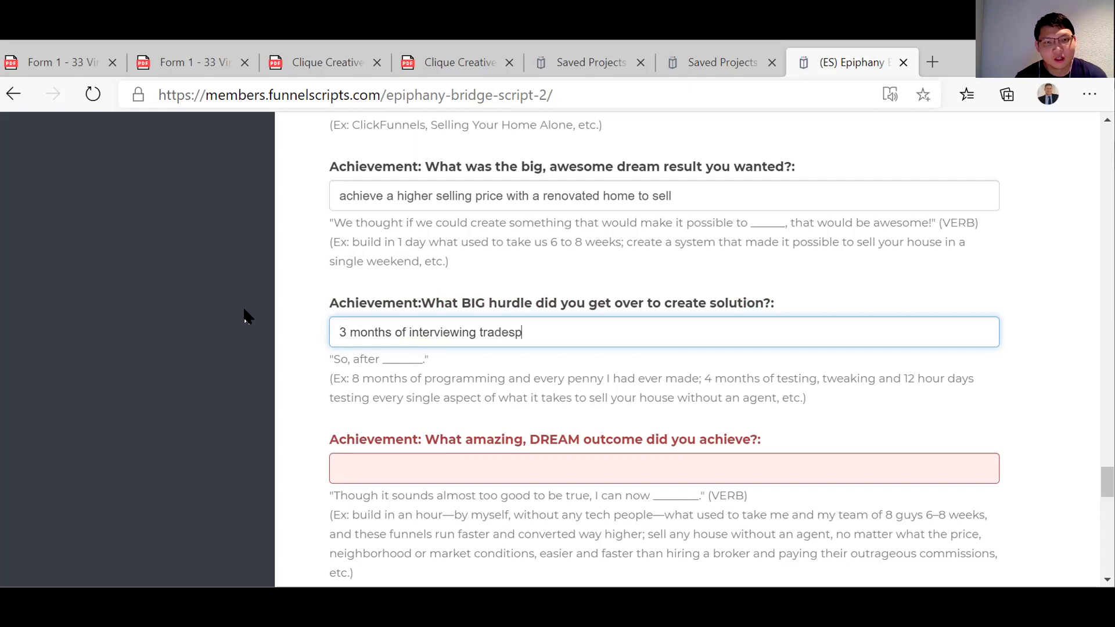
key("BackSpace")
type("peopl")
key("BackSpace")
key("BackSpace")
type("ple")
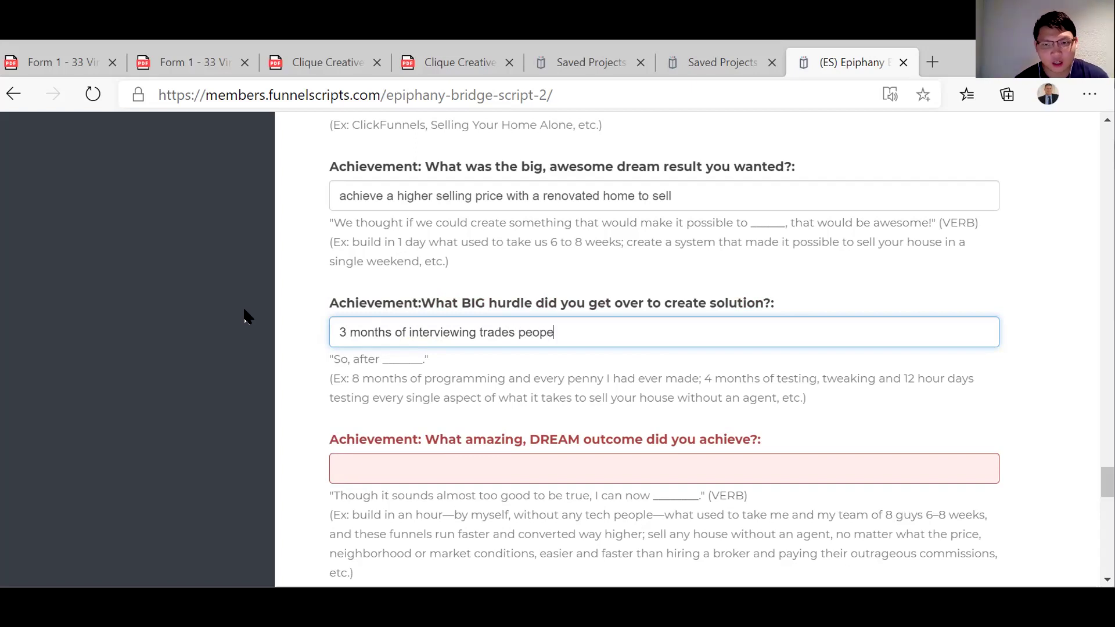
key("BackSpace")
key("BackSpace")
key("BackSpace")
type("p")
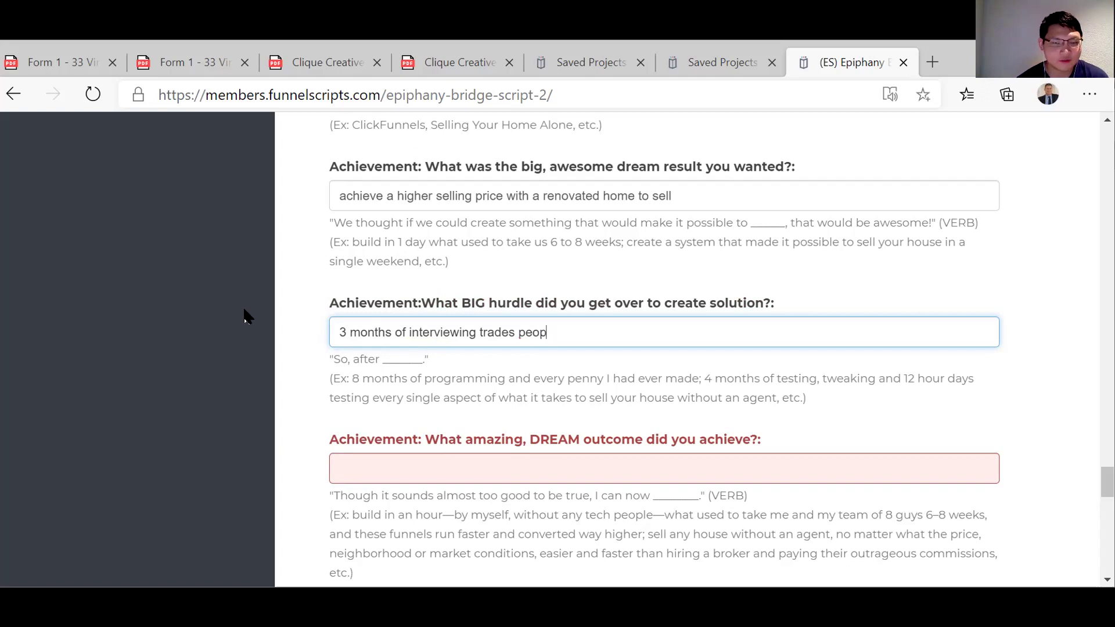
type("le we")
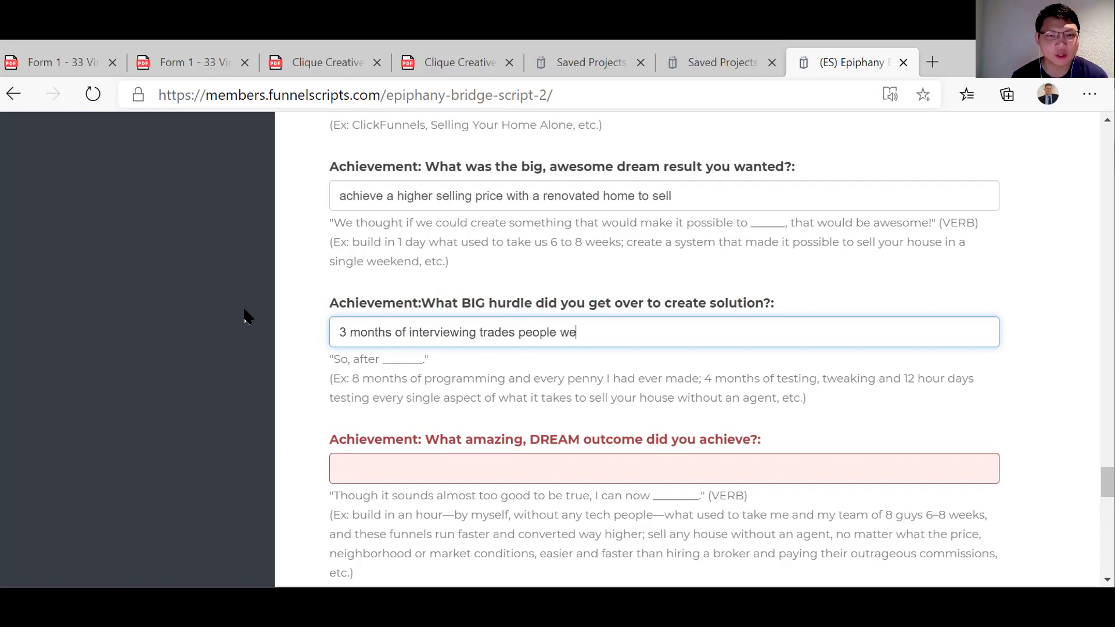
type(" were rea")
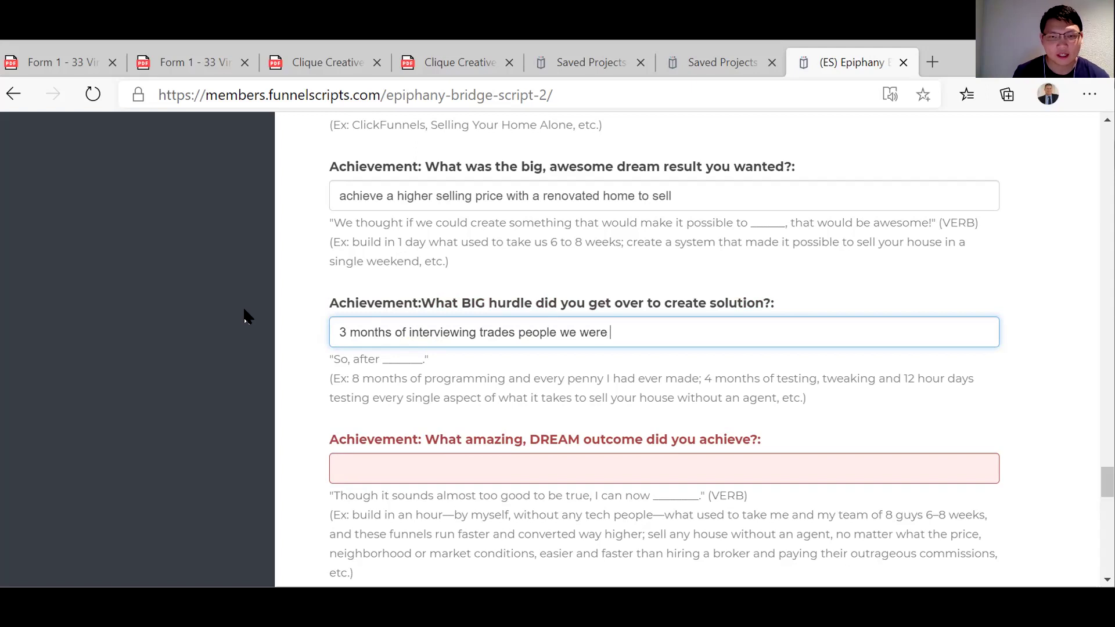
type("yo")
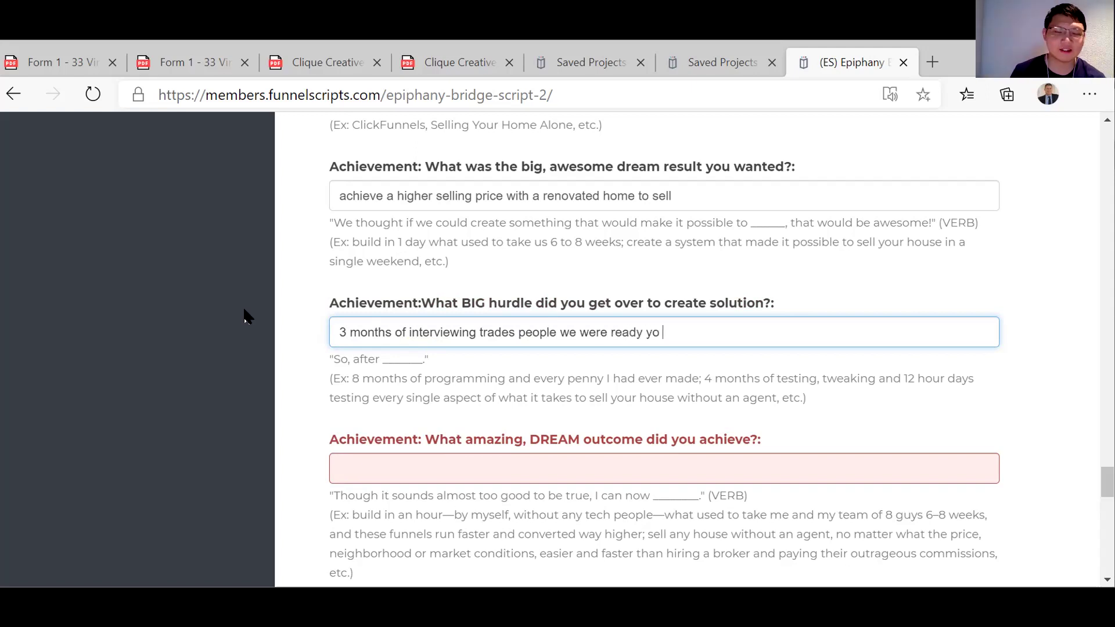
key("BackSpace")
key("BackSpace")
key("BackSpace")
type("to offer this")
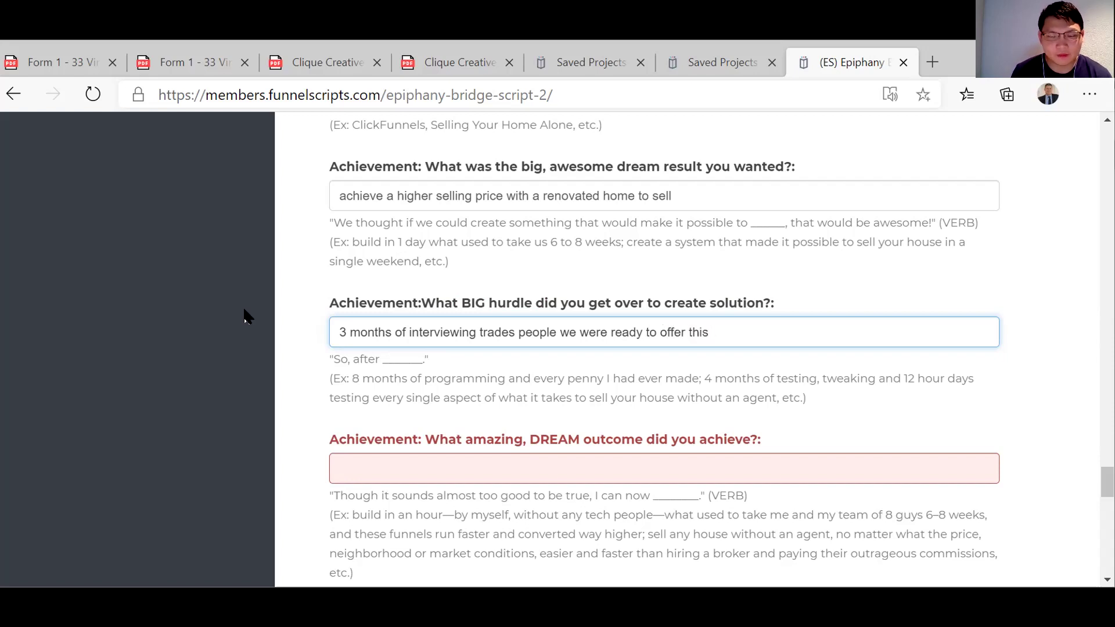
type(" service.")
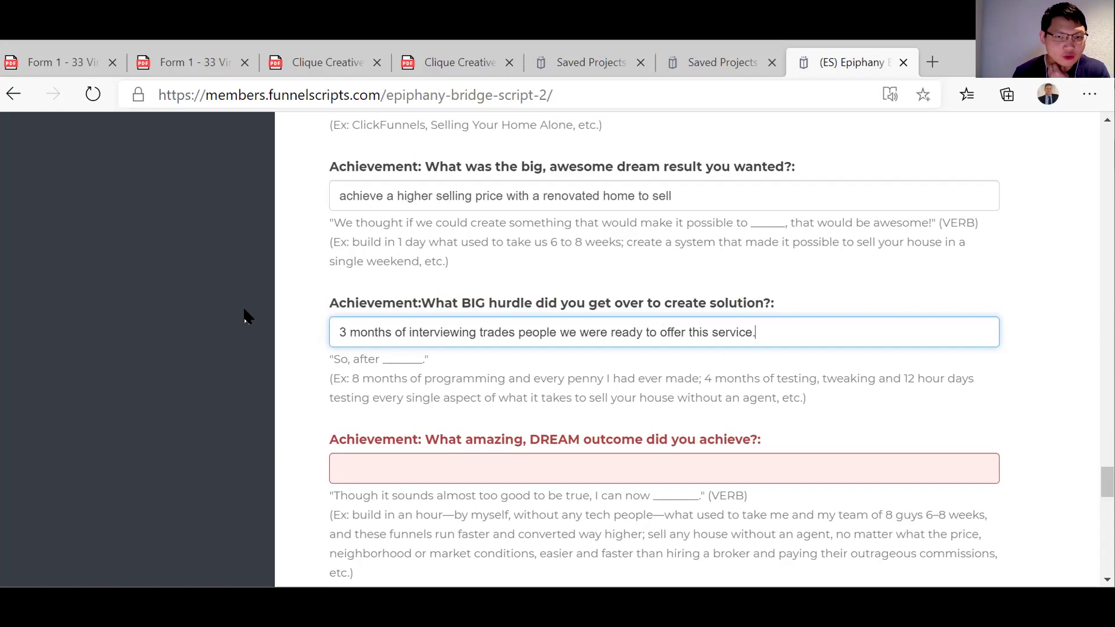
Begin the dream-outcome answer with 'We sold', then clear it out again.
left_click(359, 467)
type("We sold")
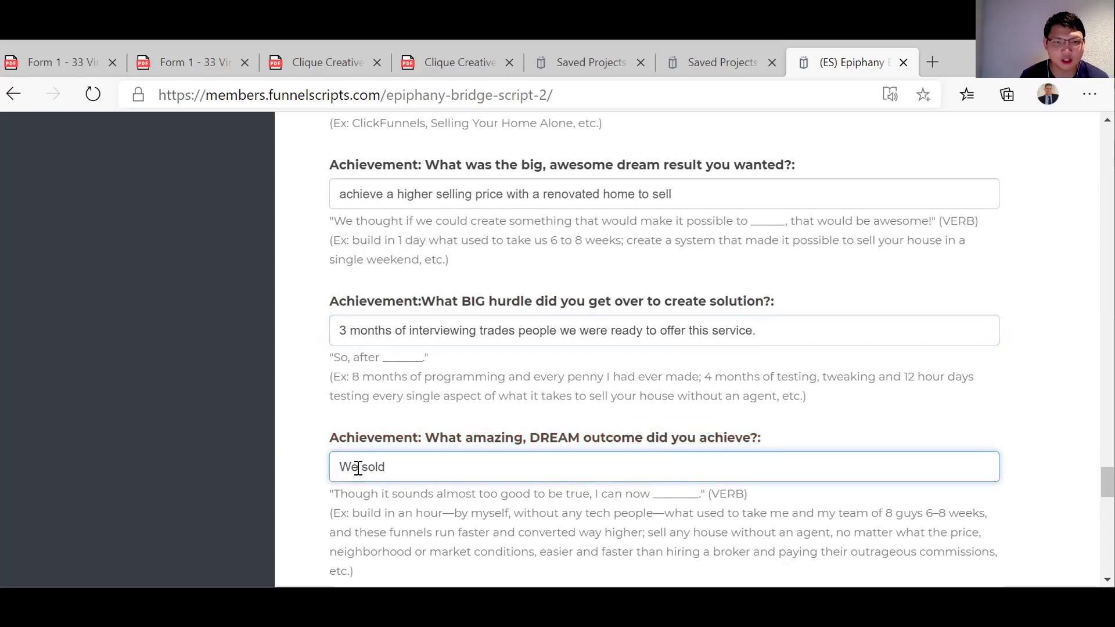
key("ctrl+a")
key("BackSpace")
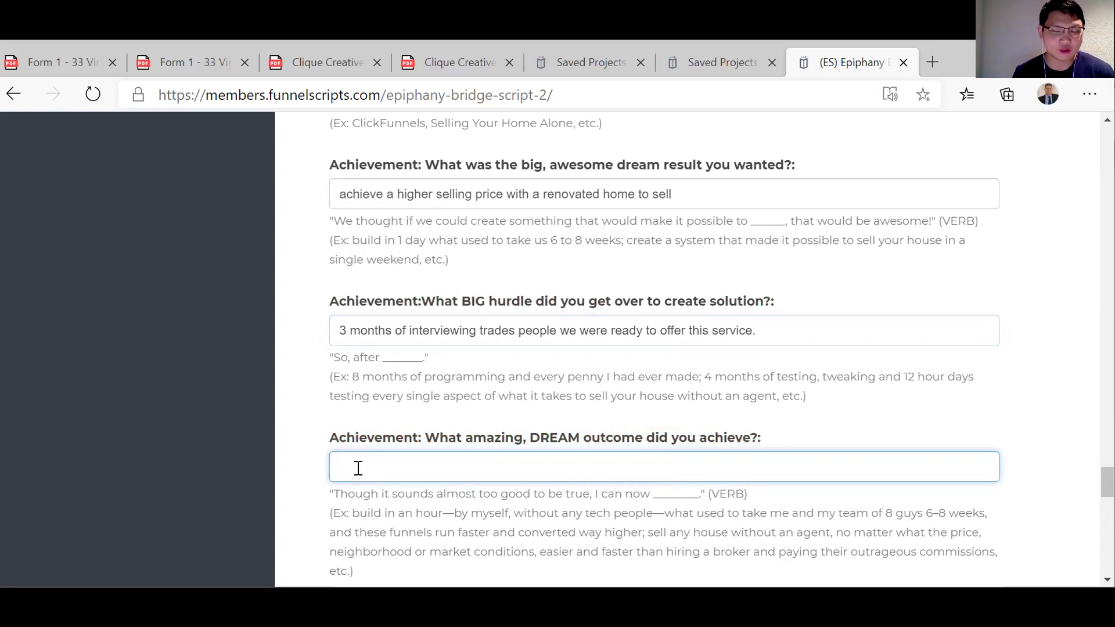
key("BackSpace")
key("BackSpace")
key("BackSpace")
key("BackSpace")
key("BackSpace")
key("BackSpace")
key("BackSpace")
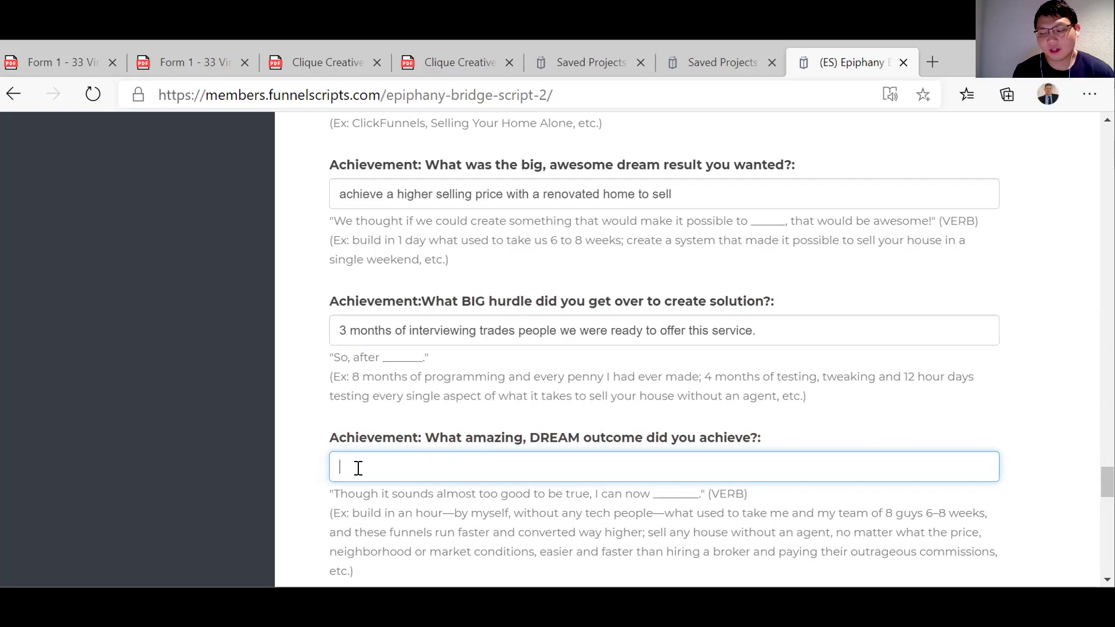
Write 'We have the solution for time poor people get their home ready to sell for its full market value.'.
type("W")
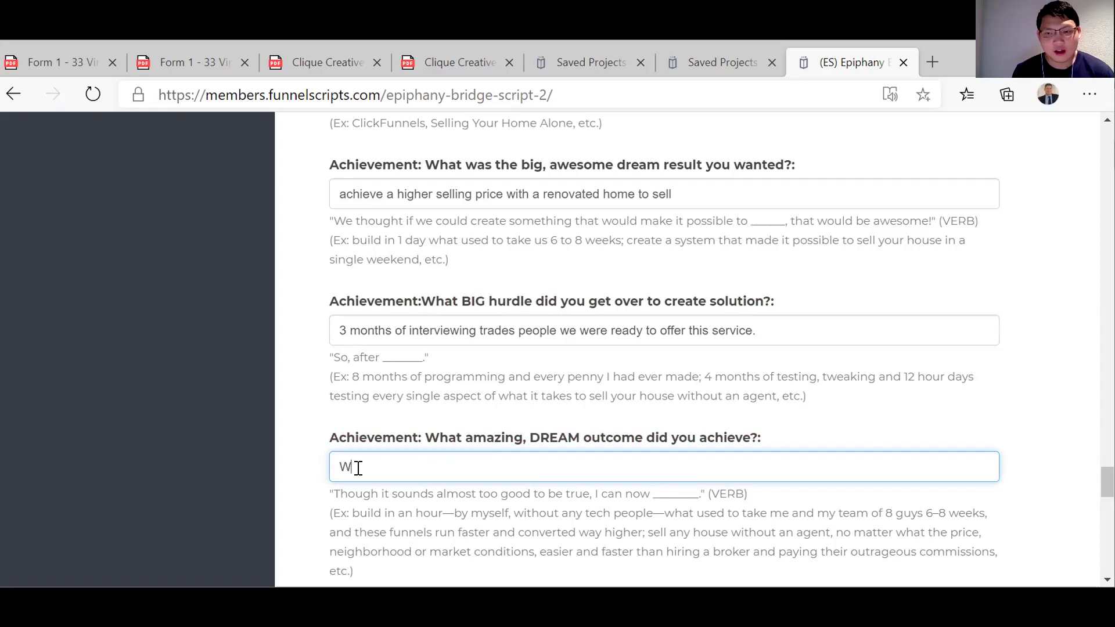
type("e have the s")
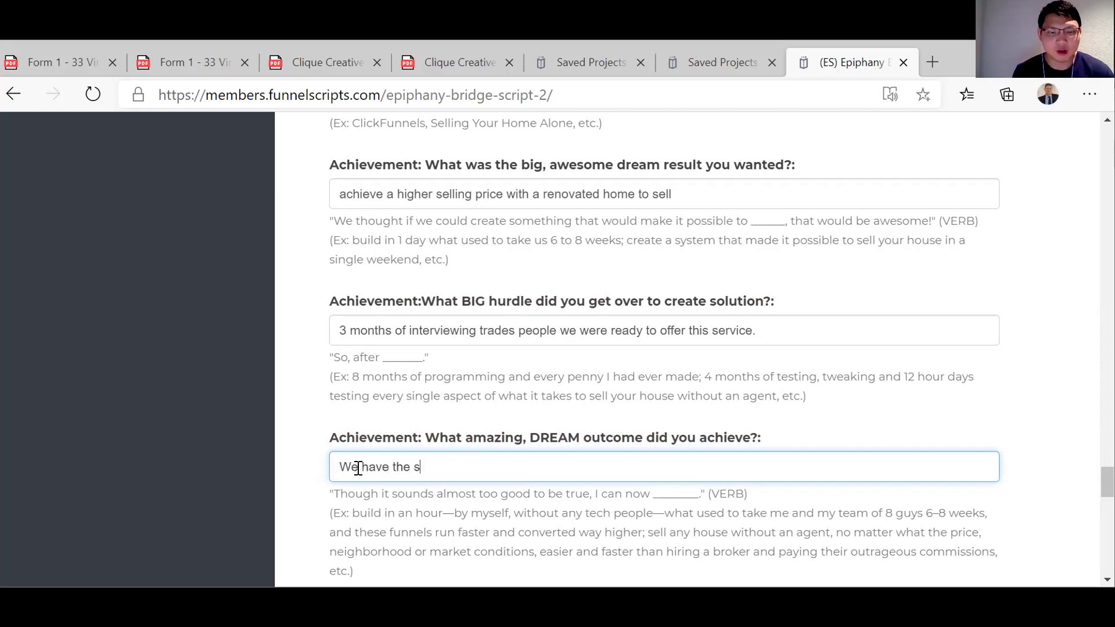
type("olutuon")
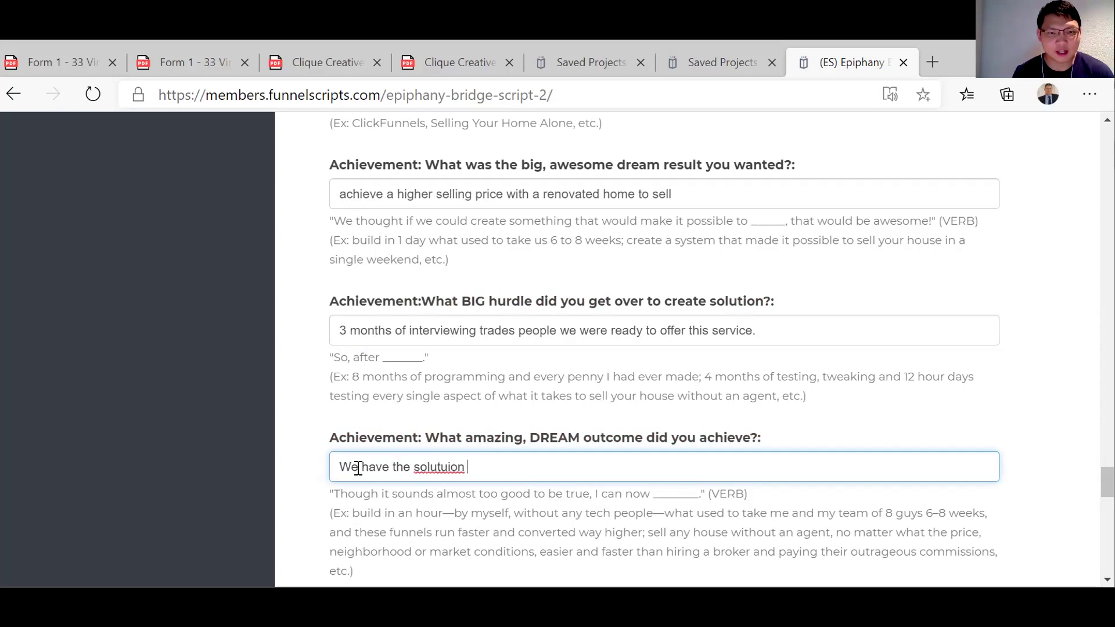
key("BackSpace")
key("BackSpace")
key("BackSpace")
type("ion for time poor peo")
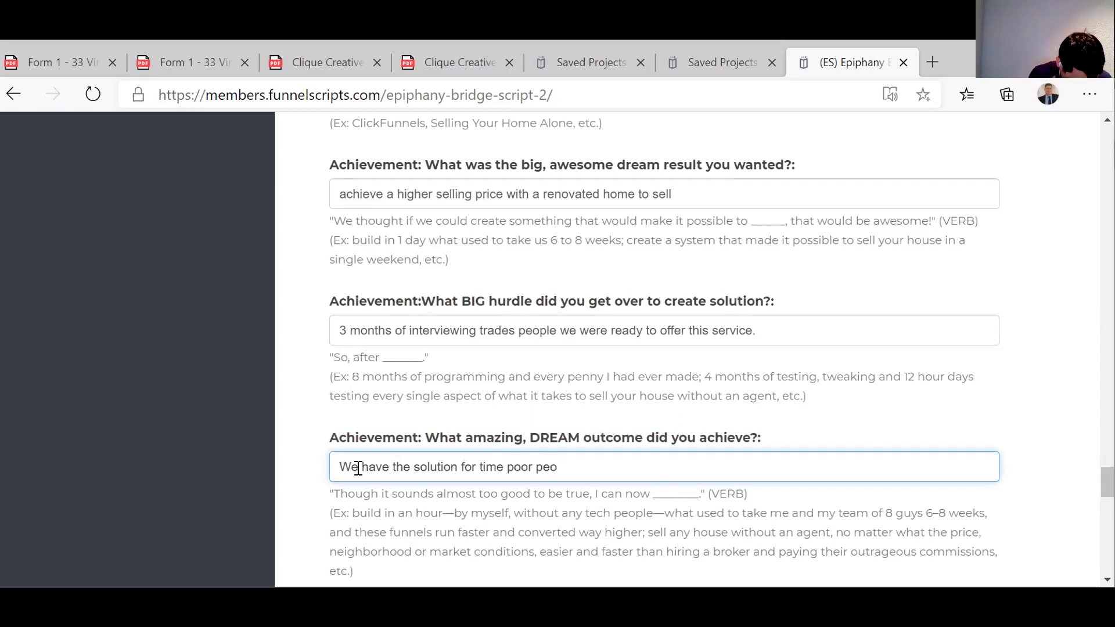
type("ple acheive a")
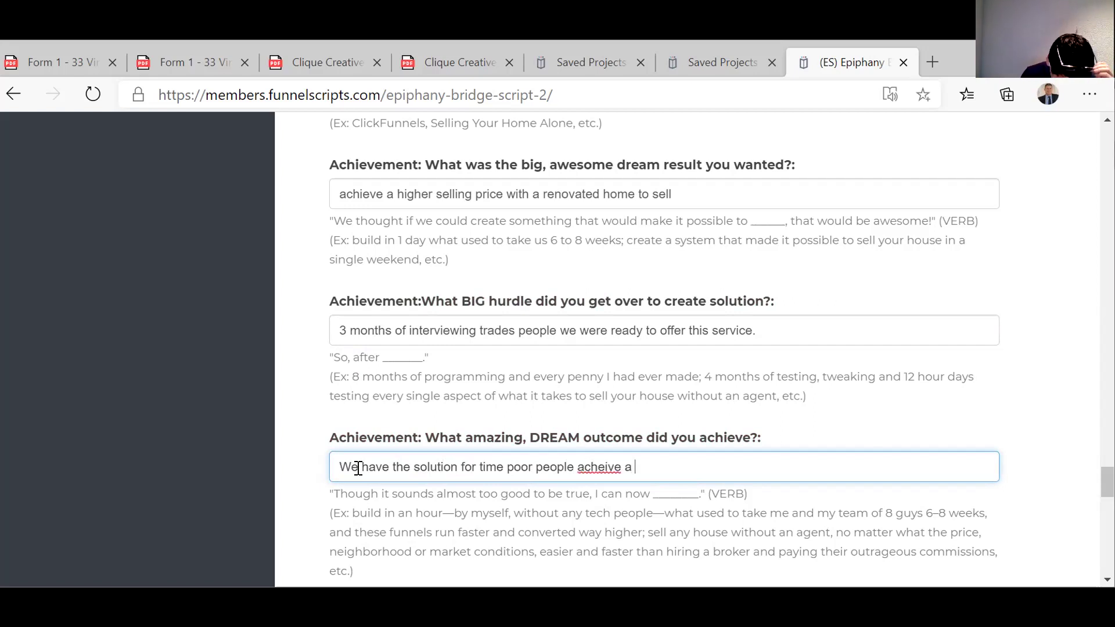
key("BackSpace")
key("BackSpace")
key("BackSpace")
key("BackSpace")
key("BackSpace")
key("BackSpace")
key("BackSpace")
key("BackSpace")
key("BackSpace")
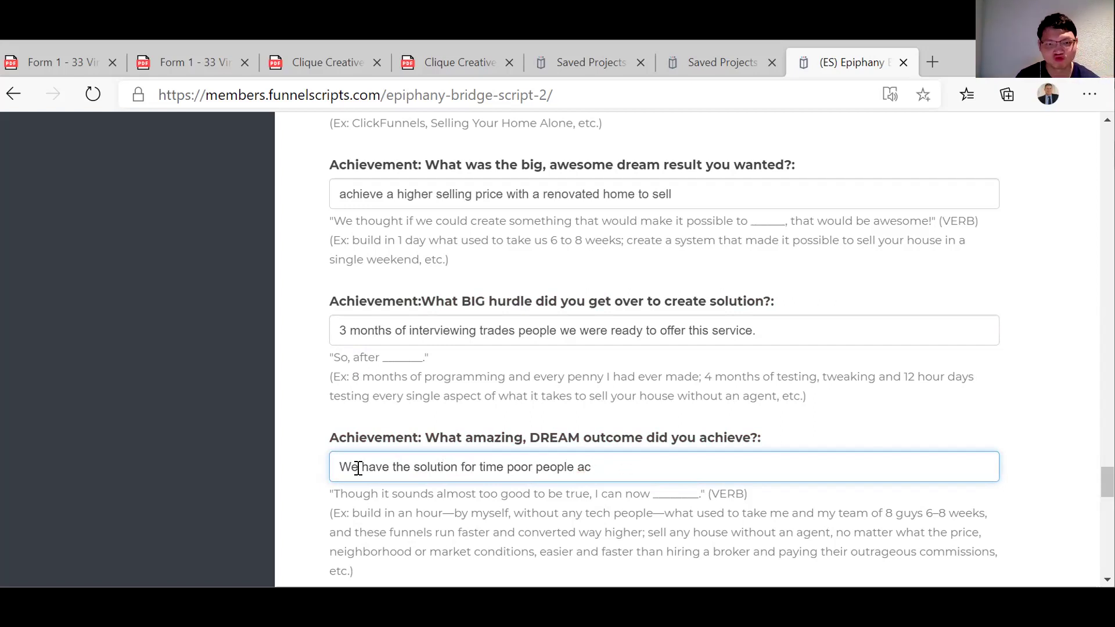
key("BackSpace")
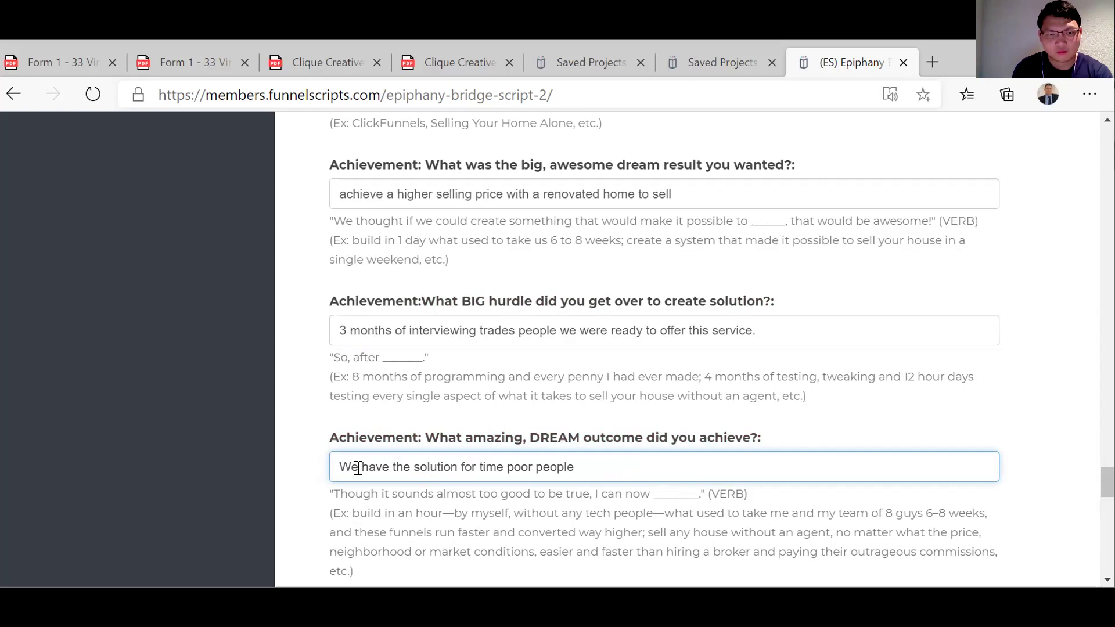
type("get their ")
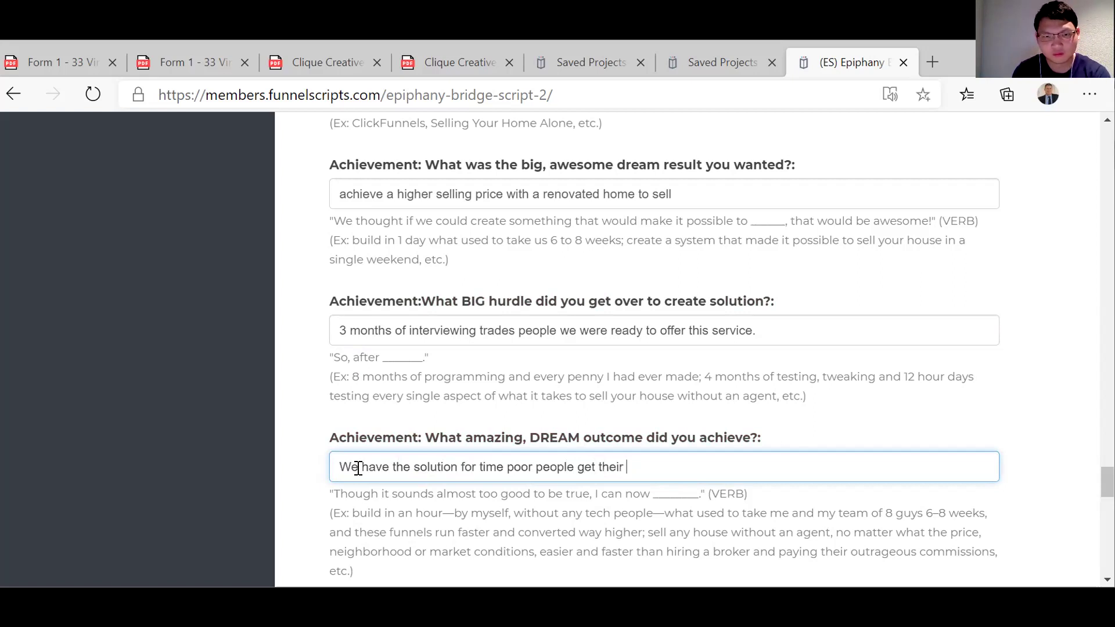
type("home ready to sell for ")
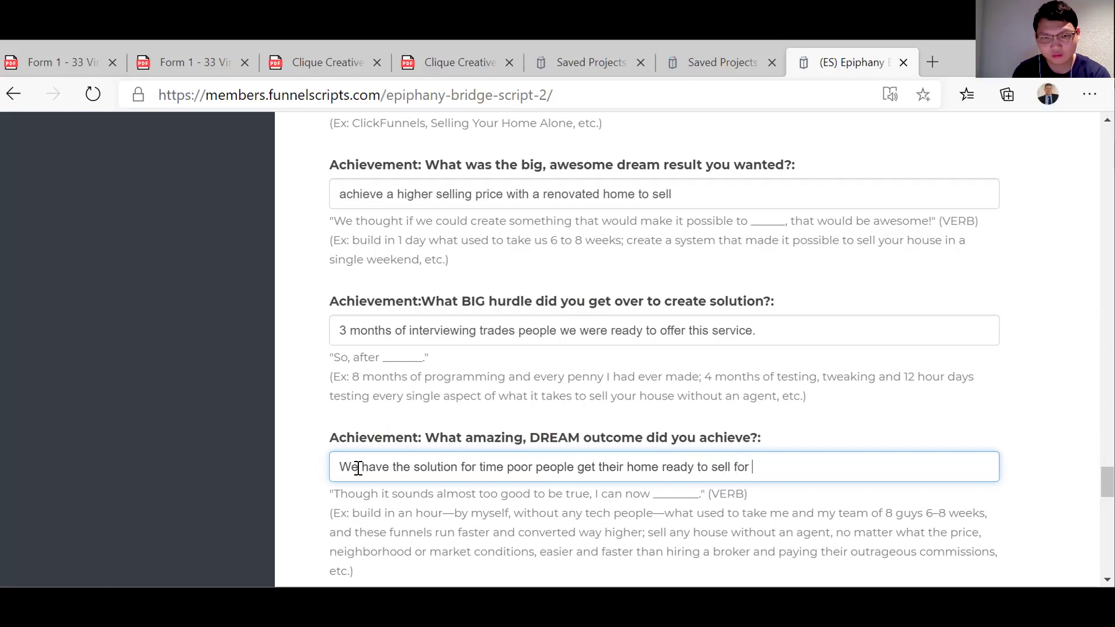
type("its full market value.")
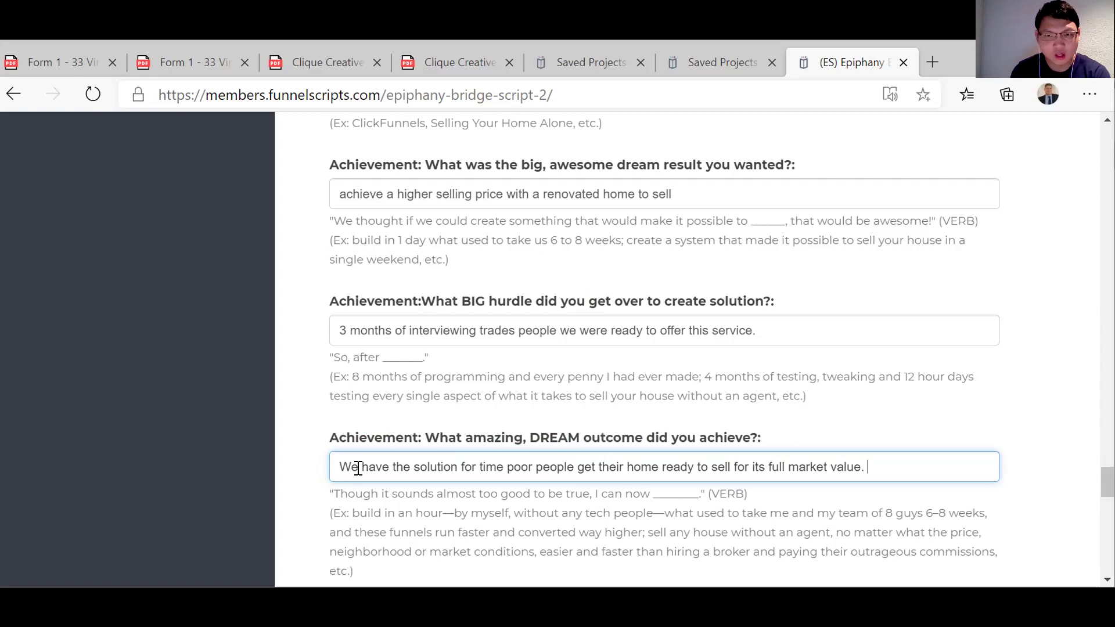
key("Tab")
left_click(359, 469)
Type 'A higher selling price, sold in a' into the sum-up-the-results field.
scroll(399, 468, "down", 2)
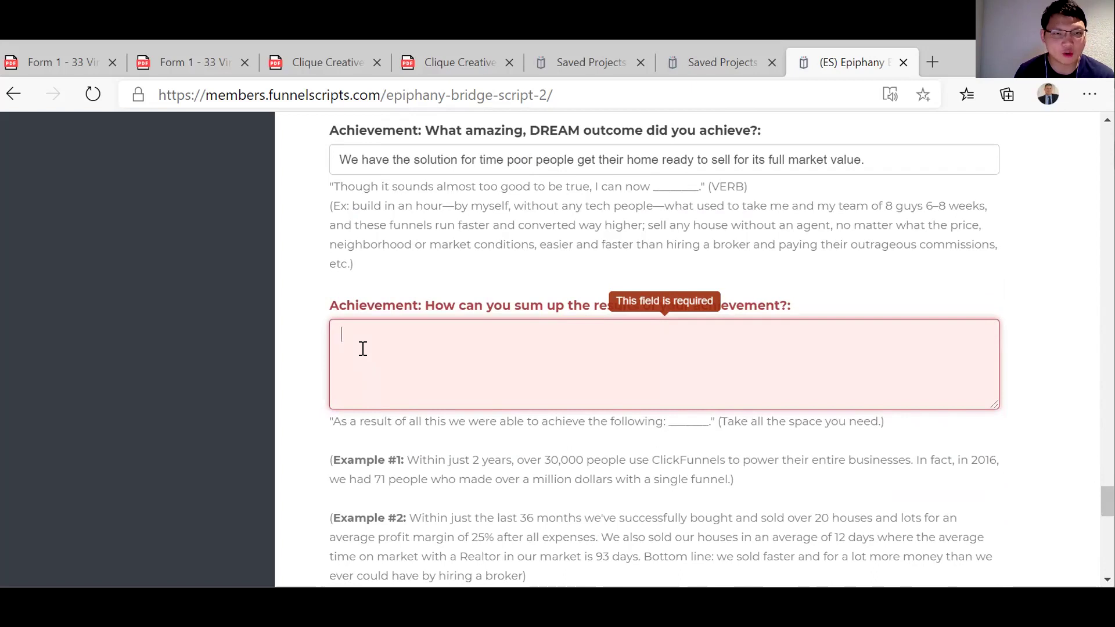
type("A higher ")
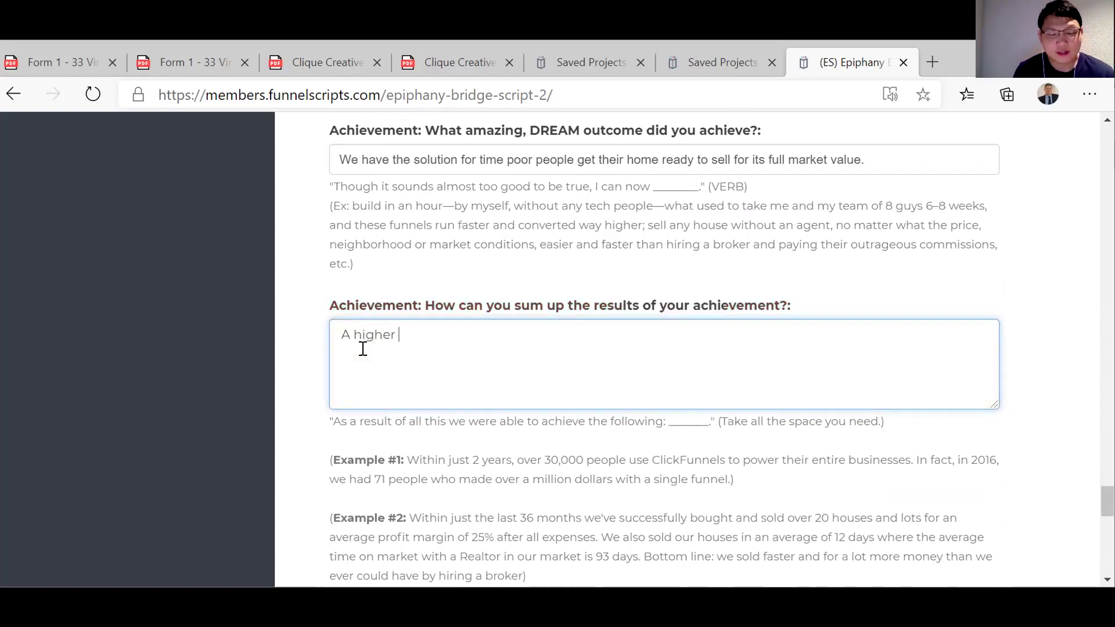
type("selling price, sold it")
key("BackSpace")
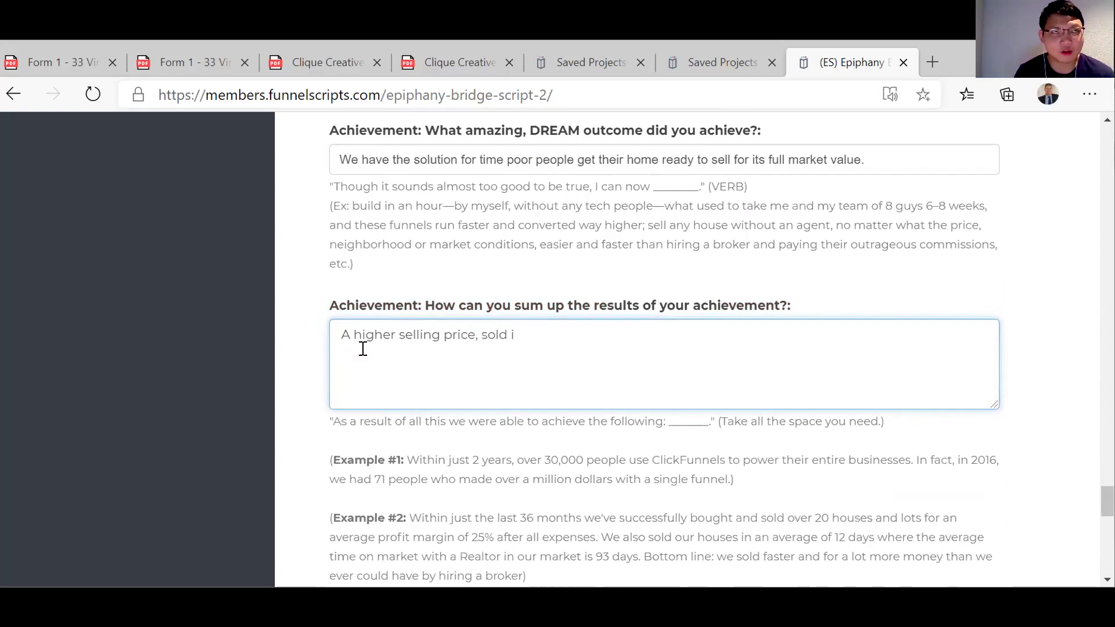
type("n a")
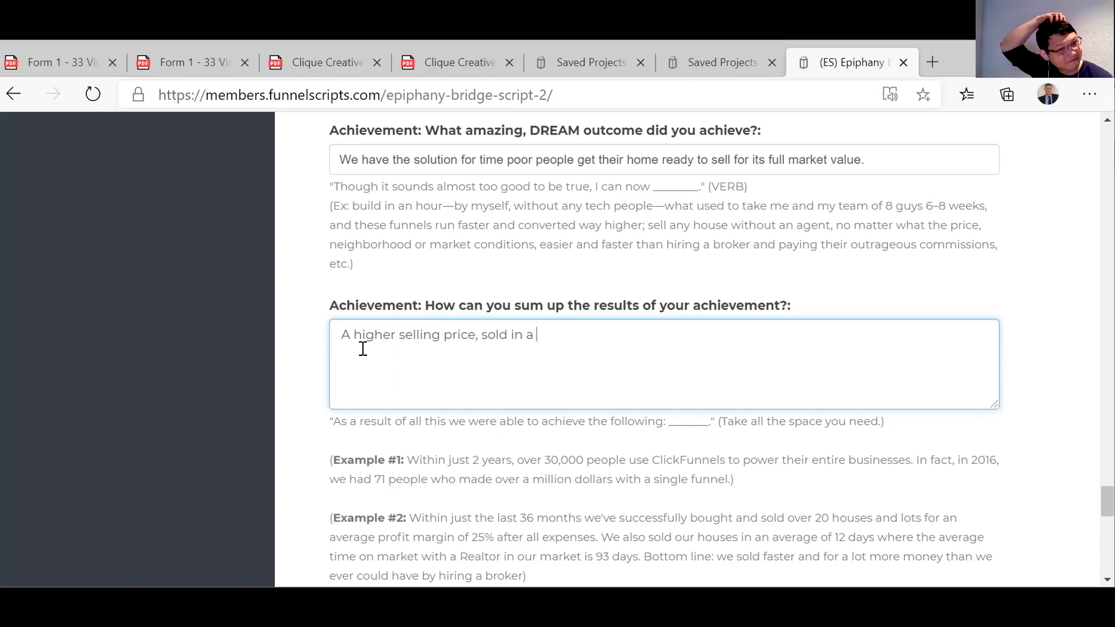
Clear the results field and restart it with 'We have helped more clients'.
left_click_drag(540, 335, 99, 287)
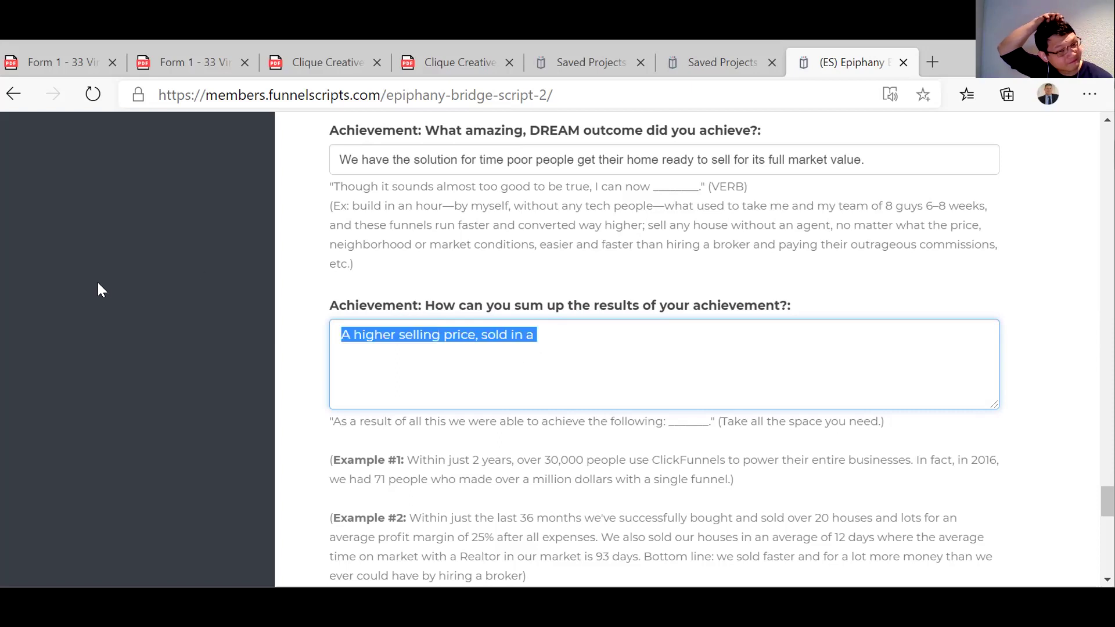
key("BackSpace")
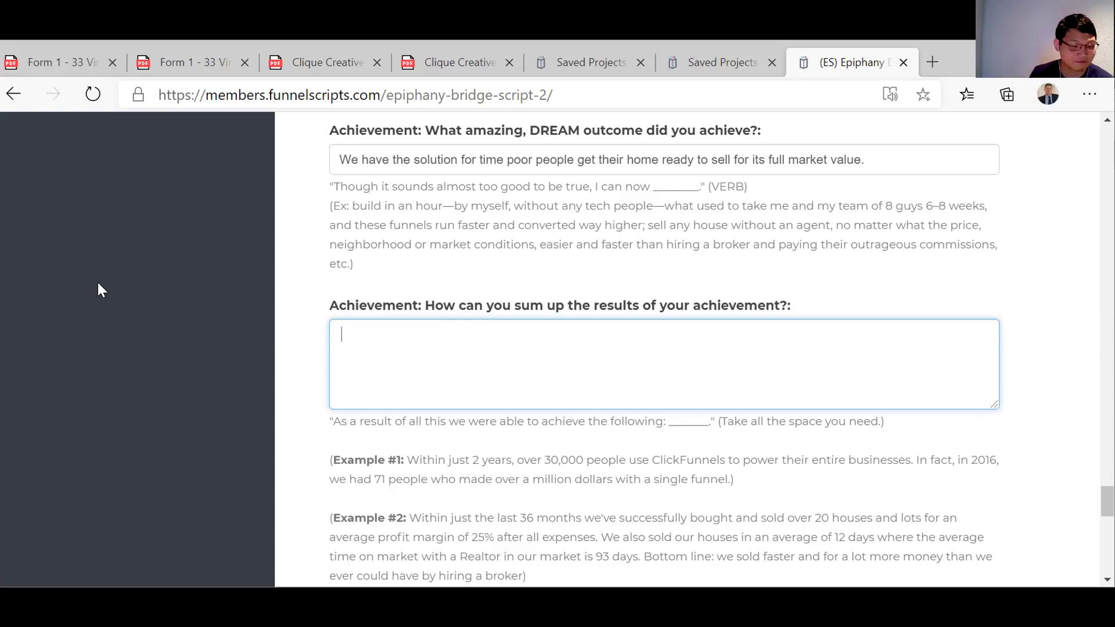
type("W")
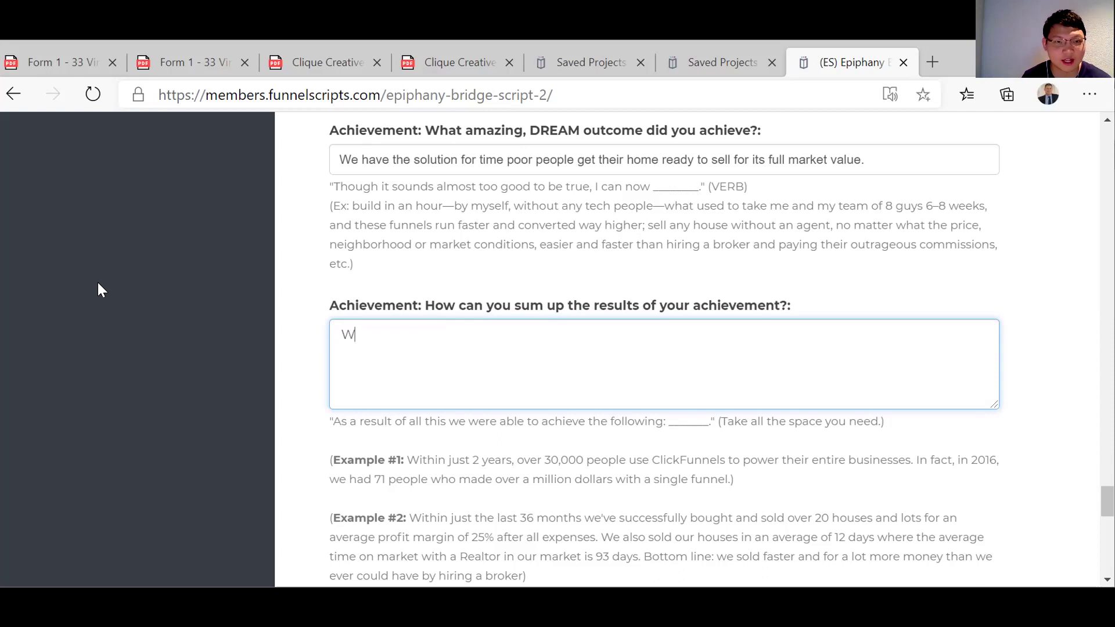
type("e have help")
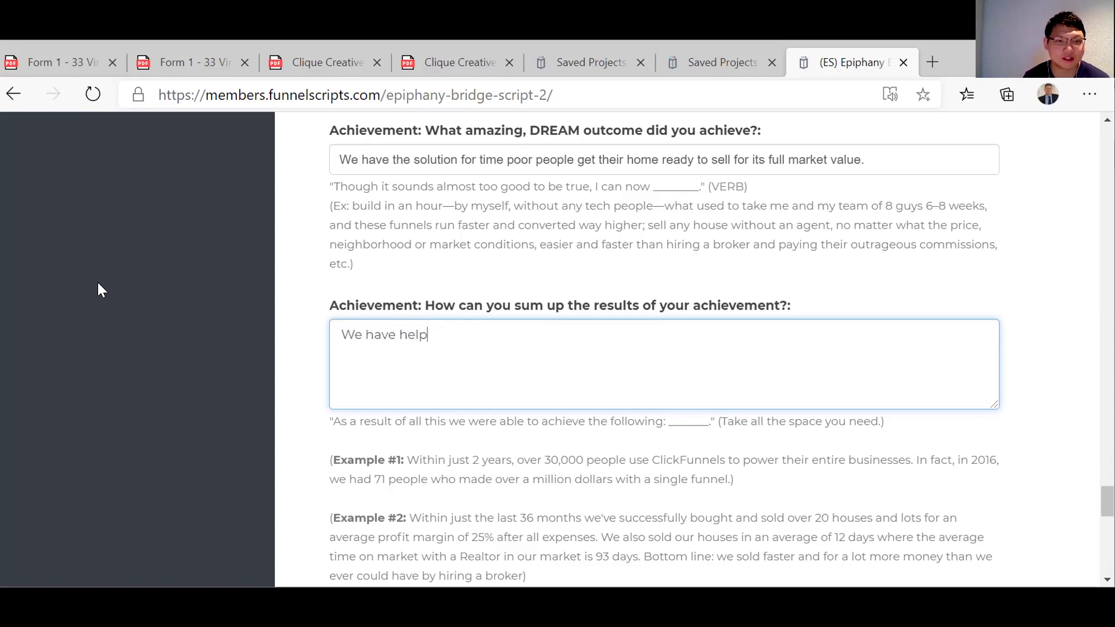
type("ed more clients ")
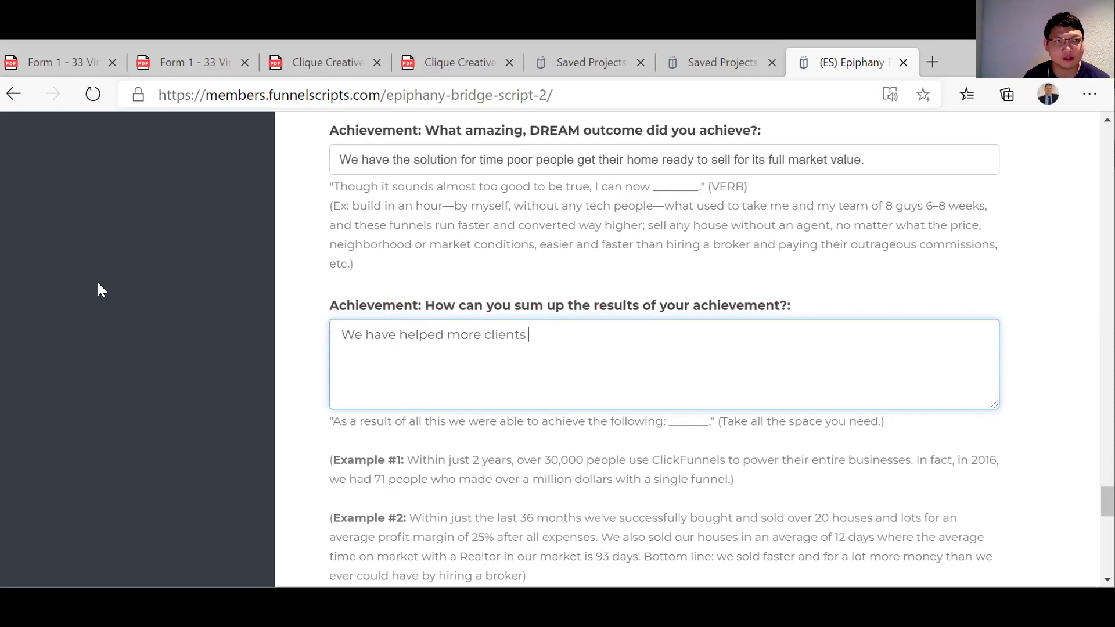
type("achei")
type("ve")
key("BackSpace")
key("BackSpace")
key("BackSpace")
key("BackSpace")
key("BackSpace")
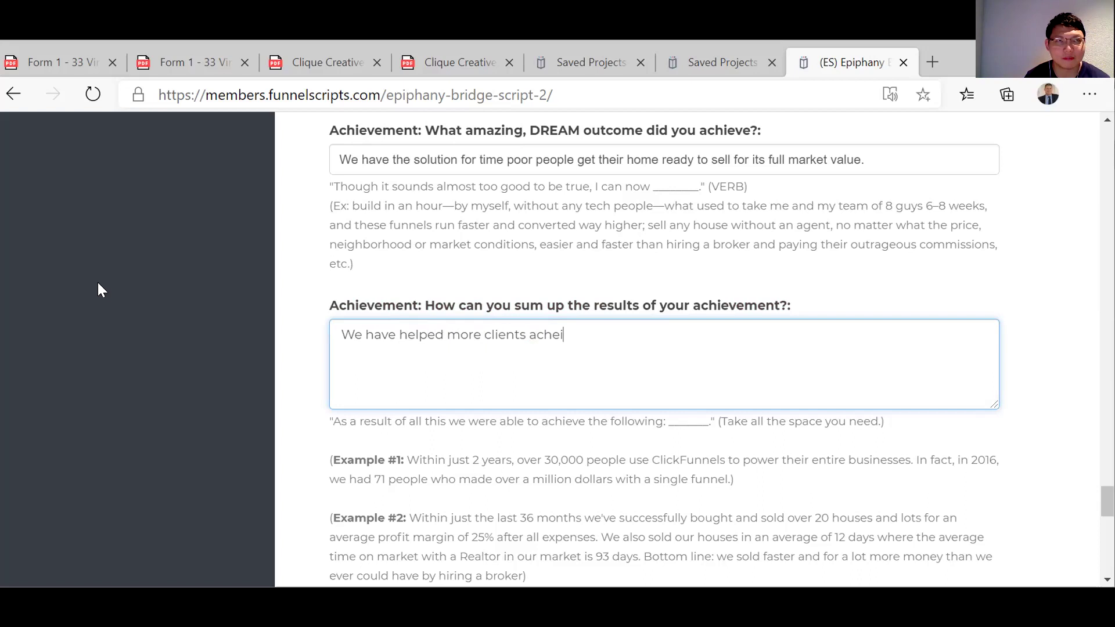
type("ieve")
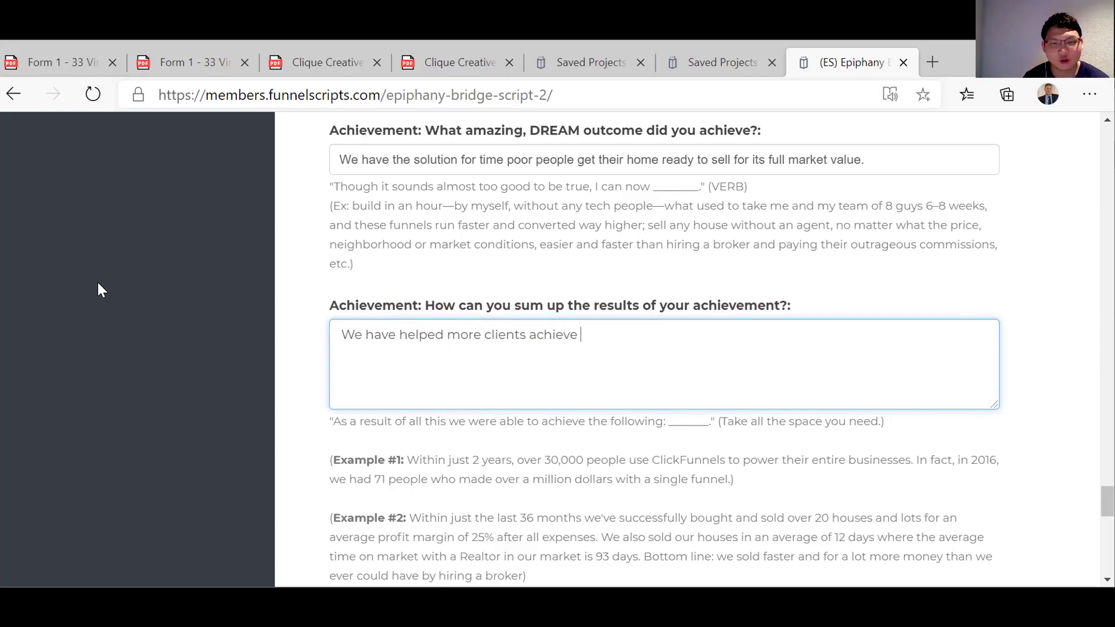
key("BackSpace")
key("BackSpace")
key("BackSpace")
key("BackSpace")
key("BackSpace")
key("BackSpace")
key("BackSpace")
key("BackSpace")
key("BackSpace")
key("BackSpace")
key("BackSpace")
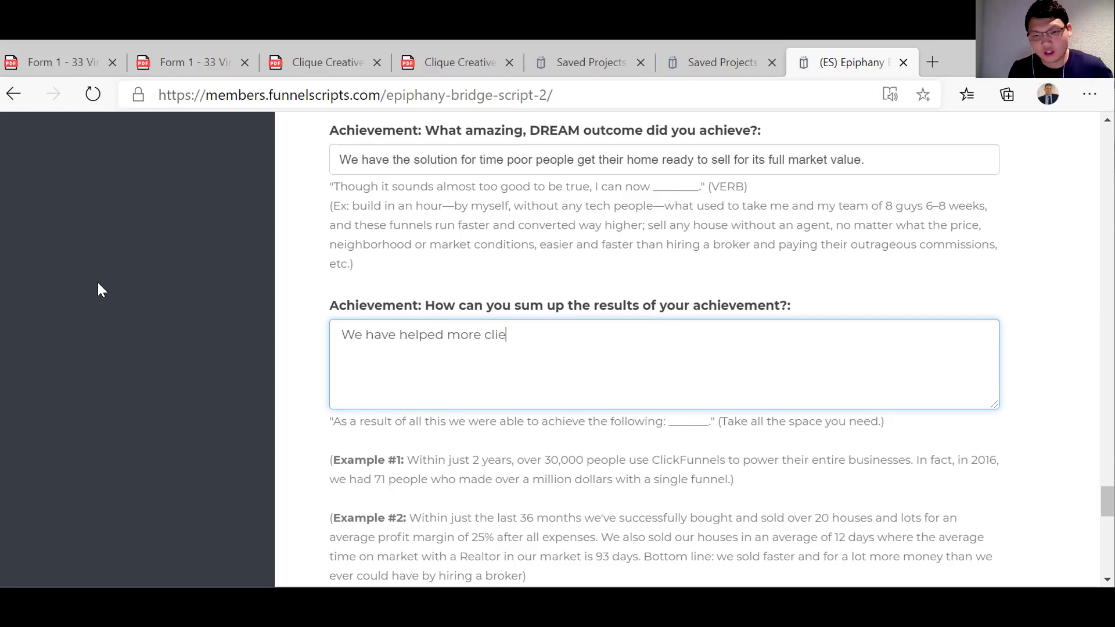
key("BackSpace")
key("BackSpace")
key("BackSpace")
key("BackSpace")
key("BackSpace")
key("BackSpace")
key("BackSpace")
key("BackSpace")
key("BackSpace")
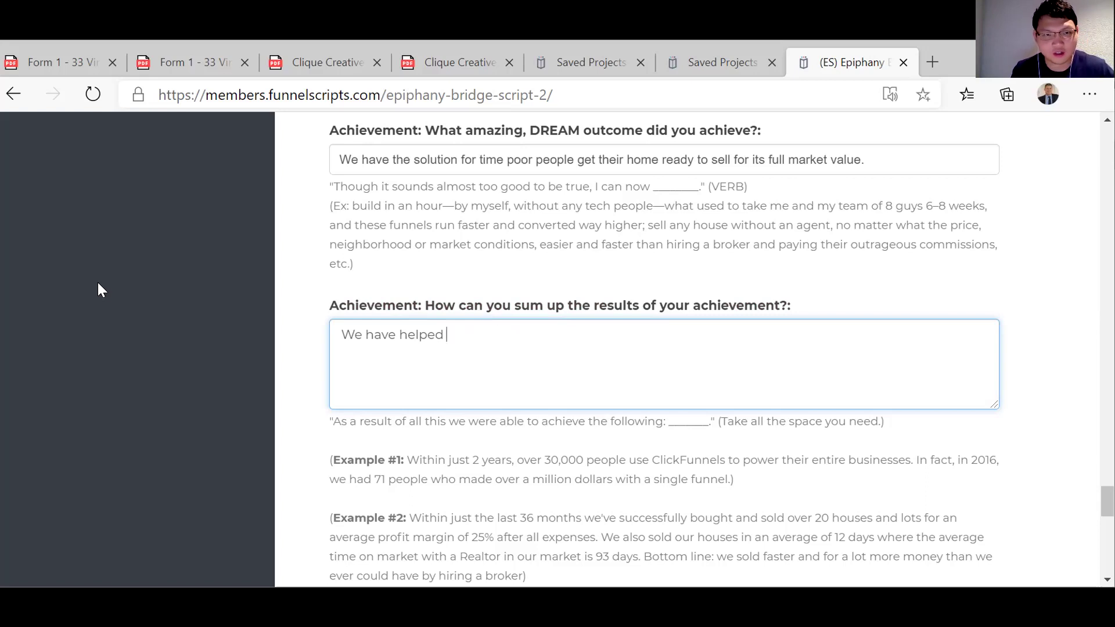
type("more cleints")
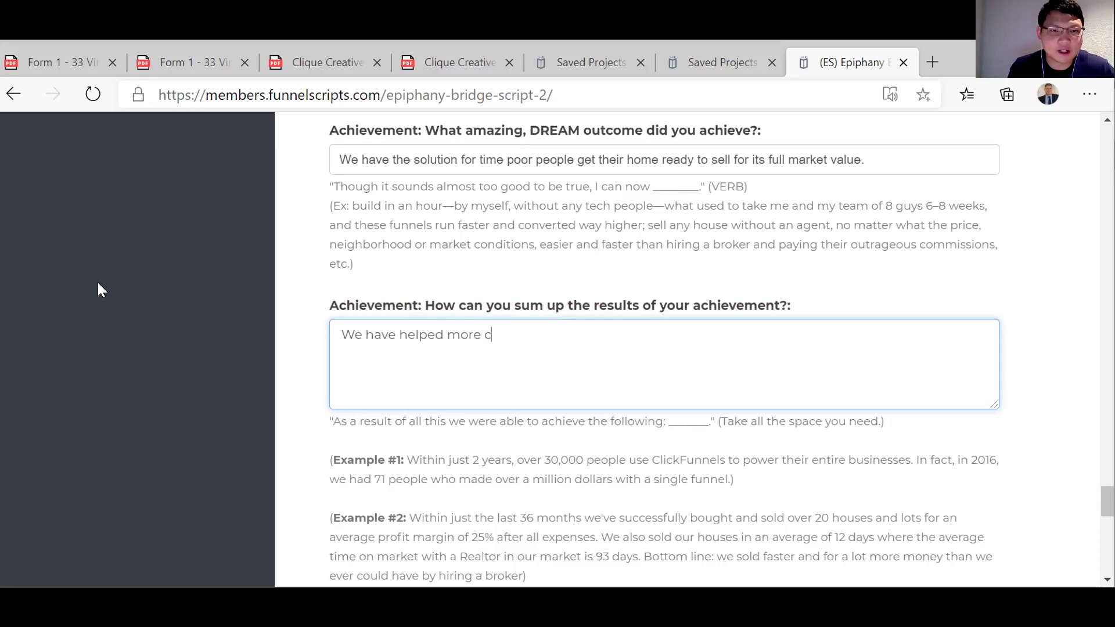
key("BackSpace")
key("BackSpace")
key("BackSpace")
key("BackSpace")
key("BackSpace")
key("BackSpace")
type("ients")
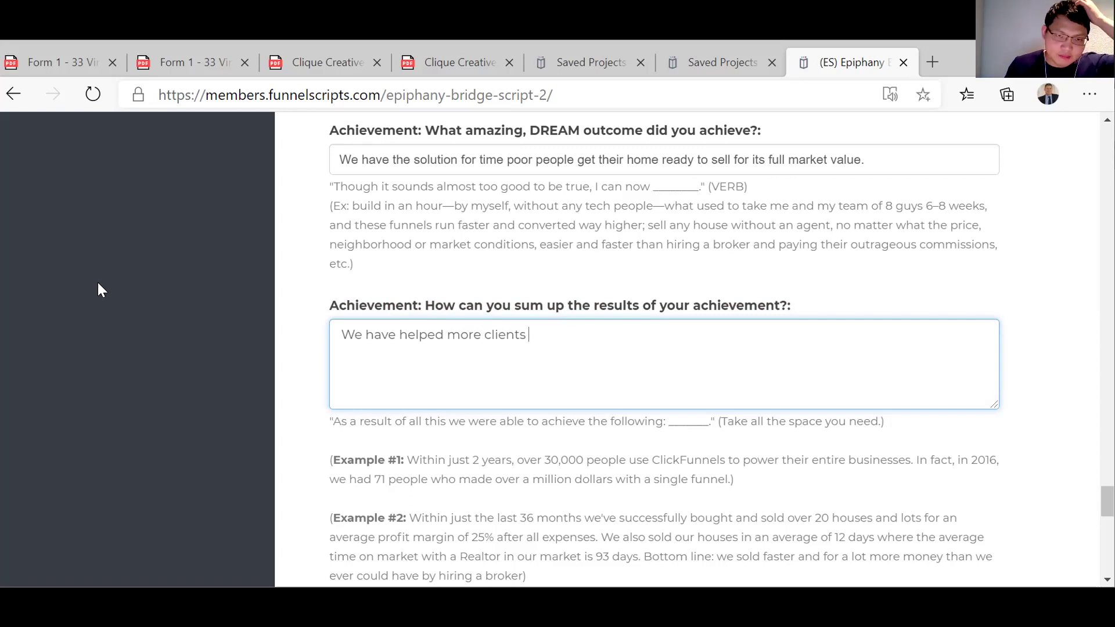
Continue with 'get homes ready in a shorter time frame using our professional team.'.
type("get thir")
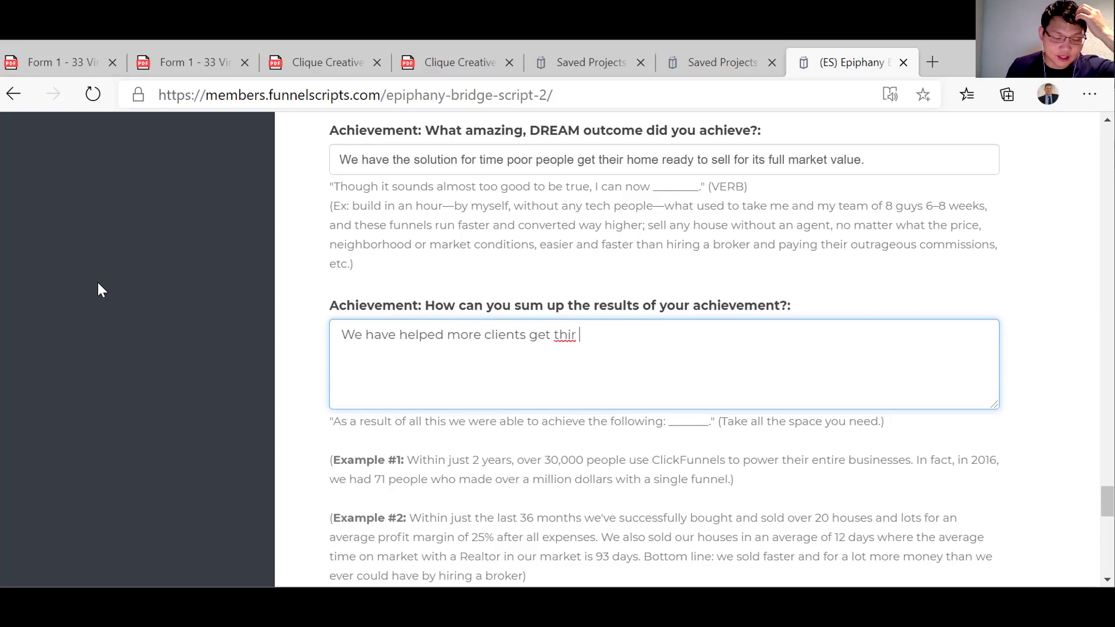
key("BackSpace")
key("BackSpace")
key("BackSpace")
key("BackSpace")
key("BackSpace")
type("homes ")
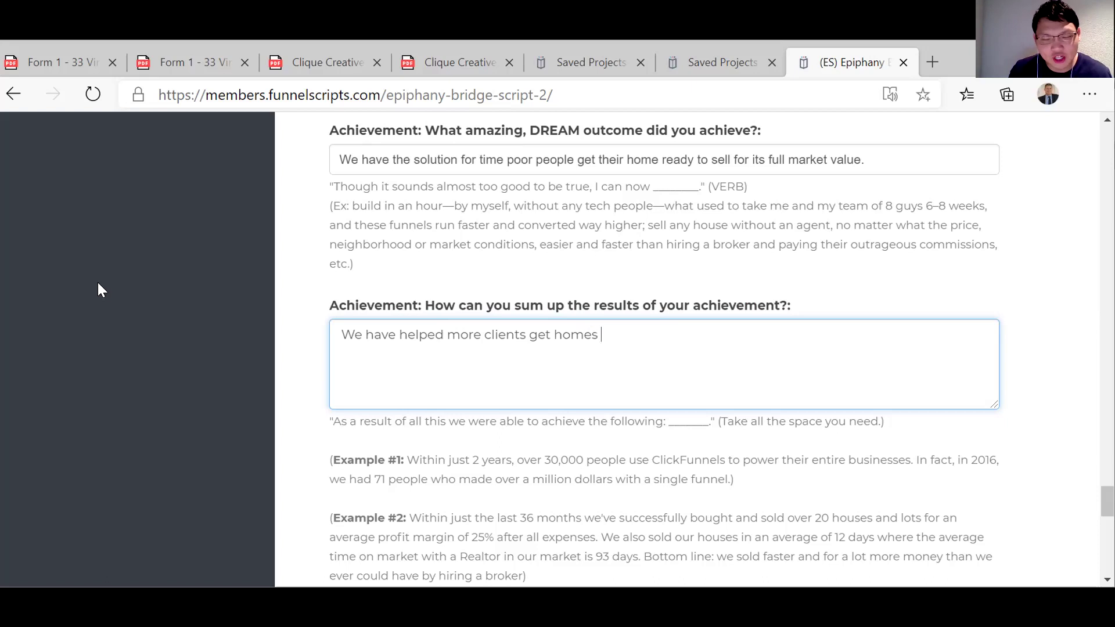
type("ready in a shortee")
key("BackSpace")
type("r time frame.")
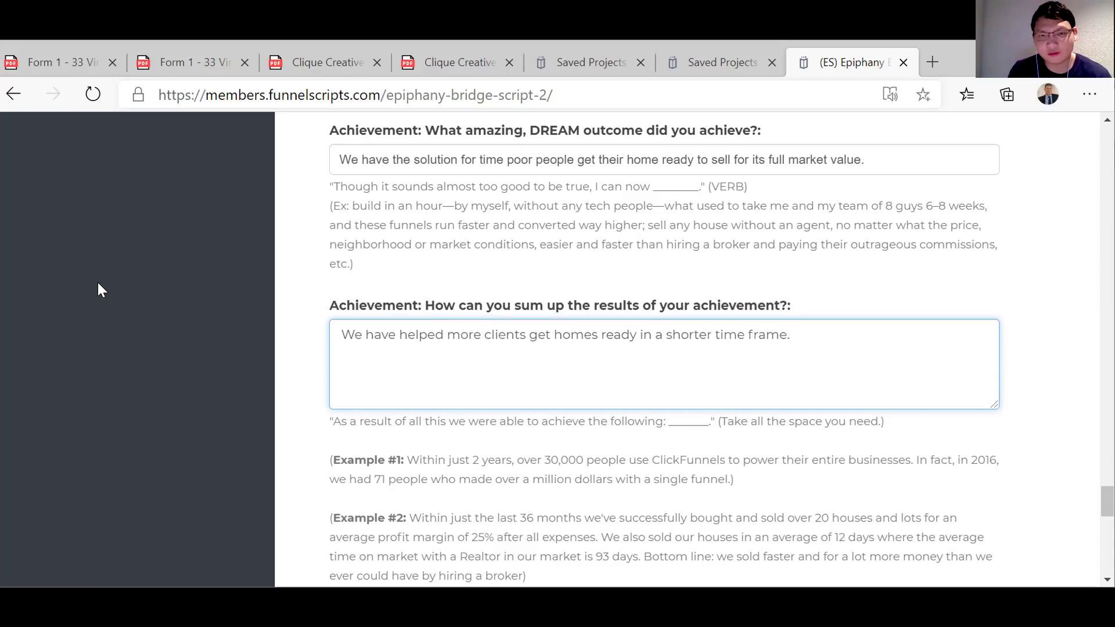
key("BackSpace")
type(" using our ")
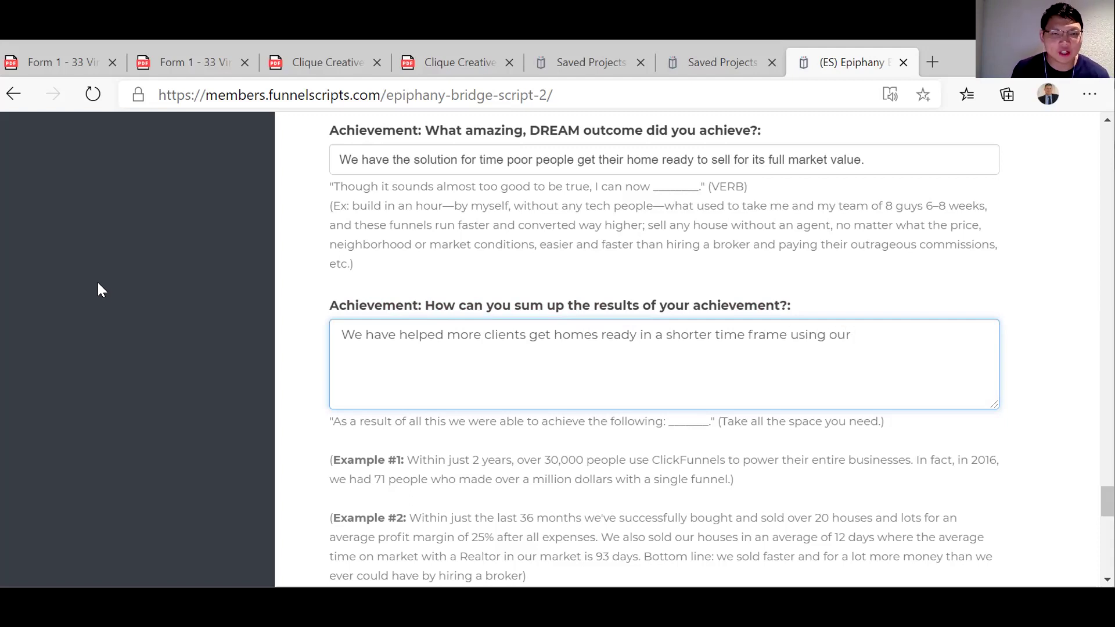
type("propf")
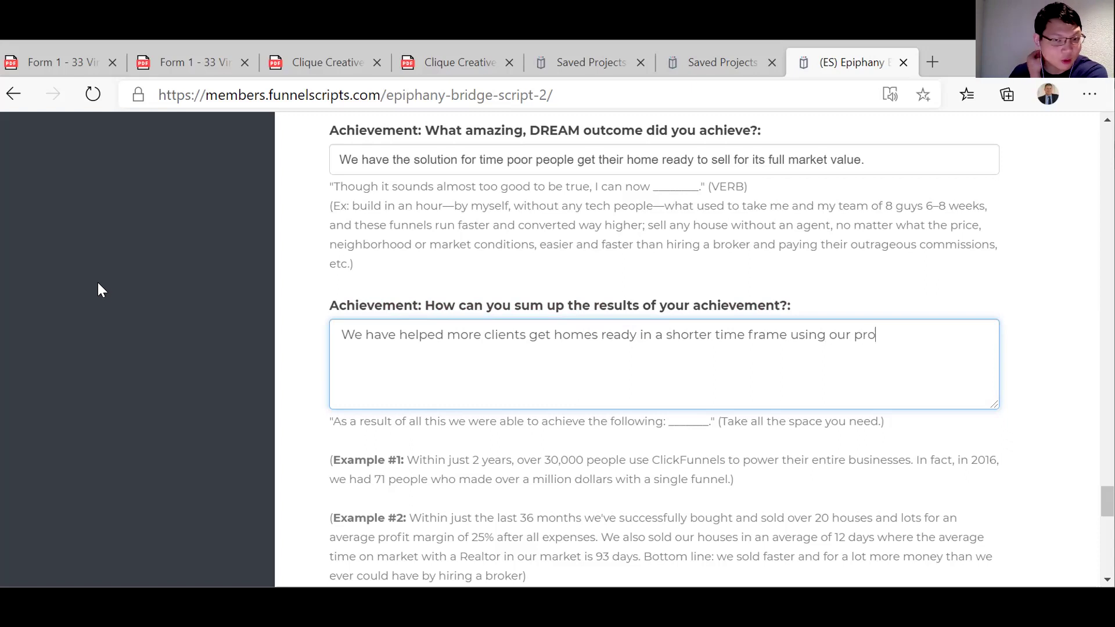
type("f")
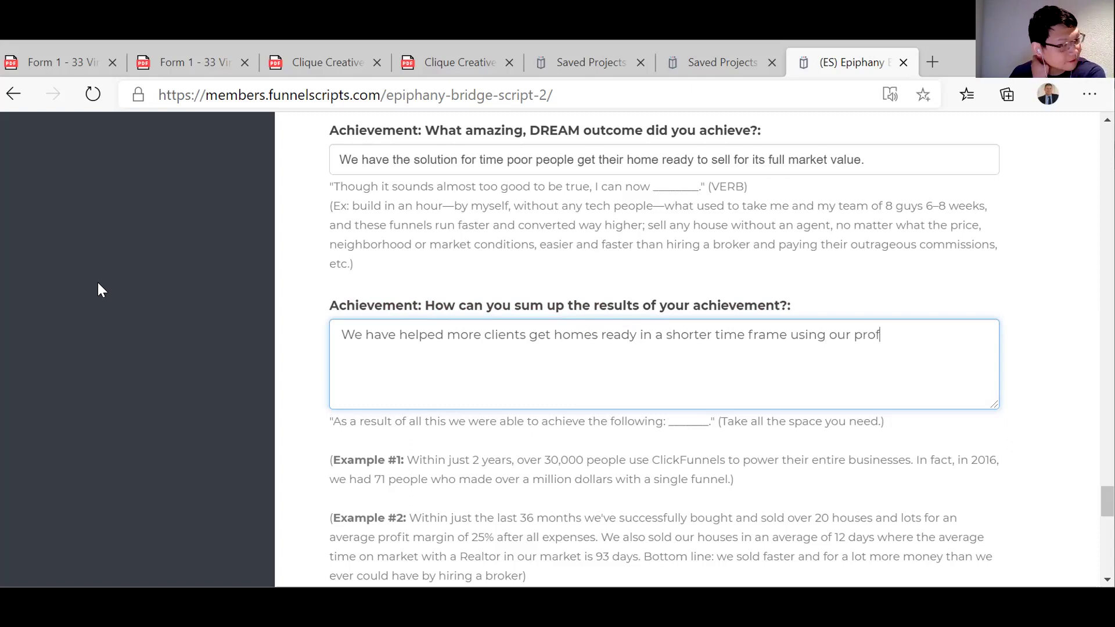
type("ession al")
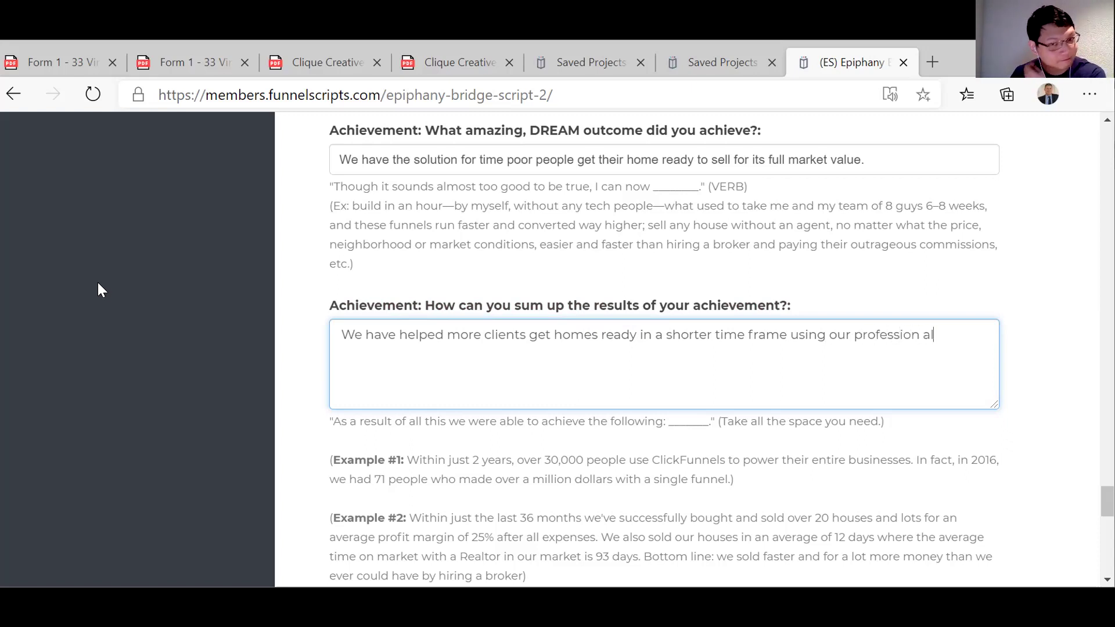
key("BackSpace")
key("BackSpace")
key("BackSpace")
key("BackSpace")
type("n")
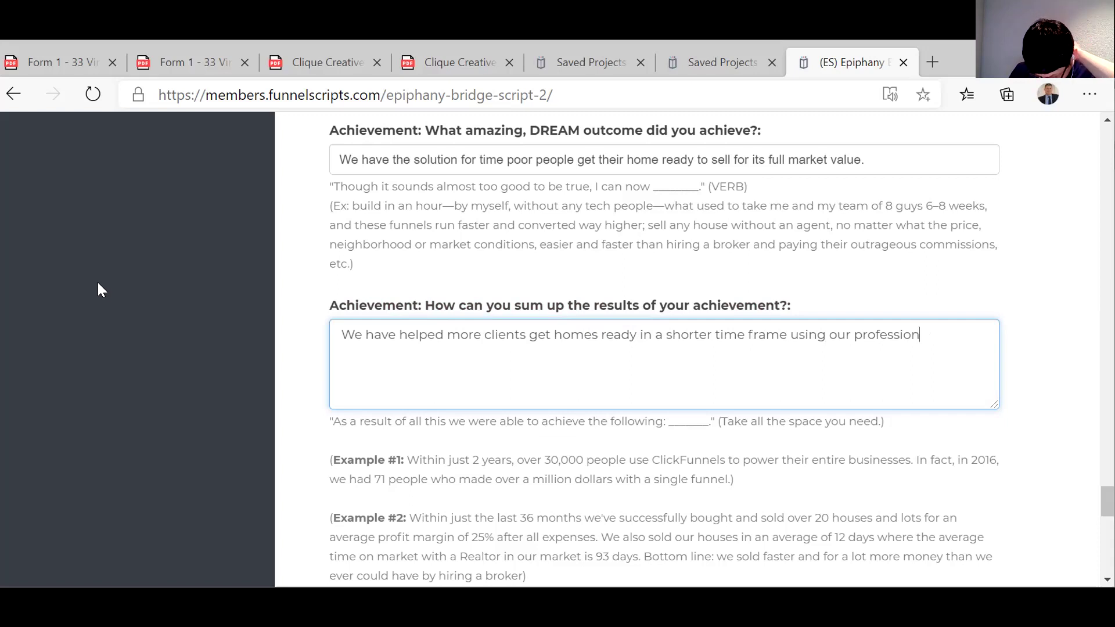
type("al tream")
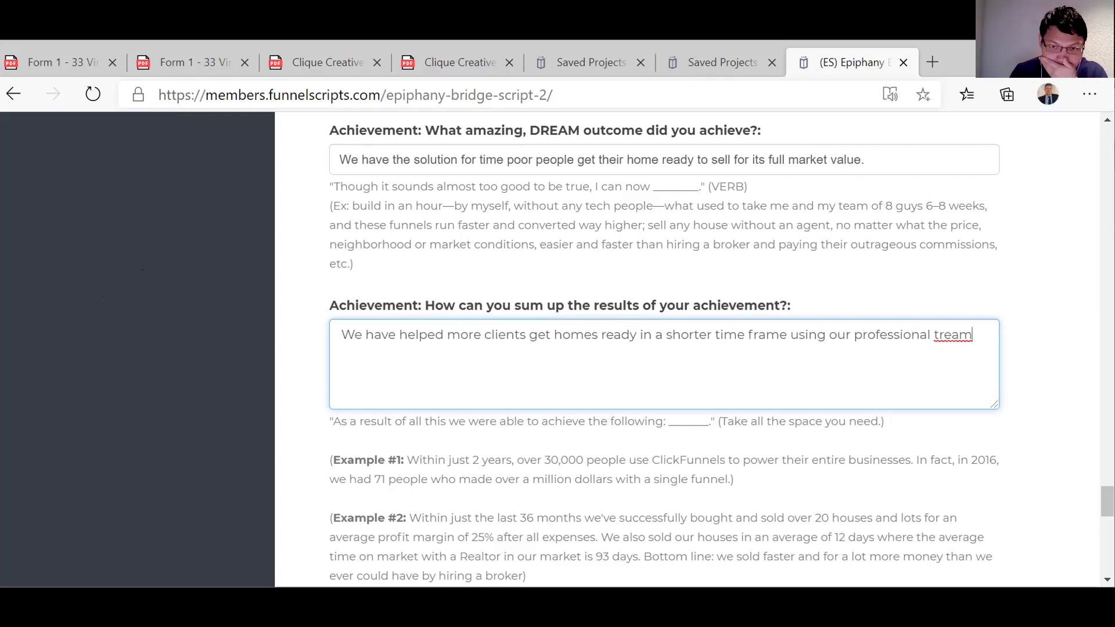
key("BackSpace")
key("BackSpace")
key("BackSpace")
key("BackSpace")
type("eam")
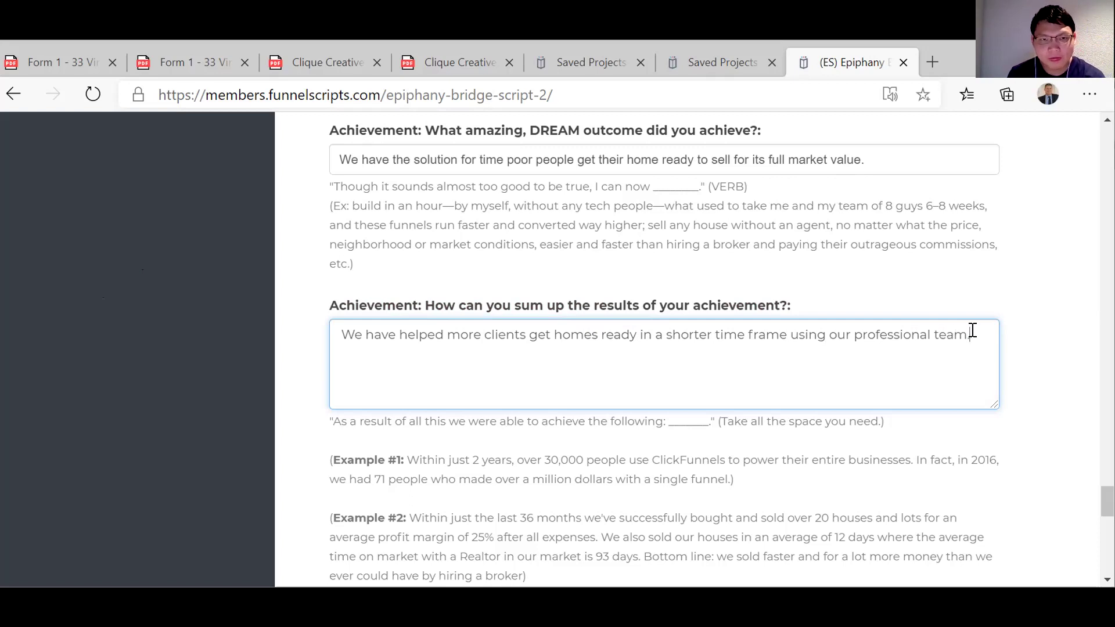
type(".")
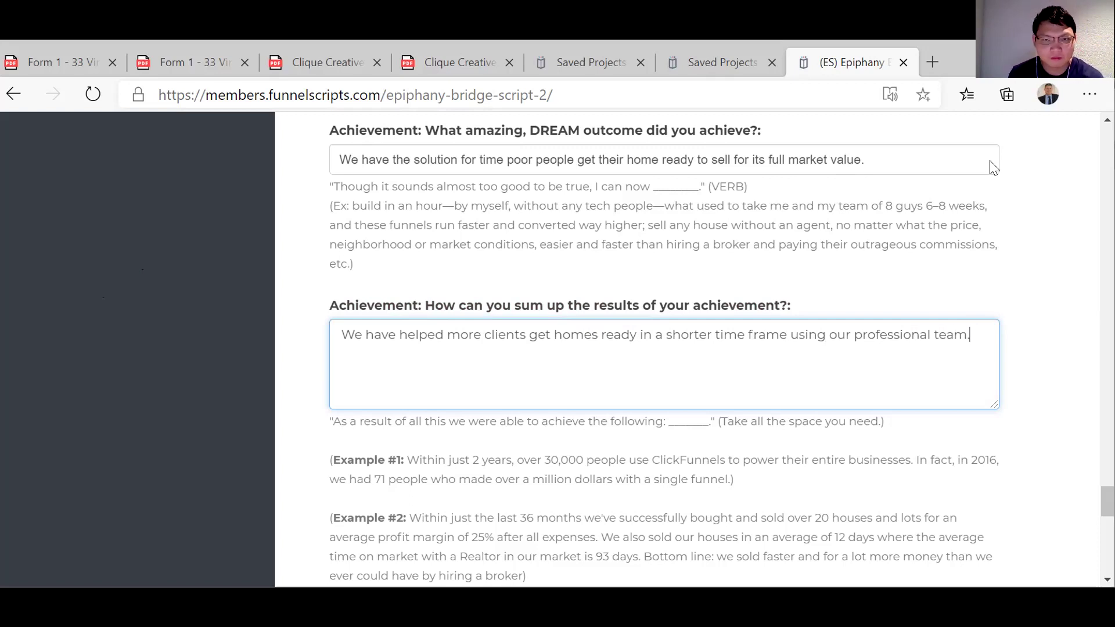
Start the first big payoff with 'help time poor home sellers achieve'.
scroll(702, 398, "down", 3)
left_click(384, 452)
scroll(563, 538, "down", 3)
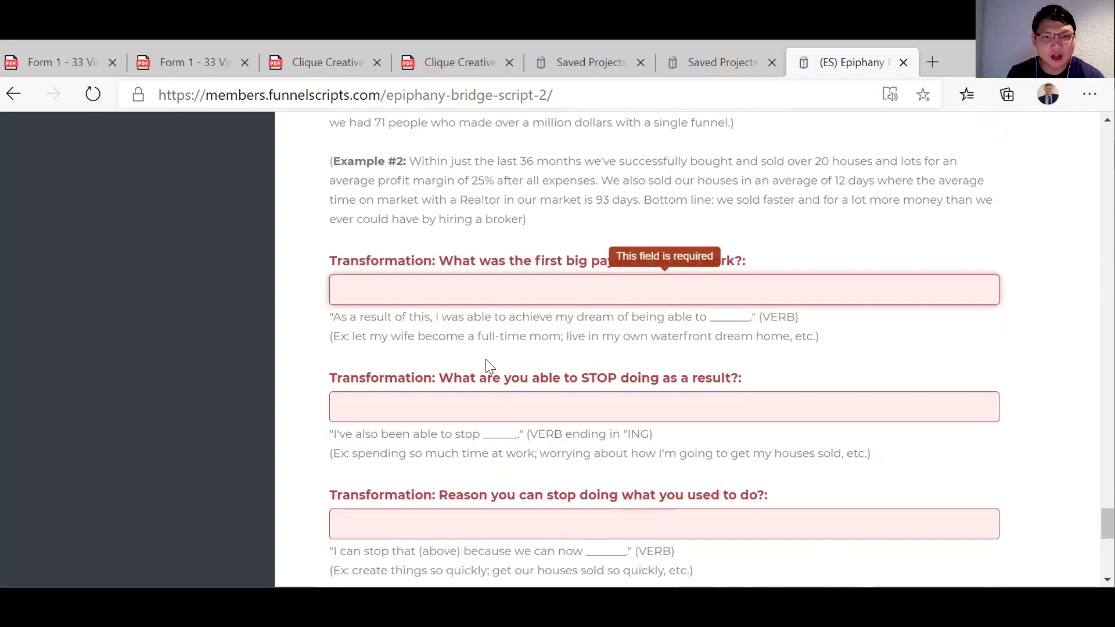
scroll(461, 338, "up", 1)
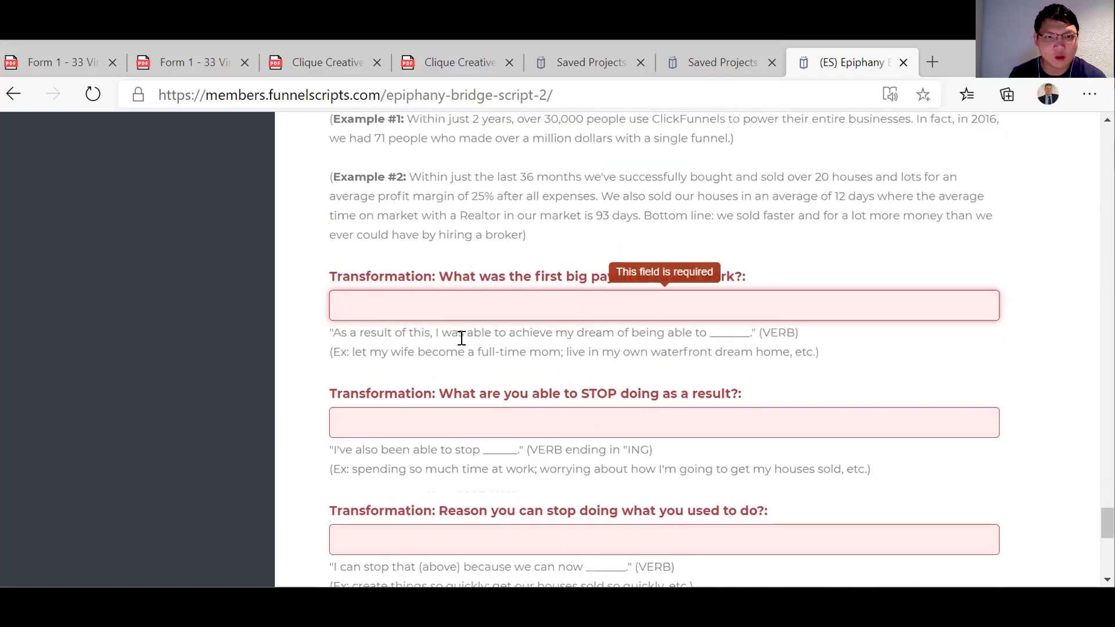
scroll(461, 338, "up", 1)
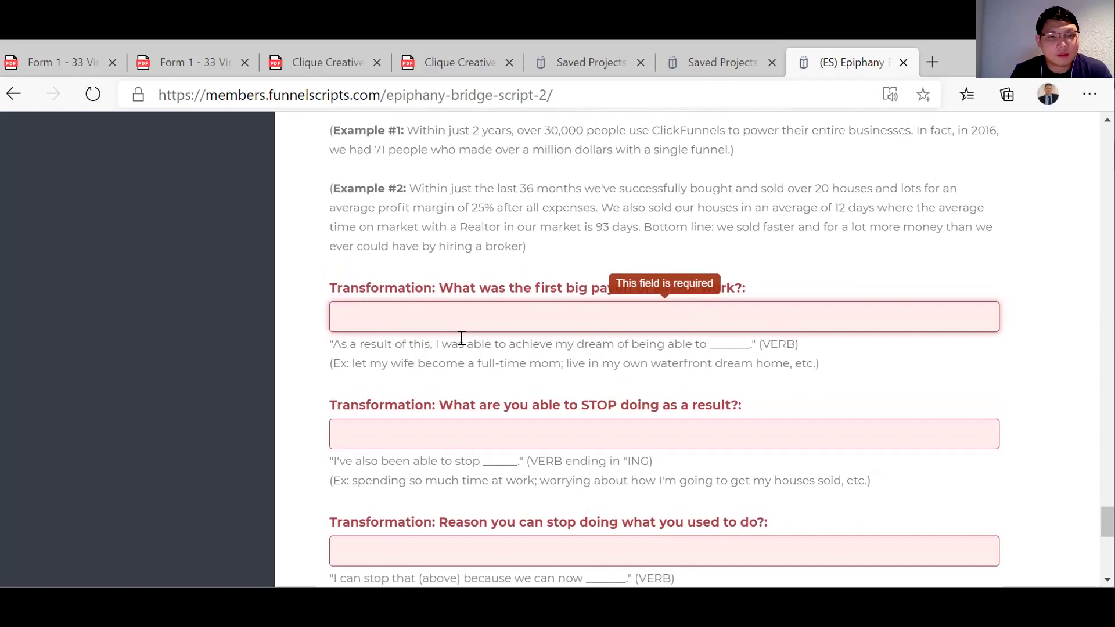
type("h")
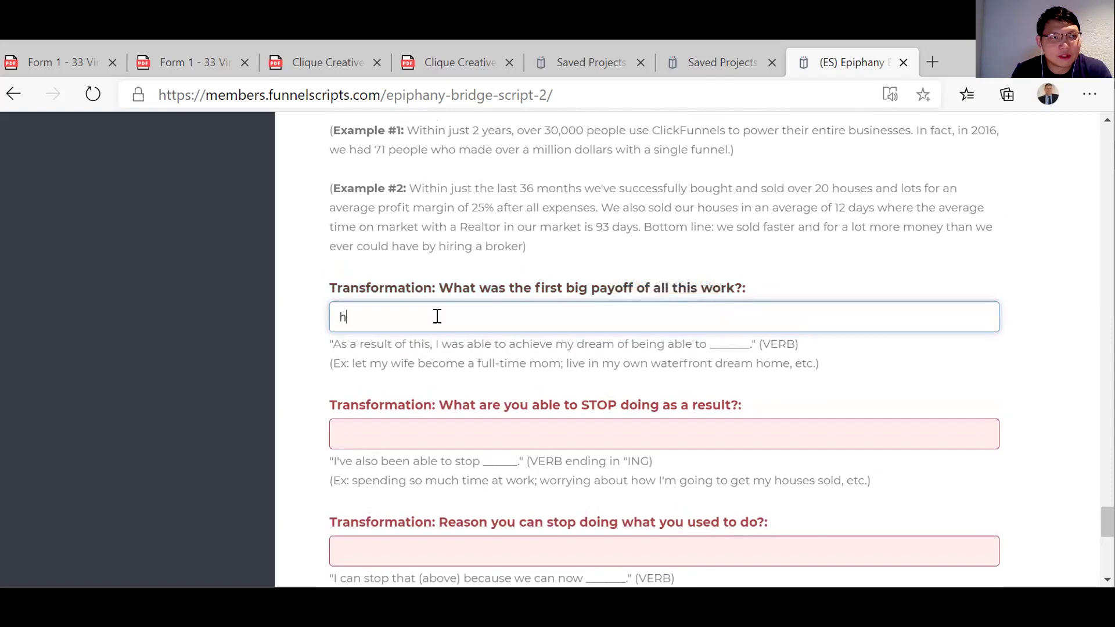
type("elp time poor home selle")
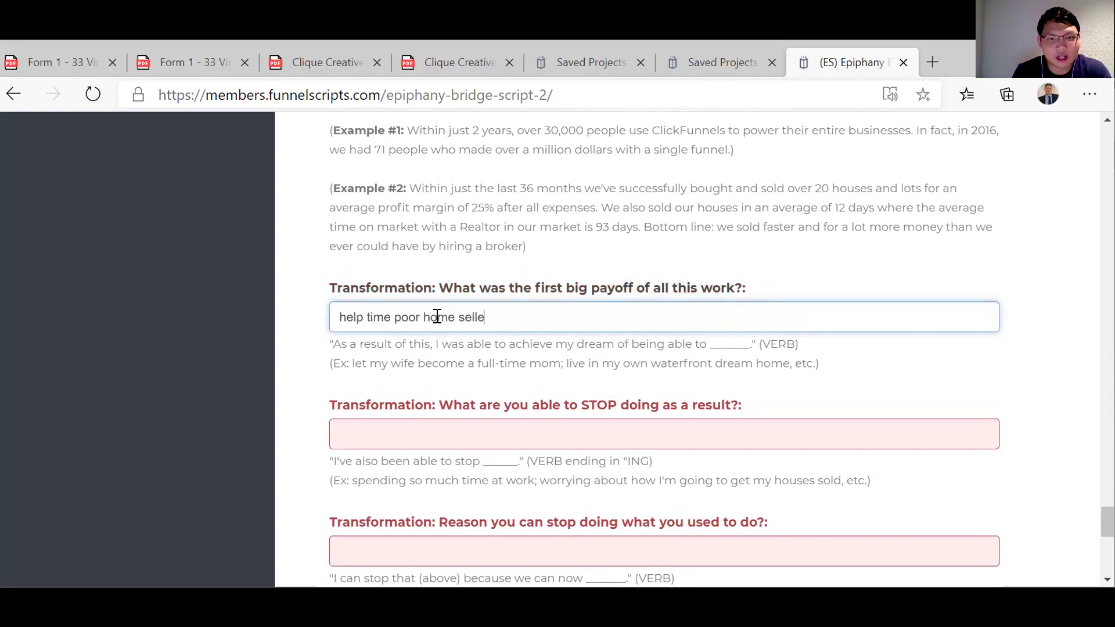
type("rs acehive")
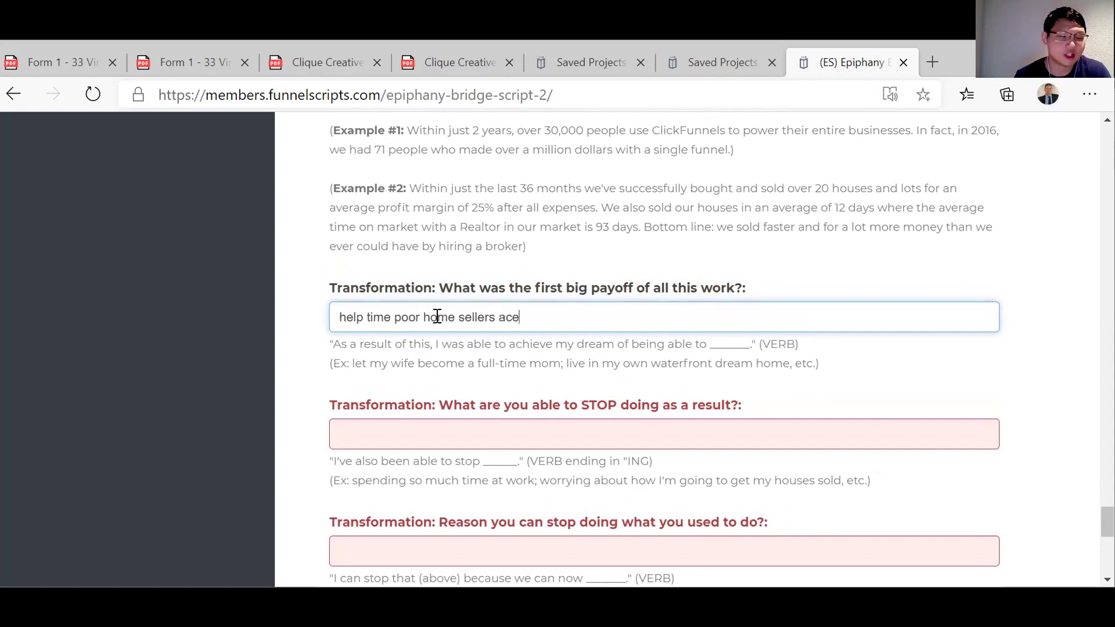
key("BackSpace")
key("BackSpace")
key("BackSpace")
key("BackSpace")
key("BackSpace")
key("BackSpace")
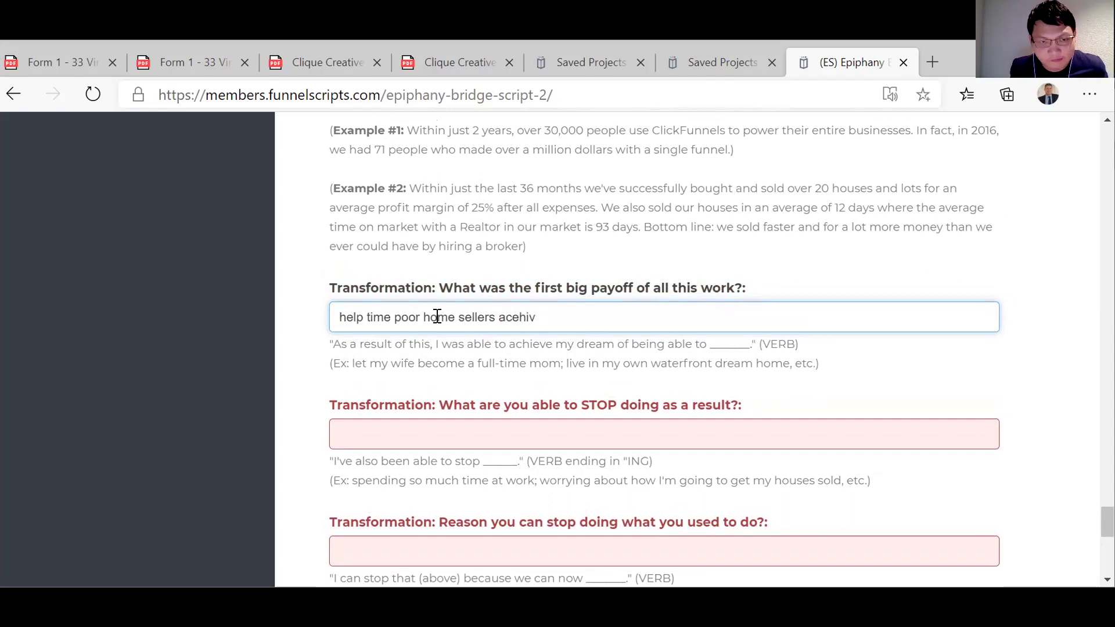
type("heive")
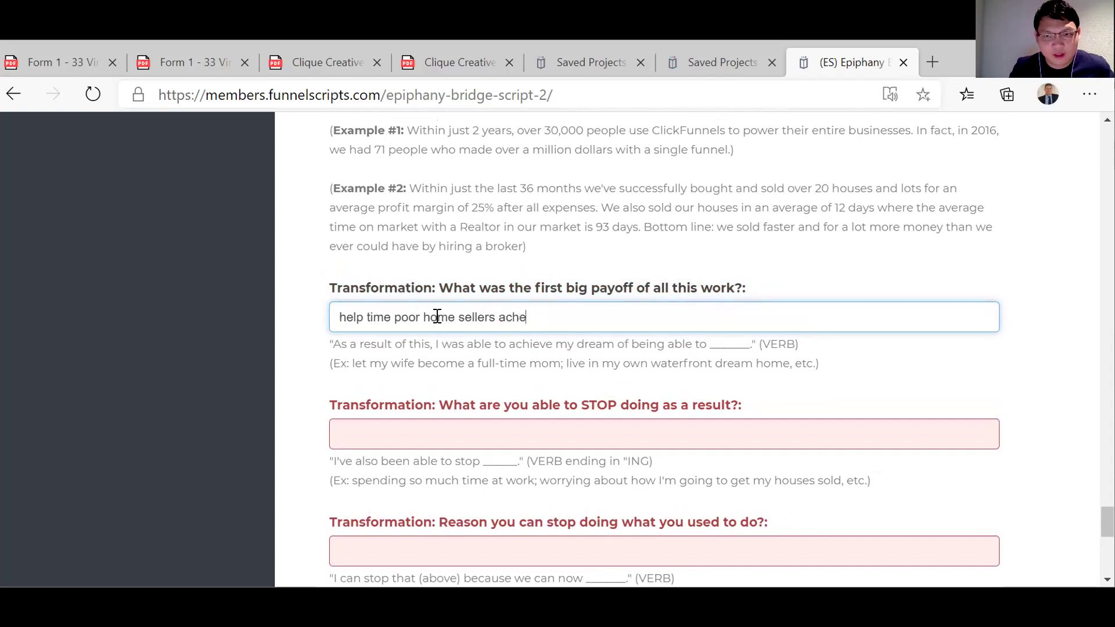
Complete the payoff with 'a selling price almost $100,000 above reserve.'.
key("BackSpace")
key("BackSpace")
key("BackSpace")
key("BackSpace")
type("ieve a")
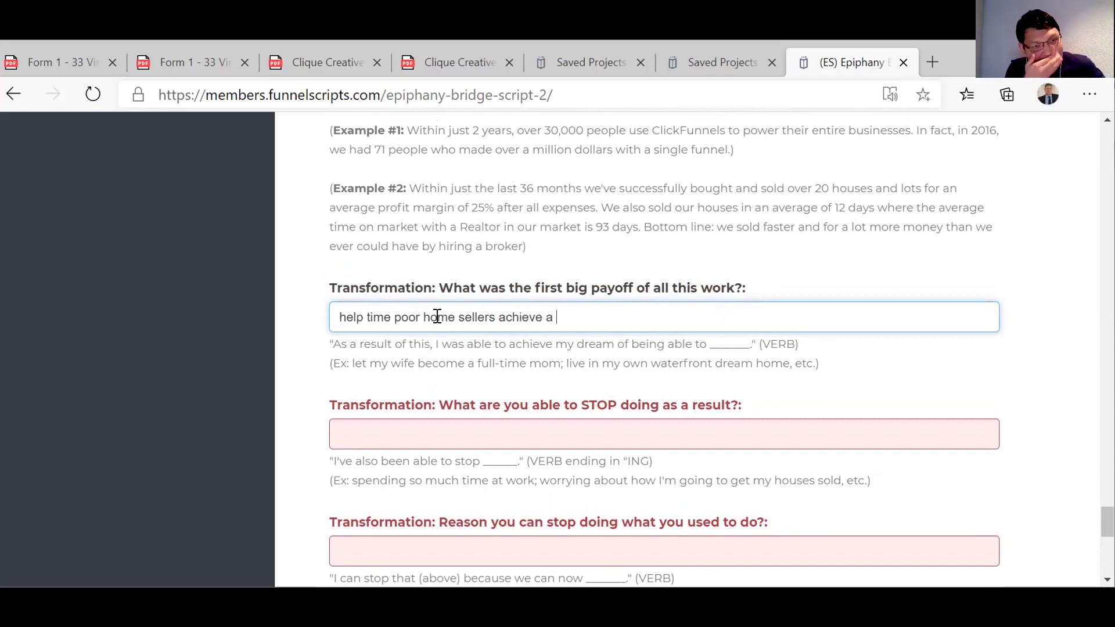
type(" selli")
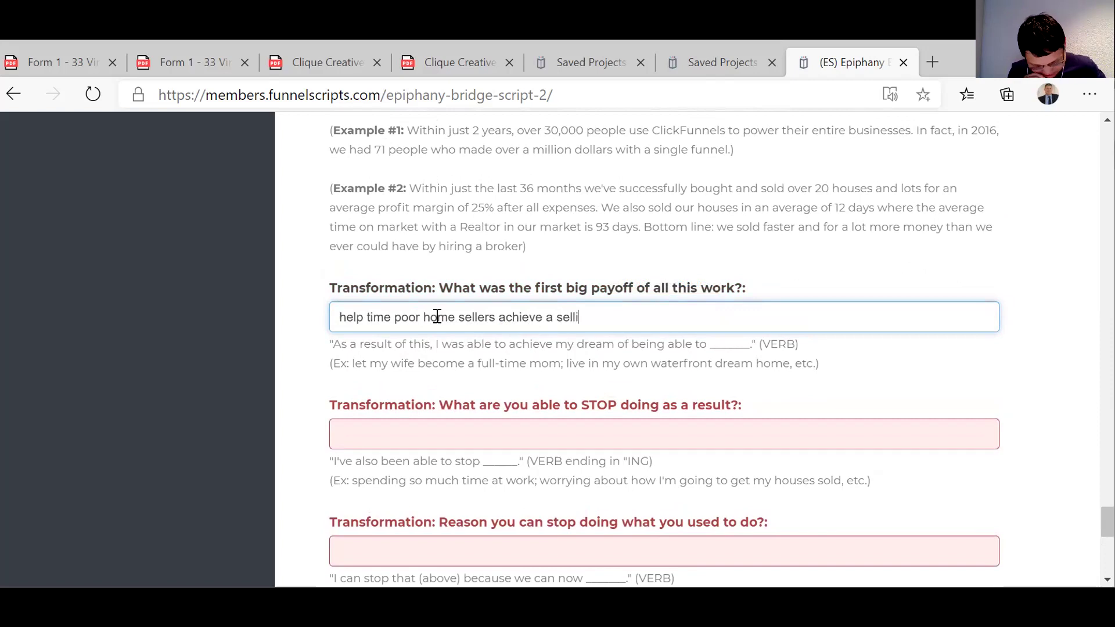
type("ng pri")
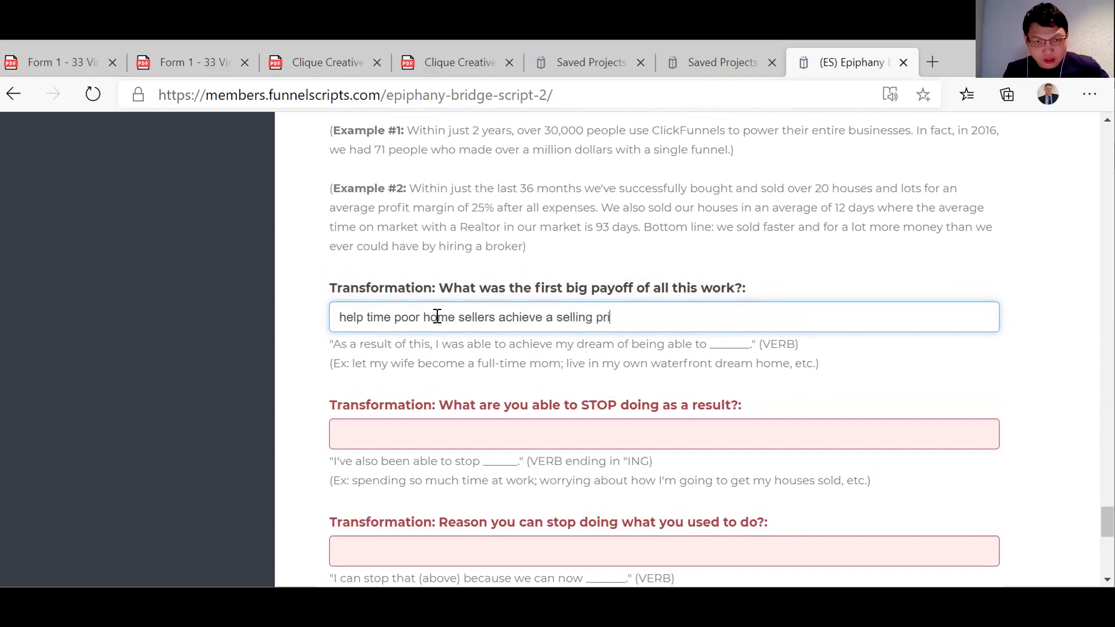
type("ce $")
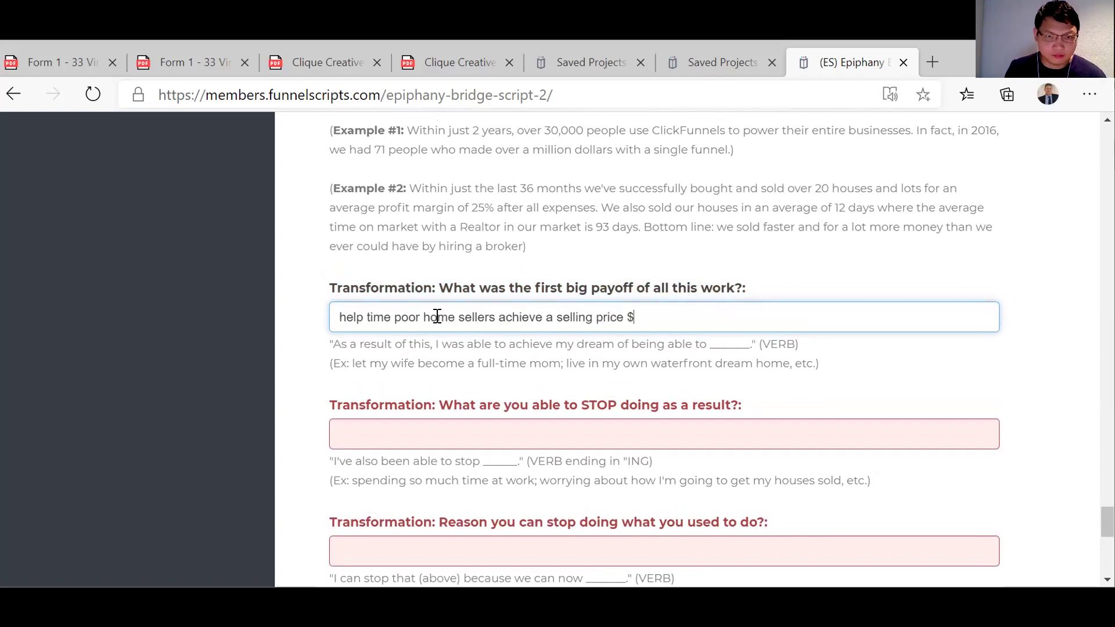
type("100,0")
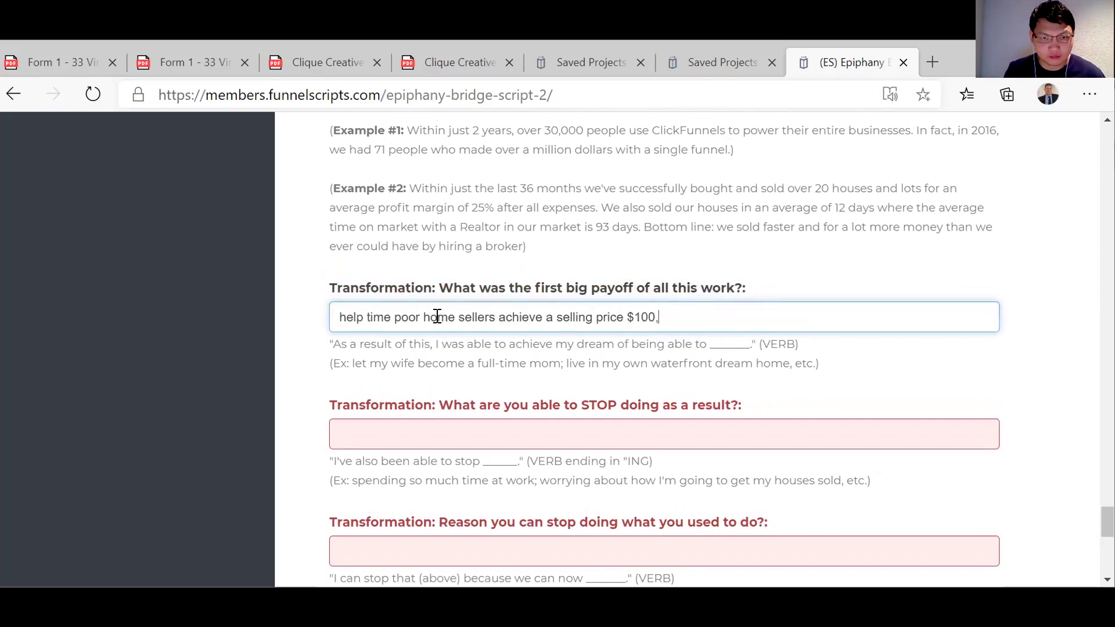
key("BackSpace")
key("BackSpace")
key("BackSpace")
key("BackSpace")
key("BackSpace")
key("BackSpace")
type("almost $100m")
key("BackSpace")
type(",000 above reser")
key("BackSpace")
key("BackSpace")
type("erve.")
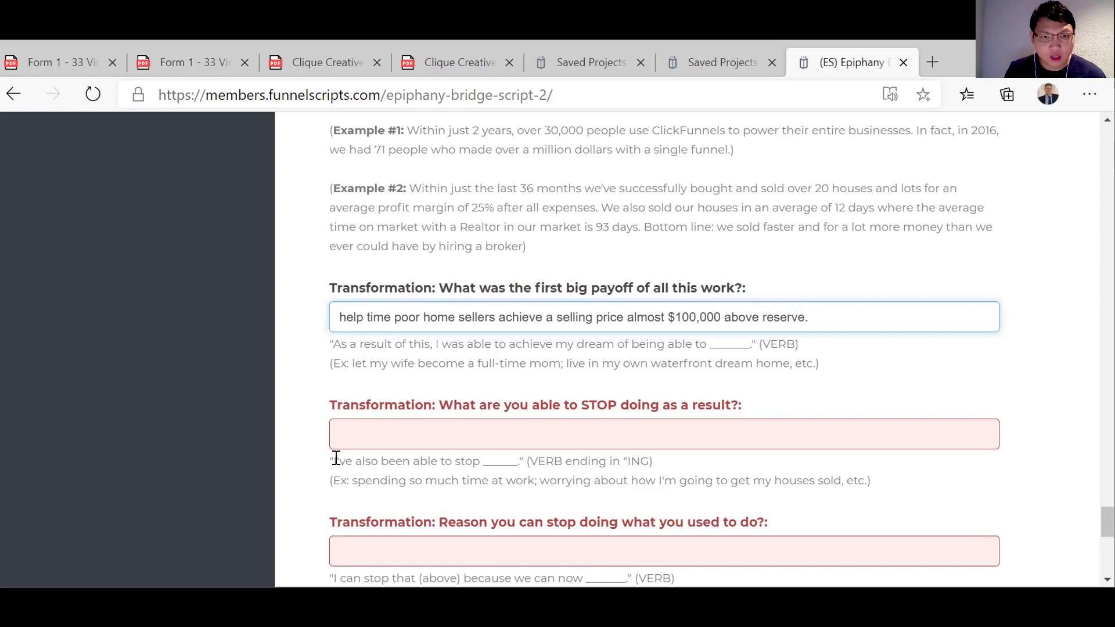
Answer the STOP question with 'Have clients say its too hard, too expensive and too long to sell their homes'.
left_click(350, 438)
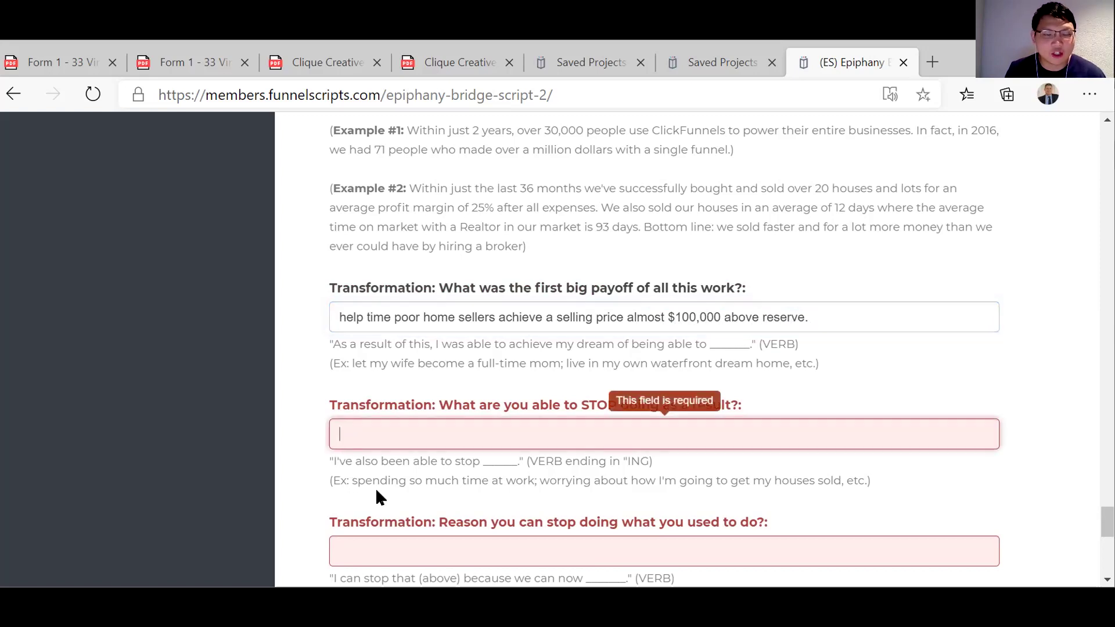
scroll(380, 497, "down", 1)
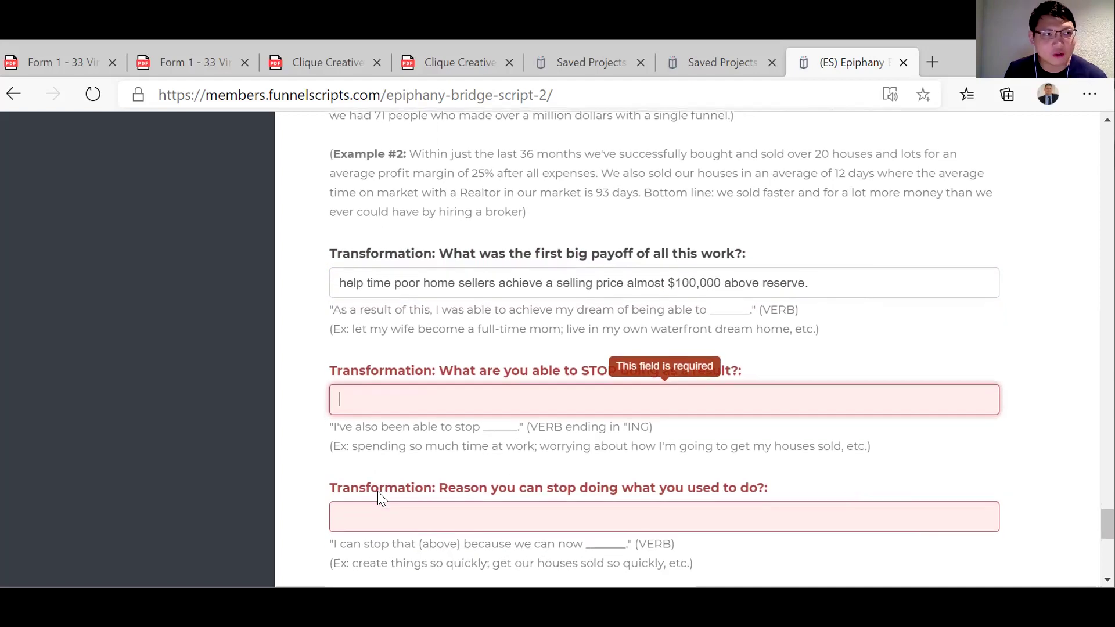
left_click(918, 456)
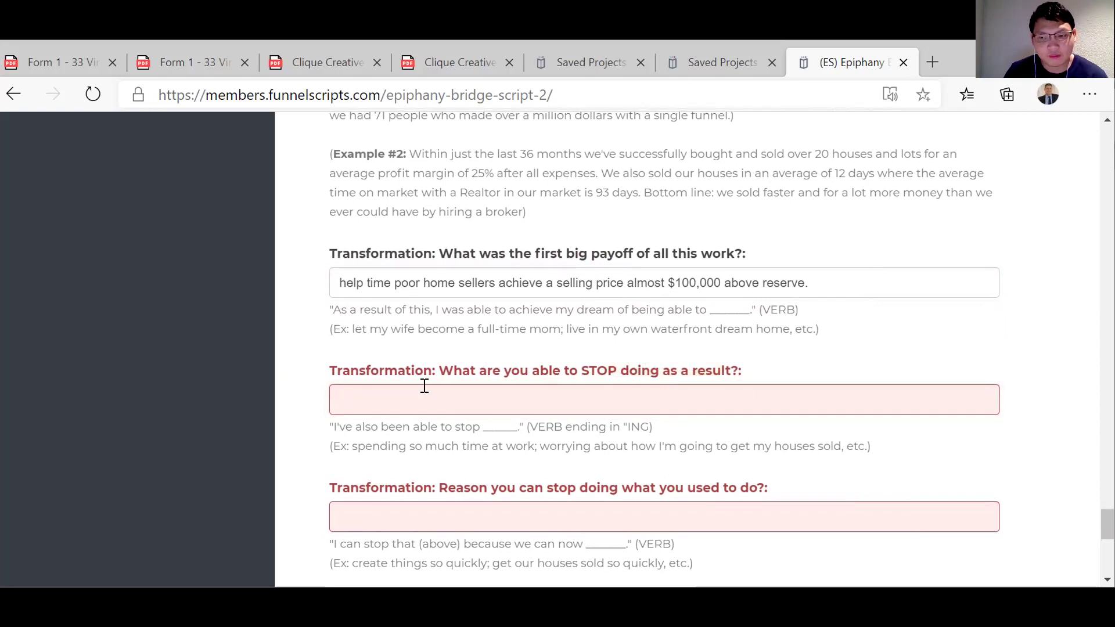
left_click(370, 401)
type("Hav")
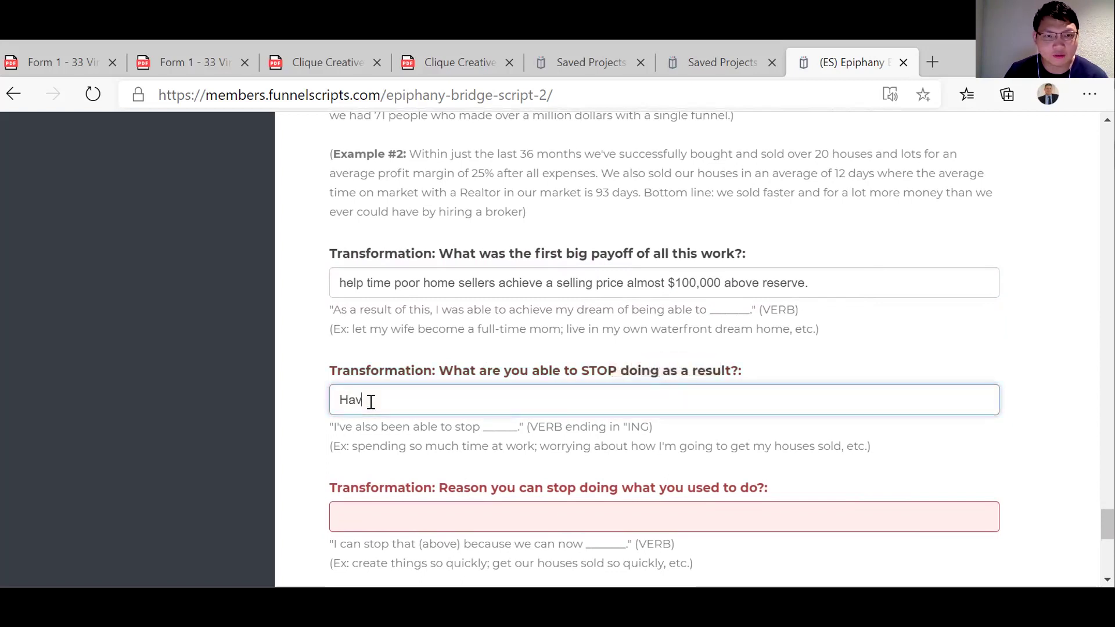
type("e client")
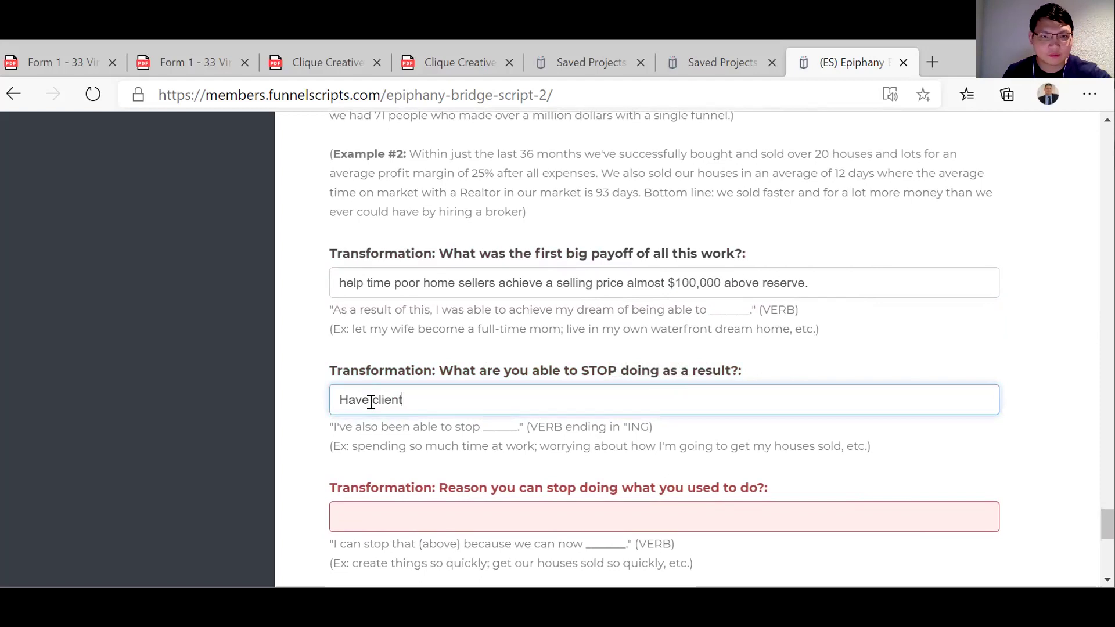
type("s say its too hard, too expensi")
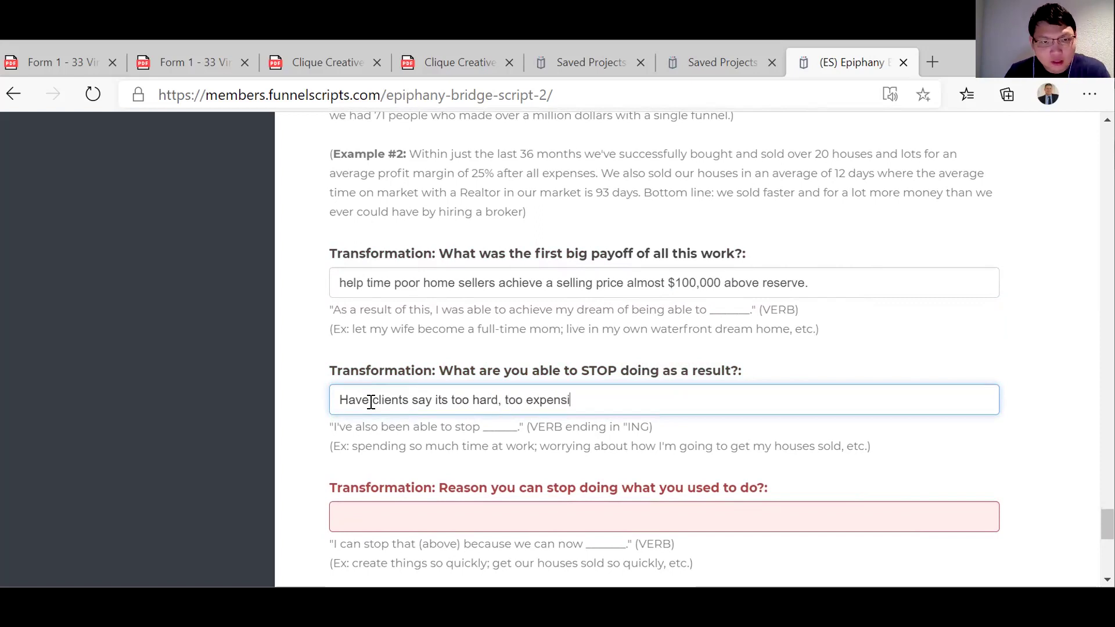
type("ve and t")
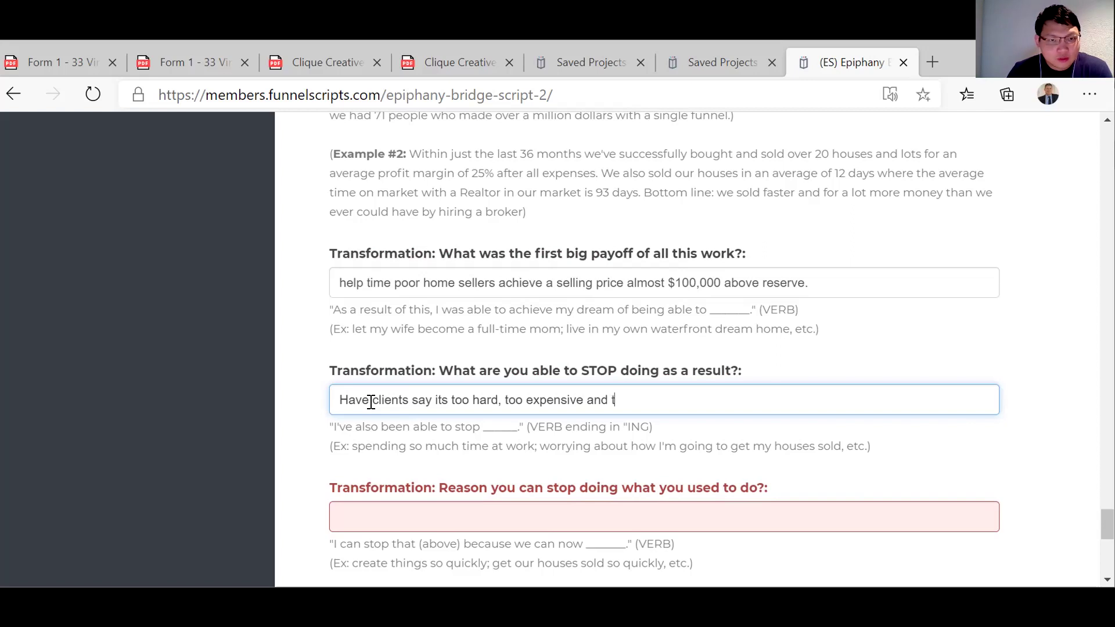
type("oo long")
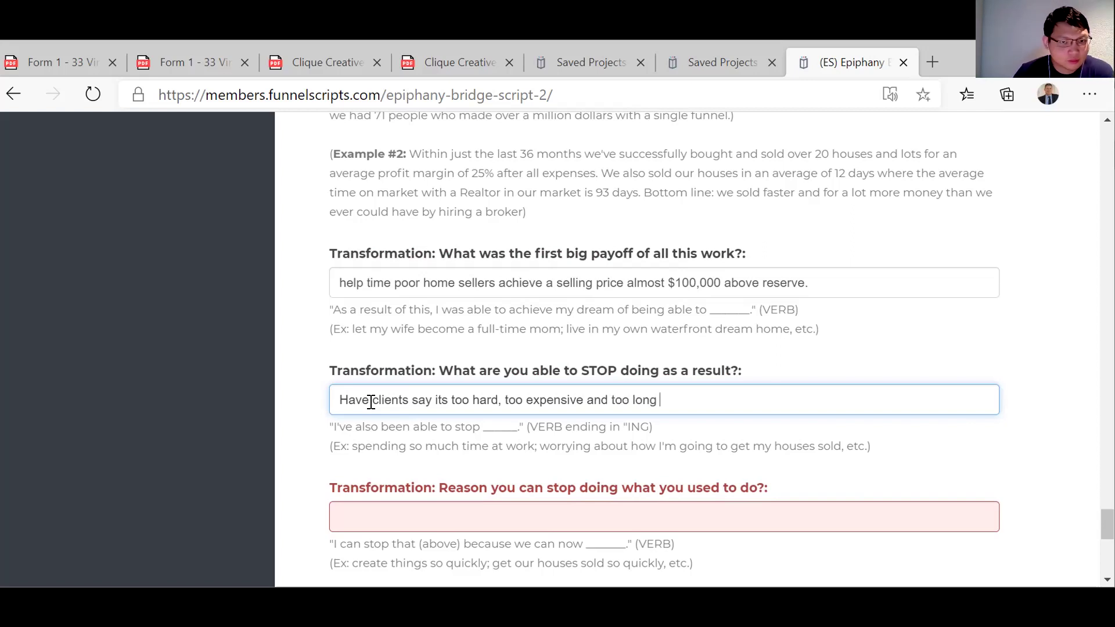
type(" to sell their homes.")
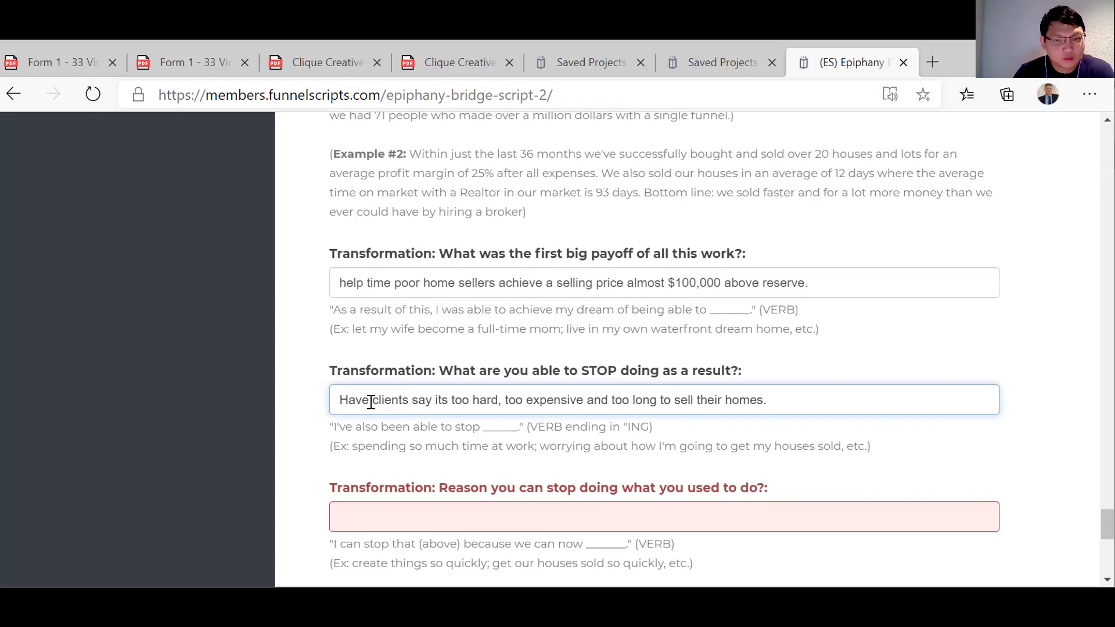
Enter 'Sell in a shorter time frame taking advantage of the current market.' as the stop reason.
left_click(364, 509)
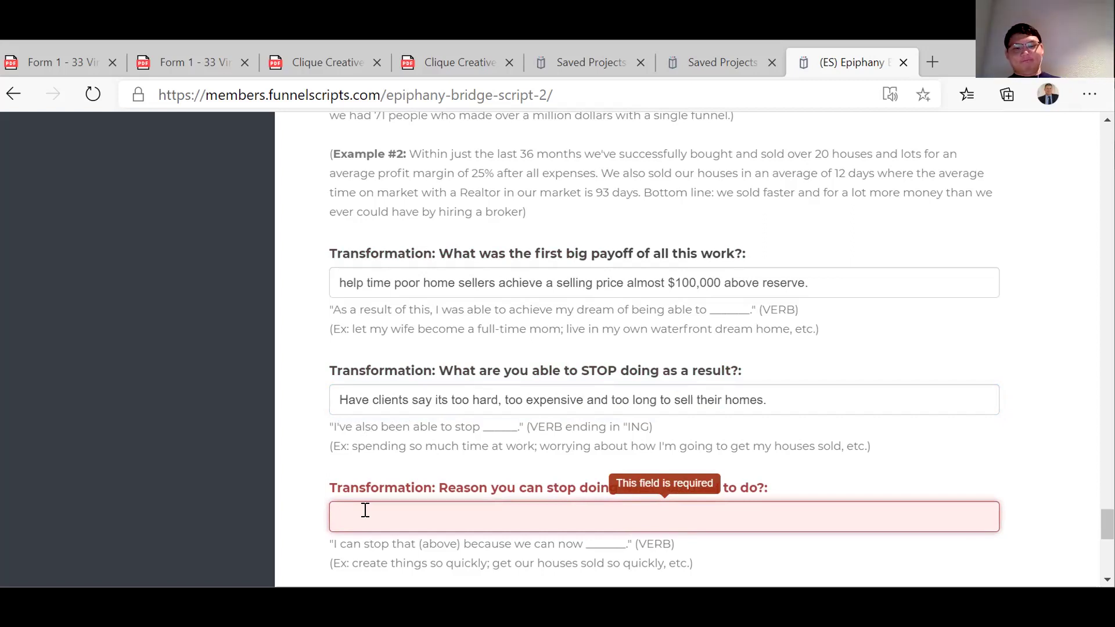
type("Sel")
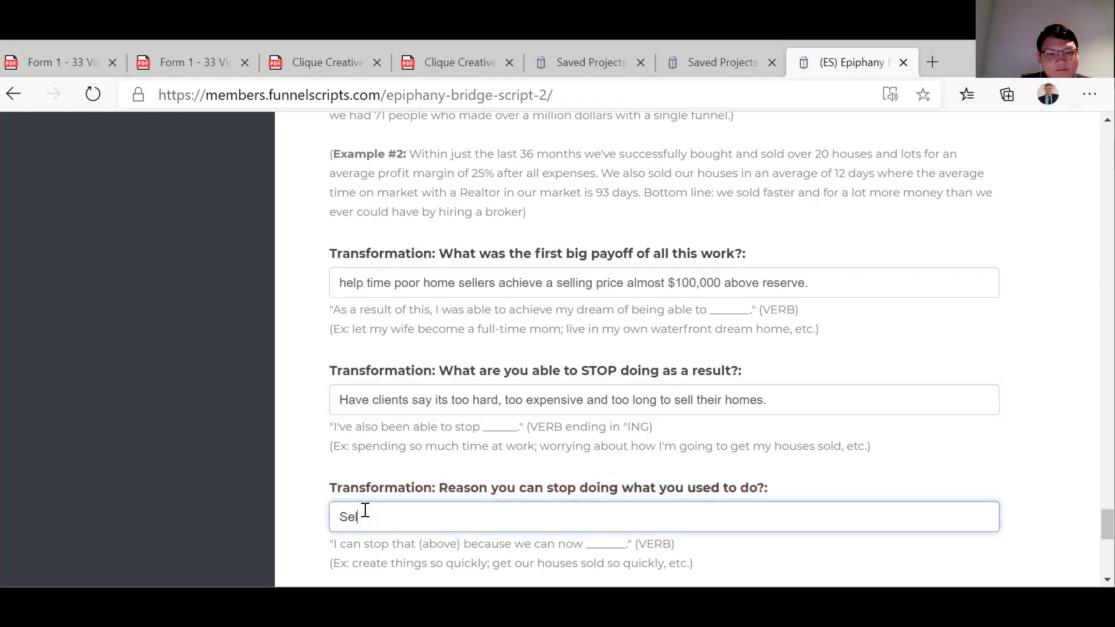
type("l in the")
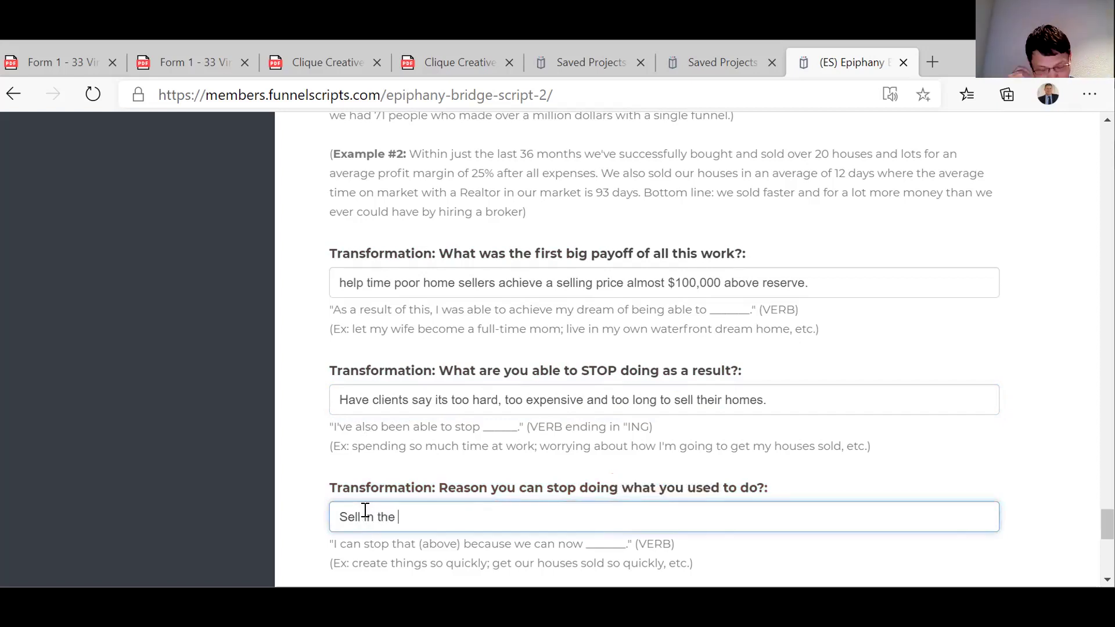
key("BackSpace")
key("BackSpace")
key("BackSpace")
type("a short")
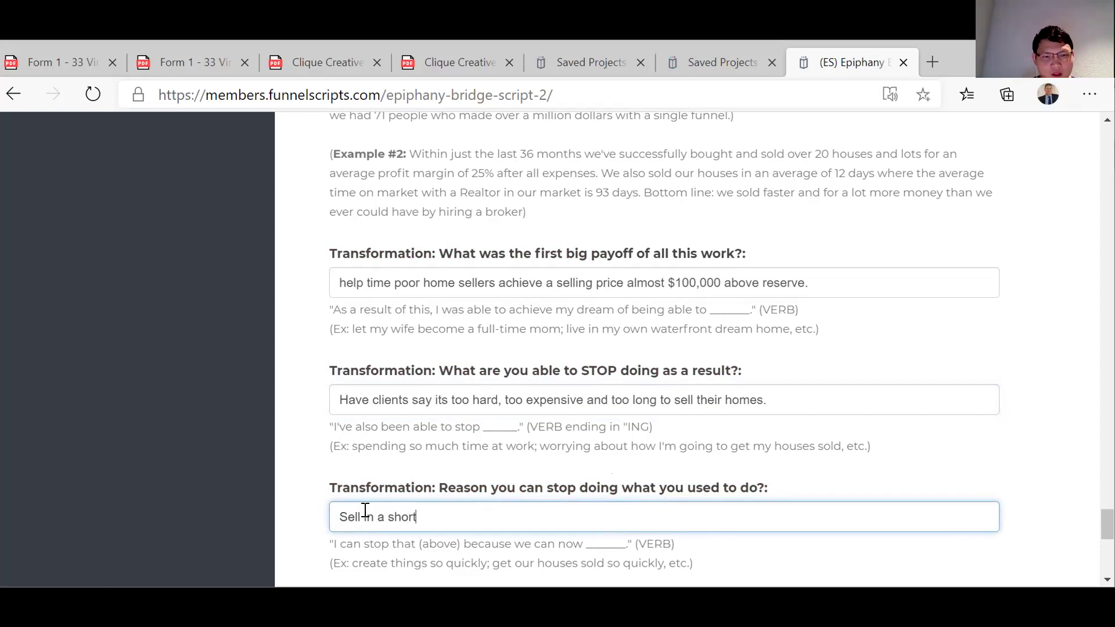
type("er ti")
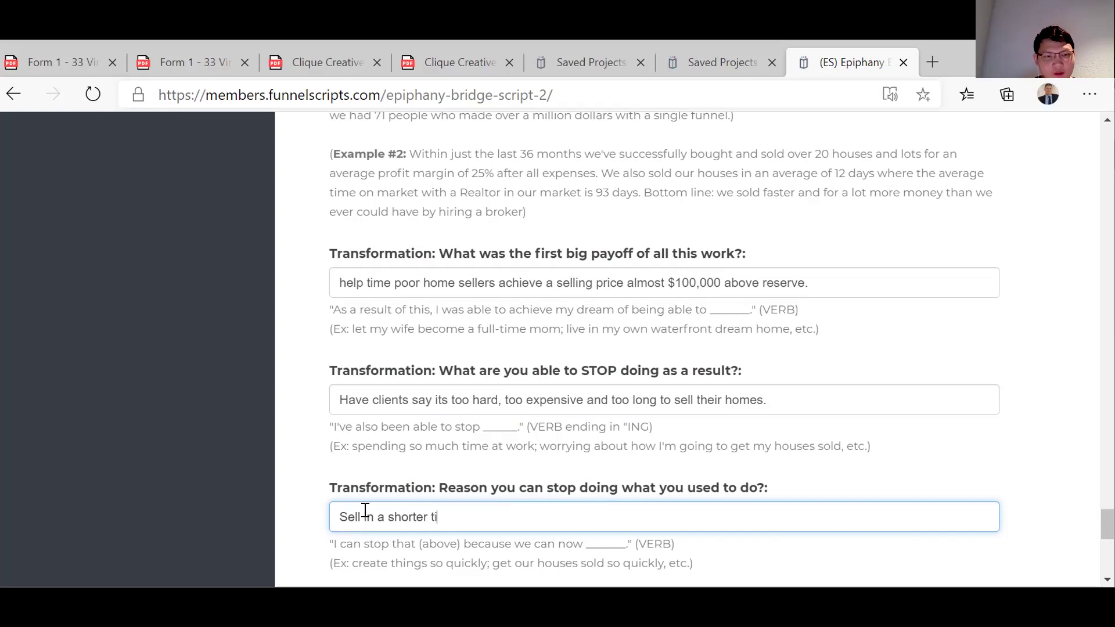
type("me frame ")
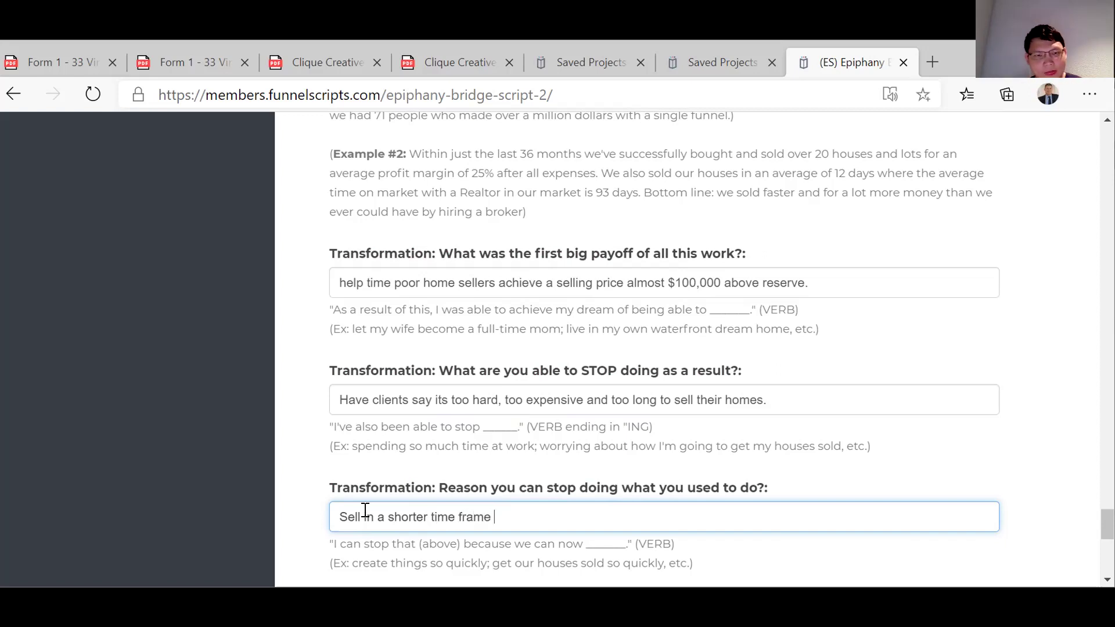
type("taking a")
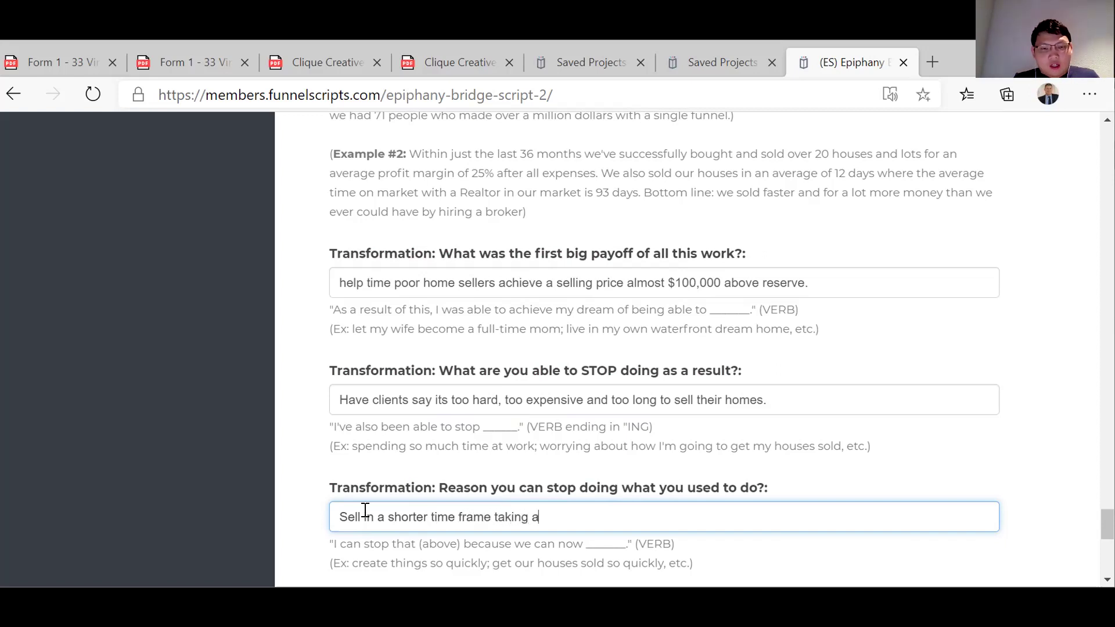
type("dvanagte")
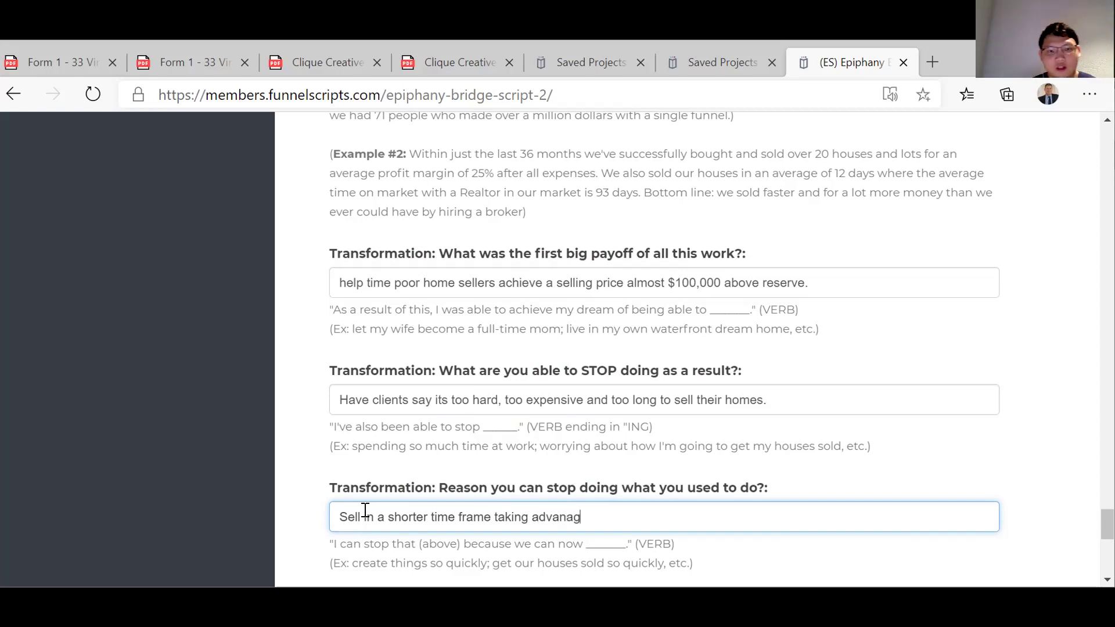
key("BackSpace")
key("BackSpace")
key("BackSpace")
key("BackSpace")
key("BackSpace")
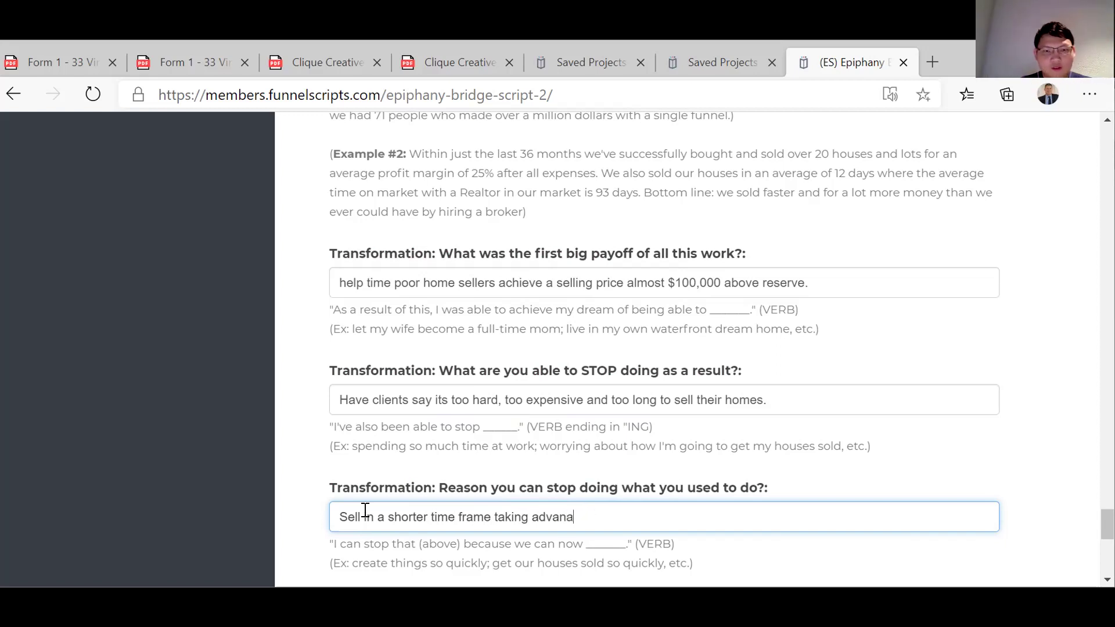
type("tage o")
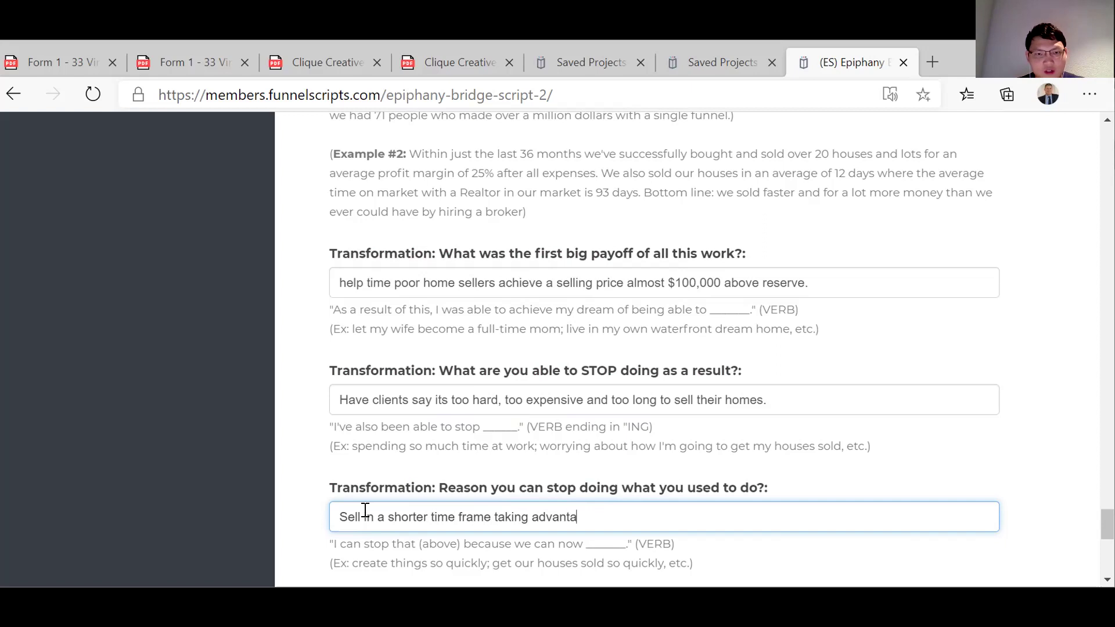
type("f ")
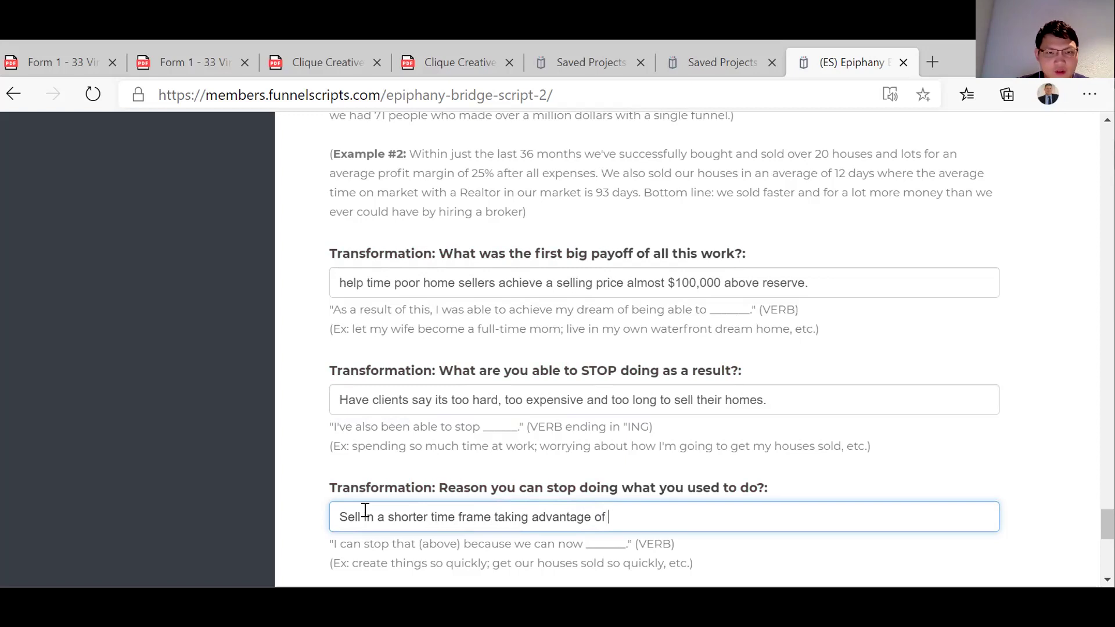
type("the cuirren")
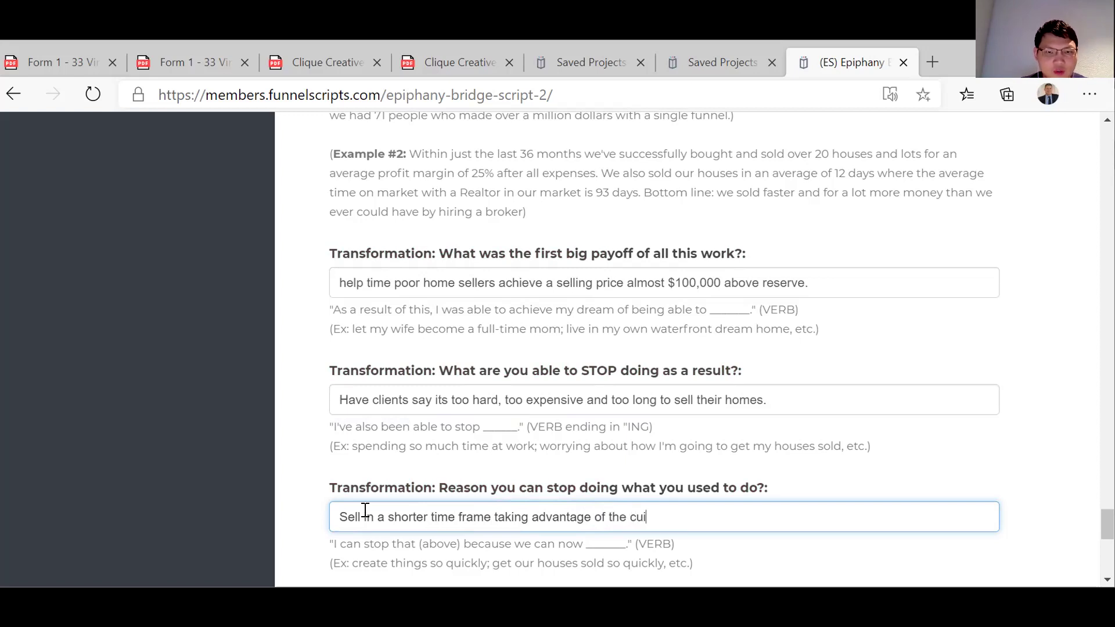
key("BackSpace")
key("BackSpace")
key("BackSpace")
key("BackSpace")
key("BackSpace")
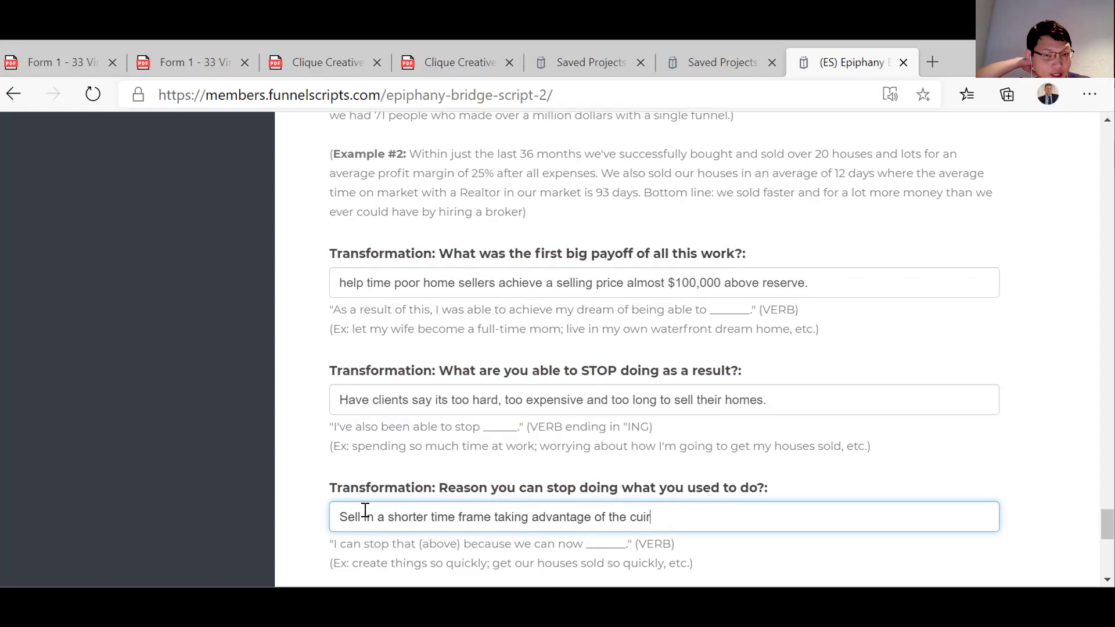
type("rrent market.")
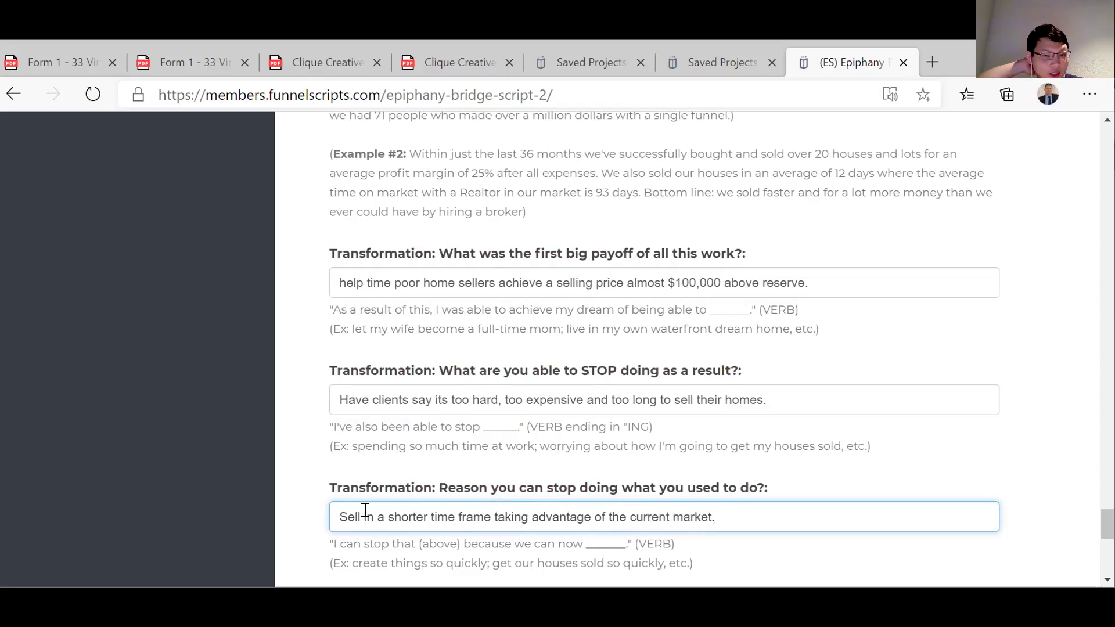
scroll(365, 510, "down", 3)
left_click(368, 485)
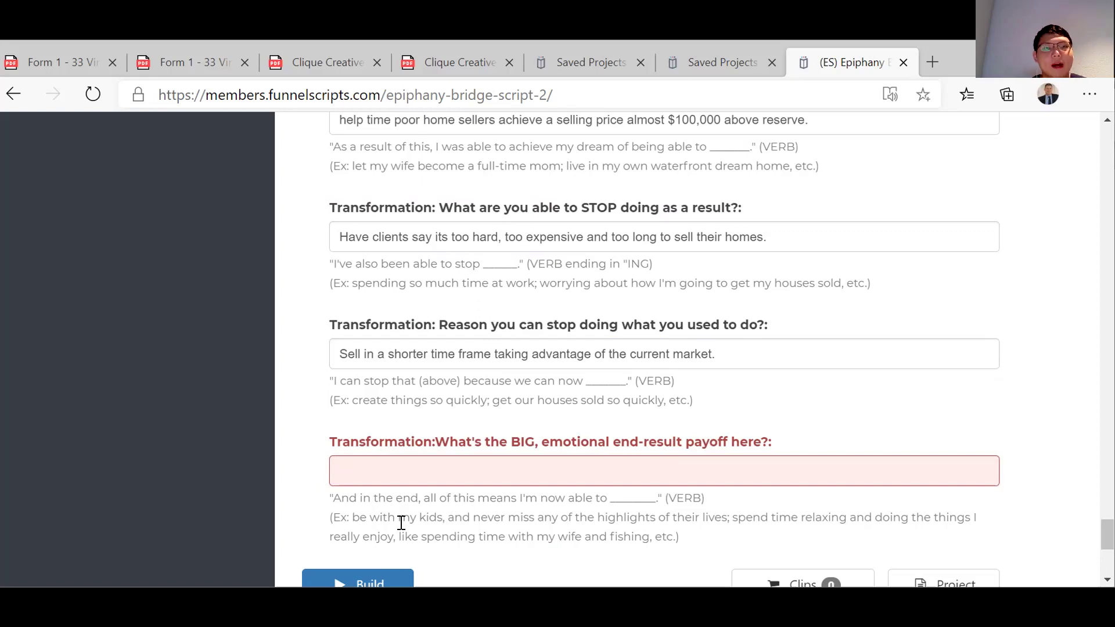
Answer the emotional payoff question with 'have happy stress free clients.', correcting the typos.
scroll(401, 523, "down", 1)
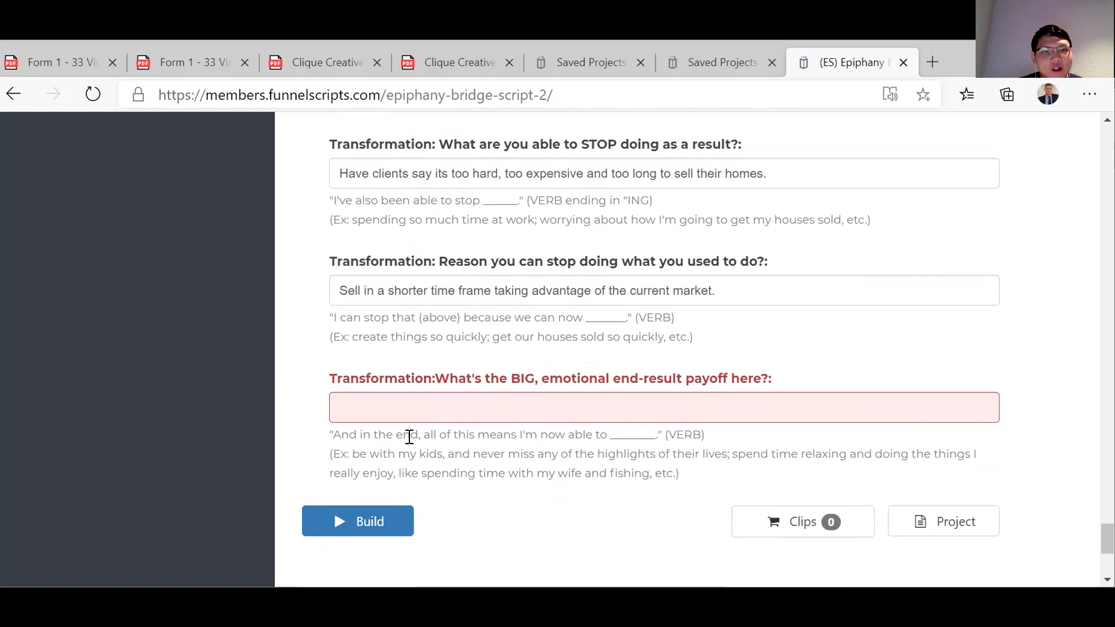
left_click(389, 417)
left_click(389, 417)
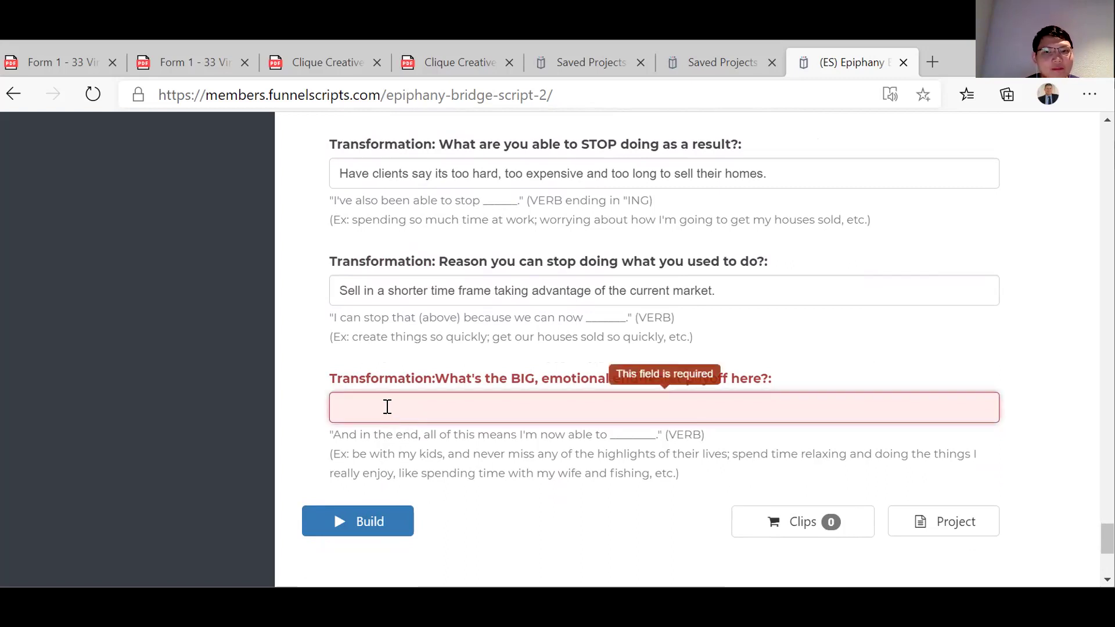
type("have happy clients")
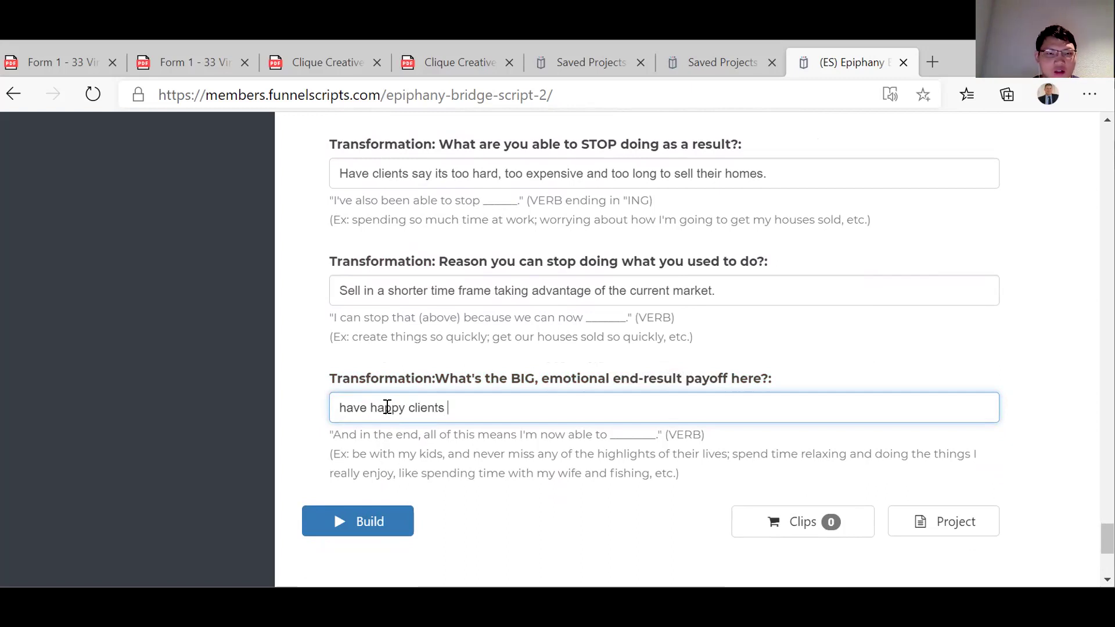
key("BackSpace")
key("BackSpace")
key("BackSpace")
key("BackSpace")
key("BackSpace")
key("BackSpace")
key("BackSpace")
key("BackSpace")
type("str")
key("BackSpace")
type("ss free ")
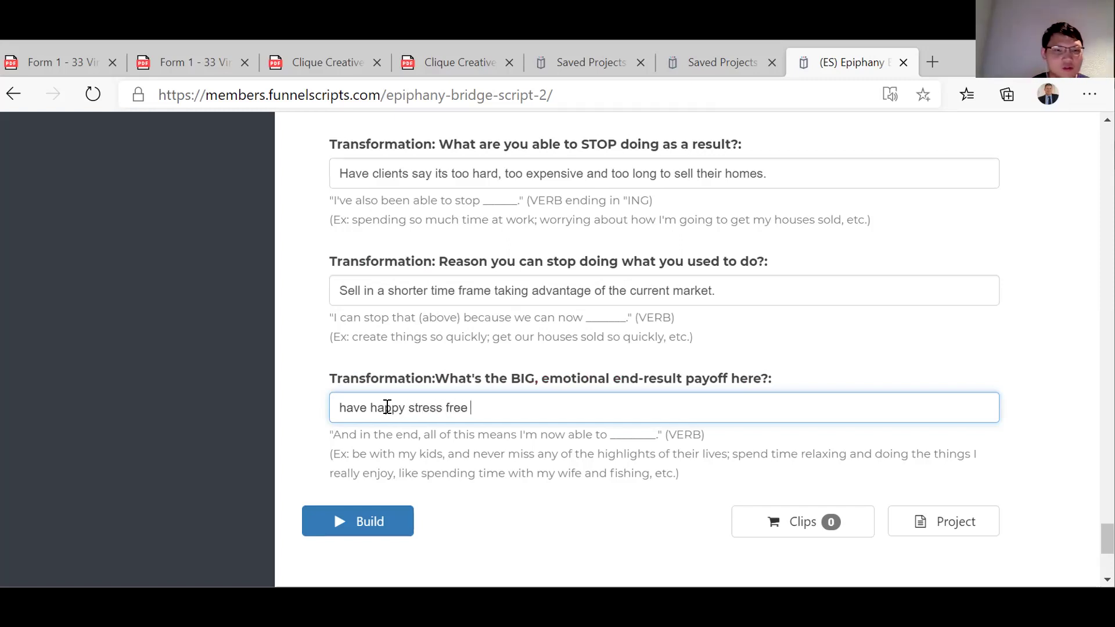
type("clinets")
key("BackSpace")
key("BackSpace")
key("BackSpace")
key("BackSpace")
type("ents")
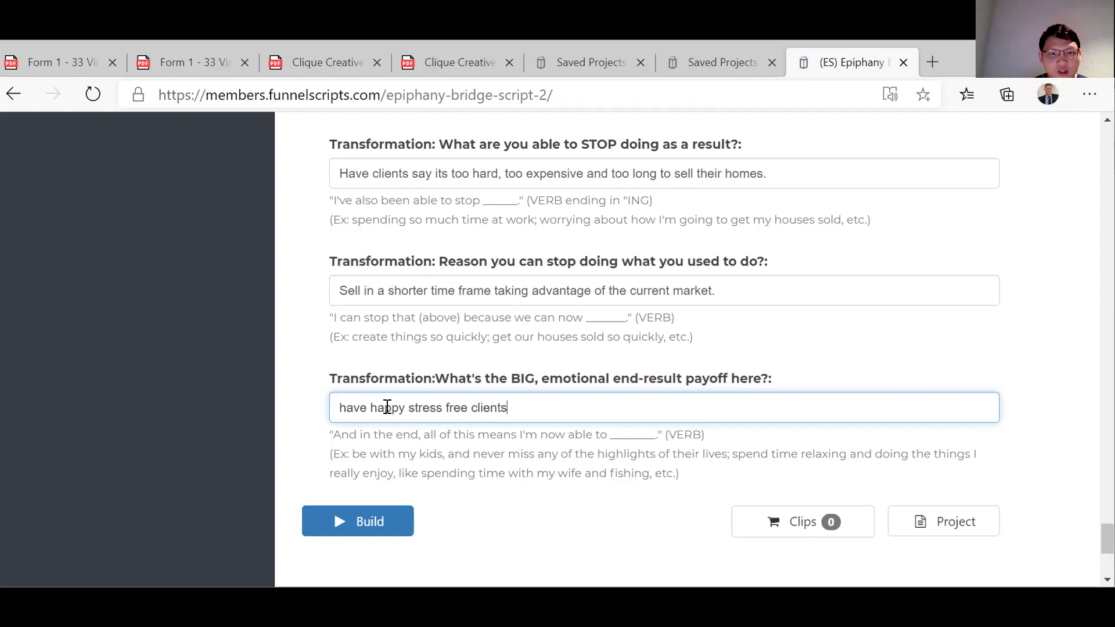
type(".")
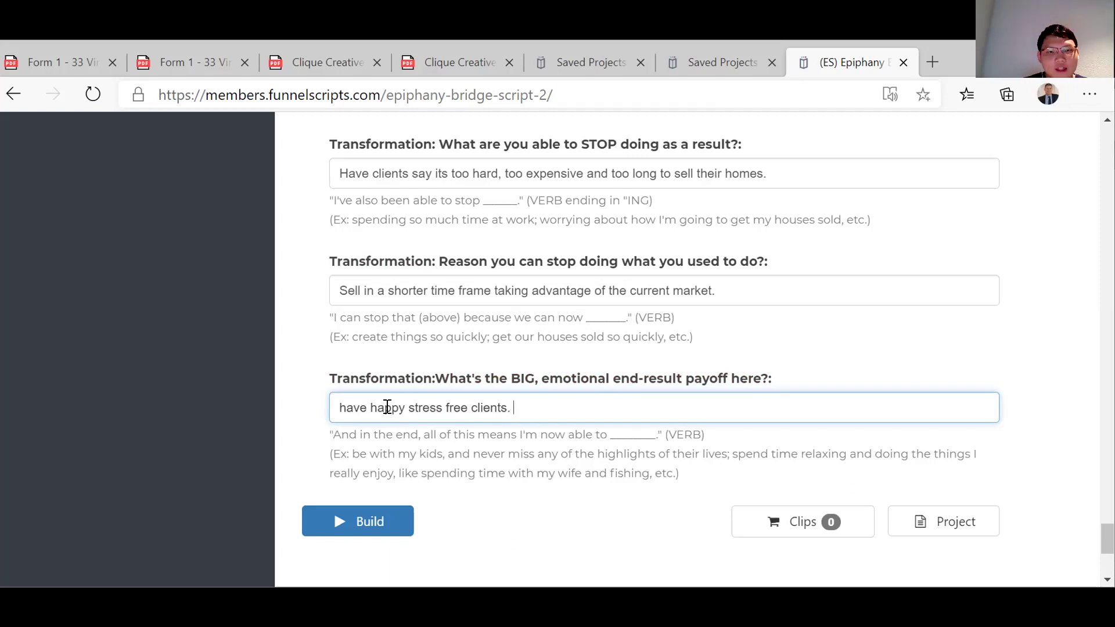
Build the script and review the Backstory, Desires, Struggles, The Wall and The Epiphany sections.
left_click(371, 525)
scroll(531, 495, "down", 4)
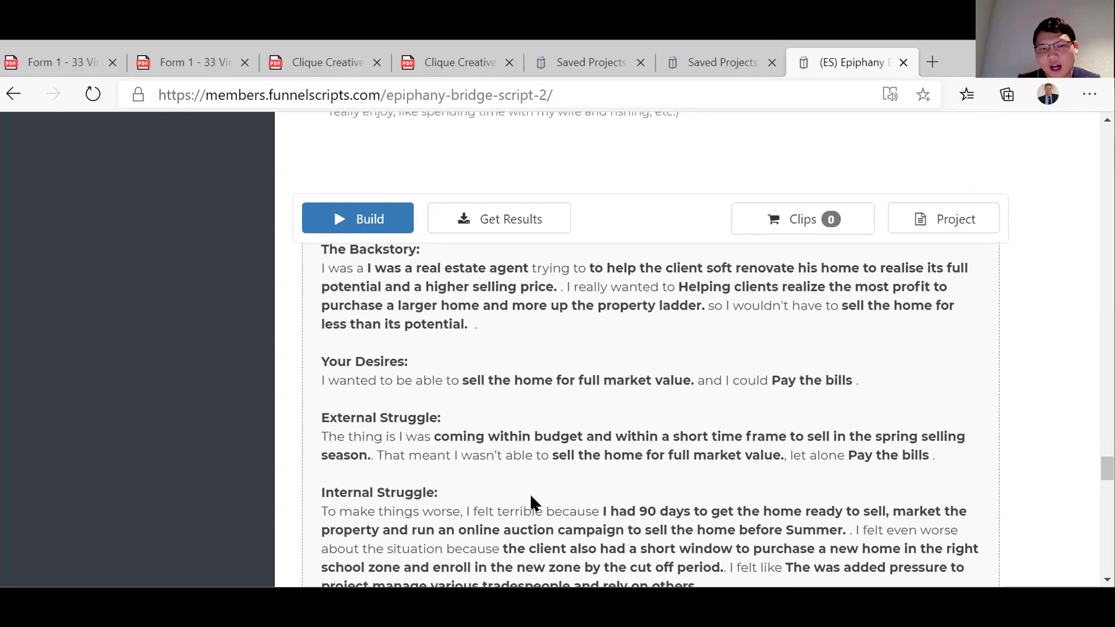
scroll(486, 488, "down", 1)
scroll(487, 488, "down", 1)
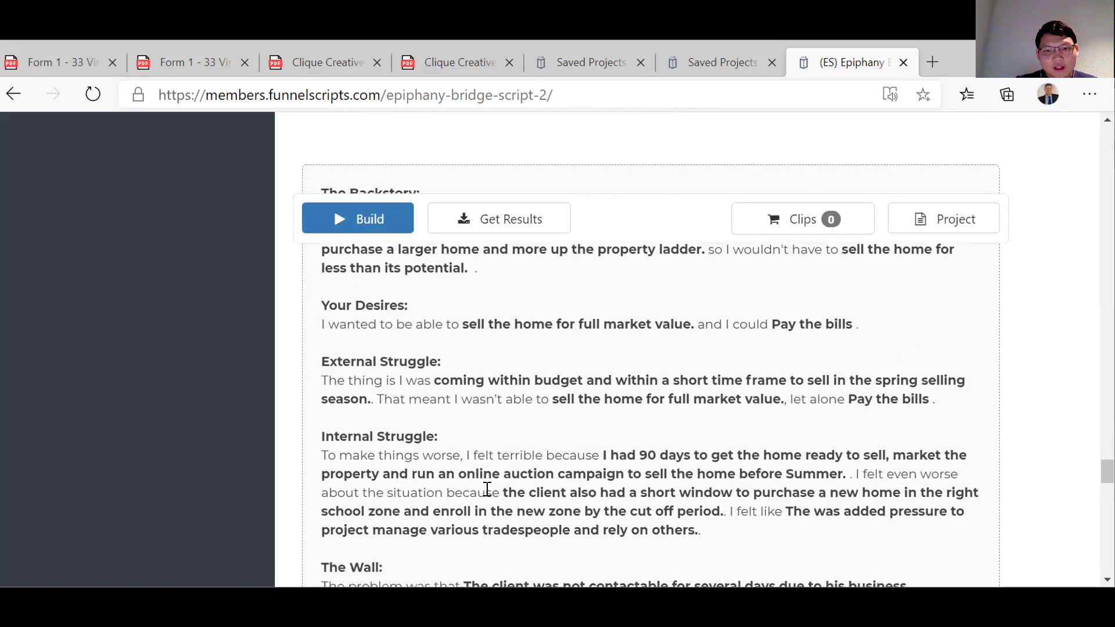
scroll(487, 490, "down", 6)
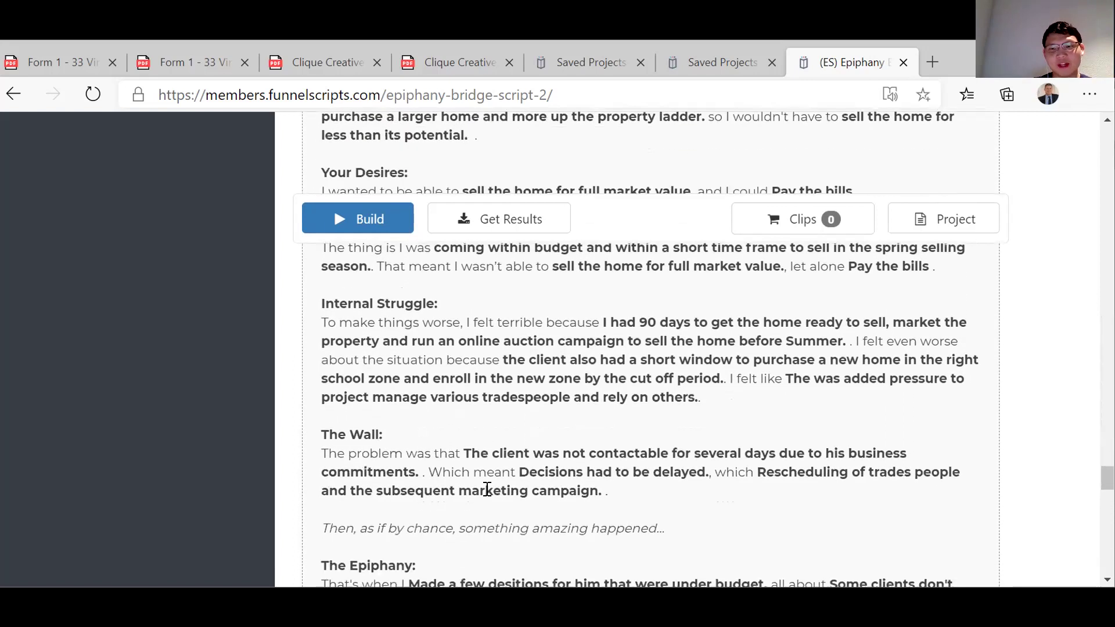
scroll(491, 496, "down", 5)
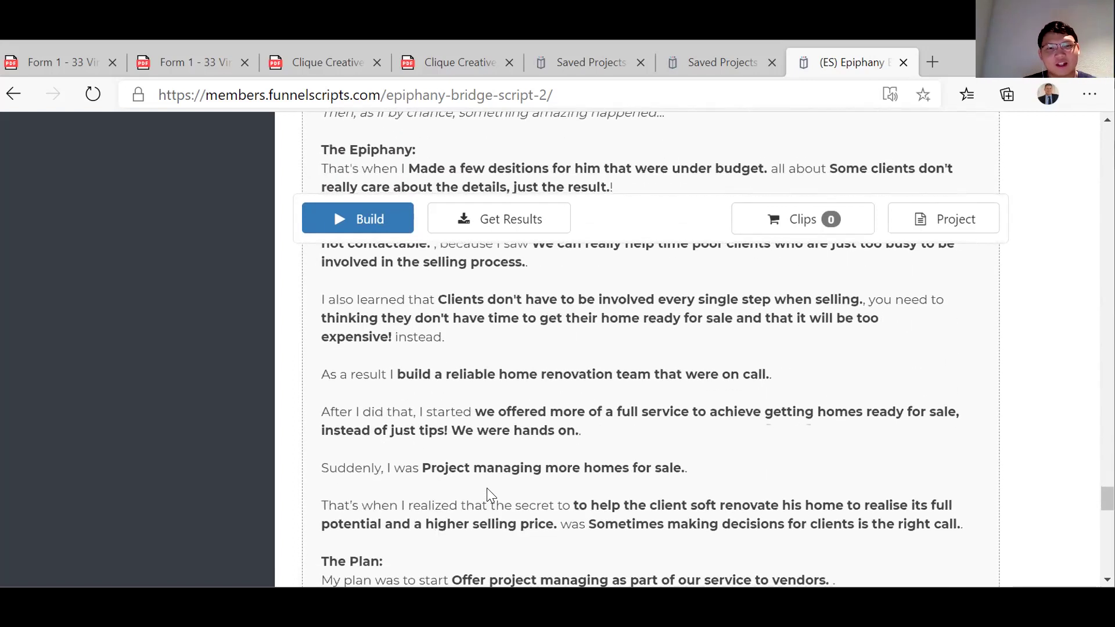
scroll(487, 490, "down", 9)
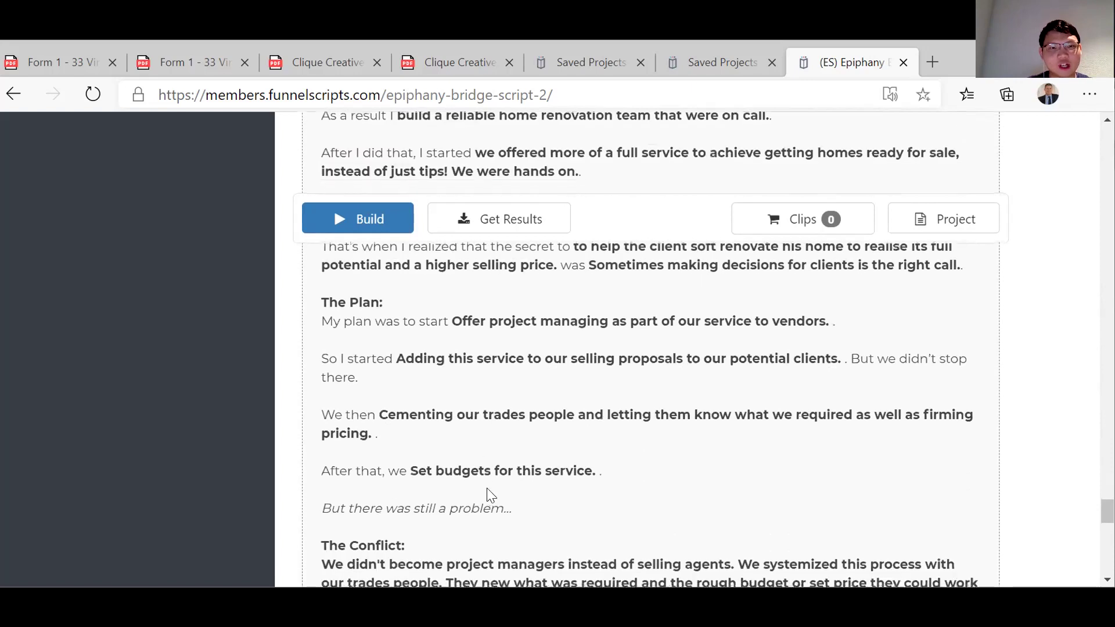
scroll(488, 495, "down", 4)
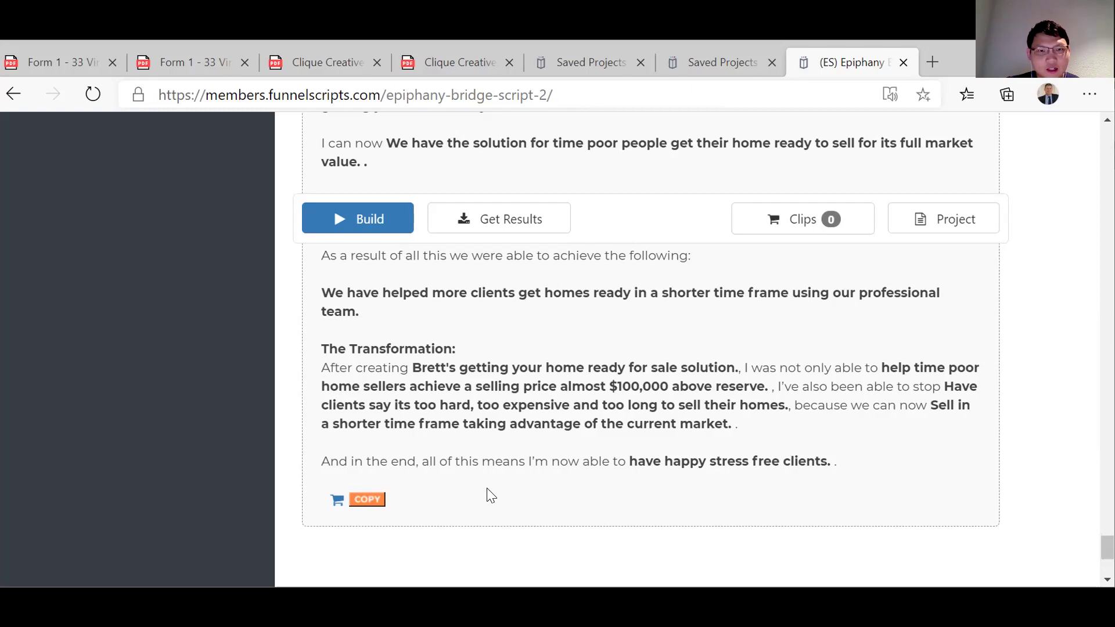
scroll(473, 413, "up", 9)
scroll(461, 413, "up", 20)
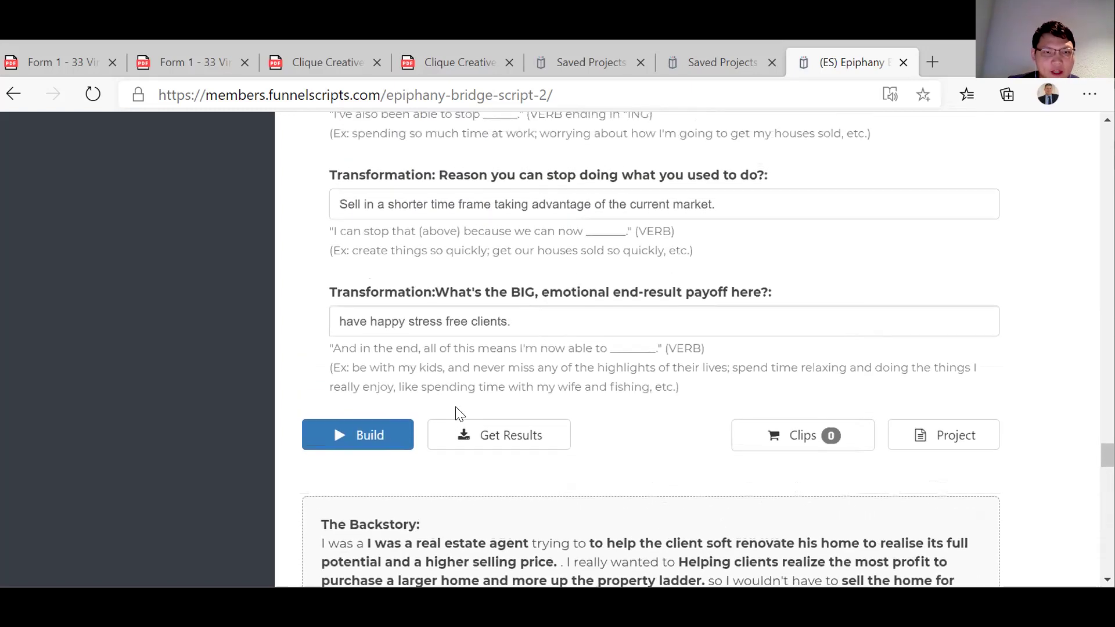
scroll(460, 414, "down", 4)
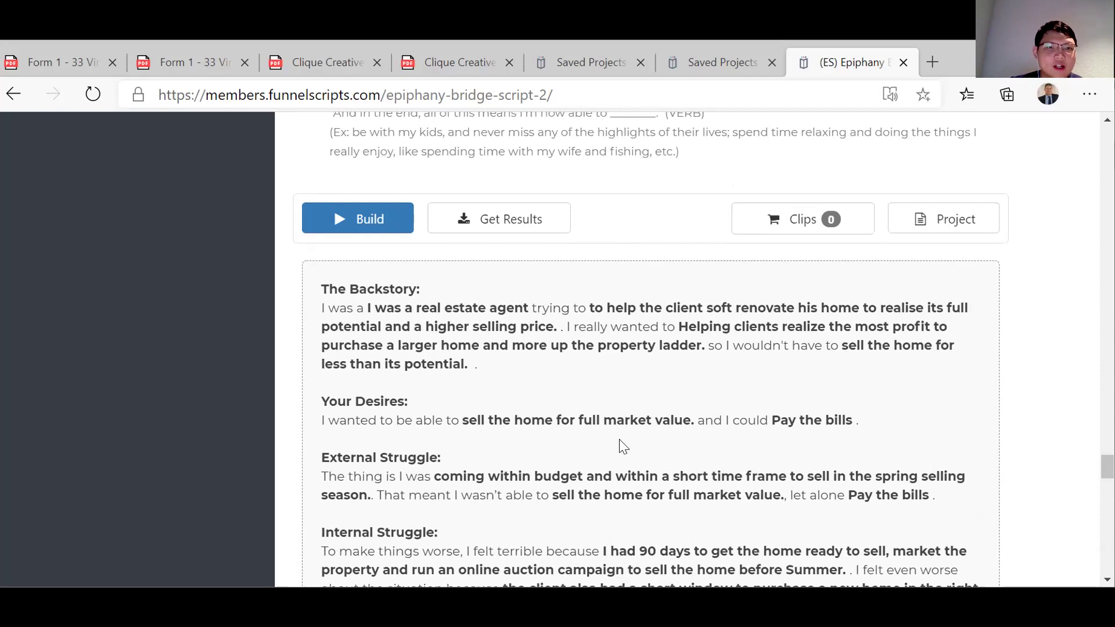
scroll(623, 446, "up", 1)
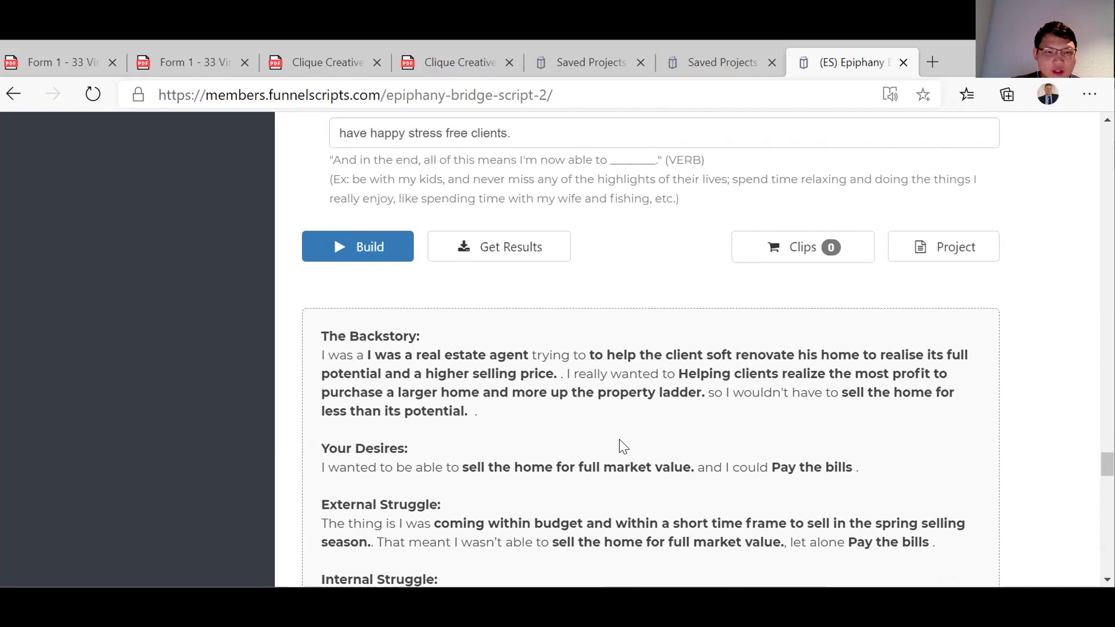
scroll(622, 446, "down", 4)
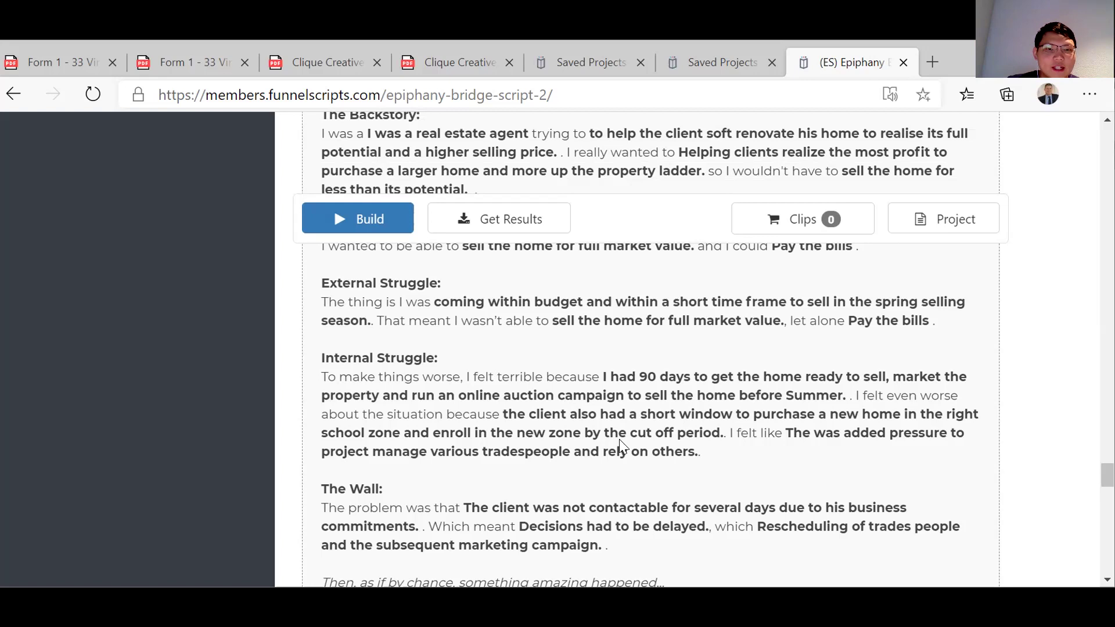
scroll(620, 447, "down", 5)
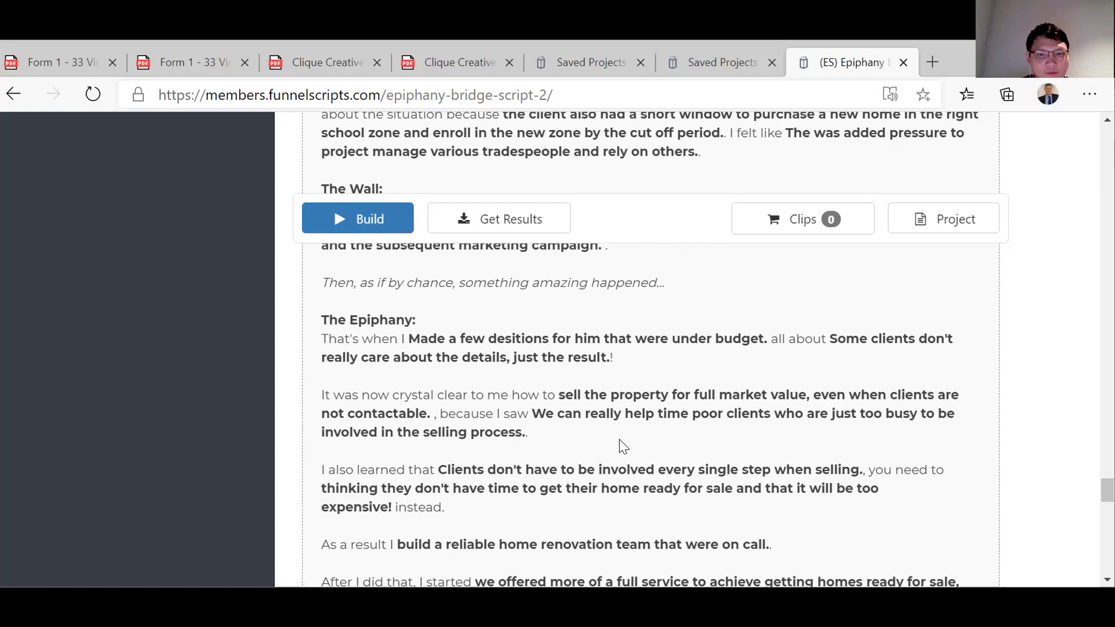
scroll(623, 446, "down", 5)
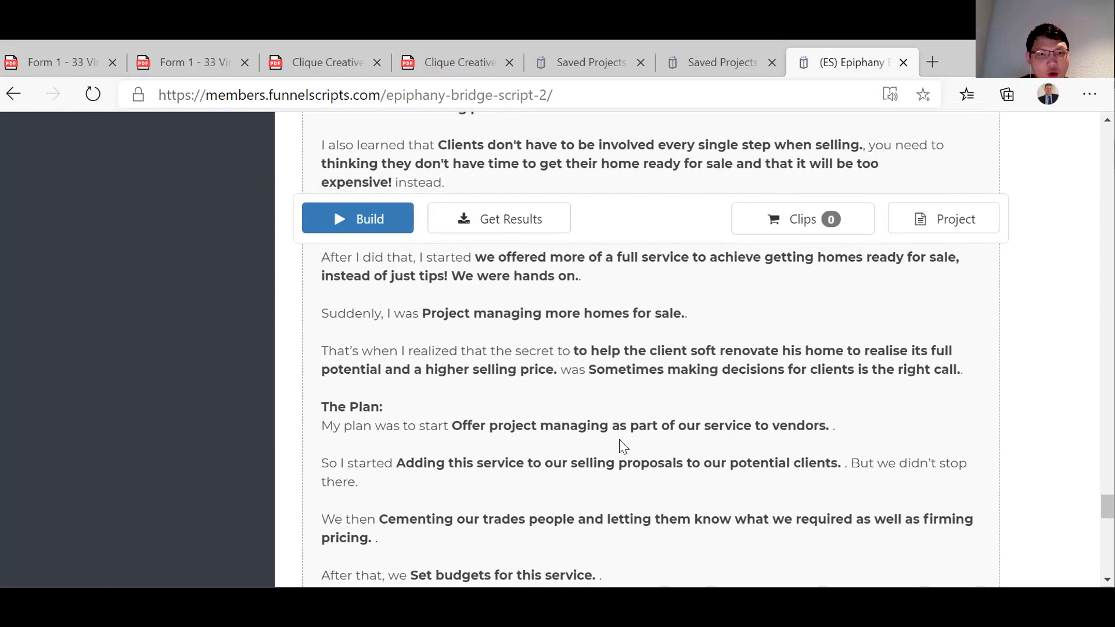
scroll(623, 446, "down", 3)
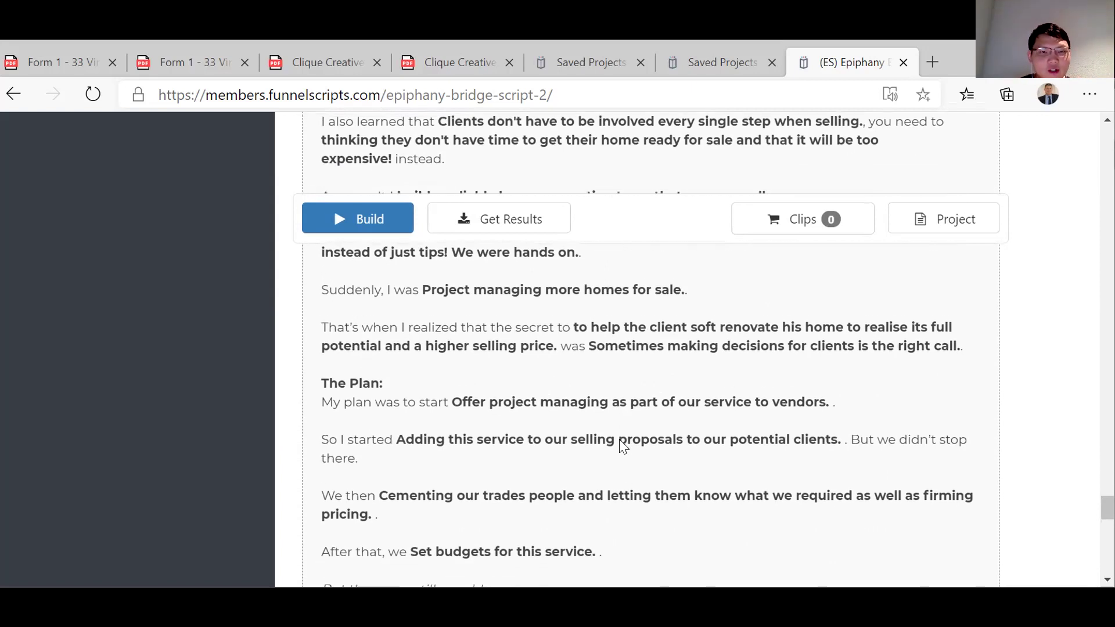
scroll(622, 446, "down", 1)
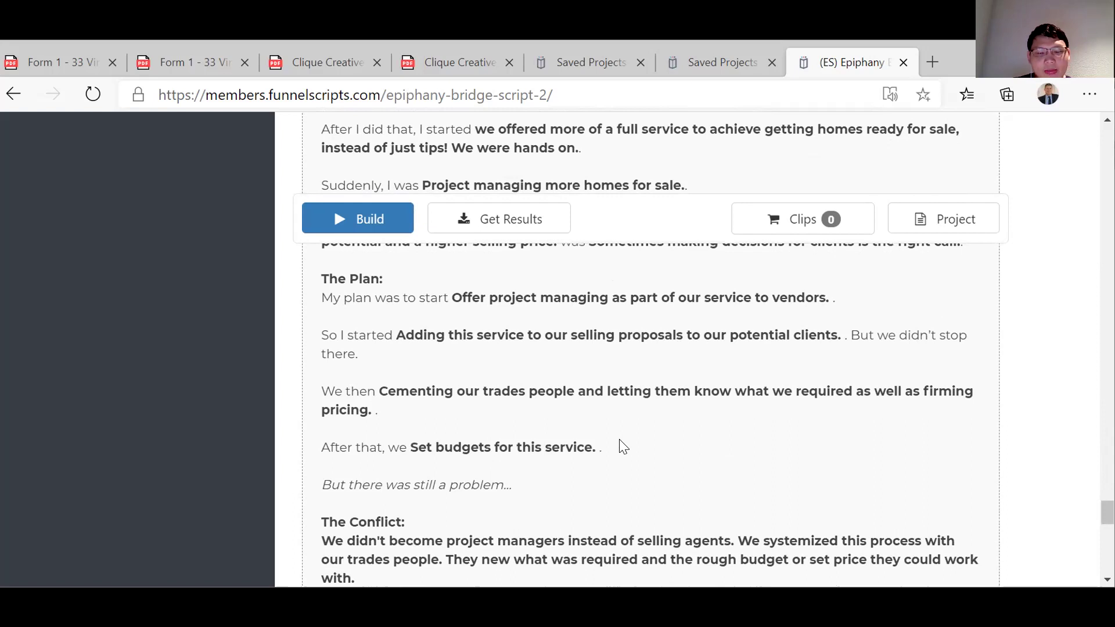
scroll(623, 447, "down", 4)
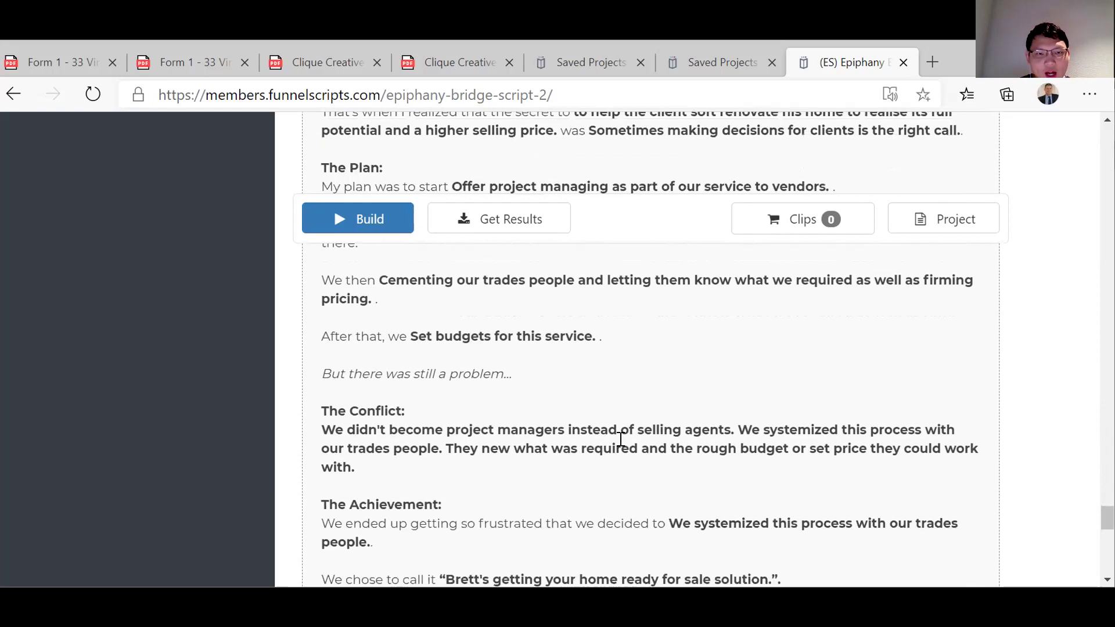
scroll(621, 440, "down", 2)
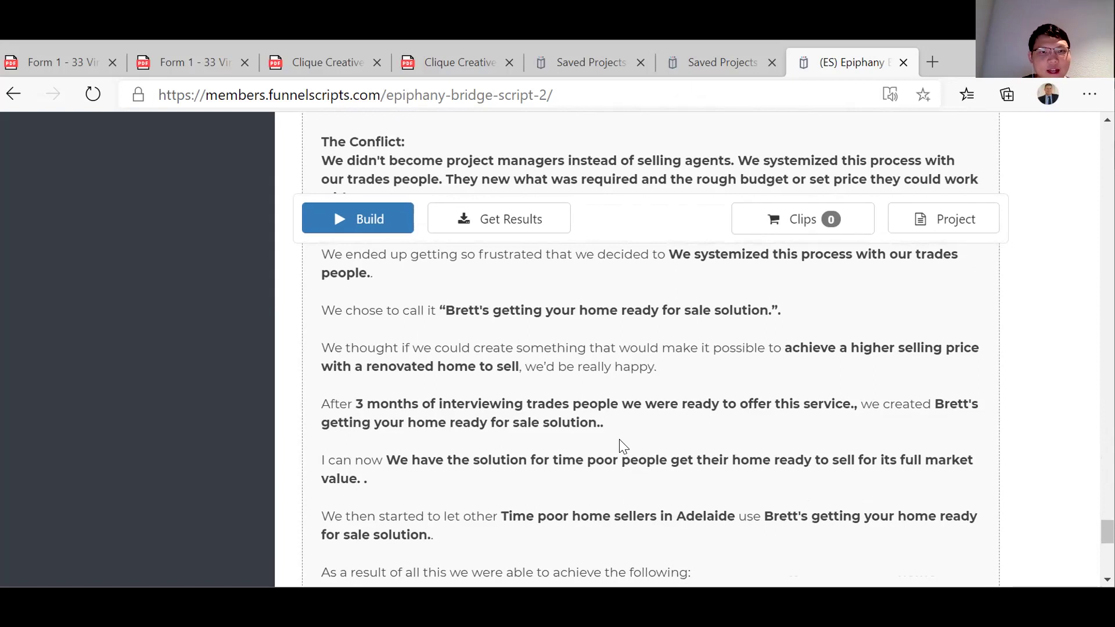
scroll(619, 440, "down", 1)
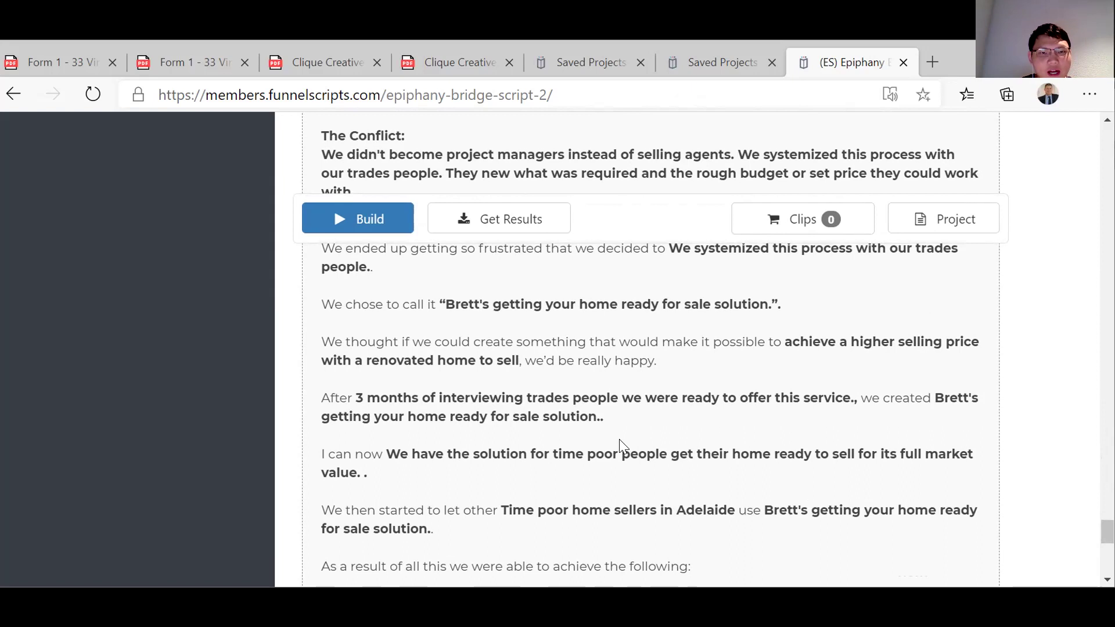
scroll(623, 446, "down", 1)
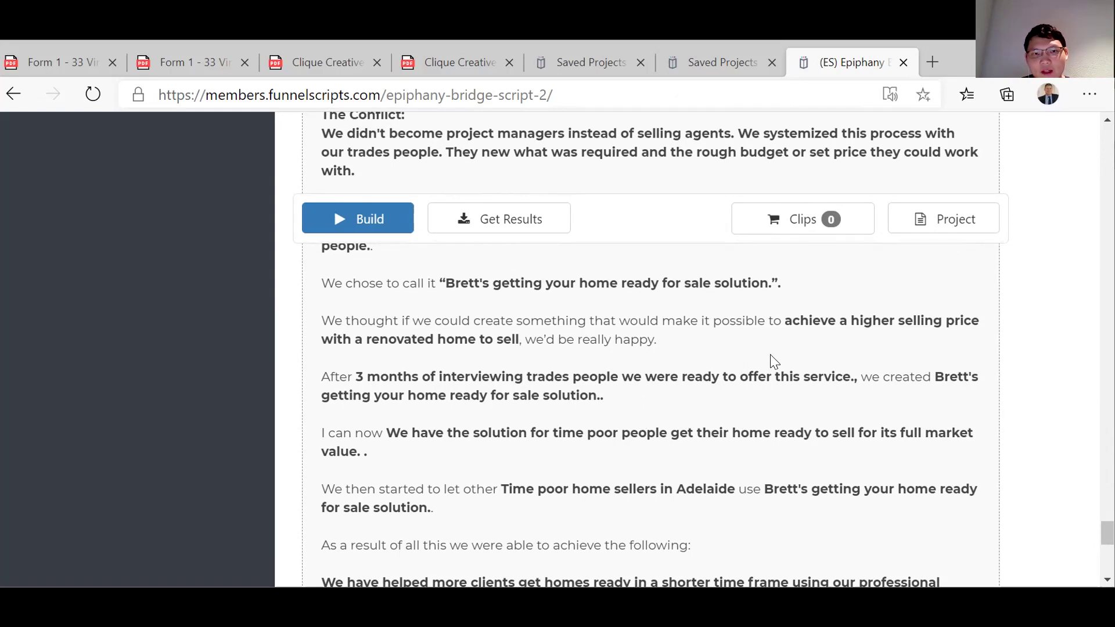
scroll(771, 357, "up", 3)
right_click(921, 229)
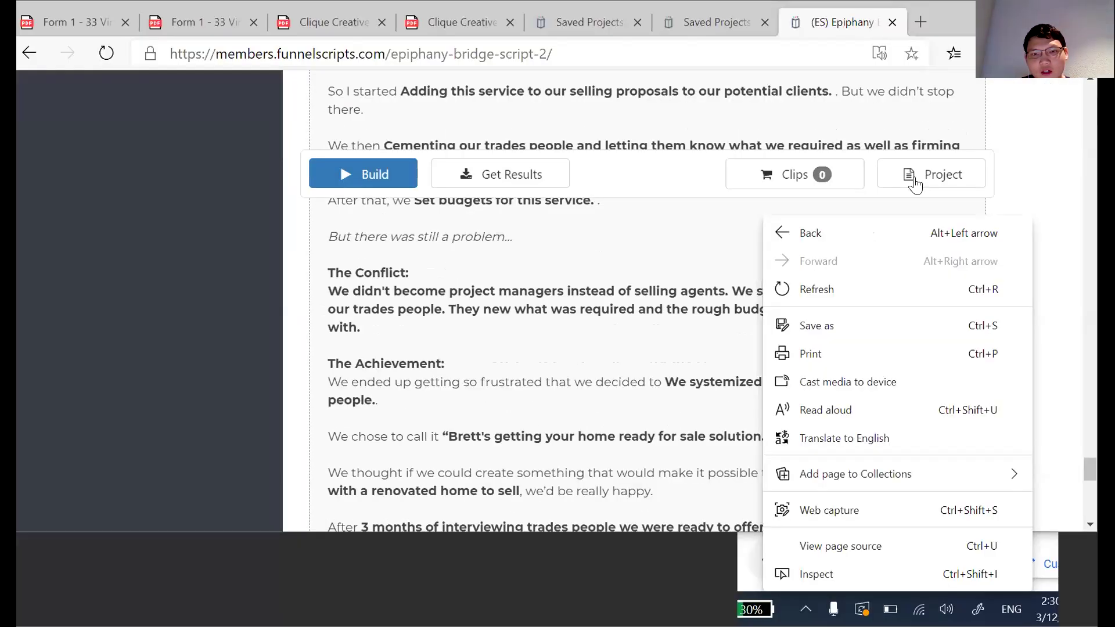
left_click(929, 224)
left_click(914, 331)
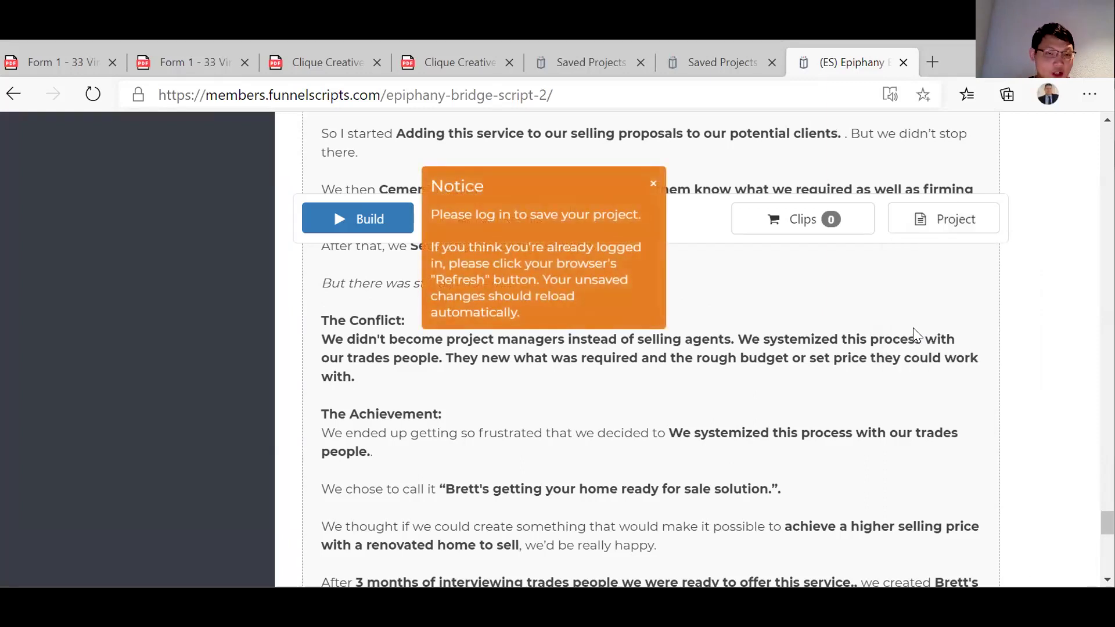
scroll(771, 361, "up", 3)
scroll(772, 369, "down", 10)
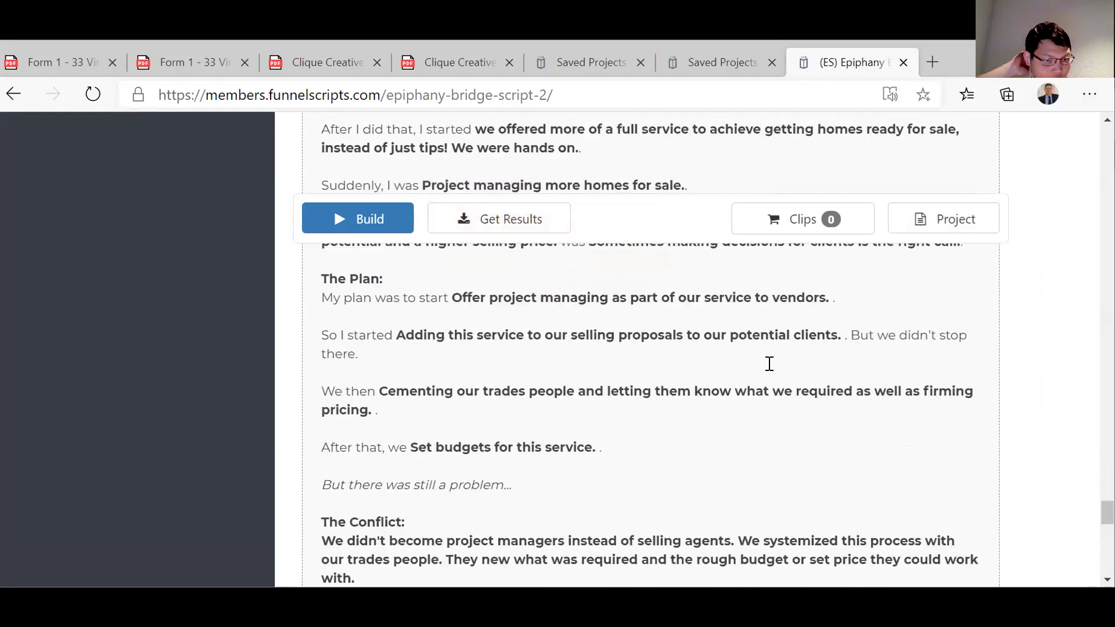
scroll(772, 370, "up", 1)
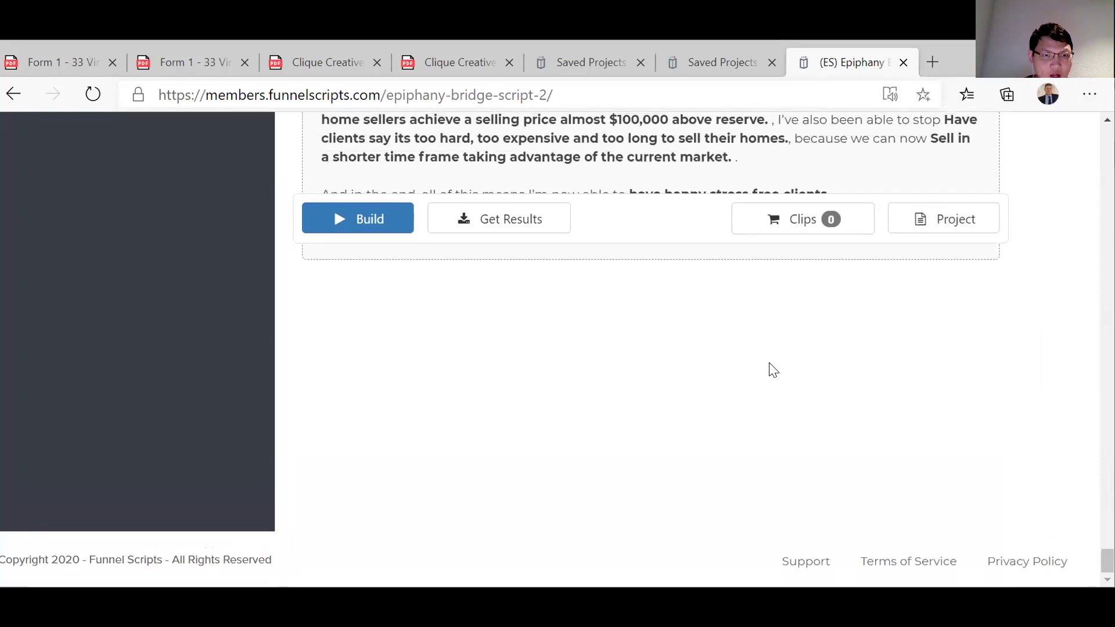
scroll(771, 368, "up", 1)
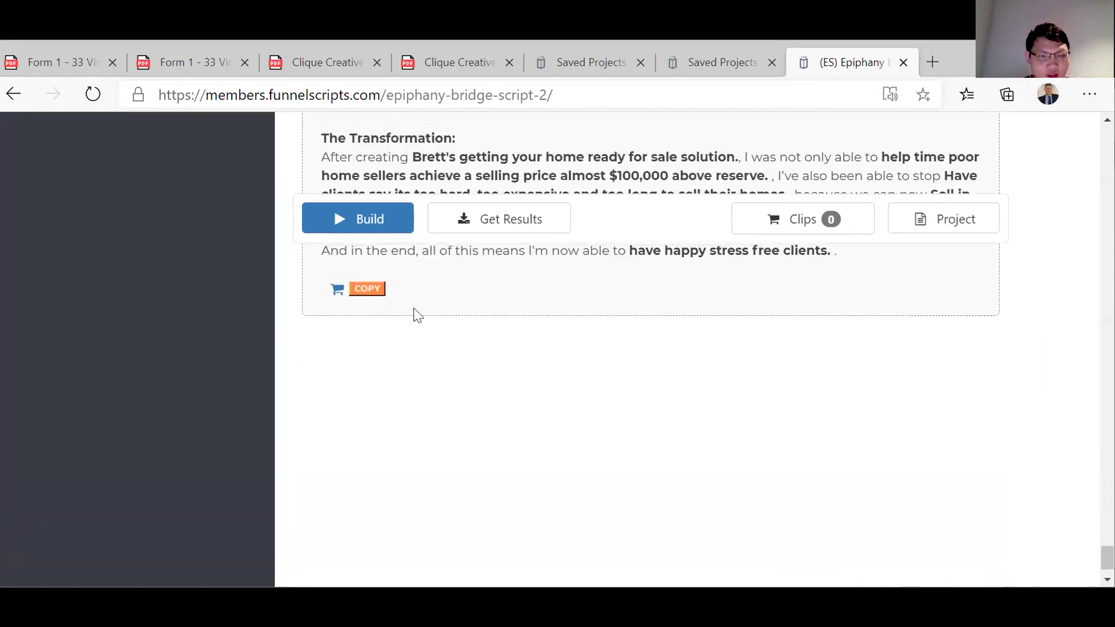
Copy the whole generated script to the clipboard, then return to the script page.
left_click(367, 289)
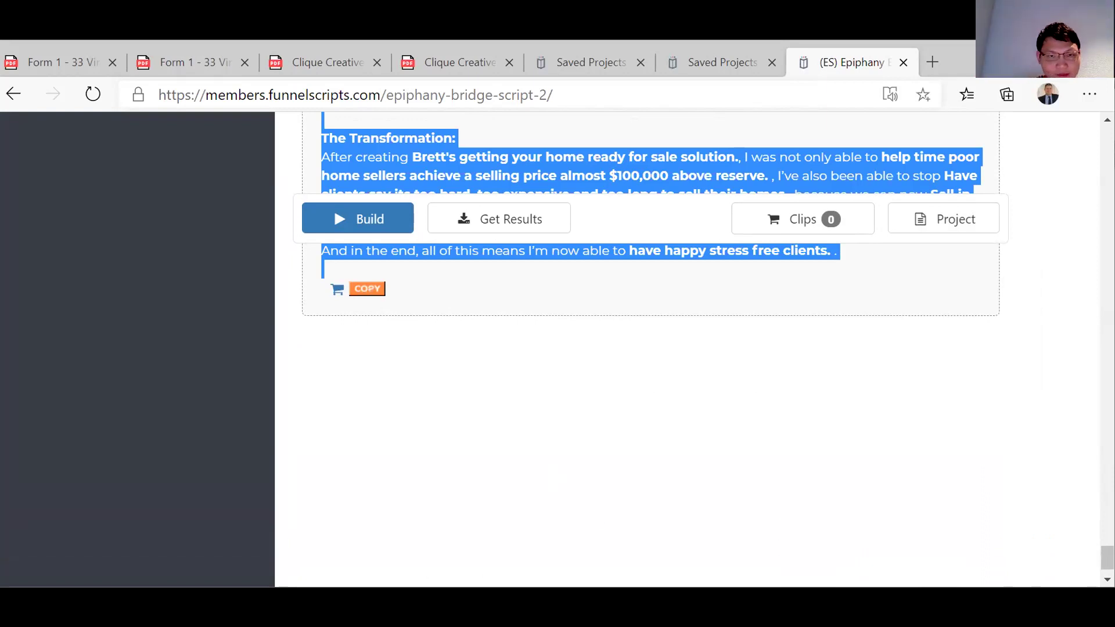
key("alt+Tab")
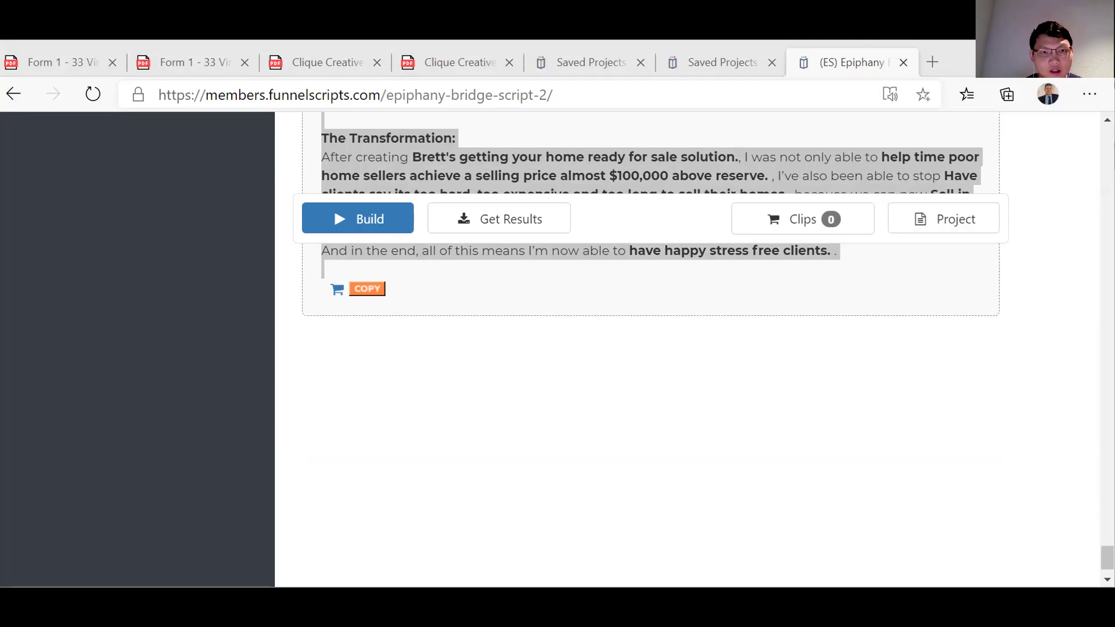
scroll(537, 505, "up", 15)
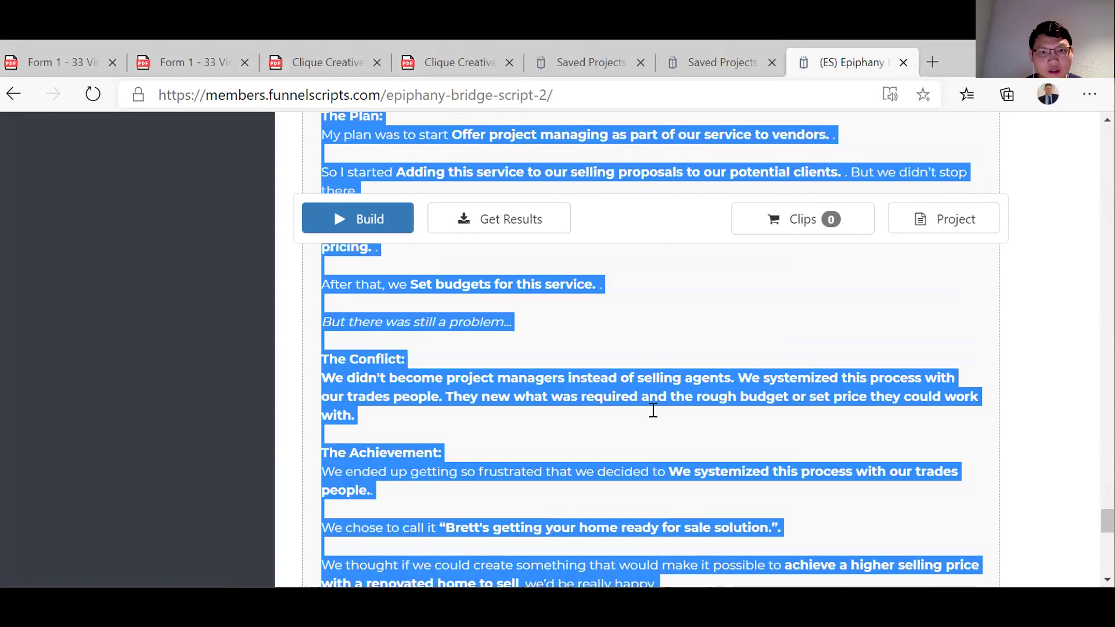
Try Project > Save As, which returns a 'Please log in' notice.
left_click(922, 219)
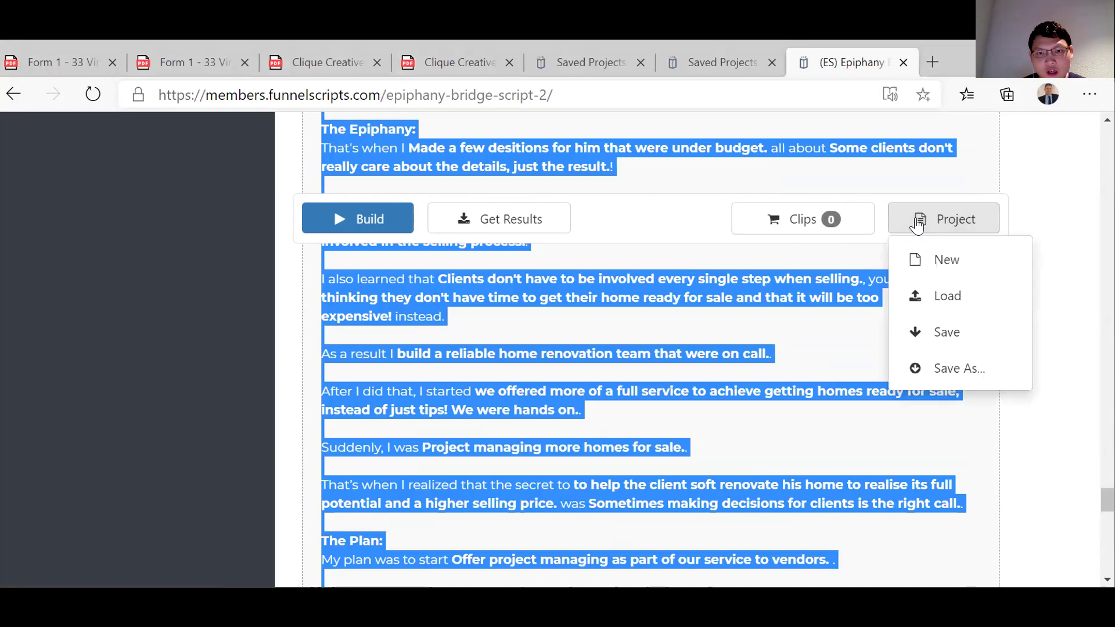
left_click(920, 370)
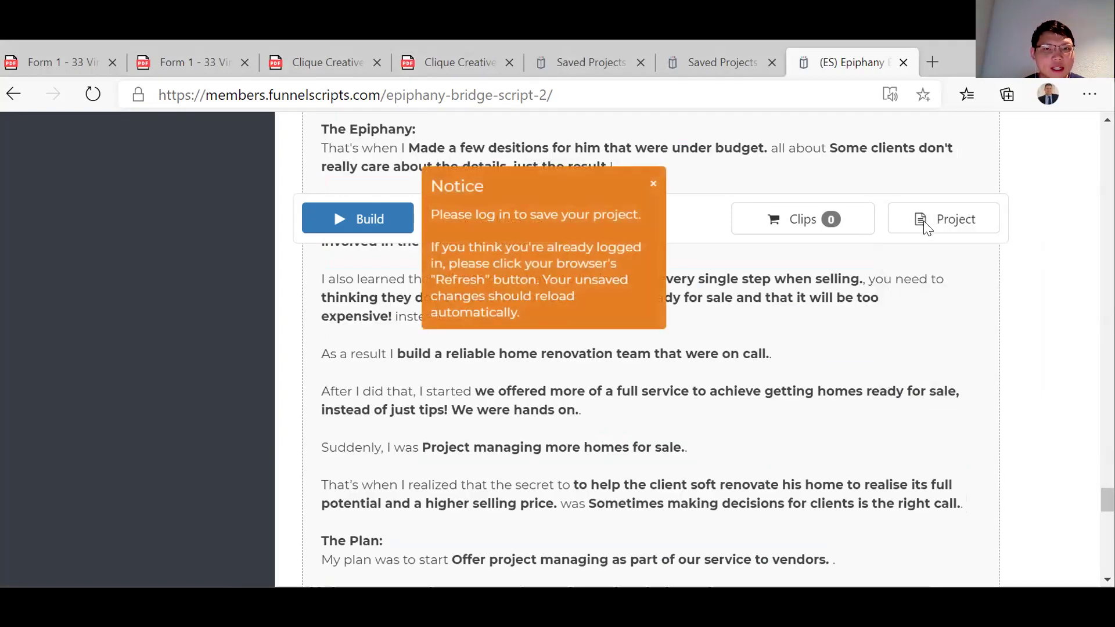
scroll(927, 227, "up", 15)
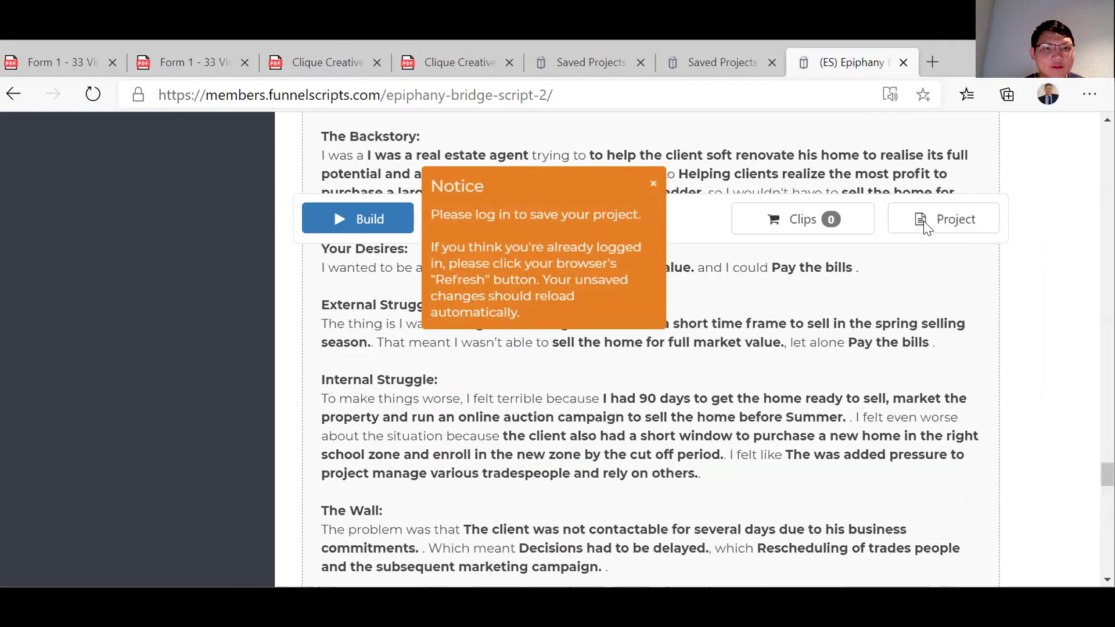
scroll(928, 227, "up", 20)
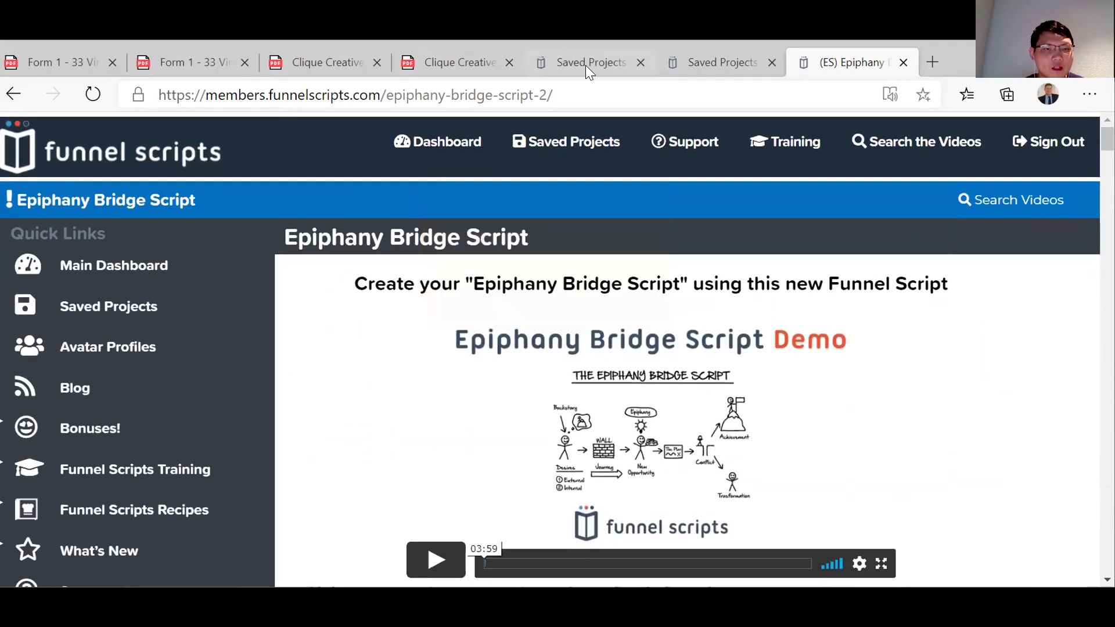
Refresh the page and check the restored answers down to the Build and Project buttons.
left_click(91, 96)
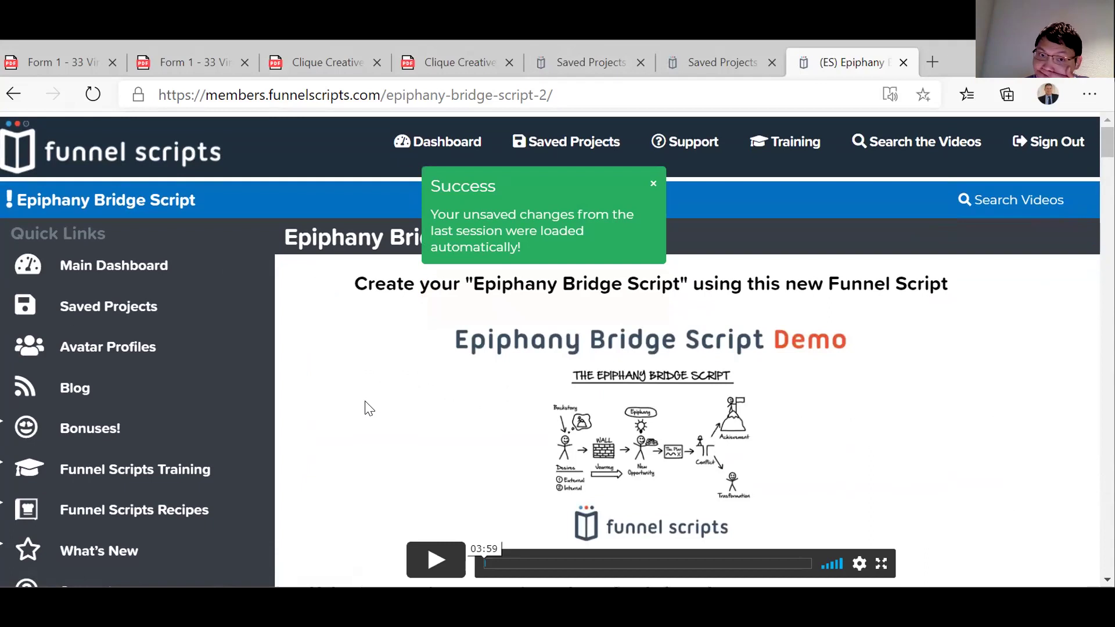
scroll(366, 402, "down", 20)
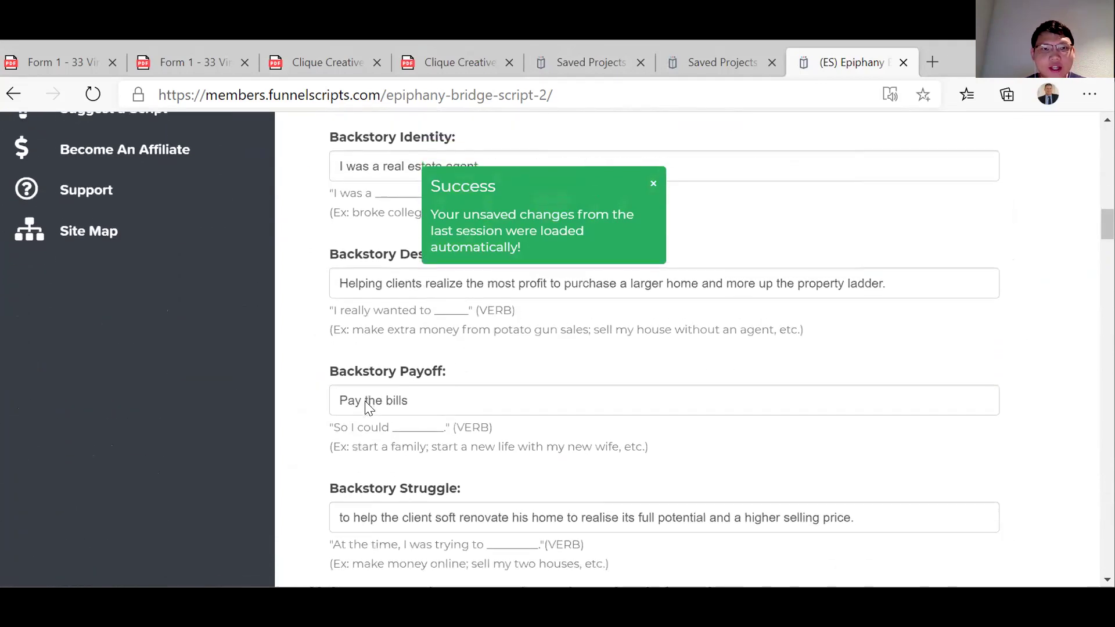
scroll(366, 402, "down", 1)
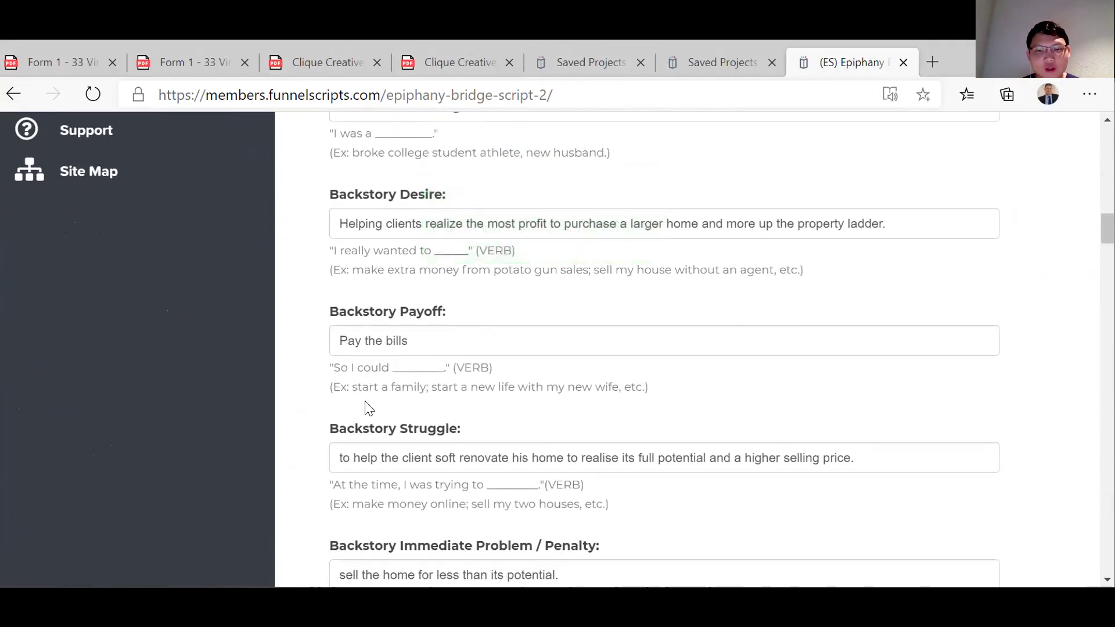
scroll(393, 431, "down", 18)
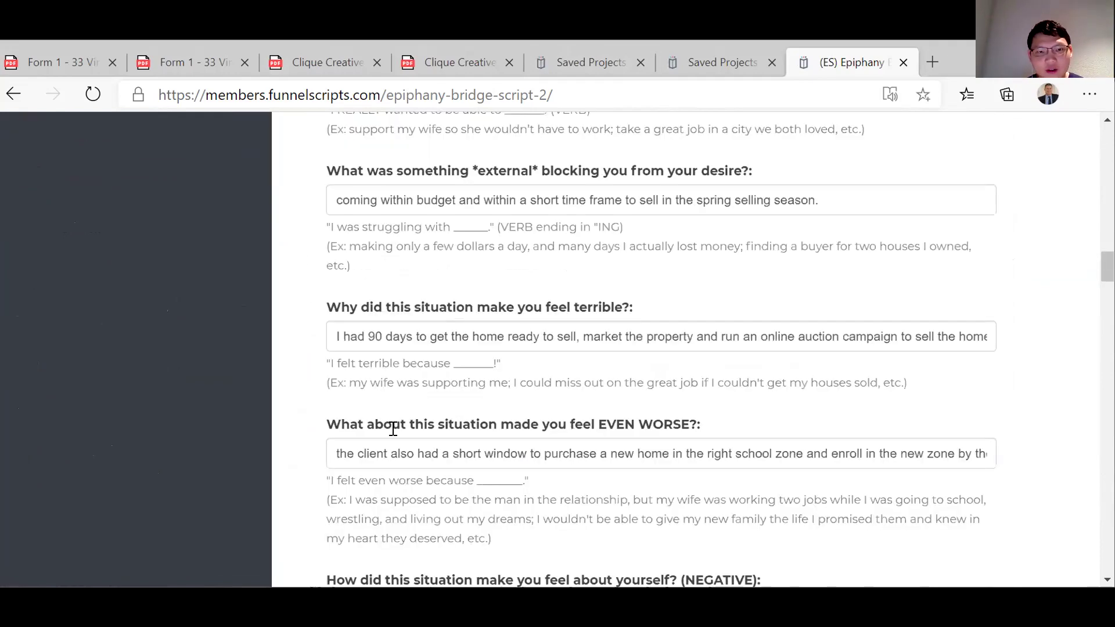
scroll(394, 434, "down", 20)
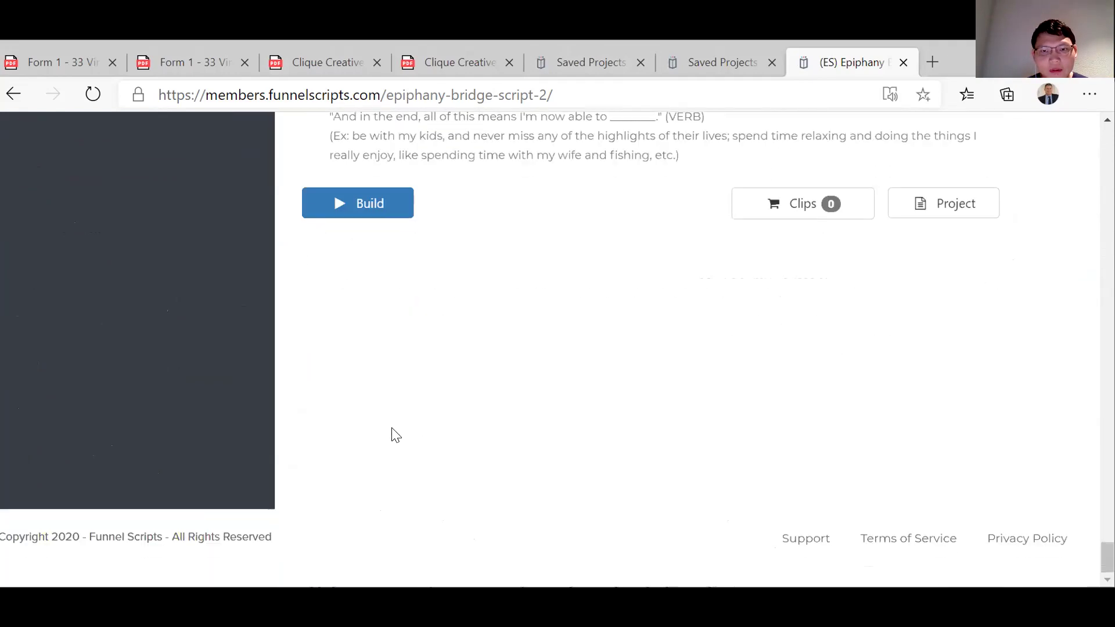
scroll(393, 434, "up", 3)
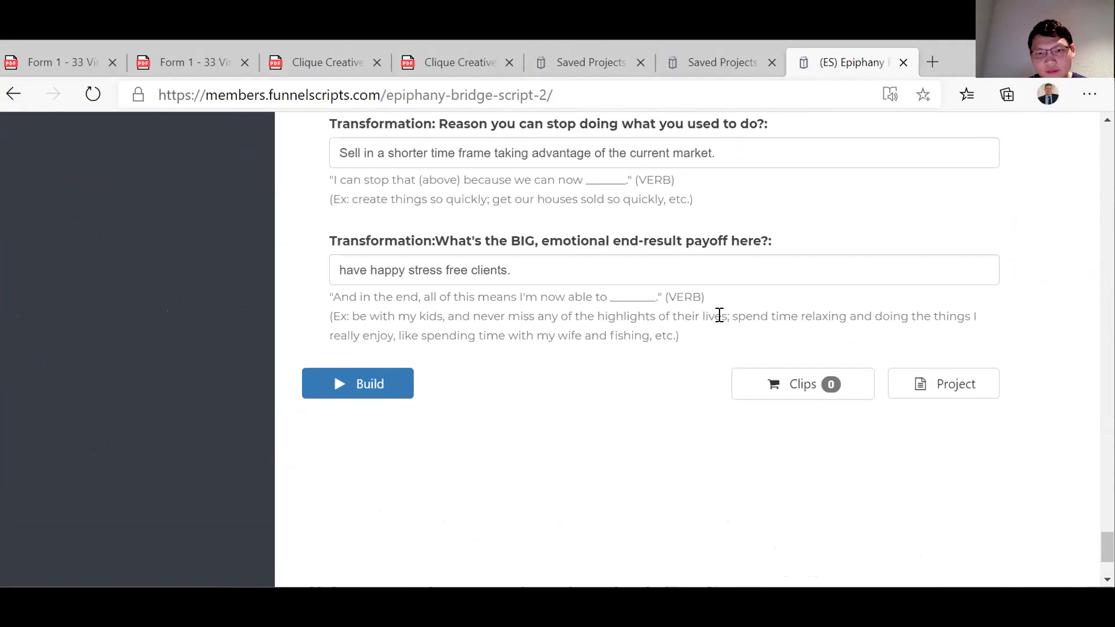
Save the script as a new project named for the owner's 'epithany bridge story 1'.
left_click(915, 384)
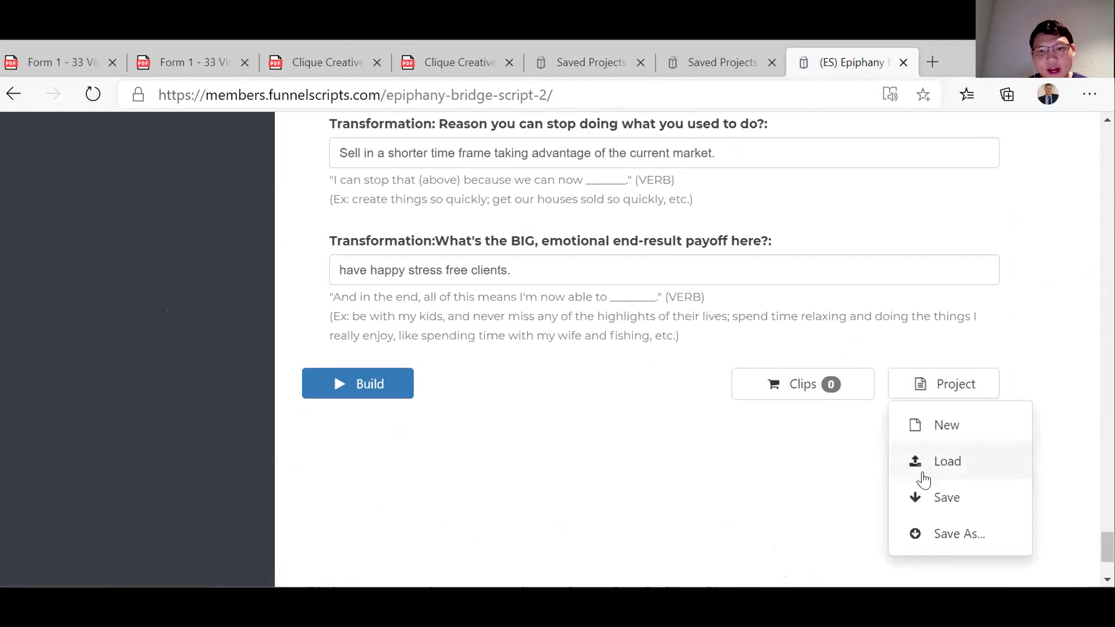
left_click(931, 534)
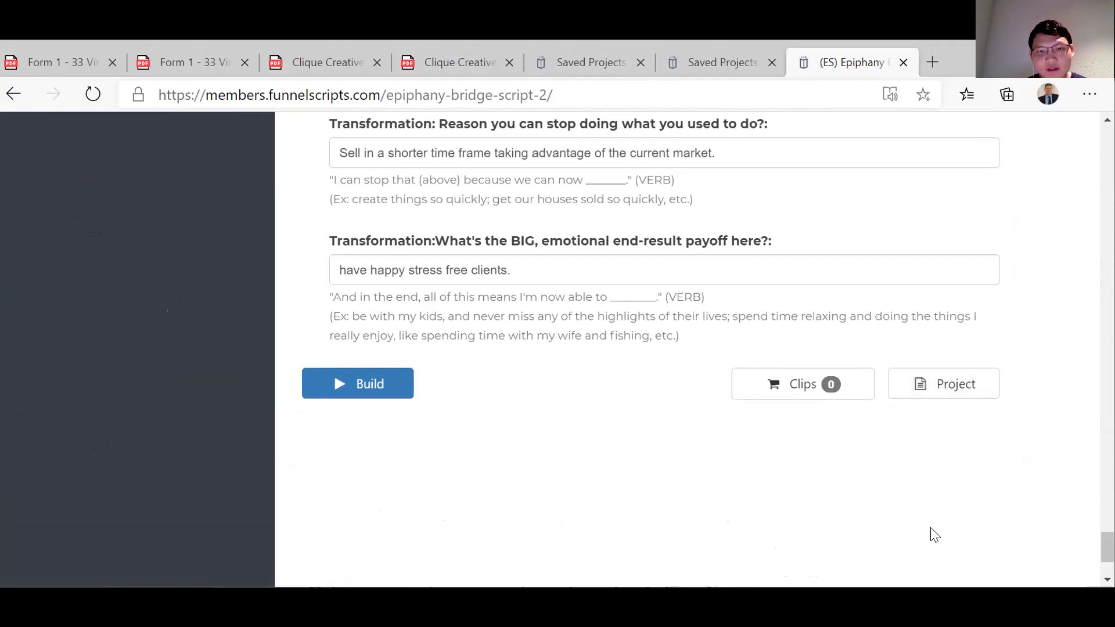
left_click(400, 309)
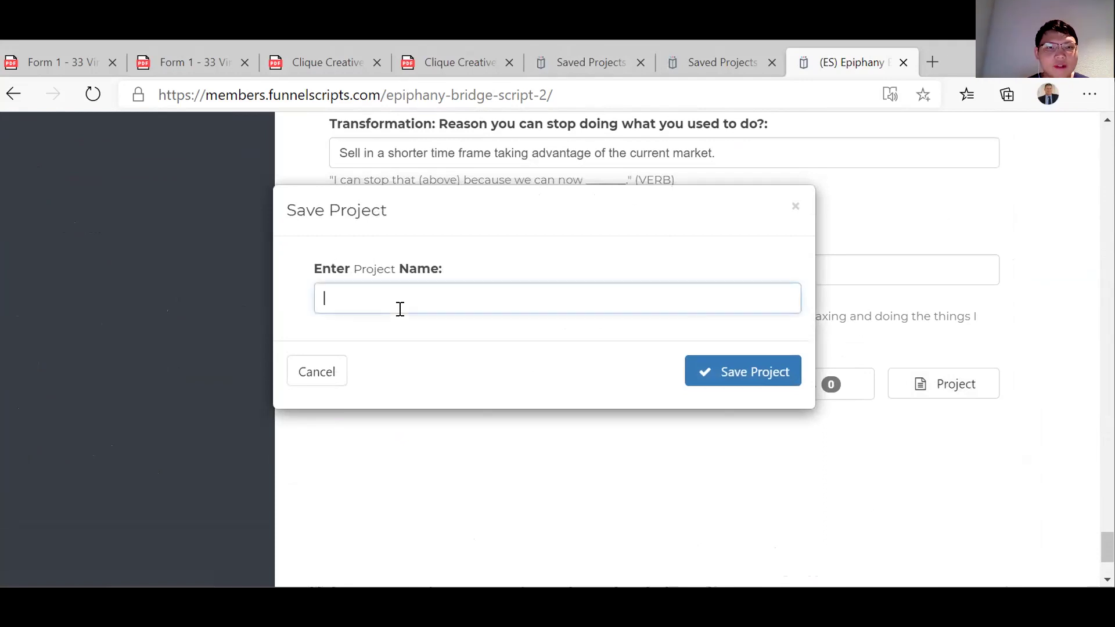
type("Bretts story")
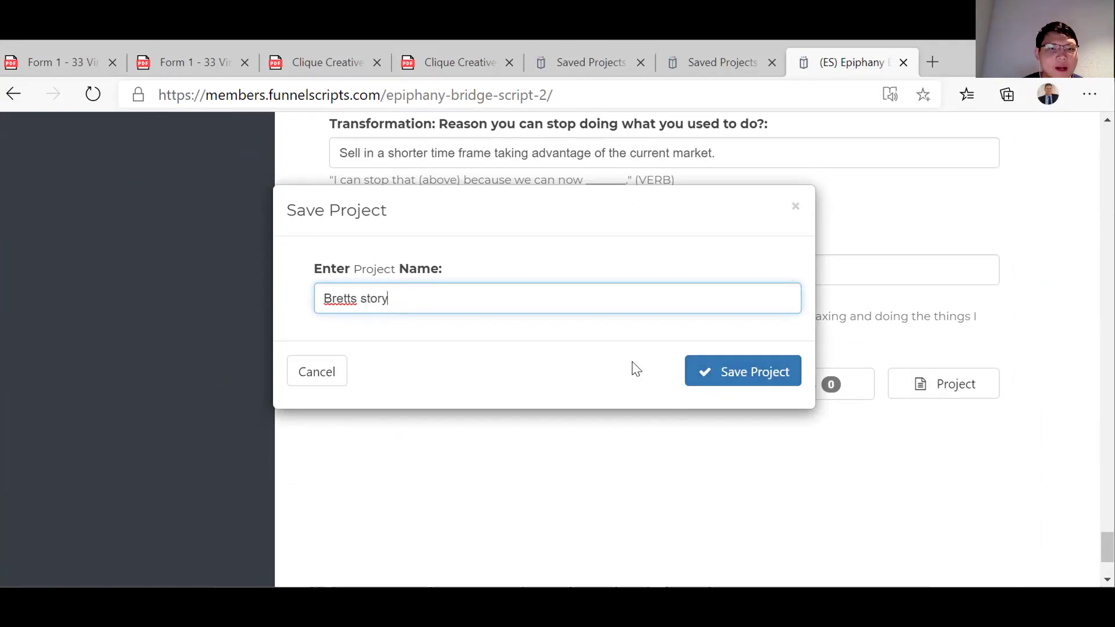
left_click(360, 300)
type("epithany bridge")
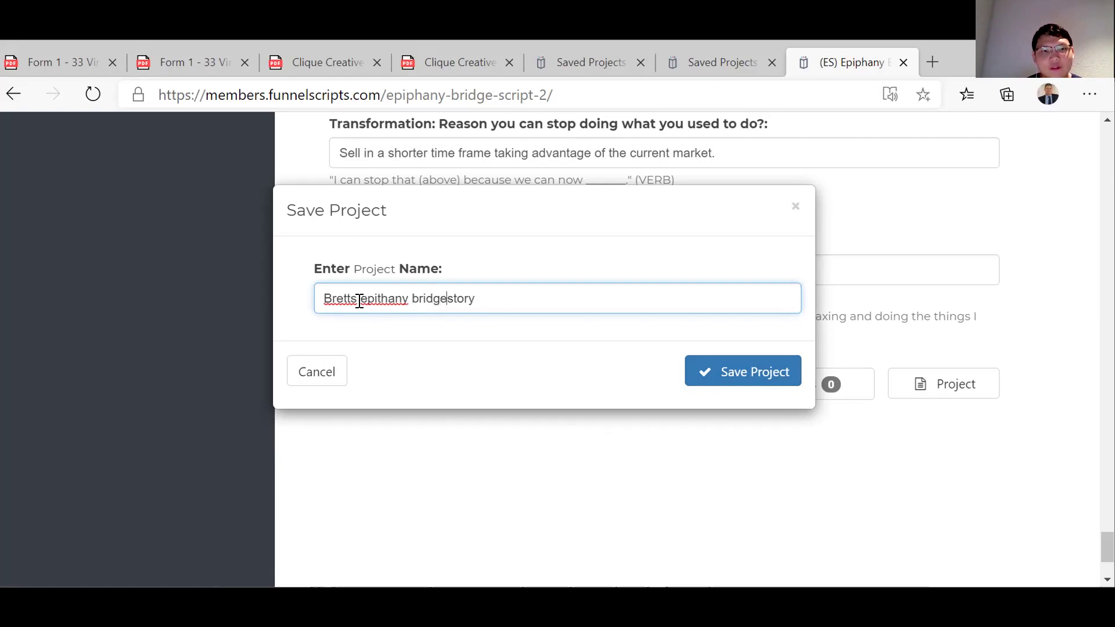
left_click(488, 294)
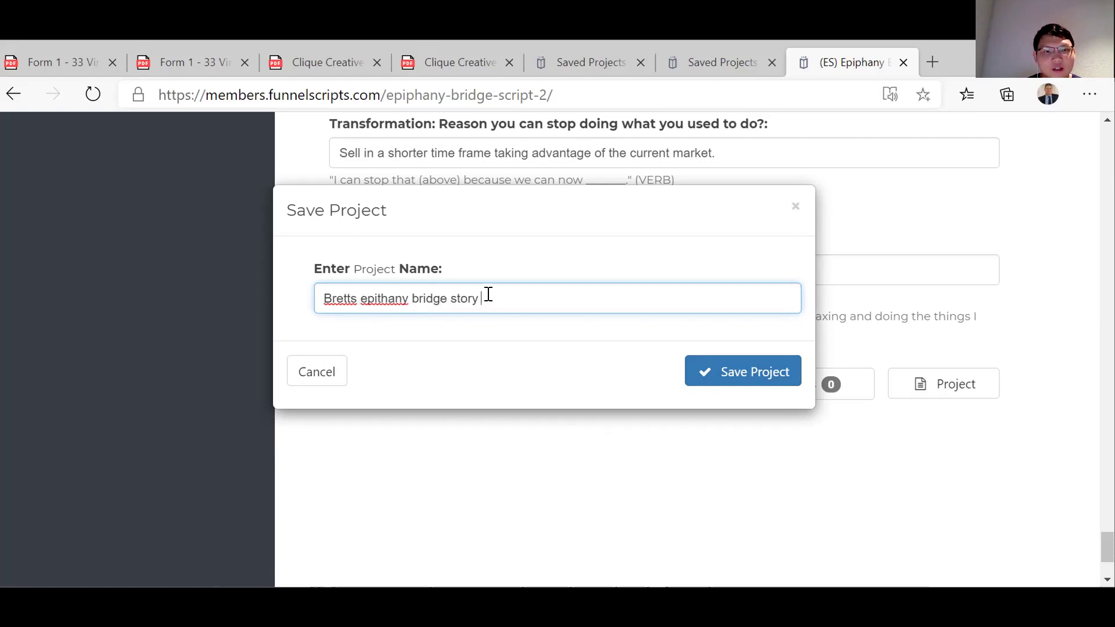
type("1")
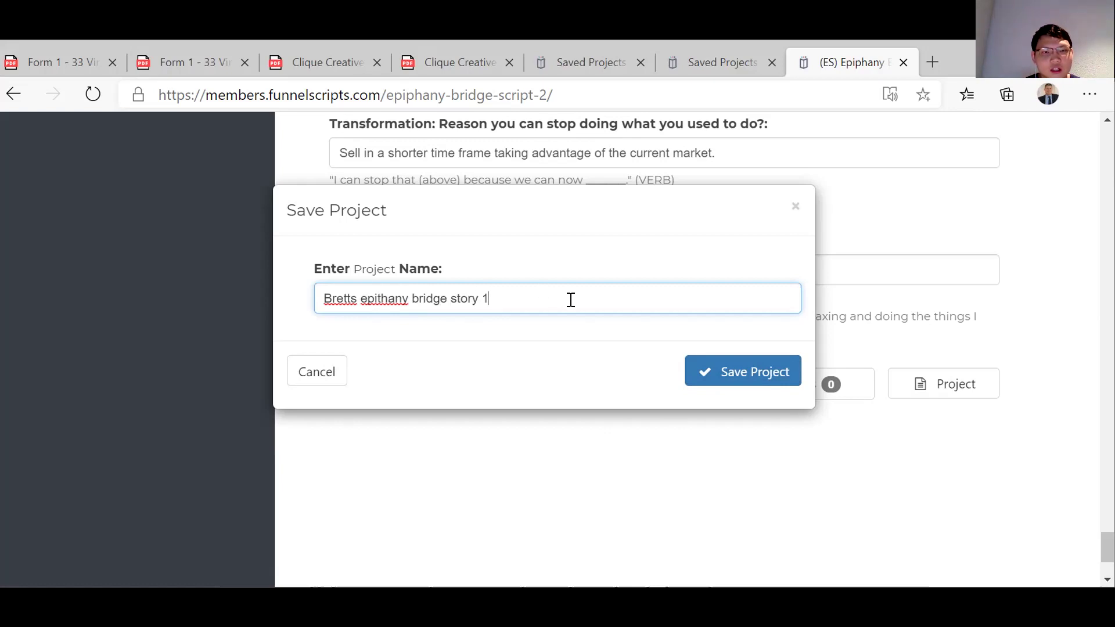
left_click(744, 367)
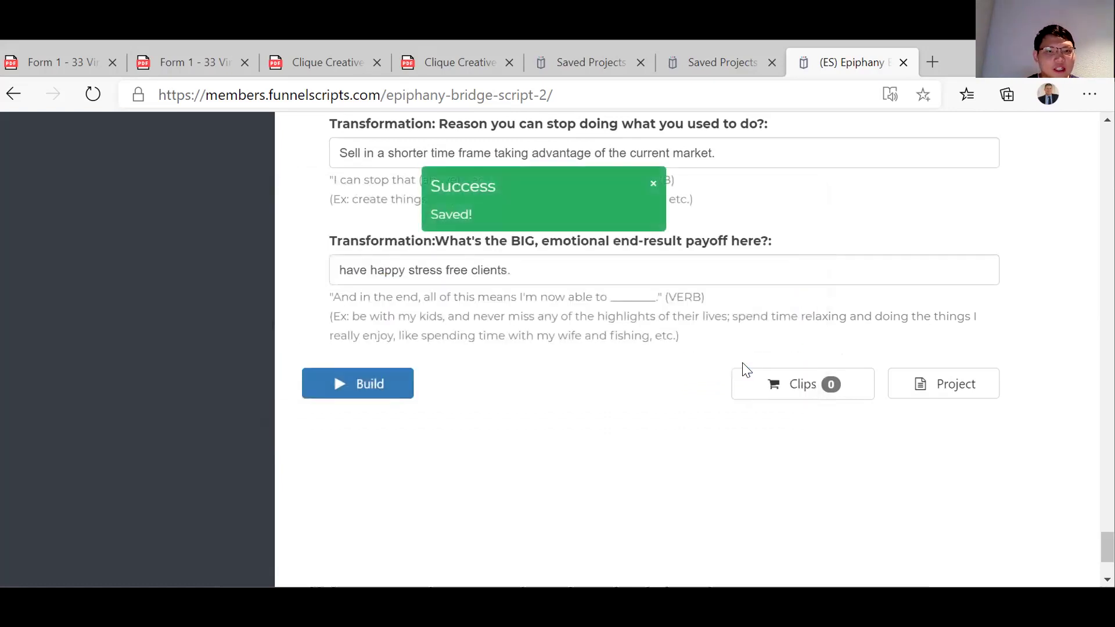
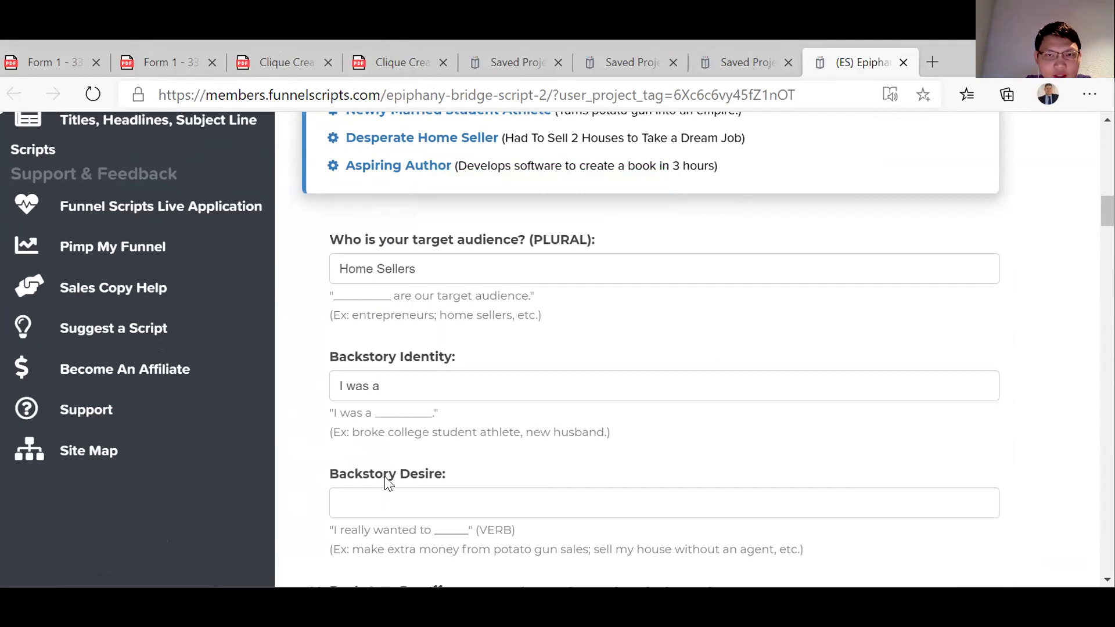
Open the Saved Projects list and move to its second page.
scroll(388, 483, "down", 15)
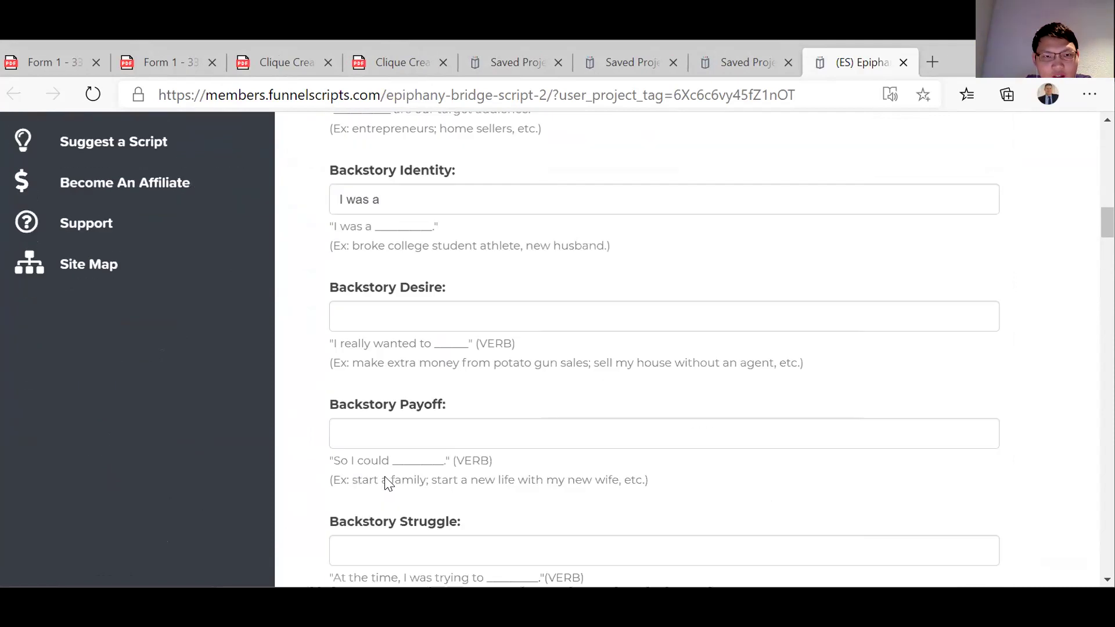
scroll(387, 476, "up", 20)
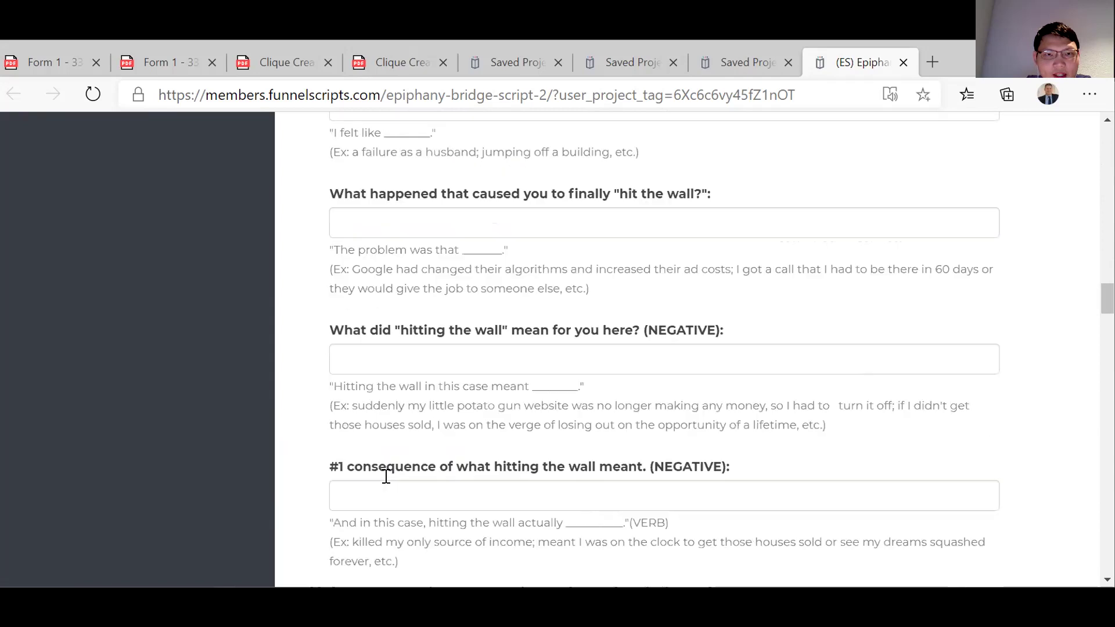
scroll(388, 484, "down", 1)
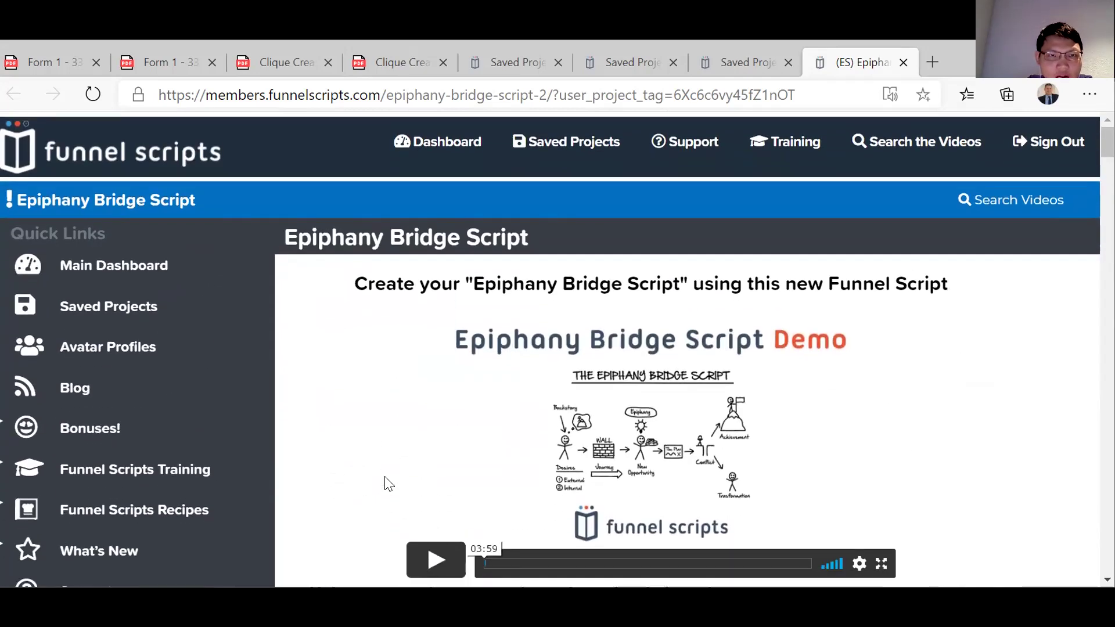
left_click(146, 306)
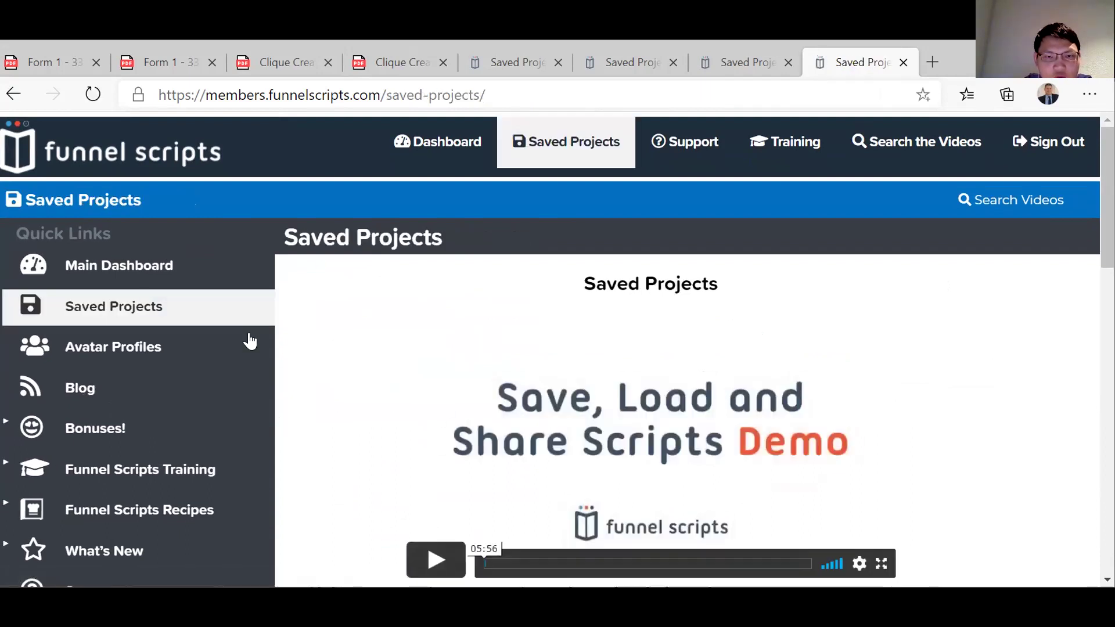
scroll(407, 381, "down", 5)
scroll(407, 384, "down", 3)
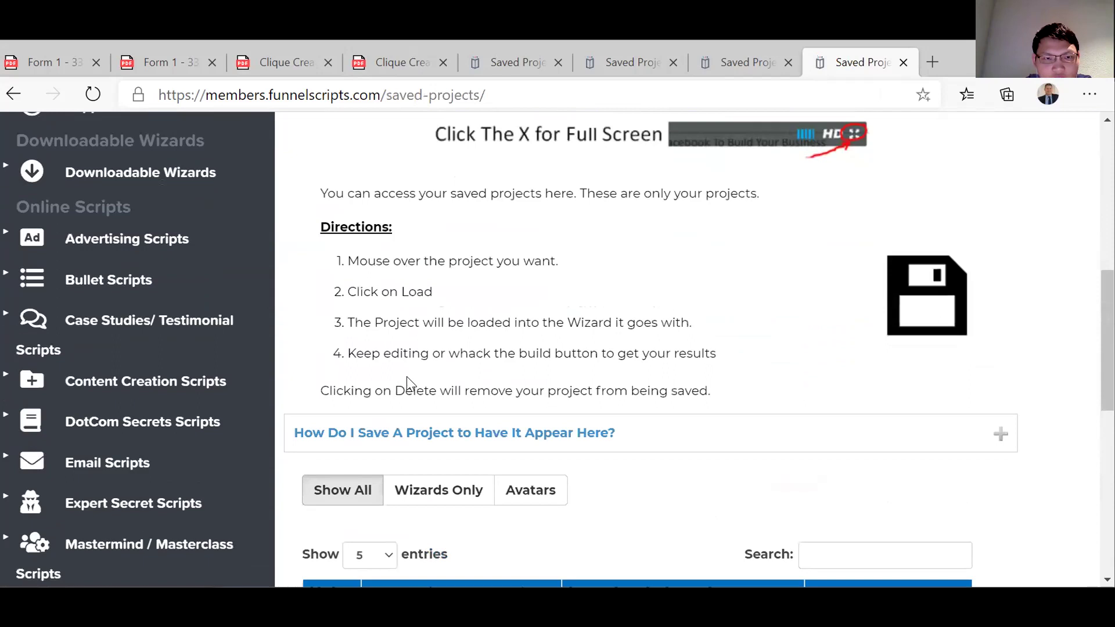
scroll(407, 383, "down", 4)
mouse_move(438, 424)
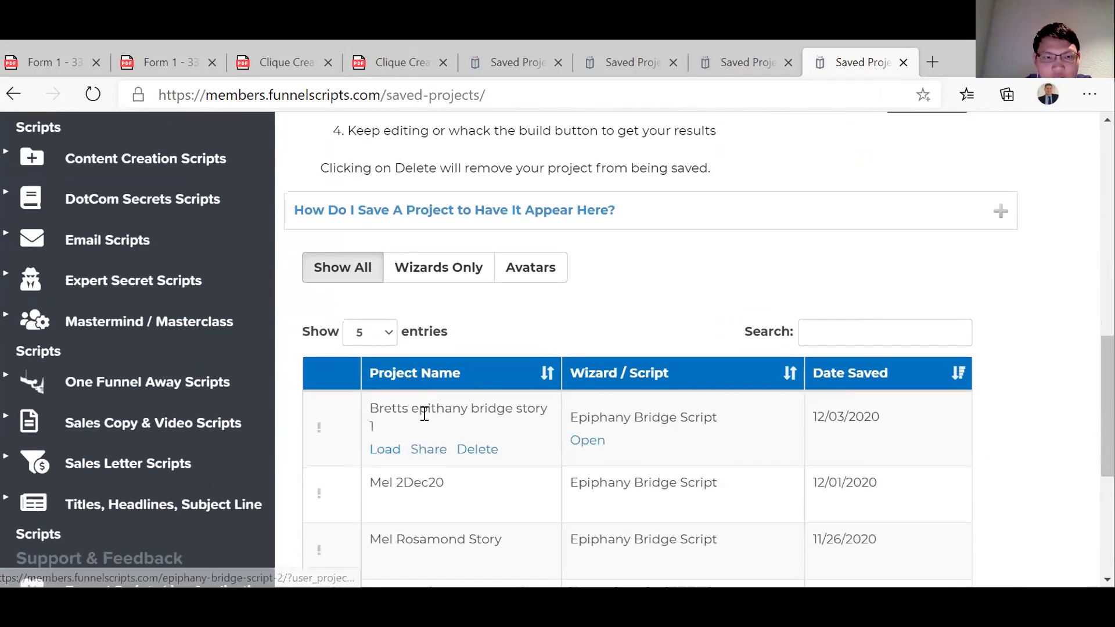
scroll(423, 414, "down", 3)
scroll(422, 413, "down", 2)
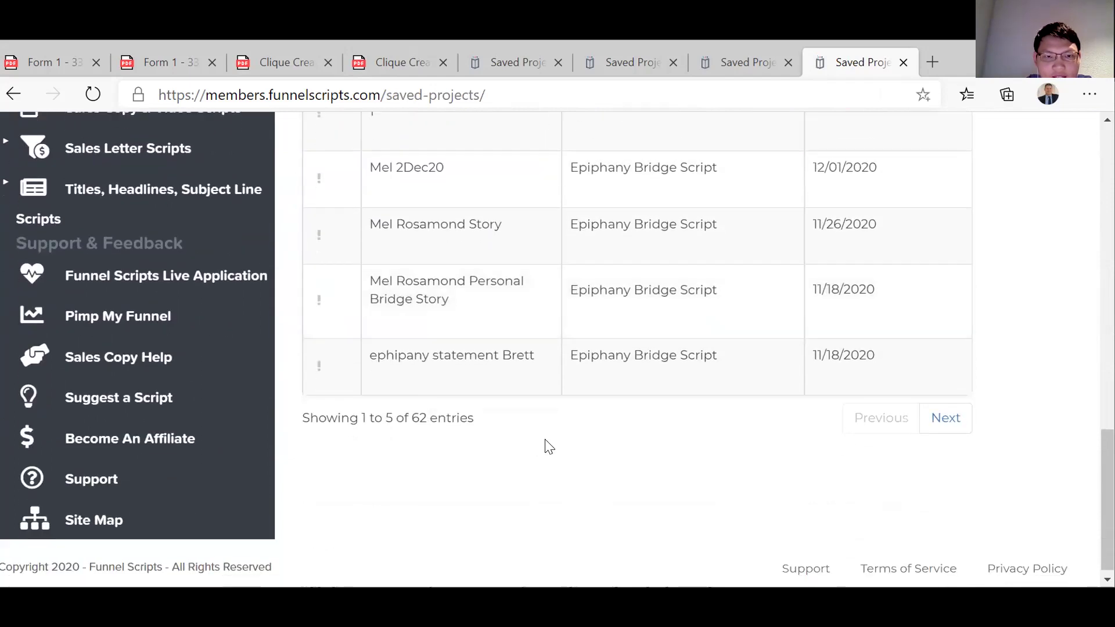
scroll(545, 446, "up", 3)
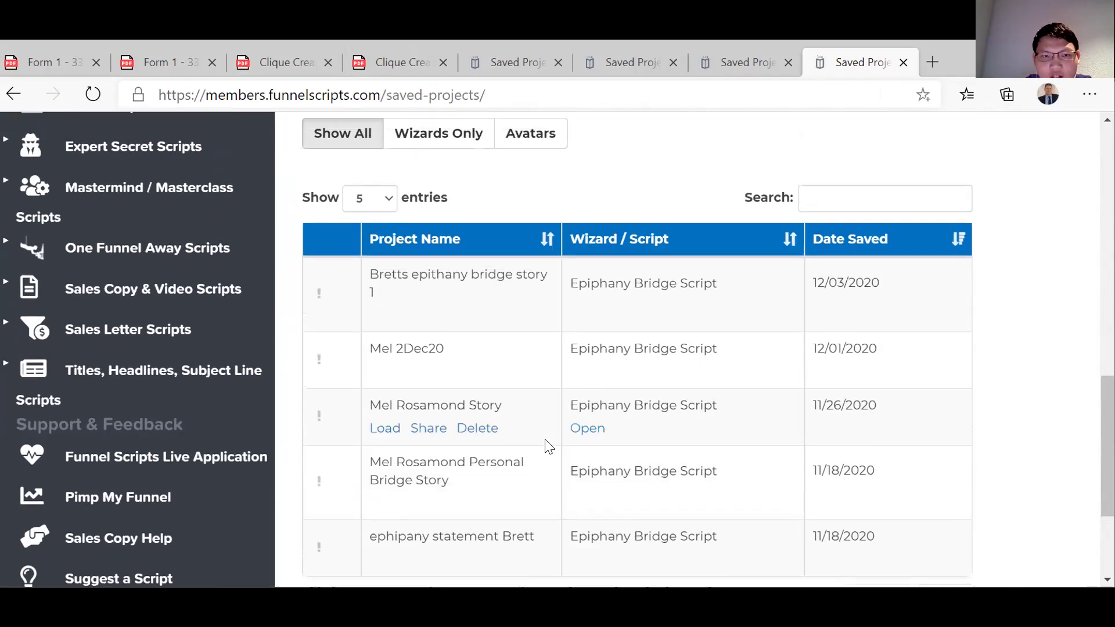
scroll(549, 447, "down", 3)
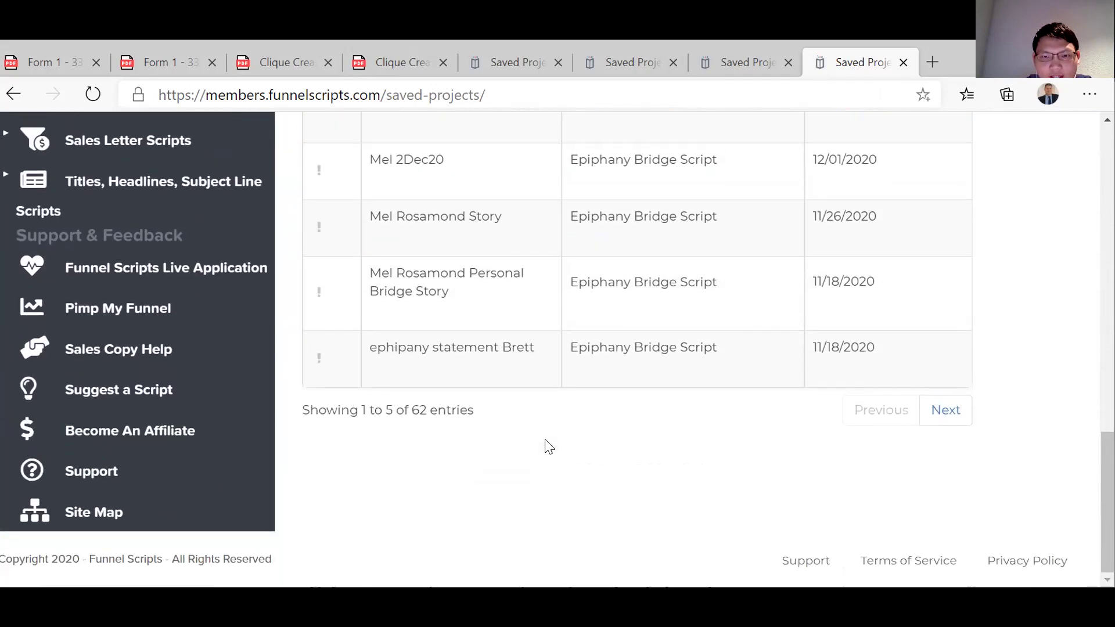
left_click(927, 419)
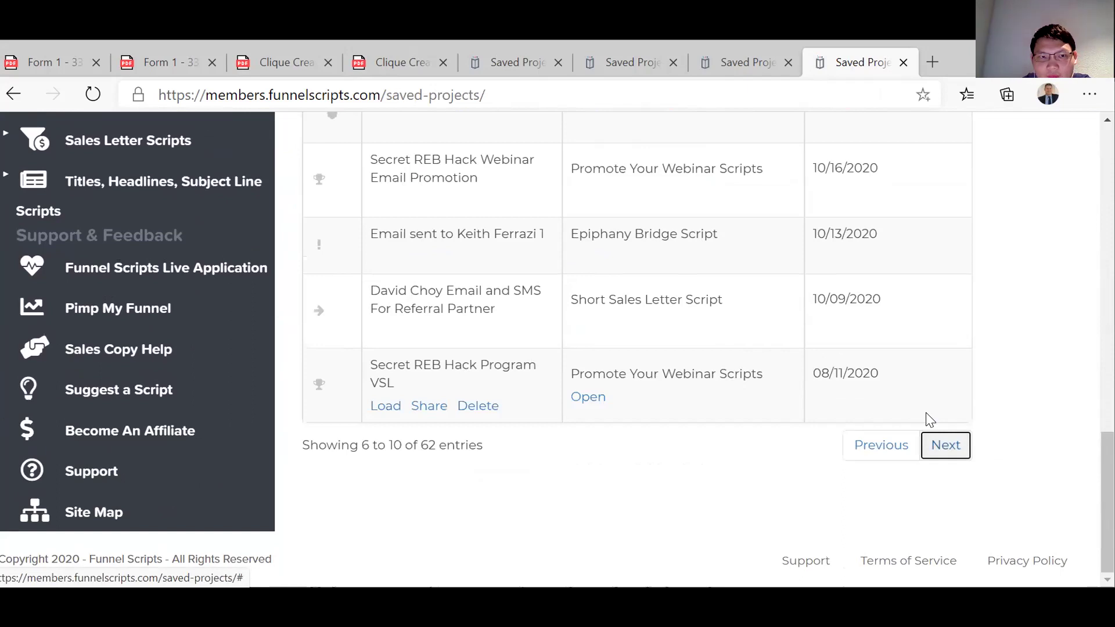
Load the Home seller Perfect Webinar Wizard V2 project.
scroll(674, 470, "up", 2)
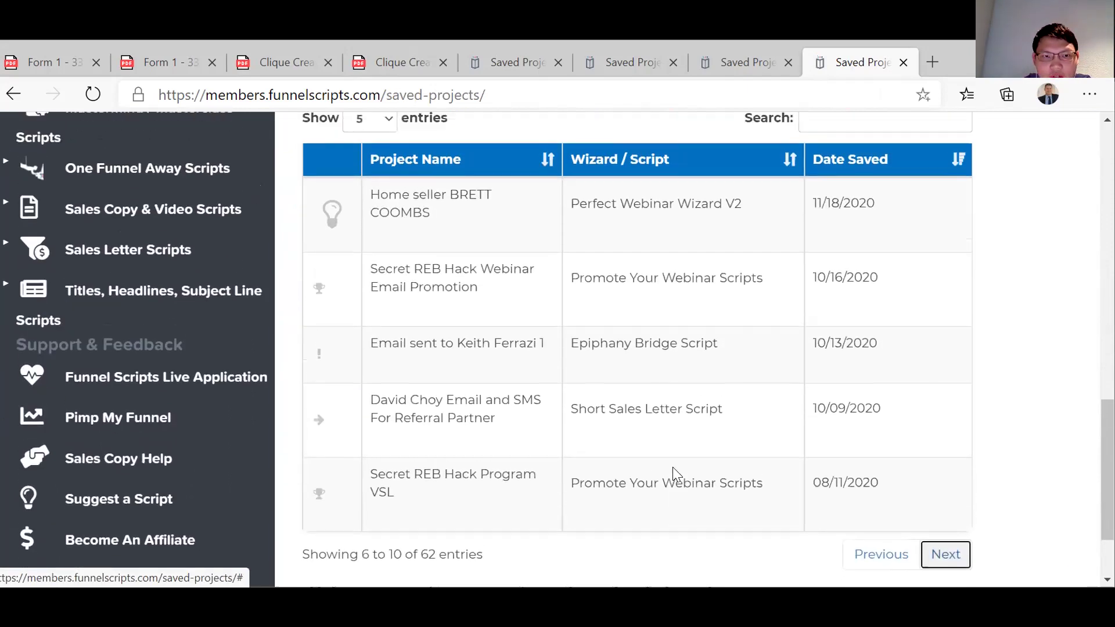
mouse_move(445, 233)
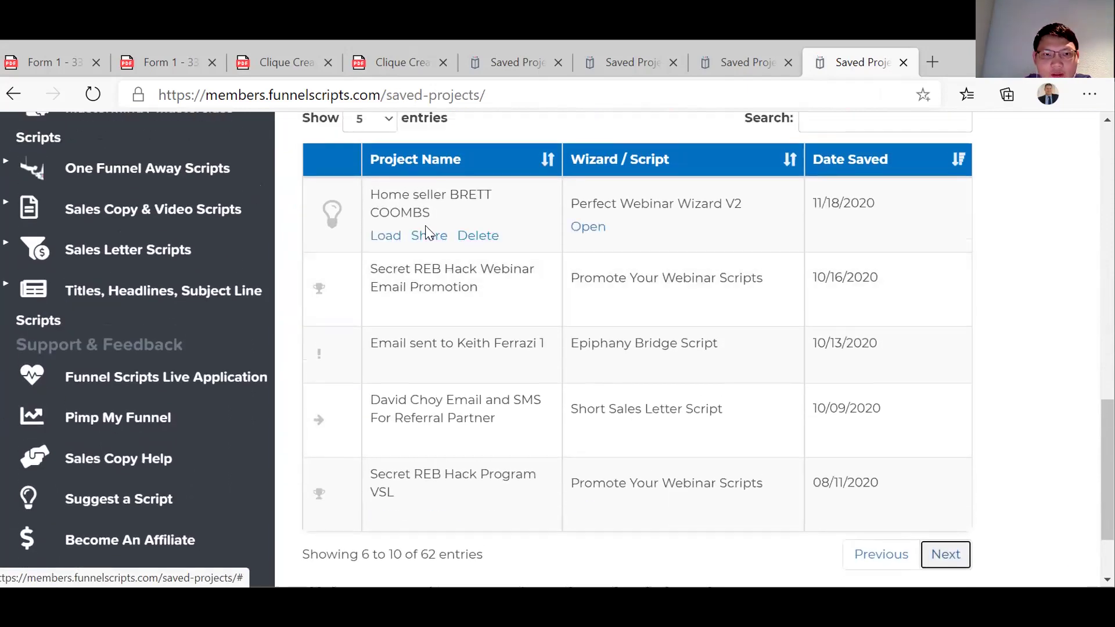
left_click(386, 237)
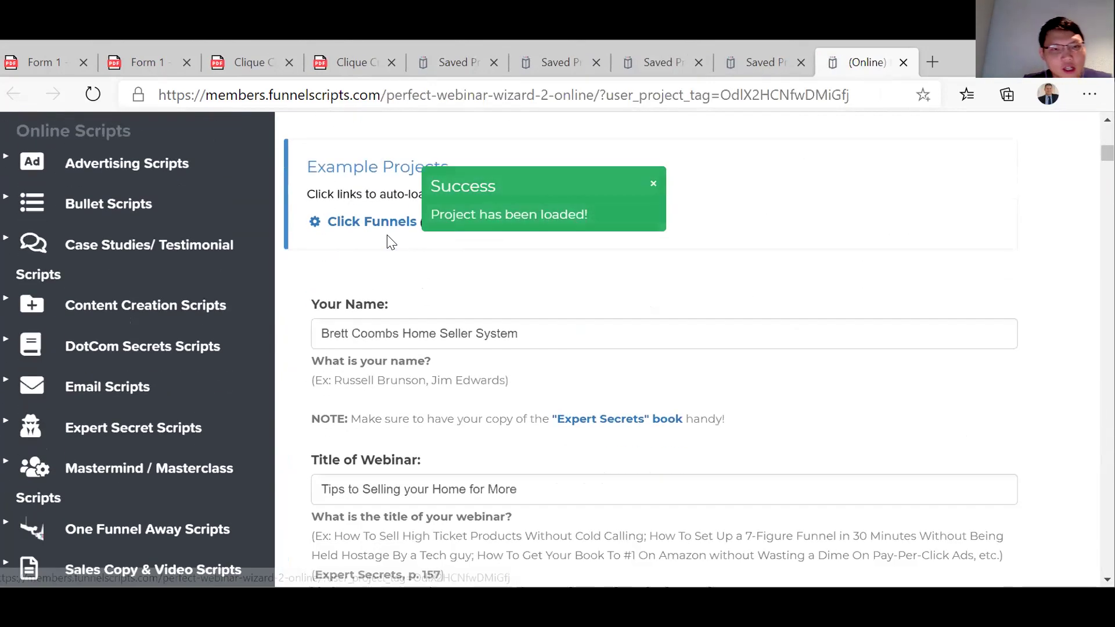
Paste the prepared time-poor home seller story into the Epiphany Bridge Story field.
scroll(391, 243, "down", 1)
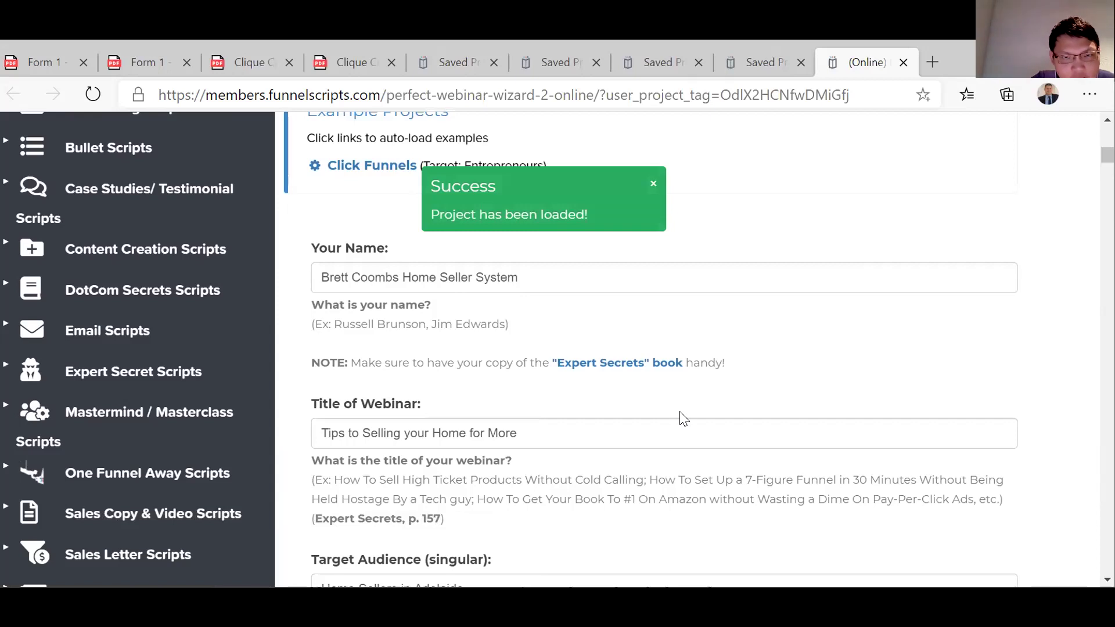
scroll(683, 419, "down", 6)
scroll(683, 418, "down", 8)
scroll(682, 411, "down", 5)
left_click(475, 312)
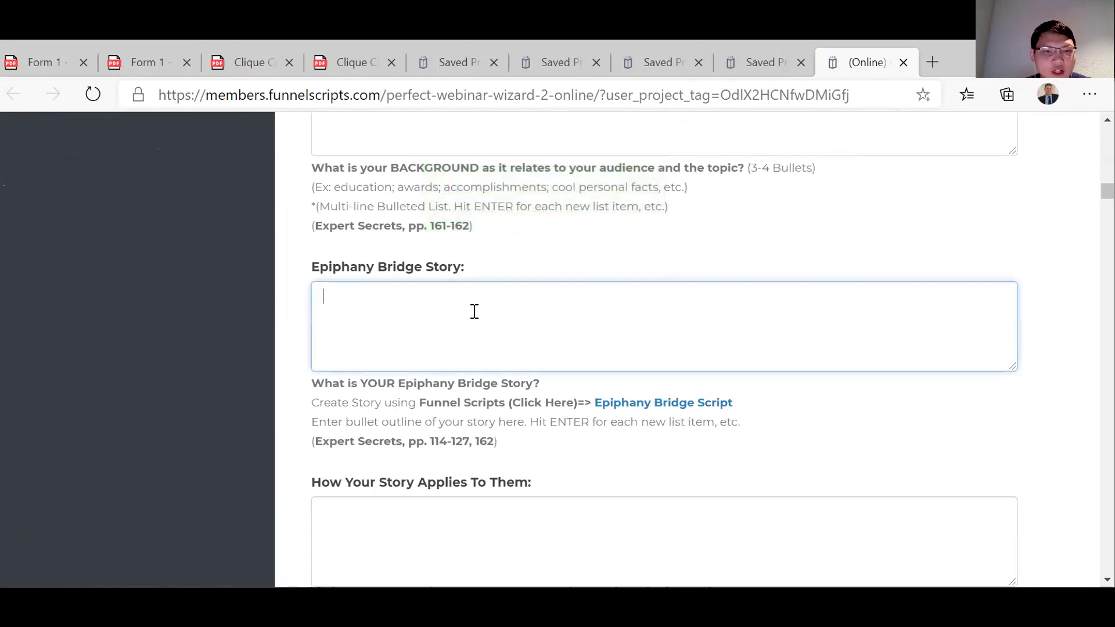
right_click(360, 295)
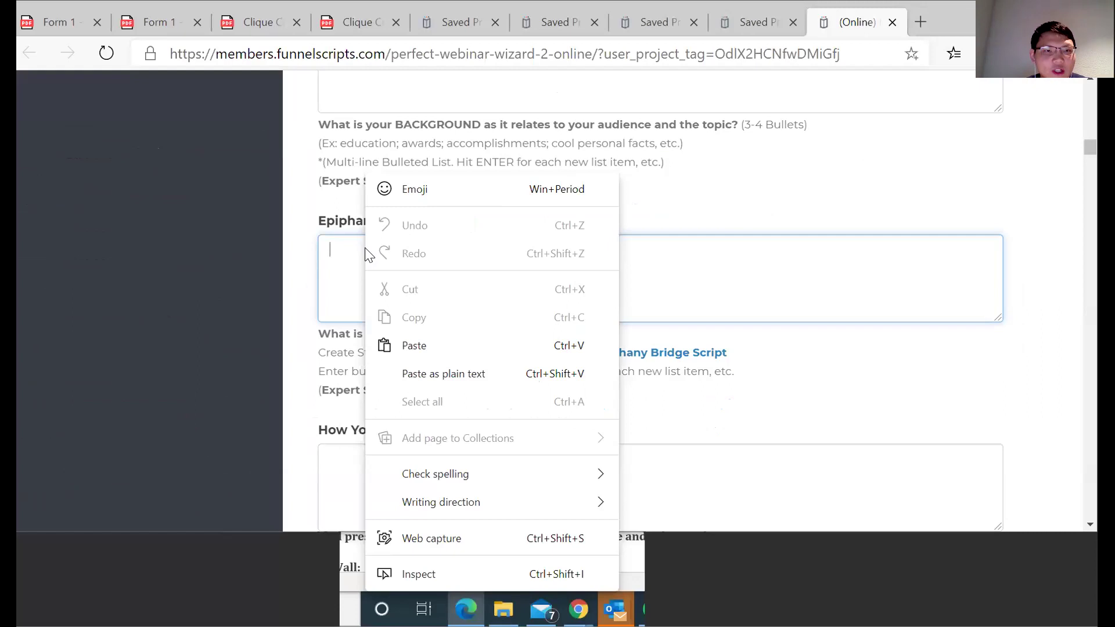
left_click(416, 346)
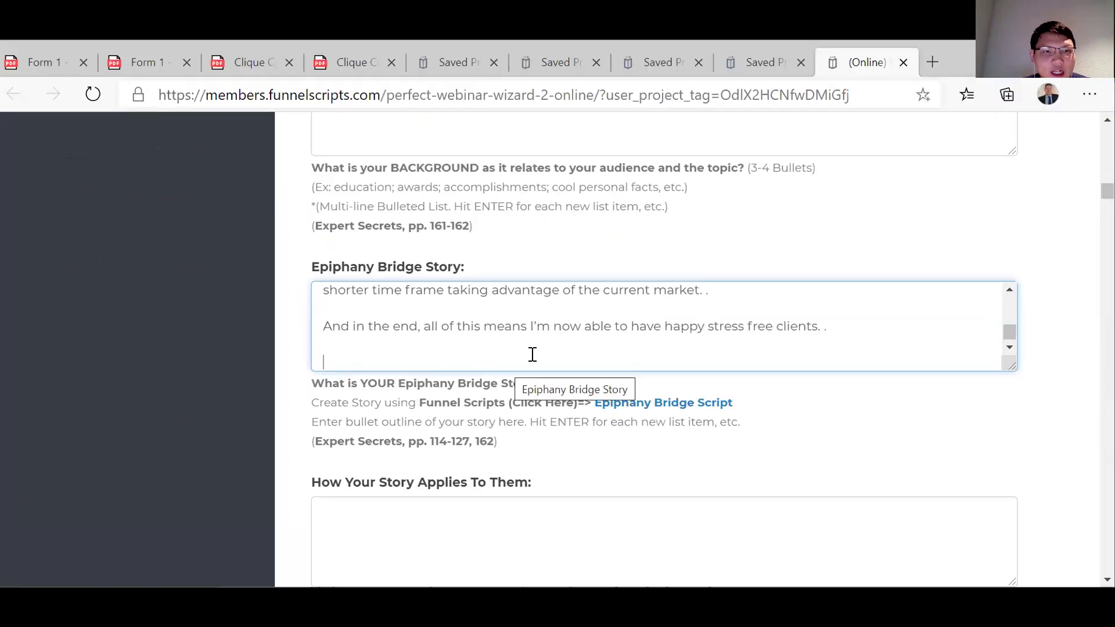
scroll(533, 354, "up", 10)
scroll(535, 308, "up", 10)
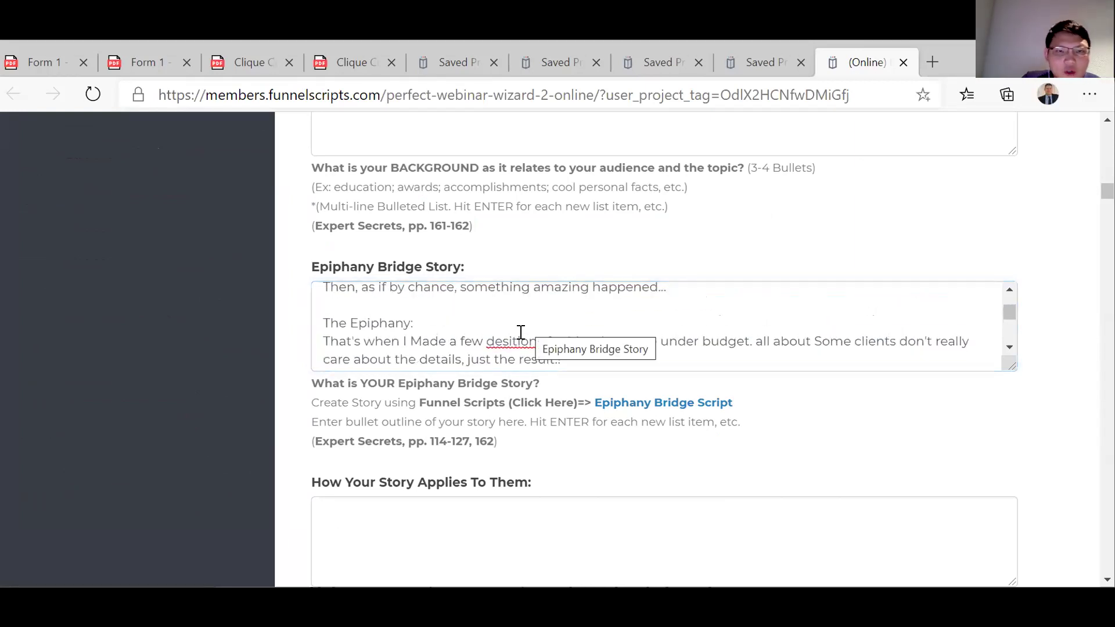
scroll(578, 341, "down", 3)
scroll(587, 451, "down", 3)
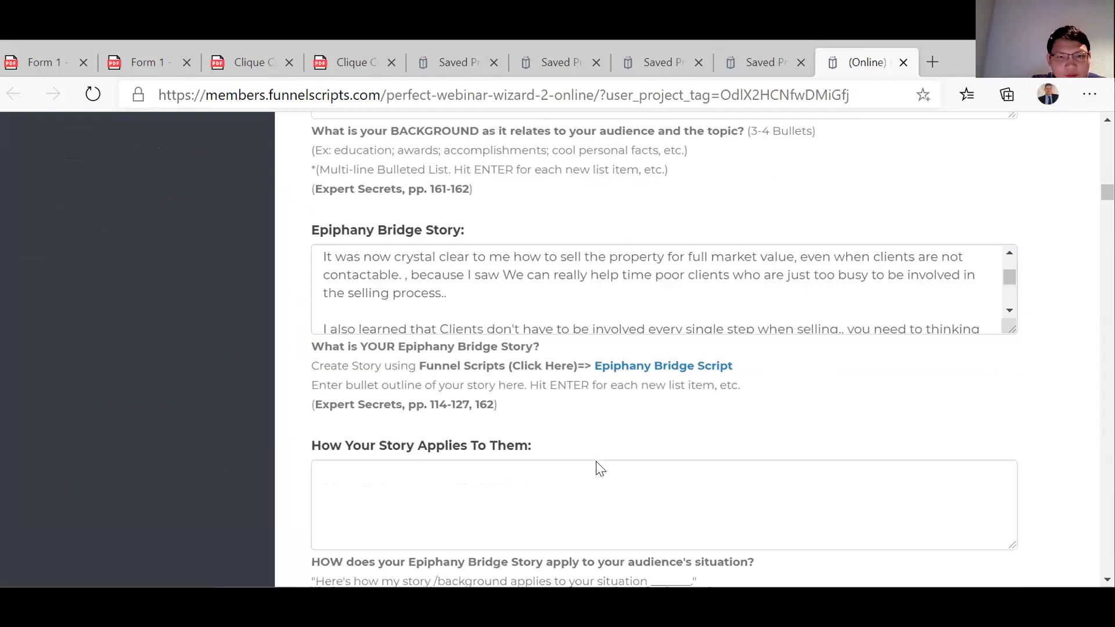
left_click(488, 378)
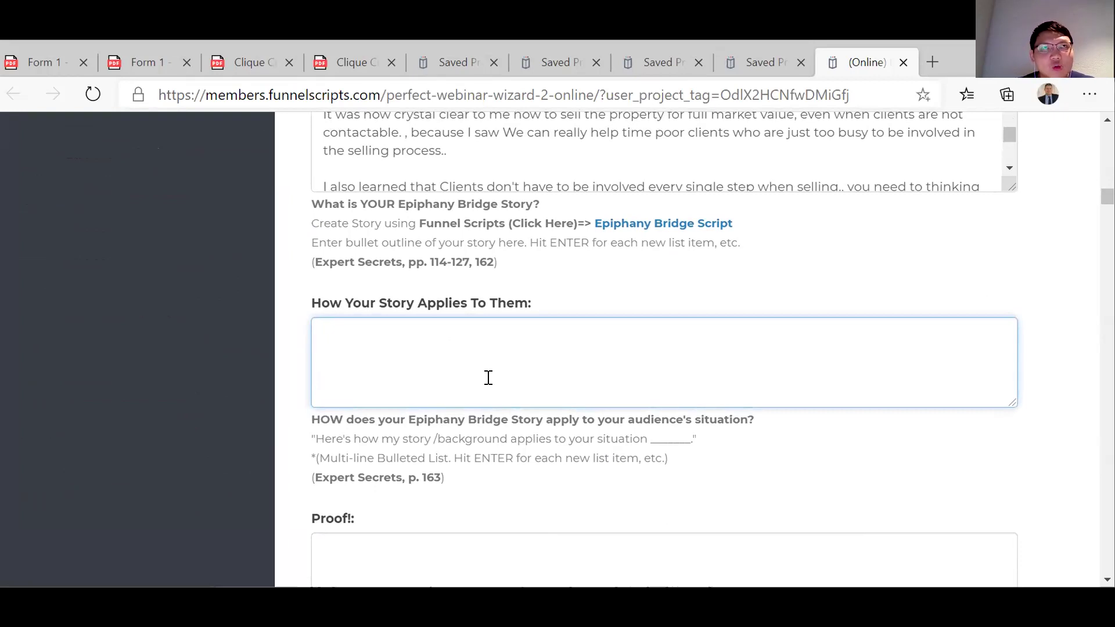
Write 'So if your a time poor home seller we can help you project manage and renovate your property to sell.'.
type("So i")
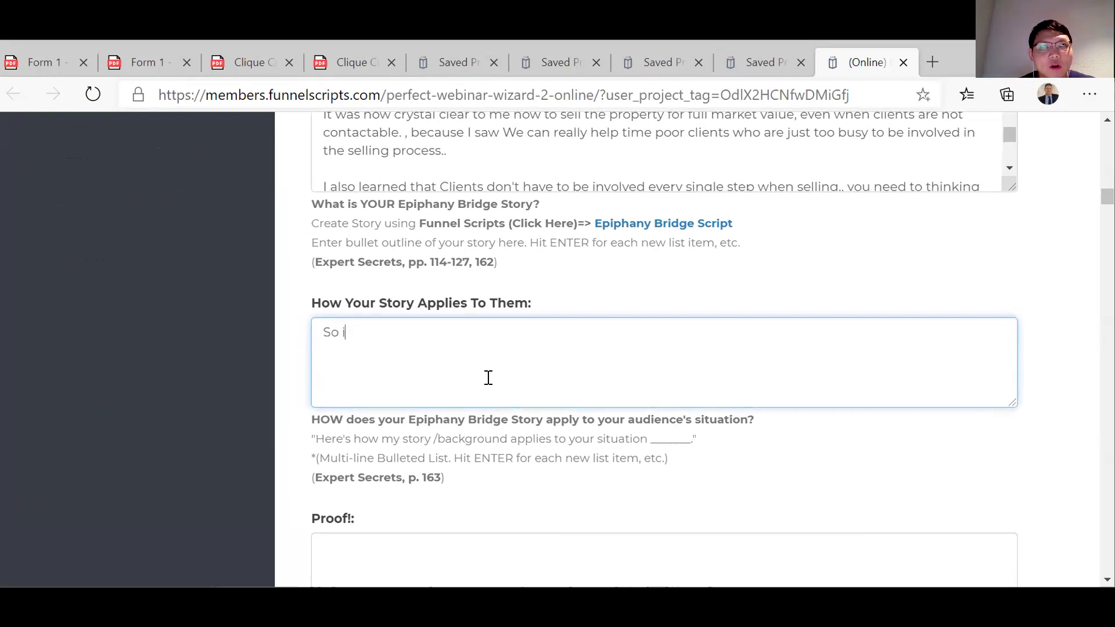
type("f your a ")
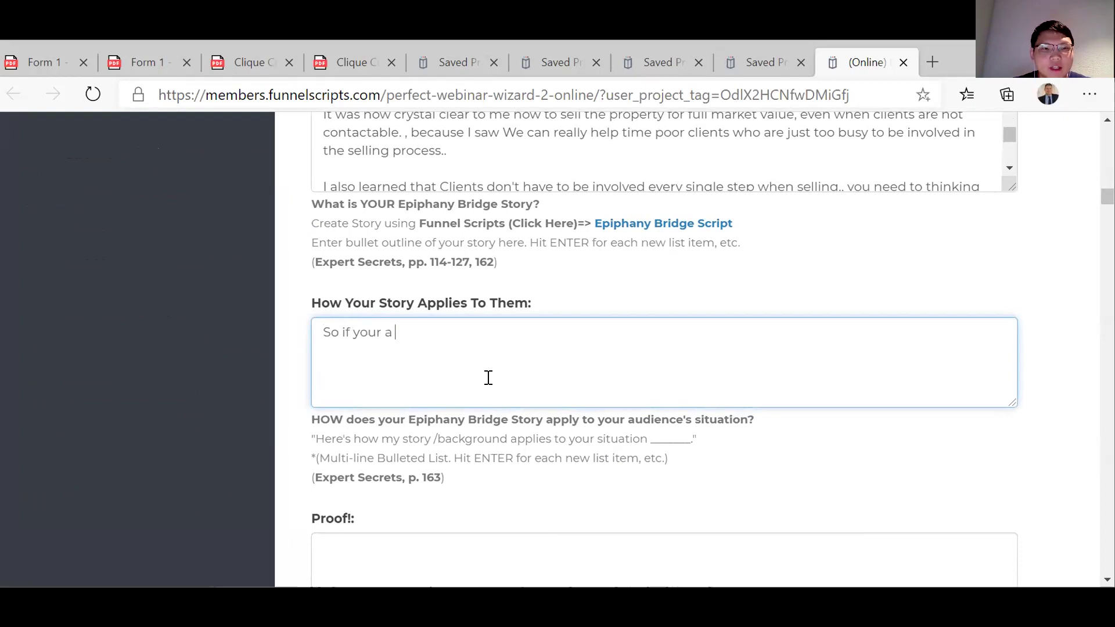
type("time poor home seller")
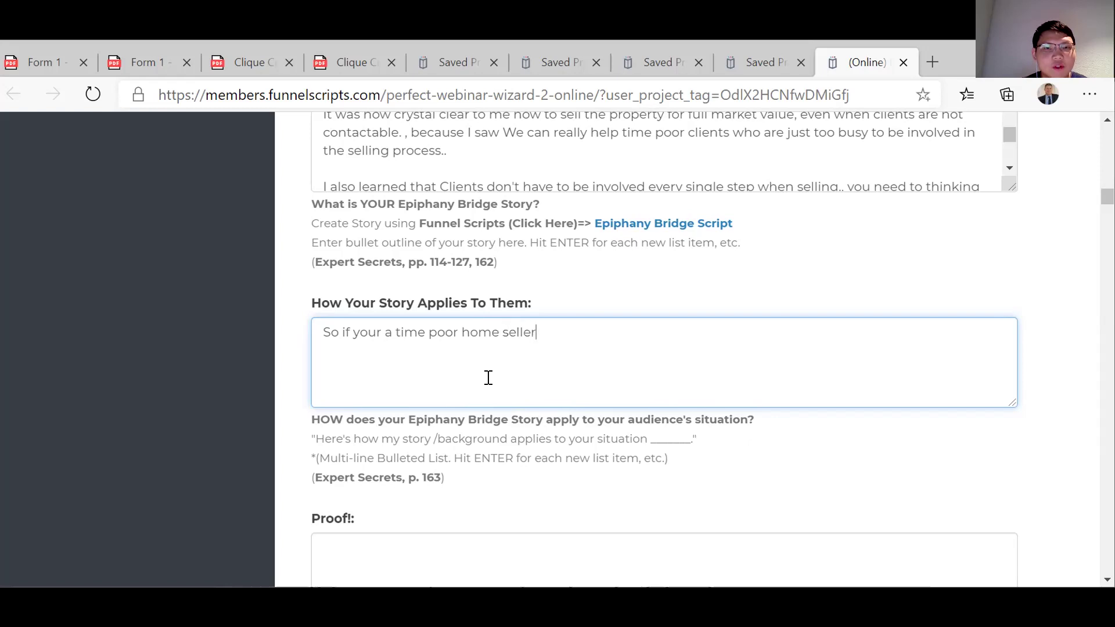
type(" we can ")
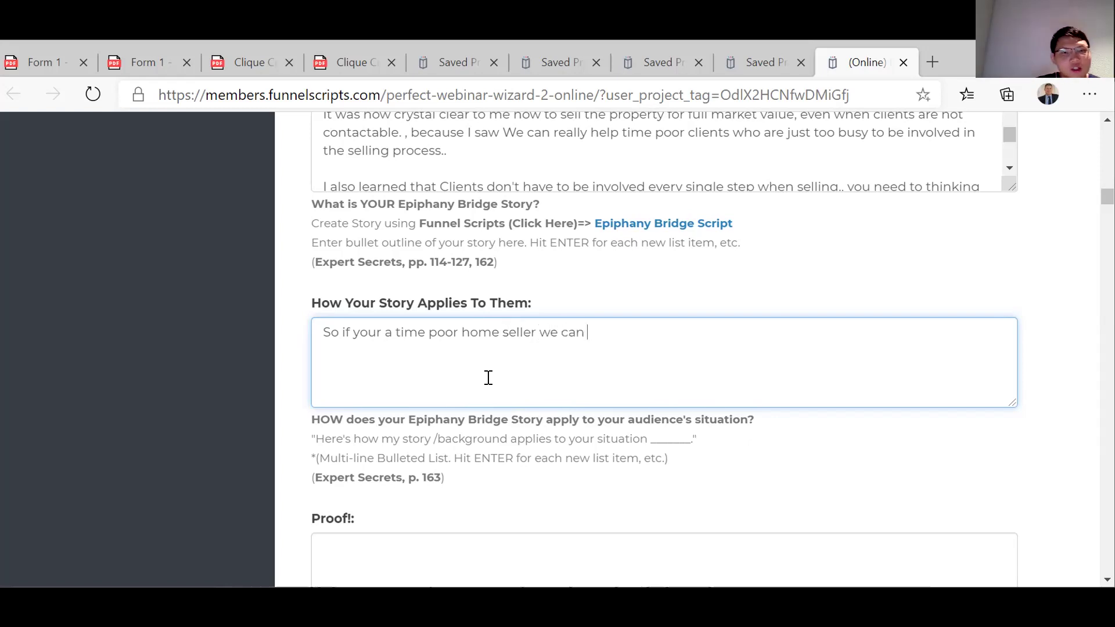
type("help you.")
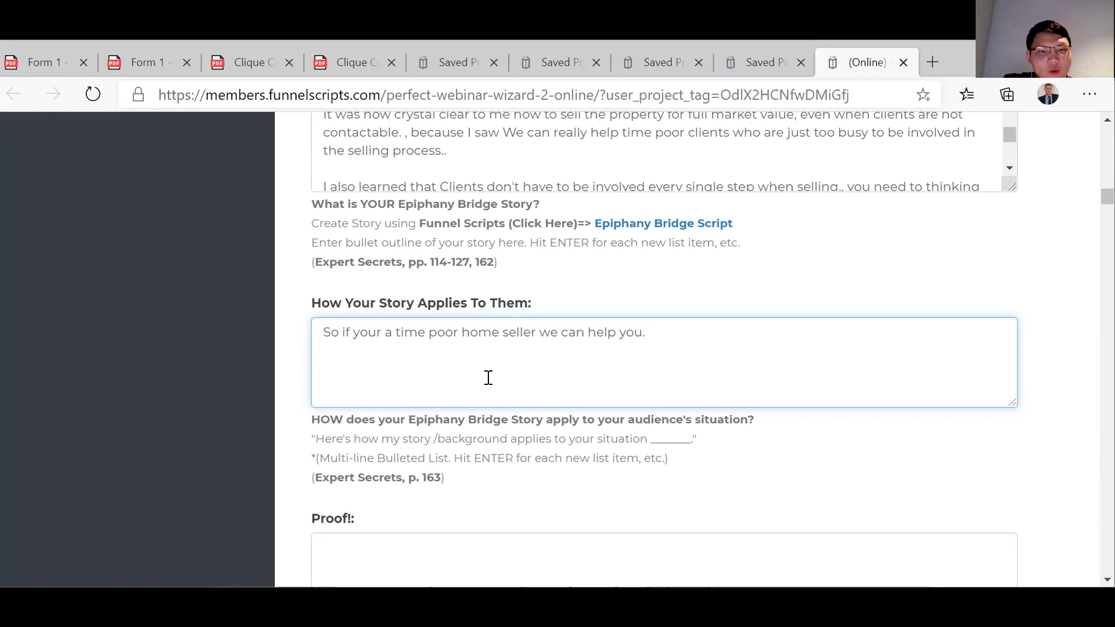
scroll(488, 377, "down", 1)
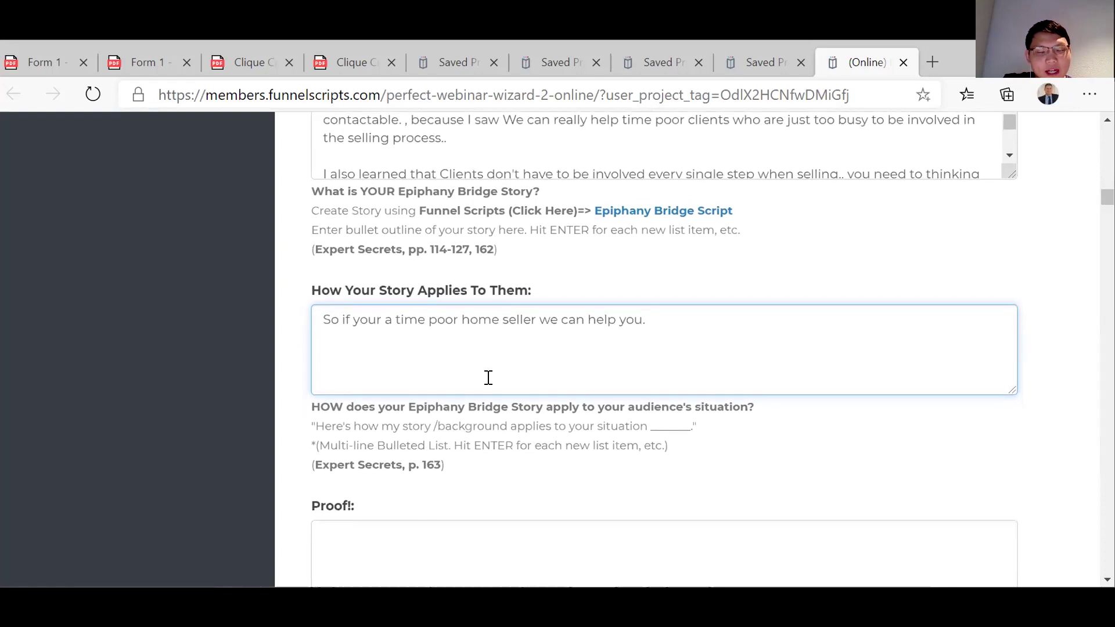
type("p")
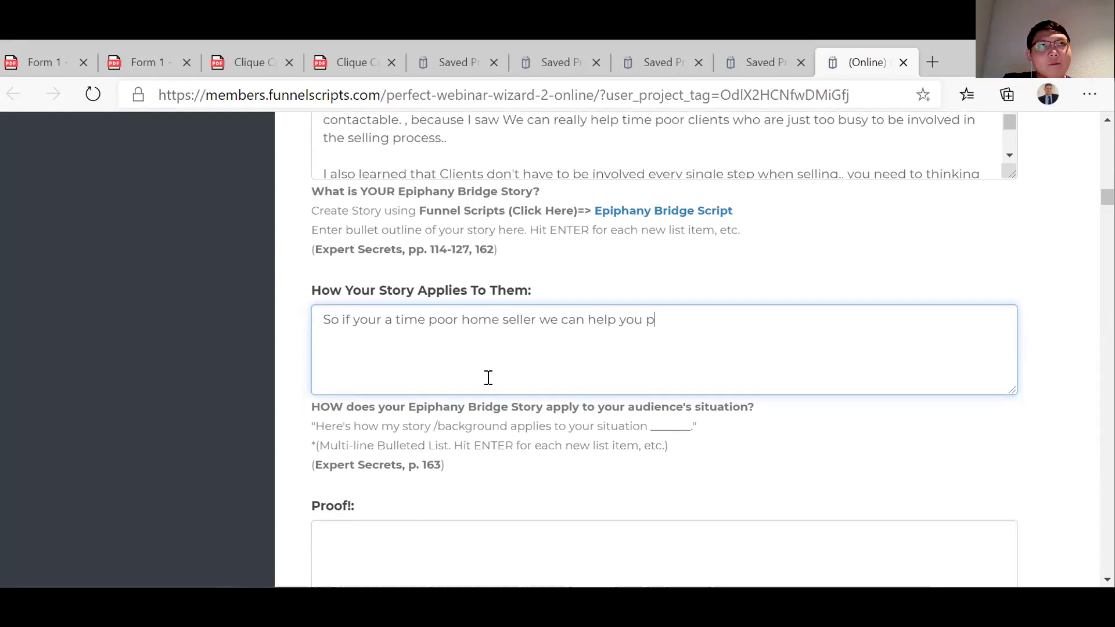
type("roject massage")
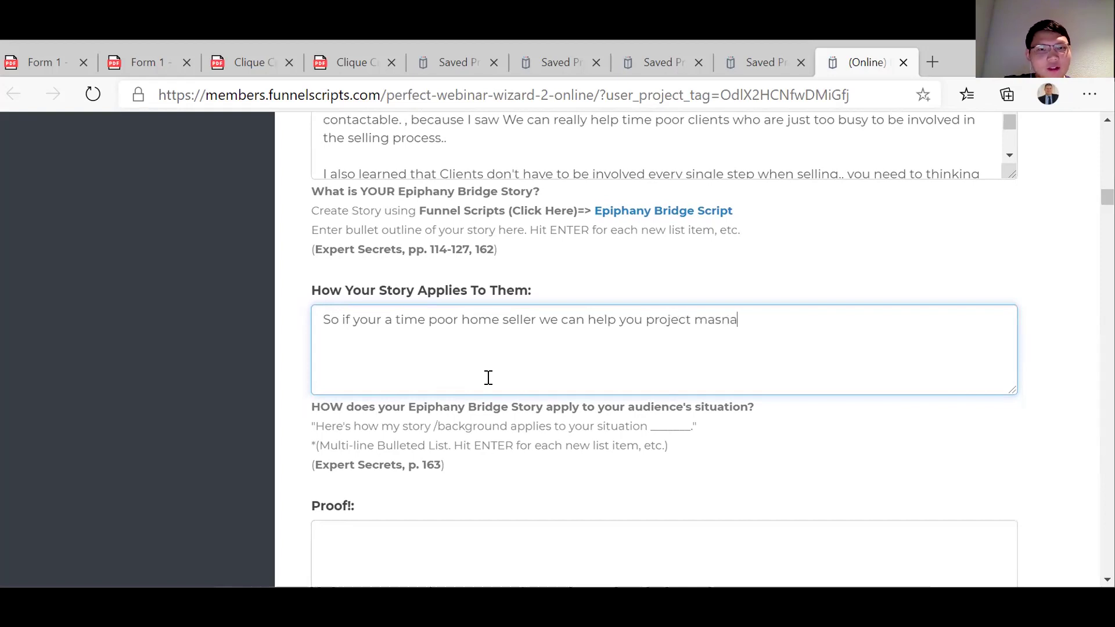
key("ctrl+shift+Left")
type("masna")
key("BackSpace")
key("BackSpace")
key("BackSpace")
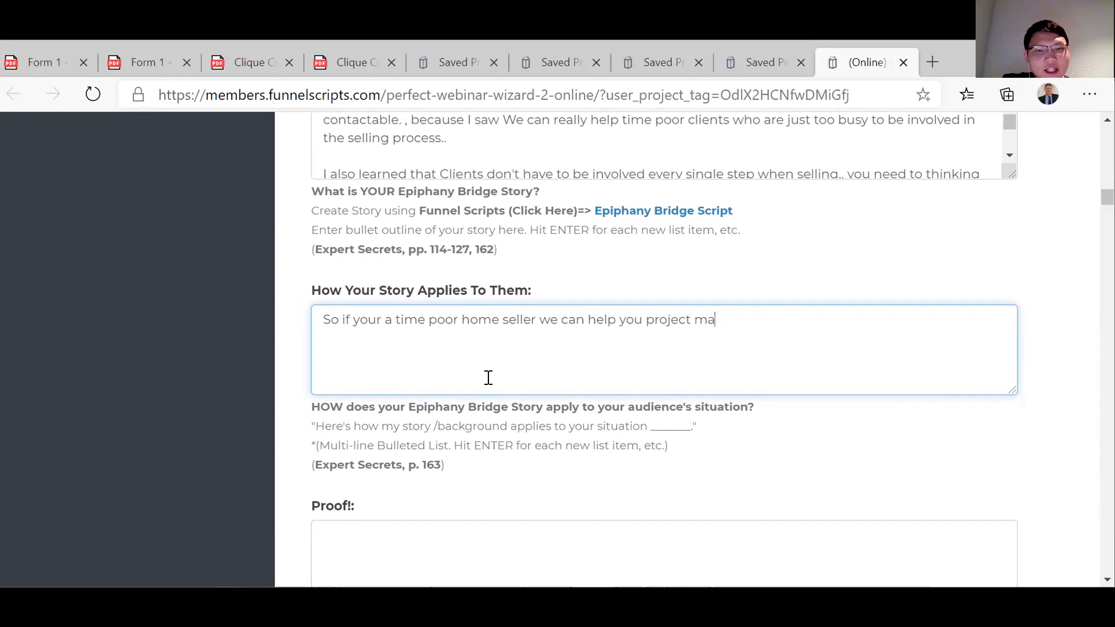
type("nage ")
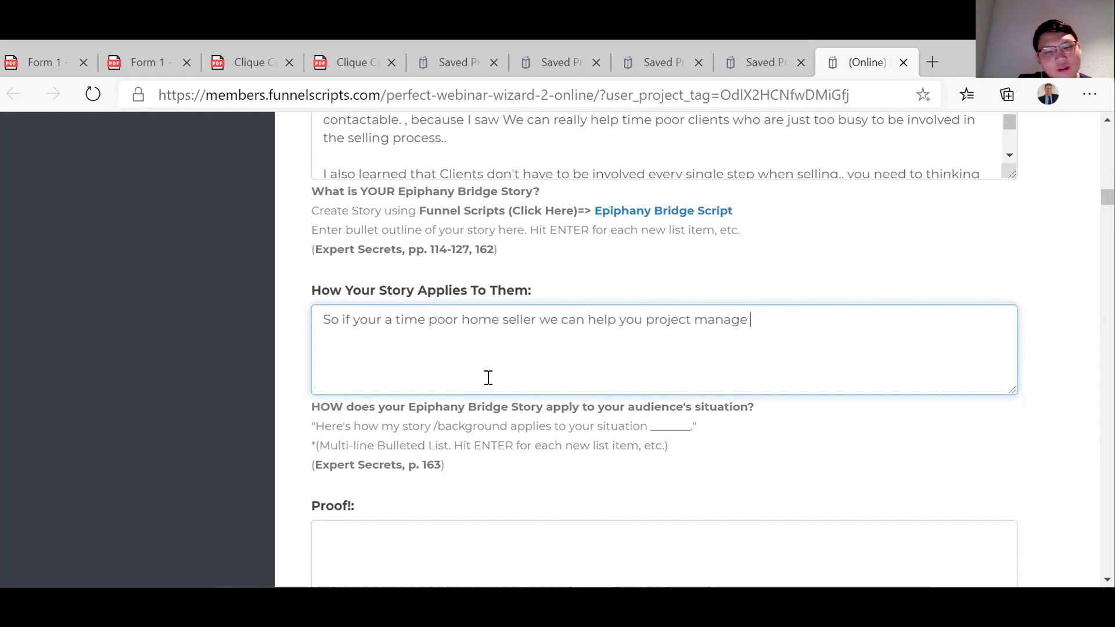
type("and ")
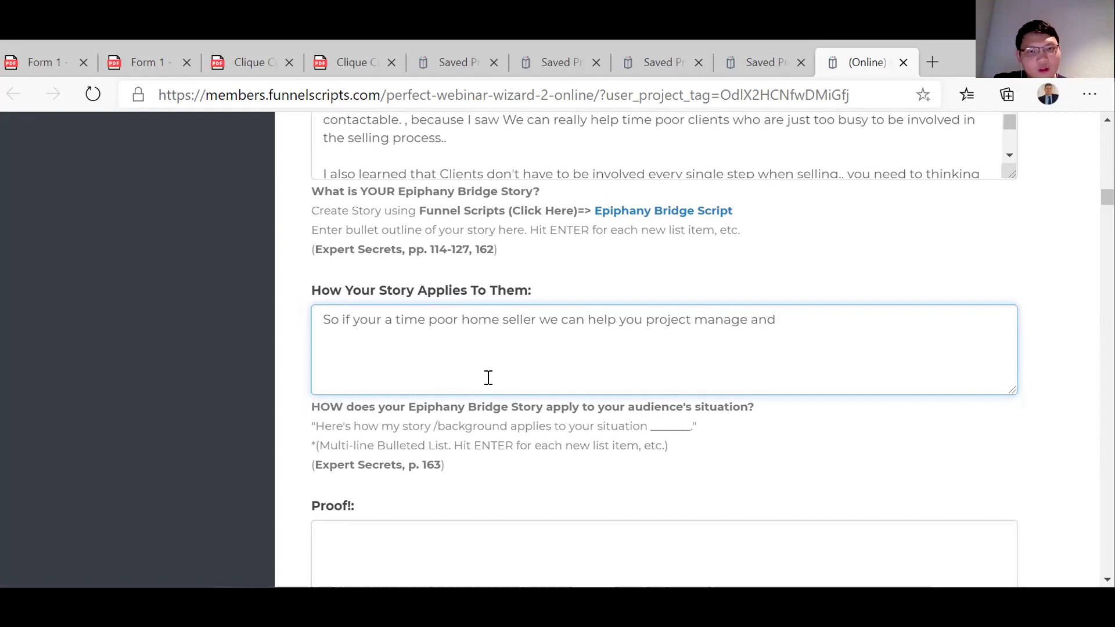
type("renava")
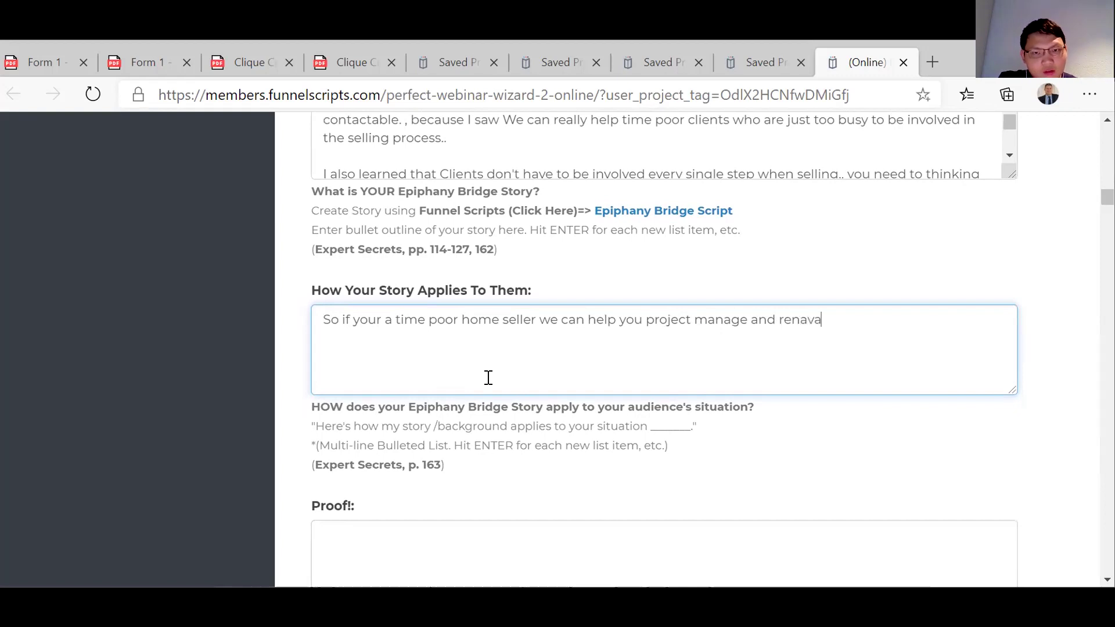
type("te")
key("BackSpace")
key("BackSpace")
key("BackSpace")
key("BackSpace")
key("BackSpace")
type("ovate y")
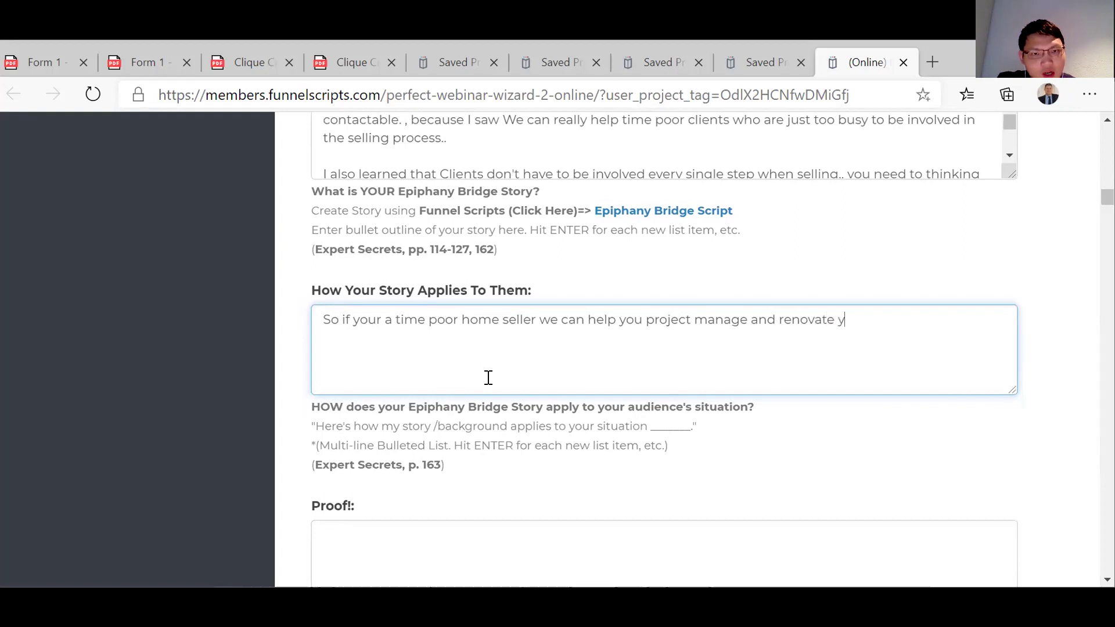
type("our propert")
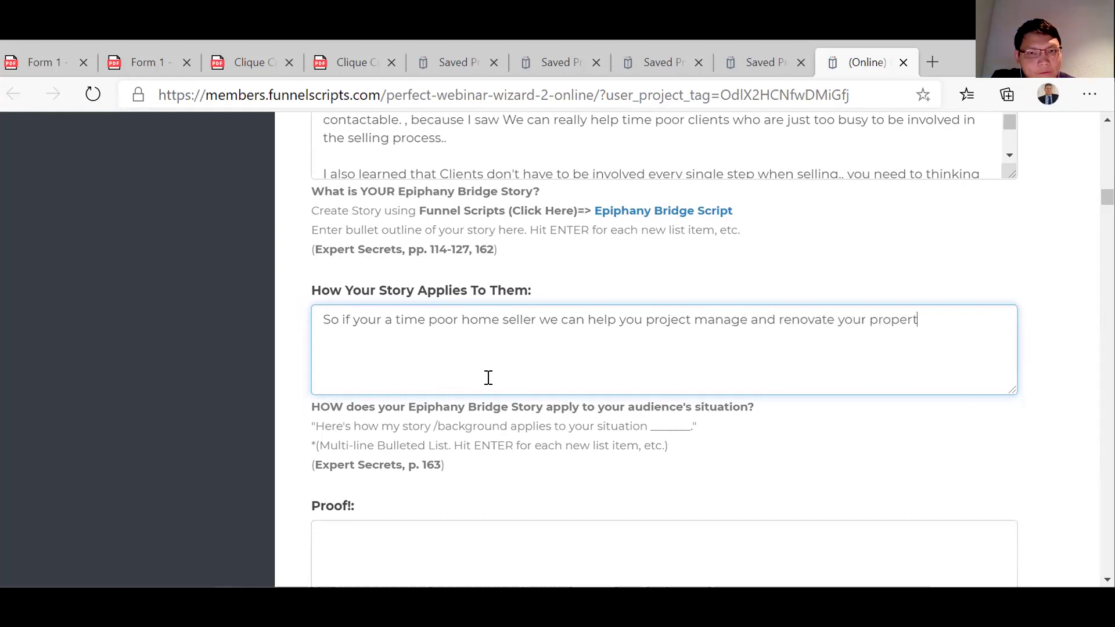
type("y to sell.")
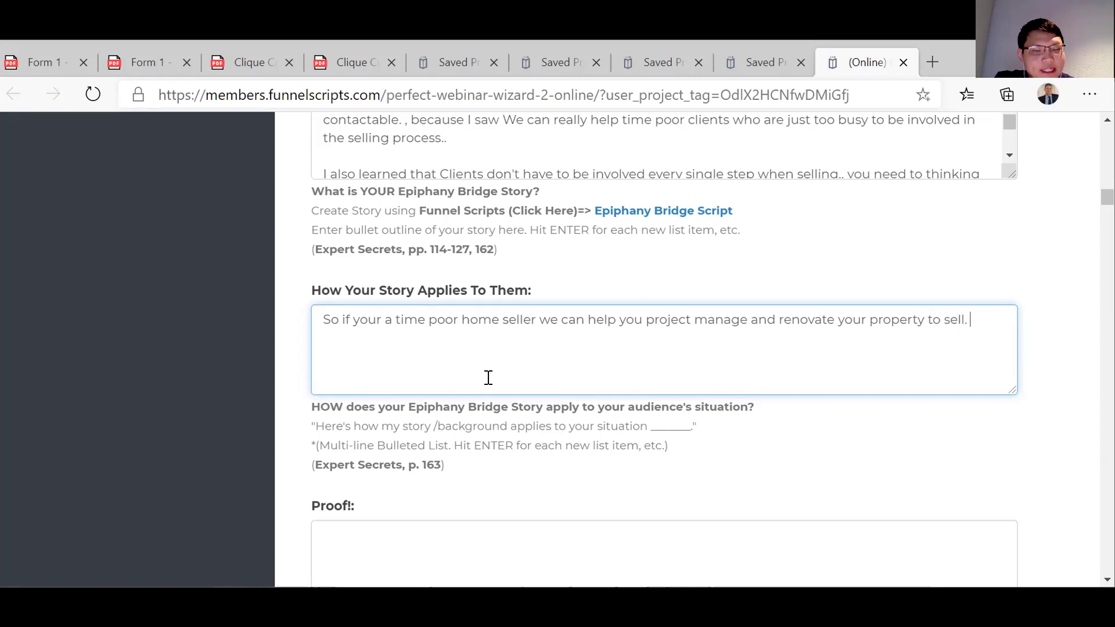
scroll(488, 378, "down", 1)
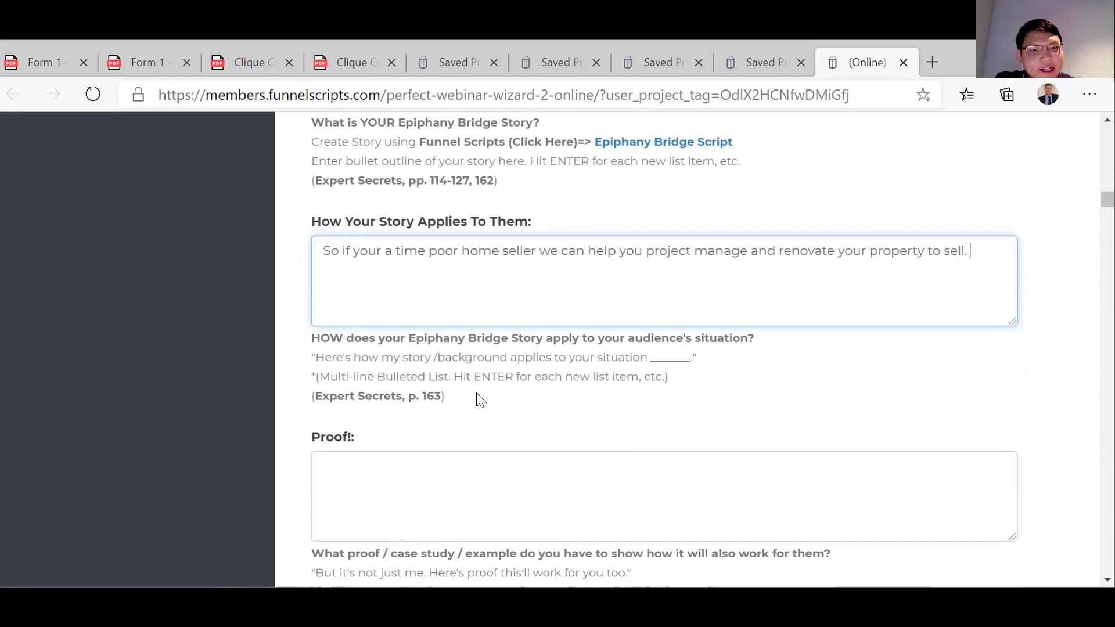
left_click(413, 458)
scroll(413, 458, "down", 2)
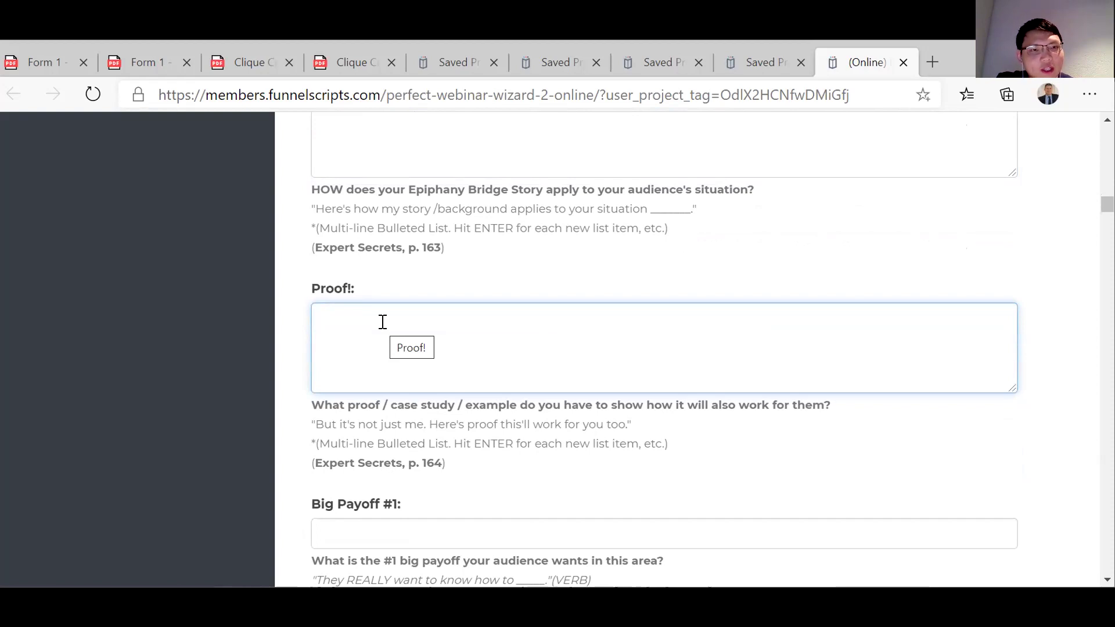
Enter 'Note Felixstow house' as the Proof! answer.
type("No")
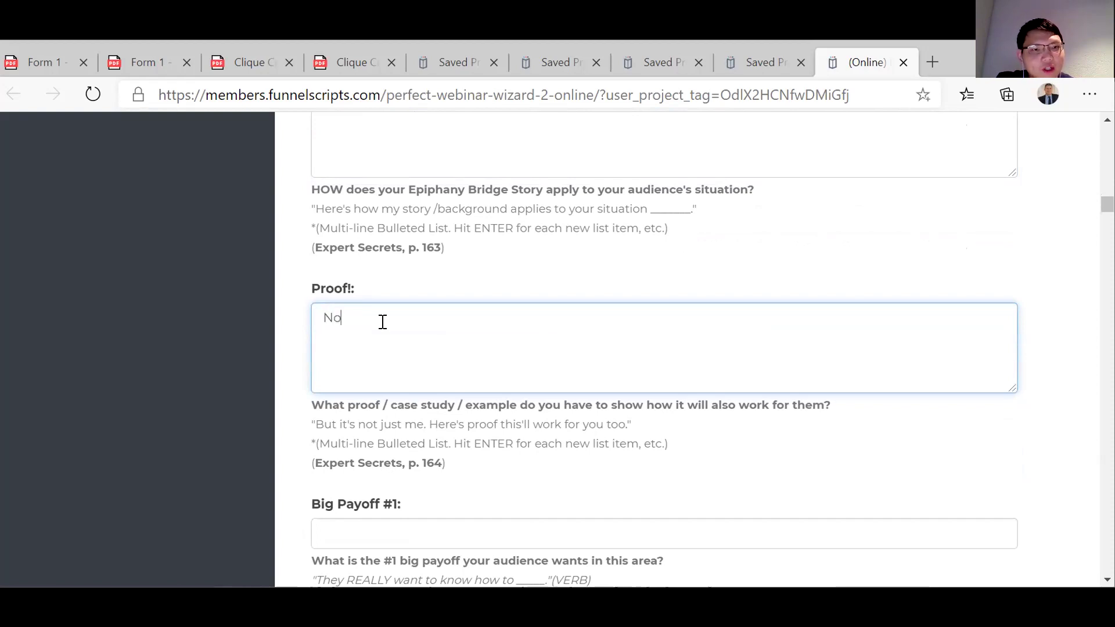
type("te F")
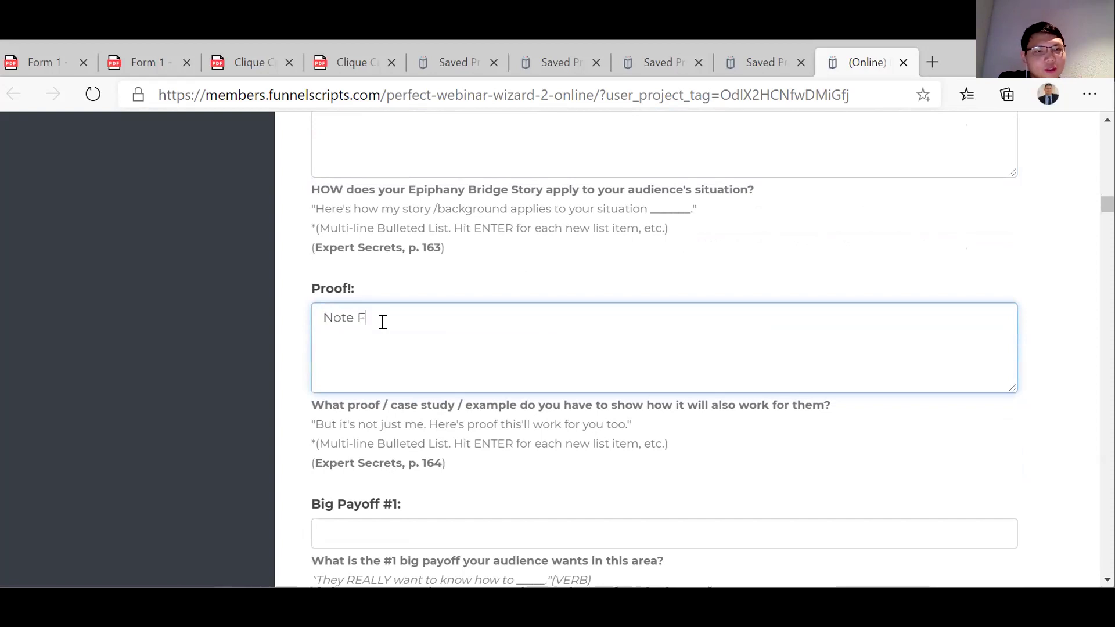
type("elixstow ")
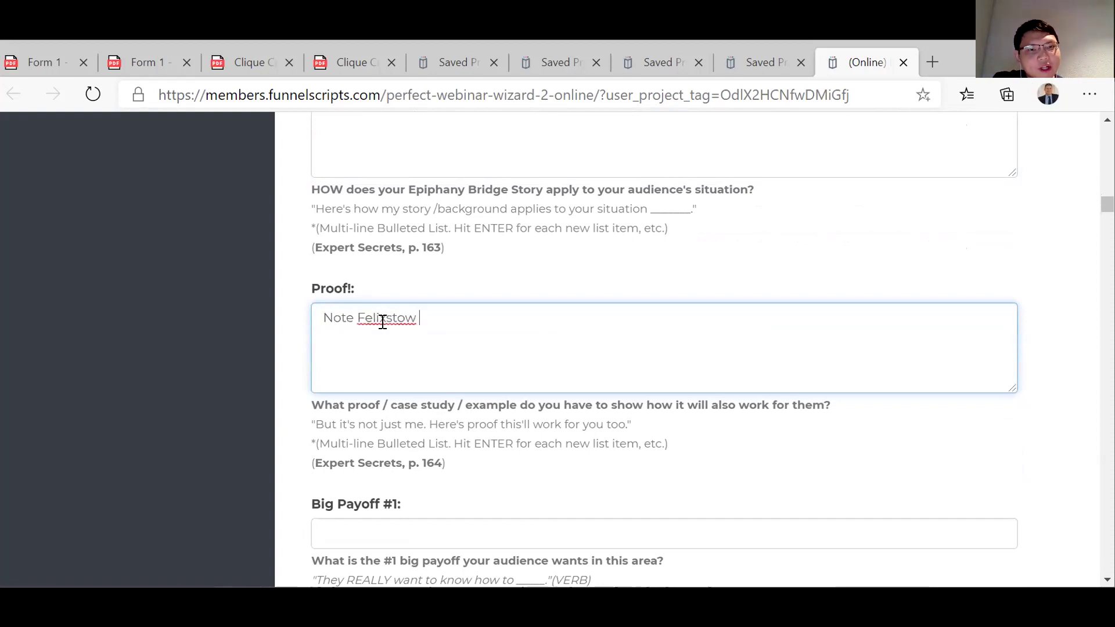
type("house")
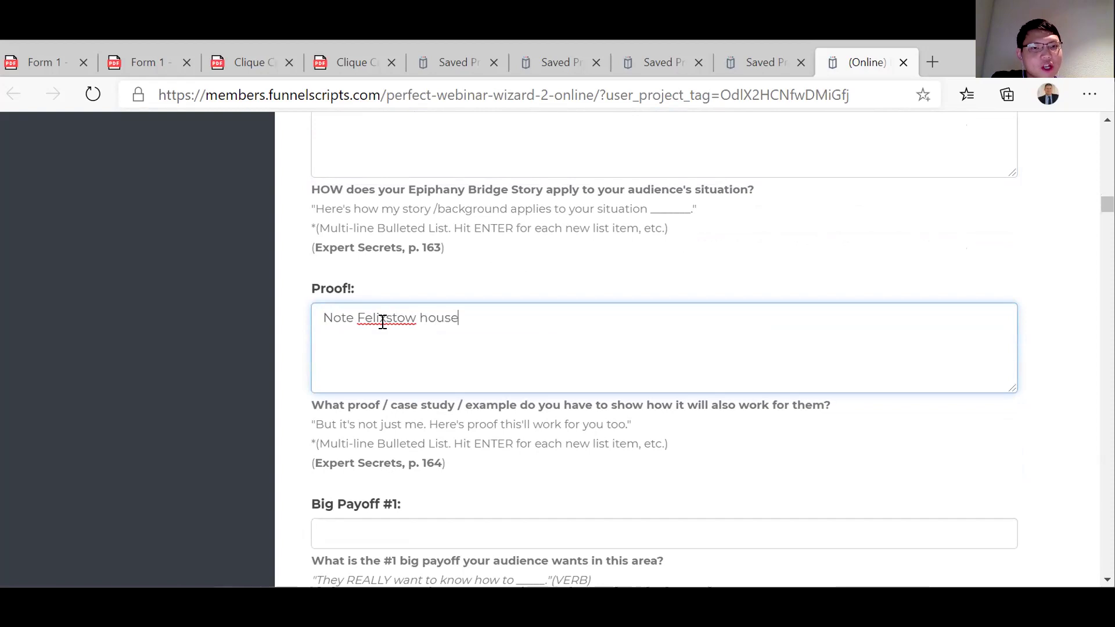
scroll(413, 385, "down", 2)
left_click(399, 451)
Set Big Payoff #1 to 'sell their property for the full market value, without the time to do it!'.
left_click(384, 440)
scroll(384, 440, "down", 3)
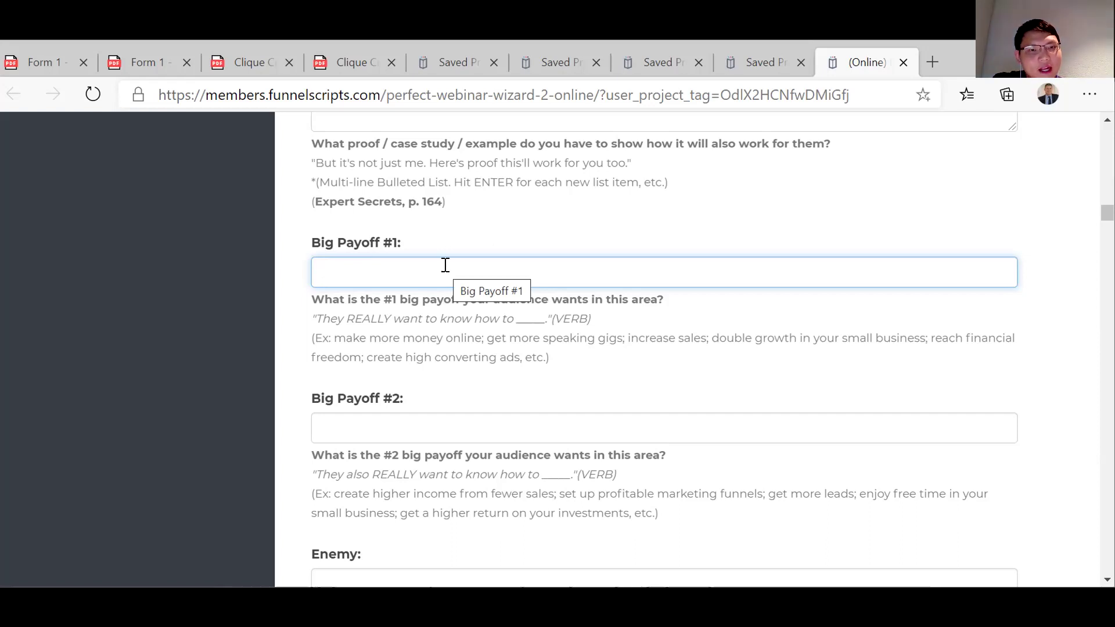
type("s")
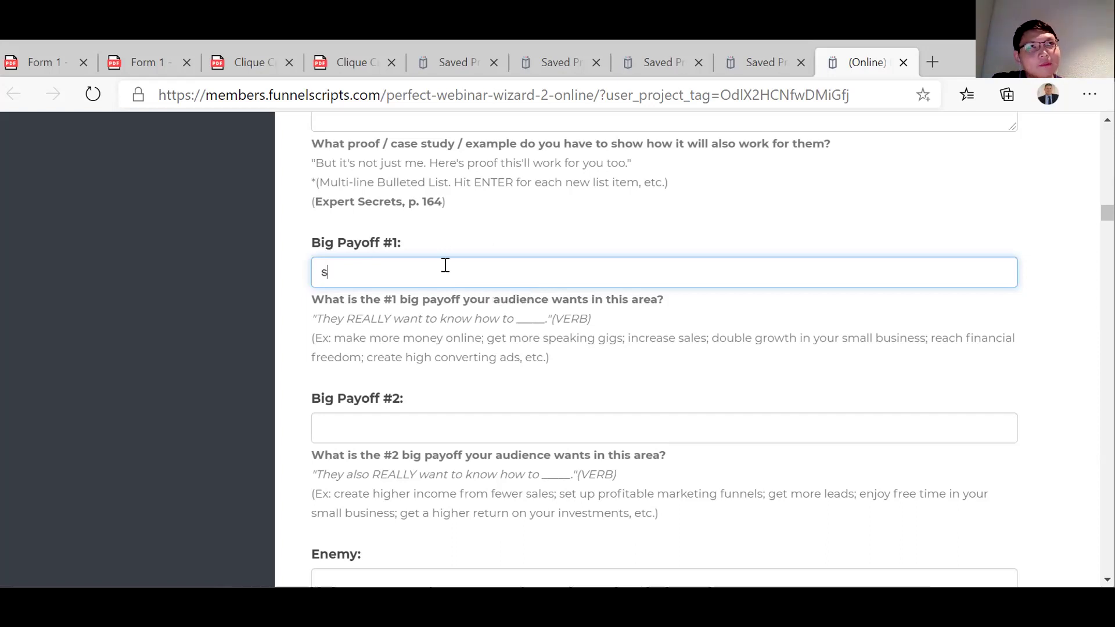
type("ell their")
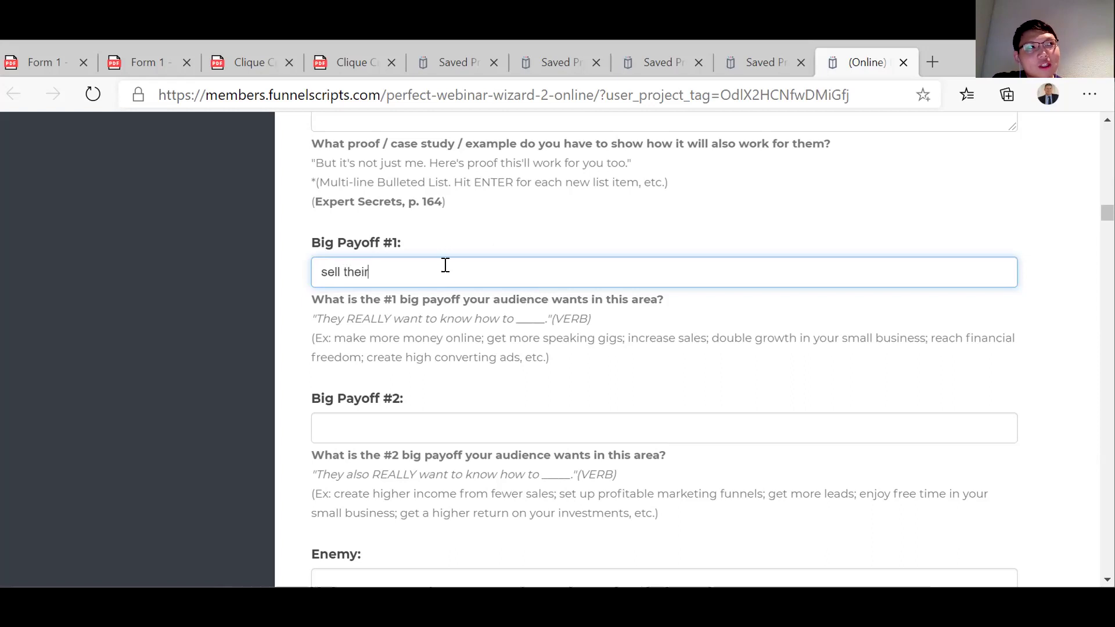
type(" proeprty")
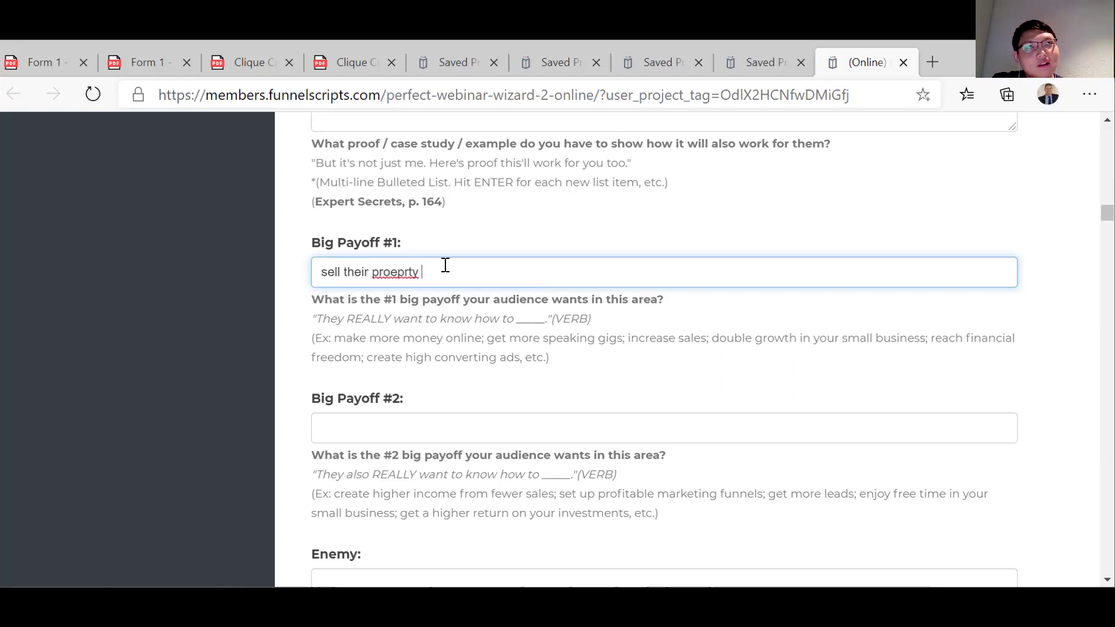
key("BackSpace")
key("BackSpace")
key("BackSpace")
key("BackSpace")
key("BackSpace")
type("perty for the ")
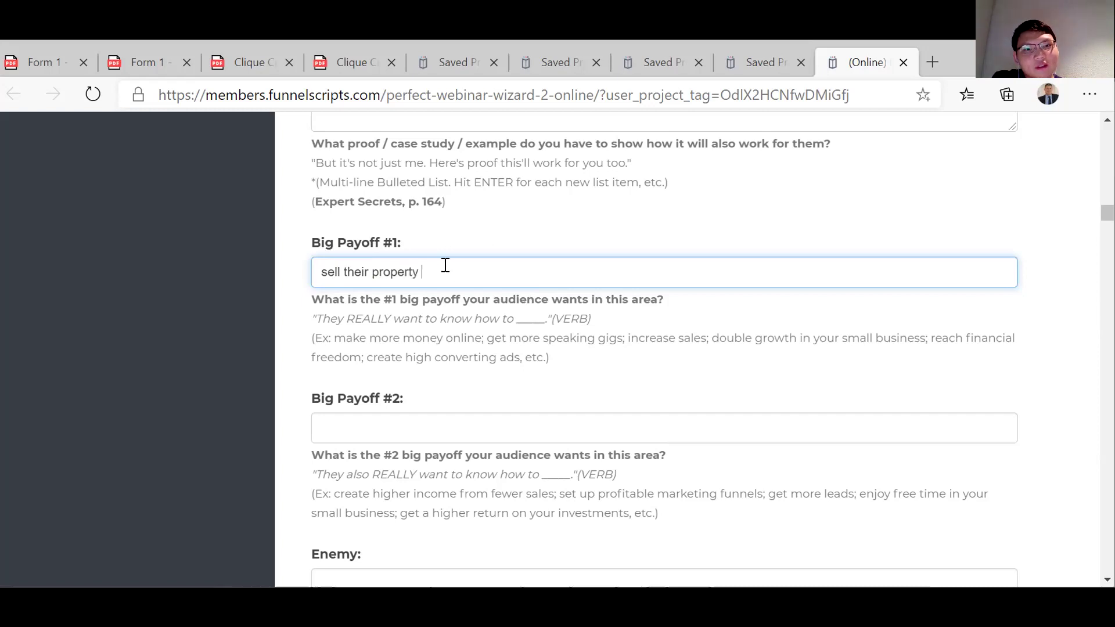
type("f")
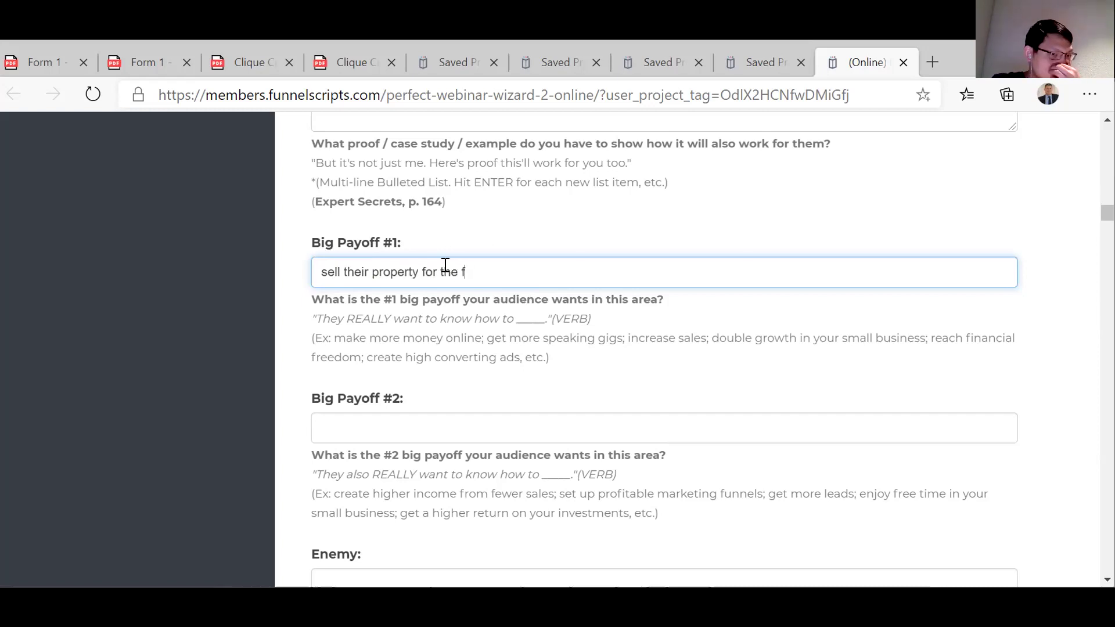
type("ull market value, withou")
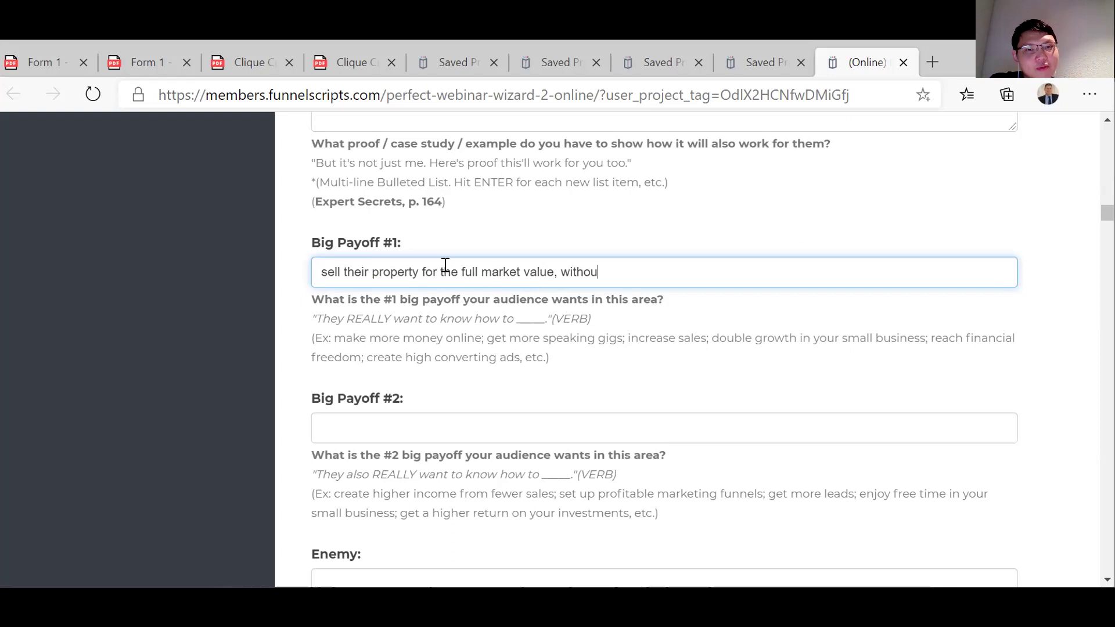
type("t the time to do it")
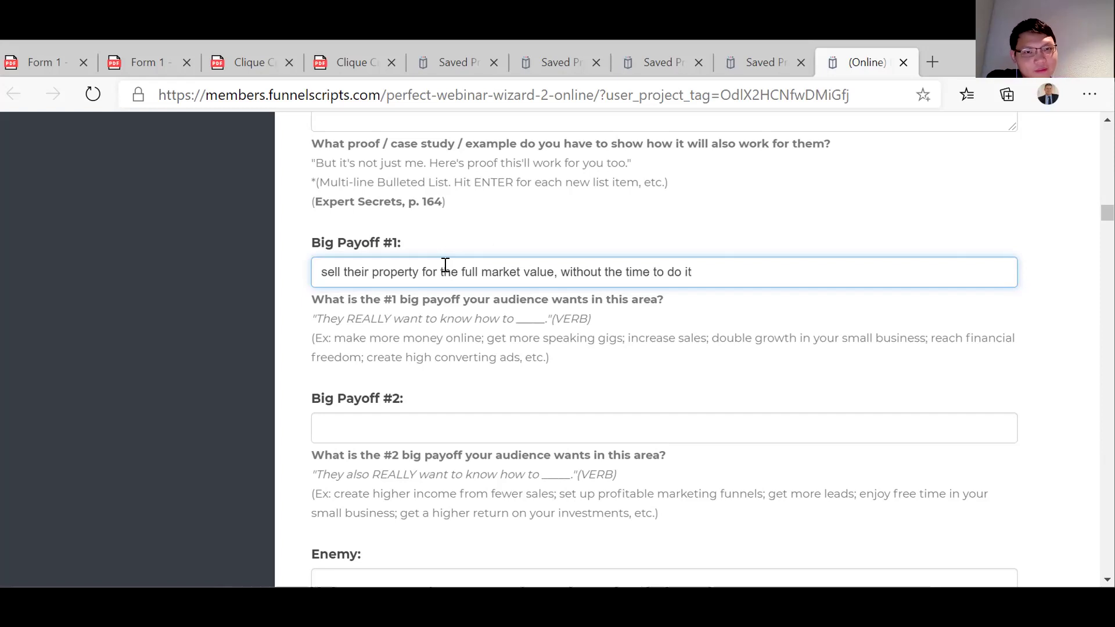
type("!")
left_click(388, 427)
Type 'make their property more desirable without trawling tradespeople for quotes' as Big Payoff #2.
scroll(388, 428, "down", 3)
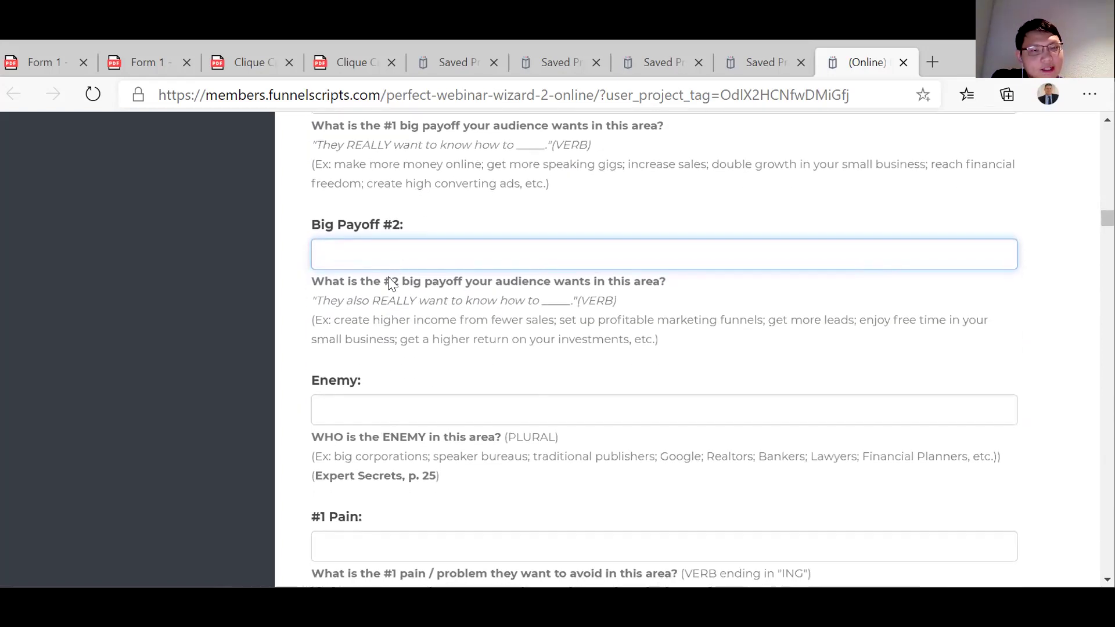
scroll(372, 339, "down", 1)
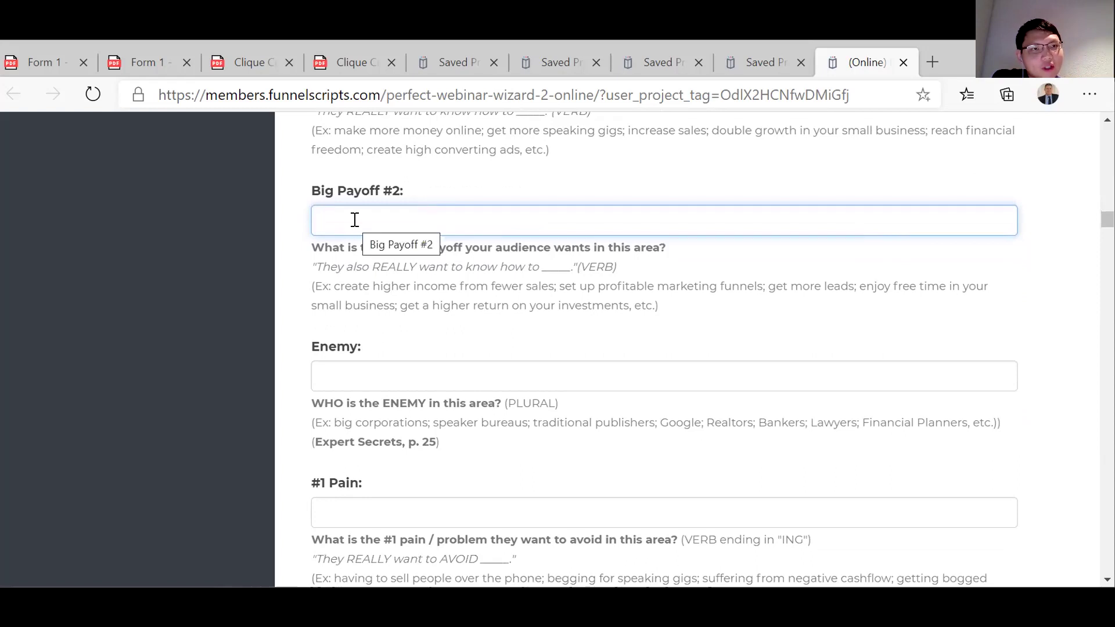
type("majke")
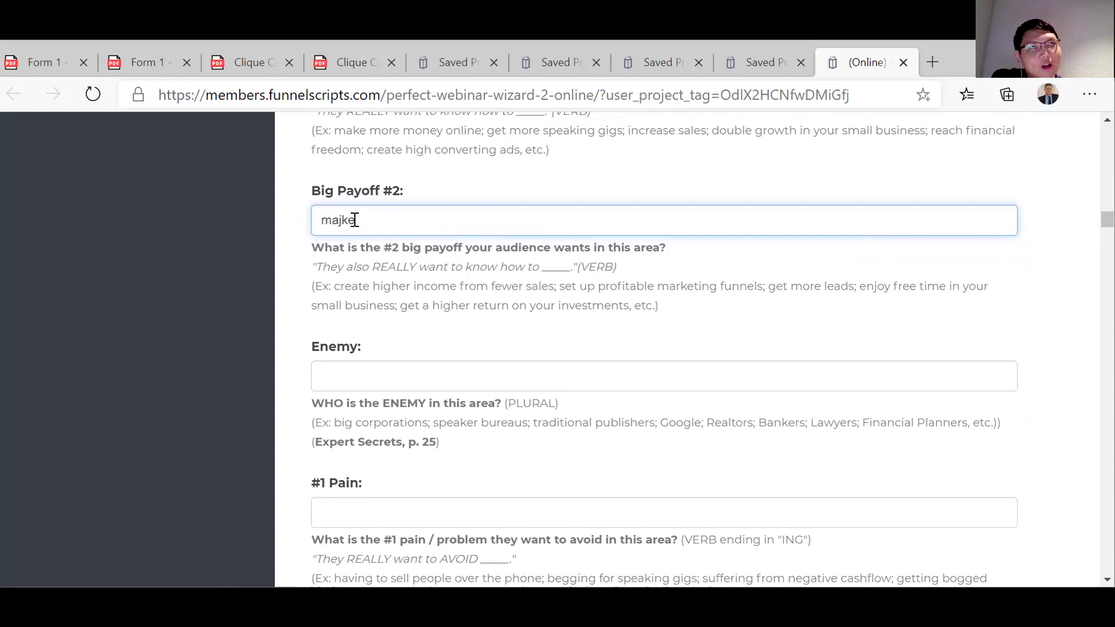
key("BackSpace")
key("BackSpace")
key("BackSpace")
type("ke their")
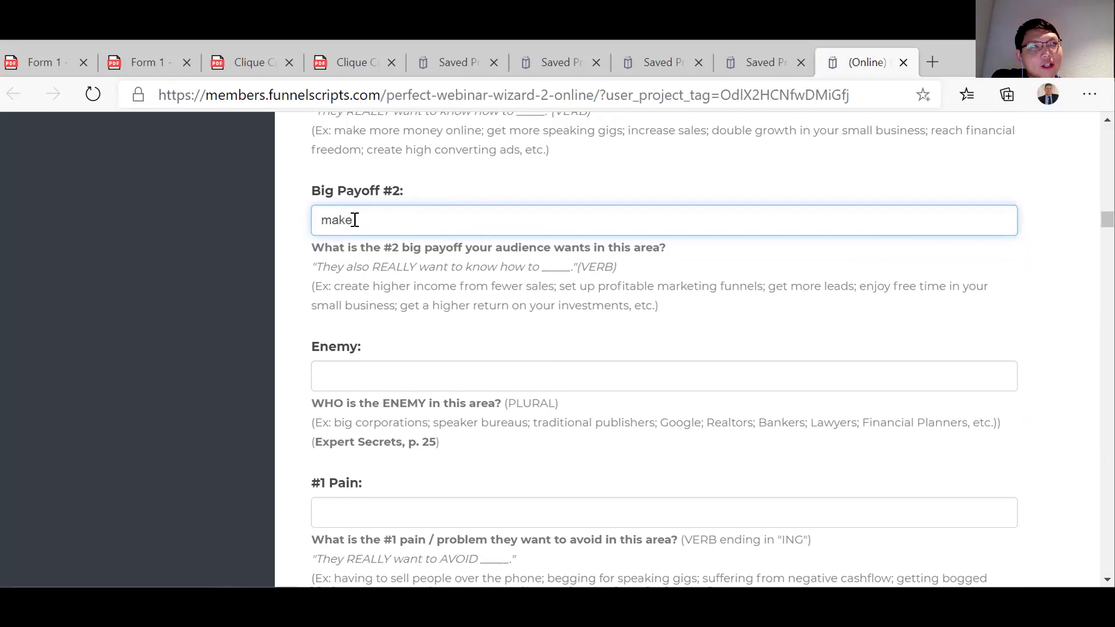
type(" p")
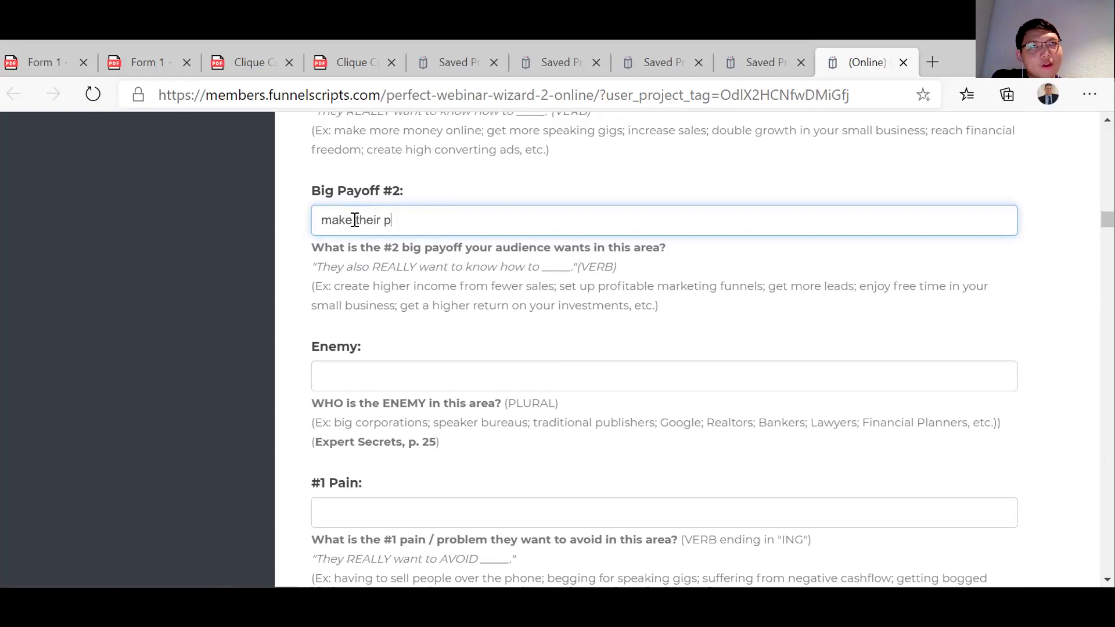
type("roper")
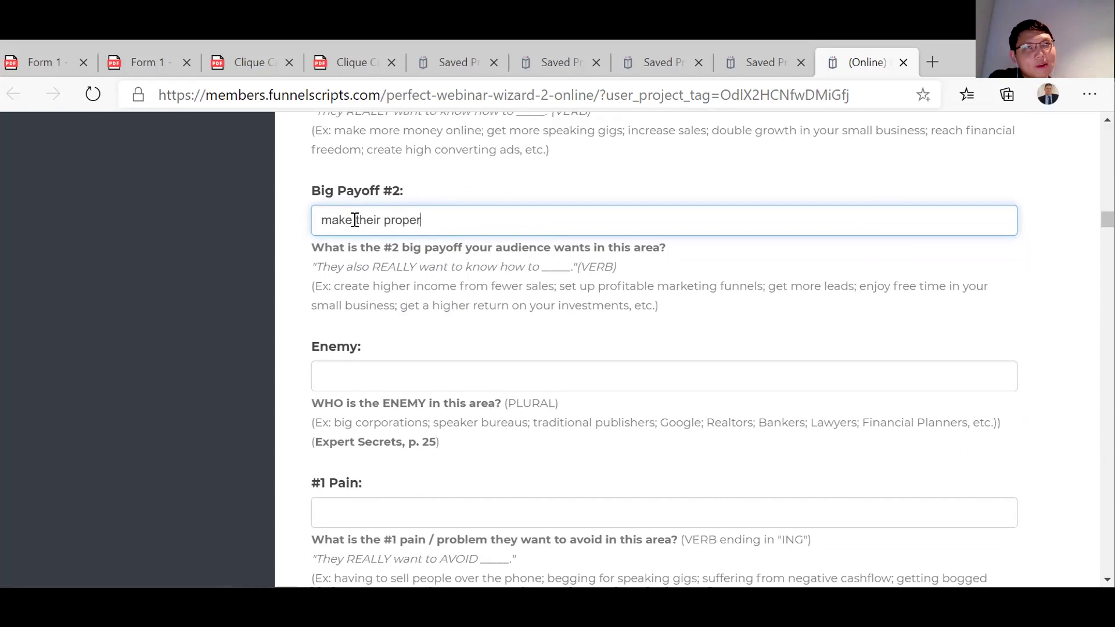
type("ty more ")
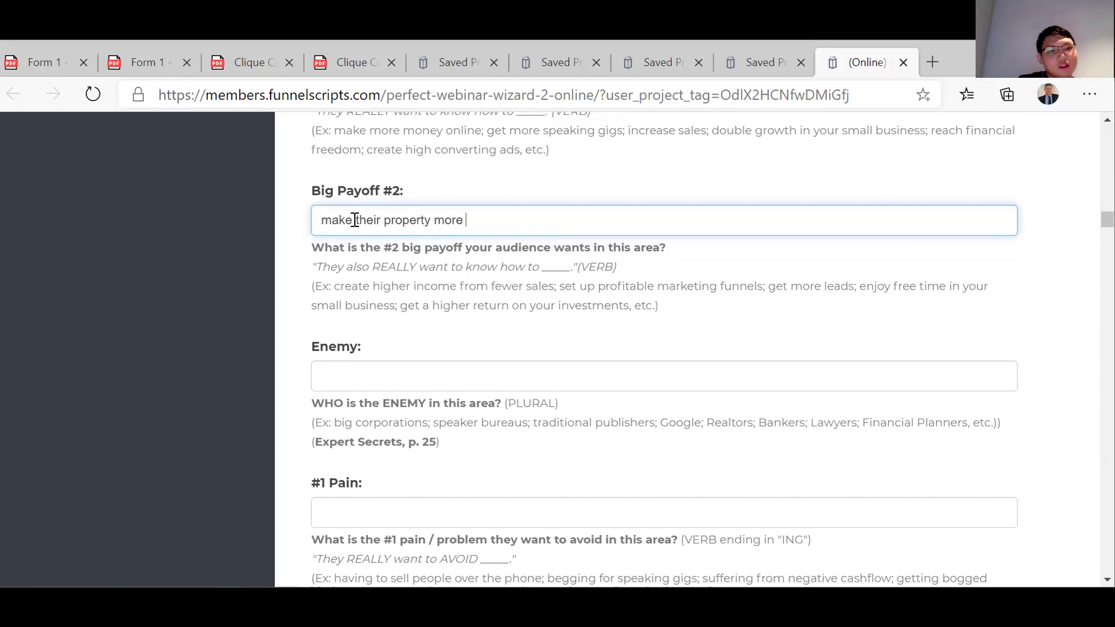
type("desirabl")
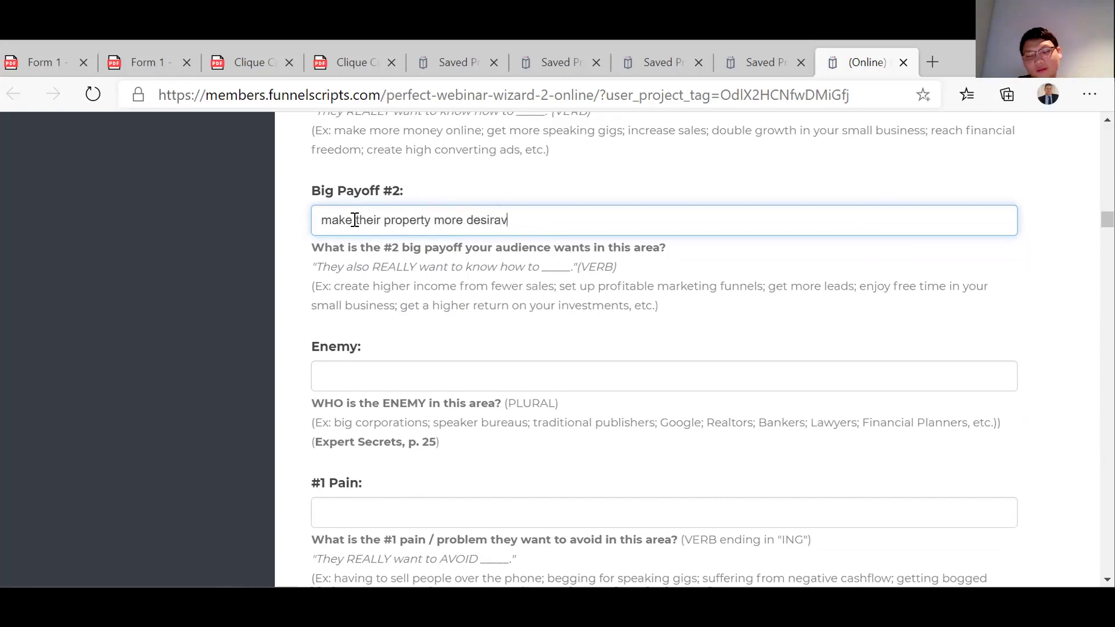
type("e")
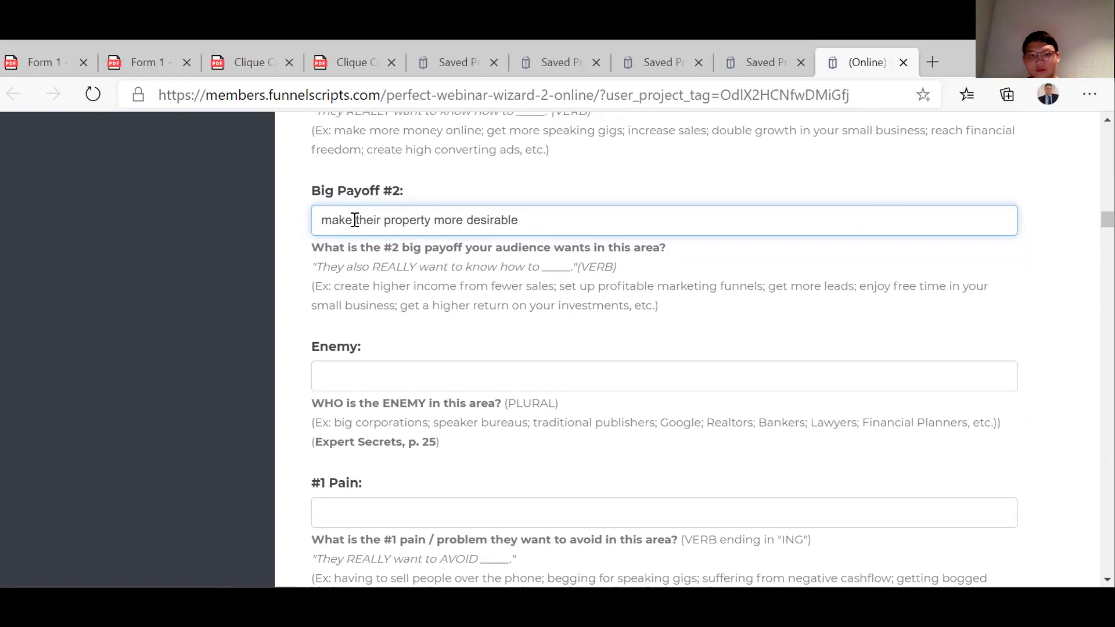
type(" without")
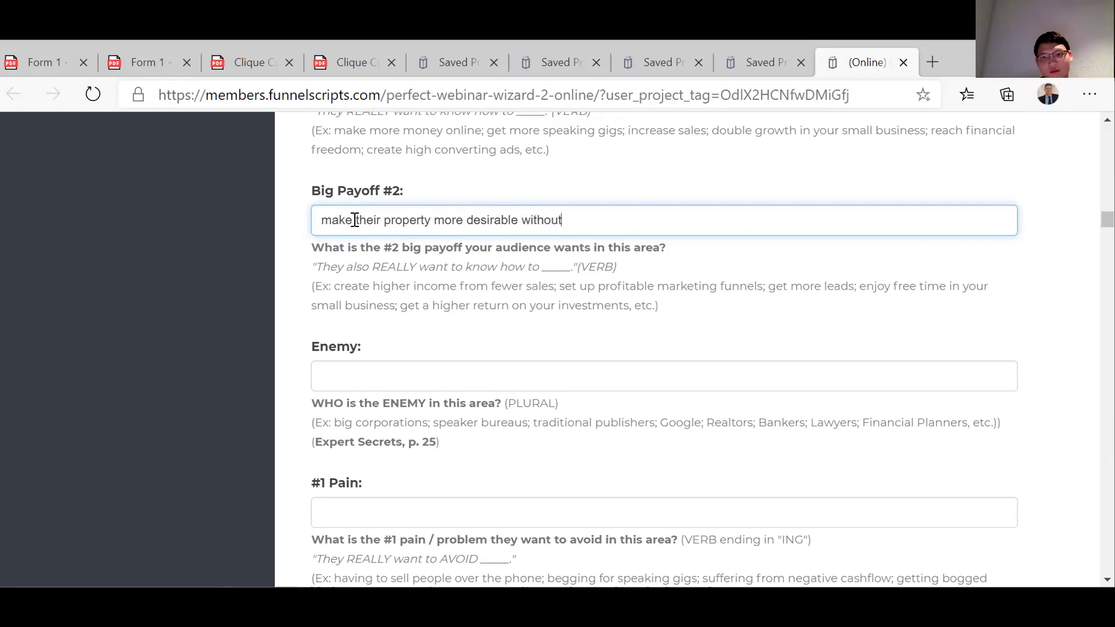
type(" trawli")
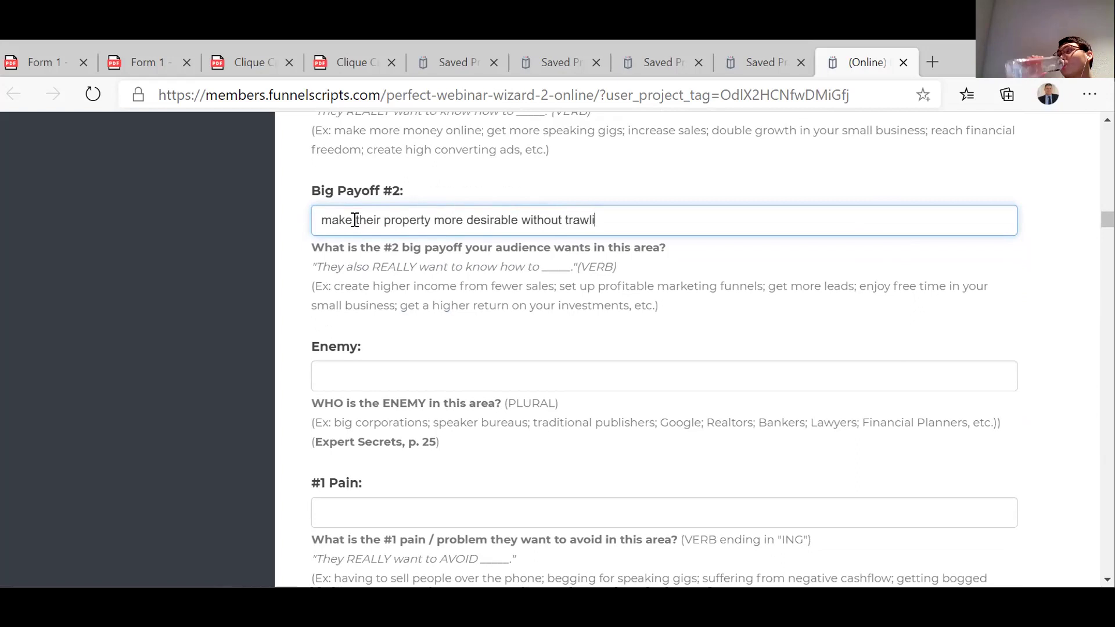
type("ng tra")
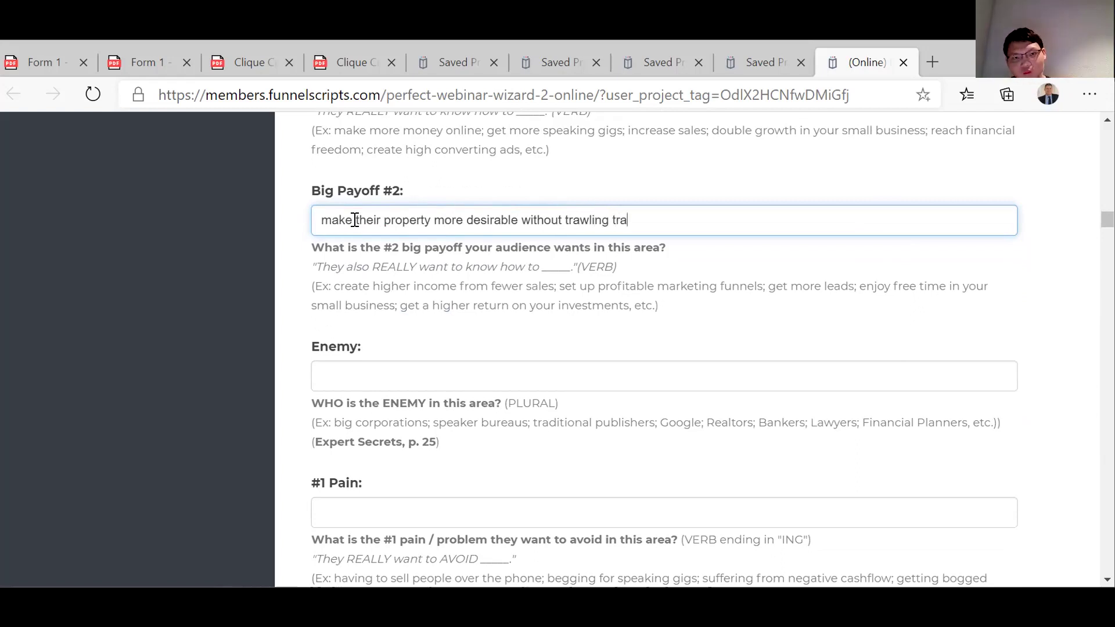
type("despeople ")
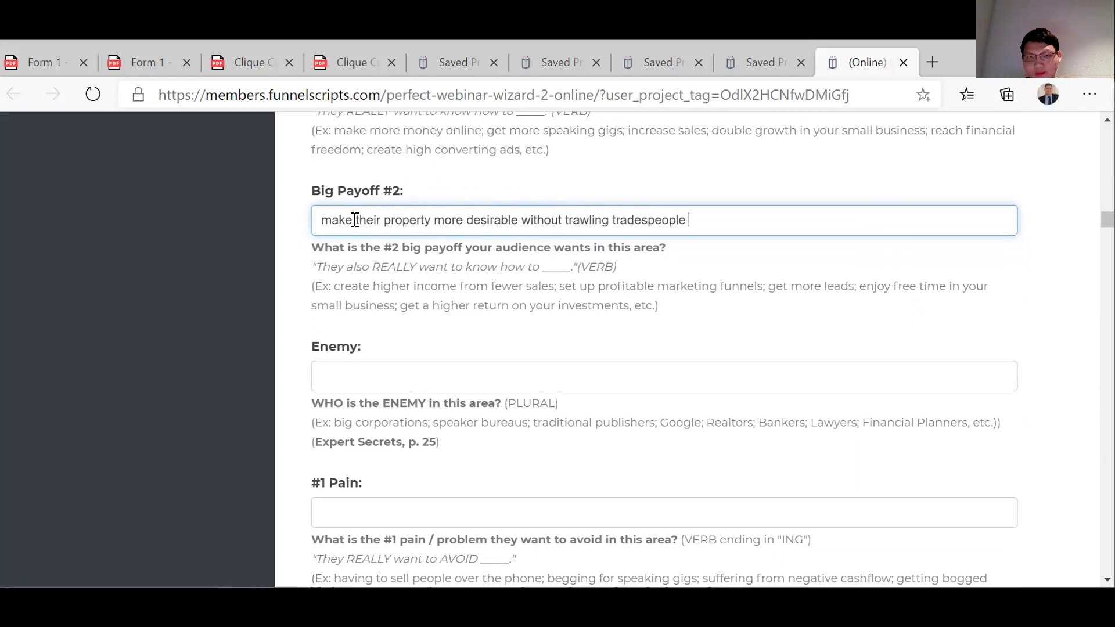
type("for ")
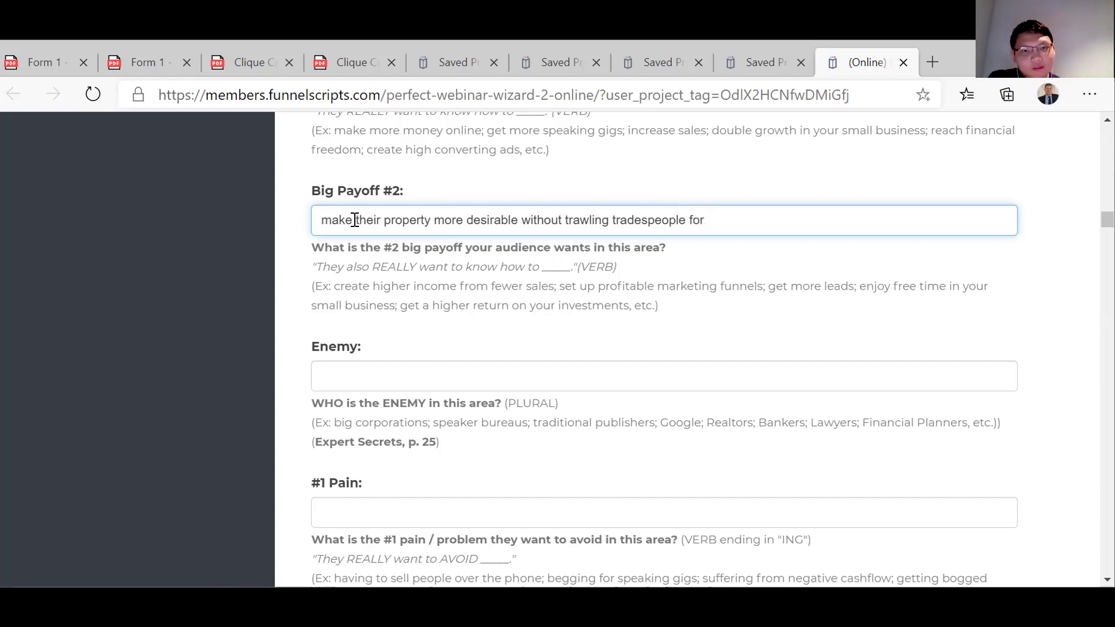
type("quotes")
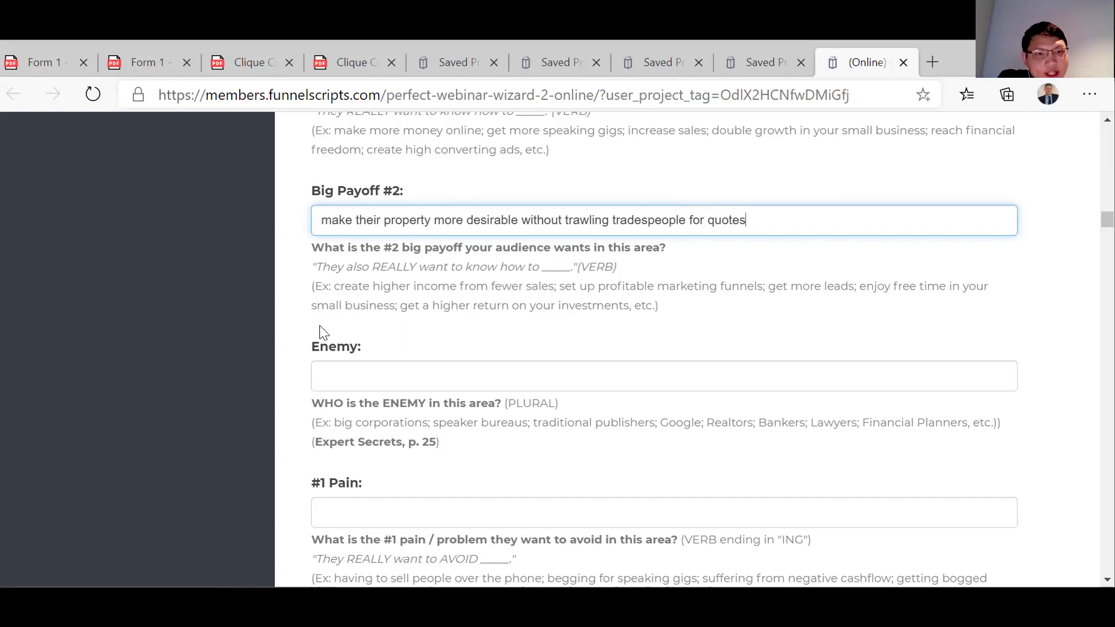
left_click(356, 364)
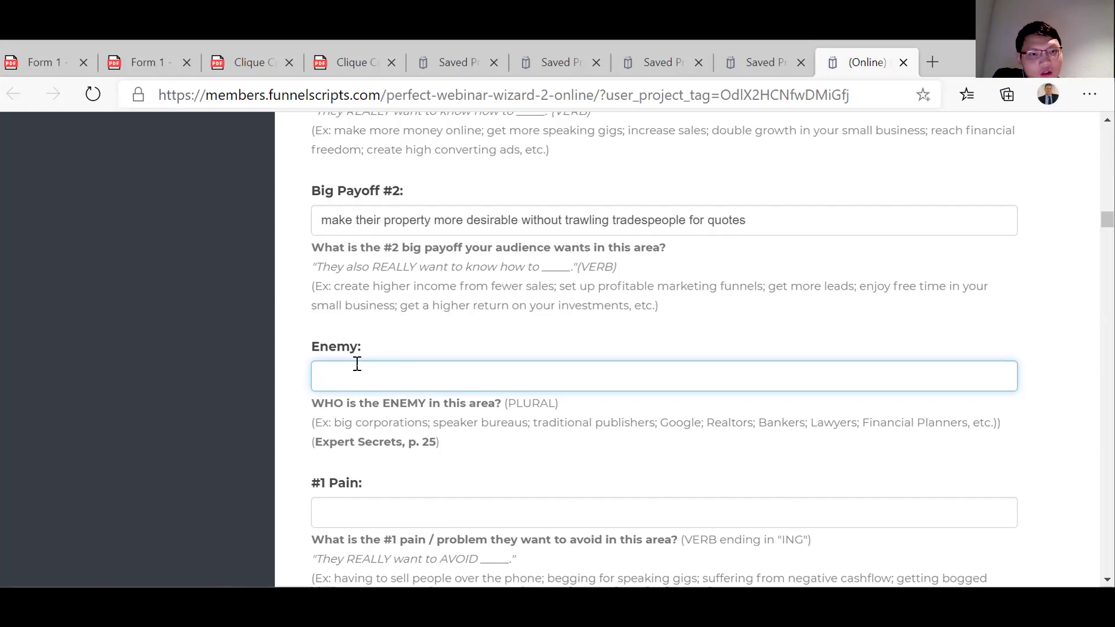
Enter the Enemy: 'Other agents who just want a quick sale and quick commission by insisting on listing ASAP.'.
scroll(357, 364, "down", 3)
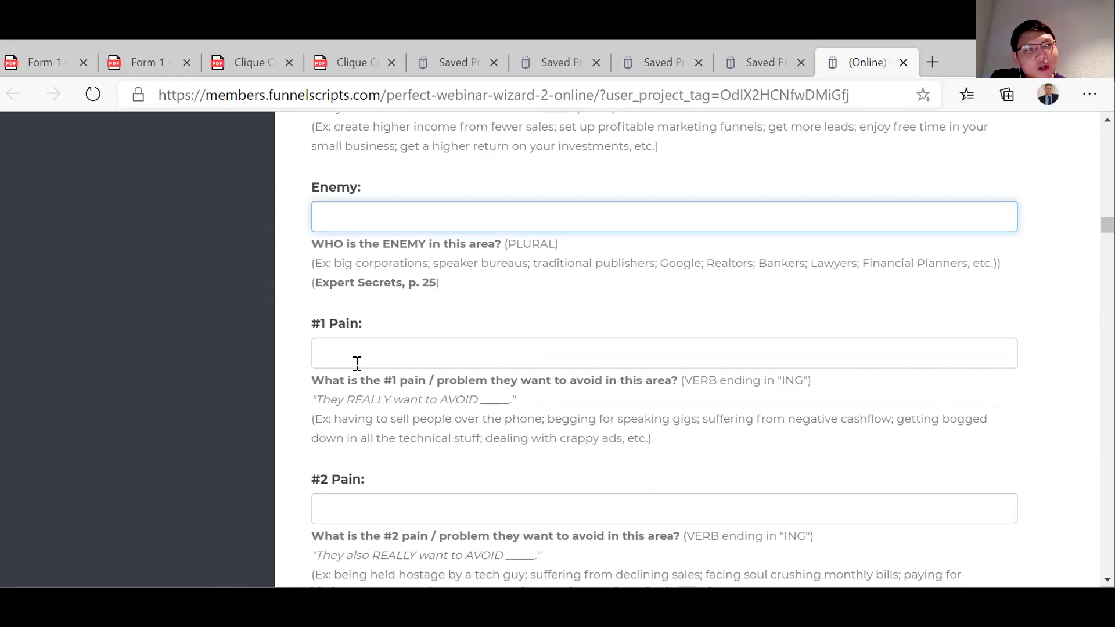
type("O")
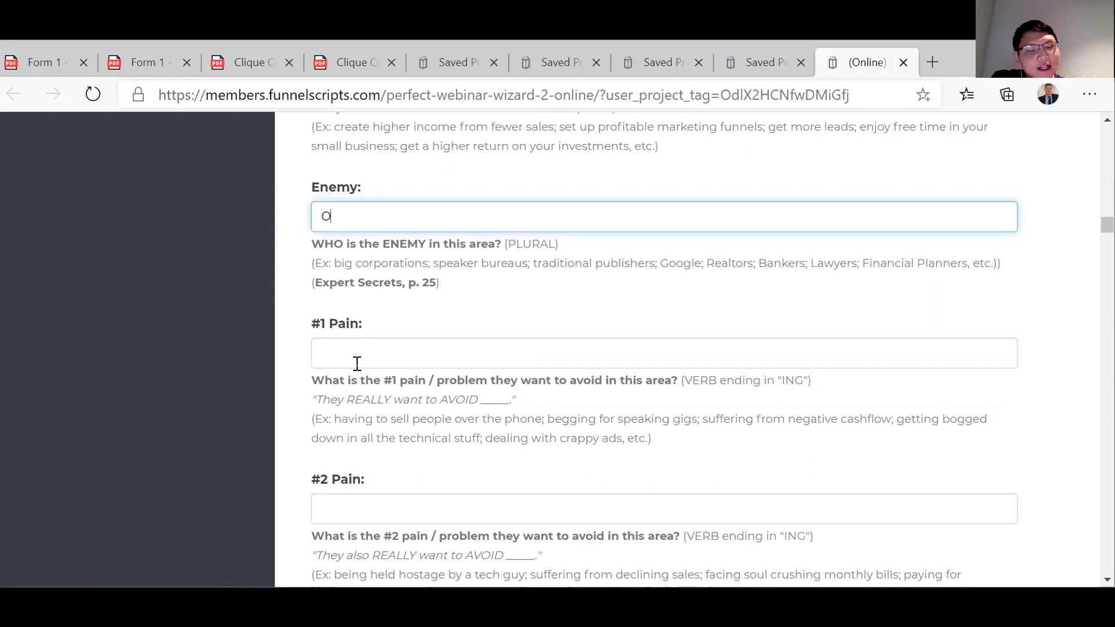
type("ther ag")
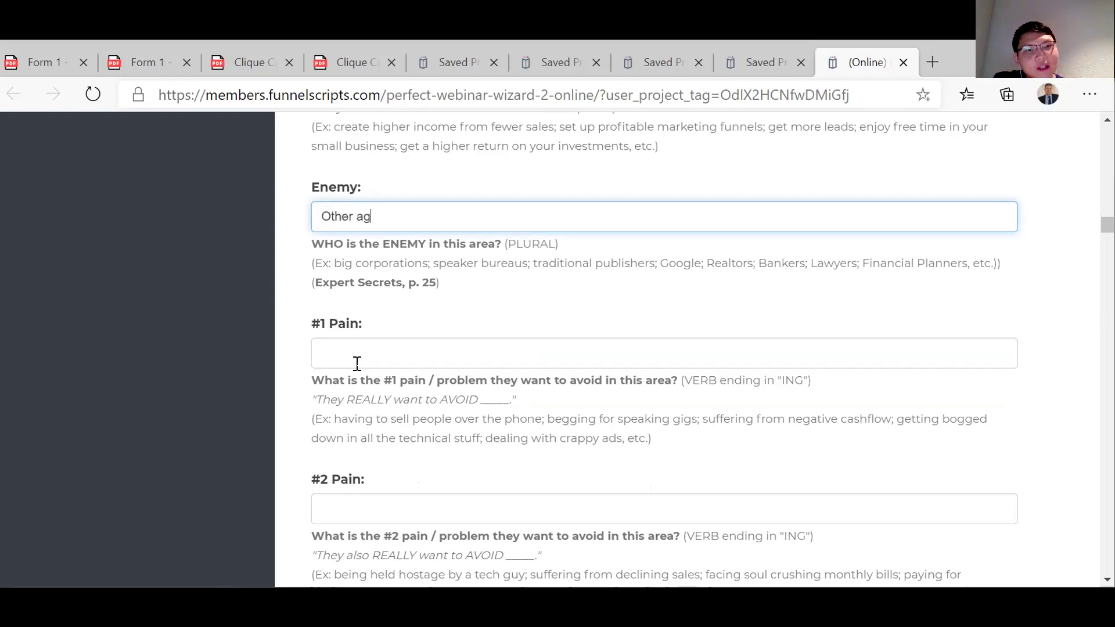
type("ents who ")
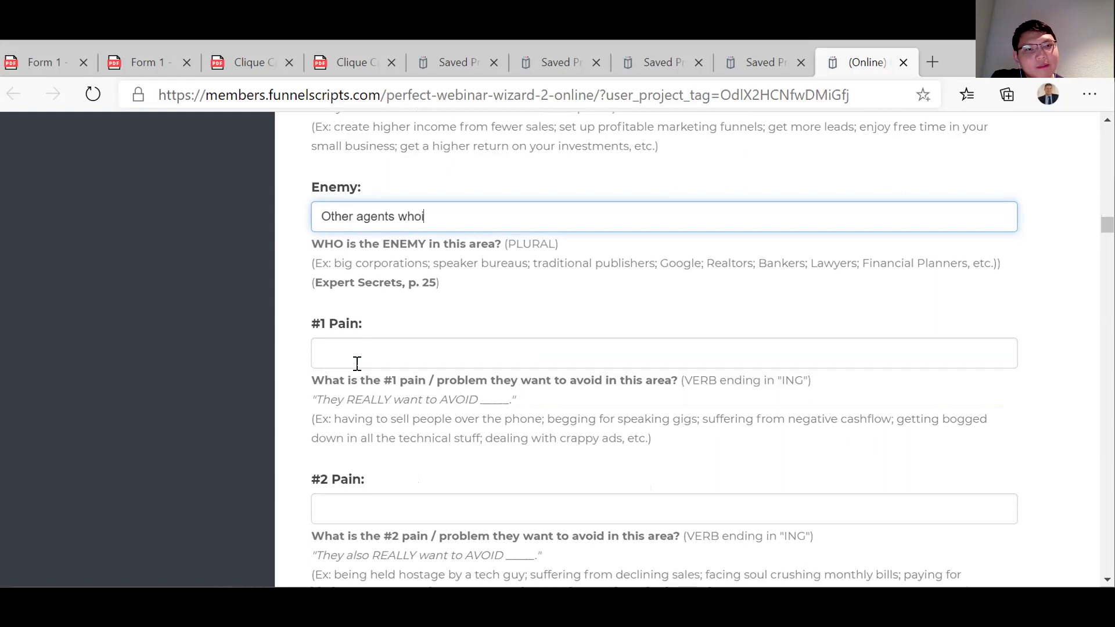
type("jus")
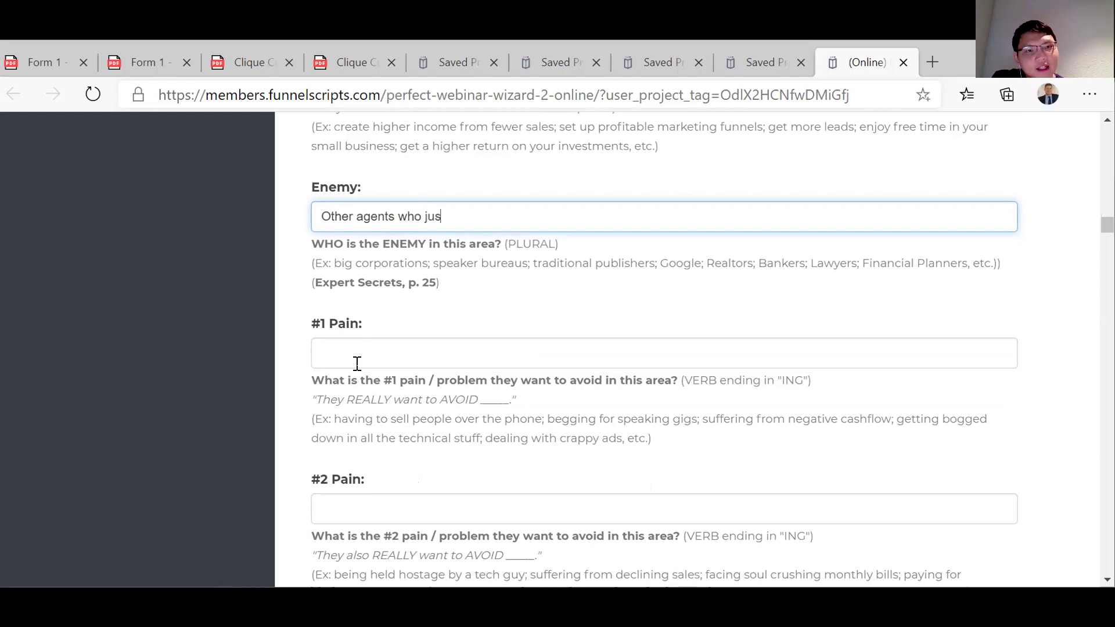
type("t want a q")
key("BackSpace")
type("a qui")
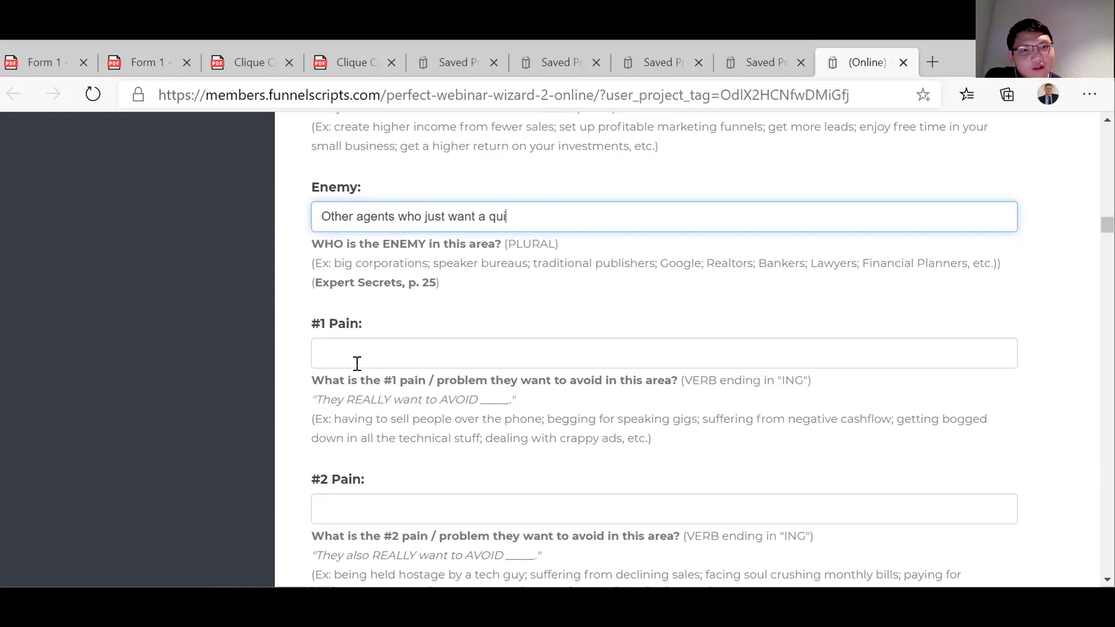
type("ck sale a")
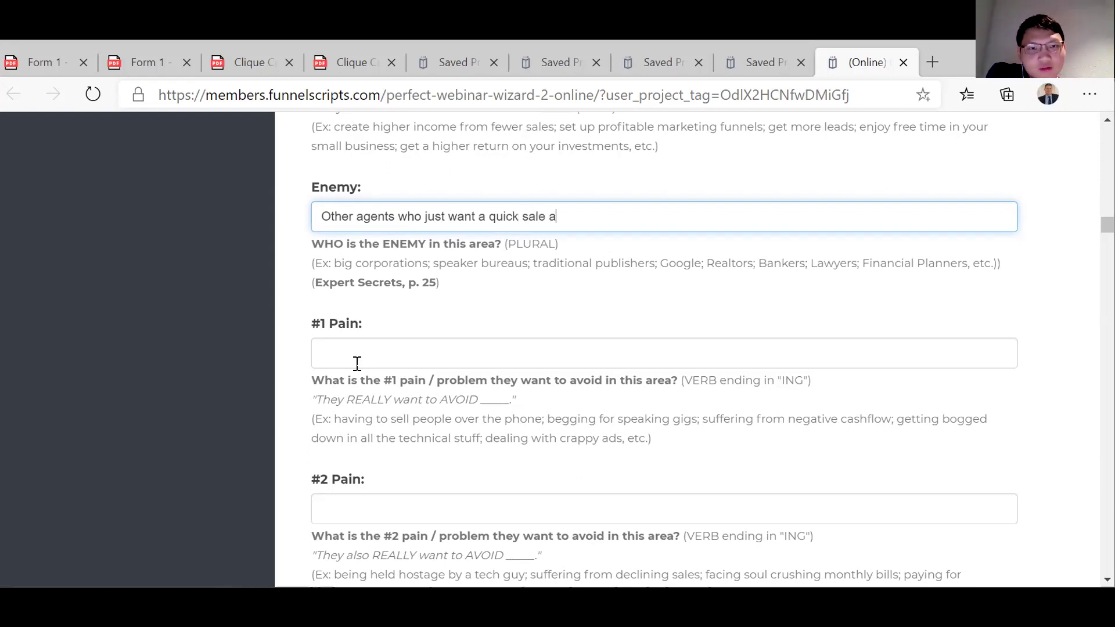
type("nd quic")
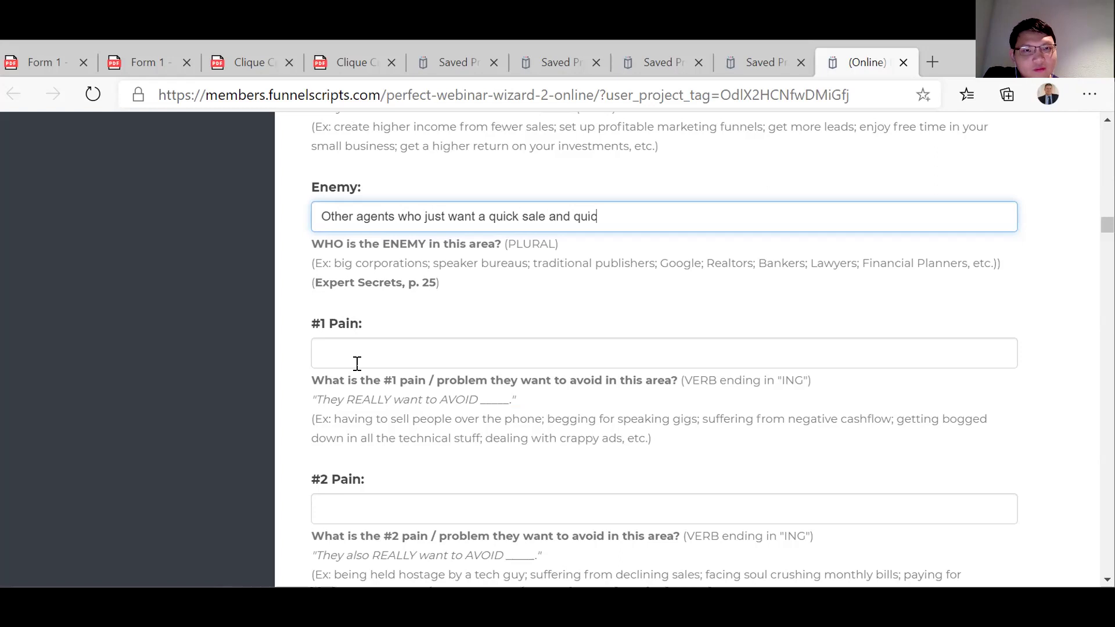
type("k commisison")
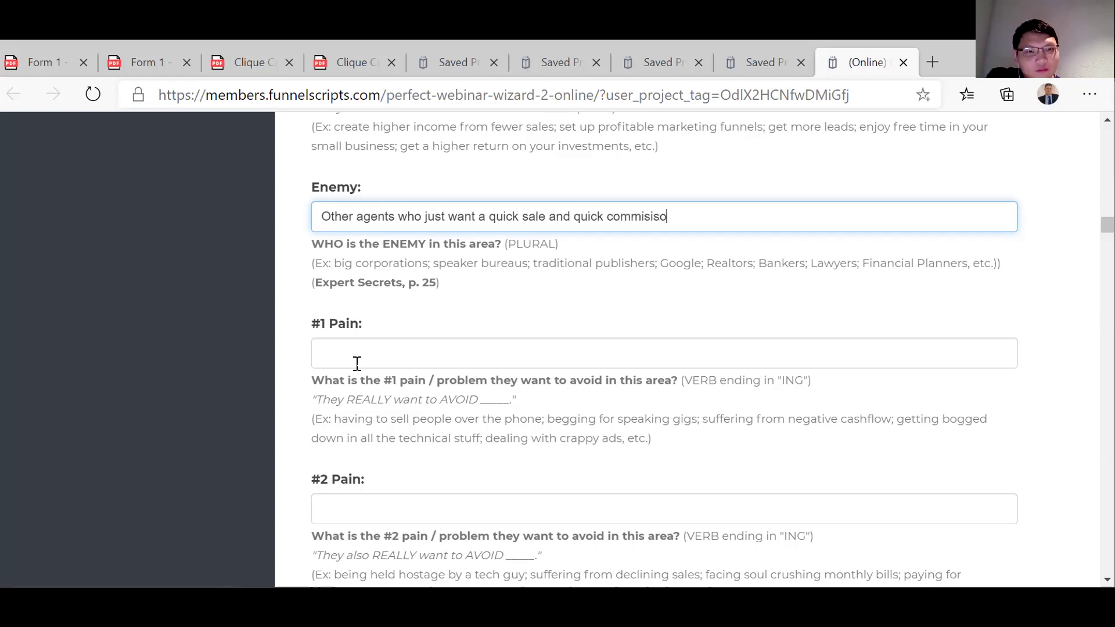
key("BackSpace")
key("BackSpace")
key("BackSpace")
key("BackSpace")
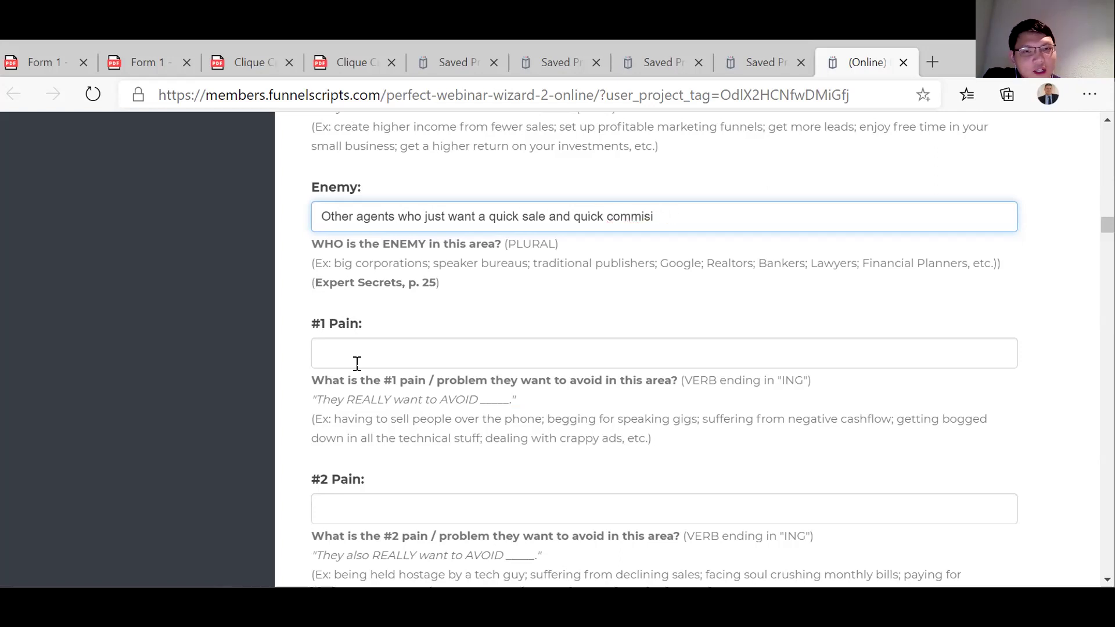
type("sion but")
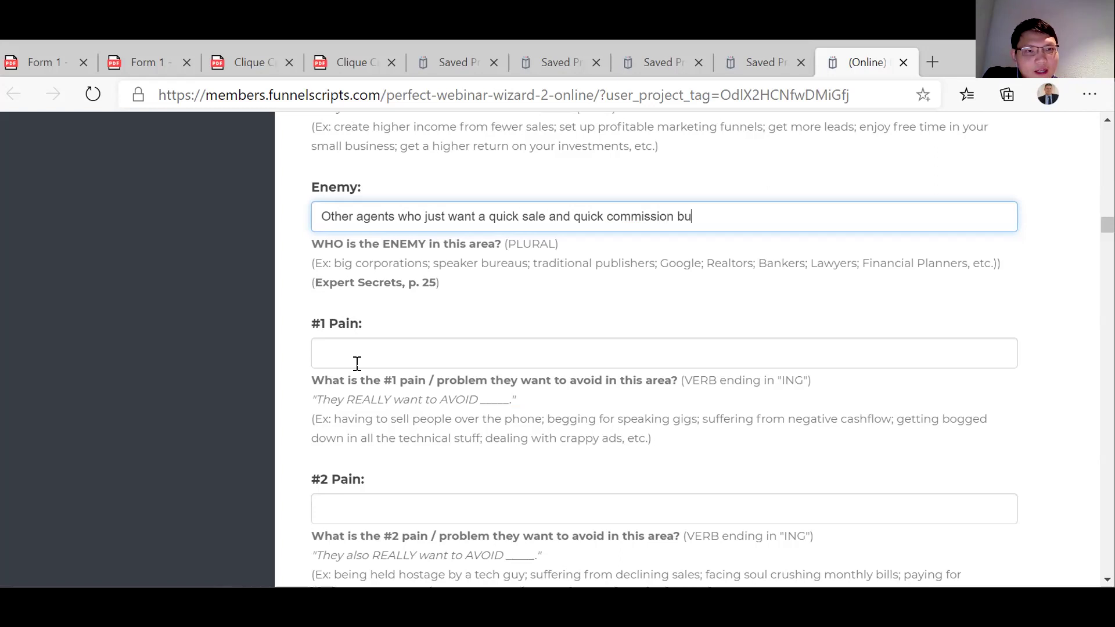
key("BackSpace")
type("y ")
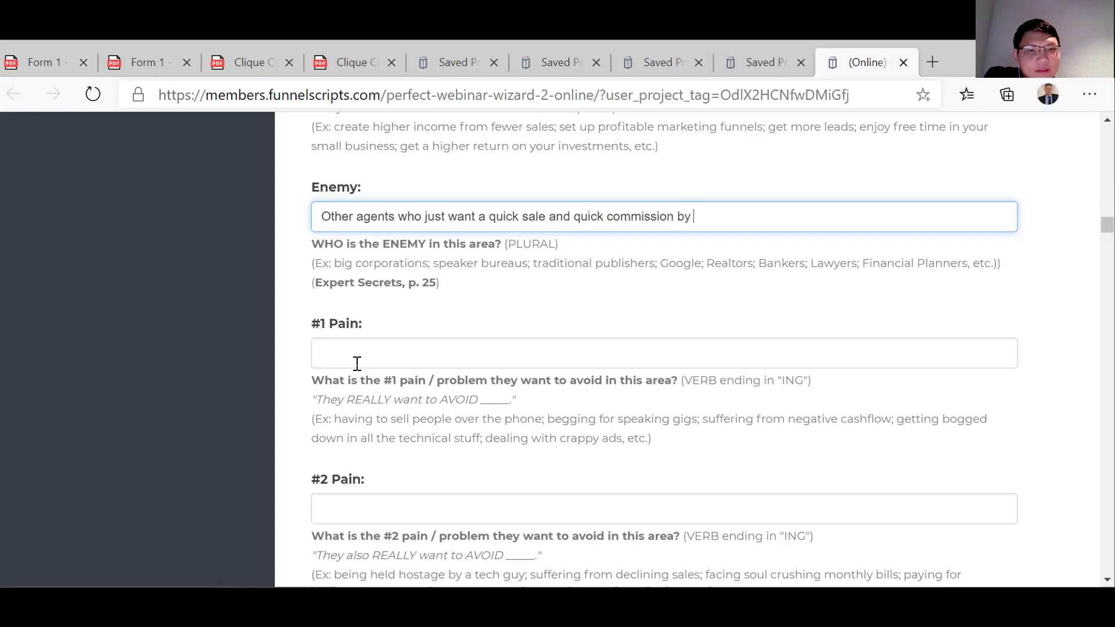
type("insi")
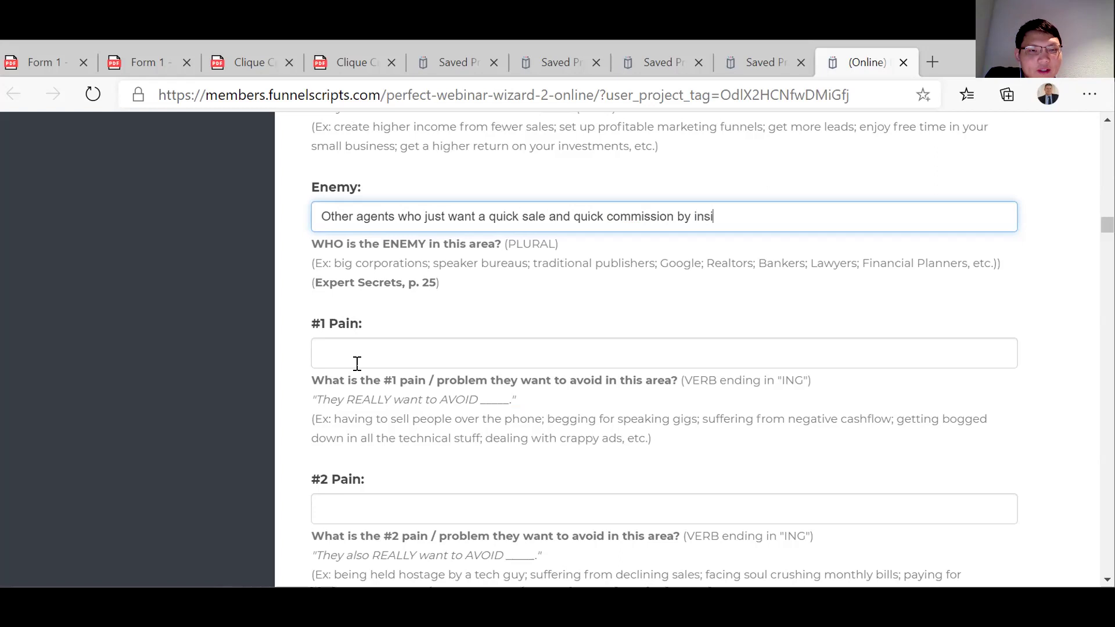
type("sting ")
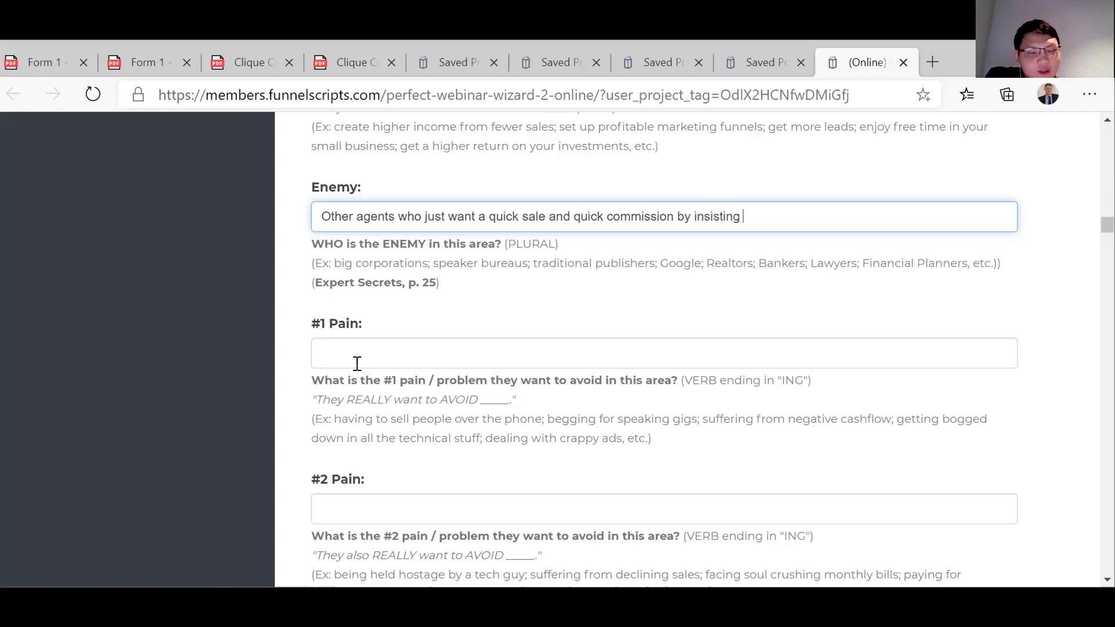
type("on putting a home up for ")
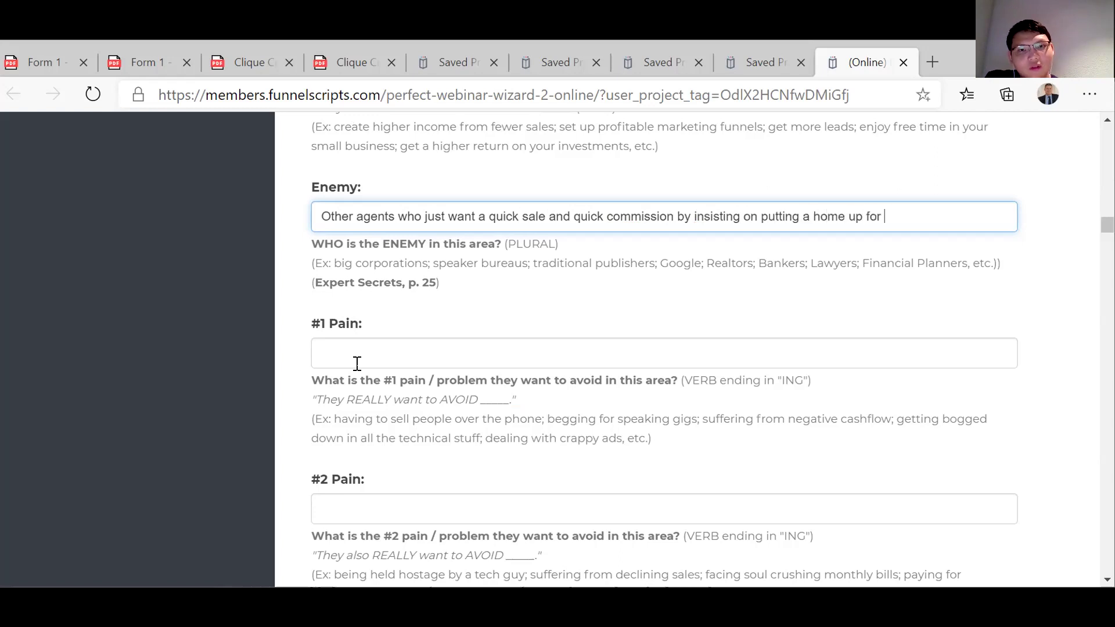
type("sale as so")
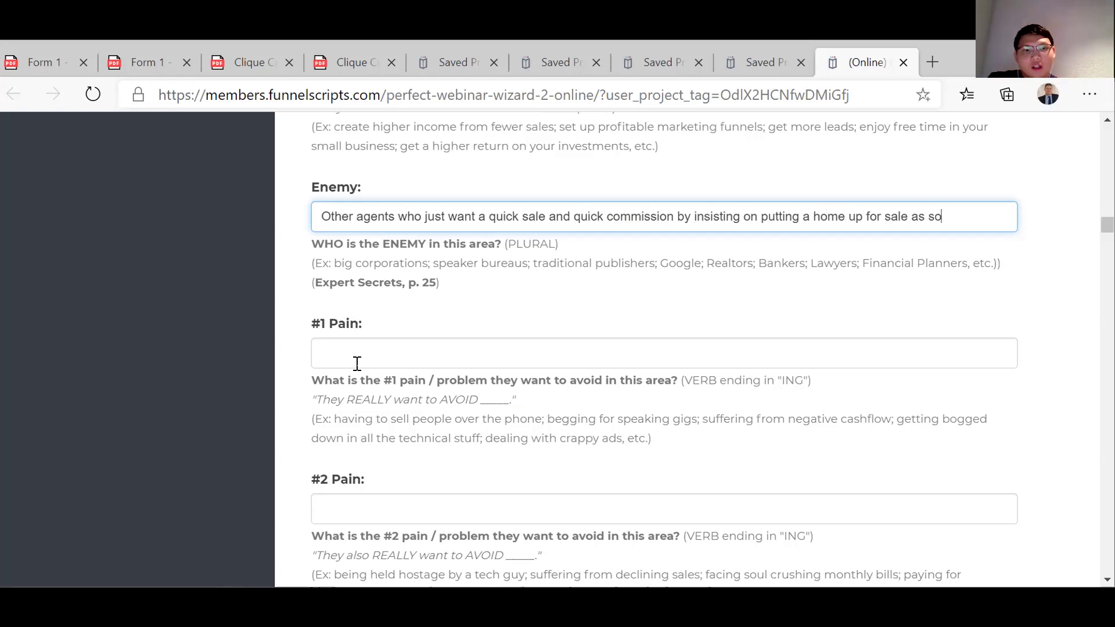
type("on as possi")
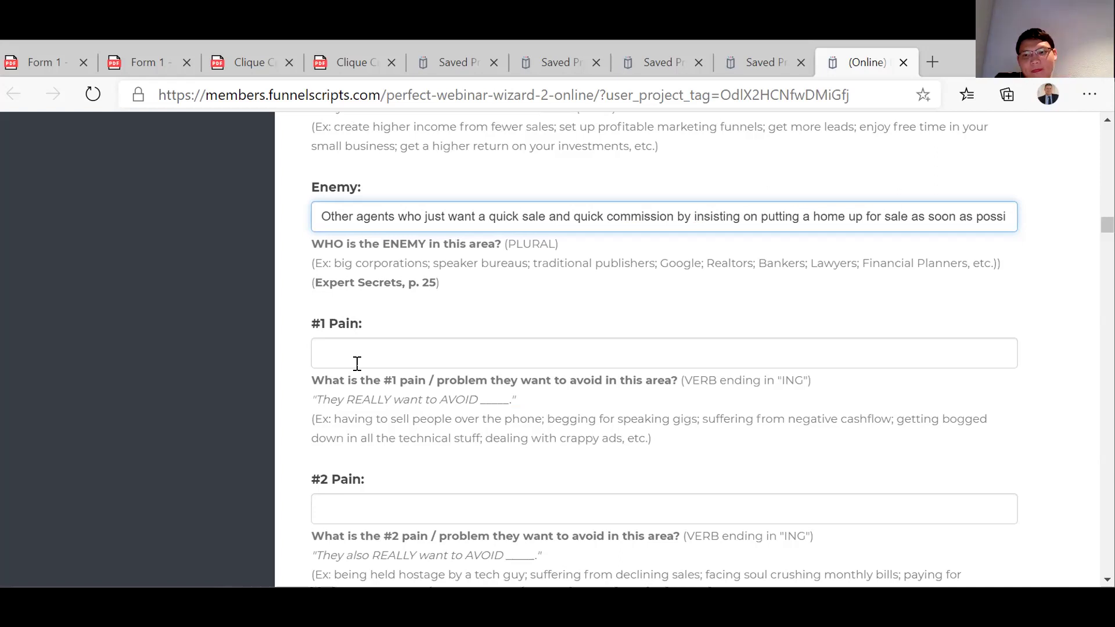
type("ble.")
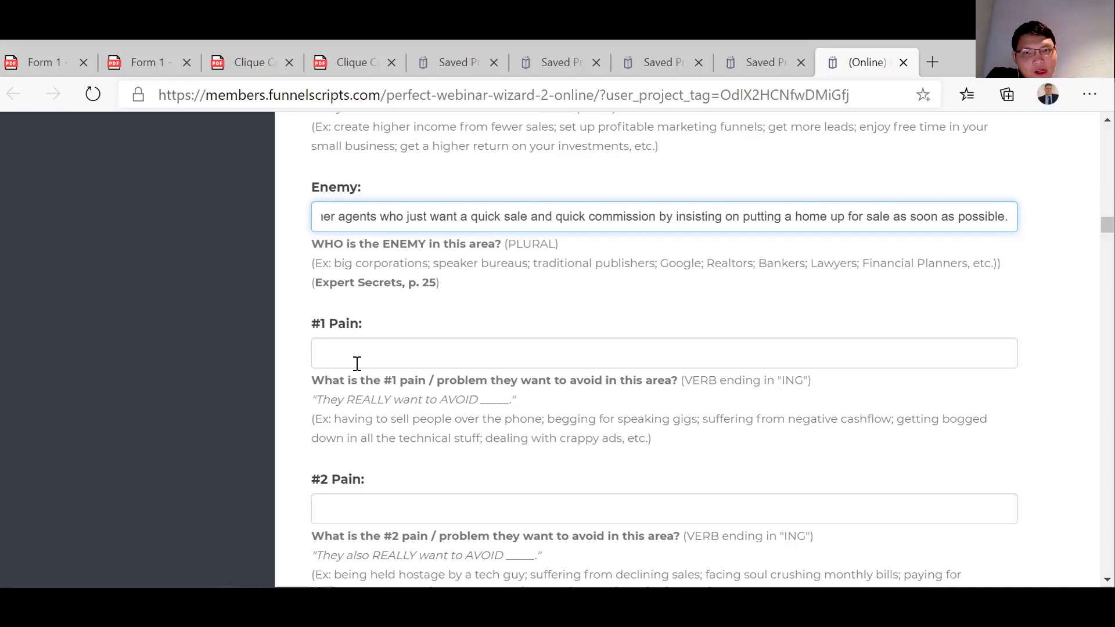
scroll(357, 364, "down", 1)
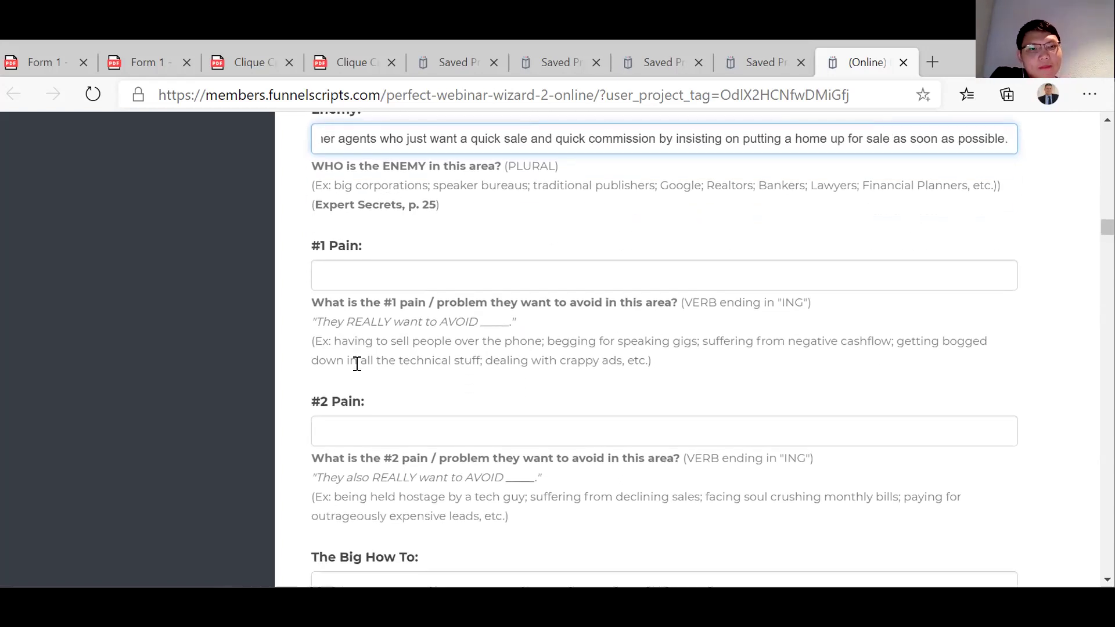
scroll(357, 363, "down", 1)
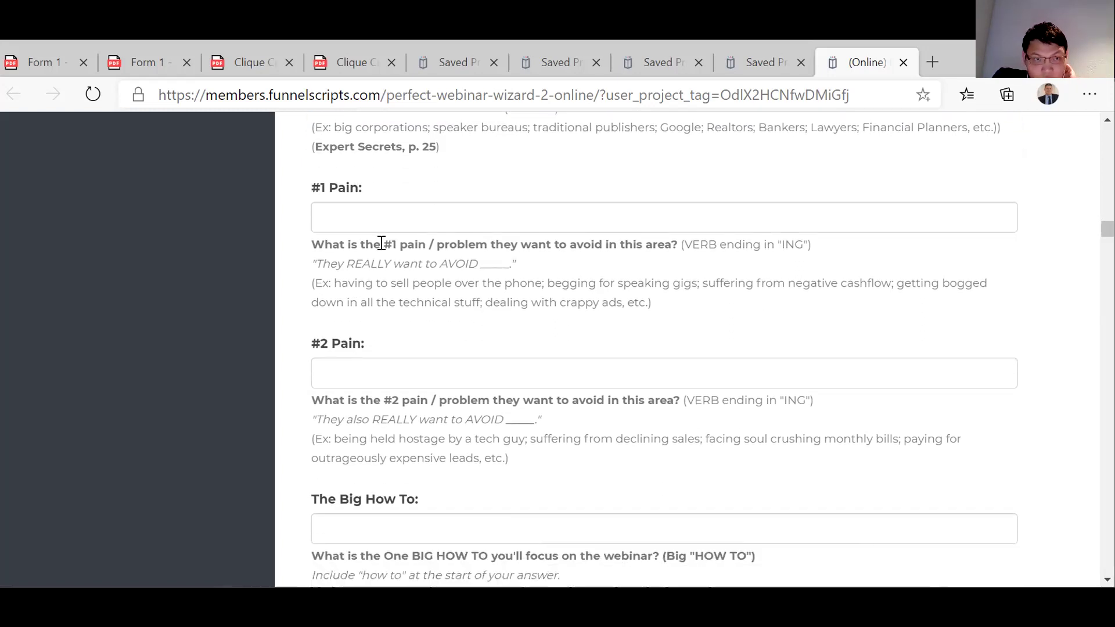
Enter 'Spending too much time and too costly renovation process.' as the #1 Pain answer.
left_click(330, 215)
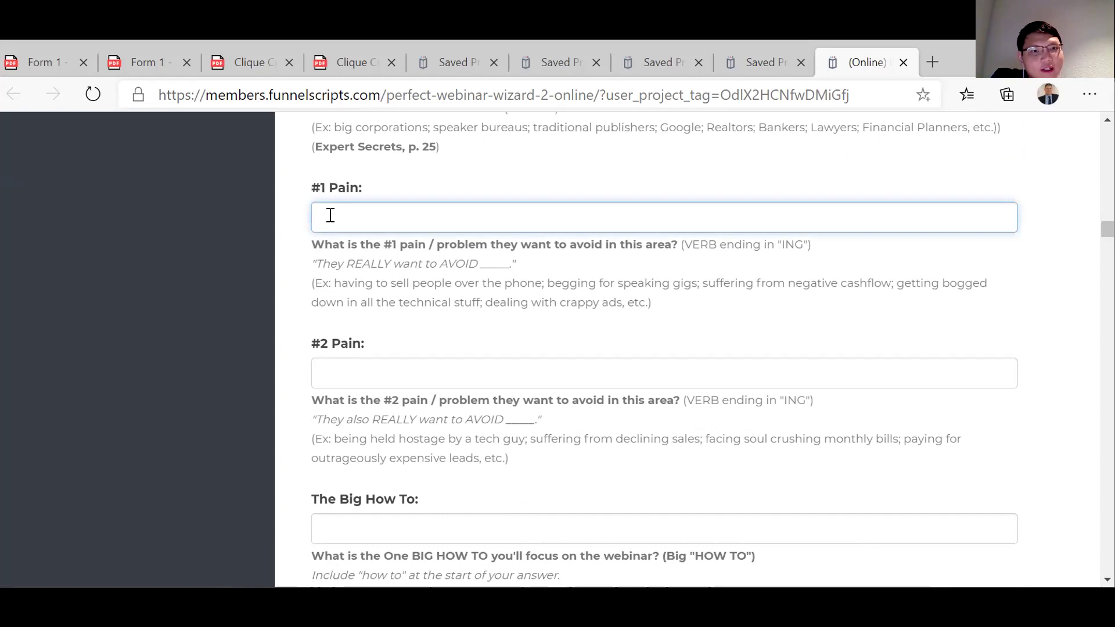
type("I")
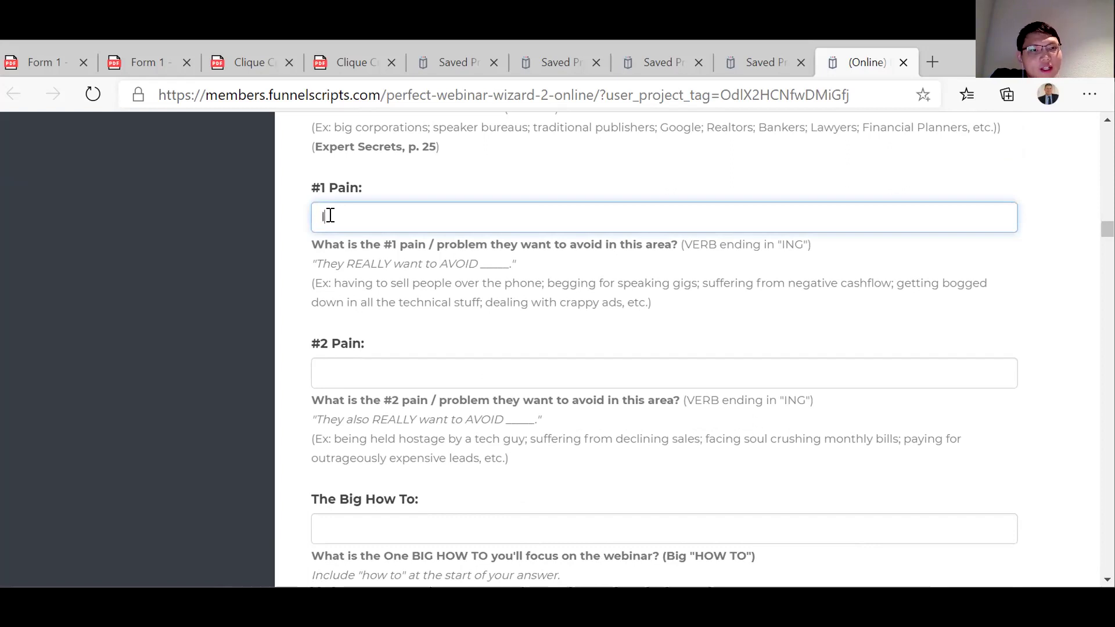
type("nstead of")
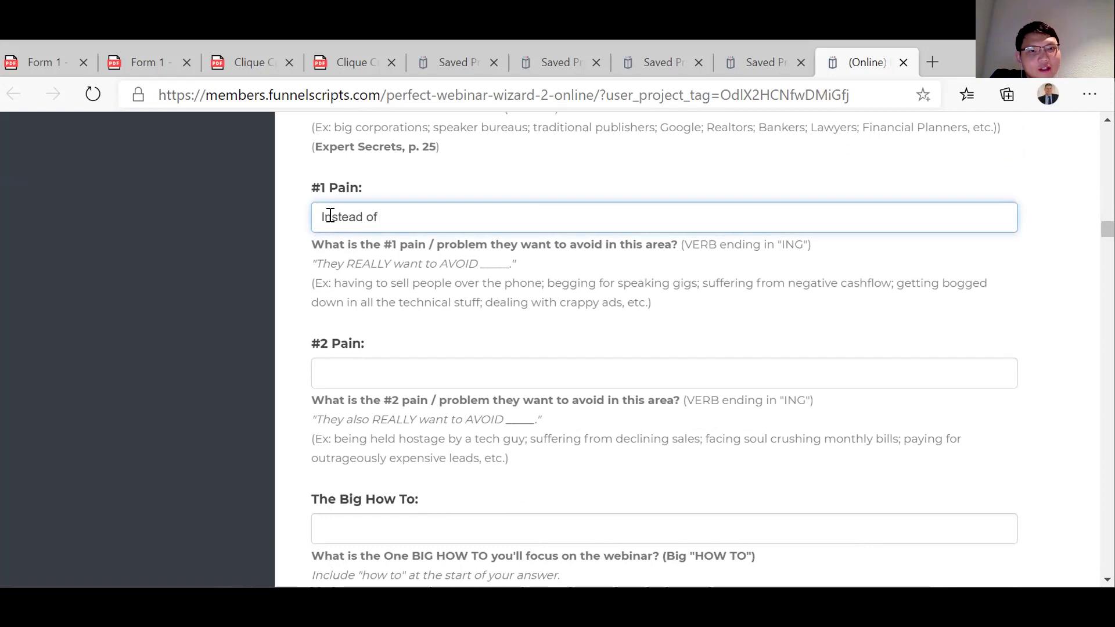
key("BackSpace")
key("BackSpace")
key("BackSpace")
key("BackSpace")
key("BackSpace")
key("BackSpace")
key("BackSpace")
key("BackSpace")
key("BackSpace")
key("BackSpace")
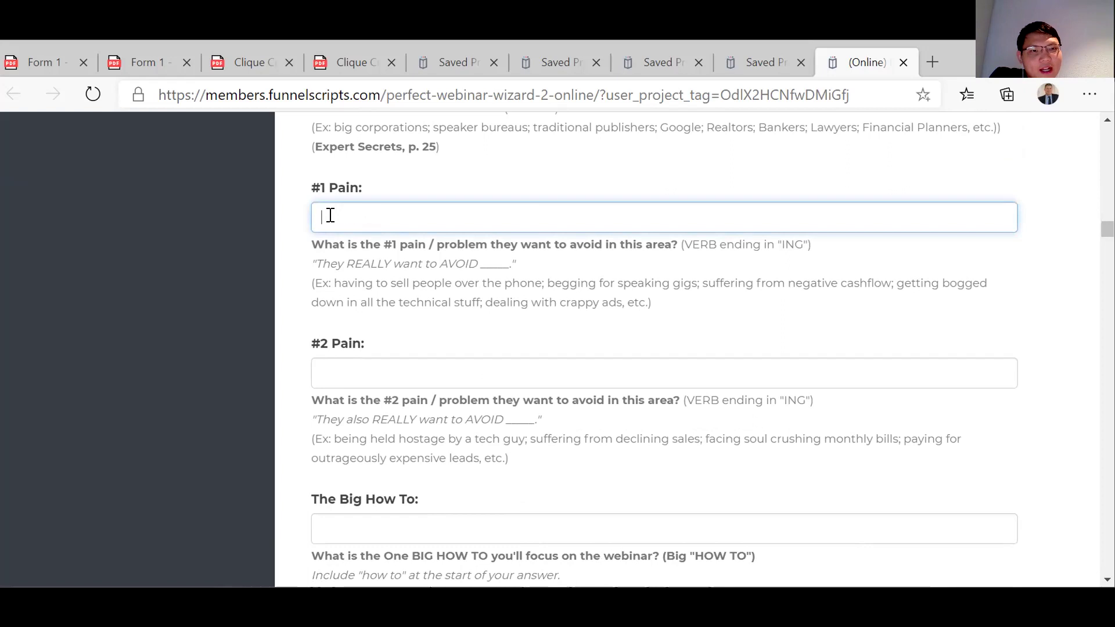
type("Spendign too")
key("BackSpace")
key("BackSpace")
key("BackSpace")
key("BackSpace")
key("BackSpace")
key("BackSpace")
key("BackSpace")
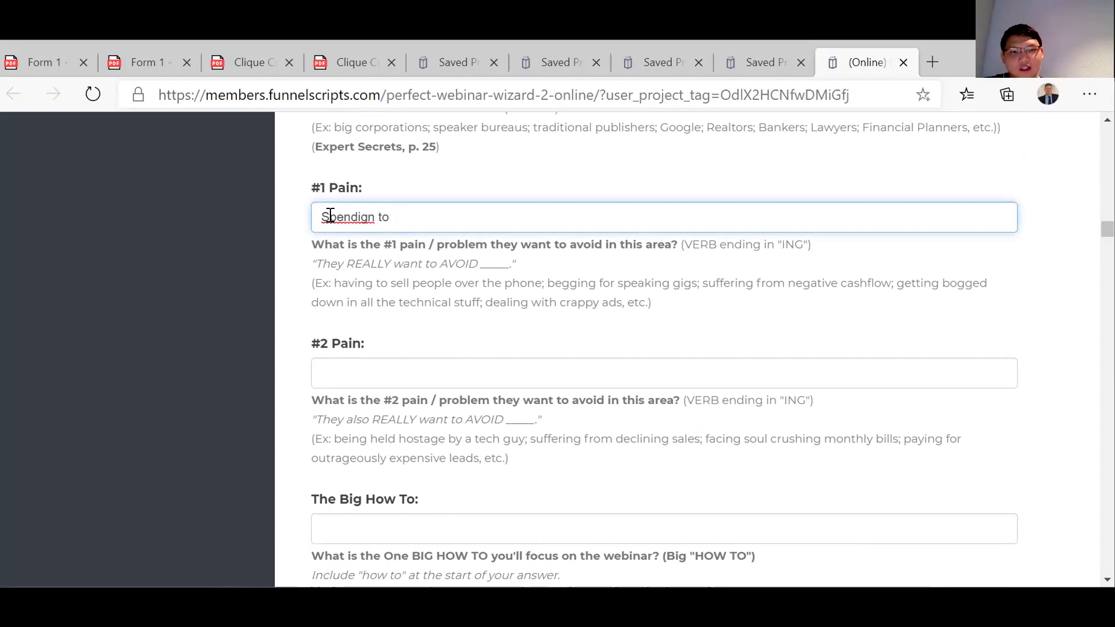
type("n")
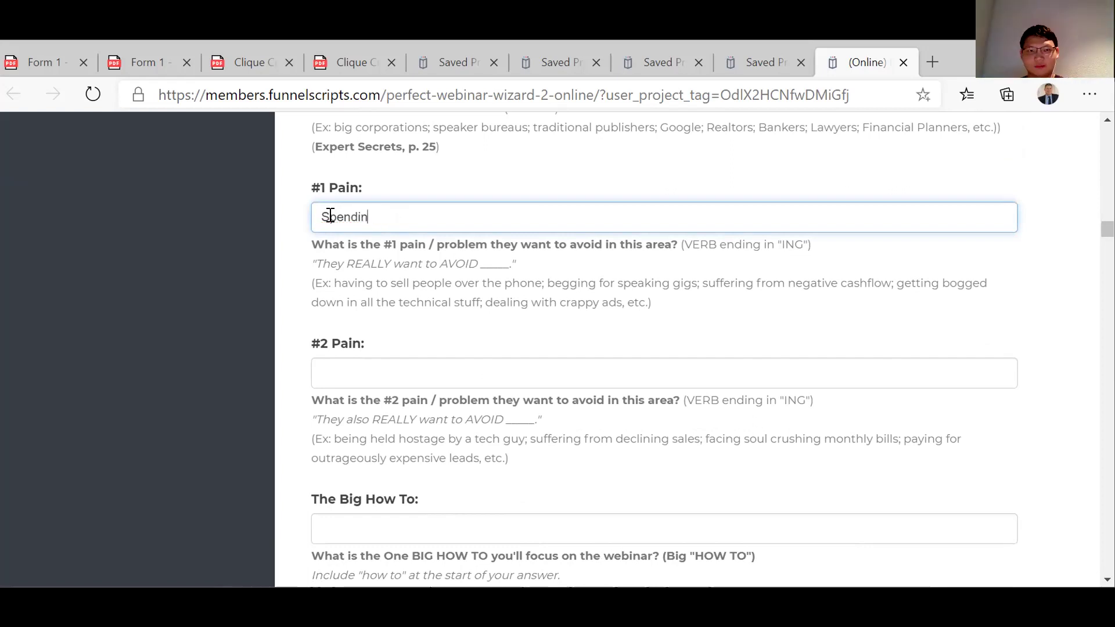
type("g too mu")
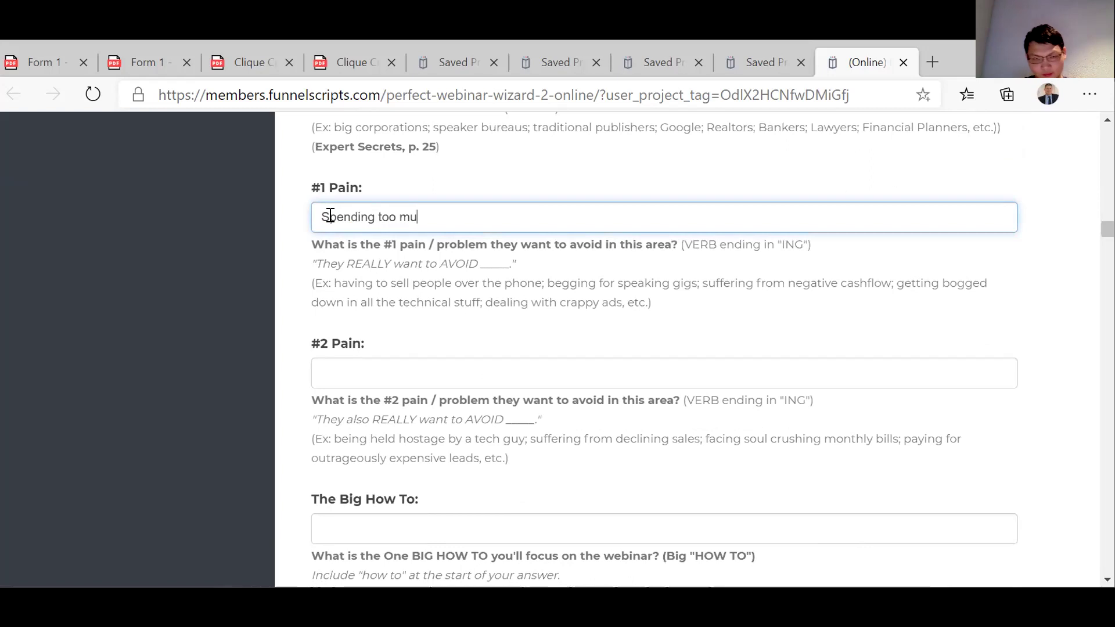
type("ch time ")
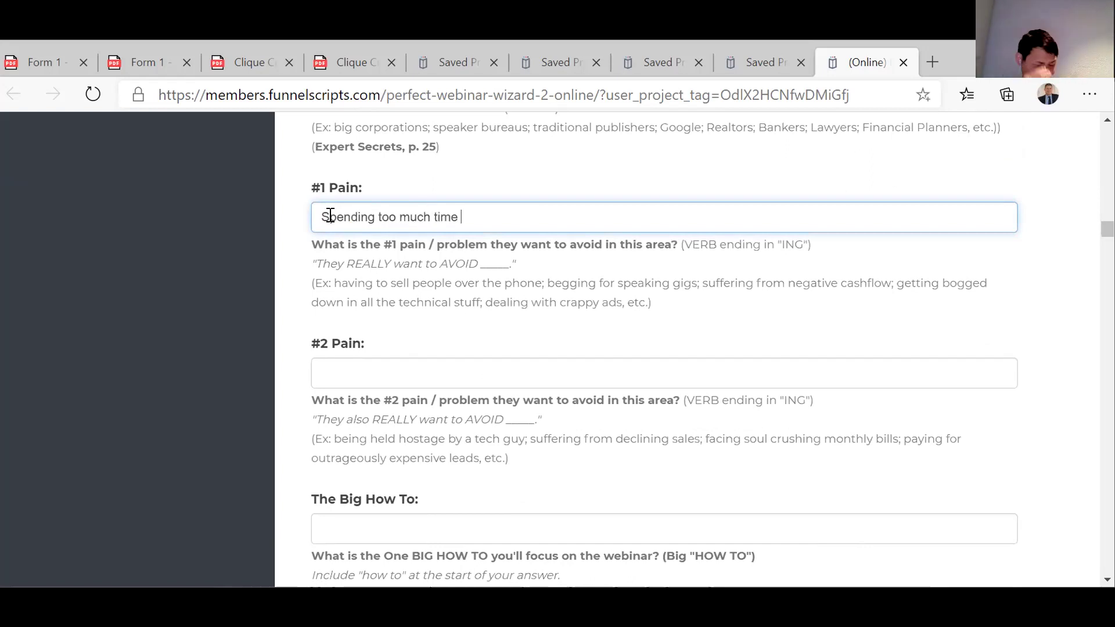
type("and too costly")
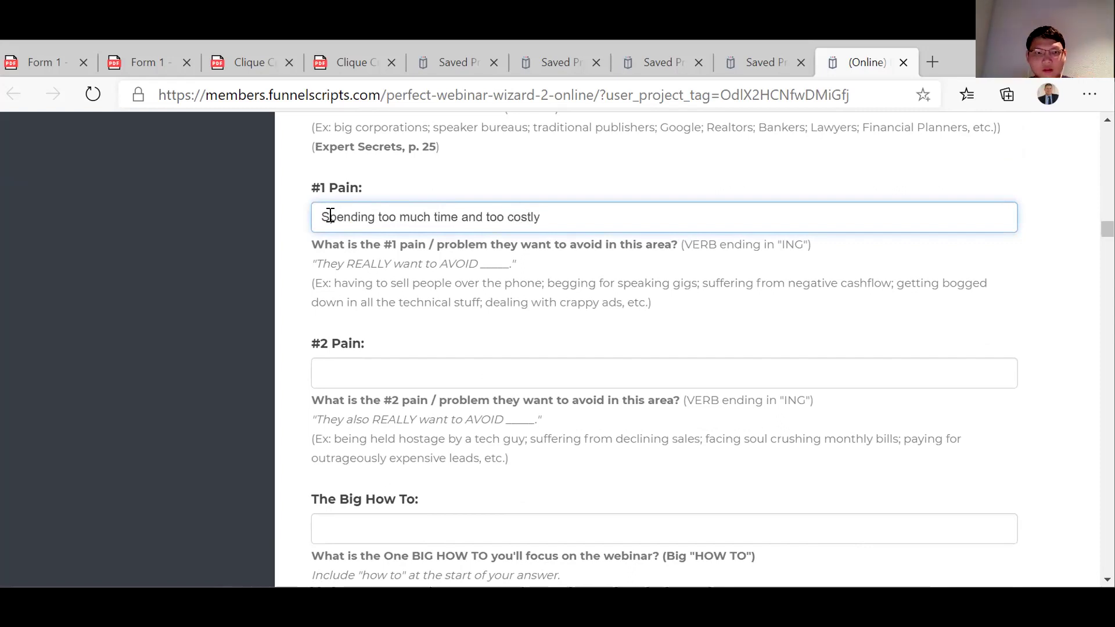
type(" renav")
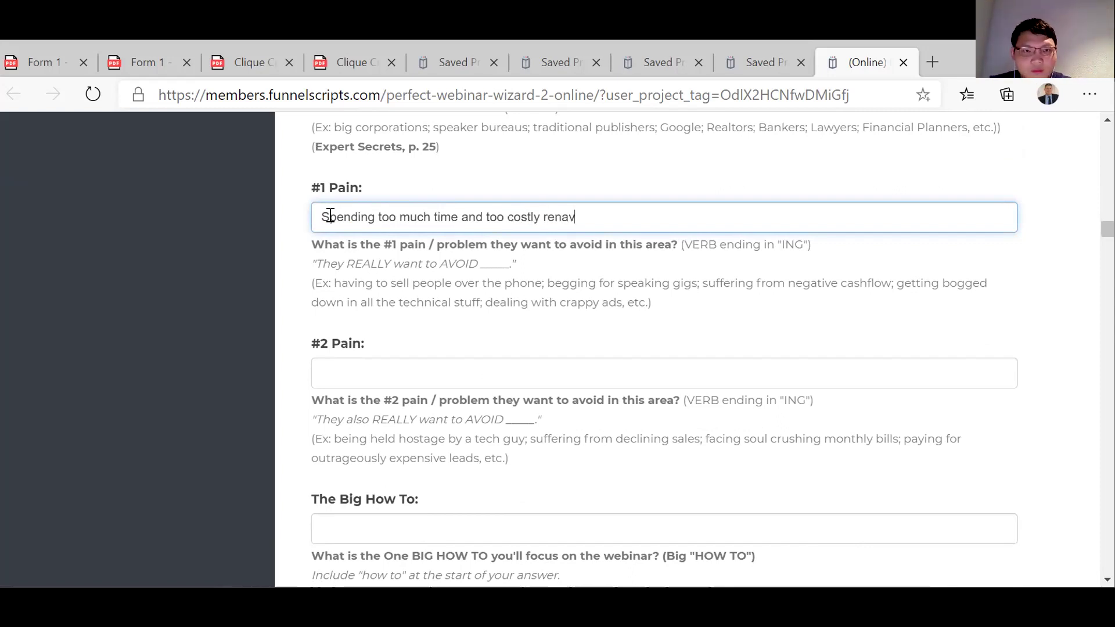
type("ations")
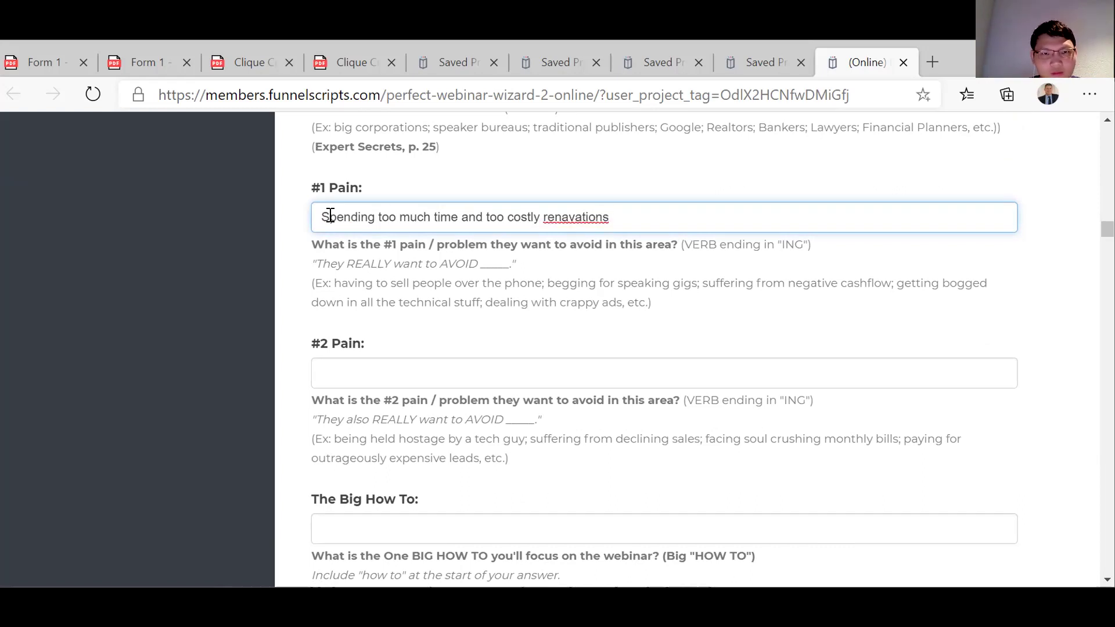
key("BackSpace")
key("BackSpace")
key("BackSpace")
key("BackSpace")
key("BackSpace")
key("BackSpace")
key("BackSpace")
key("BackSpace")
type("ovation peopl")
key("BackSpace")
key("BackSpace")
key("BackSpace")
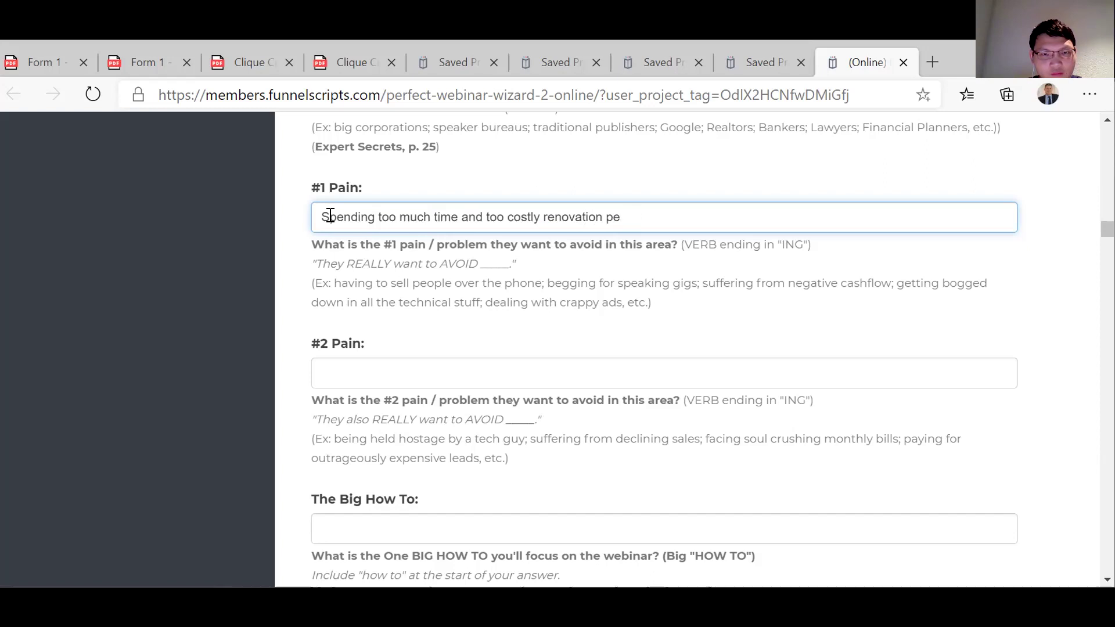
key("BackSpace")
type("rocess.")
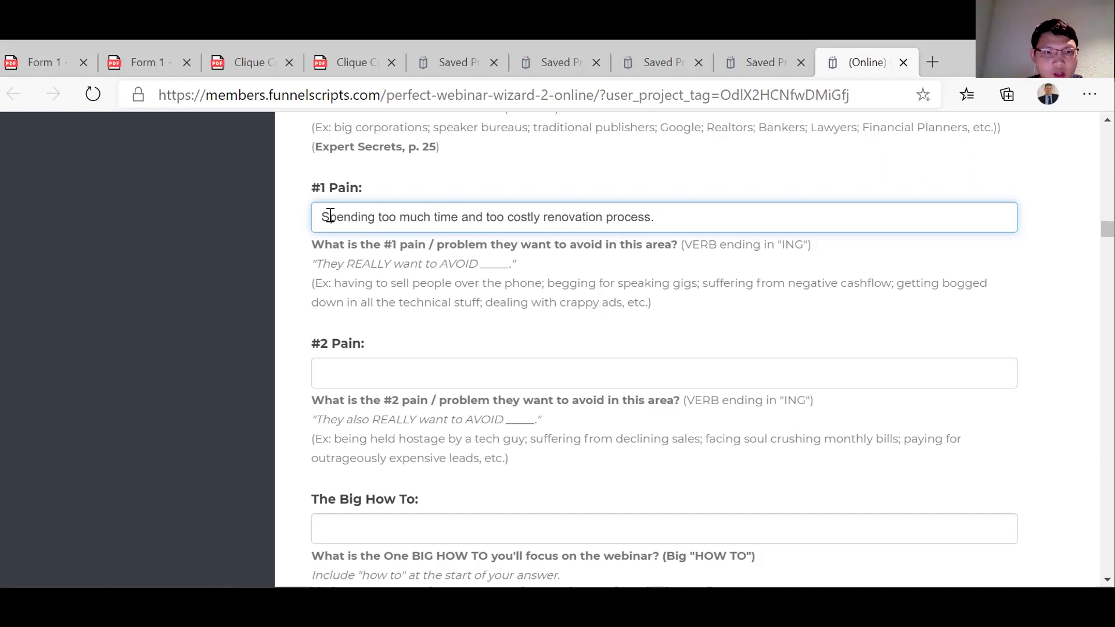
scroll(463, 385, "down", 1)
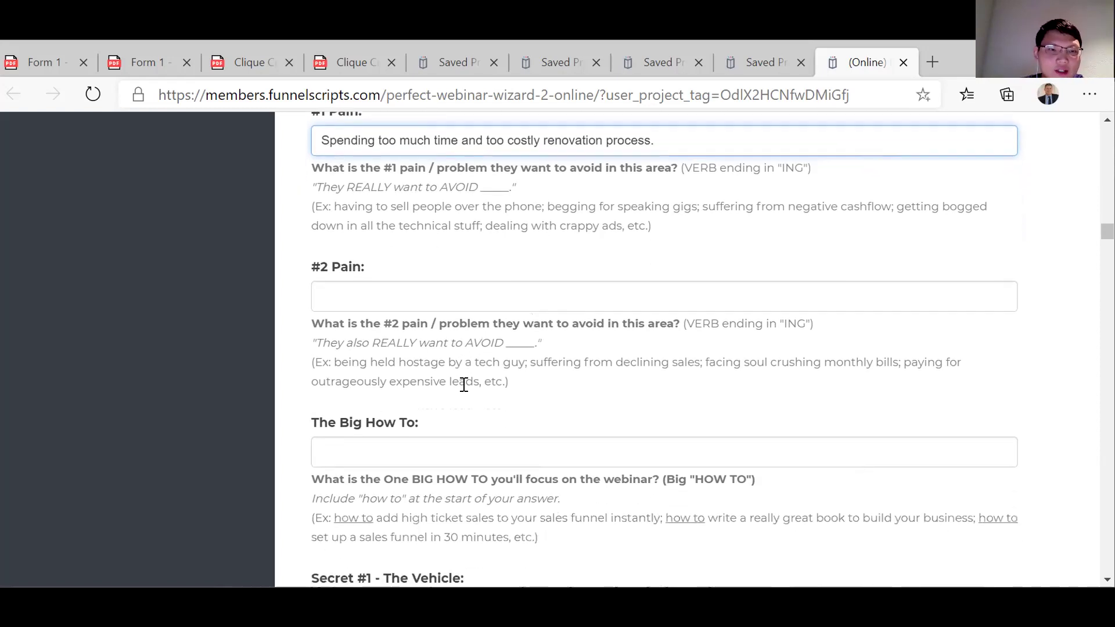
Type 'Finding tradespeople they can trust.' into the #2 Pain field.
left_click(366, 289)
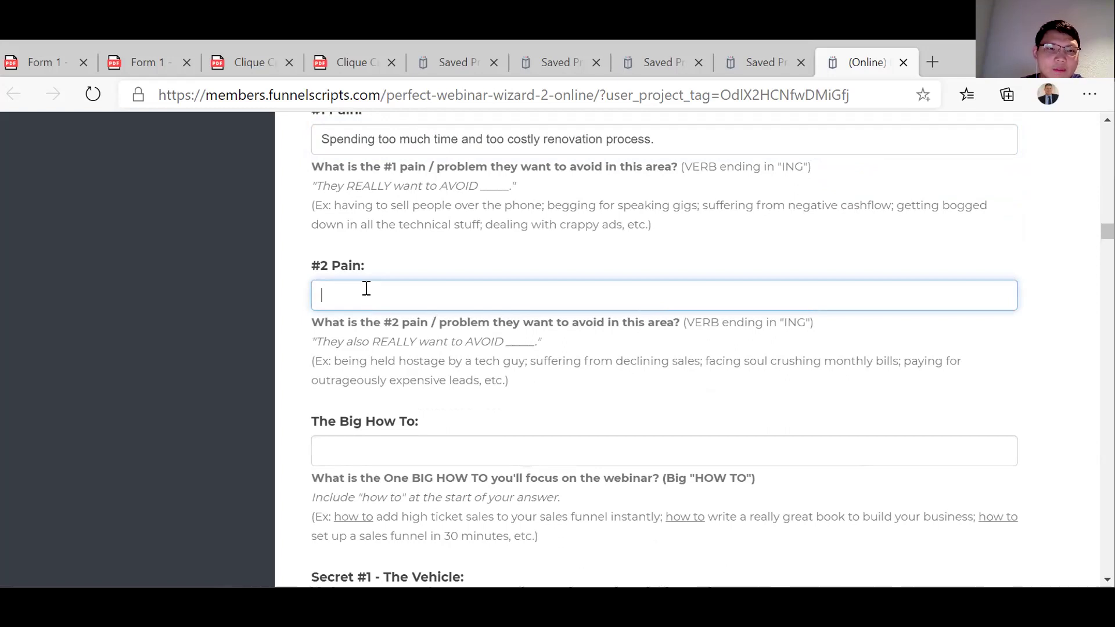
type("Findign")
key("BackSpace")
key("BackSpace")
type("ng tradespoeple")
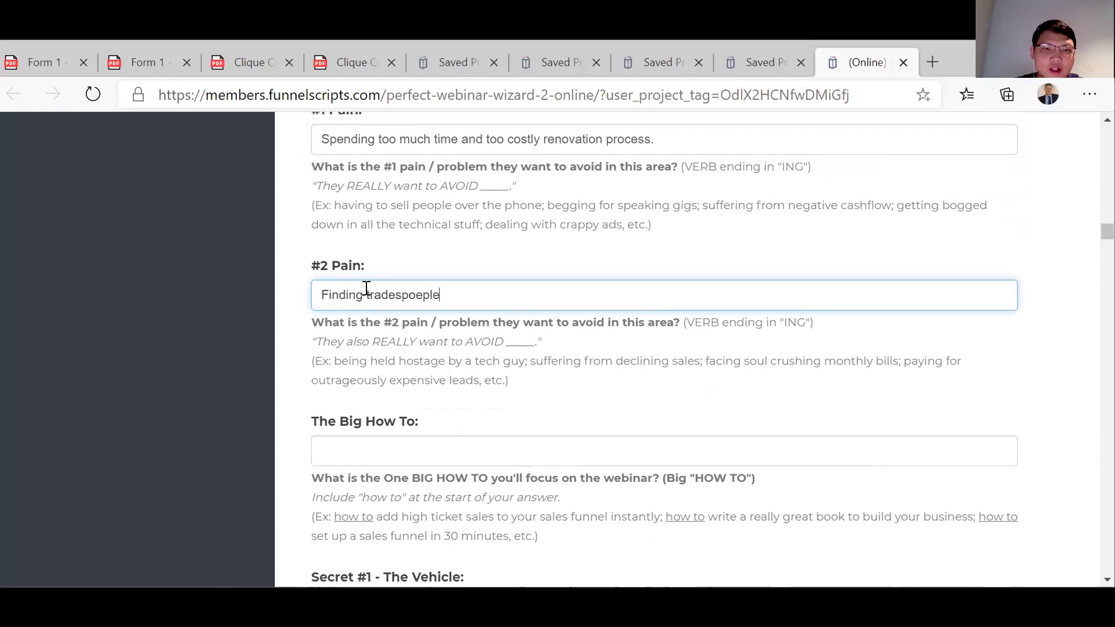
key("BackSpace")
key("BackSpace")
key("BackSpace")
key("BackSpace")
key("BackSpace")
type("eople they")
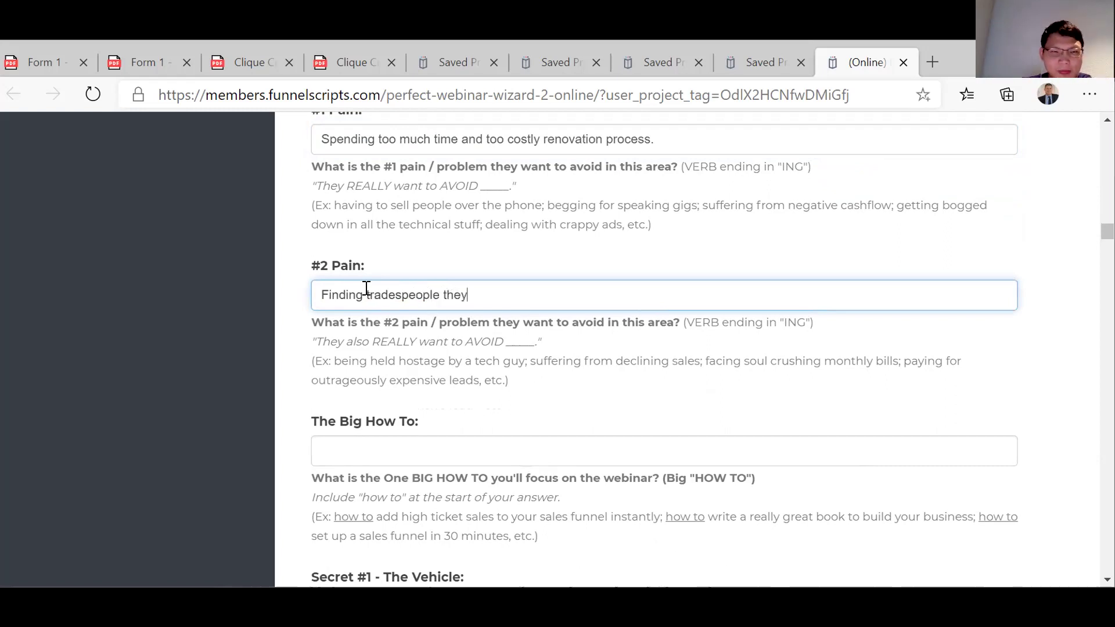
type(" can trust.")
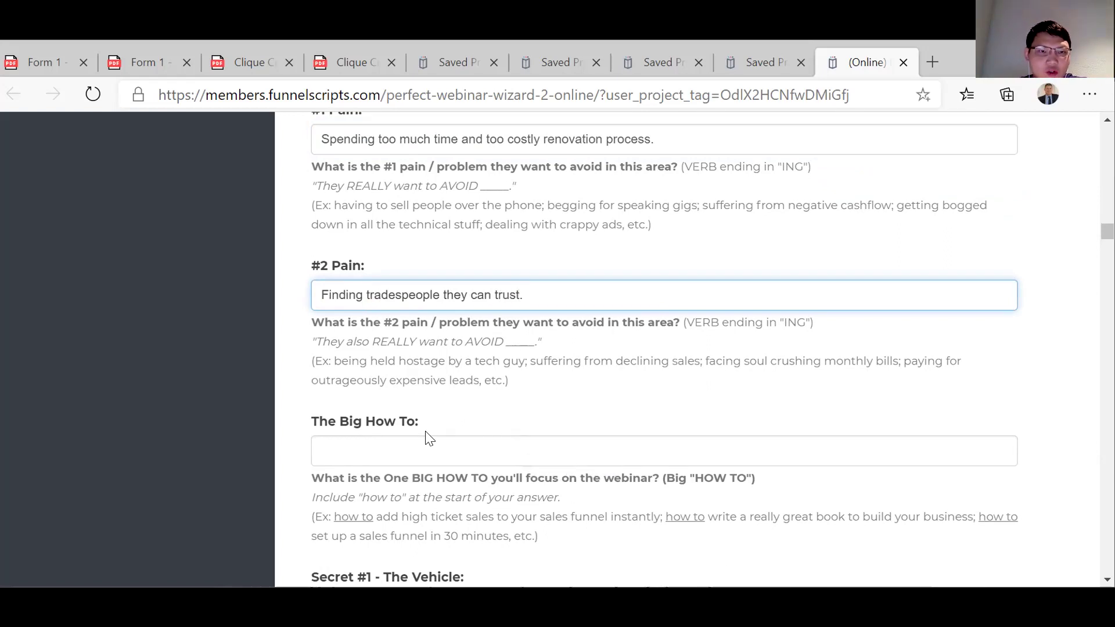
left_click(384, 448)
Enter 'Realize their properties full potential, for the least amount of time and cost.' as The Big How To.
scroll(384, 446, "down", 3)
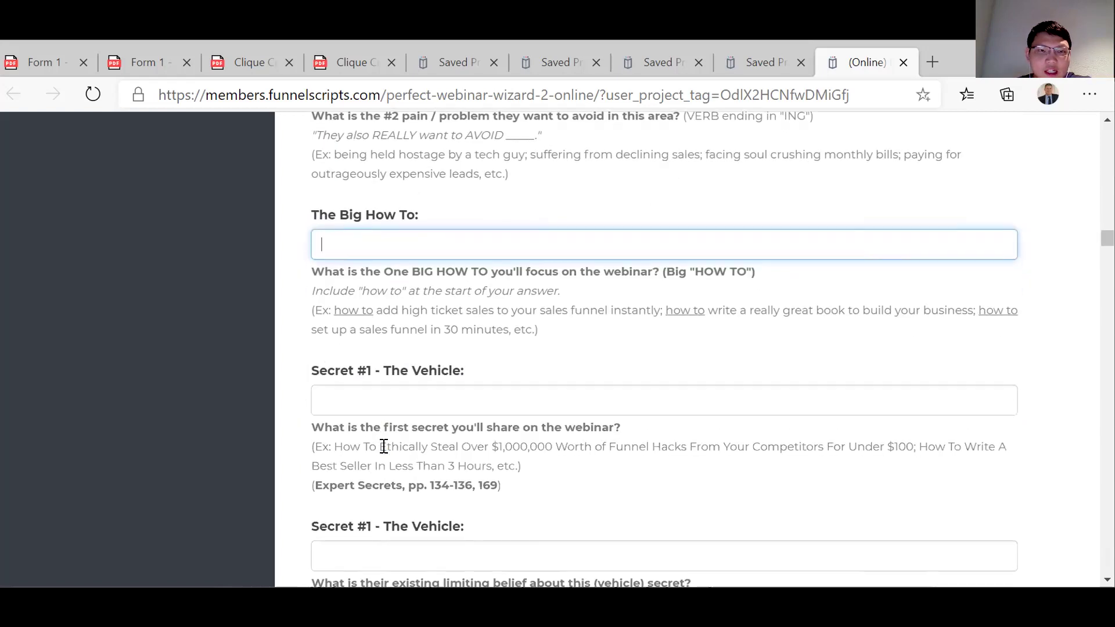
scroll(384, 446, "down", 1)
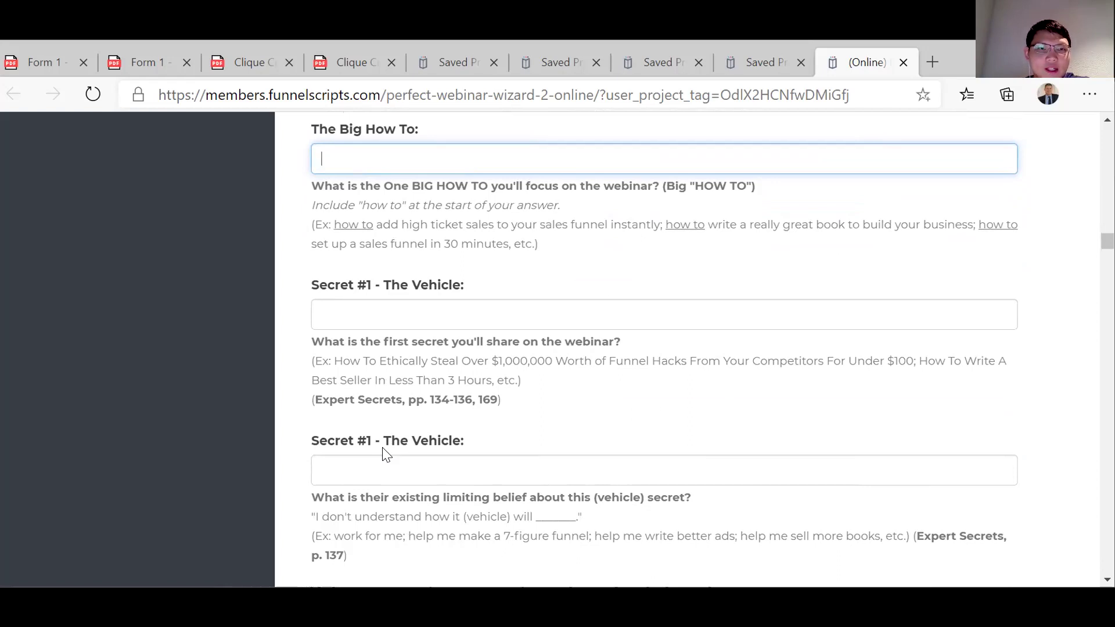
type("Re")
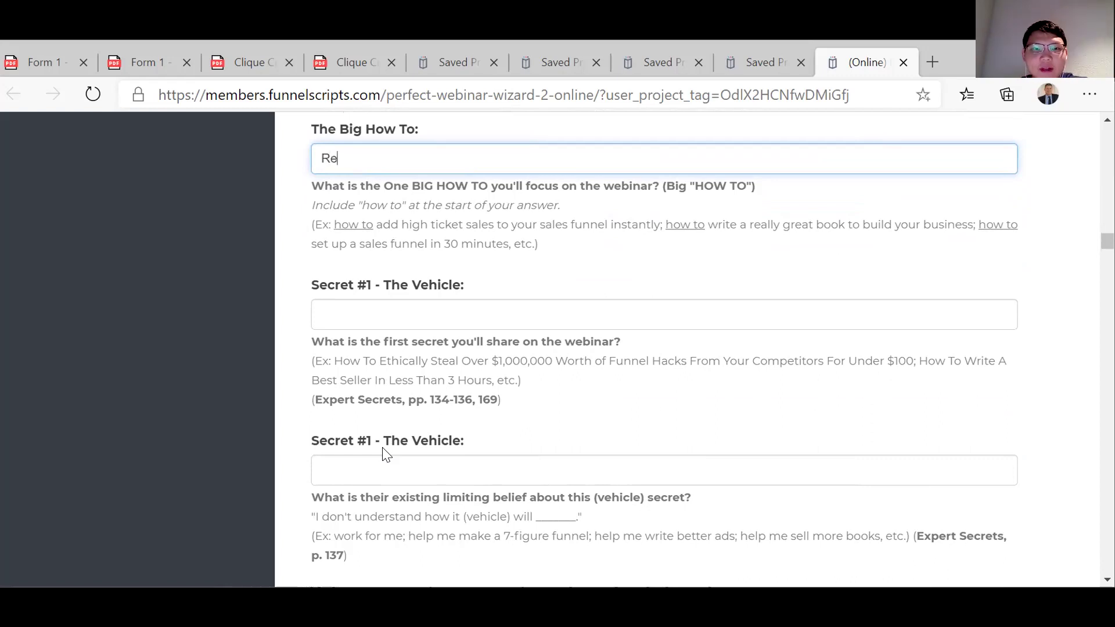
type("alise")
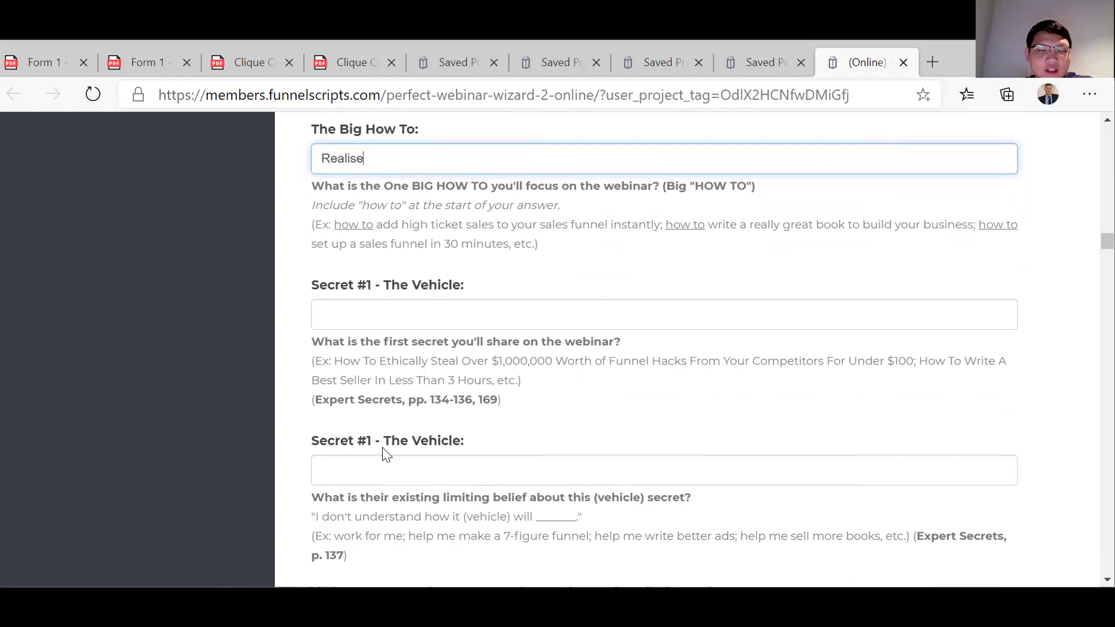
key("BackSpace")
key("BackSpace")
key("BackSpace")
type("ze their proepr")
key("BackSpace")
key("BackSpace")
key("BackSpace")
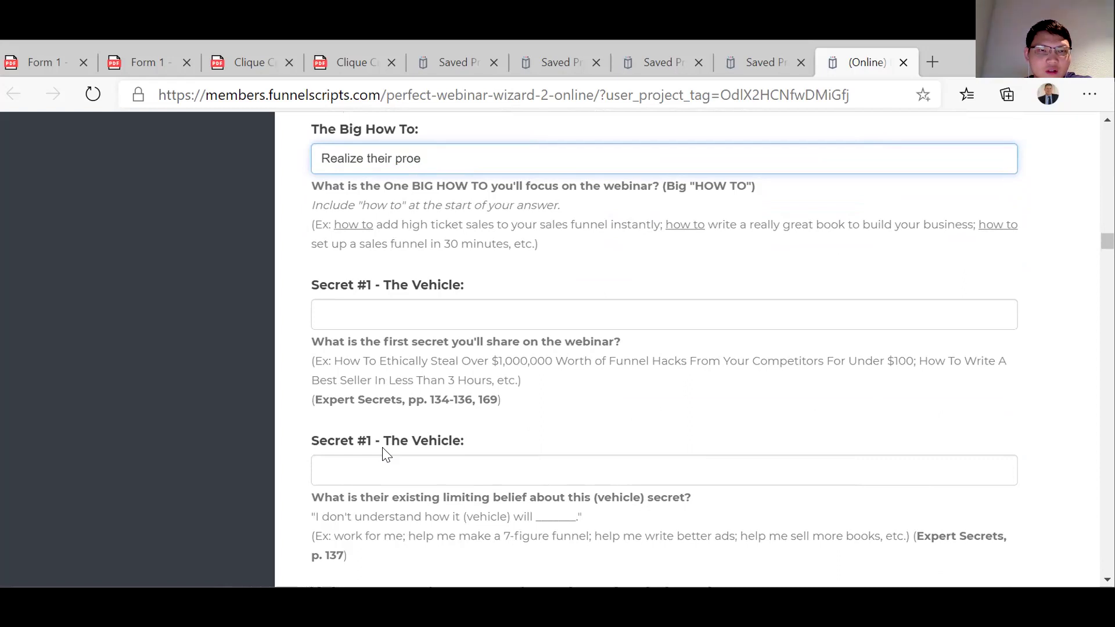
type("perties f")
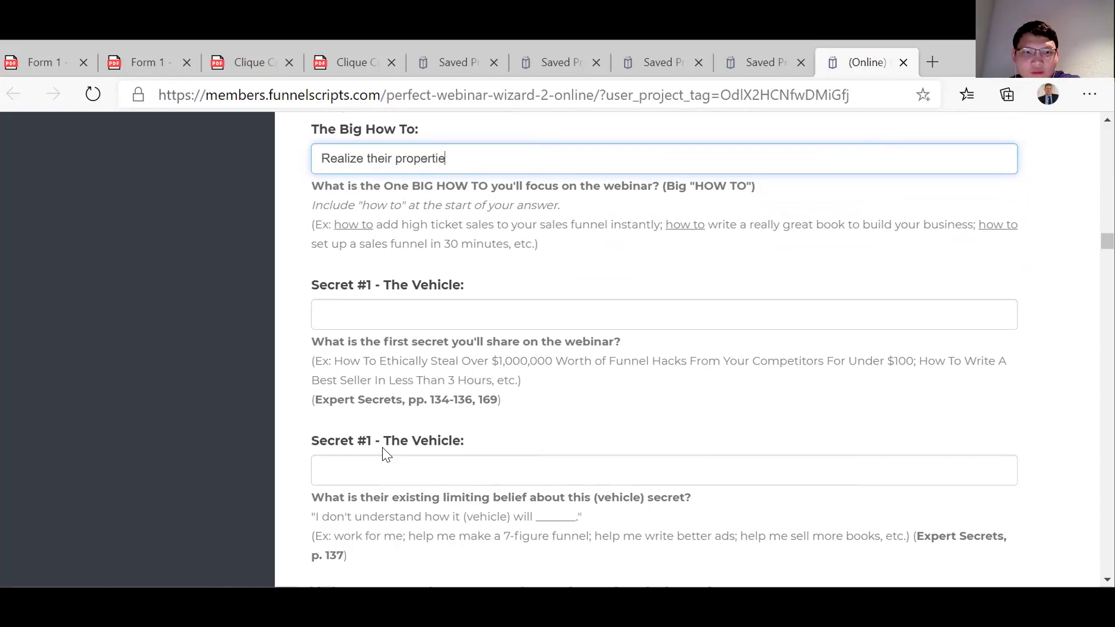
type("ull ")
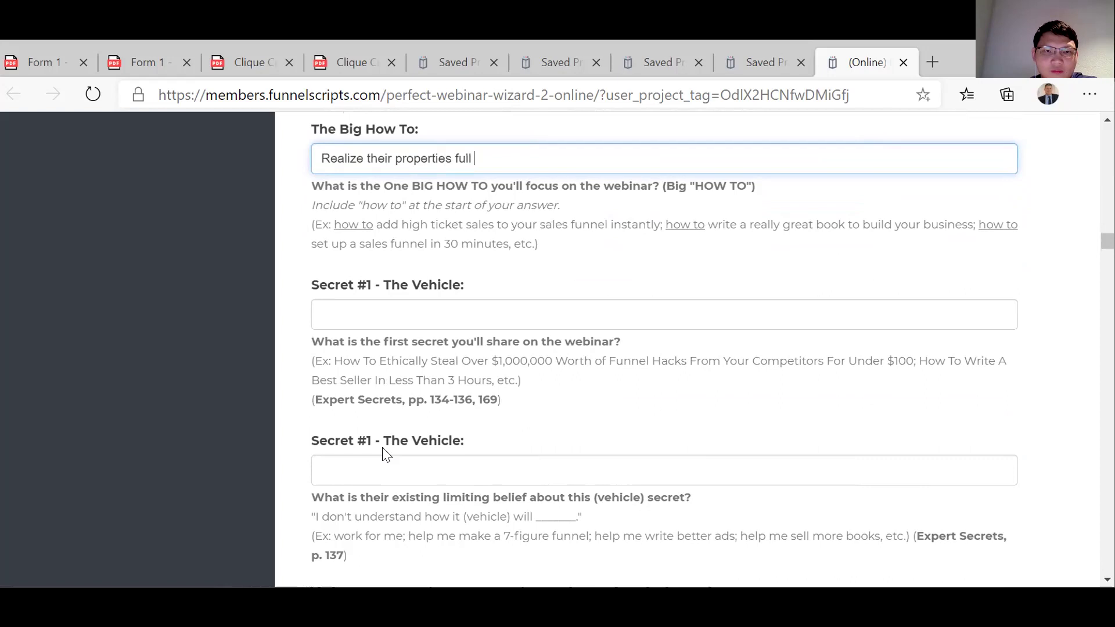
type("potentail")
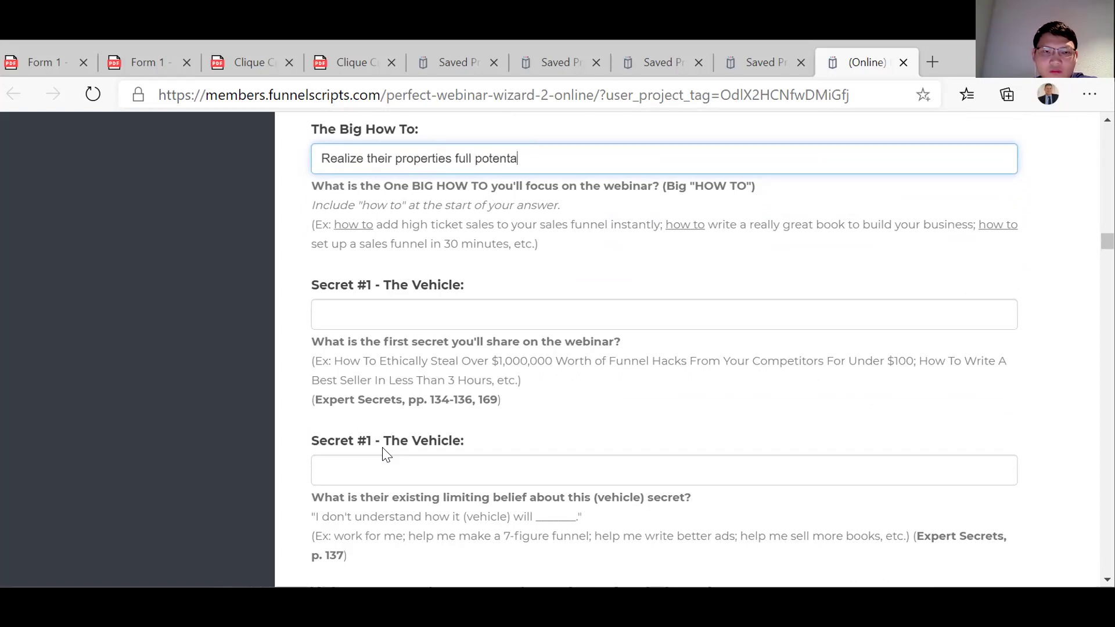
key("BackSpace")
key("BackSpace")
key("BackSpace")
key("BackSpace")
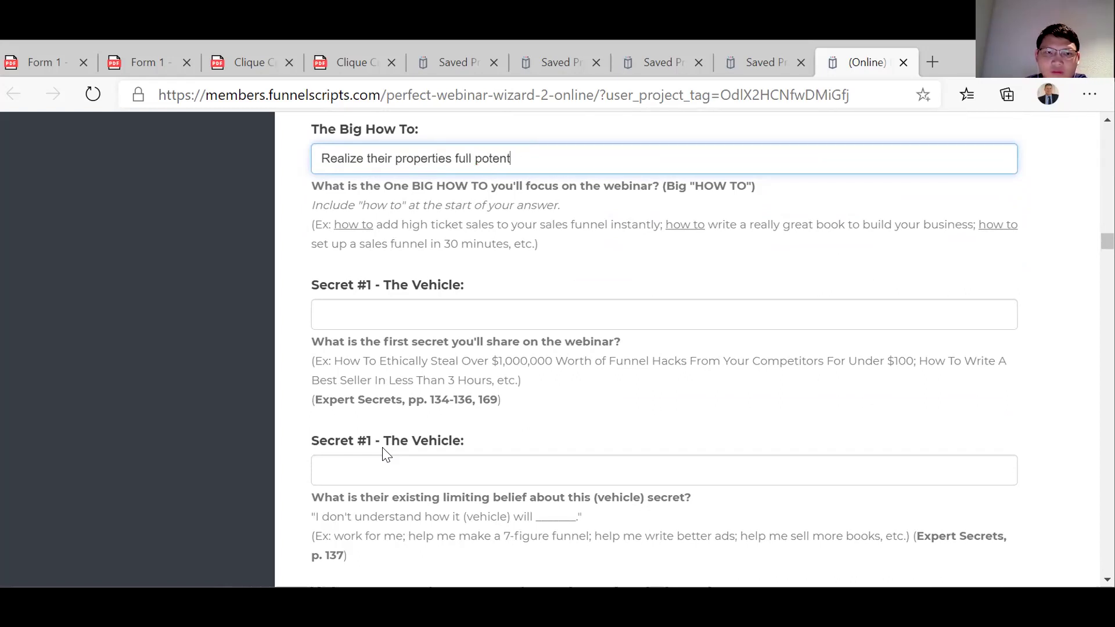
type("ial")
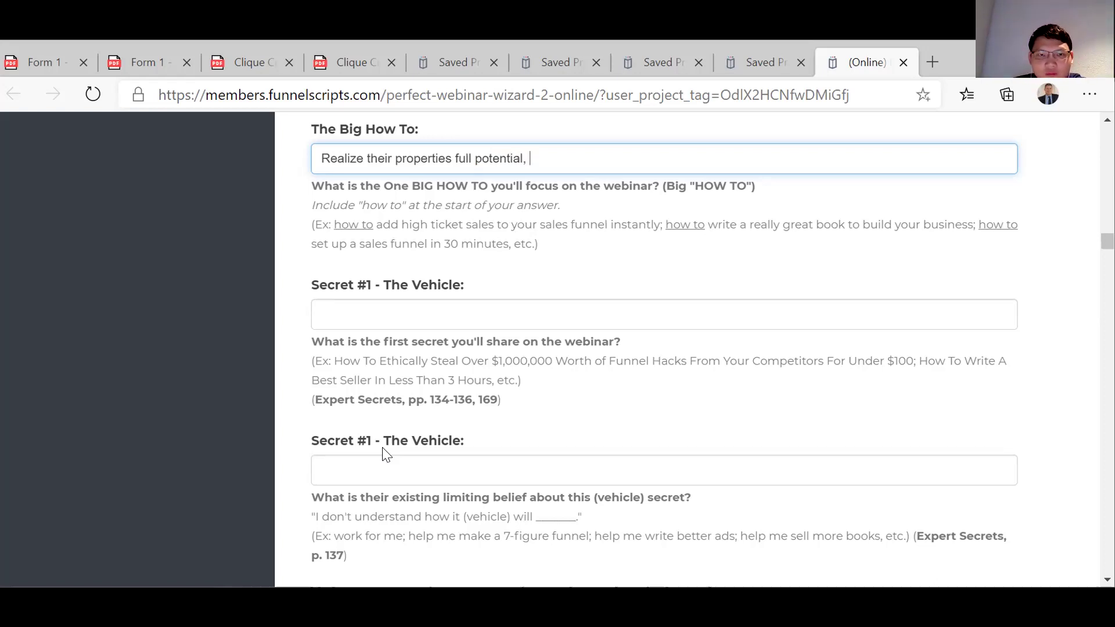
type(", for the lea")
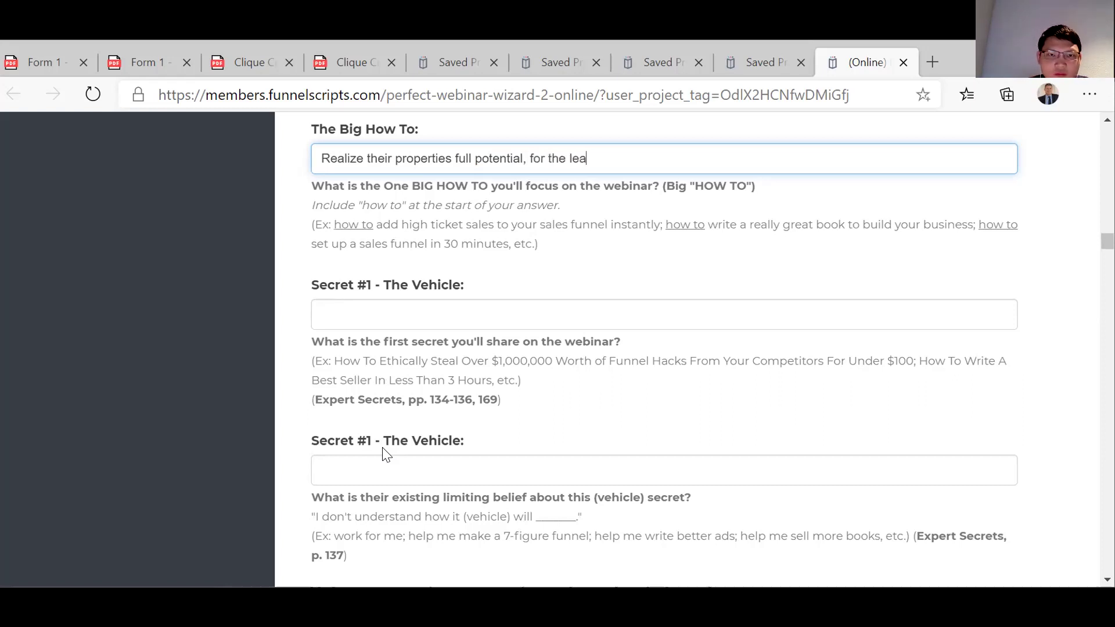
type("st am")
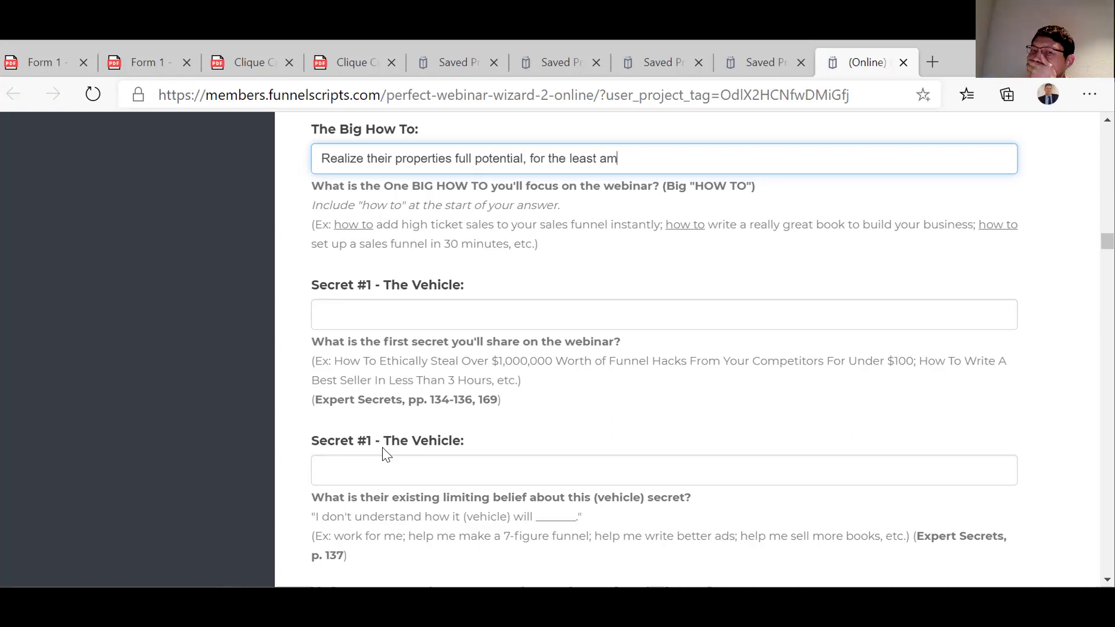
type("ount of t")
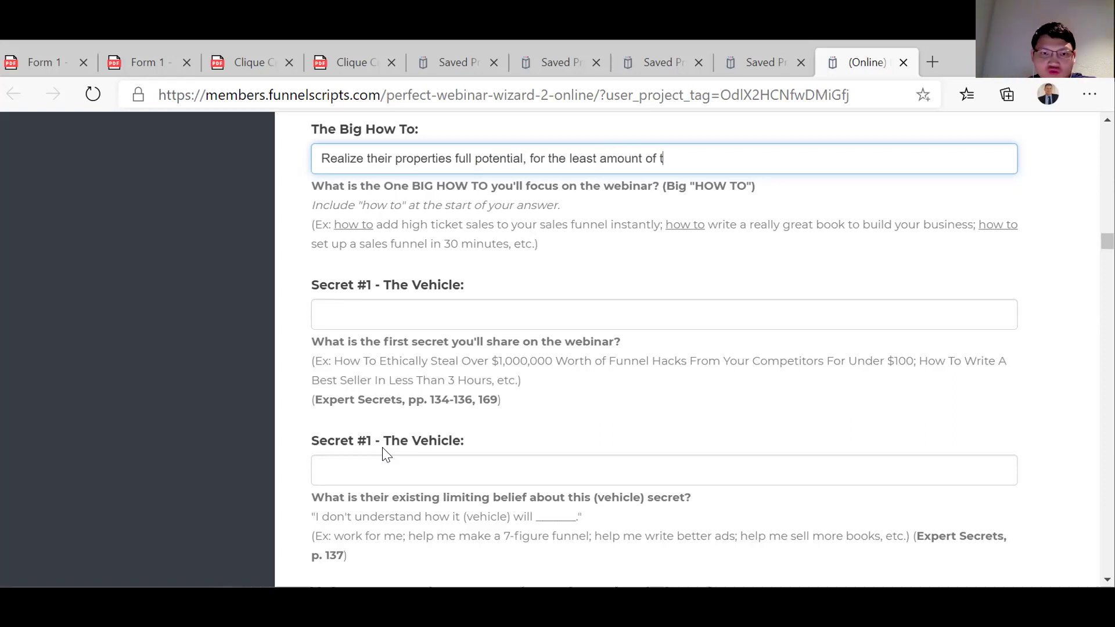
type("ime and cost.")
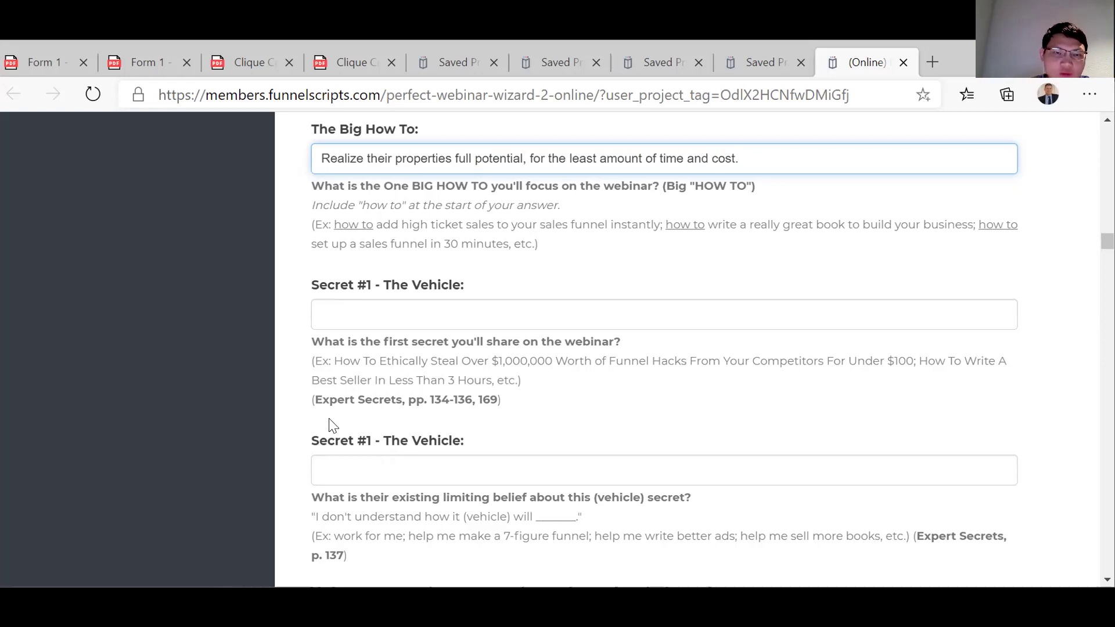
left_click(344, 310)
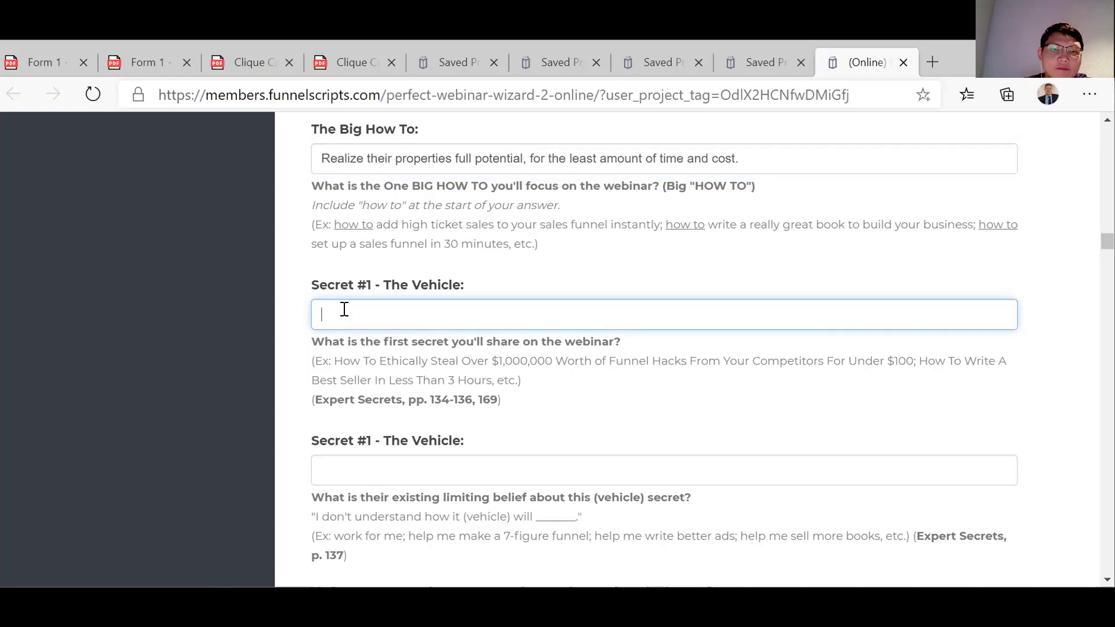
Enter 'How to sell their property for its full market value without spending too much time renovating.' as Secret #1.
scroll(345, 310, "down", 2)
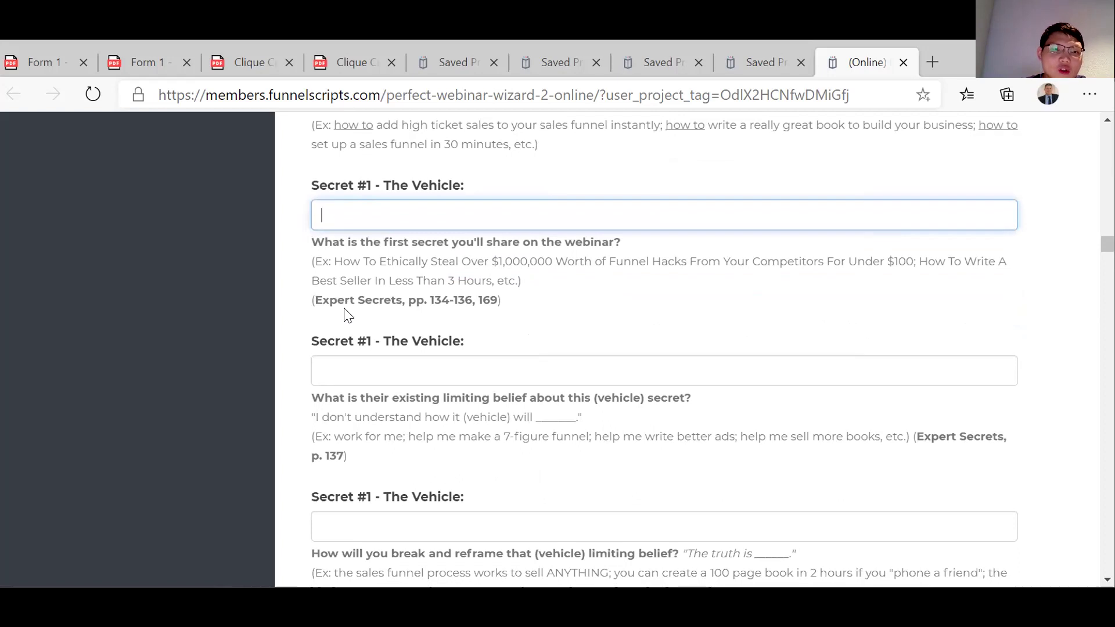
type("H")
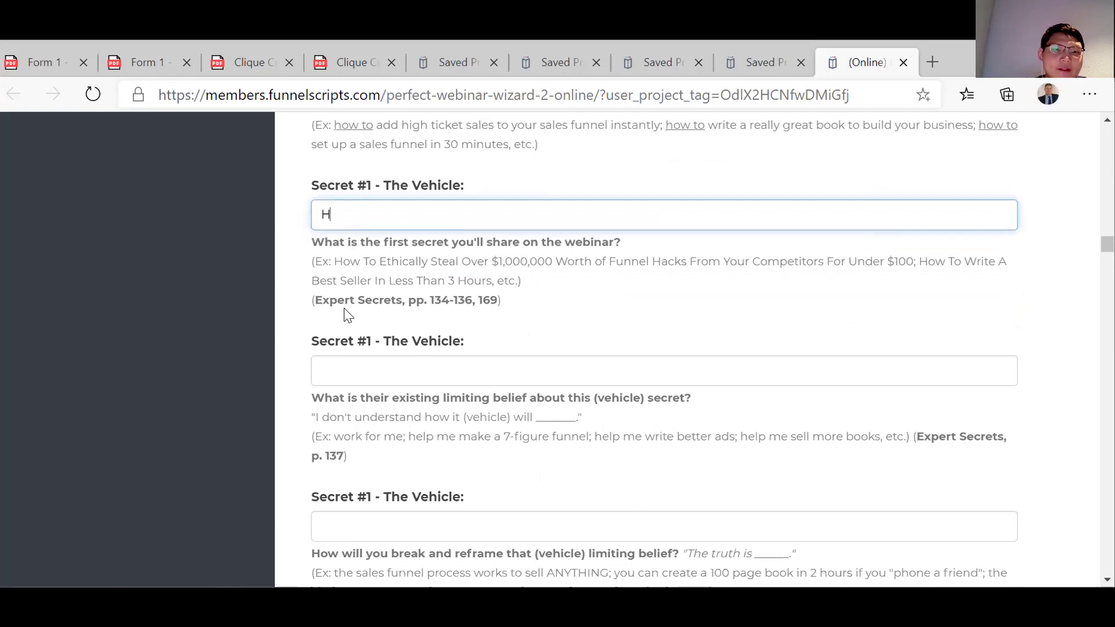
type("ow to sell ")
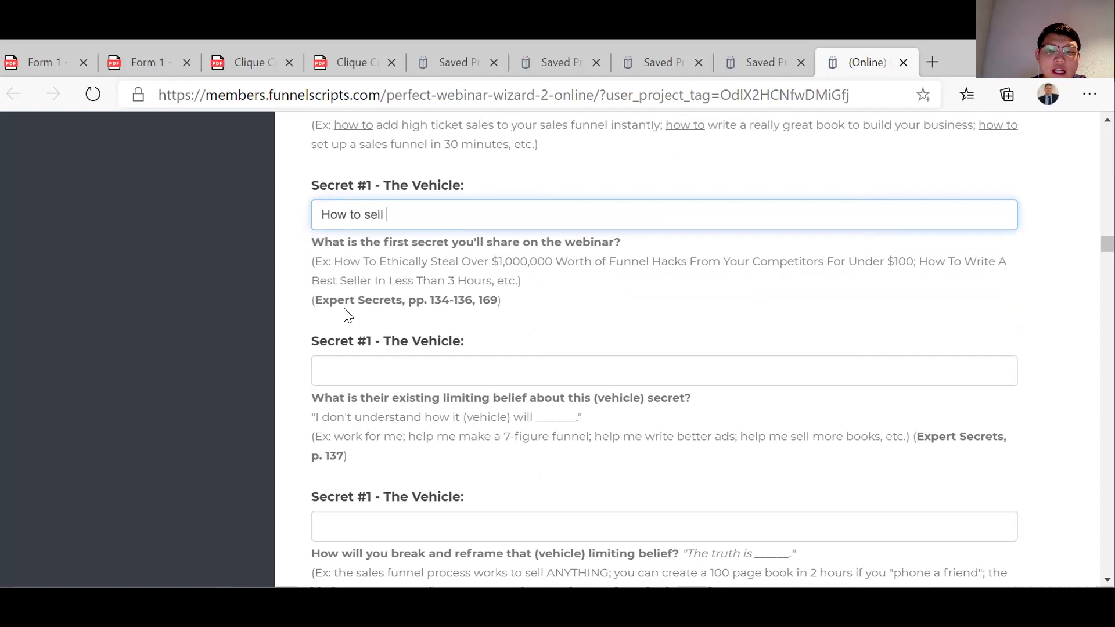
type("their proerty")
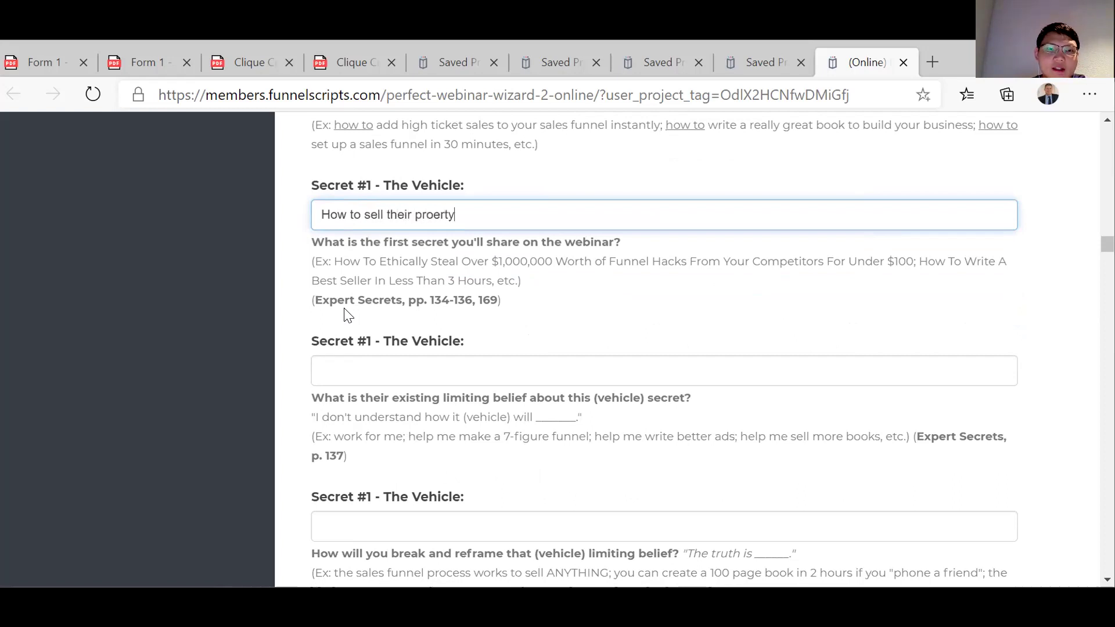
key("BackSpace")
key("BackSpace")
key("BackSpace")
key("BackSpace")
type("pe")
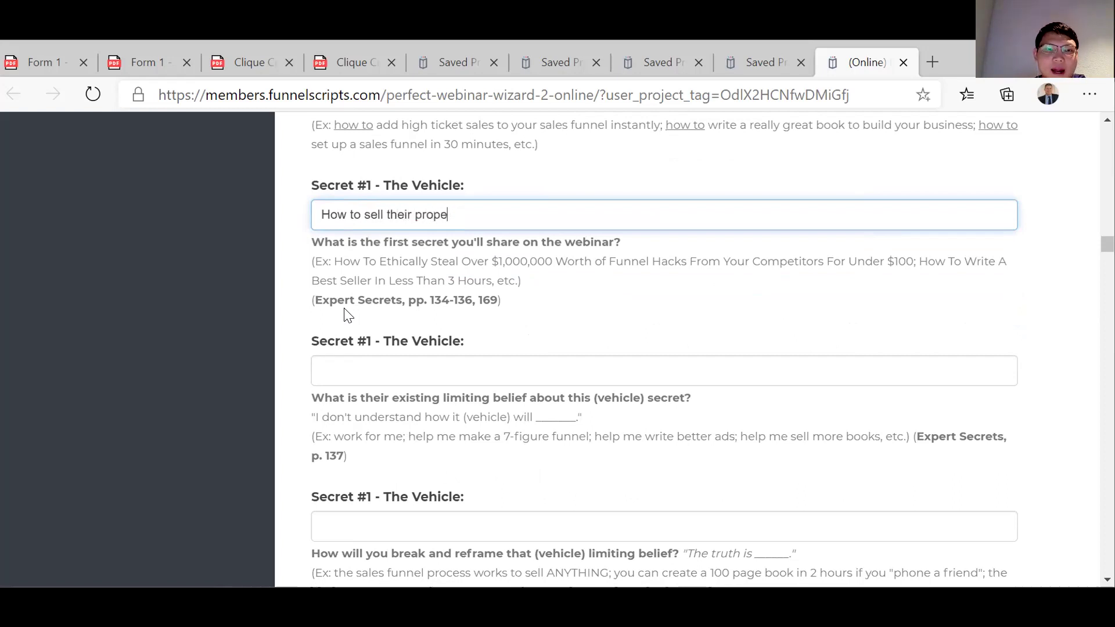
type("rty for its fuill")
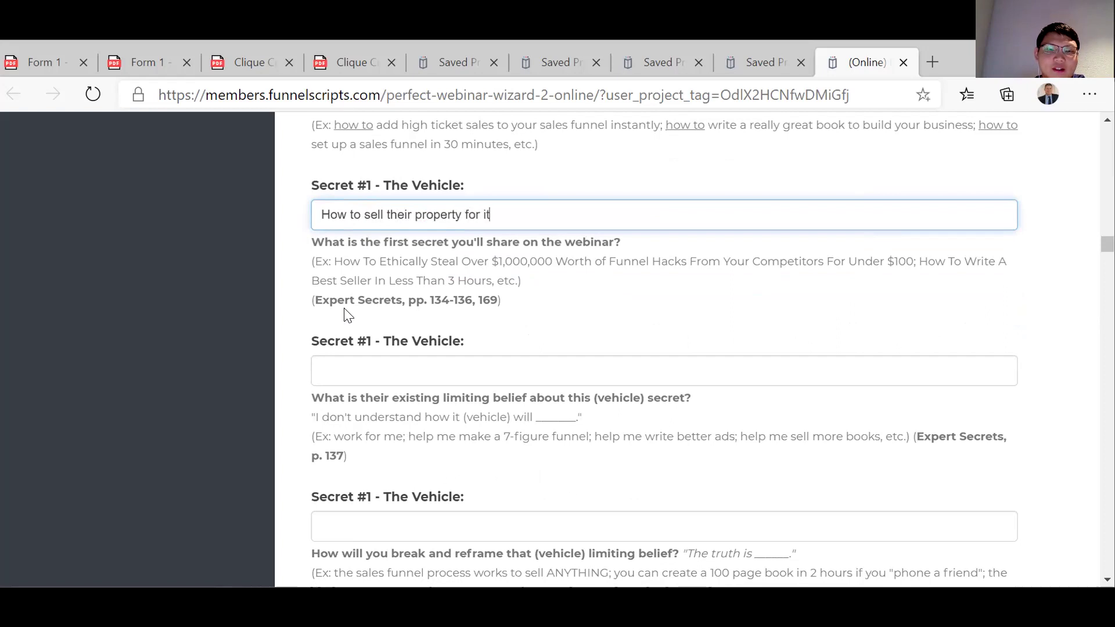
key("BackSpace")
key("BackSpace")
key("BackSpace")
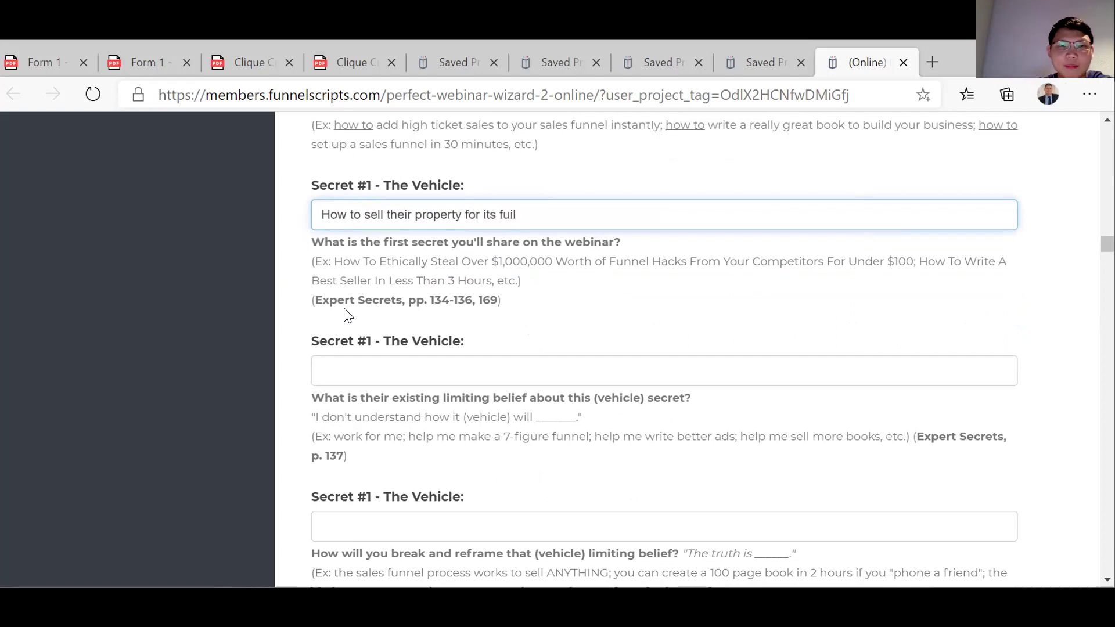
type("ll marke")
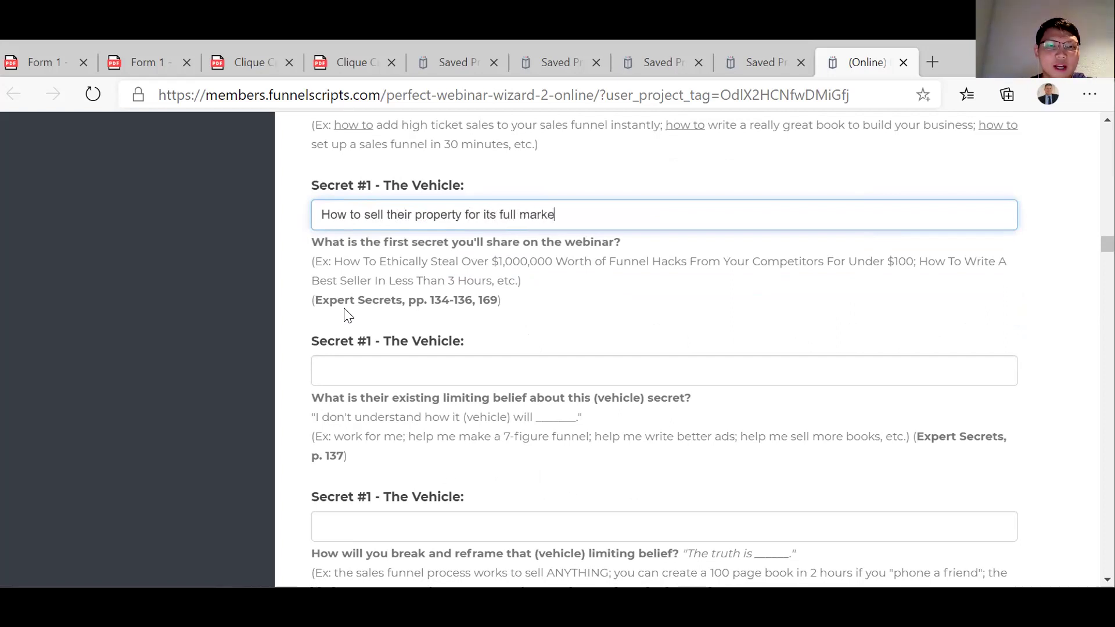
type("t value")
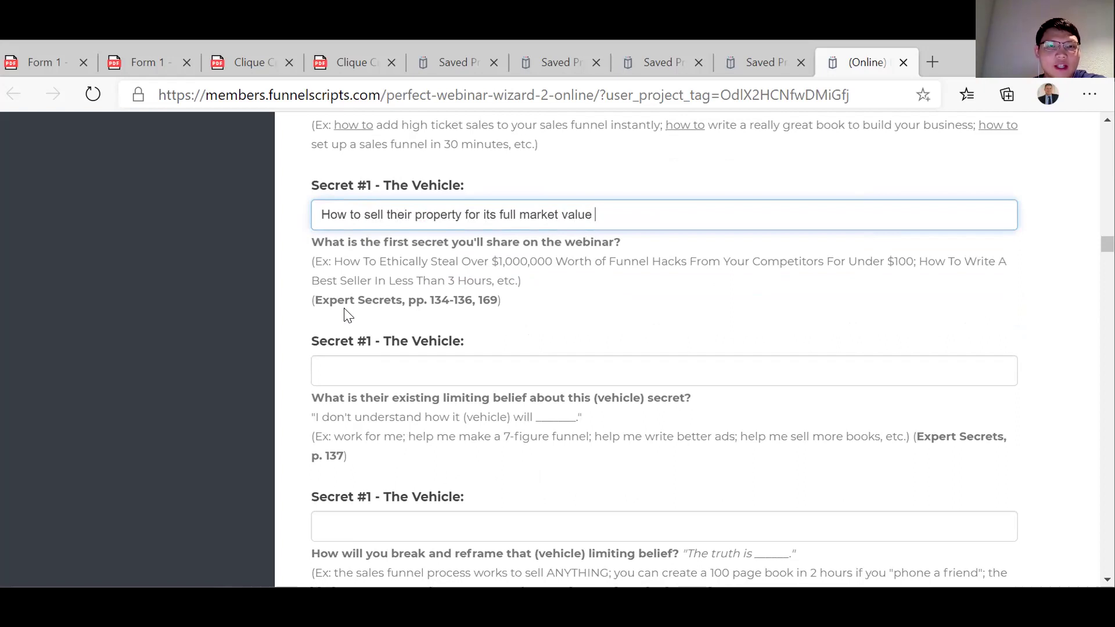
type("without ")
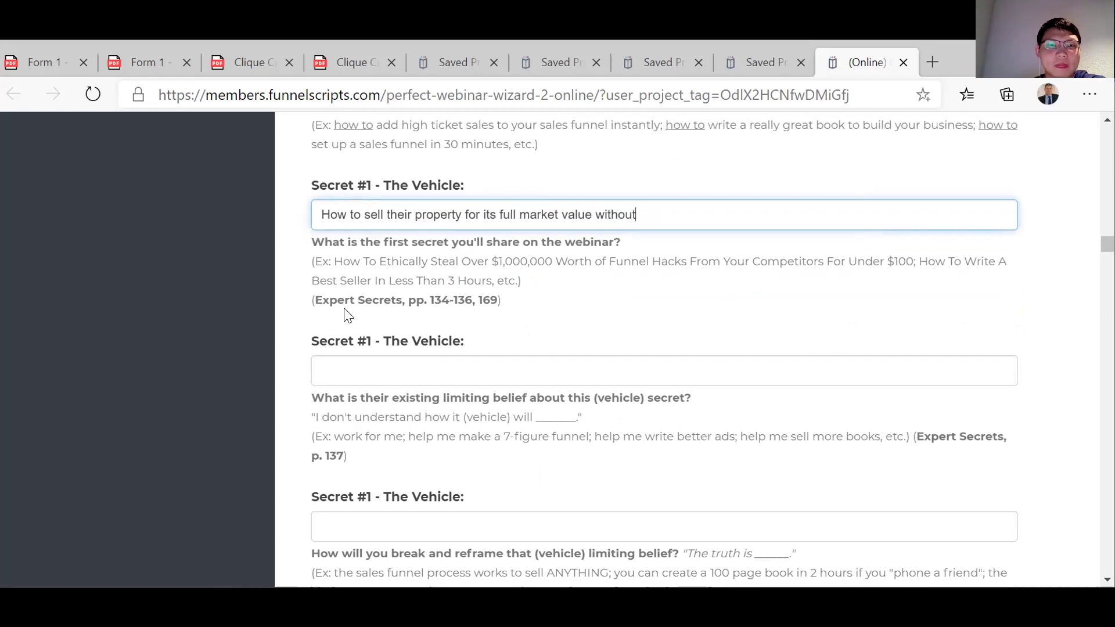
type("spendign t")
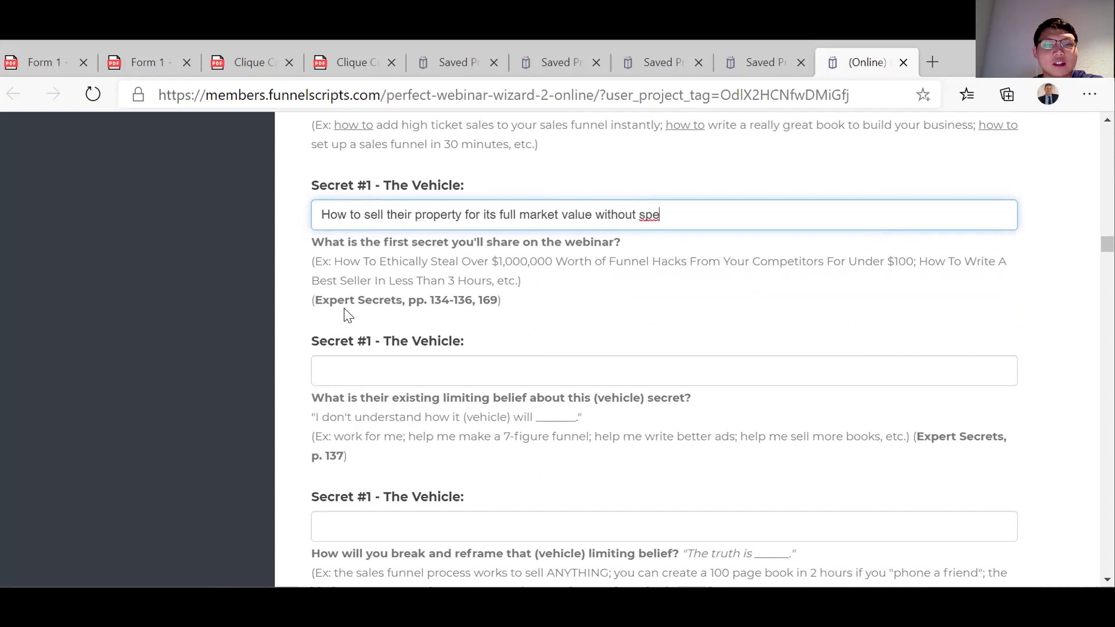
type("oo")
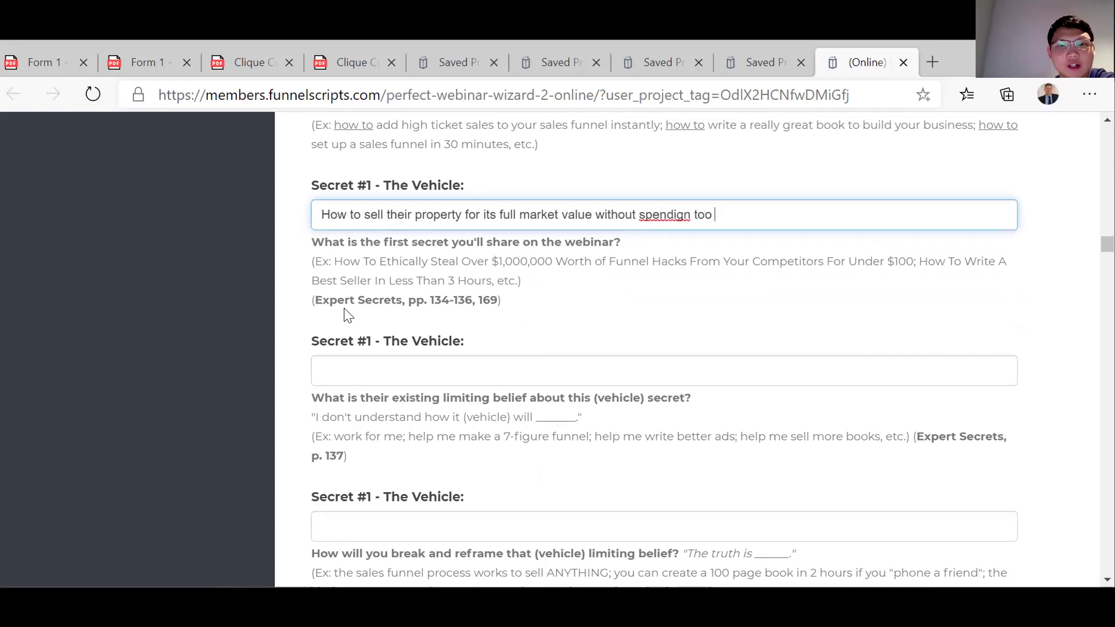
key("BackSpace")
key("BackSpace")
key("BackSpace")
key("BackSpace")
key("BackSpace")
key("BackSpace")
key("BackSpace")
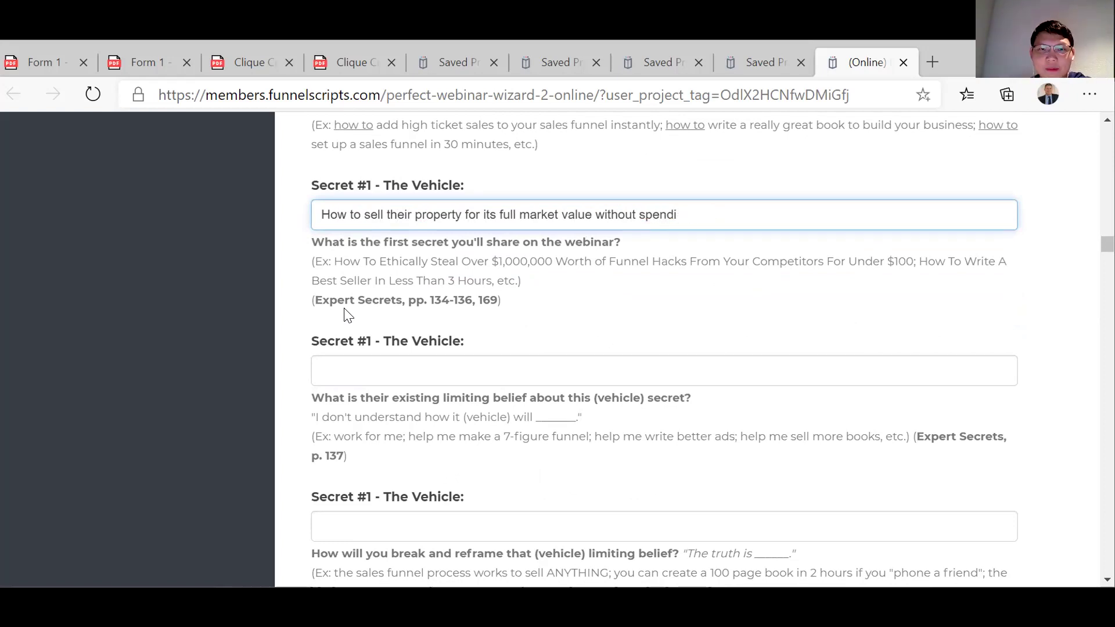
type("ng ")
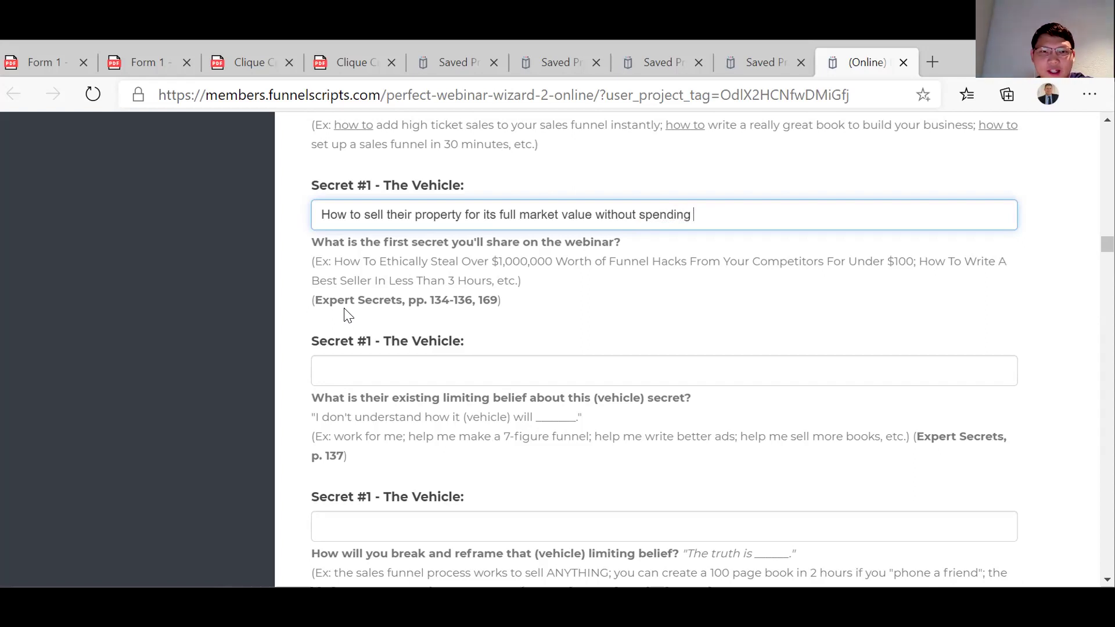
type("too much ")
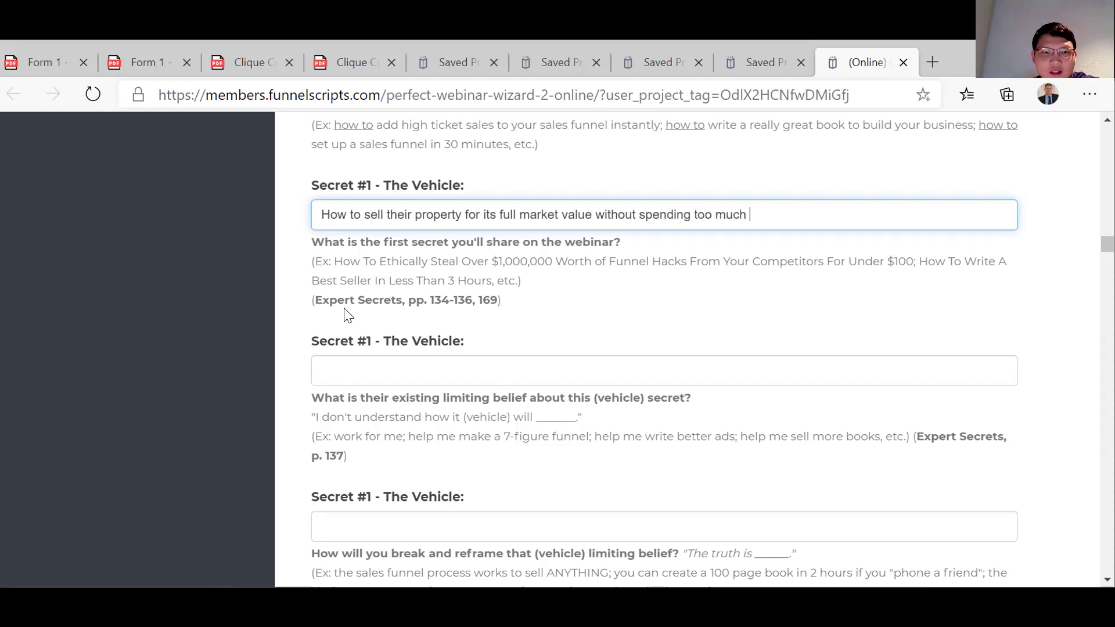
type("time r")
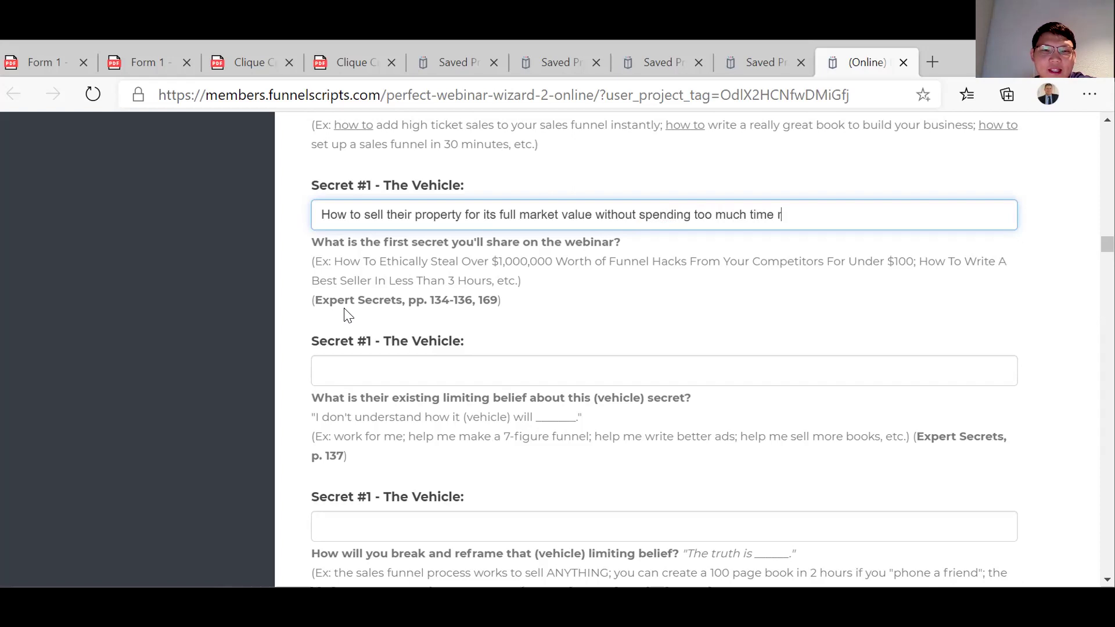
type("enavating")
key("BackSpace")
key("BackSpace")
key("BackSpace")
key("BackSpace")
key("BackSpace")
key("BackSpace")
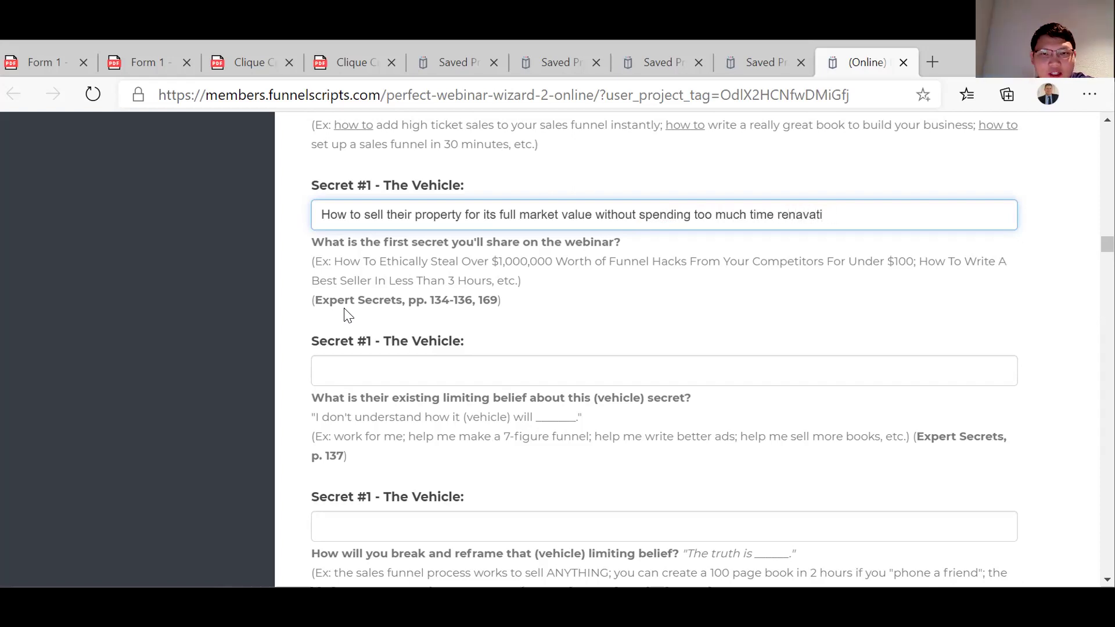
key("BackSpace")
type("ova")
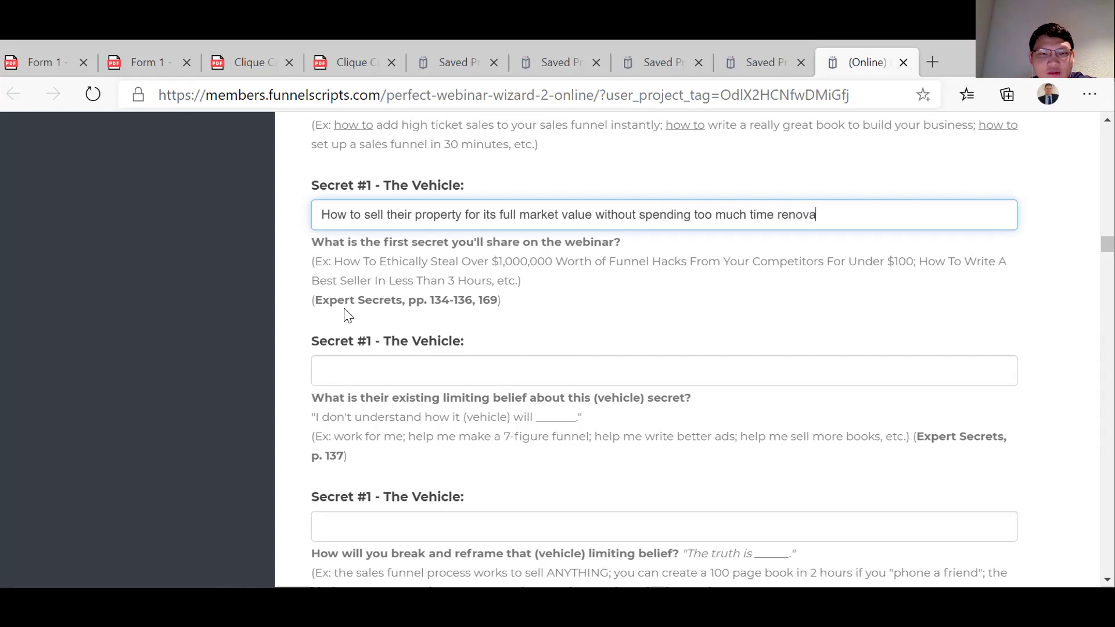
type("ting.")
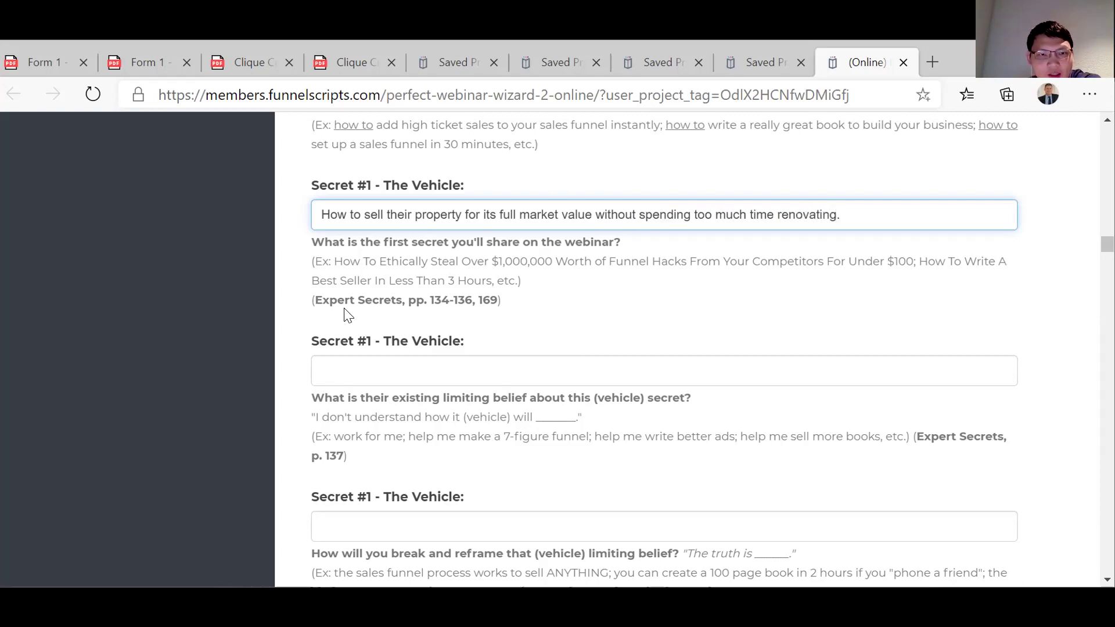
left_click(345, 370)
Enter 'sell the property for the full market value, without being involved in the process.' as Secret #1's limiting belief.
scroll(347, 374, "down", 5)
scroll(349, 376, "up", 2)
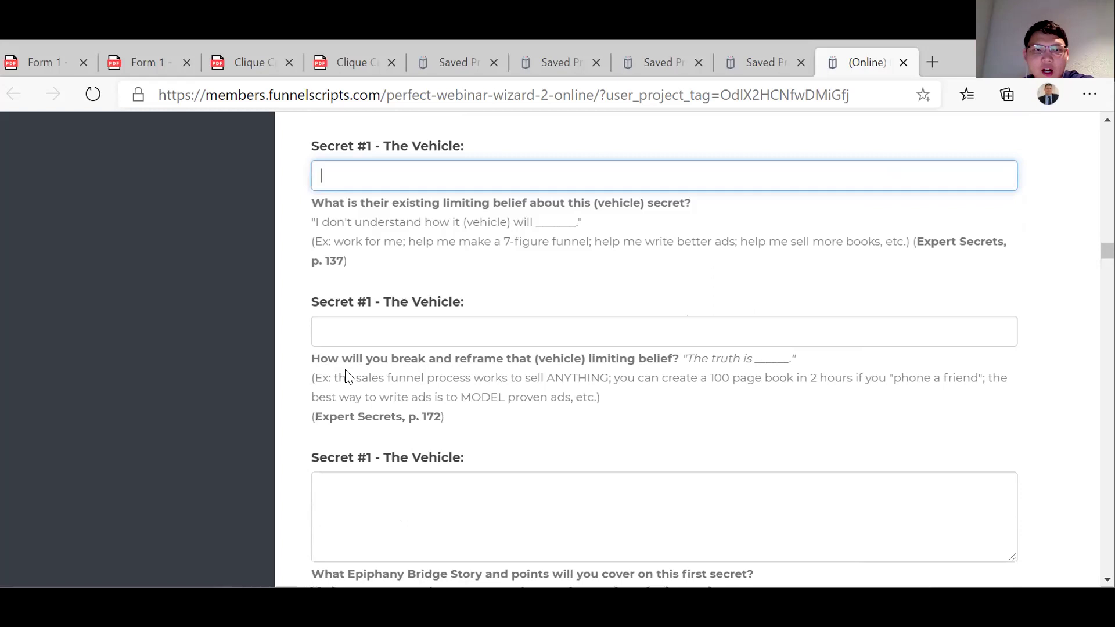
scroll(349, 377, "up", 1)
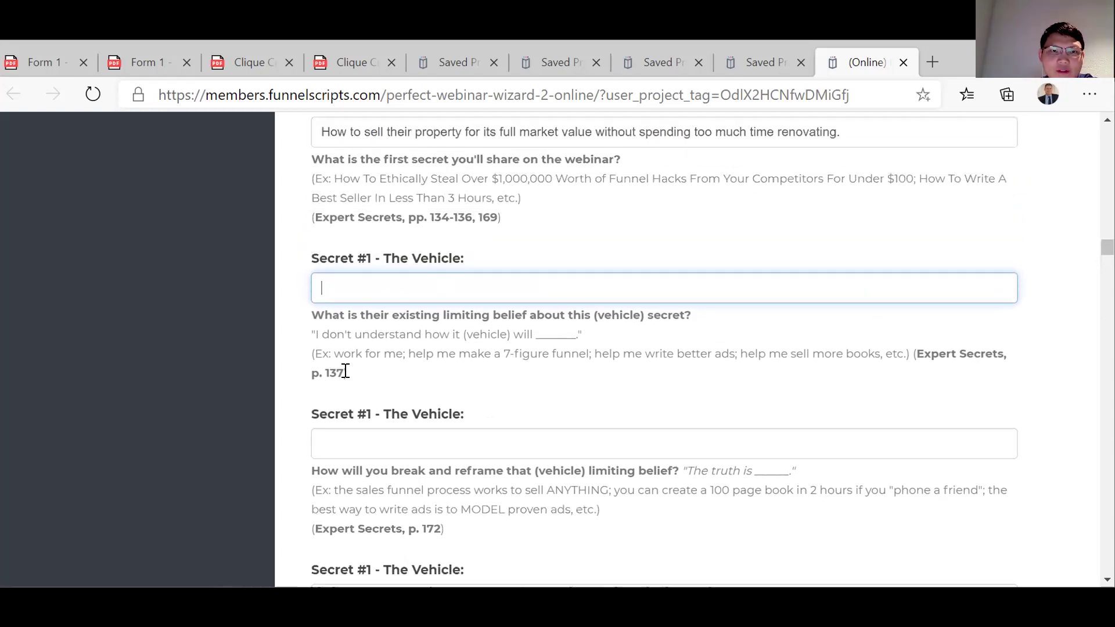
type("sell the pr")
type("oepty")
key("BackSpace")
key("BackSpace")
key("BackSpace")
key("BackSpace")
key("BackSpace")
type("perty for the full mar")
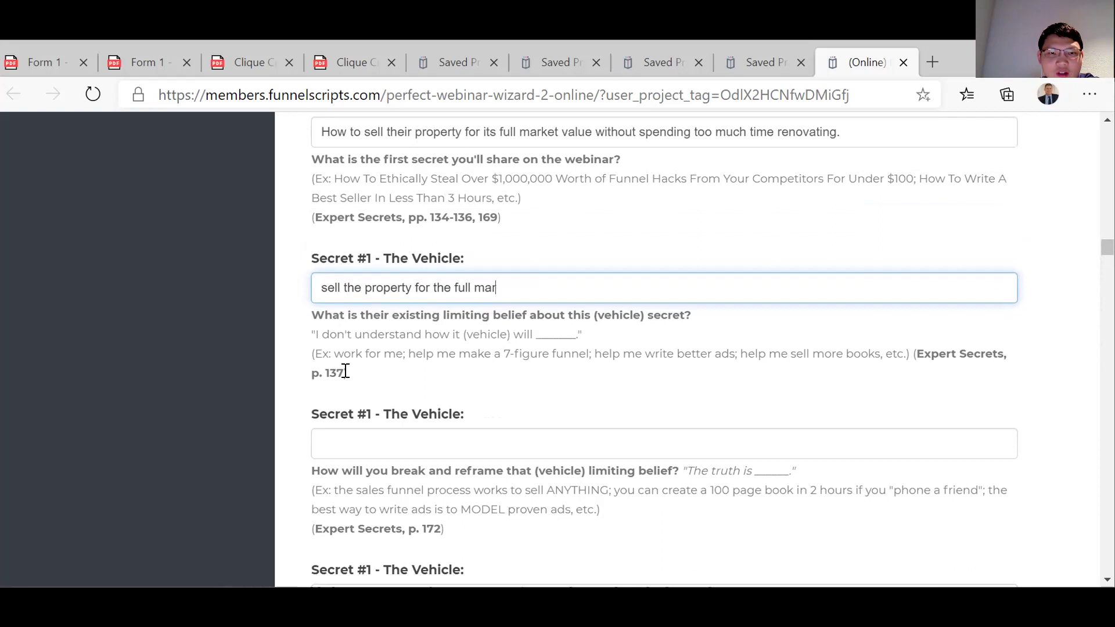
type("ket valu")
key("BackSpace")
key("BackSpace")
key("BackSpace")
type("l")
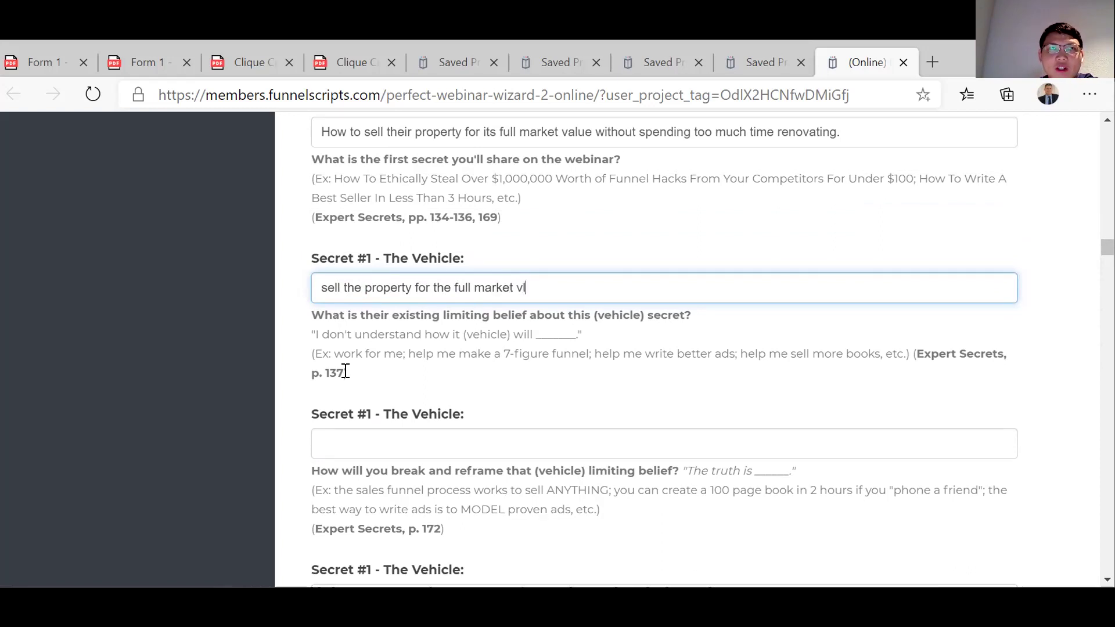
key("BackSpace")
type("alu")
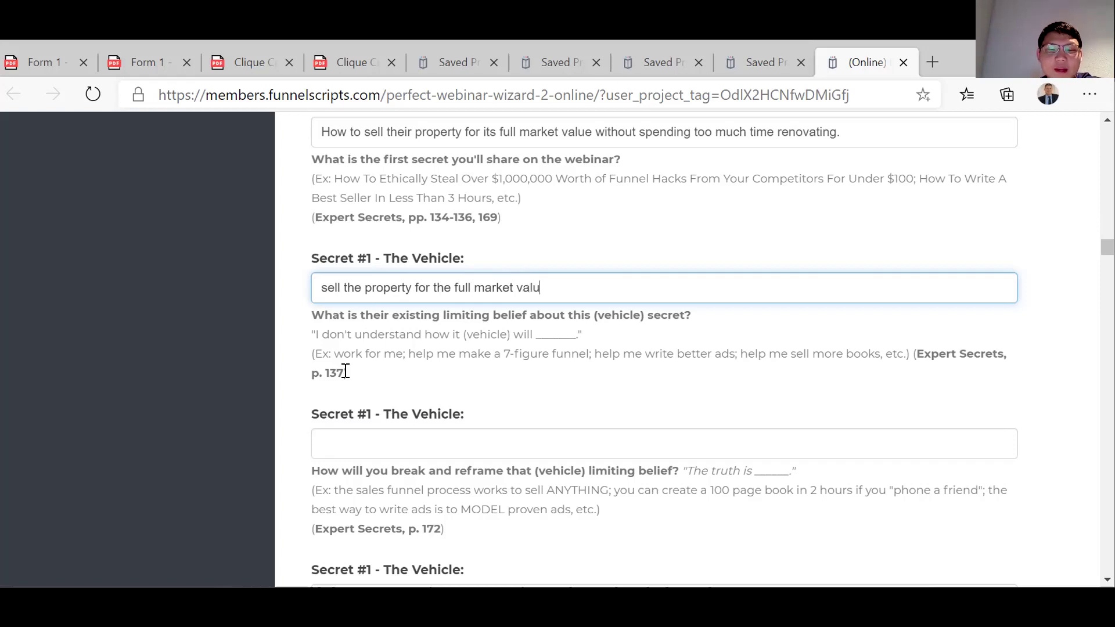
type("e, wi")
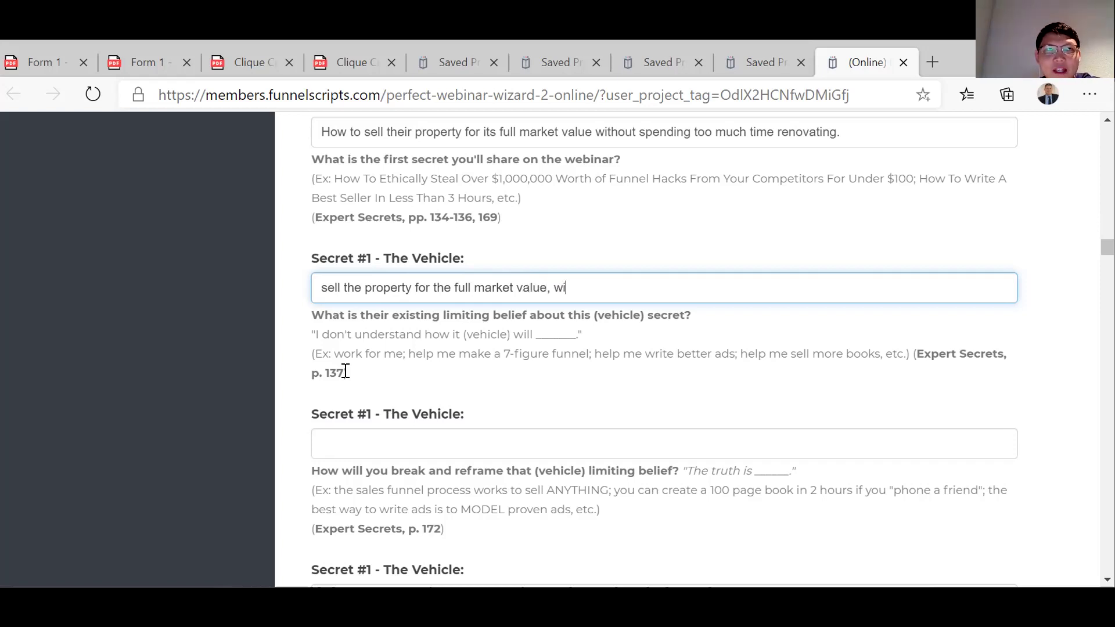
type("thout bei")
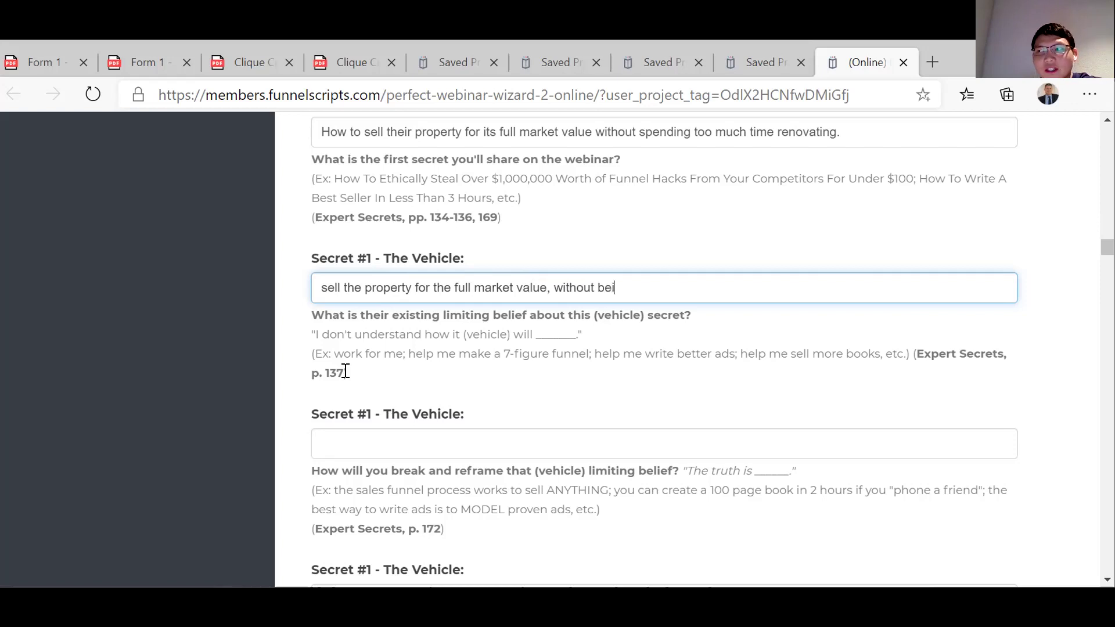
type("ng involve")
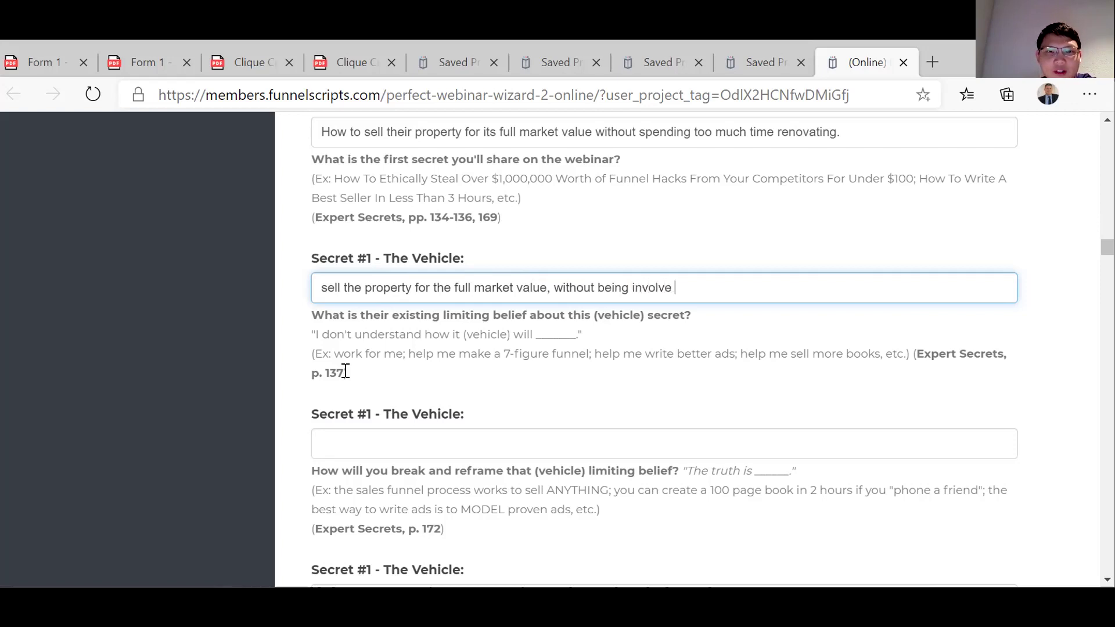
type("d in th")
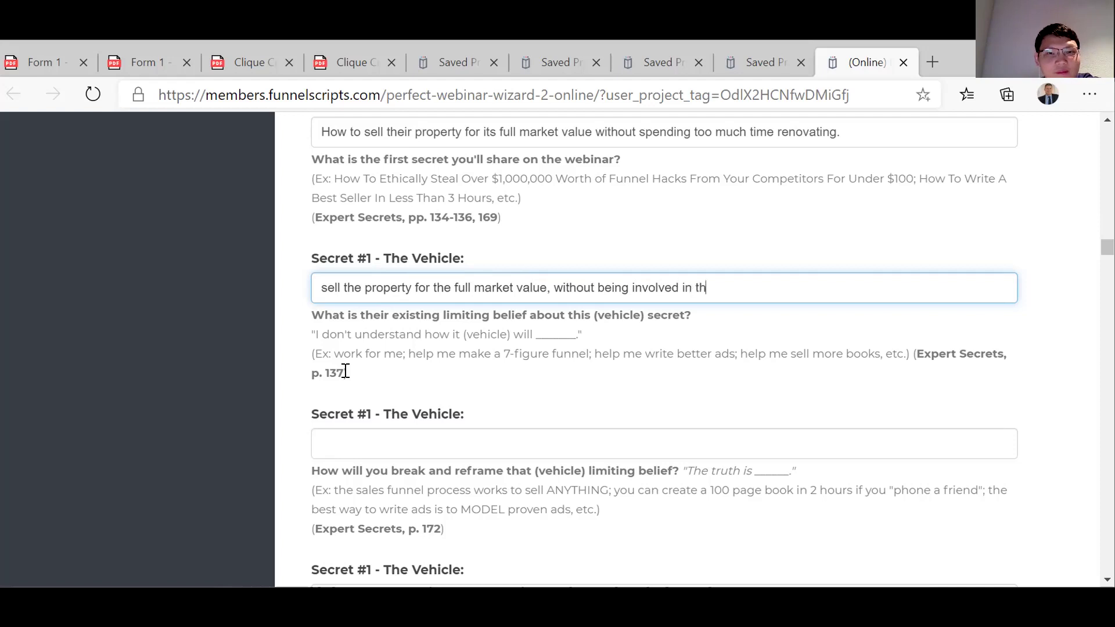
type("e process.")
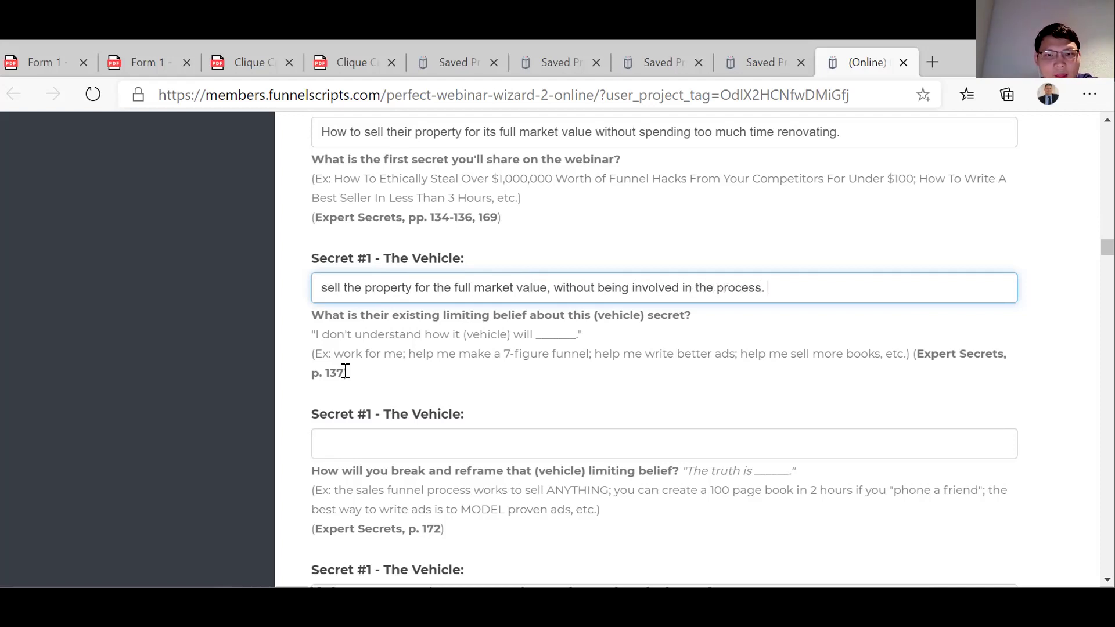
Clear the false-start text from the Secret #1 reframe and story fields.
left_click(337, 438)
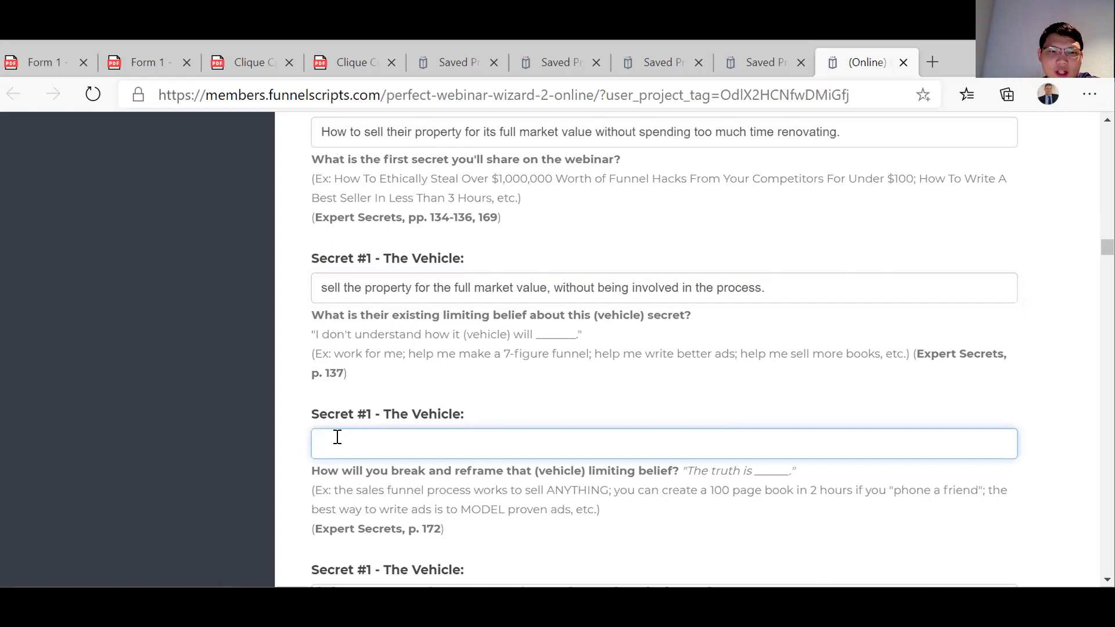
type("We ha")
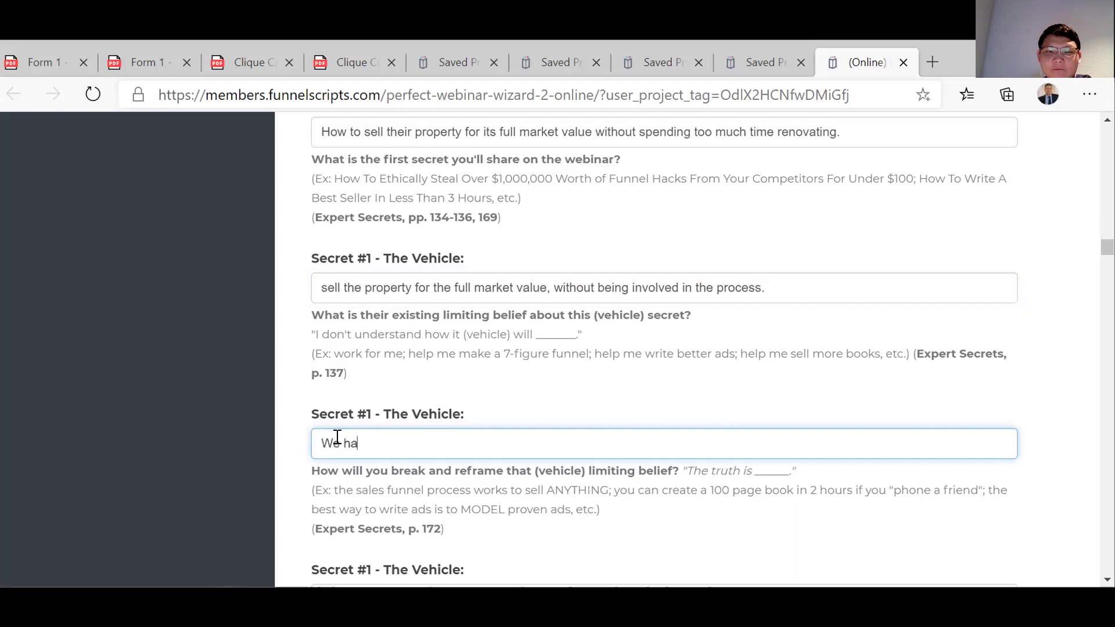
type("ve a te")
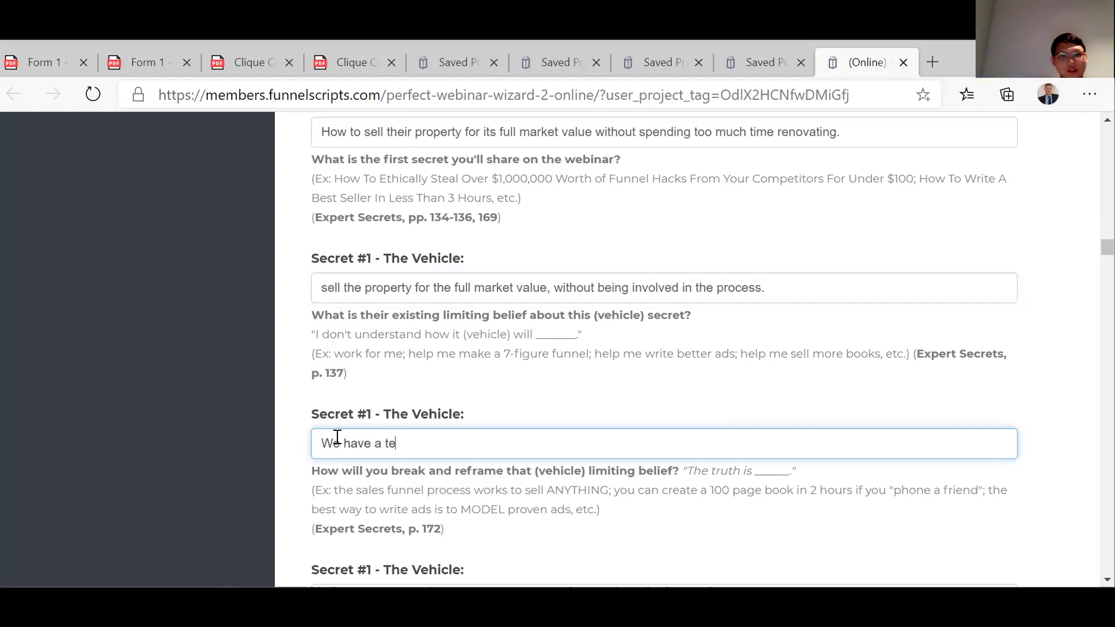
type("am to h")
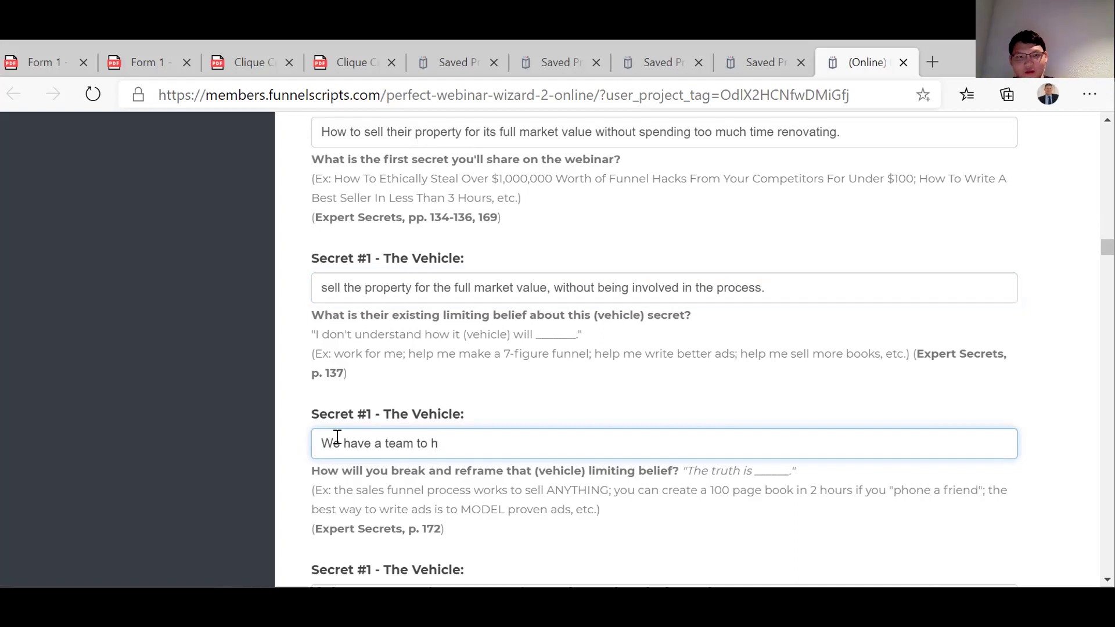
scroll(337, 437, "down", 5)
scroll(337, 437, "up", 1)
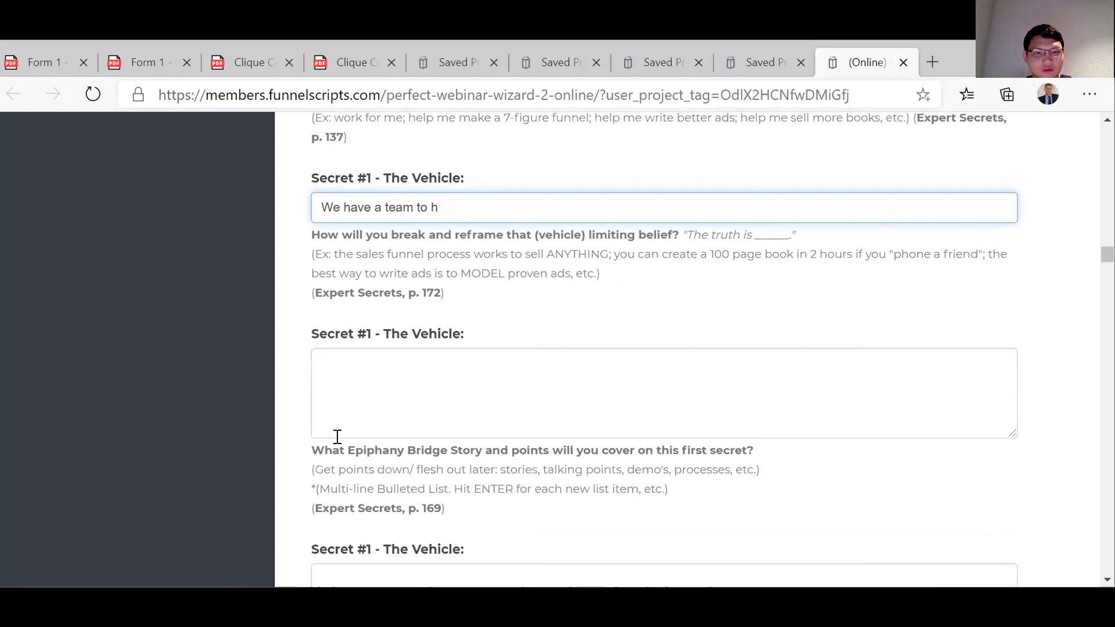
key("BackSpace")
key("BackSpace")
key("BackSpace")
key("BackSpace")
key("BackSpace")
key("BackSpace")
key("BackSpace")
key("BackSpace")
key("BackSpace")
key("BackSpace")
key("BackSpace")
key("BackSpace")
key("BackSpace")
key("BackSpace")
key("BackSpace")
key("BackSpace")
key("BackSpace")
key("BackSpace")
key("BackSpace")
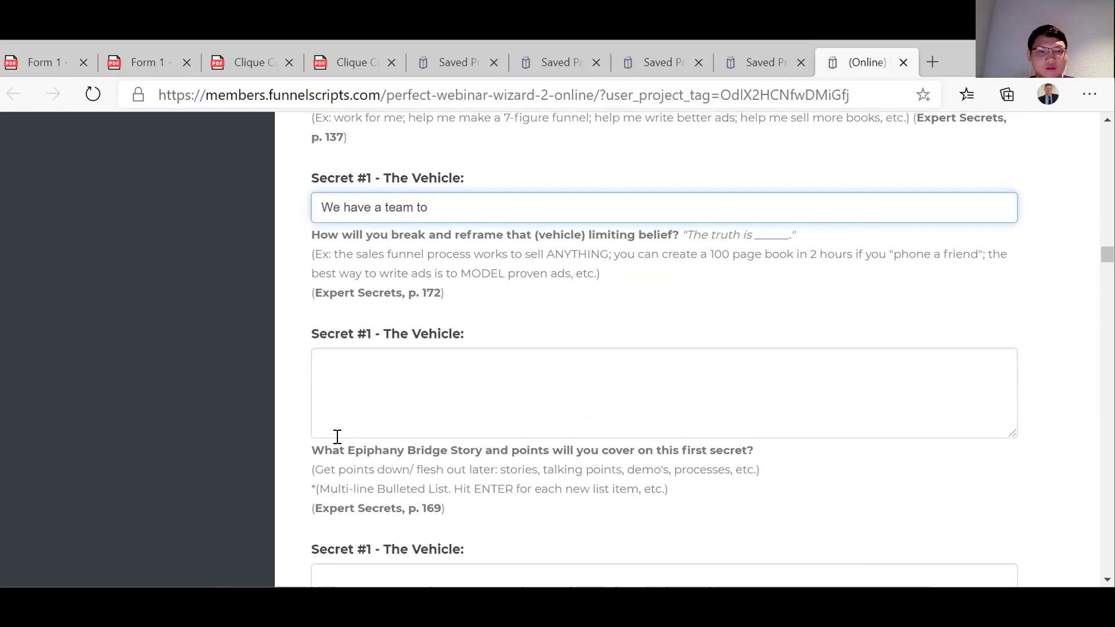
left_click(338, 437)
type("we have ")
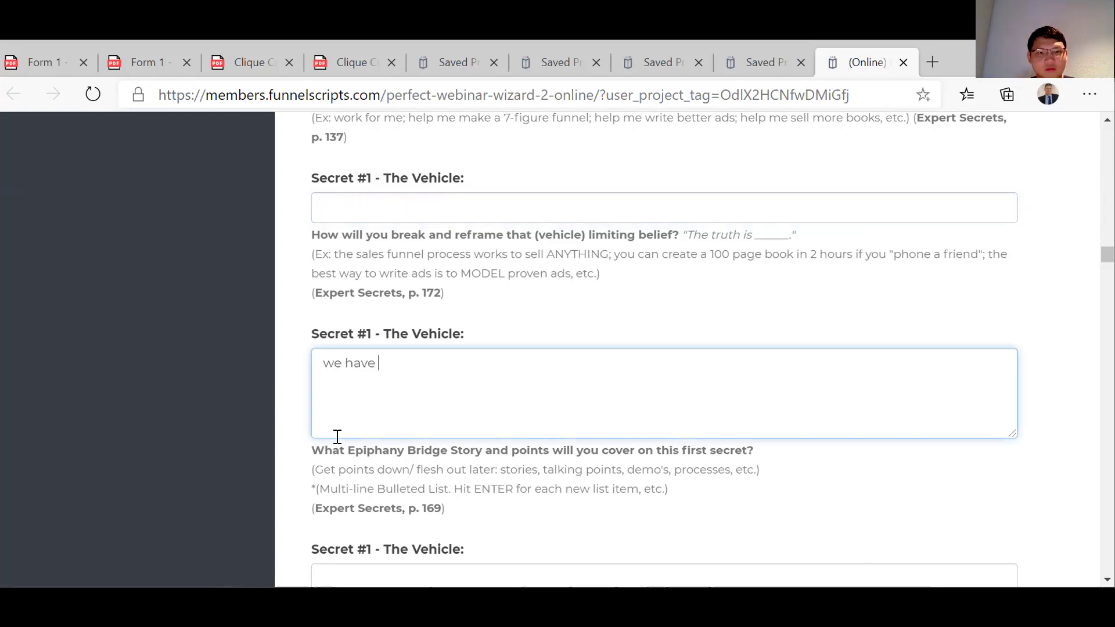
type("a")
key("BackSpace")
key("BackSpace")
key("BackSpace")
key("BackSpace")
key("BackSpace")
key("BackSpace")
key("BackSpace")
key("BackSpace")
key("BackSpace")
key("BackSpace")
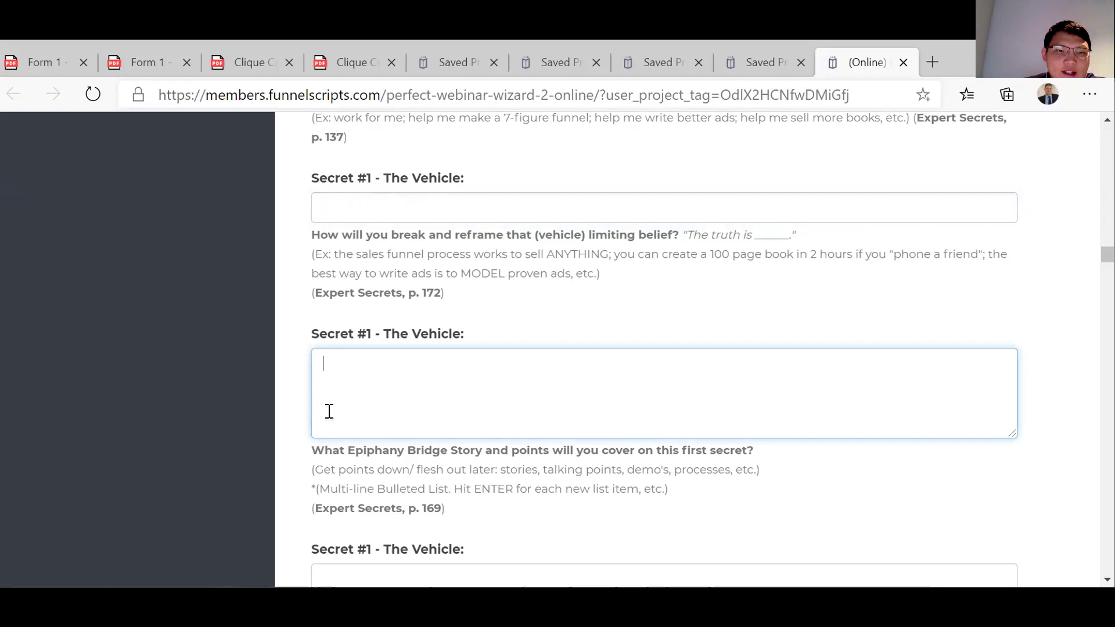
left_click(343, 209)
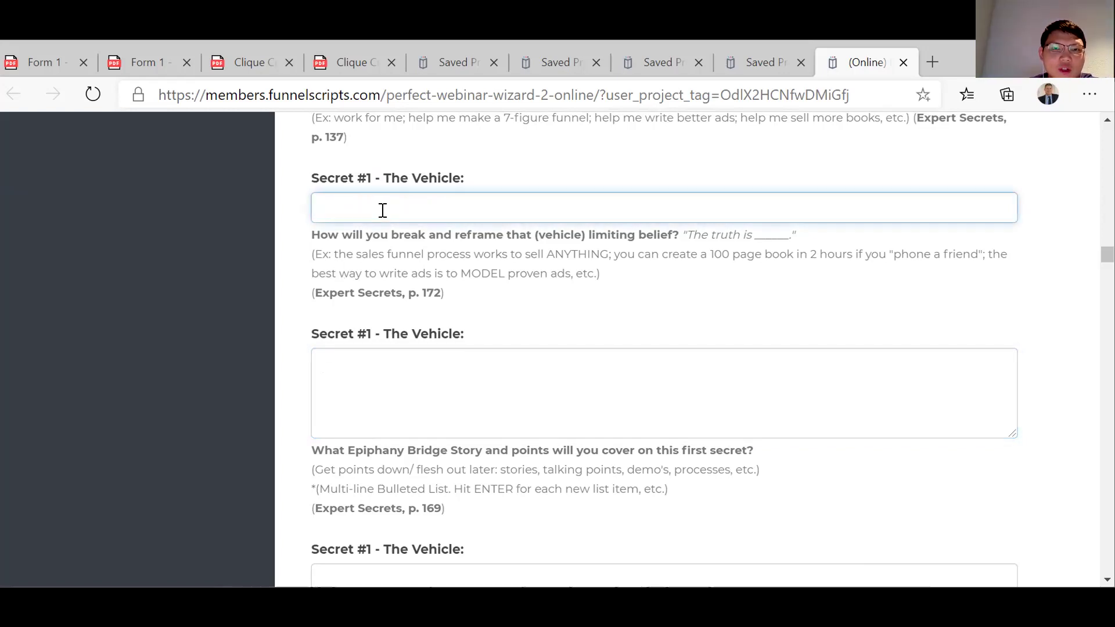
scroll(383, 210, "up", 3)
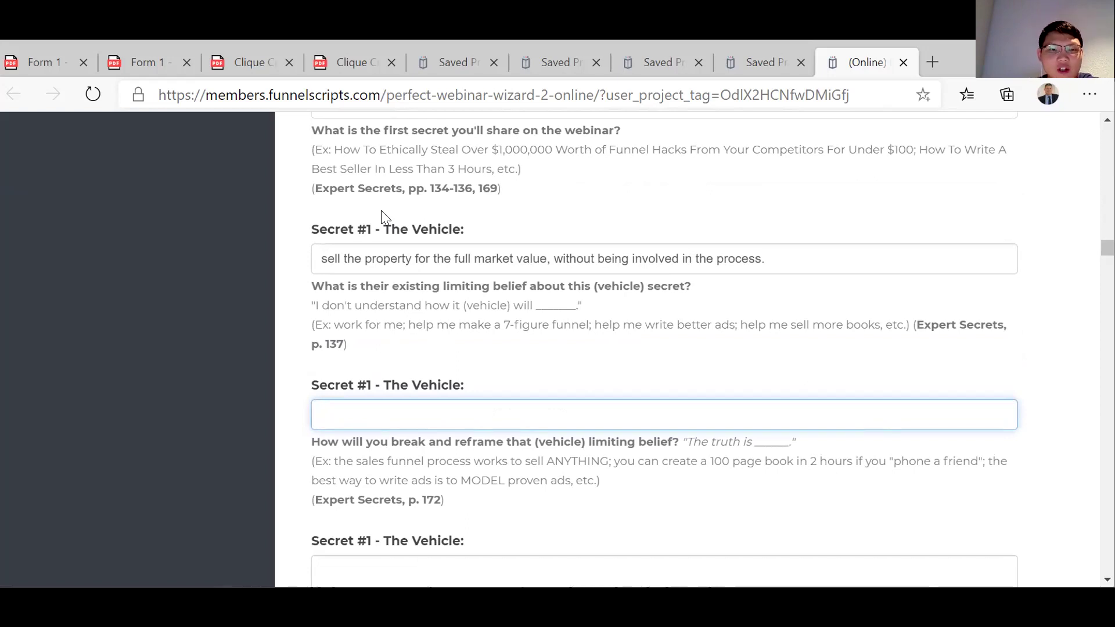
Type 'we have a professional team in place to quickly renovate your home.' as the Secret #1 reframe.
type("we have a ")
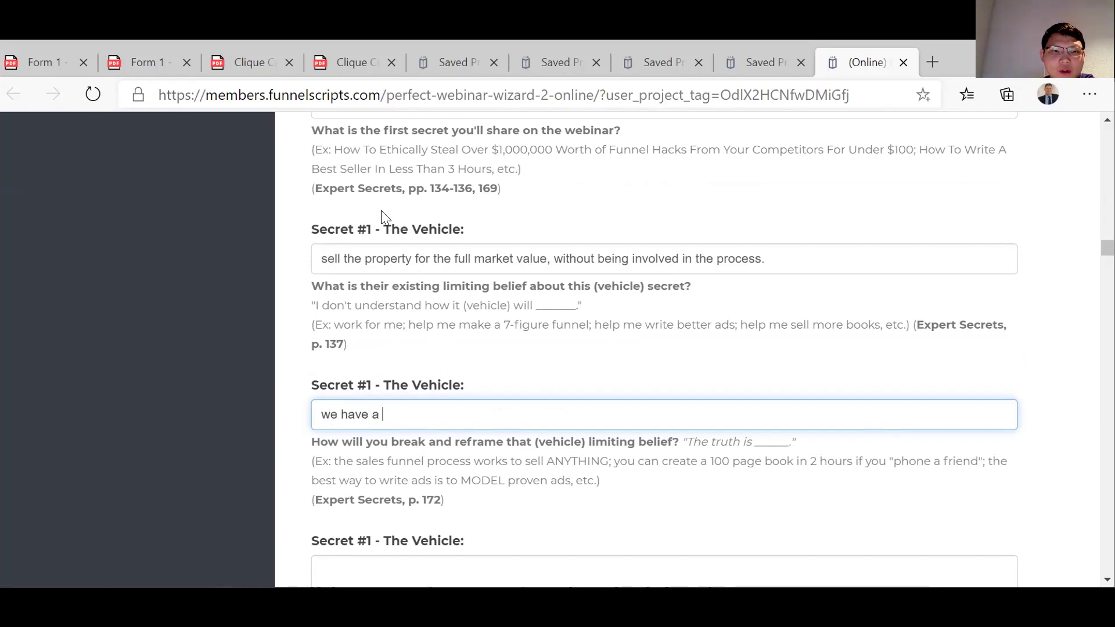
type("profr")
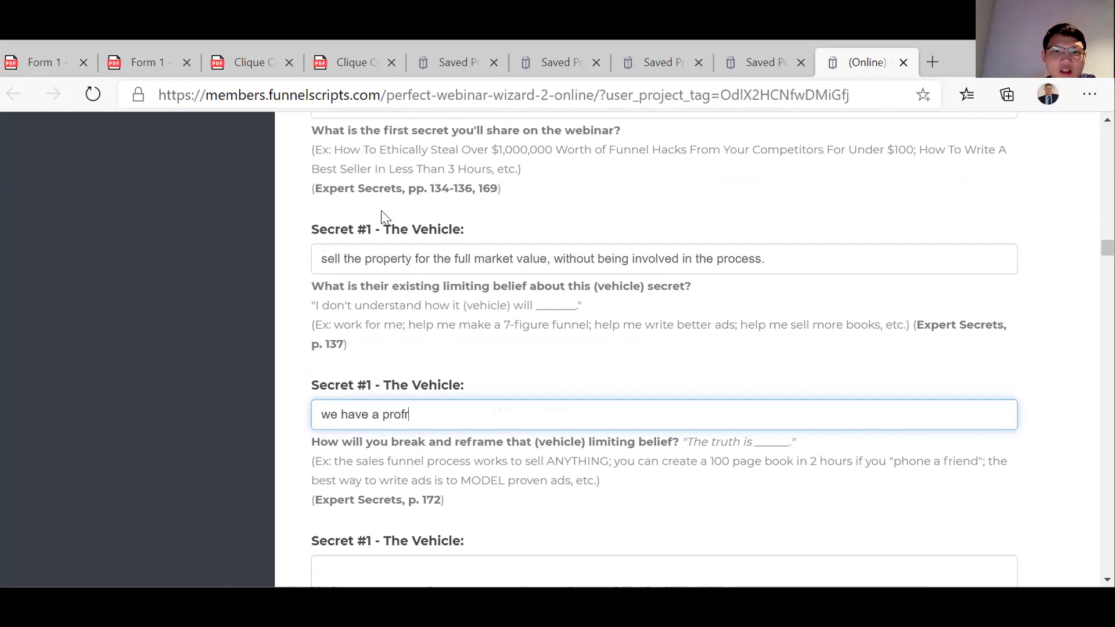
key("BackSpace")
type("ess")
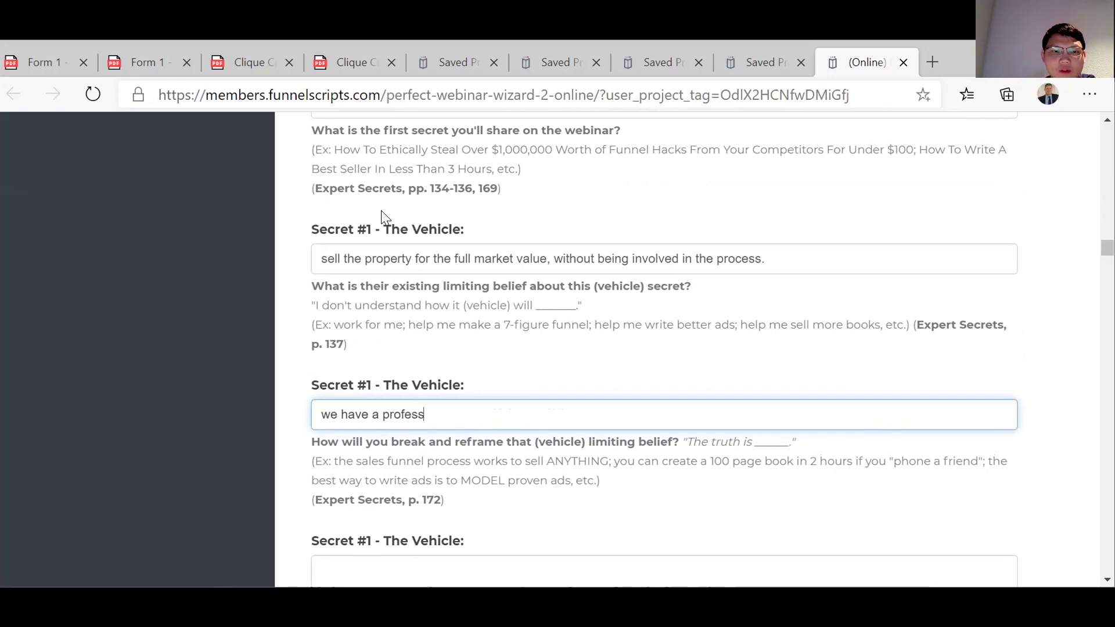
type("ion tea")
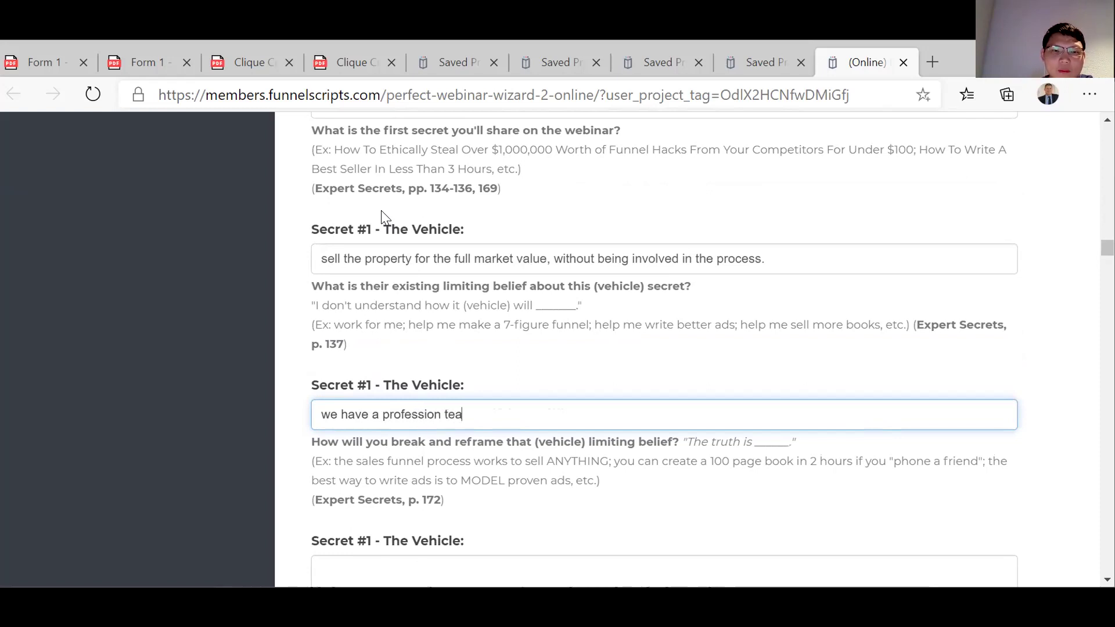
type("m in place")
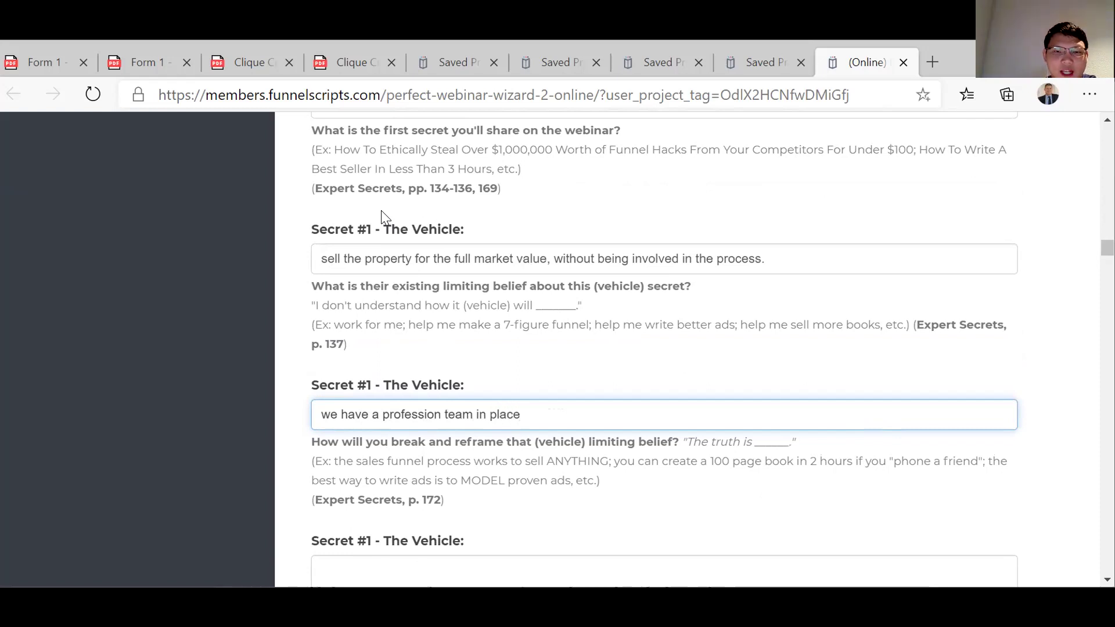
type(" to")
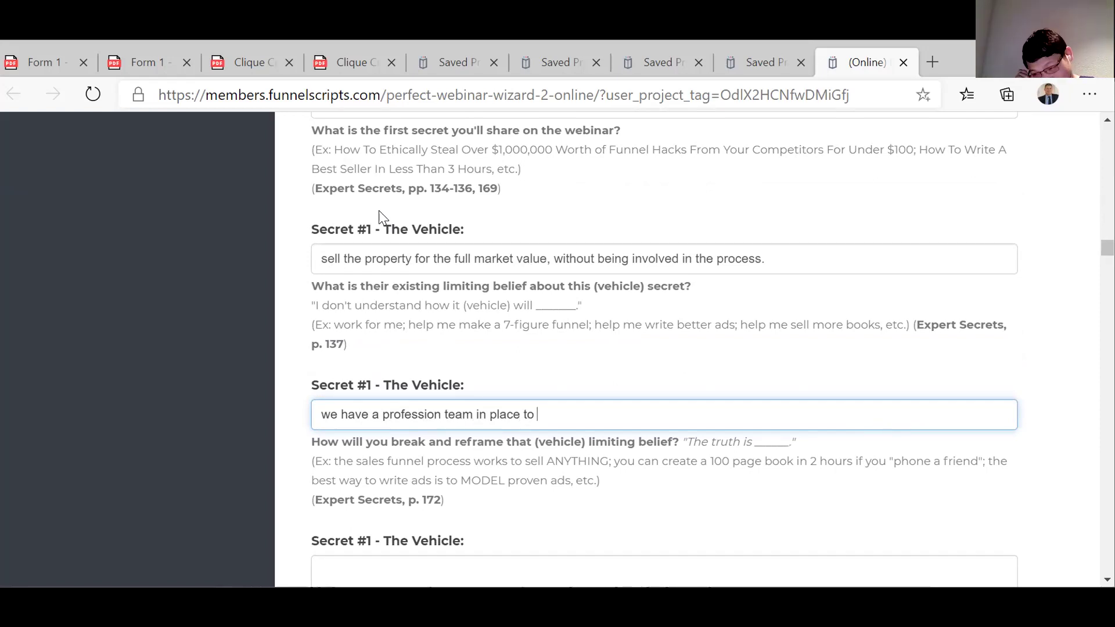
left_click(440, 414)
type("al")
left_click(574, 419)
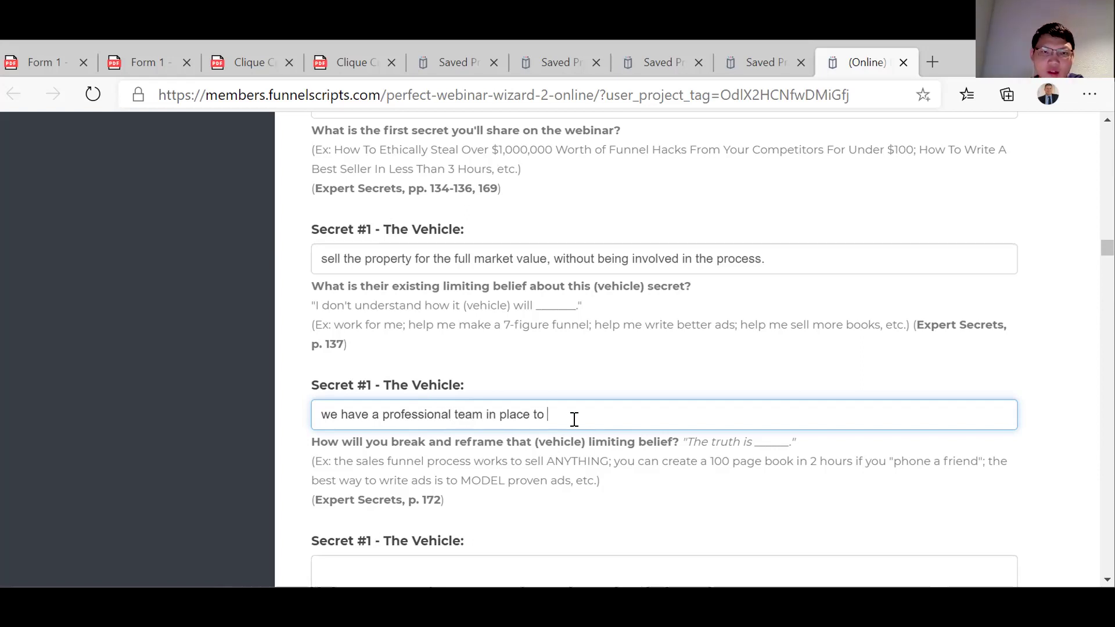
type("r")
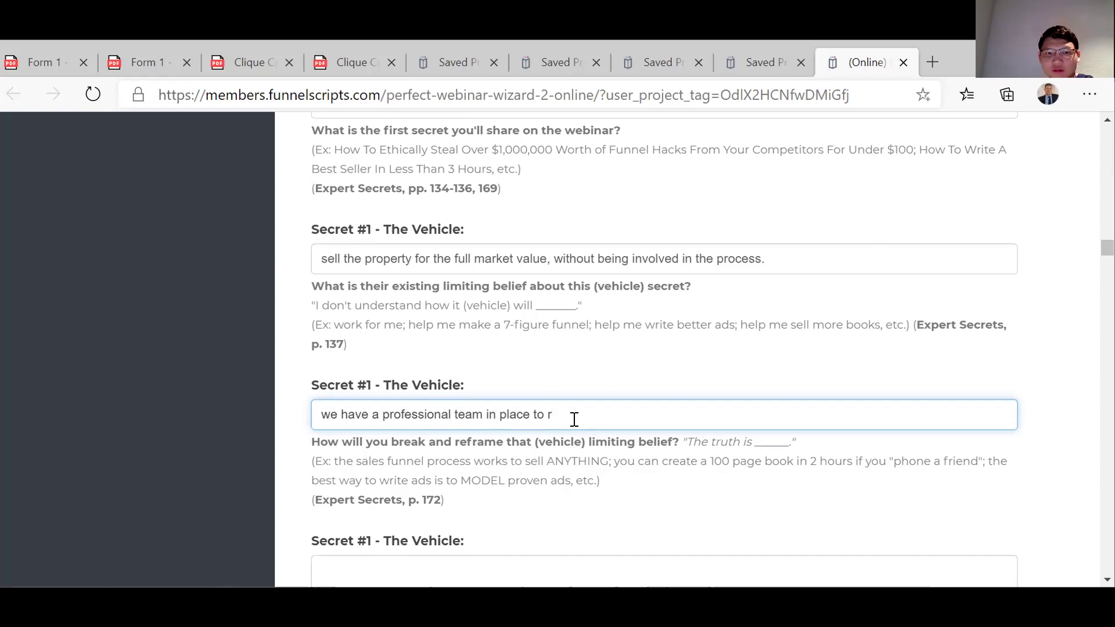
key("BackSpace")
type("q")
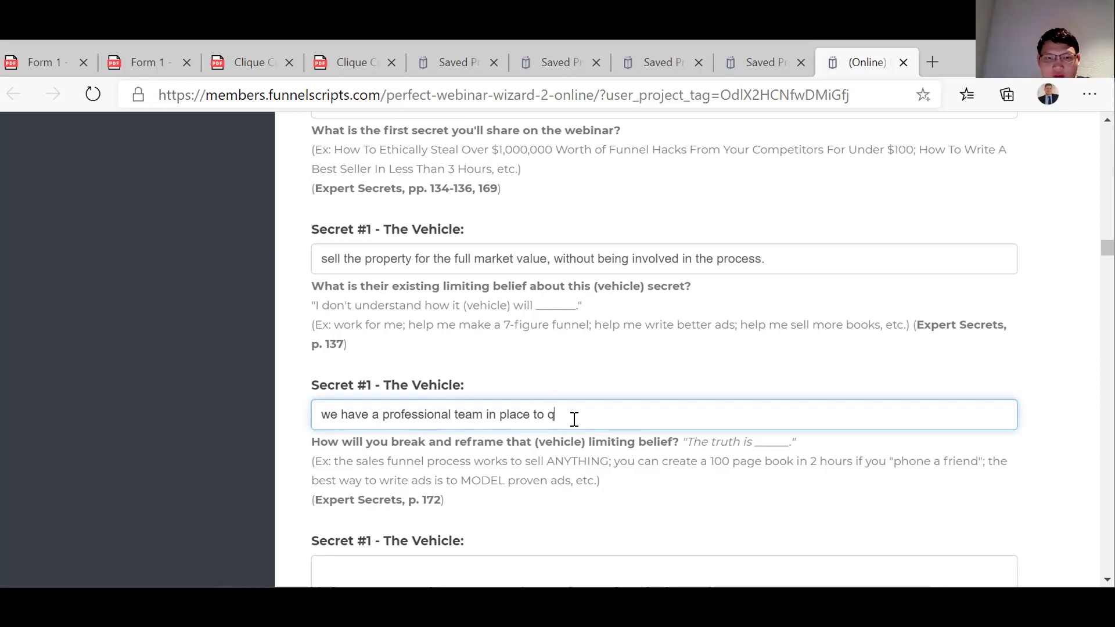
type("uickly ")
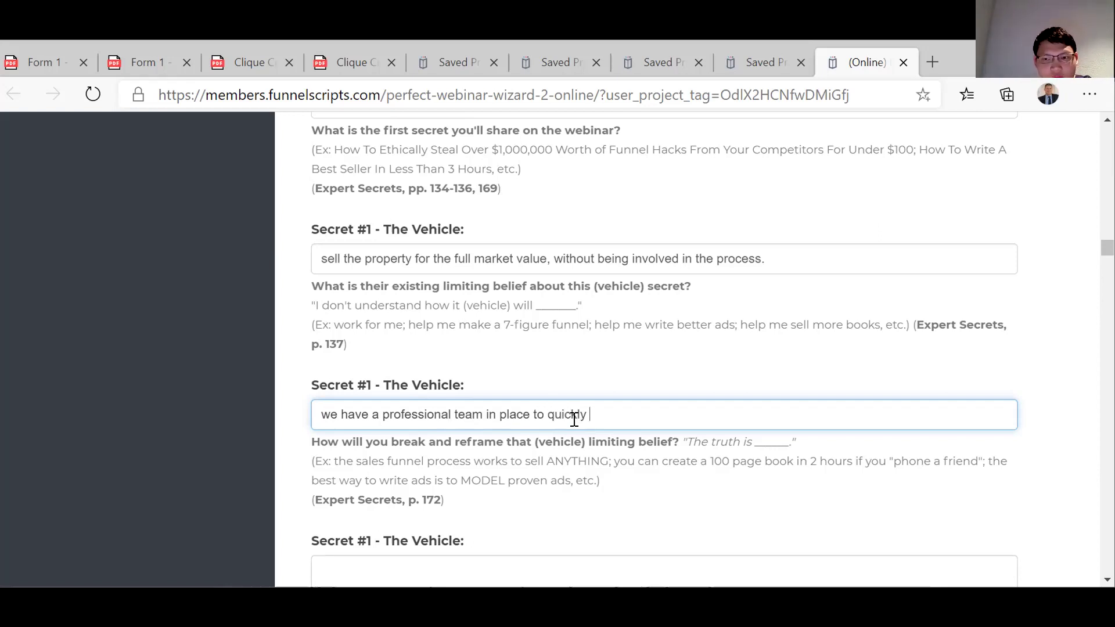
type("renave")
key("BackSpace")
key("BackSpace")
key("BackSpace")
key("BackSpace")
type("ovate you")
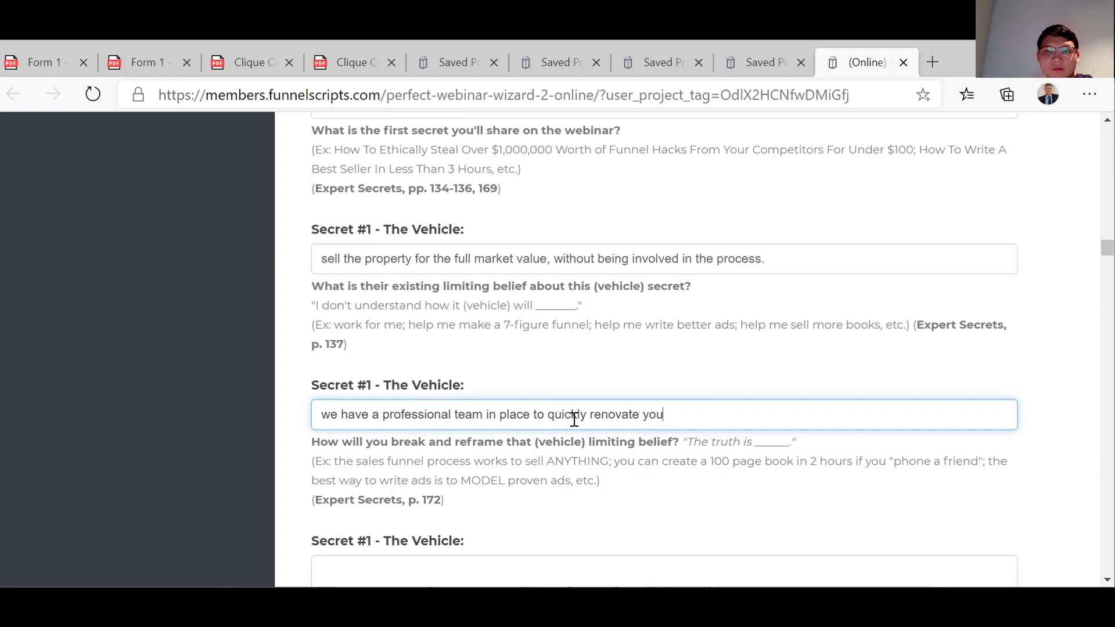
type("r home.")
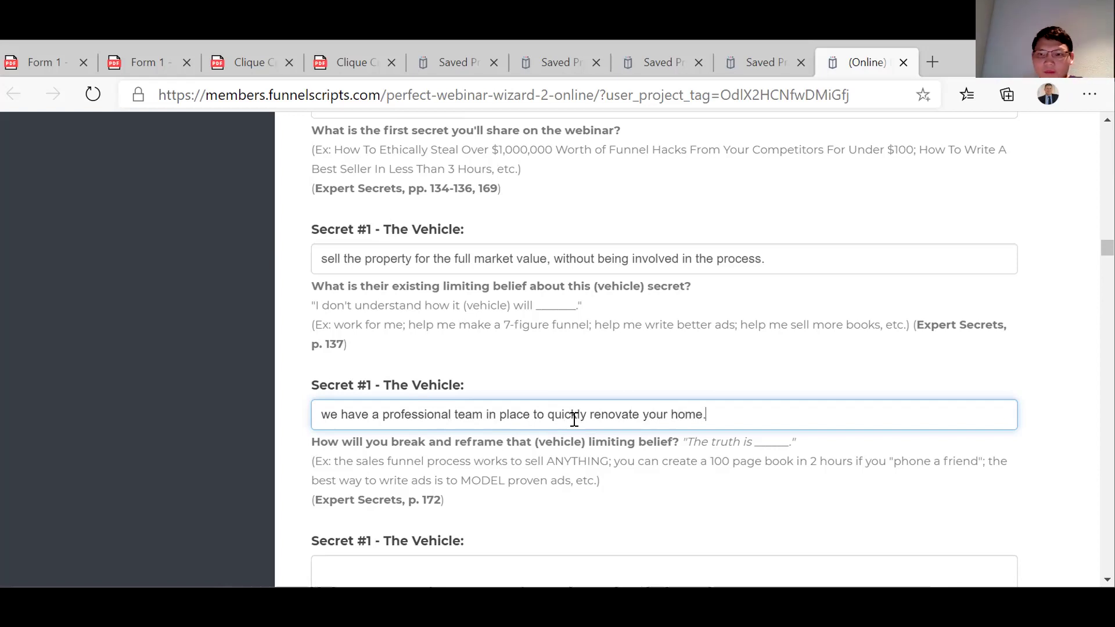
scroll(575, 420, "down", 3)
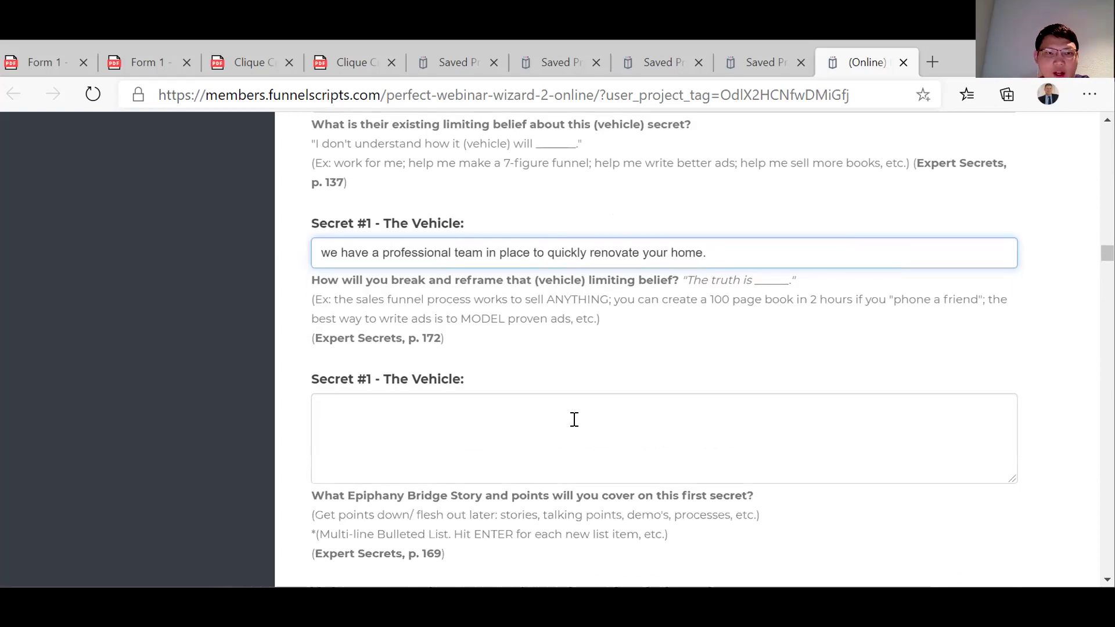
scroll(575, 419, "down", 1)
Enter 'Past the epiphany' as the Secret #1 Epiphany Bridge story, correcting its spelling.
left_click(473, 354)
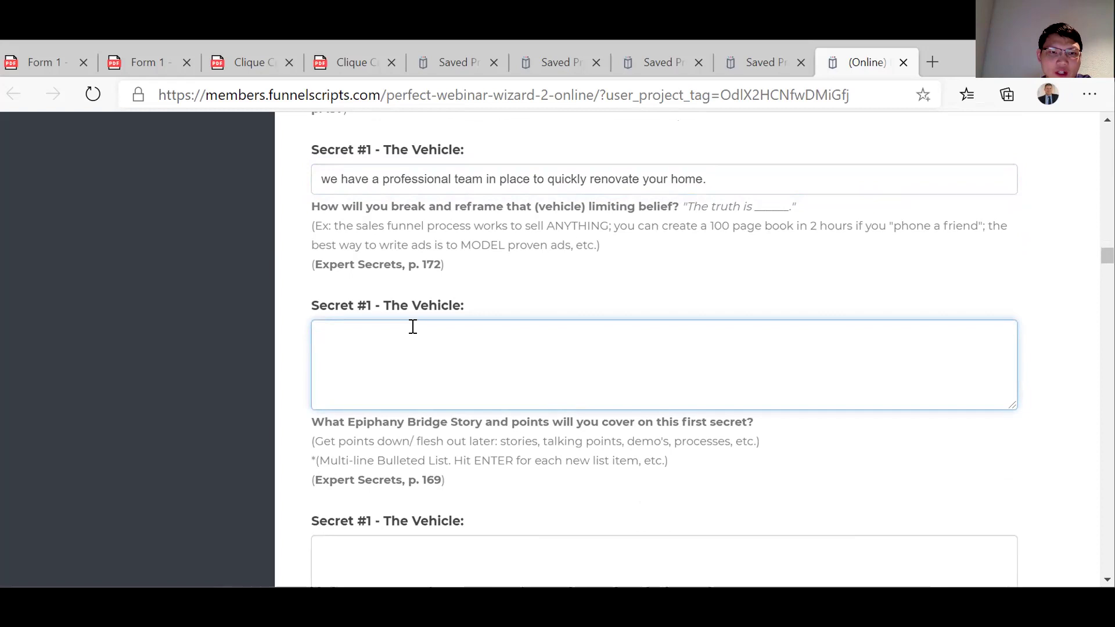
type("Pas")
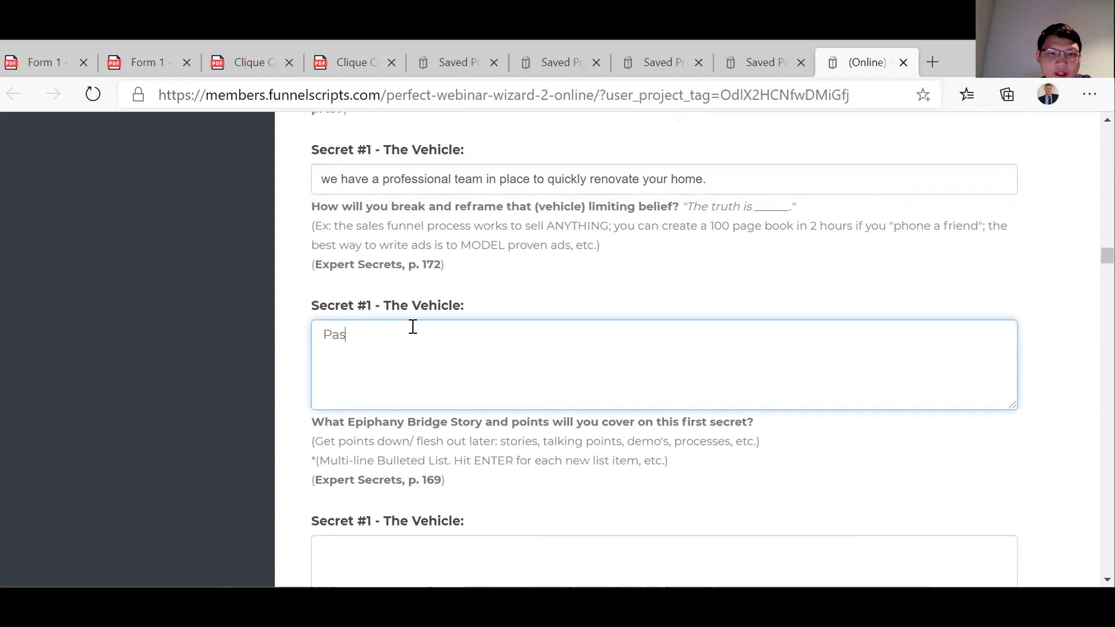
type("t the ep")
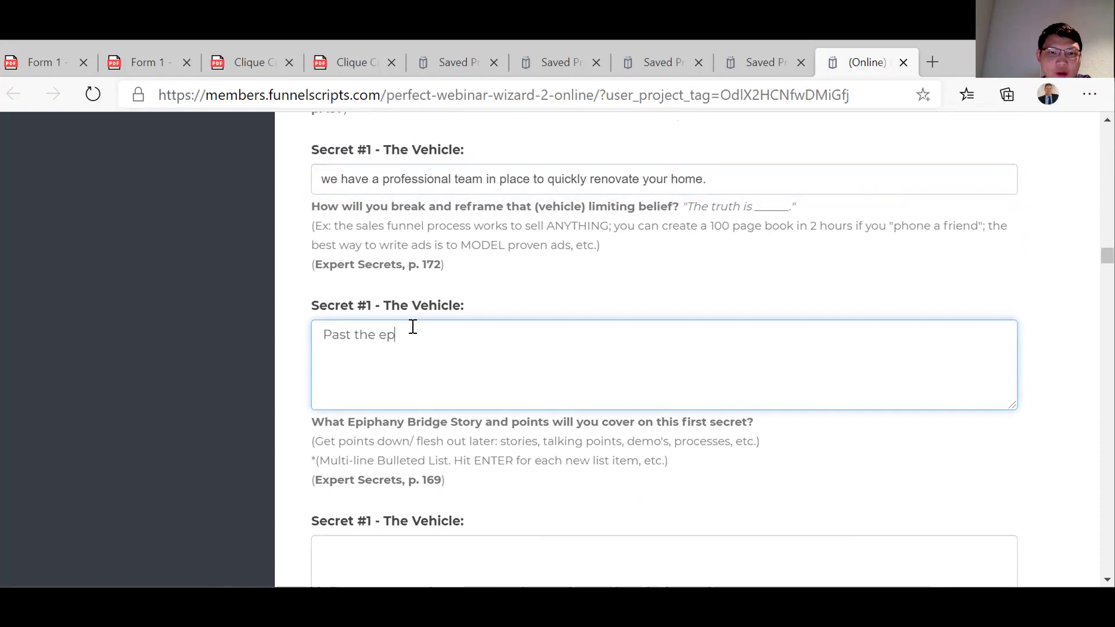
type("ithany")
left_click(352, 542)
scroll(352, 543, "down", 3)
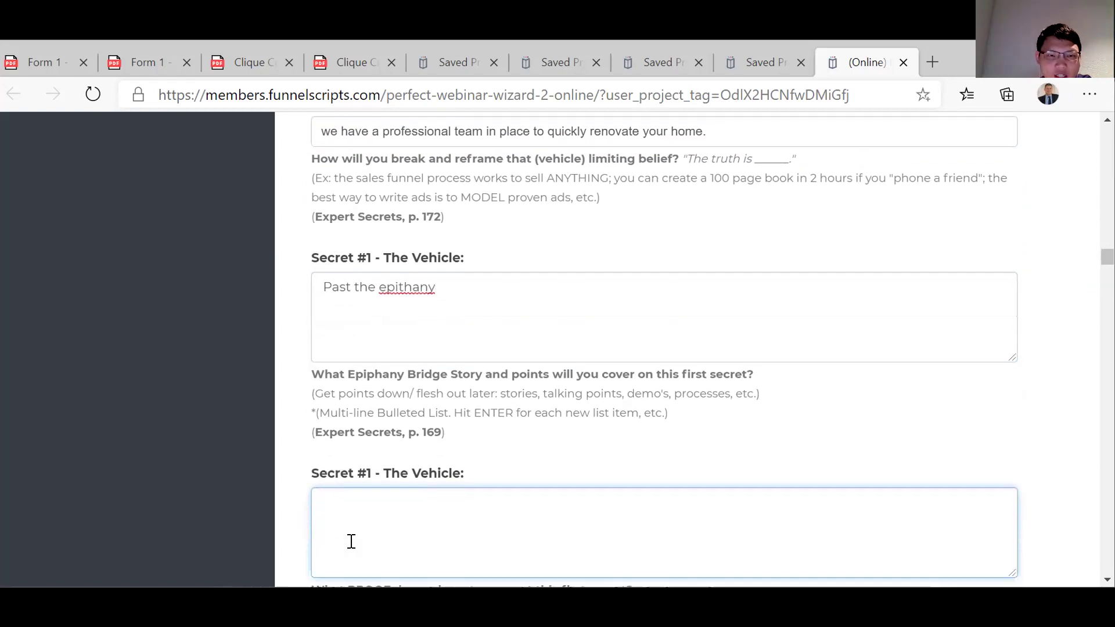
scroll(352, 549, "up", 1)
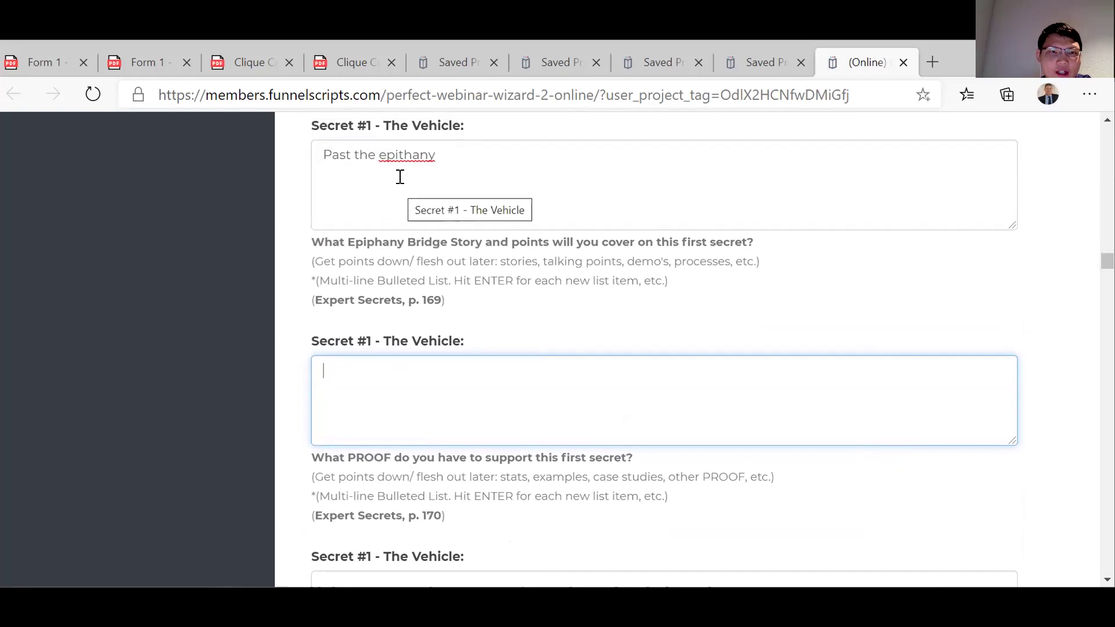
left_click(401, 151)
key("BackSpace")
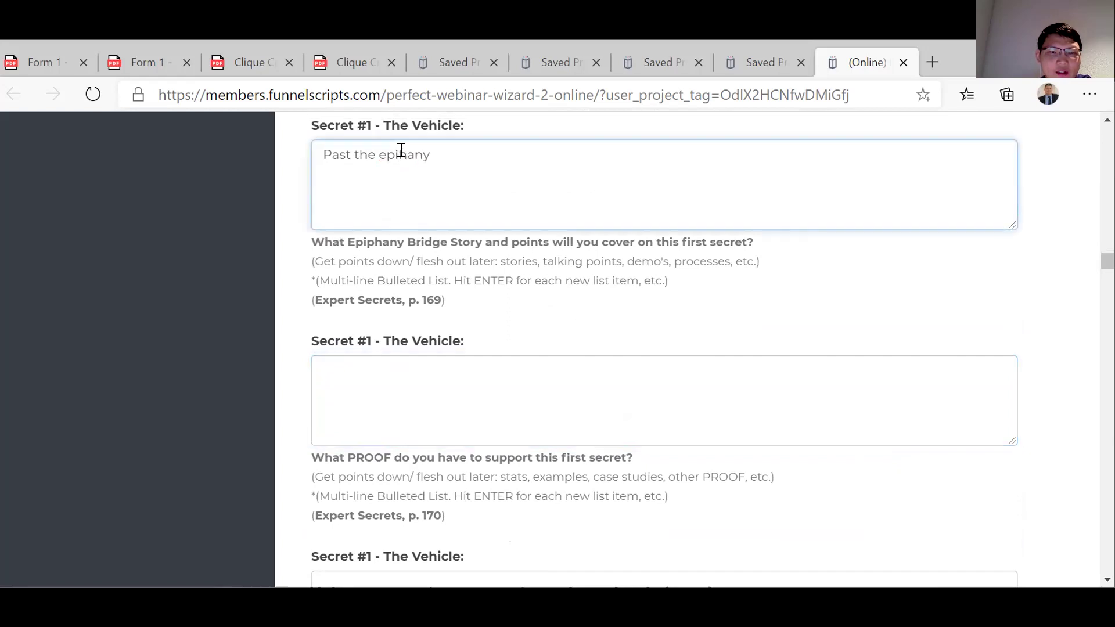
type("p")
Enter 'Felixstow tesimonial' in the Secret #1 proof field.
left_click(349, 385)
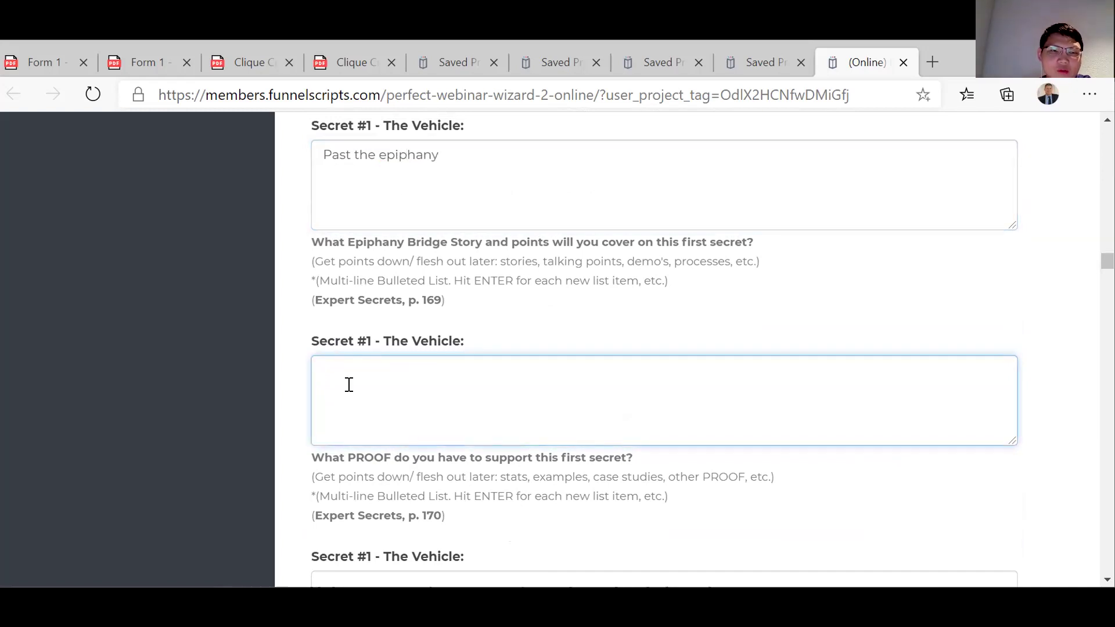
type("F")
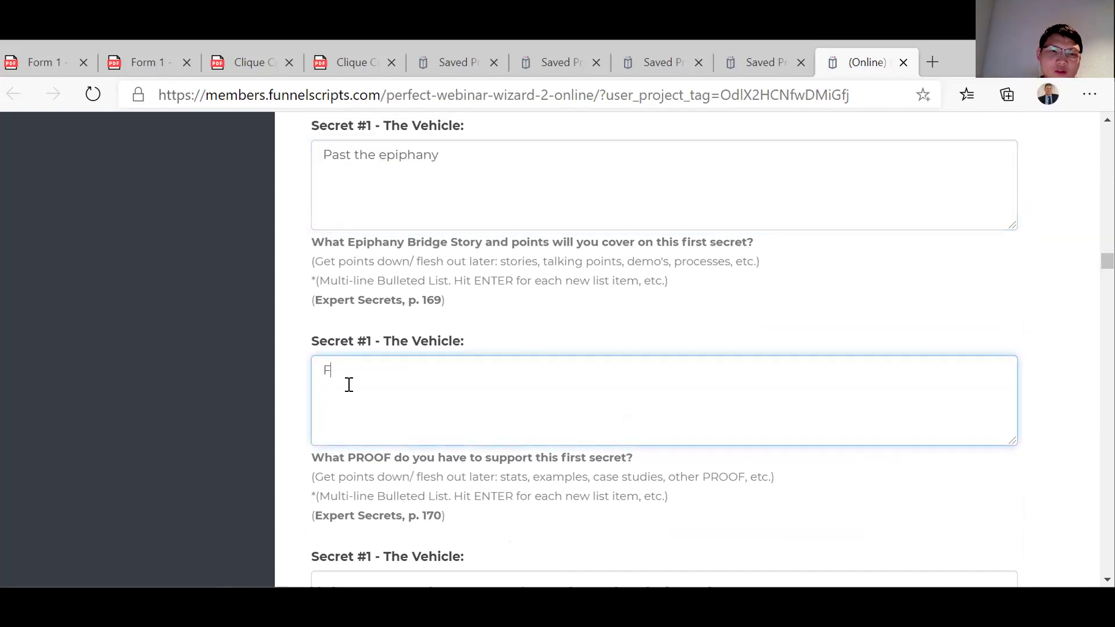
type("elixstoe")
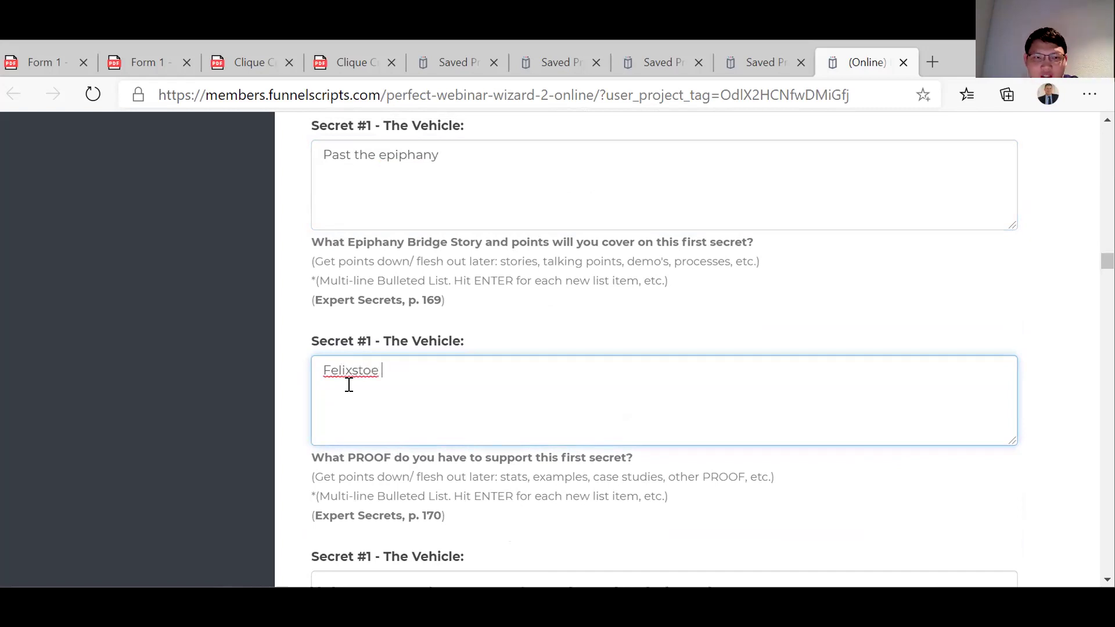
key("BackSpace")
type("w")
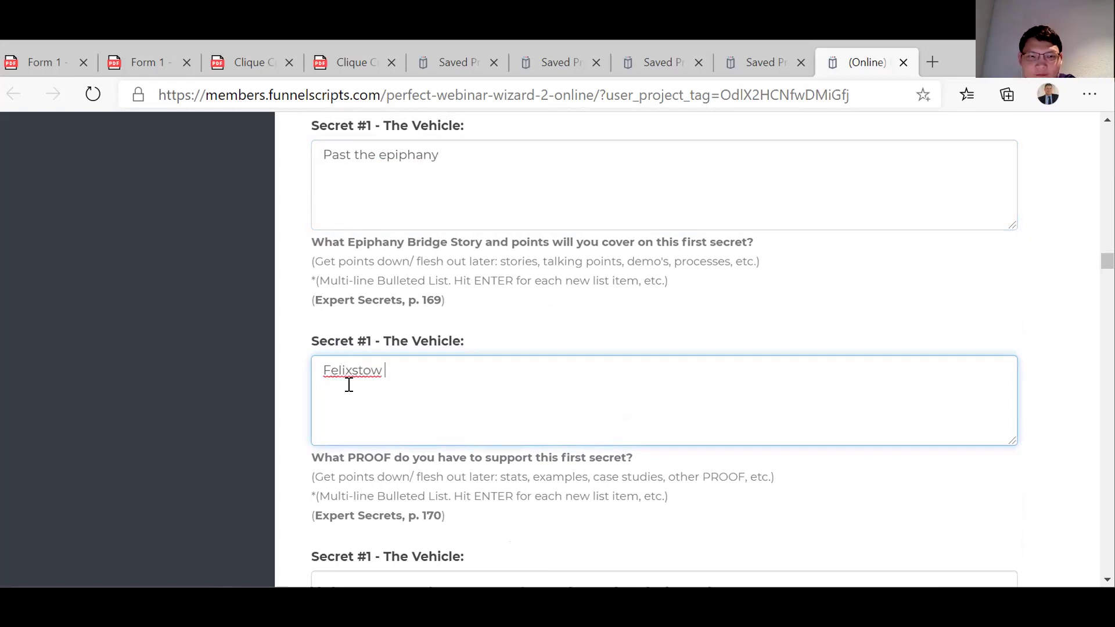
type(" tesimonuial")
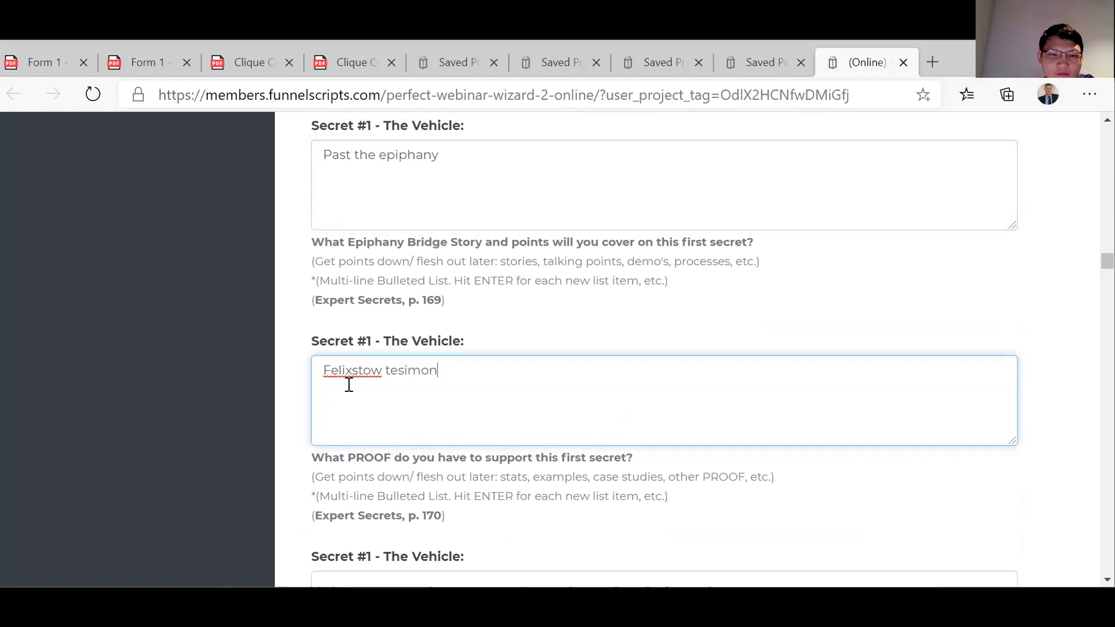
key("BackSpace")
key("BackSpace")
key("BackSpace")
key("BackSpace")
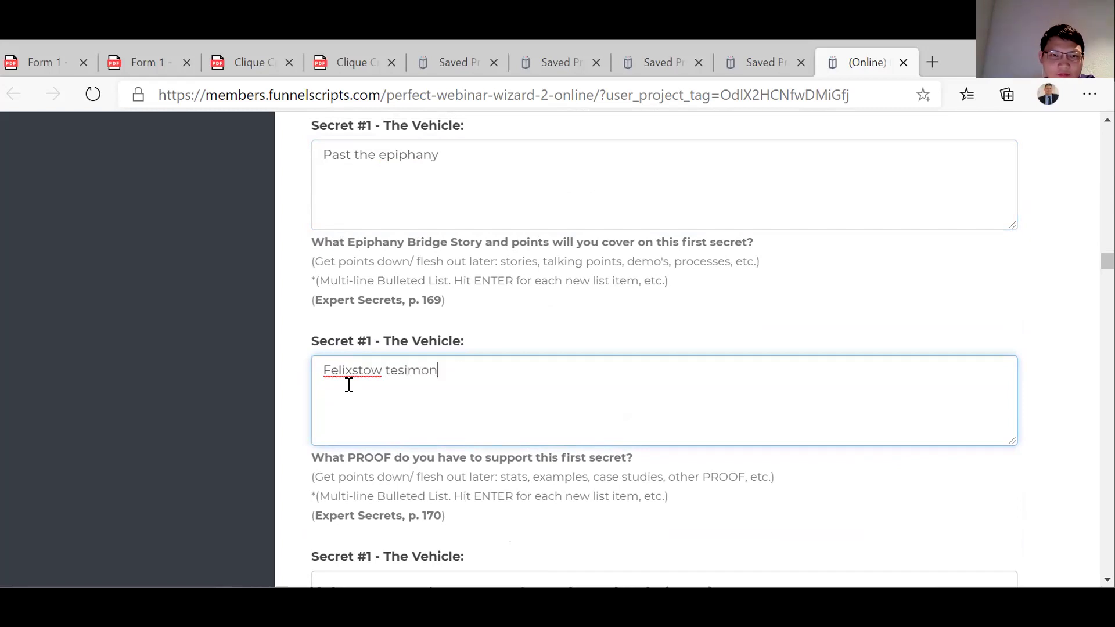
type("ial")
scroll(364, 401, "down", 3)
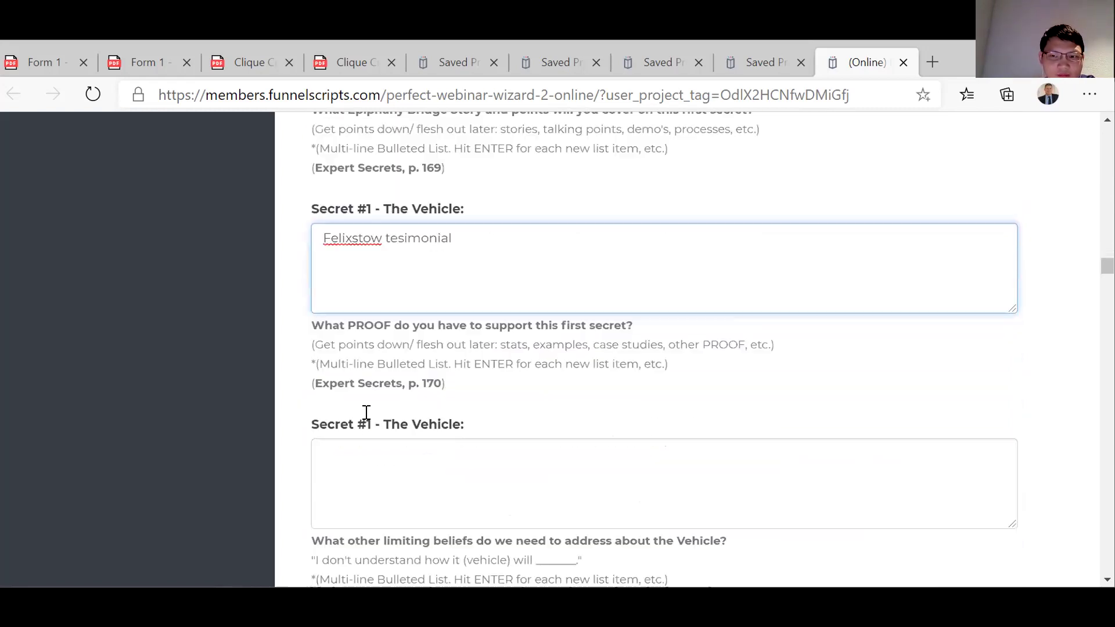
left_click(364, 414)
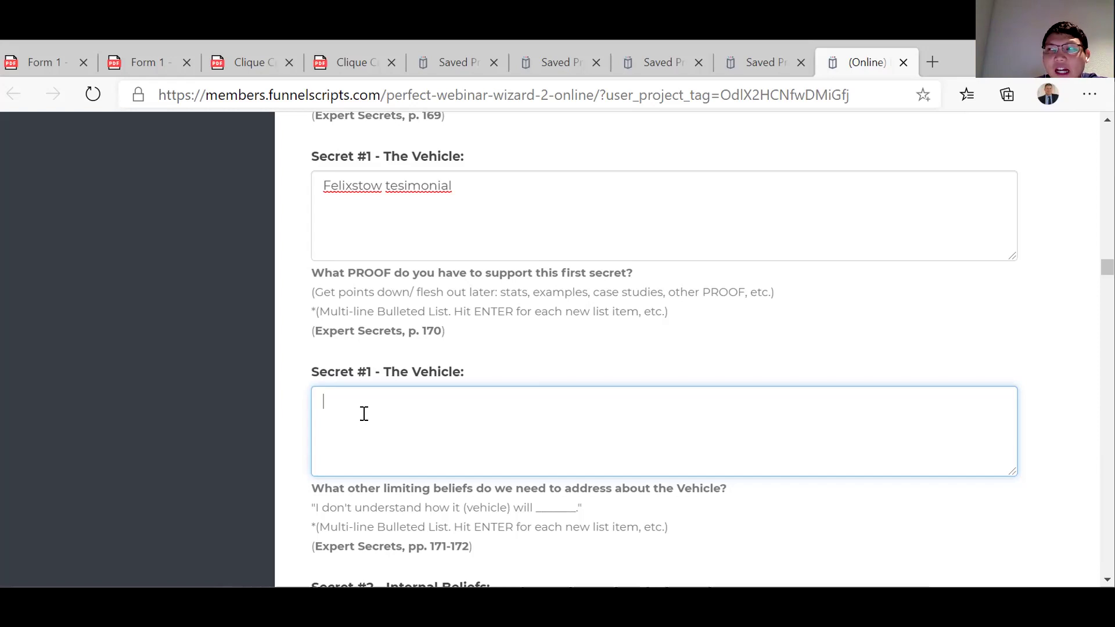
Type 'It costs too much? It takes too long? I can earn more from my business than painting my house!' as other limiting beliefs.
type("It costs too")
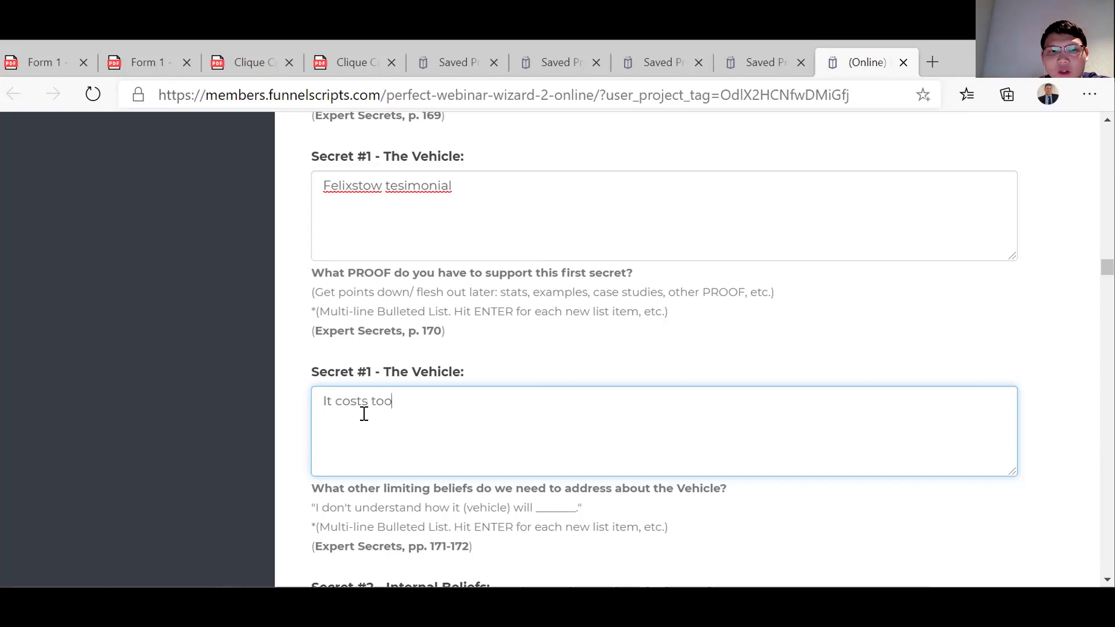
type(" much")
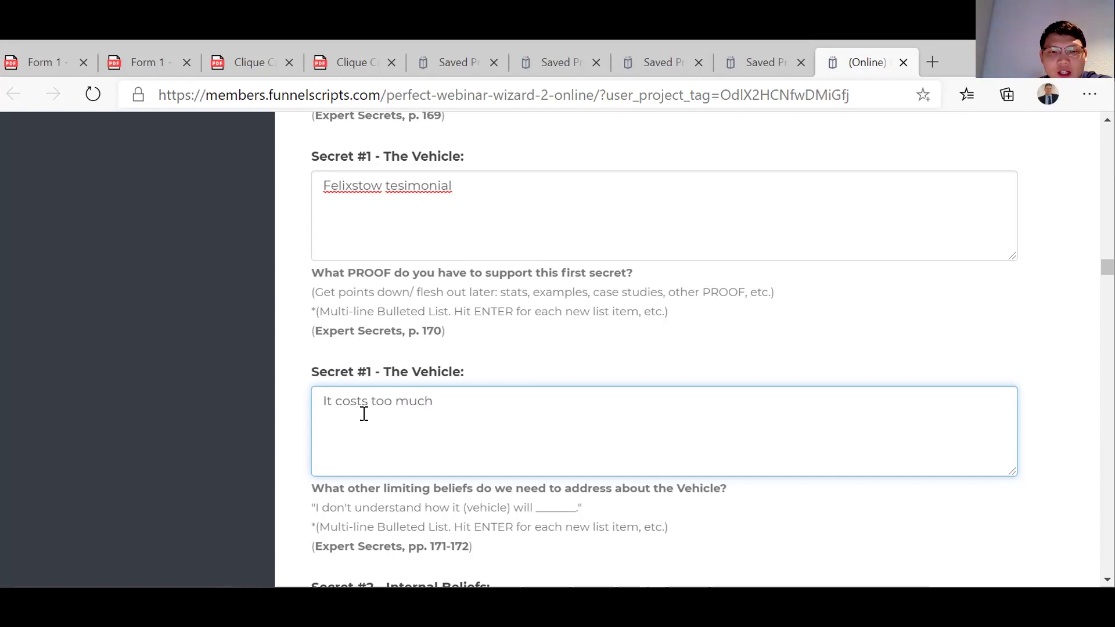
type("? It t")
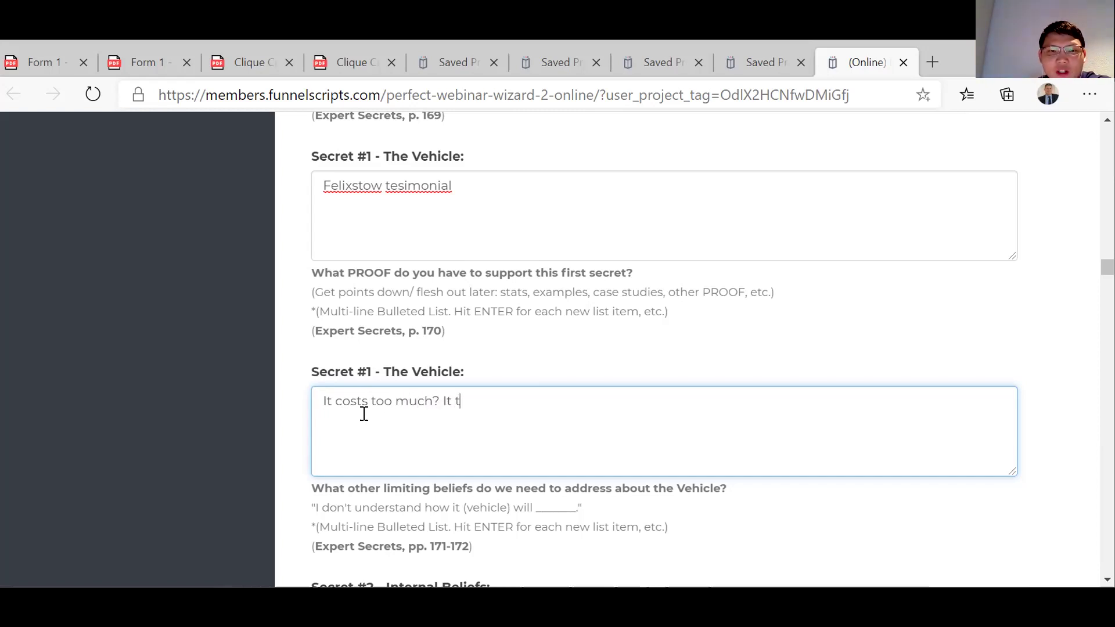
type("akes too lon")
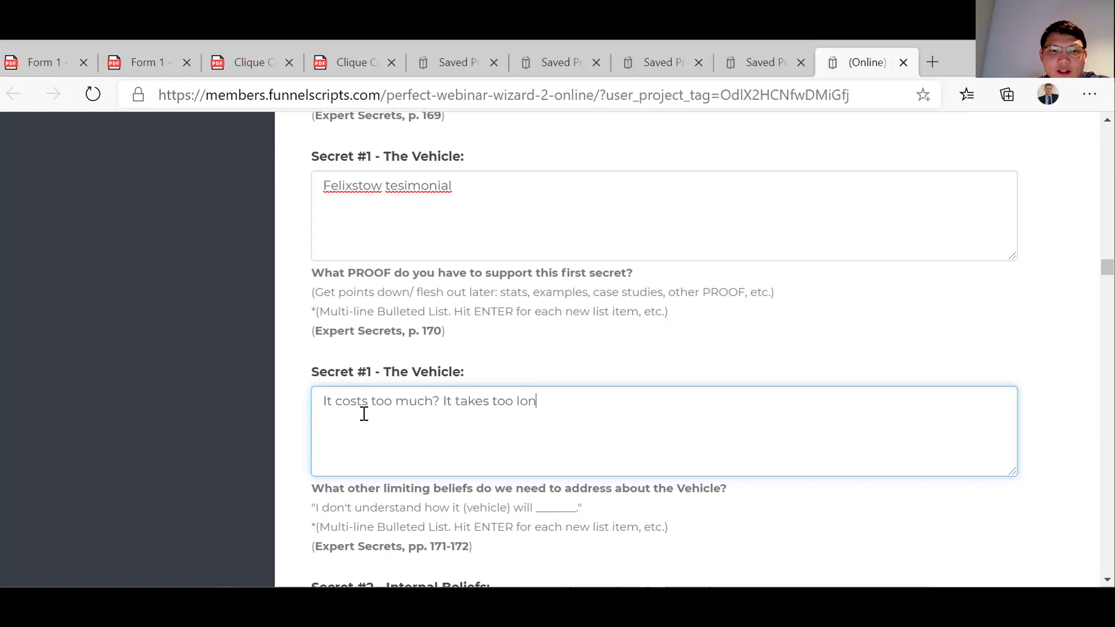
type("g? ")
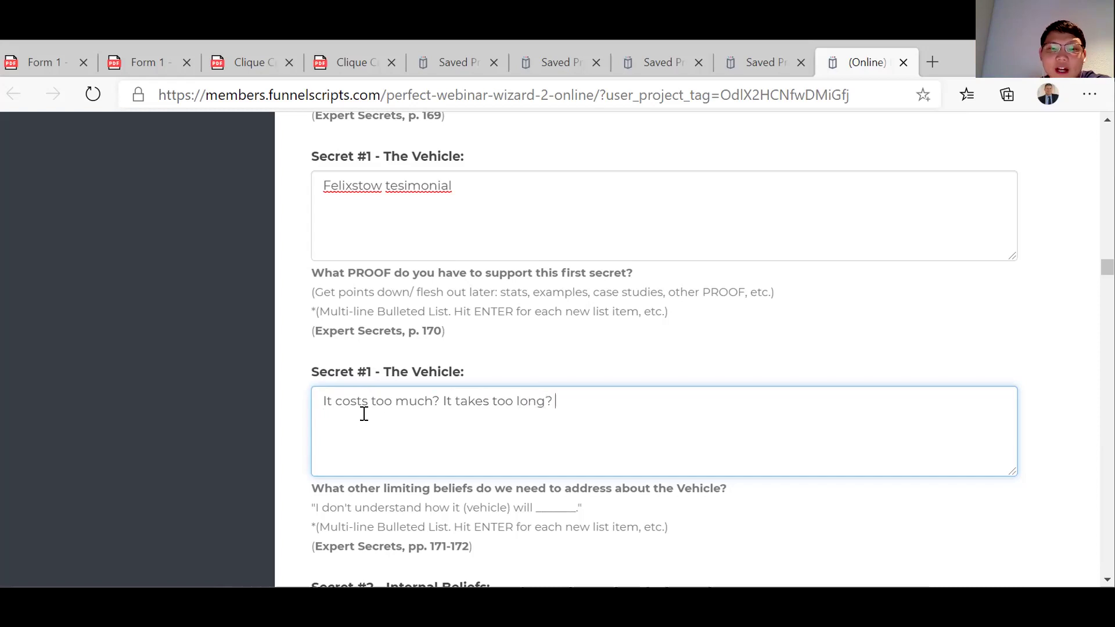
type("I can e")
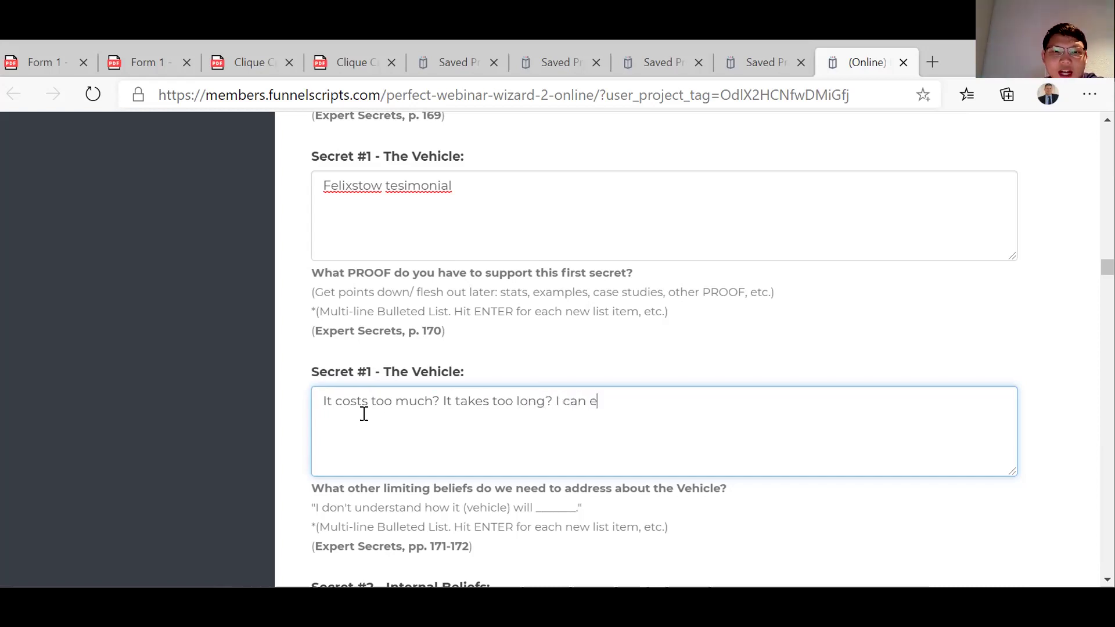
type("arn more from ")
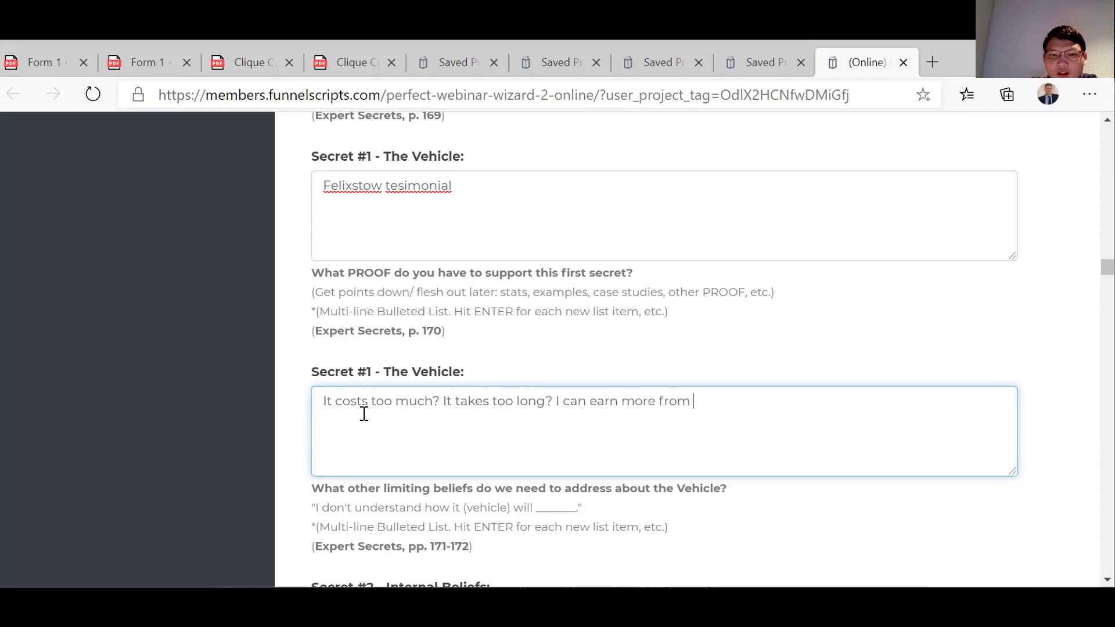
type("my business that")
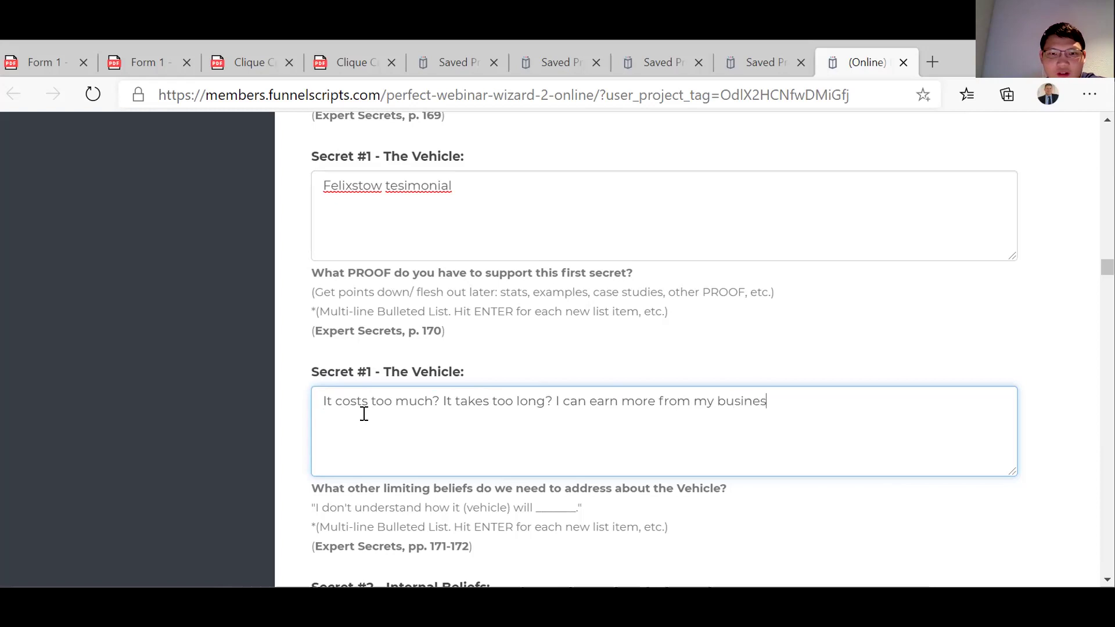
key("BackSpace")
key("BackSpace")
type("n ")
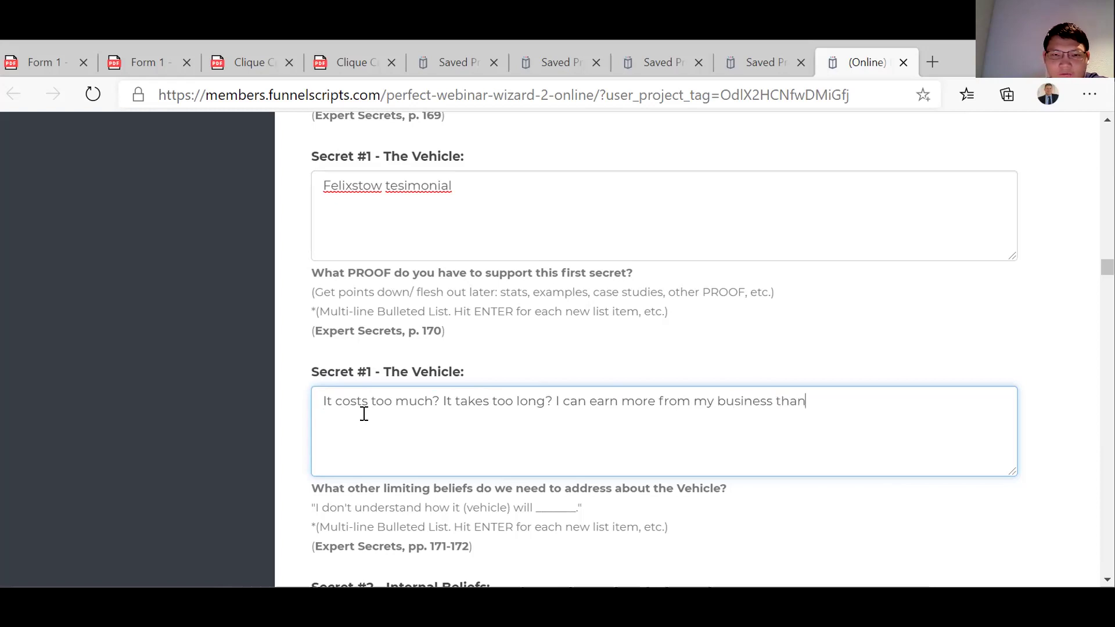
type("paintin")
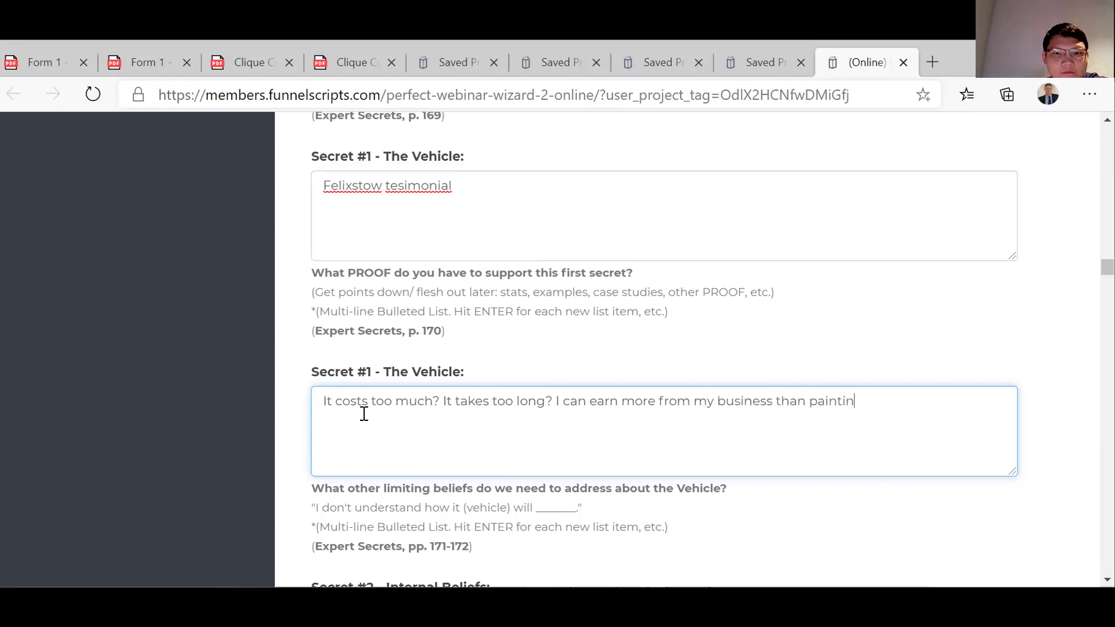
type("g my house!")
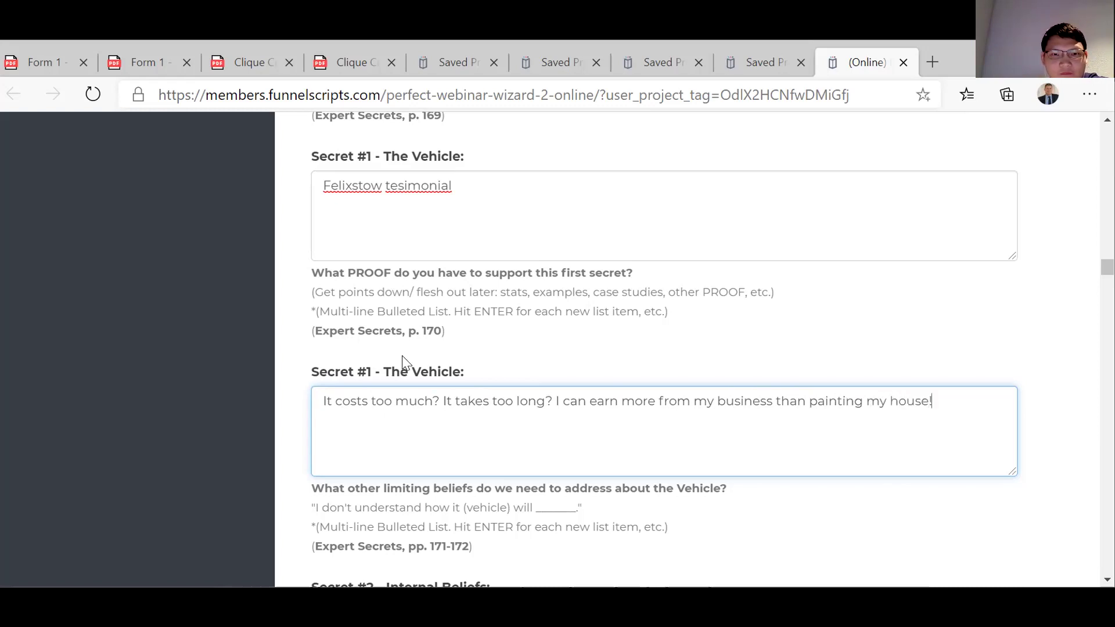
scroll(401, 360, "down", 2)
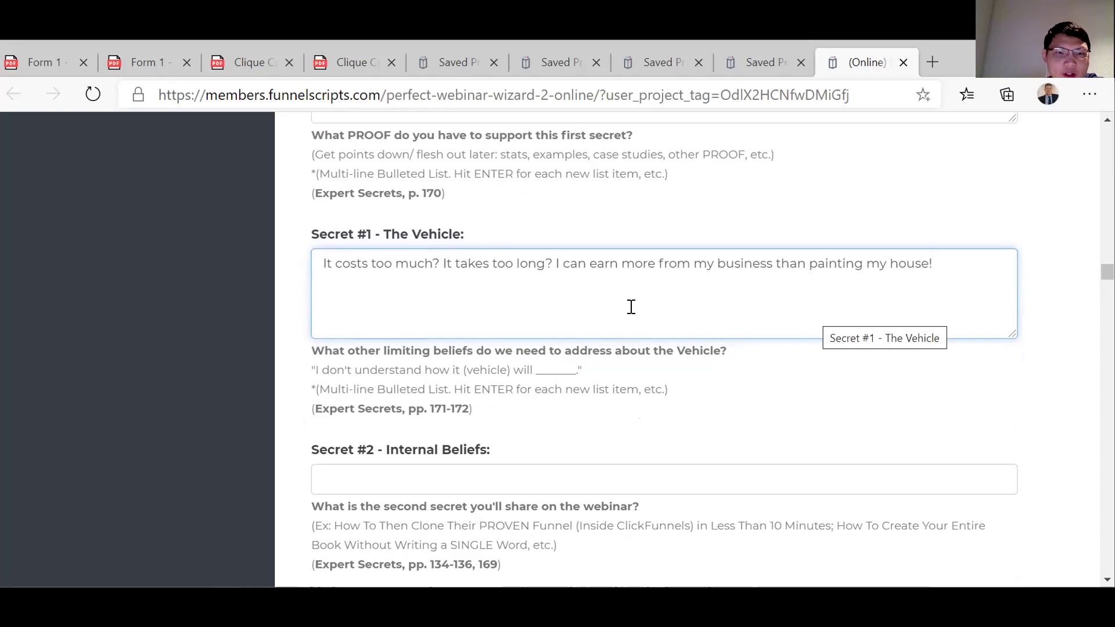
scroll(631, 306, "down", 3)
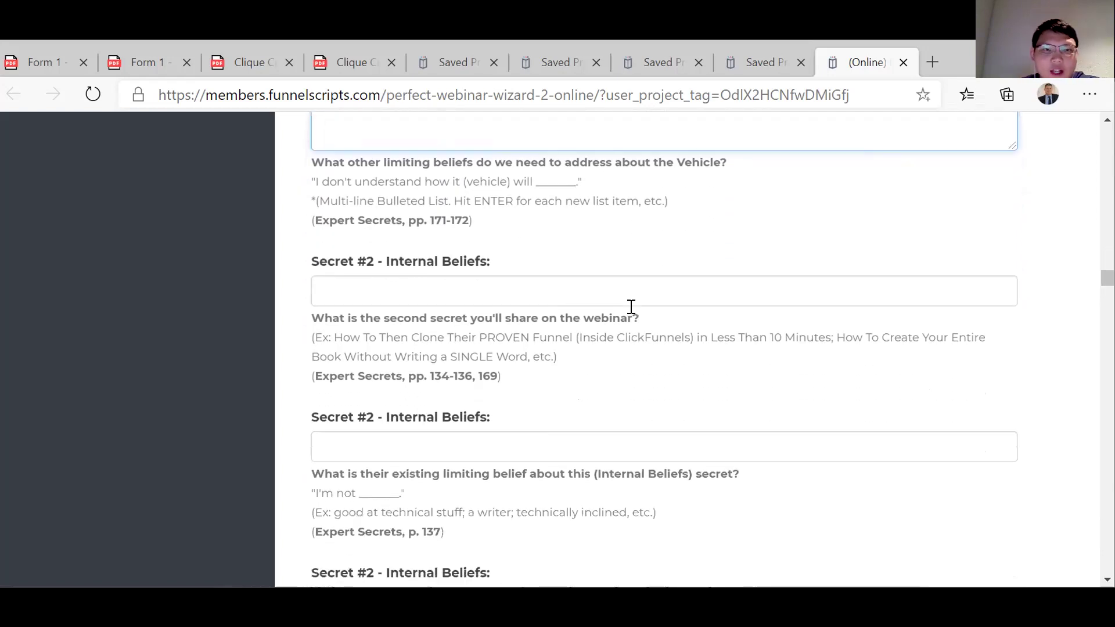
scroll(631, 307, "down", 1)
Enter 'We don't have the money for this' as the Secret #2 Internal Beliefs secret.
left_click(375, 240)
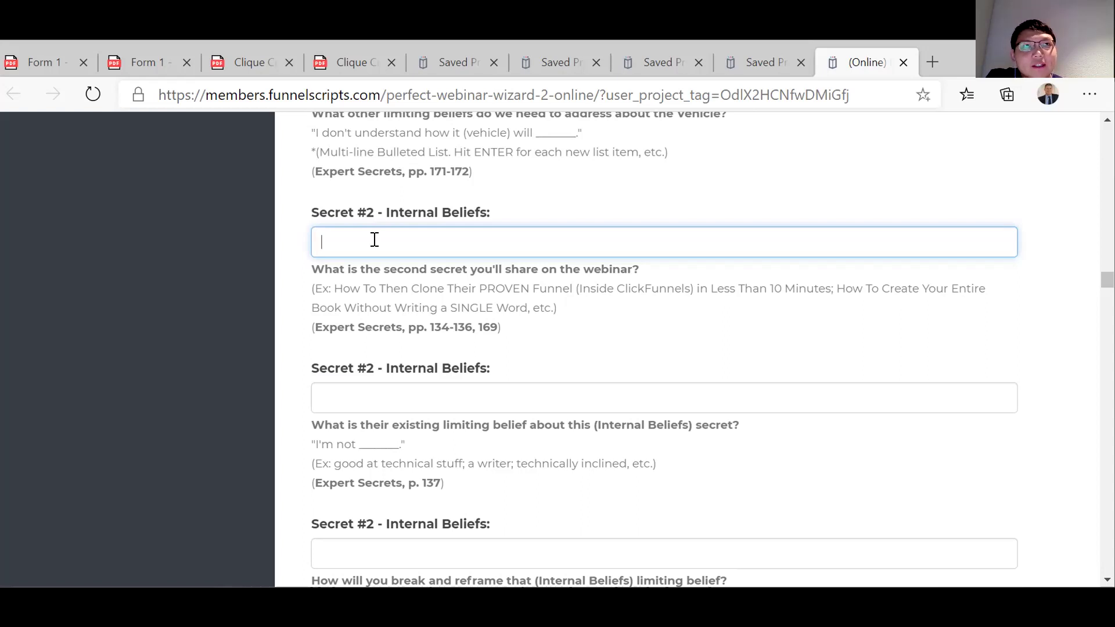
type("We ")
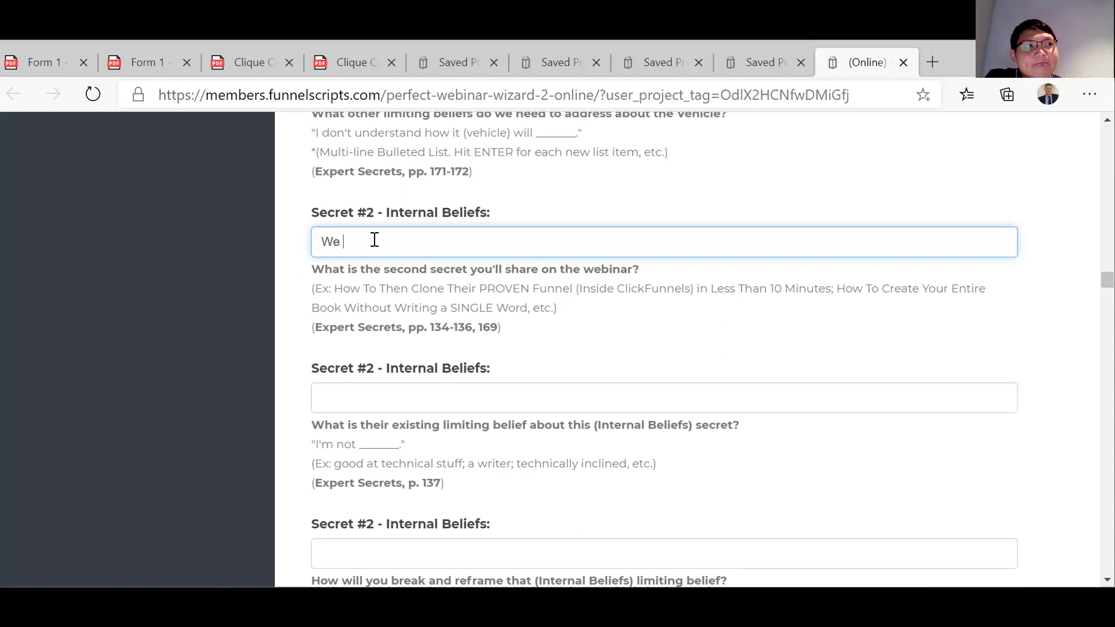
type("dont hav")
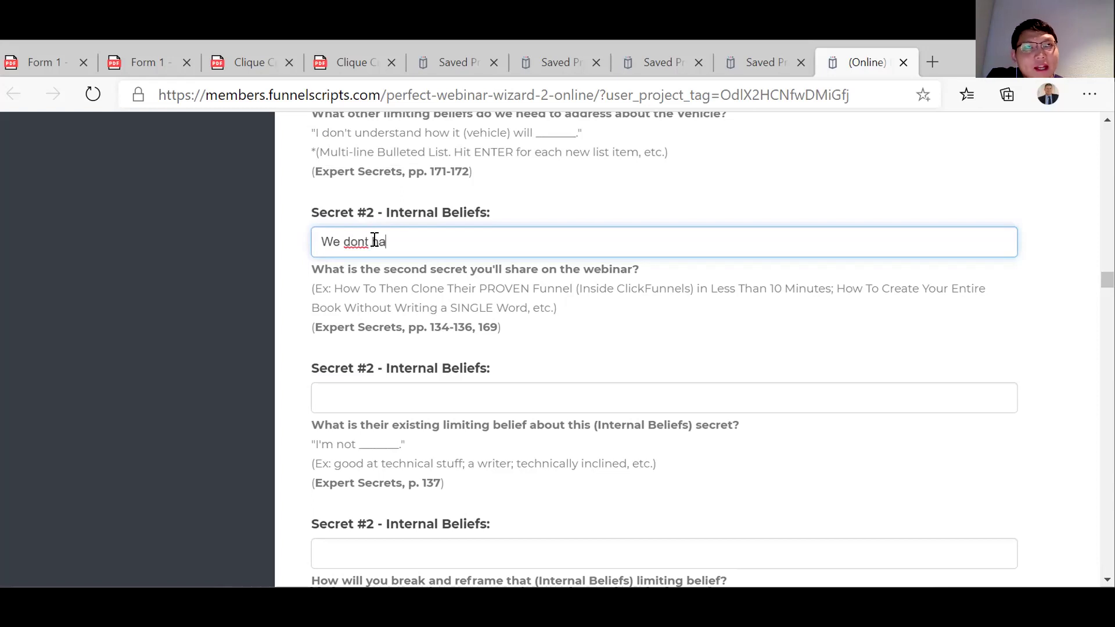
key("BackSpace")
key("BackSpace")
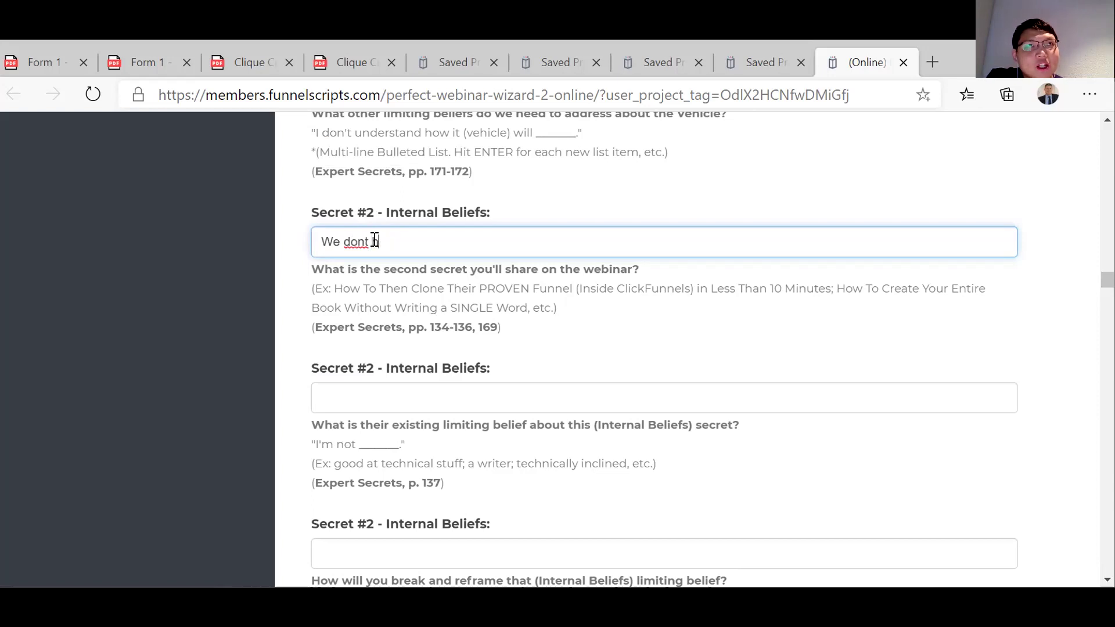
type("ave the ")
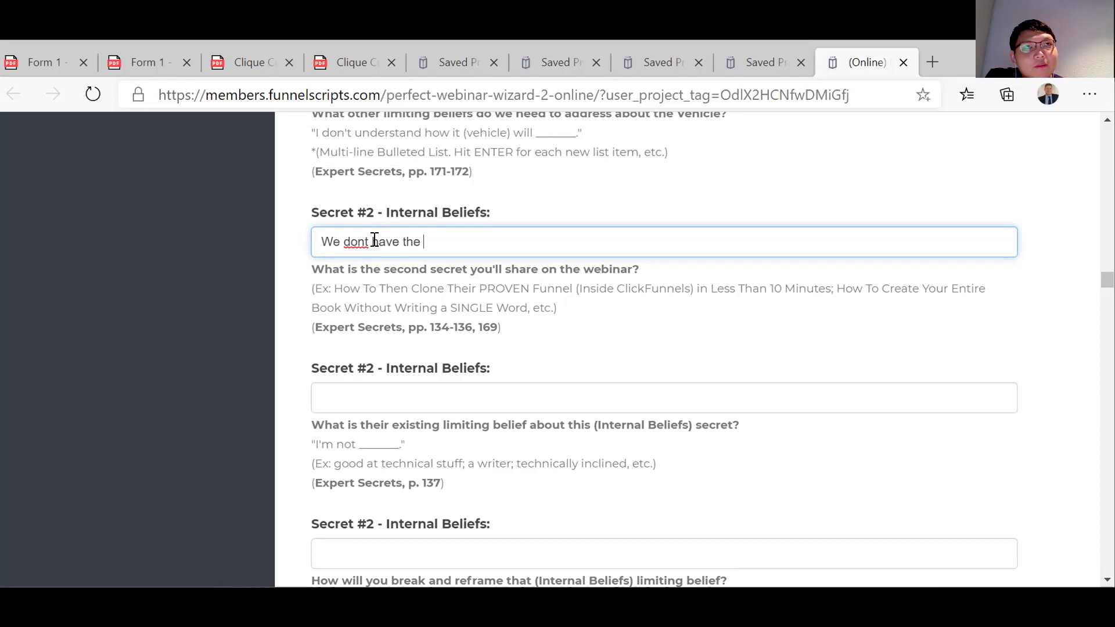
type("money for ")
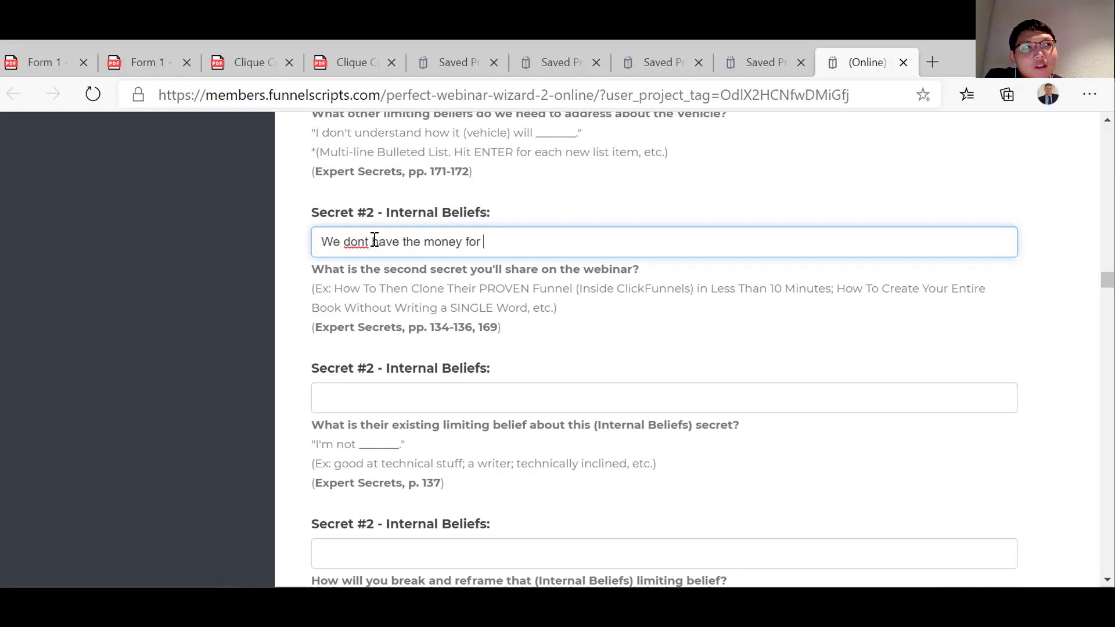
type("this.")
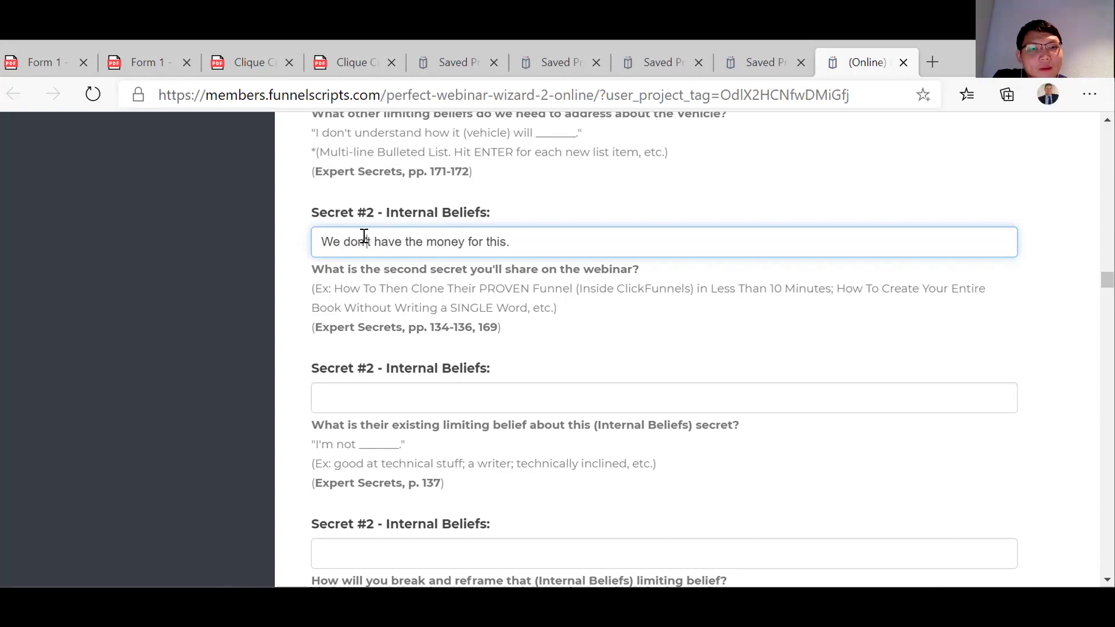
left_click(337, 390)
Enter limiting belief 'We don't have the time for this' and reframe 'I will get the right money for my property regardless.'.
type("We")
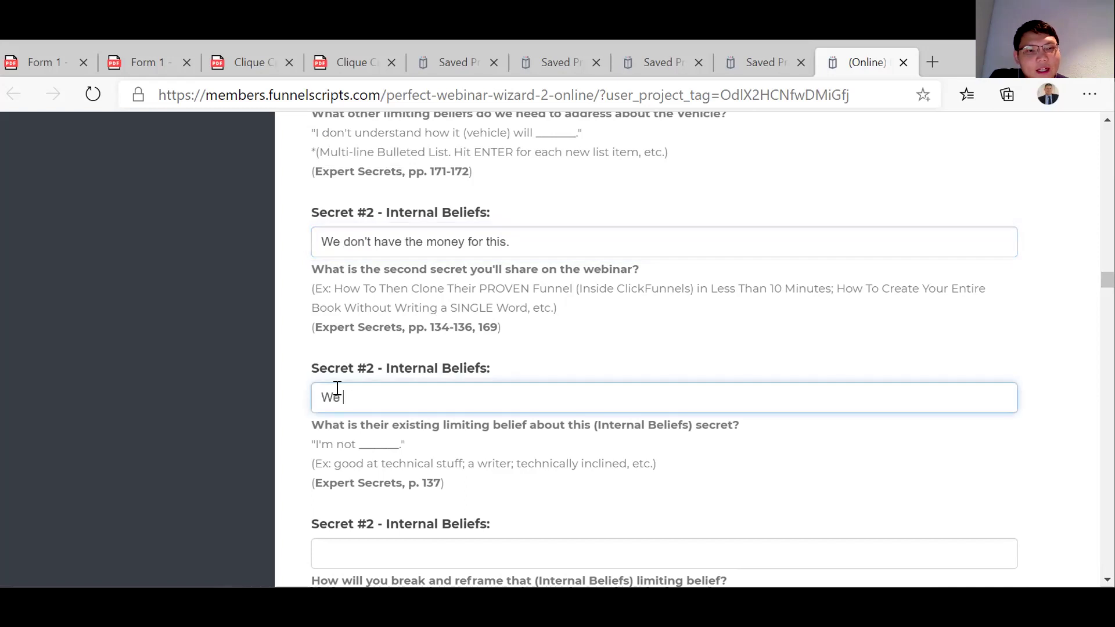
type(" don't")
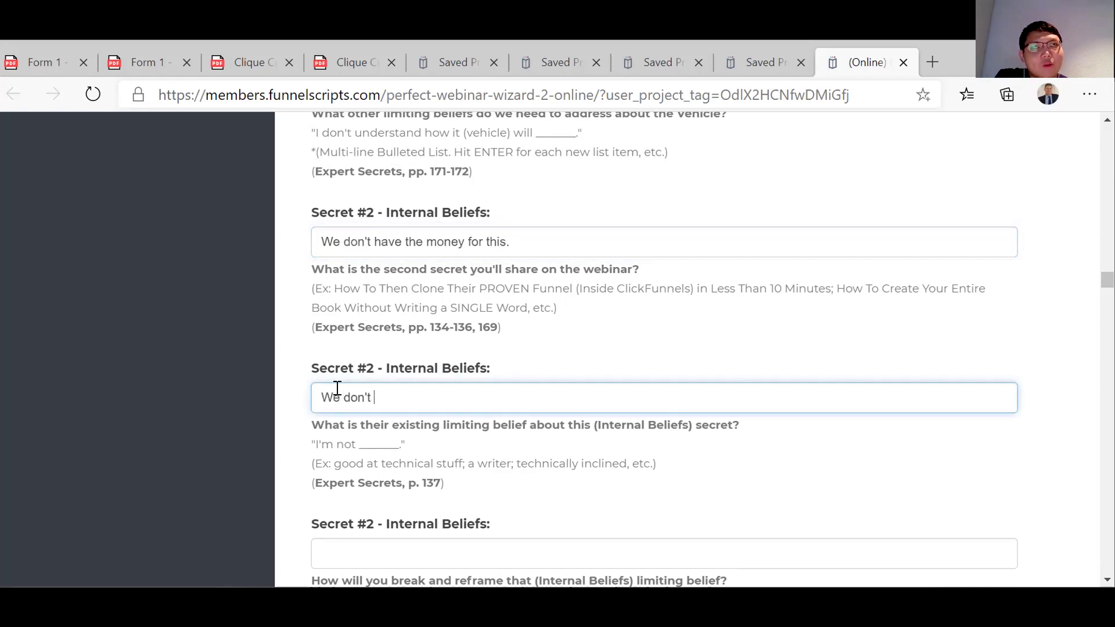
type(" have th")
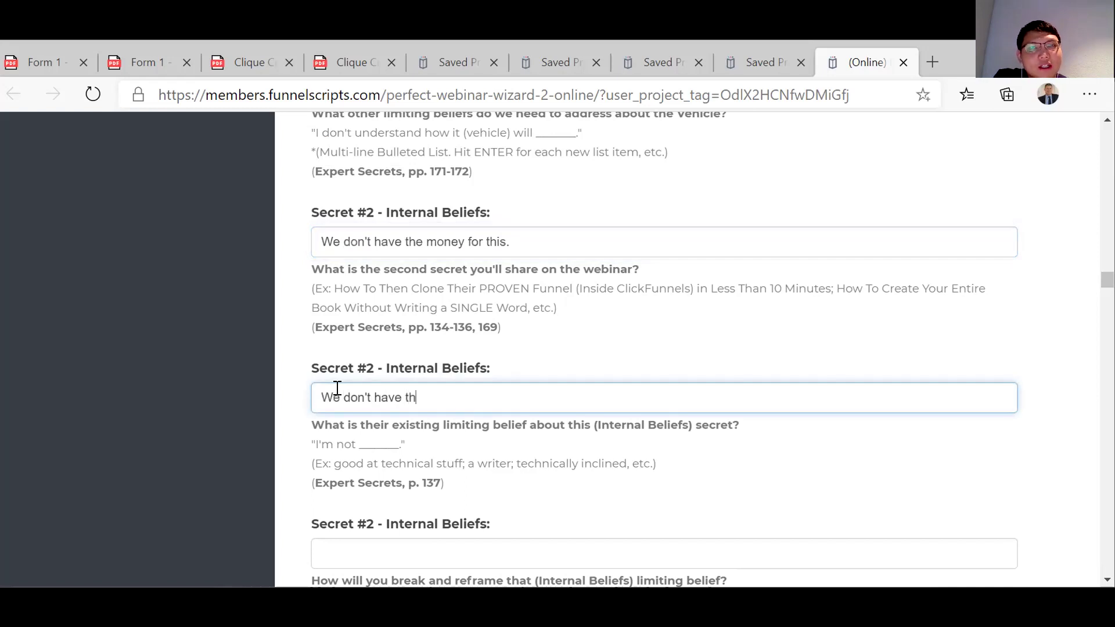
type("e time for this.")
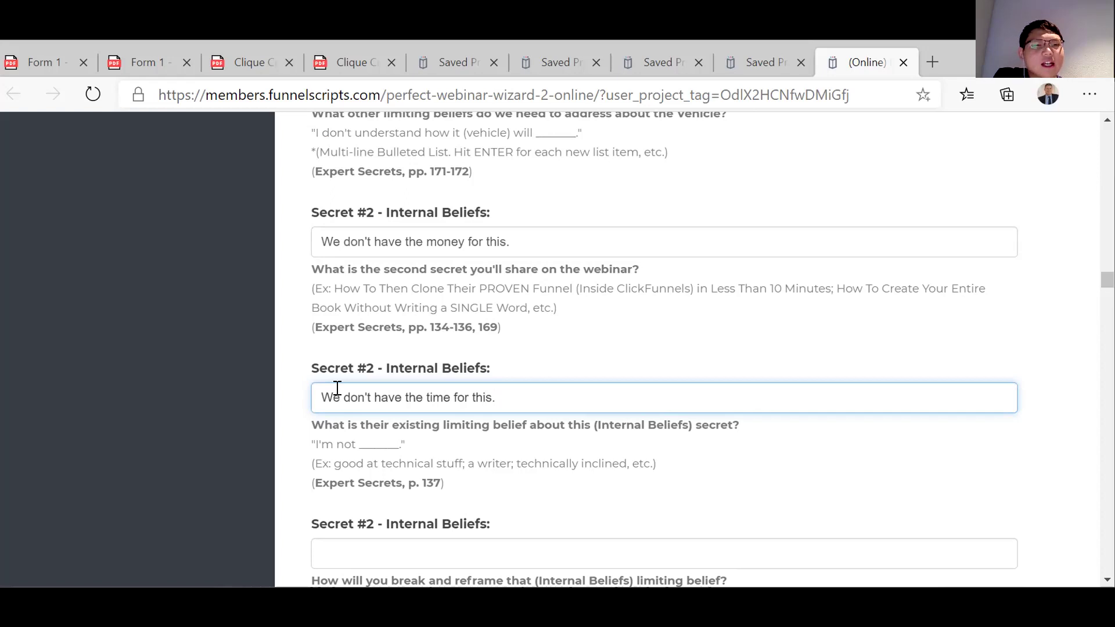
scroll(337, 388, "down", 2)
left_click(328, 415)
type("I will get the")
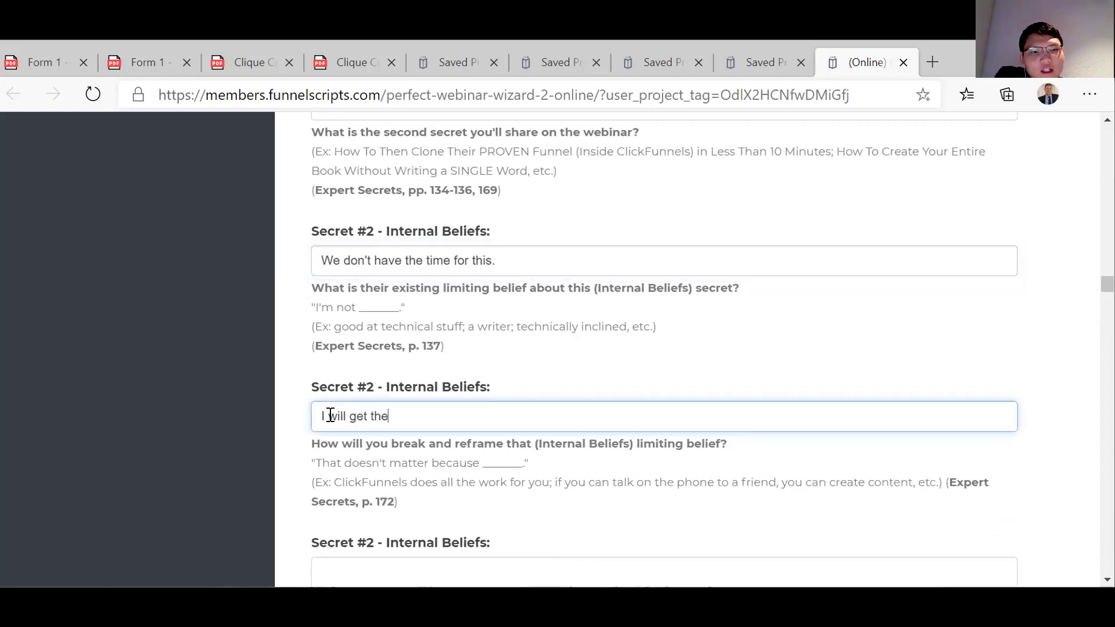
type(" m")
key("BackSpace")
type("riight")
key("BackSpace")
key("BackSpace")
key("BackSpace")
key("BackSpace")
type("ight moeny")
key("BackSpace")
key("BackSpace")
key("BackSpace")
key("BackSpace")
type("ney for my")
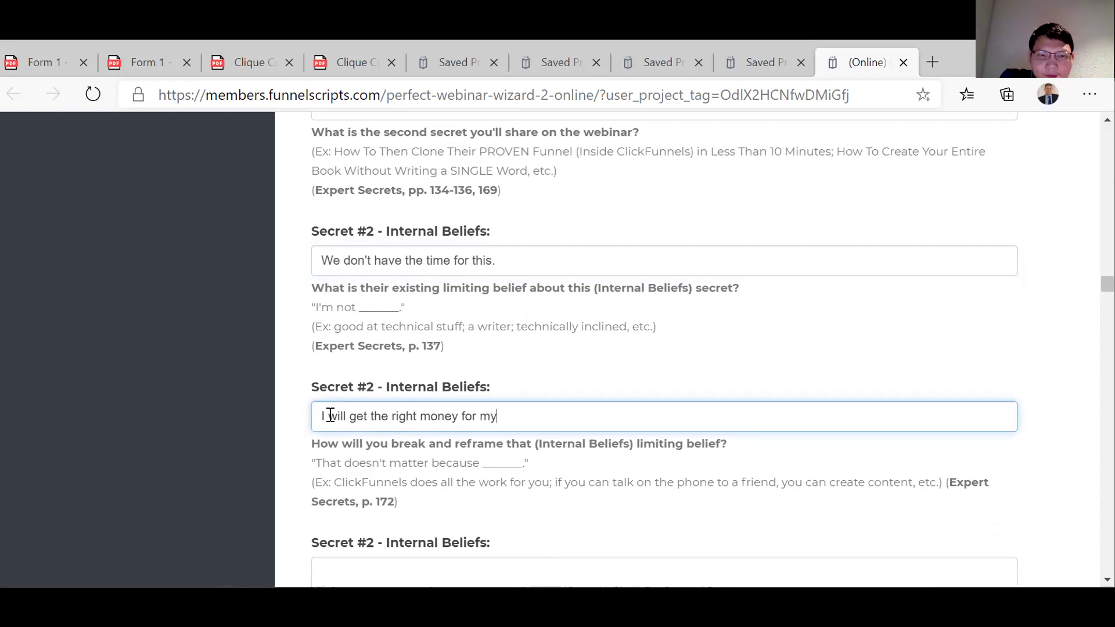
type(" property rega")
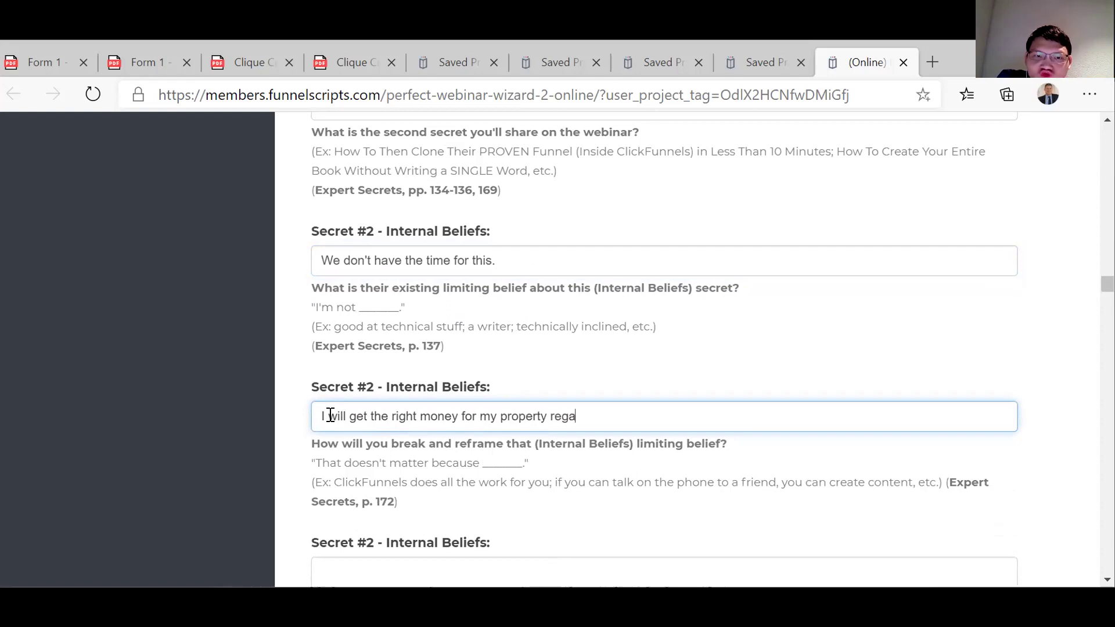
type("rdless.")
scroll(331, 415, "down", 3)
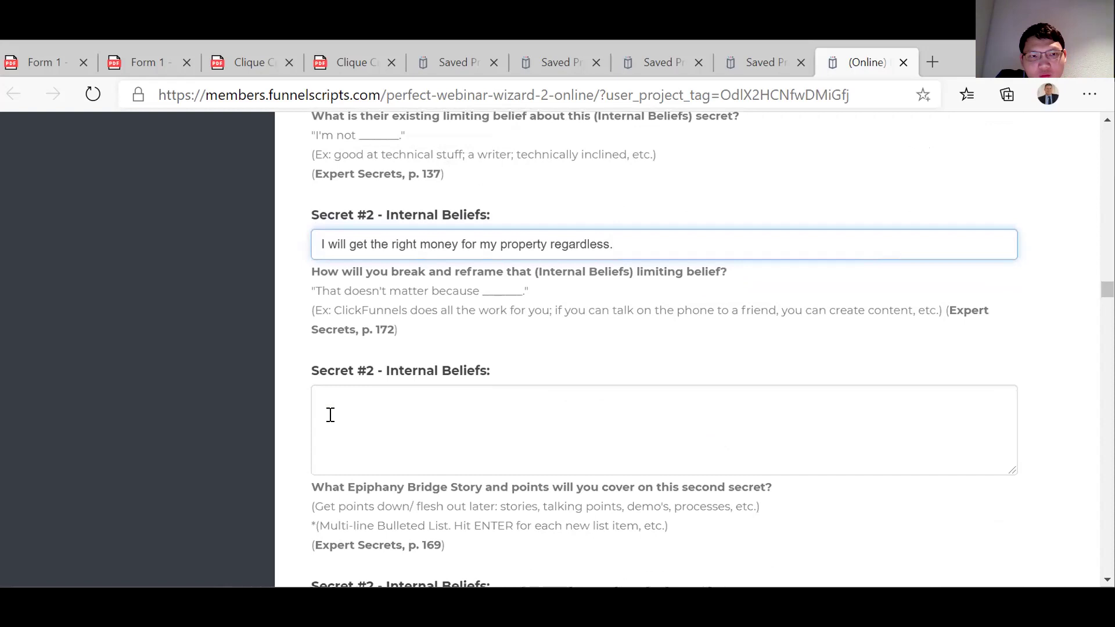
left_click(336, 416)
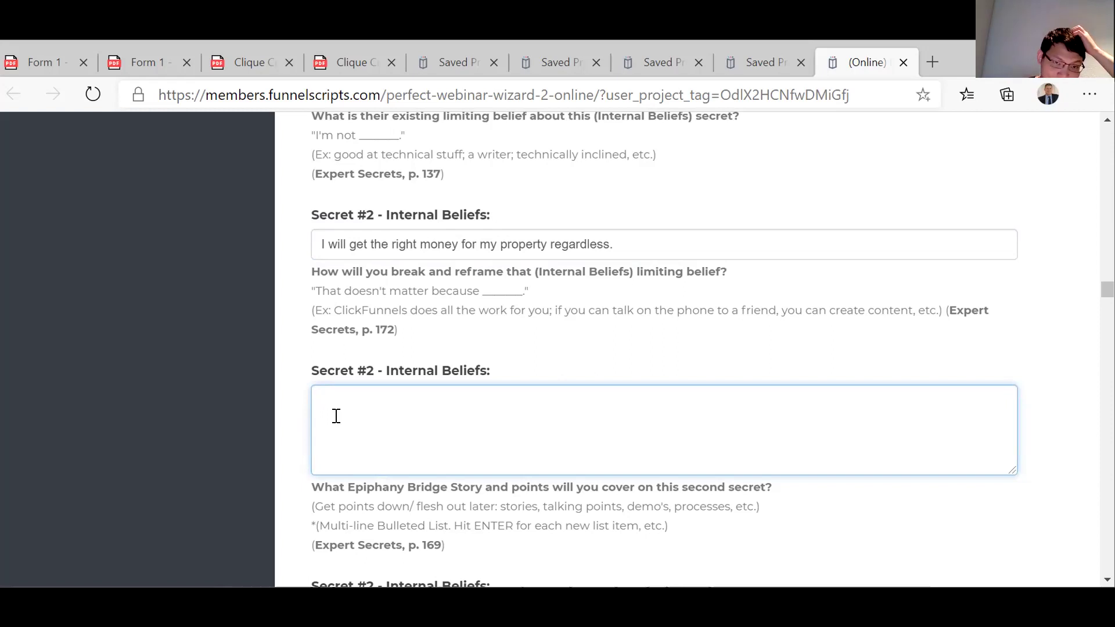
scroll(337, 416, "down", 5)
scroll(337, 416, "up", 2)
scroll(336, 416, "down", 2)
scroll(337, 416, "up", 2)
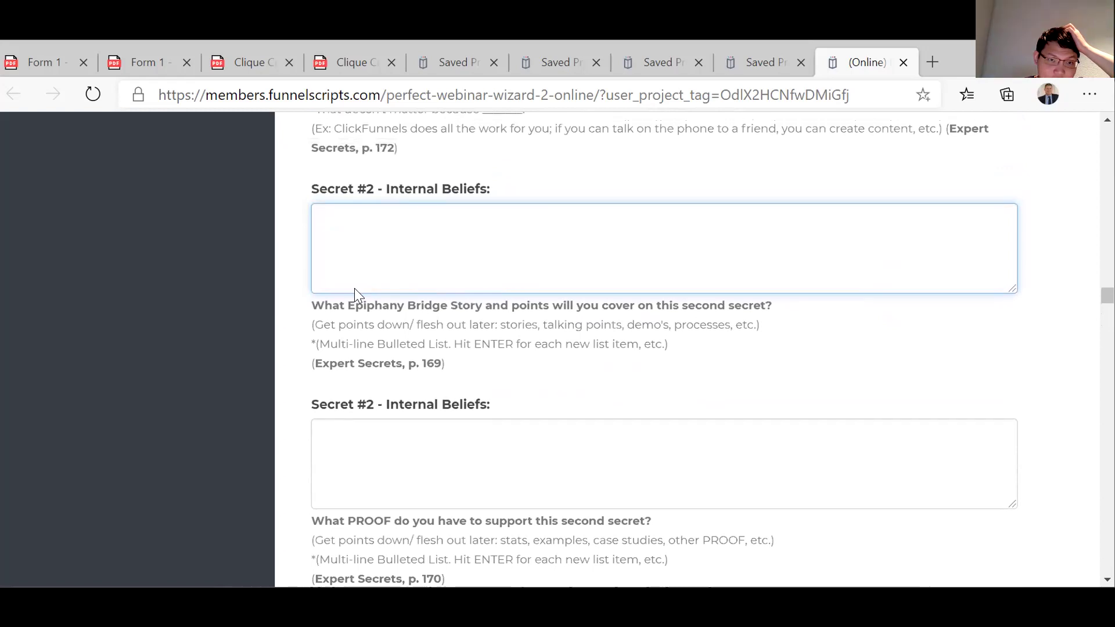
scroll(355, 285, "up", 6)
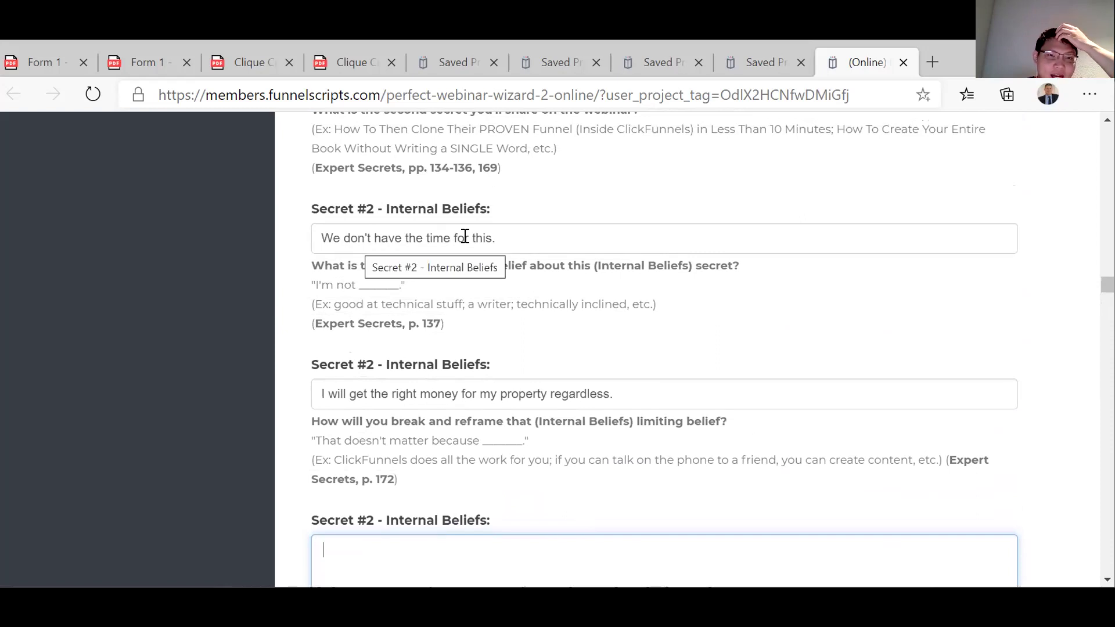
Replace the Secret #2 limiting belief with 'having the time for this'.
left_click_drag(508, 230, 485, 226)
key("Right")
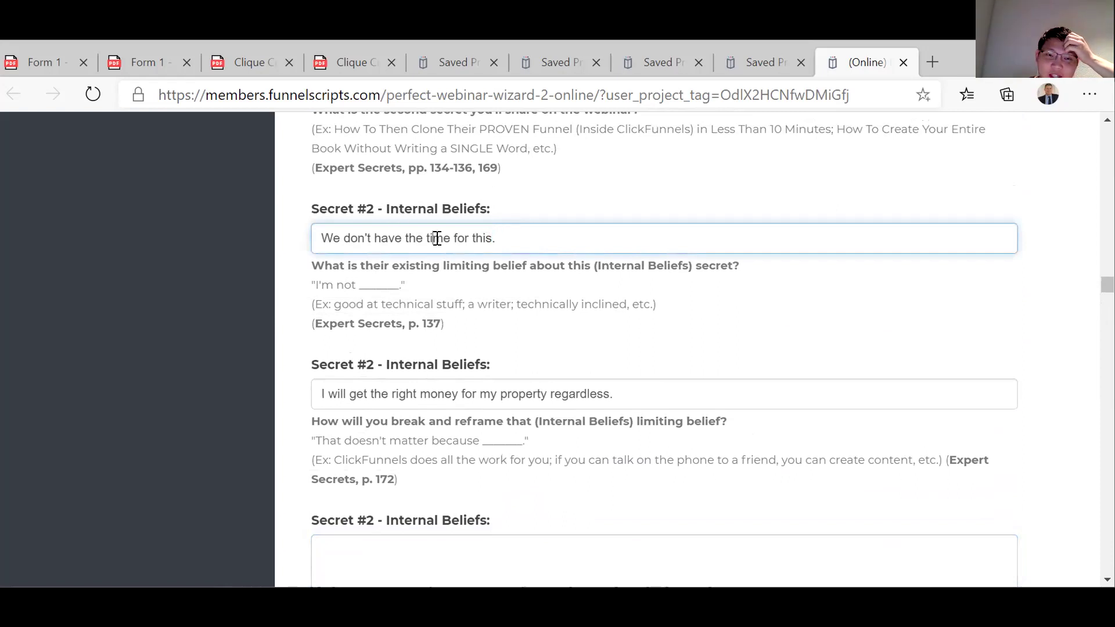
left_click_drag(496, 239, 306, 234)
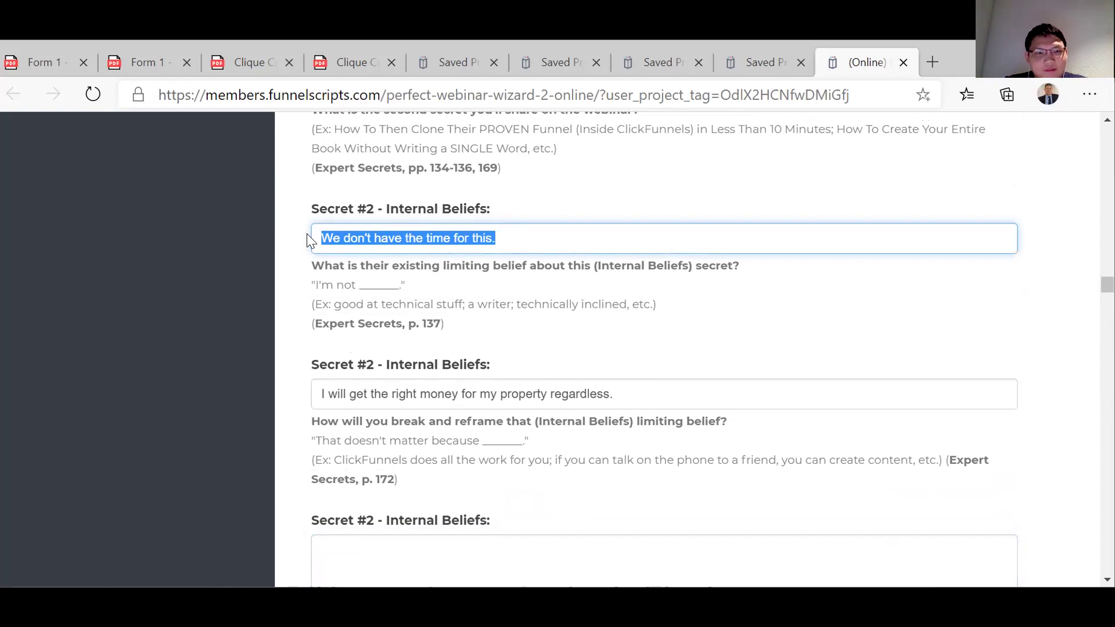
type("h")
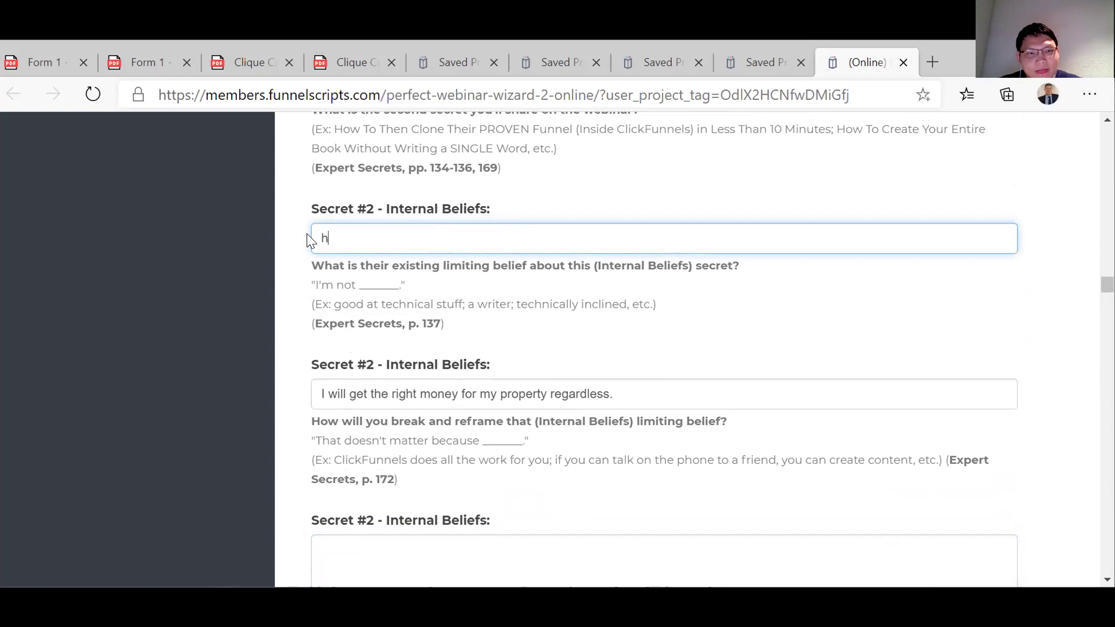
type("aving t")
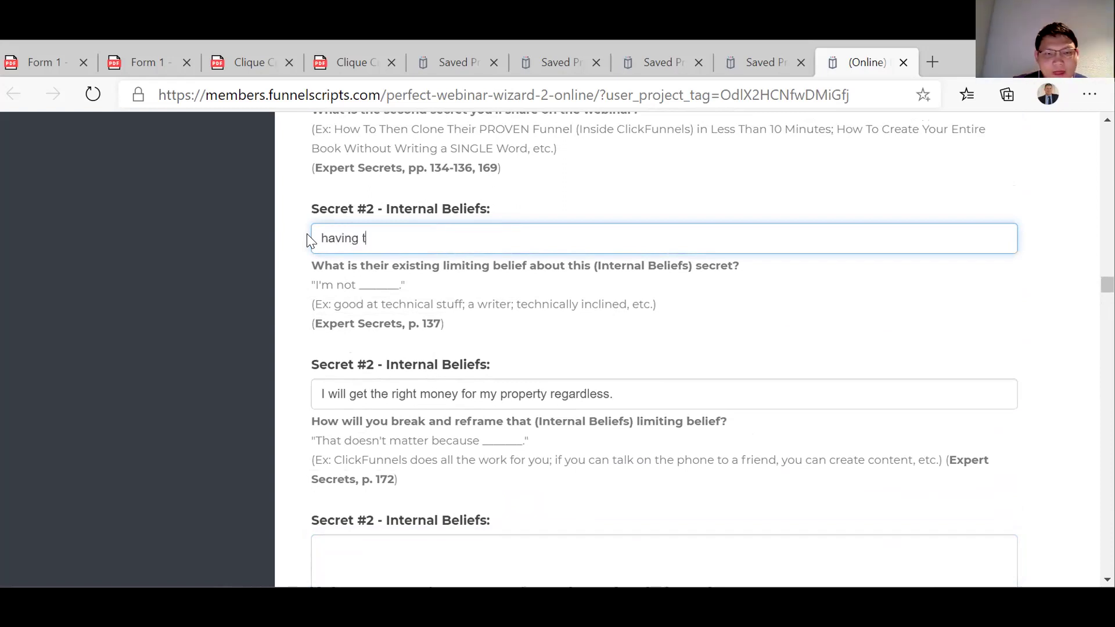
type("he time for this")
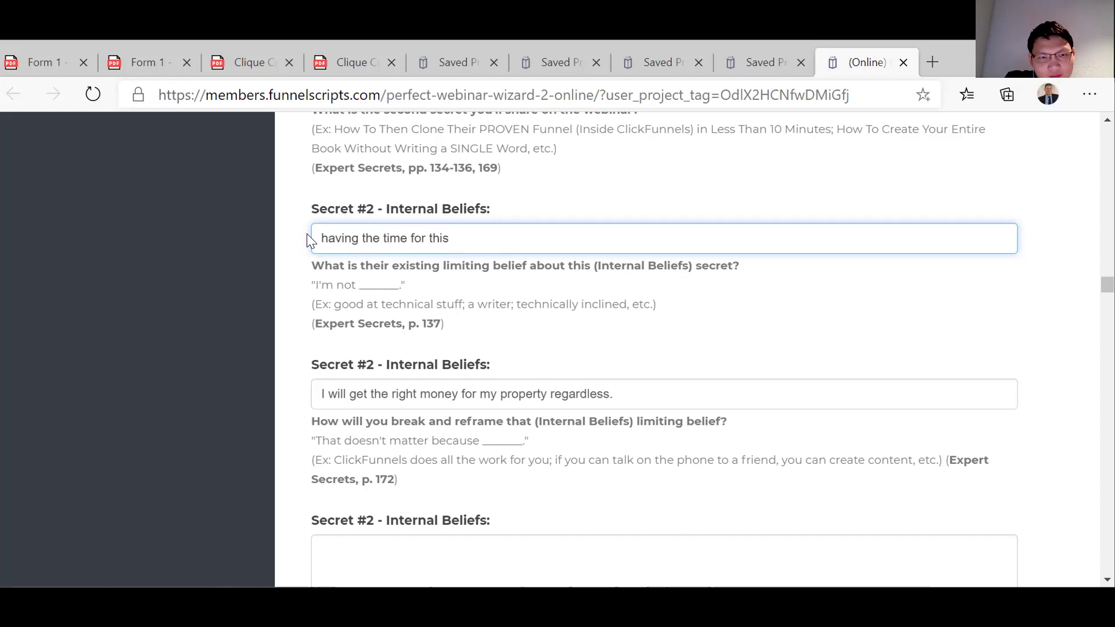
scroll(311, 239, "down", 1)
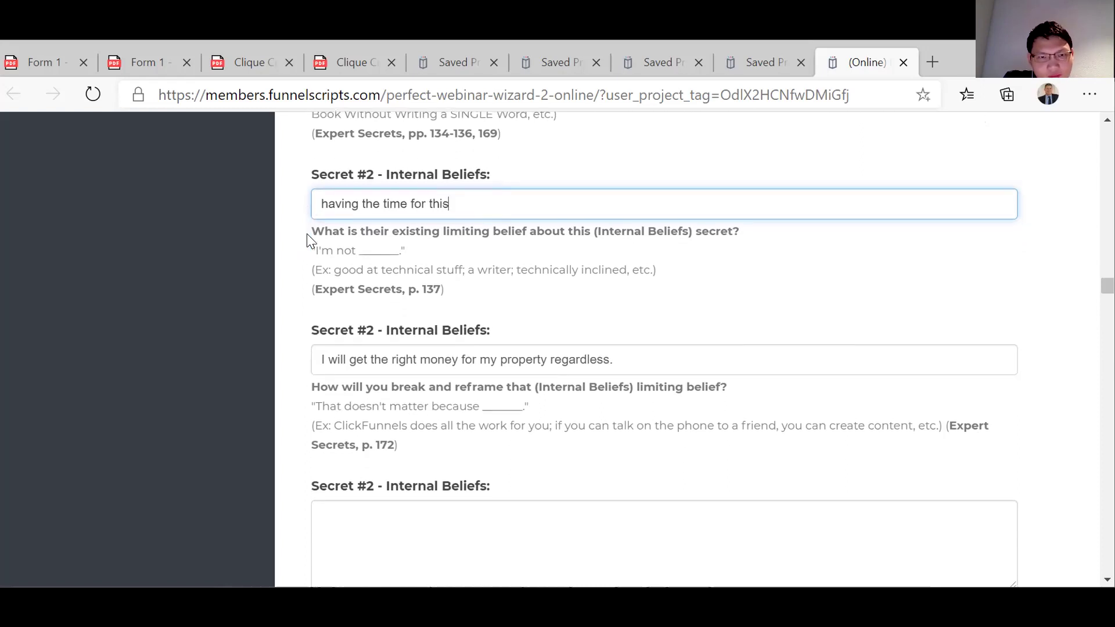
Replace the Secret #2 reframe with 'we will help you manage the whole process.'.
left_click(327, 360)
key("BackSpace")
type("i")
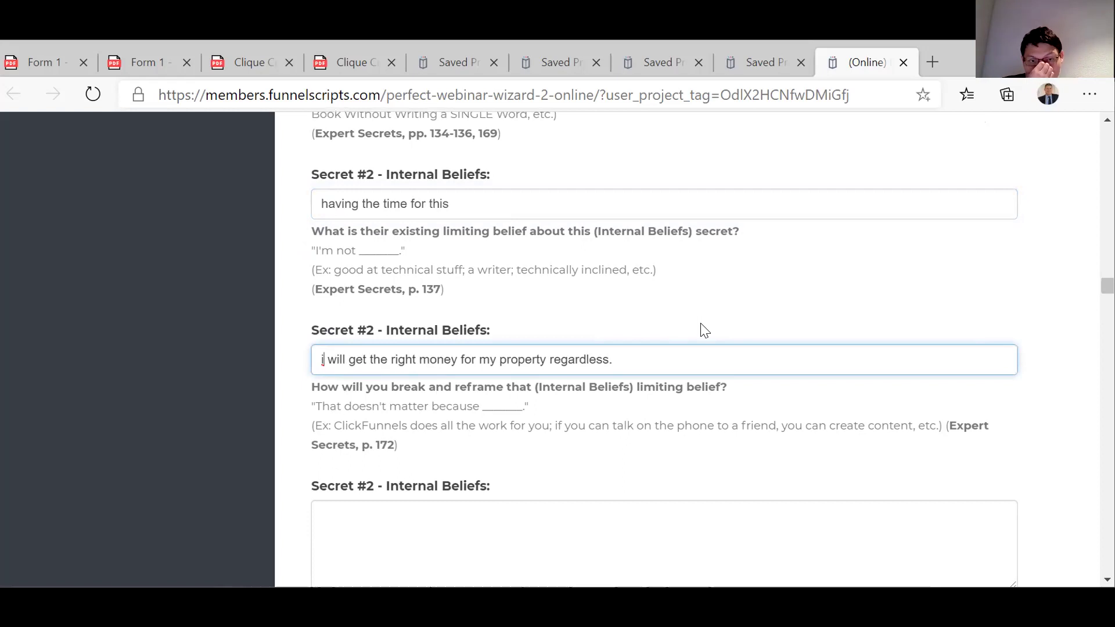
left_click_drag(613, 350, 314, 351)
type("w")
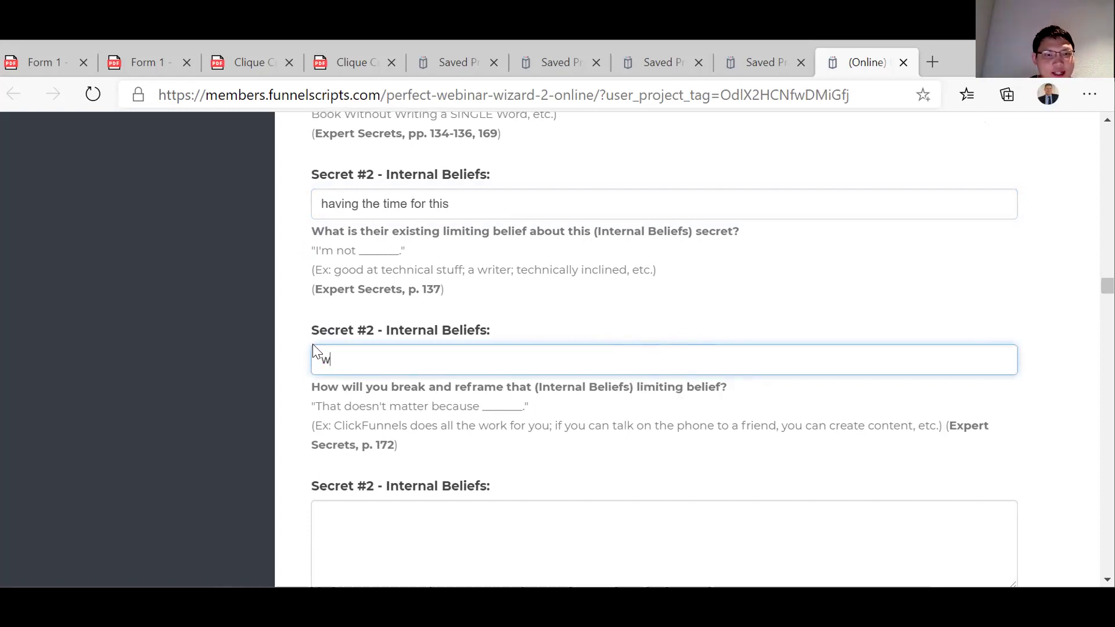
type("e will help you ")
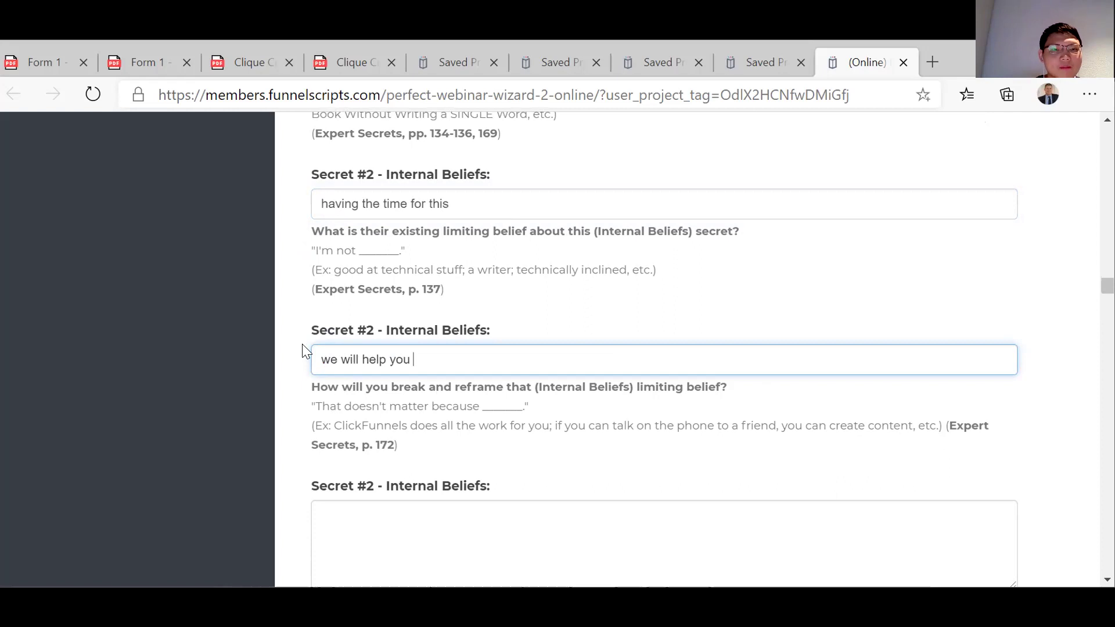
type("ma")
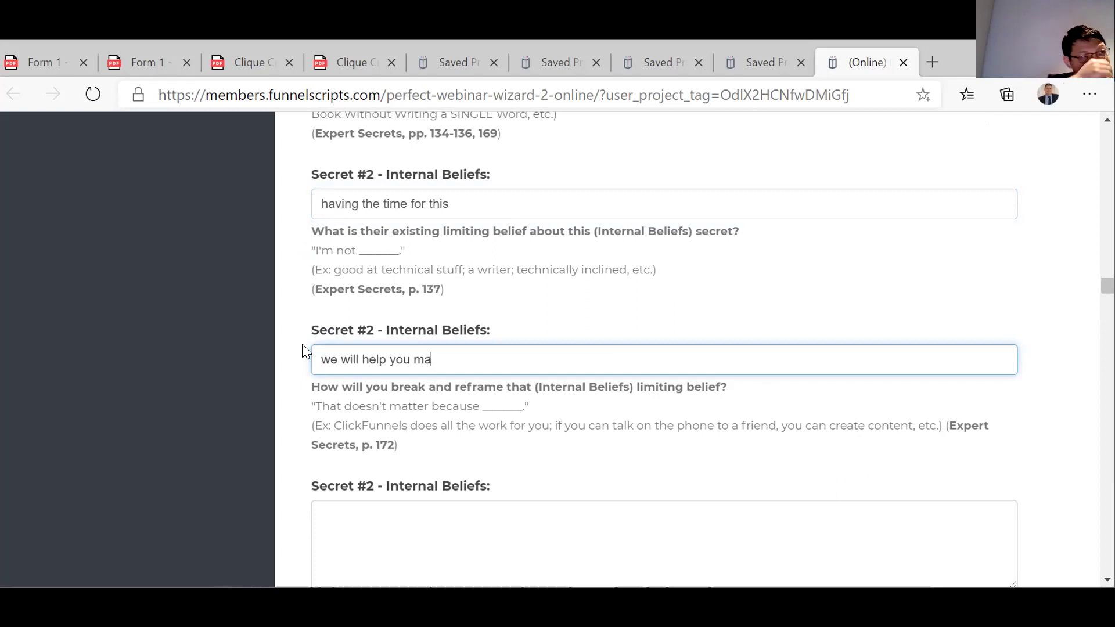
type("nag")
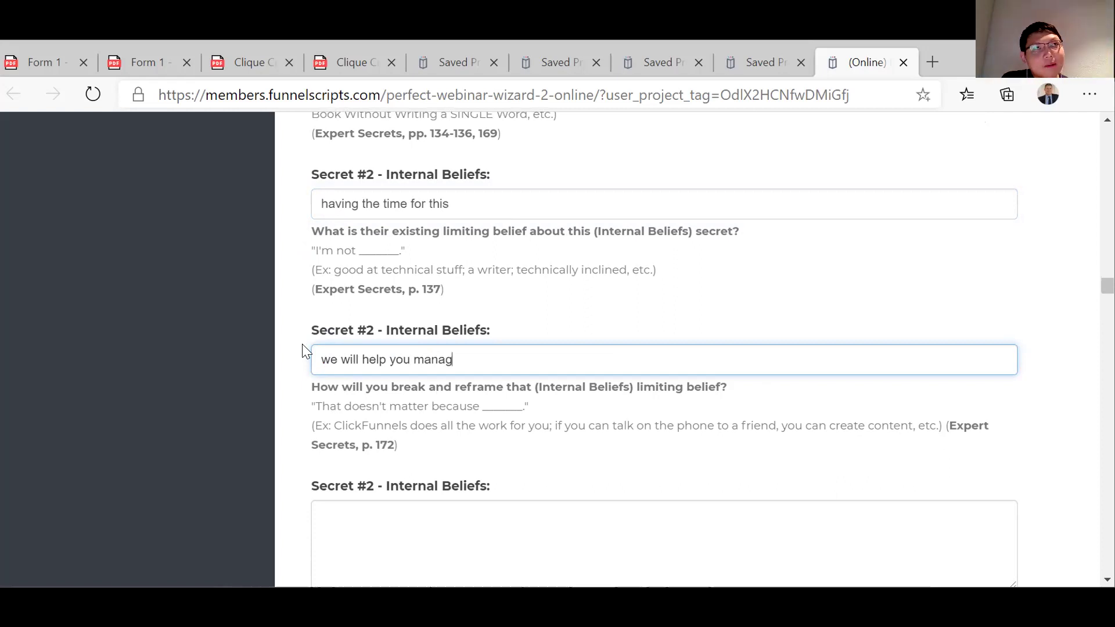
type("e the whole ")
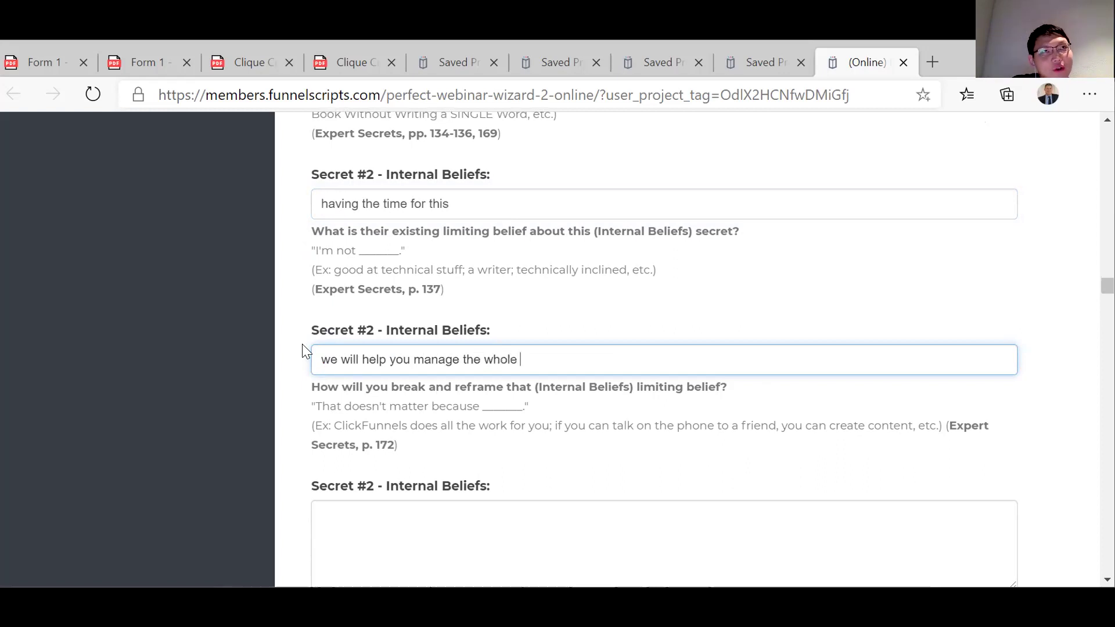
type("process")
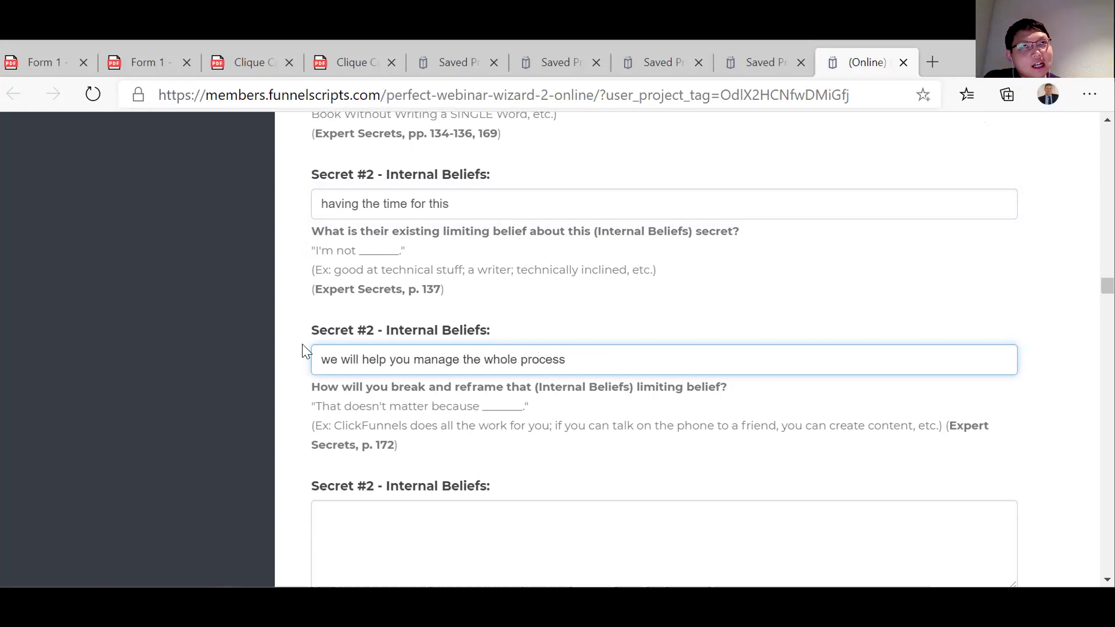
type(".")
scroll(307, 366, "down", 2)
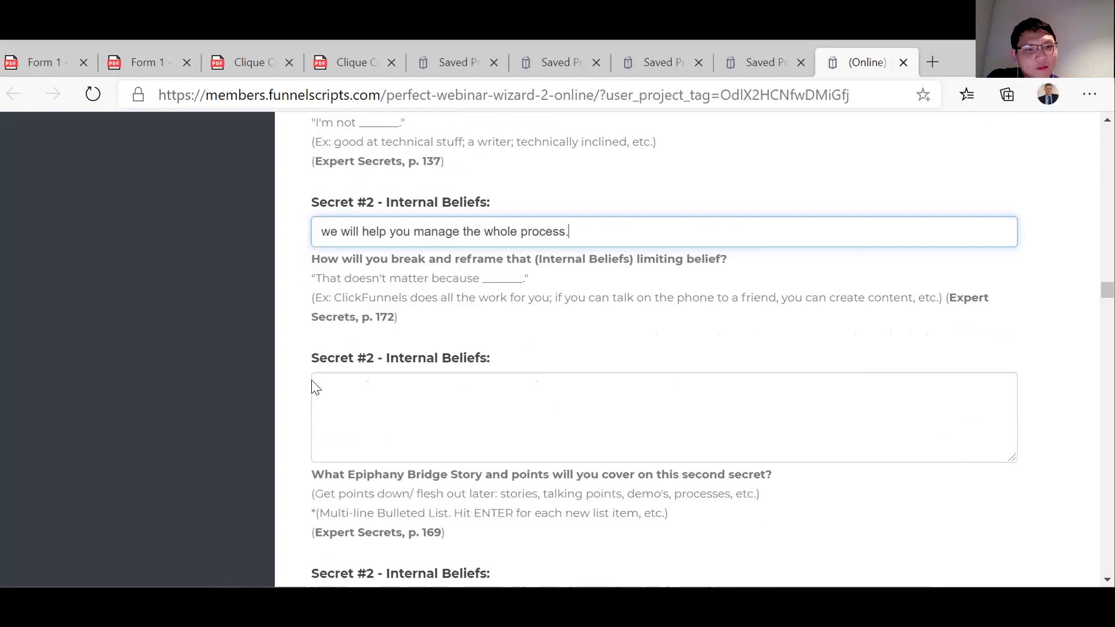
left_click(365, 417)
Enter 'Felixstow case study.' as the Secret #2 Epiphany Bridge story.
scroll(362, 420, "down", 2)
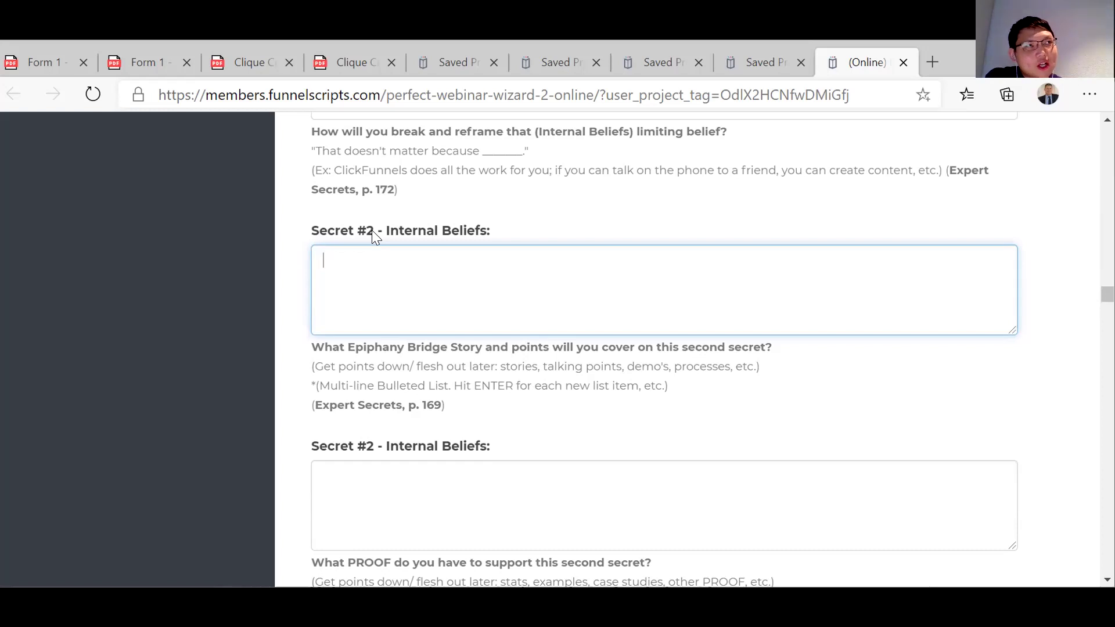
type("Felixstow cas")
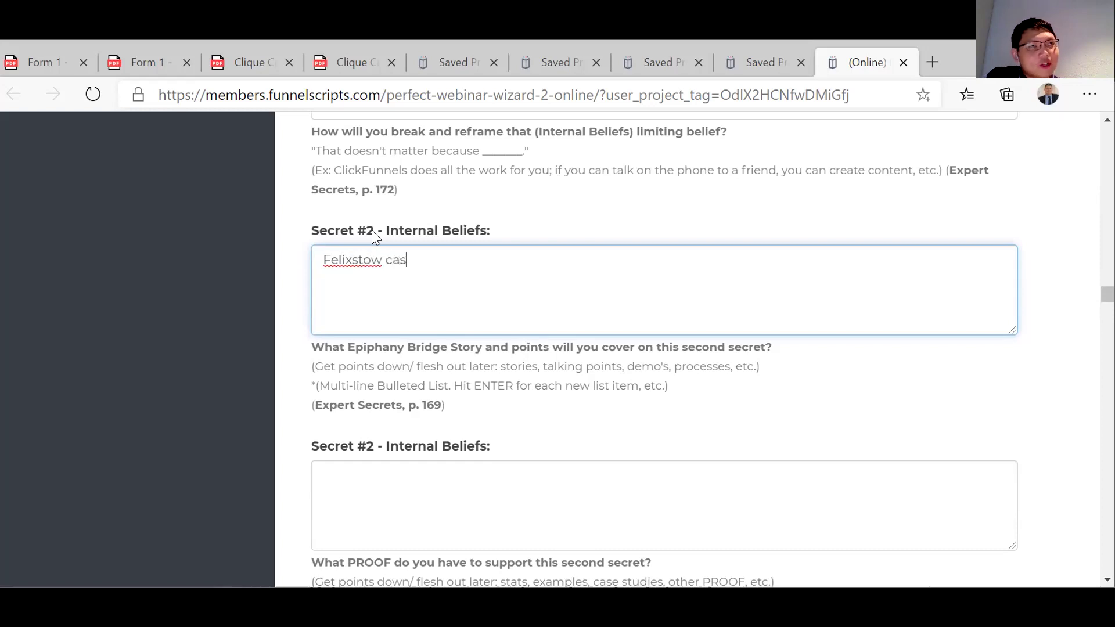
type("e study.")
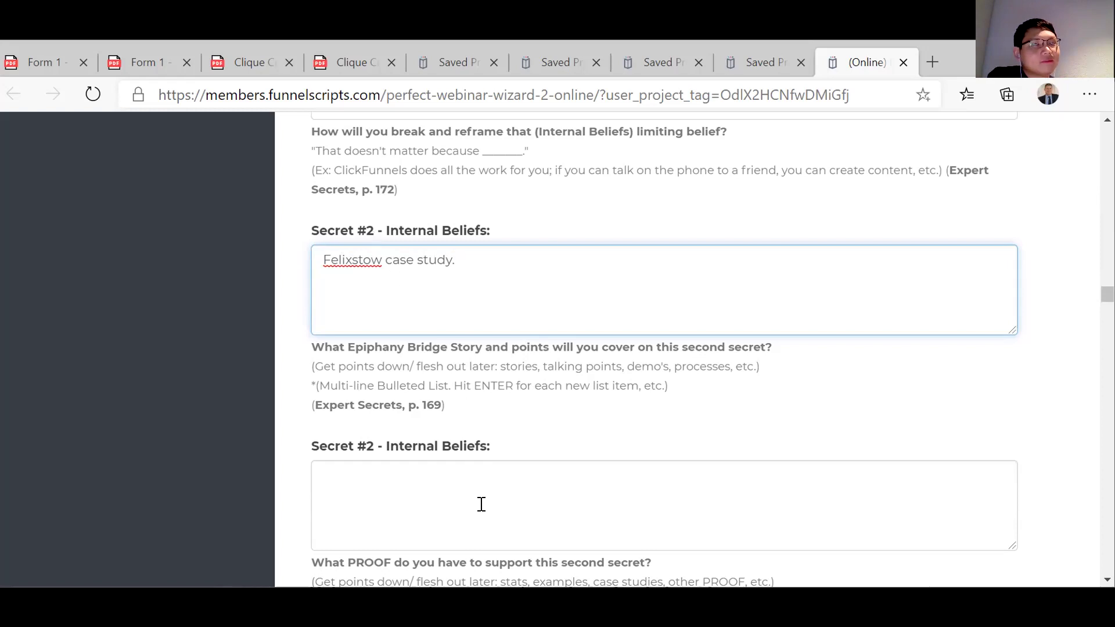
scroll(465, 504, "down", 1)
Enter 'Tesimonial and photos' as the Secret #2 proof.
left_click(372, 428)
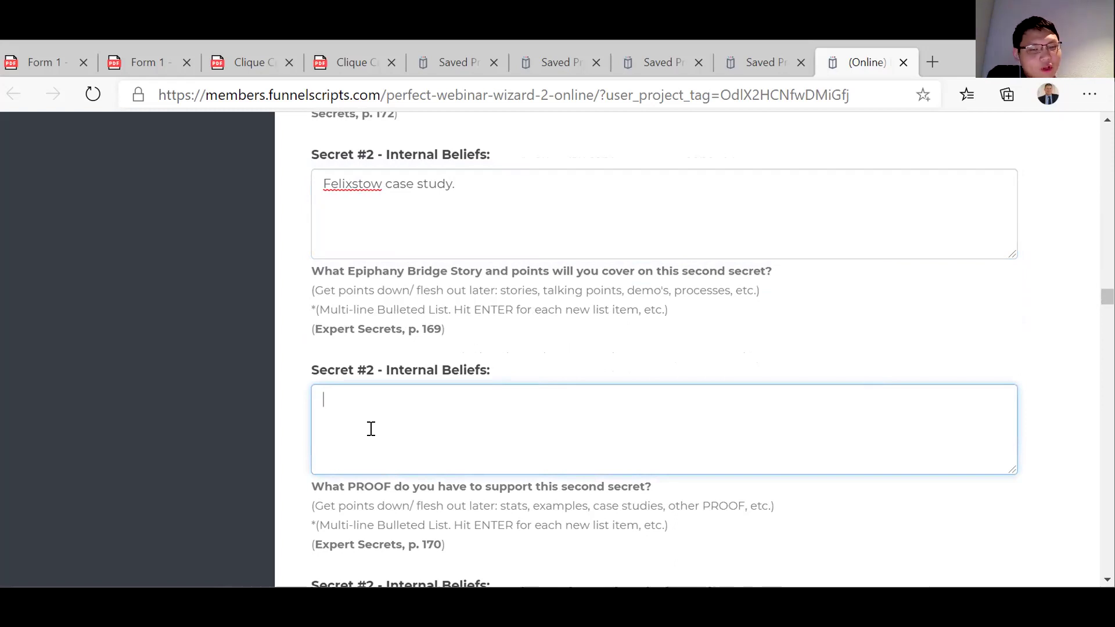
type("Tesimonial and photos")
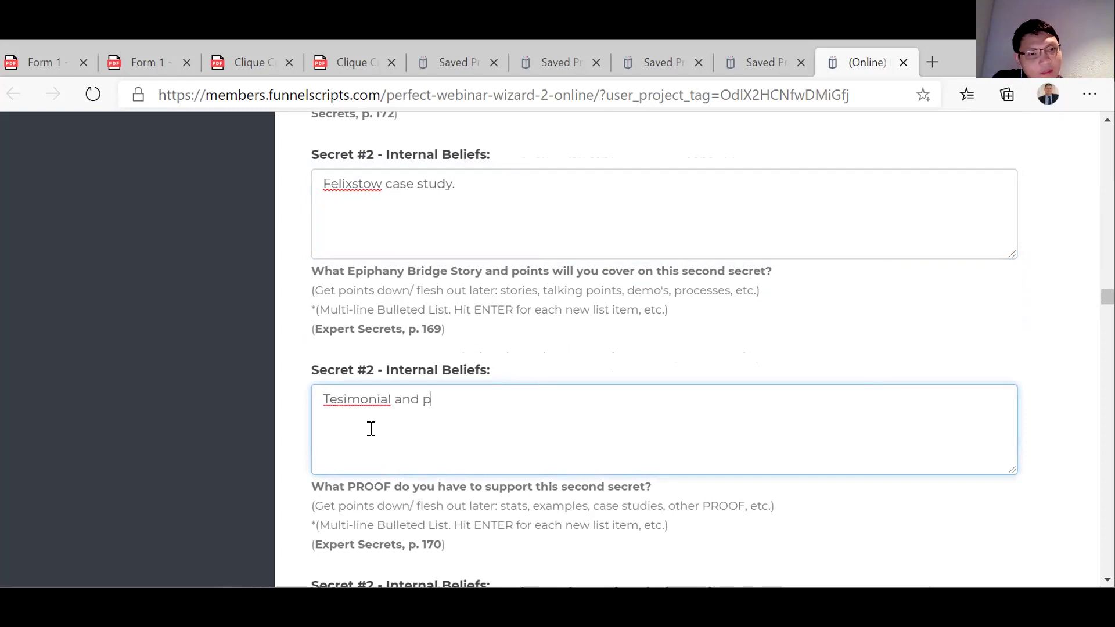
scroll(371, 428, "down", 3)
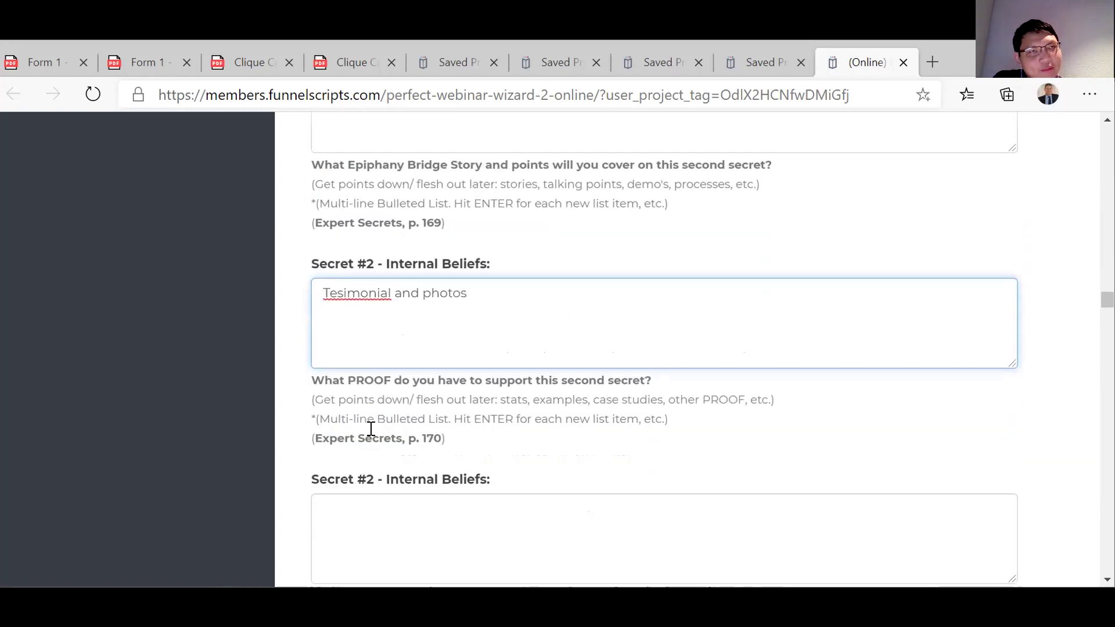
left_click(361, 446)
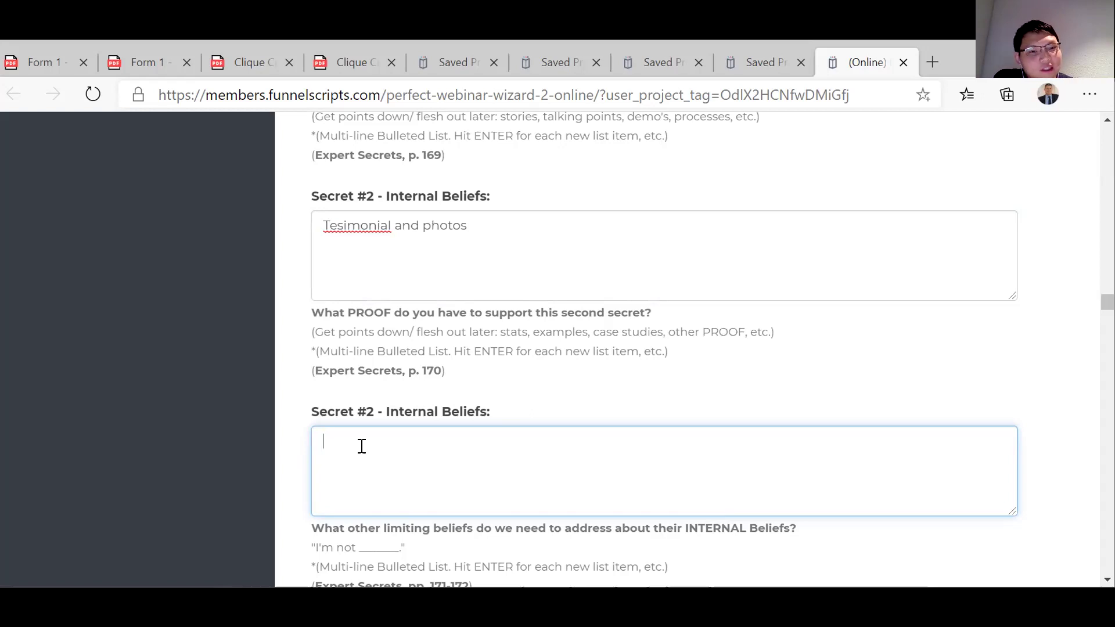
scroll(361, 446, "down", 3)
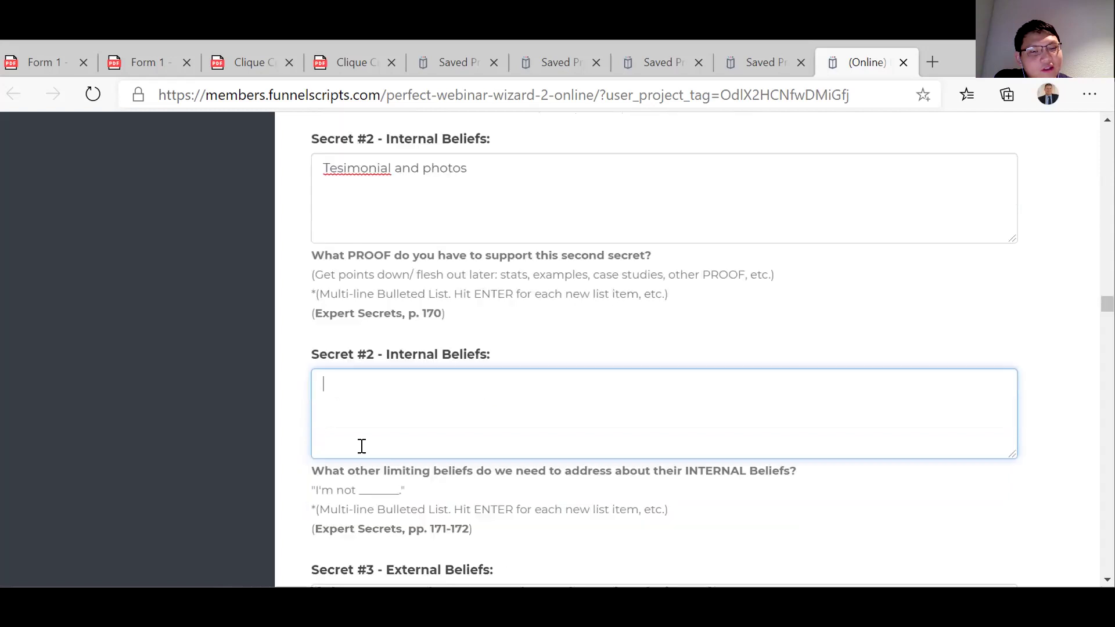
Start a Save As with the previous project name, then cancel it.
scroll(361, 446, "down", 20)
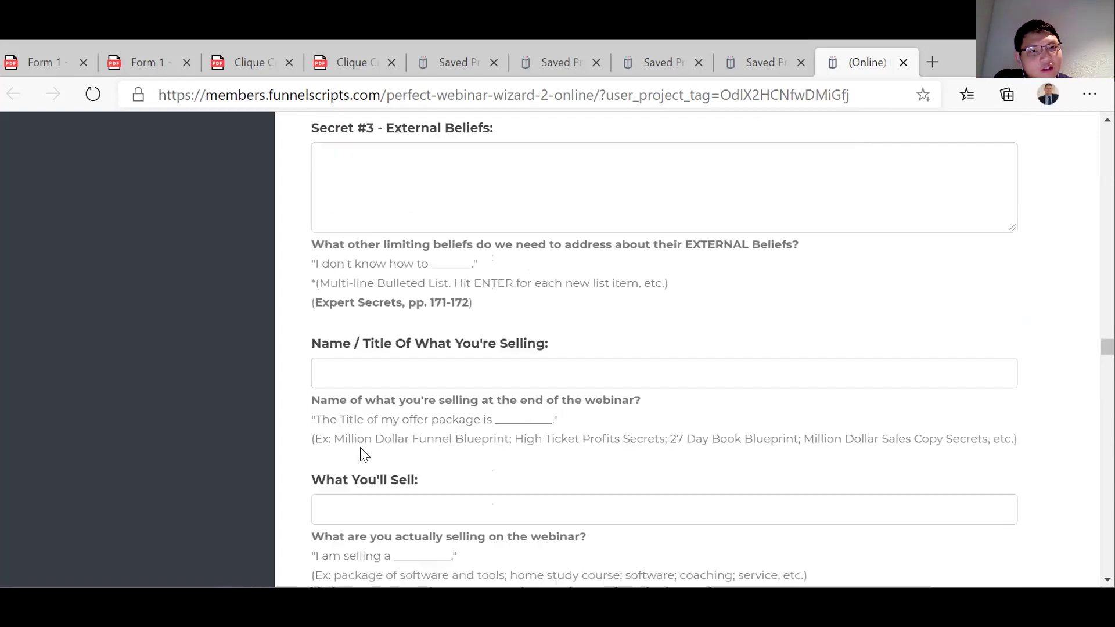
scroll(362, 447, "down", 10)
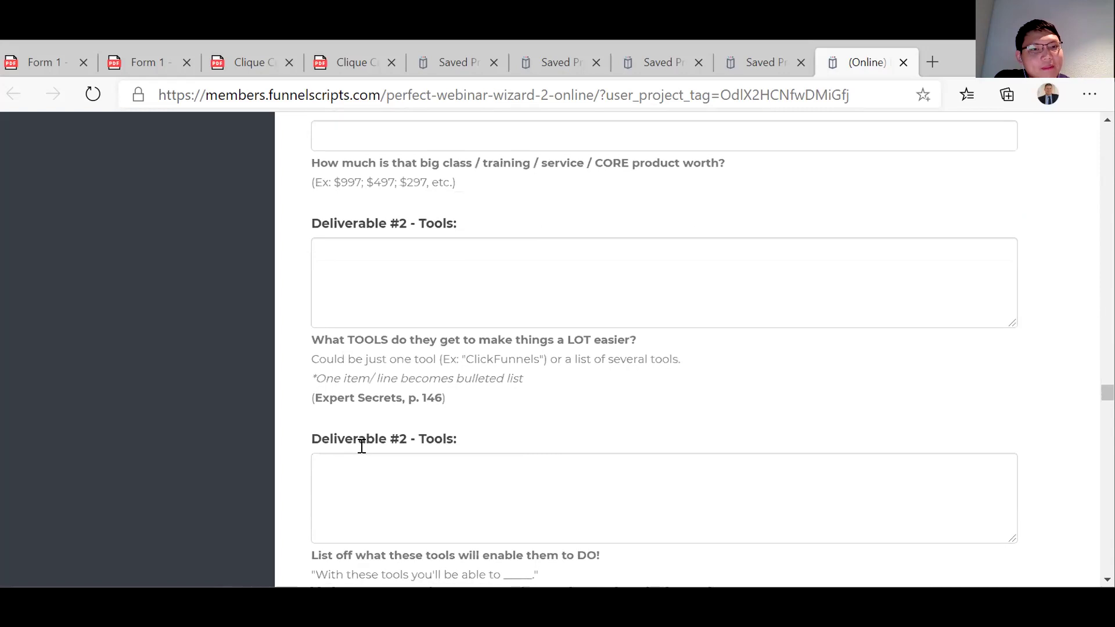
scroll(361, 447, "down", 20)
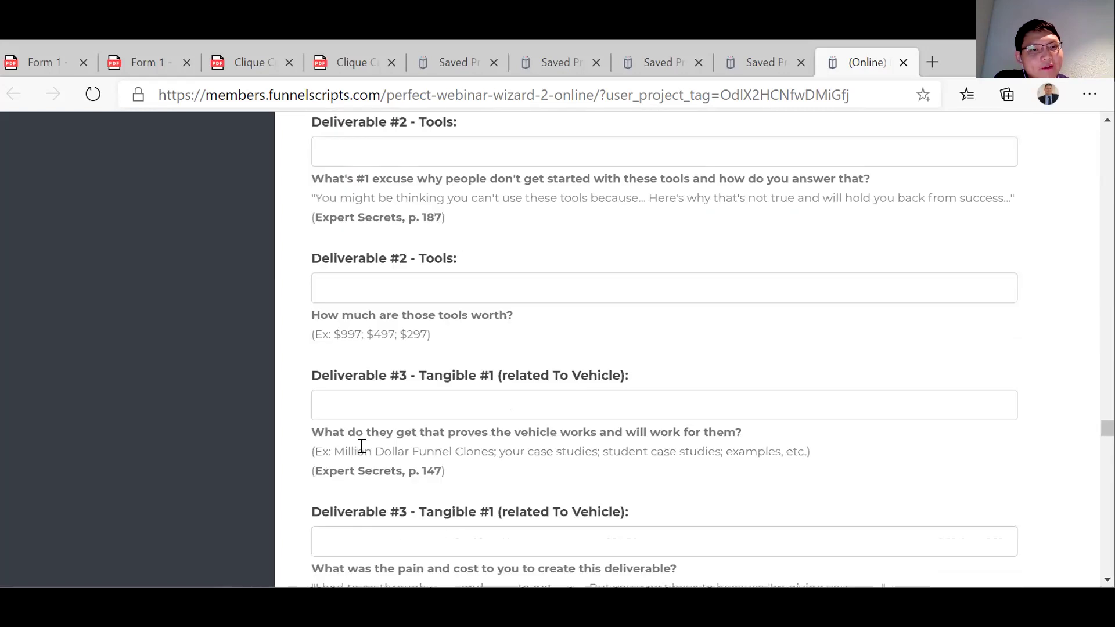
scroll(361, 454, "down", 20)
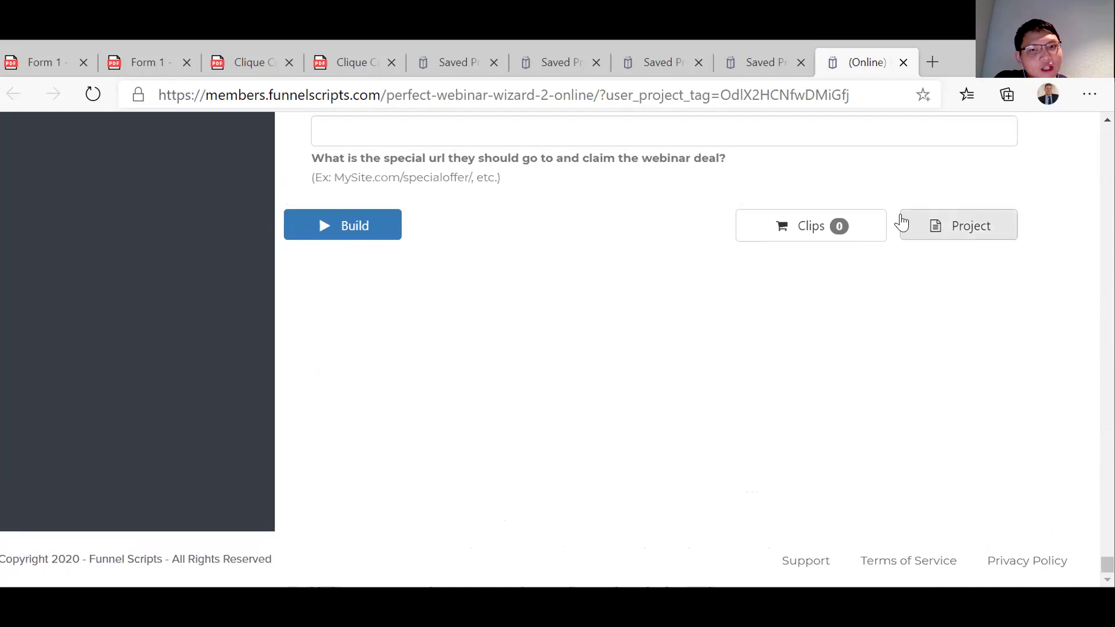
left_click(970, 229)
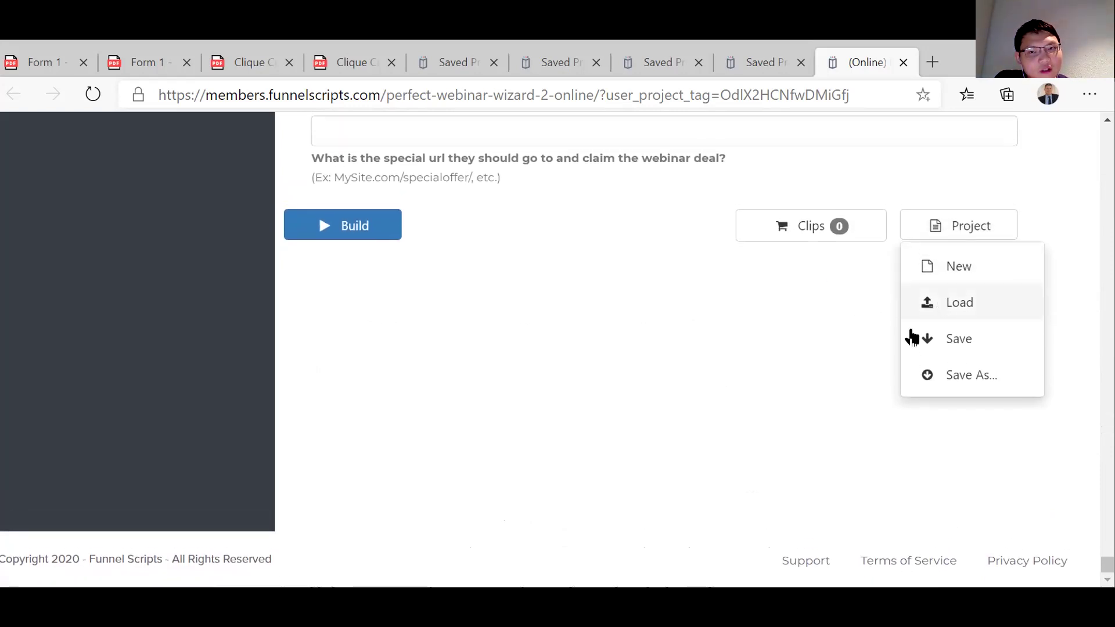
left_click(913, 374)
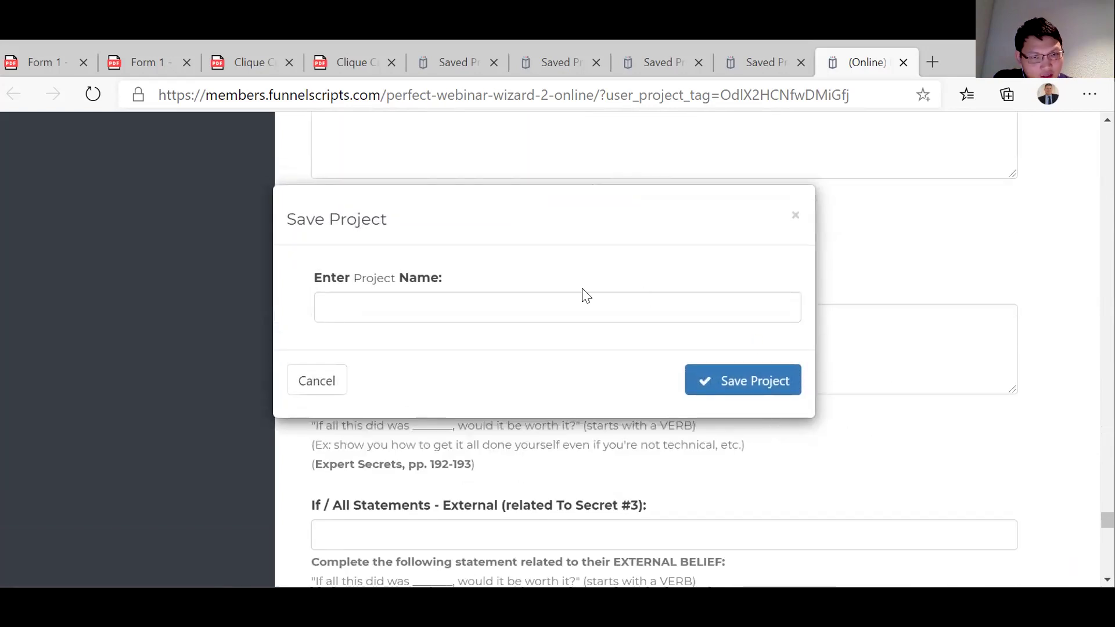
left_click(466, 305)
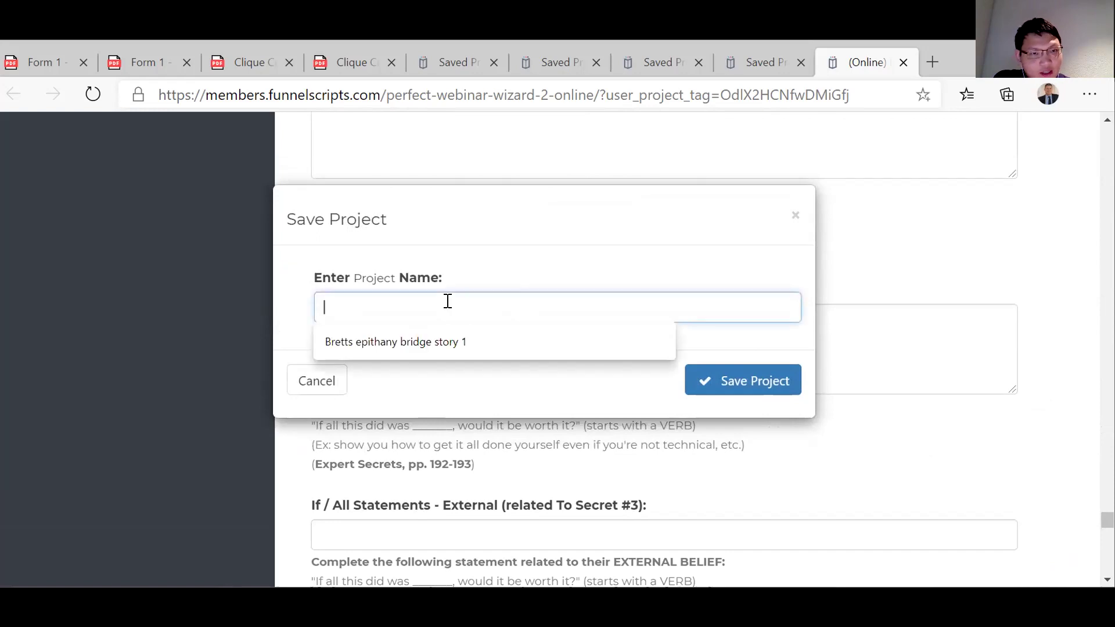
left_click(438, 342)
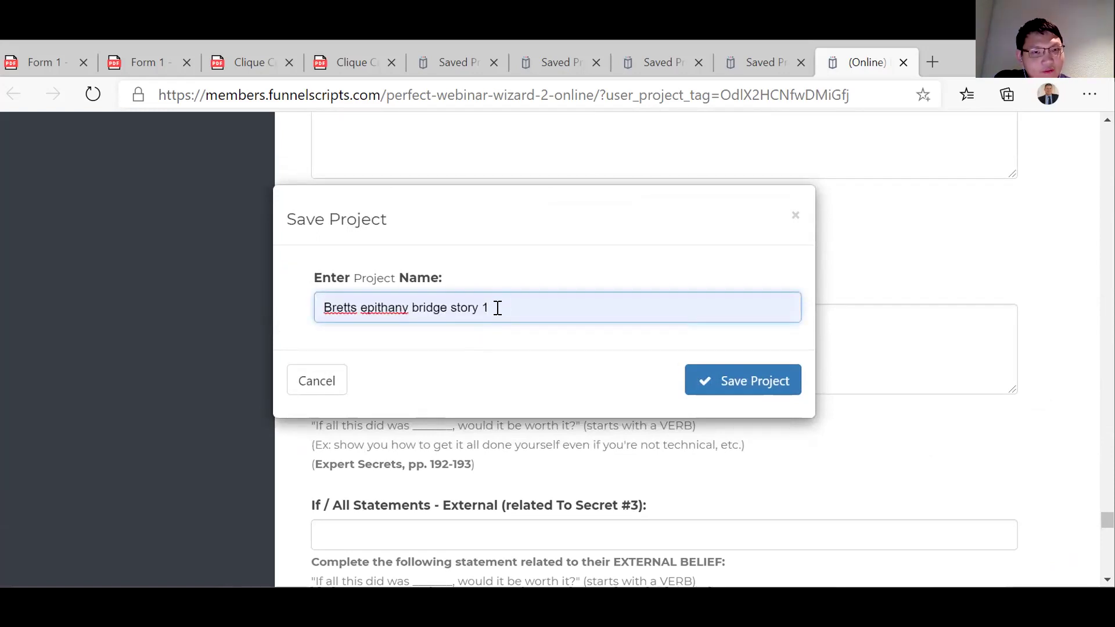
left_click_drag(497, 308, 423, 290)
key("BackSpace")
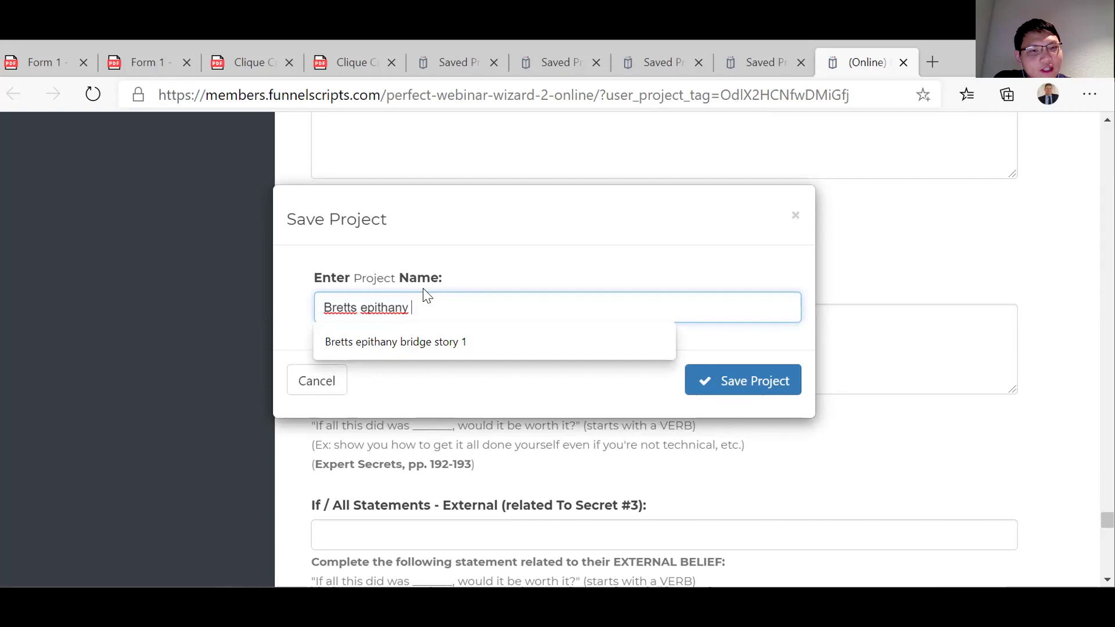
left_click(295, 387)
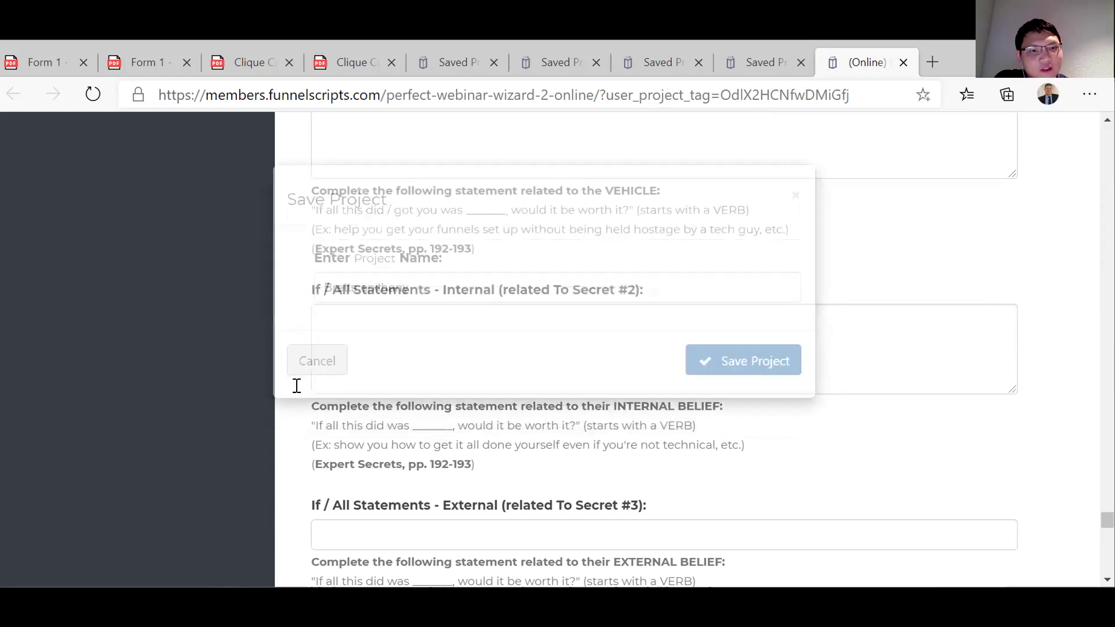
Save the project under its current name from the project menu.
scroll(848, 411, "down", 20)
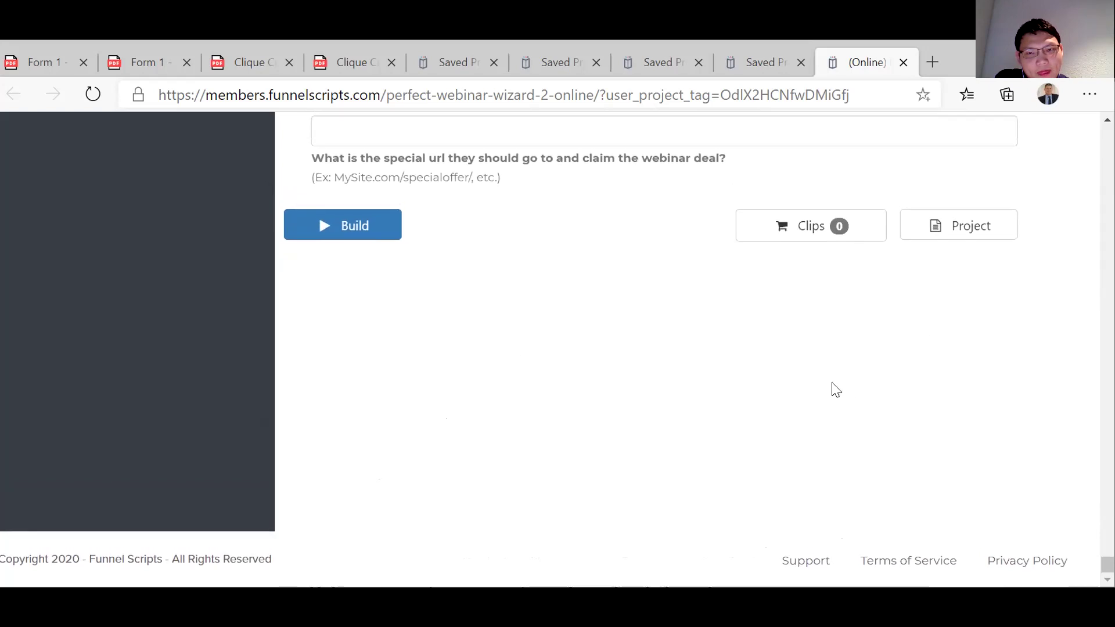
left_click(963, 224)
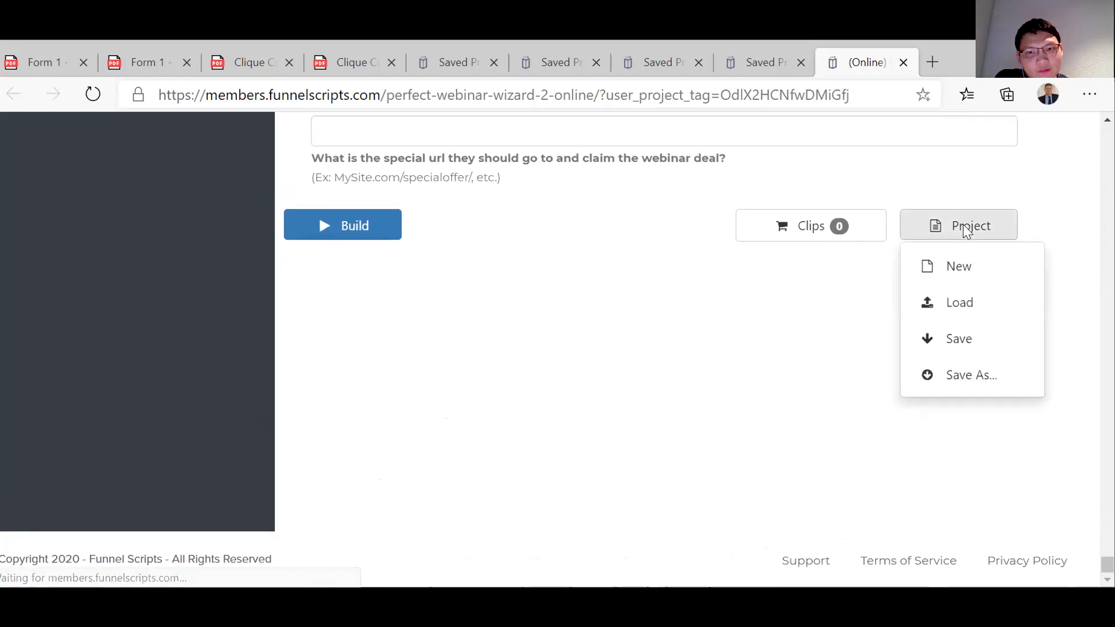
left_click(946, 345)
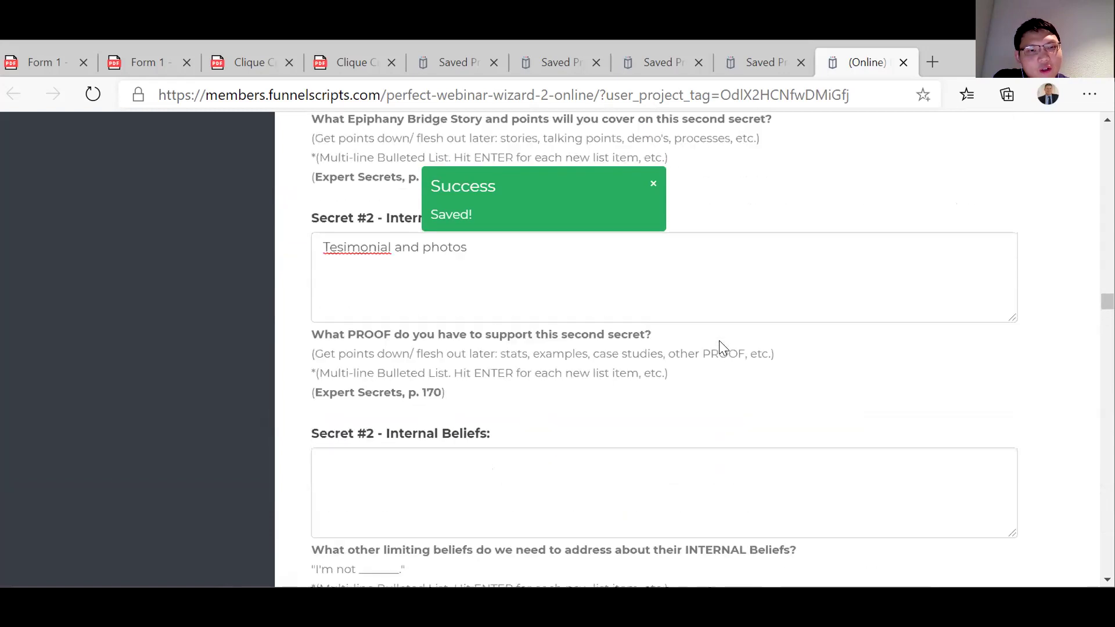
Enter 'Now is not a good time to sell' as Secret #3, replacing the word COVID.
scroll(723, 348, "down", 3)
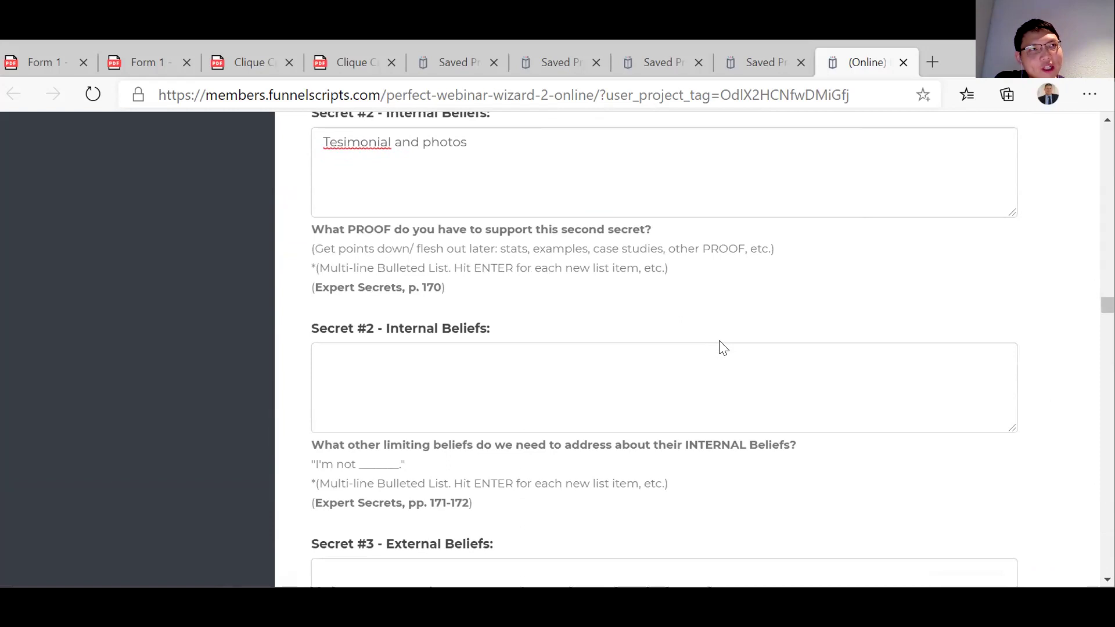
left_click(457, 402)
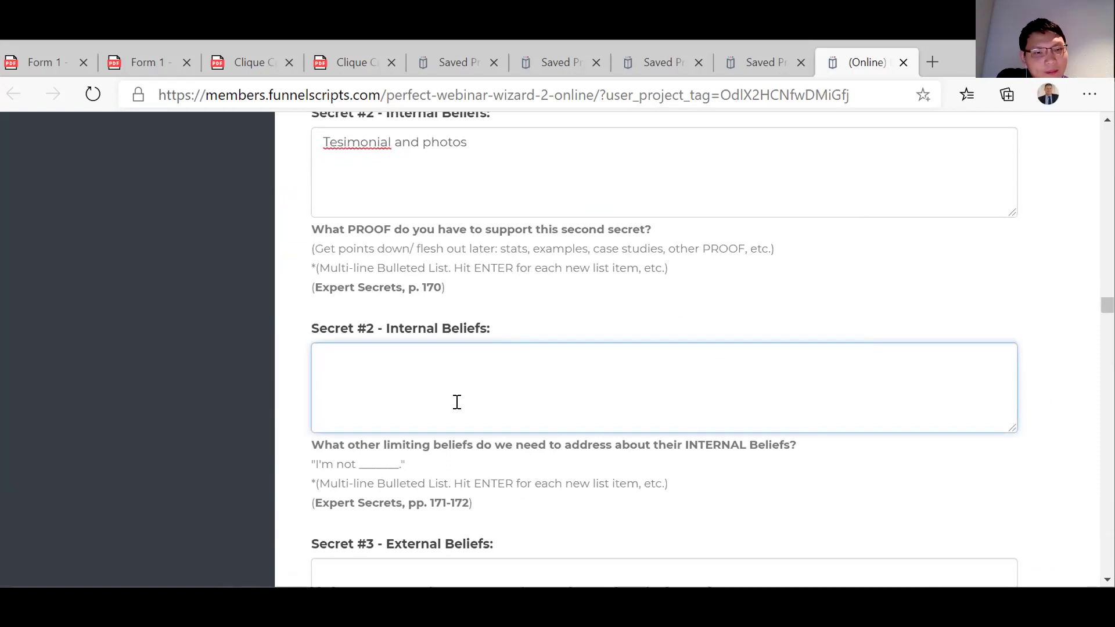
scroll(457, 402, "down", 4)
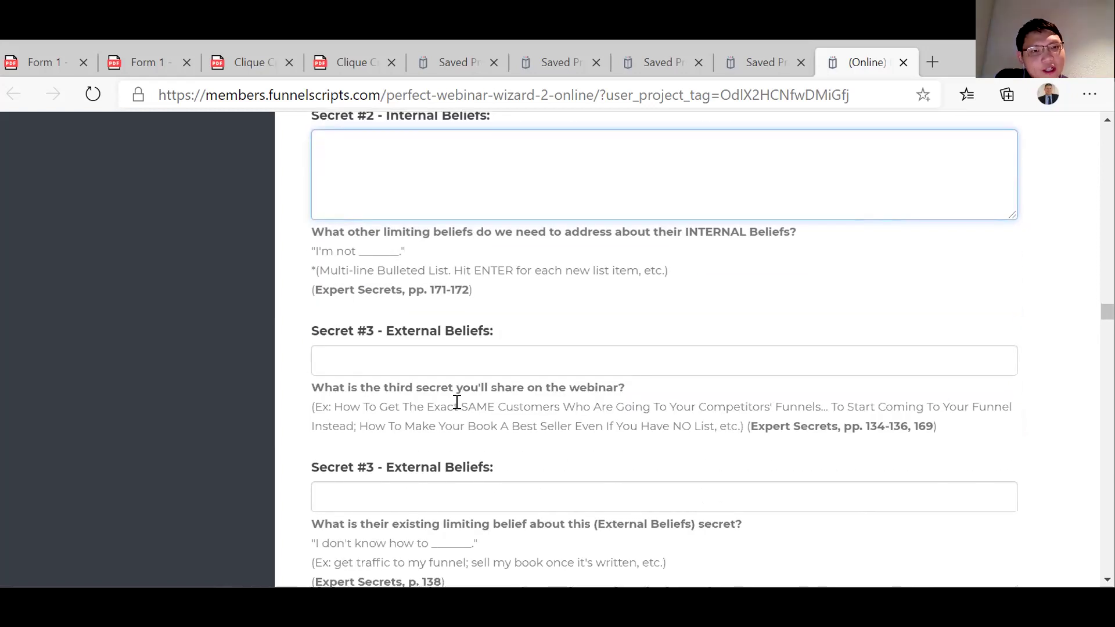
left_click(404, 362)
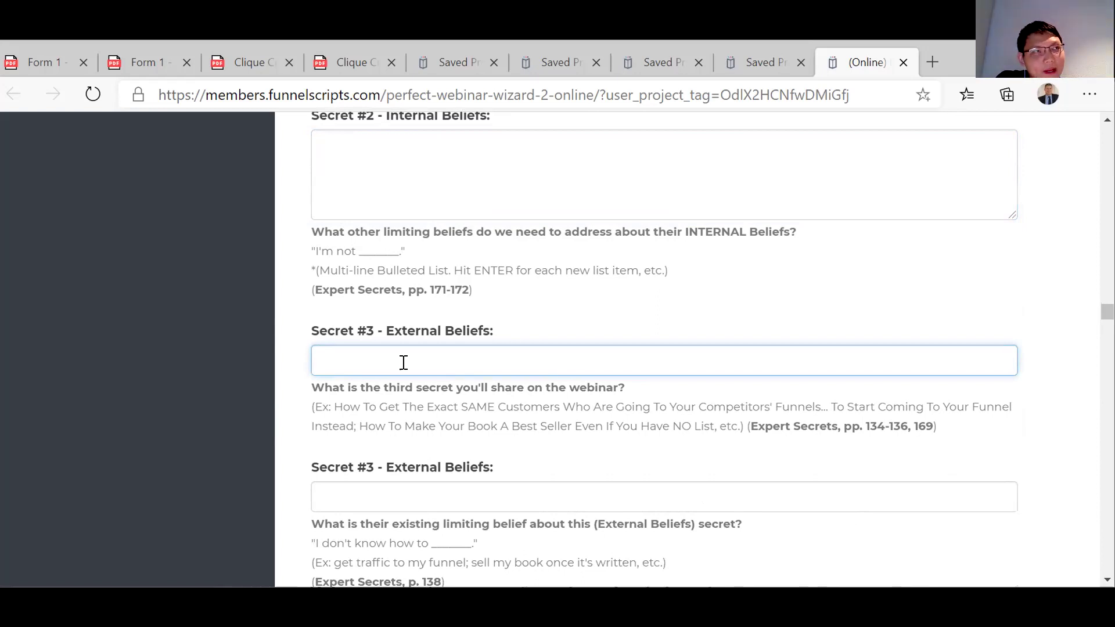
type("COVID is not a good time to sell")
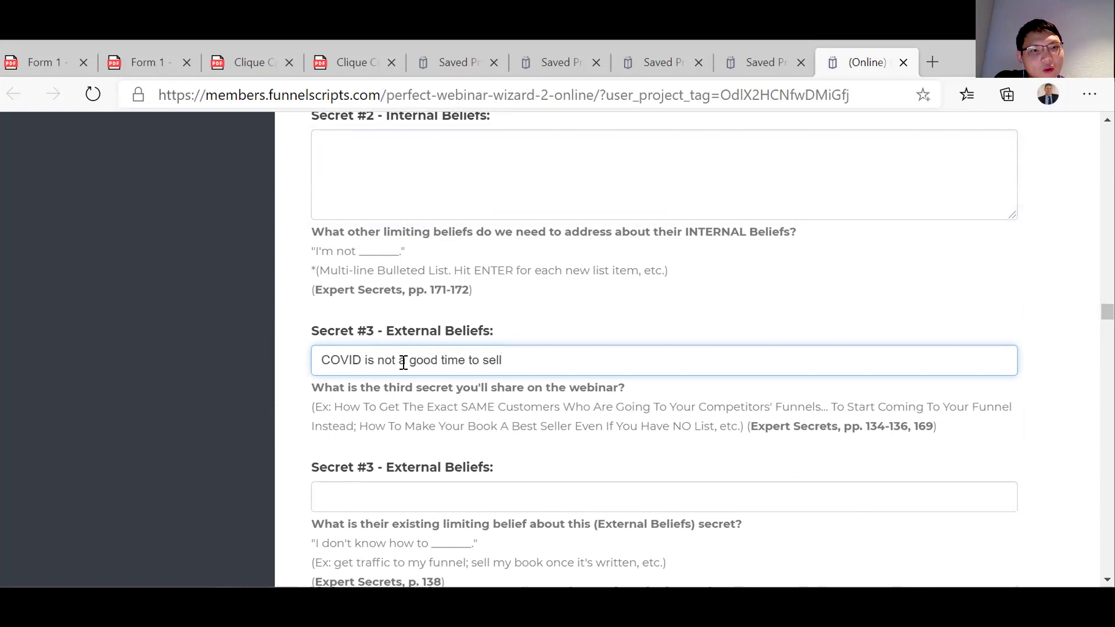
double_click(342, 359)
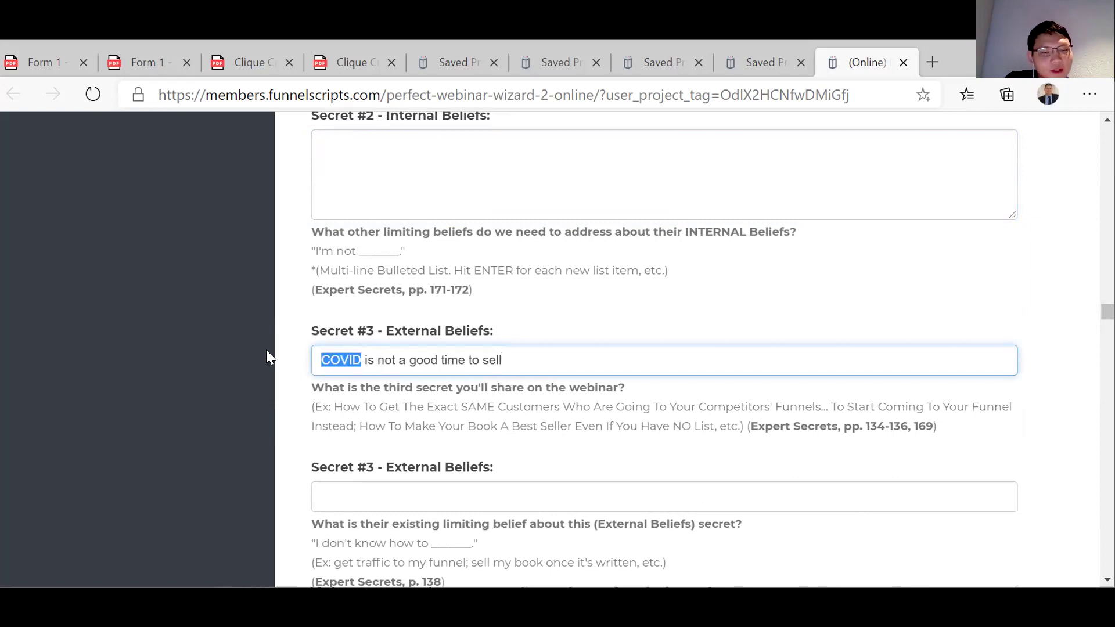
type("Now")
key("BackSpace")
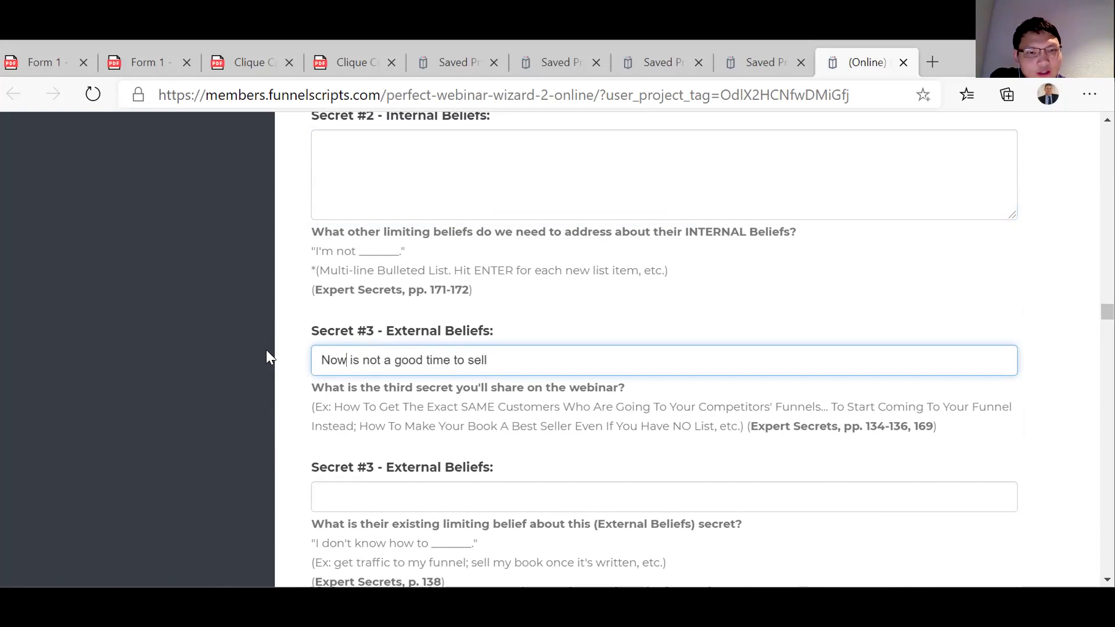
scroll(313, 383, "down", 2)
left_click(332, 364)
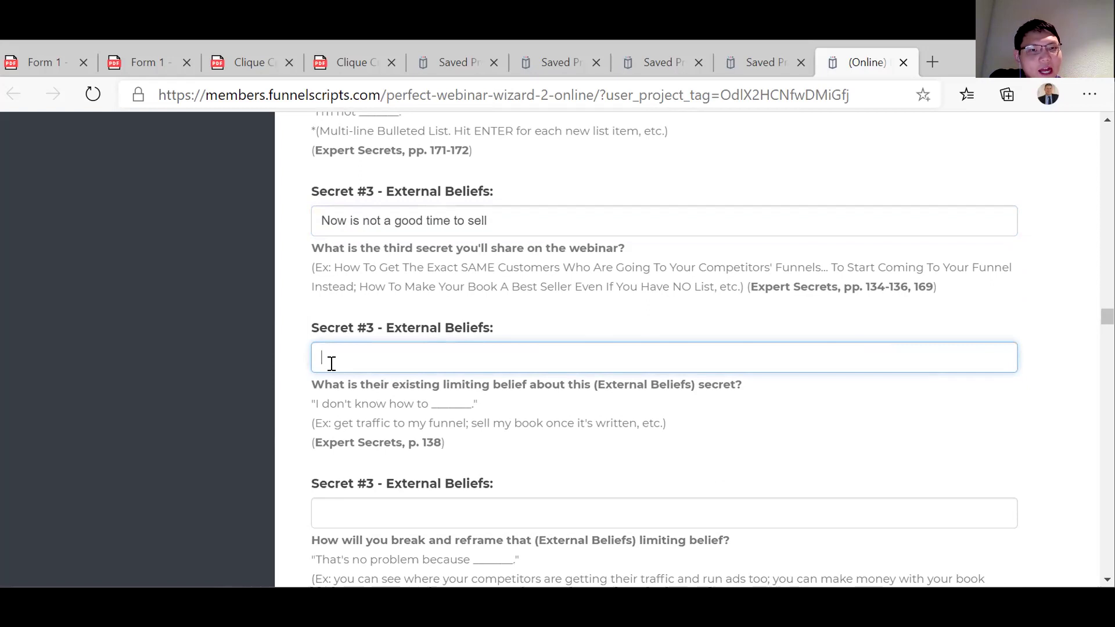
Enter 'make sure its the right time to sell anyway.' as Secret #3's existing limiting belief.
type("ma")
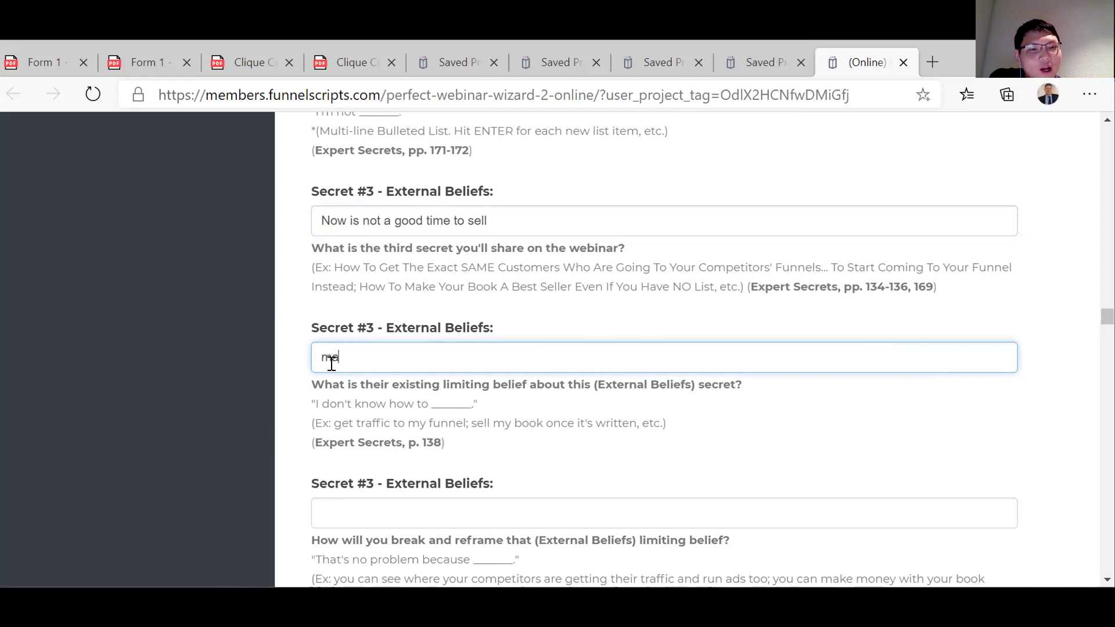
type("ke sur")
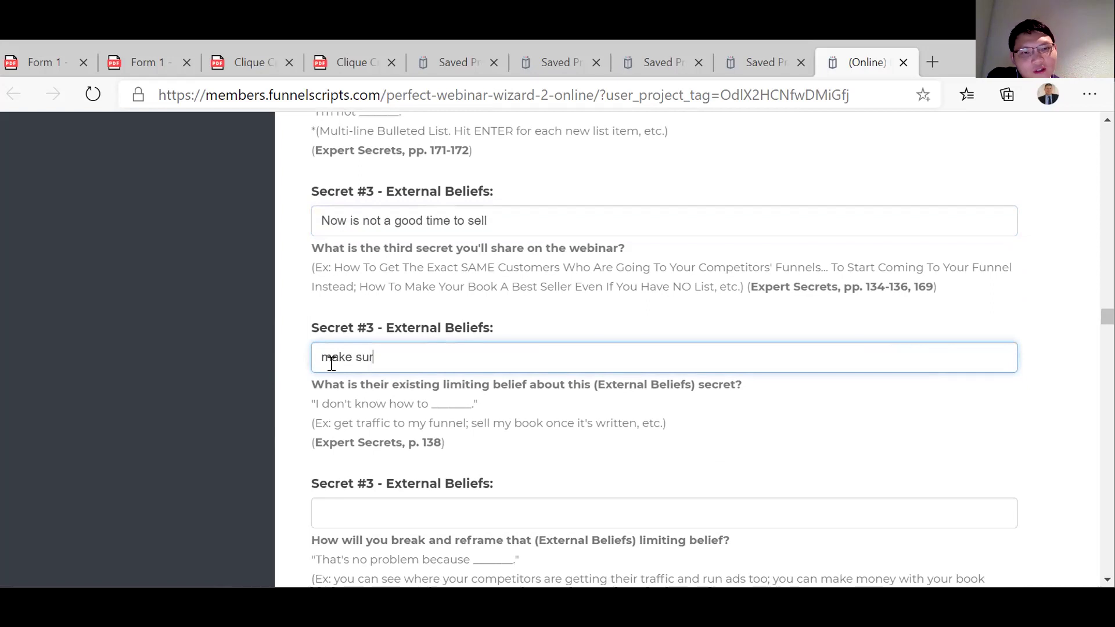
type("e its the right")
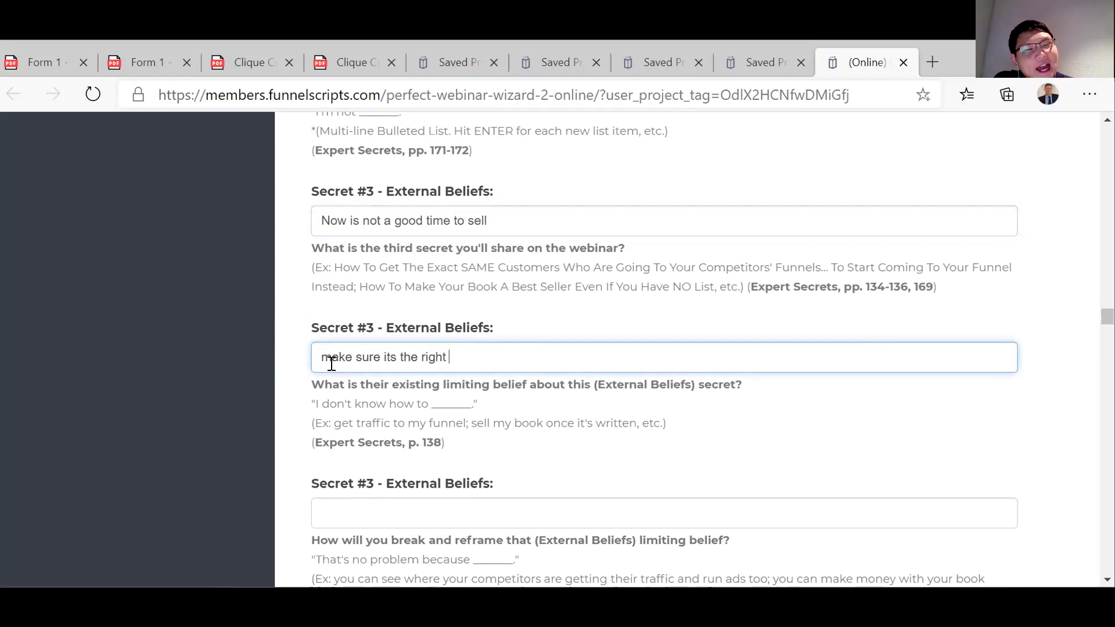
type(" time ")
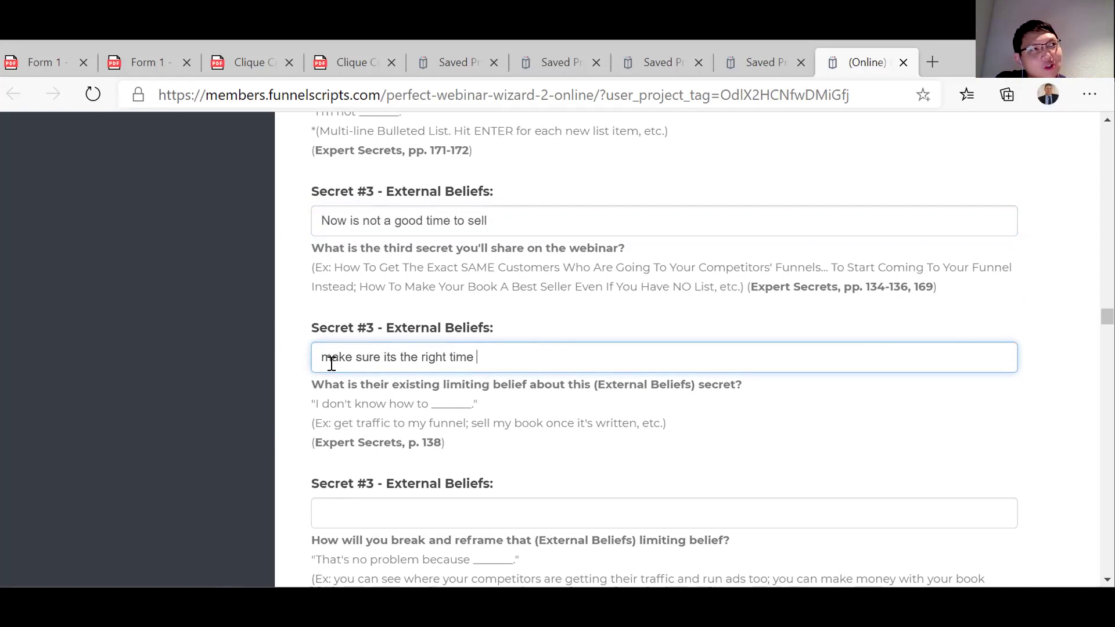
type("to sell any")
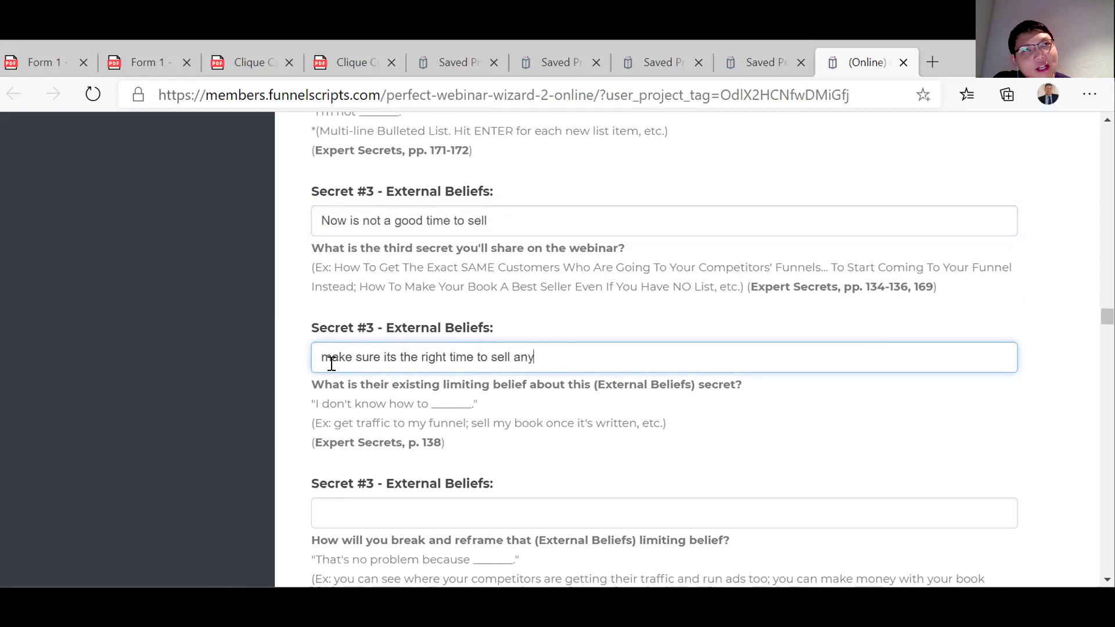
type("way.")
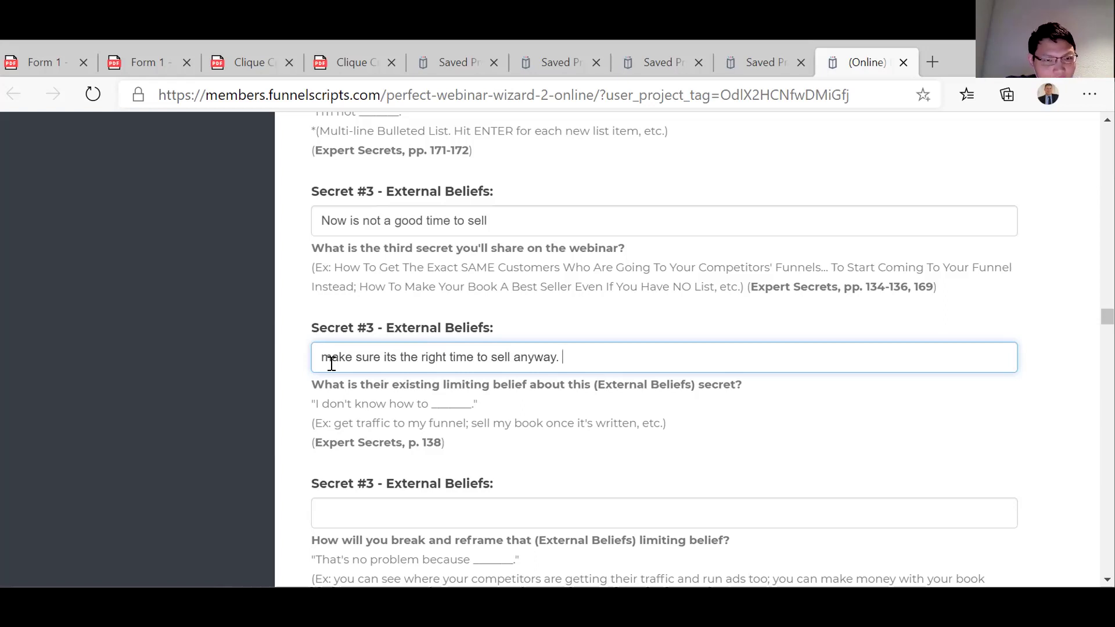
scroll(331, 363, "down", 2)
left_click(340, 394)
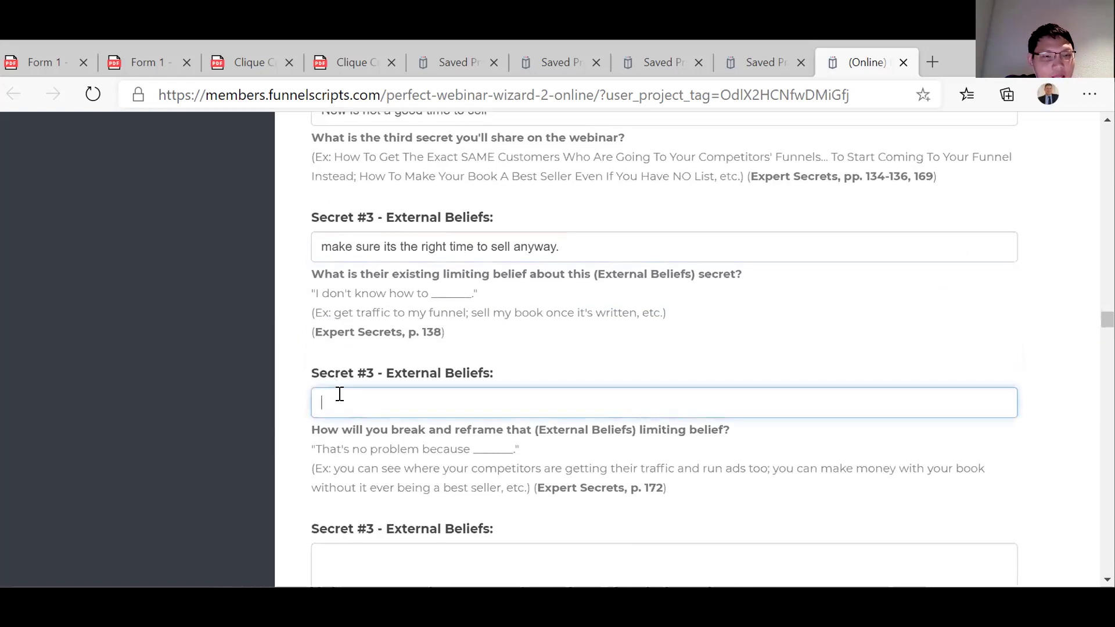
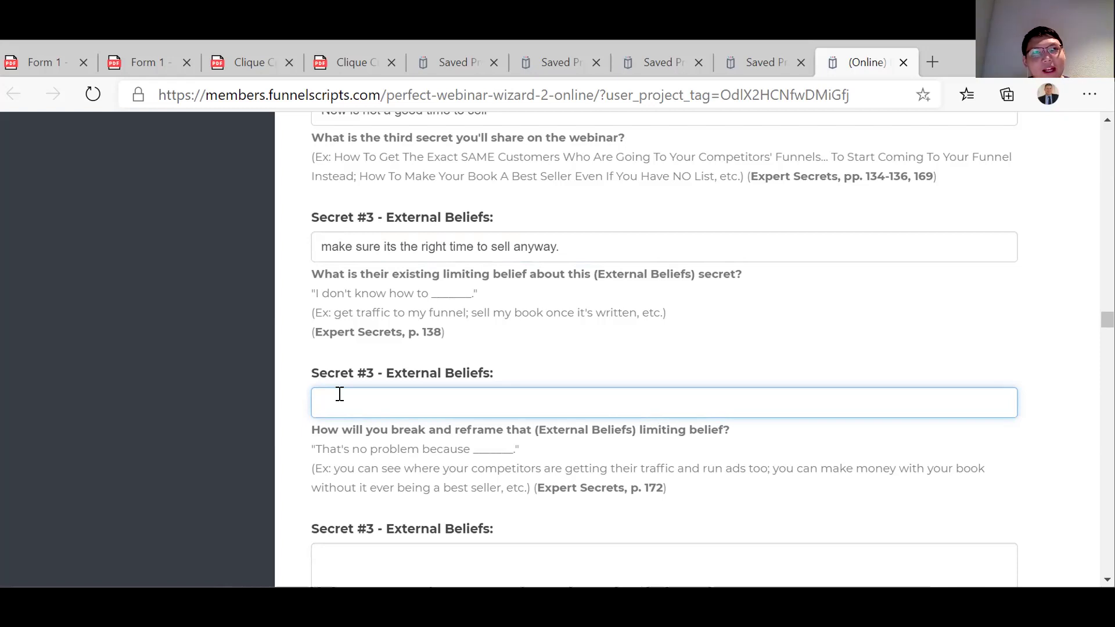
Write the Secret #3 reframe 'your buying in the same market and can realise your next properties potential too'.
type("y")
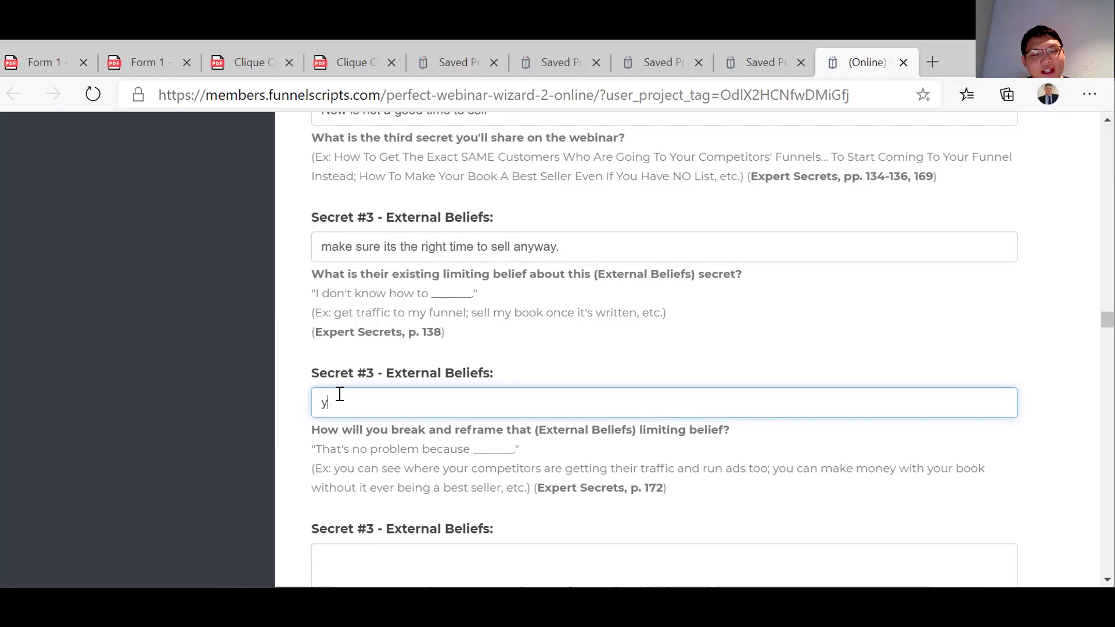
type("our buy")
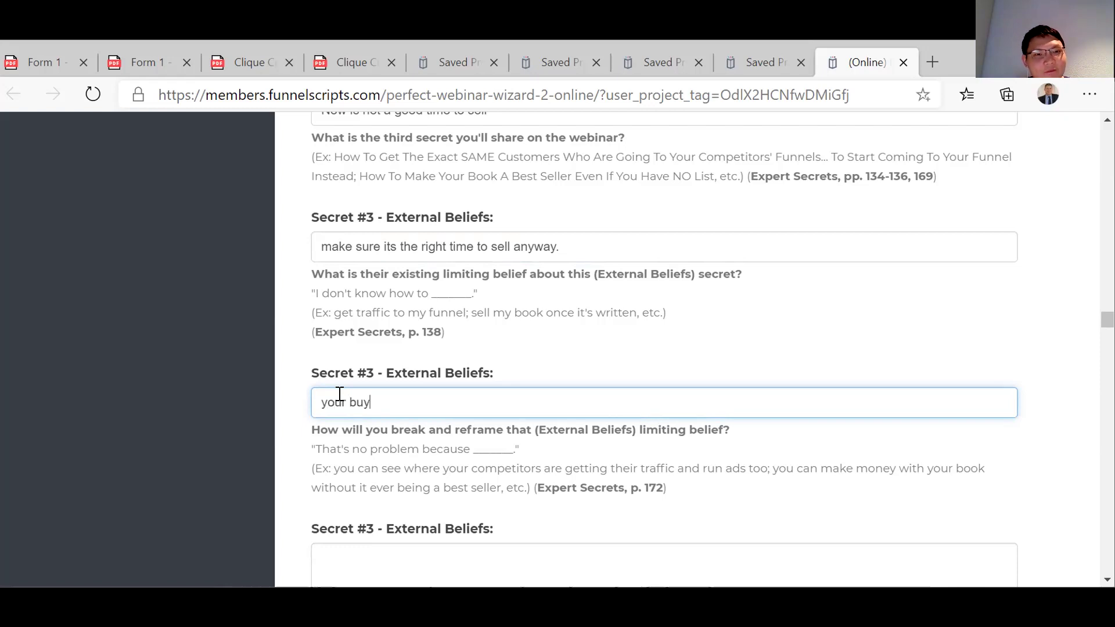
type("ing in the same ")
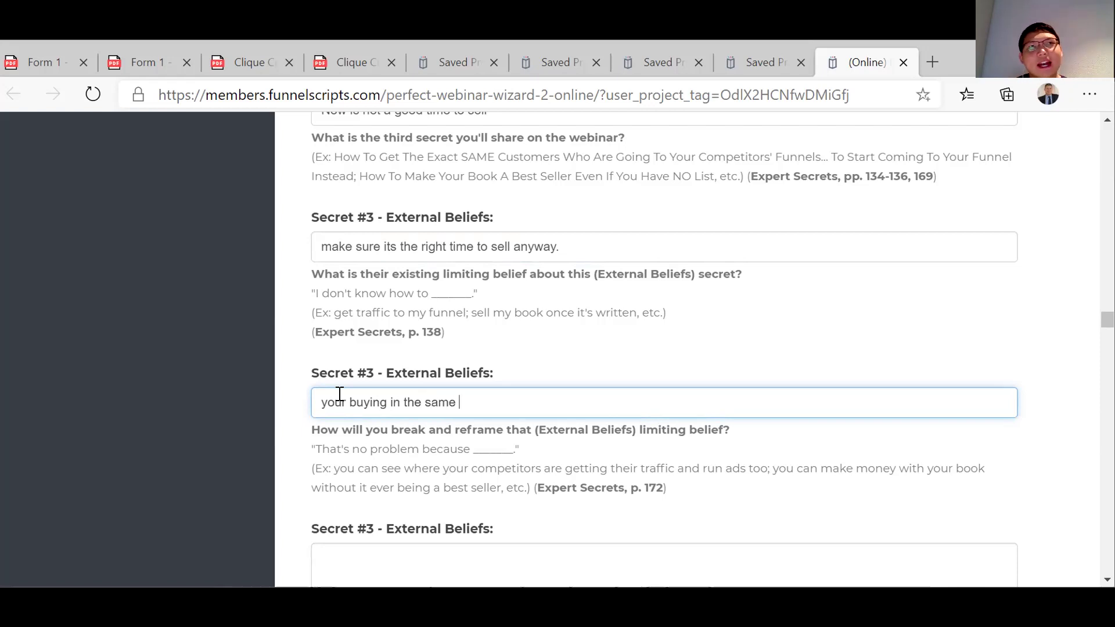
type("market")
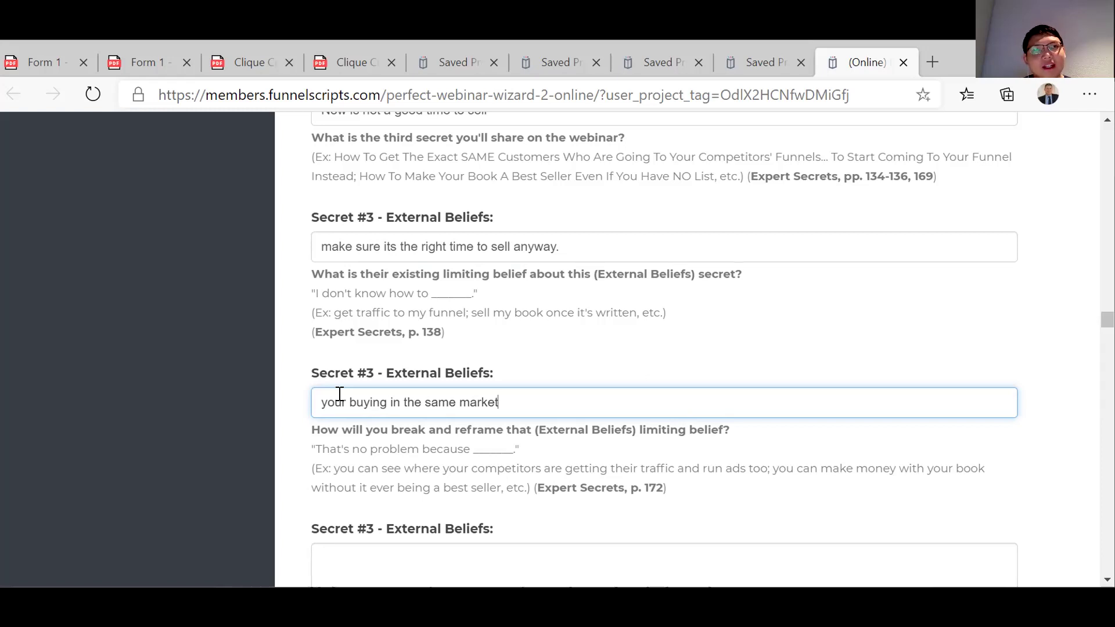
type("and can r")
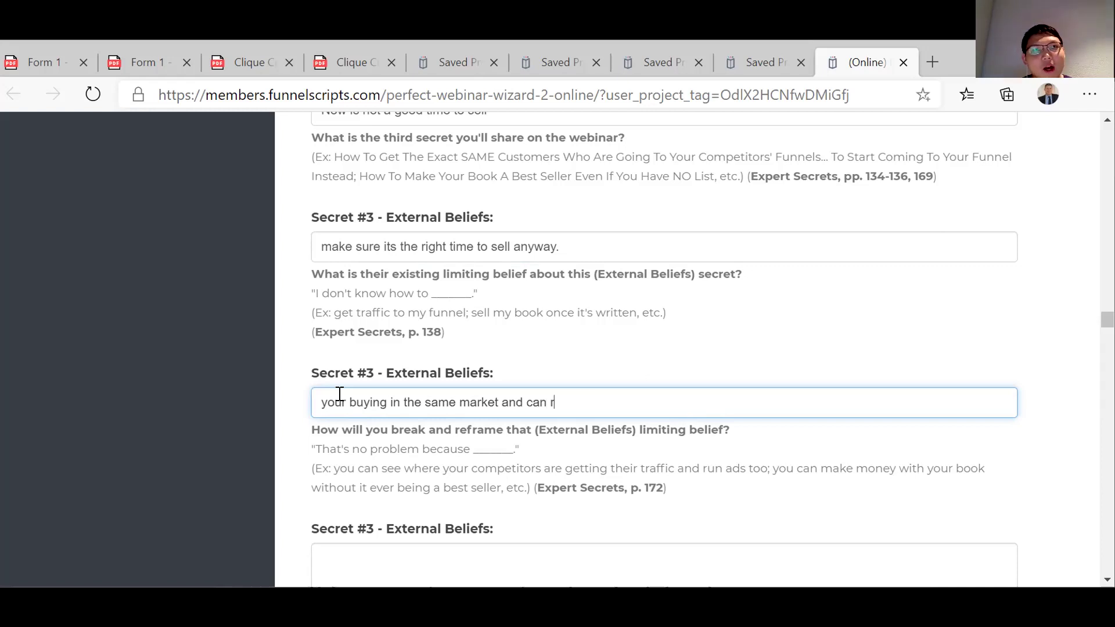
type("eali")
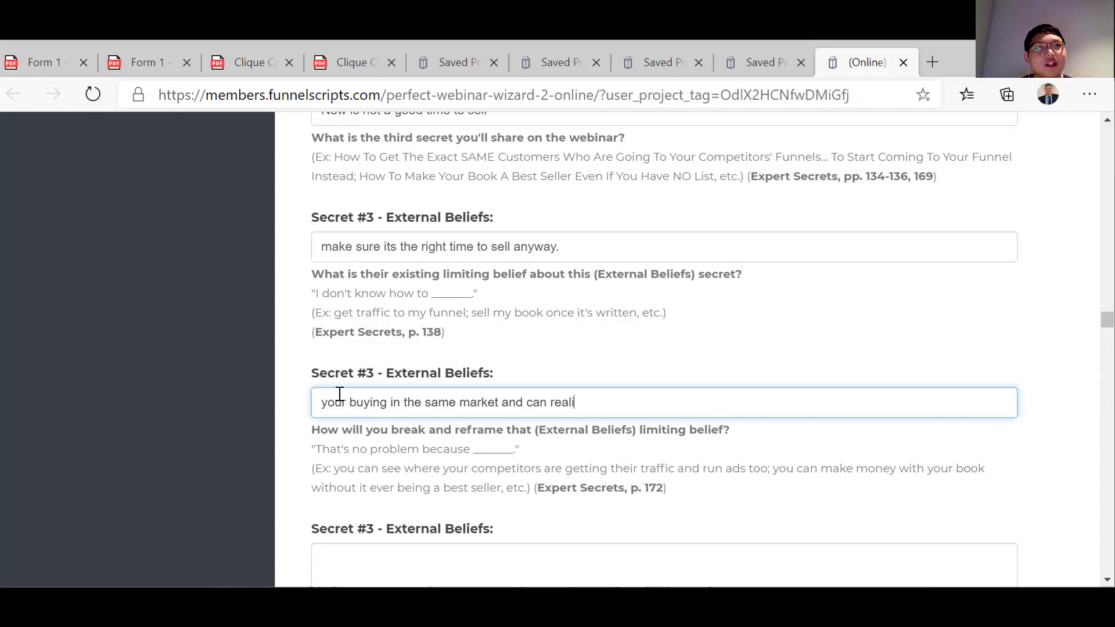
type("se yo")
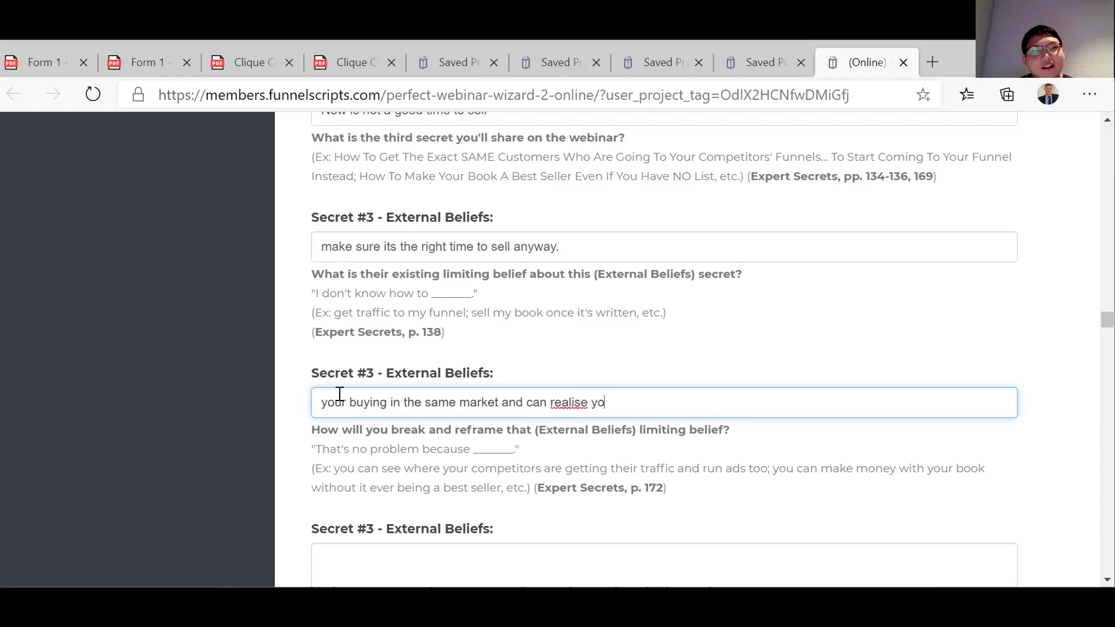
type("ur next ptropeties")
key("BackSpace")
key("BackSpace")
key("BackSpace")
key("BackSpace")
key("BackSpace")
key("BackSpace")
key("BackSpace")
key("BackSpace")
key("BackSpace")
key("BackSpace")
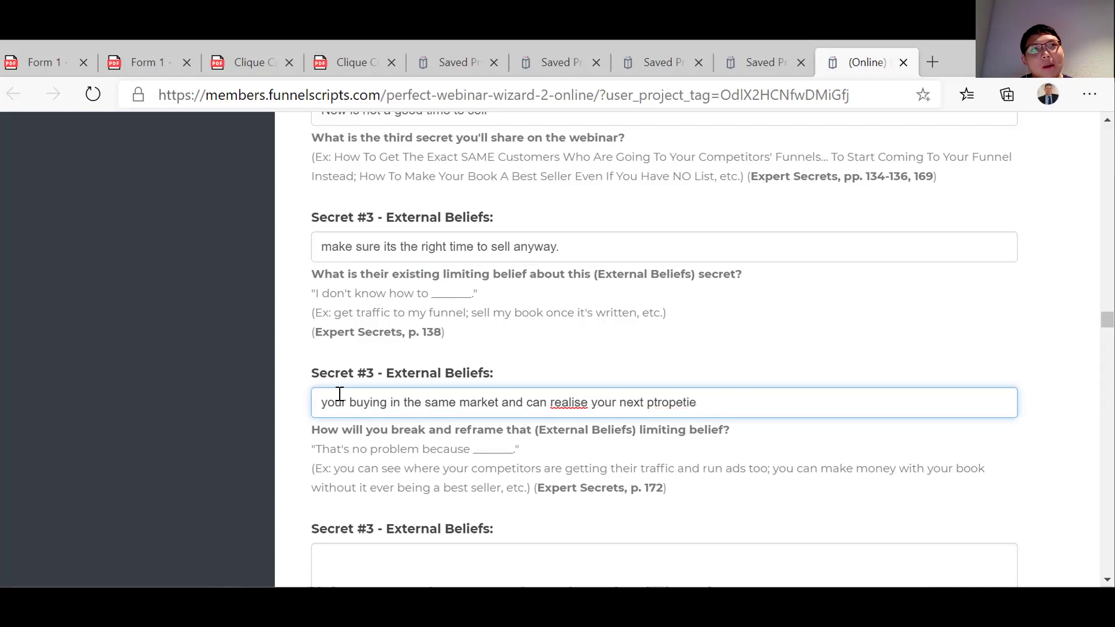
type("roperties potenial.")
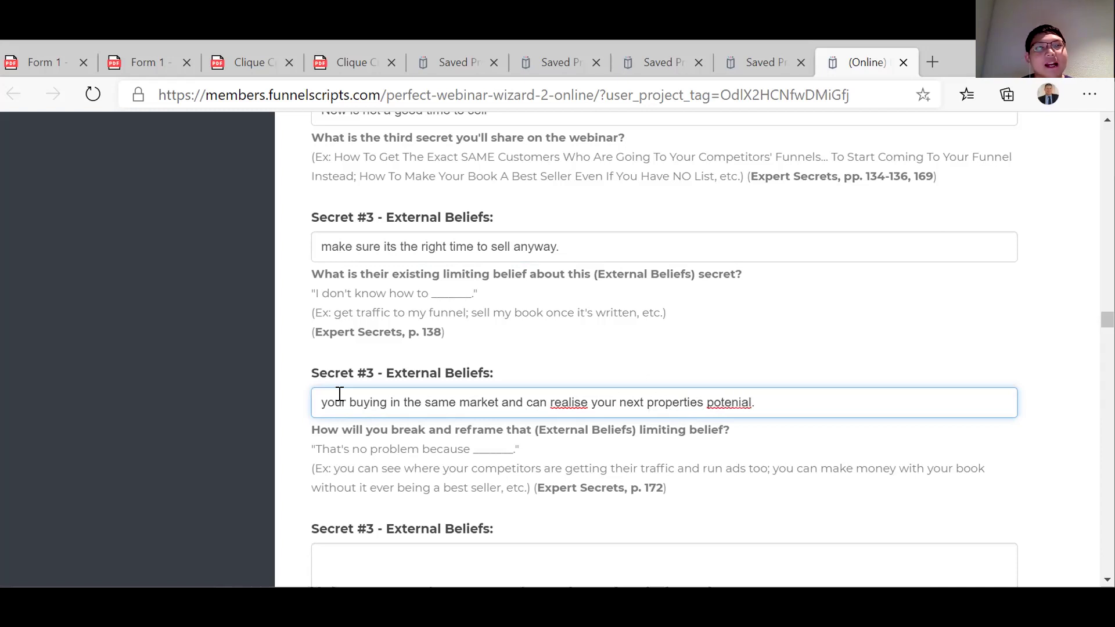
key("BackSpace")
key("BackSpace")
key("BackSpace")
key("BackSpace")
key("BackSpace")
key("BackSpace")
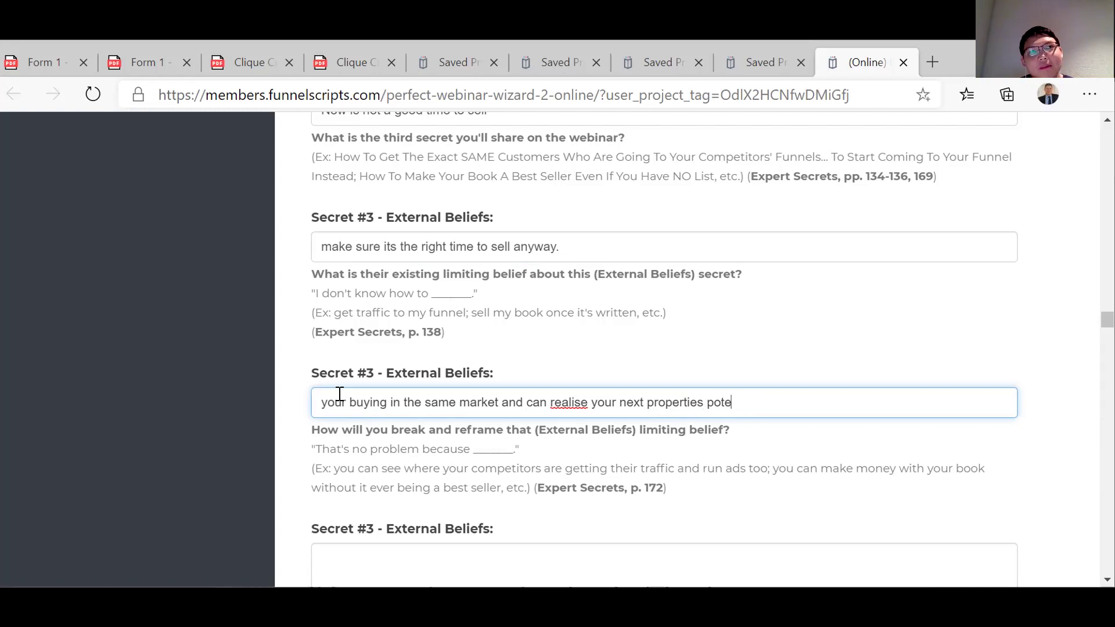
type("ntial")
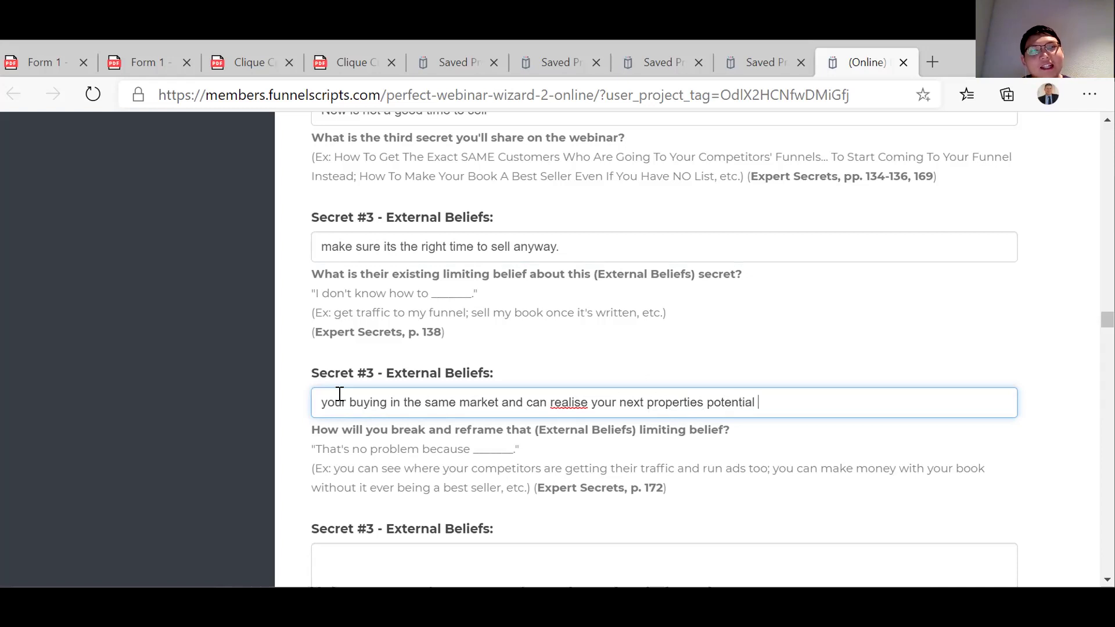
type(" too")
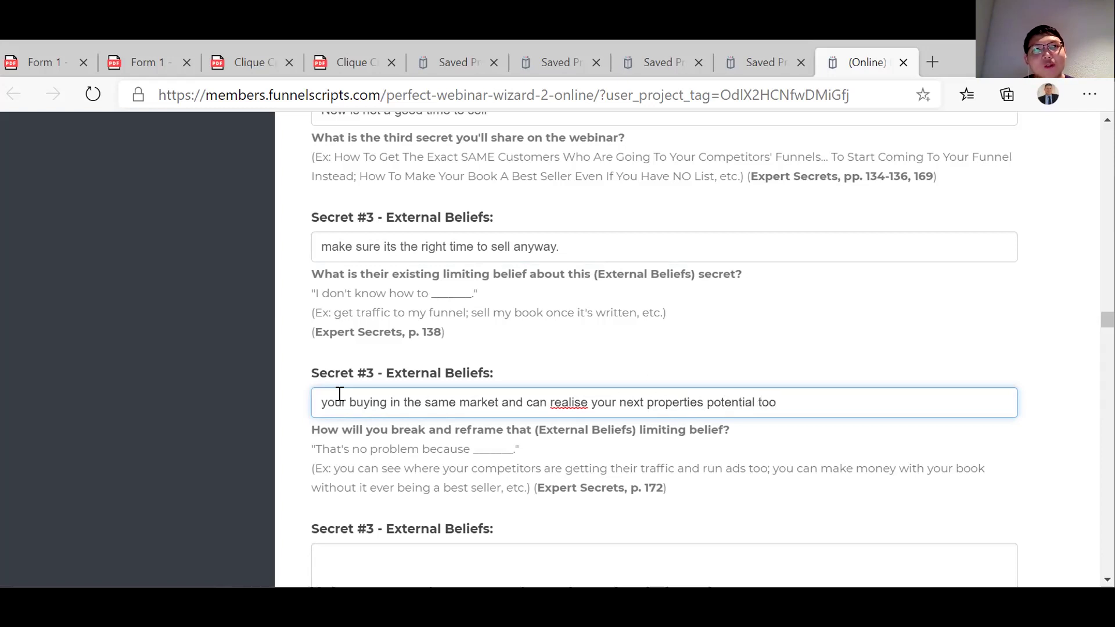
Enter the Secret #3 Epiphany Bridge story about a client's Rostrevor property and Newton purchase off the land developer.
scroll(431, 486, "down", 2)
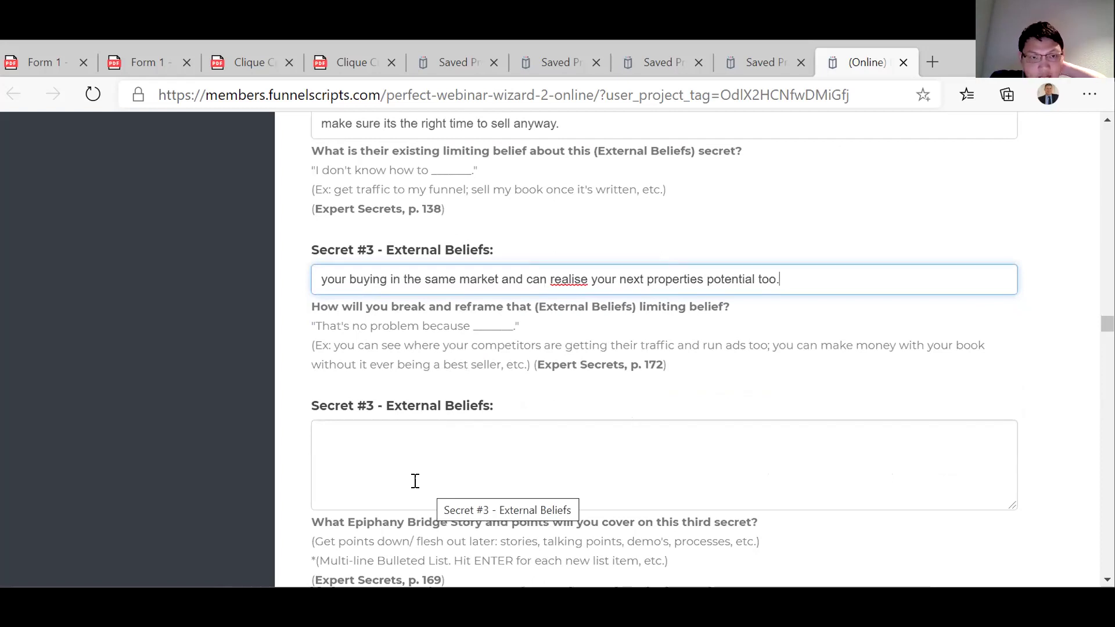
left_click(409, 481)
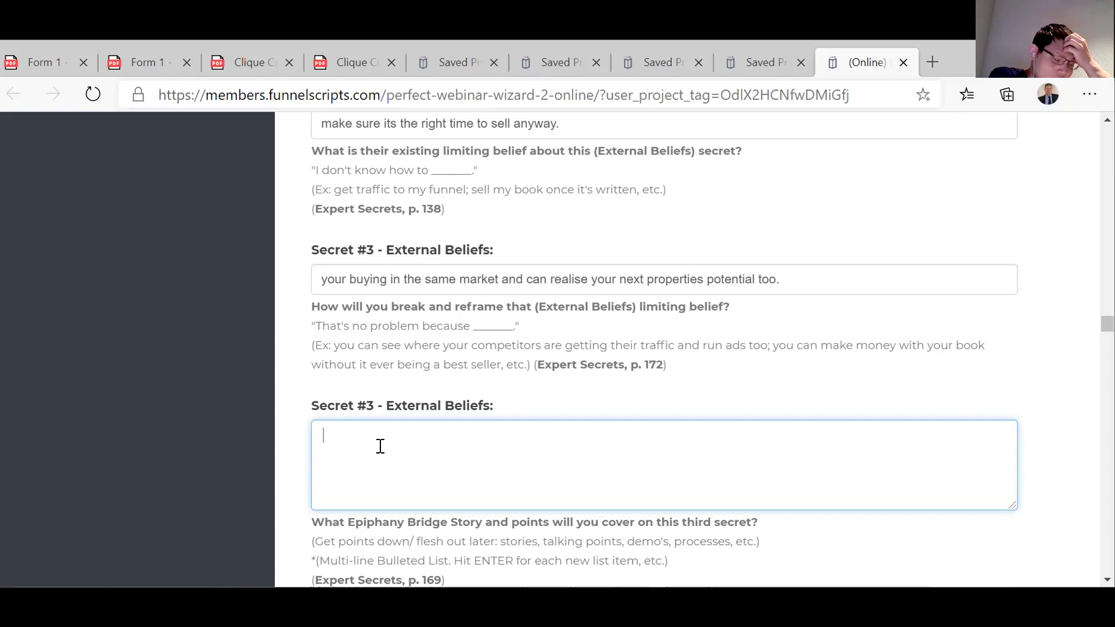
type("Tina")
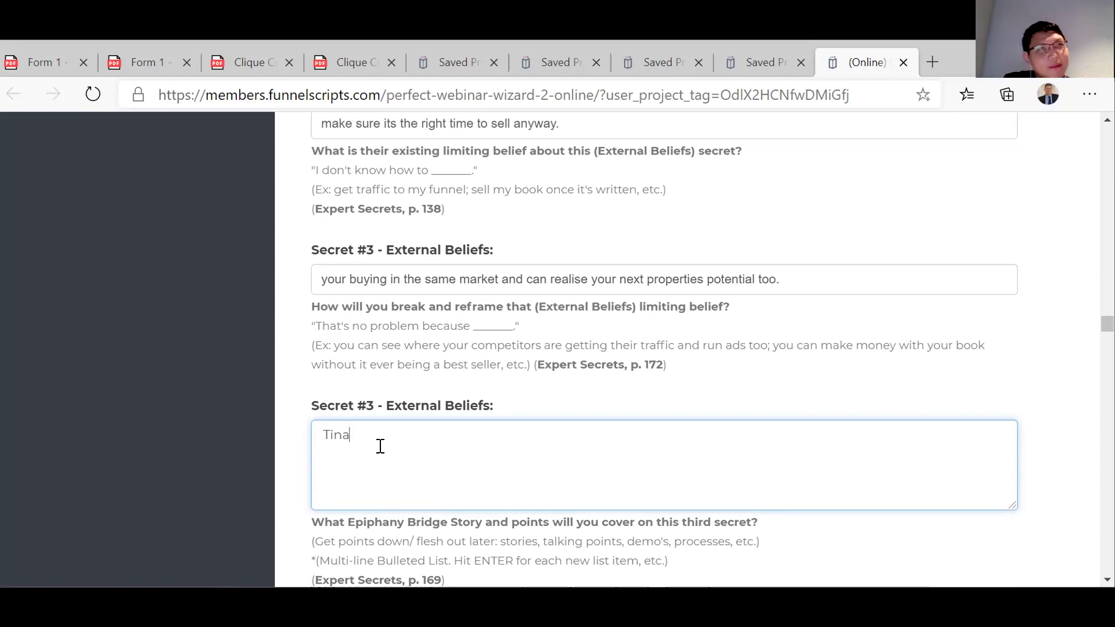
type(":")
type("s rostre")
type("vor popre")
type("rty")
key("BackSpace")
key("BackSpace")
key("BackSpace")
key("BackSpace")
key("BackSpace")
key("BackSpace")
key("BackSpace")
type("roperty anfd ")
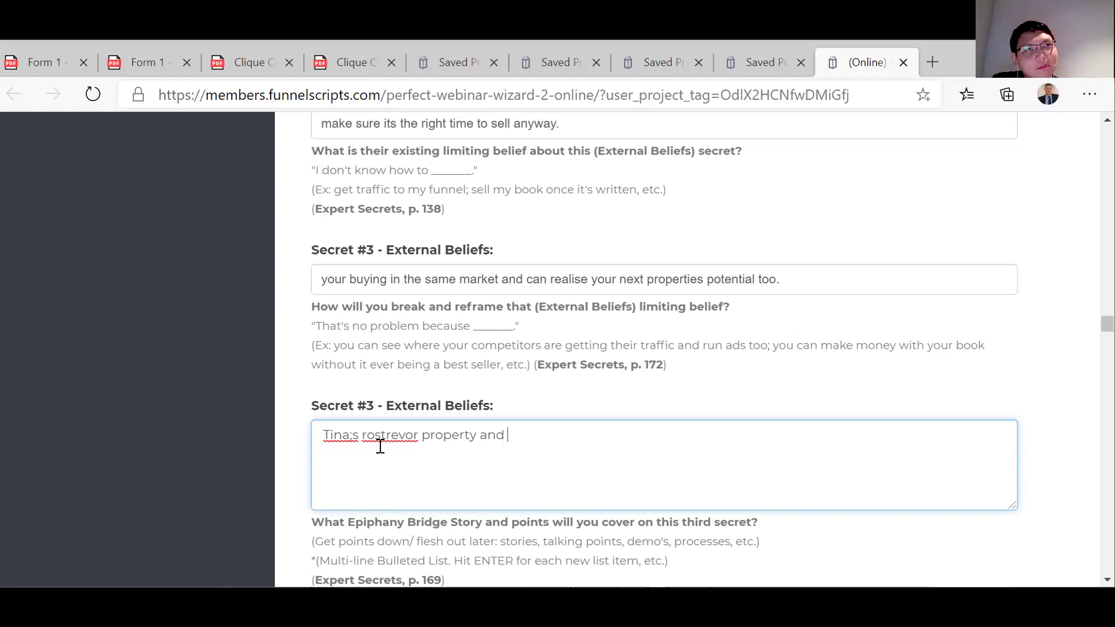
type("Newton p")
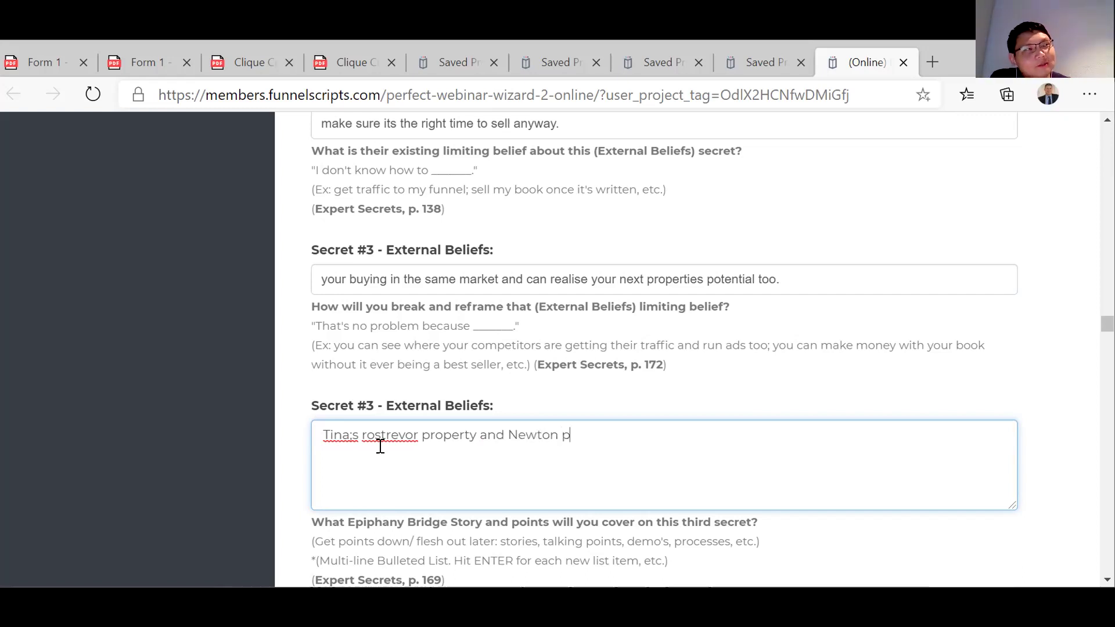
type("urchase.")
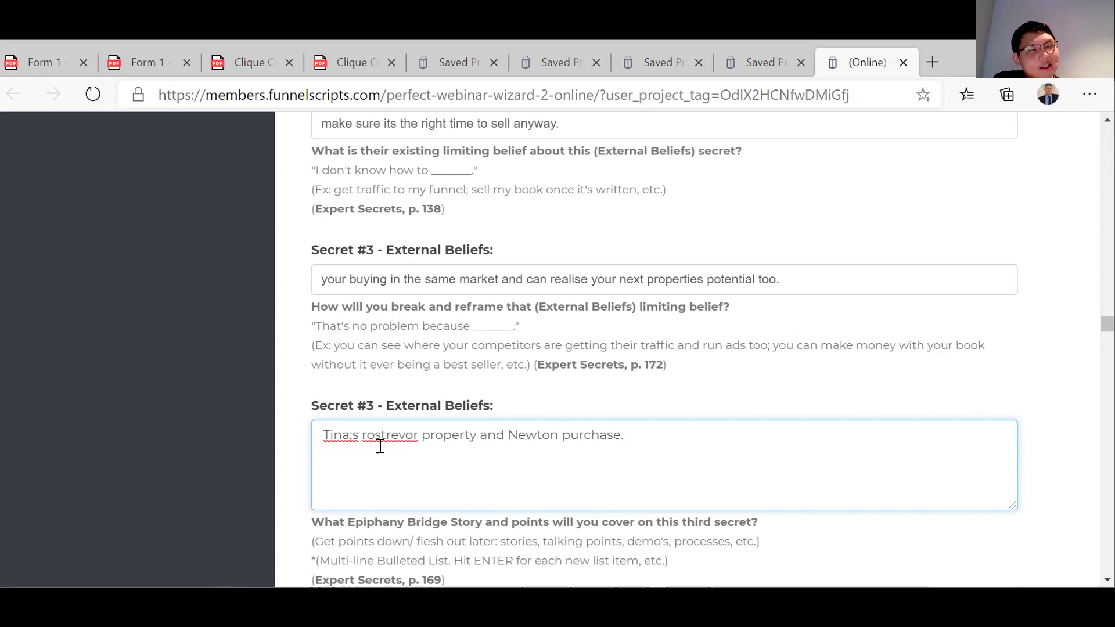
left_click(367, 436)
key("BackSpace")
type("R")
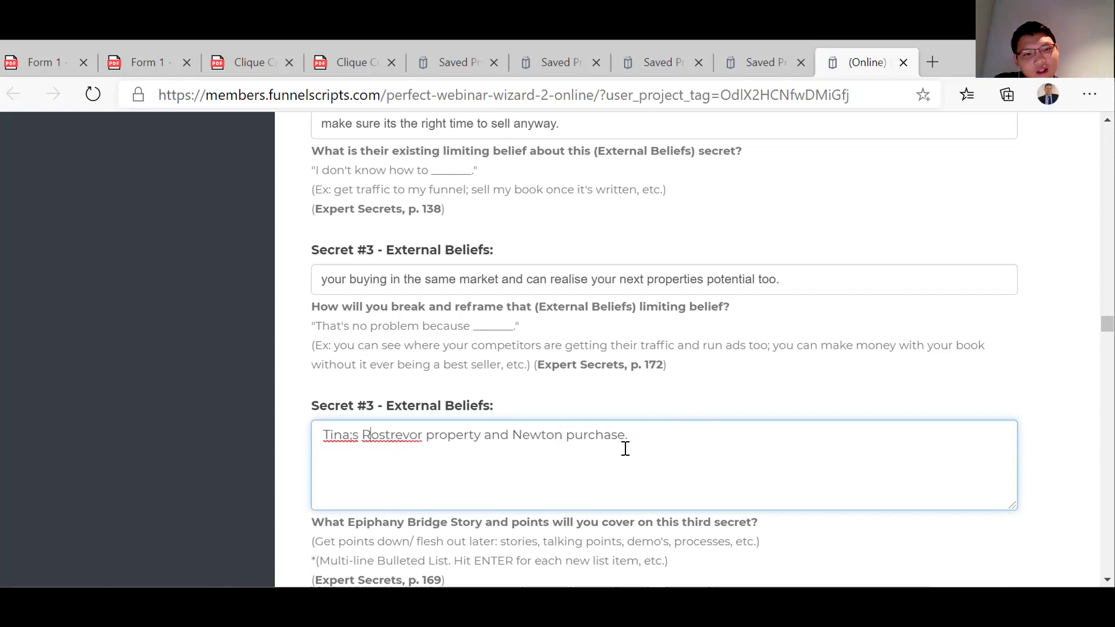
type("purchas")
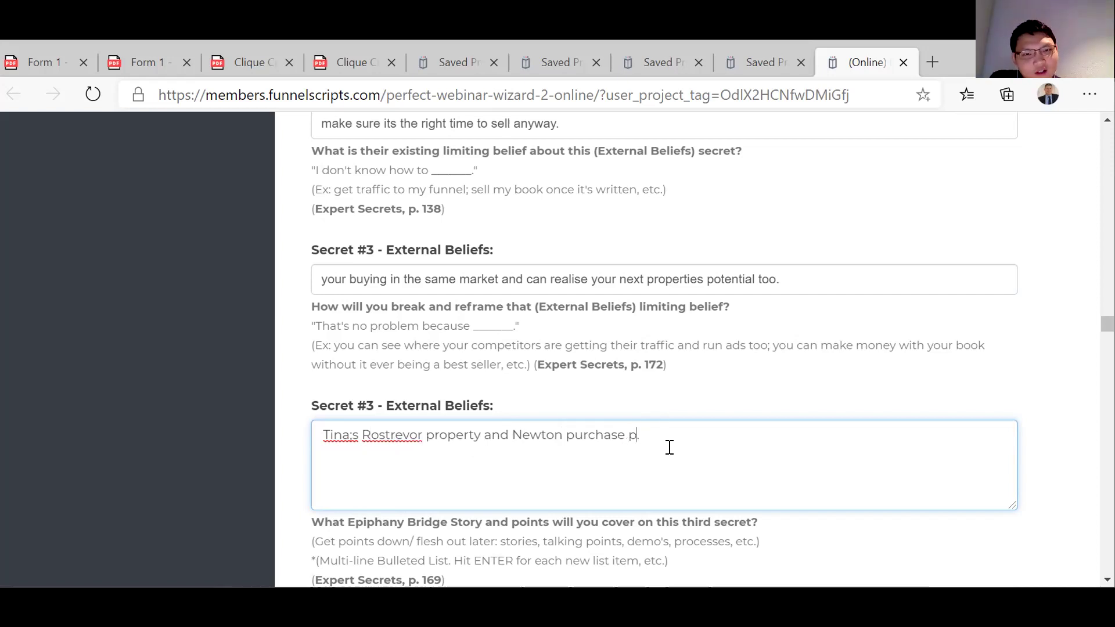
type("ing off the lan")
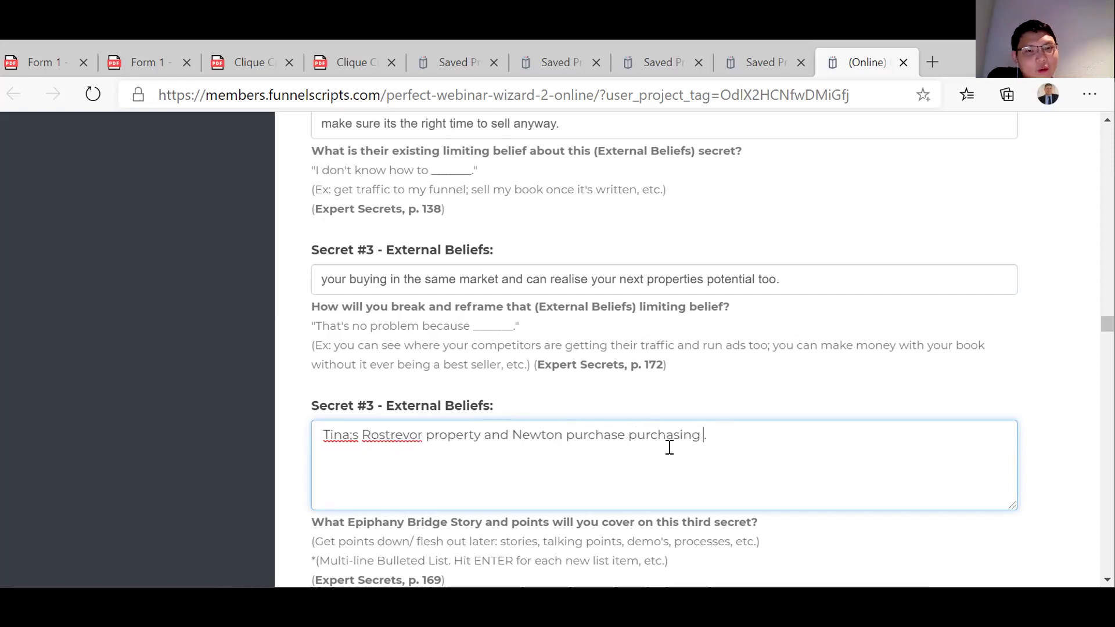
type("d ")
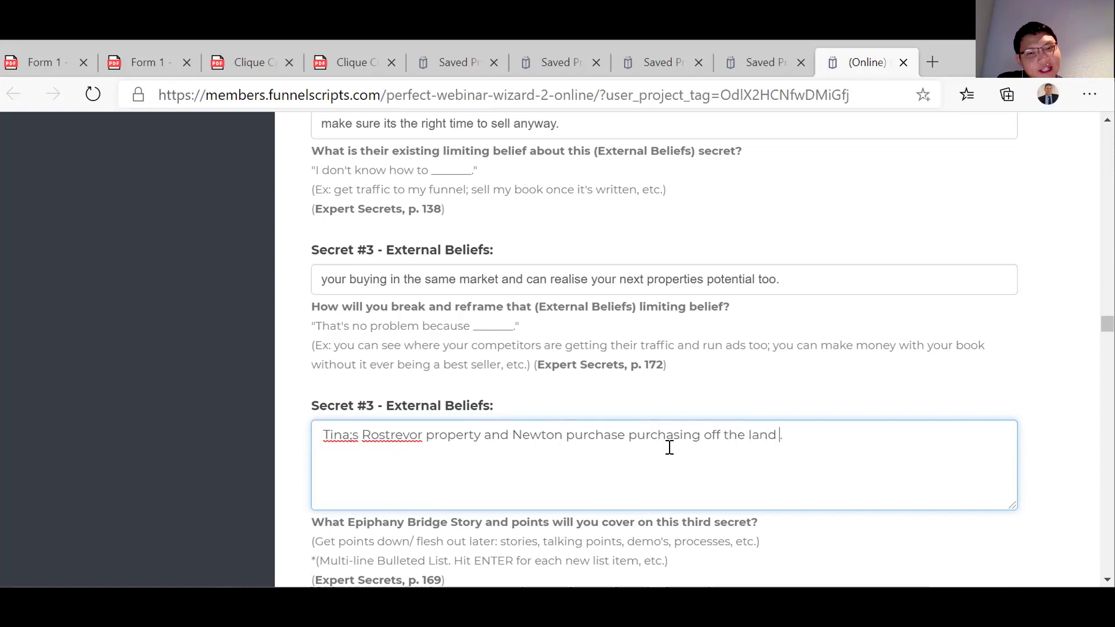
type("develope")
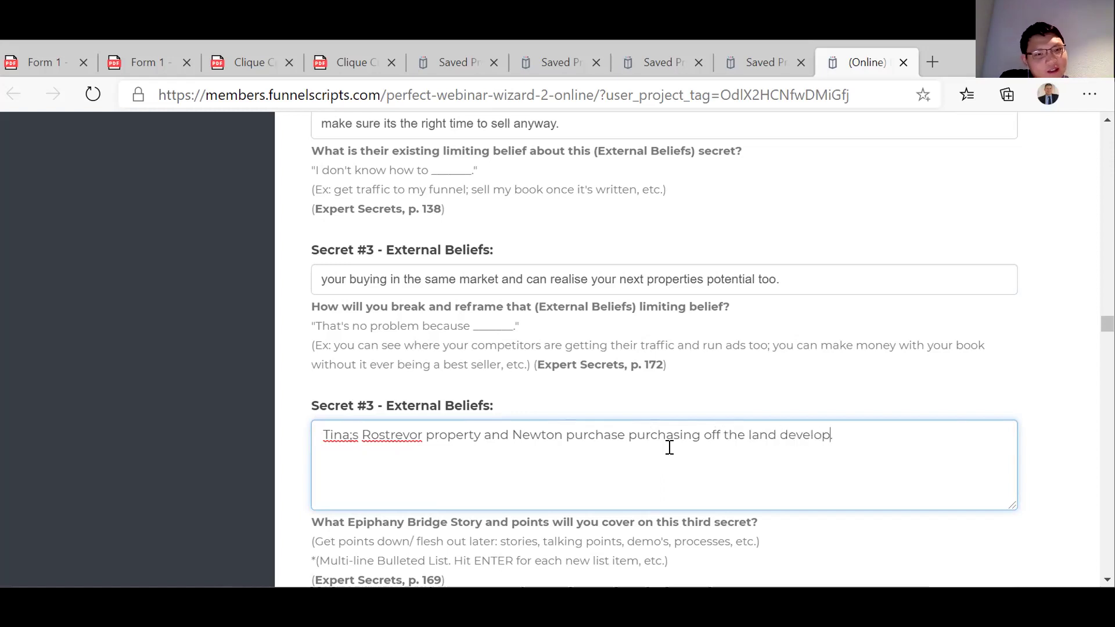
type("r .")
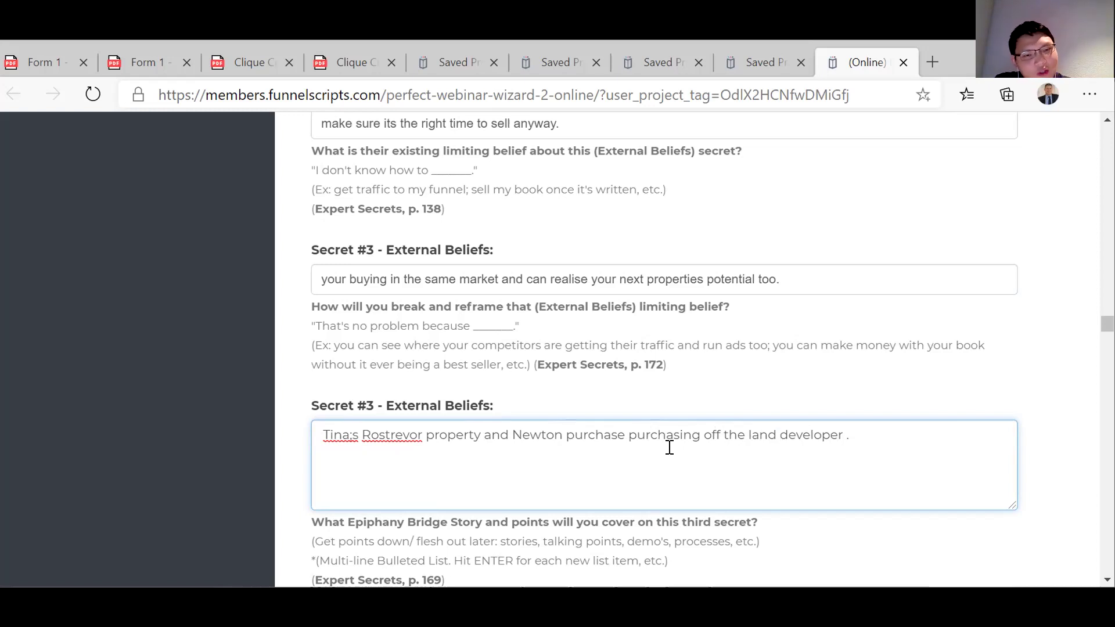
scroll(669, 447, "down", 4)
Enter 'Growth rate of Norwood for example' as the Secret #3 proof.
left_click(584, 441)
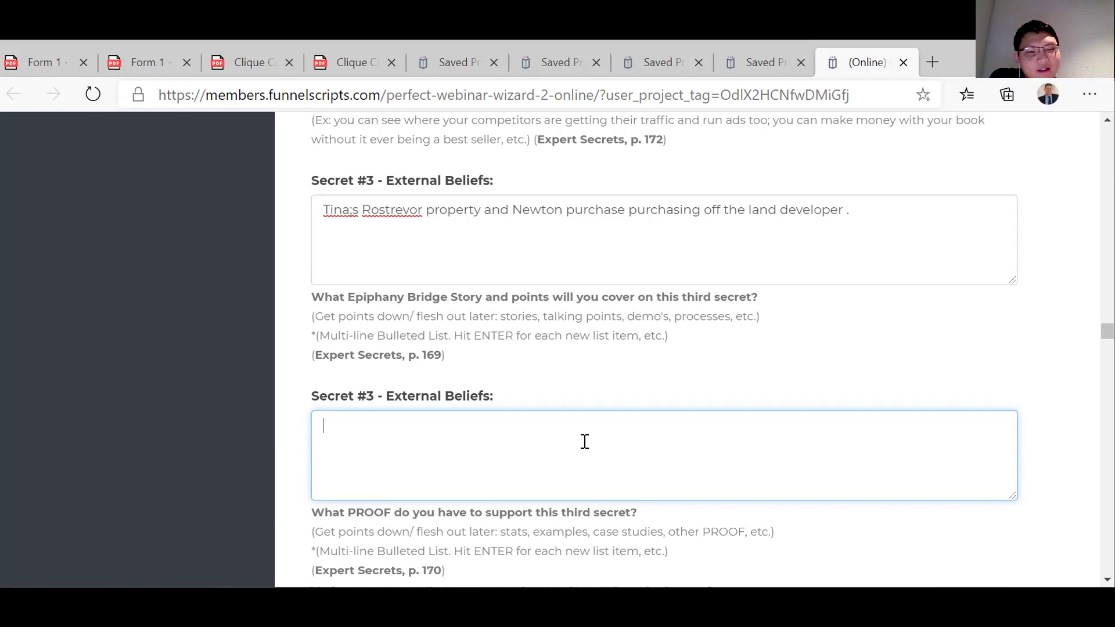
type("Growth ra")
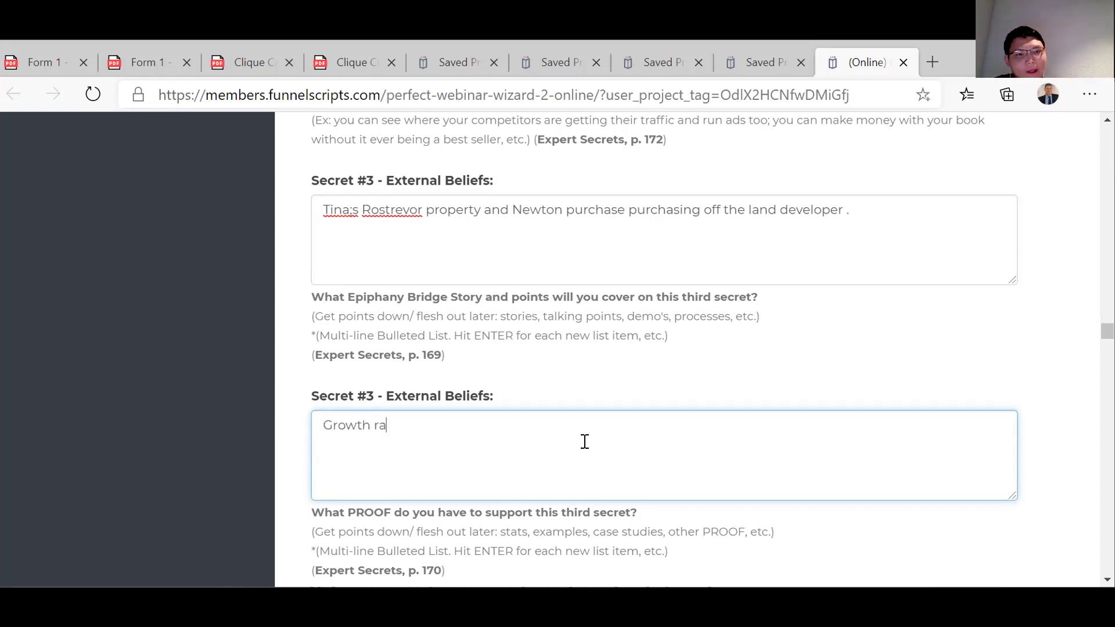
type("te of No")
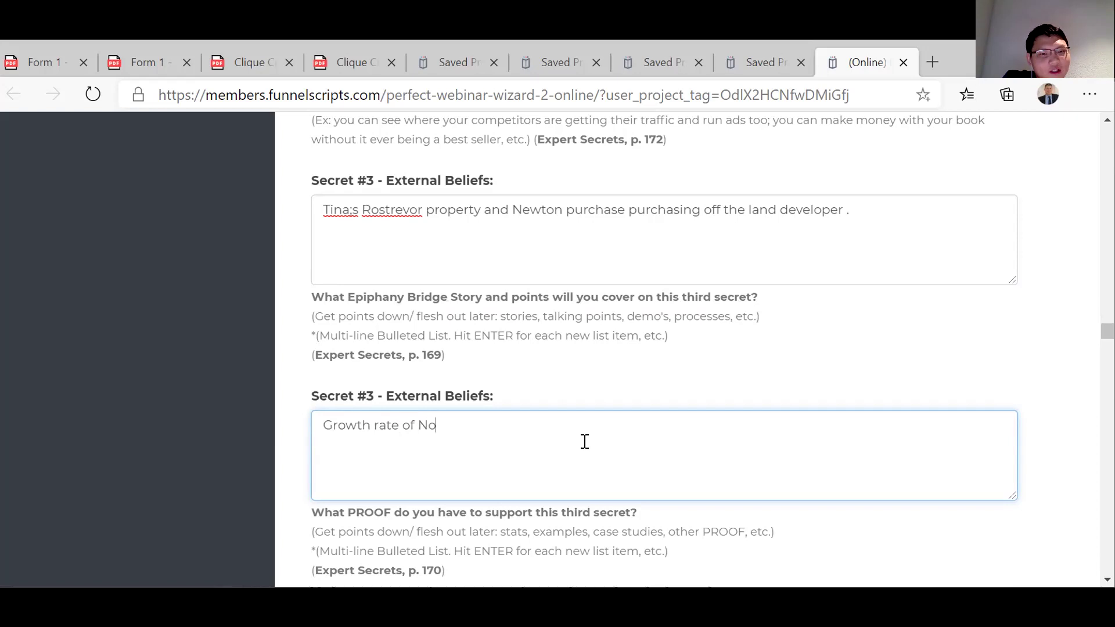
type("rwood fo rexample")
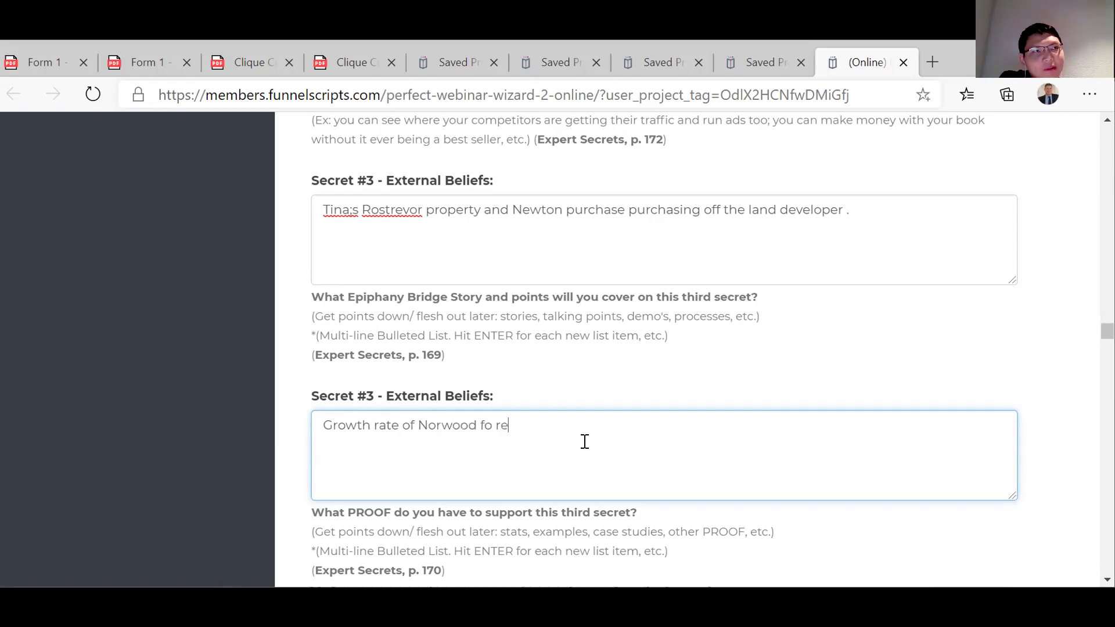
key("BackSpace")
key("BackSpace")
key("BackSpace")
key("BackSpace")
key("BackSpace")
key("BackSpace")
key("BackSpace")
key("BackSpace")
key("BackSpace")
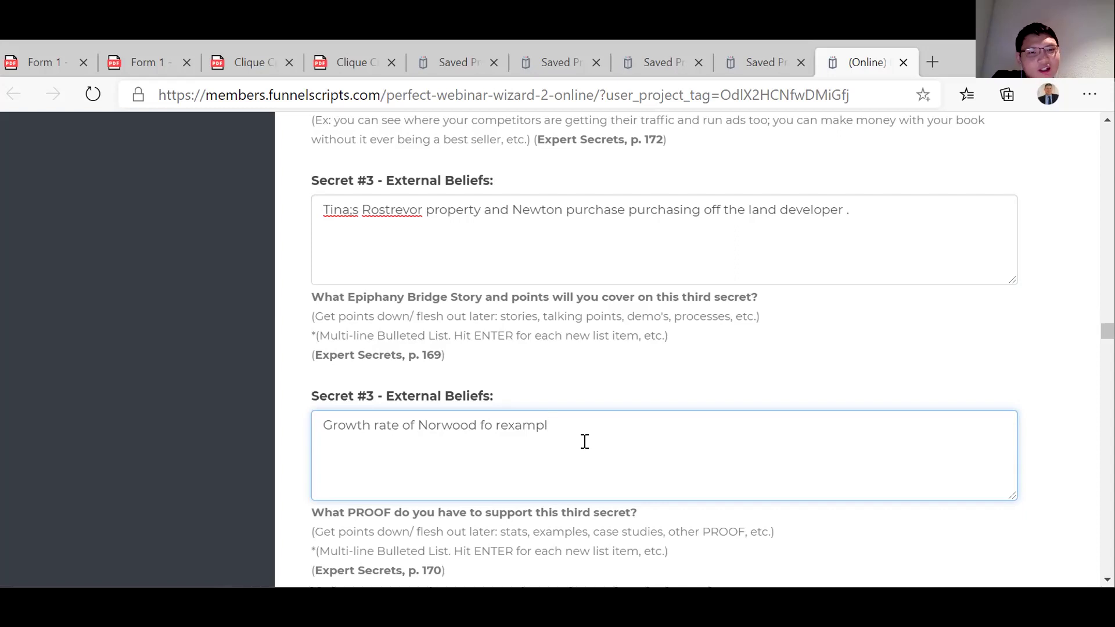
type("r")
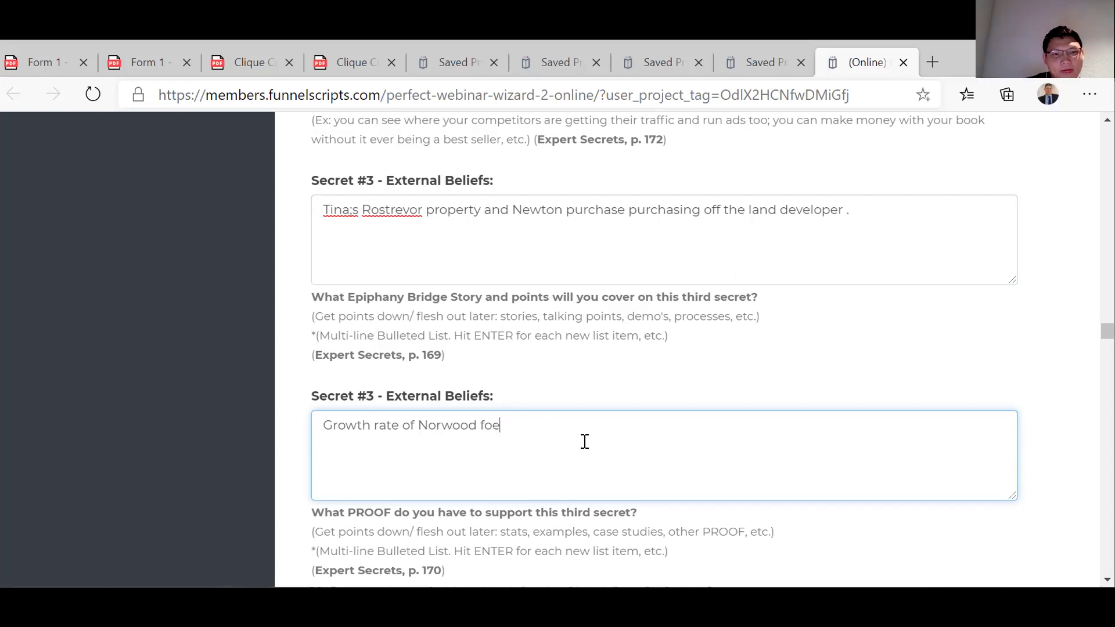
key("BackSpace")
key("BackSpace")
type("r example")
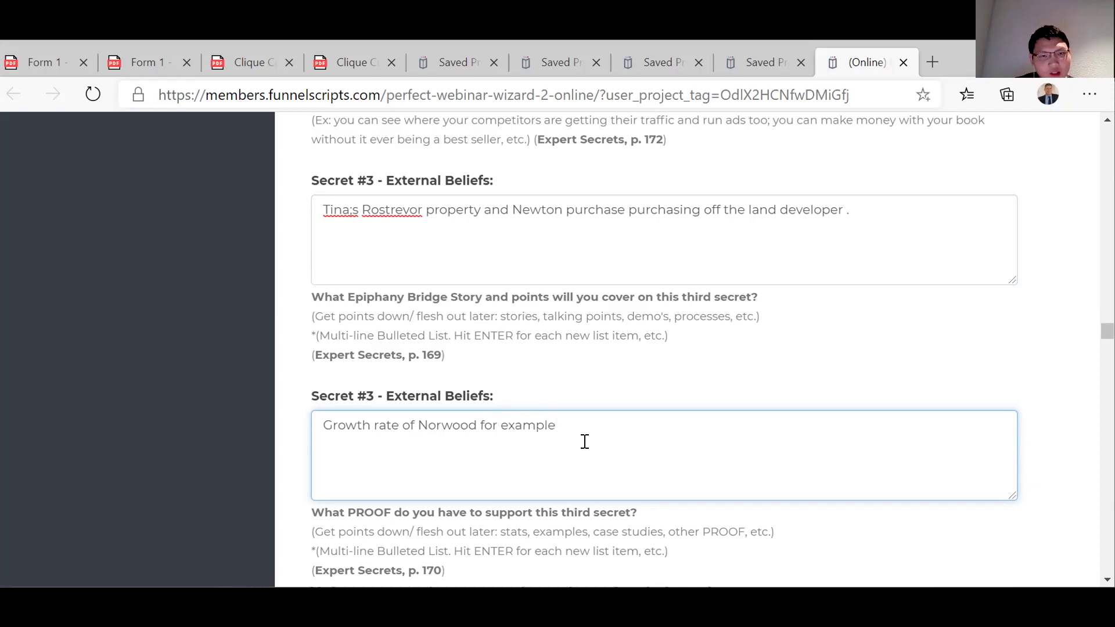
scroll(583, 442, "down", 5)
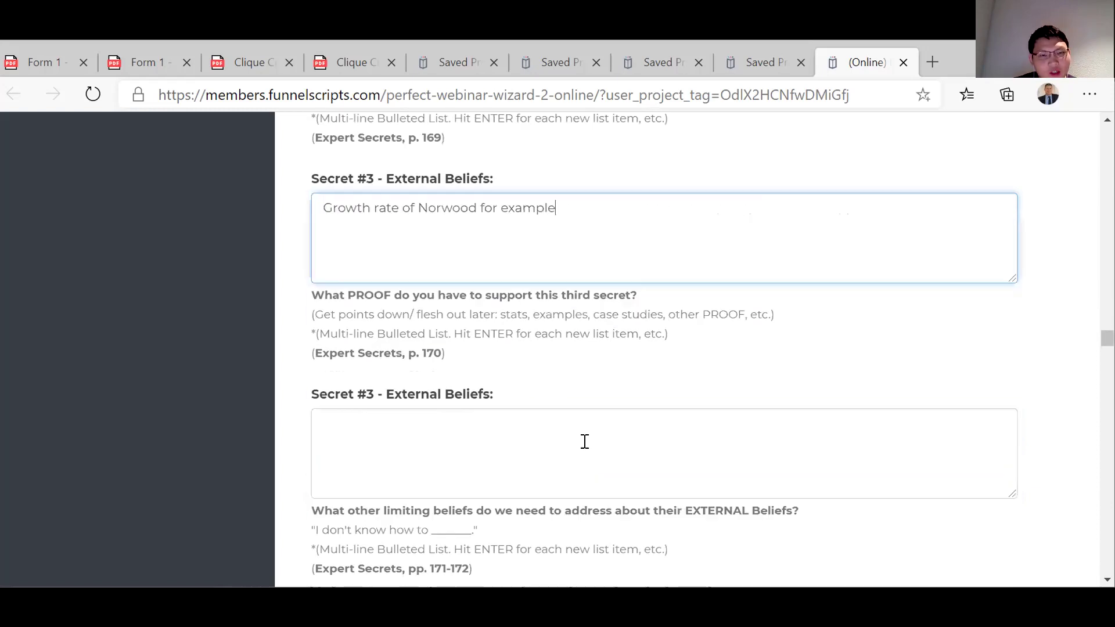
List 'Wait for the kids to move out. Wait for retirement age -65' as Secret #3's other external beliefs.
left_click(541, 425)
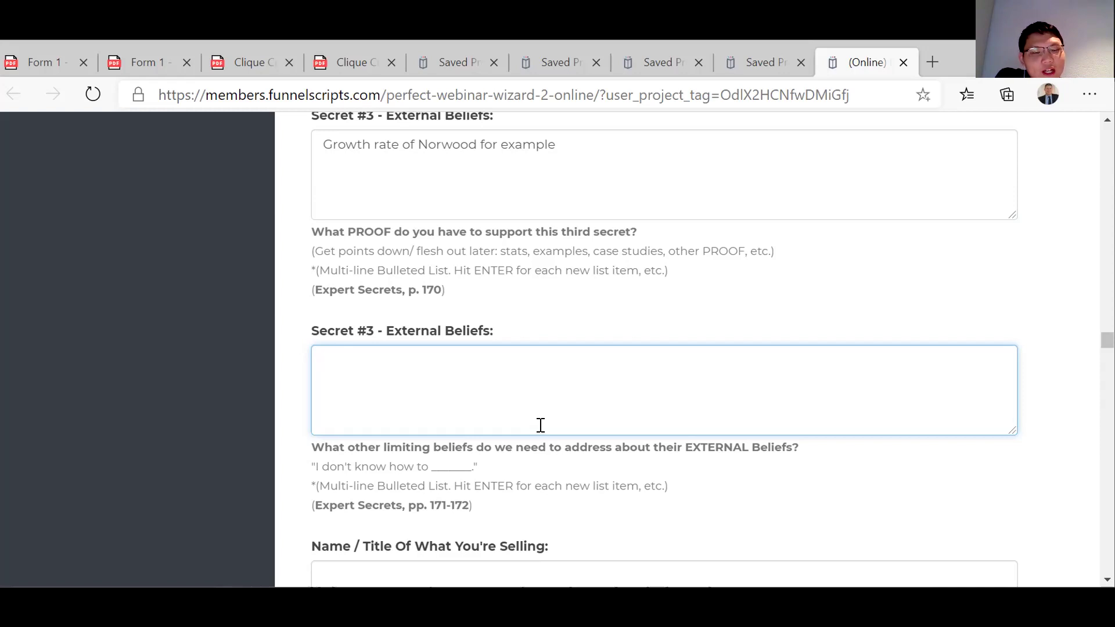
type("Wait for the kids to move out")
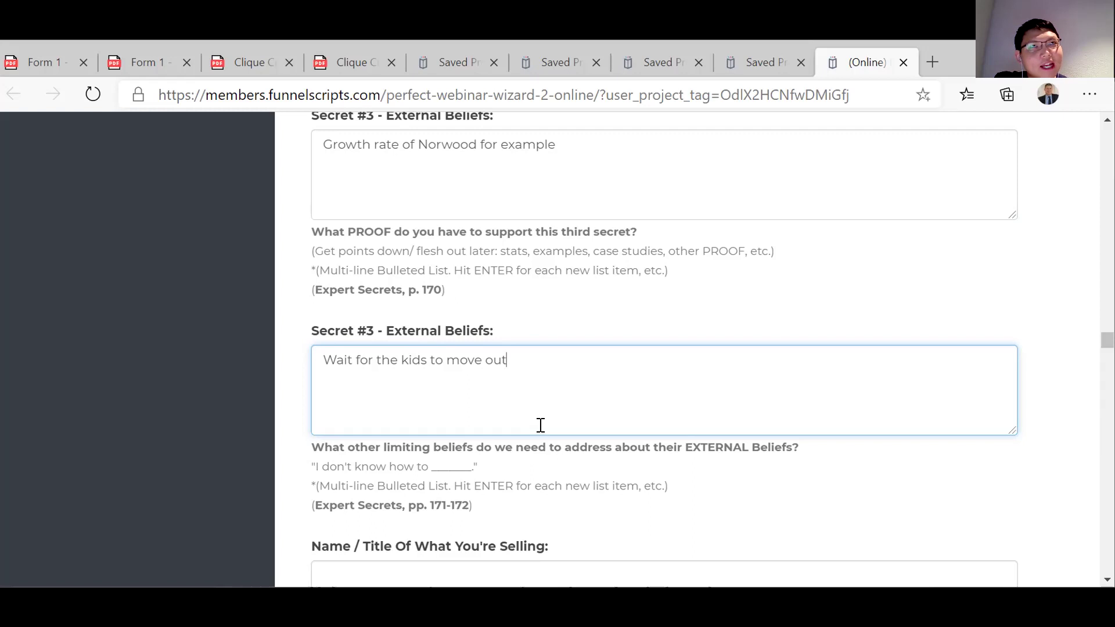
type(". Wa")
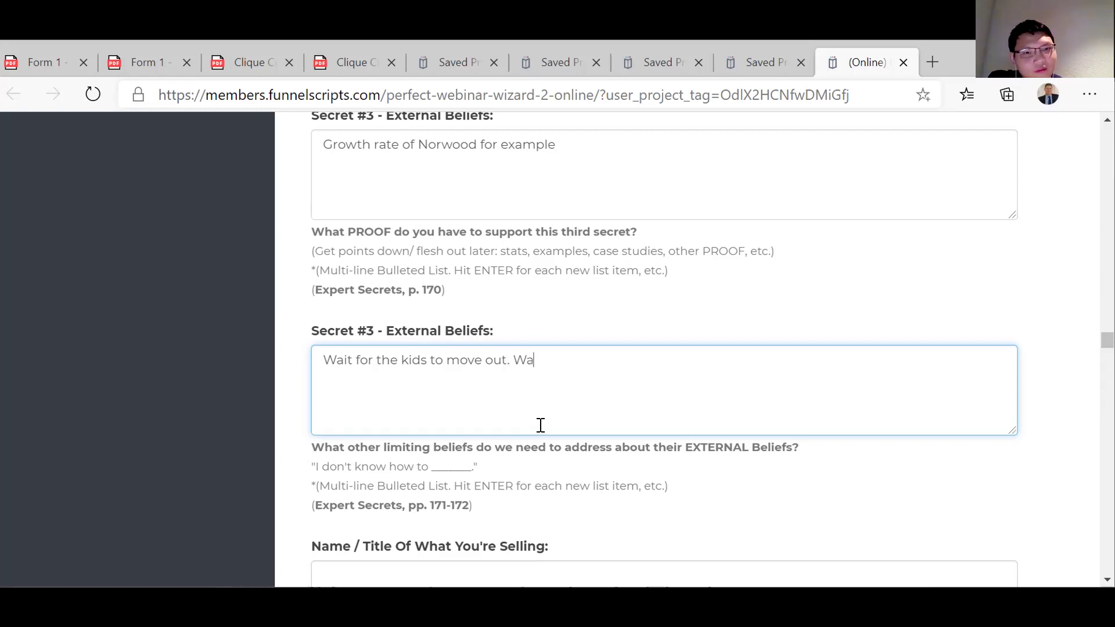
type("it fo rht")
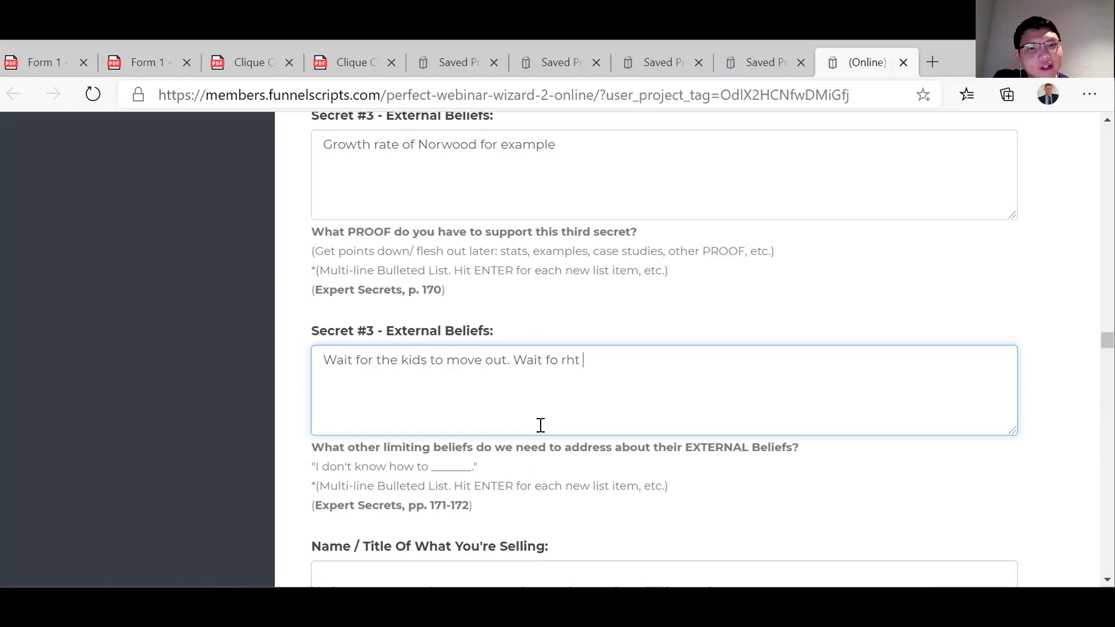
key("BackSpace")
key("BackSpace")
key("BackSpace")
key("BackSpace")
type("r ")
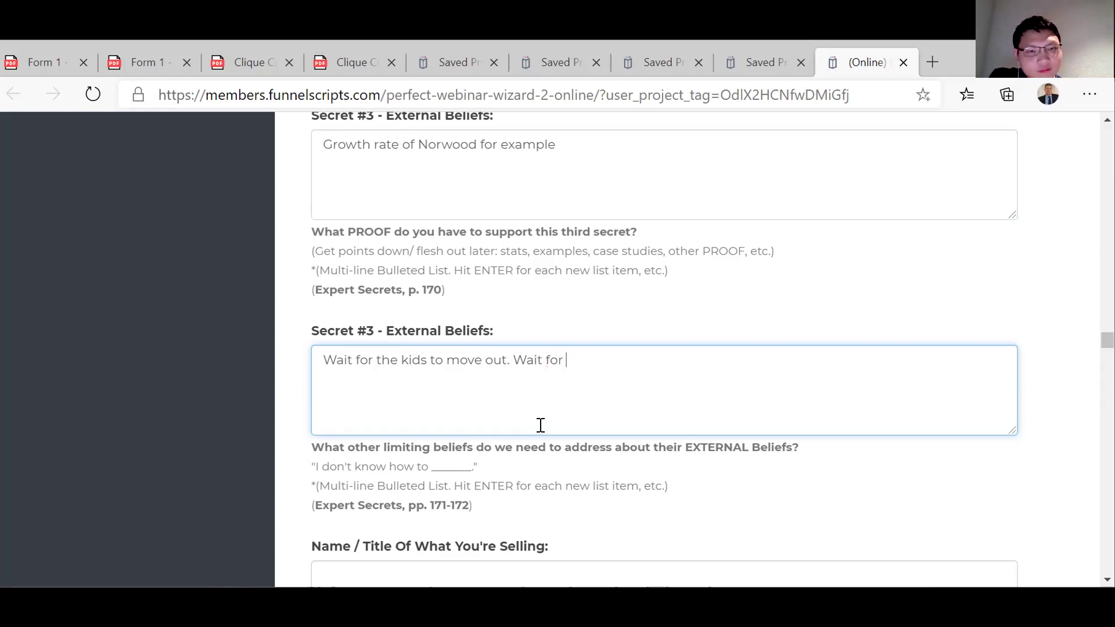
type("retirement ")
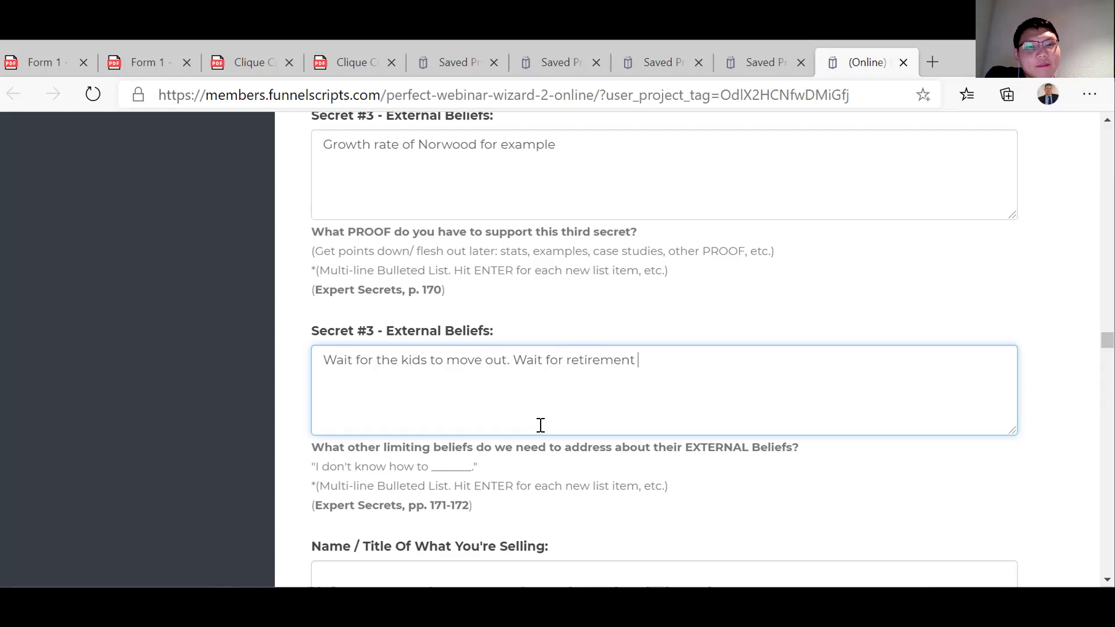
type("age -65")
Title the offer with the agent's first name followed by ''s home selling solution'.
scroll(541, 426, "down", 7)
scroll(499, 386, "up", 1)
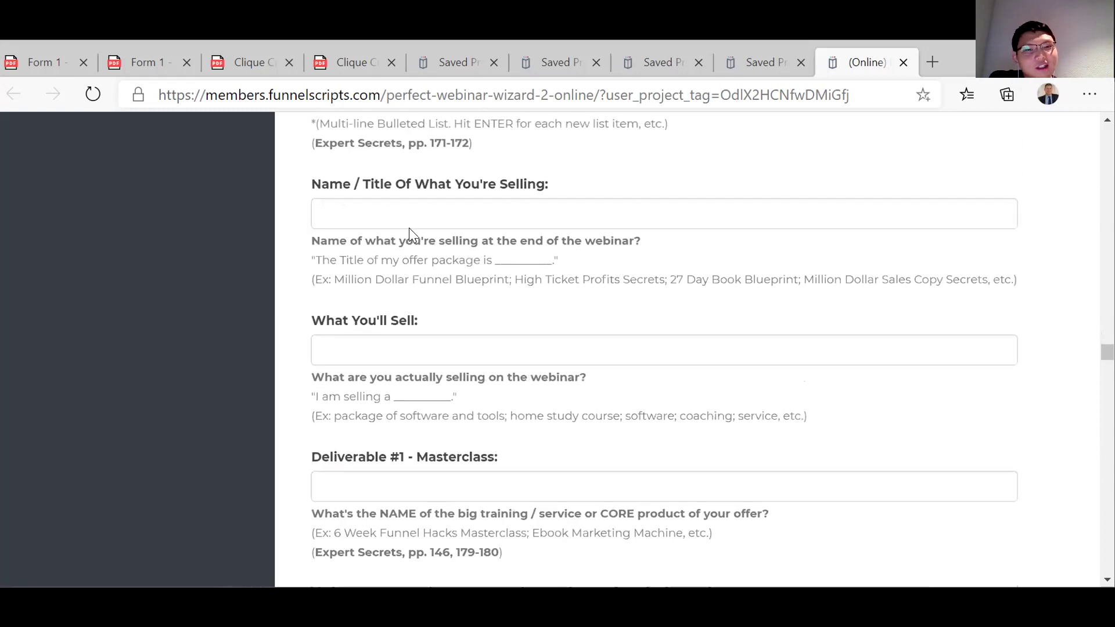
left_click(400, 217)
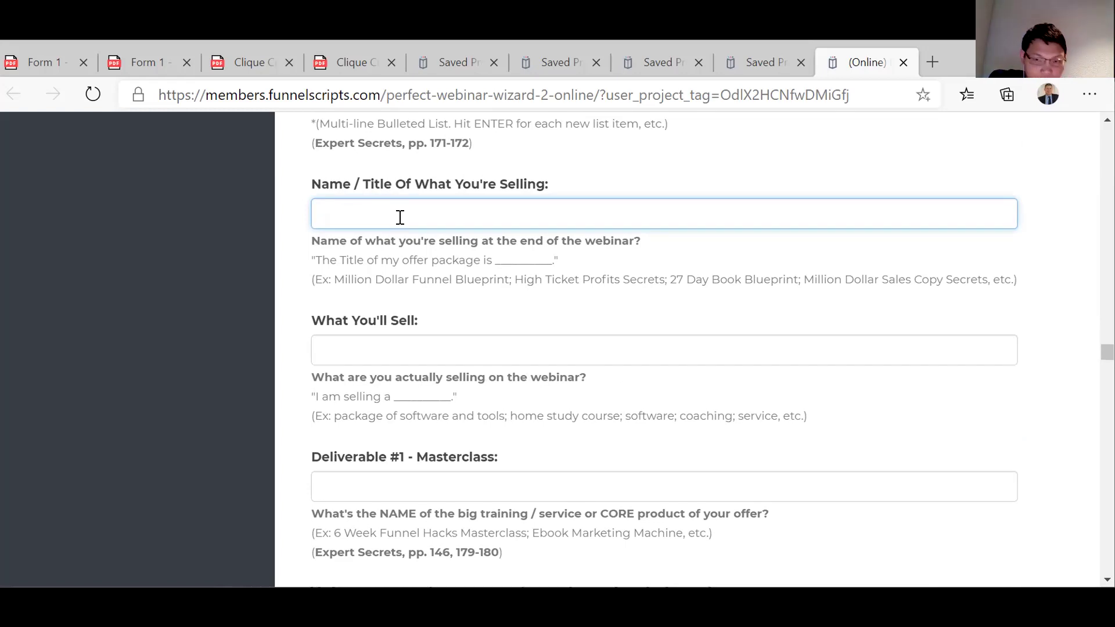
type("Brett ")
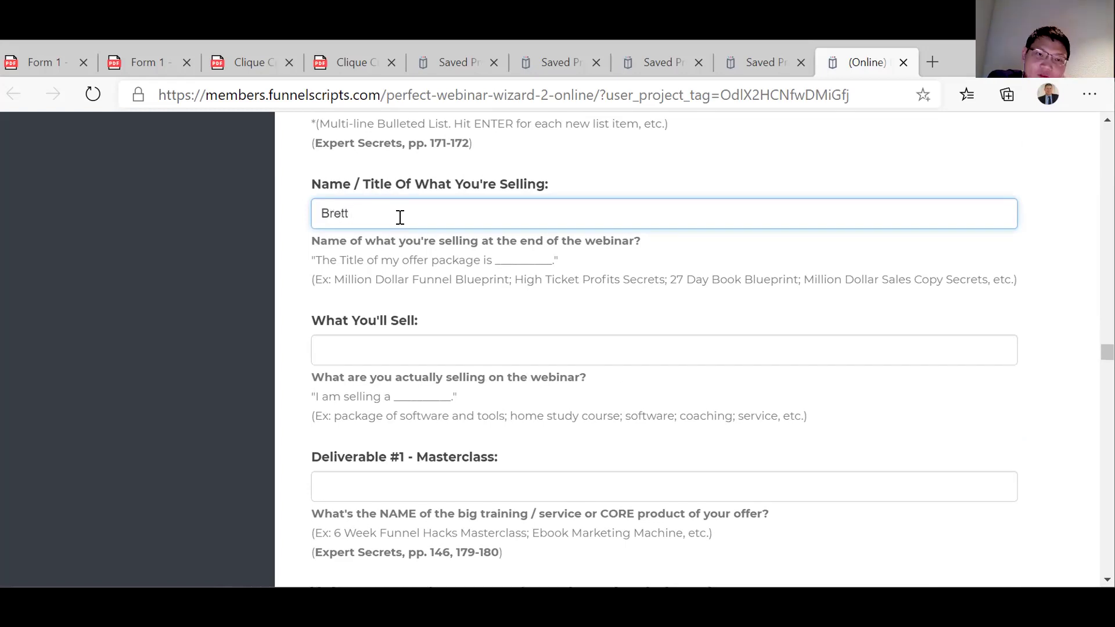
type(";s home")
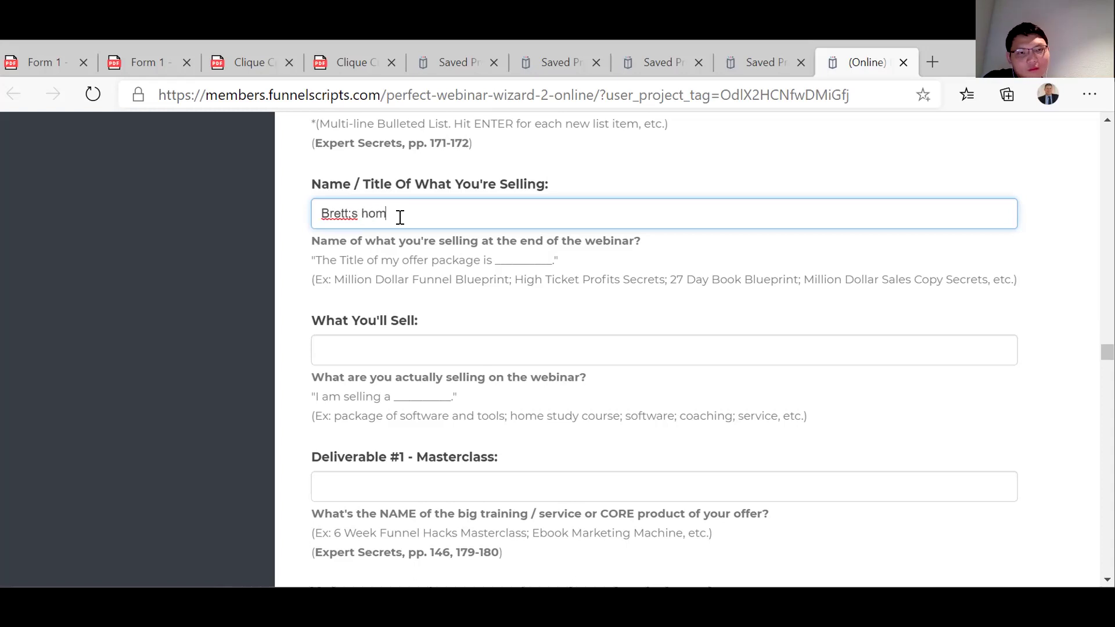
key("BackSpace")
key("BackSpace")
key("BackSpace")
key("BackSpace")
key("BackSpace")
key("BackSpace")
key("BackSpace")
key("BackSpace")
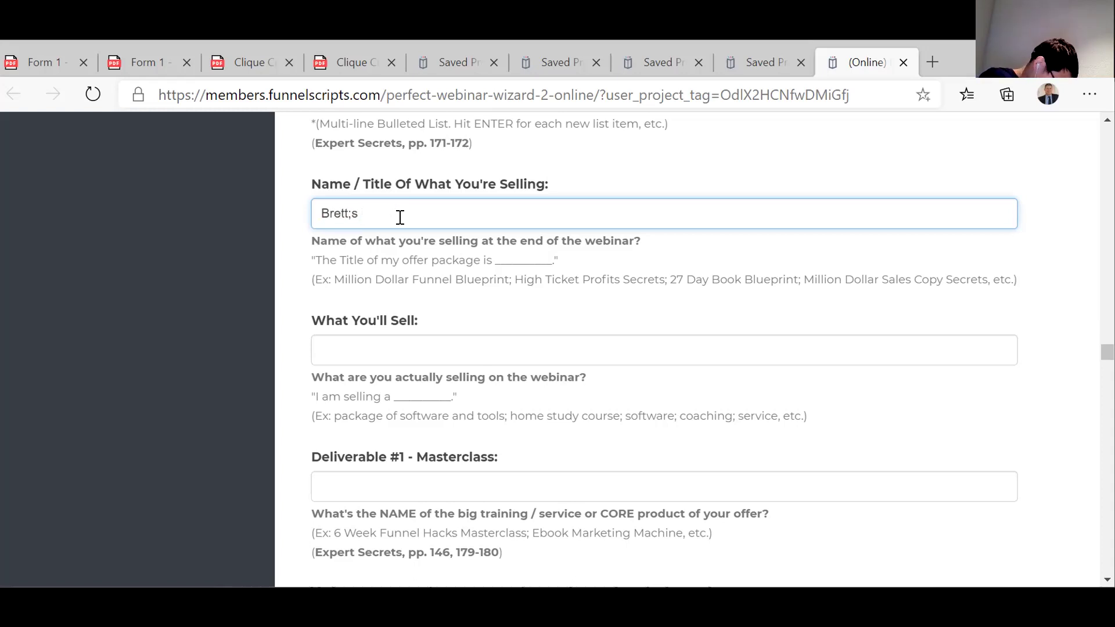
type("'s home selling solution")
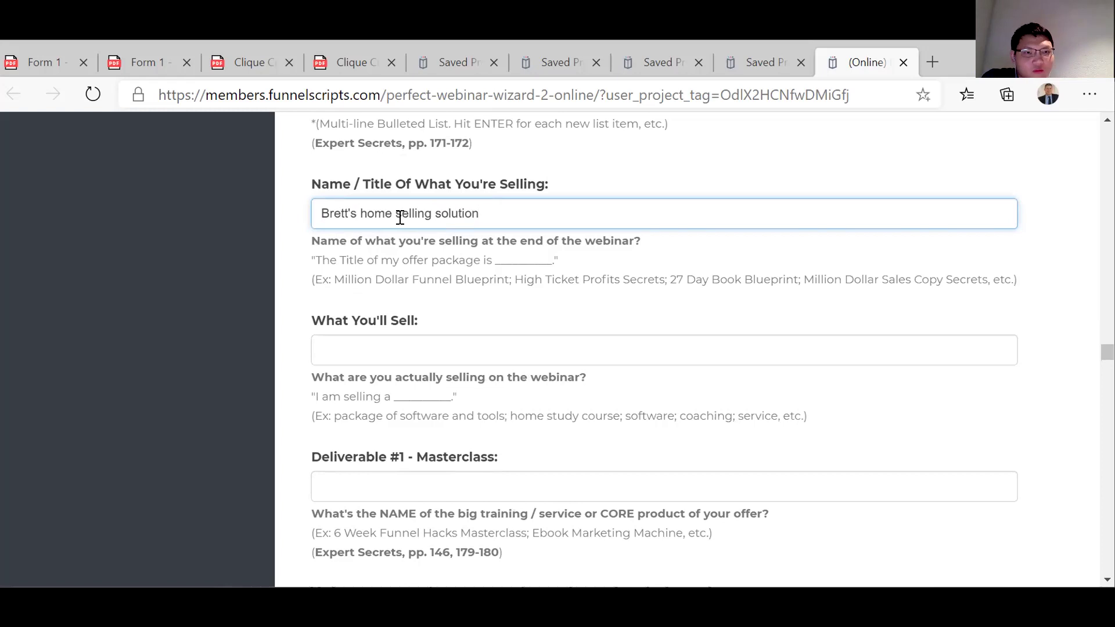
left_click(373, 351)
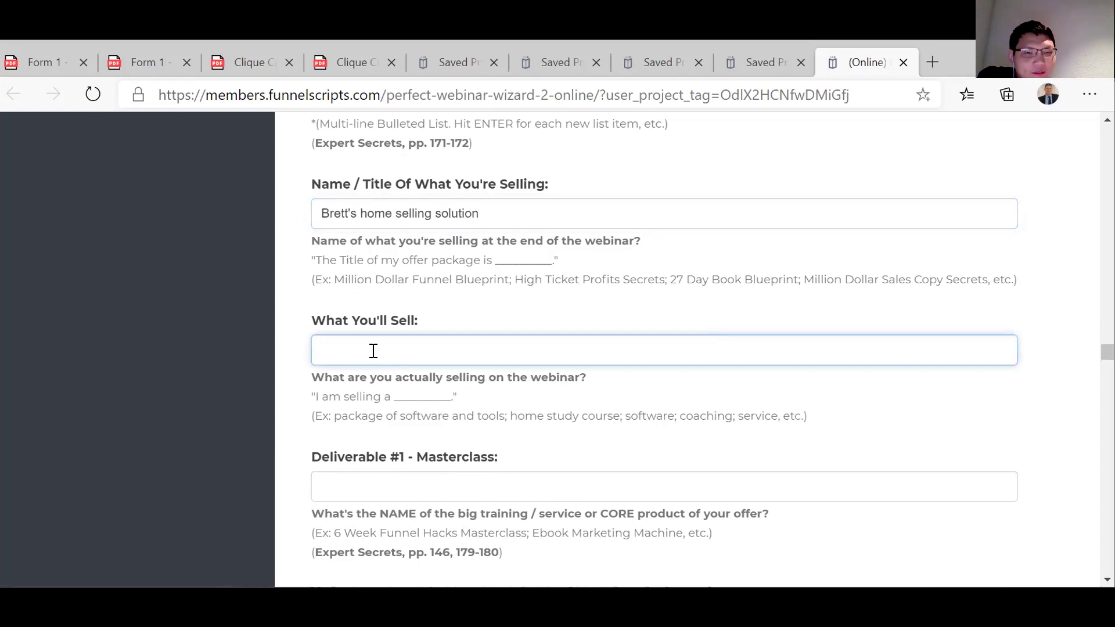
Describe what you'll sell as 'property renovating hands free package.'.
type("gui")
key("BackSpace")
key("BackSpace")
key("BackSpace")
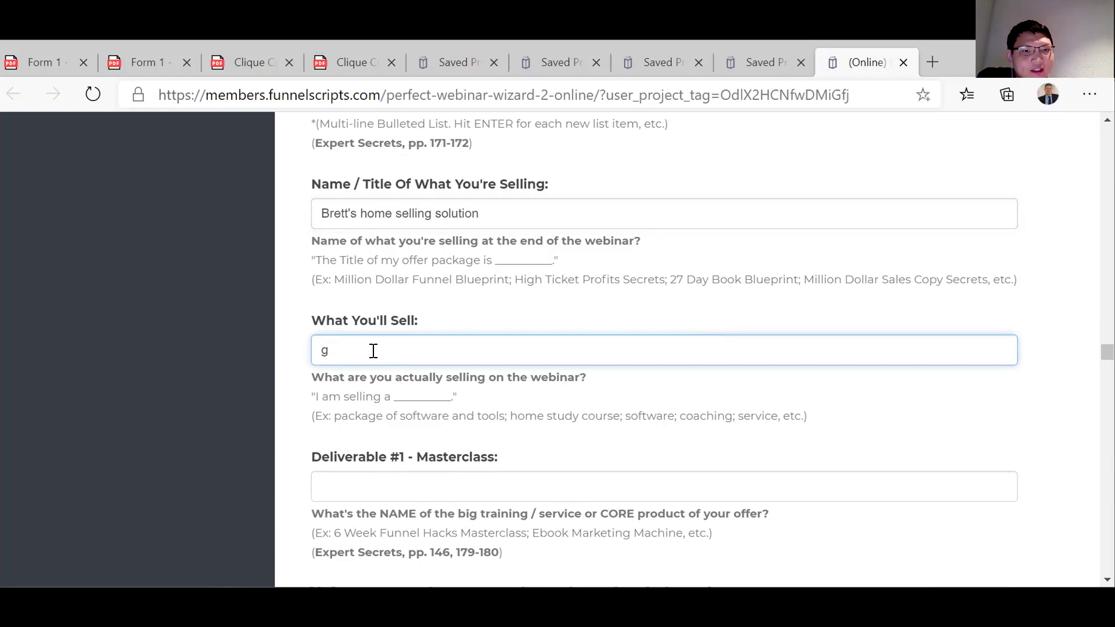
type("B")
key("BackSpace")
type("prope")
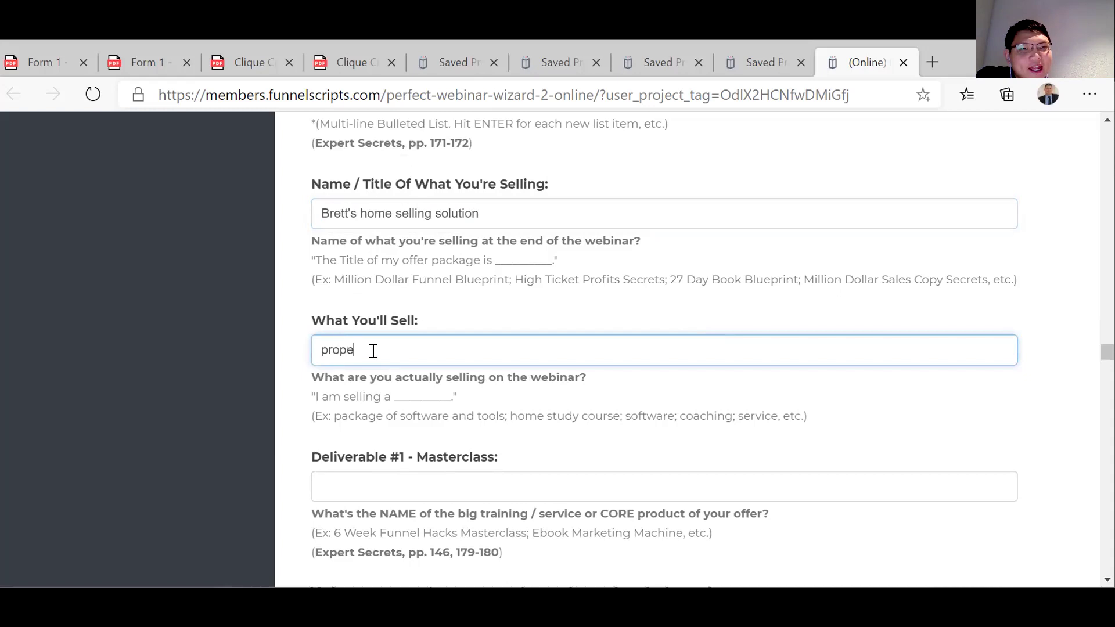
type("rty")
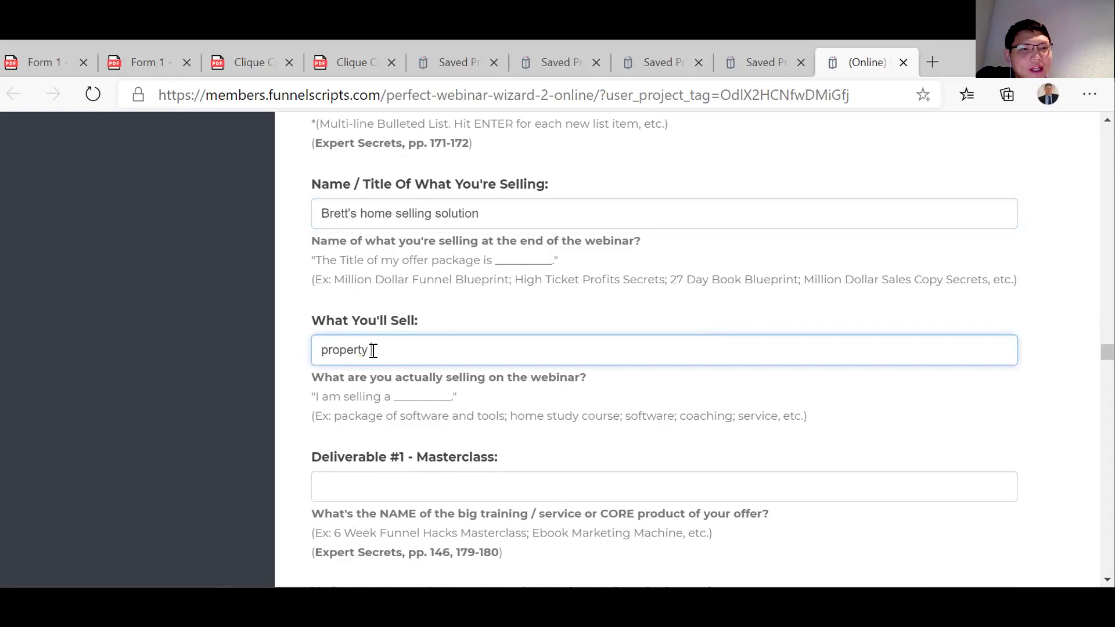
type(" renavatin g")
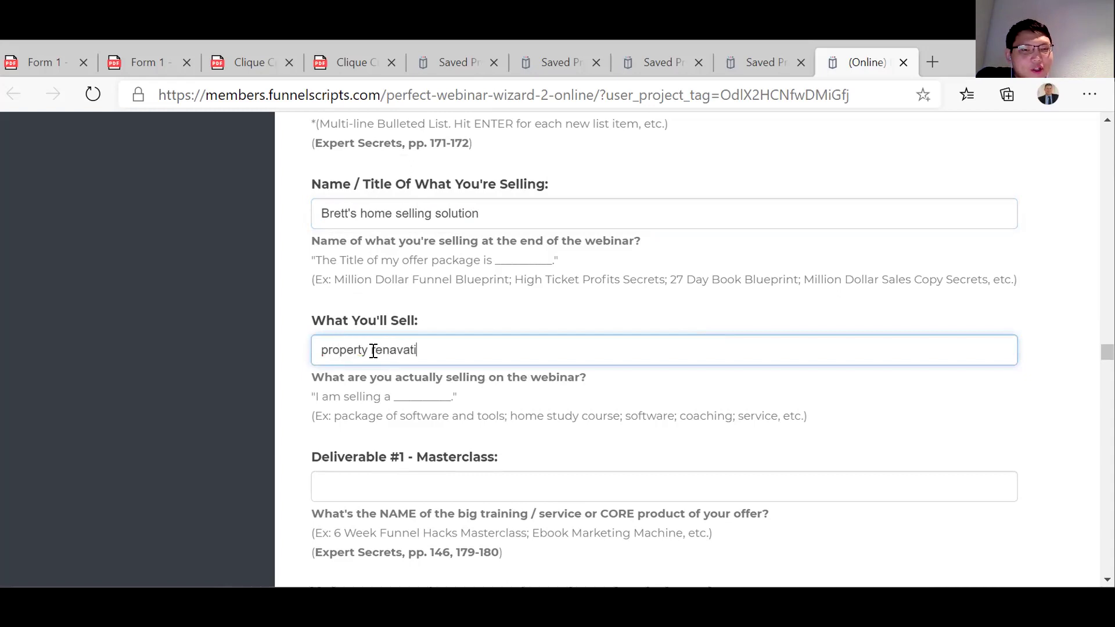
key("BackSpace")
key("BackSpace")
key("BackSpace")
key("BackSpace")
key("BackSpace")
key("BackSpace")
key("BackSpace")
key("BackSpace")
key("BackSpace")
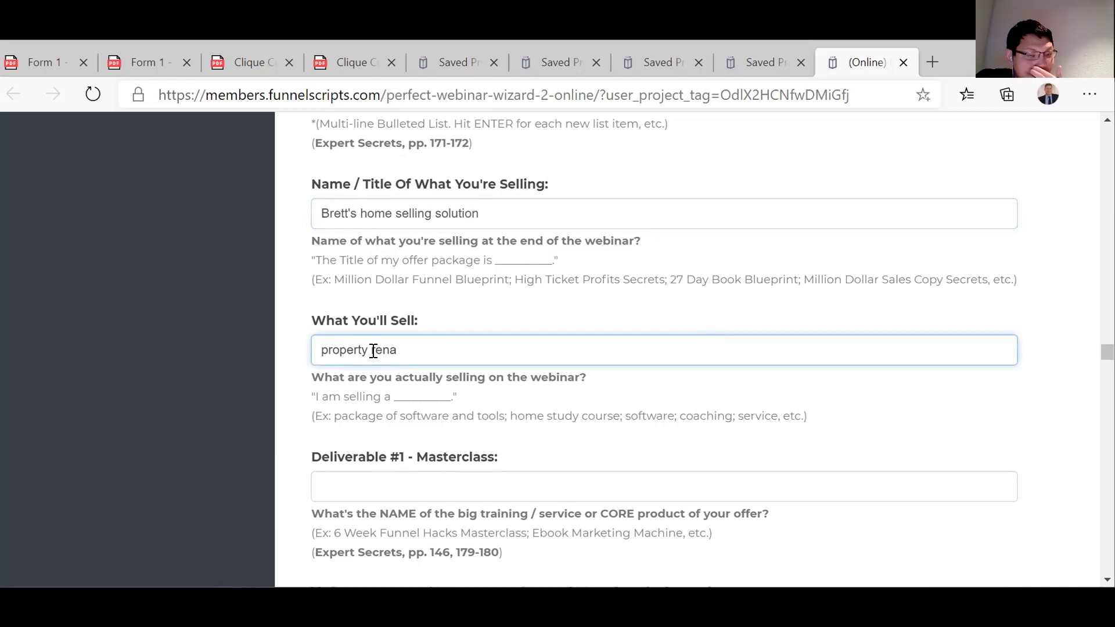
type("ovating ")
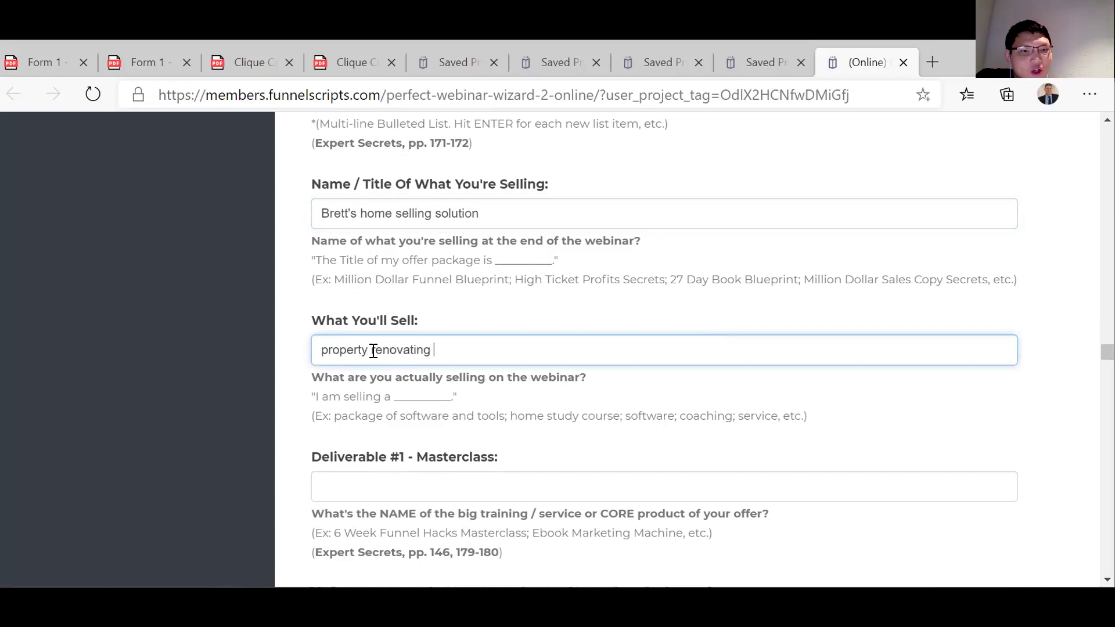
type("hands ")
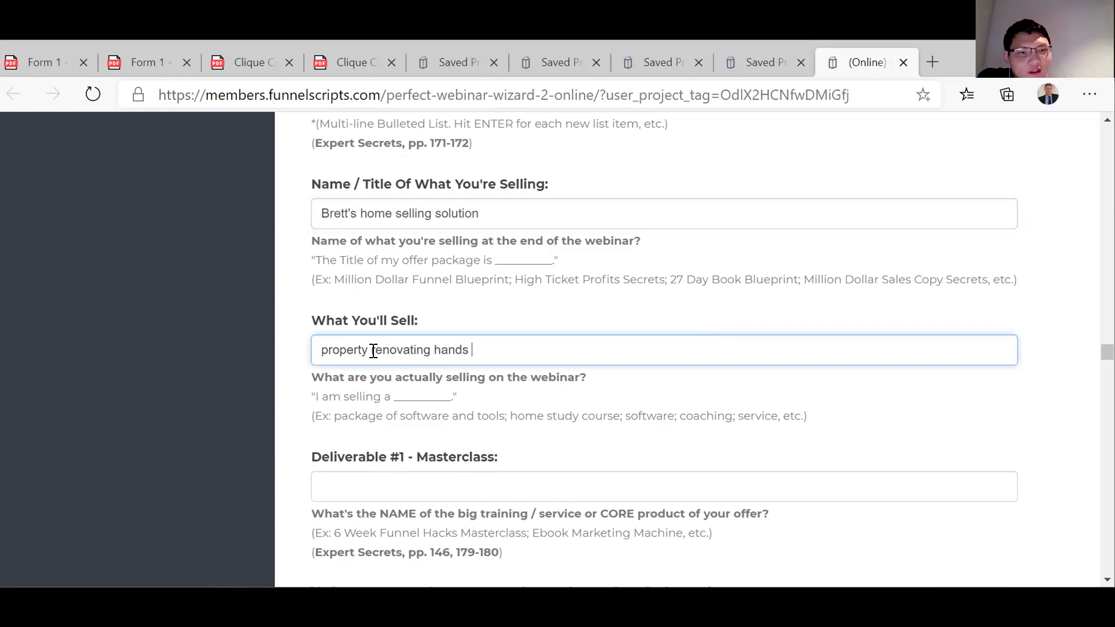
type("free pa")
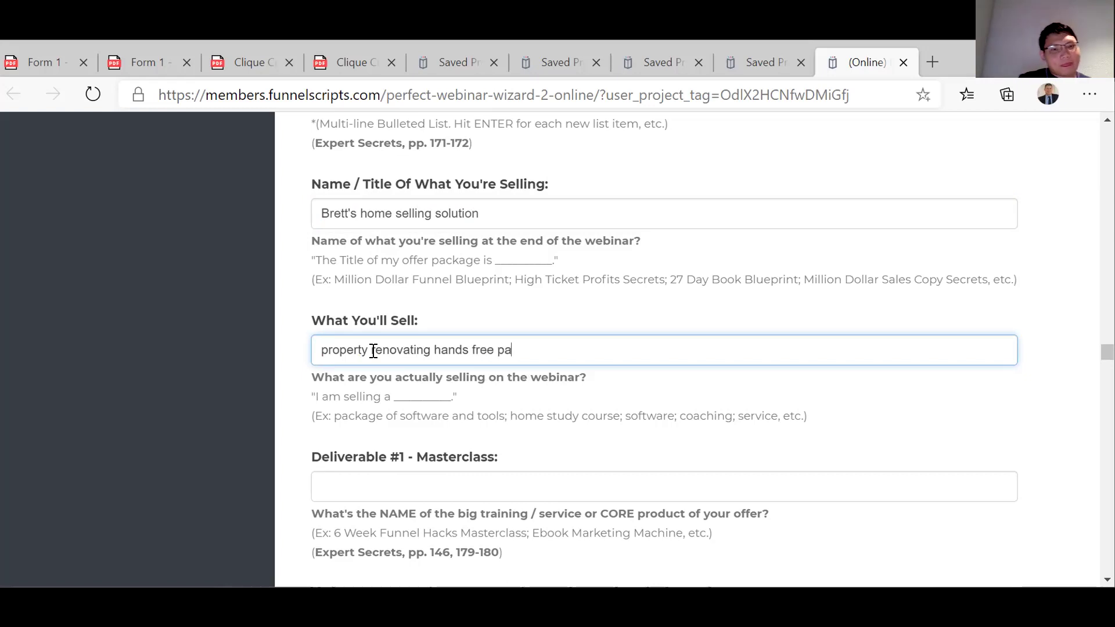
type("ckage.")
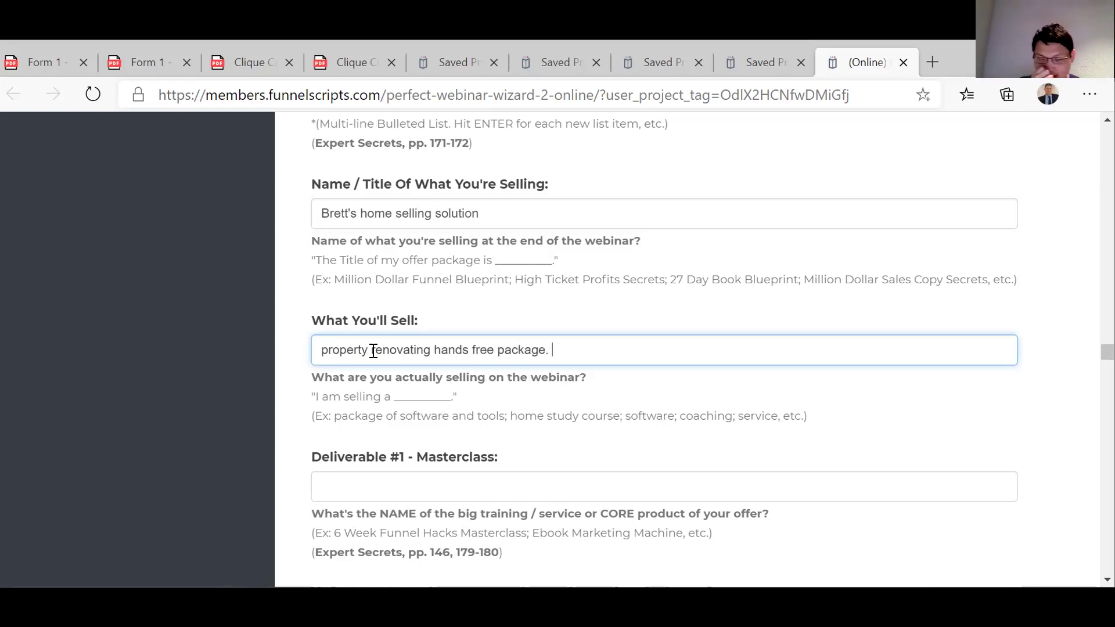
Type 'Project managing the renovation' into the Deliverable #1 Masterclass name field.
left_click(369, 495)
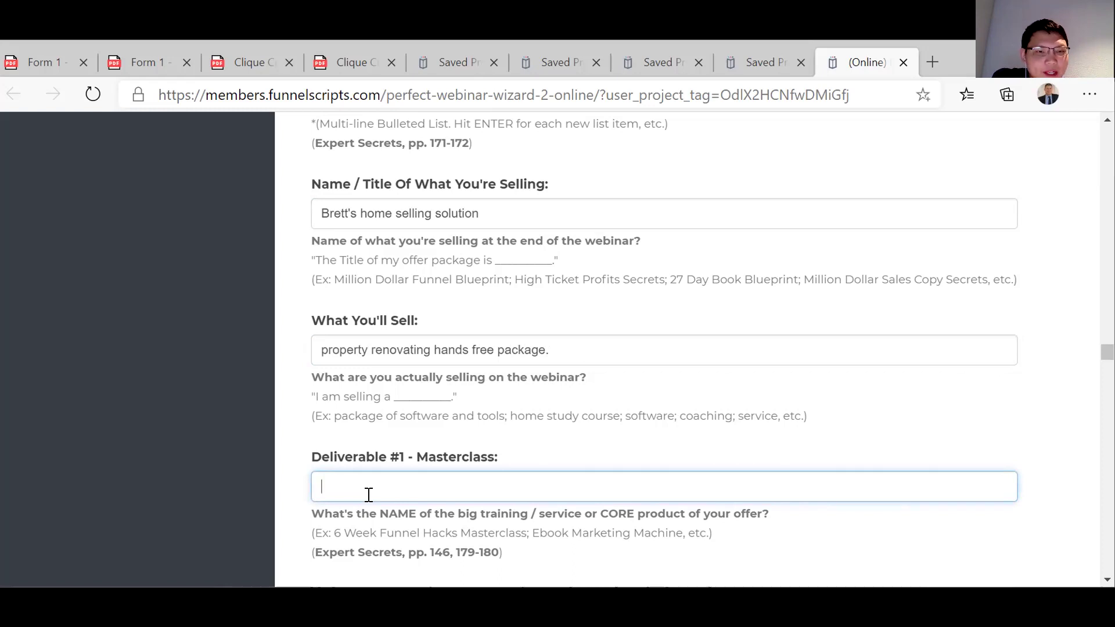
scroll(368, 495, "down", 5)
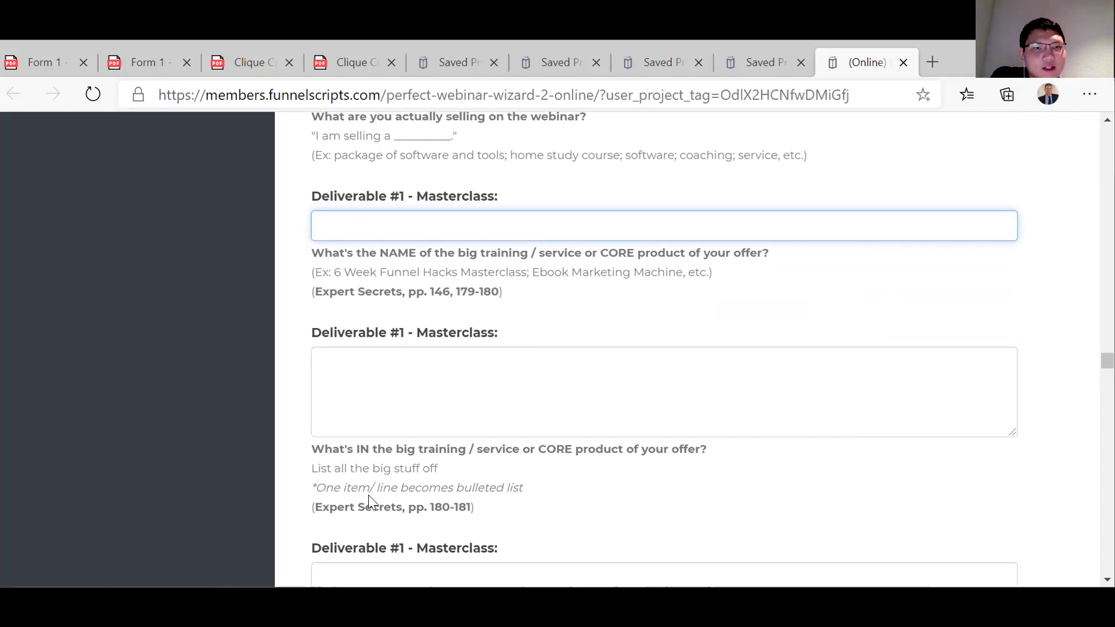
type("Pro")
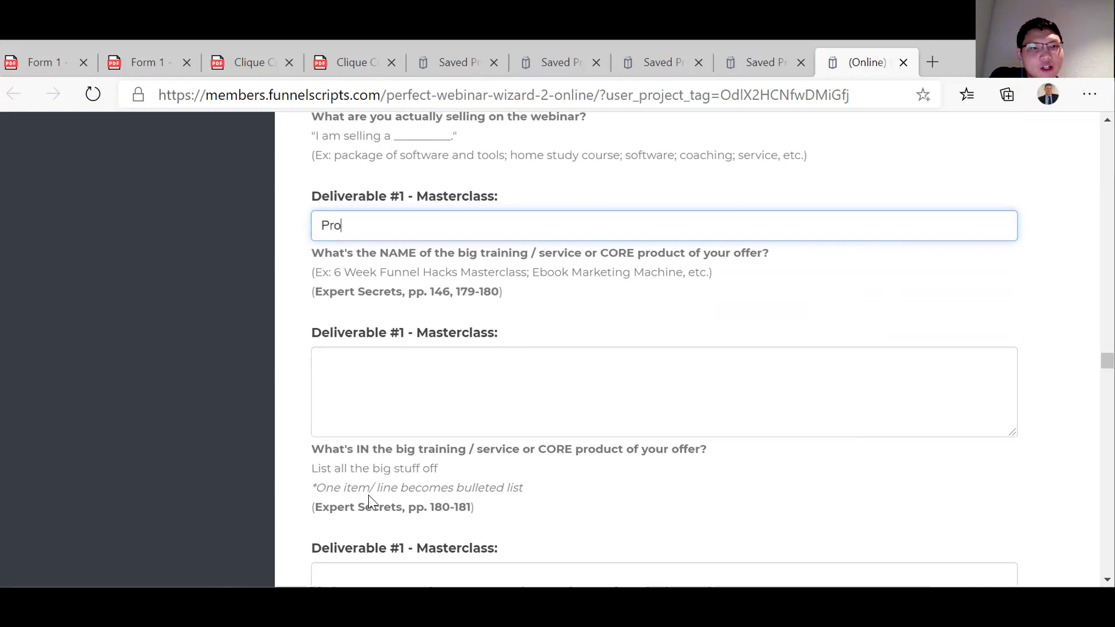
type("ject managign the")
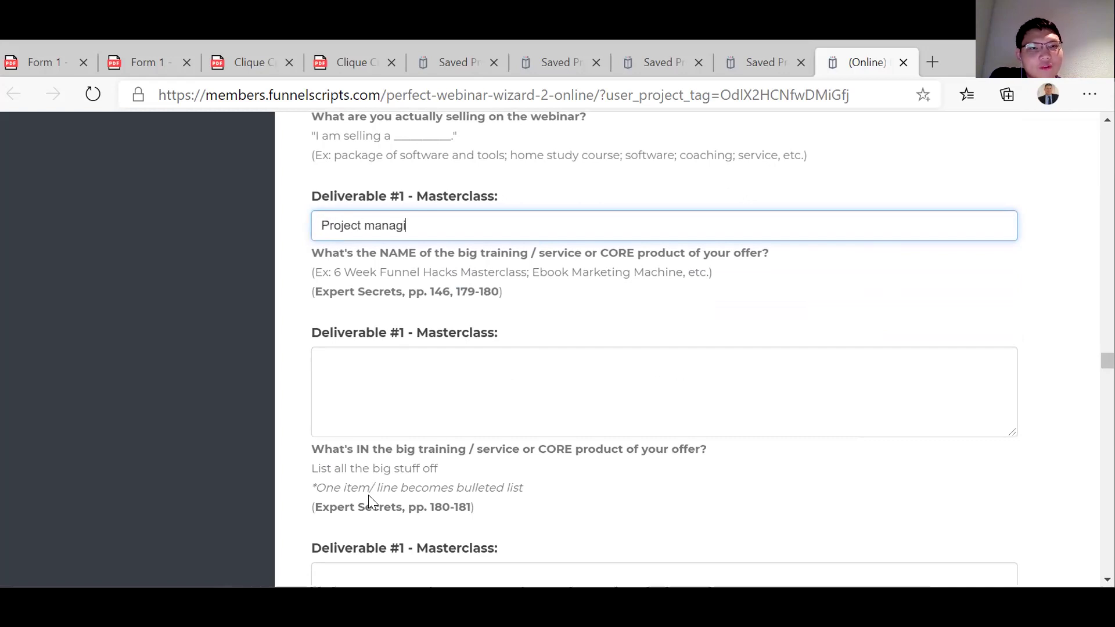
key("BackSpace")
key("BackSpace")
key("BackSpace")
key("BackSpace")
key("BackSpace")
key("BackSpace")
key("BackSpace")
key("BackSpace")
key("BackSpace")
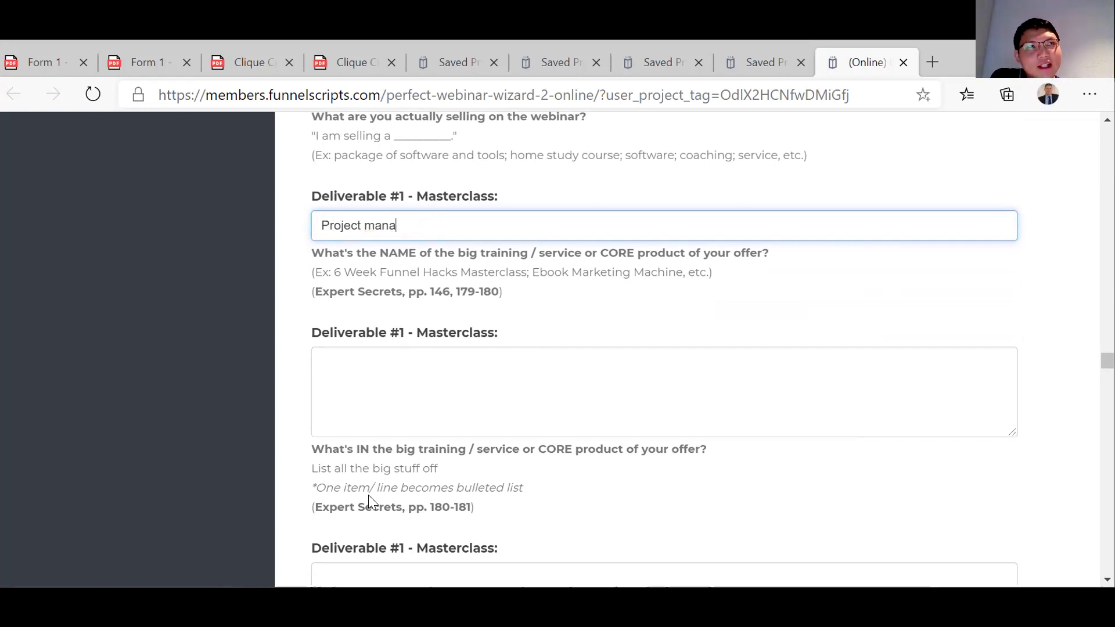
type("g")
key("BackSpace")
type("ging ther")
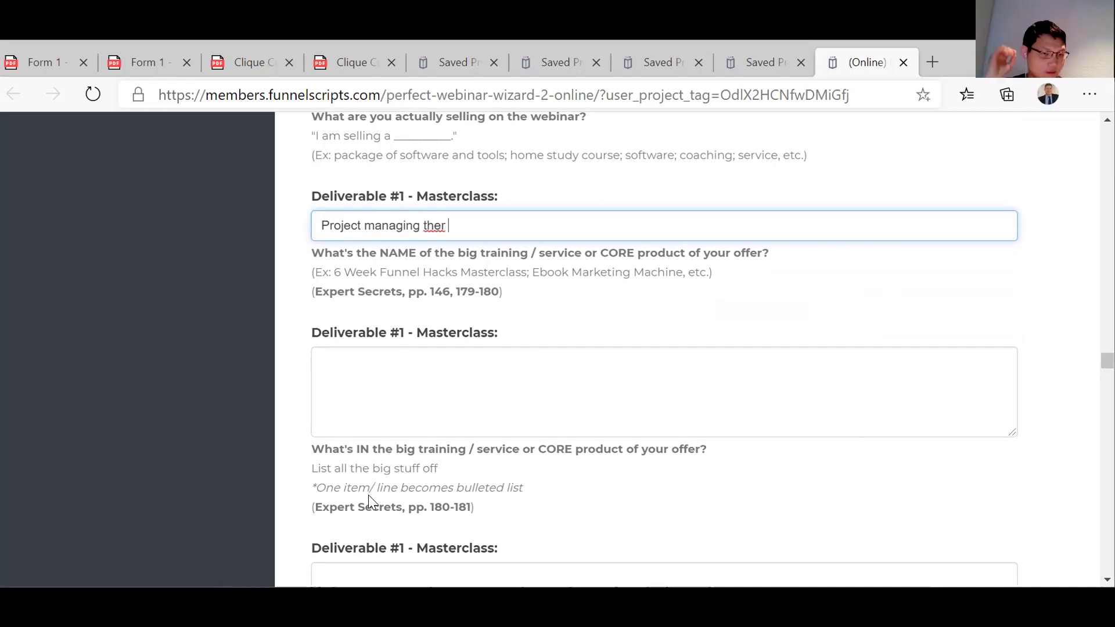
key("BackSpace")
key("BackSpace")
type("r")
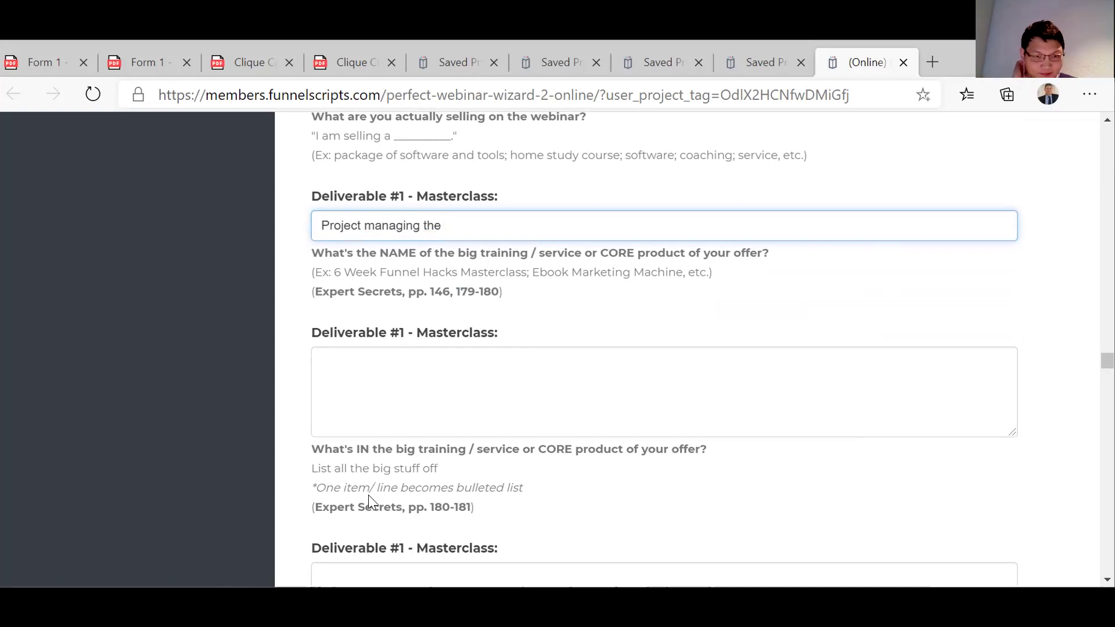
type("enovation")
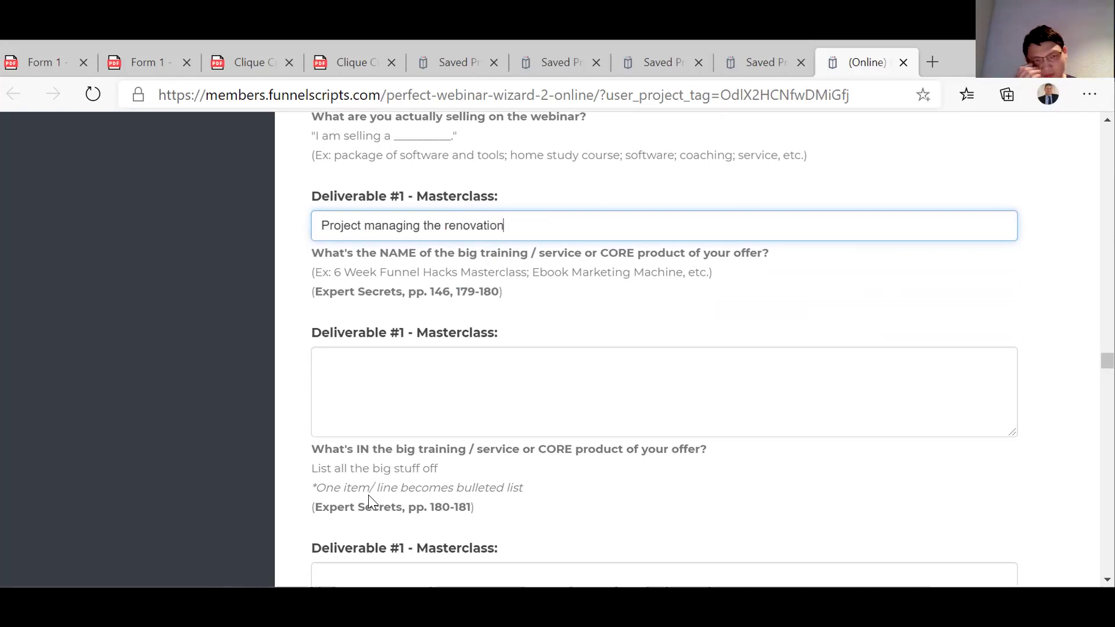
left_click(361, 359)
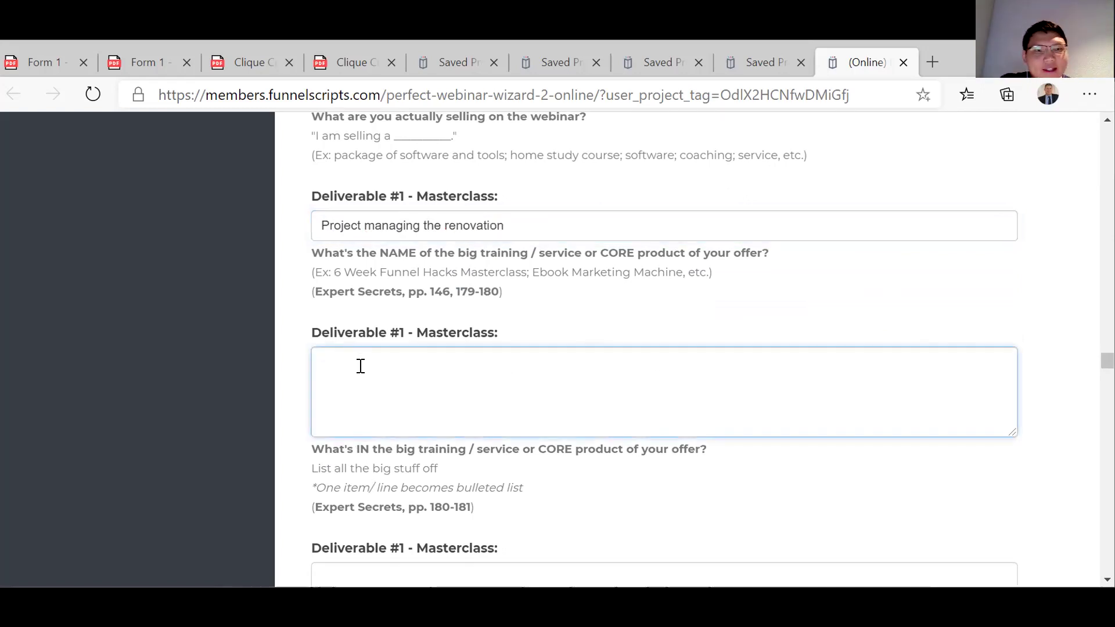
scroll(362, 385, "down", 3)
scroll(361, 389, "up", 3)
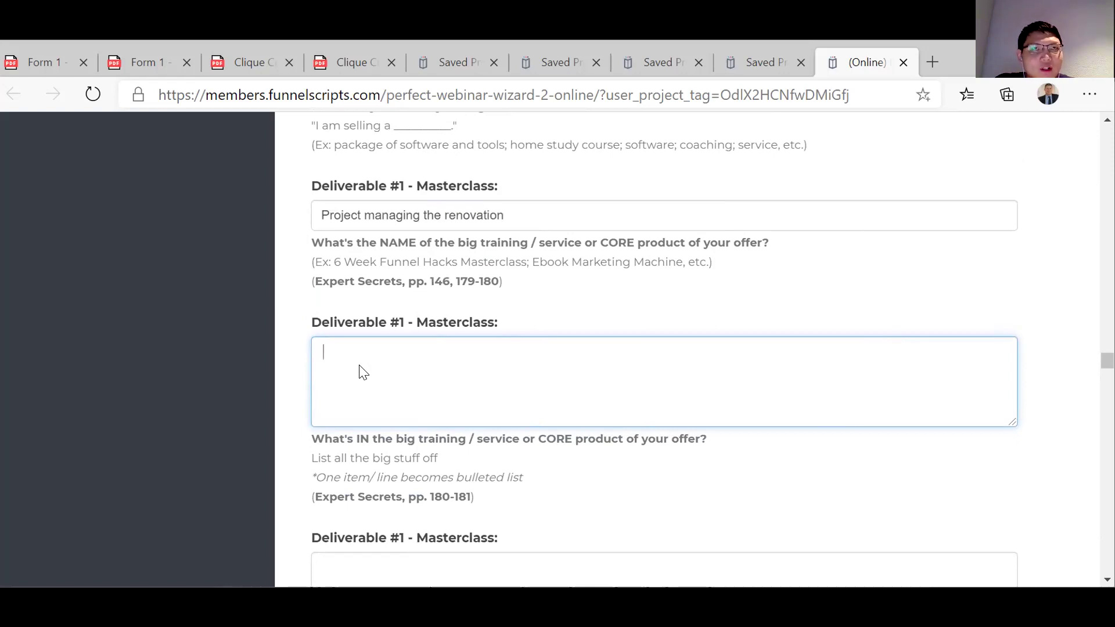
scroll(362, 372, "down", 6)
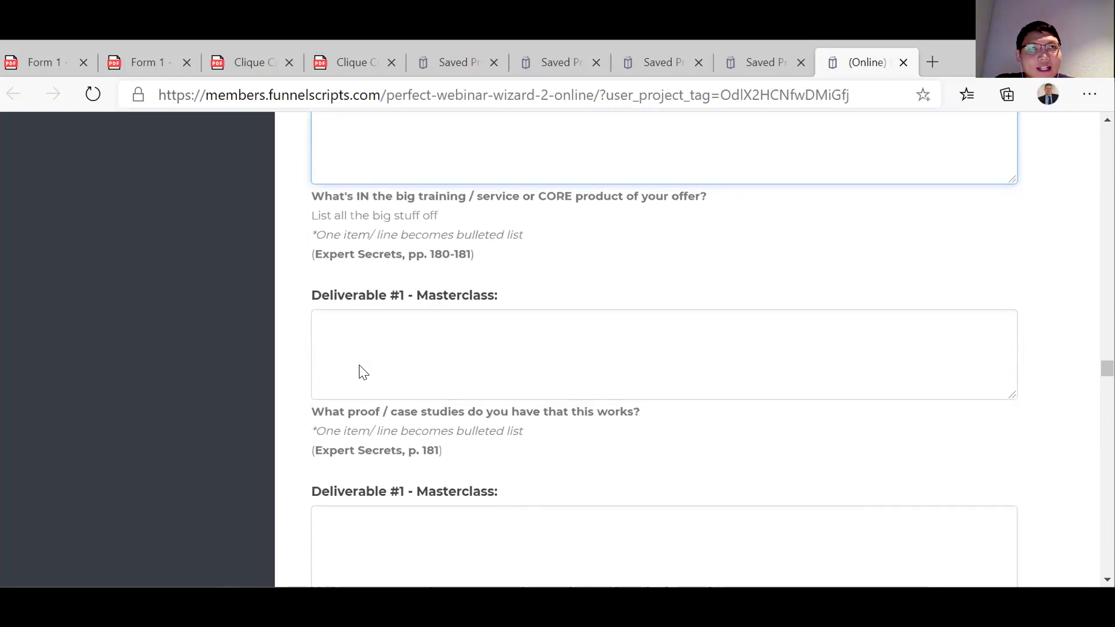
scroll(362, 372, "down", 16)
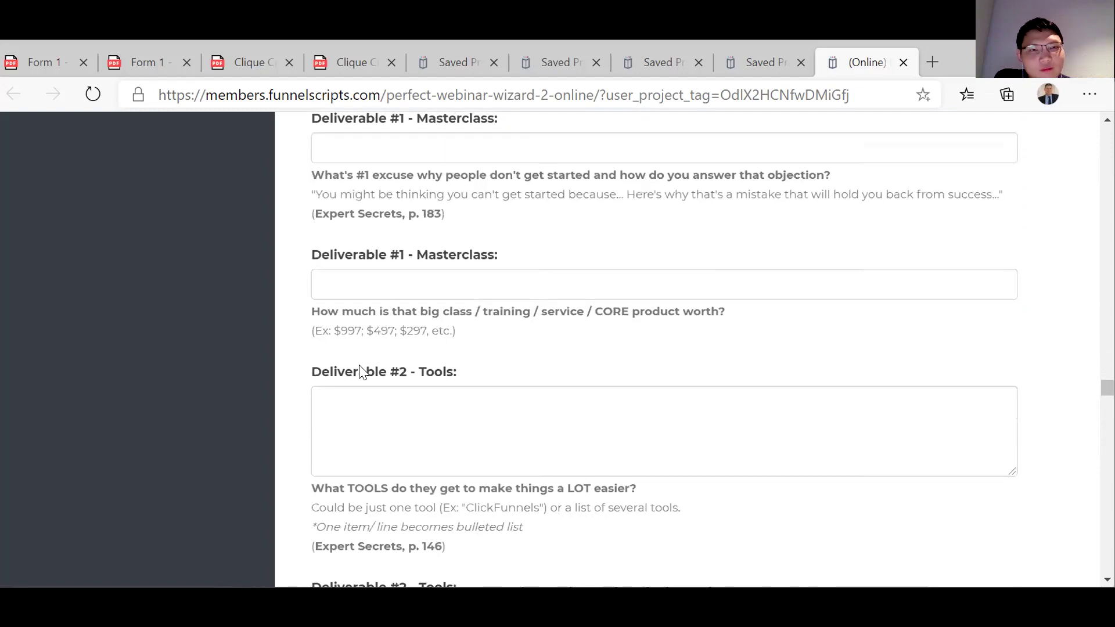
scroll(360, 372, "down", 20)
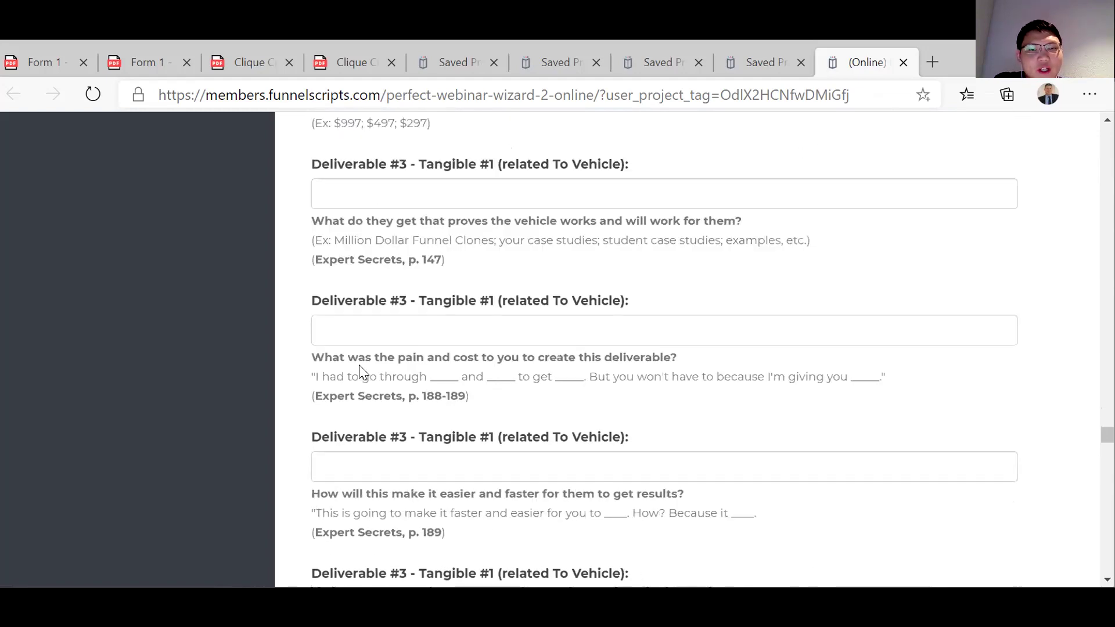
scroll(360, 372, "down", 15)
scroll(360, 372, "up", 20)
scroll(360, 372, "up", 20)
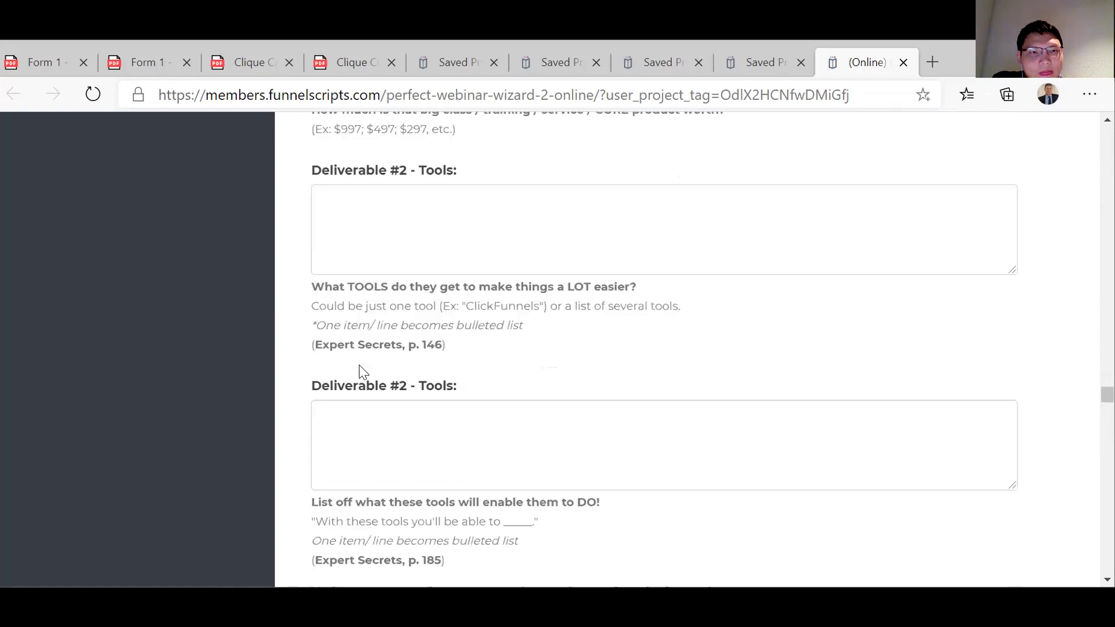
scroll(362, 372, "up", 6)
scroll(363, 372, "down", 6)
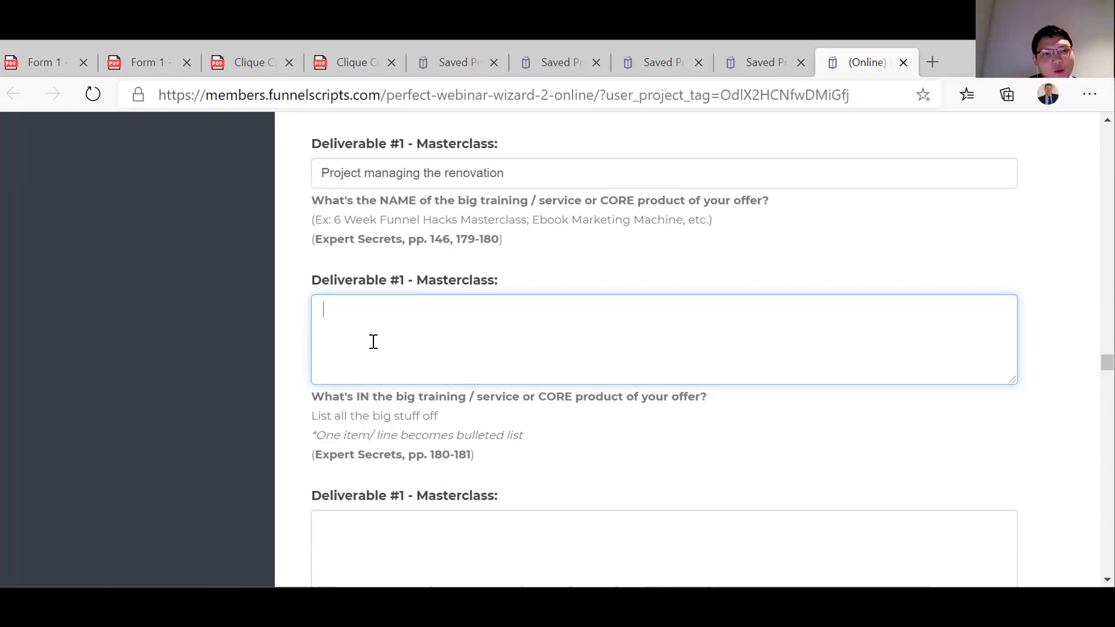
Add 'workout what needs to be done to your home' as the first Masterclass contents item.
type("wor")
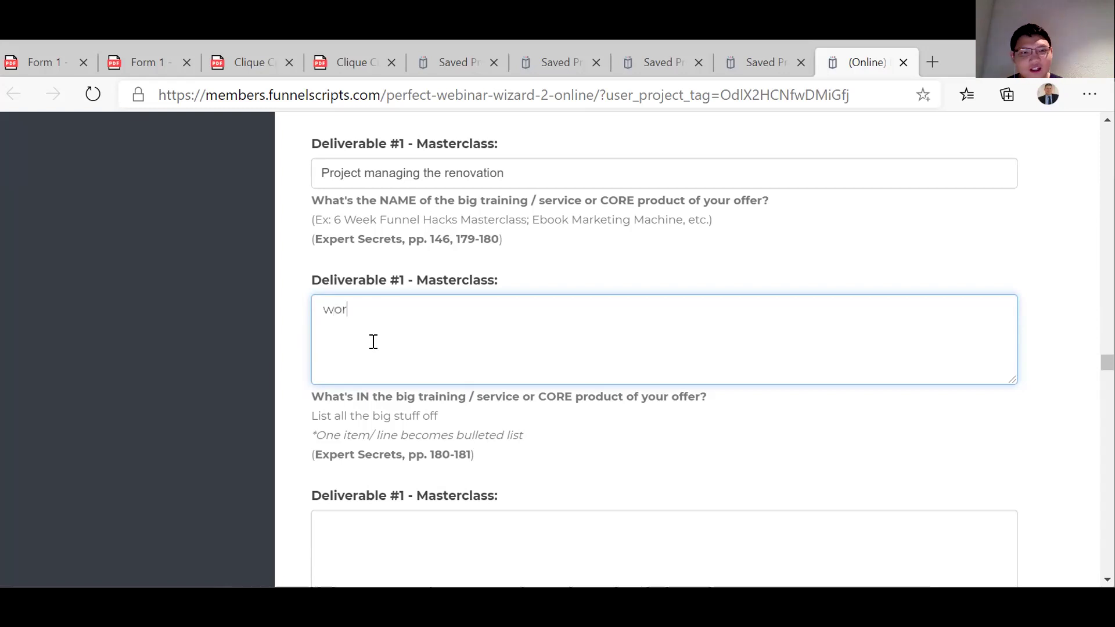
type("kout what needs to be done")
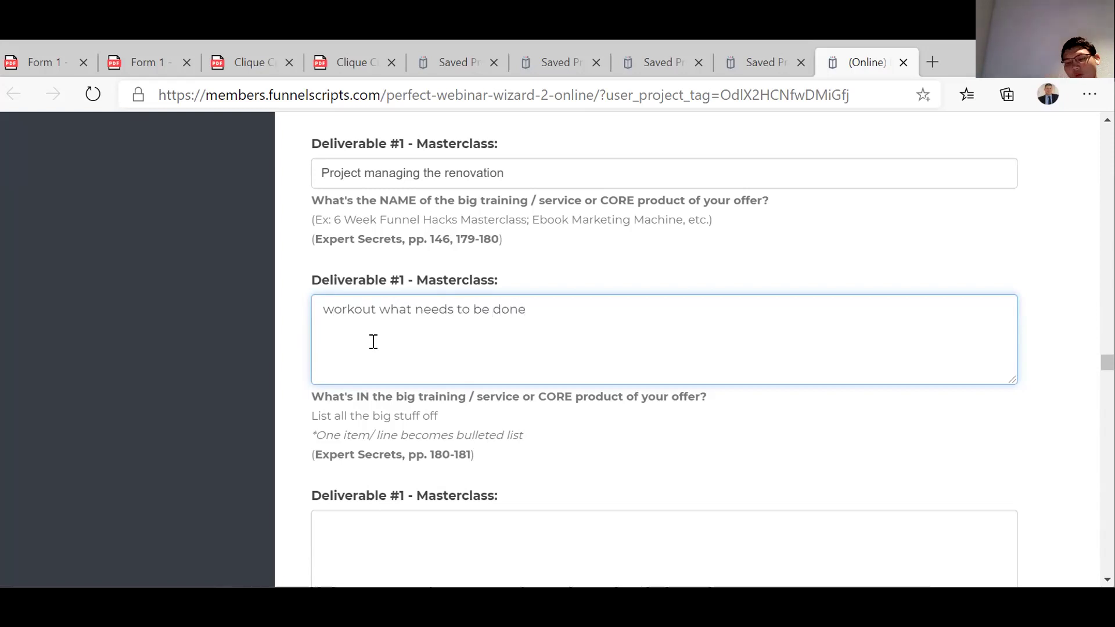
scroll(373, 342, "down", 1)
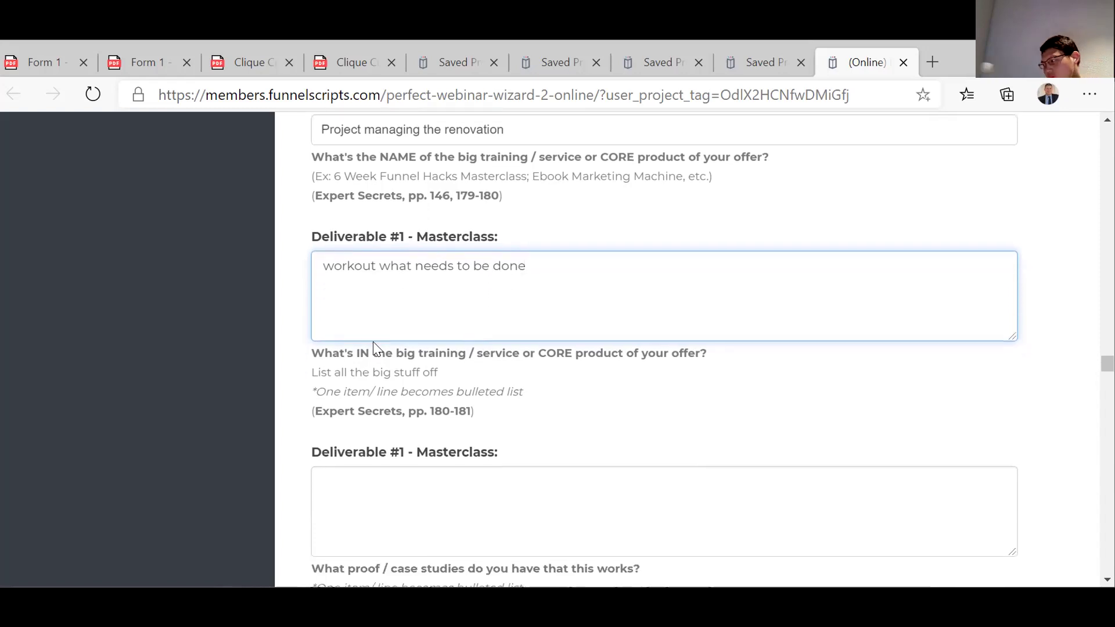
scroll(374, 348, "down", 1)
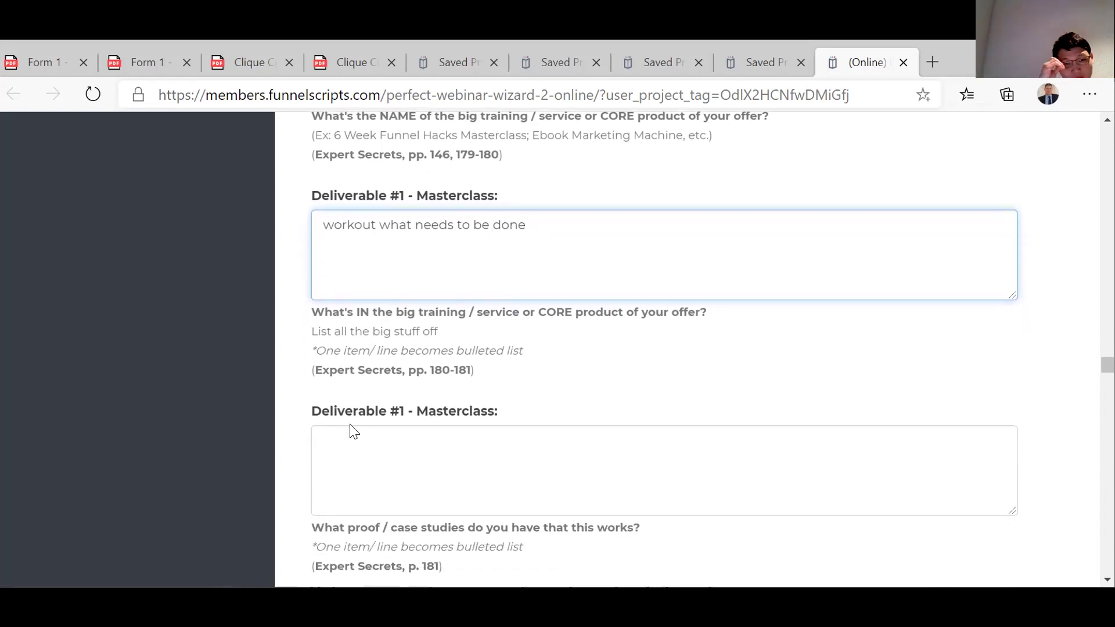
scroll(348, 447, "down", 13)
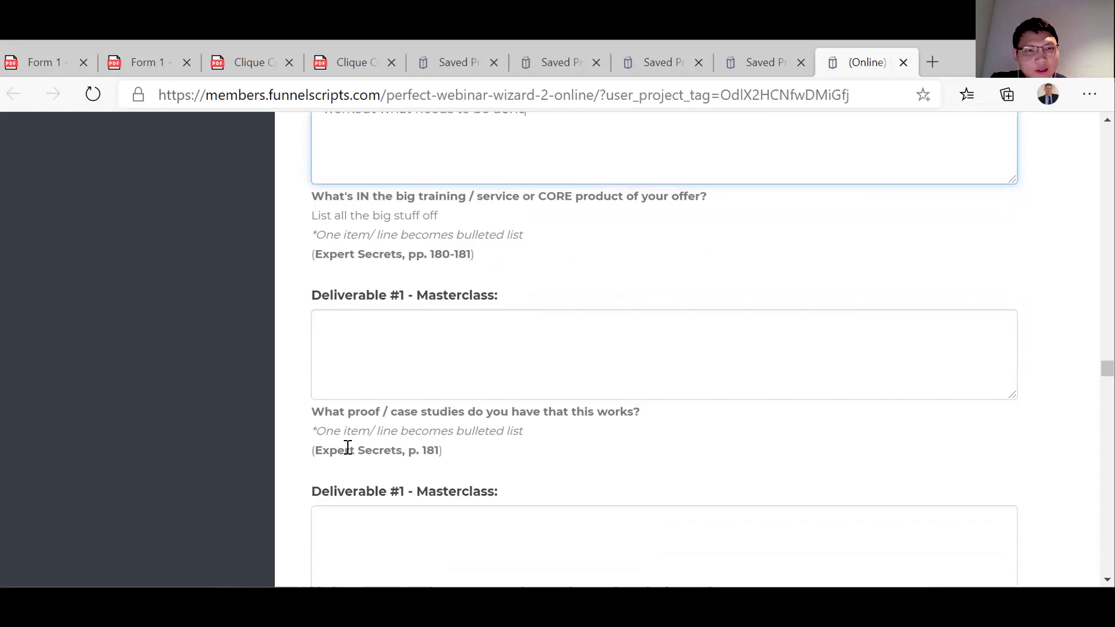
scroll(348, 448, "down", 9)
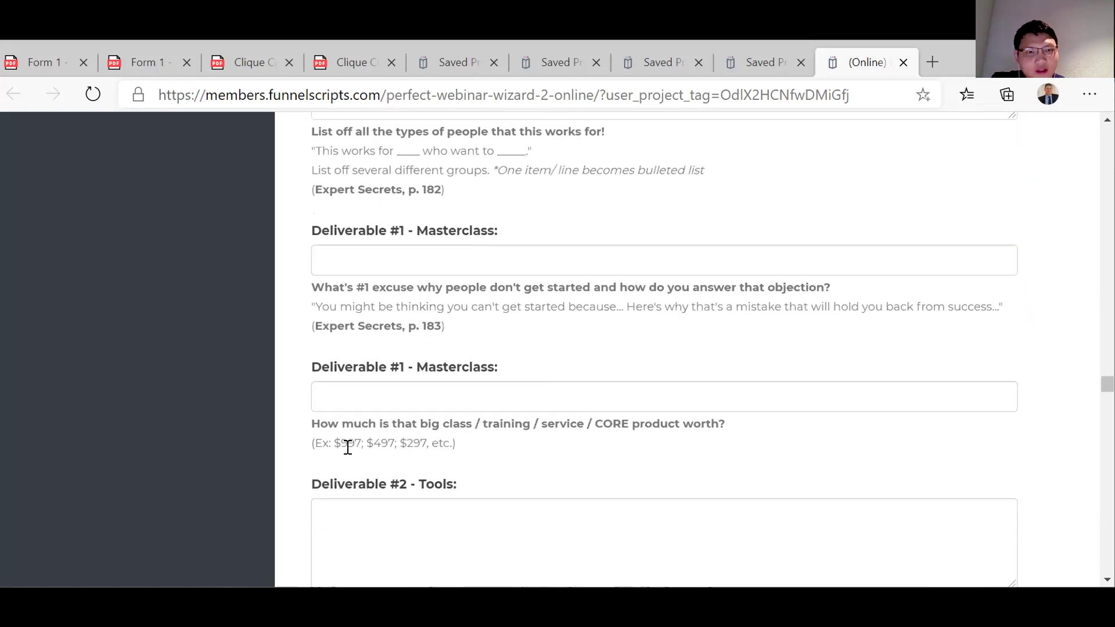
scroll(348, 450, "up", 6)
scroll(347, 450, "up", 20)
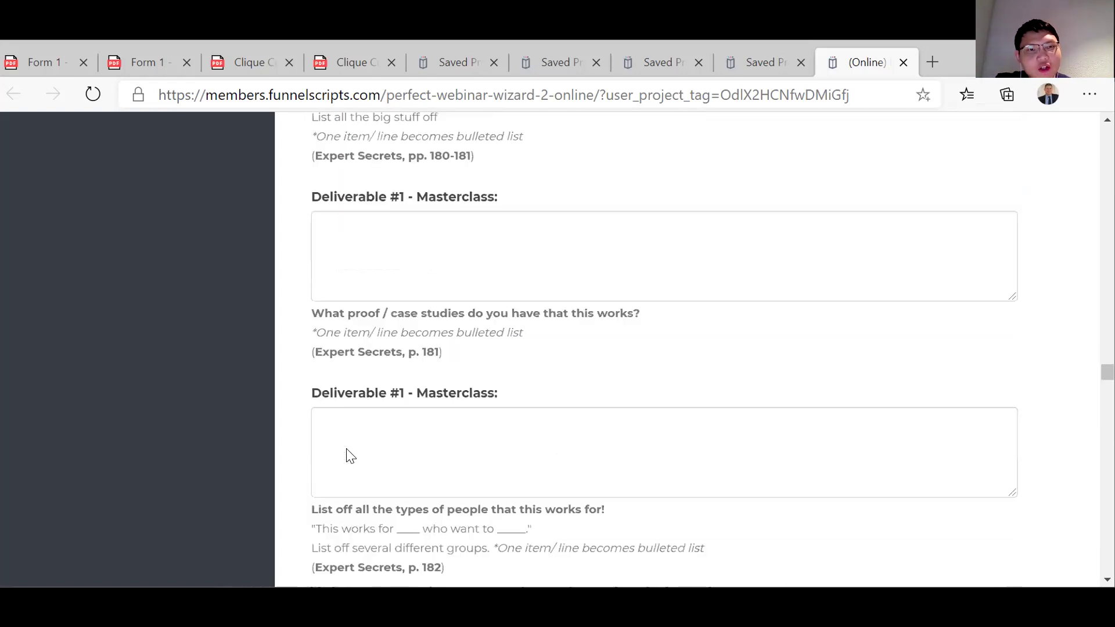
scroll(347, 451, "down", 15)
scroll(347, 449, "down", 3)
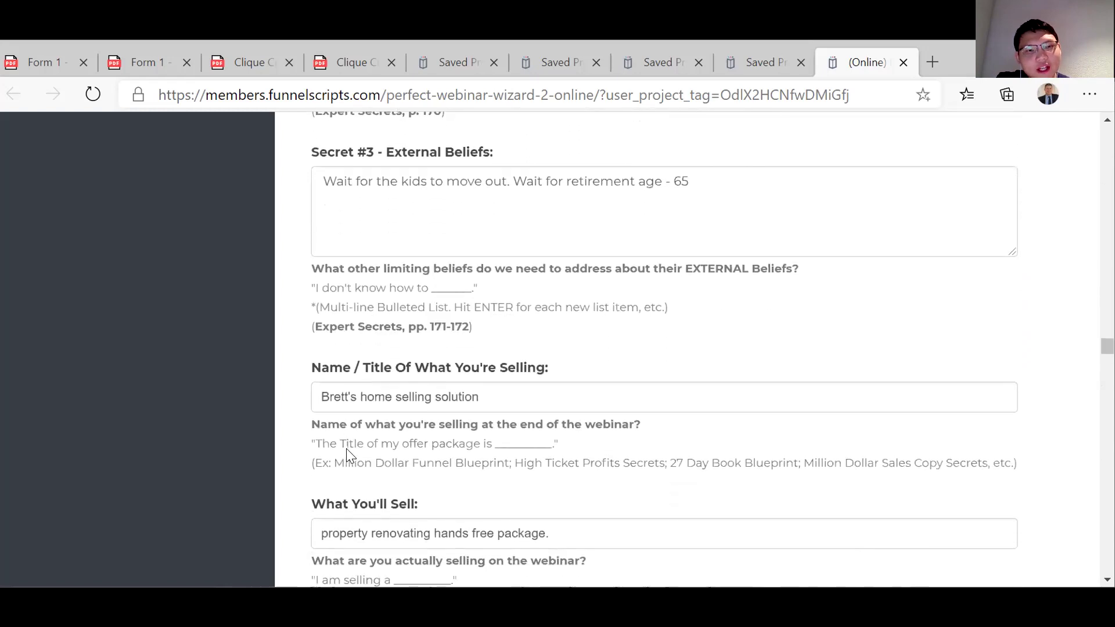
scroll(347, 449, "up", 9)
scroll(346, 449, "down", 1)
scroll(347, 451, "down", 11)
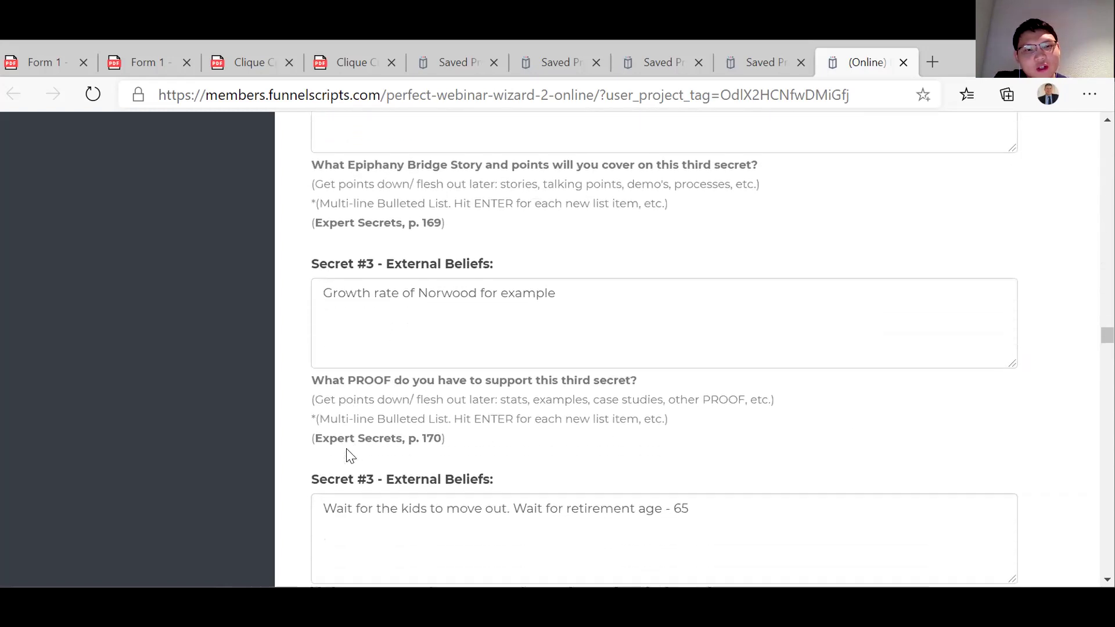
scroll(347, 450, "down", 6)
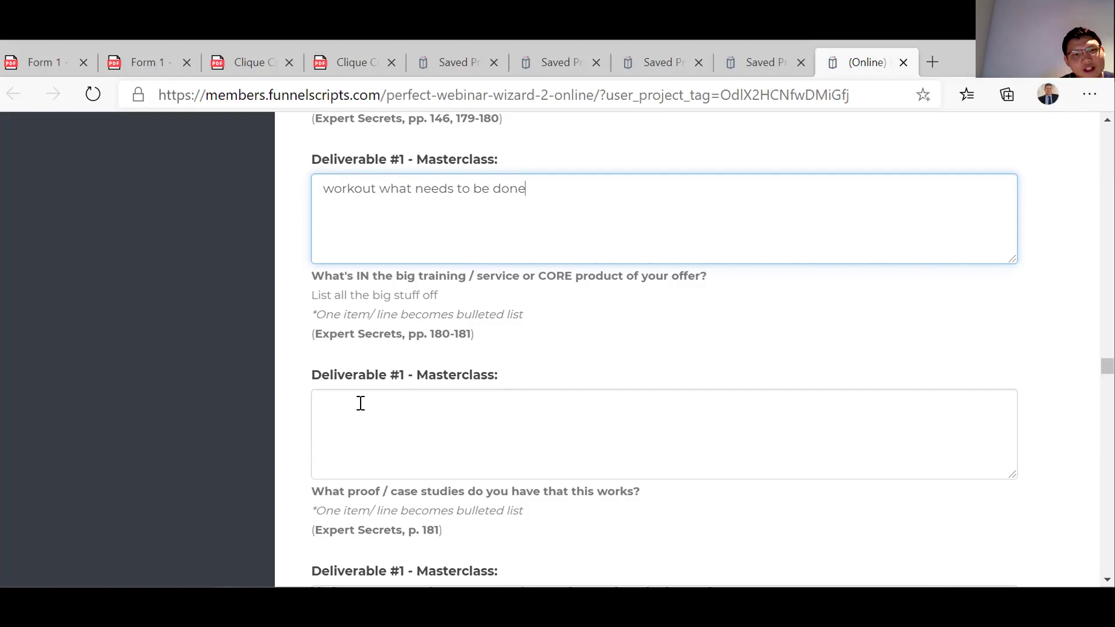
type("to your h")
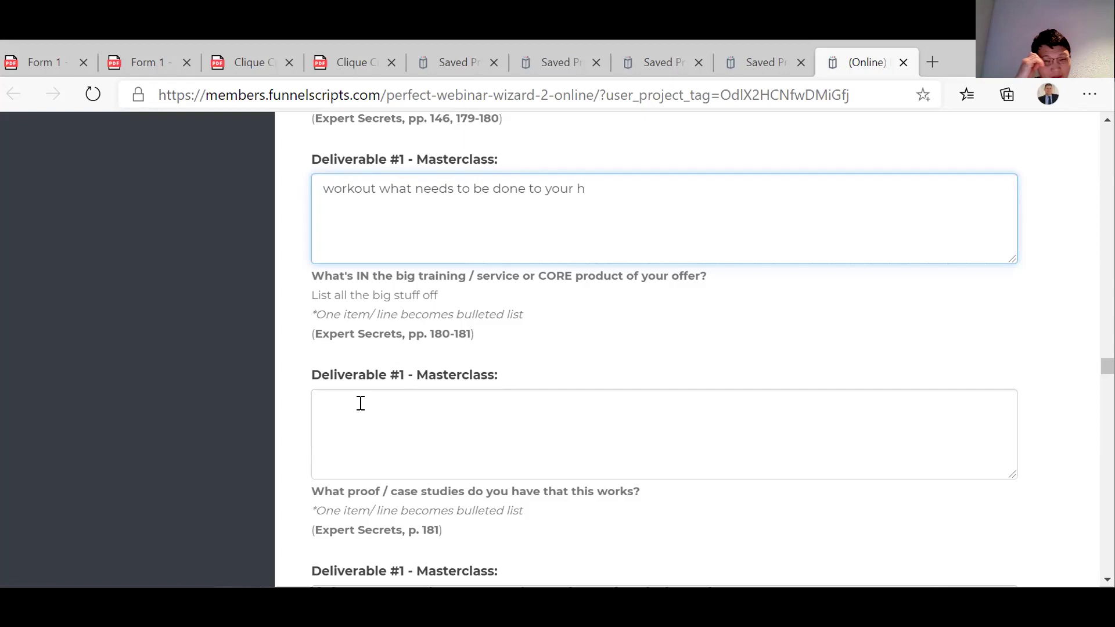
type("ome")
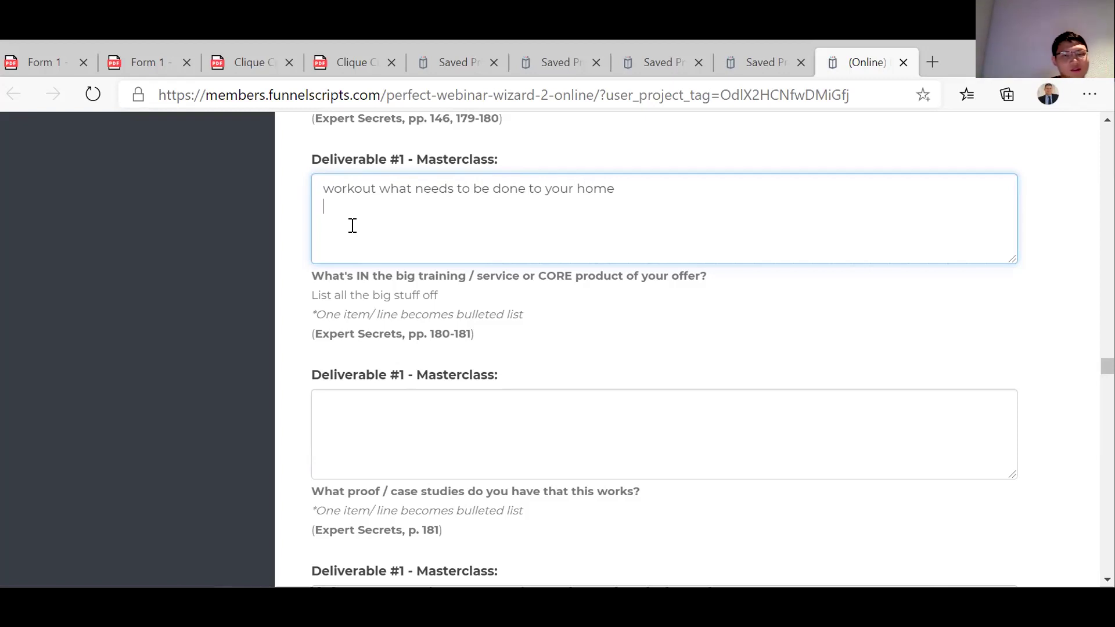
key("Return")
Add 'Get the right tradespeople in place workout a budget', fixing the tradespeople typo.
type("G")
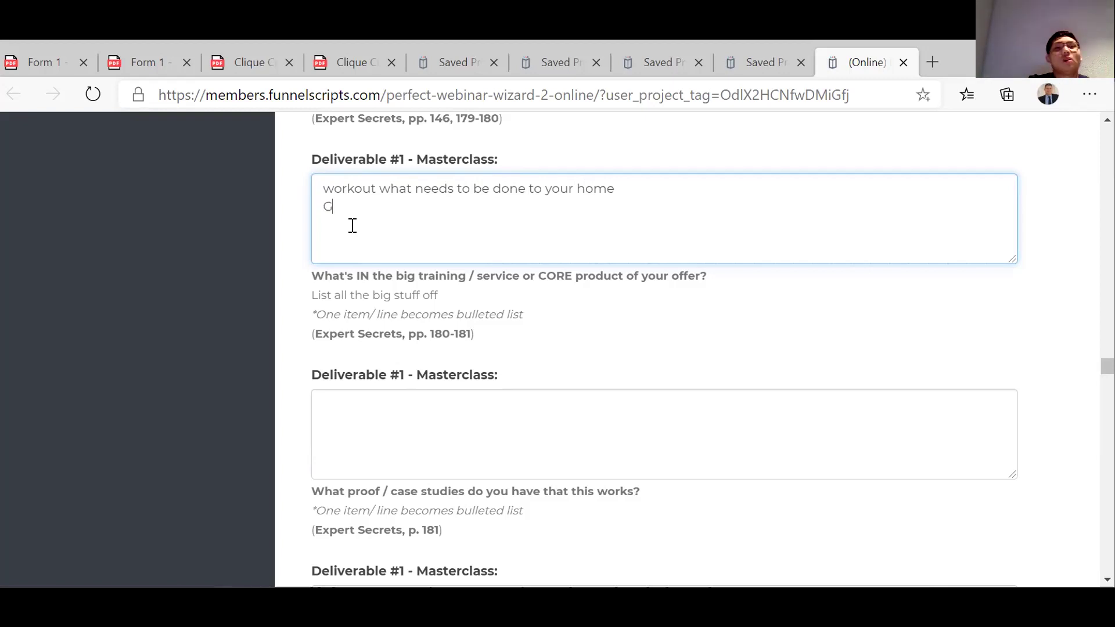
type("et the ri")
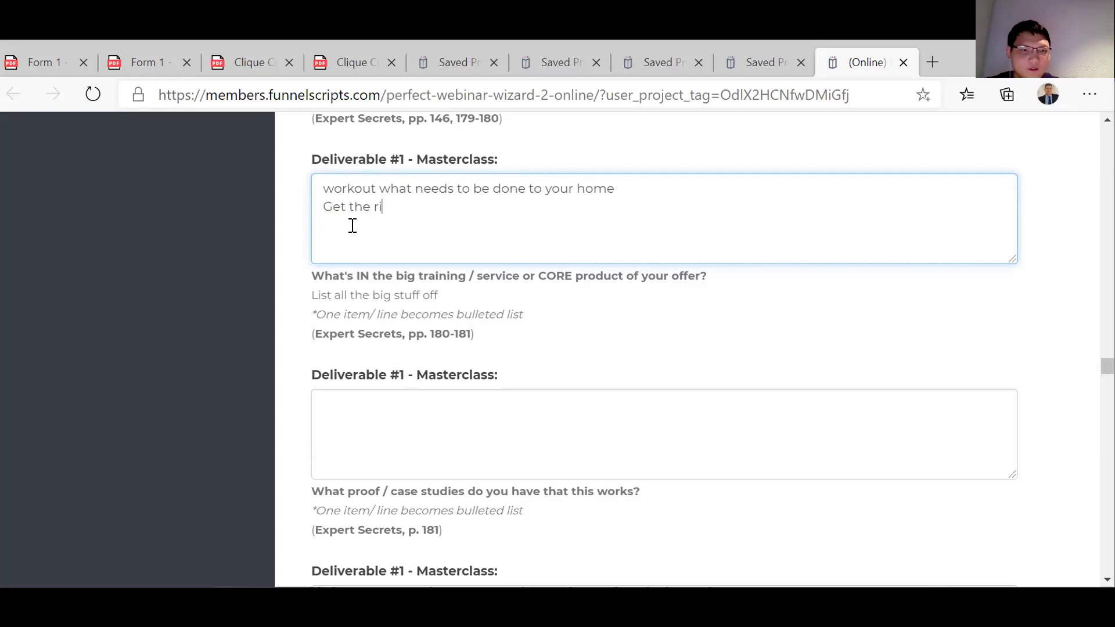
type("ght trades")
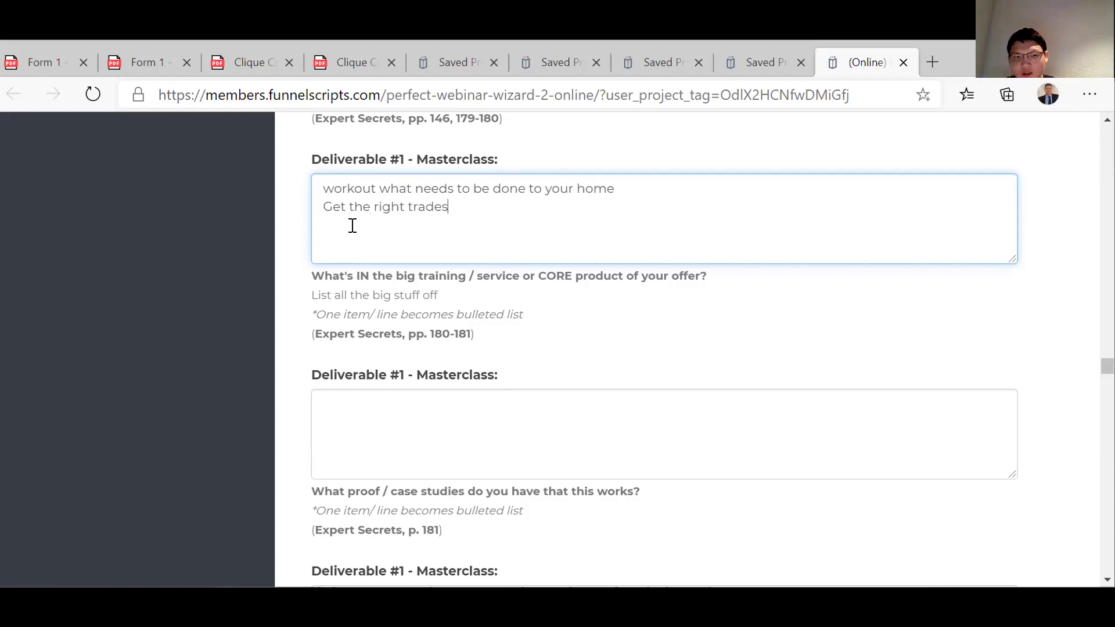
type("pople in place ")
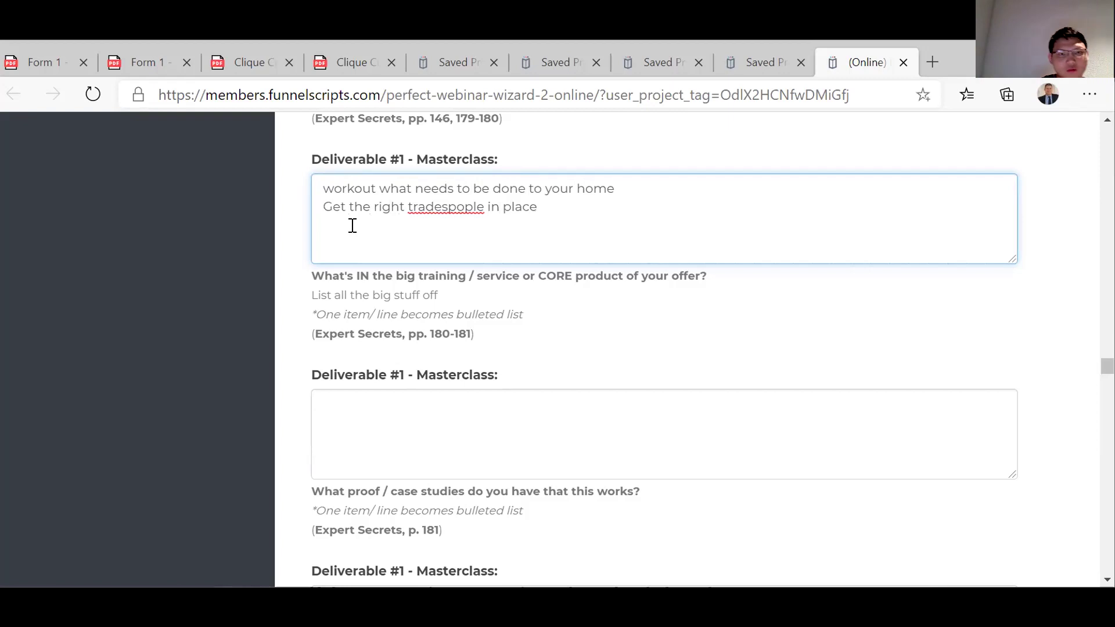
type("workout")
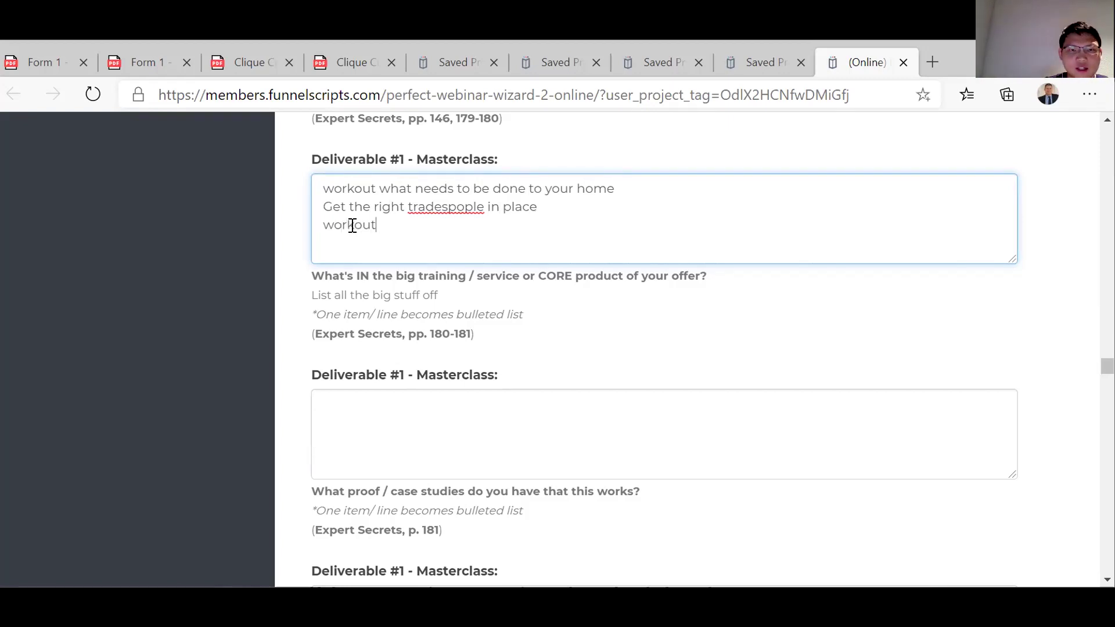
type(" a budget")
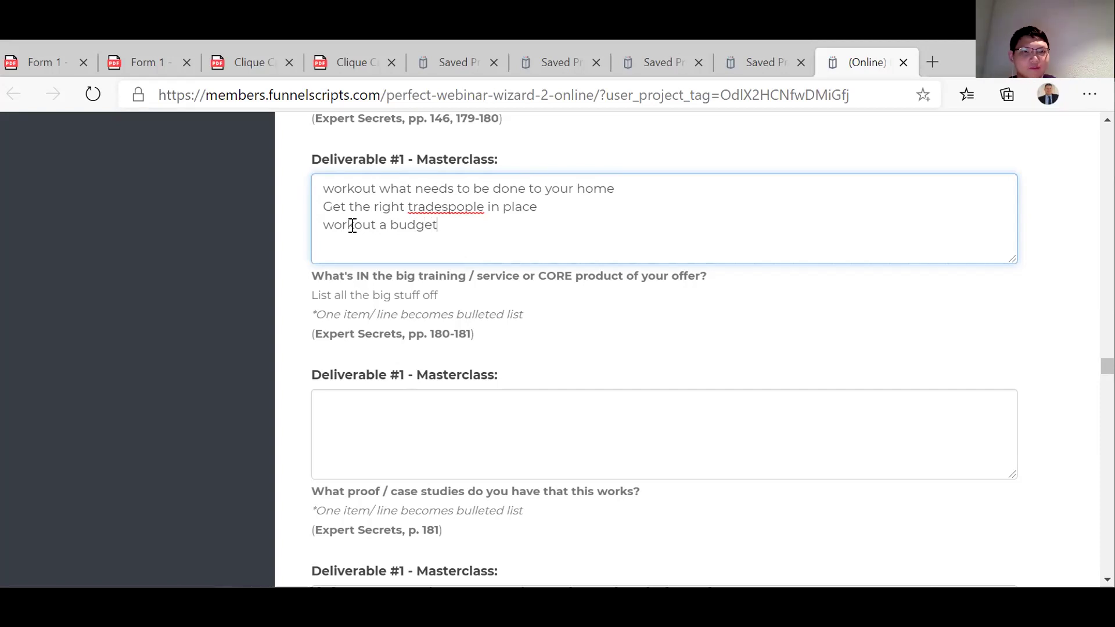
left_click(456, 207)
type("e")
left_click(444, 220)
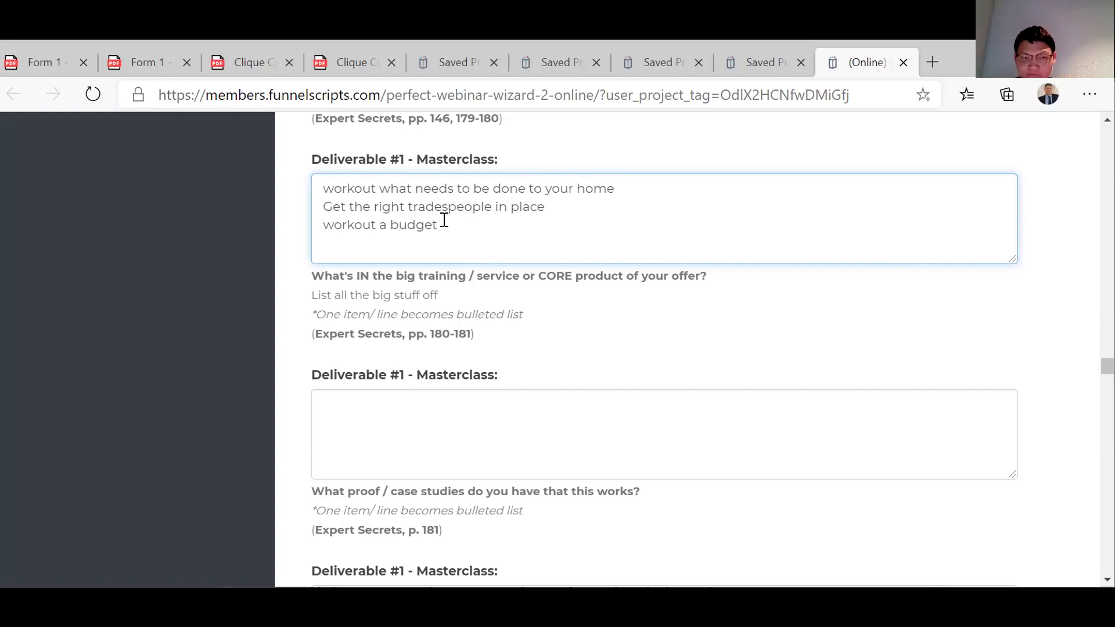
Add lines 'timeframes for completion' and 'renovations to target the right buyers - family, lifestyle, upsizer'.
type("timefr")
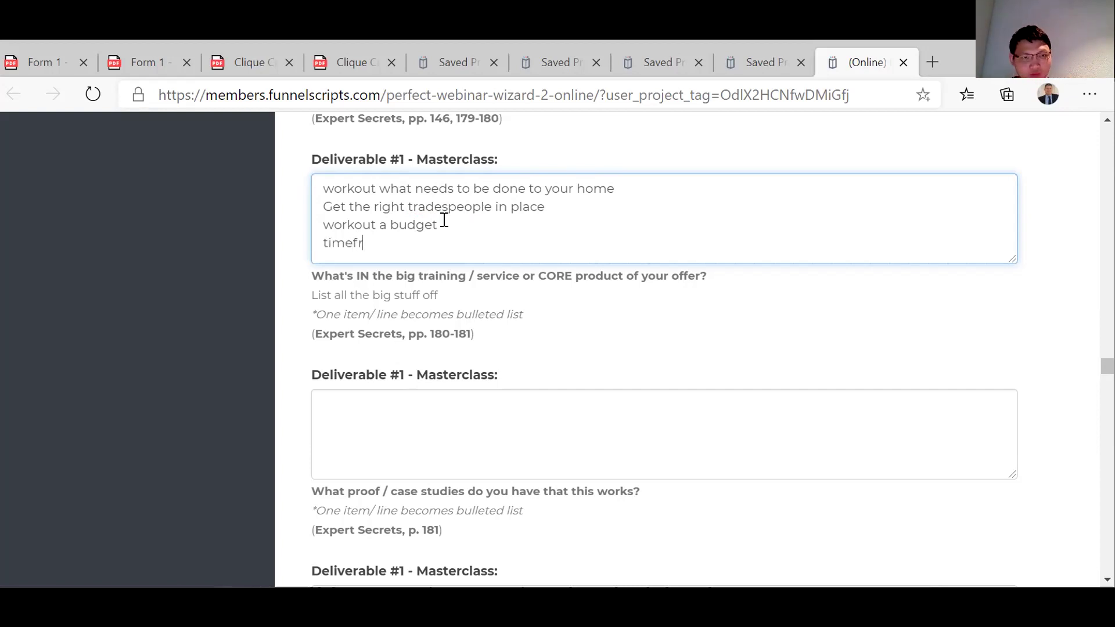
type("ames")
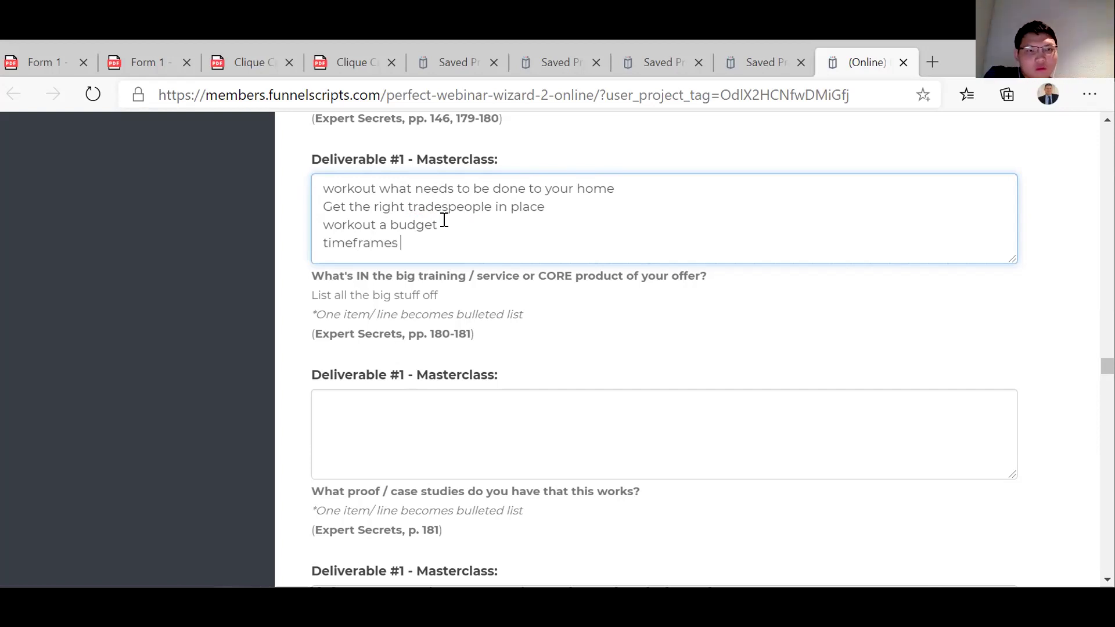
type(" for c")
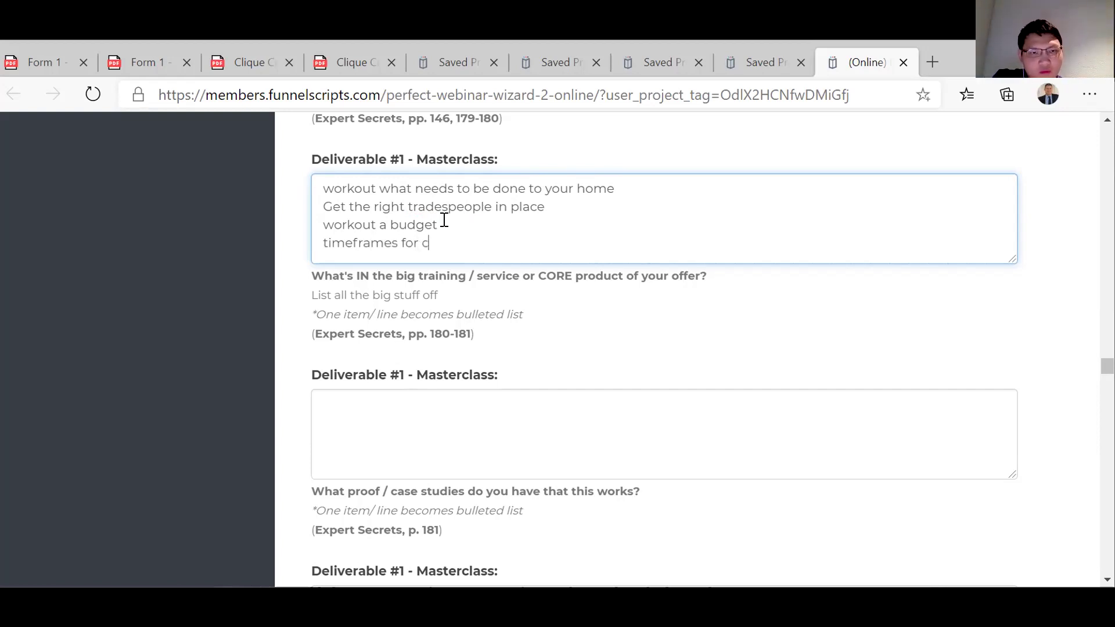
type("opletion")
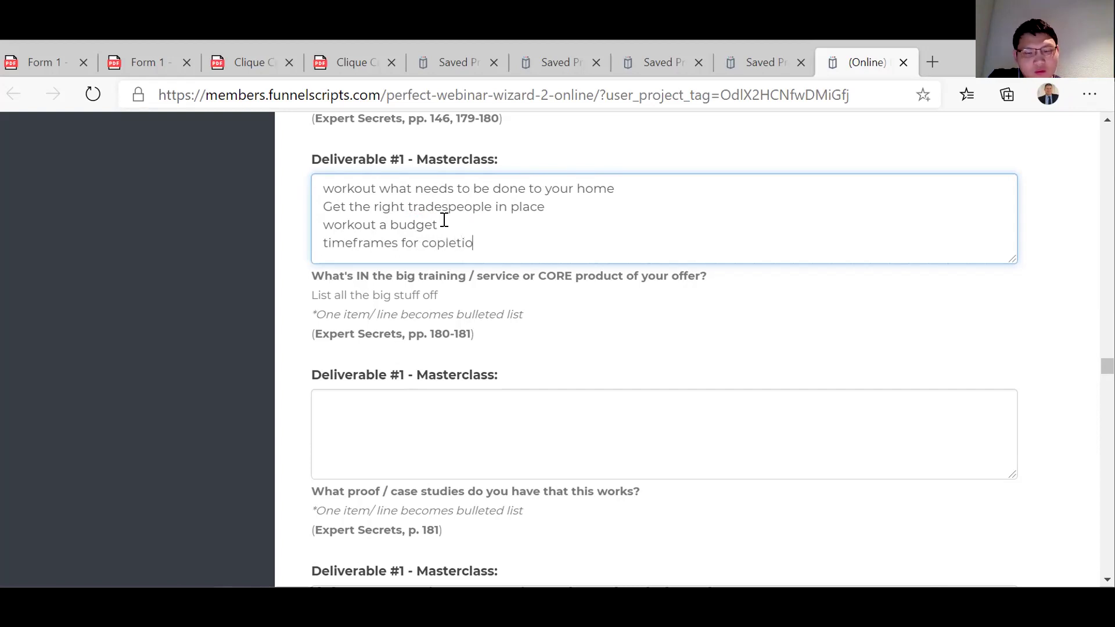
key("BackSpace")
key("BackSpace")
key("BackSpace")
key("BackSpace")
key("BackSpace")
key("BackSpace")
key("BackSpace")
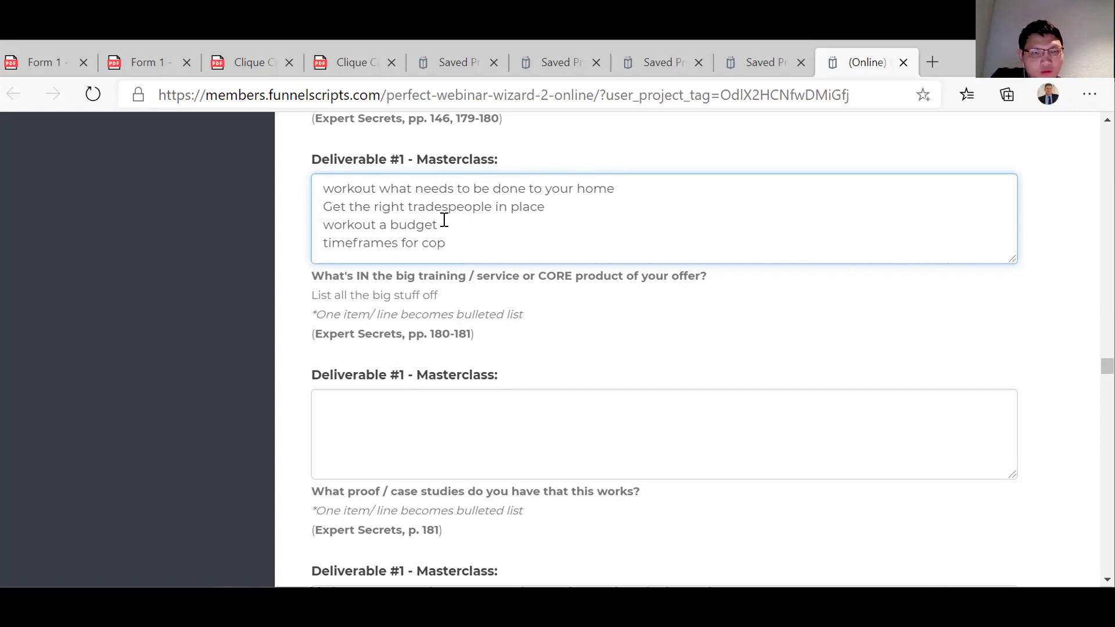
type("mpletion")
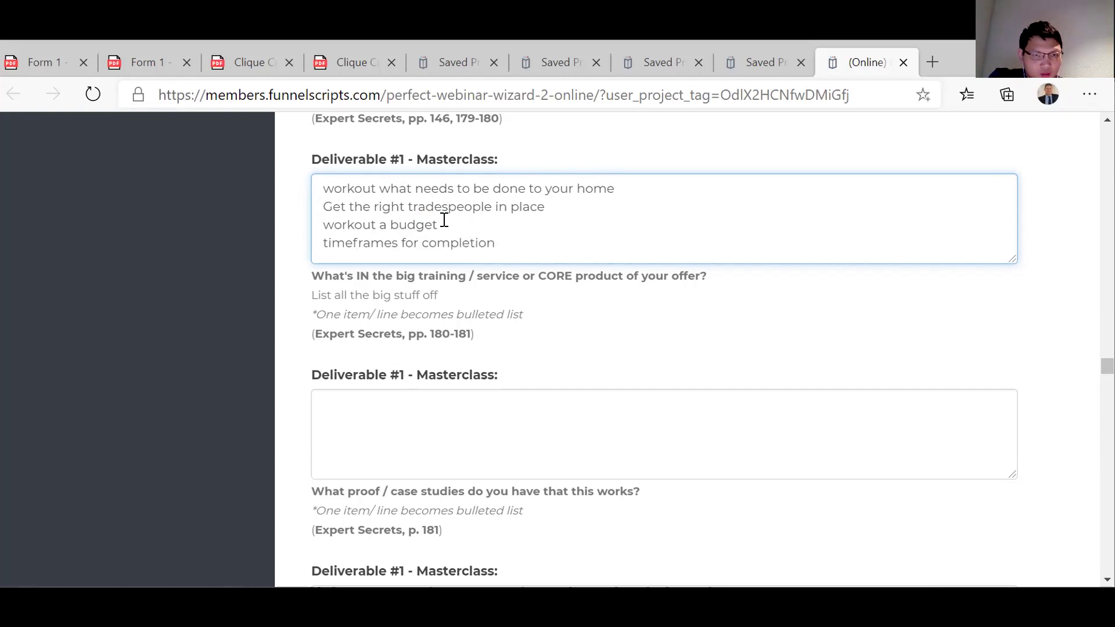
key("Return")
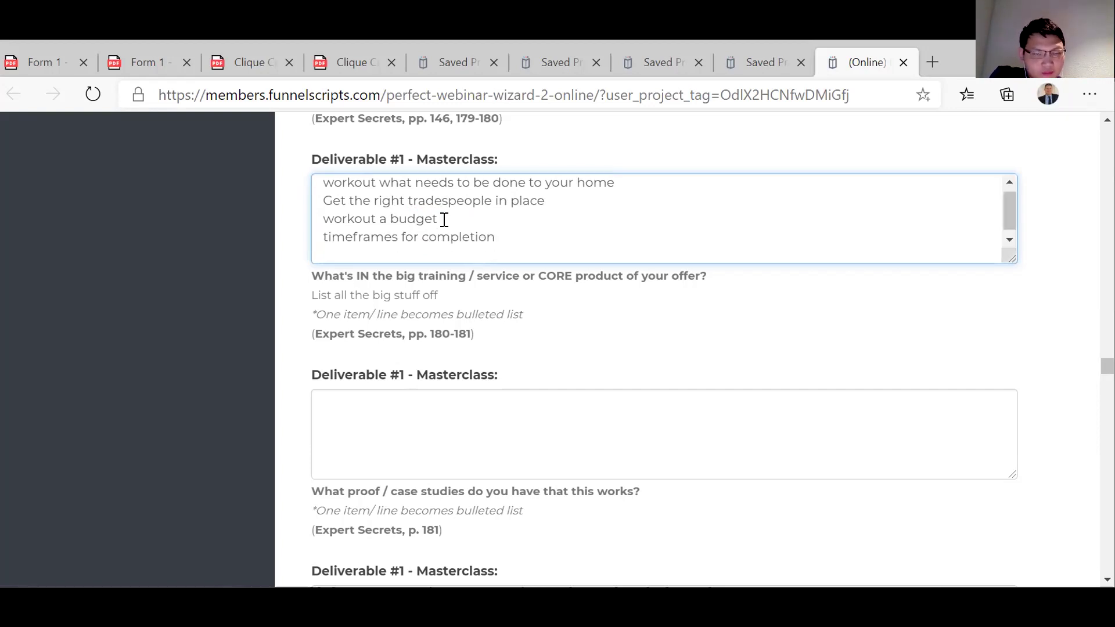
type("re")
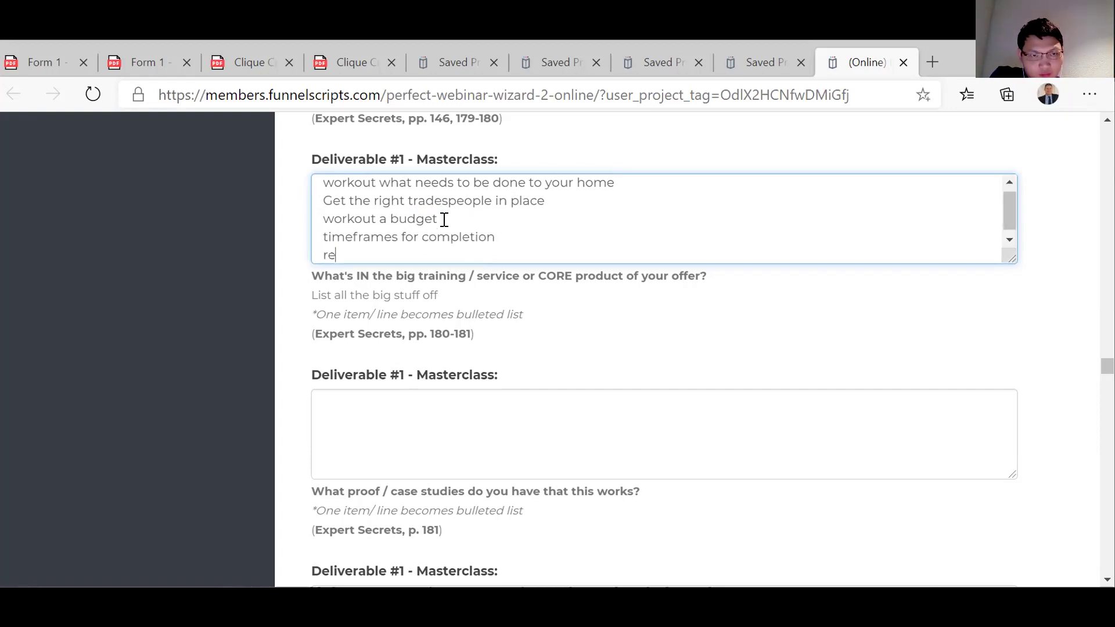
type("novatio")
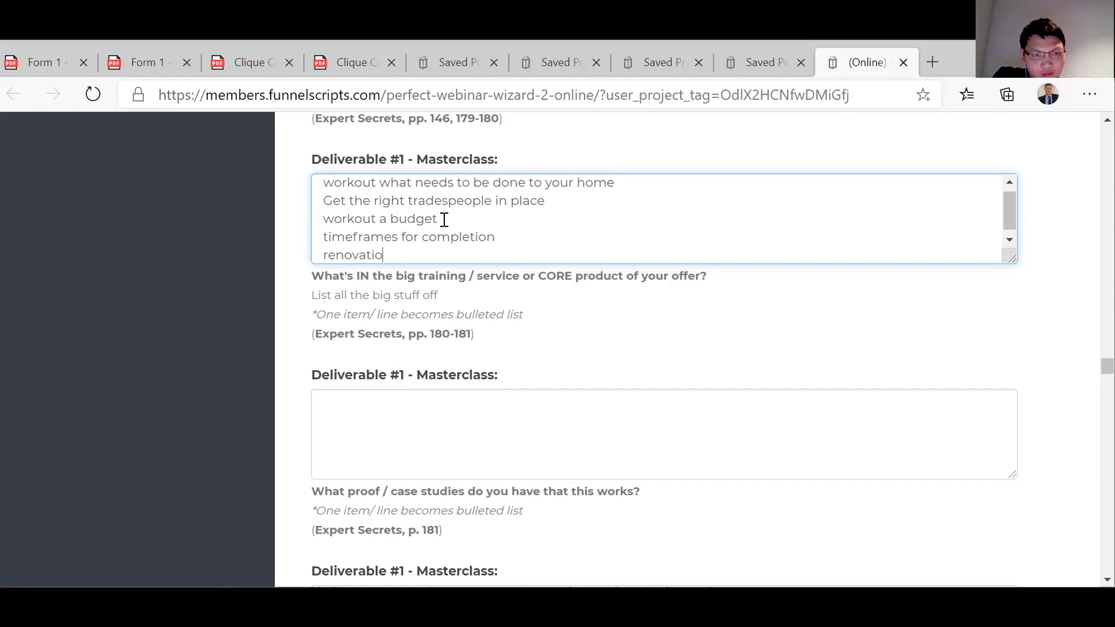
type("ns to target ")
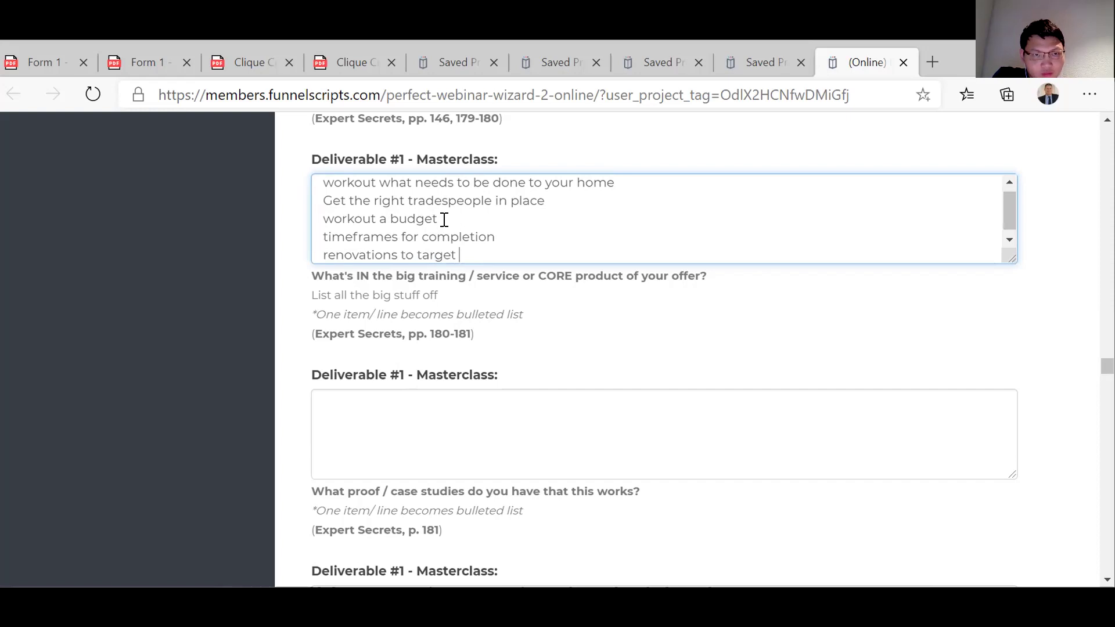
type("the right buyers")
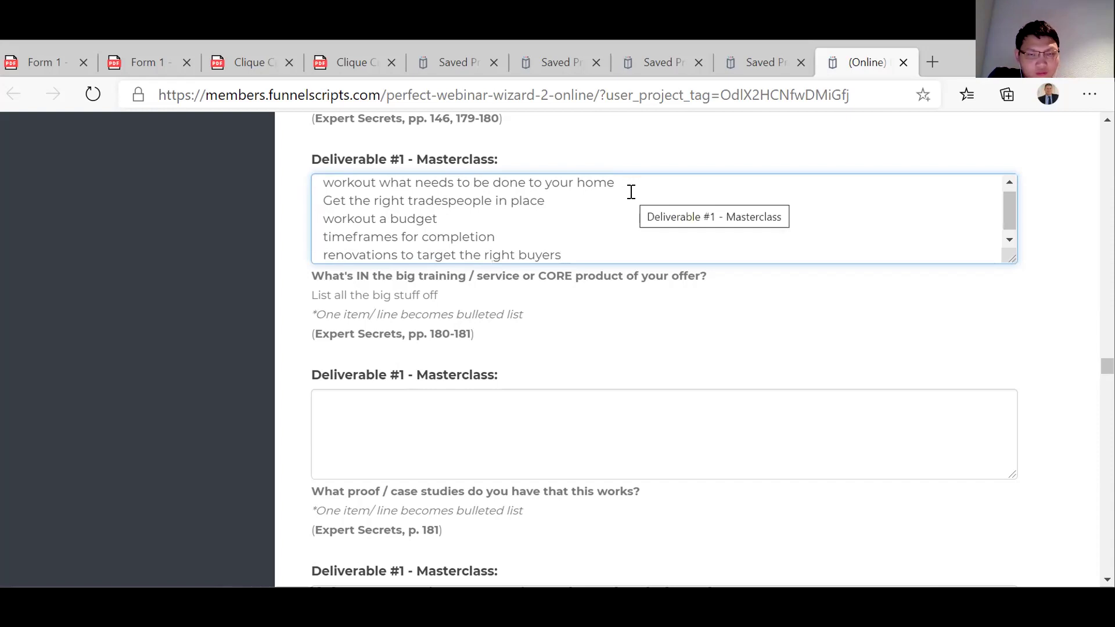
type(" - fam")
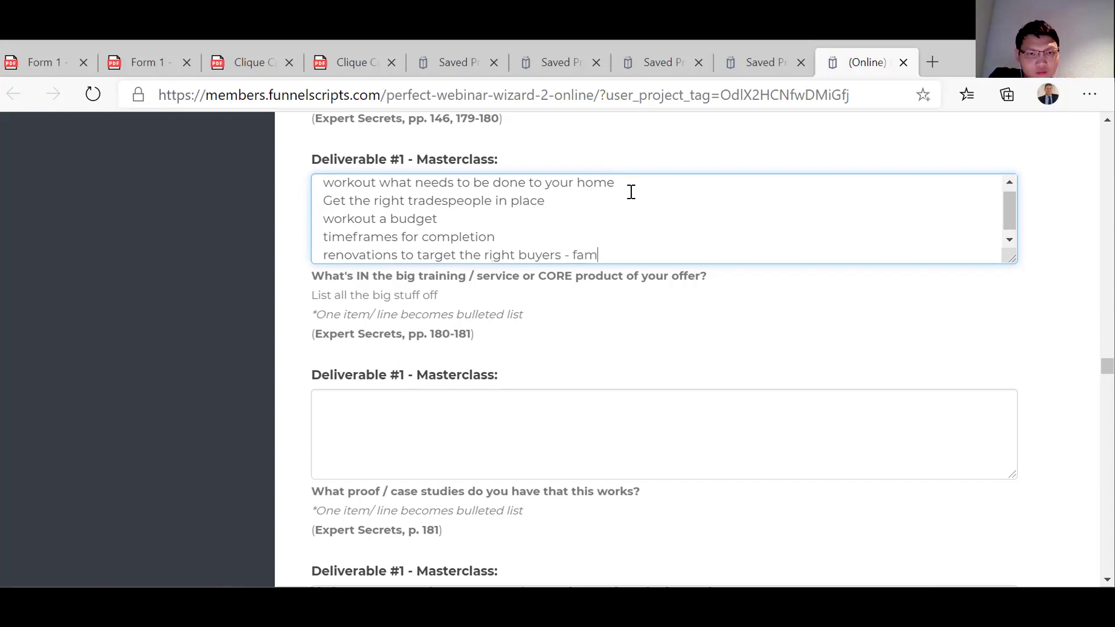
type("ily, li")
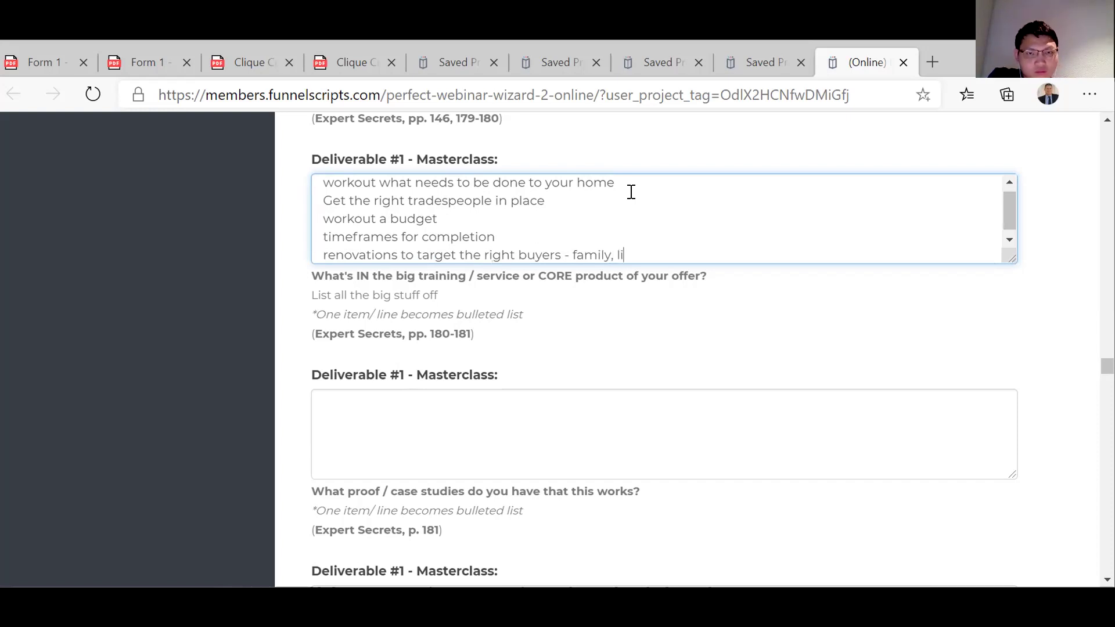
type("festyle, ")
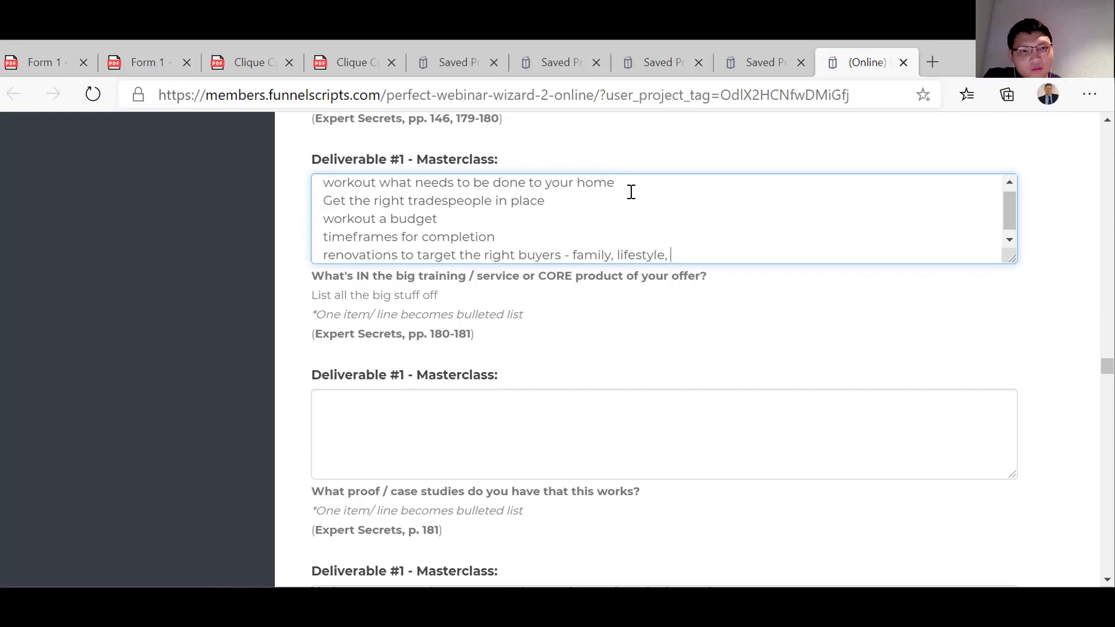
type("upsizer")
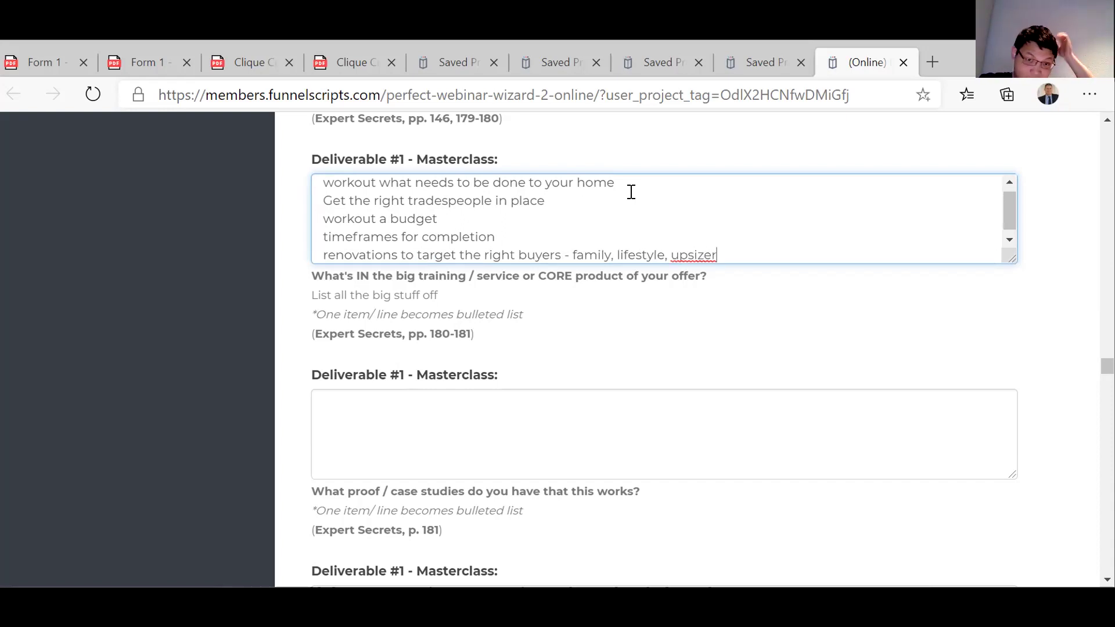
key("Return")
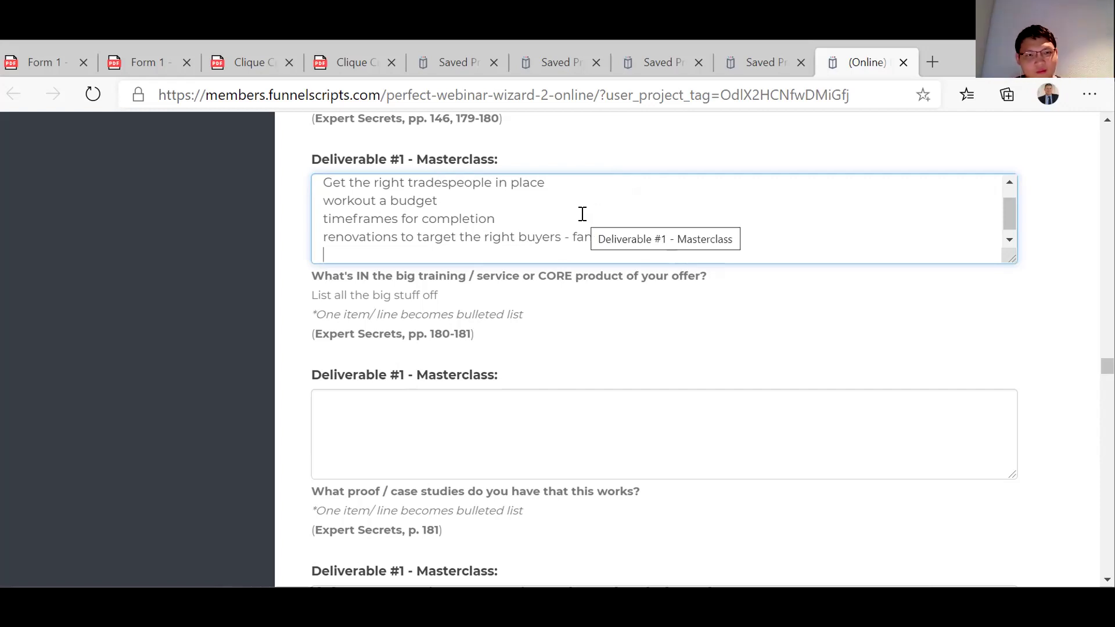
Enter 'Beulah park unit' as the Masterclass proof and case study.
scroll(583, 214, "up", 1)
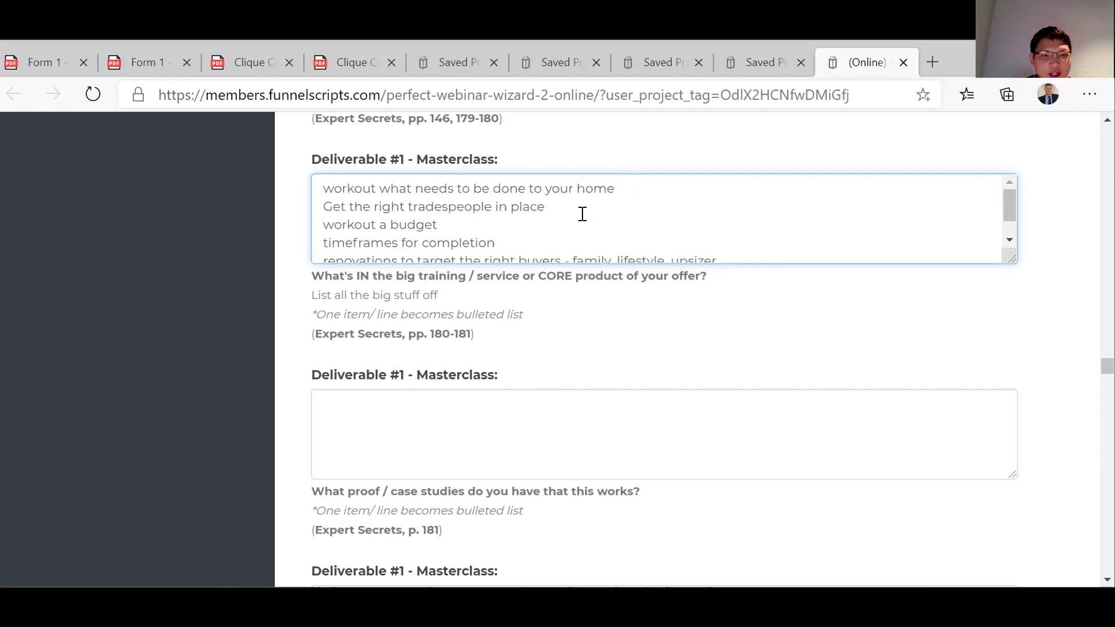
scroll(582, 214, "down", 1)
scroll(583, 214, "down", 1)
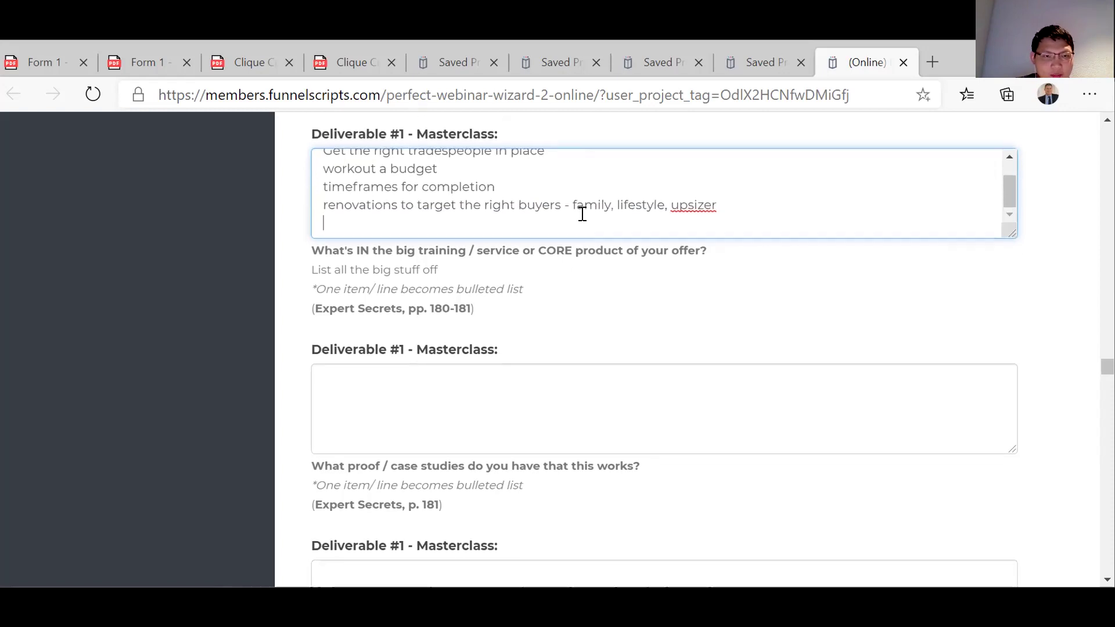
left_click(454, 392)
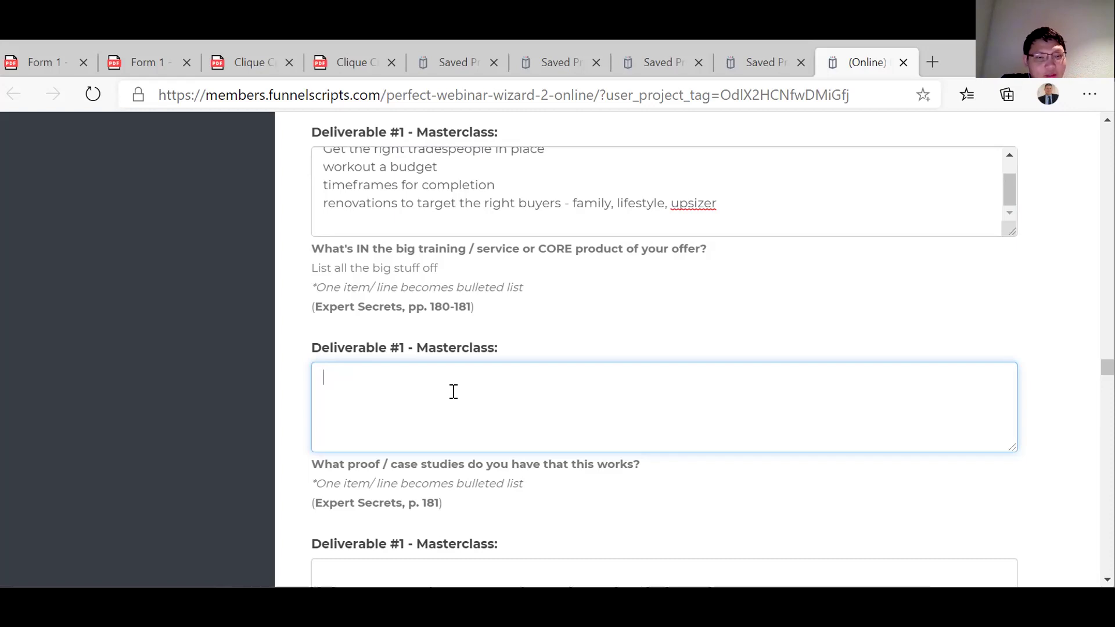
type("Beulah park unit")
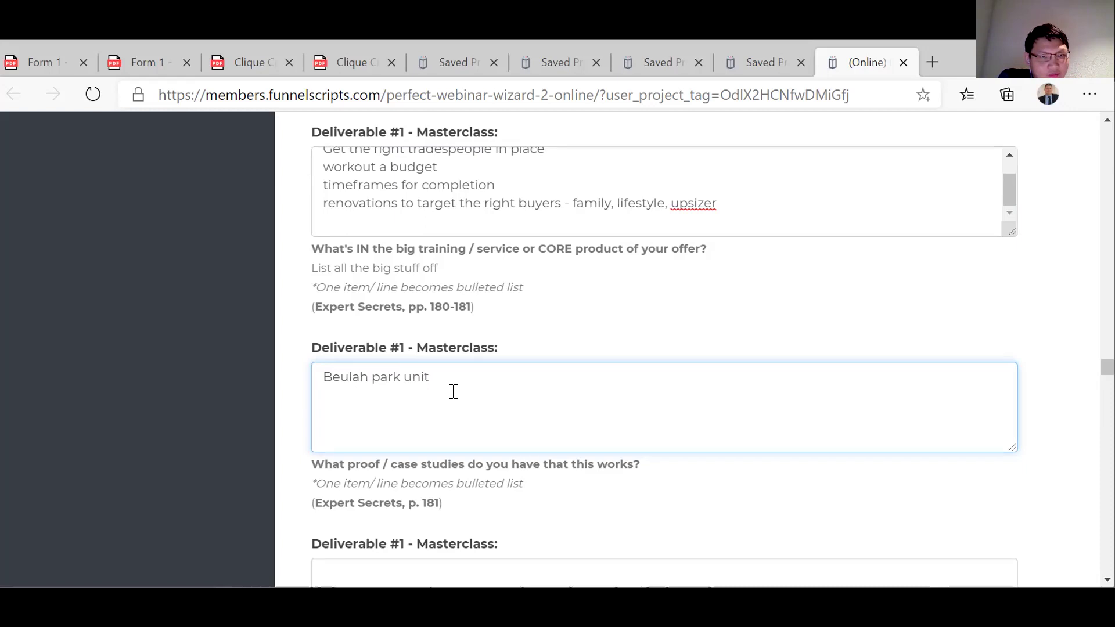
scroll(454, 393, "down", 2)
left_click(407, 429)
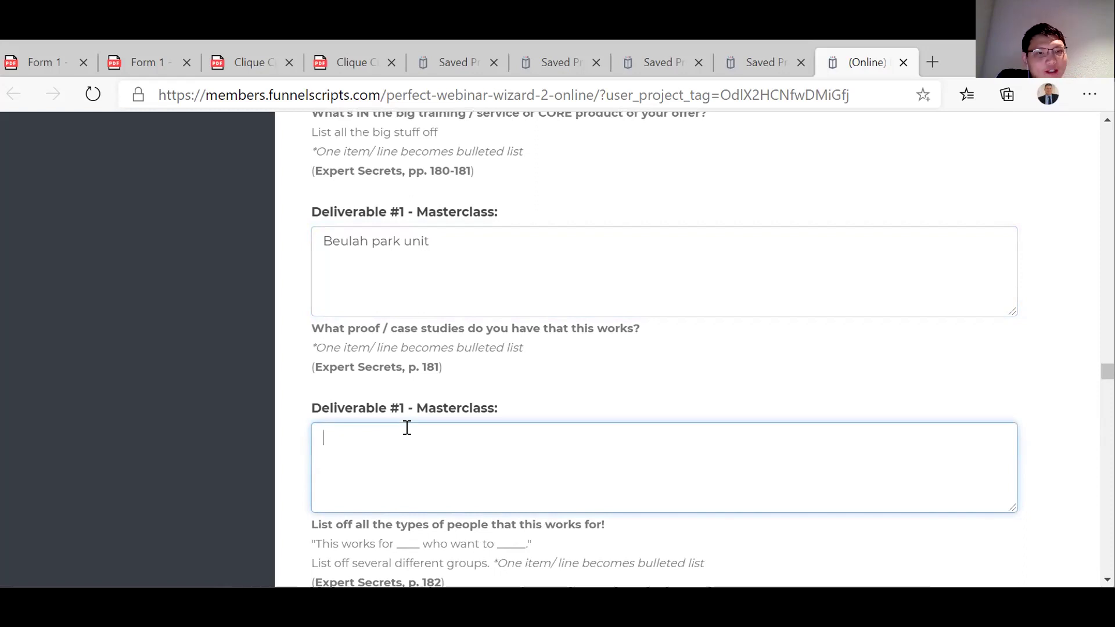
Enter professionals, business owners, or anybody time poor as who the Masterclass works for.
scroll(407, 428, "down", 1)
type("(")
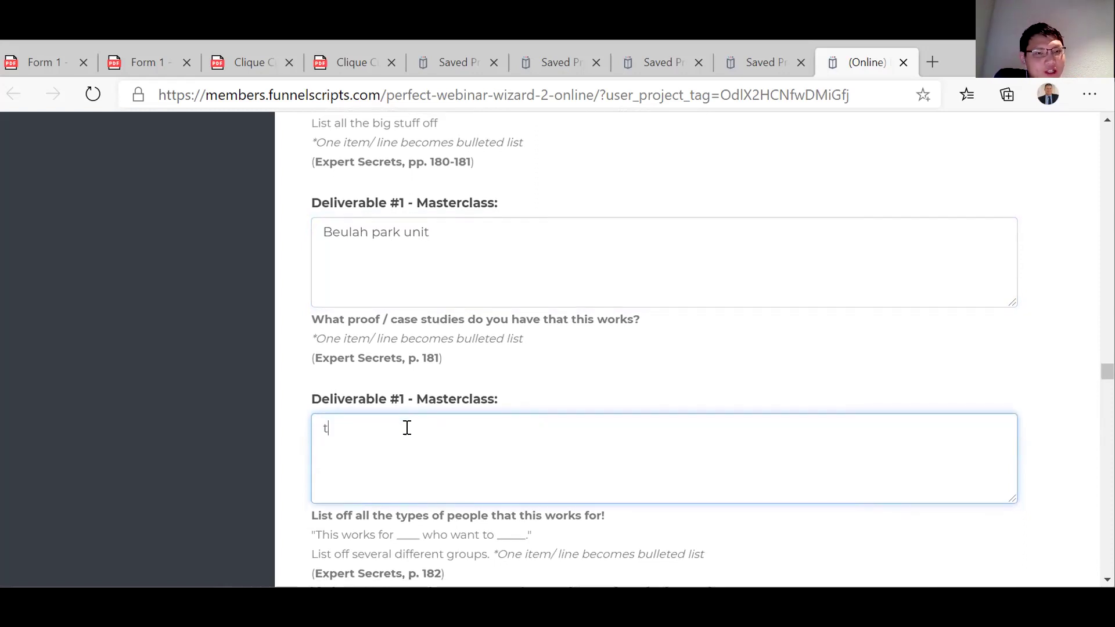
key("BackSpace")
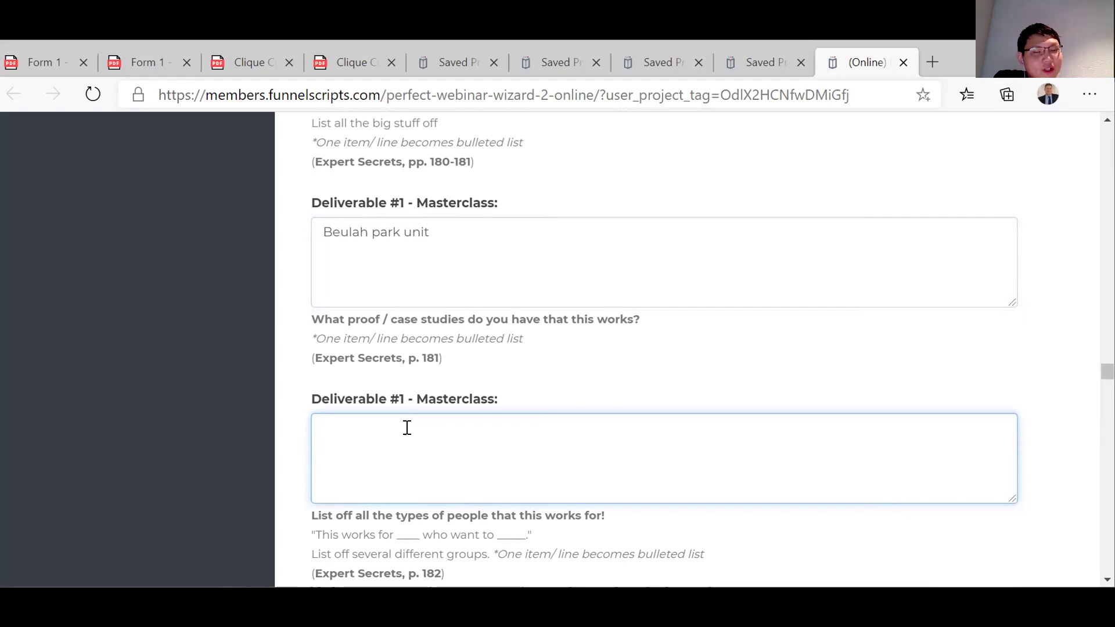
type("prof")
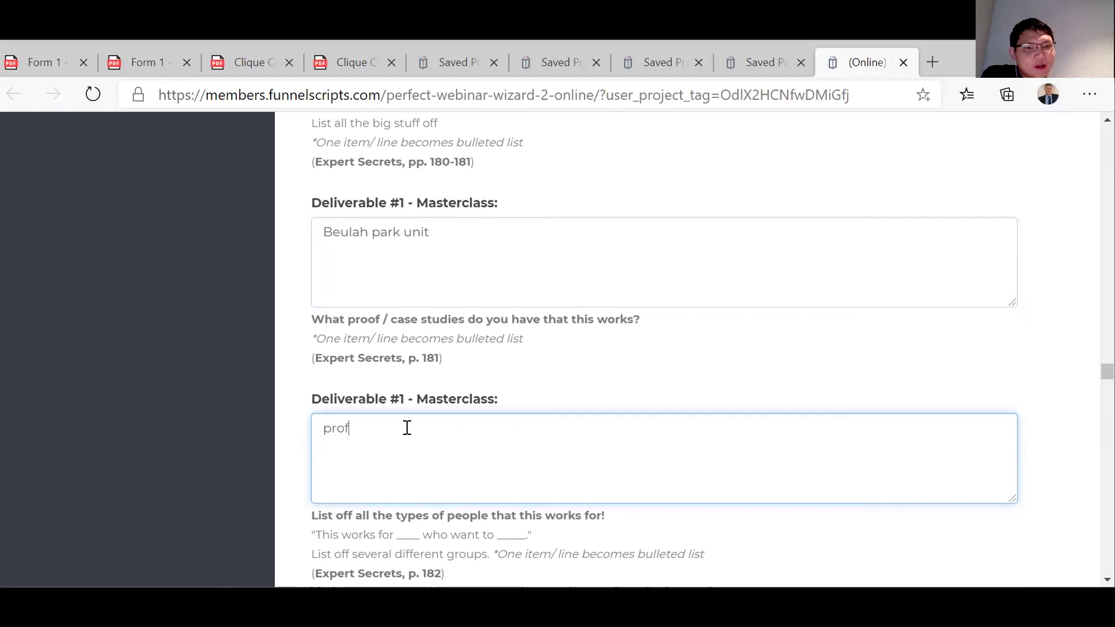
type("essionals who are t")
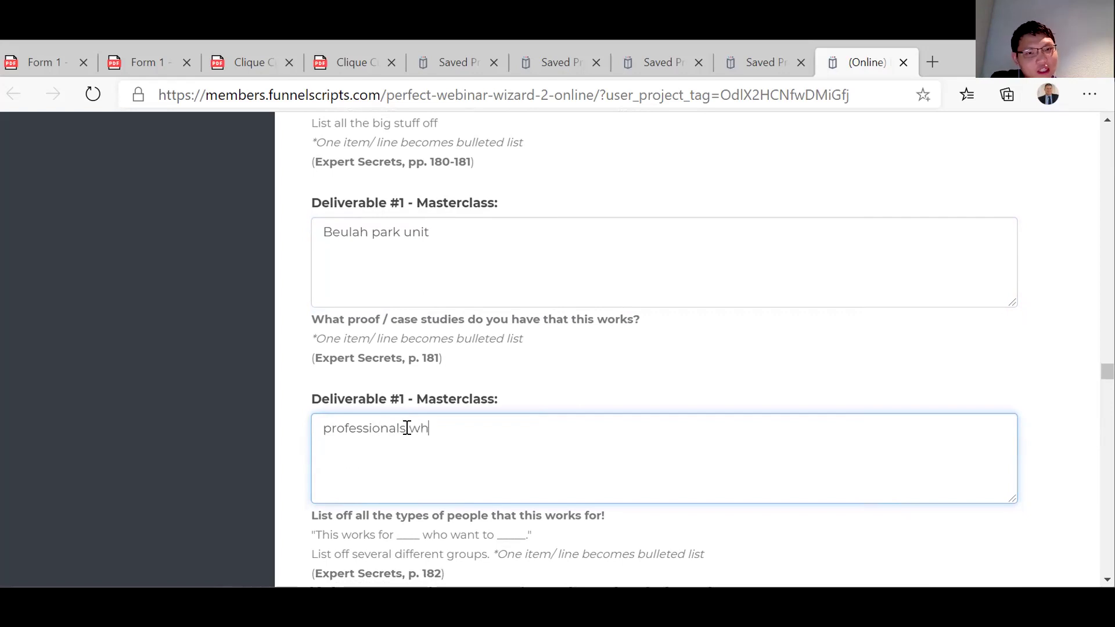
key("BackSpace")
key("BackSpace")
key("BackSpace")
key("BackSpace")
key("BackSpace")
key("BackSpace")
key("BackSpace")
key("BackSpace")
key("BackSpace")
type("bu")
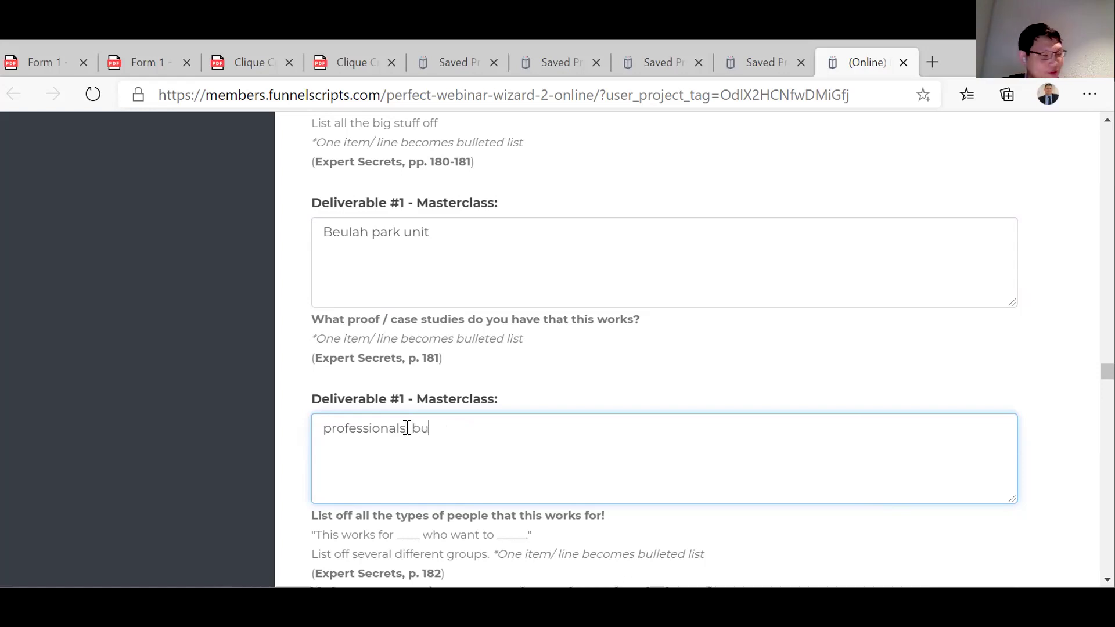
type("siness owners")
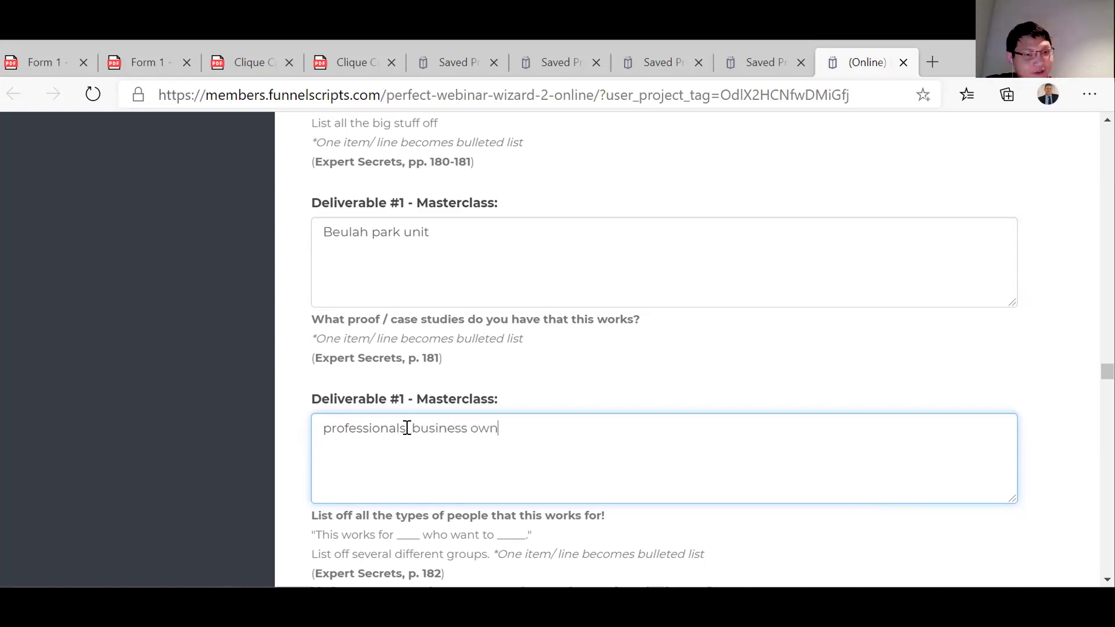
left_click(408, 428)
type(",")
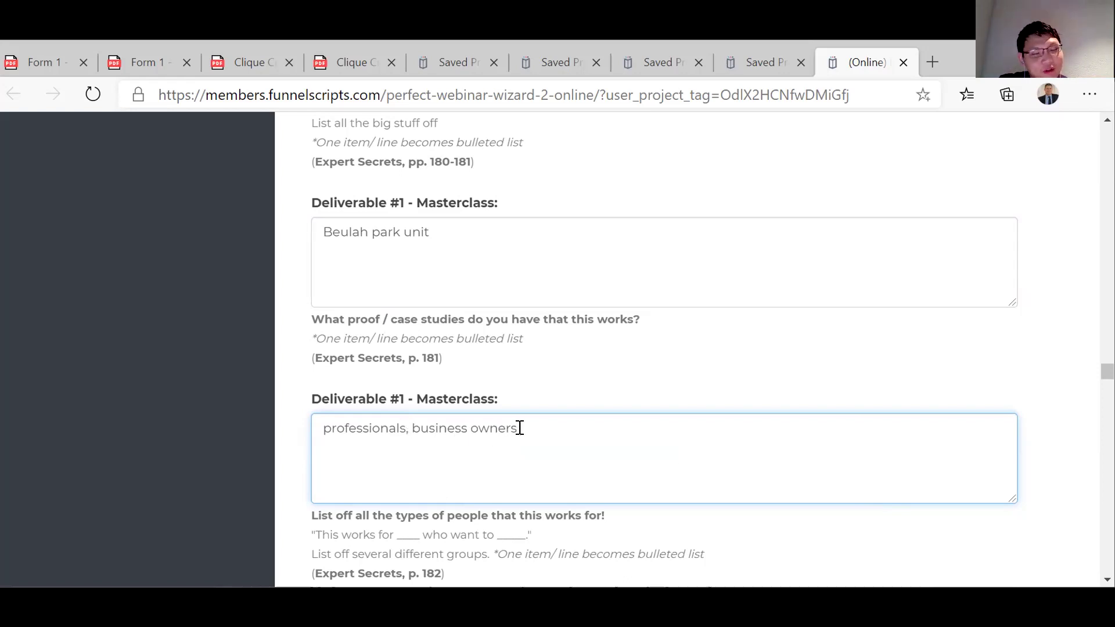
type(" or anyb")
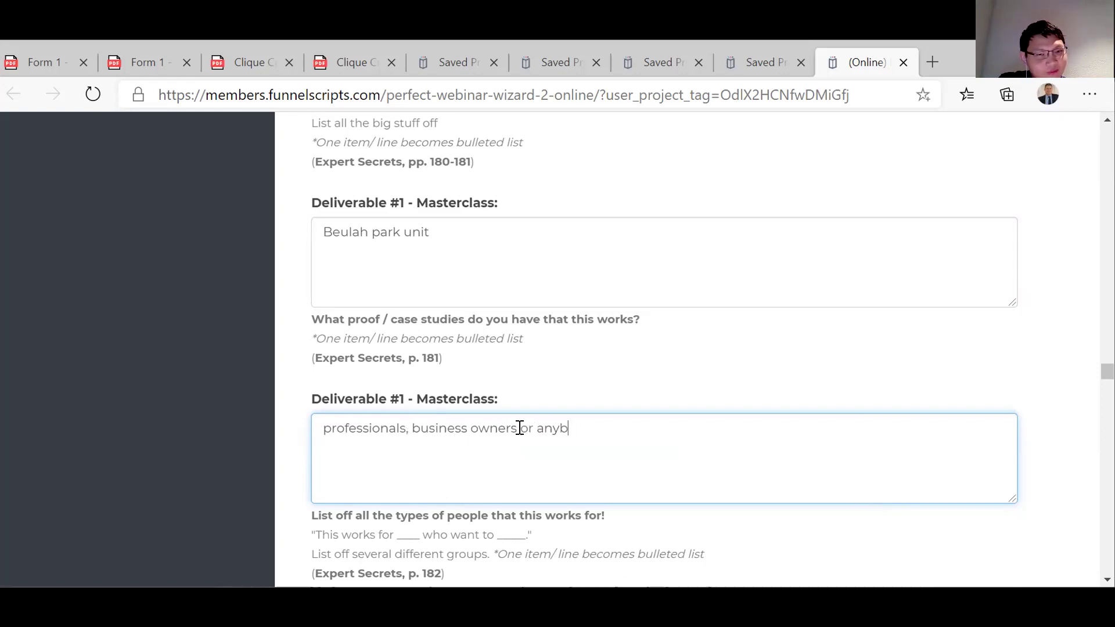
type("ody time poor")
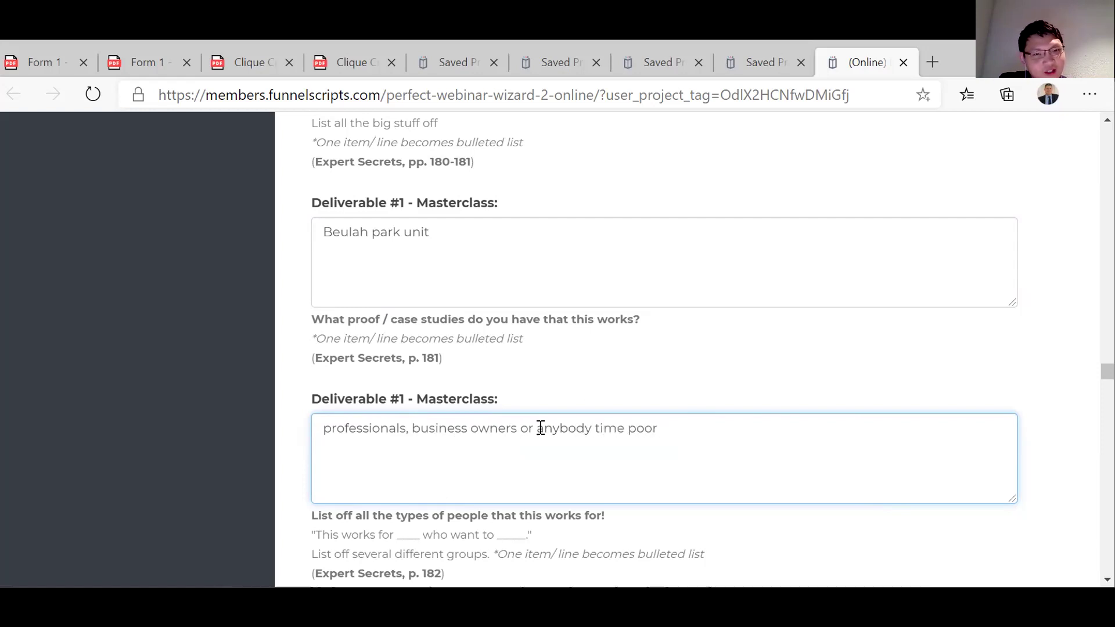
Insert ', overseas based owners' after business owners, adding the missing comma.
left_click(517, 428)
type(", oversea")
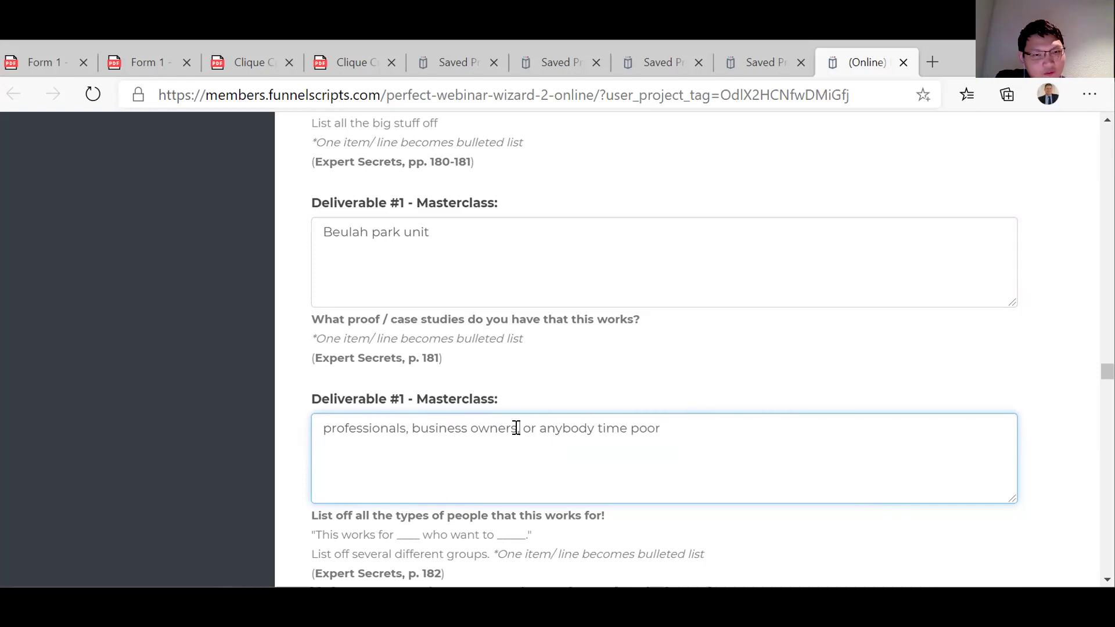
type("s ")
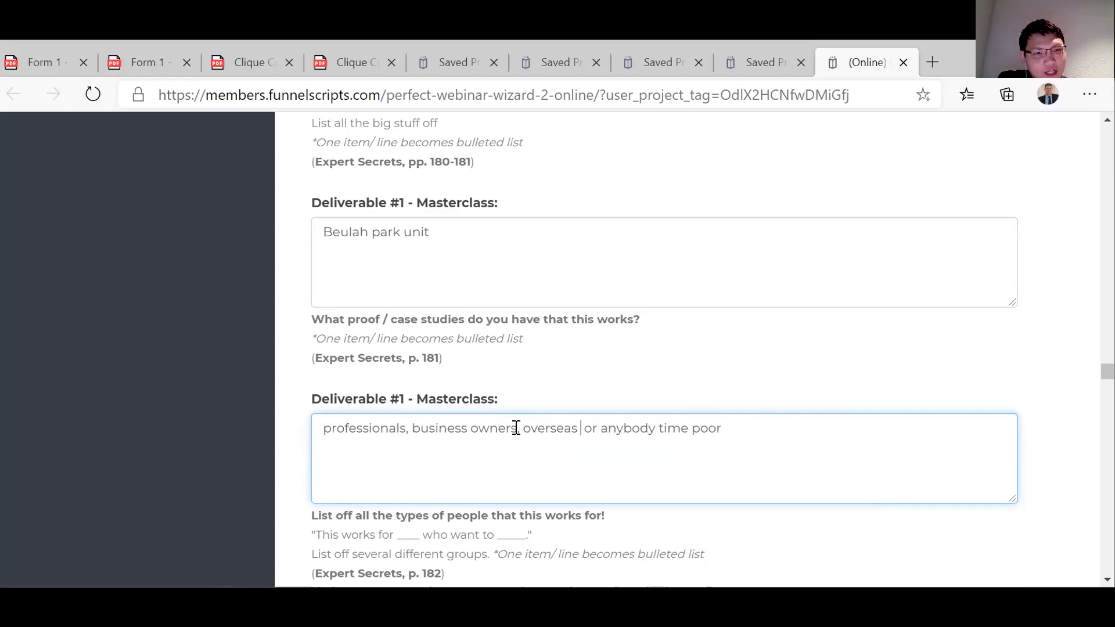
type("owners")
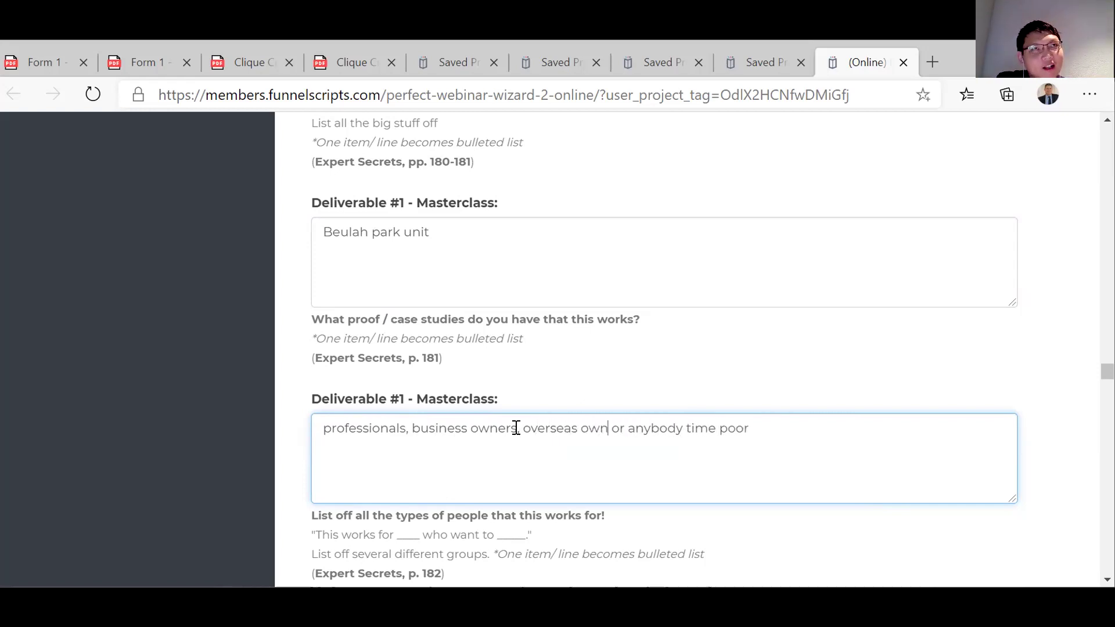
key("BackSpace")
key("BackSpace")
key("BackSpace")
key("BackSpace")
key("BackSpace")
key("BackSpace")
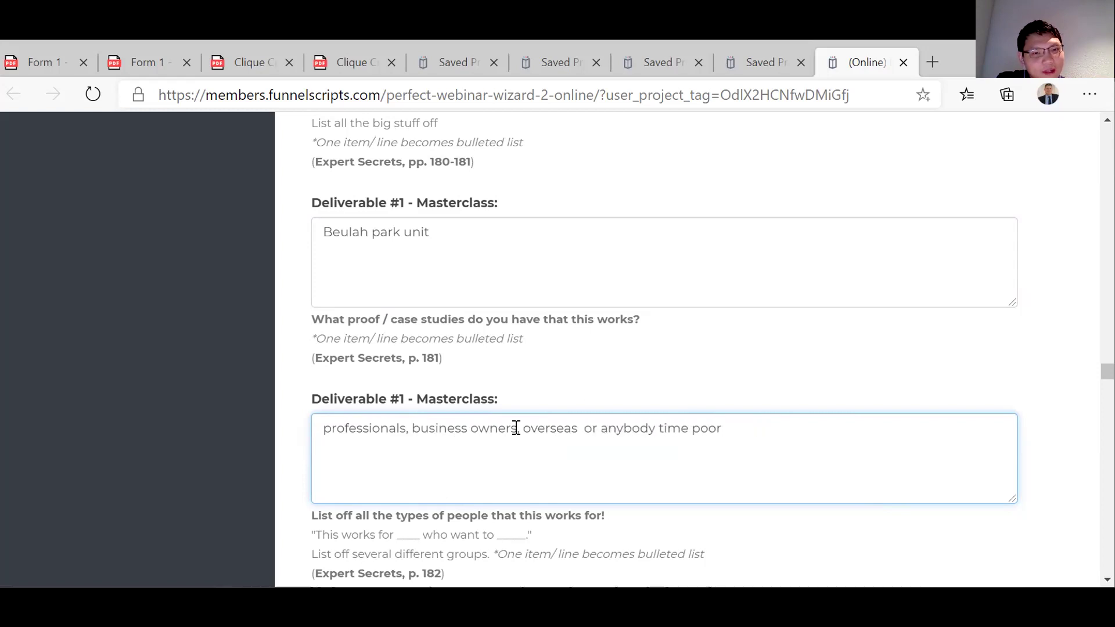
type("based owner")
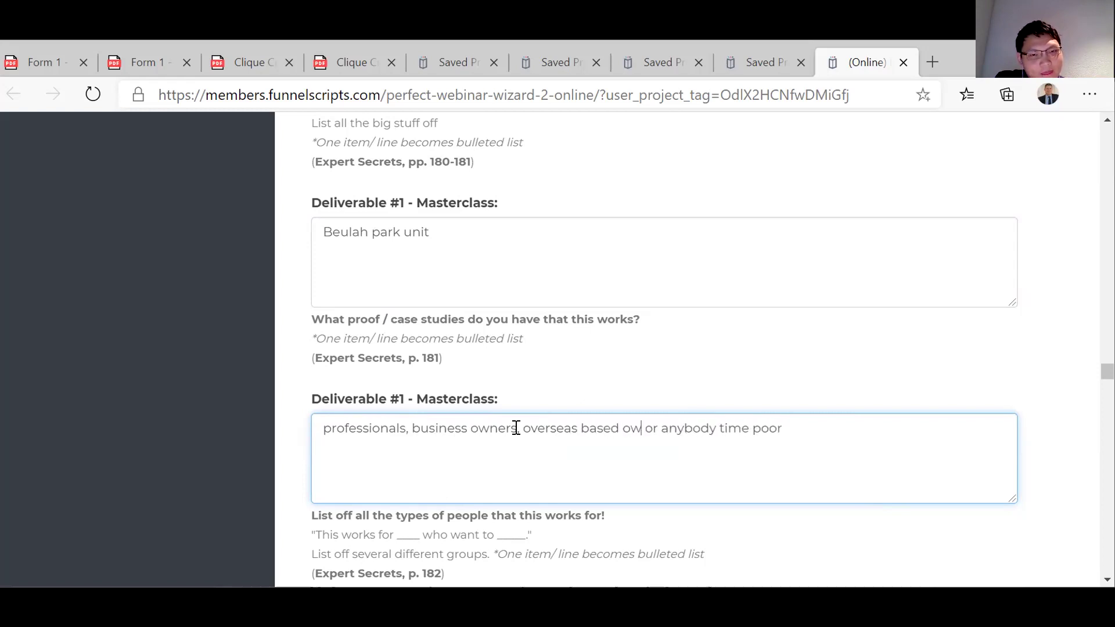
type("s")
left_click(516, 429)
type(",")
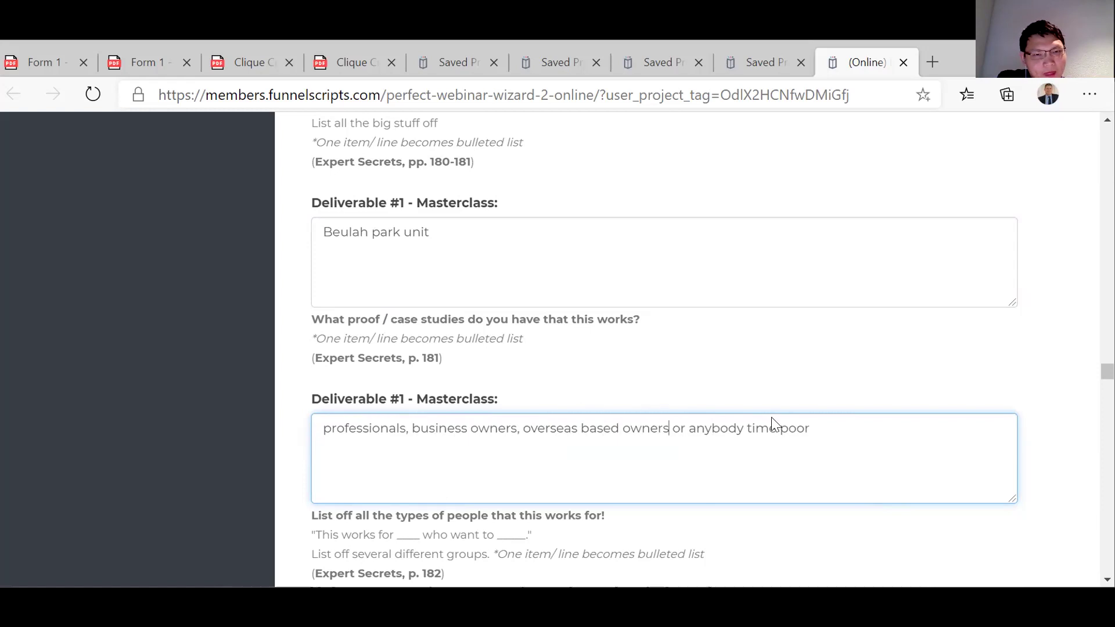
left_click(822, 432)
Enter 'it costs too much' as the Masterclass #1 excuse for not getting started.
scroll(822, 433, "down", 4)
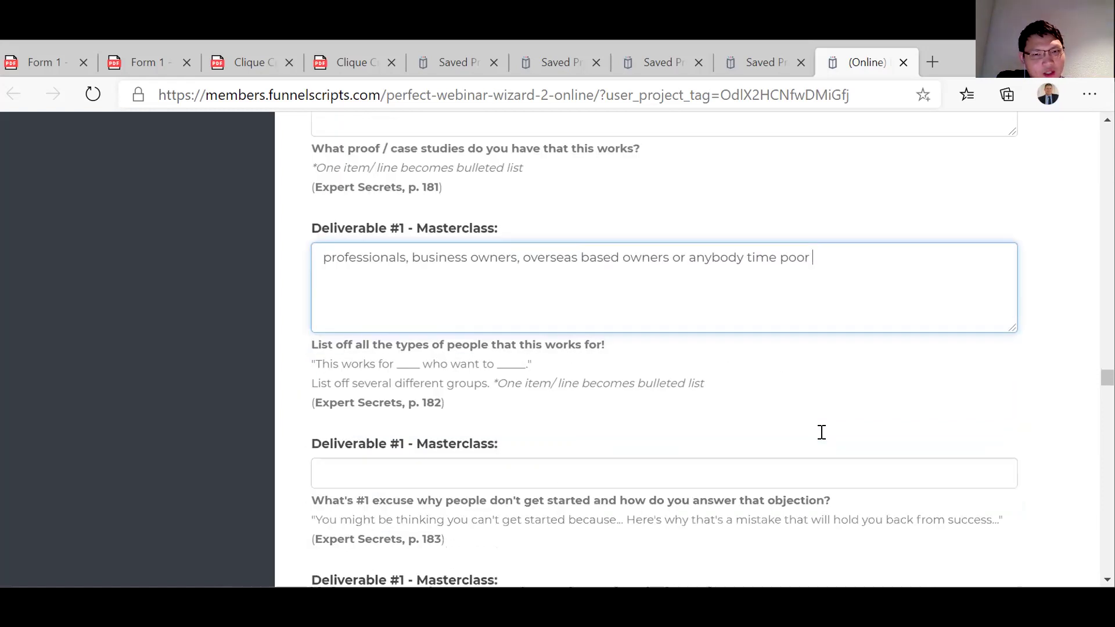
scroll(566, 430, "down", 1)
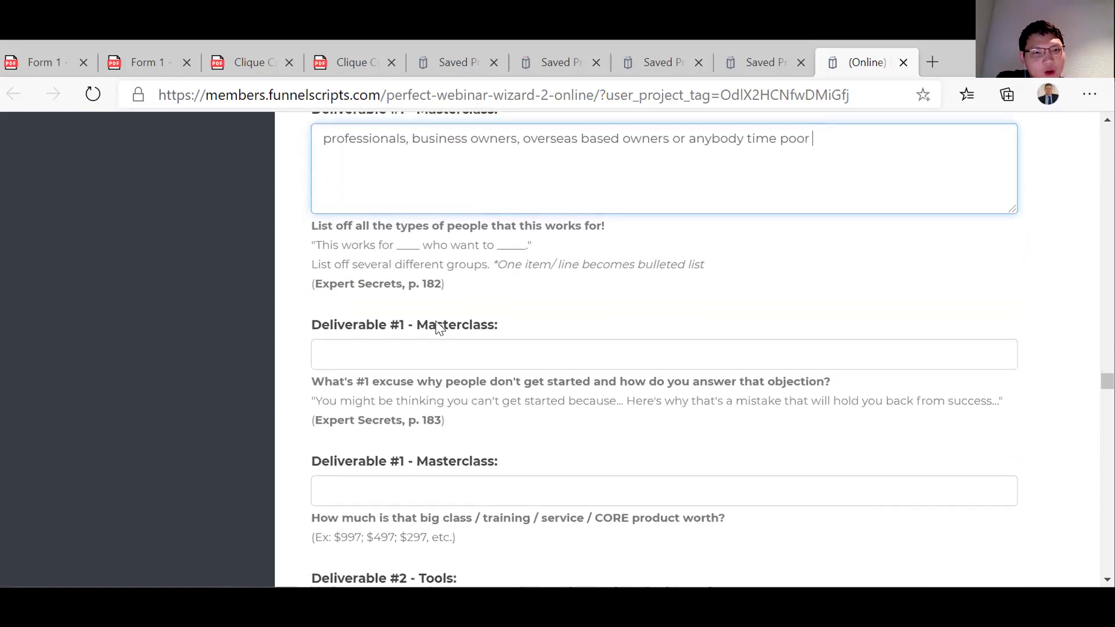
left_click(386, 340)
left_click(354, 346)
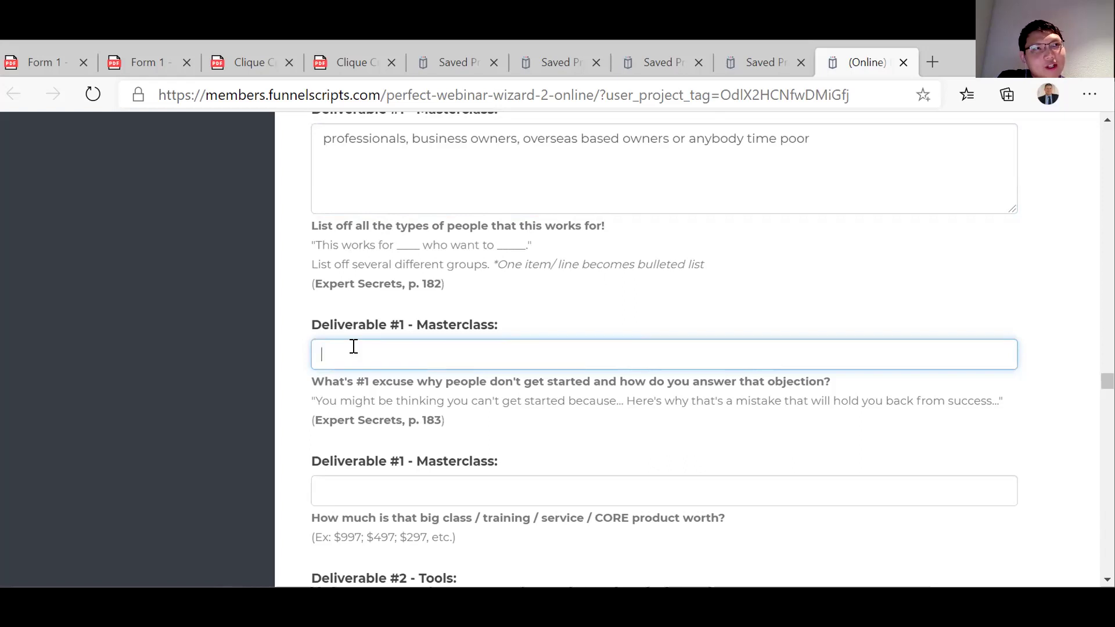
scroll(354, 347, "down", 3)
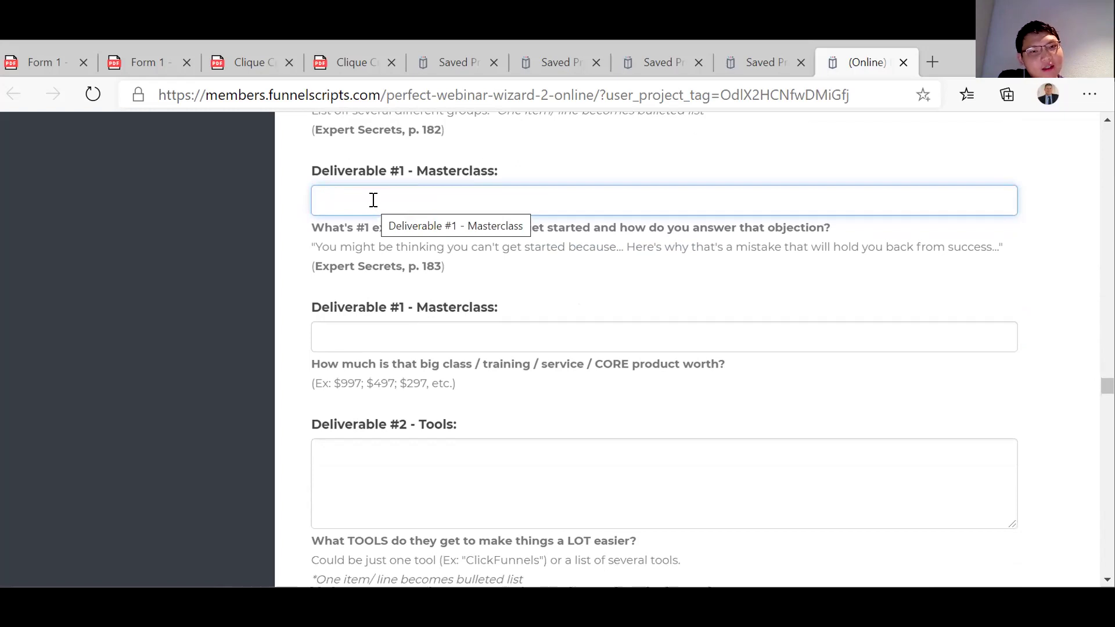
type("it costs too much")
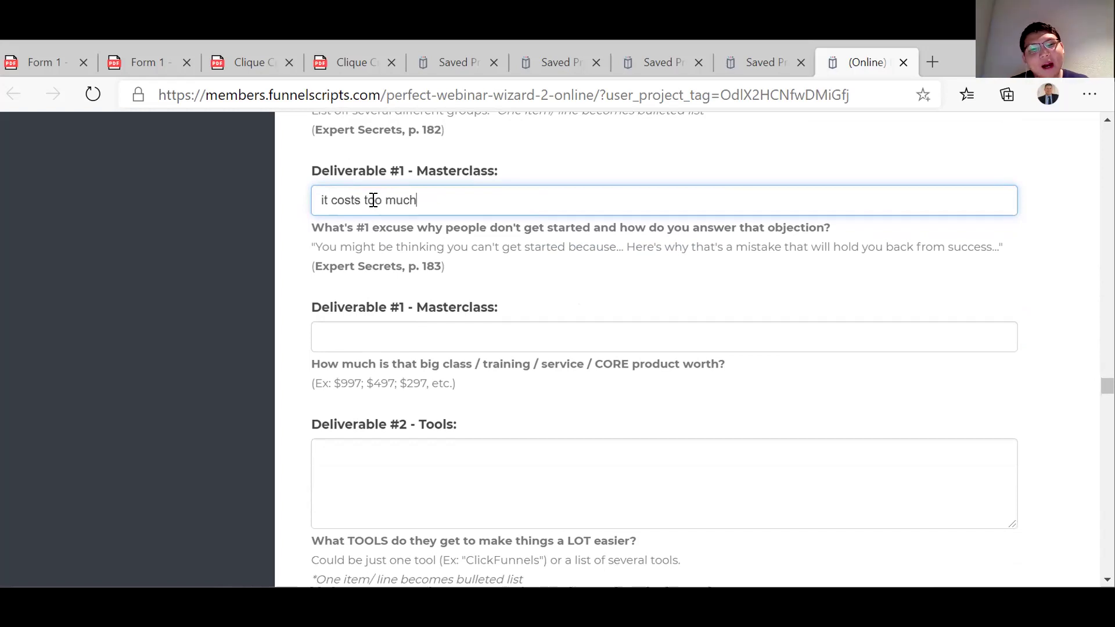
left_click(345, 339)
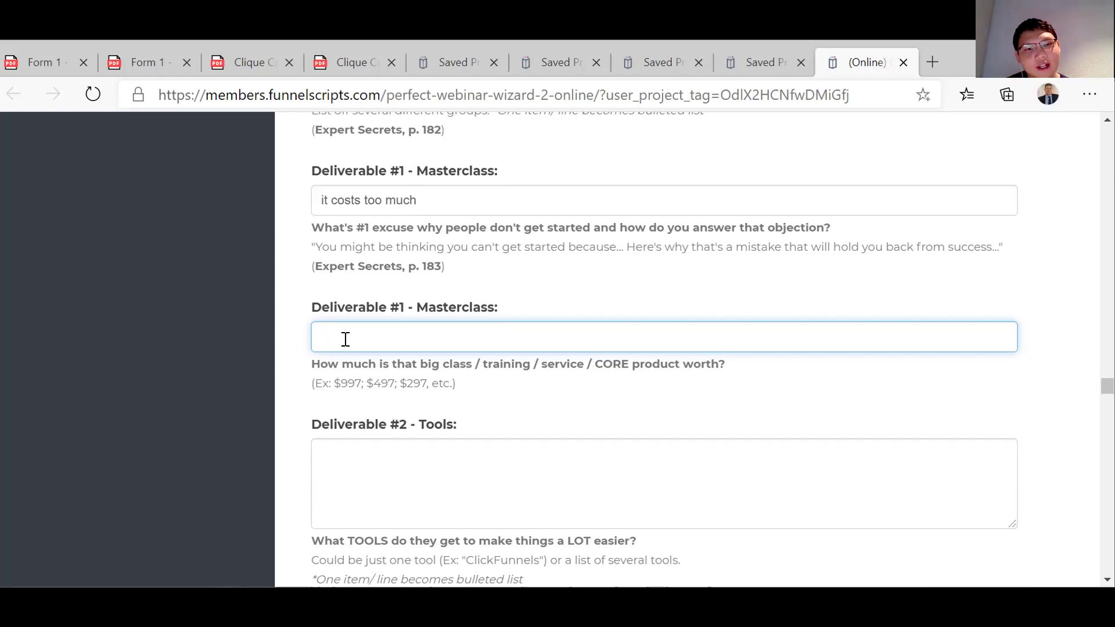
Enter 'Project manager would normally cost $2400 per week' as the Masterclass product worth.
type("Proj")
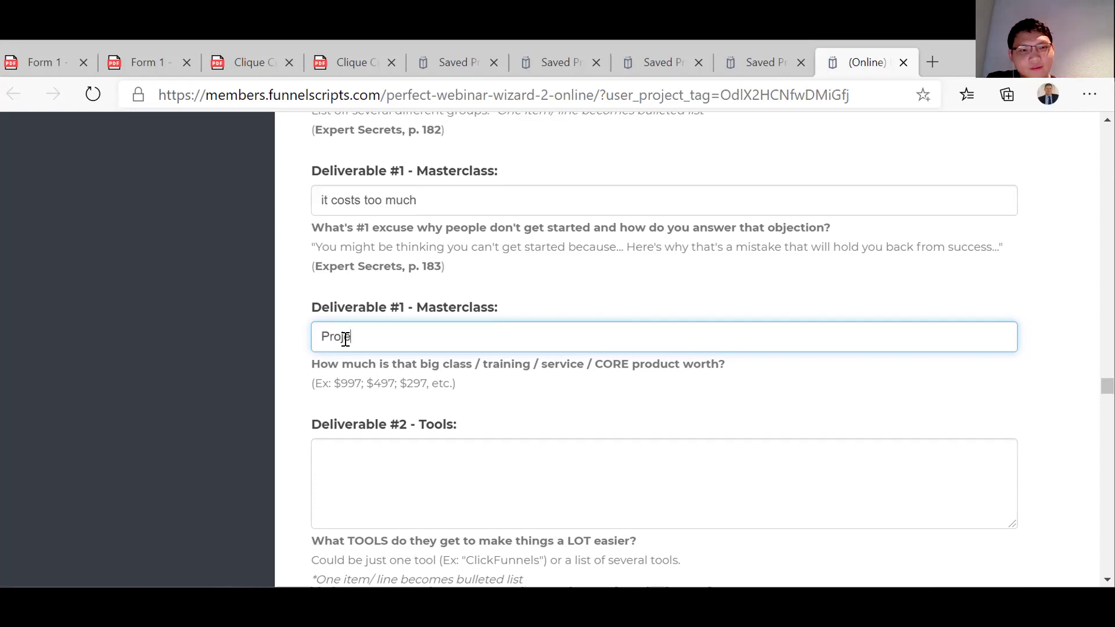
type("ect manag")
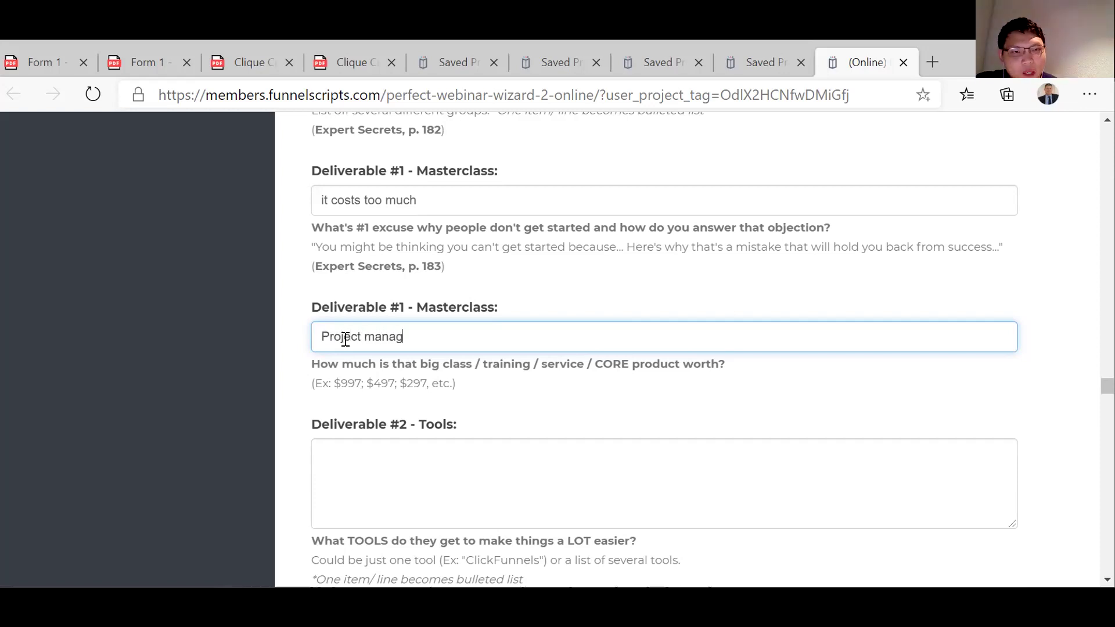
type("er would ")
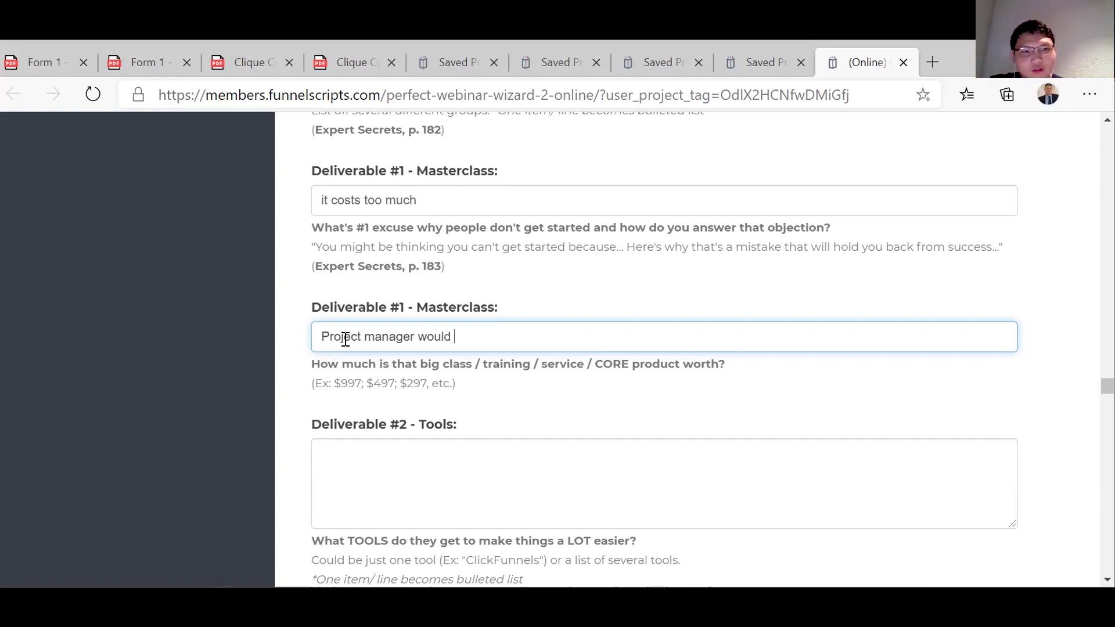
type("normally ")
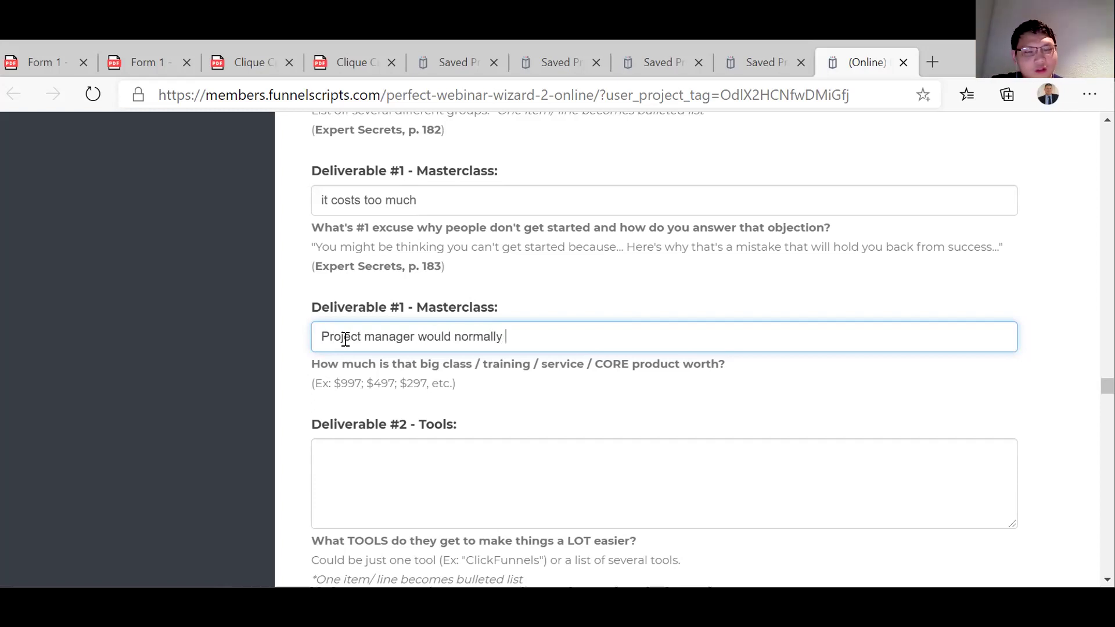
type("cost ")
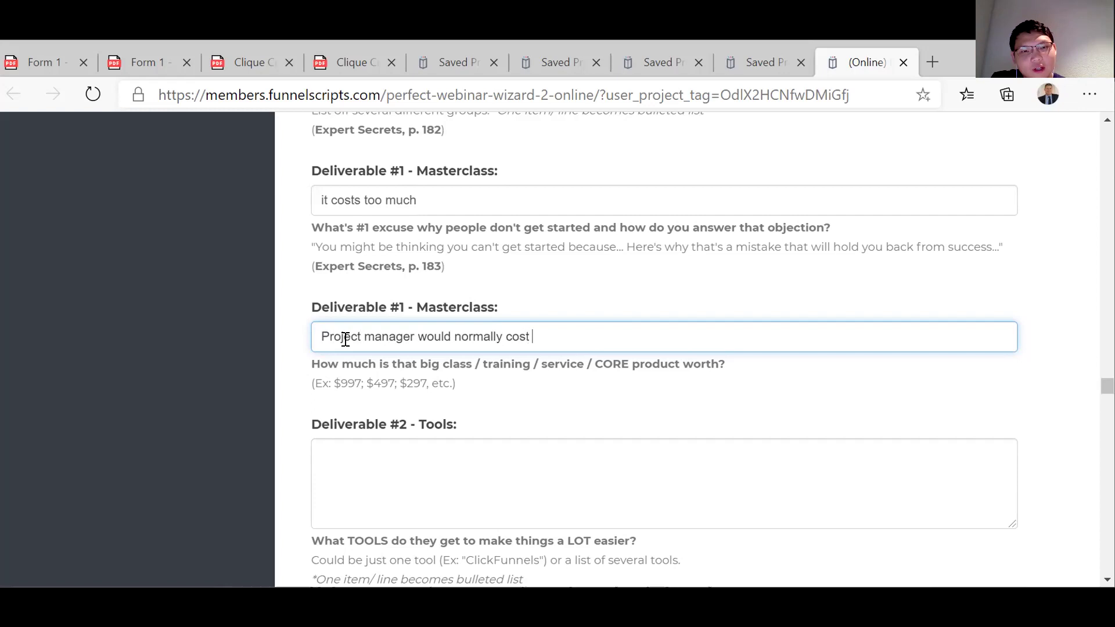
type("$2400")
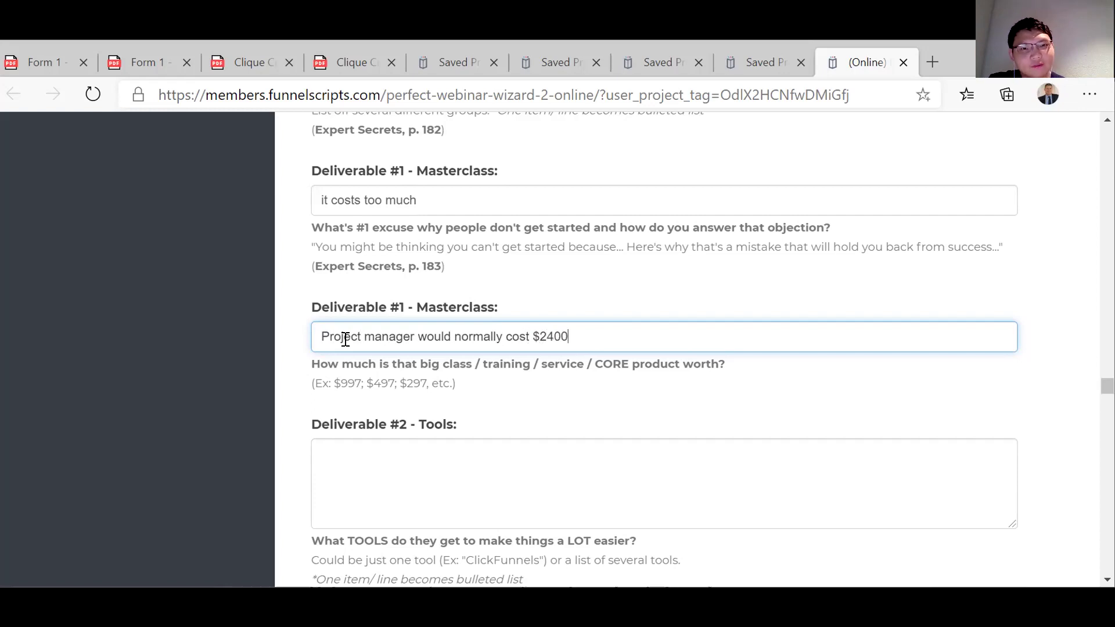
type(" per week")
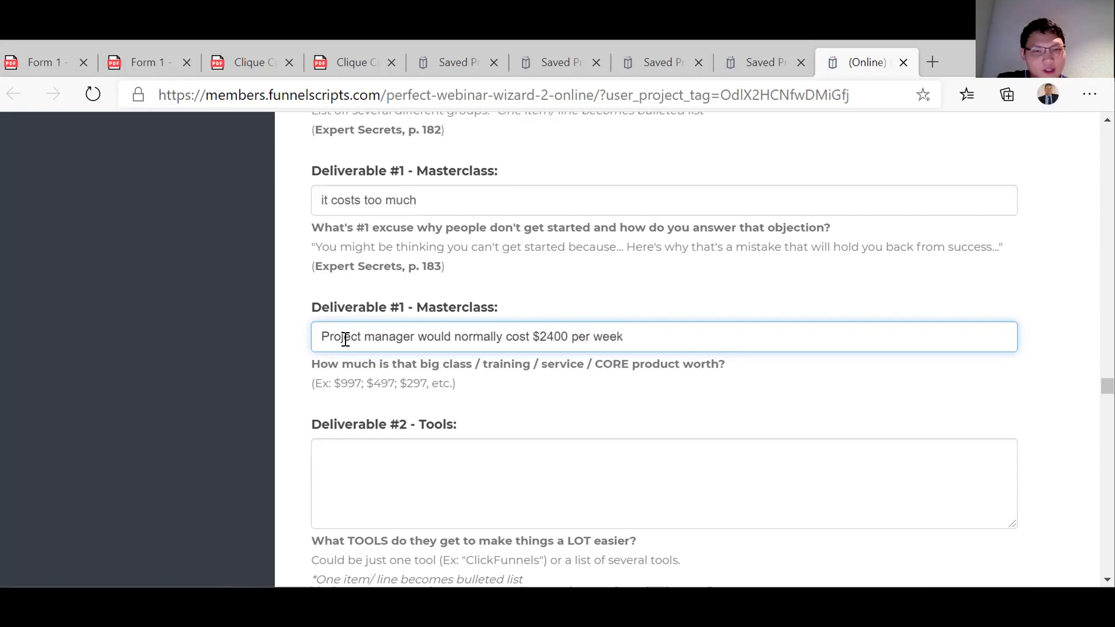
left_click(339, 445)
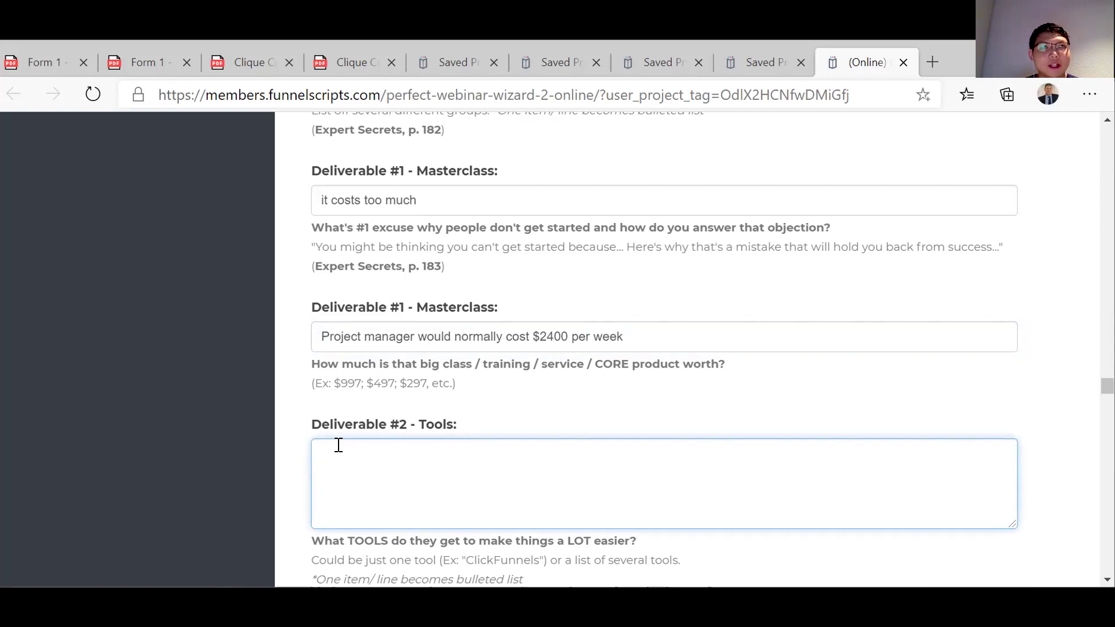
Enter 'Checklist sheet to add' as the first Deliverable #2 tool, correcting the 'Checlist' typo.
type("Chec")
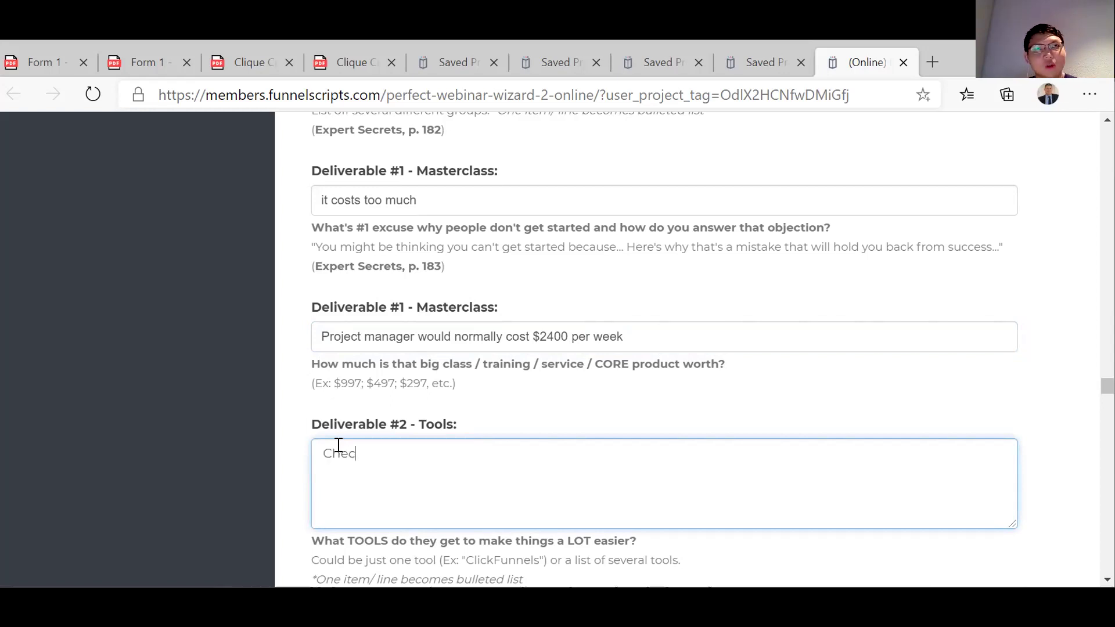
type("lijst")
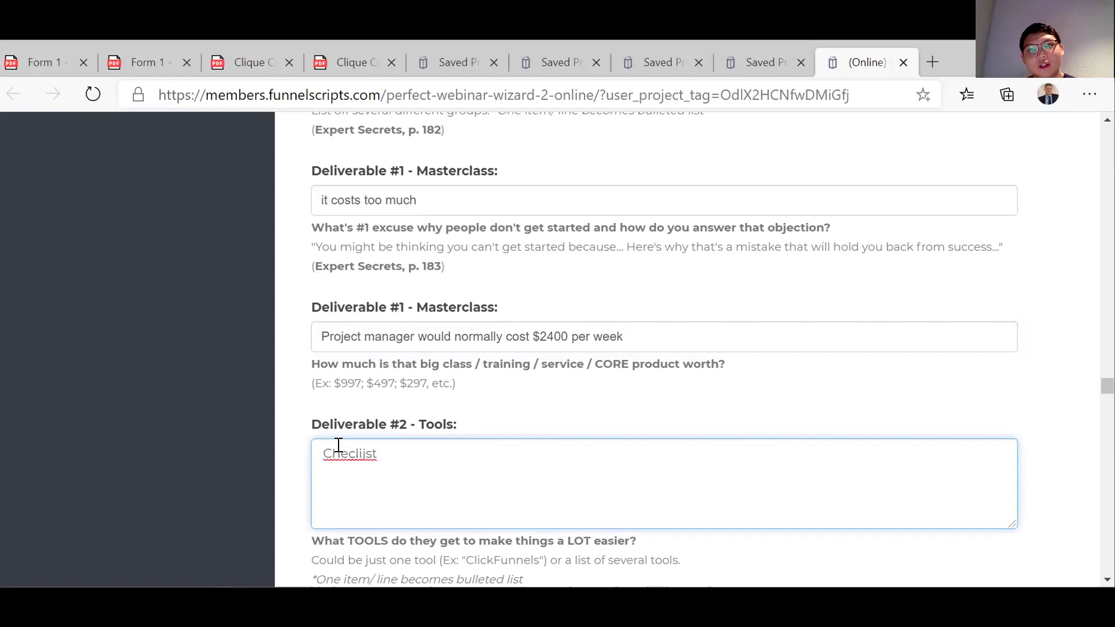
key("BackSpace")
key("BackSpace")
key("BackSpace")
key("BackSpace")
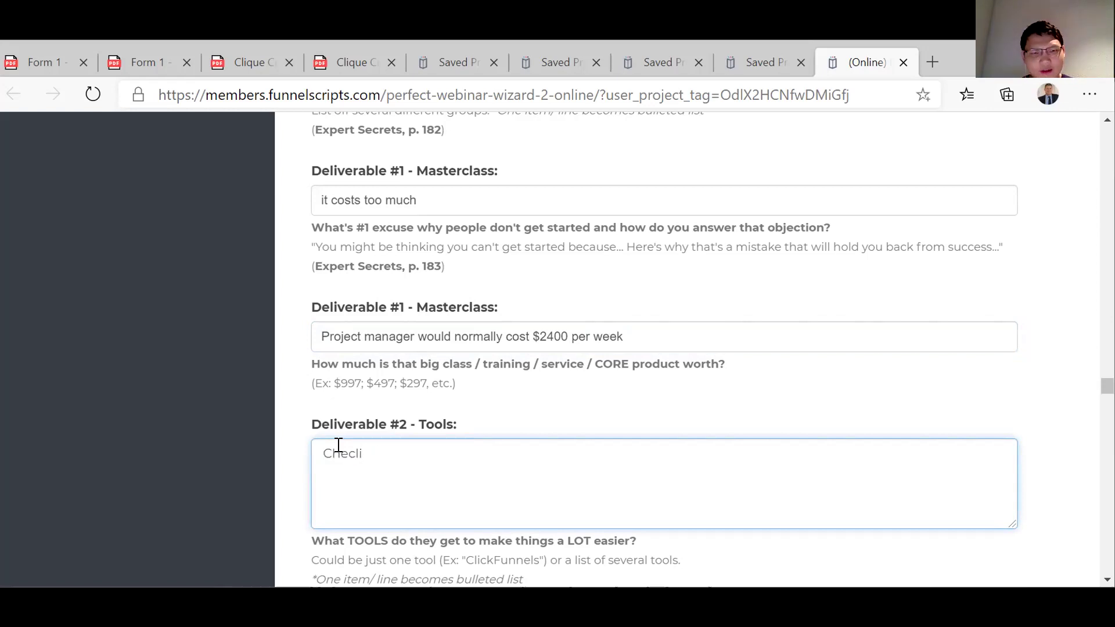
type("ist")
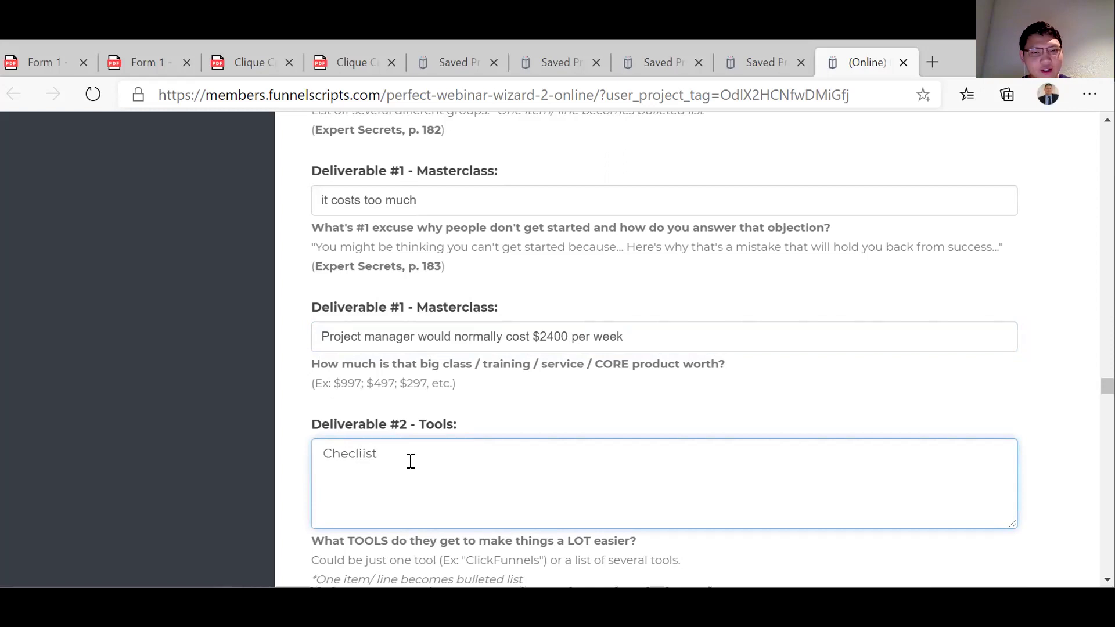
key("BackSpace")
key("BackSpace")
key("BackSpace")
type("st sh")
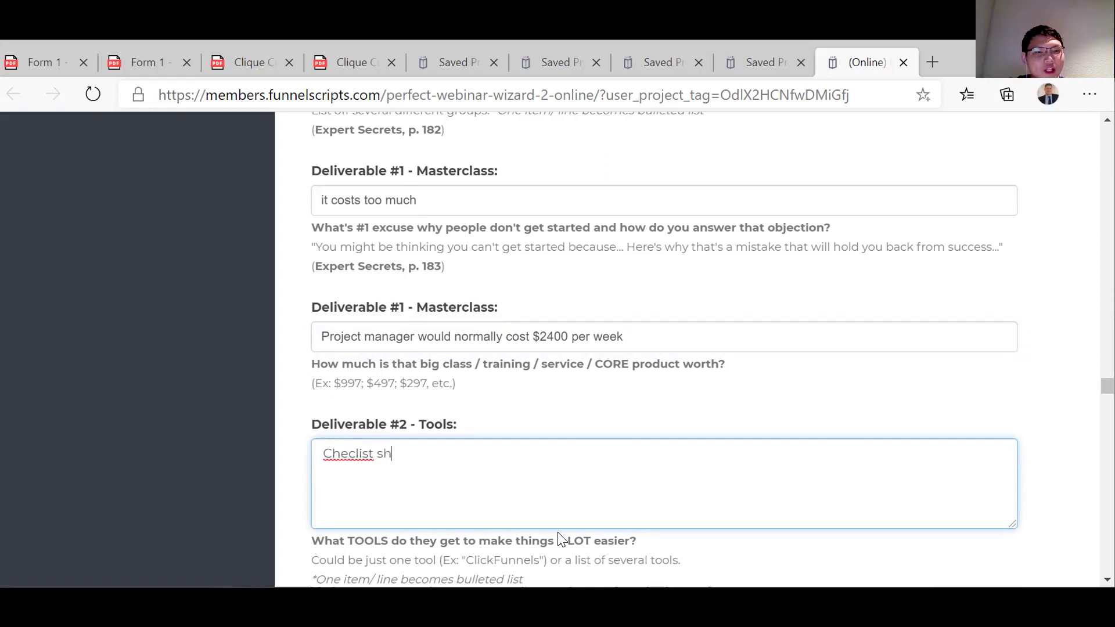
type("eet to add")
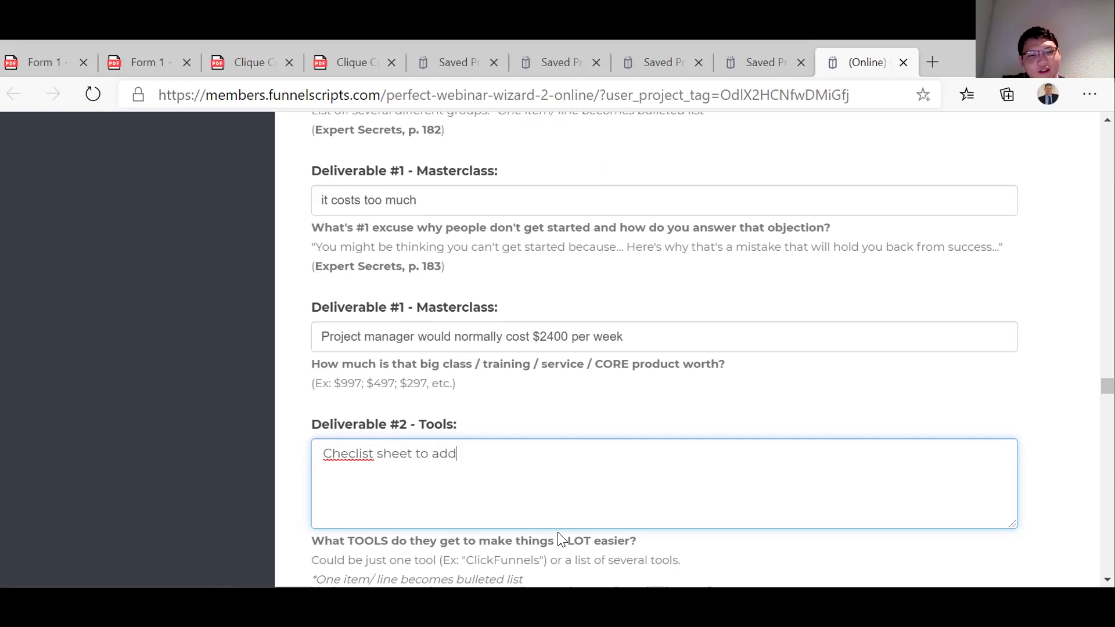
key("Left")
key("Left")
key("Left")
key("Left")
key("Left")
key("Left")
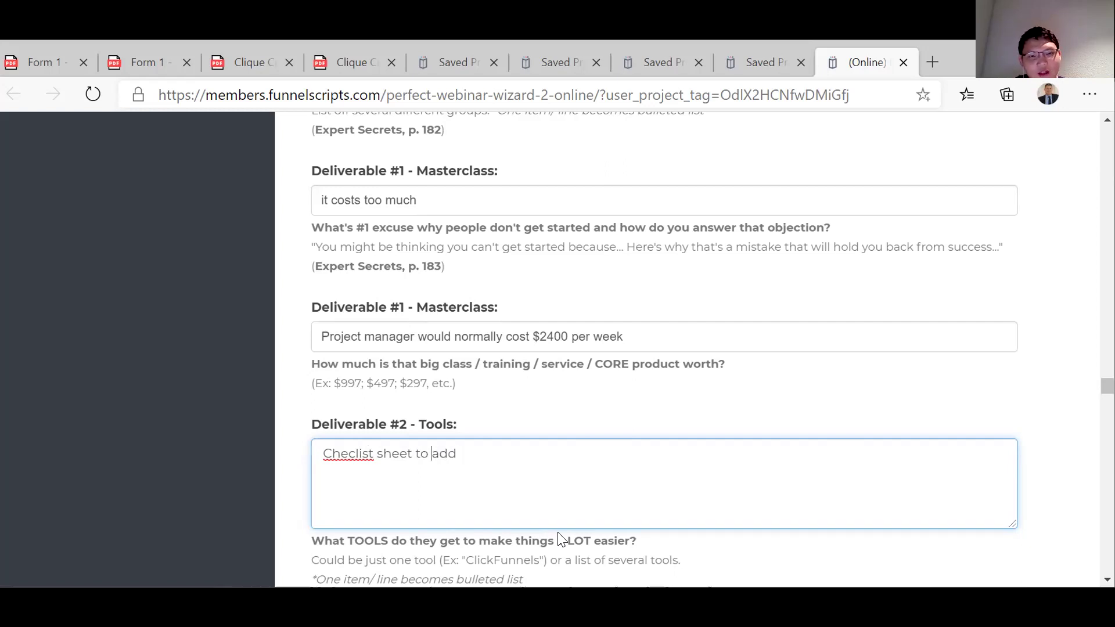
key("Left")
key("Left")
key("Left")
key("Left")
key("Left")
key("Left")
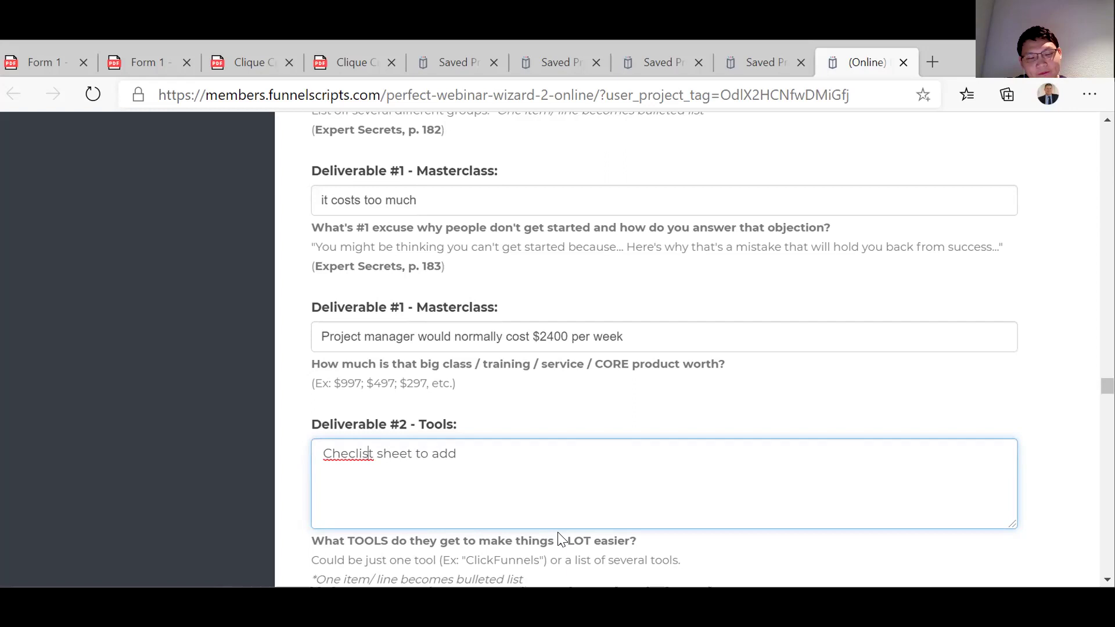
type("k")
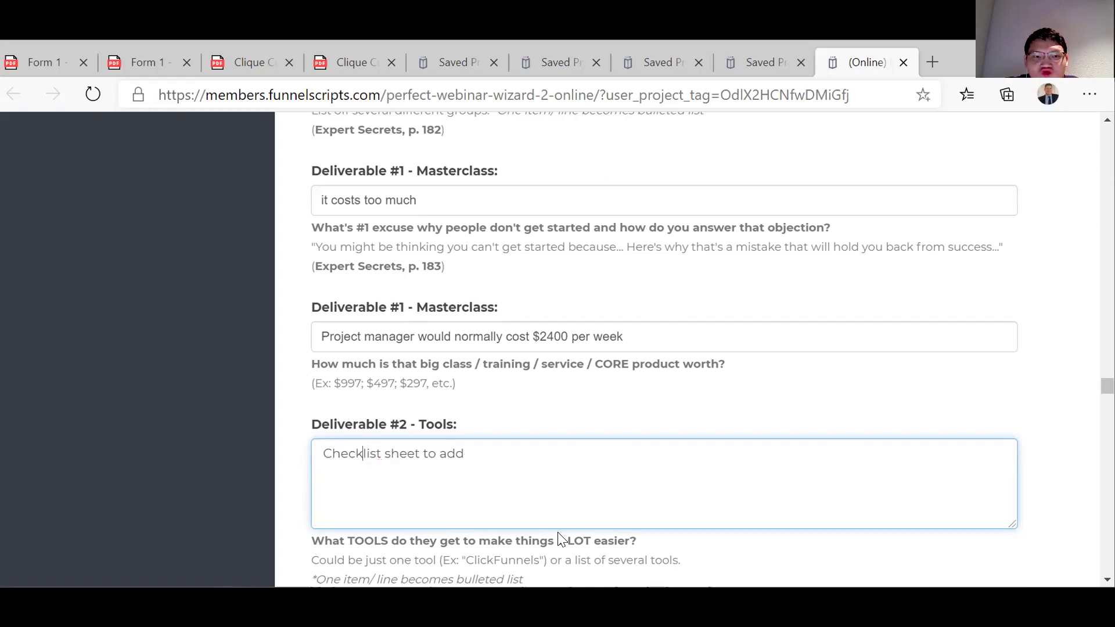
scroll(510, 438, "down", 4)
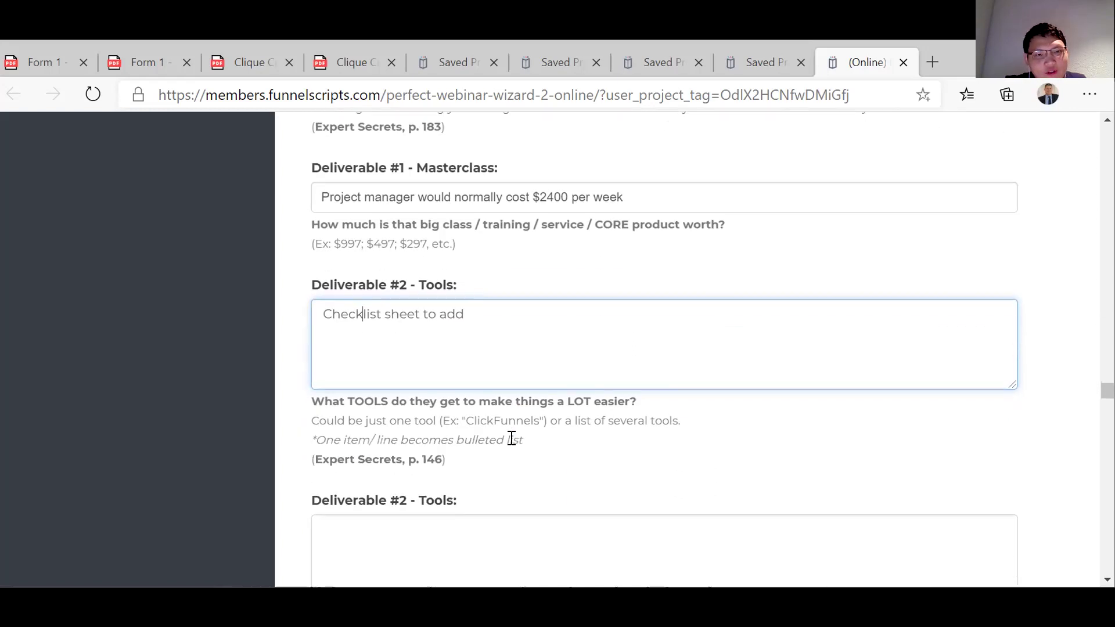
left_click(438, 461)
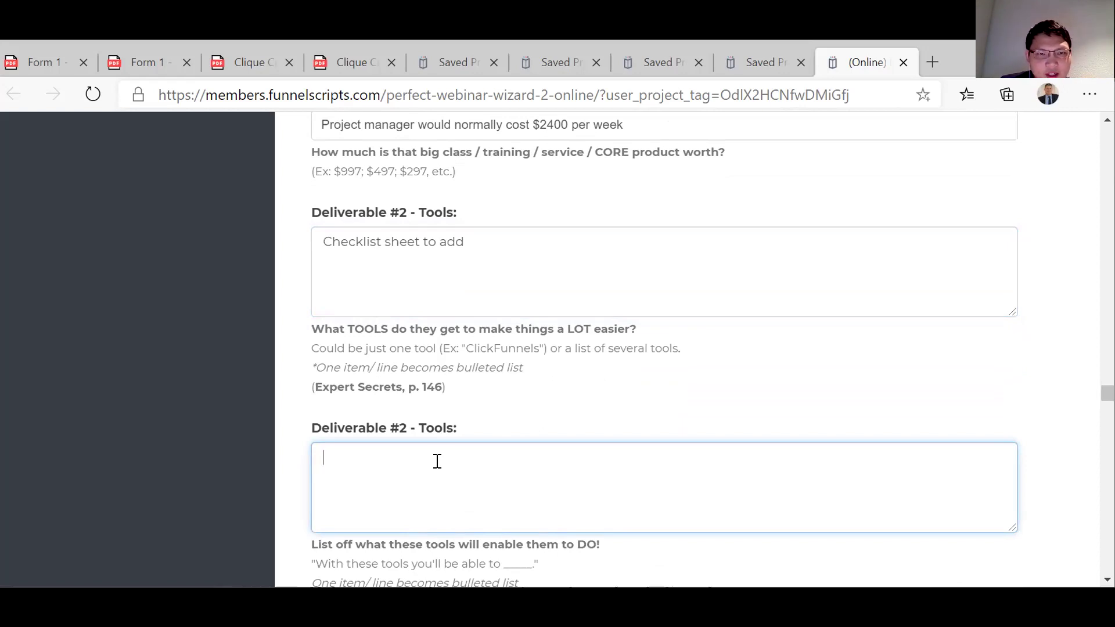
Enter 'Case study' as what the Deliverable #2 tools enable them to do.
scroll(391, 493, "up", 2)
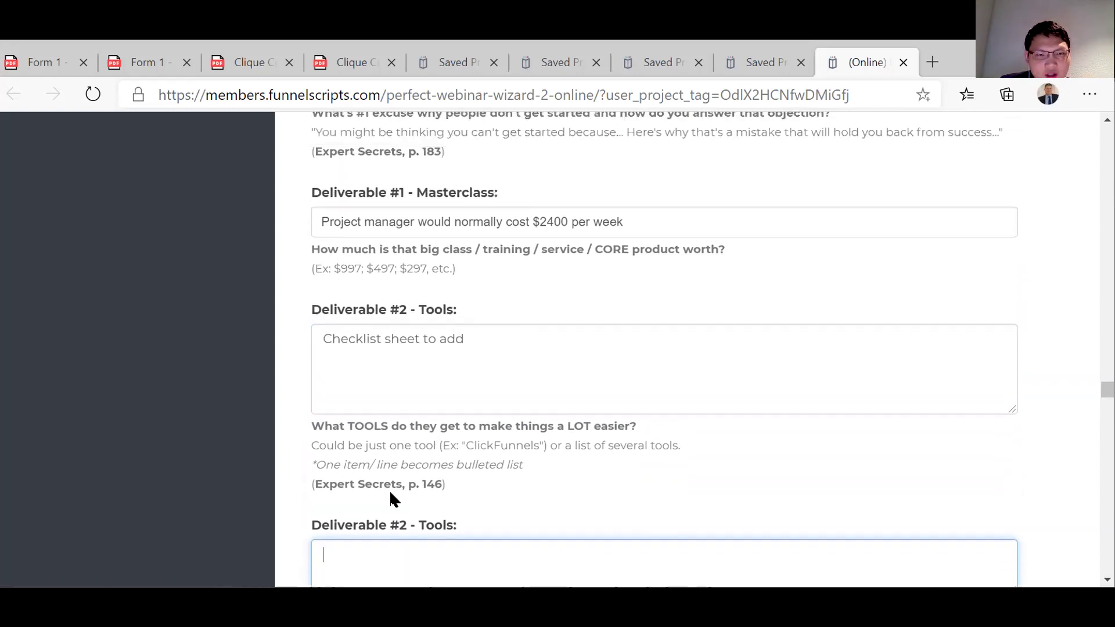
scroll(391, 494, "up", 4)
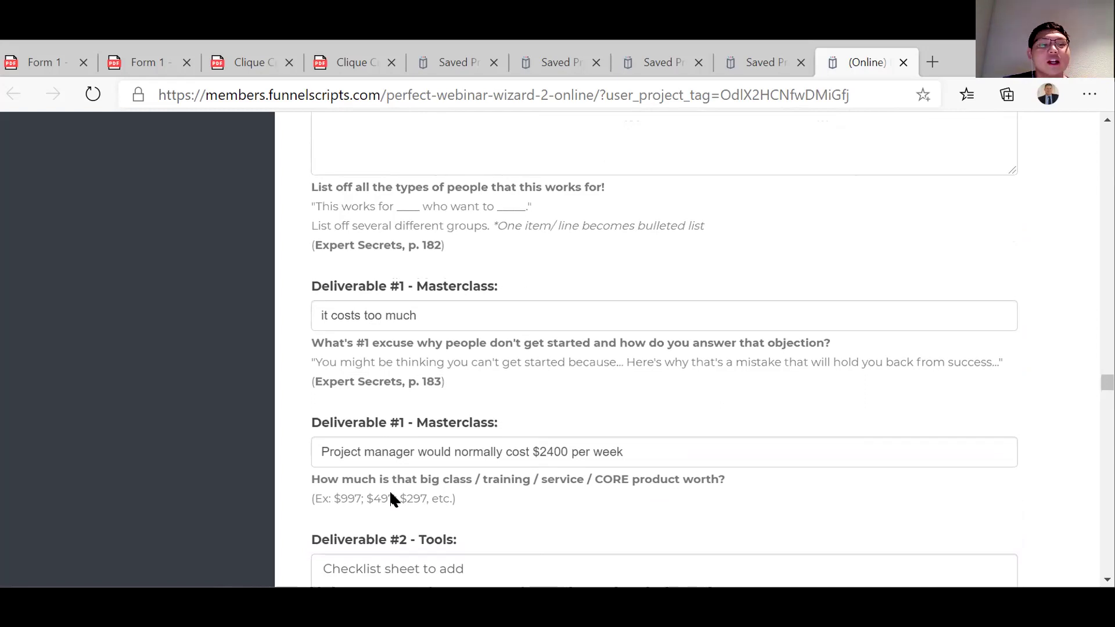
scroll(391, 494, "down", 4)
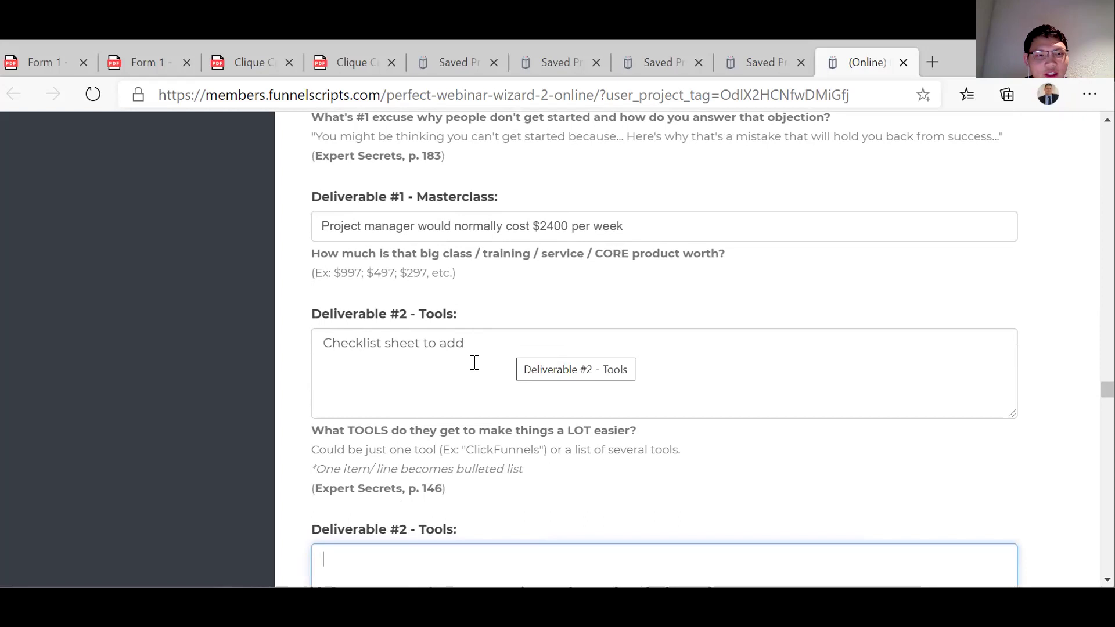
scroll(471, 367, "down", 2)
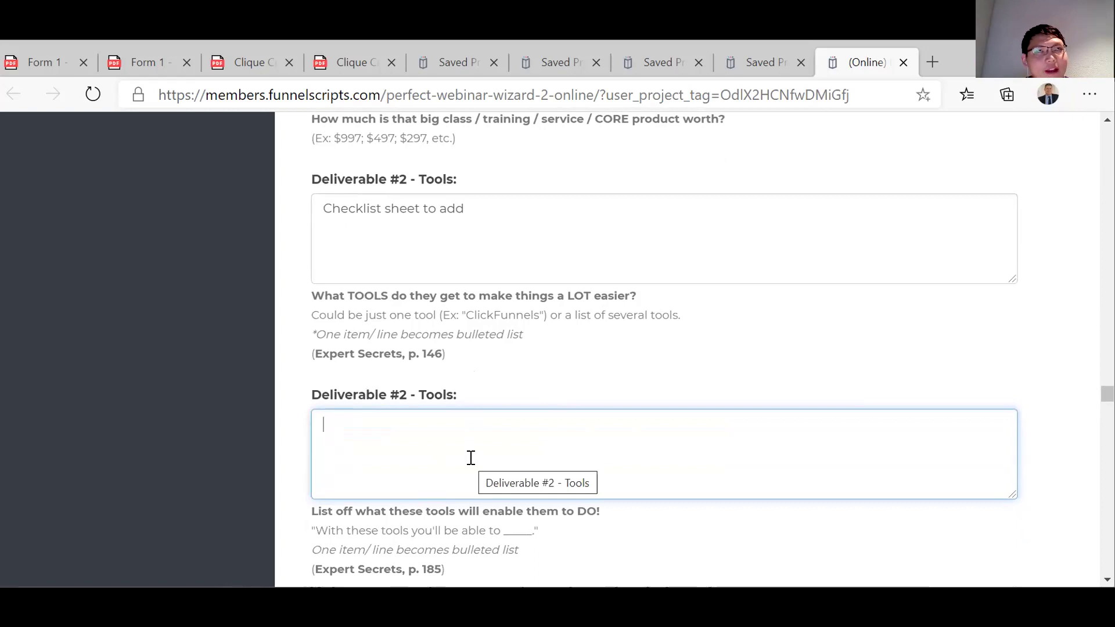
type("Case study")
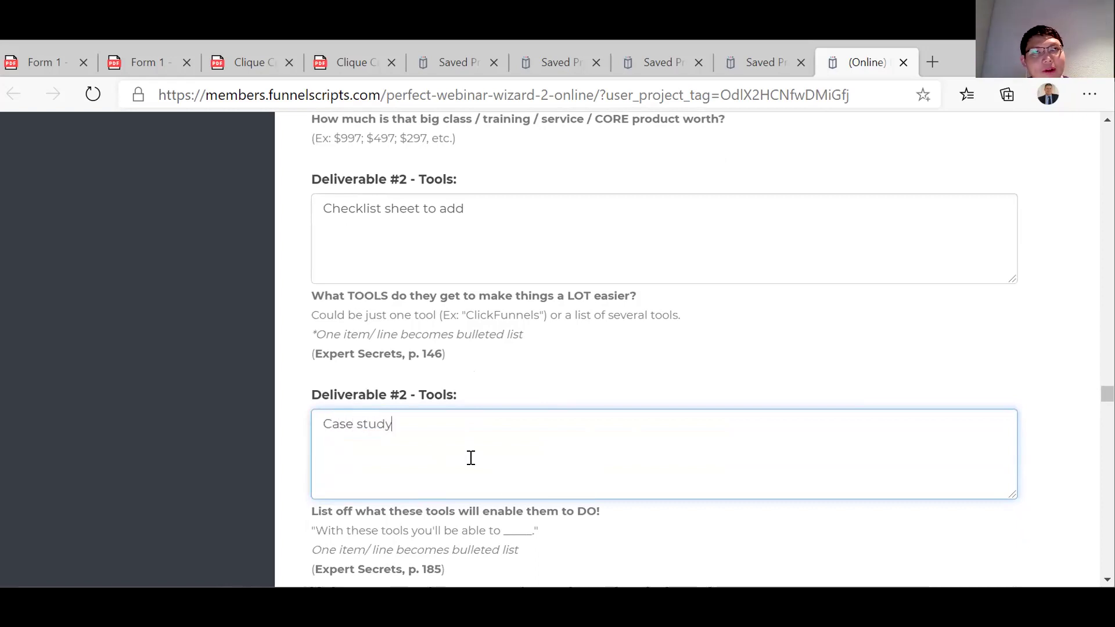
scroll(471, 458, "down", 2)
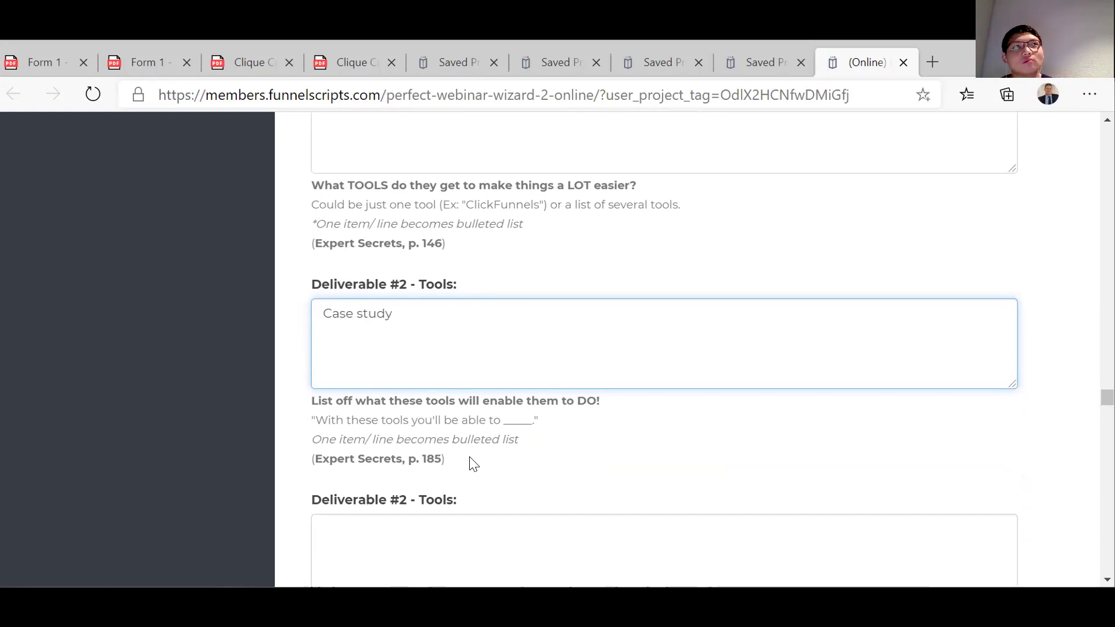
scroll(474, 463, "down", 1)
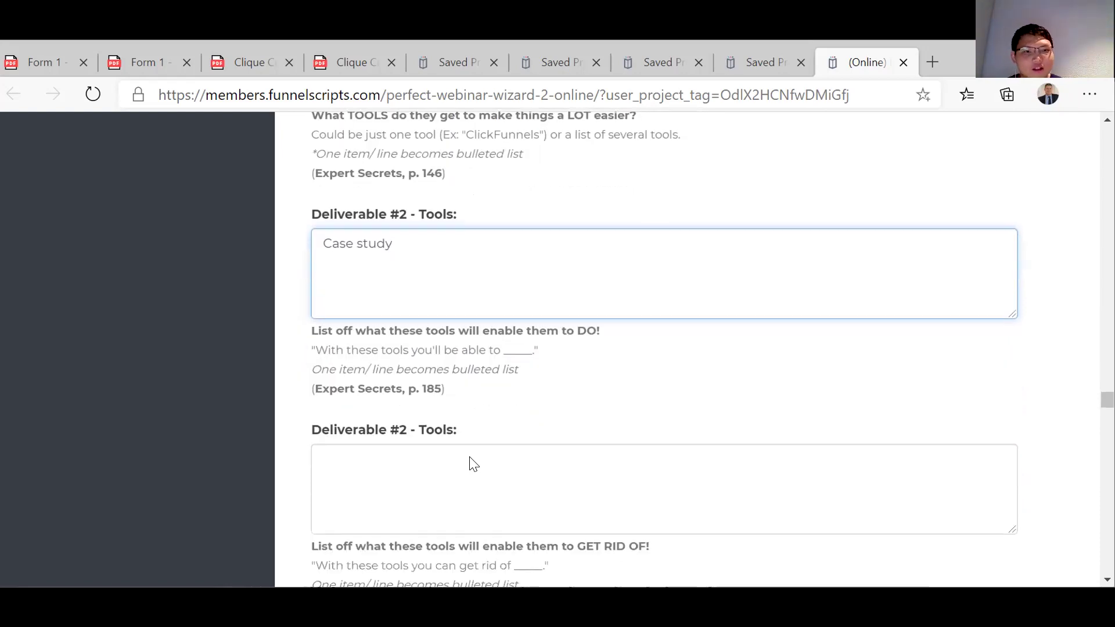
List 'Statement of works, home seller checklist,' as what the tools help them get rid of.
left_click(409, 451)
type("S")
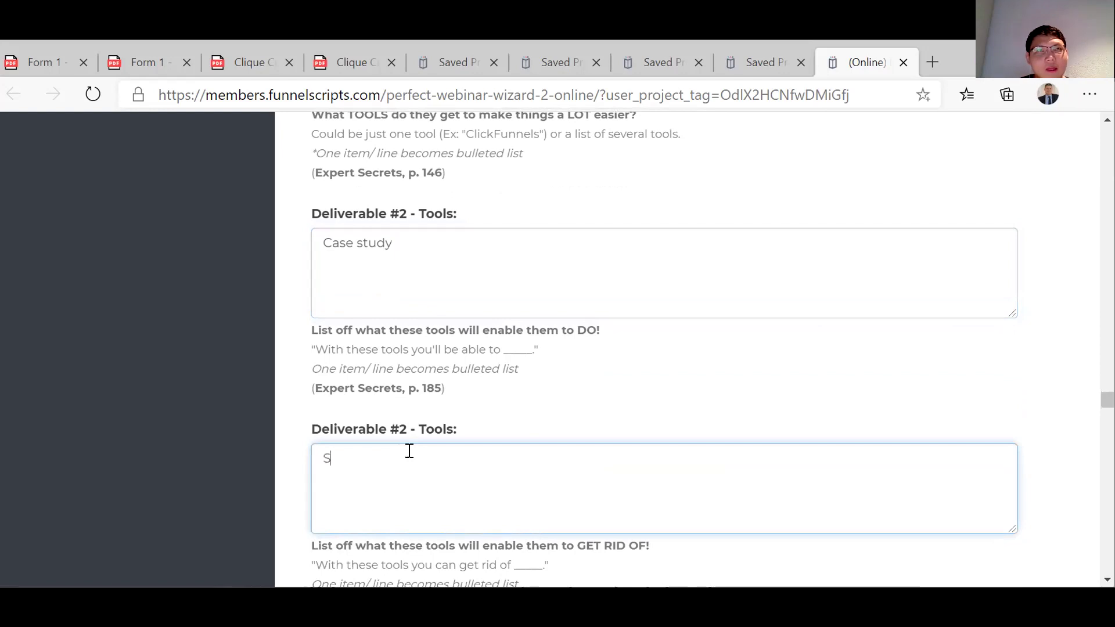
type("tatement of works, home seller checklist,")
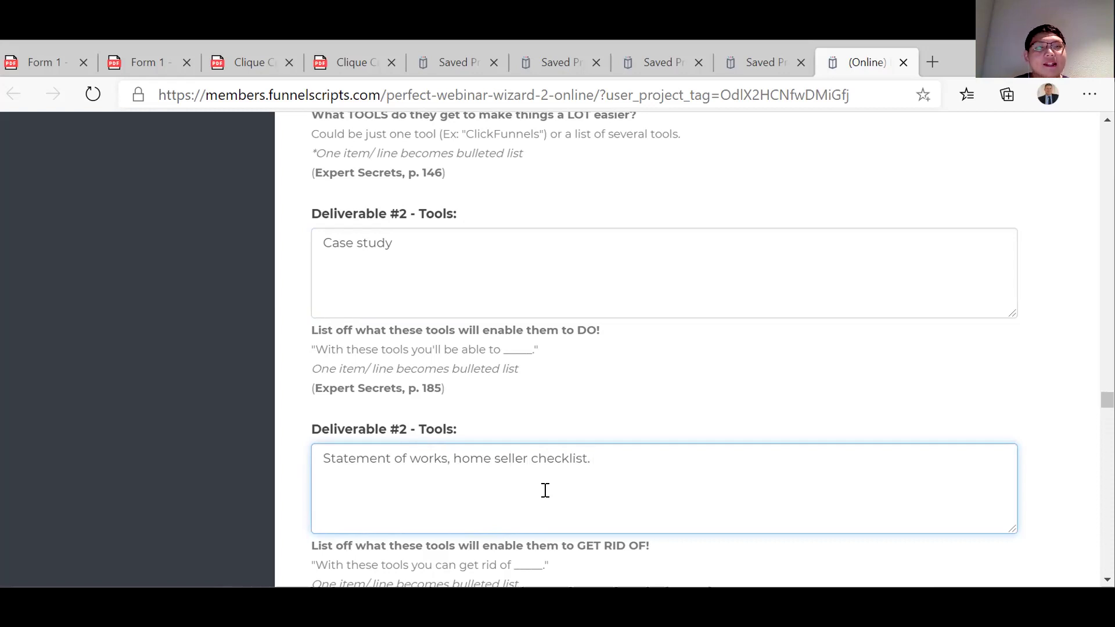
scroll(546, 491, "down", 5)
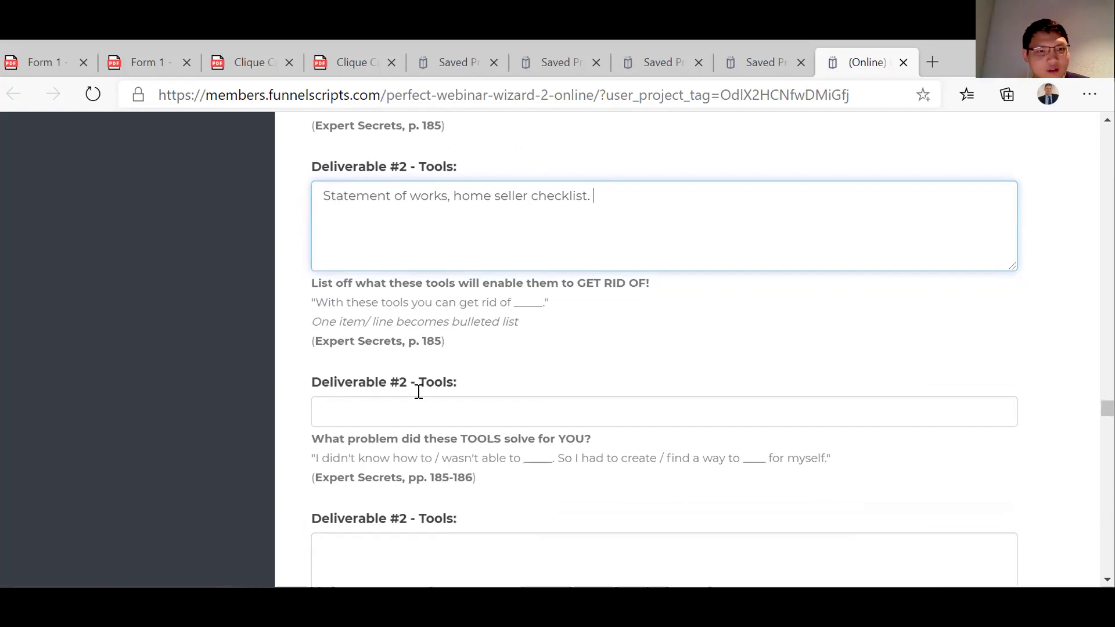
Answer the problem the tools solved with 'prepare my home for sale.'.
left_click(369, 399)
type("p")
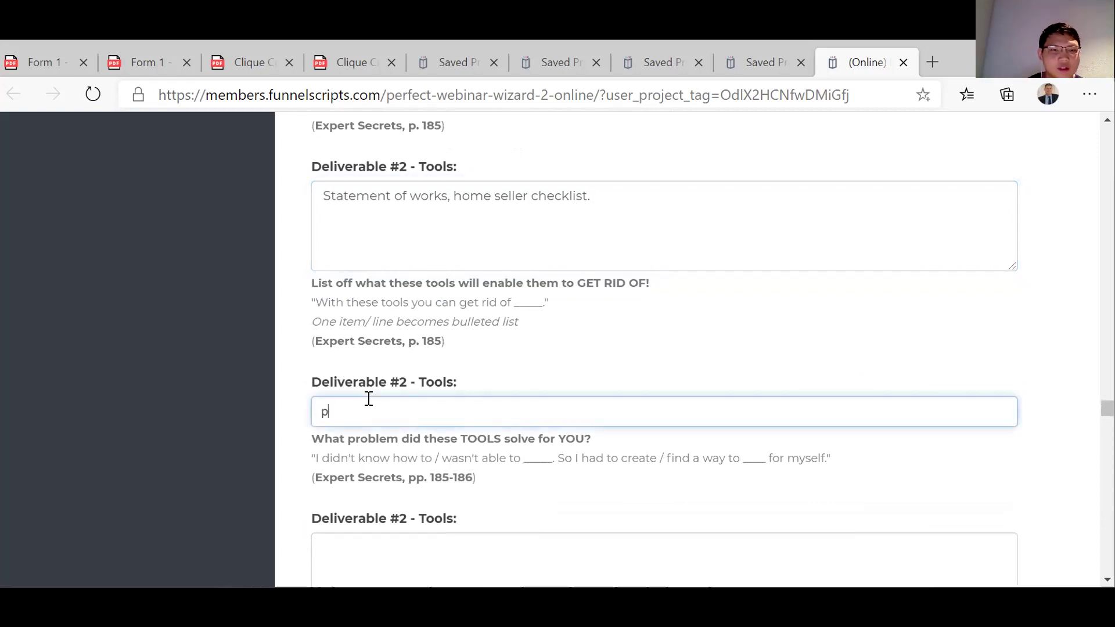
type("repare myt")
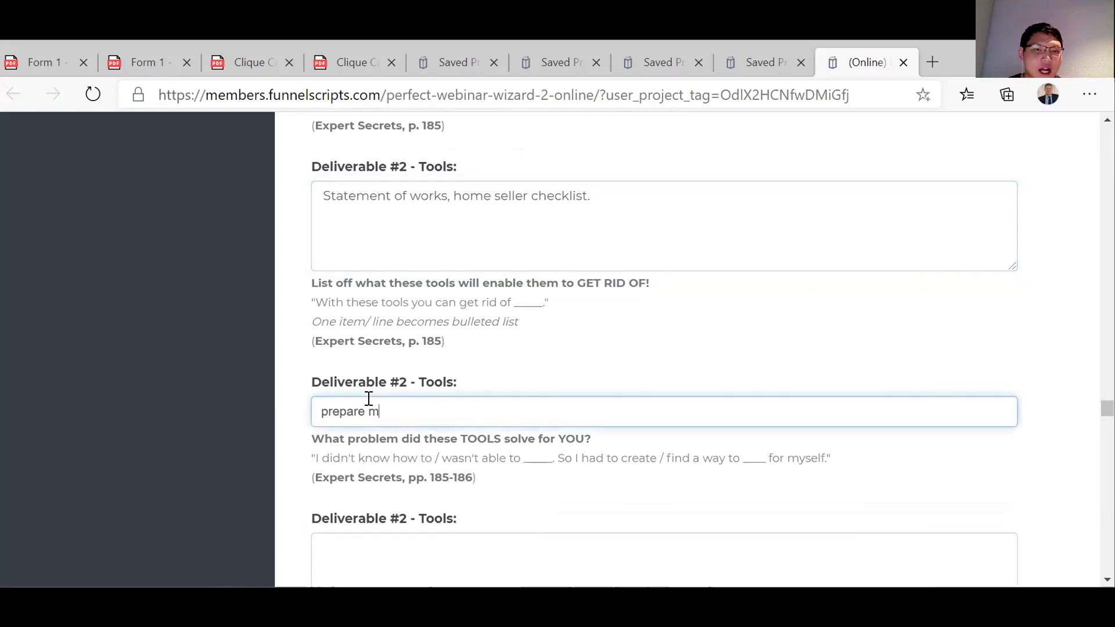
key("BackSpace")
key("BackSpace")
type("home for ")
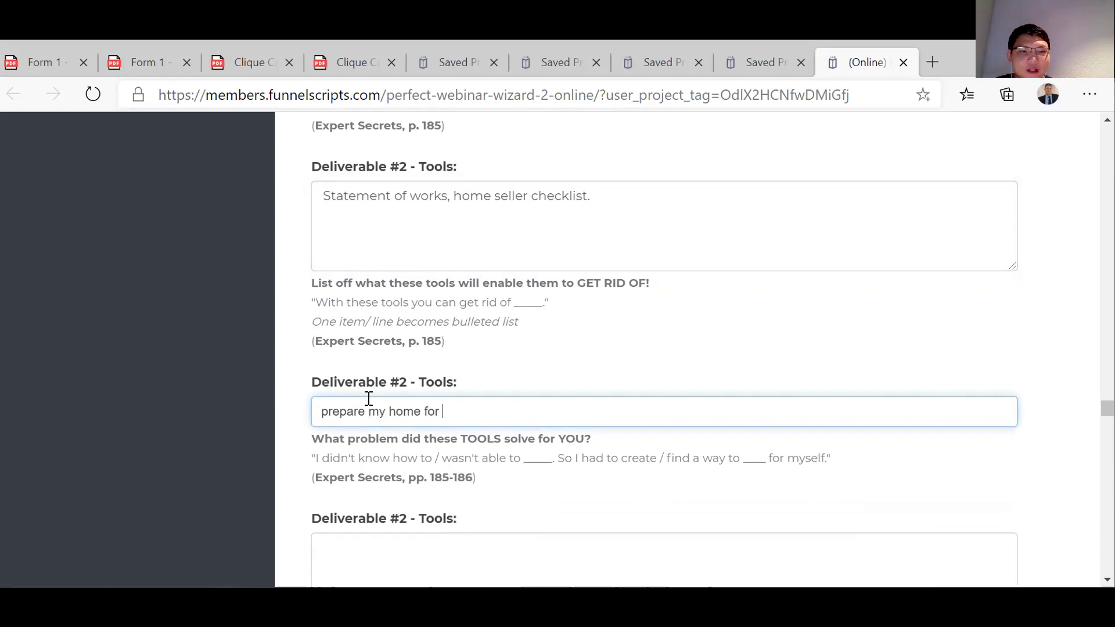
type("sale.")
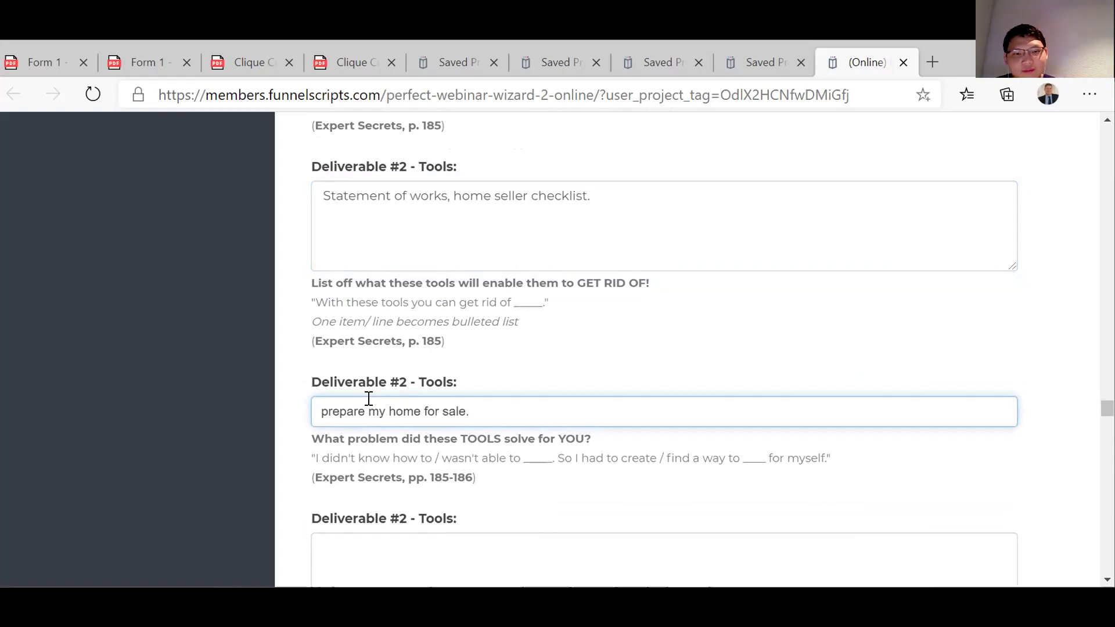
scroll(368, 399, "down", 2)
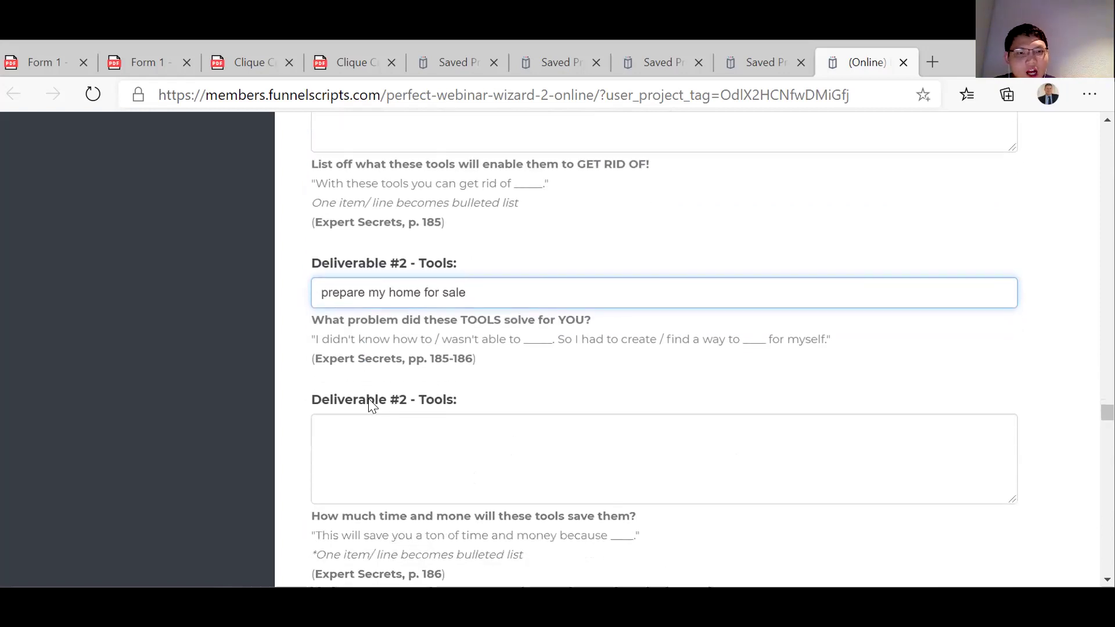
Answer time and money saved with 'we have the experience and trades people prepped to do the job'.
left_click(347, 442)
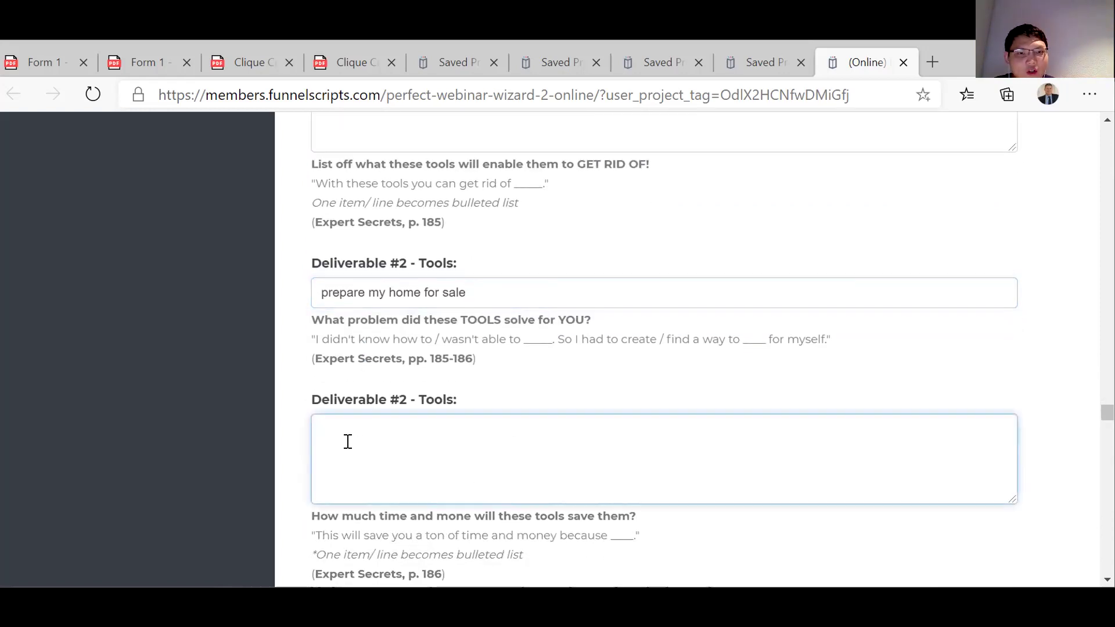
scroll(348, 441, "down", 3)
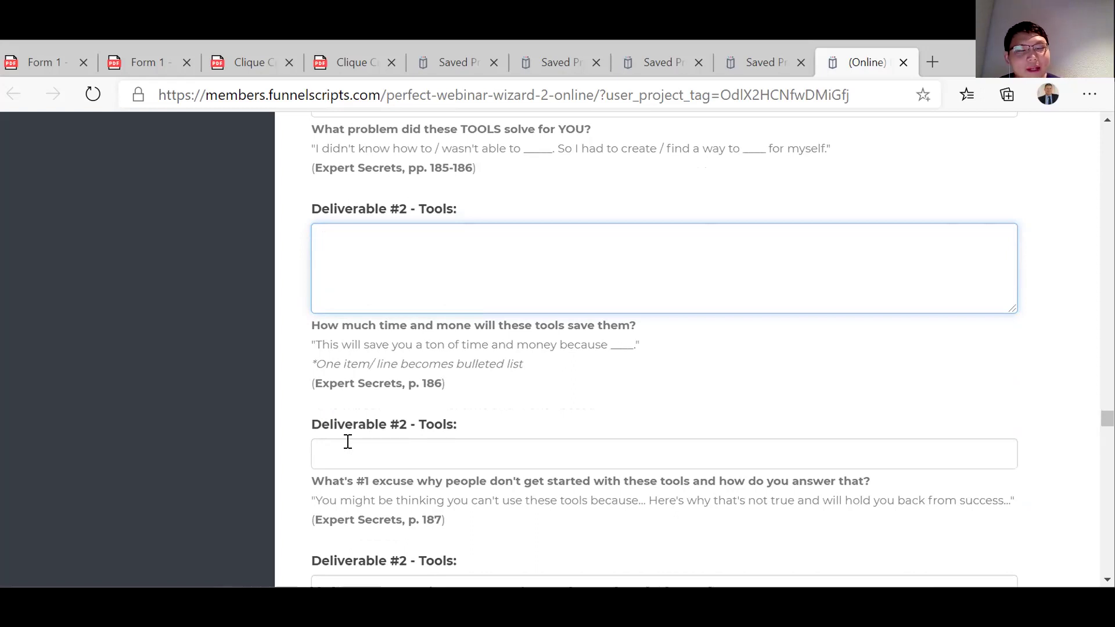
type("we have")
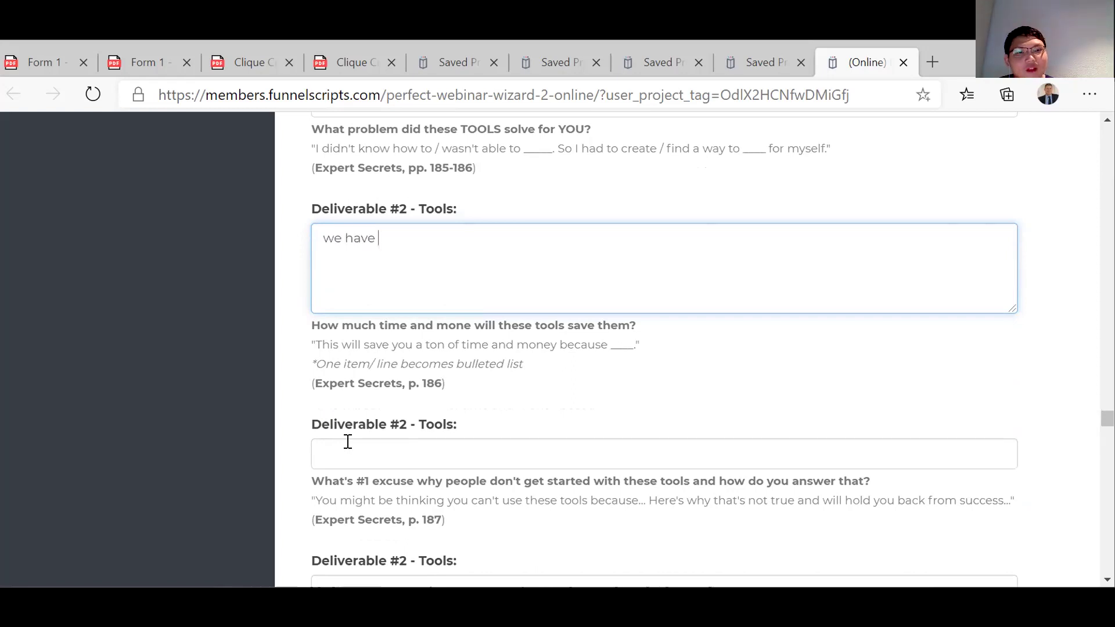
type("e exp")
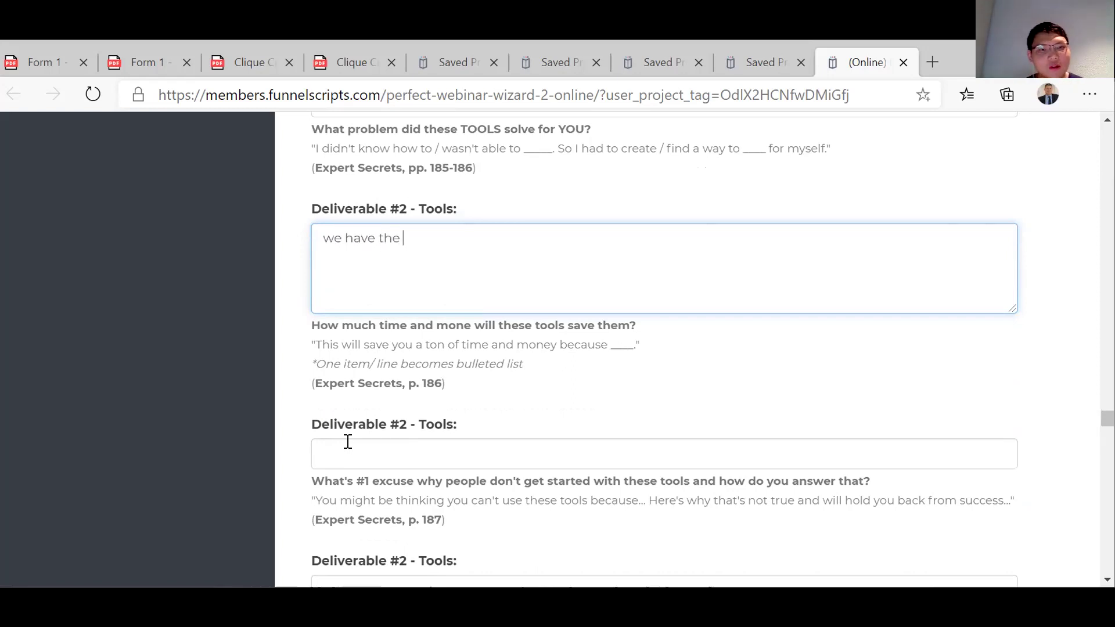
type("erience and trades people ")
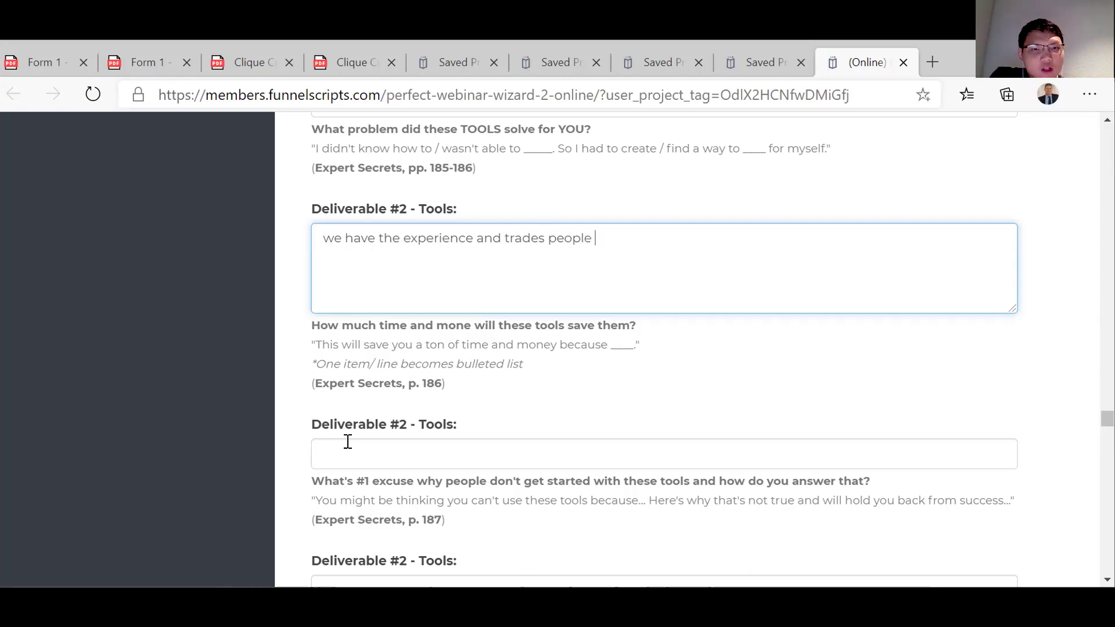
type("prepp")
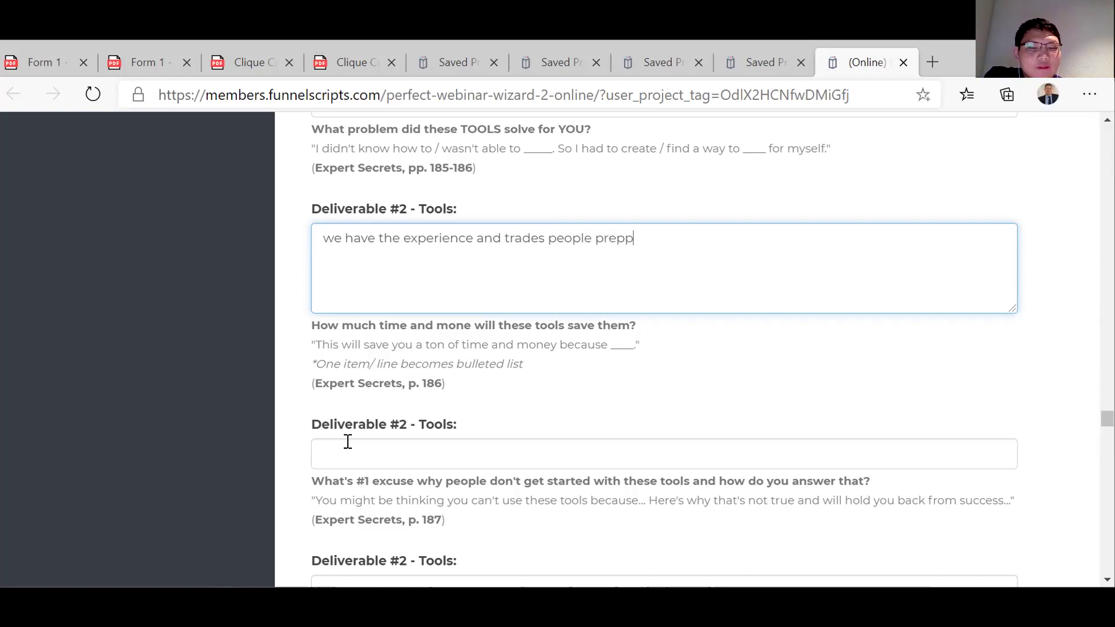
type("ed to")
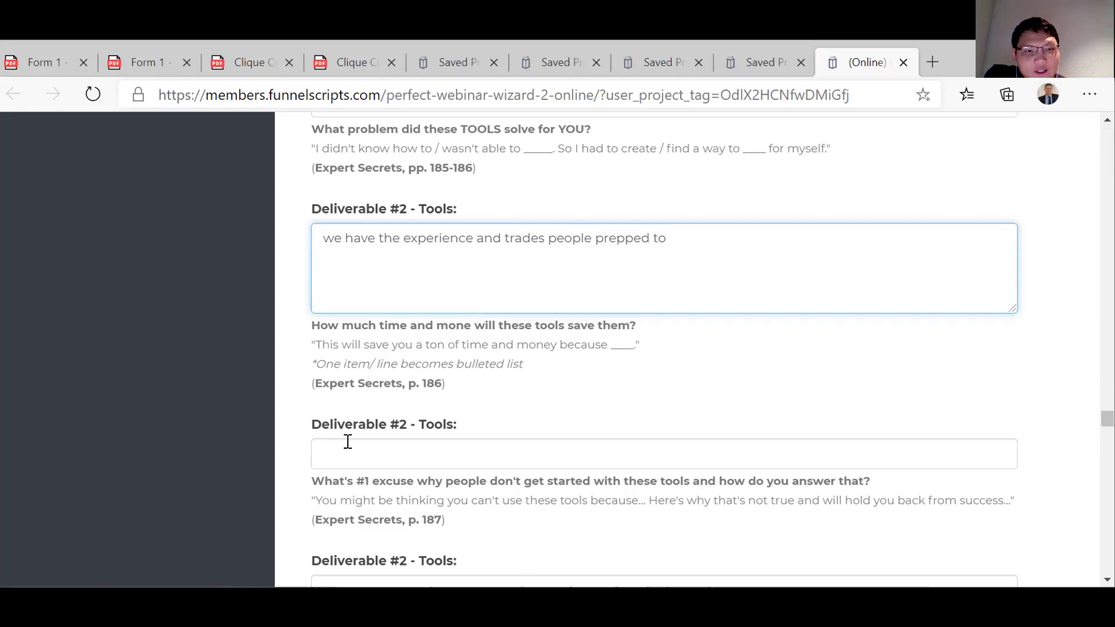
type("do ")
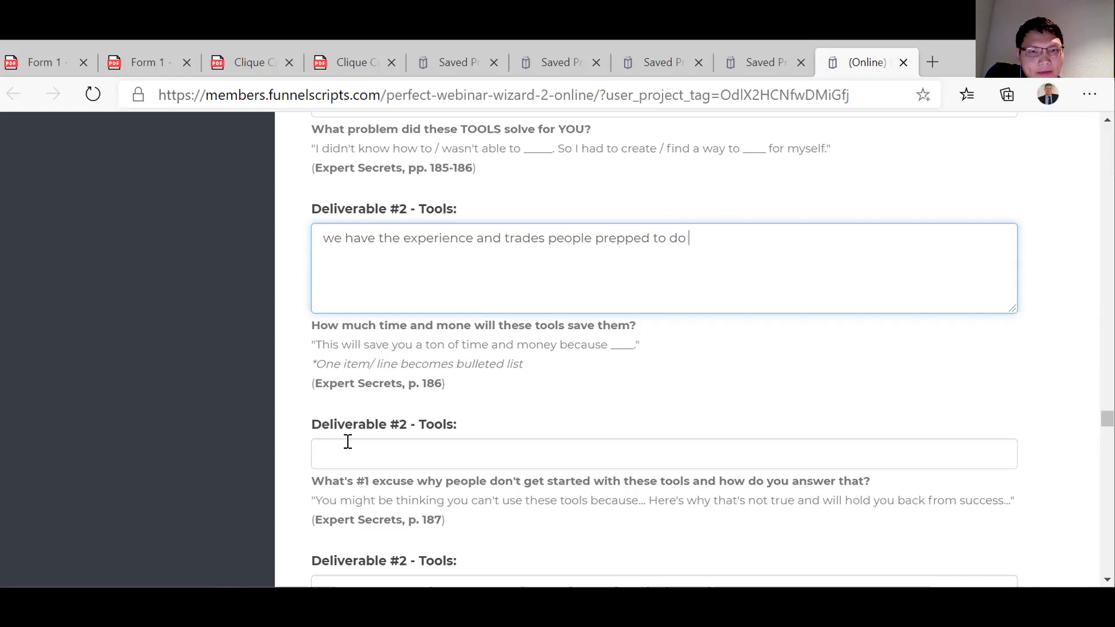
type("the job.")
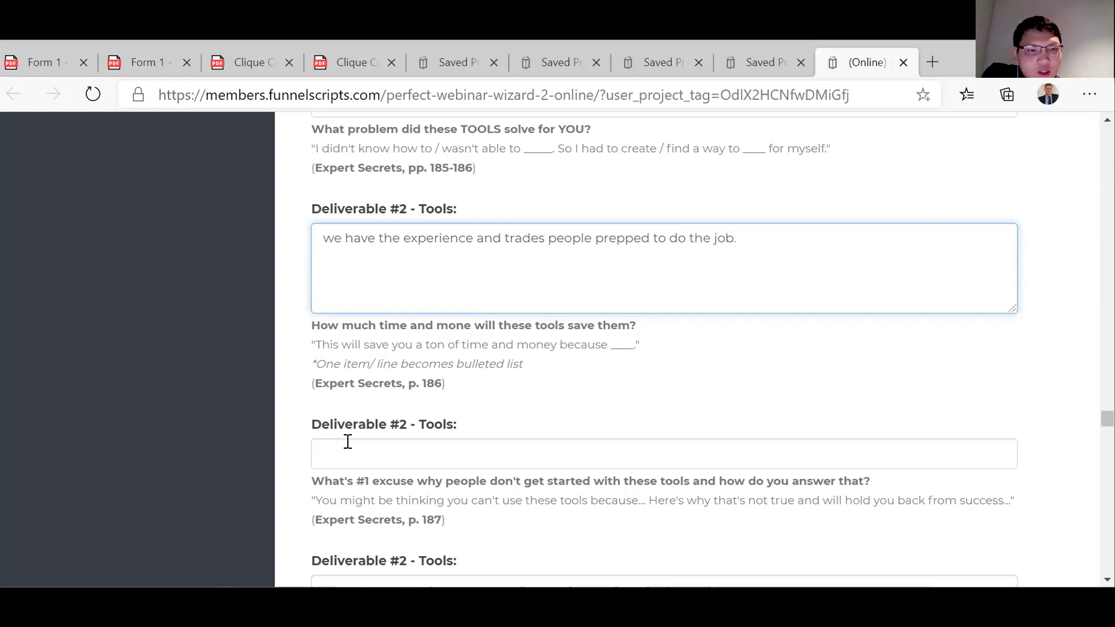
scroll(348, 442, "down", 1)
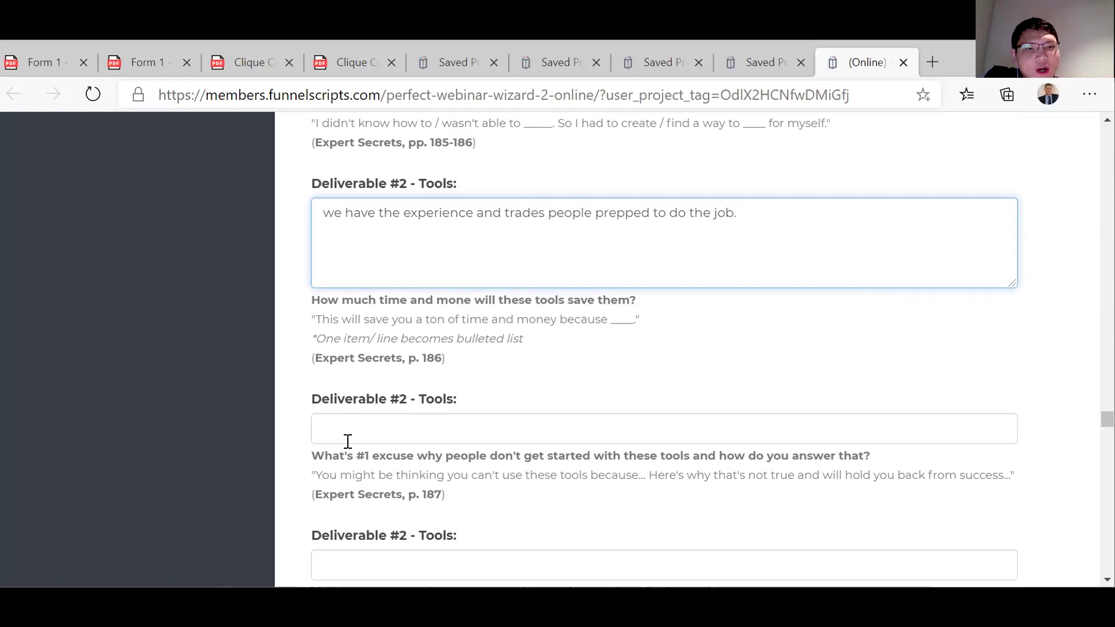
left_click(343, 420)
Enter the top excuse as 'we have a lack of guidance in cost effective home renovation for sale.'.
scroll(344, 421, "down", 5)
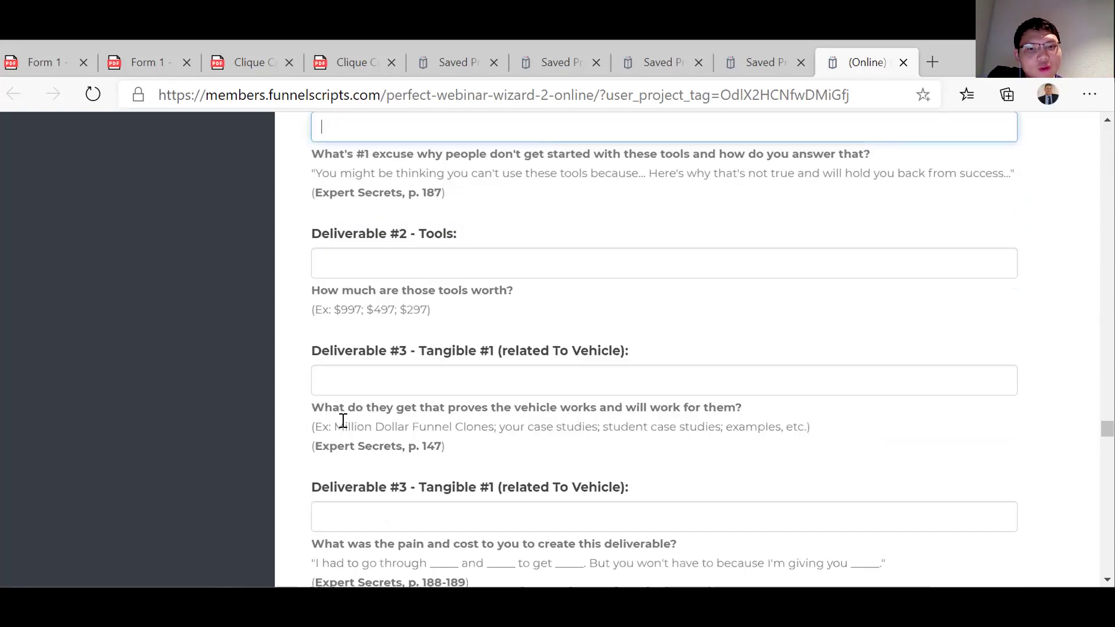
scroll(344, 420, "up", 2)
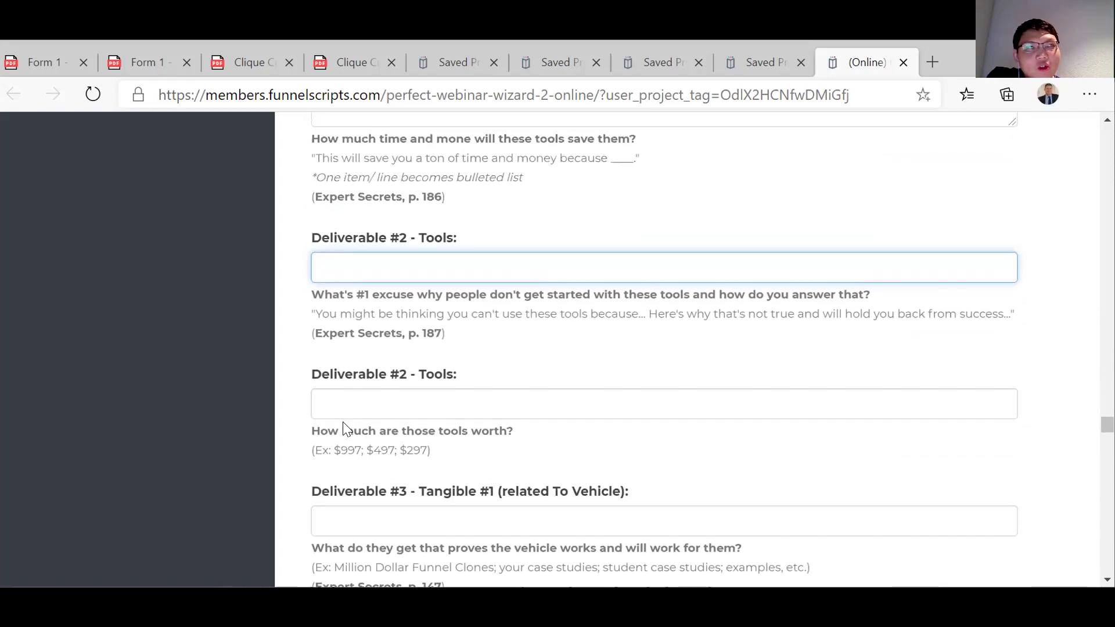
scroll(343, 424, "down", 1)
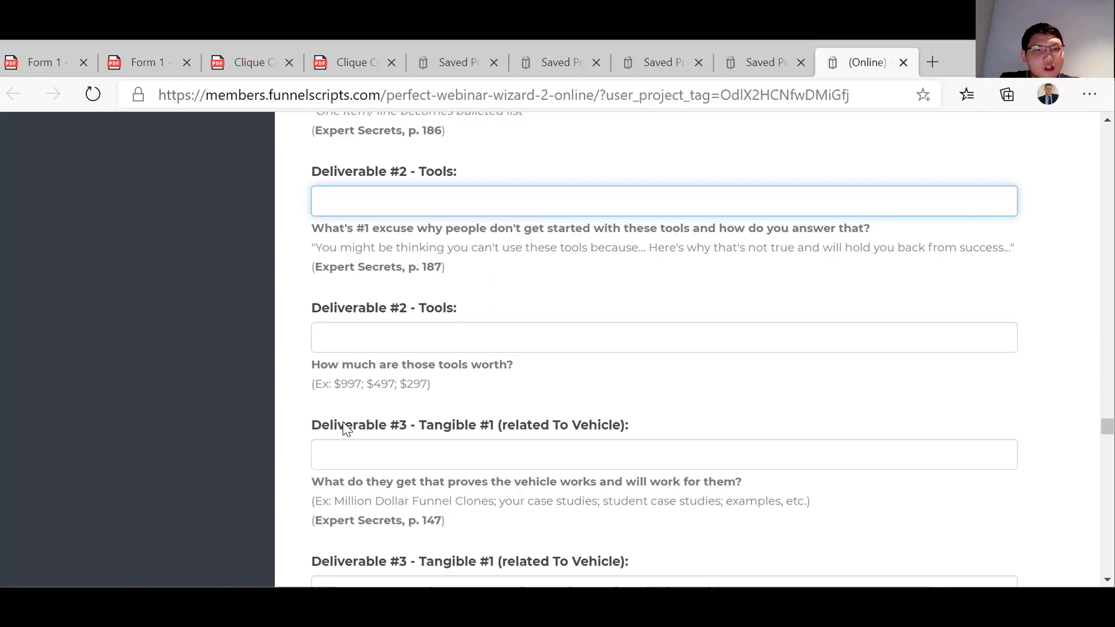
type("We no")
key("BackSpace")
key("BackSpace")
key("BackSpace")
key("BackSpace")
key("BackSpace")
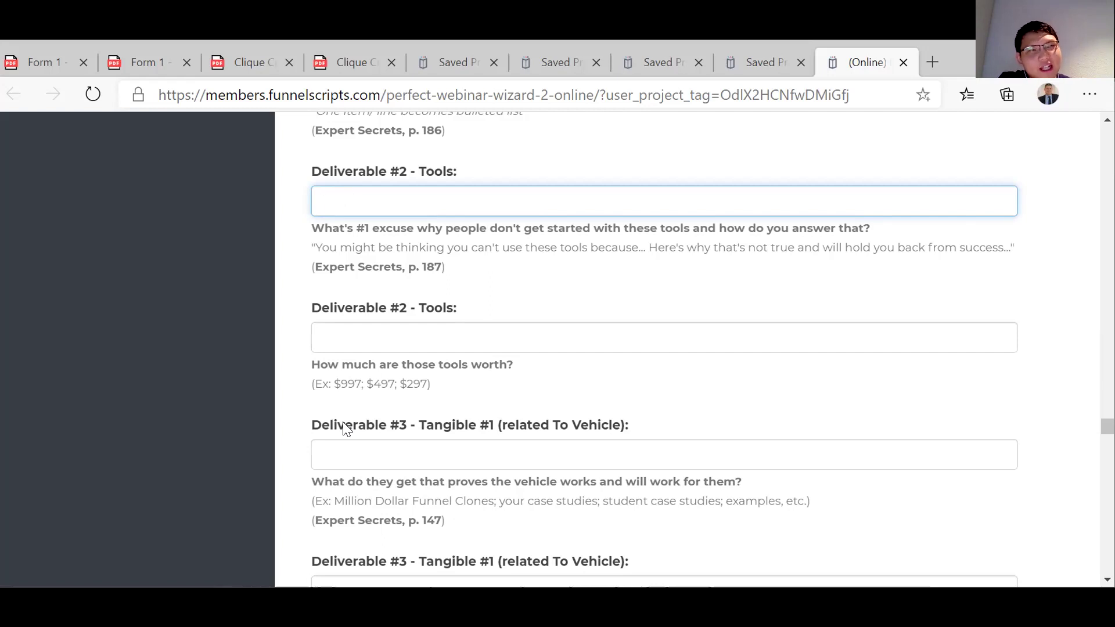
type("we have ")
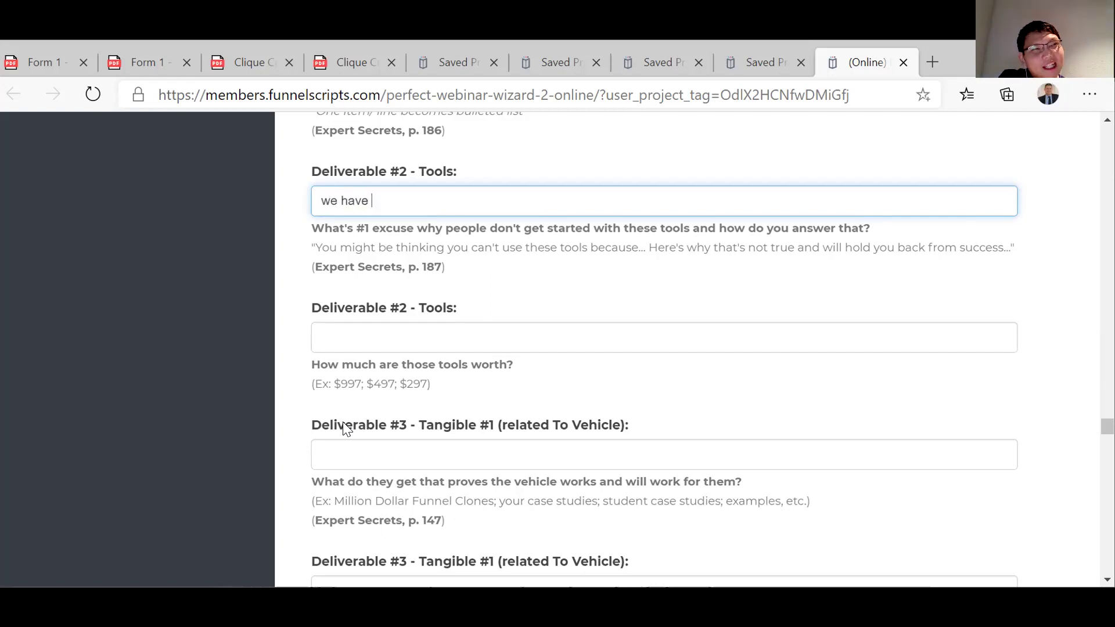
type("a lac")
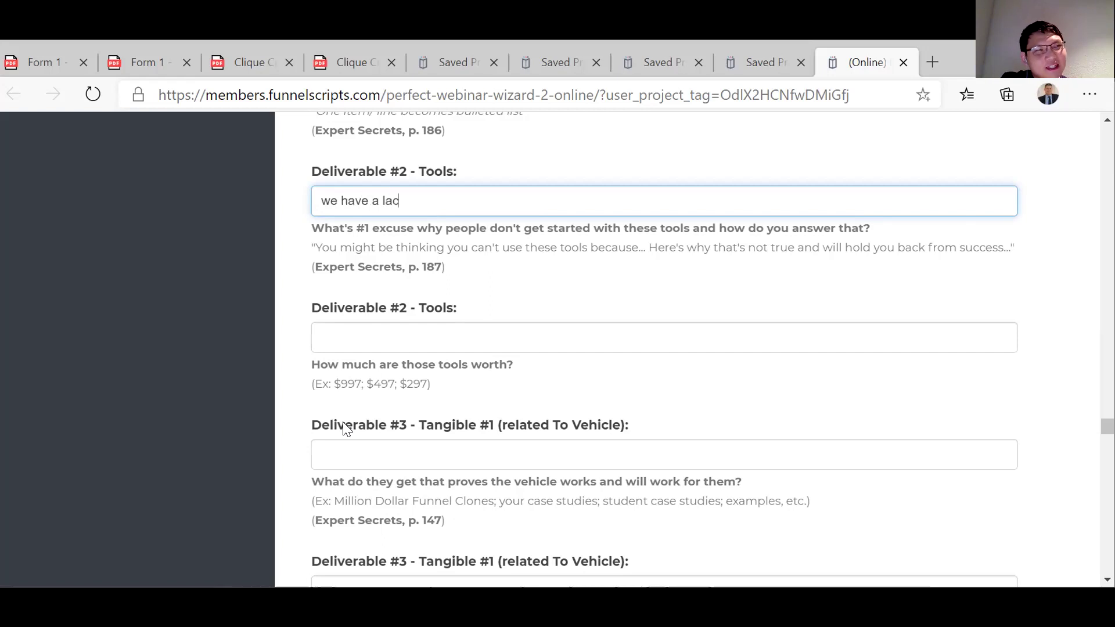
type("k of guid")
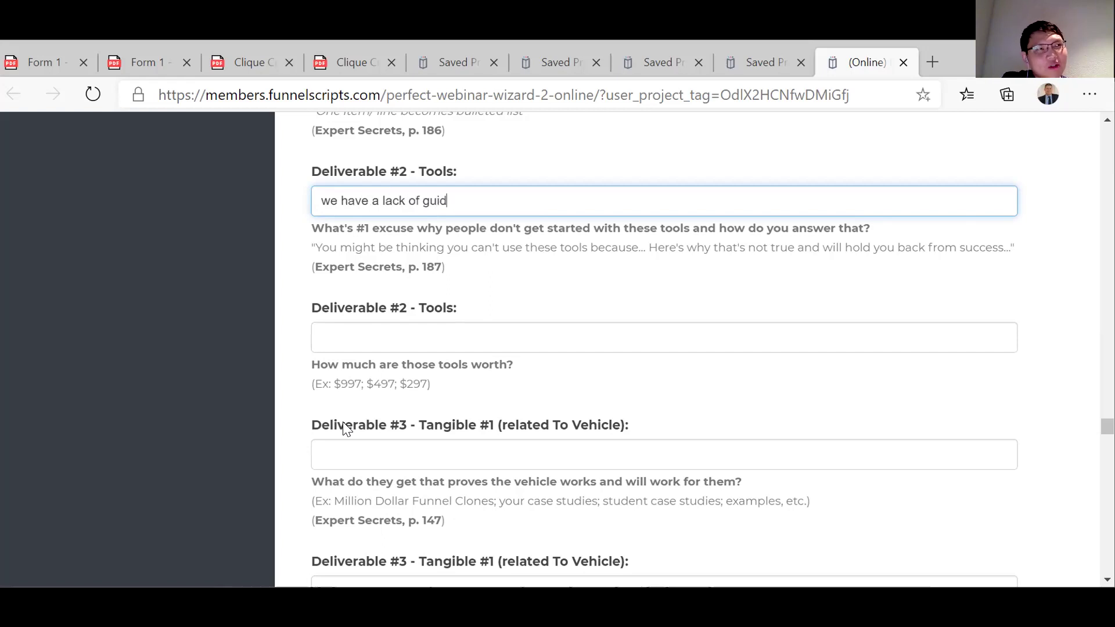
type("ance in h")
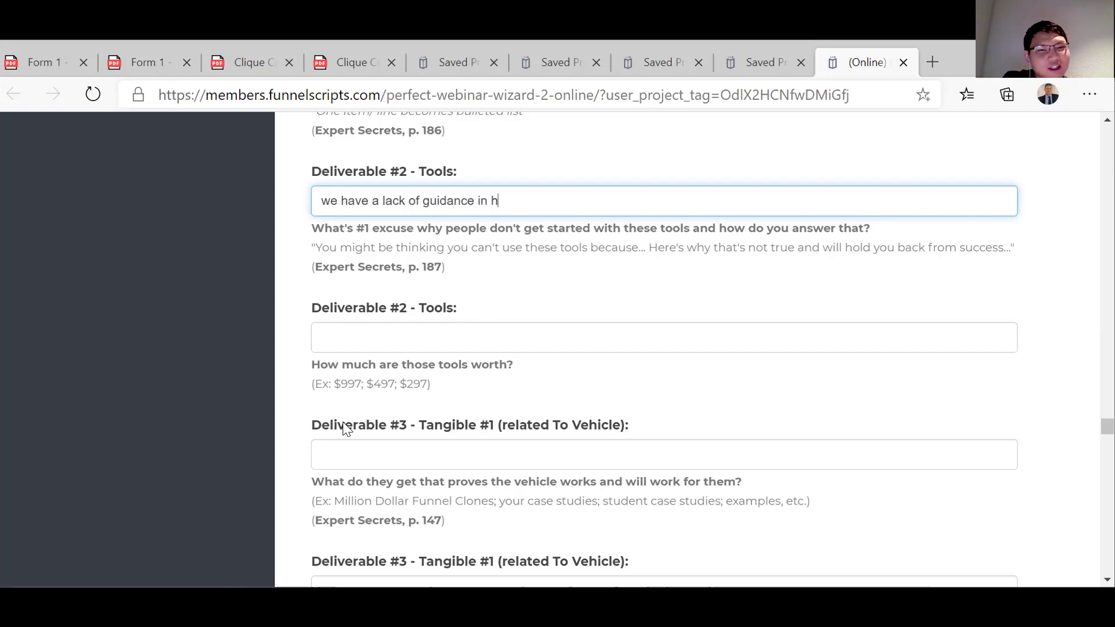
type("ome renava")
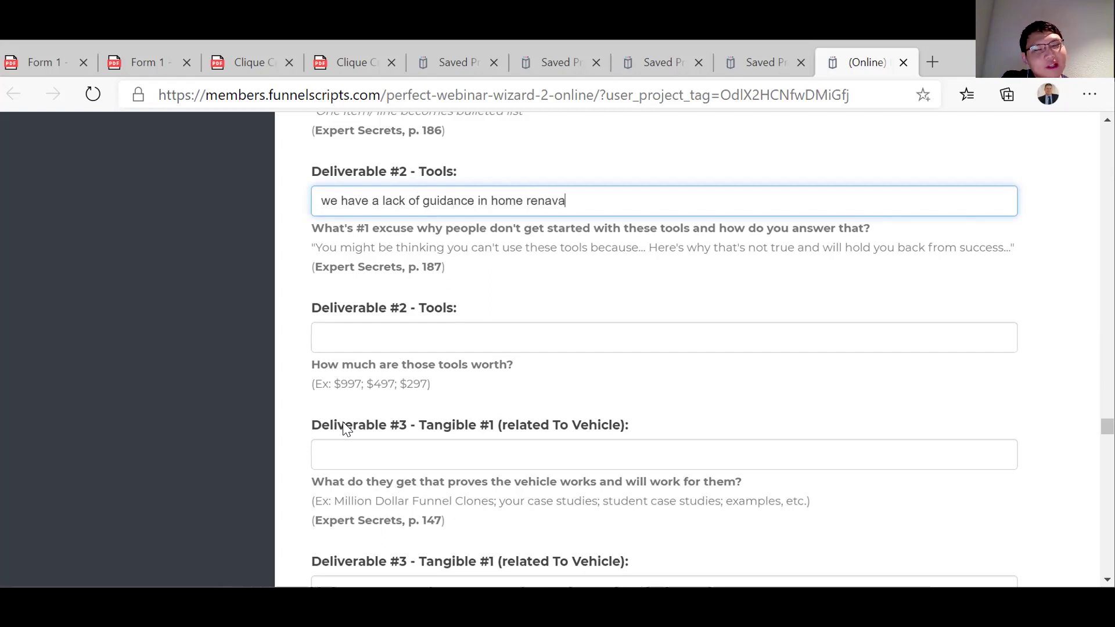
type("ting")
key("BackSpace")
key("BackSpace")
key("BackSpace")
key("BackSpace")
key("BackSpace")
key("BackSpace")
key("BackSpace")
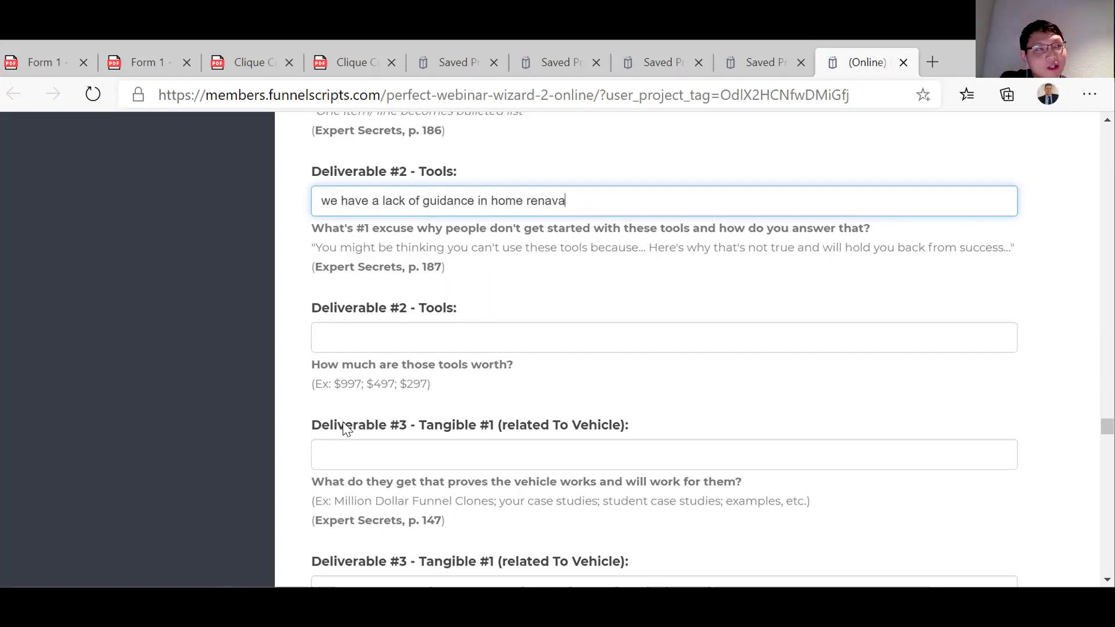
key("BackSpace")
key("BackSpace")
key("BackSpace")
key("BackSpace")
key("BackSpace")
key("BackSpace")
key("BackSpace")
key("BackSpace")
key("BackSpace")
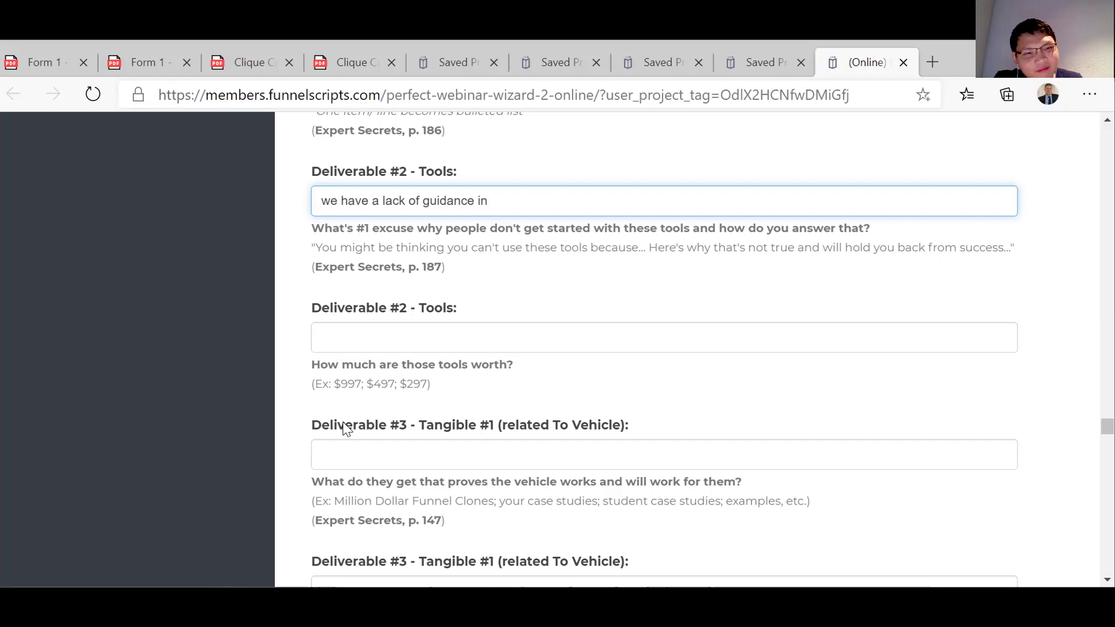
type("cost effective home r")
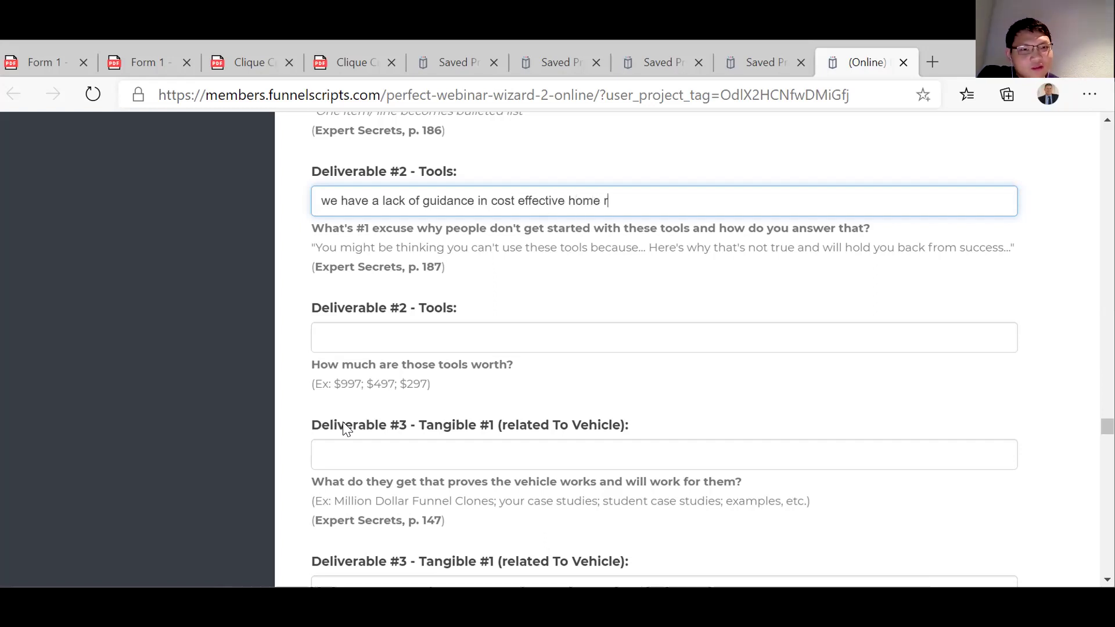
type("enovation fo rsa")
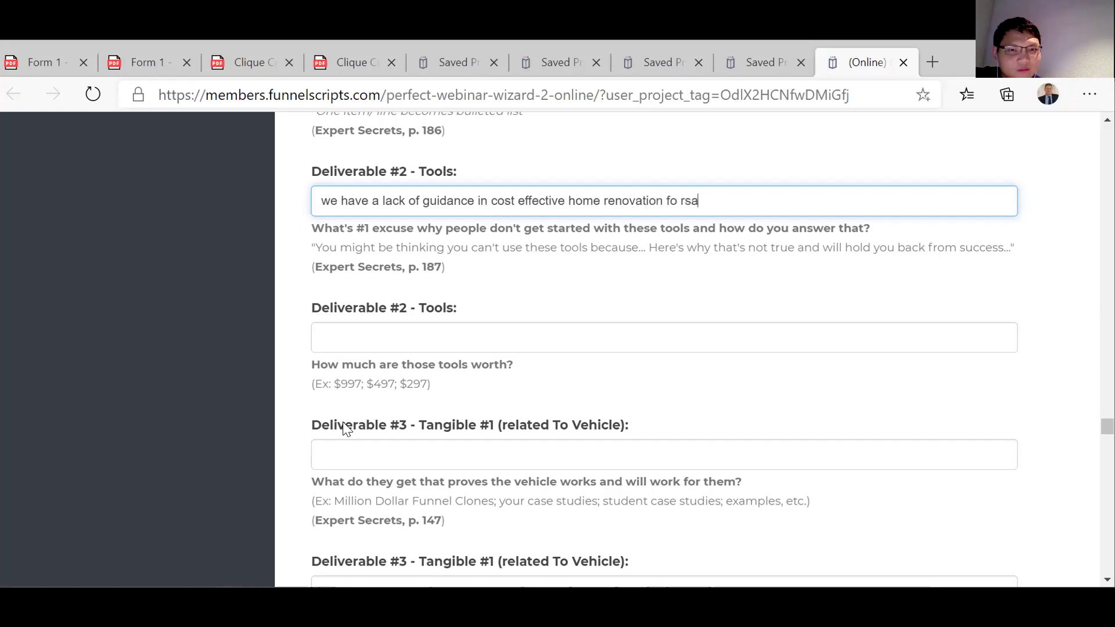
key("BackSpace")
key("BackSpace")
key("BackSpace")
key("BackSpace")
type("r")
type(" sale.")
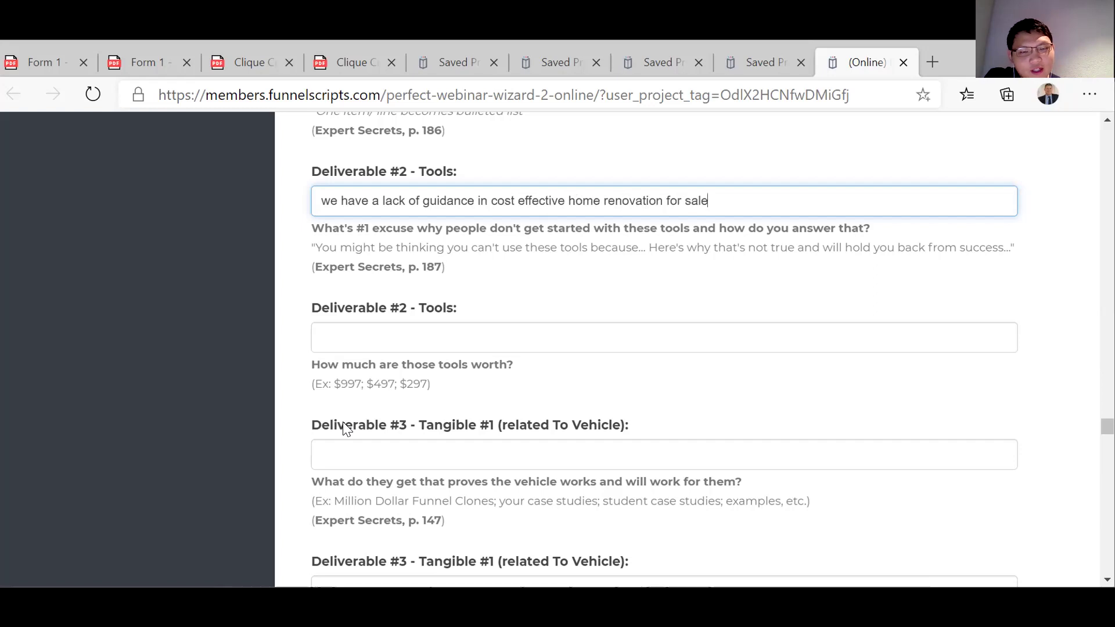
left_click(342, 350)
Enter 'Home seller checklist $200' as what the Deliverable #2 tools are worth.
scroll(343, 342, "down", 2)
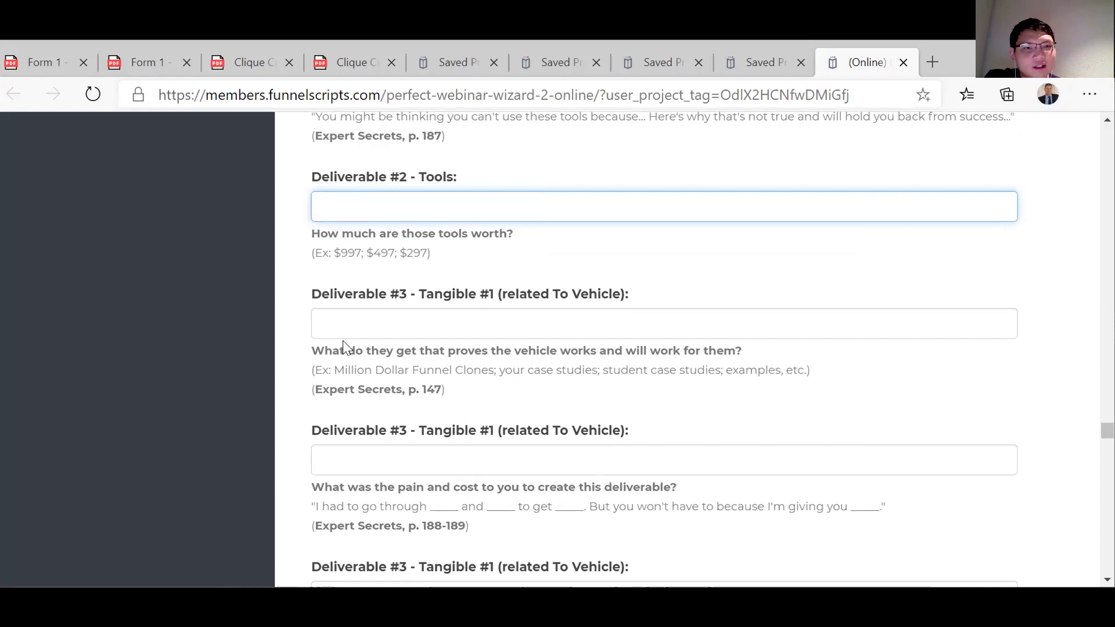
type("Ho")
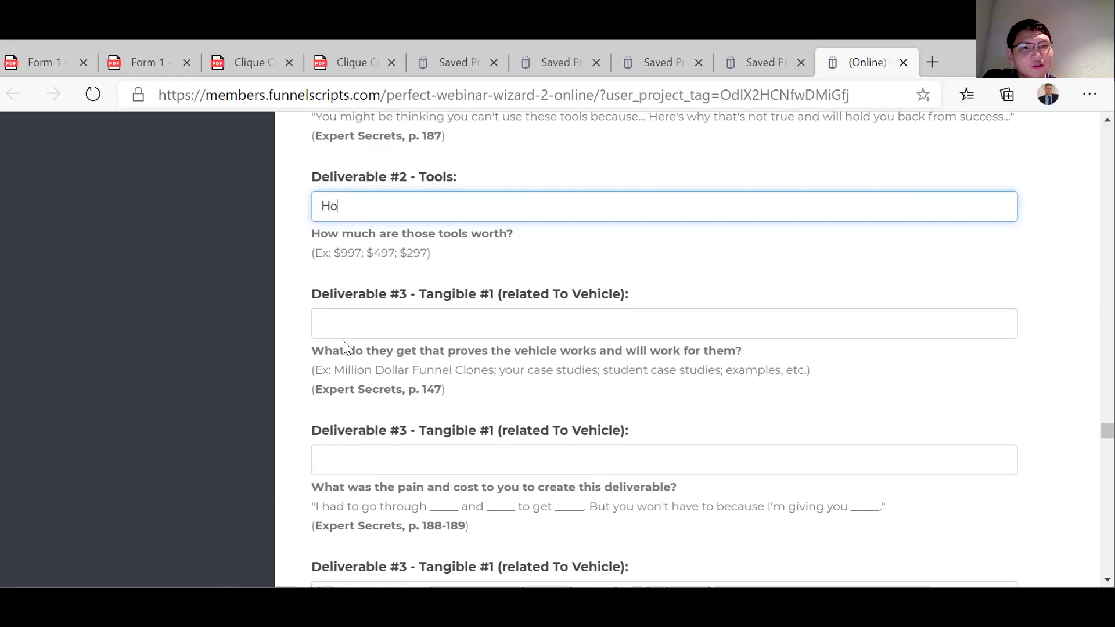
type("me seller c")
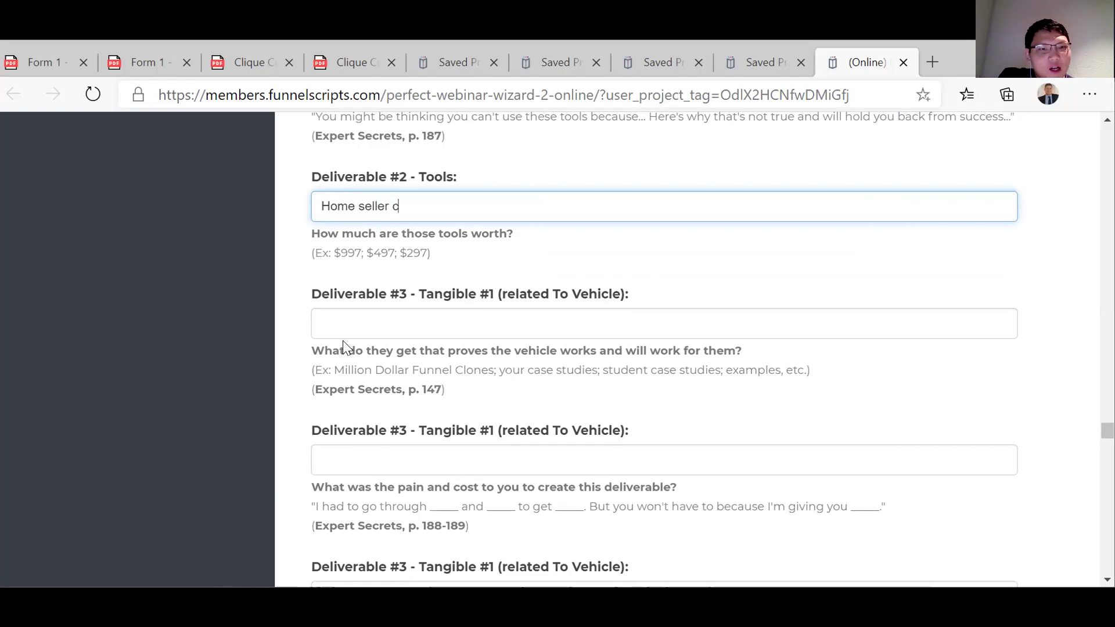
type("hecklist")
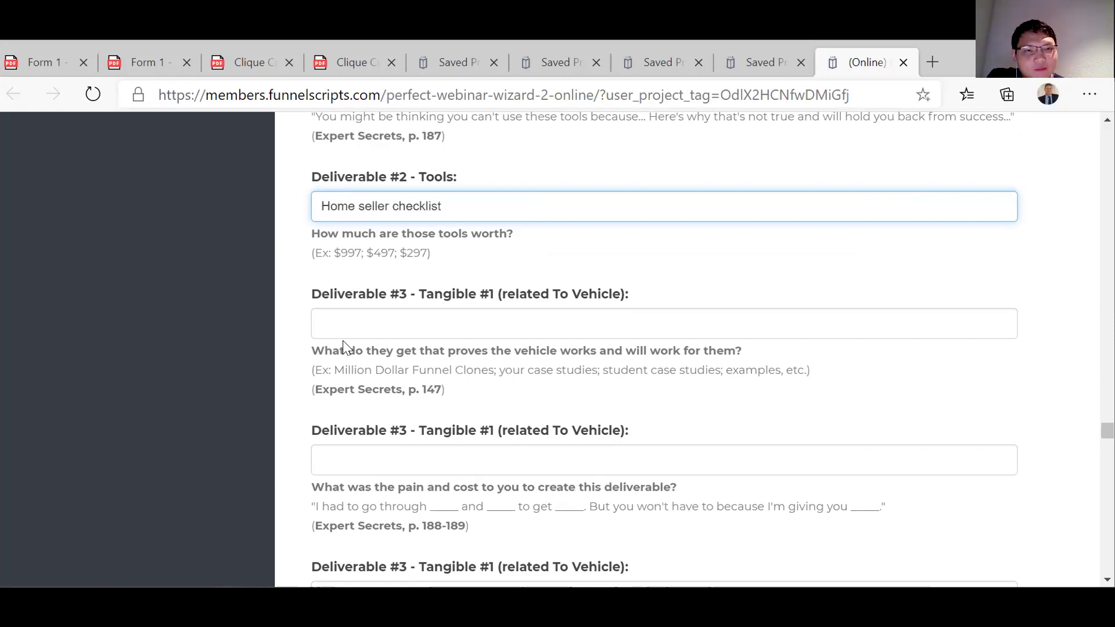
type(" $200")
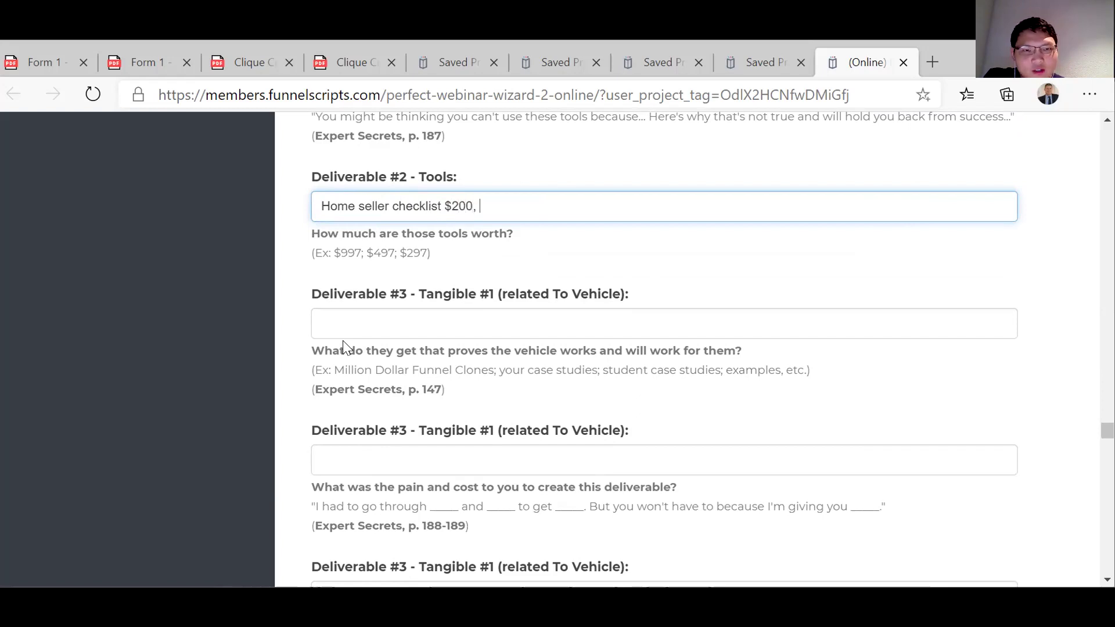
scroll(342, 342, "down", 15)
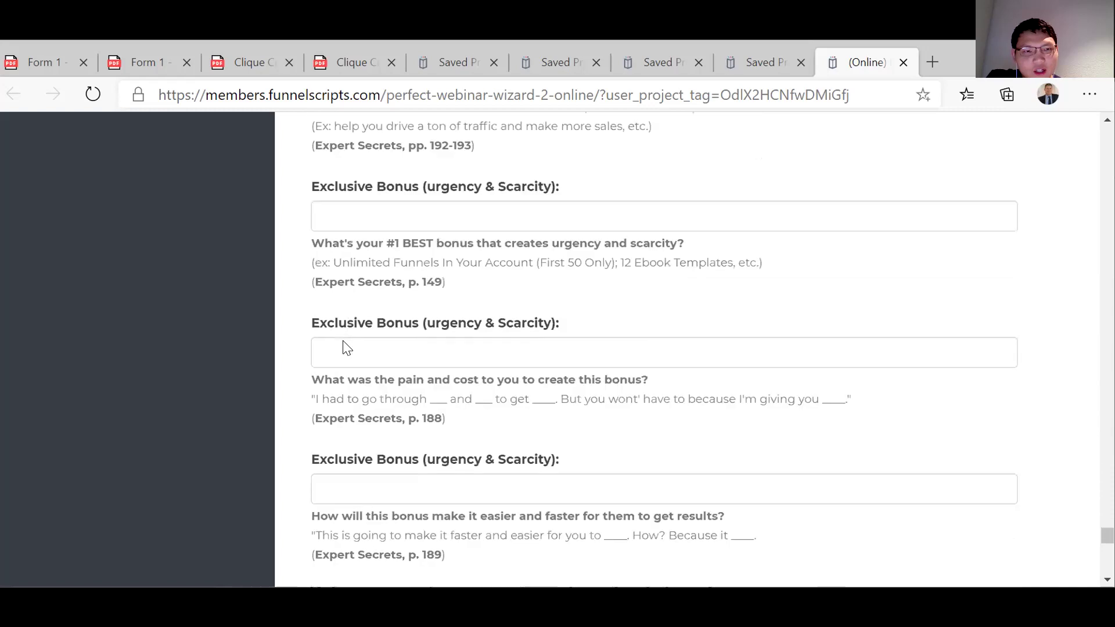
Save the webinar project from the Project menu until 'Saved!' appears.
scroll(345, 347, "down", 10)
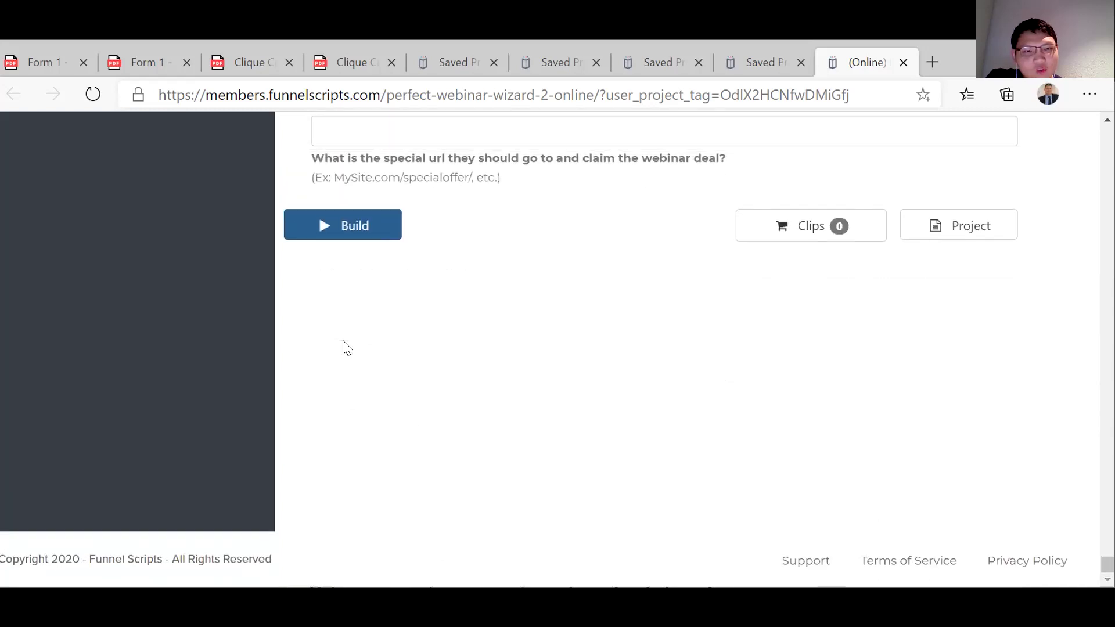
left_click(955, 224)
scroll(867, 313, "down", 2)
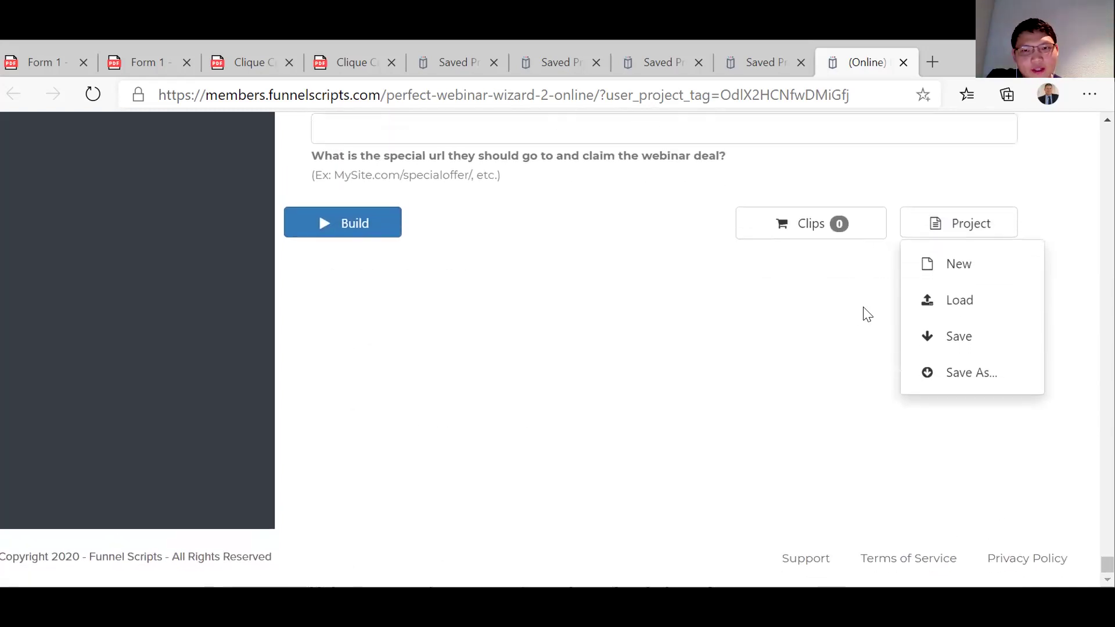
left_click(935, 348)
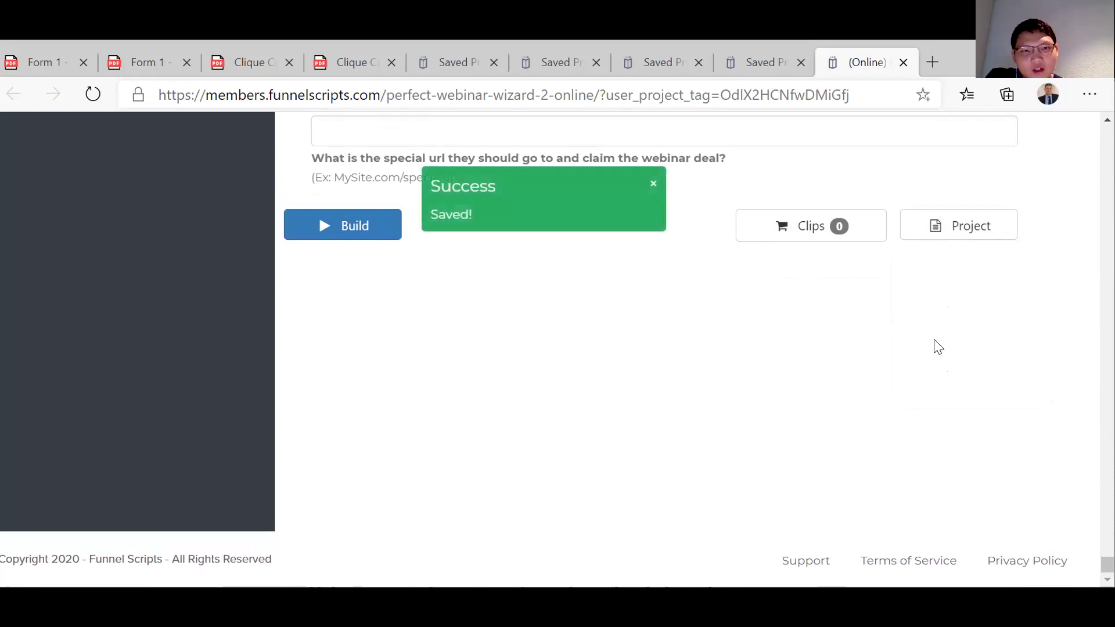